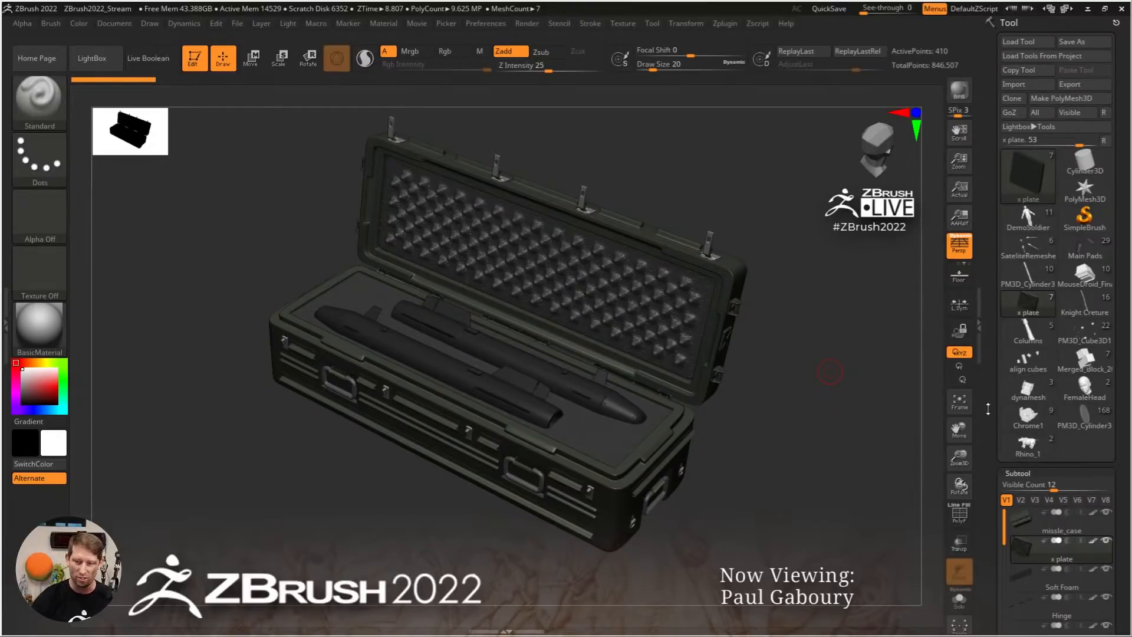
# Open the Stager settings in the x plate subtool's Geometry section
pyautogui.moveTo(989, 405); pyautogui.dragTo(988, 321)
pyautogui.scroll(-10, 1077, 382)
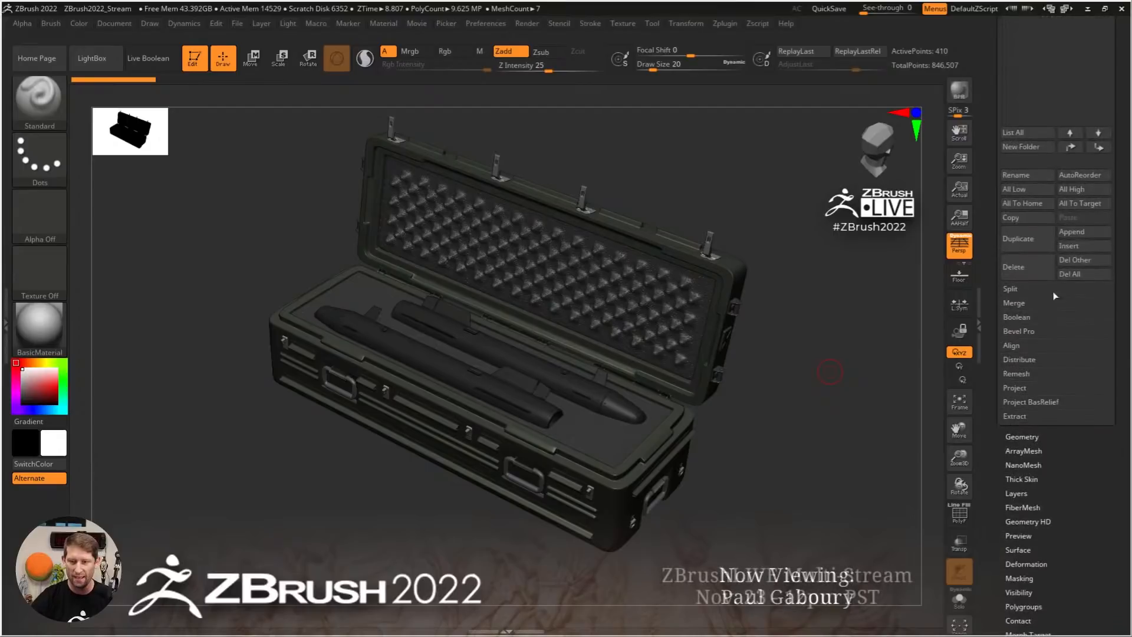
pyautogui.click(1021, 436)
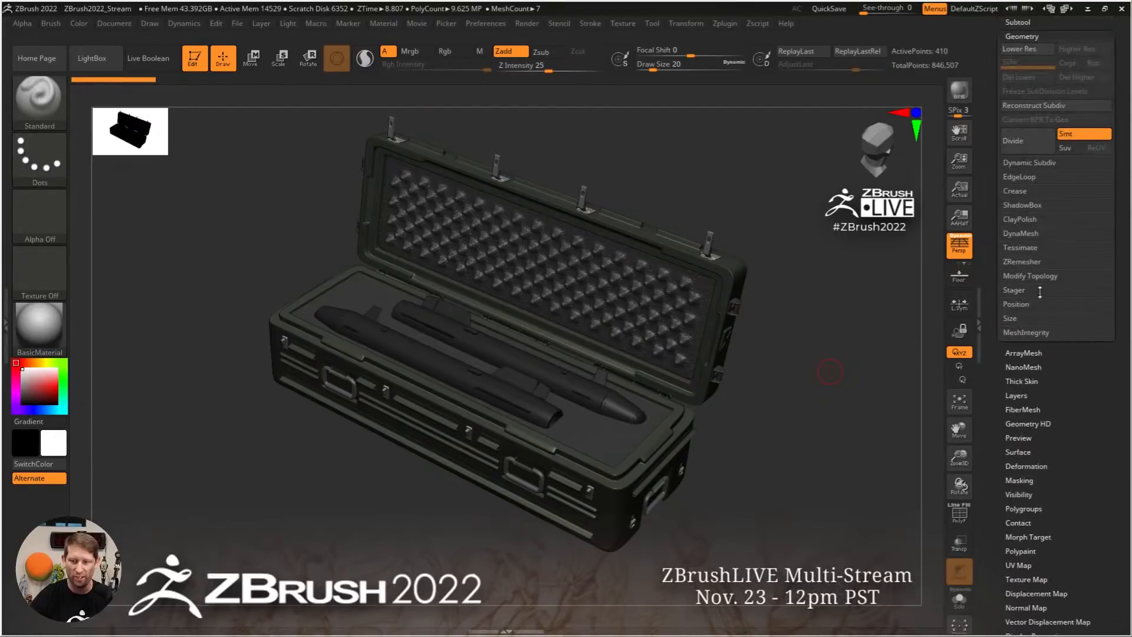
pyautogui.click(1010, 290)
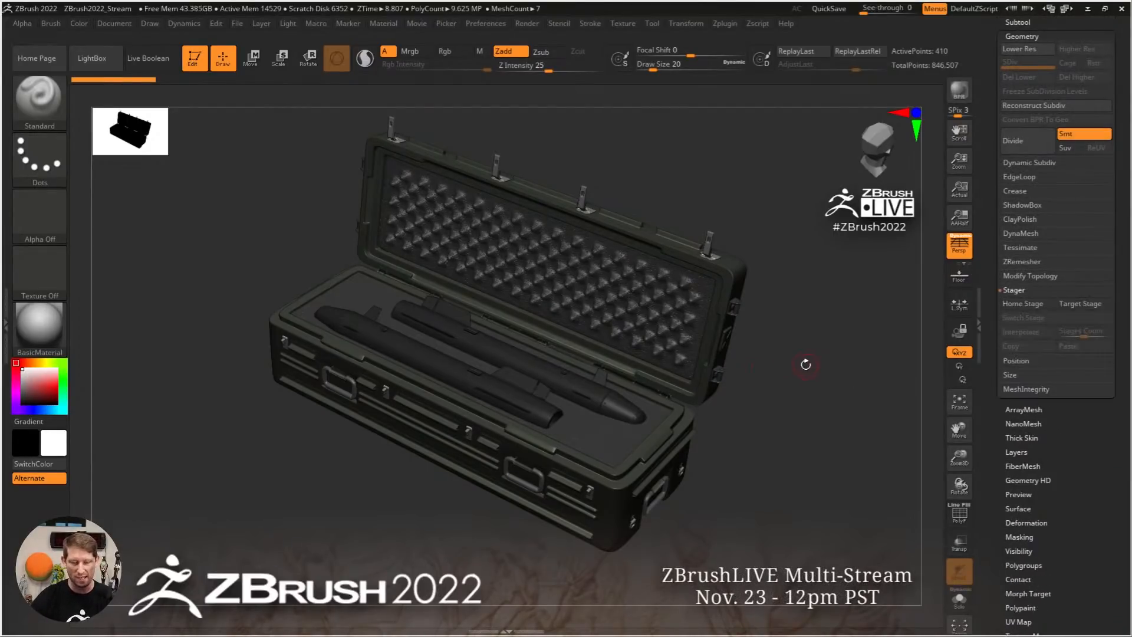
# Reset the gizmo orientation on the x plate on the lid's outer face and store its position as the home stage
pyautogui.keyDown('shift'); pyautogui.moveTo(800, 386); pyautogui.dragTo(830, 375); pyautogui.keyUp('shift')
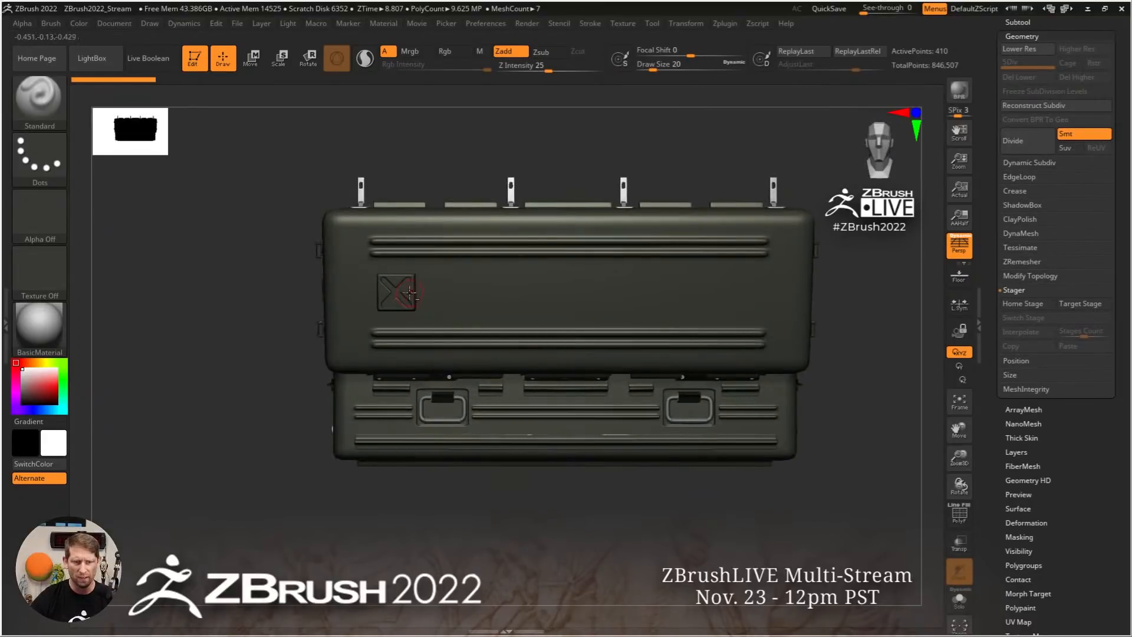
pyautogui.keyDown('ctrl'); pyautogui.moveTo(427, 314); pyautogui.dragTo(435, 323, button='right'); pyautogui.keyUp('ctrl')
pyautogui.hotkey('shift', 'f')
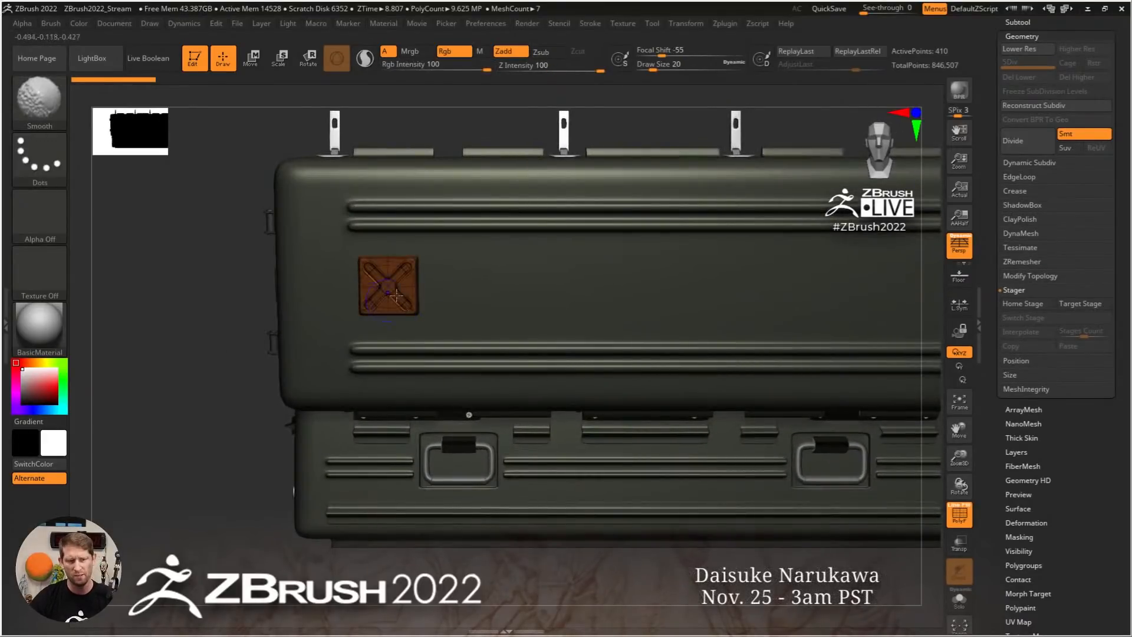
pyautogui.hotkey('shift', 'f')
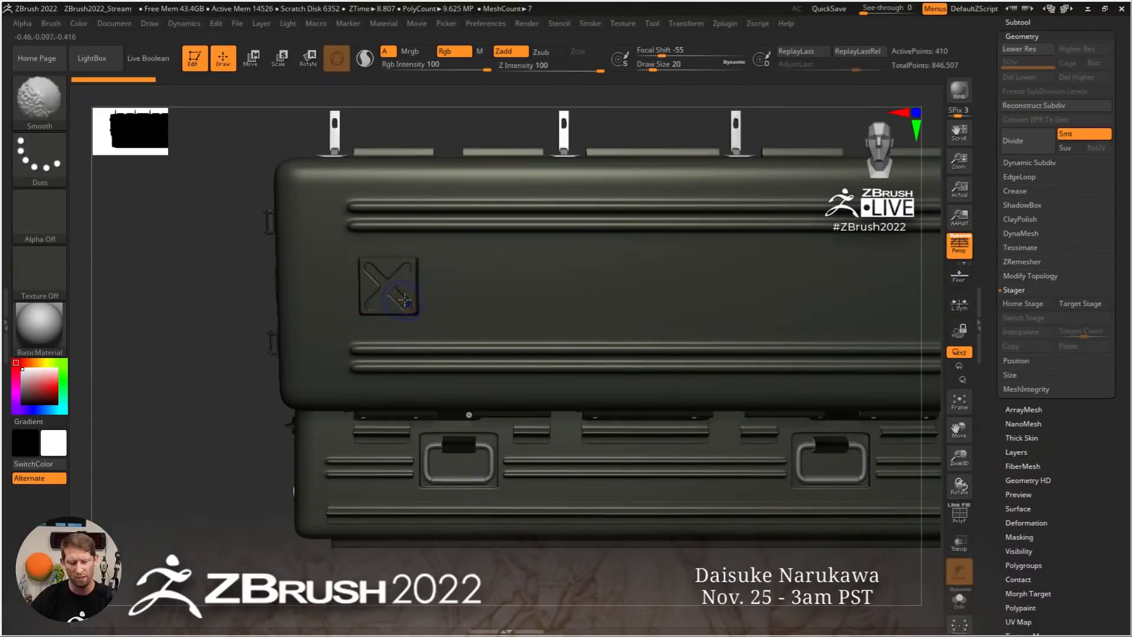
pyautogui.press('w')
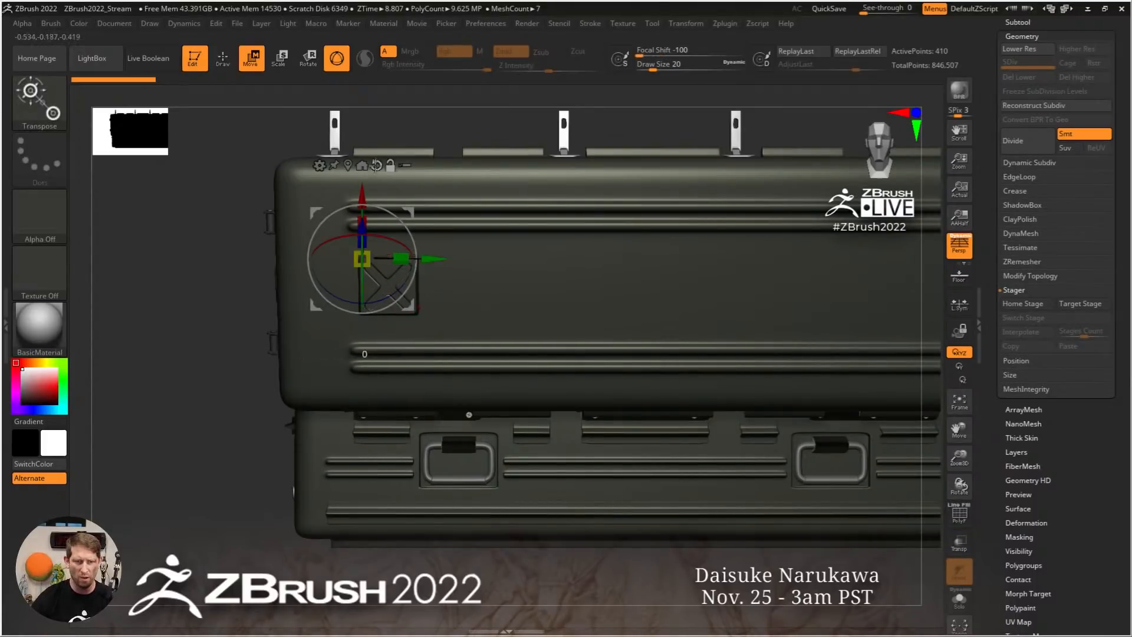
pyautogui.keyDown('alt'); pyautogui.click(376, 166); pyautogui.keyUp('alt')
pyautogui.keyDown('alt'); pyautogui.moveTo(547, 329); pyautogui.dragTo(486, 320, button='right'); pyautogui.keyUp('alt')
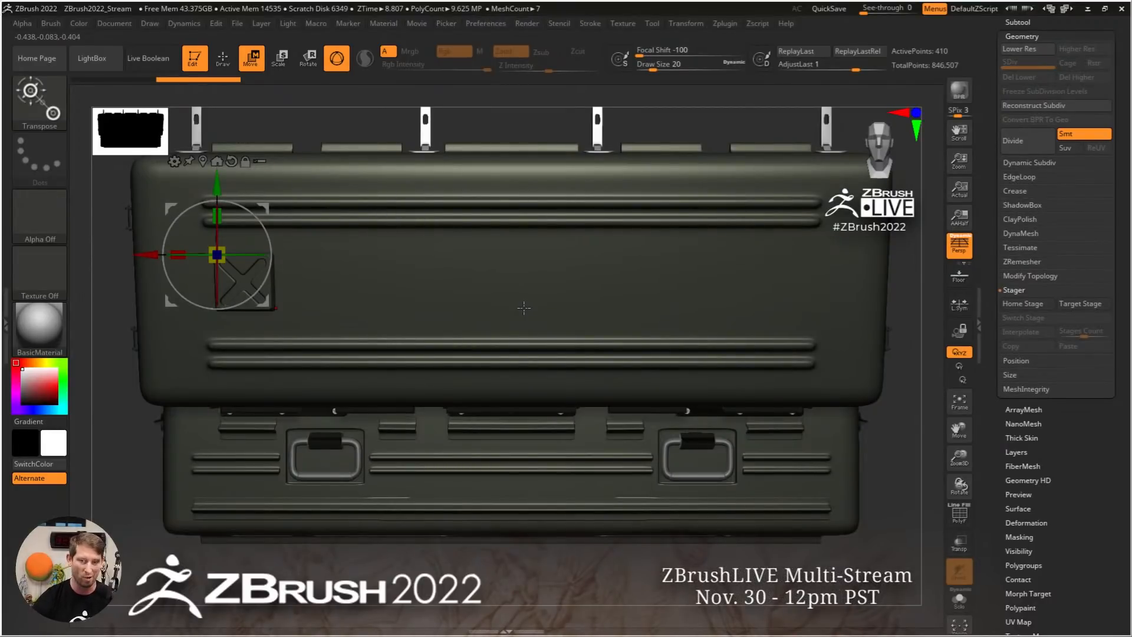
pyautogui.click(1023, 304)
# Try sliding the x plate across the lid along the gizmo's red axis, undoing each move
pyautogui.moveTo(153, 254); pyautogui.dragTo(696, 290)
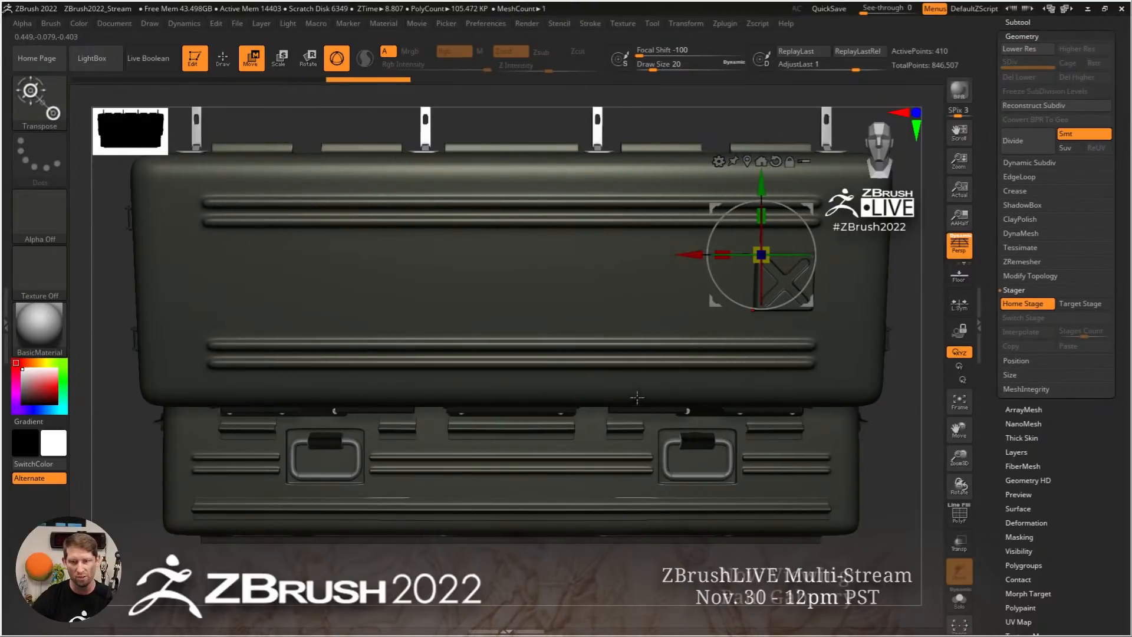
pyautogui.hotkey('ctrl', 'z')
pyautogui.hotkey('ctrl', 'z')
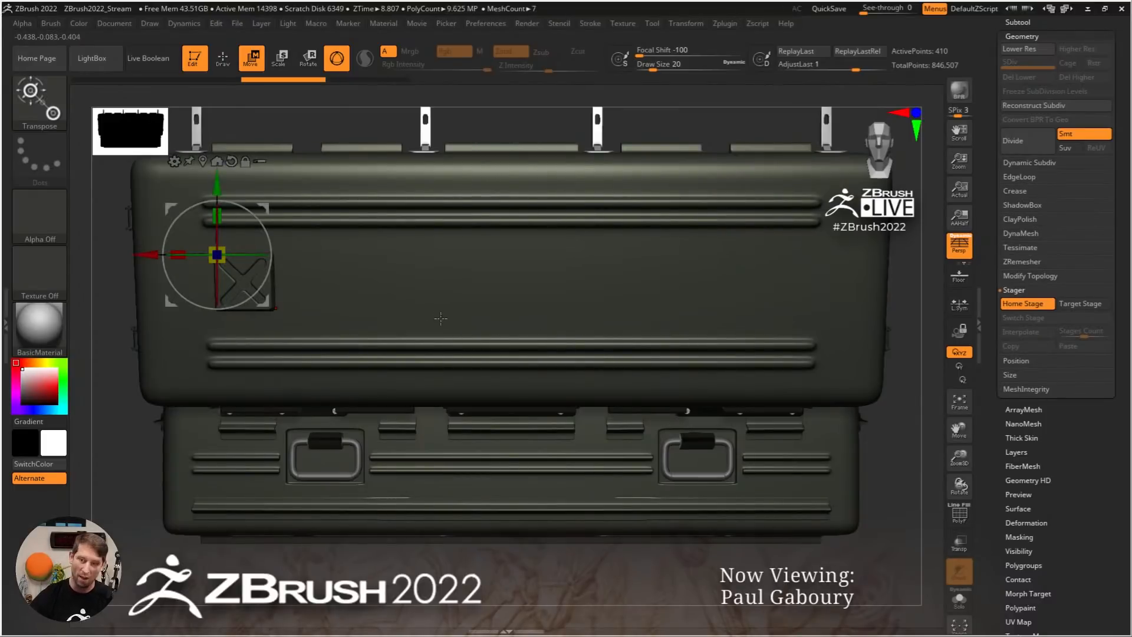
pyautogui.moveTo(147, 255); pyautogui.dragTo(630, 255)
pyautogui.hotkey('ctrl', 'z')
# Display the x plate's wireframe close up and drop the plate to its lowest subdivision level
pyautogui.moveTo(498, 349)
pyautogui.keyDown('ctrl'); pyautogui.mouseDown(button='right')
pyautogui.moveTo(457, 335)
pyautogui.moveTo(576, 324)
pyautogui.mouseUp(button='right'); pyautogui.keyUp('ctrl')
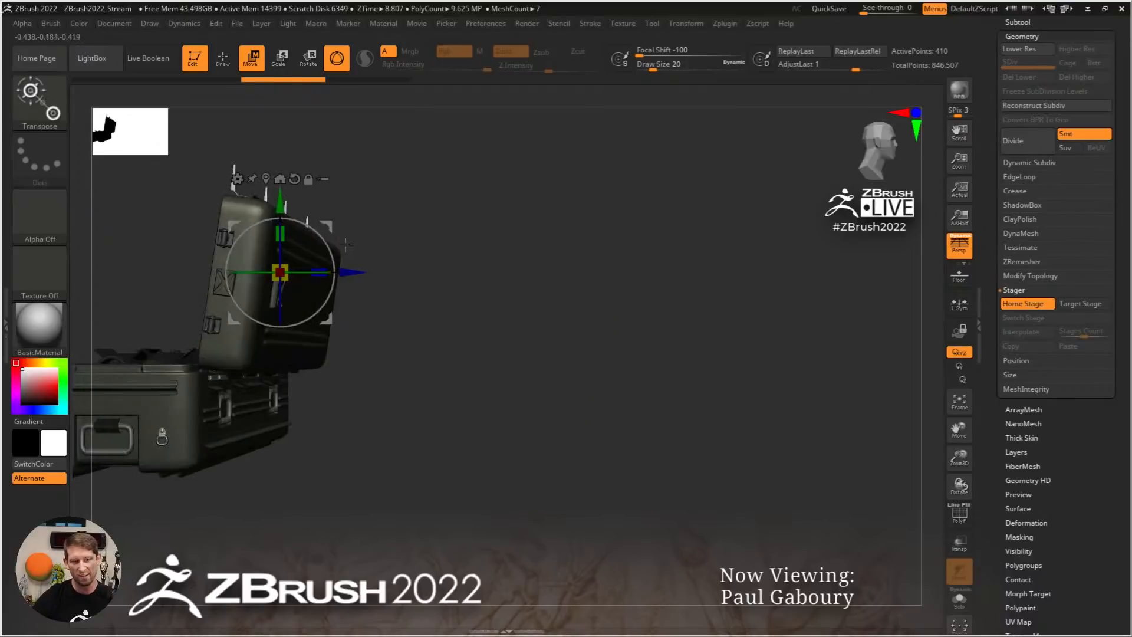
pyautogui.keyDown('alt'); pyautogui.moveTo(465, 343); pyautogui.dragTo(678, 371, button='right'); pyautogui.keyUp('alt')
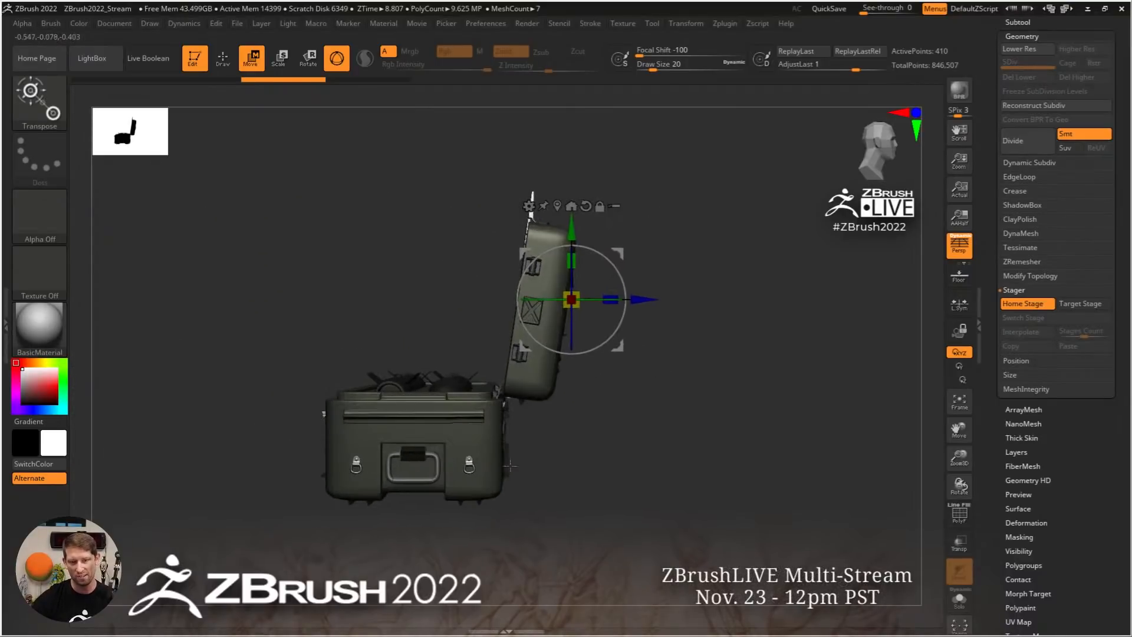
pyautogui.moveTo(745, 386); pyautogui.dragTo(856, 497, button='right')
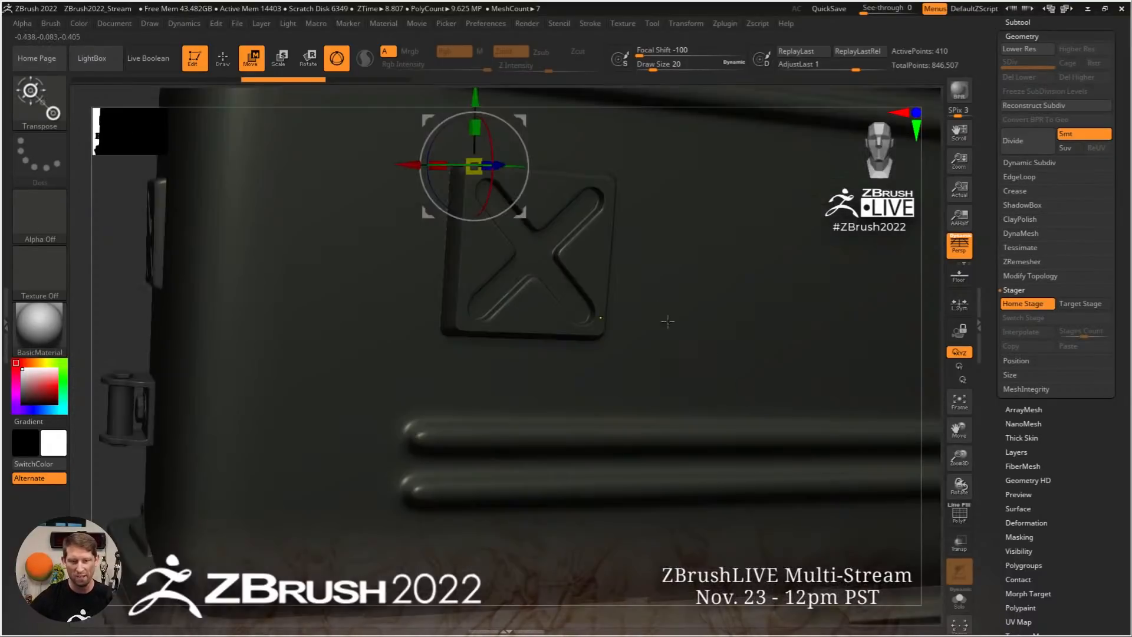
pyautogui.keyDown('ctrl'); pyautogui.moveTo(606, 227); pyautogui.dragTo(587, 381, button='right'); pyautogui.keyUp('ctrl')
pyautogui.hotkey('shift', 'f')
pyautogui.keyDown('alt'); pyautogui.moveTo(560, 533); pyautogui.dragTo(536, 393, button='right'); pyautogui.keyUp('alt')
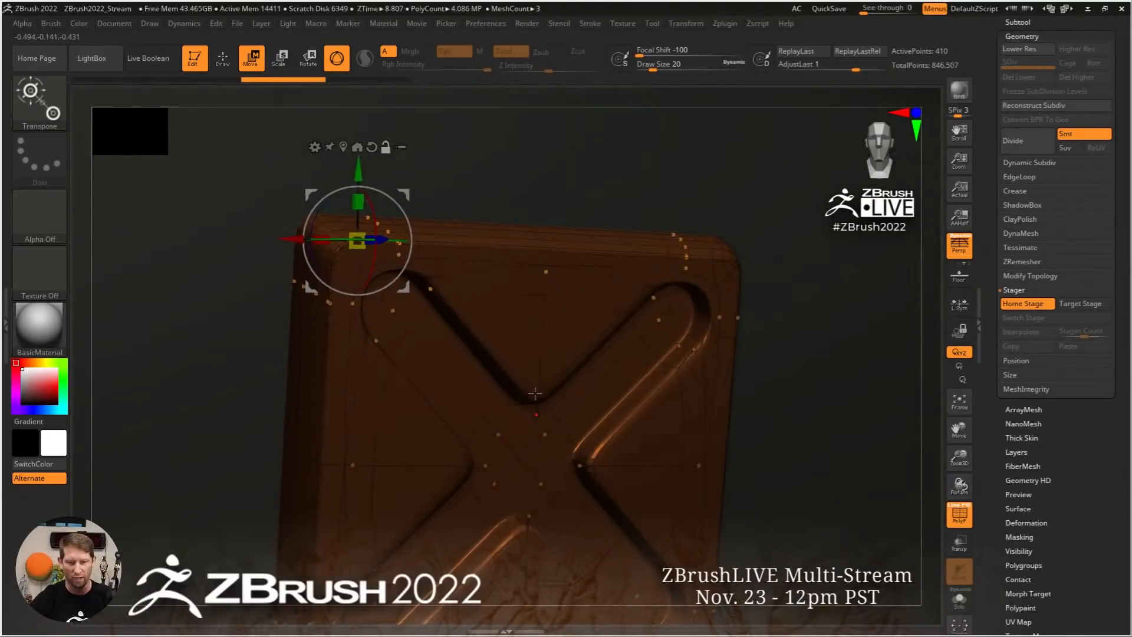
pyautogui.keyDown('alt'); pyautogui.moveTo(410, 291); pyautogui.dragTo(417, 285); pyautogui.keyUp('alt')
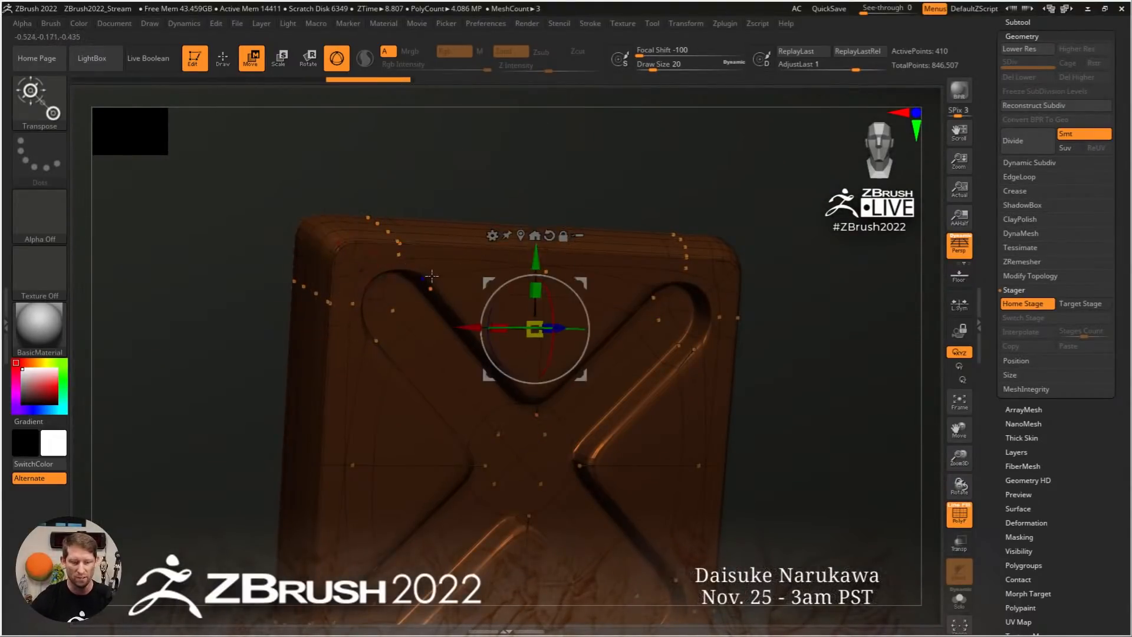
pyautogui.hotkey('shift', 'd')
# Place the gizmo on a point of the x plate's upper front edge and align its green axis along that edge
pyautogui.keyDown('ctrl'); pyautogui.moveTo(402, 249); pyautogui.dragTo(213, 268, button='right'); pyautogui.keyUp('ctrl')
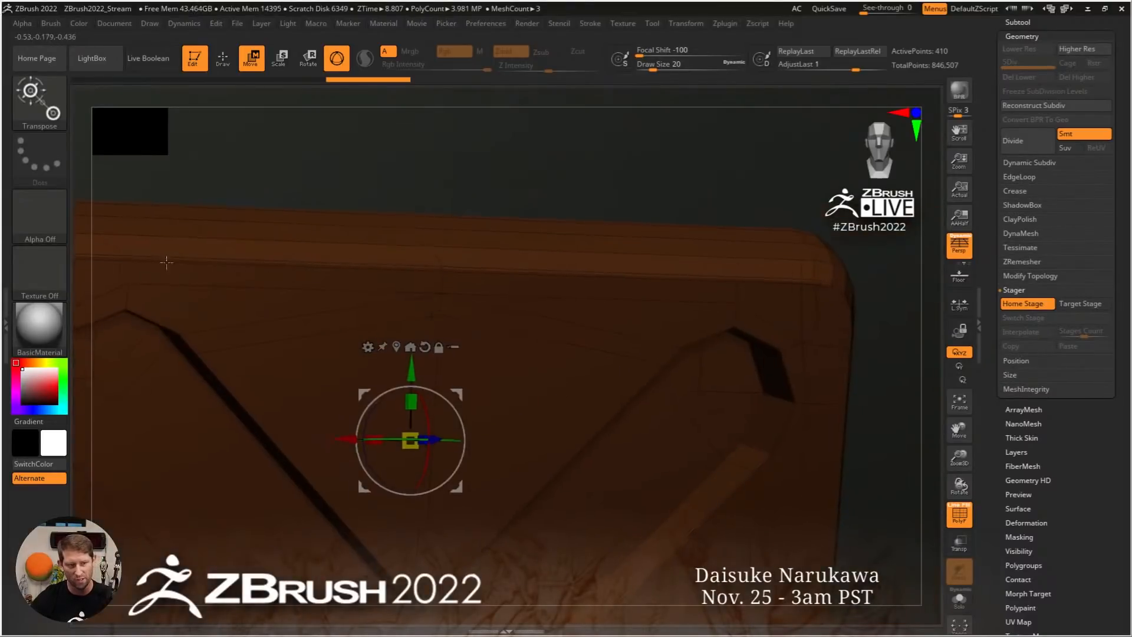
pyautogui.keyDown('alt'); pyautogui.moveTo(122, 266); pyautogui.dragTo(337, 277, button='right'); pyautogui.keyUp('alt')
pyautogui.keyDown('alt'); pyautogui.click(340, 275); pyautogui.keyUp('alt')
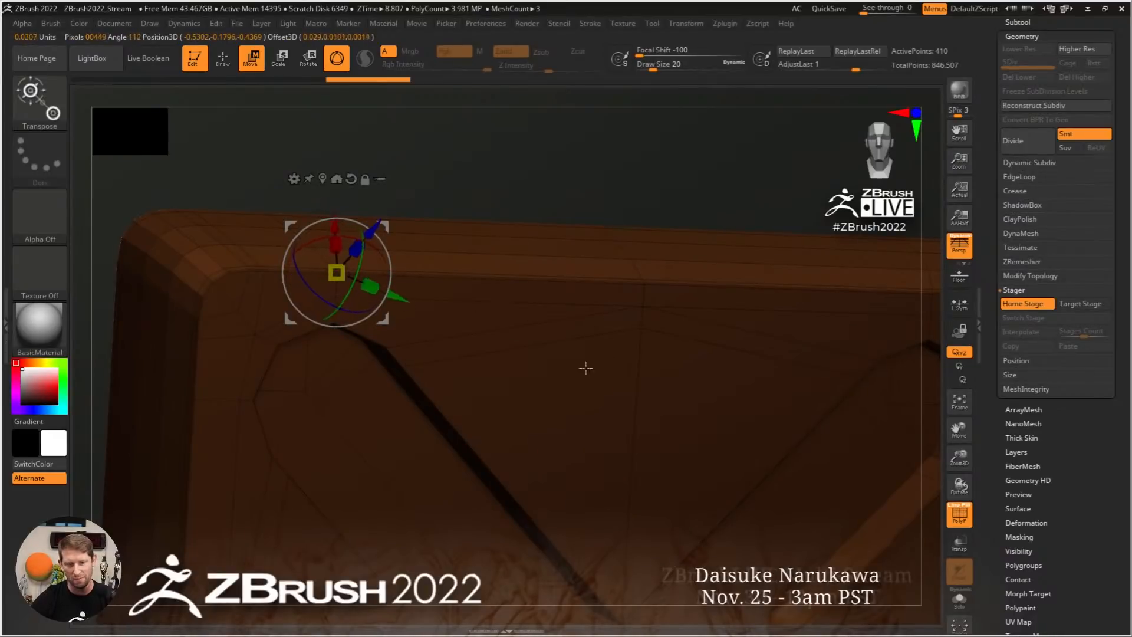
pyautogui.keyDown('alt'); pyautogui.moveTo(619, 348); pyautogui.dragTo(645, 283); pyautogui.keyUp('alt')
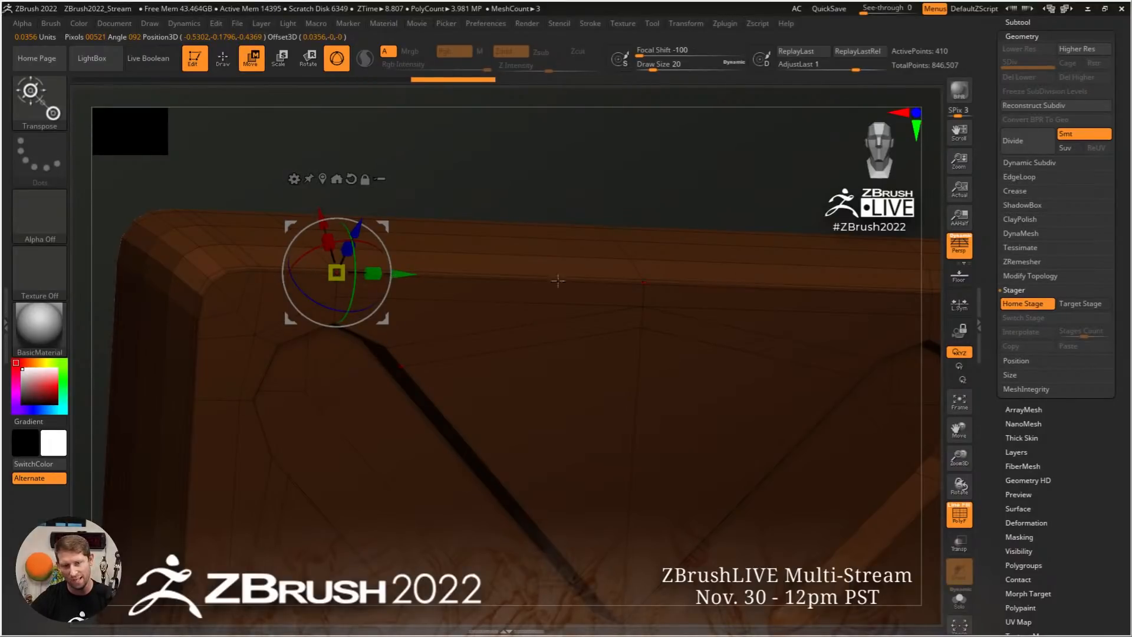
# Restore the x plate's higher subdivision level and slide it along the gizmo's green axis to the opposite end of the lid
pyautogui.keyDown('ctrl'); pyautogui.moveTo(662, 387); pyautogui.dragTo(510, 349, button='right'); pyautogui.keyUp('ctrl')
pyautogui.press('d')
pyautogui.click(577, 212)
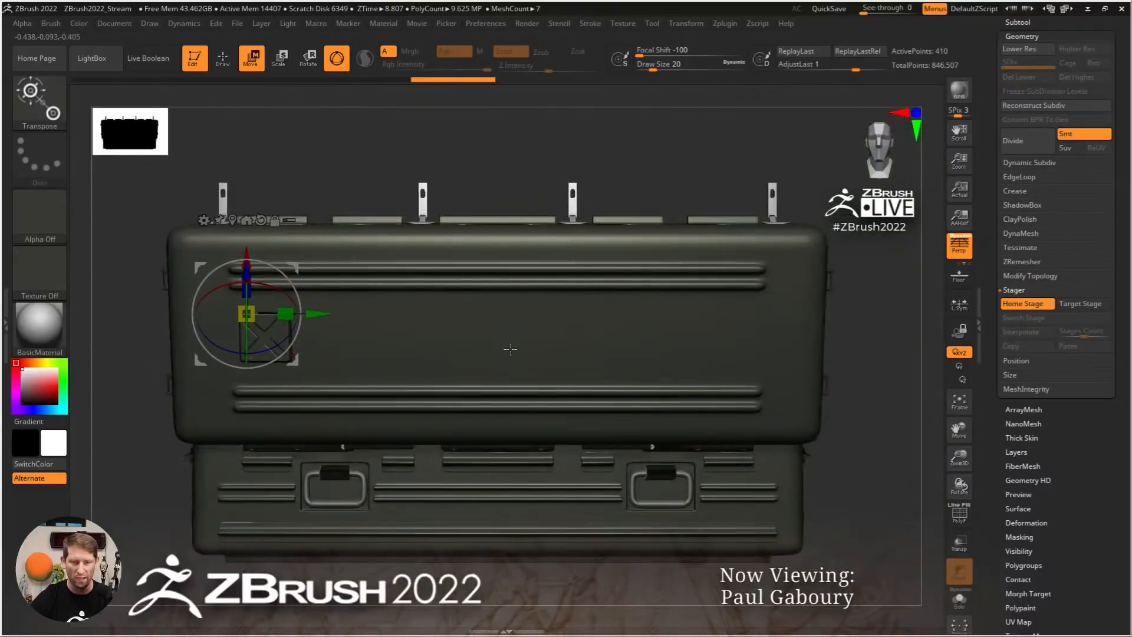
pyautogui.keyDown('alt'); pyautogui.moveTo(324, 317); pyautogui.dragTo(793, 330); pyautogui.keyUp('alt')
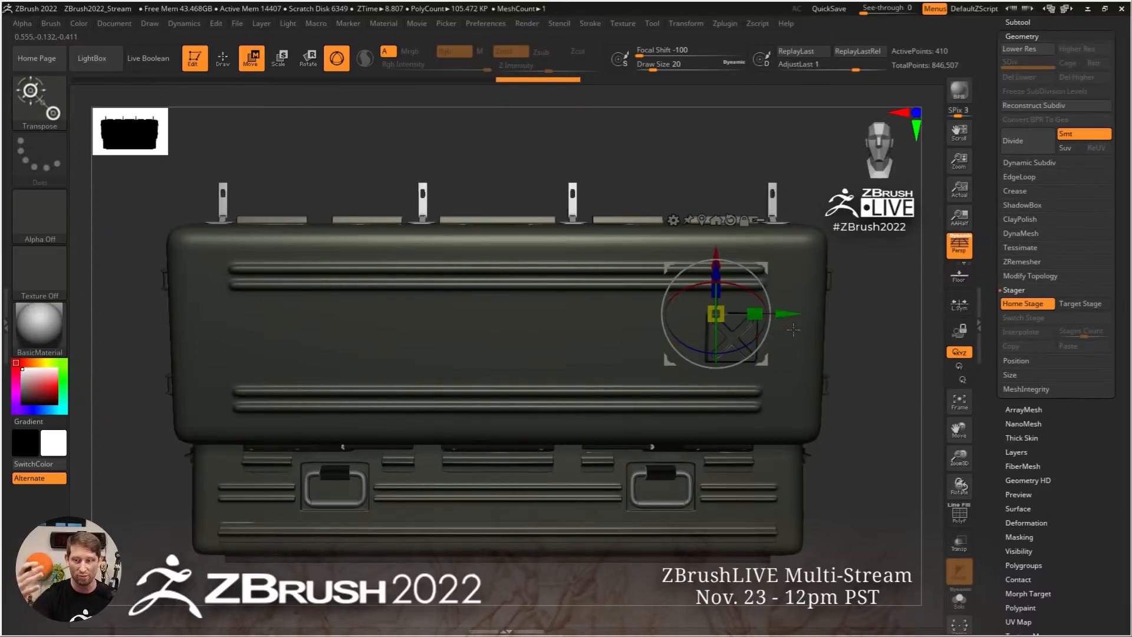
# Store the x plate's moved position as the target stage and switch to the home stage and back
pyautogui.click(1080, 303)
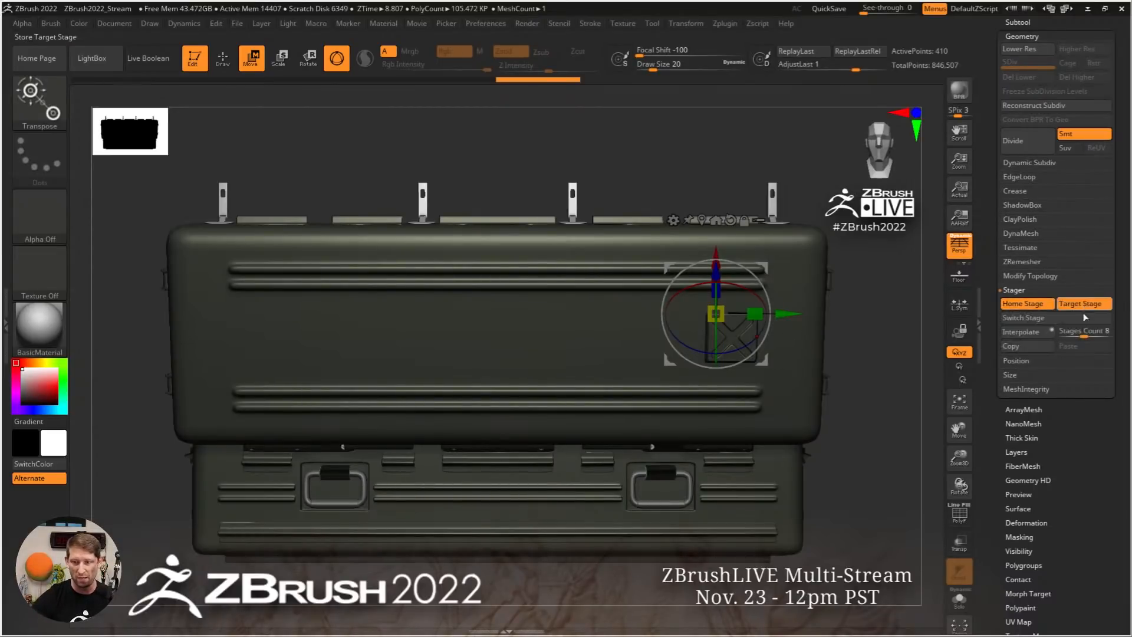
pyautogui.click(1064, 322)
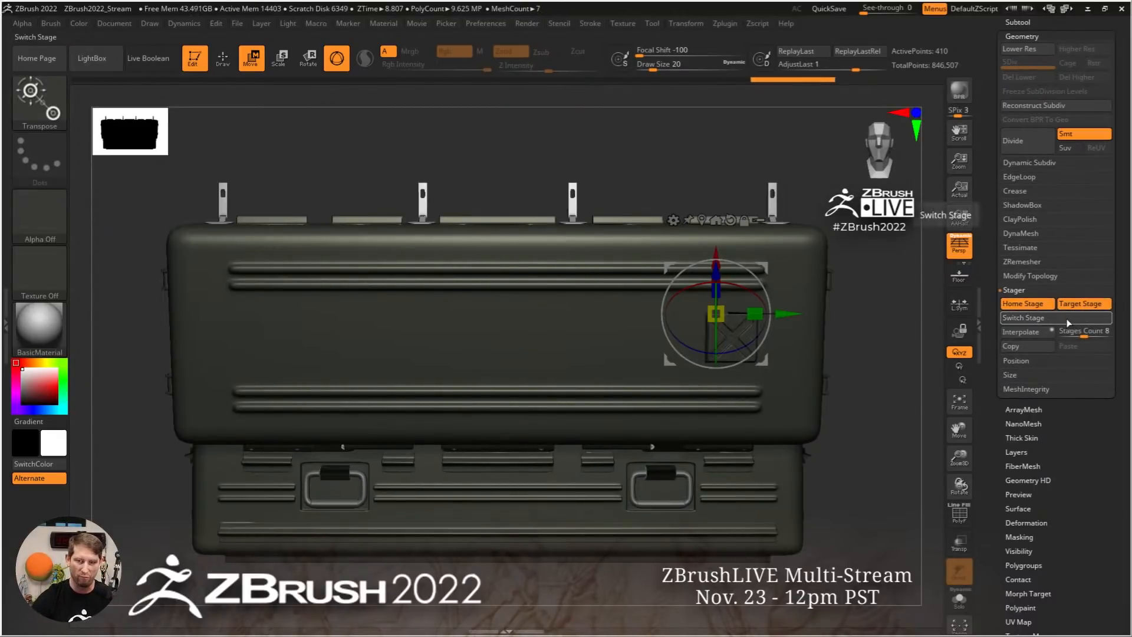
pyautogui.click(1068, 323)
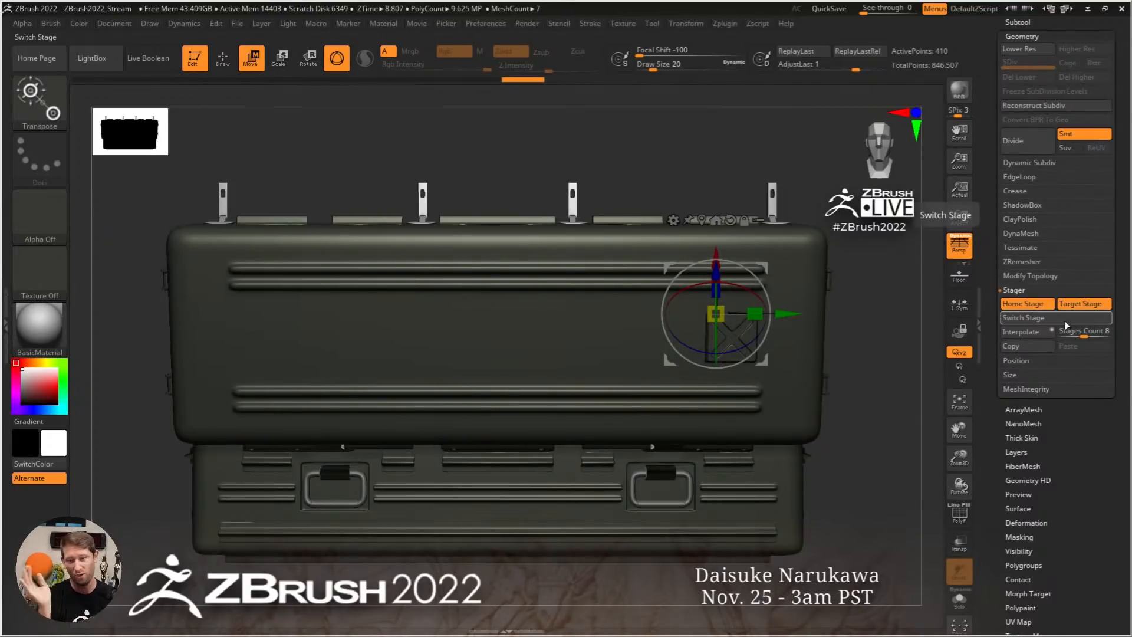
pyautogui.press('q')
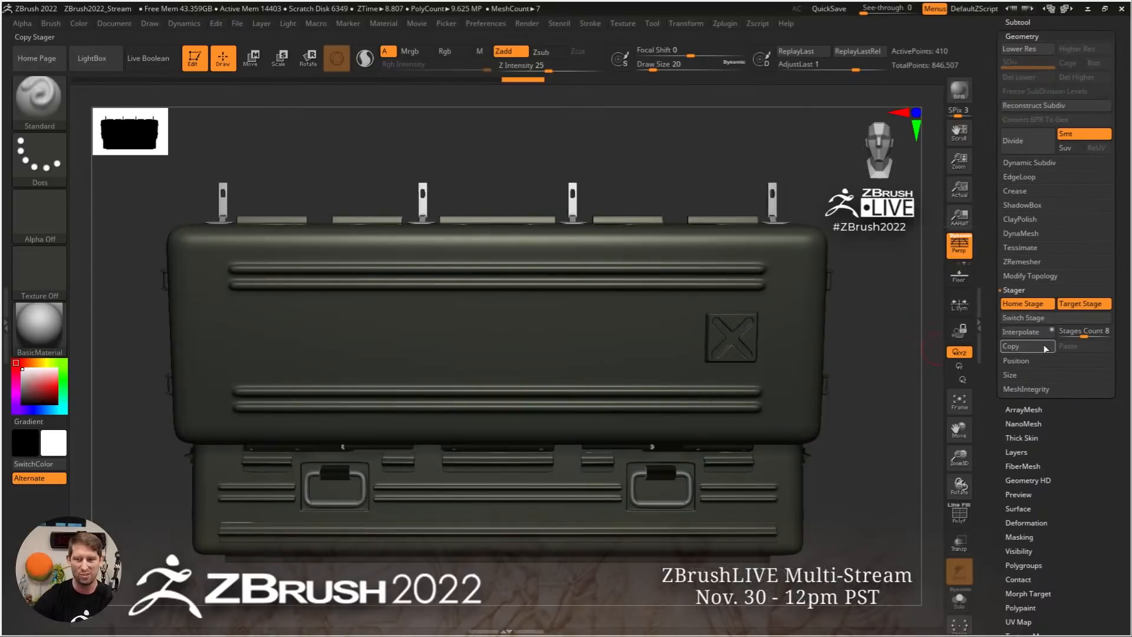
# Interpolate the x plate between its home and target stages with a stages count of 8, and undo it
pyautogui.click(1025, 338)
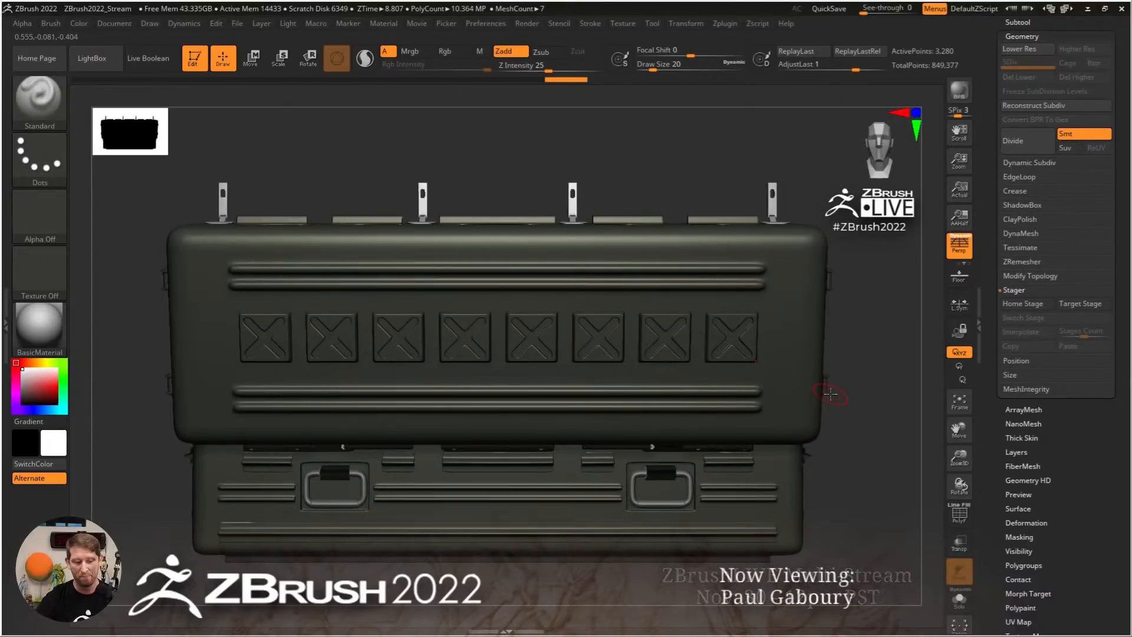
pyautogui.press('ctrl')
pyautogui.hotkey('ctrl', 'z')
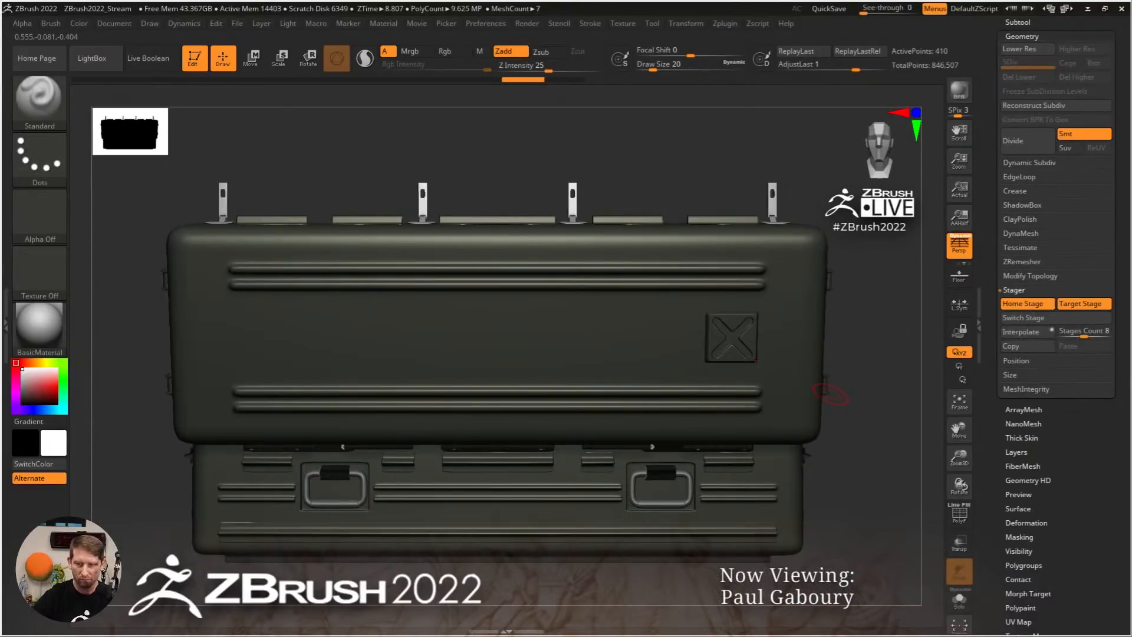
# Interpolate the x plate with a stages count of 4 and again with 6, undoing each result
pyautogui.moveTo(1085, 334); pyautogui.dragTo(1089, 335)
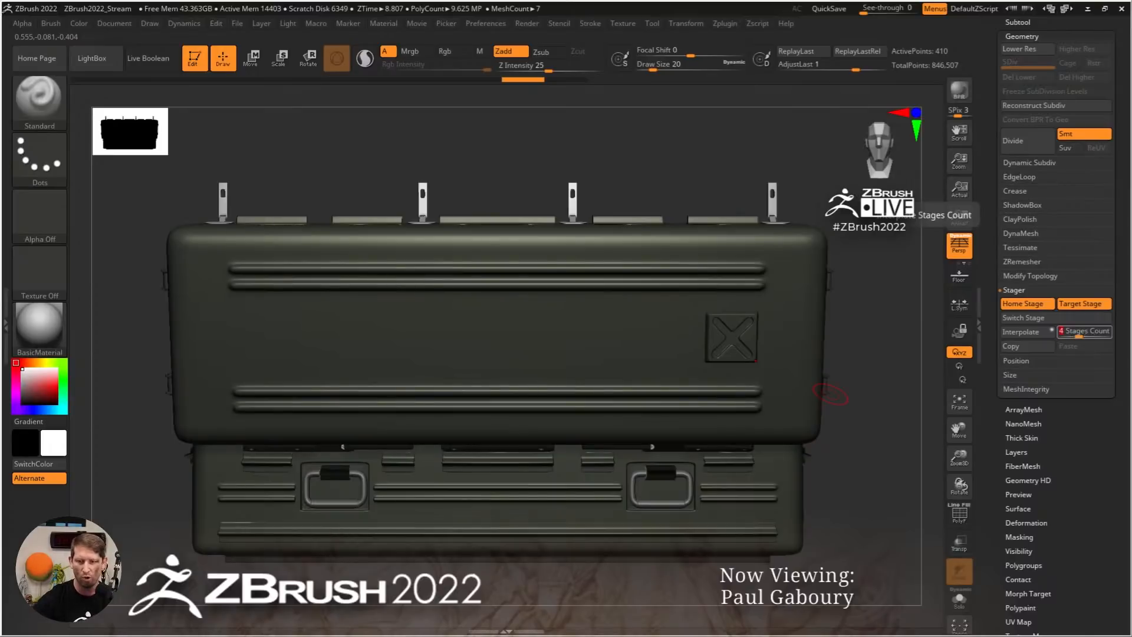
pyautogui.click(1023, 332)
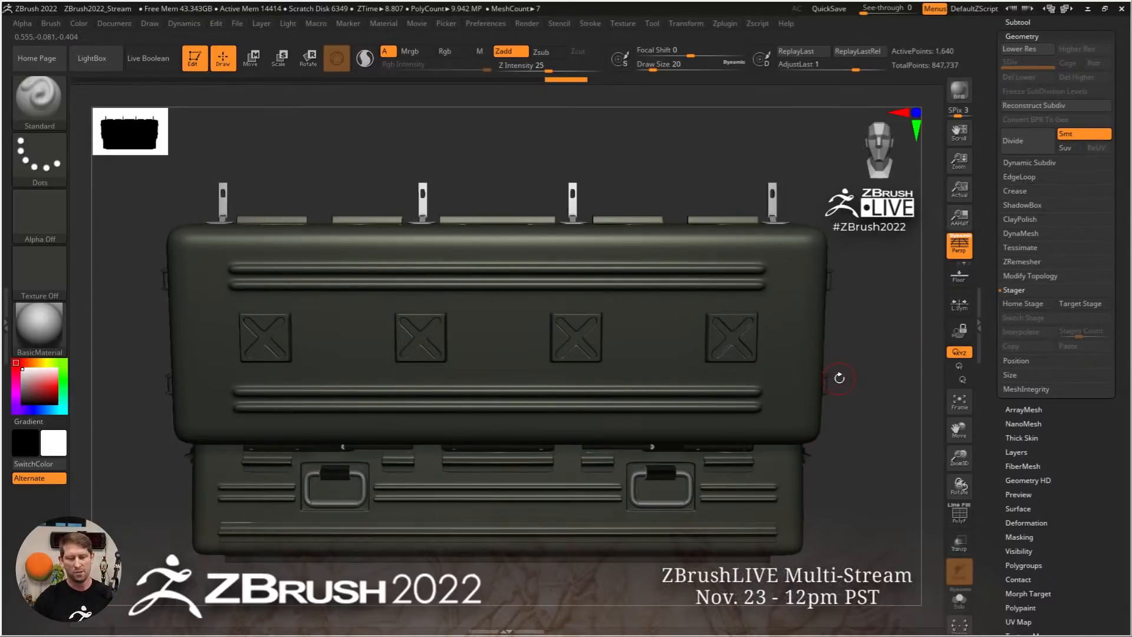
pyautogui.hotkey('ctrl', 'z')
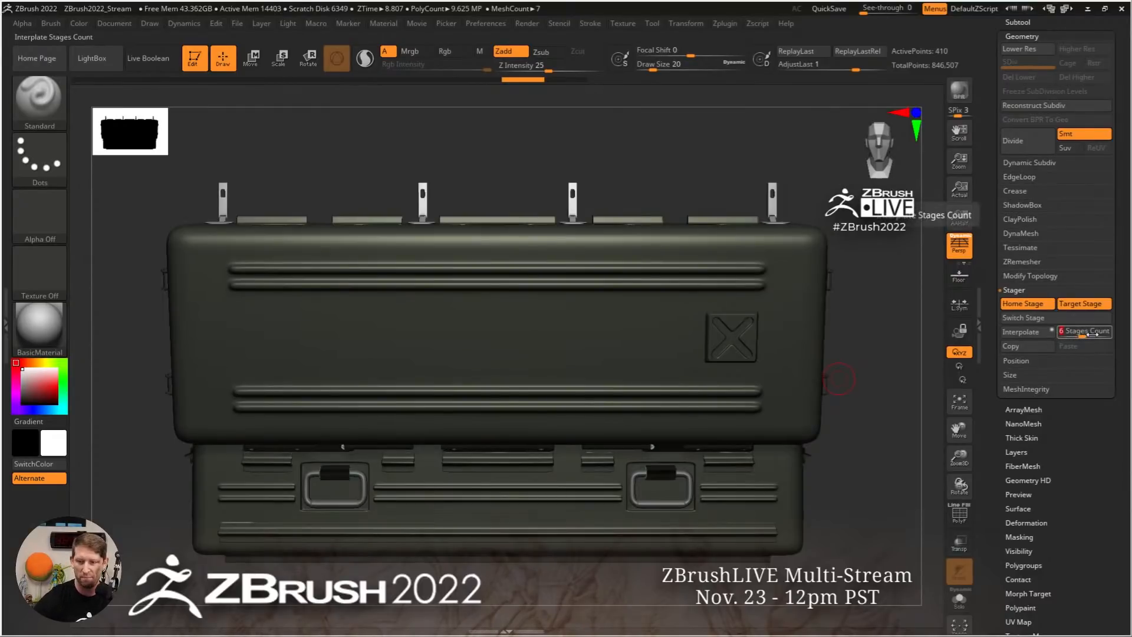
pyautogui.click(1020, 332)
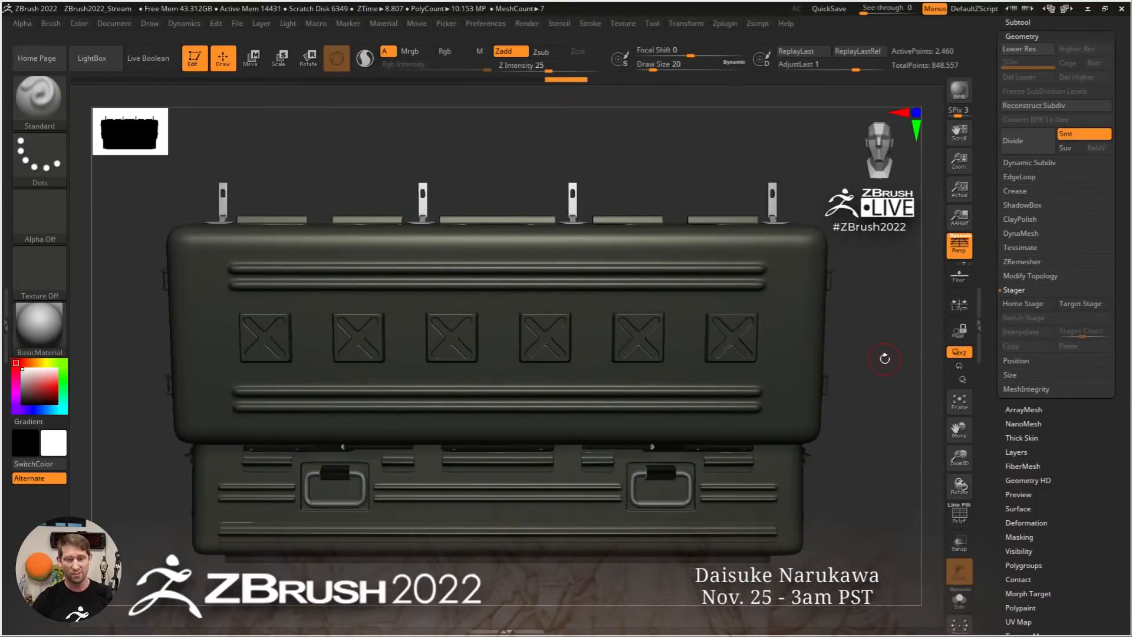
pyautogui.hotkey('ctrl', 'z')
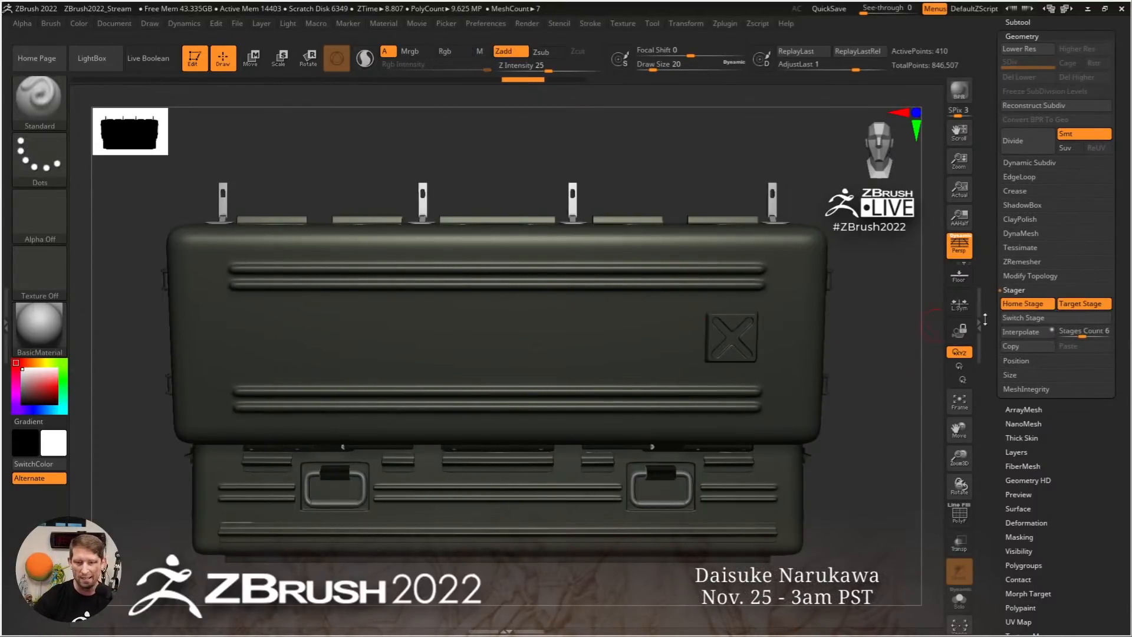
# Clear the target stage and scale the x plate narrower along the gizmo's green axis
pyautogui.click(1092, 305)
pyautogui.press('w')
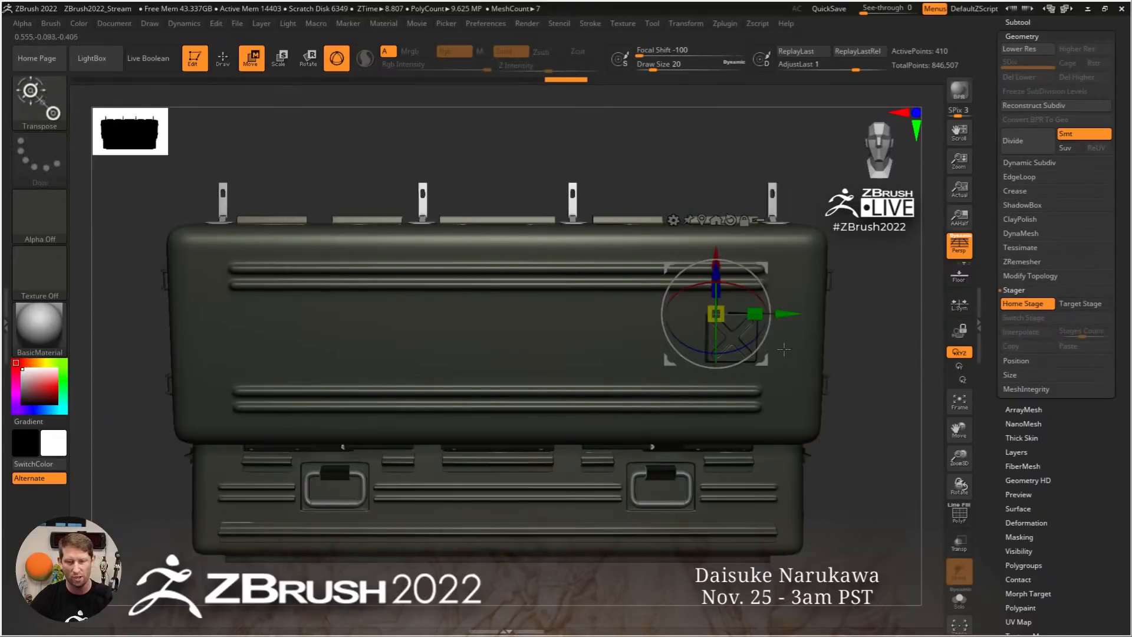
pyautogui.moveTo(756, 314); pyautogui.dragTo(746, 316)
pyautogui.press('q')
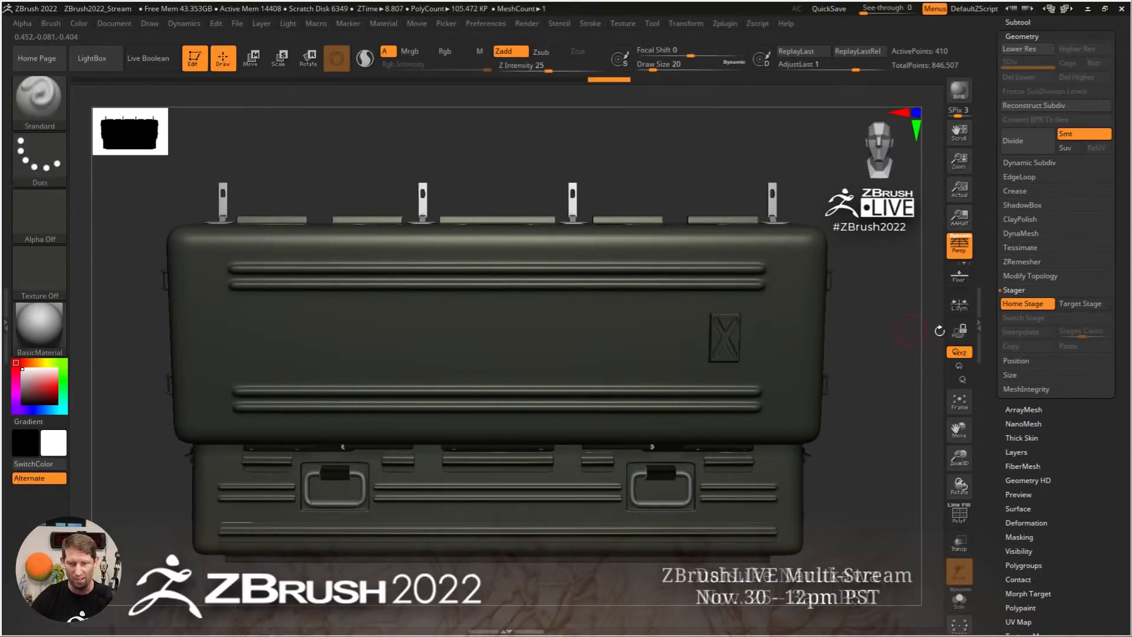
# Store the narrowed x plate as the new target stage, interpolate it with 6 stages, and undo the interpolation
pyautogui.click(1081, 305)
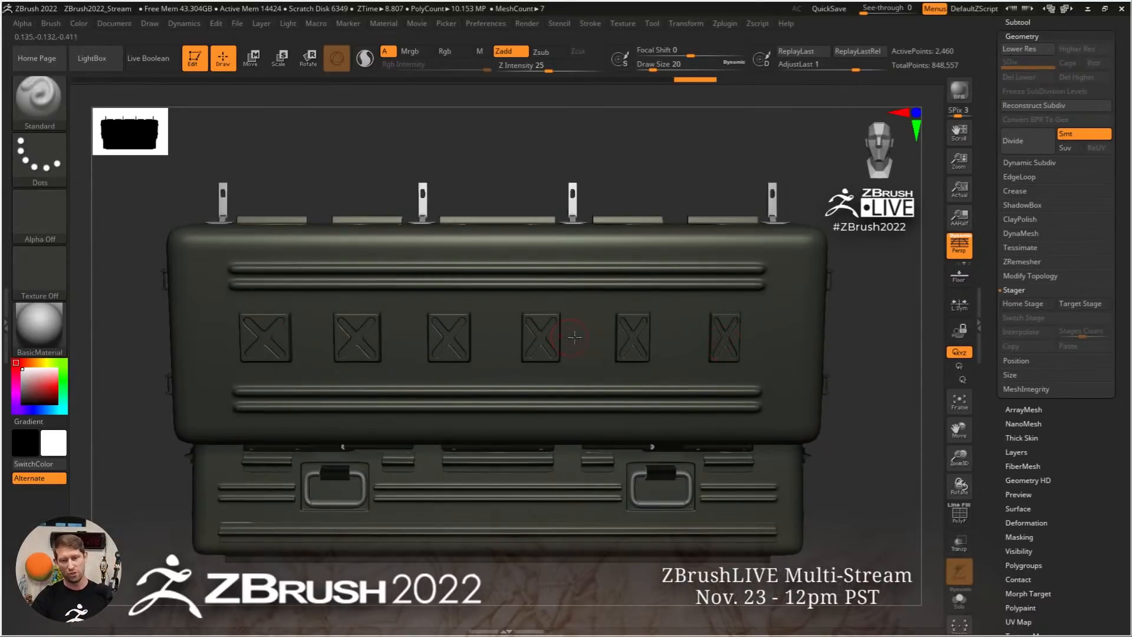
pyautogui.hotkey('ctrl', 'z')
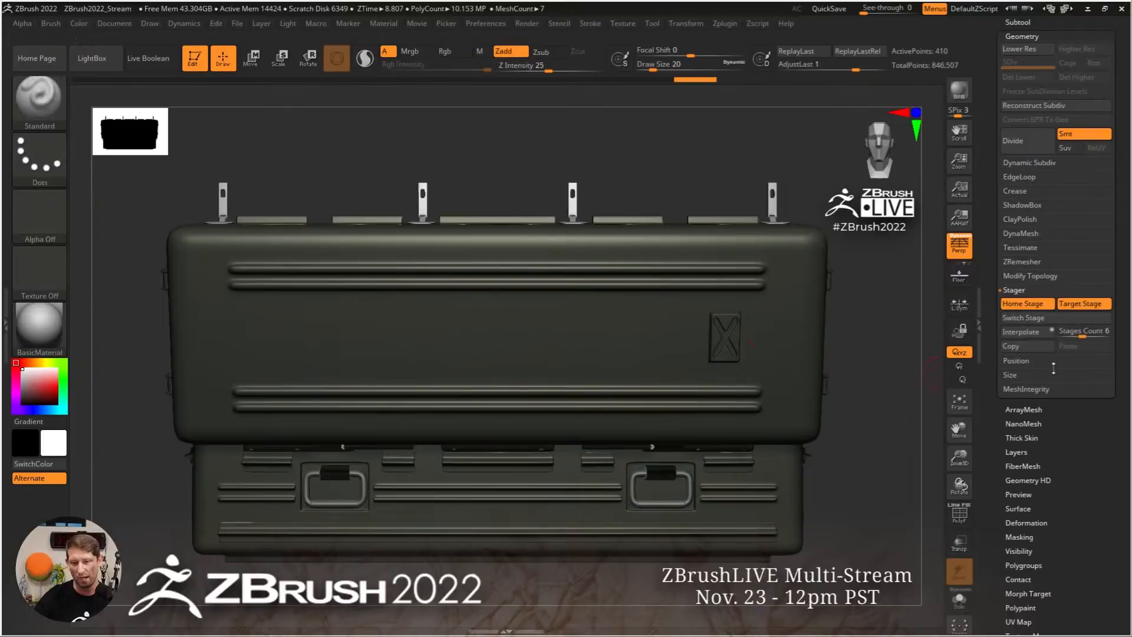
# Interpolate the x plate between its stages with a stages count of 10, and undo the result
pyautogui.click(1085, 332)
pyautogui.write('10')
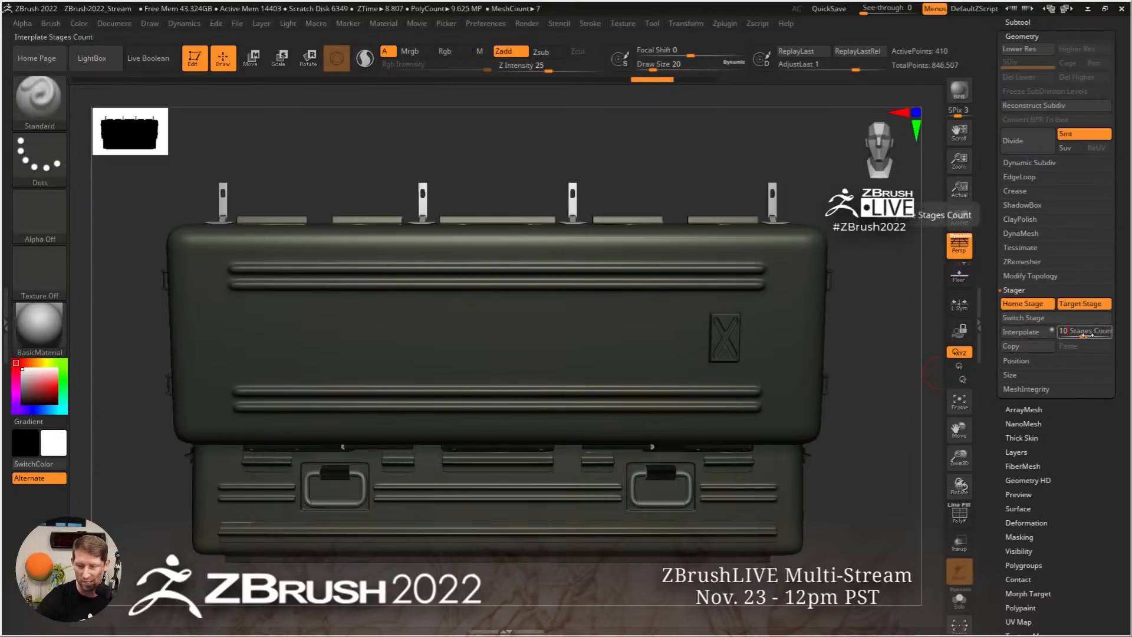
pyautogui.press('Return')
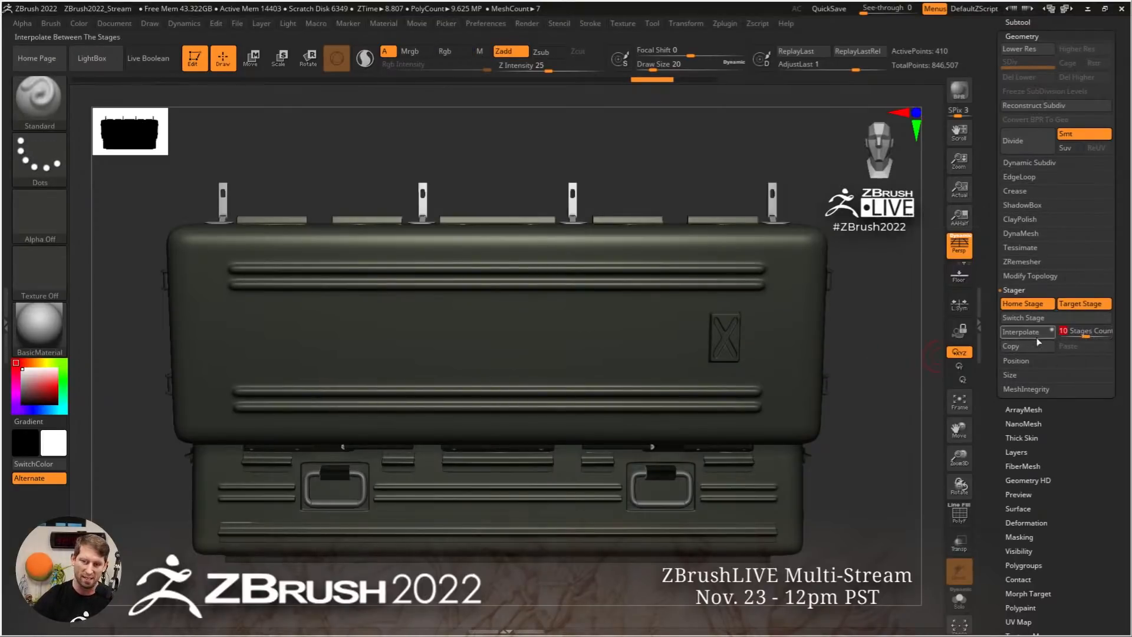
pyautogui.click(1020, 332)
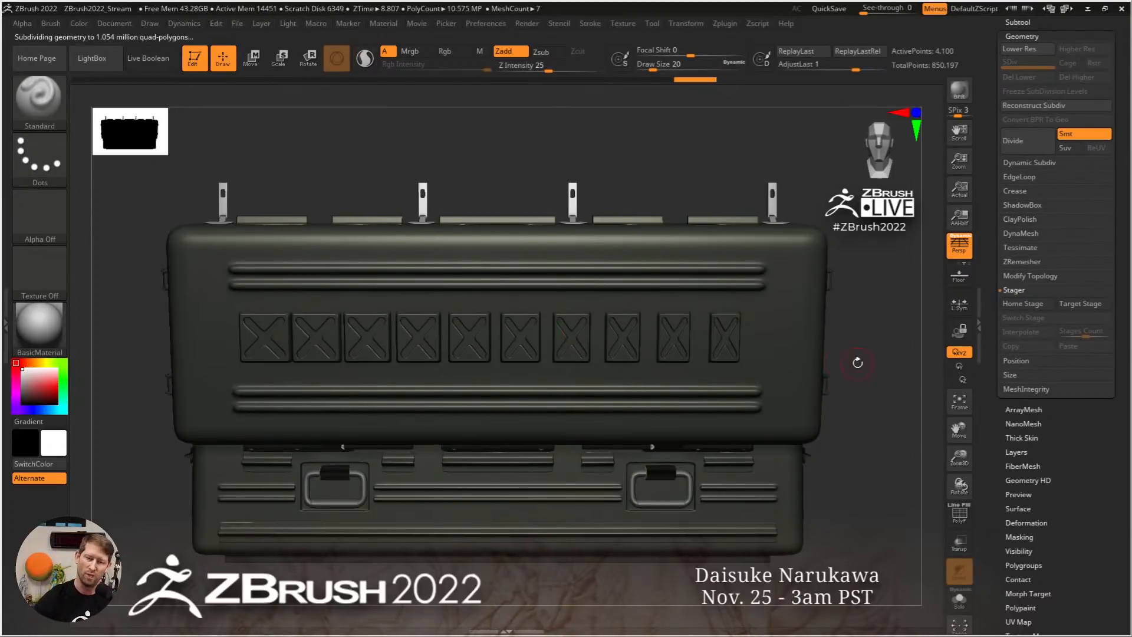
pyautogui.hotkey('ctrl', 'z')
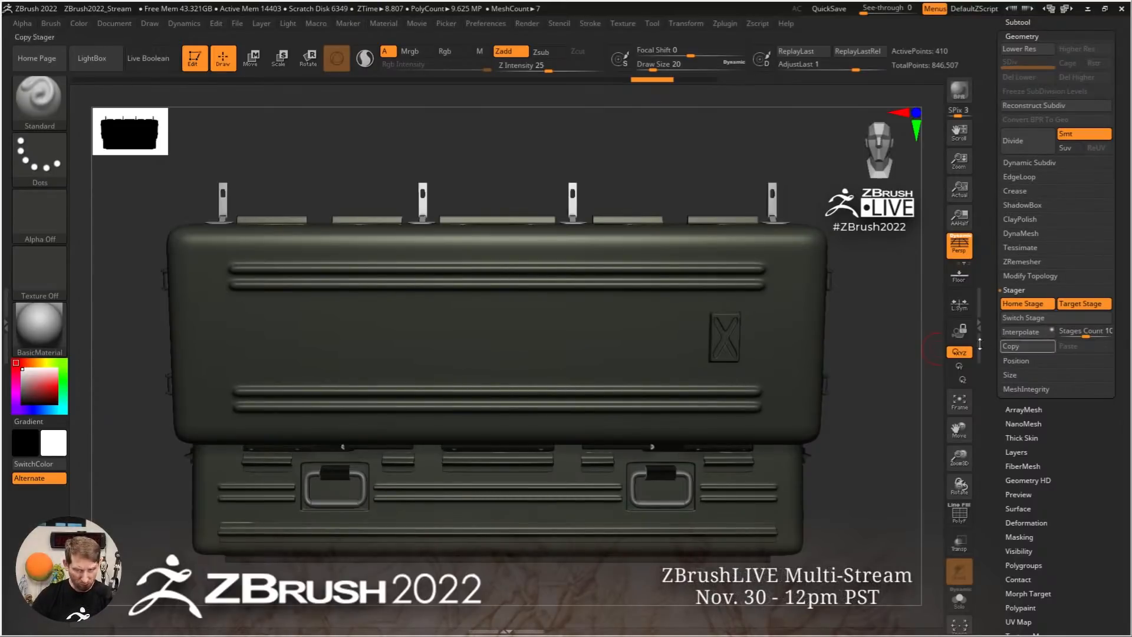
# Switch to the DemoSoldier model, frame it in view, and store the body's current placement as its home stage
pyautogui.moveTo(1124, 349); pyautogui.dragTo(1123, 480)
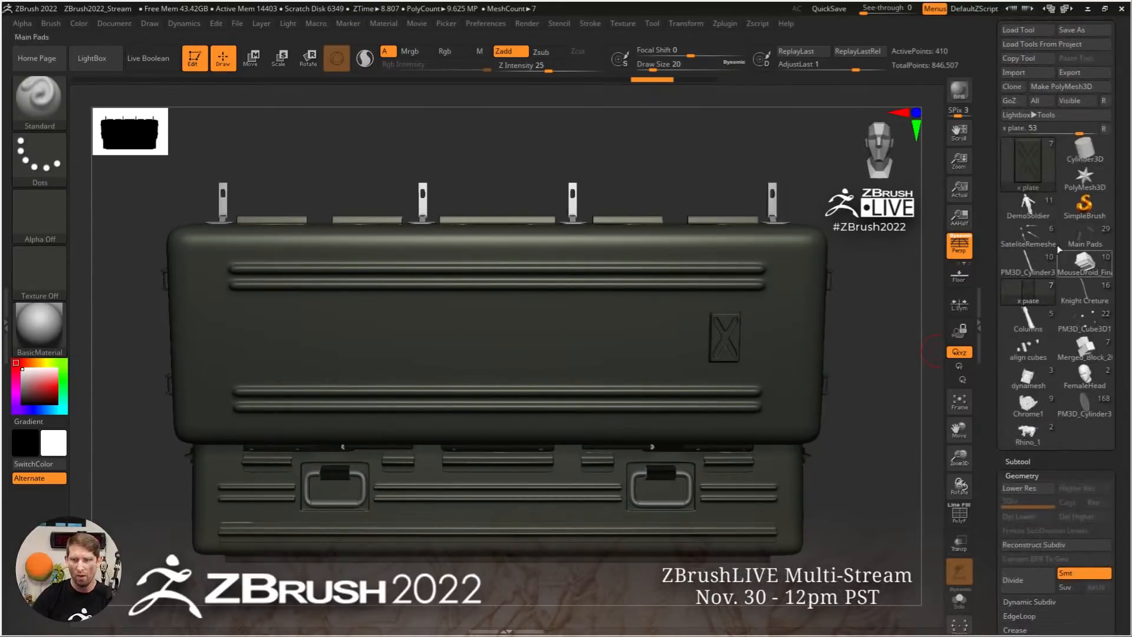
pyautogui.click(1028, 207)
pyautogui.keyDown('ctrl'); pyautogui.moveTo(789, 363); pyautogui.dragTo(381, 285, button='right'); pyautogui.keyUp('ctrl')
pyautogui.keyDown('alt'); pyautogui.moveTo(810, 331); pyautogui.dragTo(584, 331, button='right'); pyautogui.keyUp('alt')
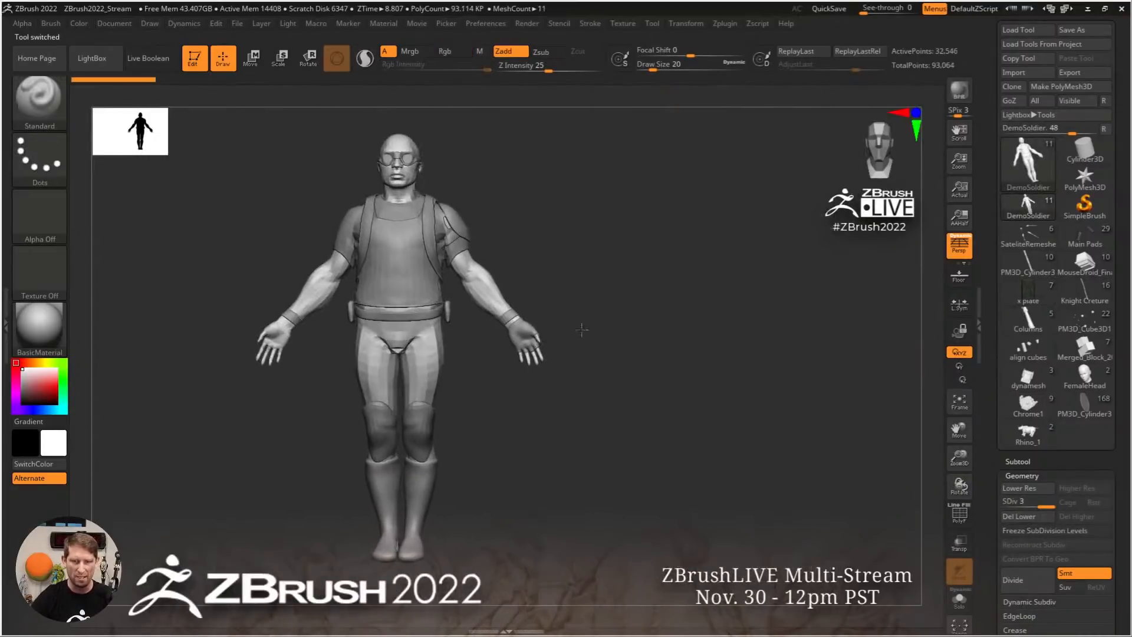
pyautogui.keyDown('alt'); pyautogui.moveTo(670, 334); pyautogui.dragTo(742, 338, button='right'); pyautogui.keyUp('alt')
pyautogui.moveTo(1127, 481); pyautogui.dragTo(1110, 363)
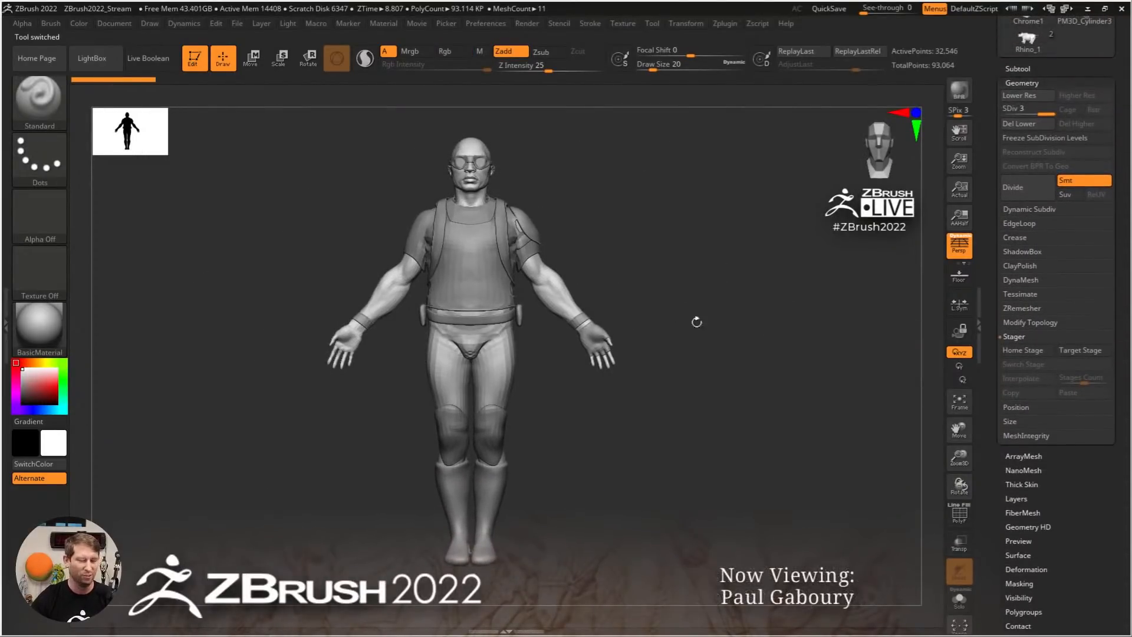
pyautogui.press('f')
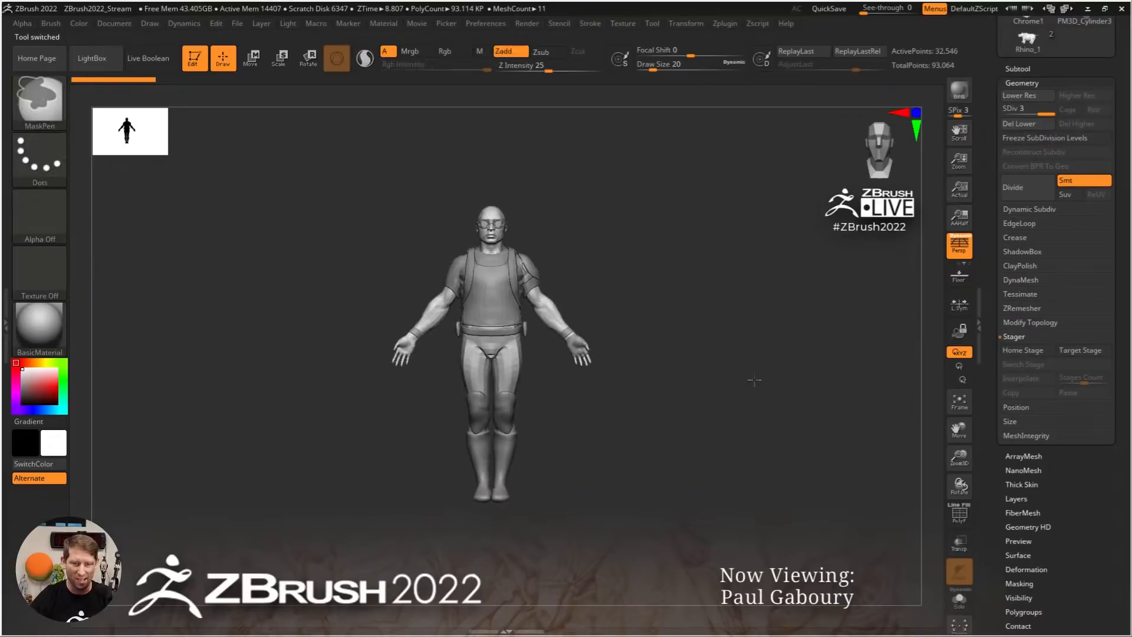
pyautogui.click(1026, 350)
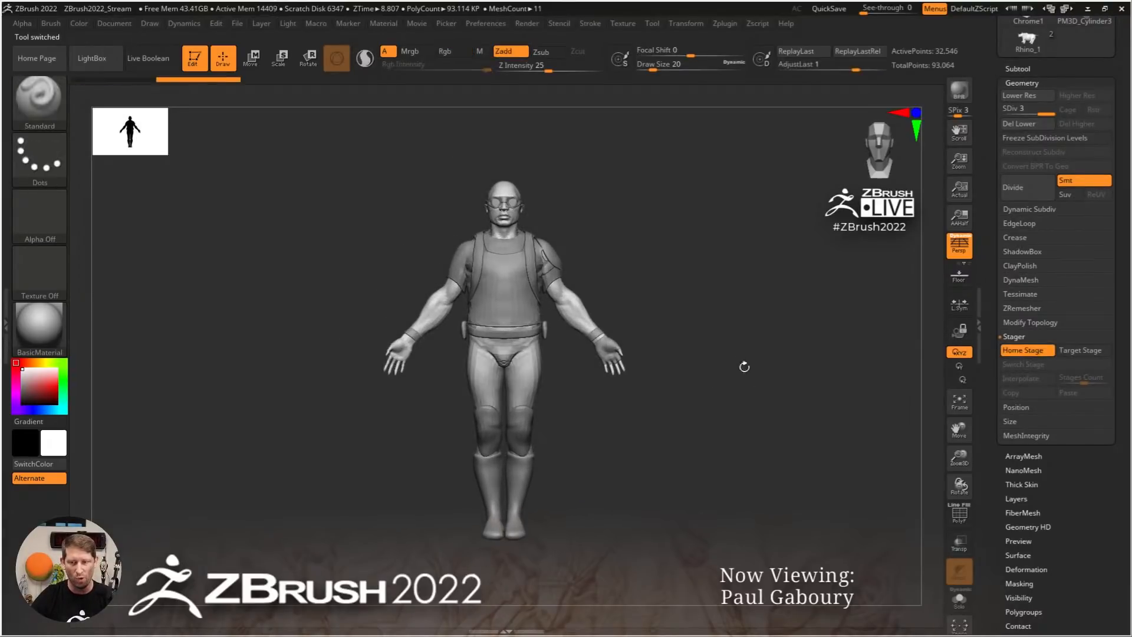
# Move the soldier's body away from its gear into a turned, leaning placement and store it as the target stage
pyautogui.press('w')
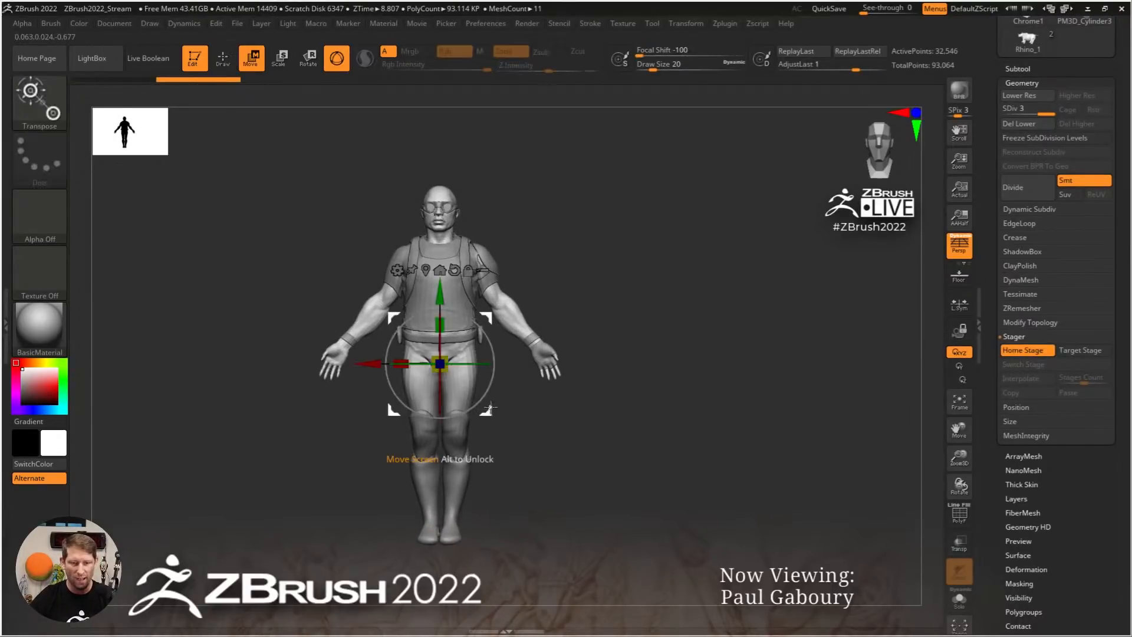
pyautogui.moveTo(464, 352); pyautogui.dragTo(828, 377)
pyautogui.press('q')
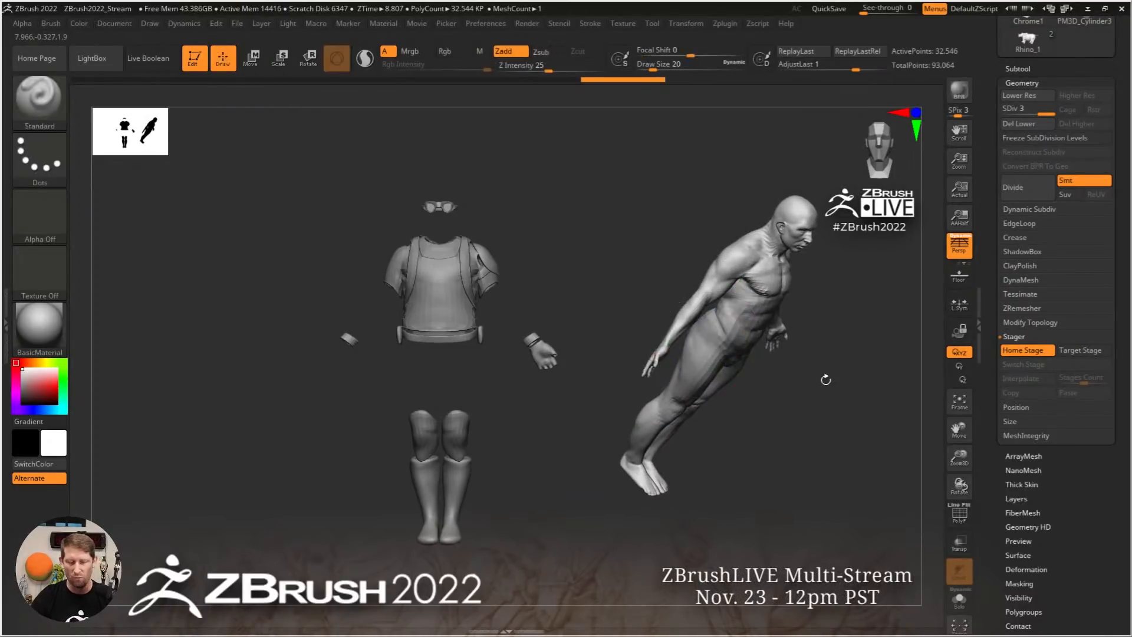
pyautogui.click(1094, 350)
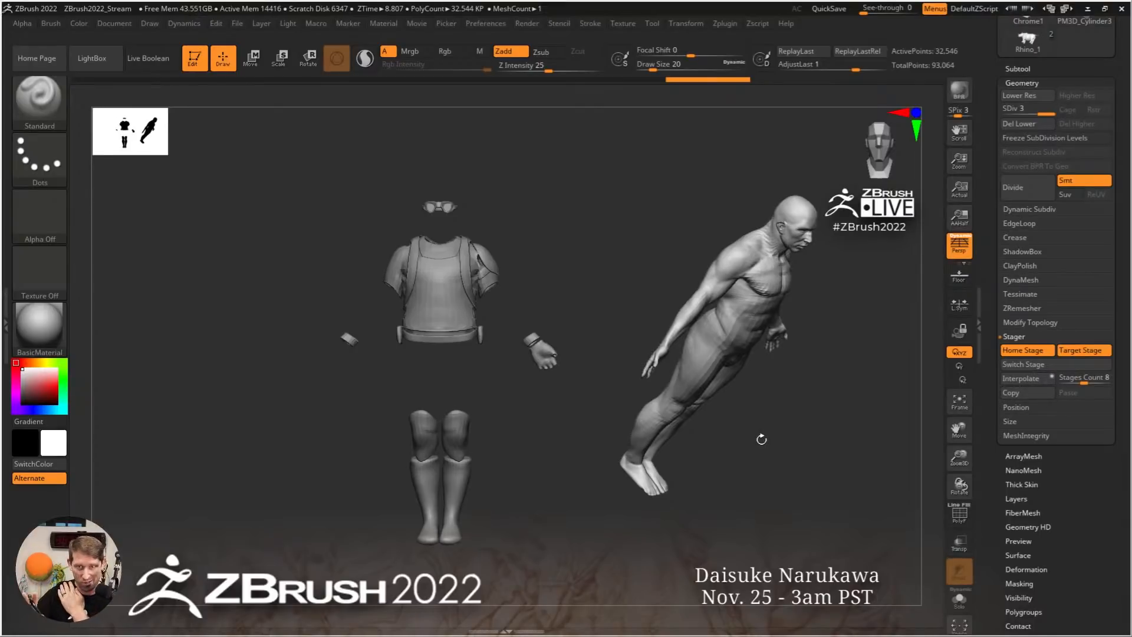
# Apply SubTool Master's Copy/Paste Stager action to all visible subtools of the soldier
pyautogui.click(725, 24)
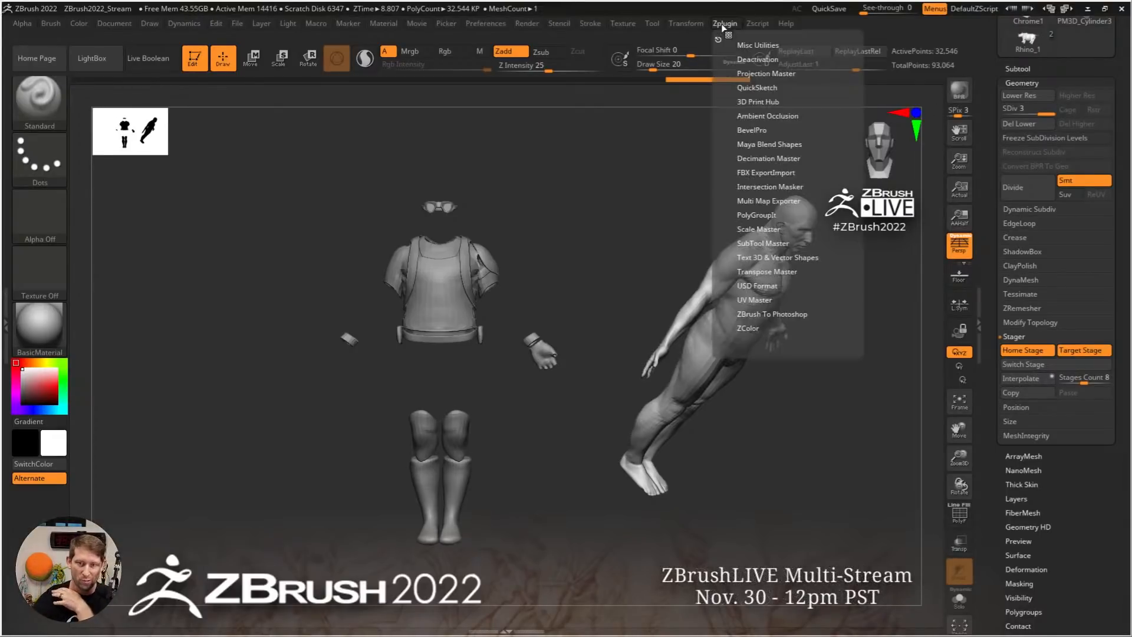
pyautogui.click(775, 244)
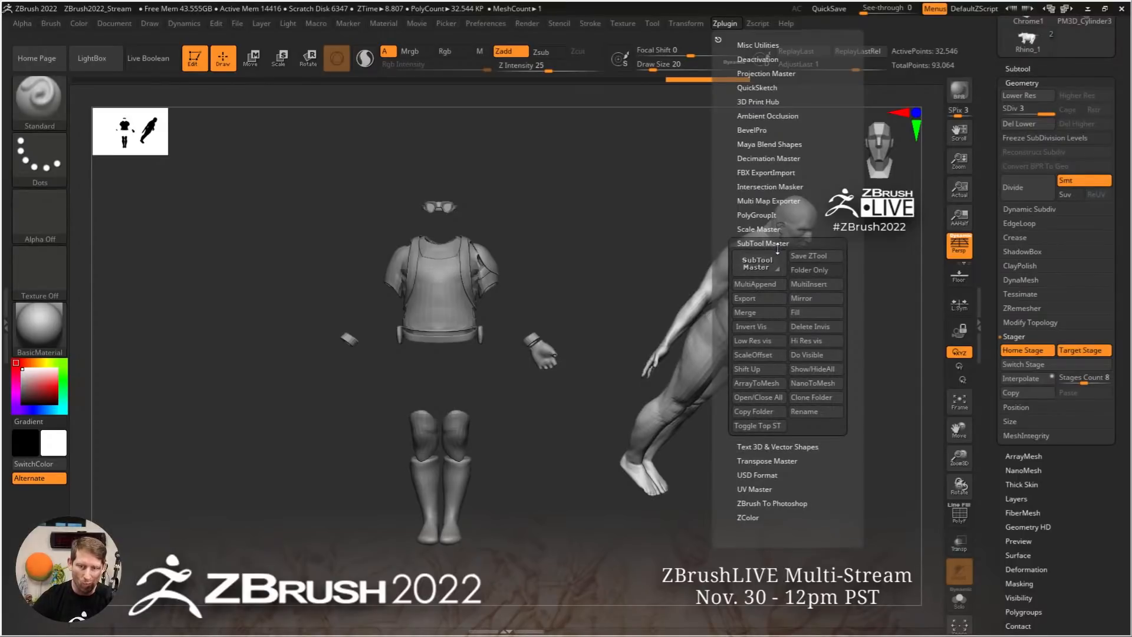
pyautogui.click(809, 355)
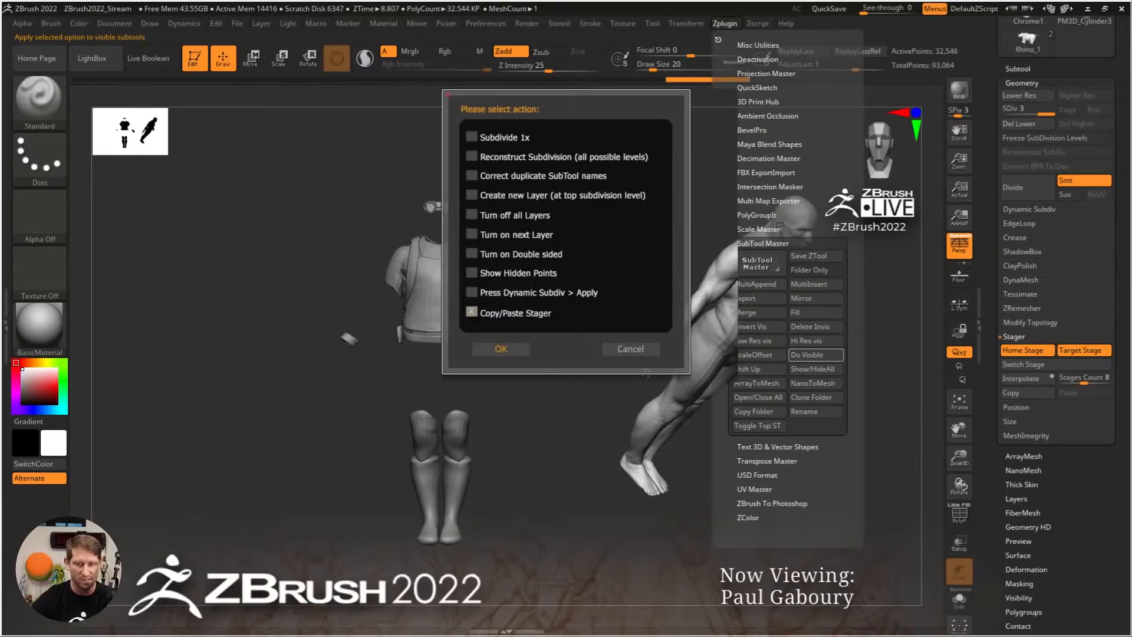
pyautogui.click(501, 348)
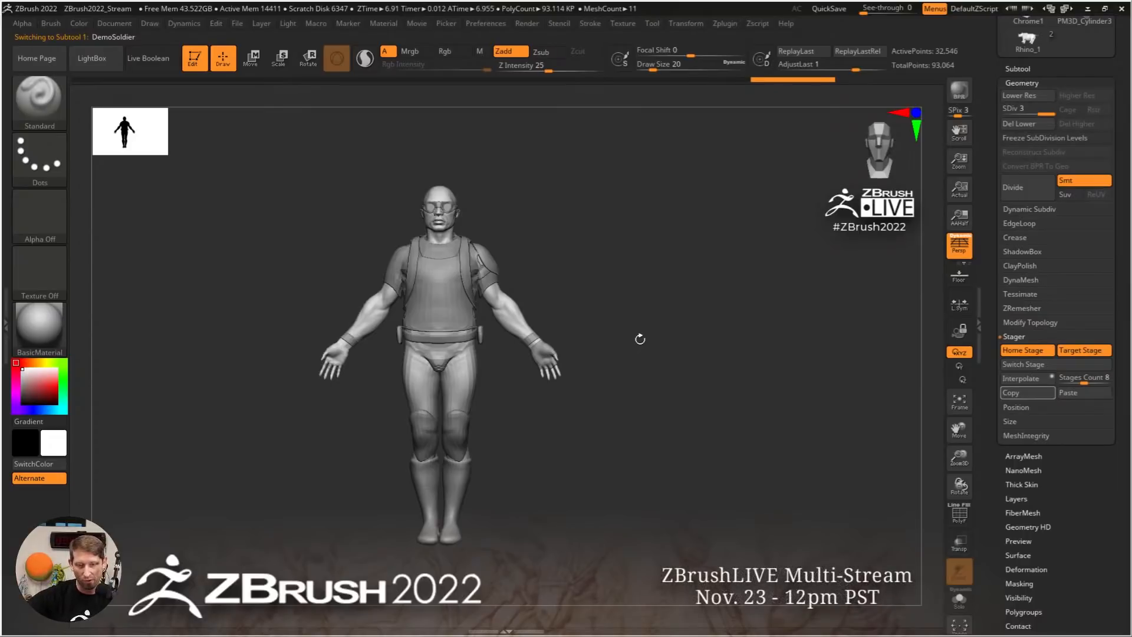
# Switch the soldier's body and the shirt back and forth between their home and target stages to check the pasted Stager data
pyautogui.click(1062, 365)
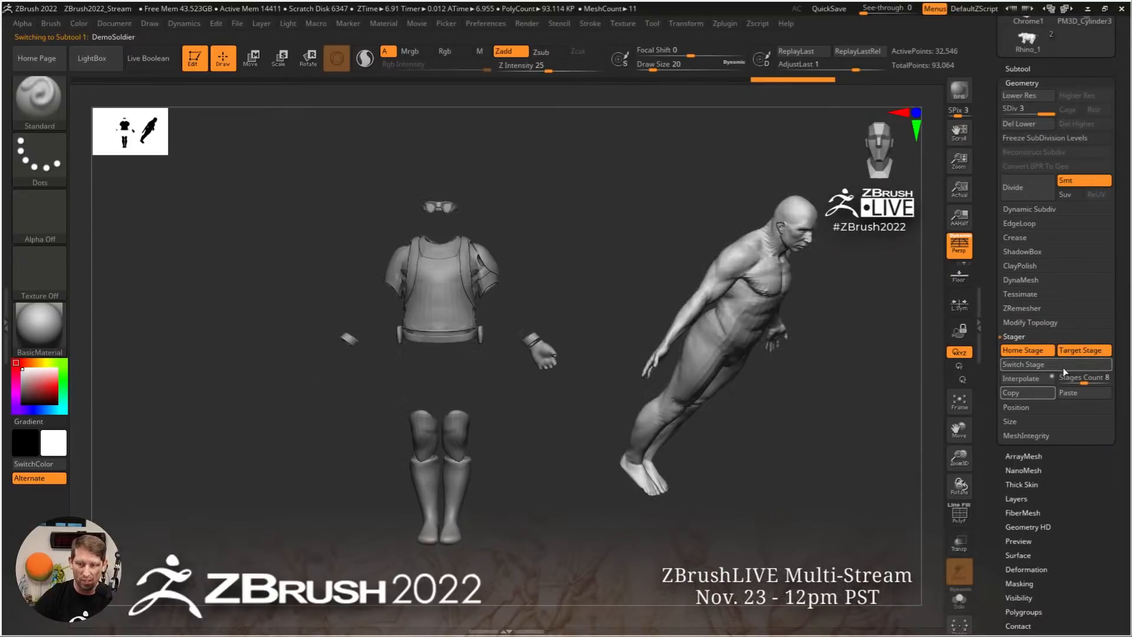
pyautogui.click(1061, 366)
pyautogui.click(1060, 367)
pyautogui.click(1061, 367)
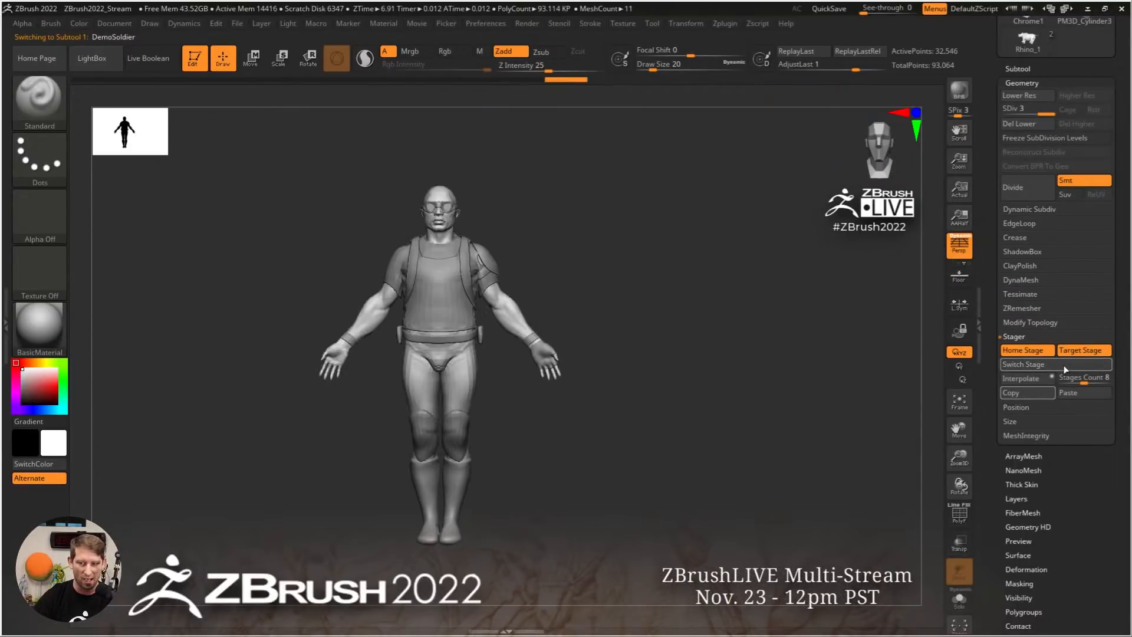
pyautogui.click(1065, 370)
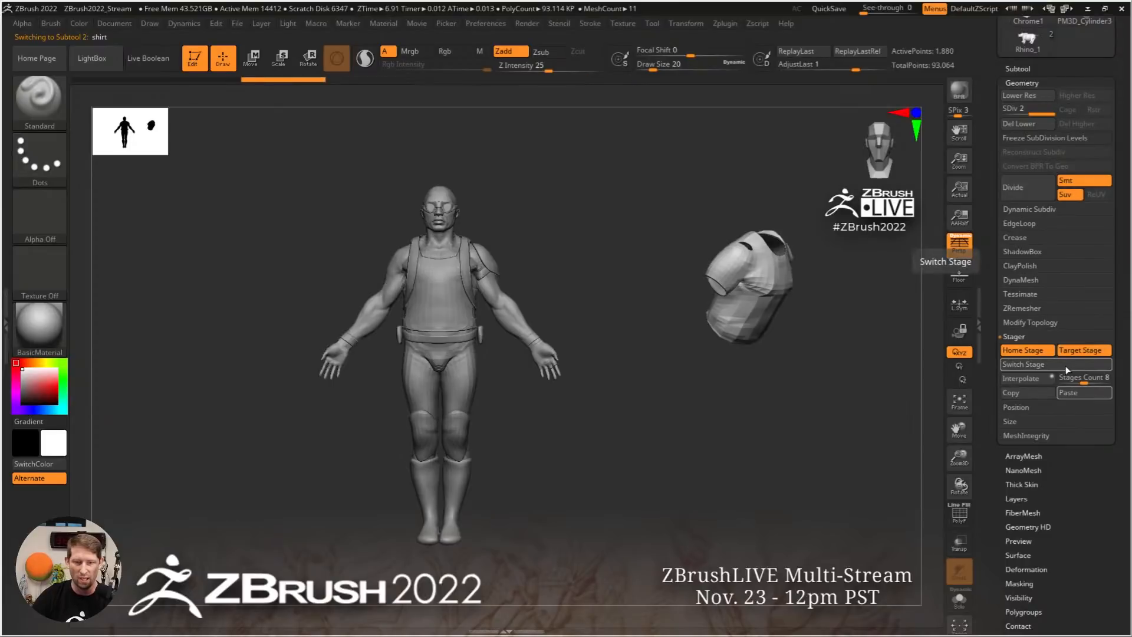
pyautogui.click(1068, 370)
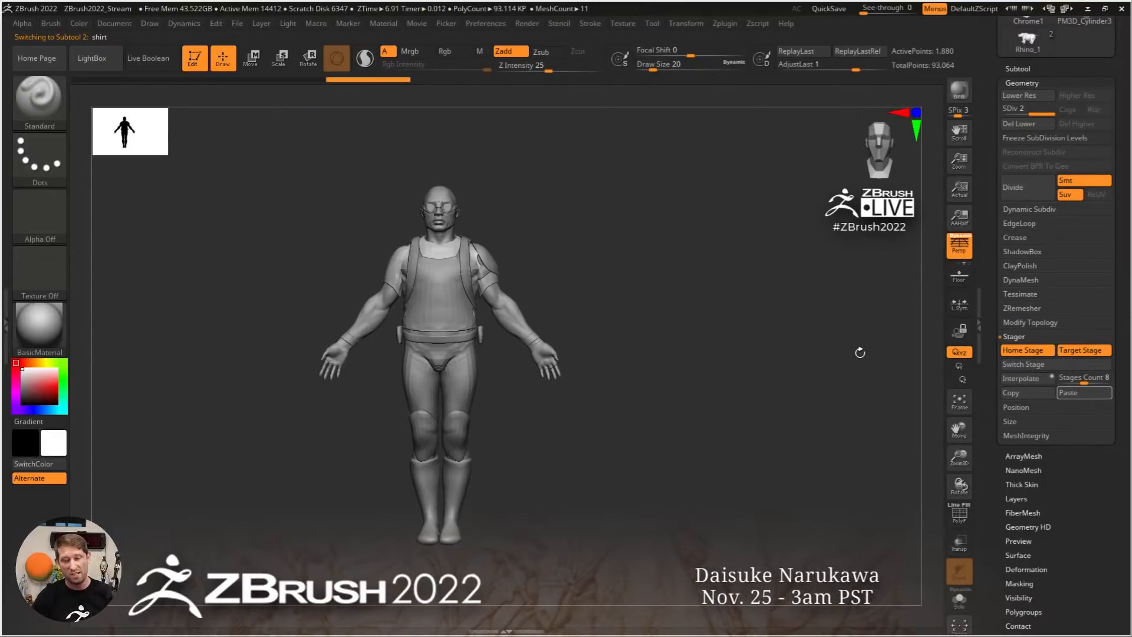
# Send all of the soldier's subtools to the target stage and back to the home stage, repeating the switch
pyautogui.click(1017, 69)
pyautogui.scroll(-3, 1098, 430)
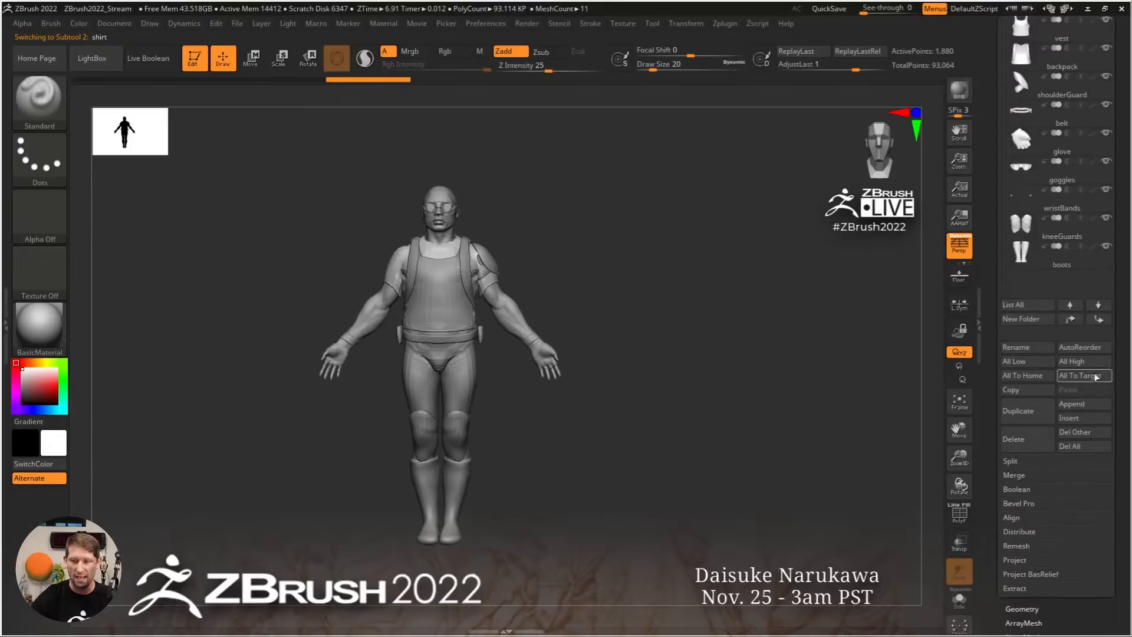
pyautogui.click(1079, 376)
pyautogui.click(1023, 375)
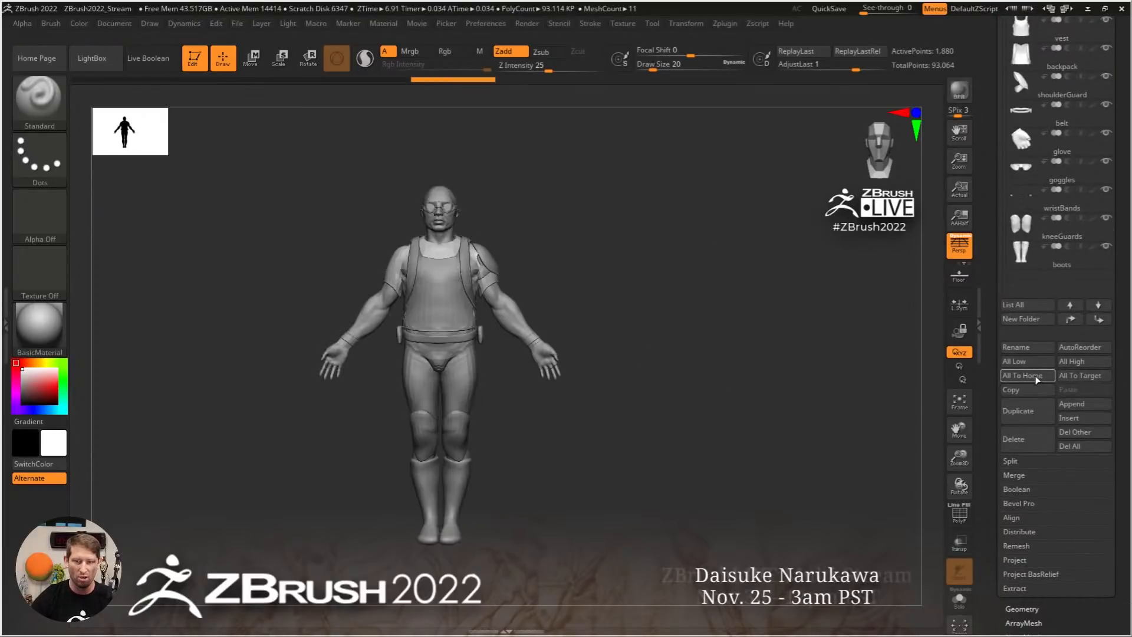
pyautogui.click(1080, 379)
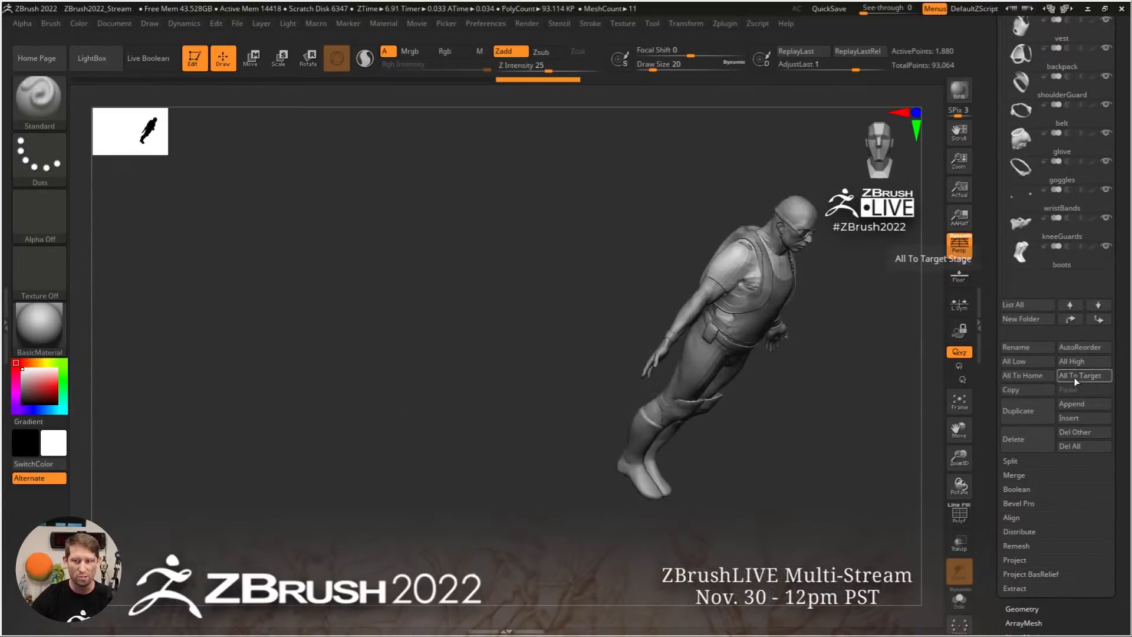
pyautogui.click(1031, 377)
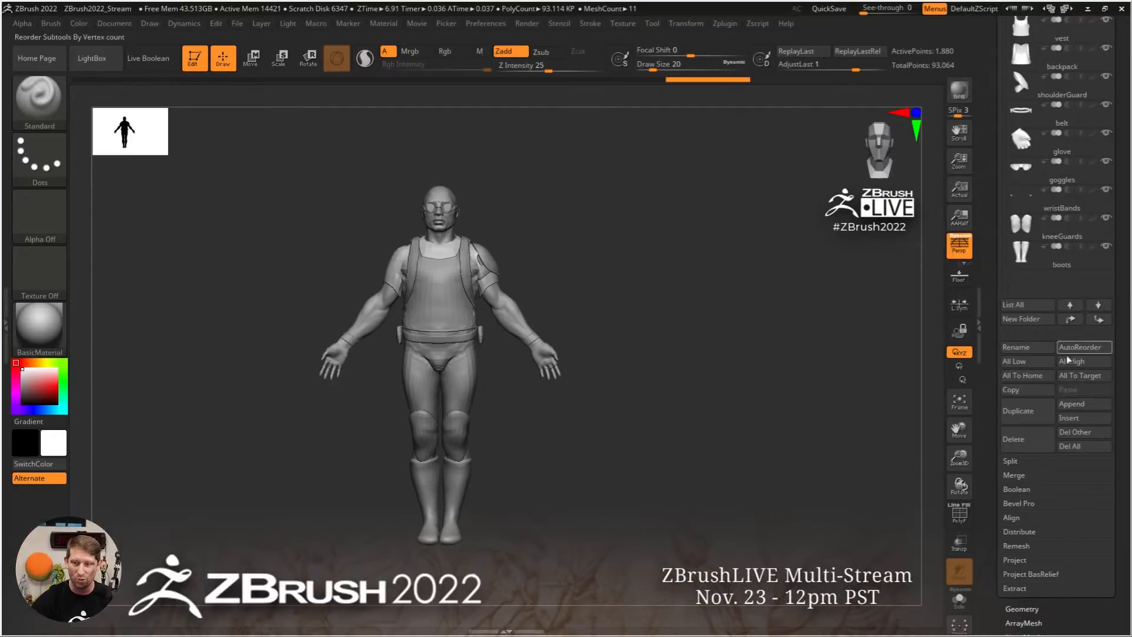
pyautogui.click(1083, 377)
pyautogui.click(1039, 377)
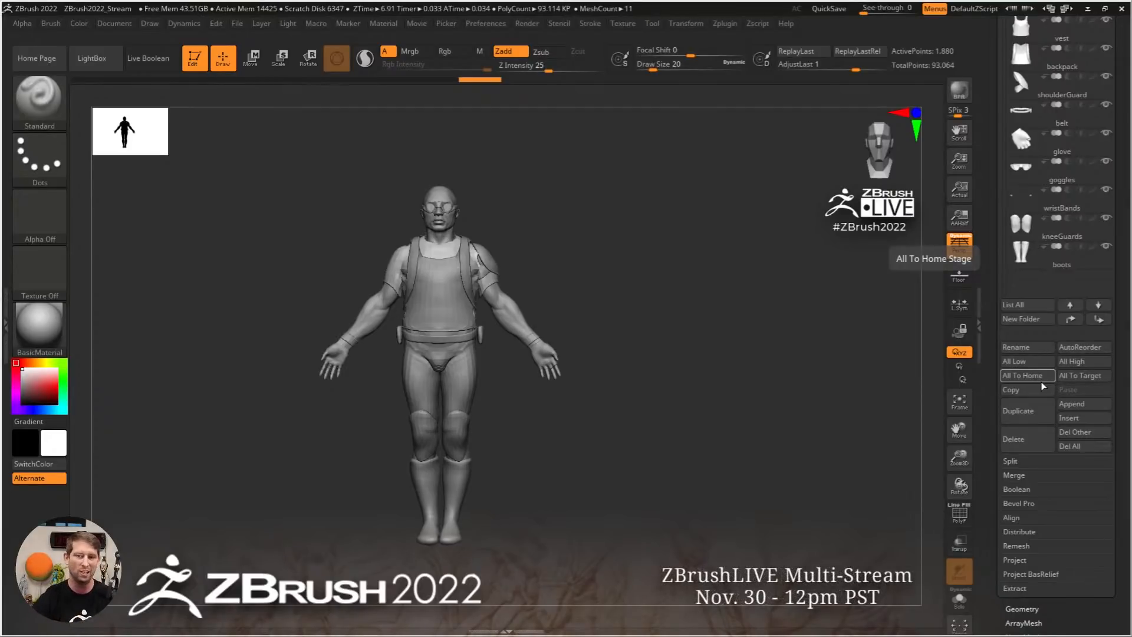
# Bring up the shirt's Stager settings again to review the stage options
pyautogui.scroll(-5, 1006, 345)
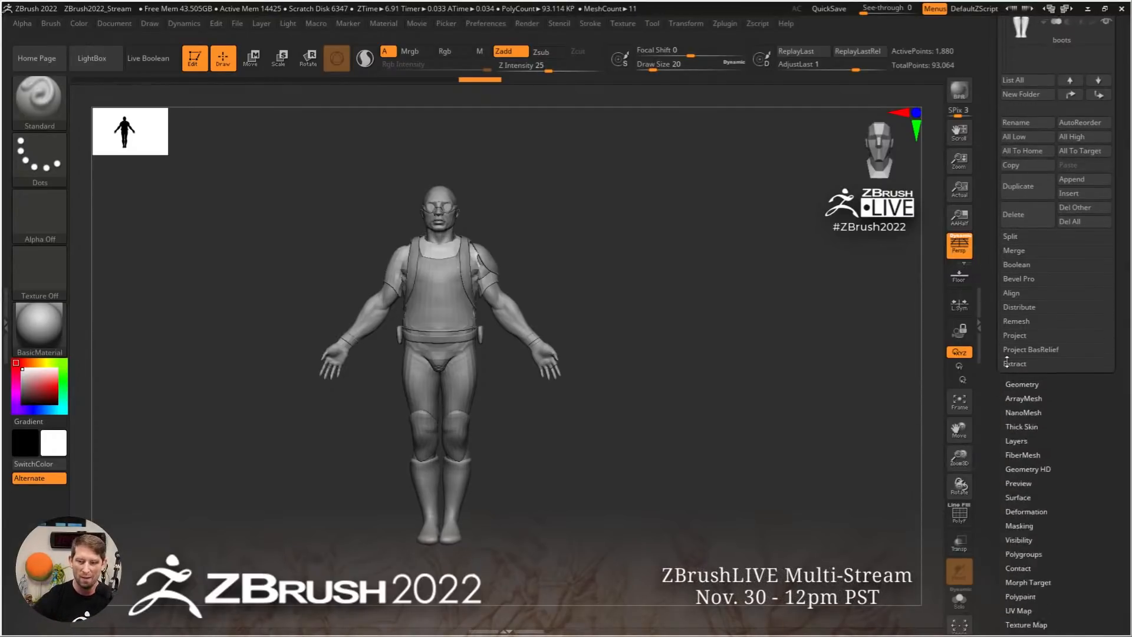
pyautogui.click(1022, 287)
pyautogui.click(1014, 289)
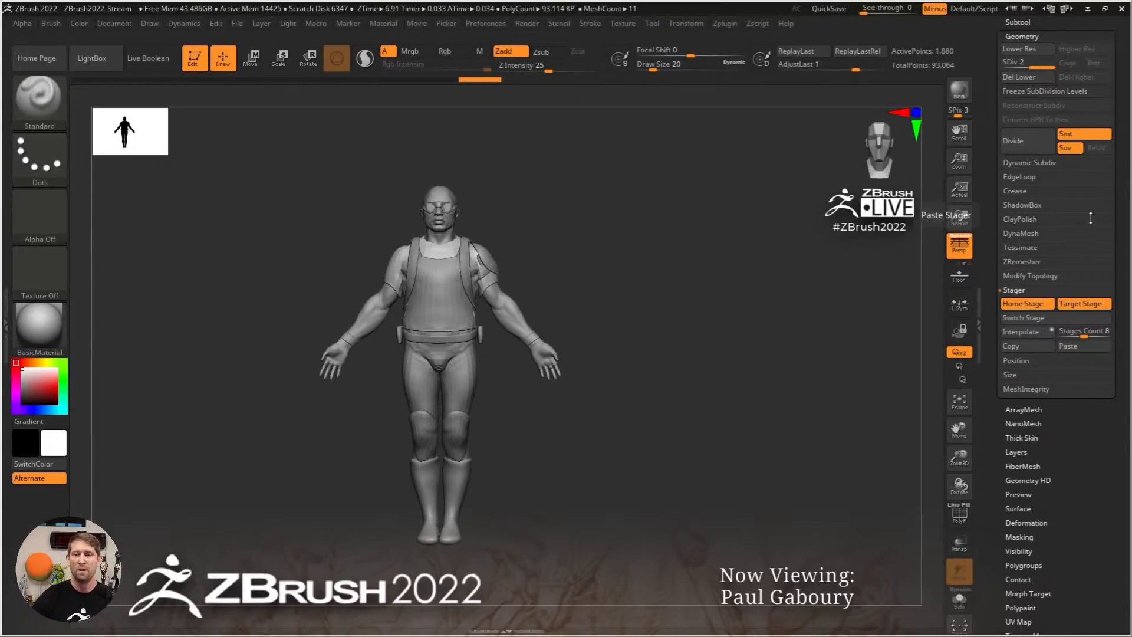
# Switch to the Chrome1 truck model, orbit it to a three-quarter view, and display its subtool list
pyautogui.moveTo(988, 211); pyautogui.dragTo(985, 349)
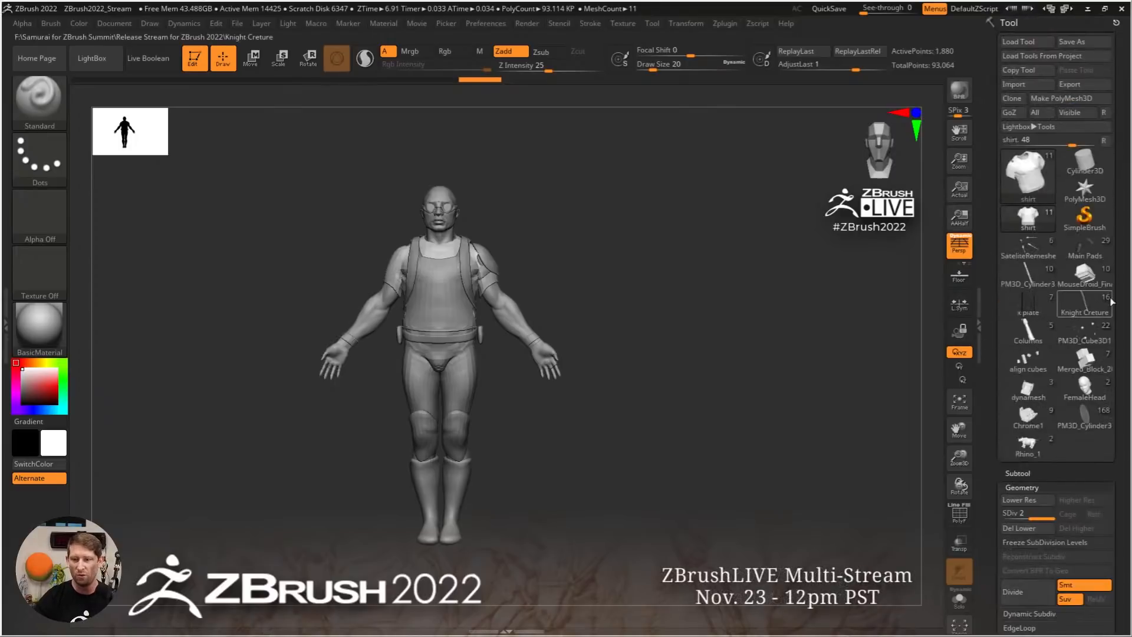
pyautogui.click(1028, 417)
pyautogui.moveTo(661, 398); pyautogui.dragTo(755, 500, button='right')
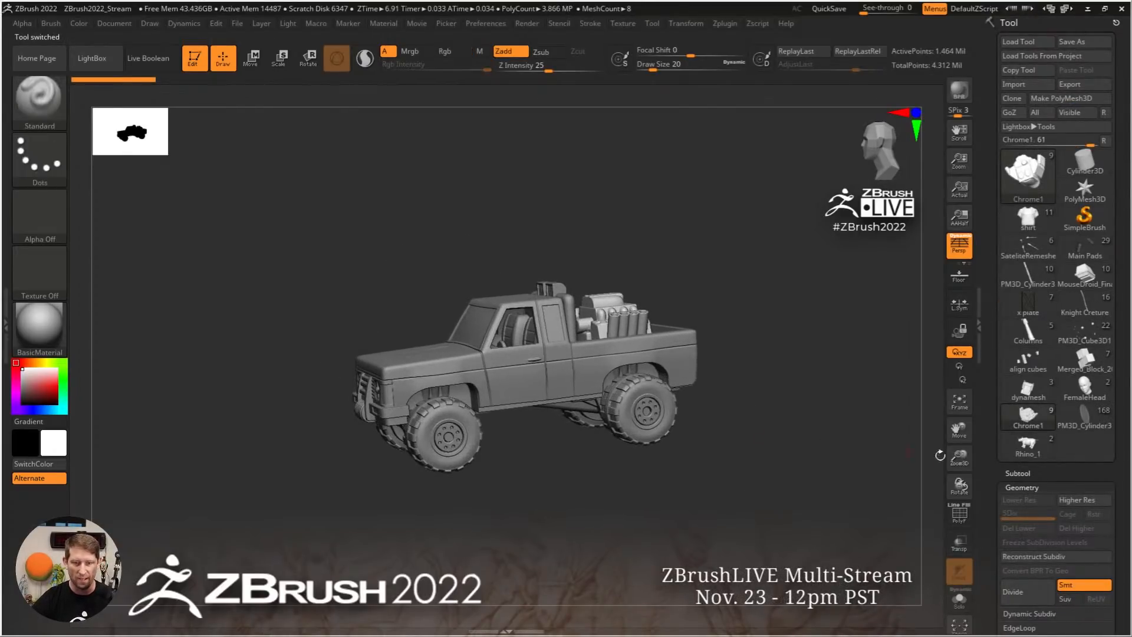
pyautogui.click(1018, 473)
pyautogui.scroll(5, 1108, 394)
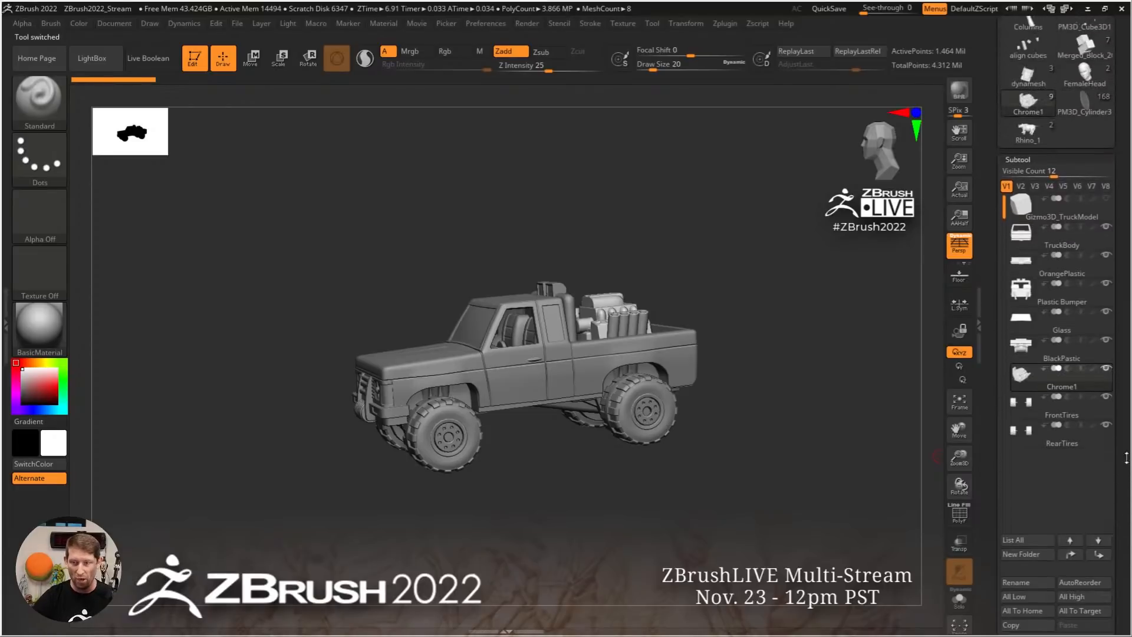
# Activate the truck's visibility sets V2, V3 and V4 in turn, and select the FrontTires subtool
pyautogui.moveTo(1112, 464)
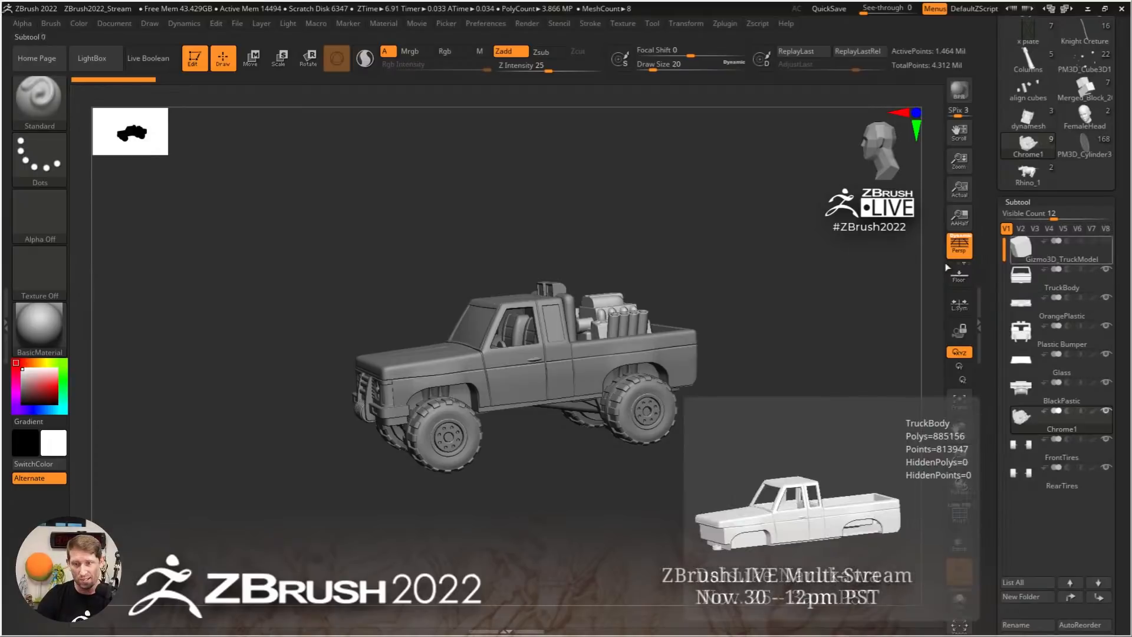
pyautogui.click(1024, 234)
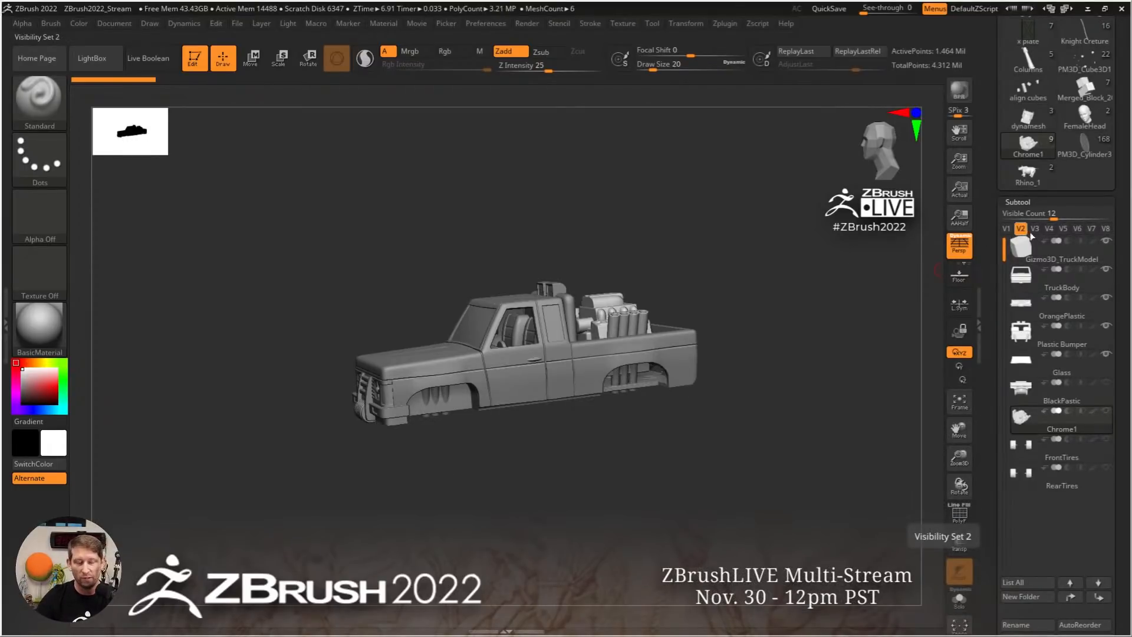
pyautogui.click(1035, 230)
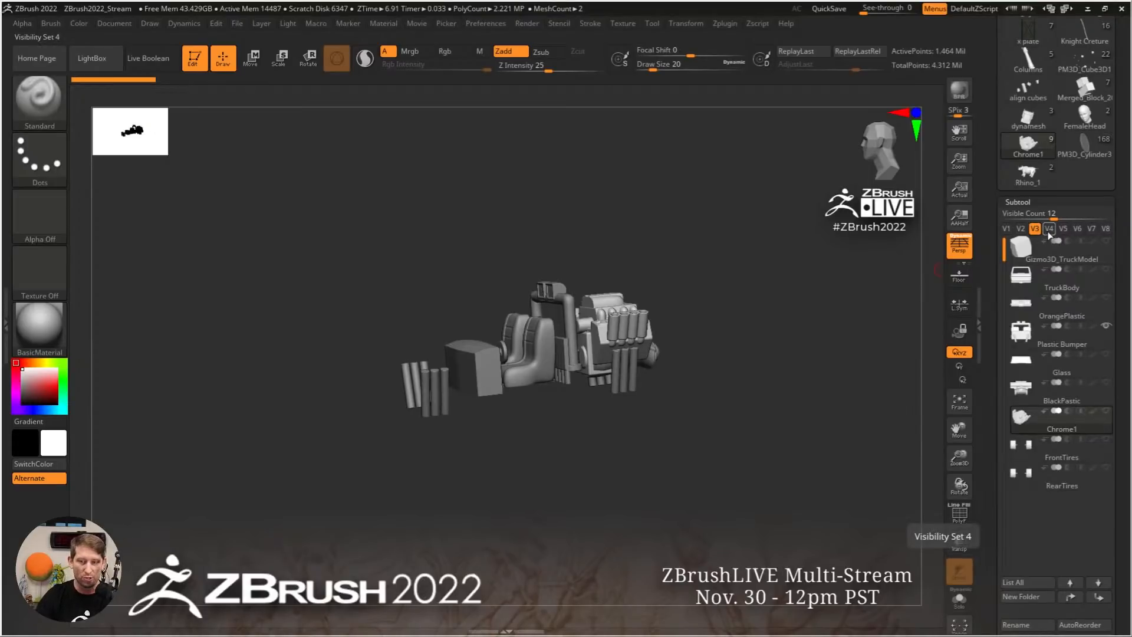
pyautogui.click(1049, 230)
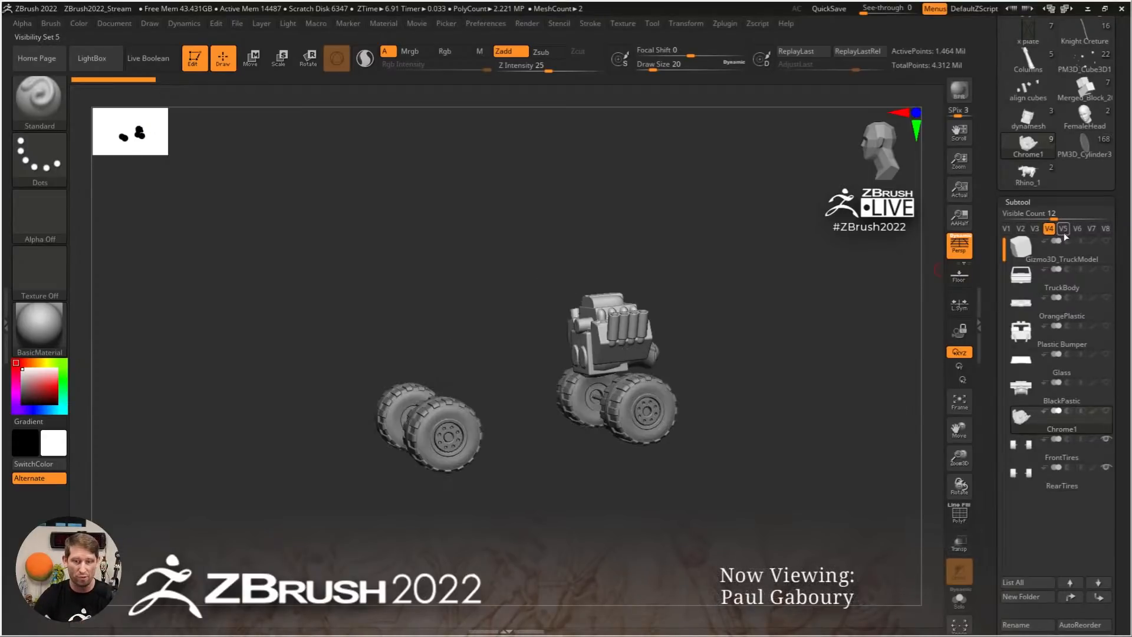
pyautogui.click(1055, 448)
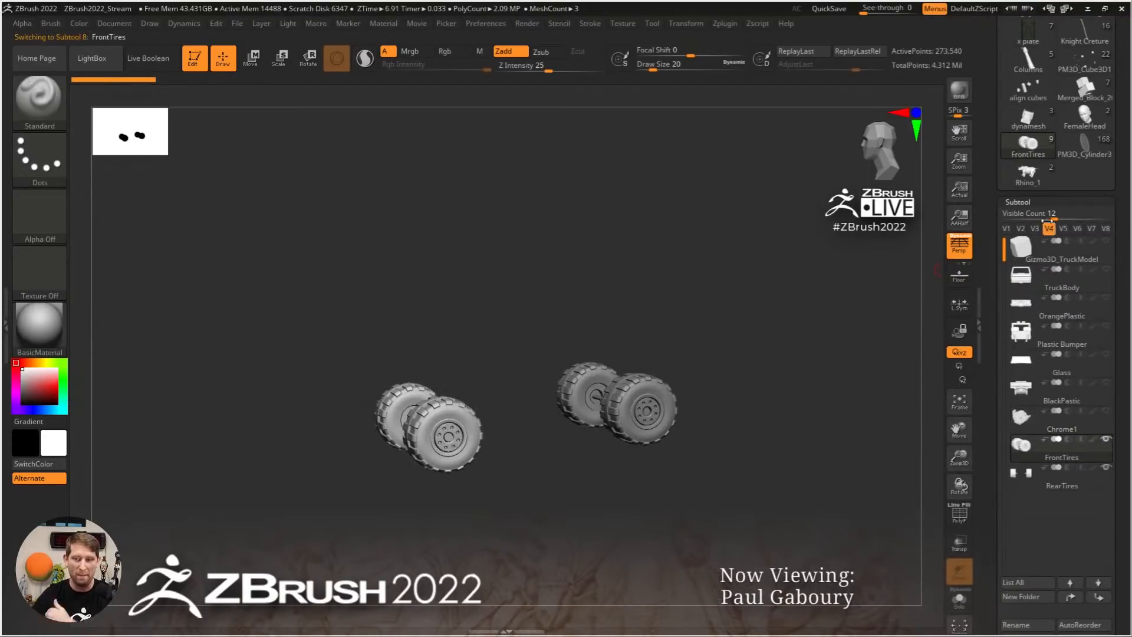
# Activate visibility set V2 and turn on the BlackPastic, Chrome1, FrontTires and RearTires subtools
pyautogui.click(1020, 230)
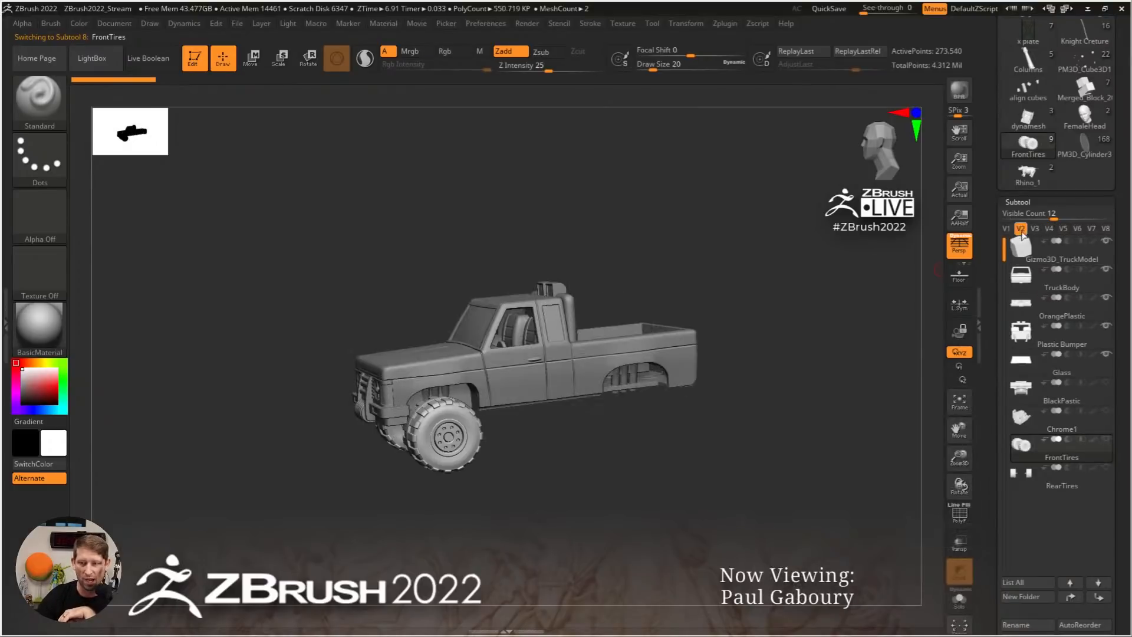
pyautogui.click(1106, 412)
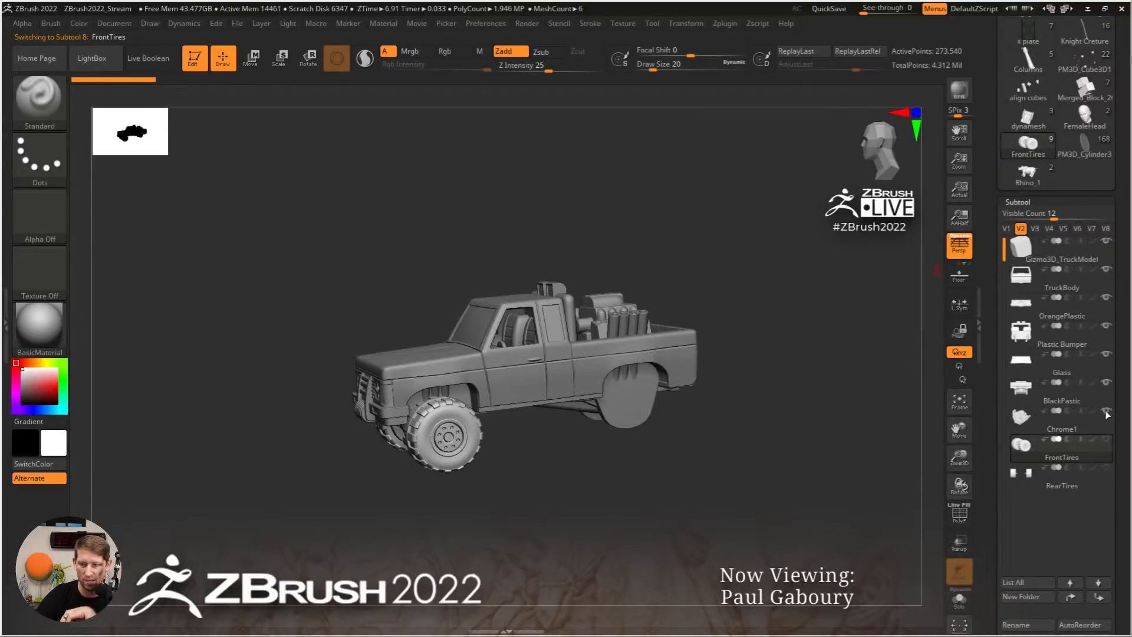
pyautogui.click(1107, 439)
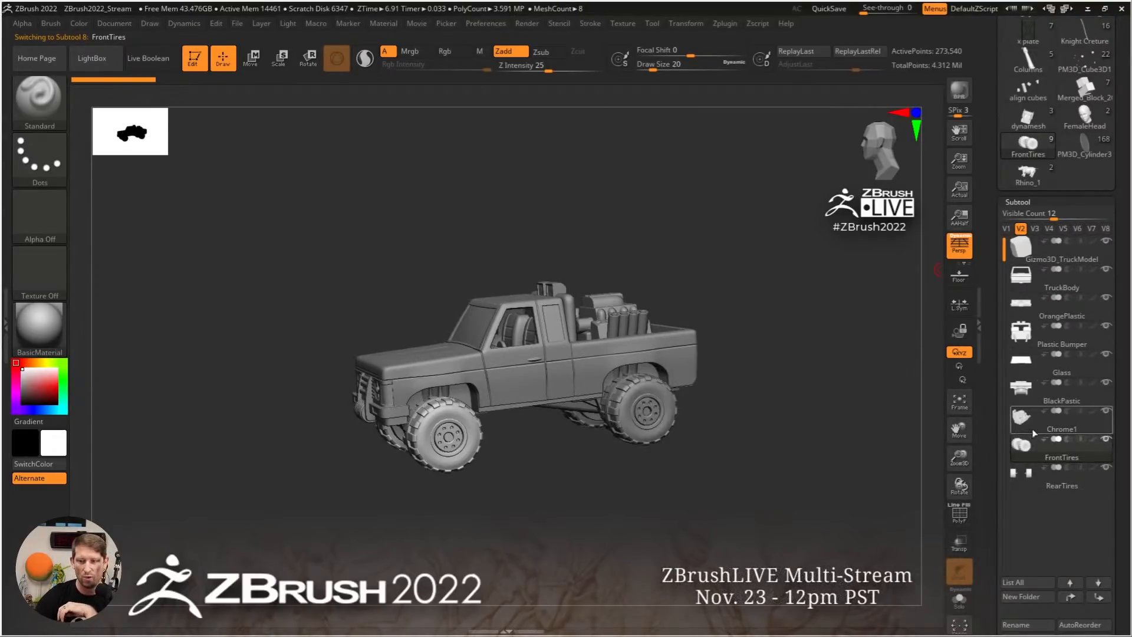
pyautogui.moveTo(1021, 438)
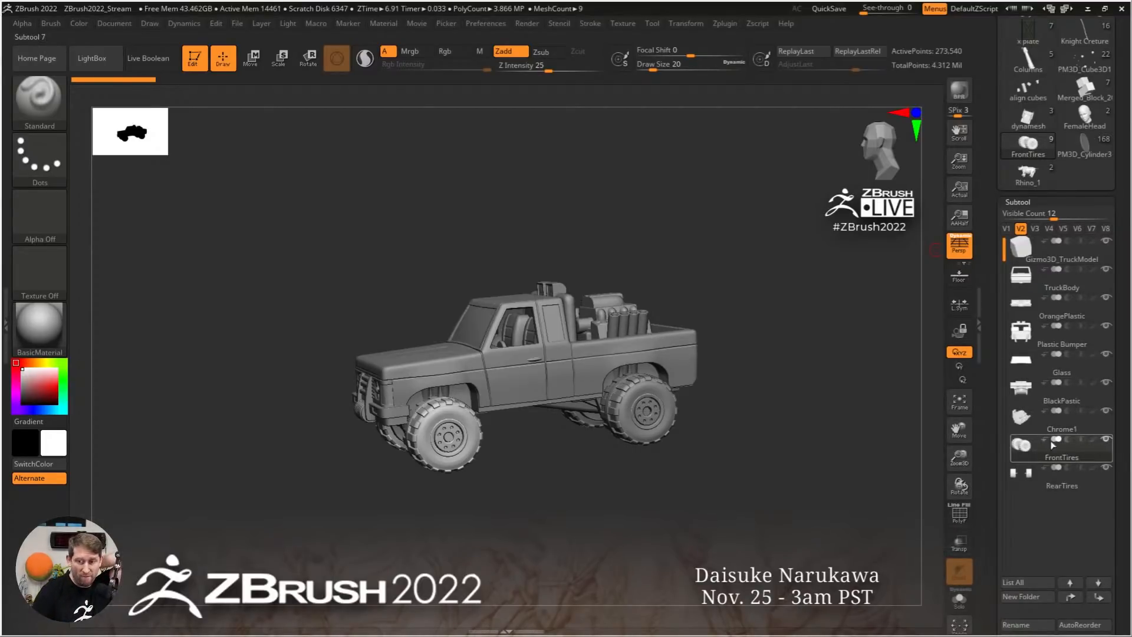
pyautogui.moveTo(1043, 391)
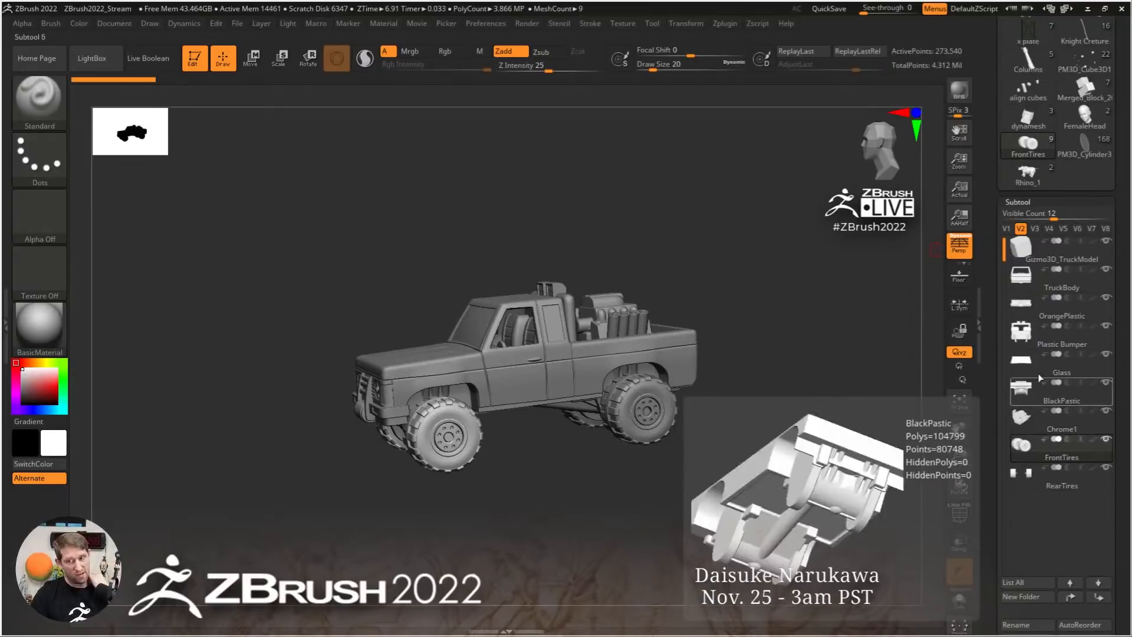
# Select the TruckBody subtool and hide the BlackPastic, Chrome1, FrontTires and RearTires subtools
pyautogui.click(1038, 277)
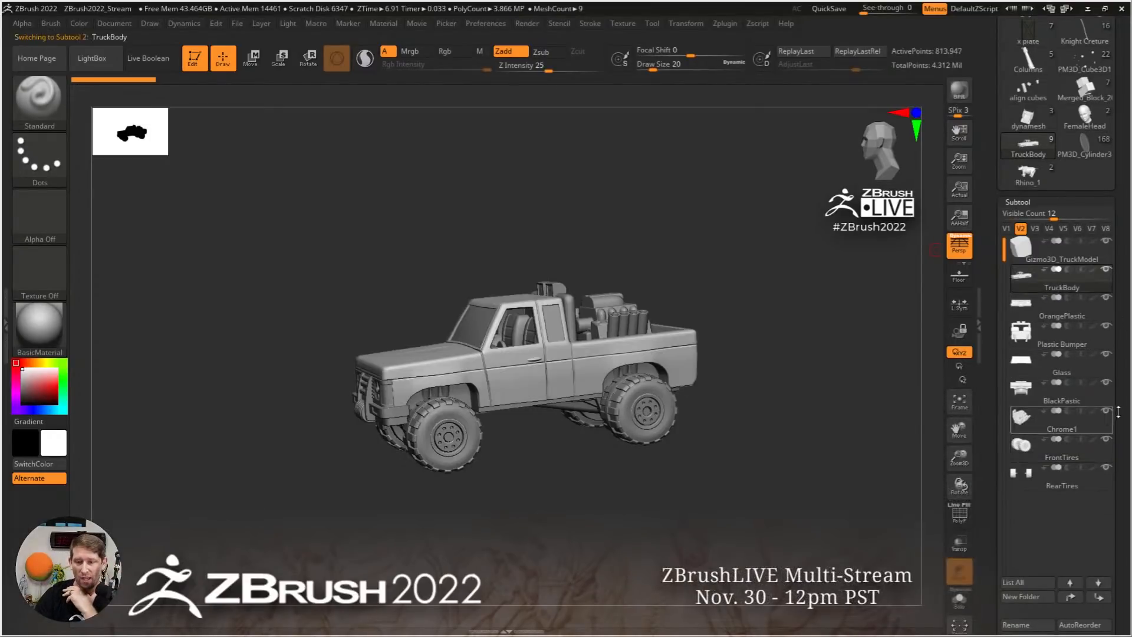
pyautogui.moveTo(1105, 390); pyautogui.dragTo(1105, 467)
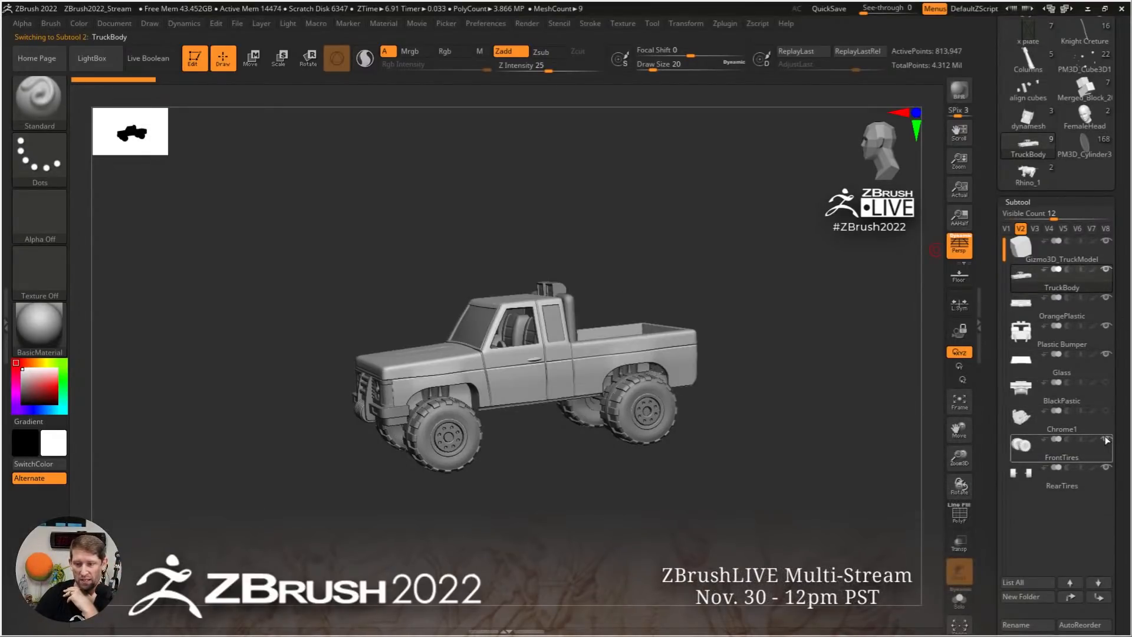
pyautogui.moveTo(821, 422); pyautogui.dragTo(861, 310)
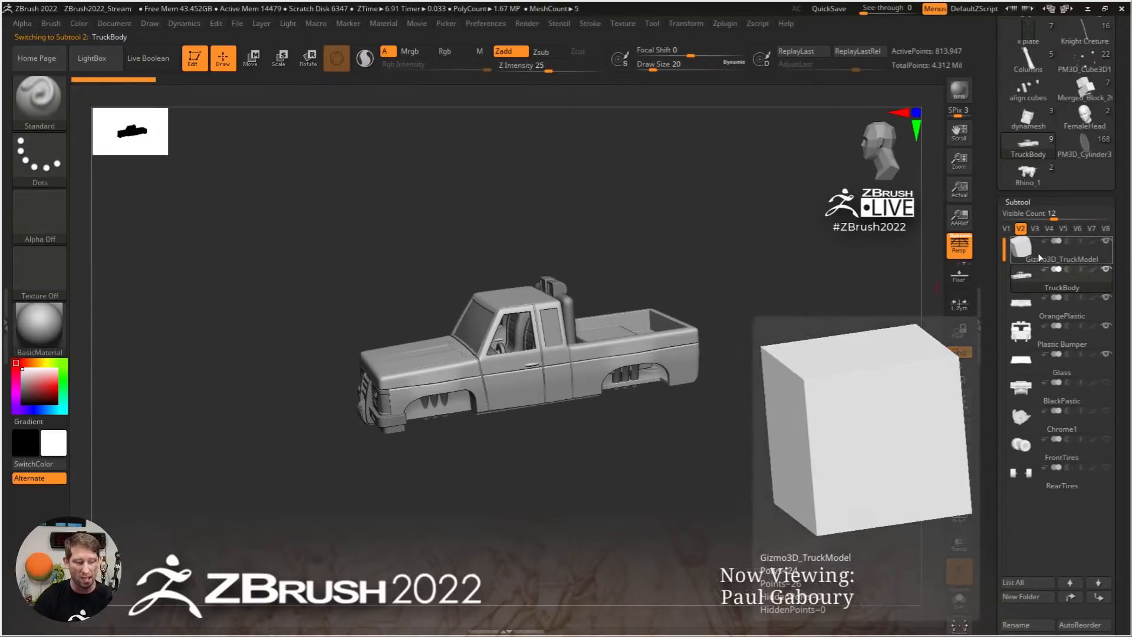
# Activate the truck's visibility sets V1, V2, V3 and V4 in turn, and select the FrontTires subtool in V4
pyautogui.click(1007, 228)
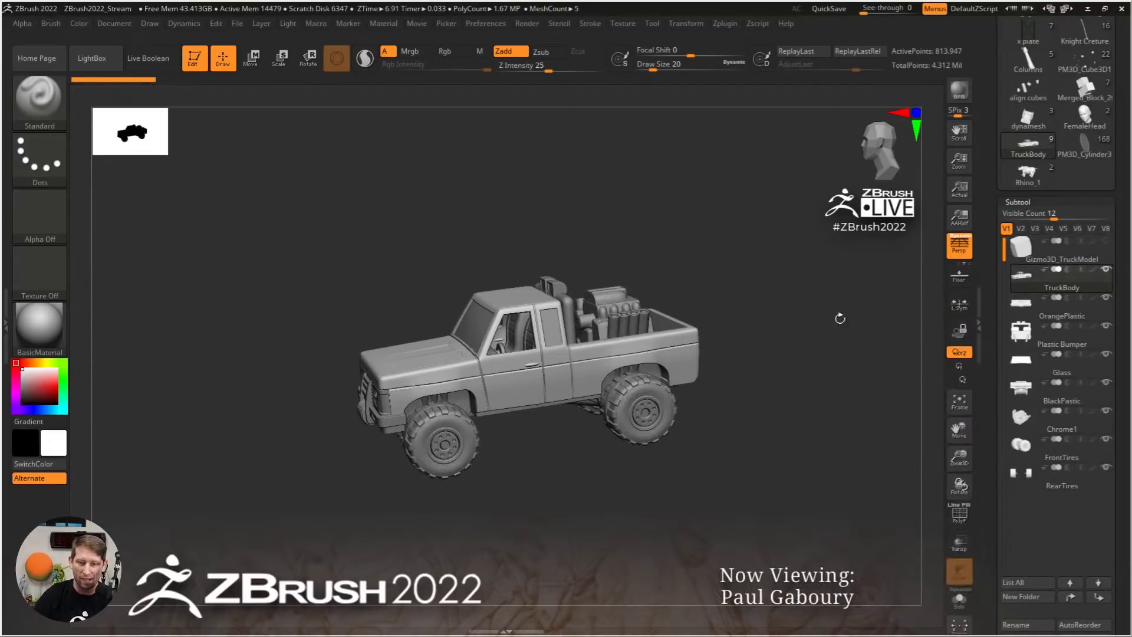
pyautogui.click(1021, 228)
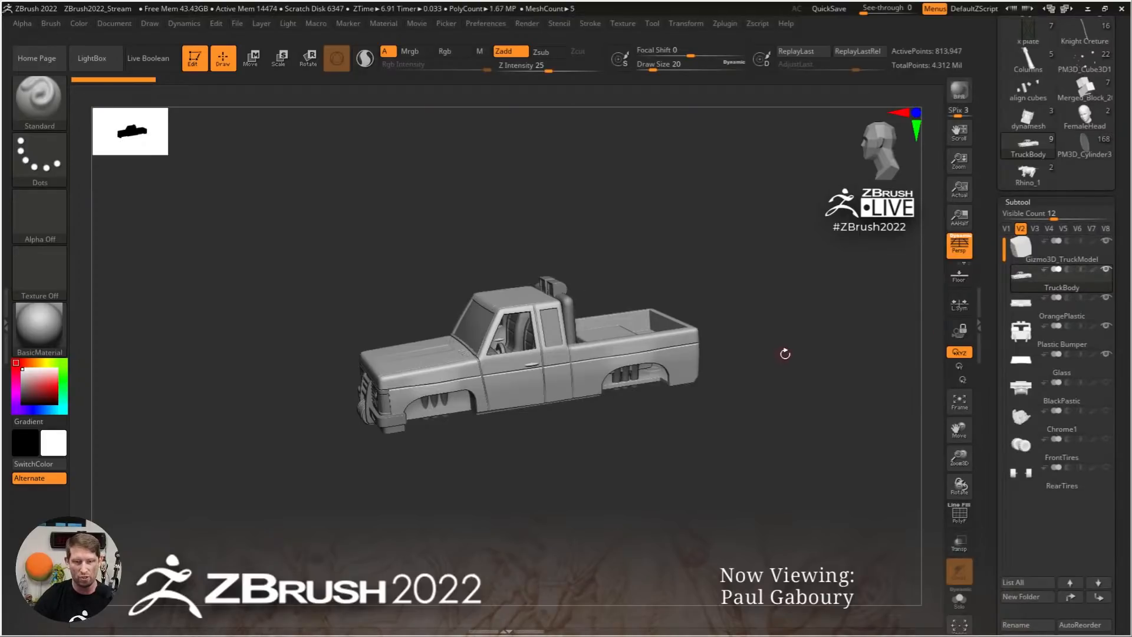
pyautogui.click(1035, 228)
pyautogui.moveTo(1076, 336)
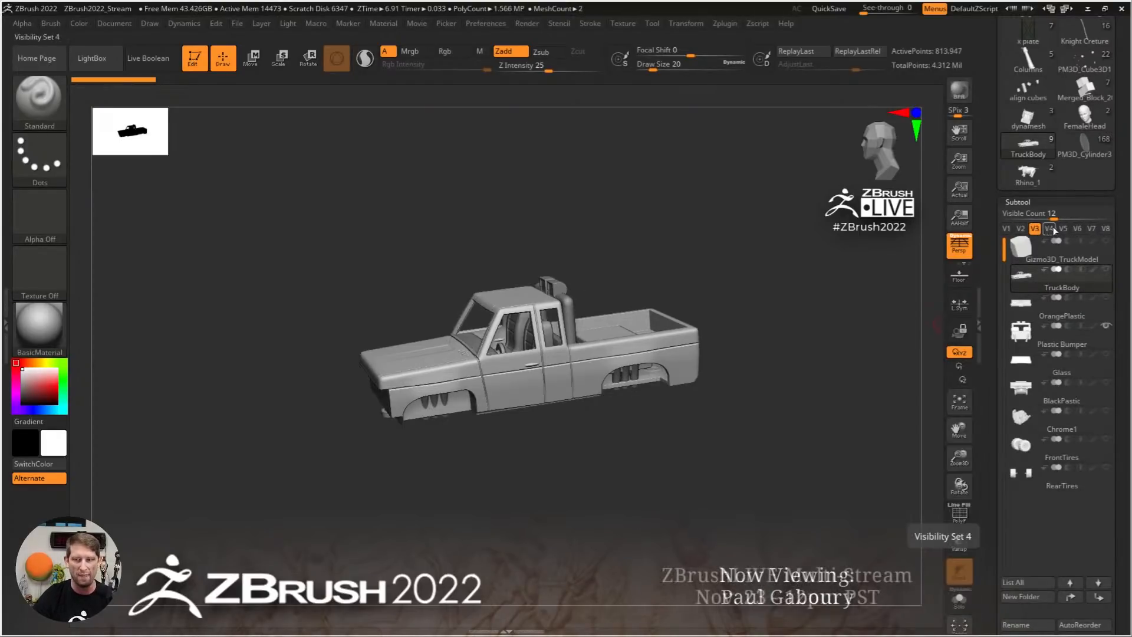
pyautogui.click(1049, 228)
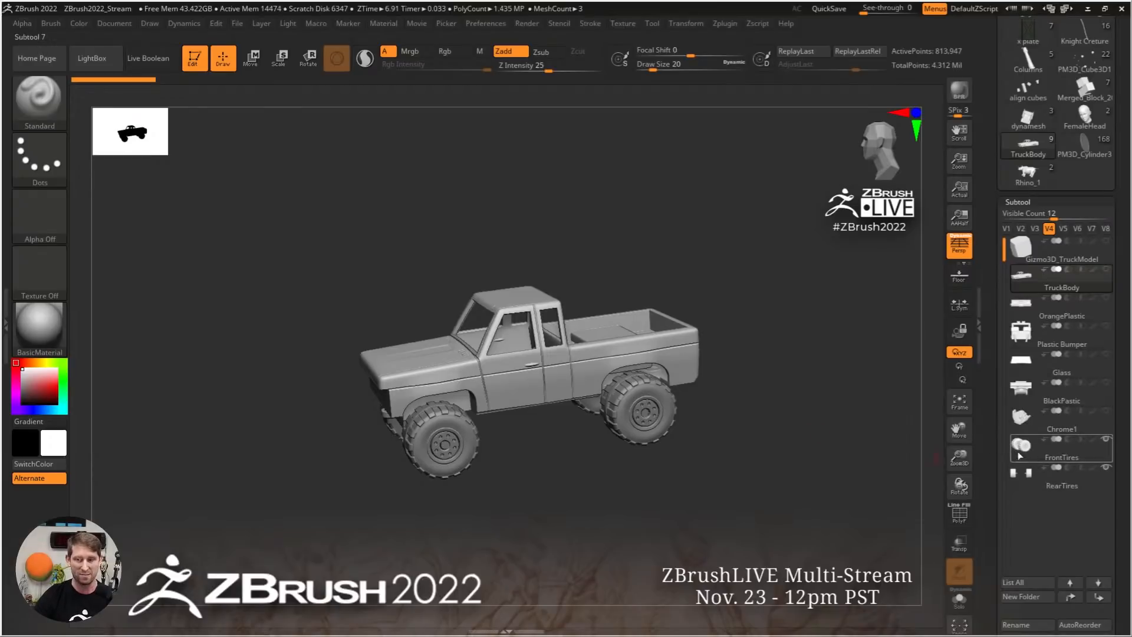
pyautogui.click(1019, 455)
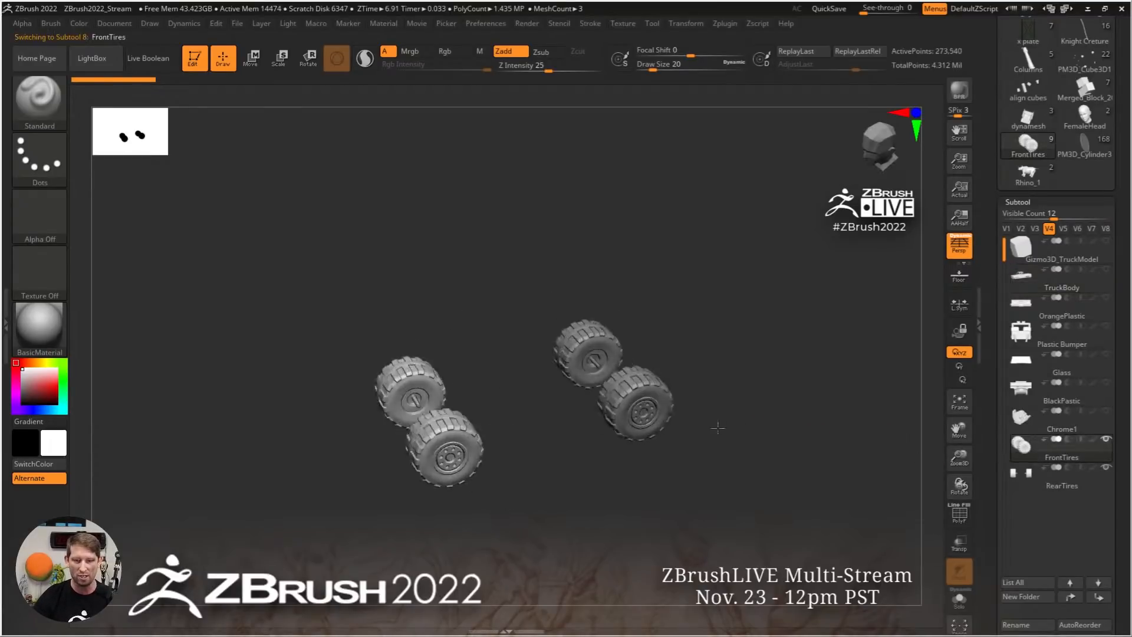
pyautogui.moveTo(718, 427); pyautogui.dragTo(722, 415)
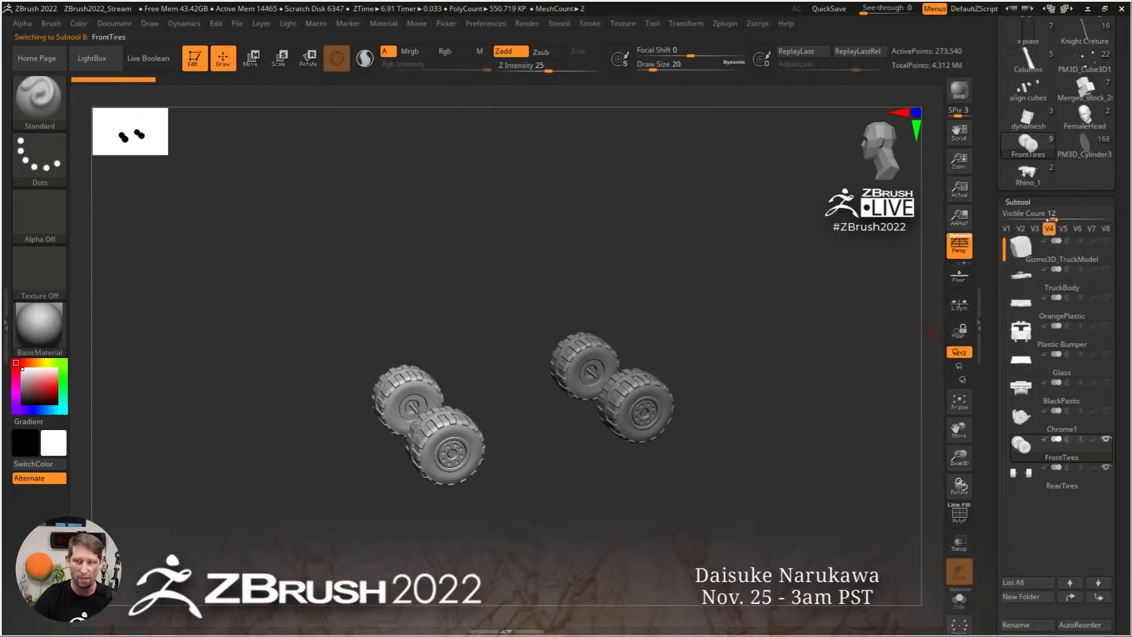
# Go back through visibility sets V3 and V2 to V1 to show the complete truck
pyautogui.click(1034, 231)
pyautogui.click(1021, 231)
pyautogui.click(1006, 231)
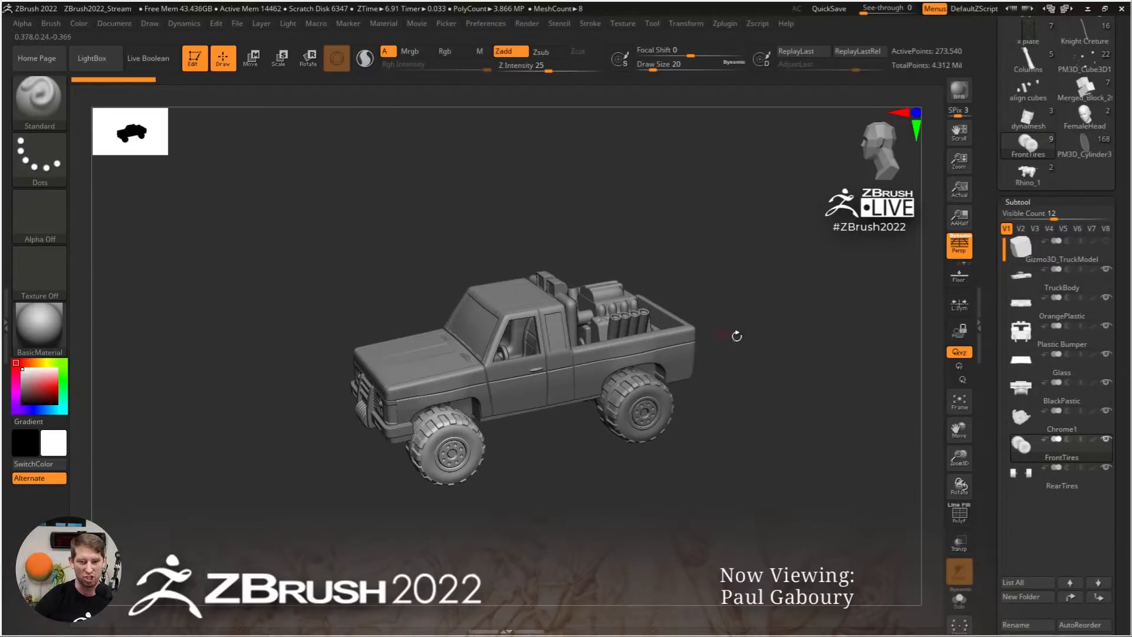
pyautogui.moveTo(794, 387); pyautogui.dragTo(802, 366)
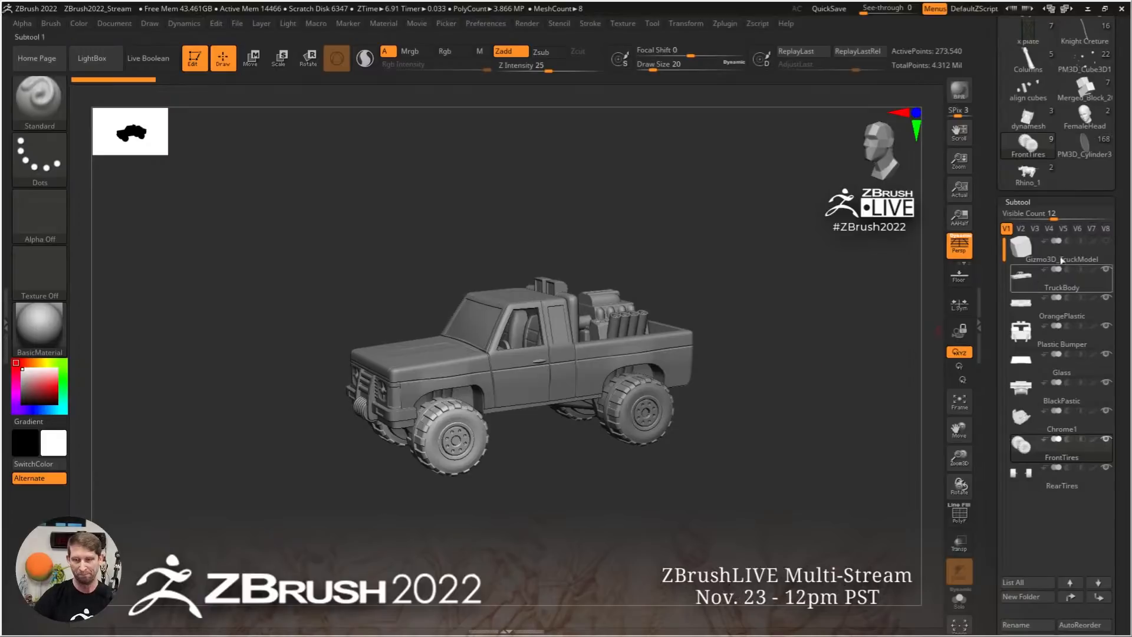
# Switch to the FemaleHead model and frame its face in an enlarged three-quarter view
pyautogui.scroll(3, 1081, 235)
pyautogui.click(1085, 206)
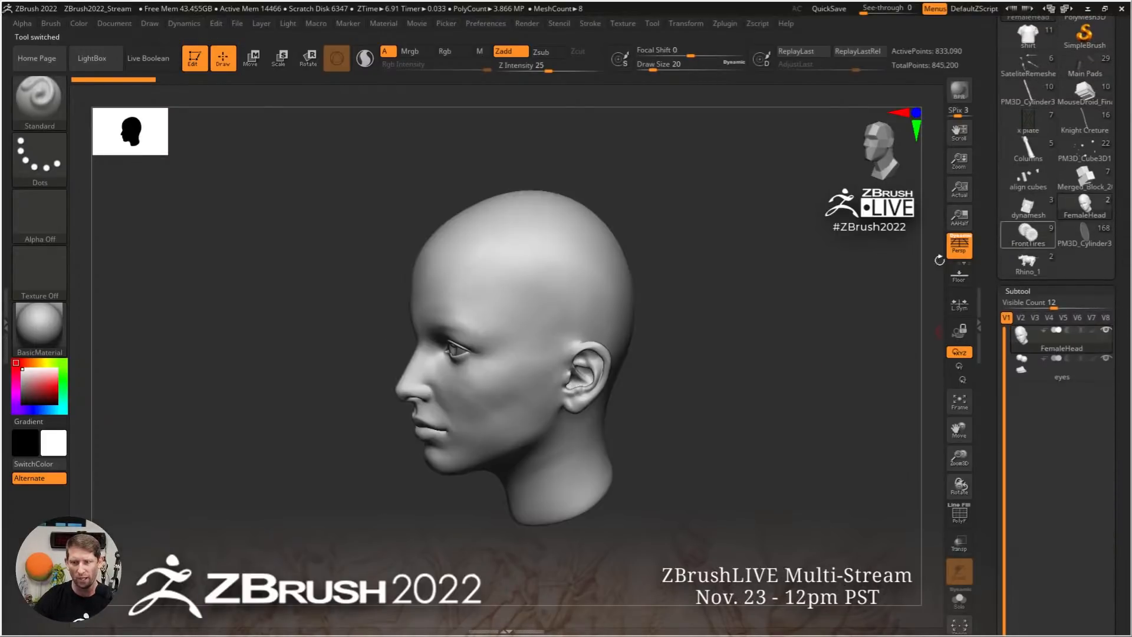
pyautogui.moveTo(671, 374); pyautogui.dragTo(698, 368)
pyautogui.keyDown('alt'); pyautogui.moveTo(698, 368); pyautogui.dragTo(716, 344, button='right'); pyautogui.keyUp('alt')
pyautogui.moveTo(716, 343)
pyautogui.keyDown('ctrl'); pyautogui.mouseDown(button='right')
pyautogui.moveTo(734, 370)
pyautogui.moveTo(723, 358)
pyautogui.mouseUp(button='right'); pyautogui.keyUp('ctrl')
pyautogui.moveTo(779, 333)
pyautogui.mouseDown(button='right')
pyautogui.moveTo(740, 353)
pyautogui.moveTo(745, 336)
pyautogui.mouseUp(button='right')
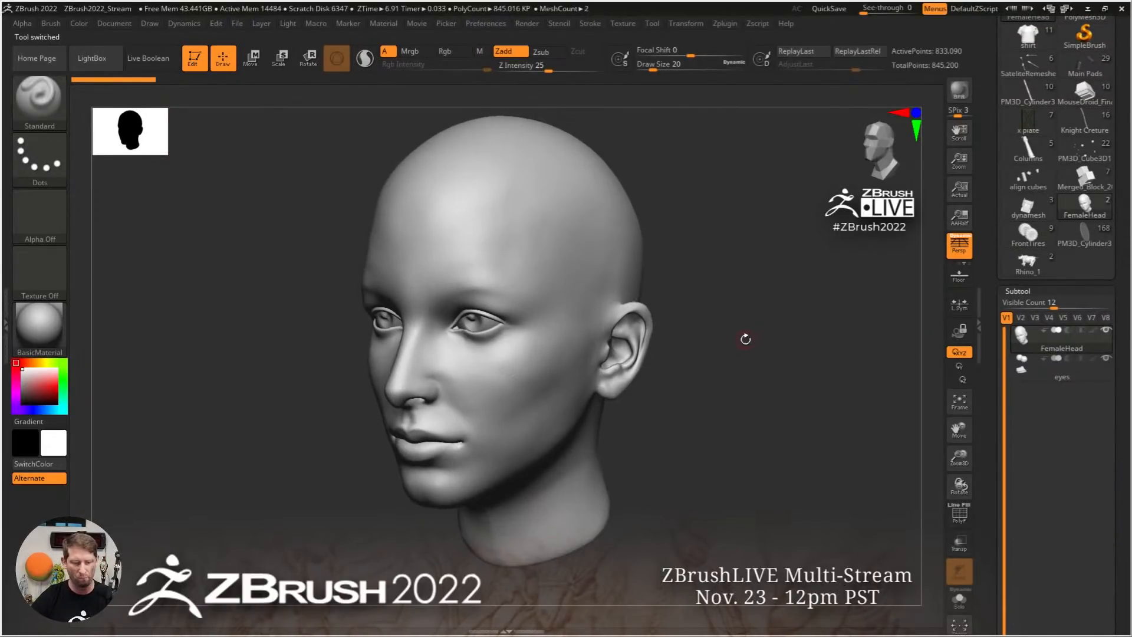
# Choose the ScribeChisel sculpting brush
pyautogui.press('b')
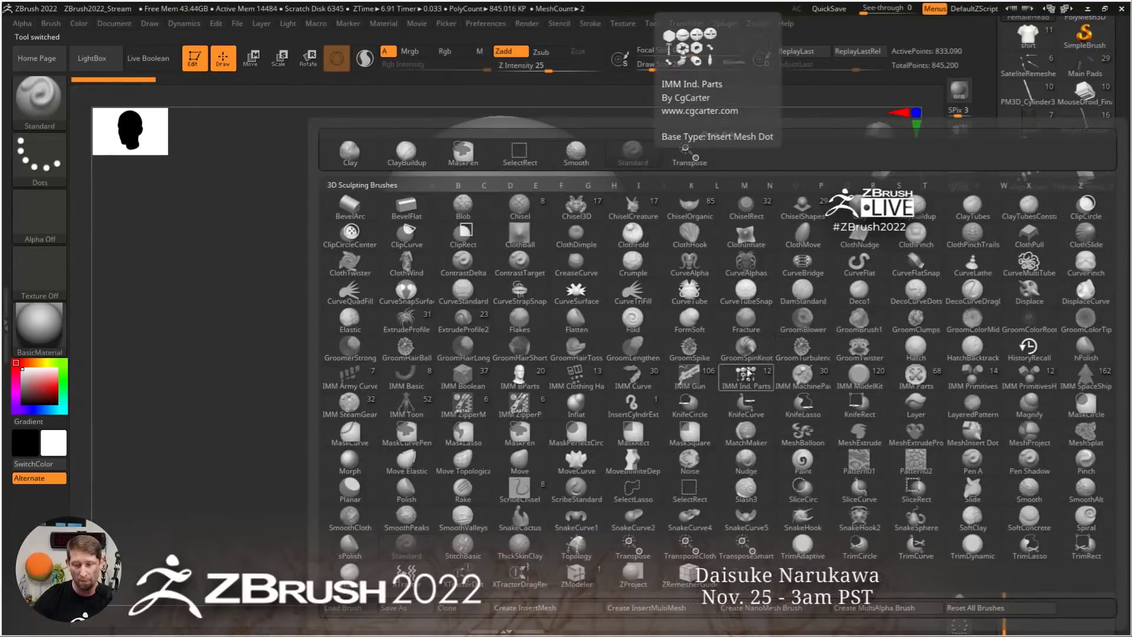
pyautogui.press('s')
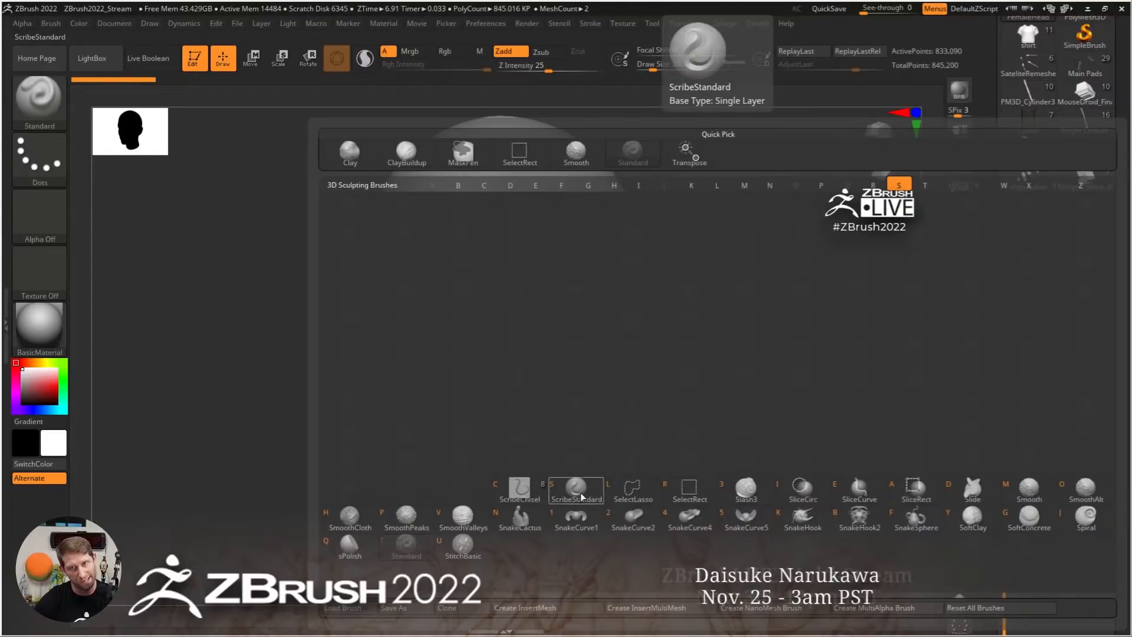
pyautogui.click(518, 490)
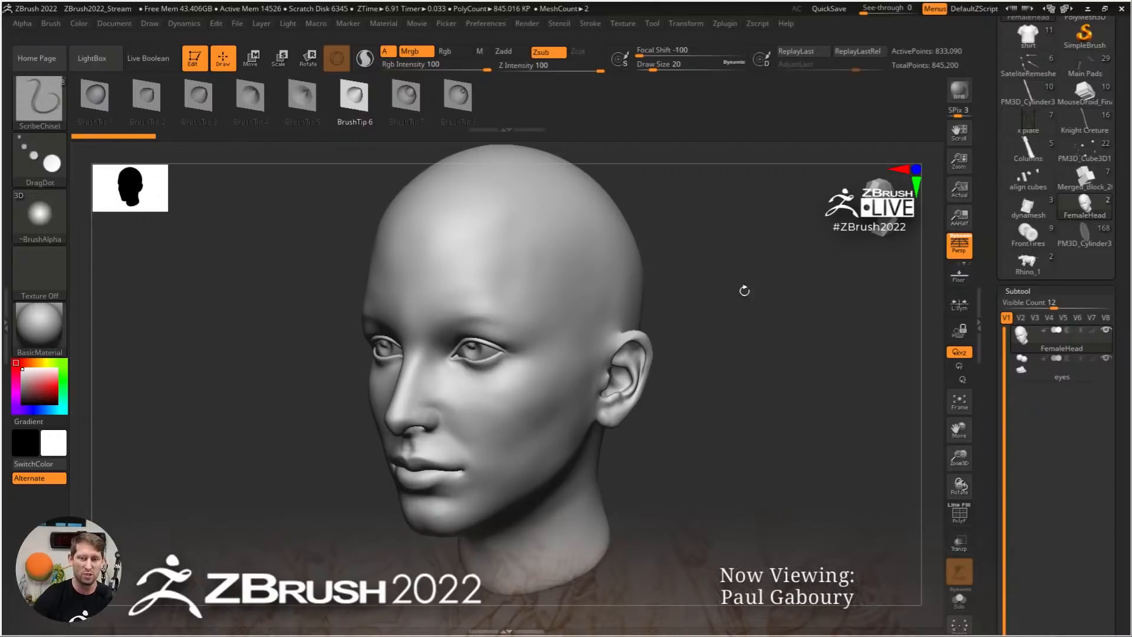
# Try a curved ScribeChisel stroke from the brow across the side of the head and undo it
pyautogui.moveTo(563, 293)
pyautogui.keyDown('alt'); pyautogui.mouseDown(button='right')
pyautogui.moveTo(508, 318)
pyautogui.moveTo(485, 352)
pyautogui.moveTo(453, 348)
pyautogui.mouseUp(button='right'); pyautogui.keyUp('alt')
pyautogui.moveTo(425, 376)
pyautogui.mouseDown()
pyautogui.moveTo(548, 291)
pyautogui.moveTo(650, 330)
pyautogui.moveTo(644, 342)
pyautogui.mouseUp()
pyautogui.moveTo(725, 355); pyautogui.dragTo(642, 374, button='right')
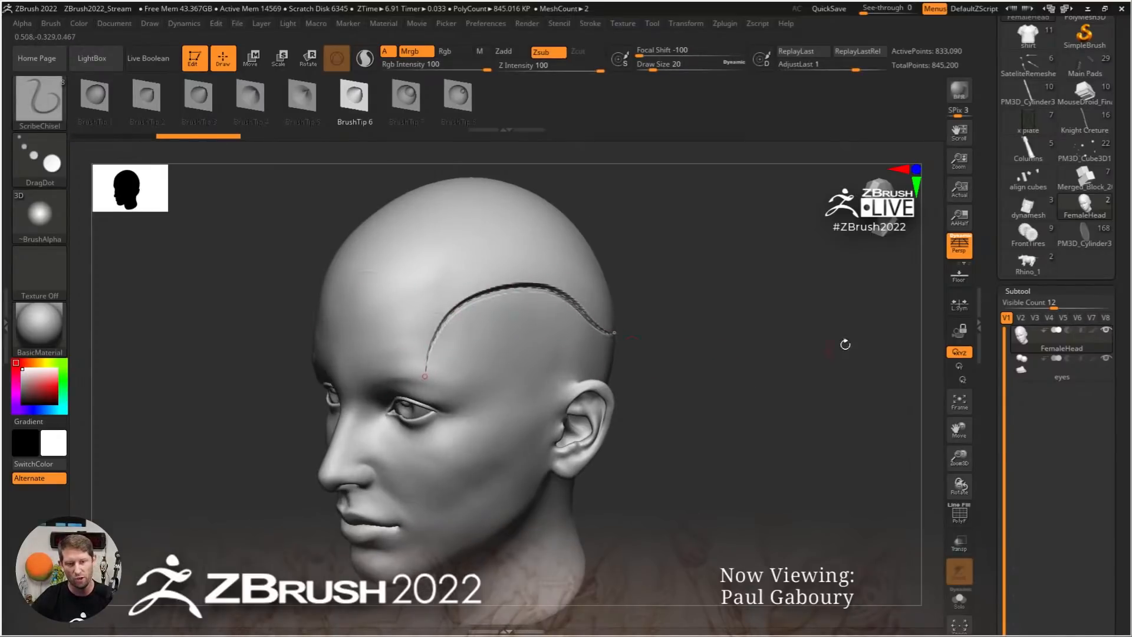
pyautogui.hotkey('ctrl', 'z')
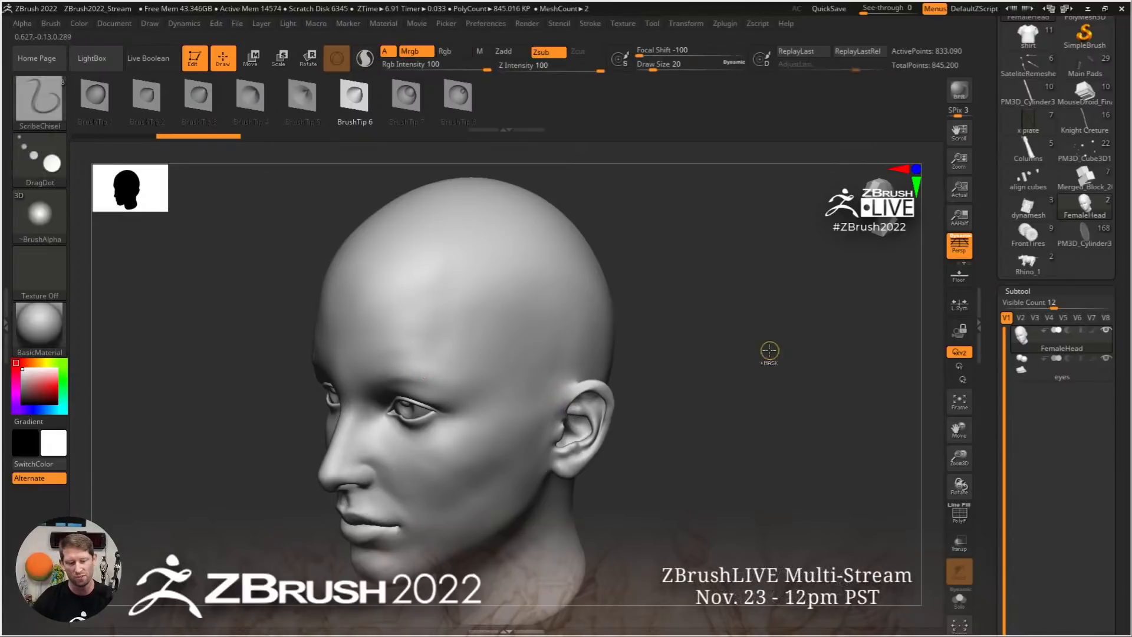
# Subdivide the head by one level and change the active colour to grey
pyautogui.keyDown('alt'); pyautogui.moveTo(636, 389); pyautogui.dragTo(707, 349); pyautogui.keyUp('alt')
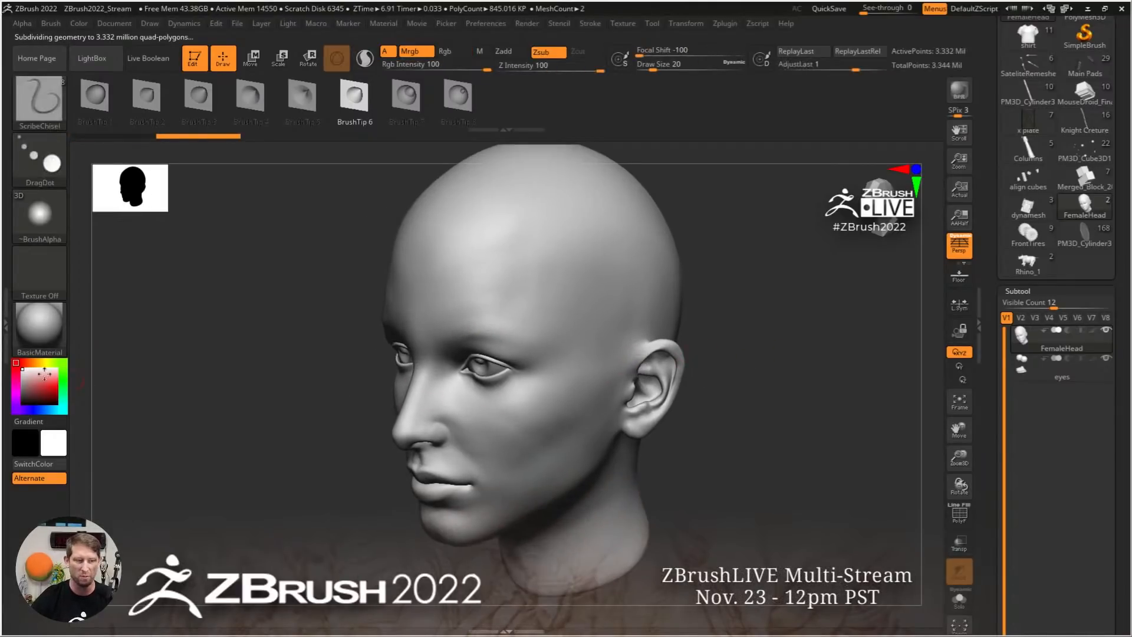
pyautogui.moveTo(27, 385); pyautogui.dragTo(23, 382)
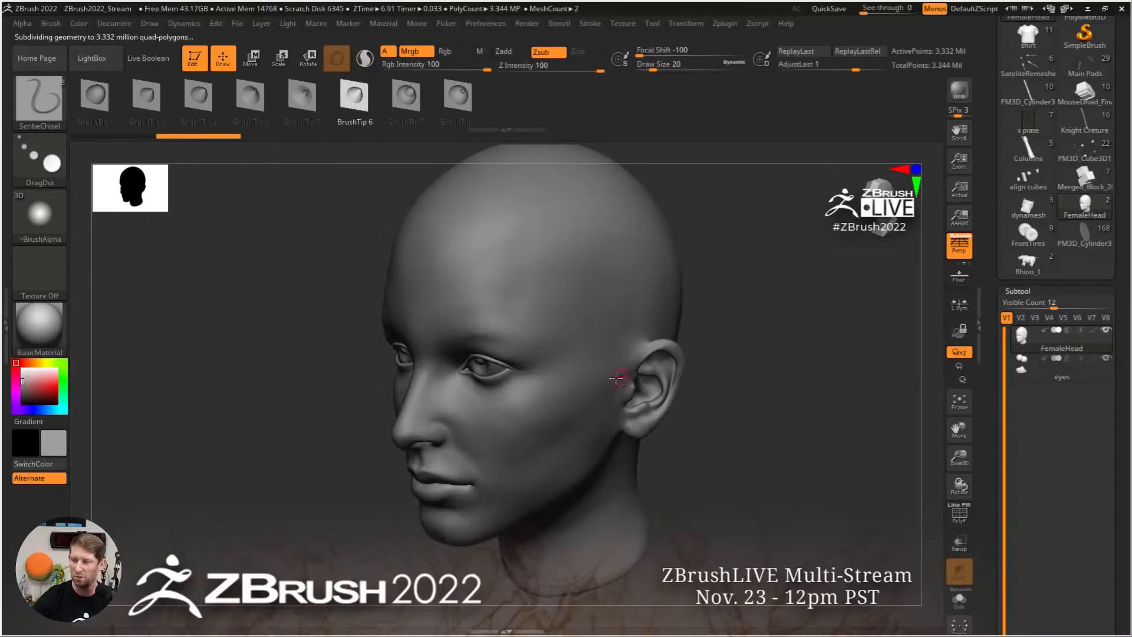
# Carve three wavy ScribeChisel grooves, one below another, from the brow and eye across the temple toward the ear
pyautogui.keyDown('alt'); pyautogui.moveTo(613, 374); pyautogui.dragTo(555, 388, button='right'); pyautogui.keyUp('alt')
pyautogui.moveTo(407, 336)
pyautogui.mouseDown()
pyautogui.moveTo(490, 286)
pyautogui.moveTo(617, 307)
pyautogui.mouseUp()
pyautogui.moveTo(536, 407); pyautogui.dragTo(533, 386, button='right')
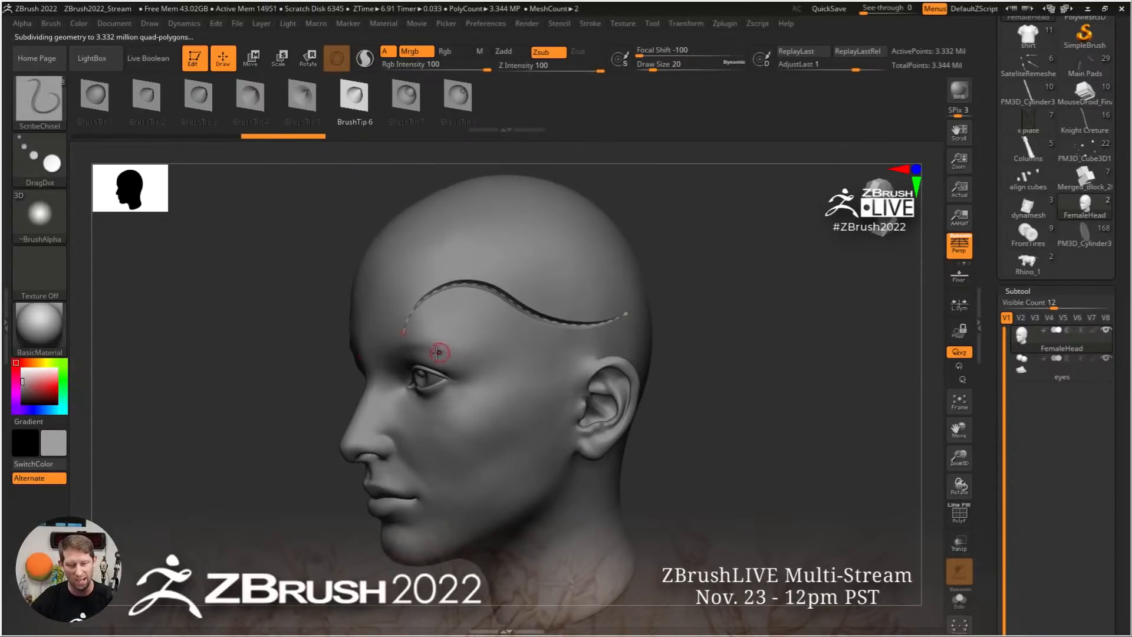
pyautogui.moveTo(435, 347); pyautogui.dragTo(537, 357)
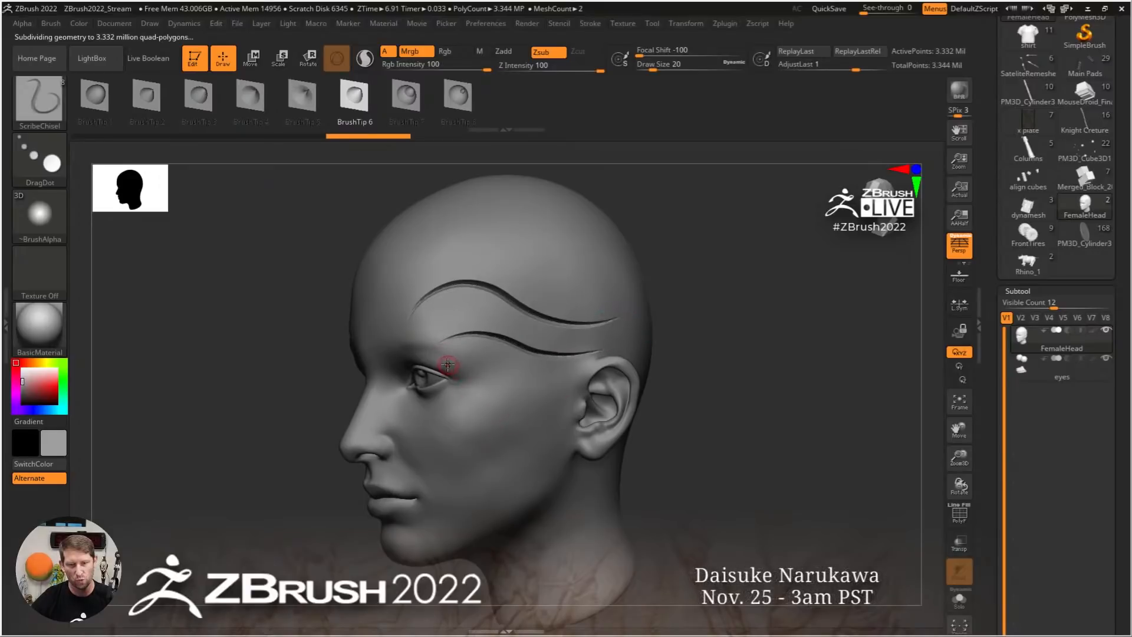
pyautogui.moveTo(445, 366); pyautogui.dragTo(570, 389)
pyautogui.moveTo(404, 455); pyautogui.dragTo(531, 399, button='right')
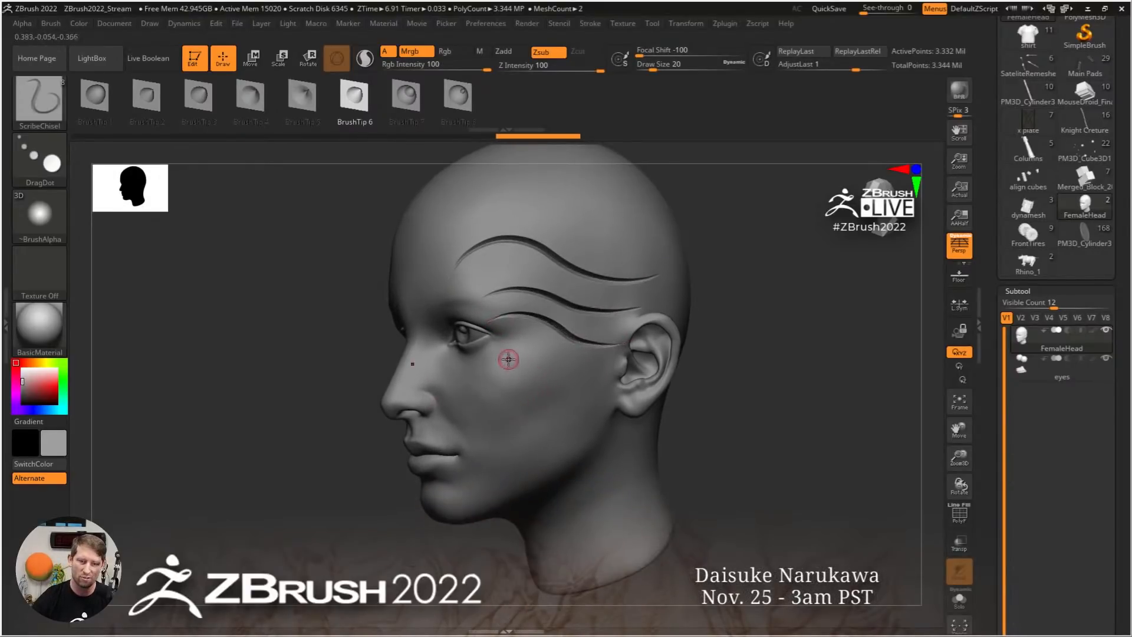
# Set the draw size to about 23 and carve a curved groove across the cheek below the eye
pyautogui.moveTo(505, 362)
pyautogui.mouseDown(button='right')
pyautogui.moveTo(604, 356)
pyautogui.moveTo(492, 356)
pyautogui.mouseUp(button='right')
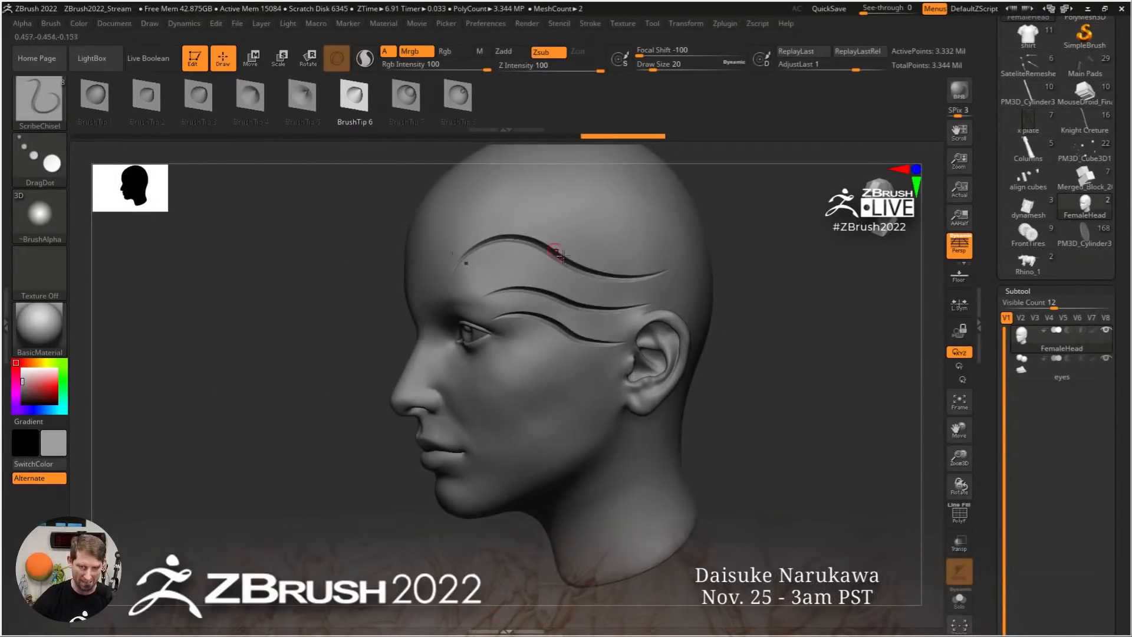
pyautogui.press('s')
pyautogui.moveTo(486, 387); pyautogui.dragTo(567, 389)
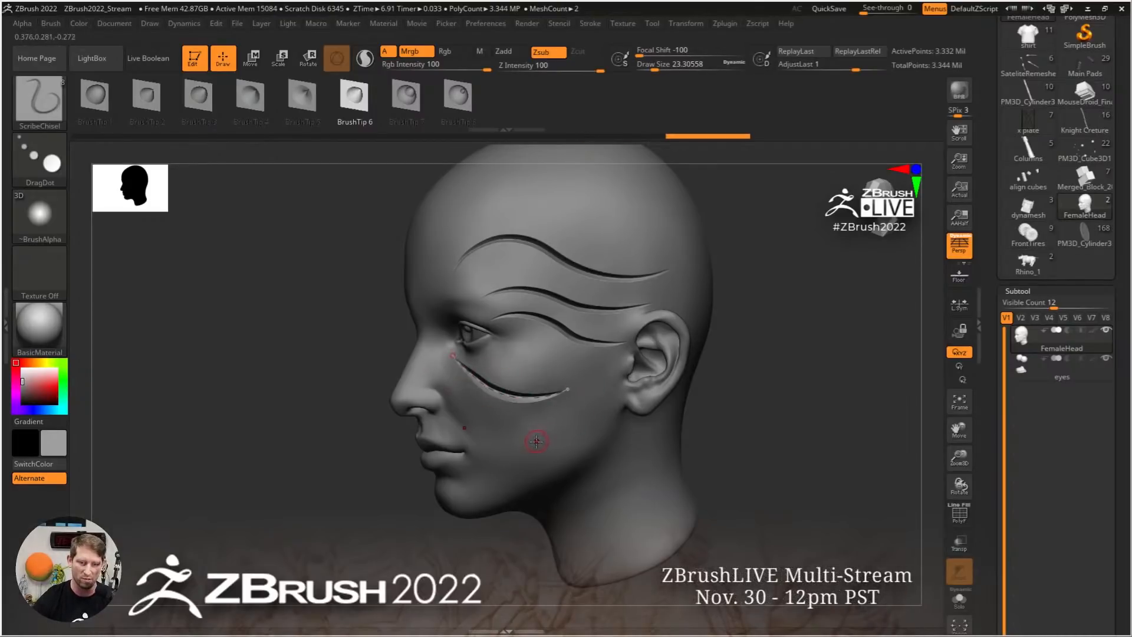
# Set the draw size to about 1.5 and try to carve a longer curved stroke from beside the nose across the cheek
pyautogui.press('s')
pyautogui.moveTo(541, 438); pyautogui.dragTo(523, 438)
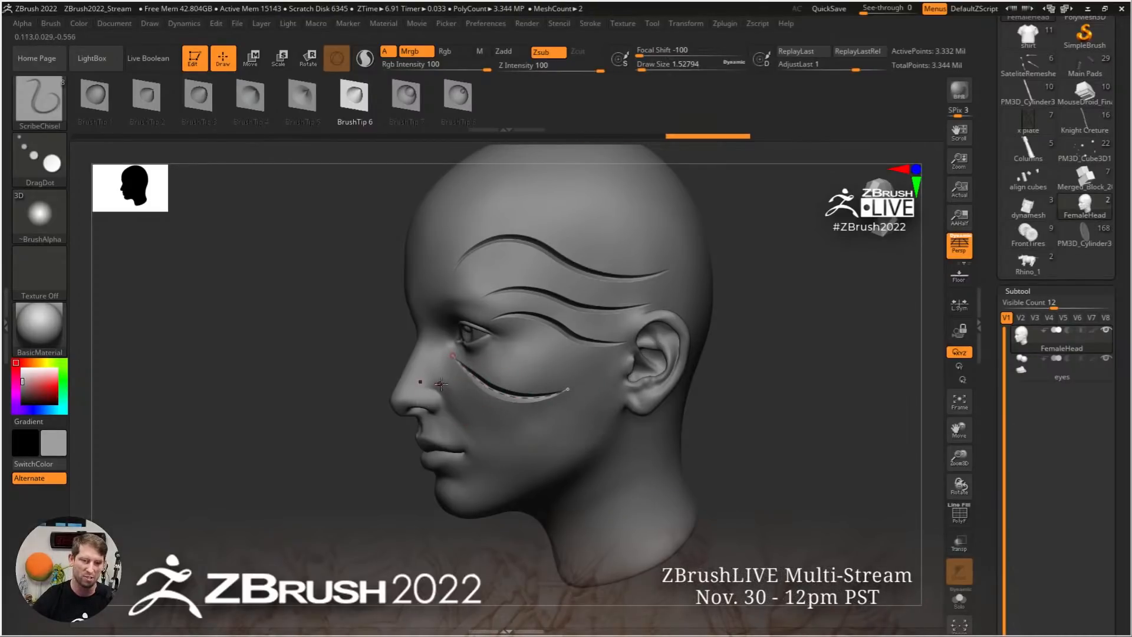
pyautogui.moveTo(446, 381)
pyautogui.mouseDown()
pyautogui.moveTo(527, 433)
pyautogui.moveTo(607, 422)
pyautogui.mouseUp()
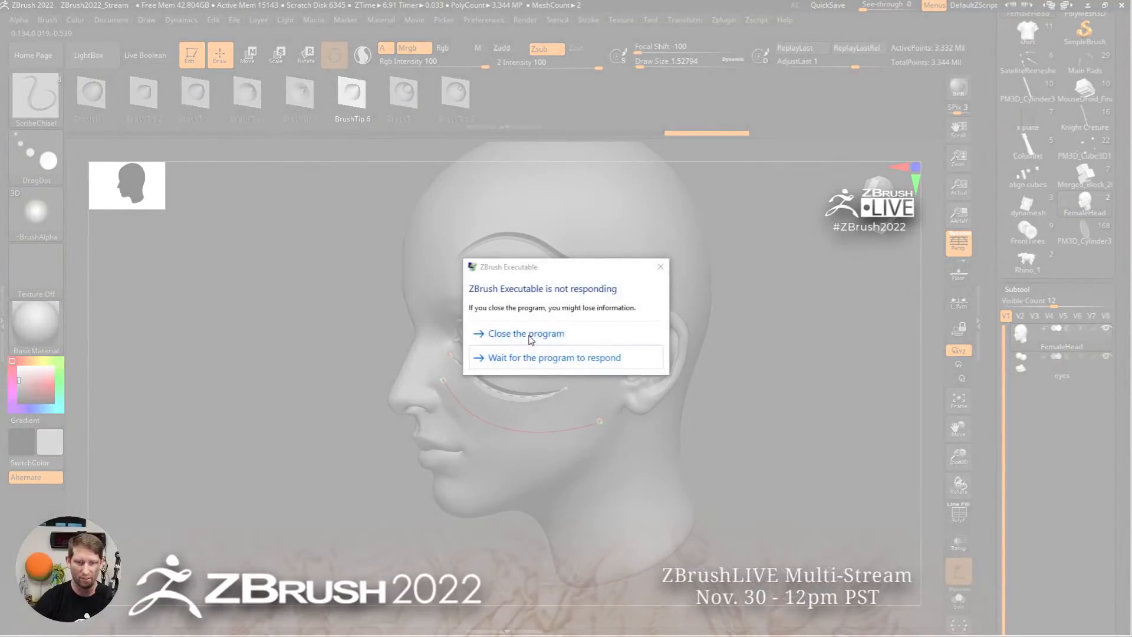
# Close and relaunch the unresponsive program, dismiss its startup windows, and reload the ZBrush2022_Stream project
pyautogui.click(529, 333)
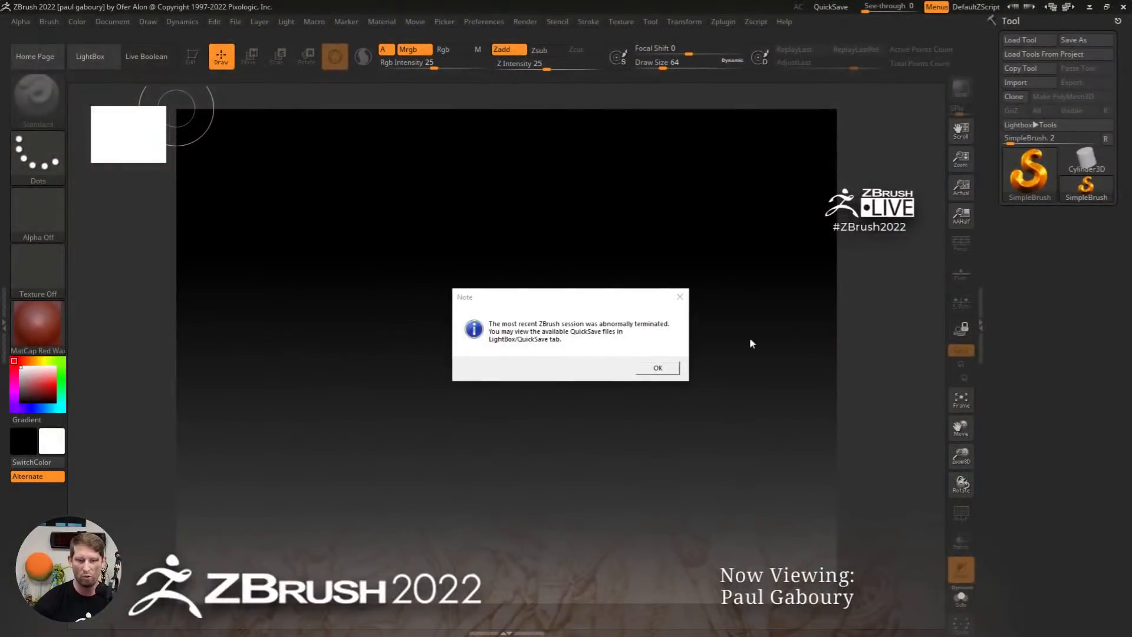
pyautogui.click(657, 368)
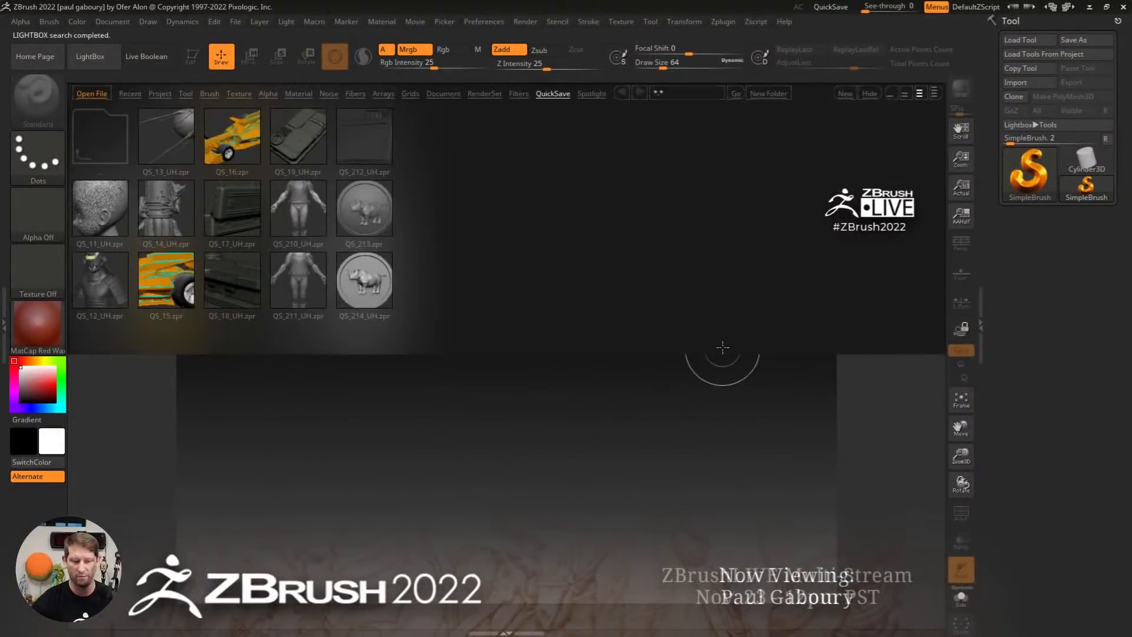
pyautogui.press(',')
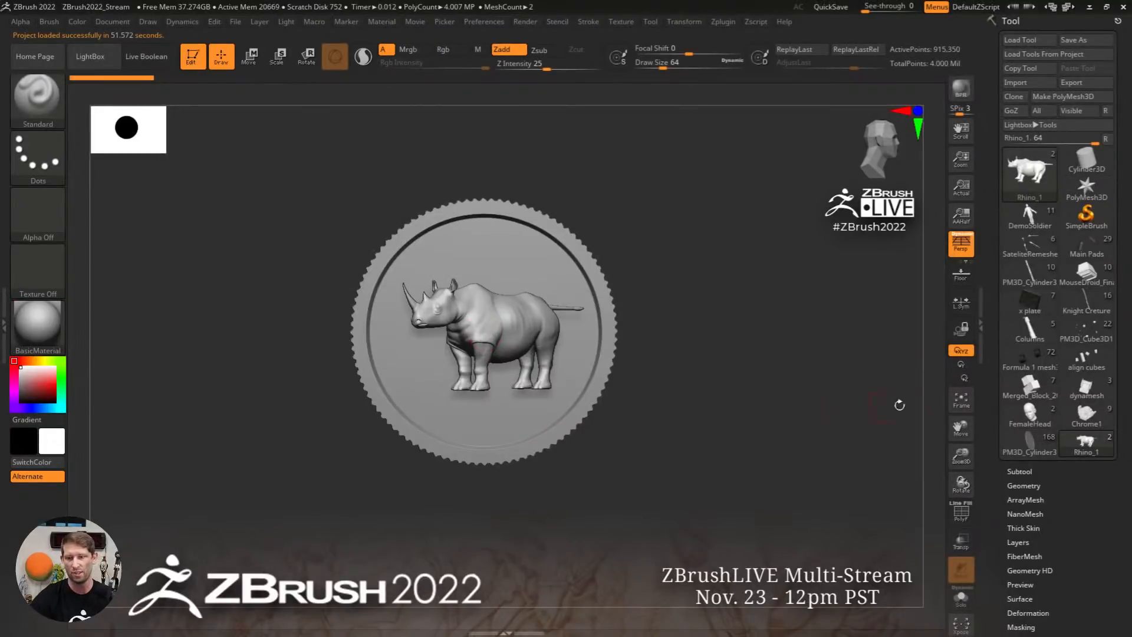
# Switch to the FemaleHead tool, turn the head to a three-quarter view, and subdivide it to 3.332 million polygons
pyautogui.click(1029, 414)
pyautogui.moveTo(669, 337); pyautogui.dragTo(690, 346)
pyautogui.hotkey('ctrl', 'd')
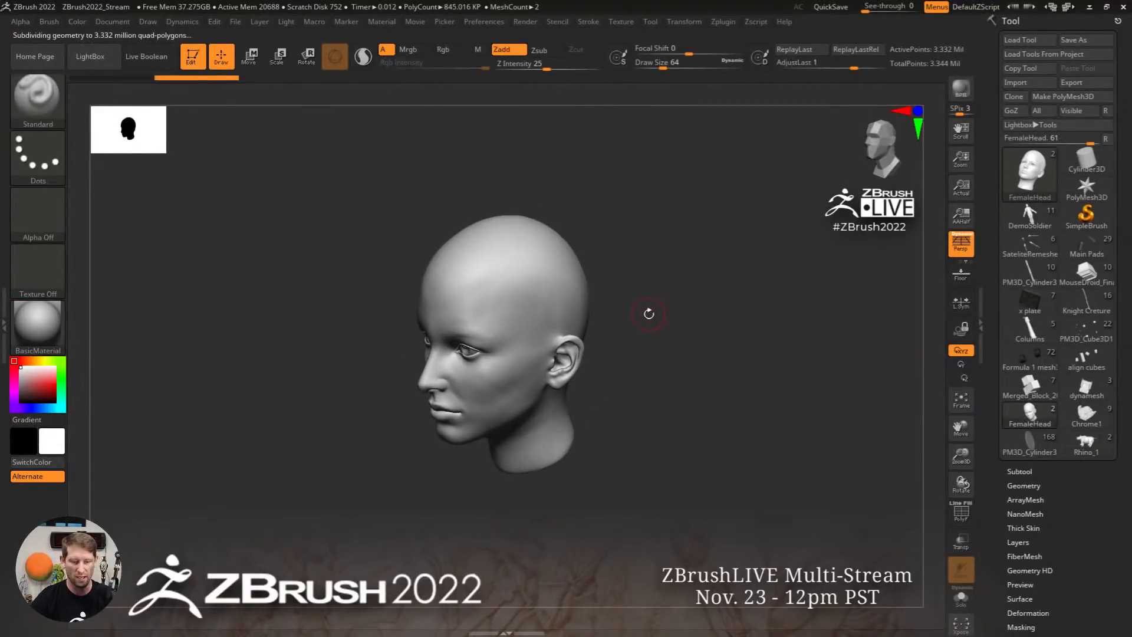
# Choose the ScribeChisel sculpting brush
pyautogui.press('b')
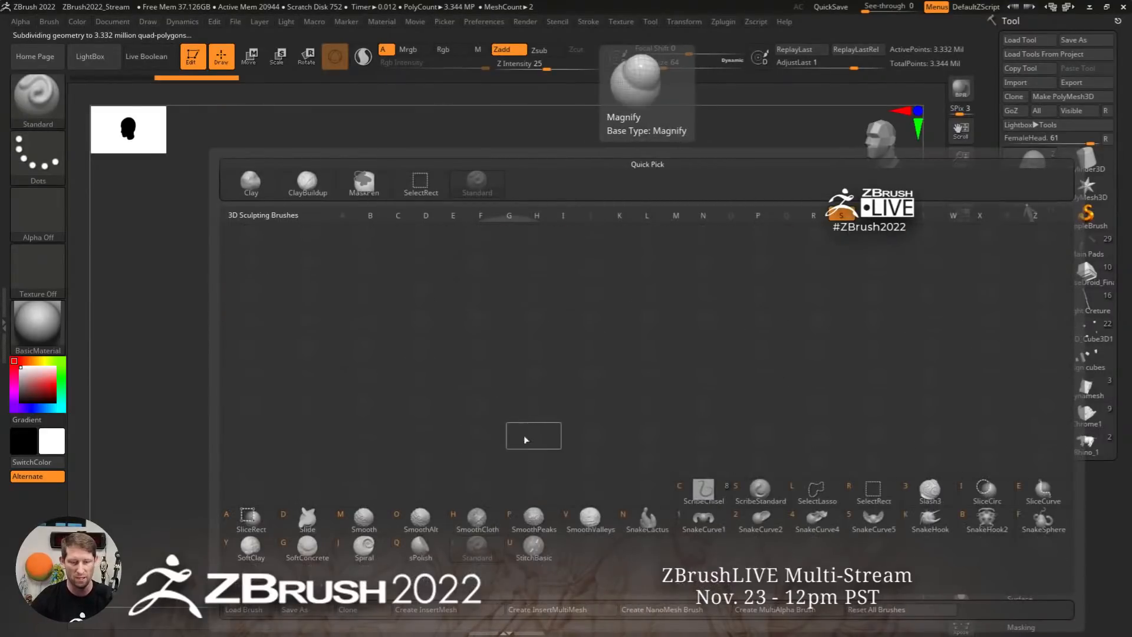
pyautogui.click(703, 491)
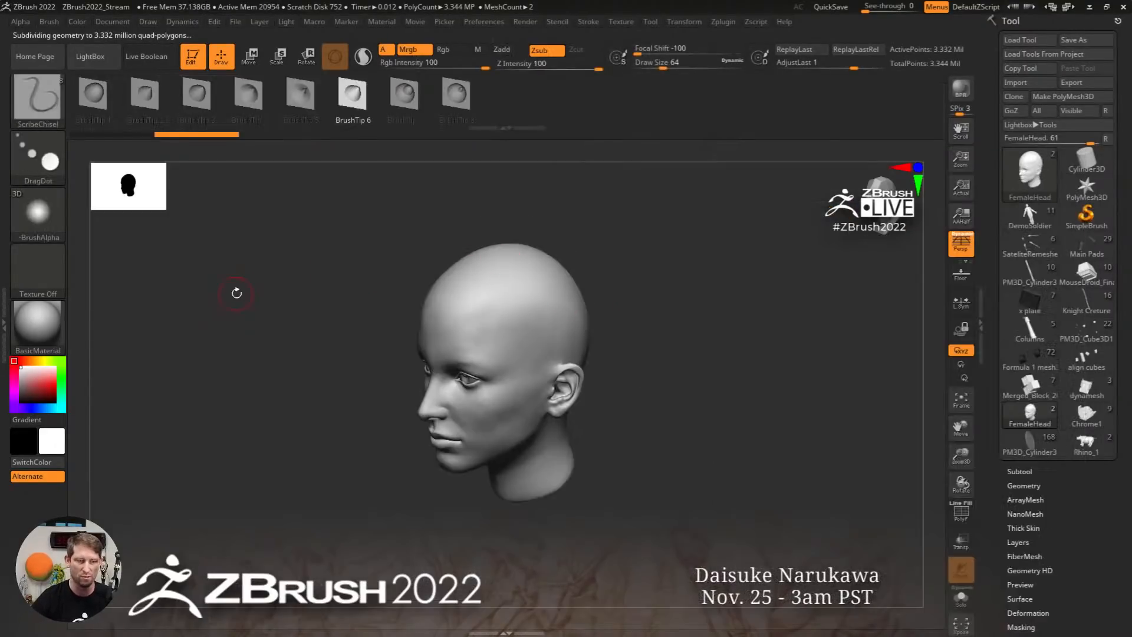
pyautogui.moveTo(44, 216)
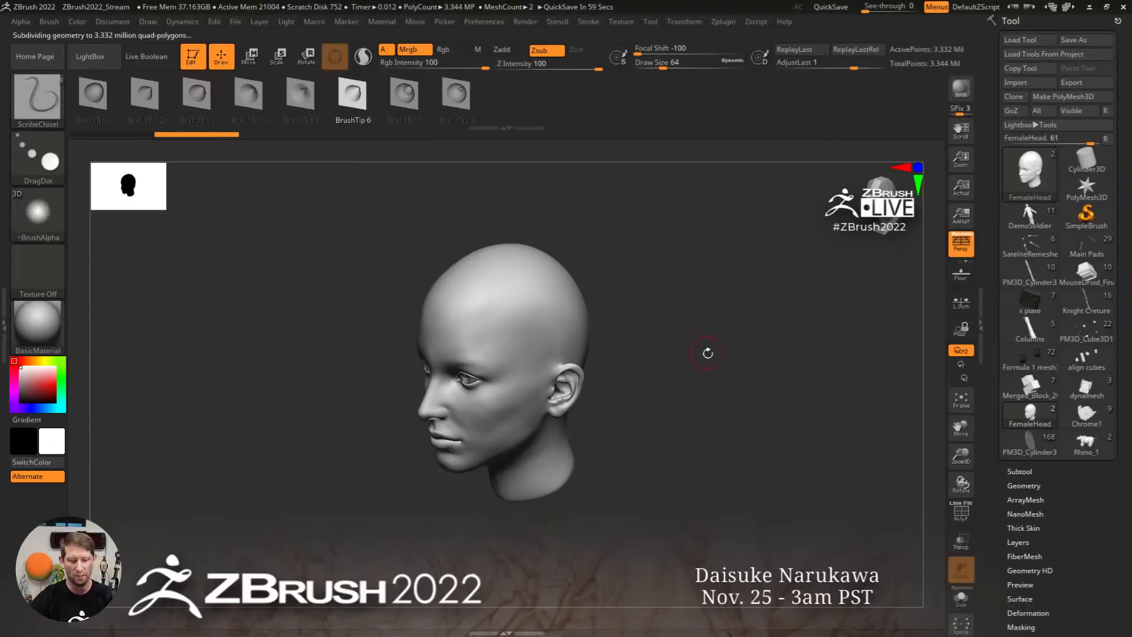
# Subdivide the head to 13.329 million polygons and return to the subdivision level just below
pyautogui.press('ctrl')
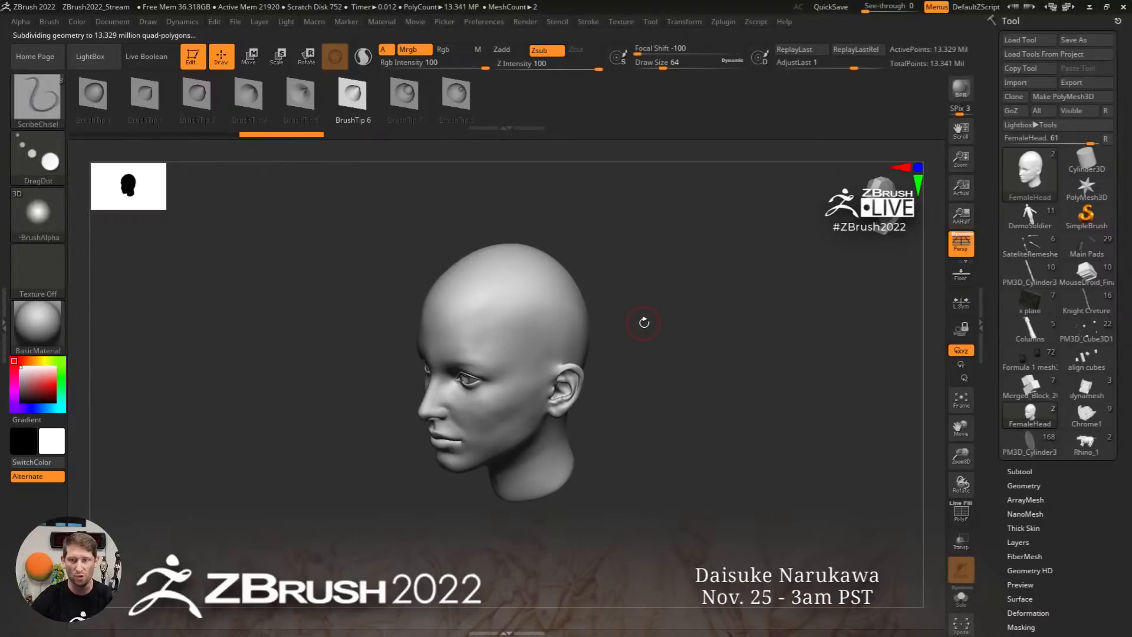
pyautogui.press('ctrl')
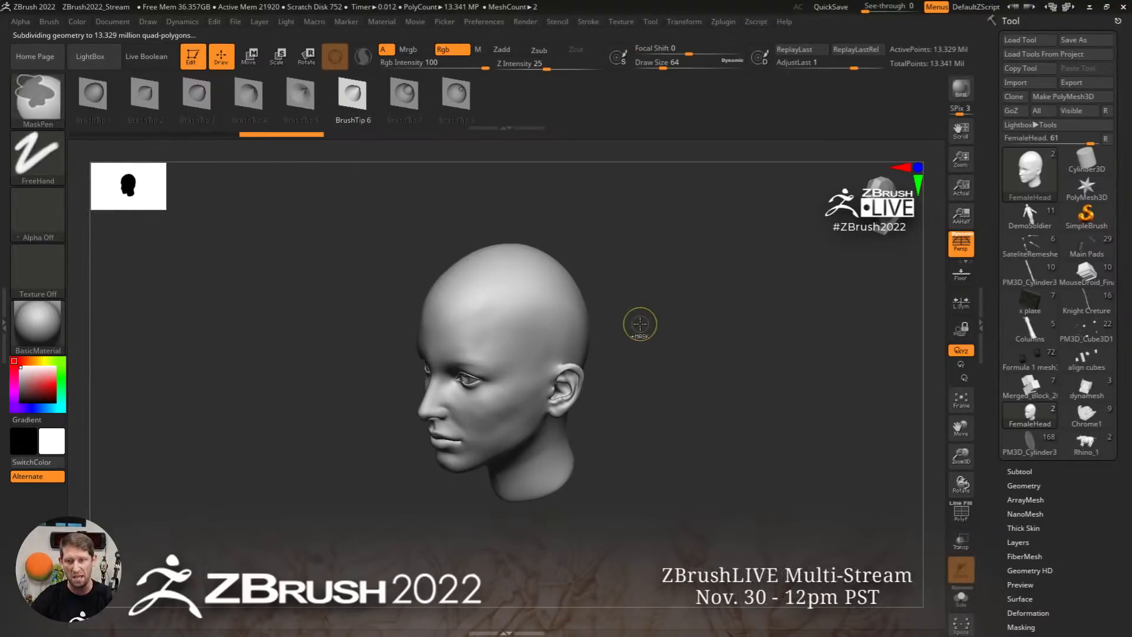
pyautogui.press('shift')
pyautogui.hotkey('shift', 'd')
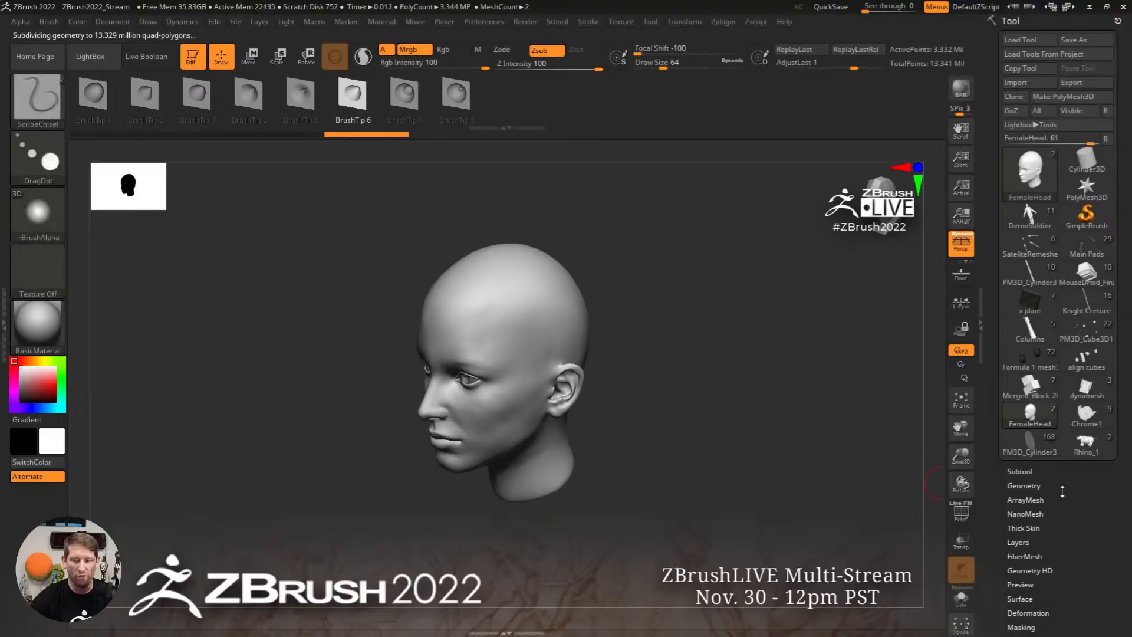
# Set the draw size to about 44 and carve a curved groove across the side of the forehead
pyautogui.keyDown('ctrl'); pyautogui.moveTo(536, 327); pyautogui.dragTo(501, 316, button='right'); pyautogui.keyUp('ctrl')
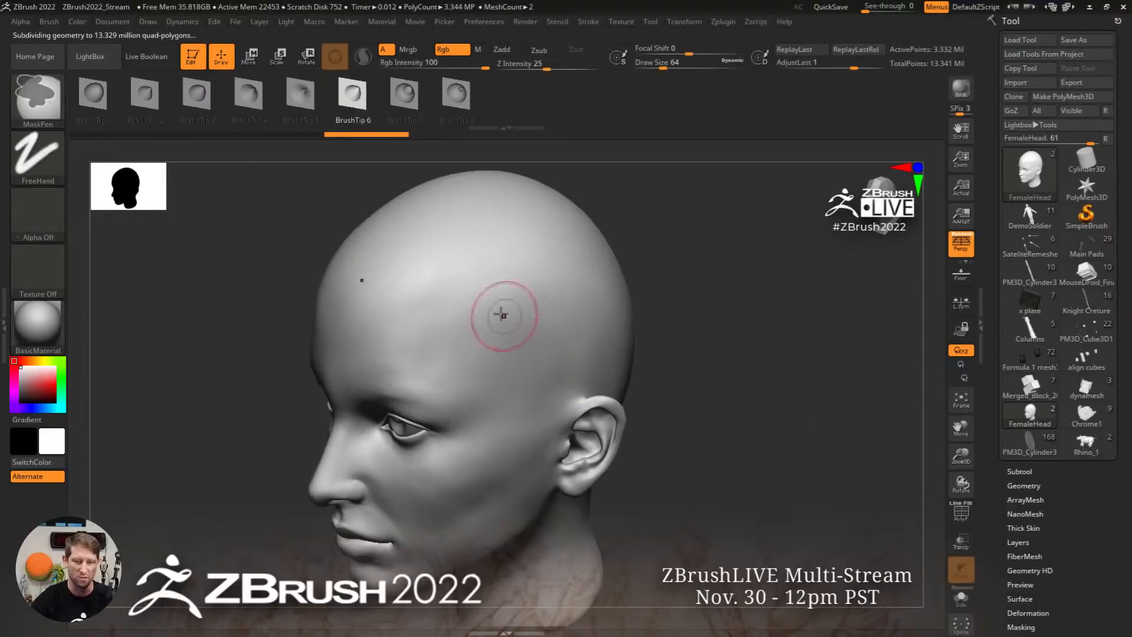
pyautogui.press('s')
pyautogui.moveTo(485, 308); pyautogui.dragTo(468, 308)
pyautogui.moveTo(412, 330); pyautogui.dragTo(590, 291)
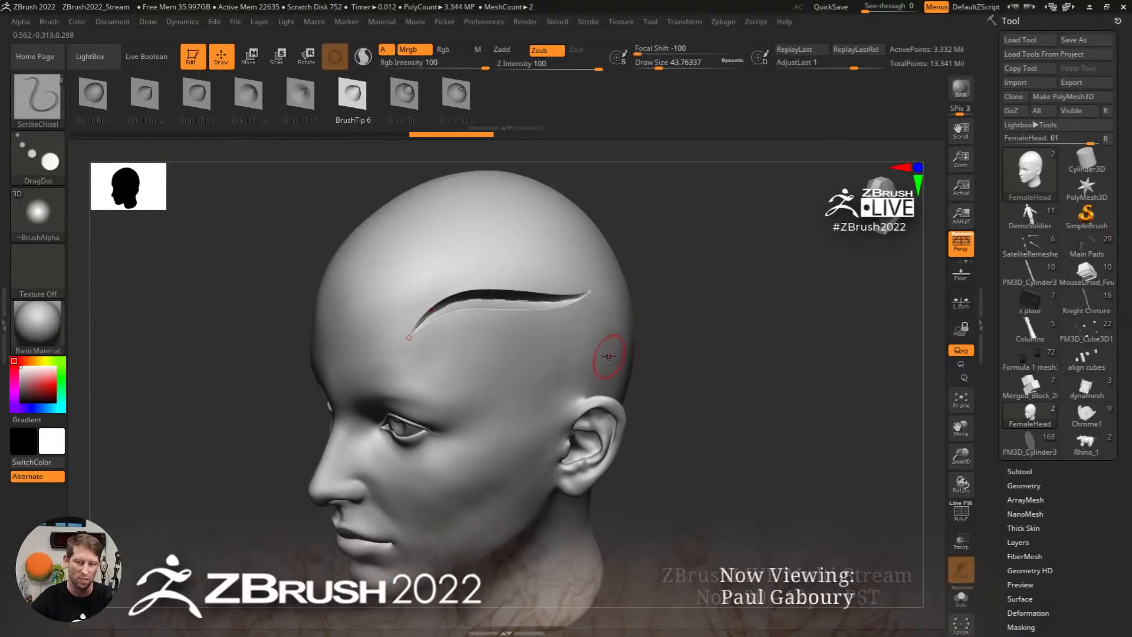
# Change the main color to grey and set the ScribeChisel curve SubSteps to 1
pyautogui.click(20, 379)
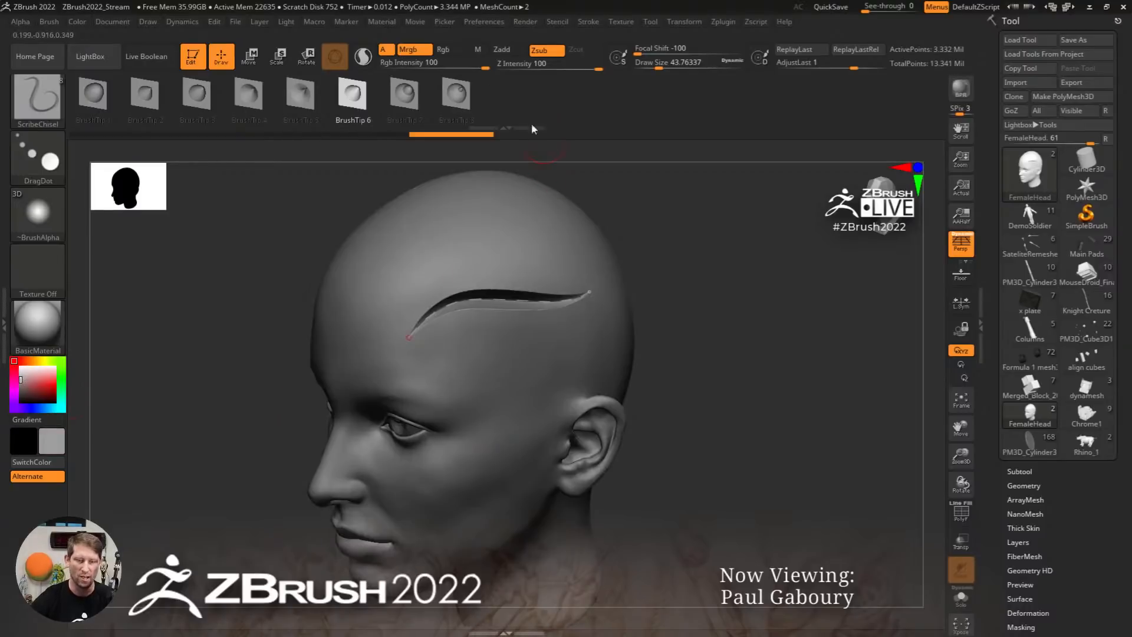
pyautogui.click(589, 21)
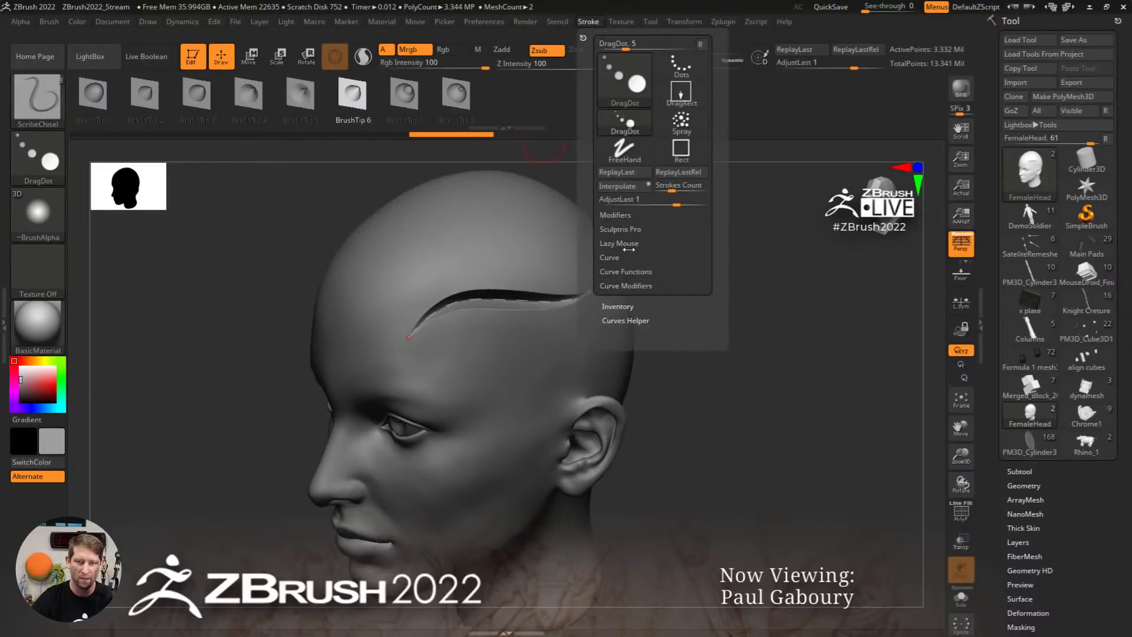
pyautogui.click(611, 258)
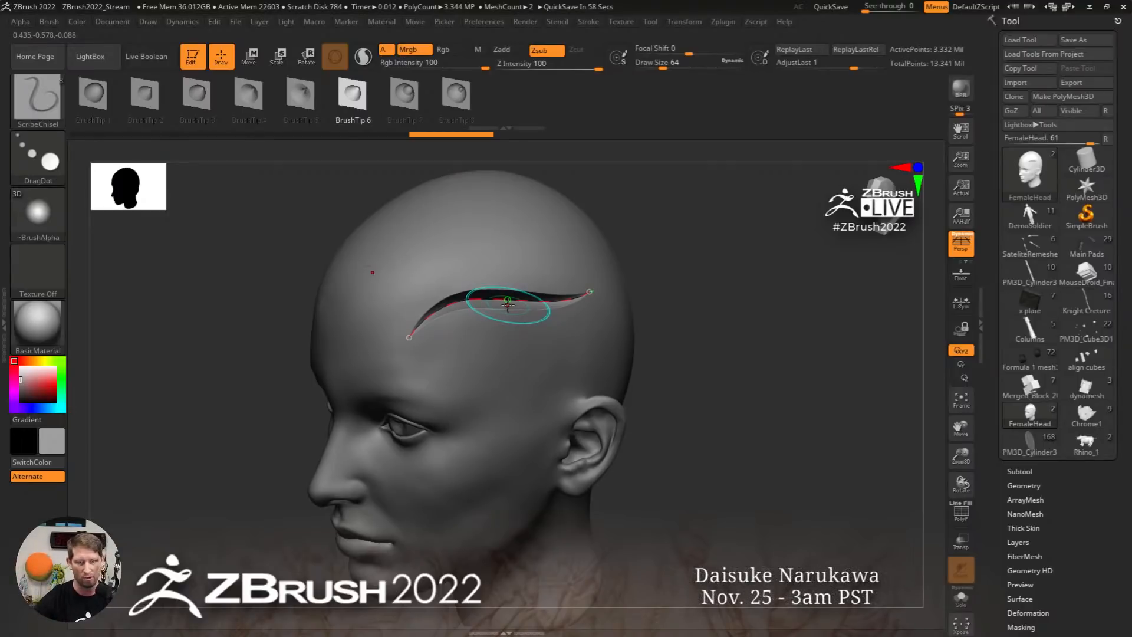
pyautogui.click(589, 21)
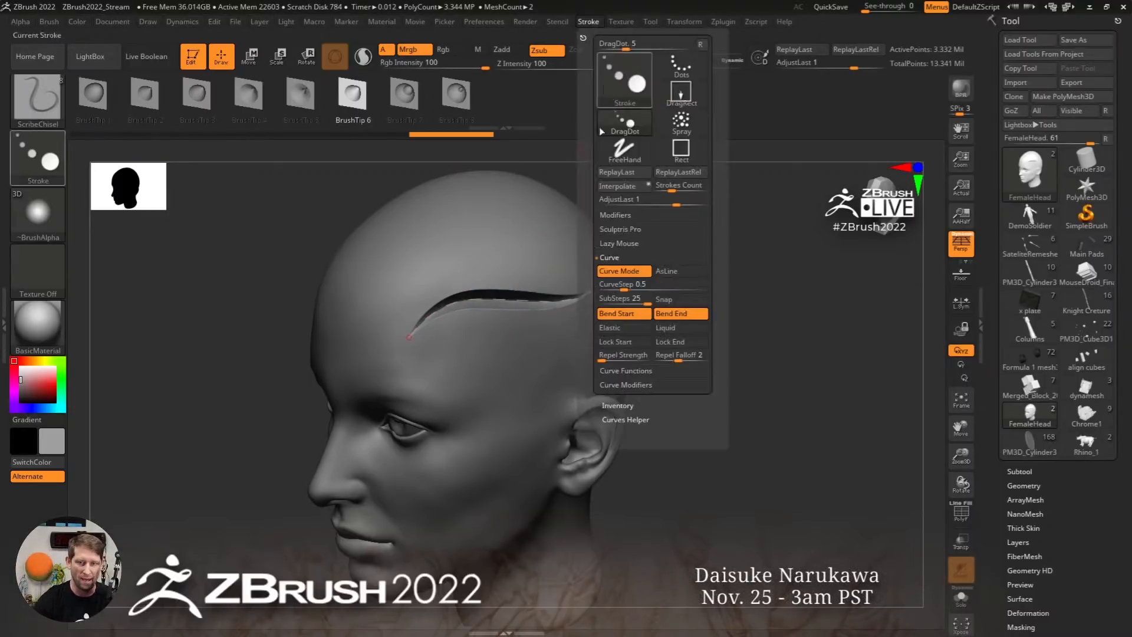
pyautogui.click(602, 131)
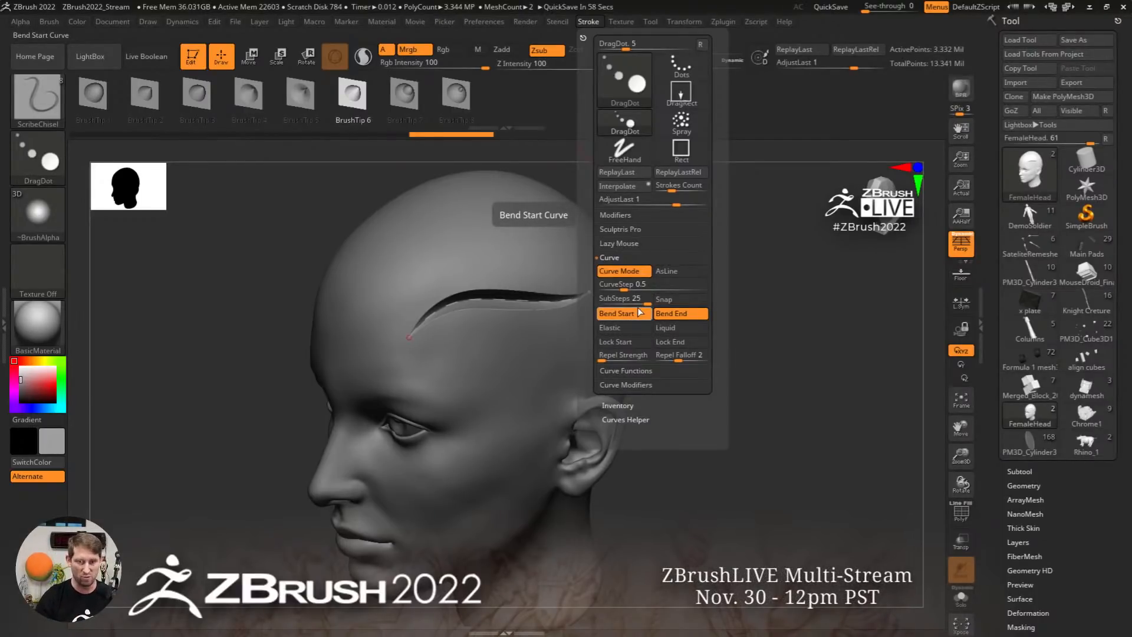
pyautogui.click(588, 23)
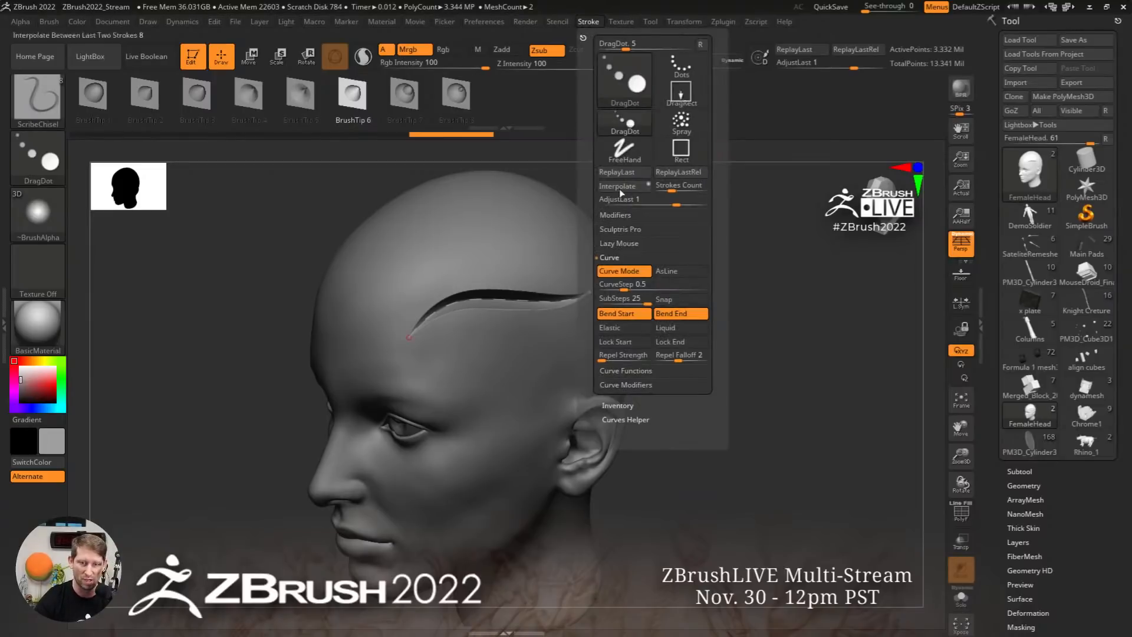
pyautogui.moveTo(647, 303); pyautogui.dragTo(603, 304)
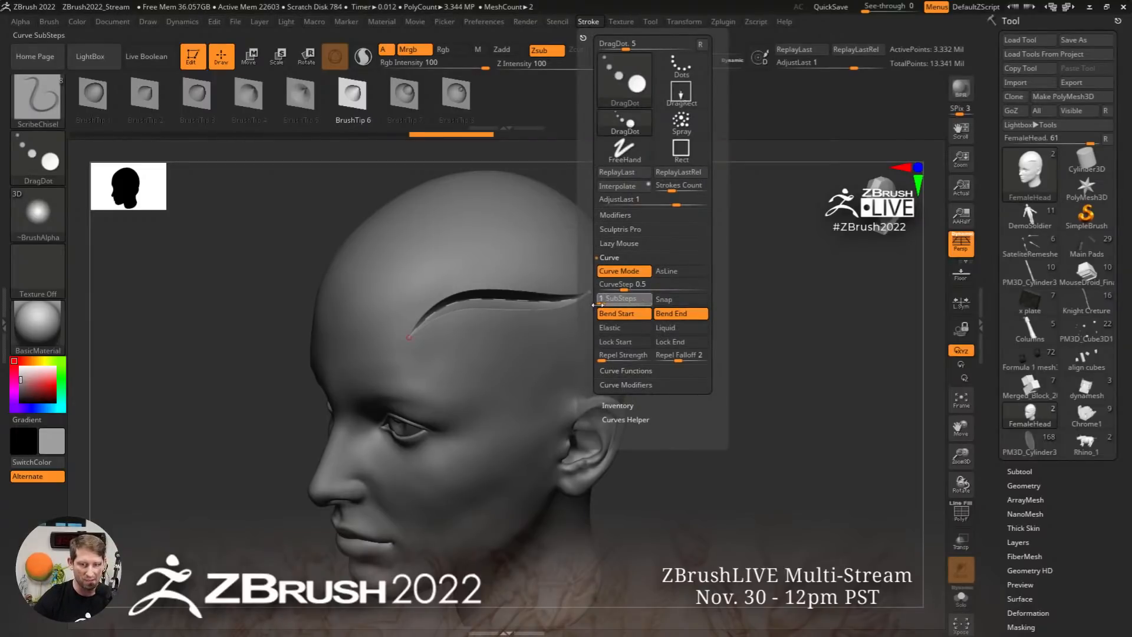
# Carve a wavy groove from above the eye to above the ear, undo it, and reapply it along its curve
pyautogui.moveTo(412, 351)
pyautogui.keyDown('ctrl'); pyautogui.mouseDown(button='right')
pyautogui.moveTo(480, 391)
pyautogui.moveTo(247, 361)
pyautogui.mouseUp(button='right'); pyautogui.keyUp('ctrl')
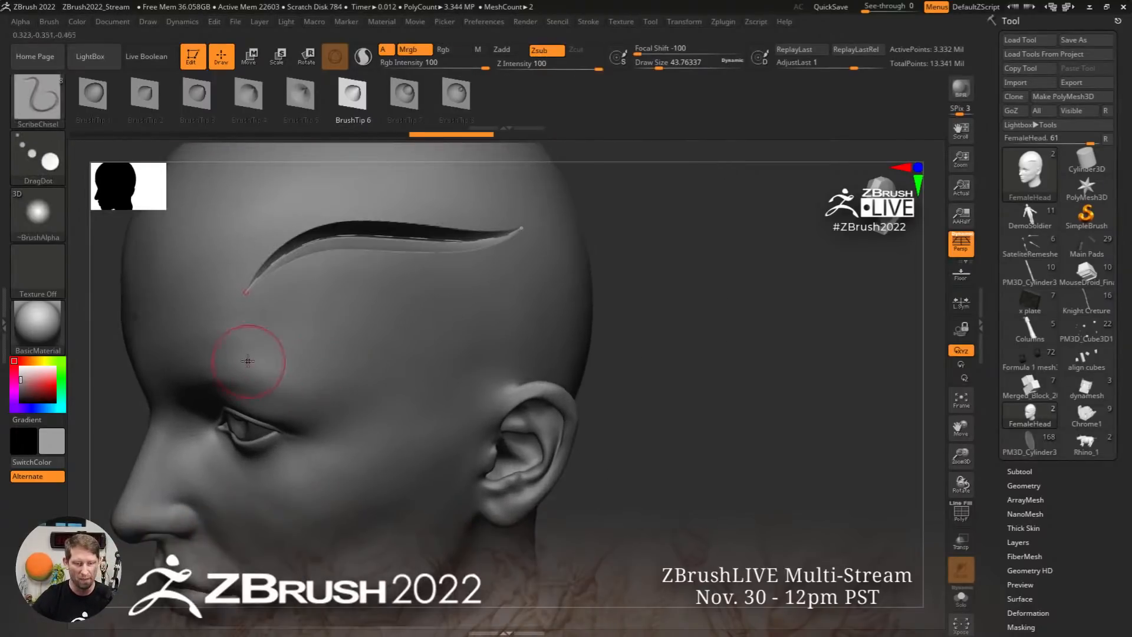
pyautogui.moveTo(248, 361)
pyautogui.mouseDown()
pyautogui.moveTo(392, 310)
pyautogui.moveTo(563, 292)
pyautogui.mouseUp()
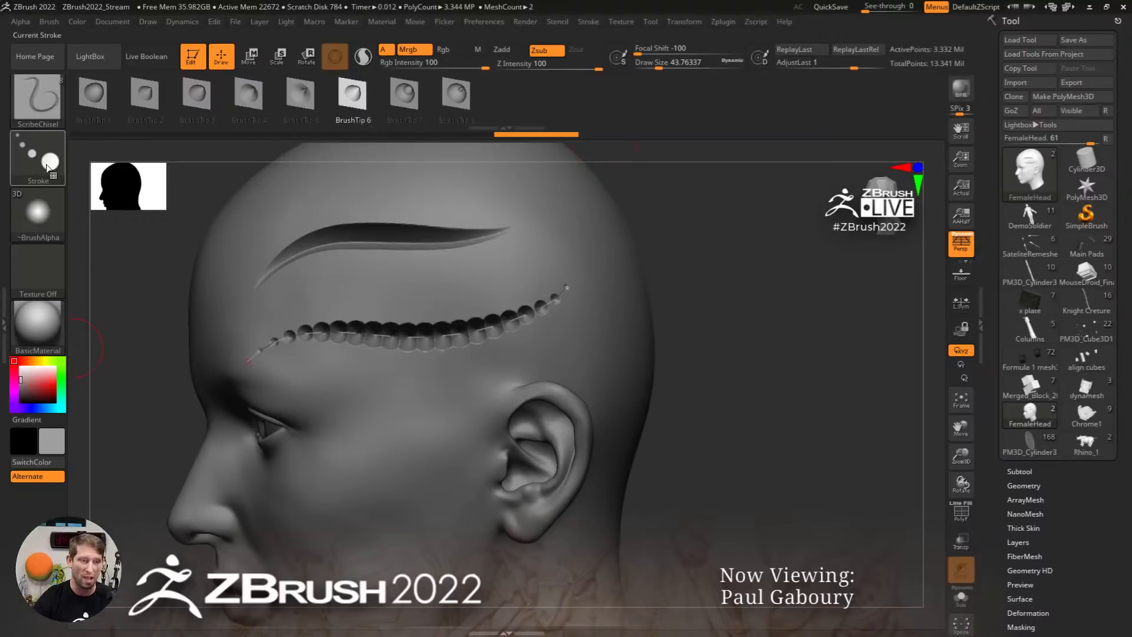
pyautogui.moveTo(49, 168)
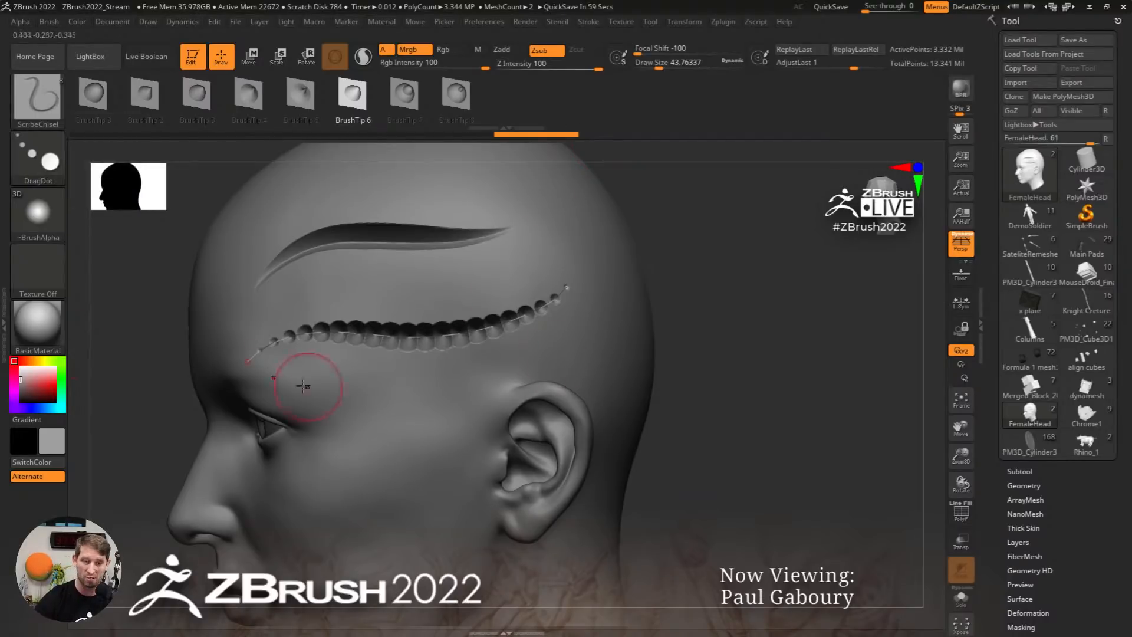
pyautogui.hotkey('ctrl', 'z')
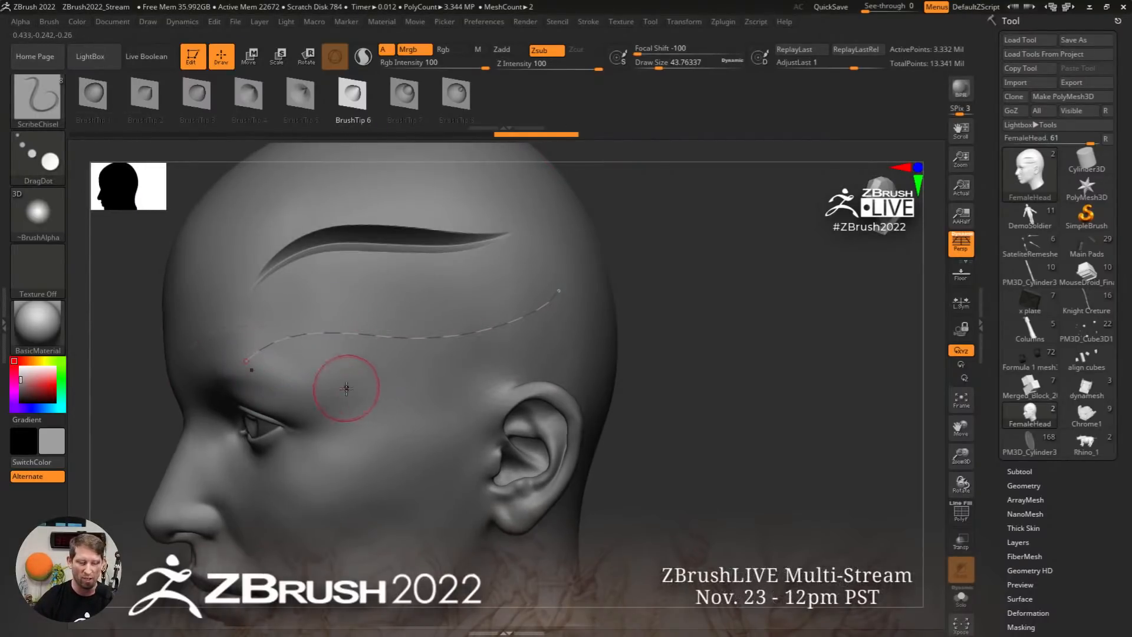
pyautogui.click(250, 361)
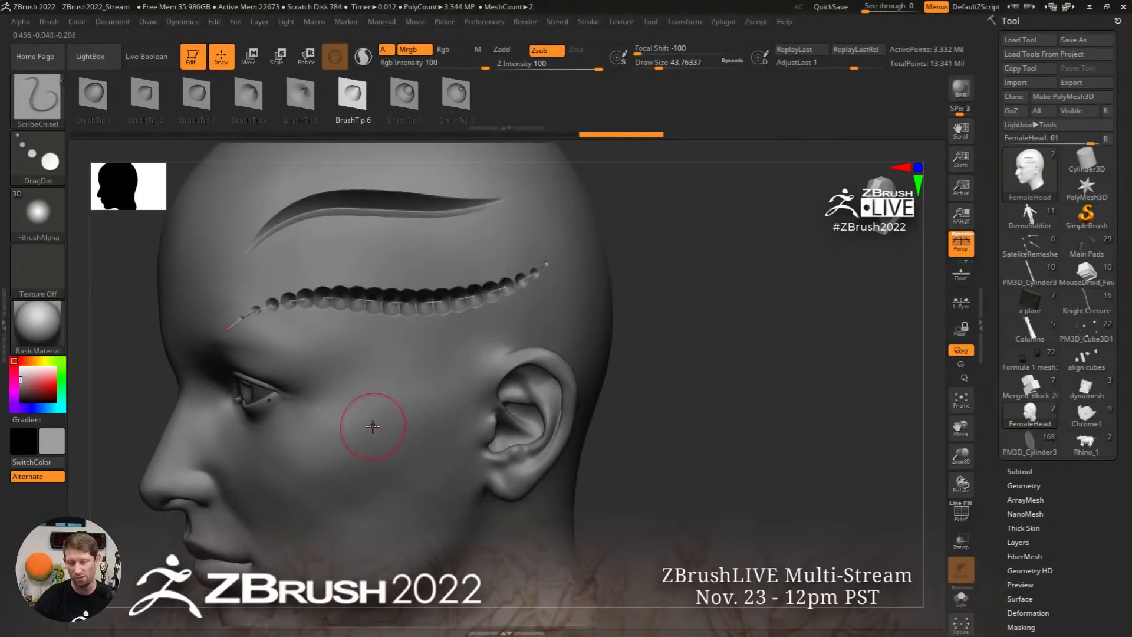
# Set the curve SubSteps to 3 and carve one groove from beside the eye over the ear and another across the cheek
pyautogui.click(588, 22)
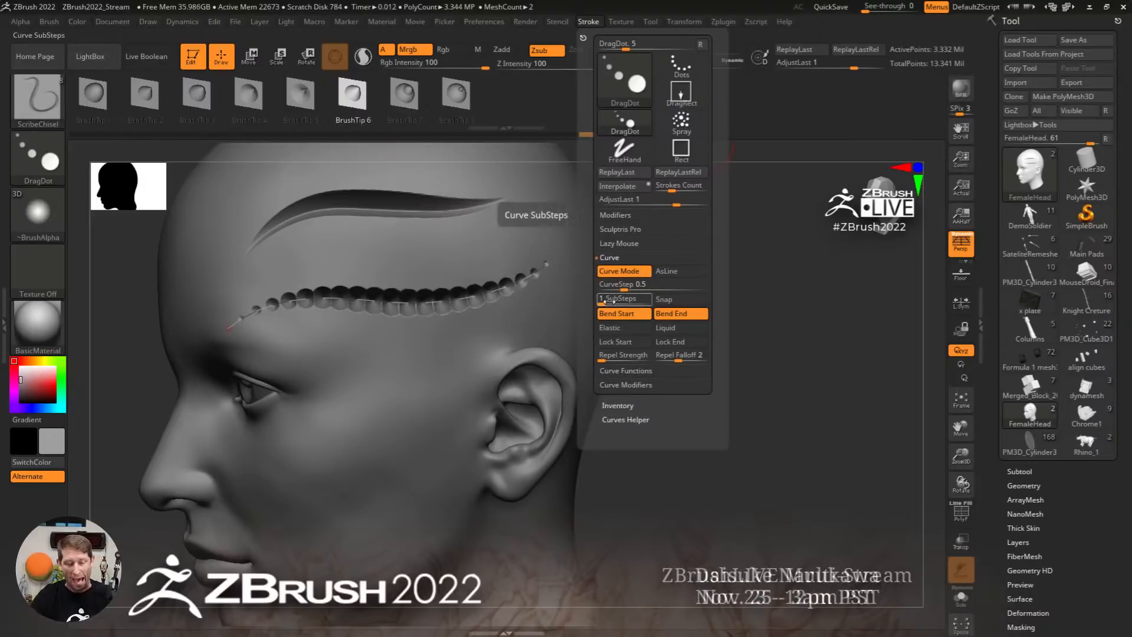
pyautogui.moveTo(608, 301); pyautogui.dragTo(610, 302)
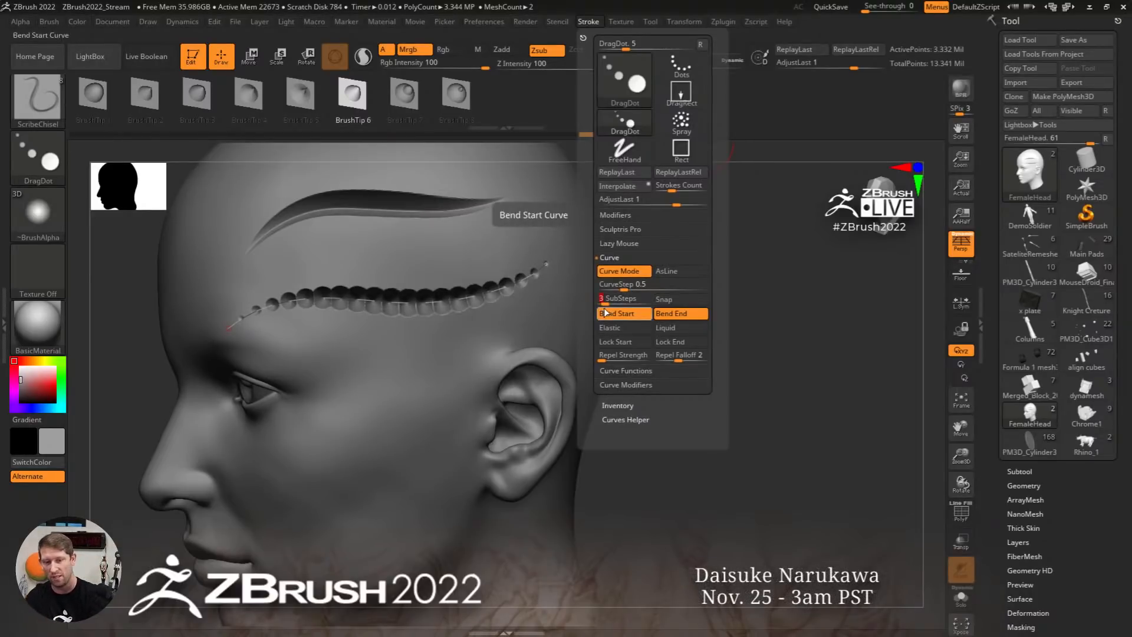
pyautogui.moveTo(329, 414); pyautogui.dragTo(627, 302)
pyautogui.moveTo(496, 401); pyautogui.dragTo(412, 383, button='right')
pyautogui.moveTo(423, 369); pyautogui.dragTo(572, 504)
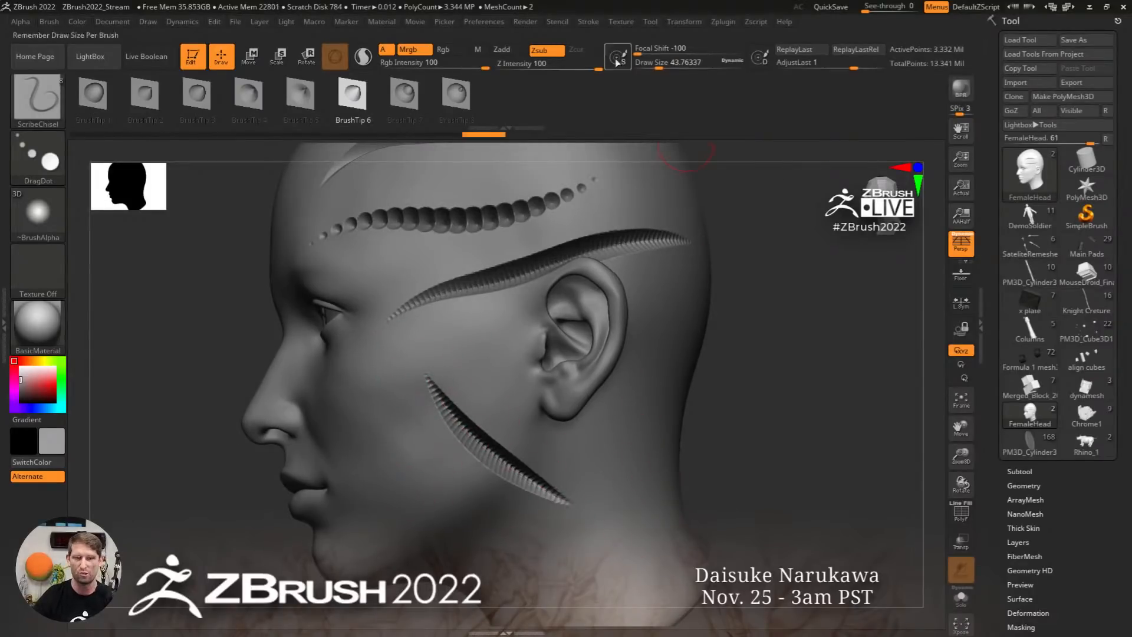
# Set the curve SubSteps to 2 and carve grooves on both sides of the cheek groove and between the two forehead grooves
pyautogui.click(588, 21)
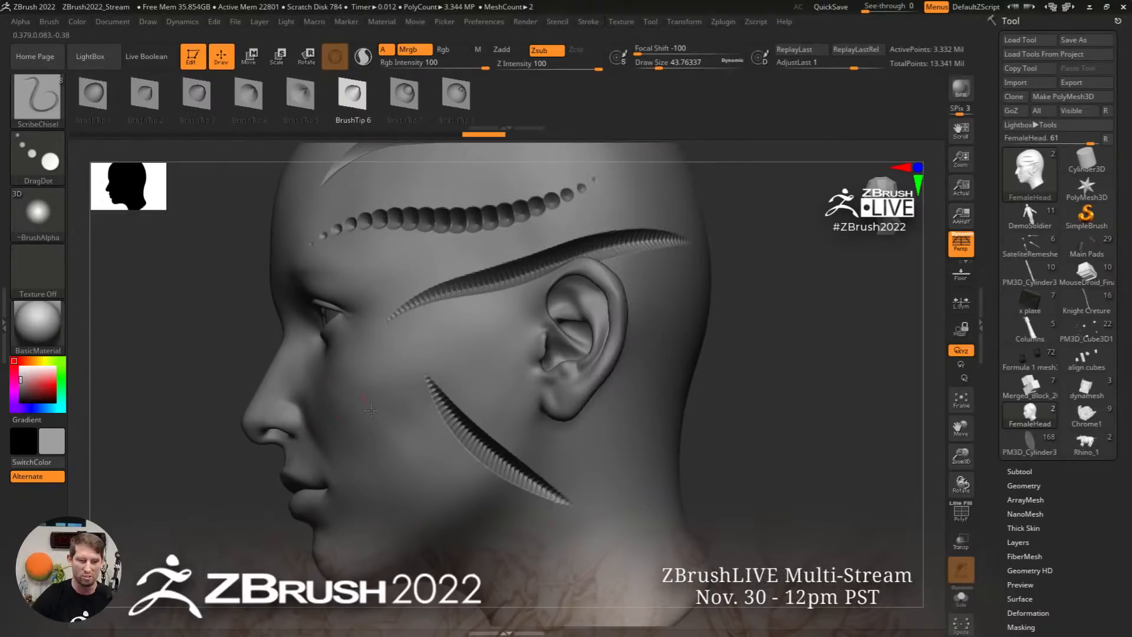
pyautogui.moveTo(370, 410); pyautogui.dragTo(623, 556)
pyautogui.moveTo(607, 392)
pyautogui.mouseDown(button='right')
pyautogui.moveTo(637, 409)
pyautogui.moveTo(534, 399)
pyautogui.mouseUp(button='right')
pyautogui.moveTo(488, 329); pyautogui.dragTo(663, 466)
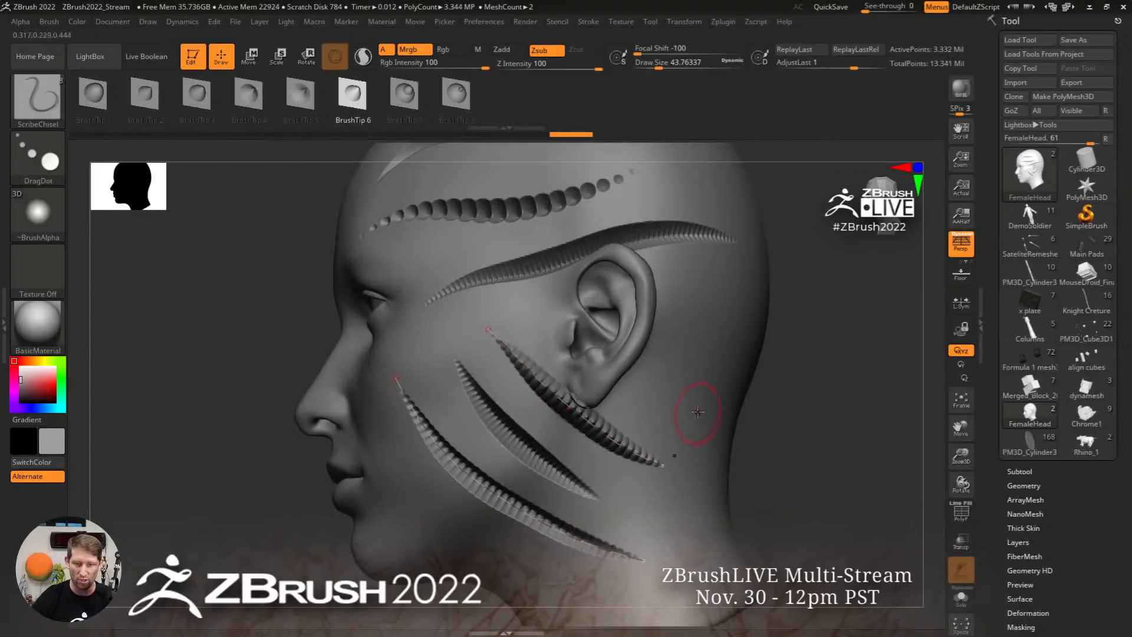
pyautogui.moveTo(673, 366)
pyautogui.keyDown('alt'); pyautogui.mouseDown(button='right')
pyautogui.moveTo(631, 435)
pyautogui.moveTo(647, 419)
pyautogui.mouseUp(button='right'); pyautogui.keyUp('alt')
pyautogui.moveTo(306, 296); pyautogui.dragTo(605, 270)
pyautogui.moveTo(616, 289)
pyautogui.mouseDown(button='right')
pyautogui.moveTo(594, 304)
pyautogui.moveTo(626, 302)
pyautogui.mouseUp(button='right')
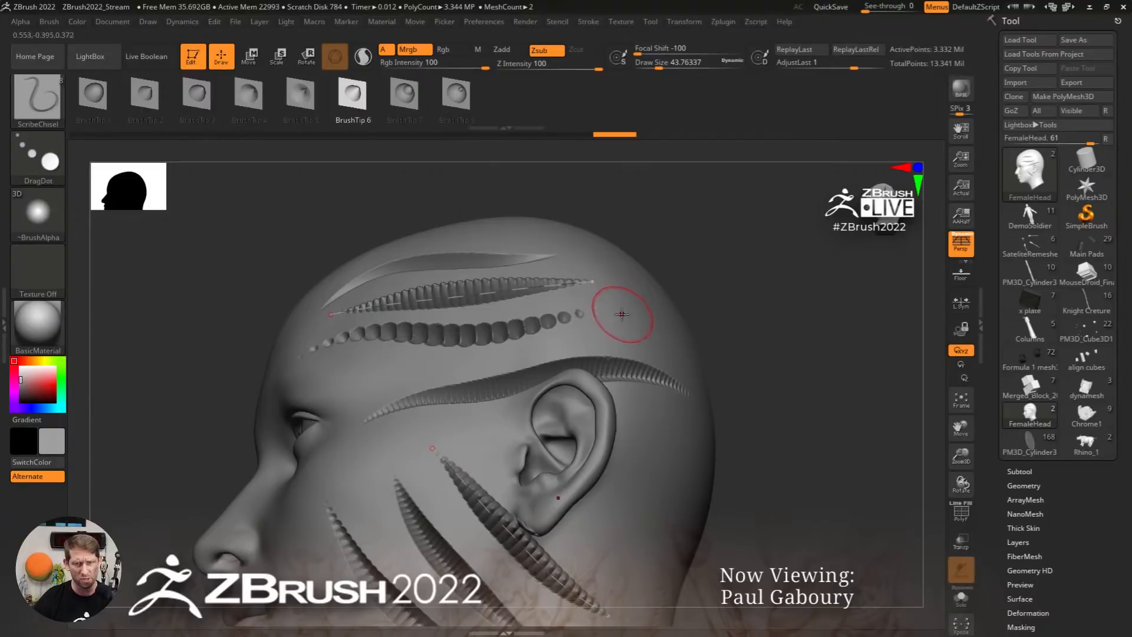
# Set the curve SubSteps to 25 and pinch the Curve Falloff into a narrow peak with a point on each side
pyautogui.click(589, 22)
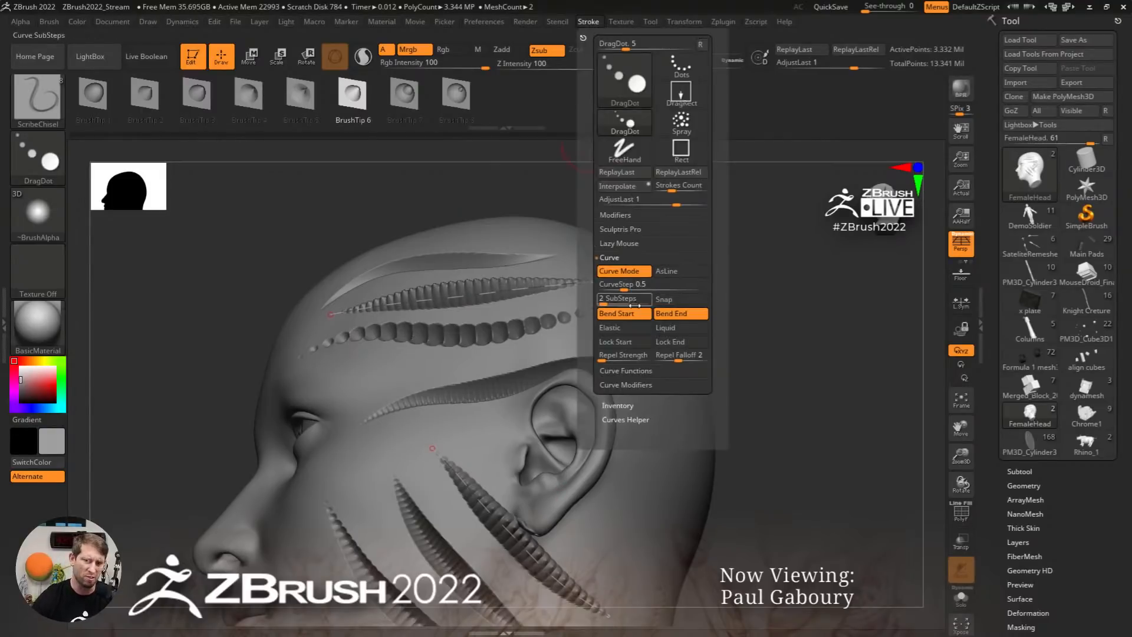
pyautogui.moveTo(624, 302); pyautogui.dragTo(647, 302)
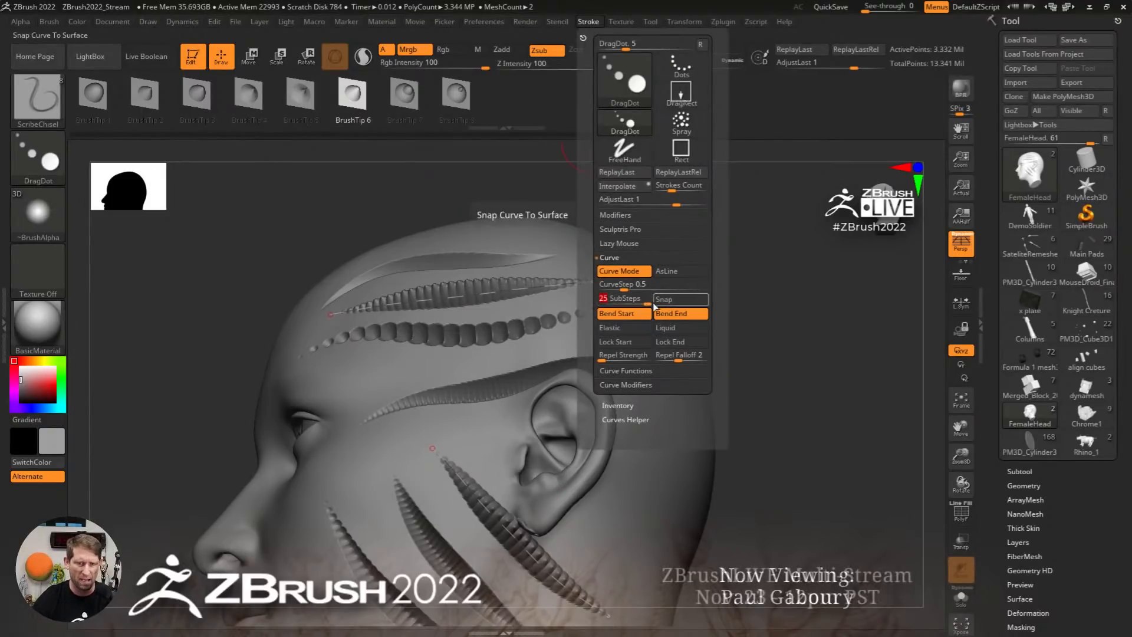
pyautogui.click(641, 384)
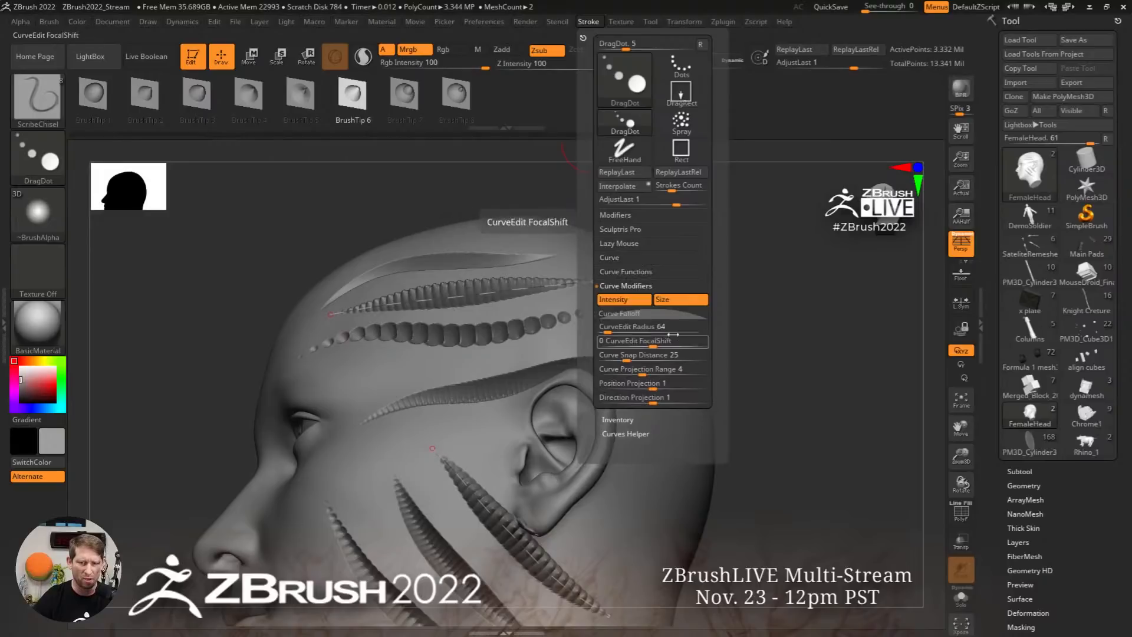
pyautogui.click(650, 314)
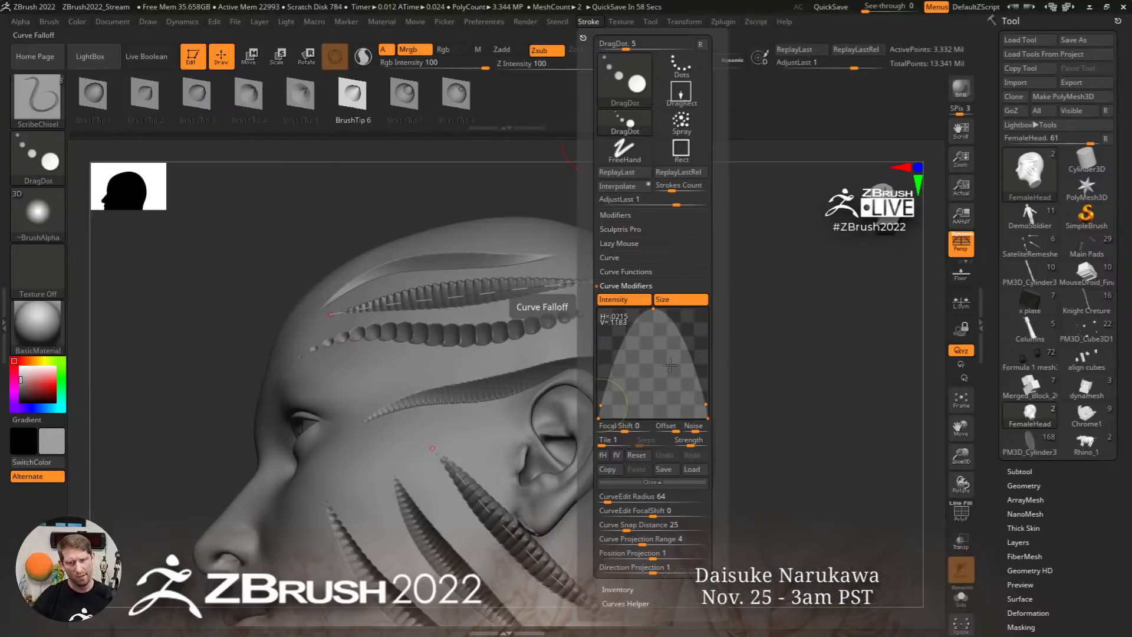
pyautogui.click(589, 21)
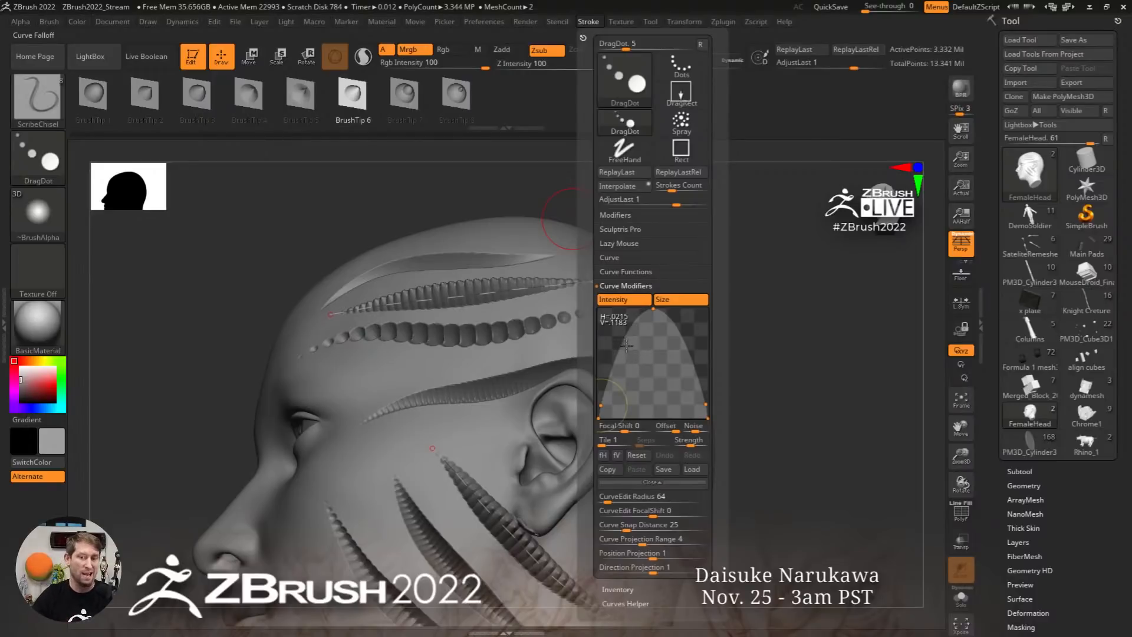
pyautogui.moveTo(629, 343); pyautogui.dragTo(673, 348)
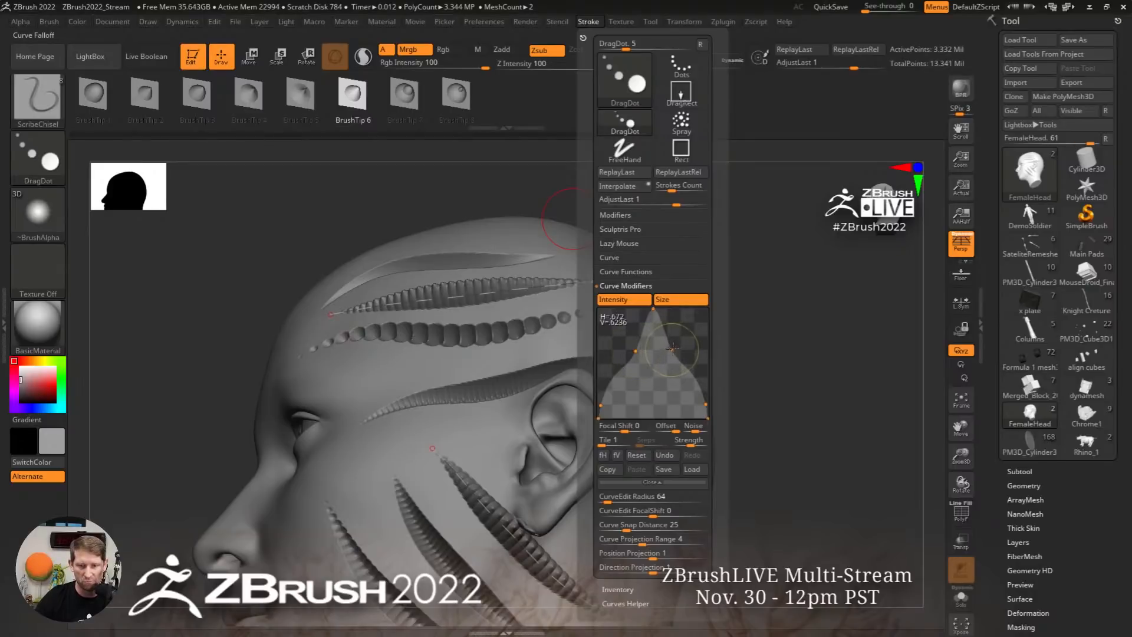
pyautogui.click(637, 350)
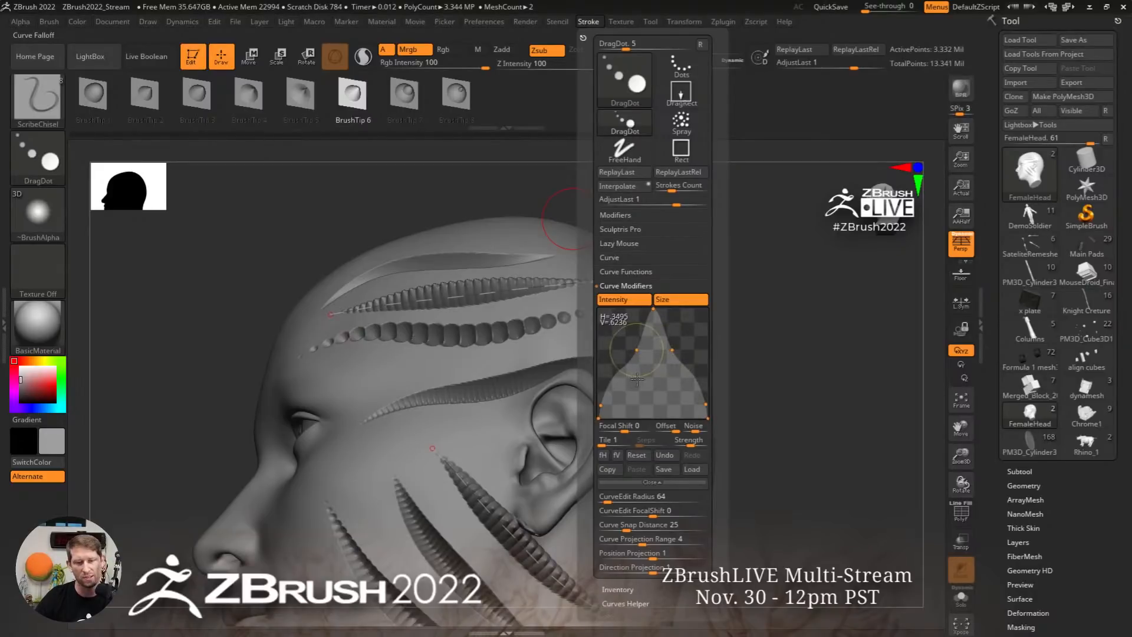
# Carve a curved groove on the upper forehead above the existing grooves
pyautogui.moveTo(409, 359)
pyautogui.mouseDown(button='right')
pyautogui.moveTo(442, 384)
pyautogui.moveTo(366, 374)
pyautogui.moveTo(514, 546)
pyautogui.moveTo(512, 525)
pyautogui.mouseUp(button='right')
pyautogui.moveTo(393, 422); pyautogui.dragTo(501, 305)
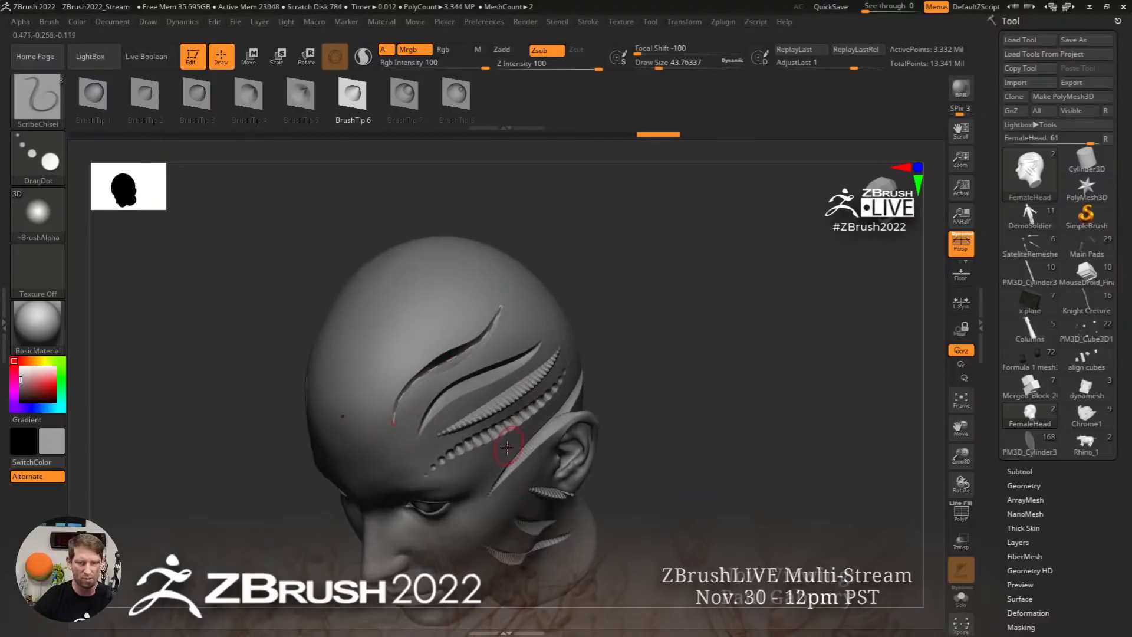
# Undo the groove on the upper forehead and carve a new one above the existing grooves
pyautogui.keyDown('ctrl'); pyautogui.moveTo(507, 447); pyautogui.dragTo(518, 513, button='right'); pyautogui.keyUp('ctrl')
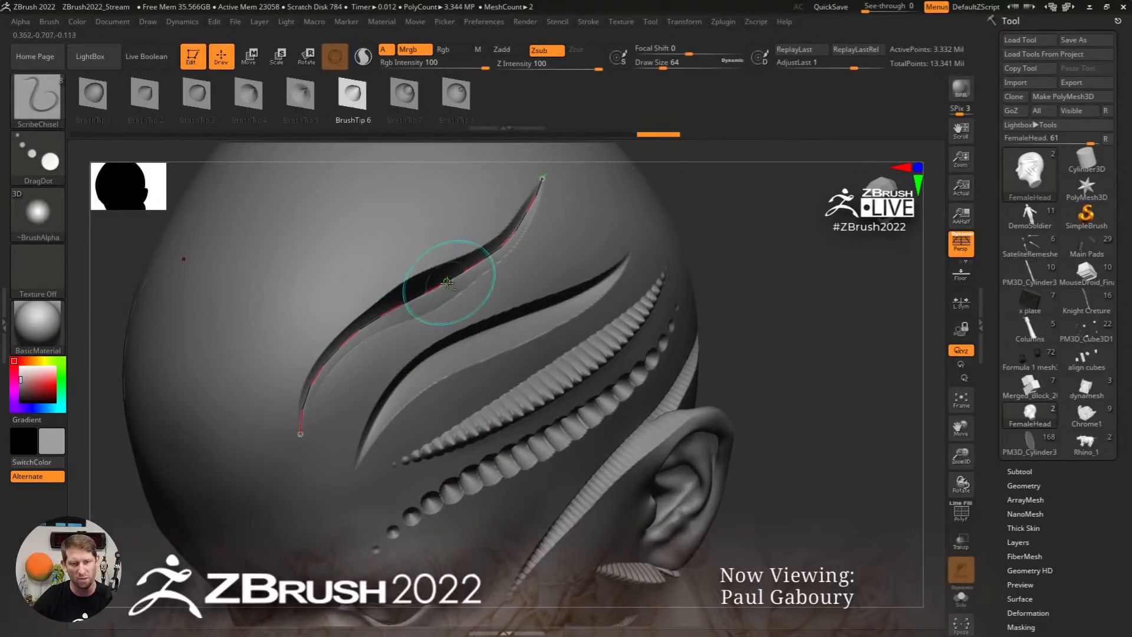
pyautogui.hotkey('ctrl', 'z')
pyautogui.hotkey('ctrl', 'z')
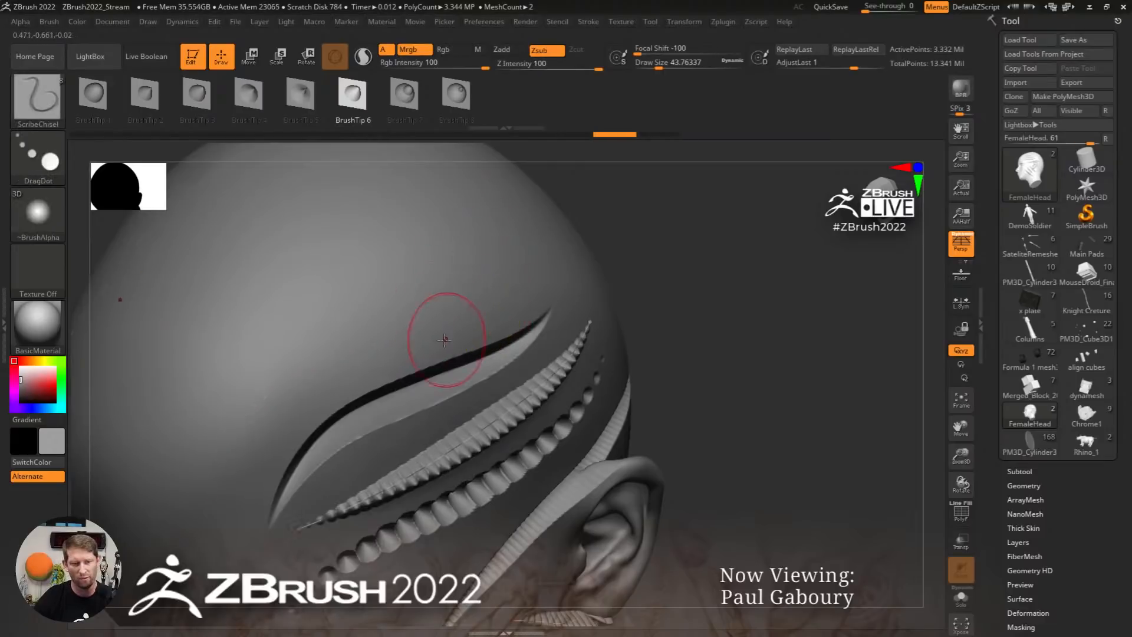
pyautogui.moveTo(231, 430); pyautogui.dragTo(426, 259)
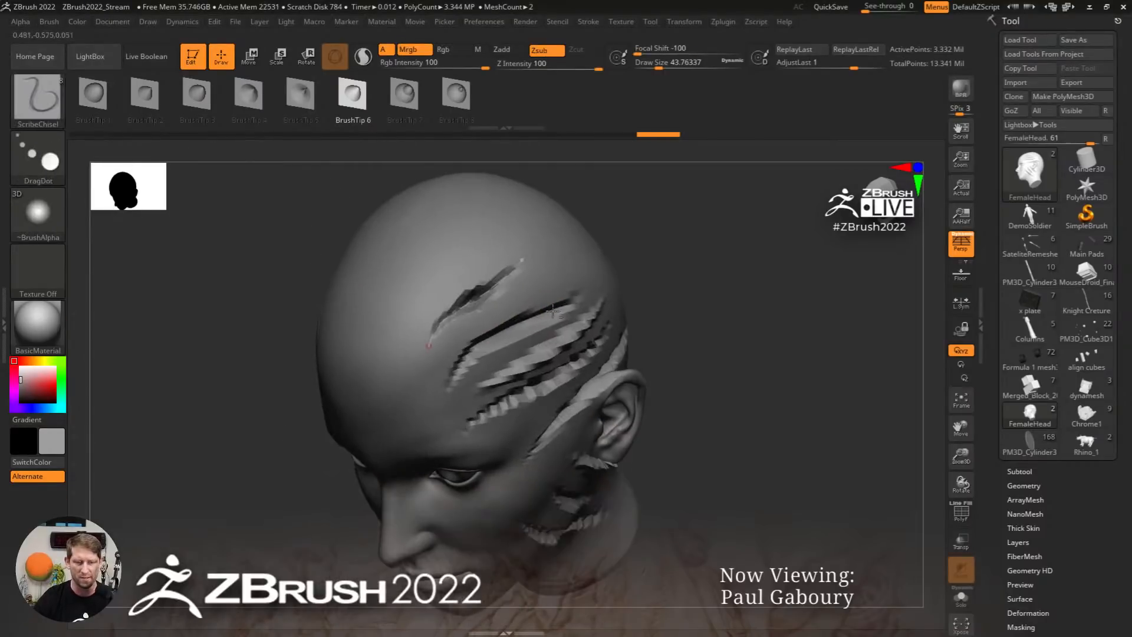
# Widen the narrow peak of the Curve Falloff into a smooth rounded dome by adjusting its side points
pyautogui.click(588, 22)
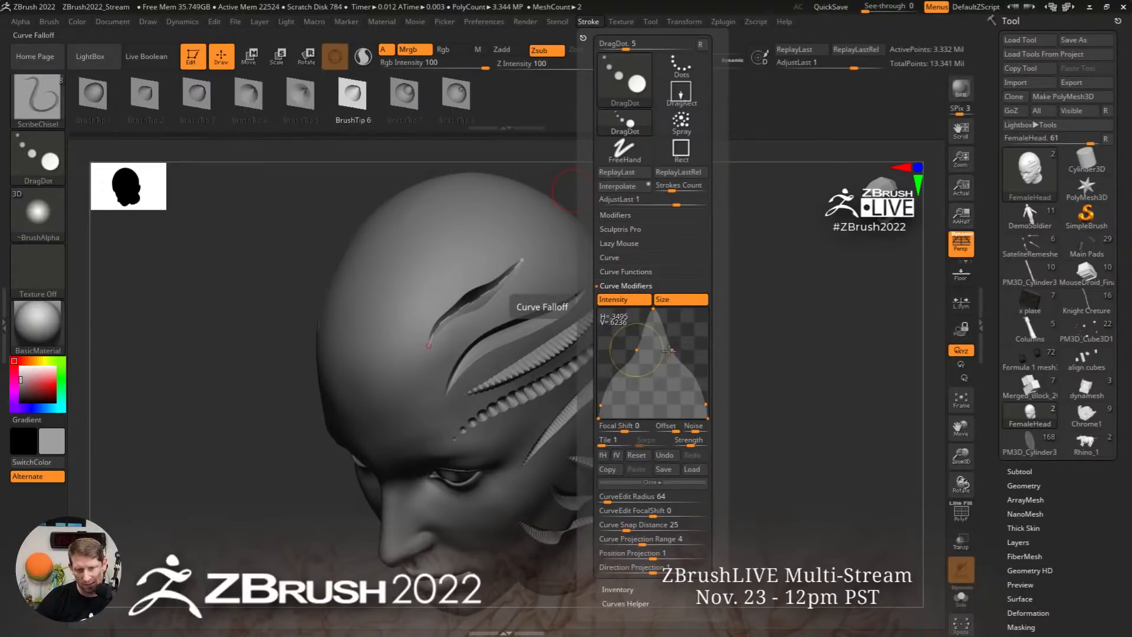
pyautogui.moveTo(669, 351); pyautogui.dragTo(716, 323)
pyautogui.moveTo(636, 349); pyautogui.dragTo(618, 346)
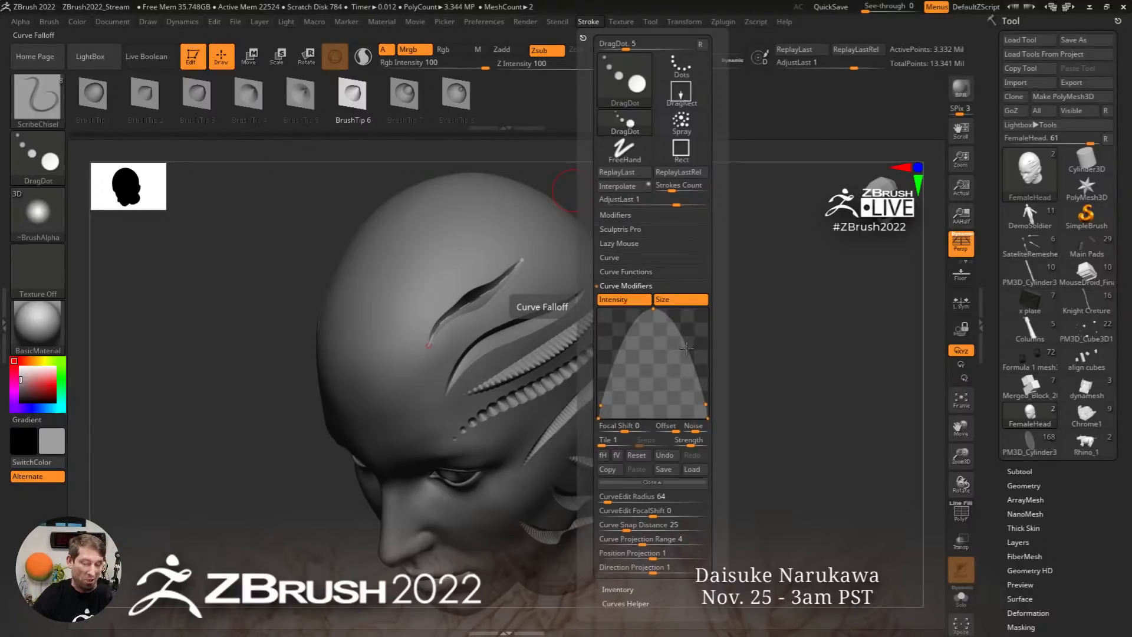
pyautogui.moveTo(683, 349)
pyautogui.mouseDown()
pyautogui.moveTo(695, 342)
pyautogui.moveTo(682, 346)
pyautogui.mouseUp()
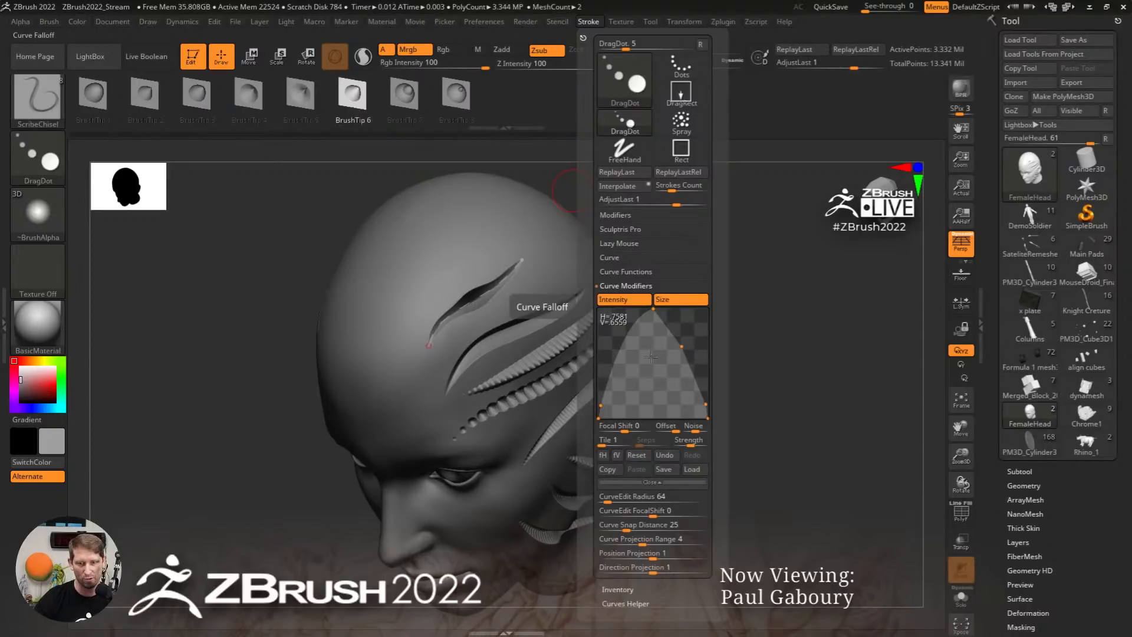
pyautogui.moveTo(683, 346); pyautogui.dragTo(680, 350)
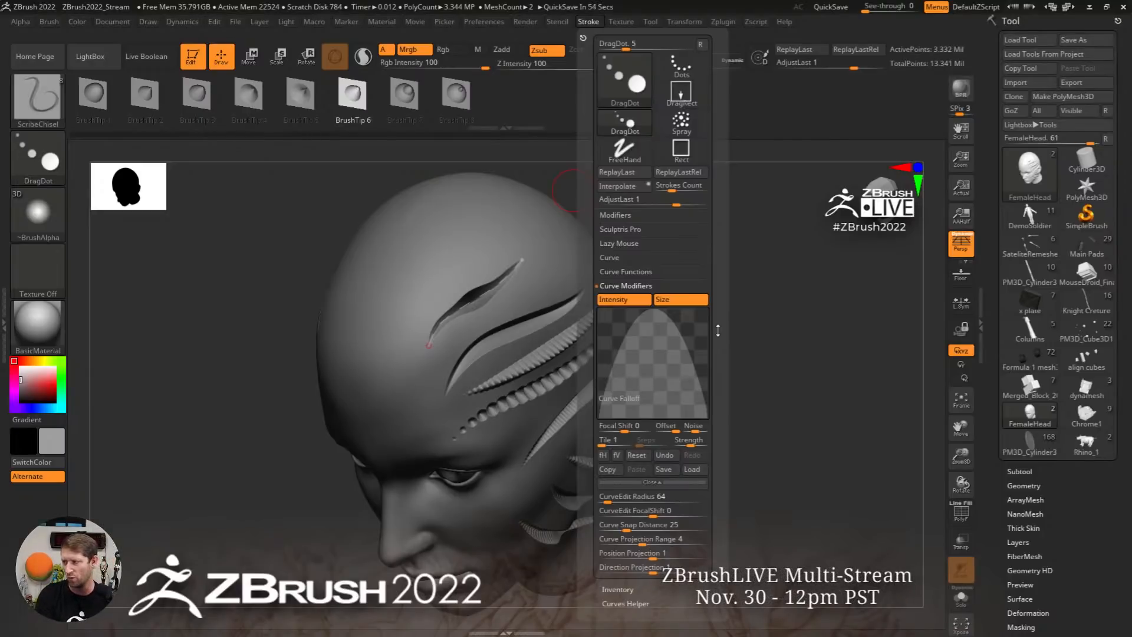
# Switch to the DemoSoldier tool, frame the full figure from the front and briefly inspect its PolyFrame display
pyautogui.click(1029, 218)
pyautogui.press('f')
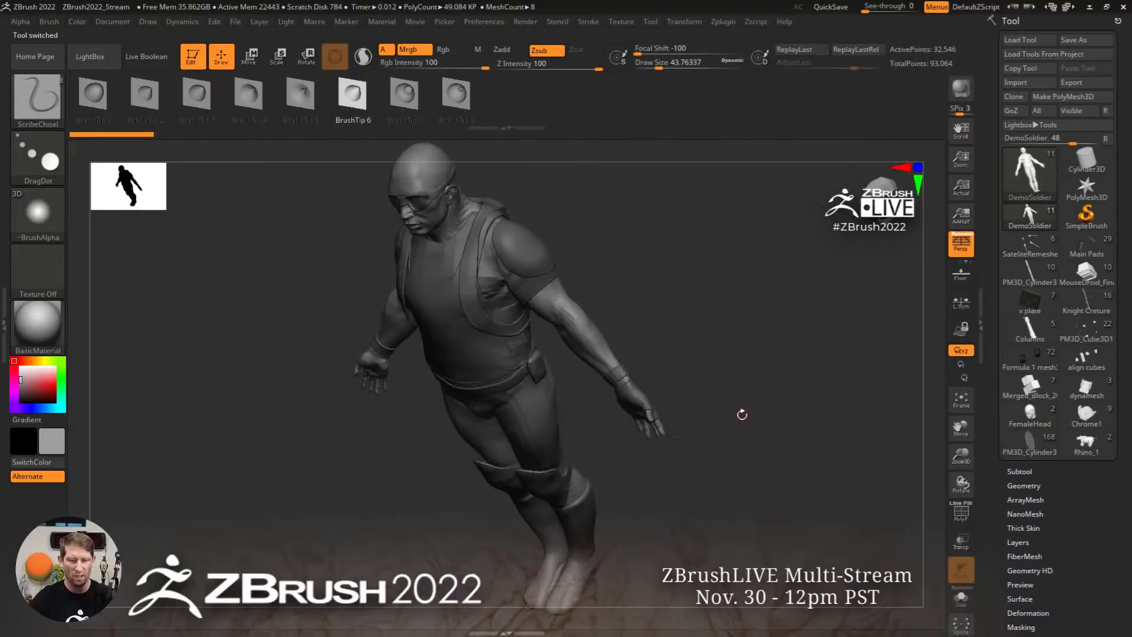
pyautogui.moveTo(744, 416)
pyautogui.keyDown('ctrl'); pyautogui.mouseDown(button='right')
pyautogui.moveTo(667, 389)
pyautogui.moveTo(718, 348)
pyautogui.moveTo(725, 387)
pyautogui.moveTo(736, 340)
pyautogui.mouseUp(button='right'); pyautogui.keyUp('ctrl')
pyautogui.keyDown('alt'); pyautogui.moveTo(736, 353); pyautogui.dragTo(730, 416, button='right'); pyautogui.keyUp('alt')
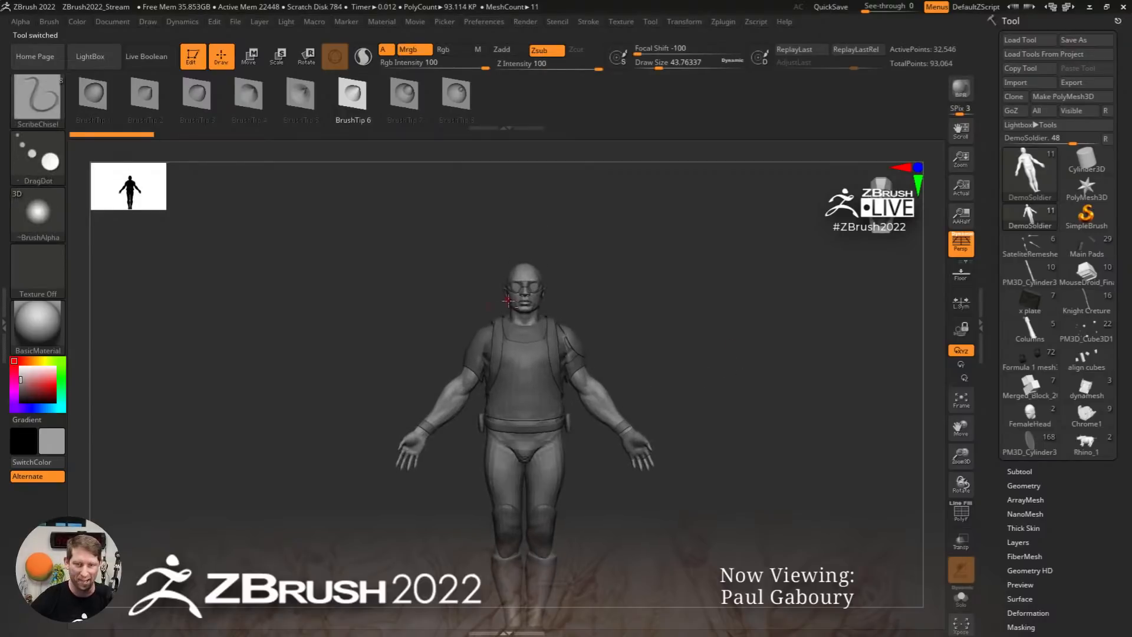
pyautogui.hotkey('shift', 'f')
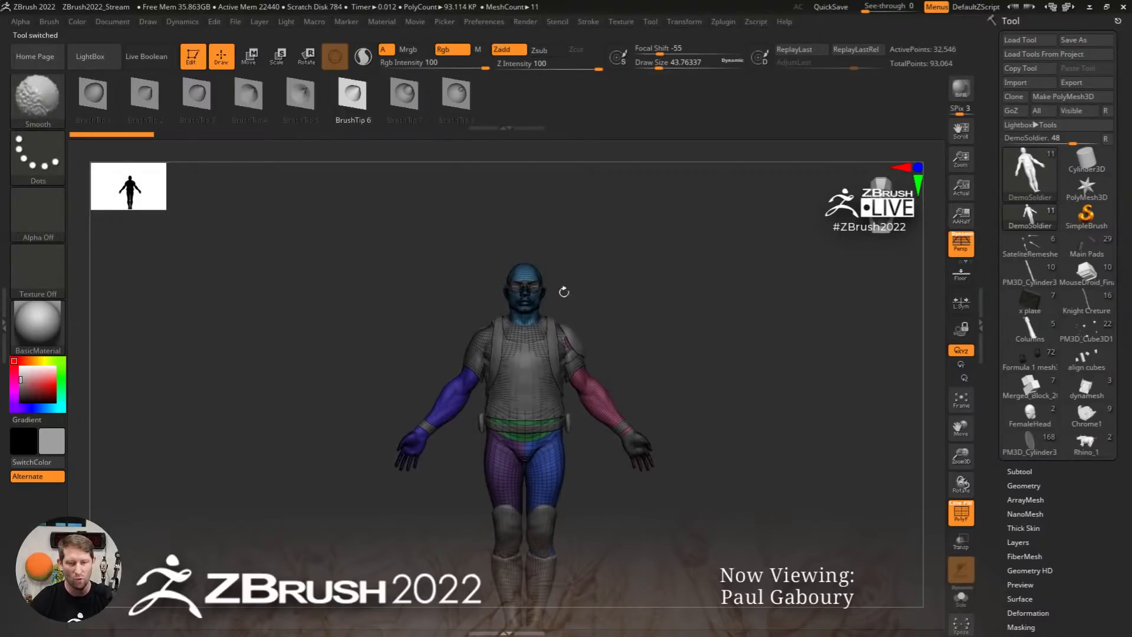
pyautogui.hotkey('shift', 'f')
# Activate the Gizmo in Move mode and reposition it, without moving the mesh, from the pelvis to the centre of the soldier's face
pyautogui.press('w')
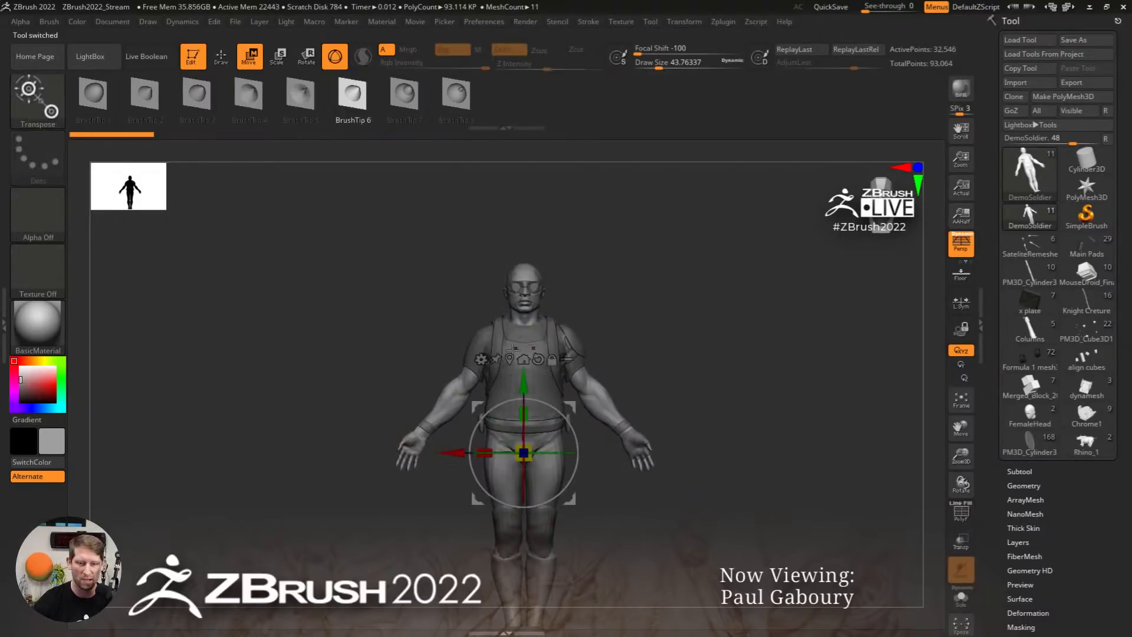
pyautogui.click(509, 358)
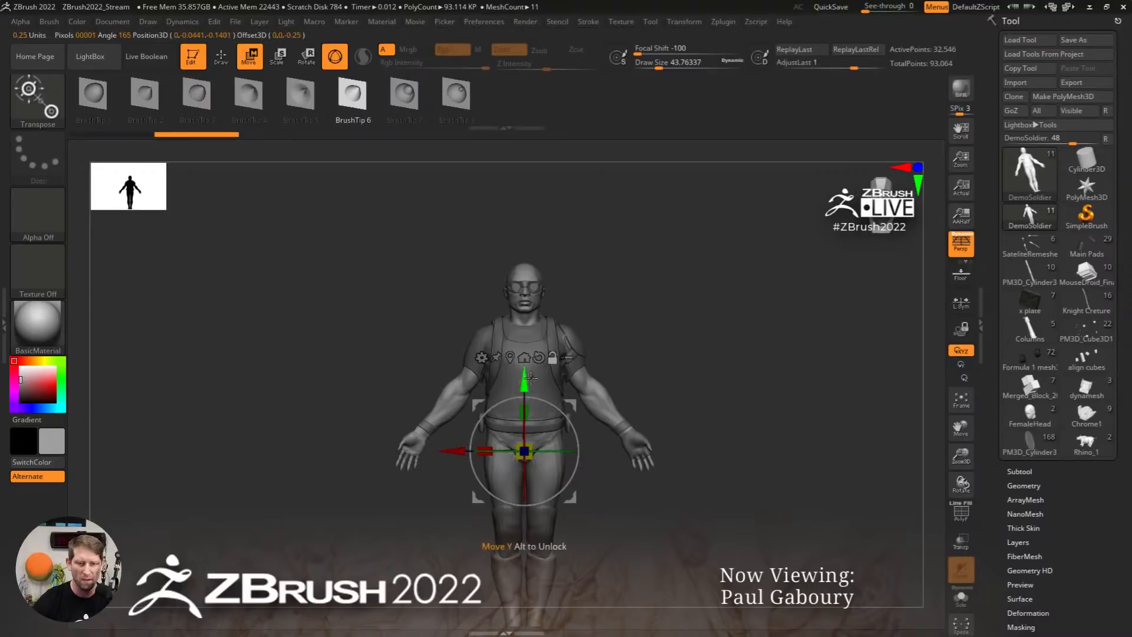
pyautogui.keyDown('alt'); pyautogui.moveTo(525, 379); pyautogui.dragTo(544, 219); pyautogui.keyUp('alt')
pyautogui.keyDown('ctrl'); pyautogui.moveTo(672, 230); pyautogui.dragTo(765, 347, button='right'); pyautogui.keyUp('ctrl')
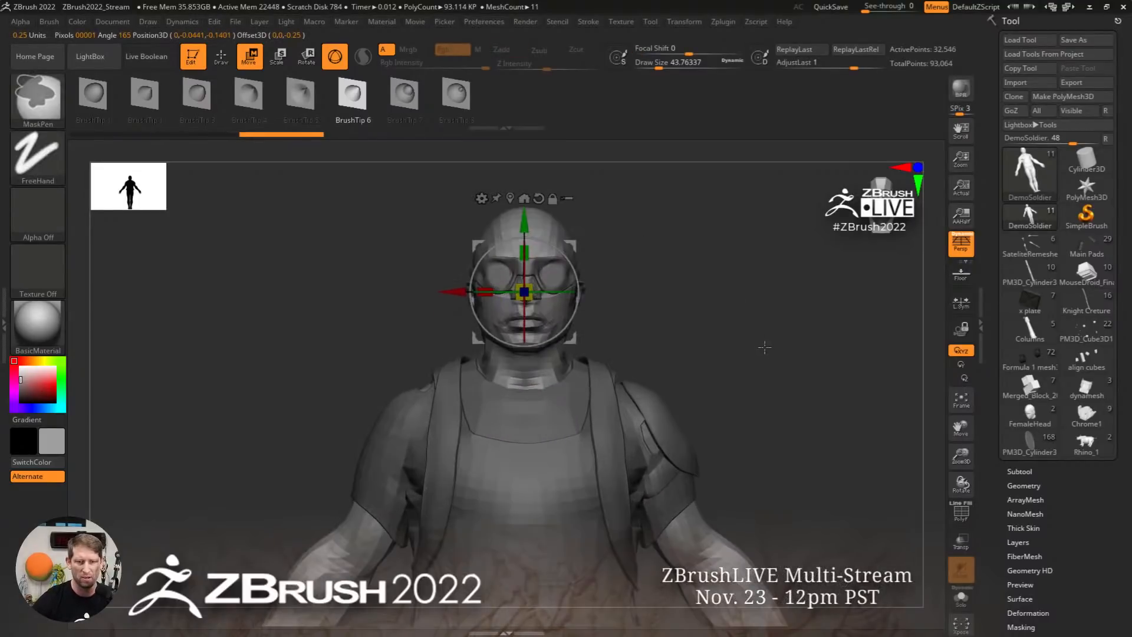
pyautogui.keyDown('ctrl'); pyautogui.moveTo(690, 316); pyautogui.dragTo(710, 308, button='right'); pyautogui.keyUp('ctrl')
pyautogui.moveTo(678, 358)
pyautogui.keyDown('alt'); pyautogui.mouseDown(button='right')
pyautogui.moveTo(669, 268)
pyautogui.moveTo(643, 257)
pyautogui.mouseUp(button='right'); pyautogui.keyUp('alt')
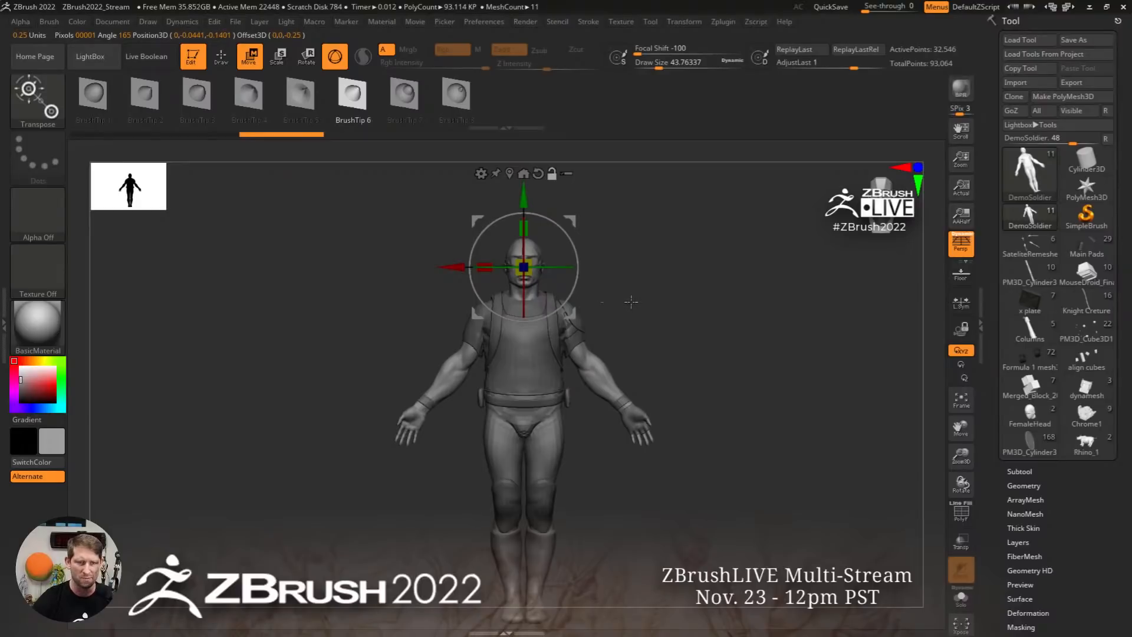
# Try scaling and rotating the soldier's body around the head-centred Gizmo, undoing each transformation
pyautogui.moveTo(525, 268); pyautogui.dragTo(611, 298)
pyautogui.hotkey('ctrl', 'z')
pyautogui.moveTo(555, 268)
pyautogui.mouseDown()
pyautogui.moveTo(647, 269)
pyautogui.moveTo(607, 270)
pyautogui.mouseUp()
pyautogui.hotkey('ctrl', 'z')
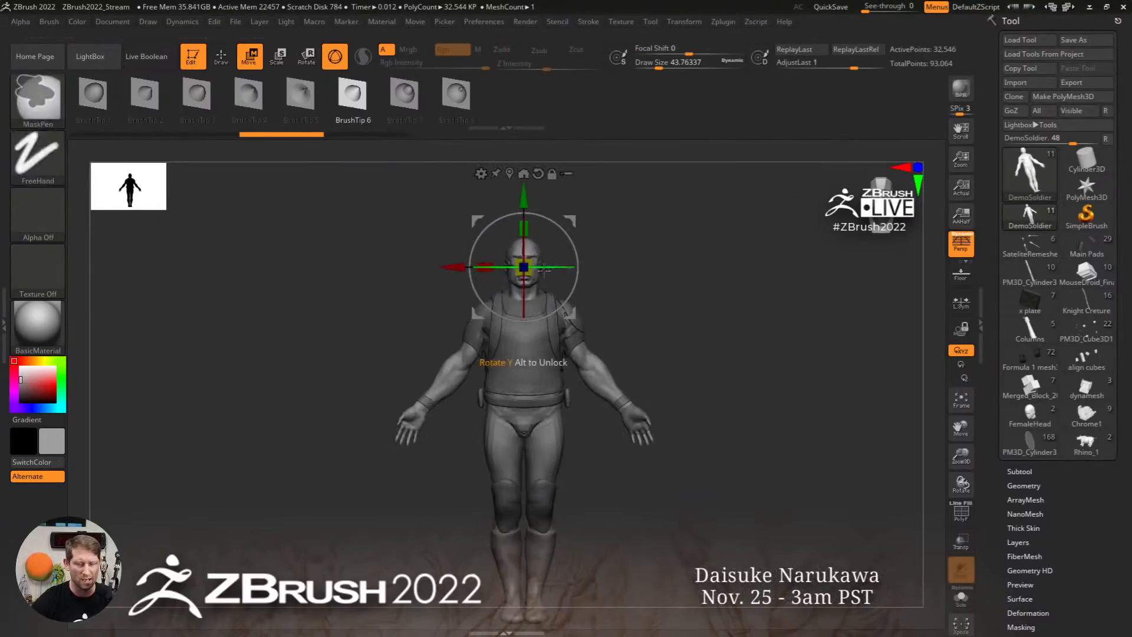
pyautogui.moveTo(533, 274); pyautogui.dragTo(545, 300)
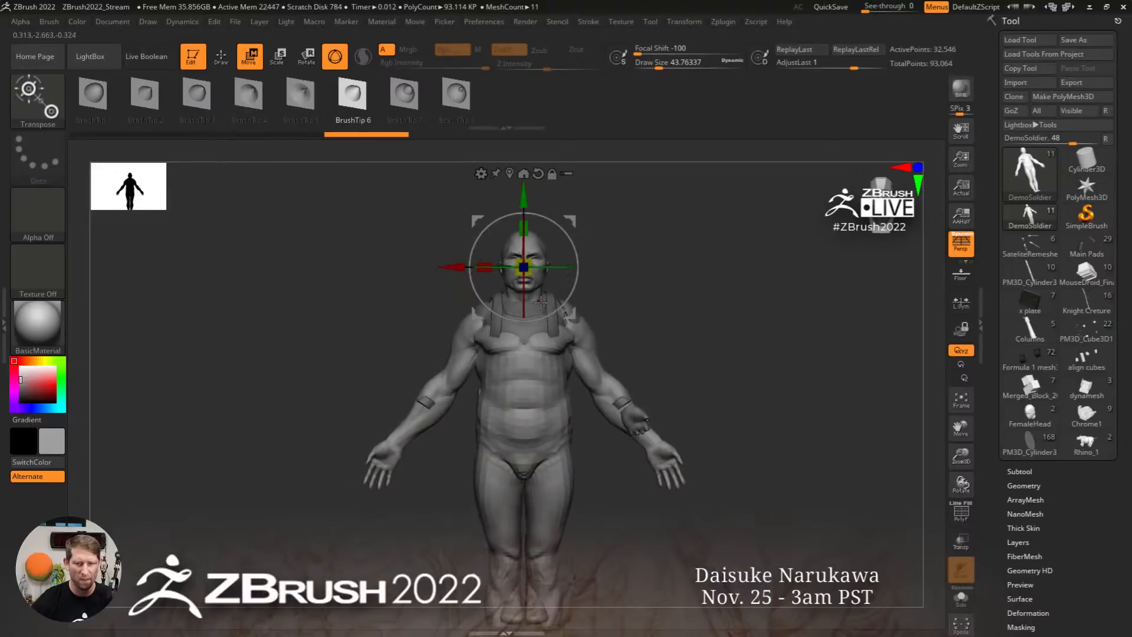
pyautogui.hotkey('ctrl', 'z')
pyautogui.hotkey('ctrl', 'z')
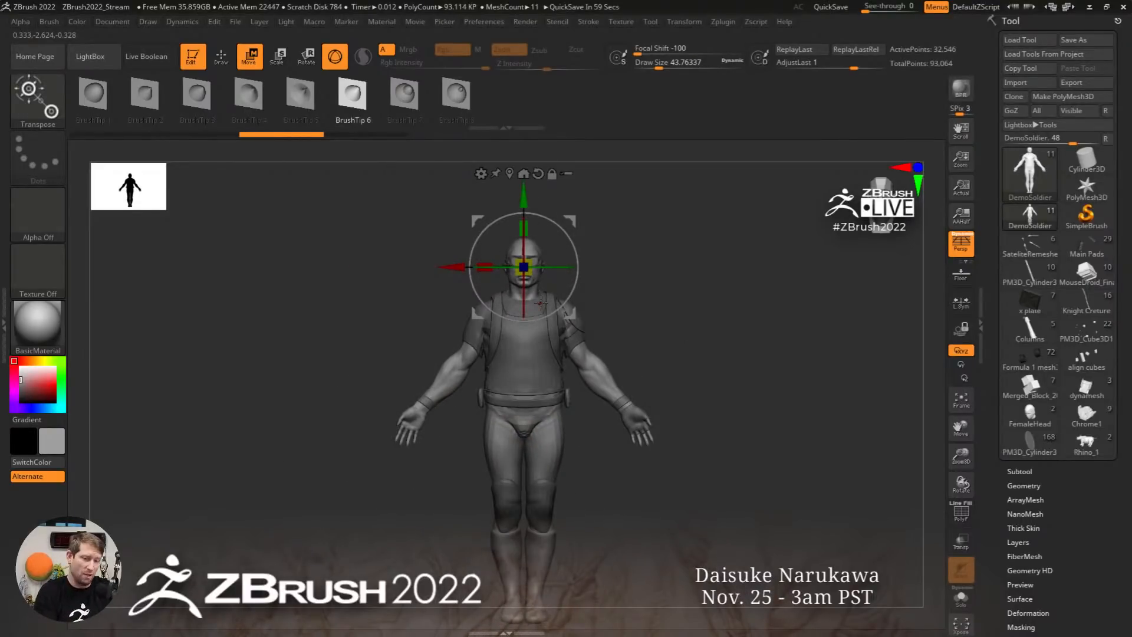
# Set Focal Shift to 68 and enlarge the body mesh from the Gizmo on the head
pyautogui.click(644, 49)
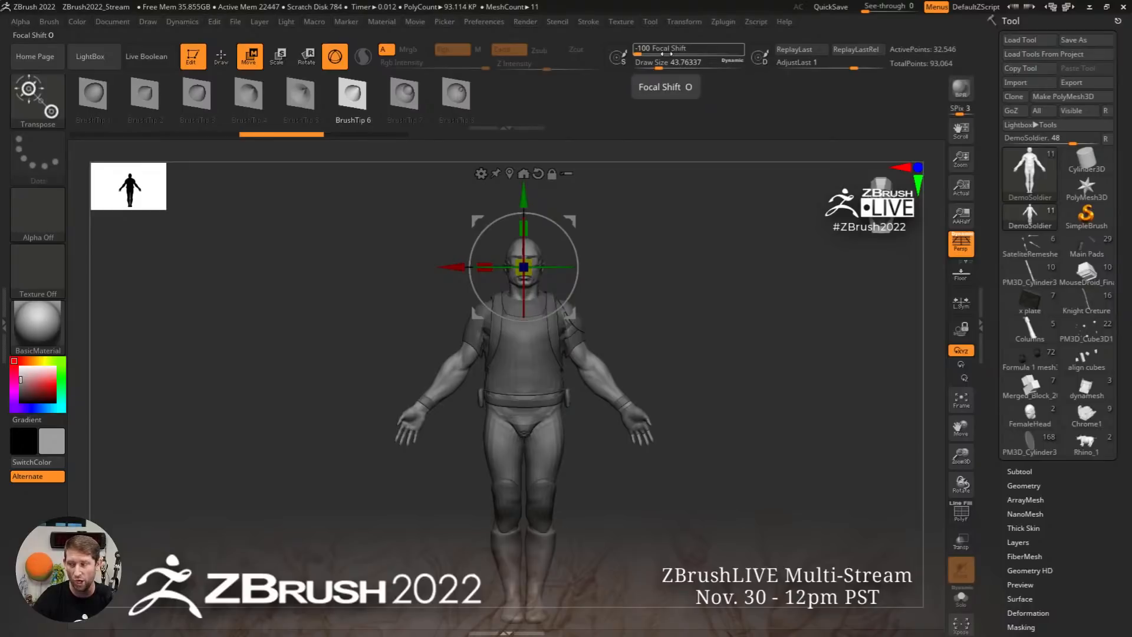
pyautogui.moveTo(666, 53)
pyautogui.mouseDown()
pyautogui.moveTo(723, 51)
pyautogui.moveTo(657, 52)
pyautogui.mouseUp()
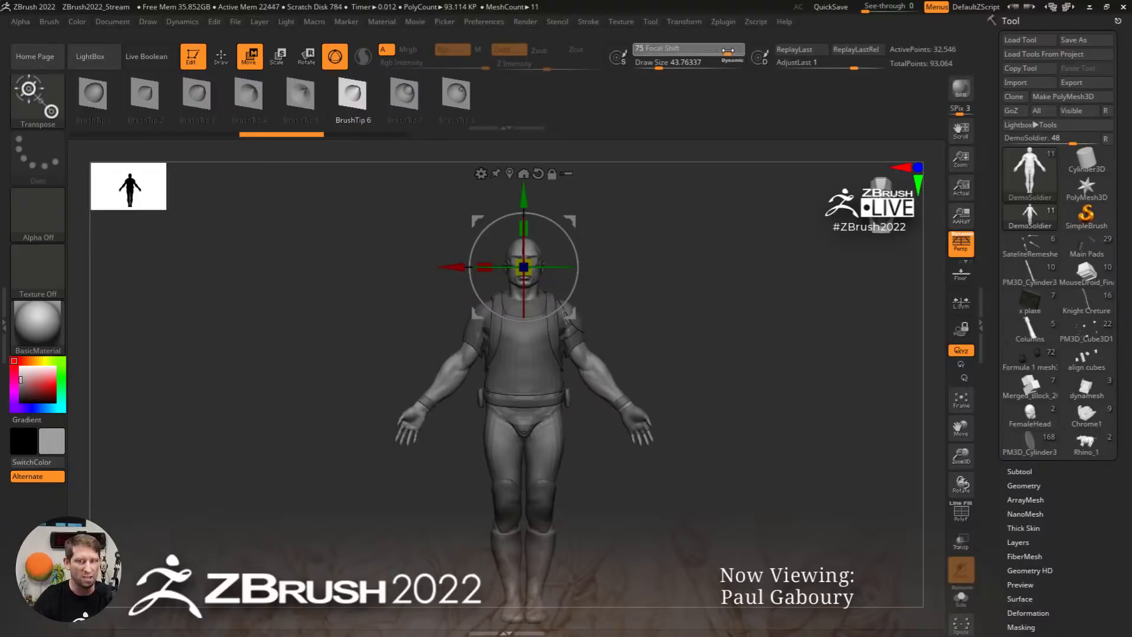
pyautogui.moveTo(728, 51); pyautogui.dragTo(731, 49)
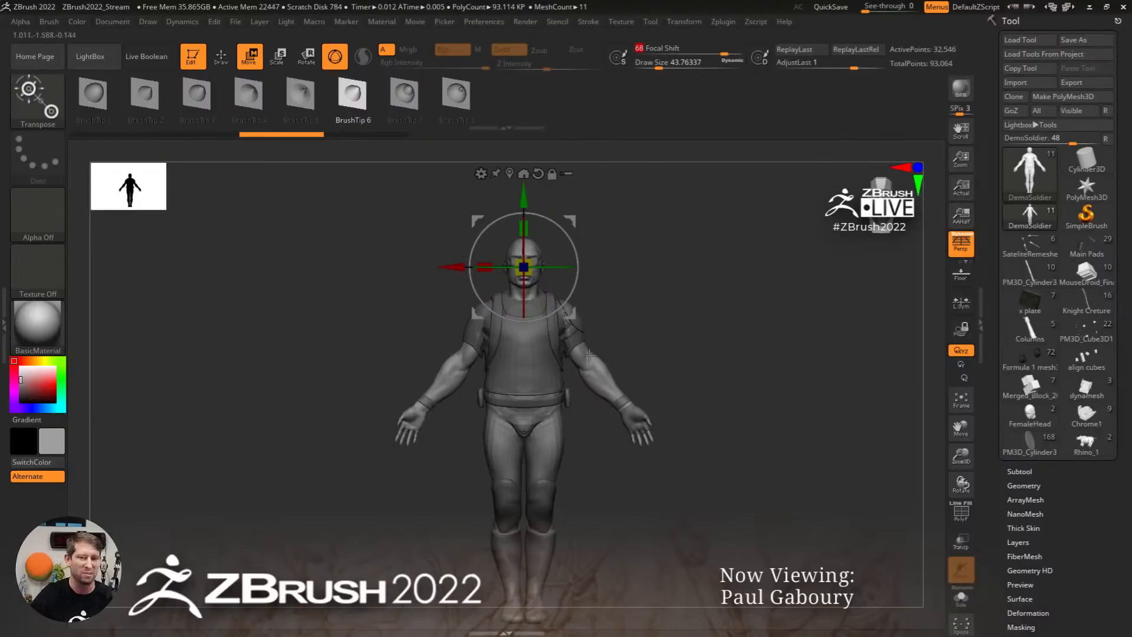
pyautogui.keyDown('ctrl'); pyautogui.moveTo(686, 317); pyautogui.dragTo(697, 333, button='right'); pyautogui.keyUp('ctrl')
pyautogui.moveTo(524, 268); pyautogui.dragTo(737, 328)
pyautogui.keyDown('alt'); pyautogui.moveTo(751, 466); pyautogui.dragTo(761, 351); pyautogui.keyUp('alt')
pyautogui.keyDown('alt'); pyautogui.moveTo(605, 405); pyautogui.dragTo(530, 390); pyautogui.keyUp('alt')
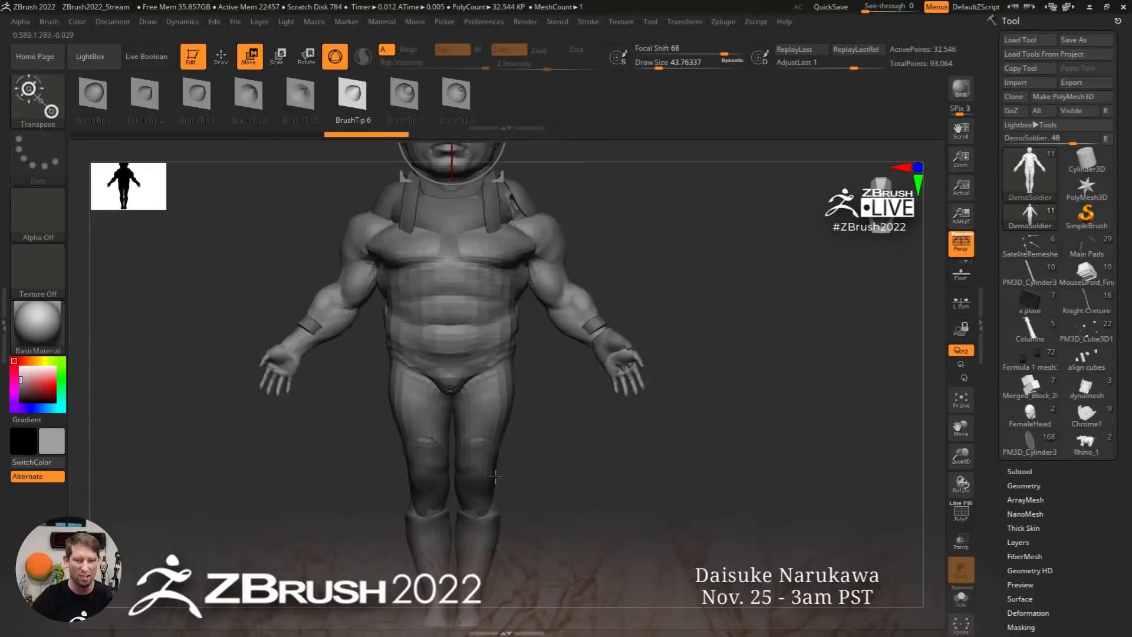
# Isolate the body in Solo mode, examine the enlarged head and undo the scaling
pyautogui.click(961, 597)
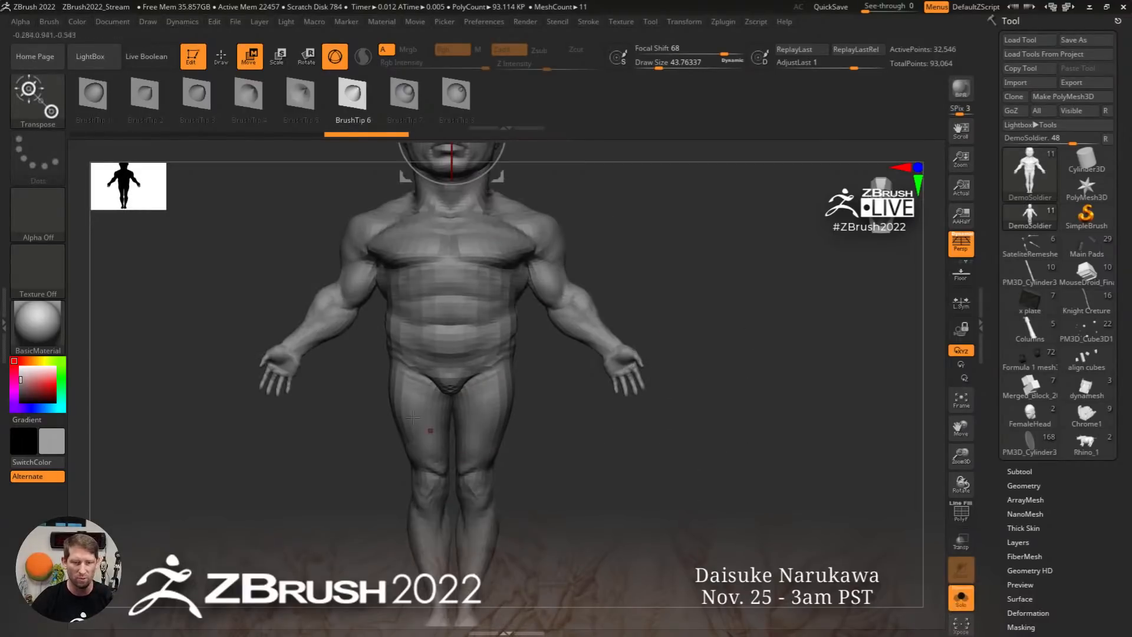
pyautogui.keyDown('alt'); pyautogui.moveTo(756, 329); pyautogui.dragTo(789, 430); pyautogui.keyUp('alt')
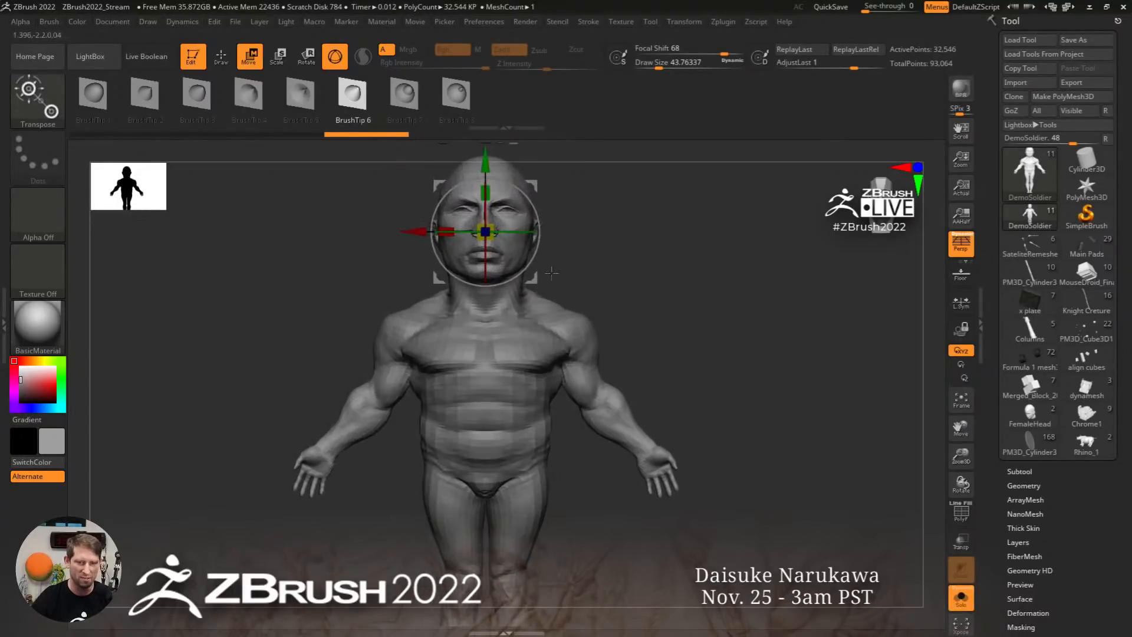
pyautogui.keyDown('alt'); pyautogui.moveTo(632, 303); pyautogui.dragTo(634, 341); pyautogui.keyUp('alt')
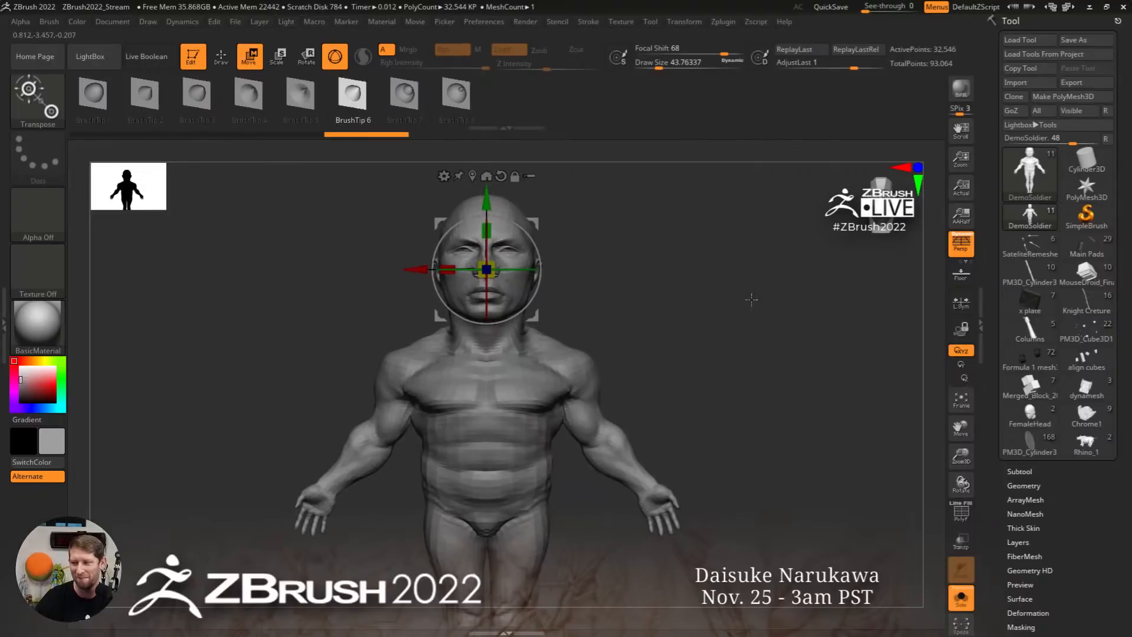
pyautogui.hotkey('ctrl', 'z')
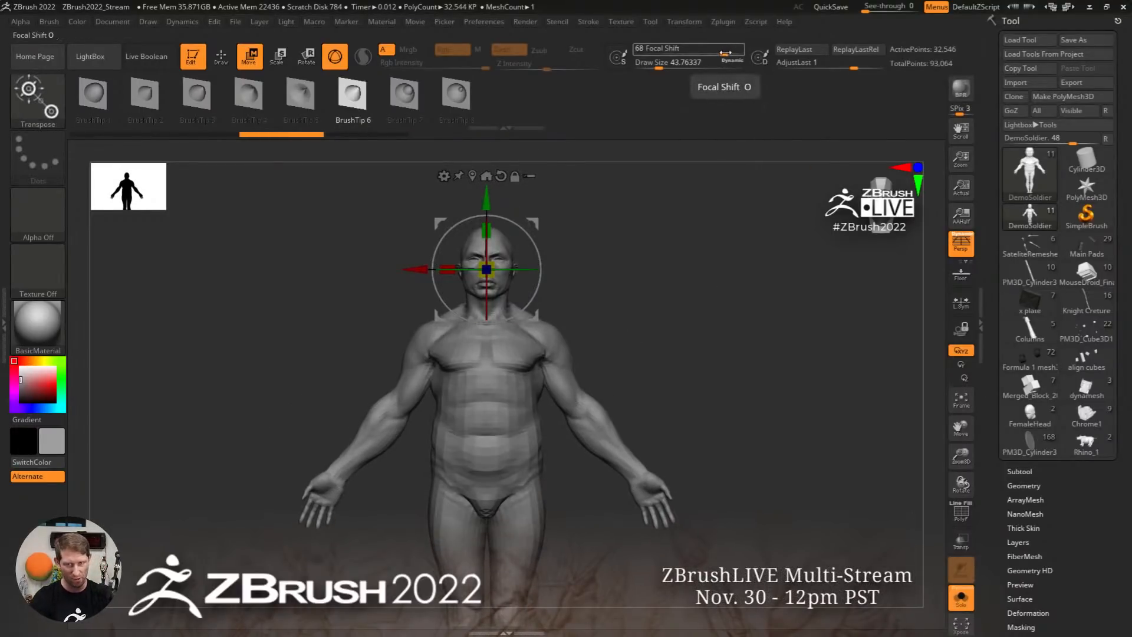
# Set Focal Shift to 88 and try scaling from the head Gizmo twice, undoing each attempt
pyautogui.moveTo(727, 52); pyautogui.dragTo(678, 54)
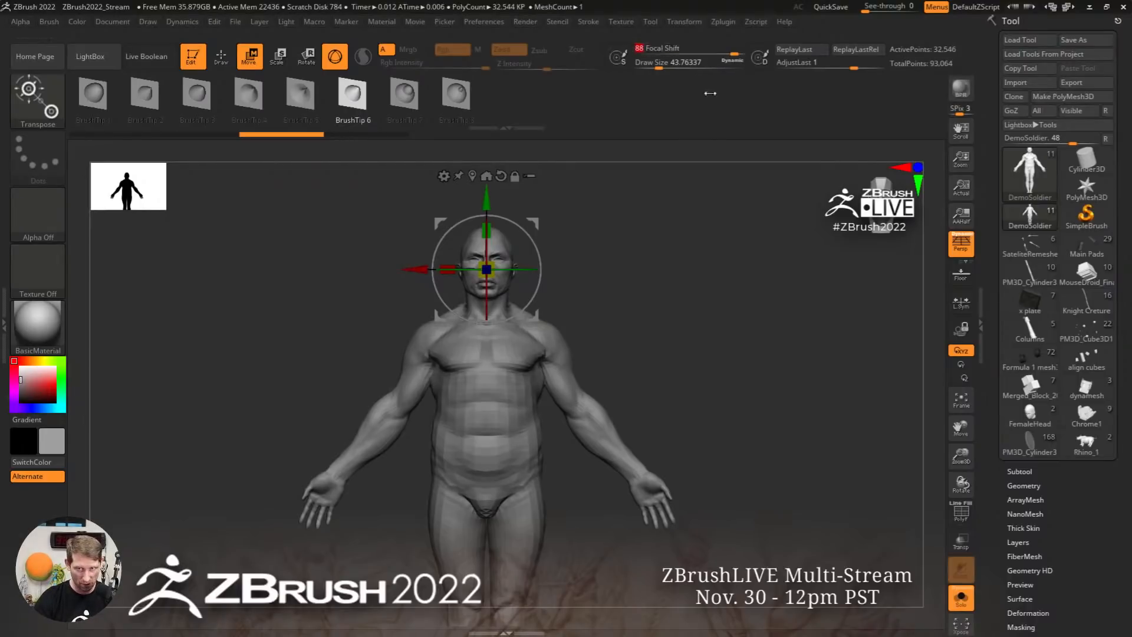
pyautogui.moveTo(491, 275)
pyautogui.mouseDown()
pyautogui.moveTo(789, 352)
pyautogui.moveTo(578, 313)
pyautogui.moveTo(778, 362)
pyautogui.moveTo(678, 330)
pyautogui.mouseUp()
pyautogui.hotkey('ctrl', 'z')
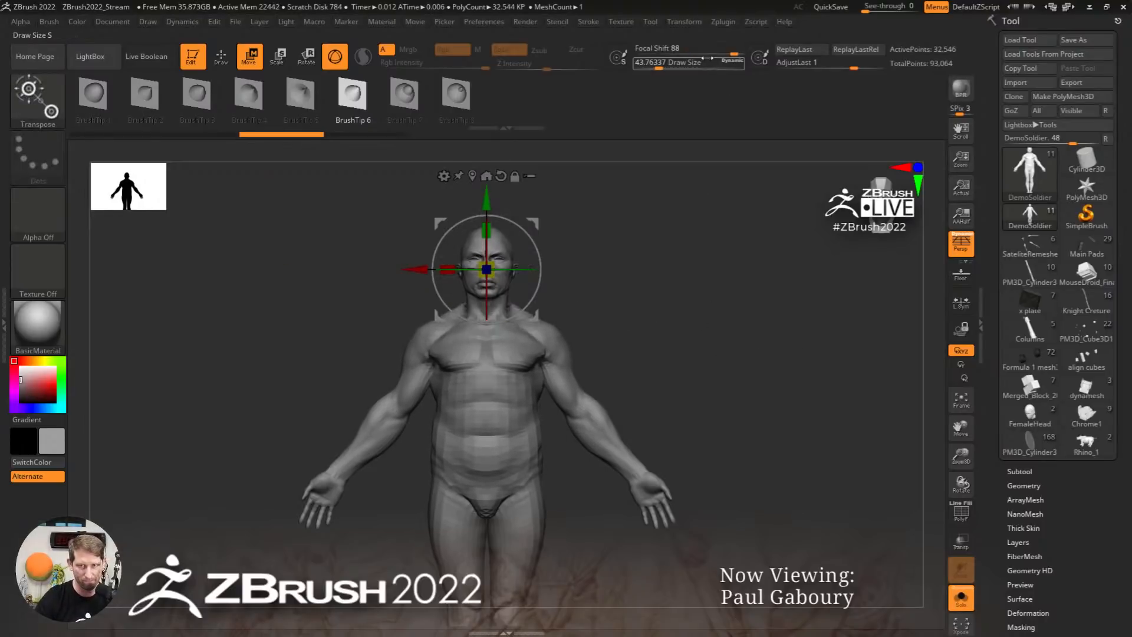
pyautogui.moveTo(487, 270); pyautogui.dragTo(522, 287)
pyautogui.hotkey('ctrl', 'z')
# Return Focal Shift to -100, try scaling the body from the head Gizmo and undo it
pyautogui.moveTo(659, 52); pyautogui.dragTo(636, 51)
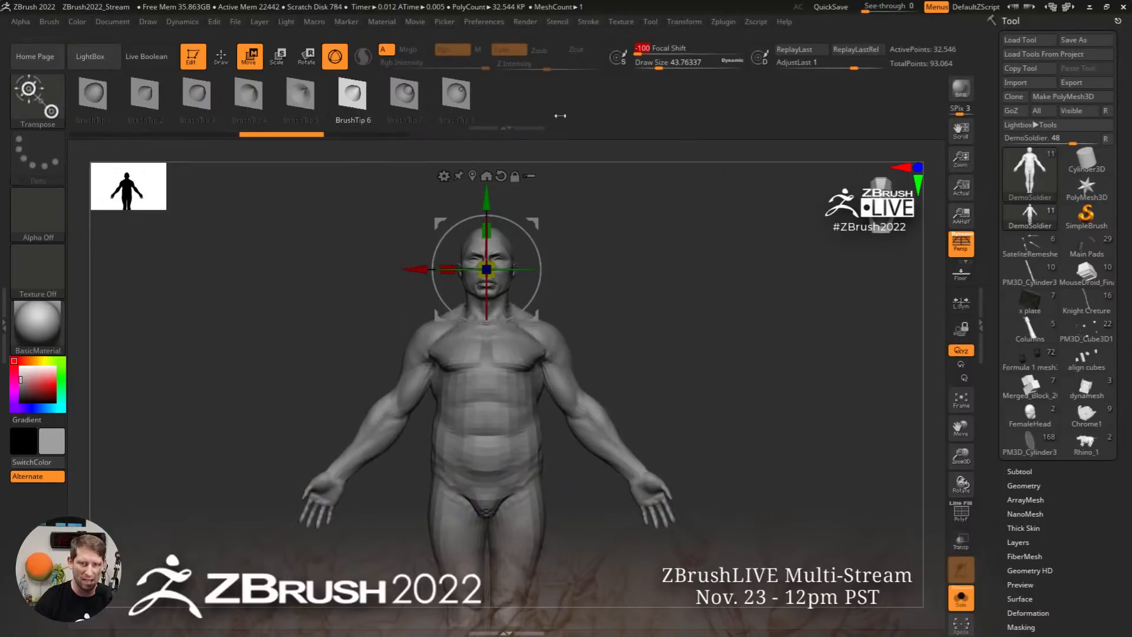
pyautogui.moveTo(487, 270); pyautogui.dragTo(614, 263)
pyautogui.hotkey('ctrl', 'z')
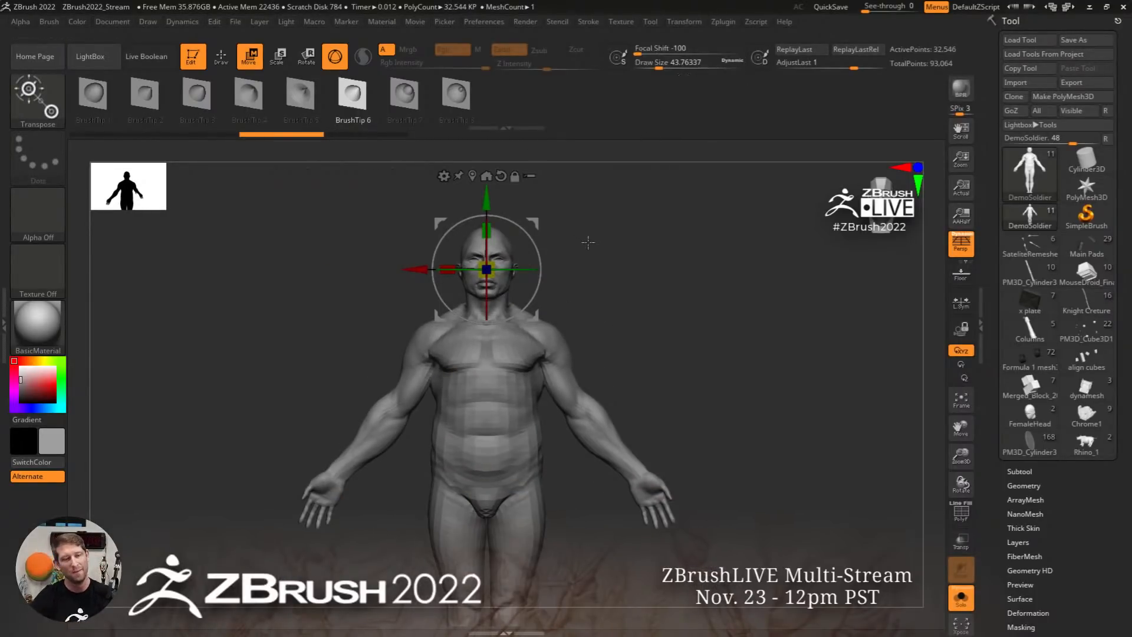
# Show all subtools again and set Focal Shift to 67, testing a scale from the head and undoing it
pyautogui.click(961, 598)
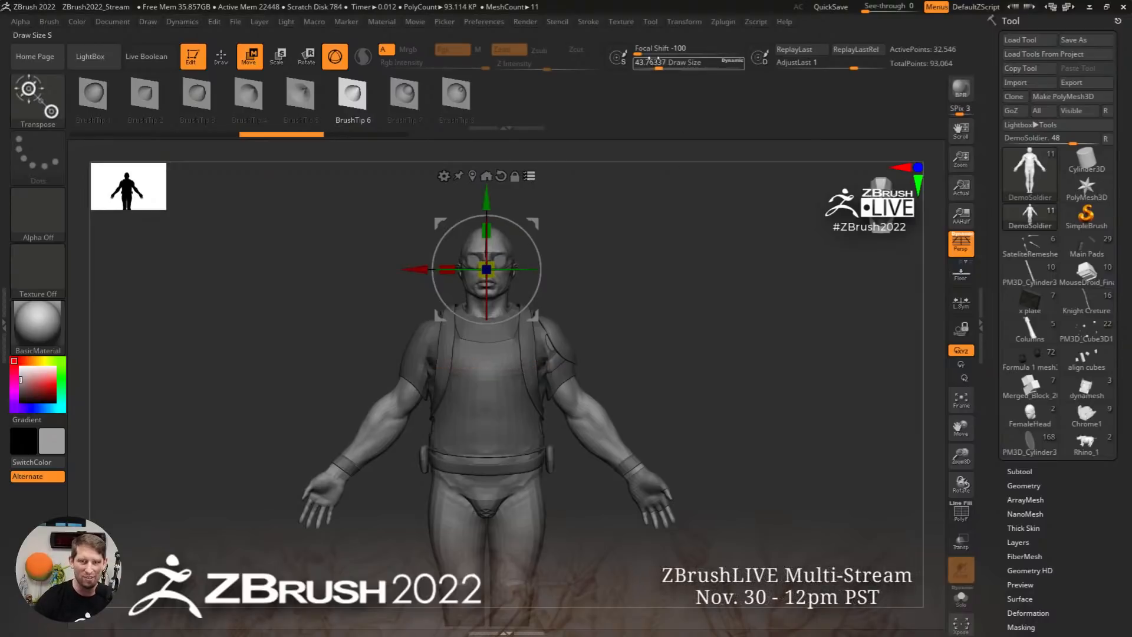
pyautogui.moveTo(696, 50); pyautogui.dragTo(725, 49)
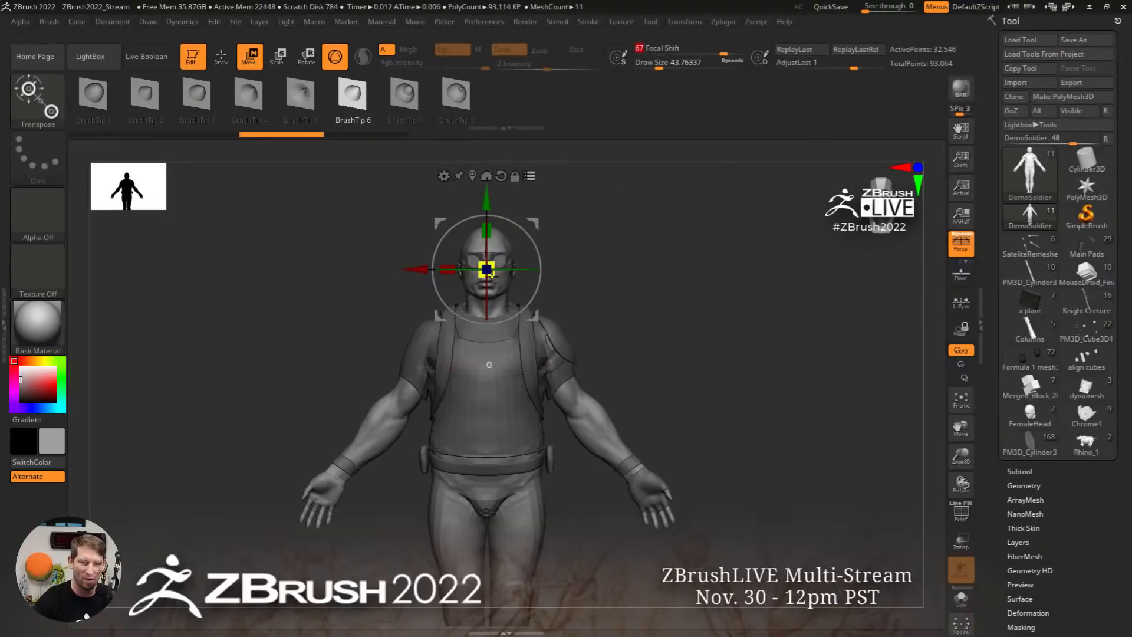
pyautogui.moveTo(487, 270); pyautogui.dragTo(671, 265)
pyautogui.hotkey('ctrl', 'z')
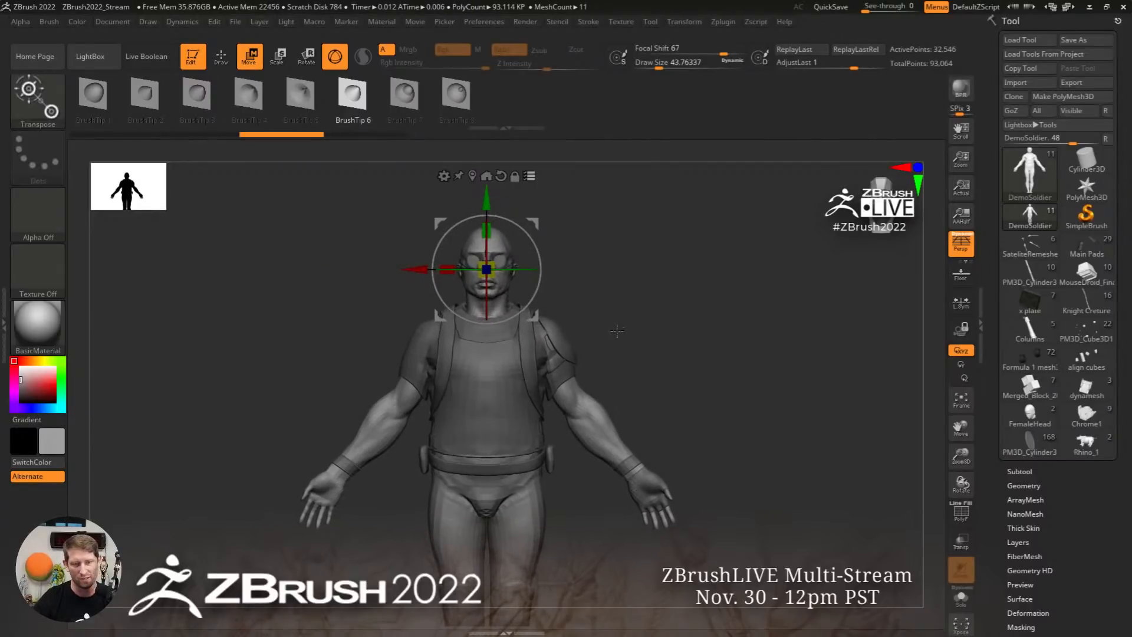
# Place the Gizmo on the soldier's right hand, undo a trial transformation there and enable Local Symmetry
pyautogui.click(326, 496)
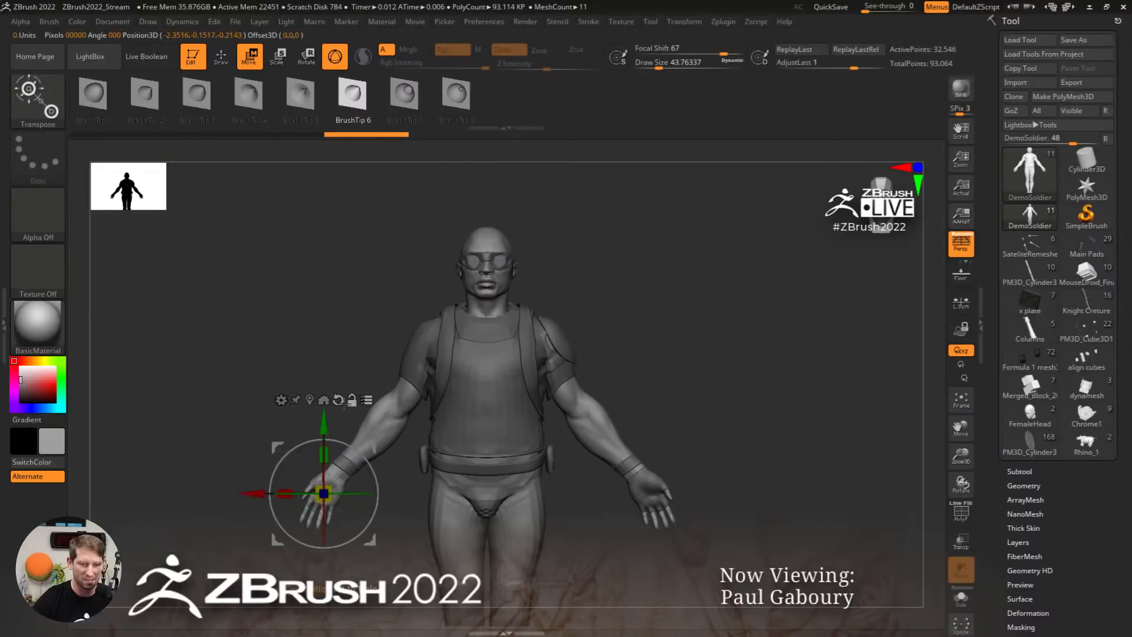
pyautogui.moveTo(333, 501)
pyautogui.mouseDown()
pyautogui.moveTo(413, 494)
pyautogui.moveTo(391, 494)
pyautogui.mouseUp()
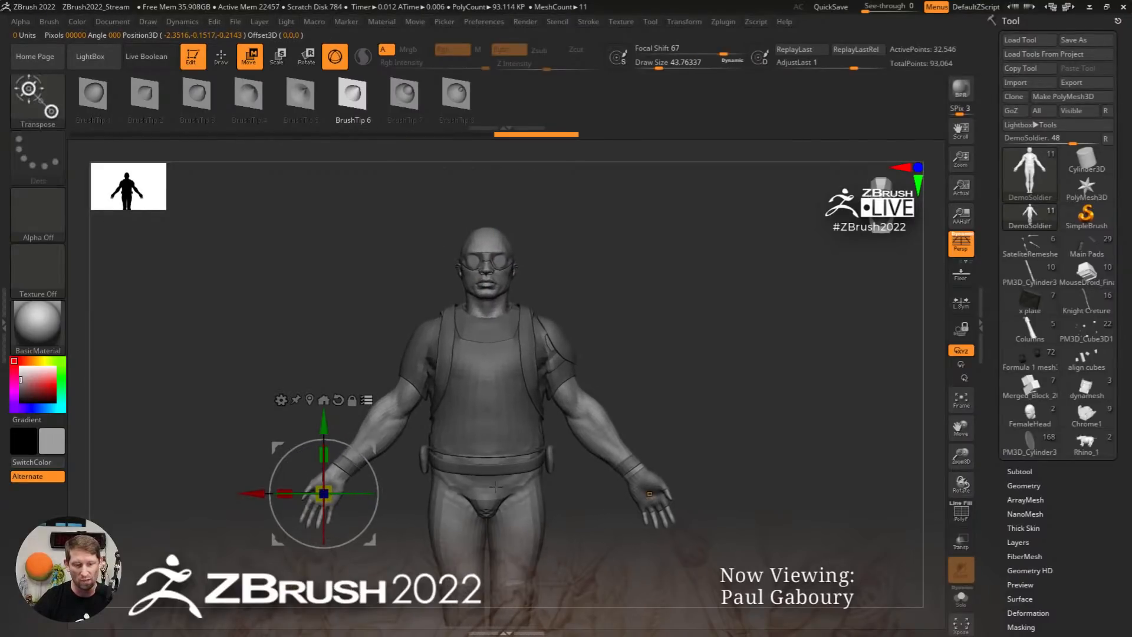
pyautogui.hotkey('ctrl', 'z')
pyautogui.click(960, 302)
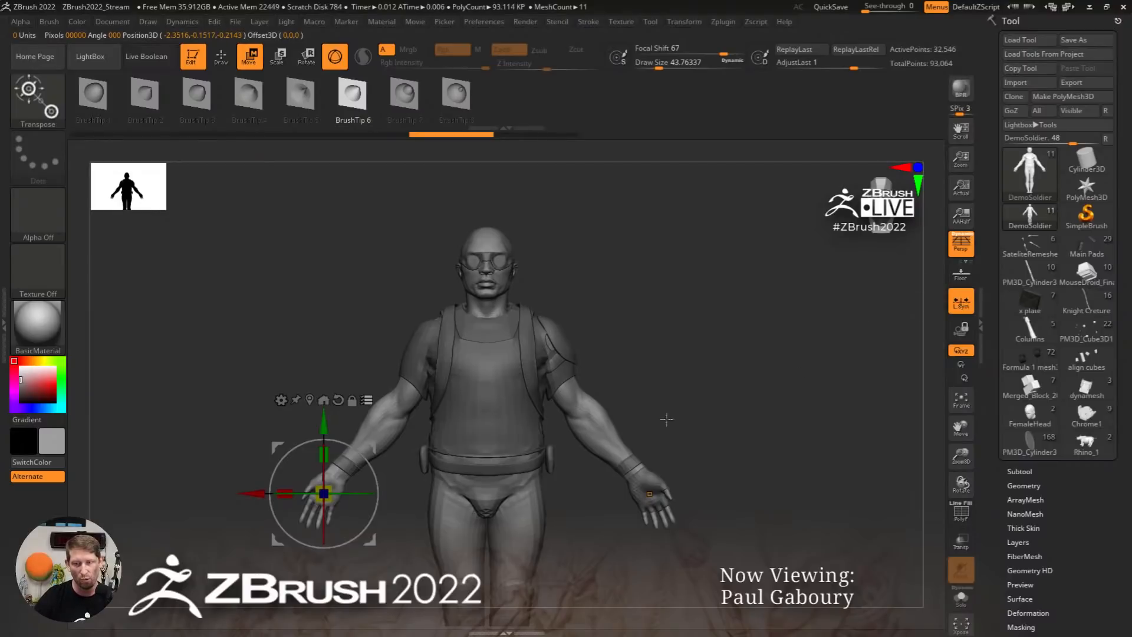
# Try a symmetrical Gizmo transformation of both hands with Local Symmetry at Focal Shift 67 and undo it
pyautogui.keyDown('alt'); pyautogui.moveTo(410, 564); pyautogui.dragTo(429, 501); pyautogui.keyUp('alt')
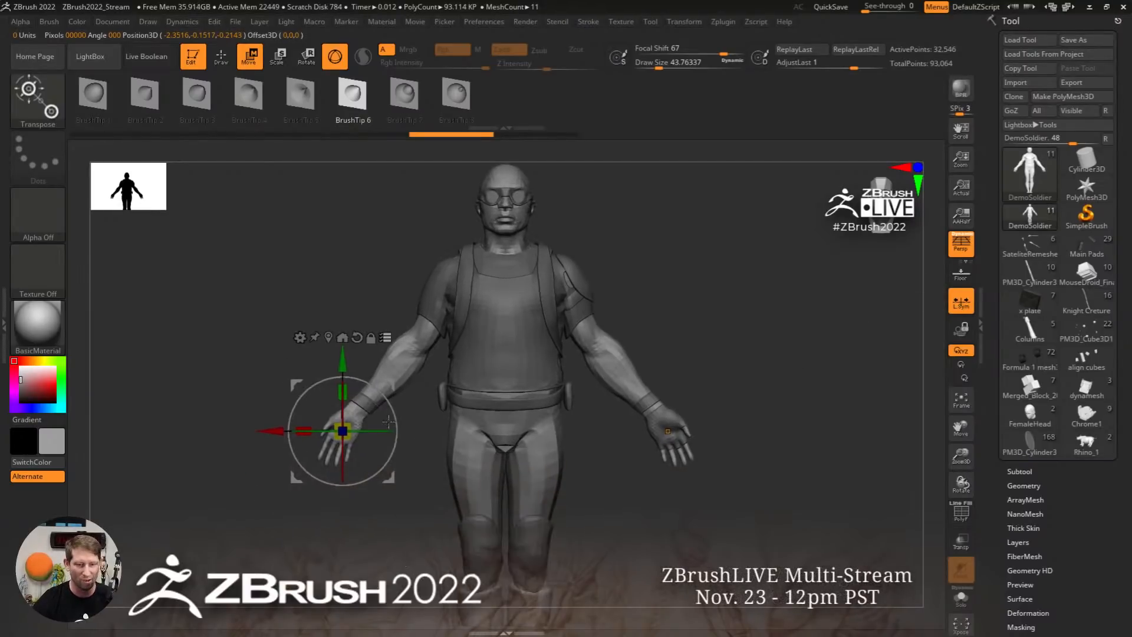
pyautogui.keyDown('ctrl'); pyautogui.moveTo(362, 436); pyautogui.dragTo(455, 326, button='right'); pyautogui.keyUp('ctrl')
pyautogui.moveTo(376, 374)
pyautogui.mouseDown()
pyautogui.moveTo(435, 390)
pyautogui.moveTo(421, 365)
pyautogui.mouseUp()
pyautogui.hotkey('ctrl', 'z')
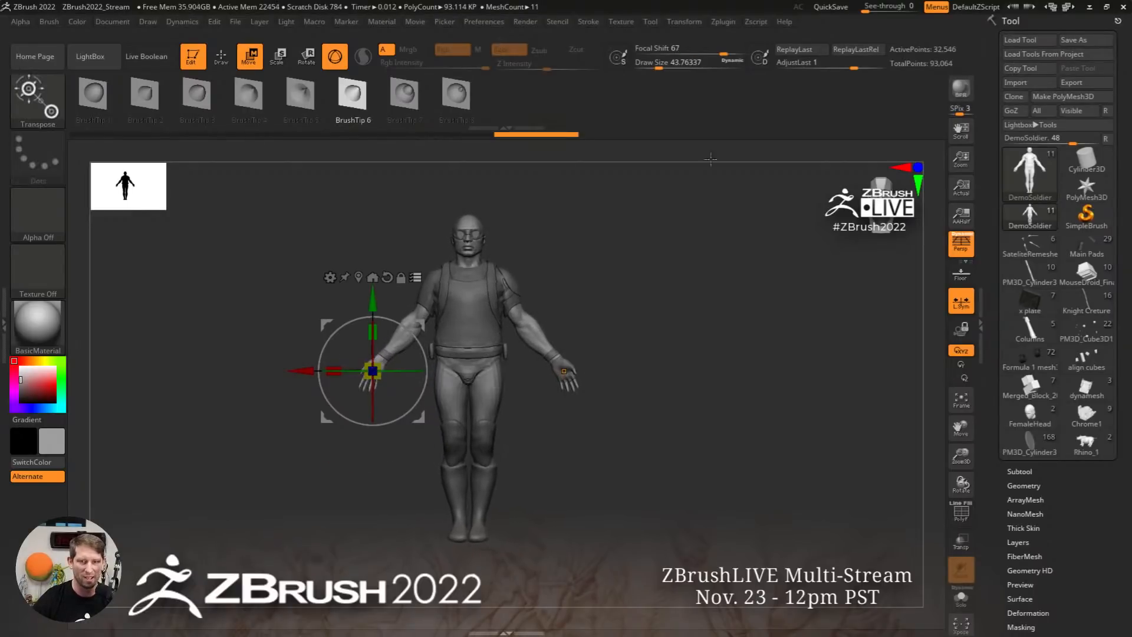
# Mask everything except one finger of the soldier's right hand and align the Gizmo along that finger
pyautogui.keyDown('alt'); pyautogui.moveTo(630, 330); pyautogui.dragTo(671, 332, button='right'); pyautogui.keyUp('alt')
pyautogui.moveTo(379, 431)
pyautogui.keyDown('ctrl'); pyautogui.mouseDown(button='right')
pyautogui.moveTo(498, 477)
pyautogui.moveTo(476, 493)
pyautogui.moveTo(298, 475)
pyautogui.mouseUp(button='right'); pyautogui.keyUp('ctrl')
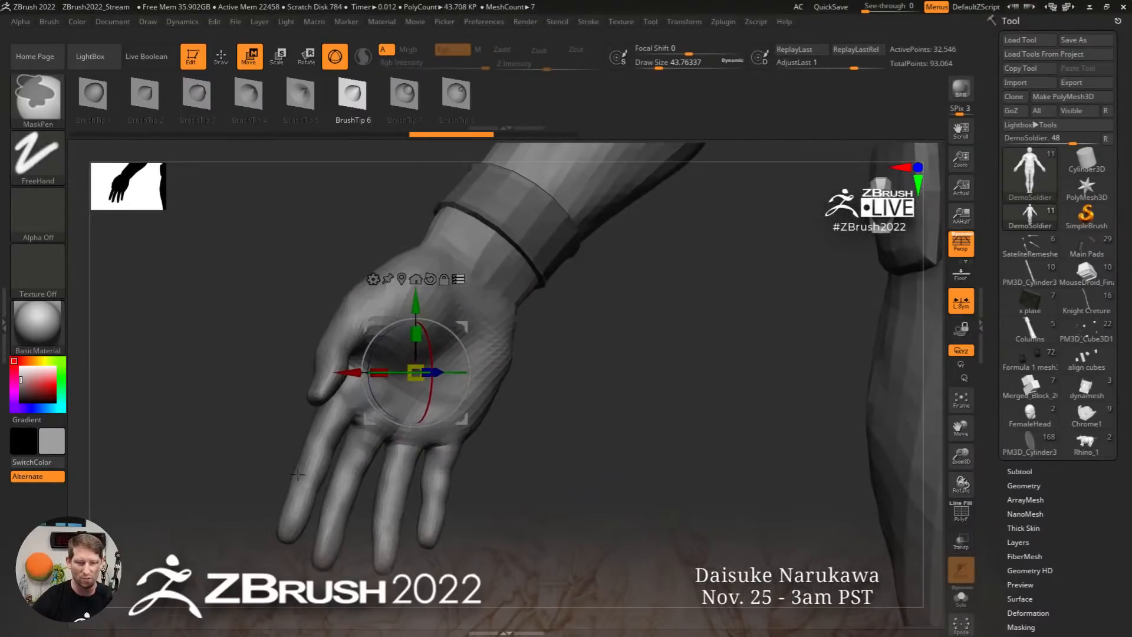
pyautogui.keyDown('ctrl'); pyautogui.moveTo(372, 445); pyautogui.dragTo(353, 488); pyautogui.keyUp('ctrl')
pyautogui.keyDown('alt'); pyautogui.moveTo(421, 526); pyautogui.dragTo(554, 530, button='right'); pyautogui.keyUp('alt')
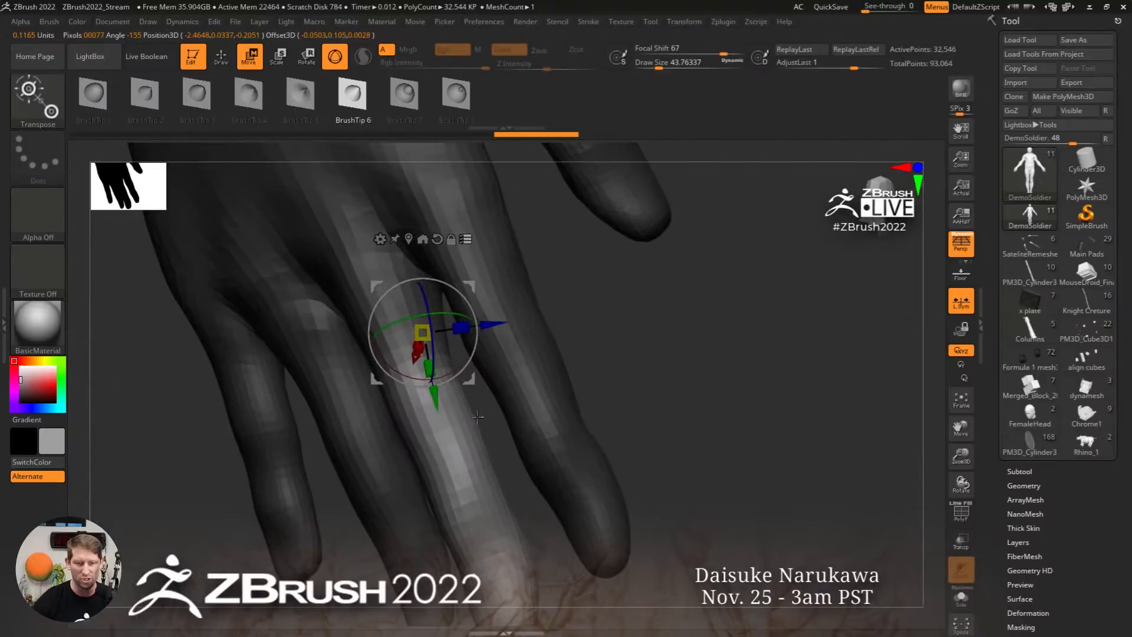
pyautogui.keyDown('ctrl'); pyautogui.moveTo(414, 394); pyautogui.dragTo(494, 554); pyautogui.keyUp('ctrl')
# Try transforming the unmasked finger from its Gizmo several times, undoing the trials
pyautogui.moveTo(473, 538); pyautogui.dragTo(414, 532, button='right')
pyautogui.moveTo(491, 457); pyautogui.dragTo(386, 419)
pyautogui.hotkey('ctrl', 'z')
pyautogui.hotkey('ctrl', 'z')
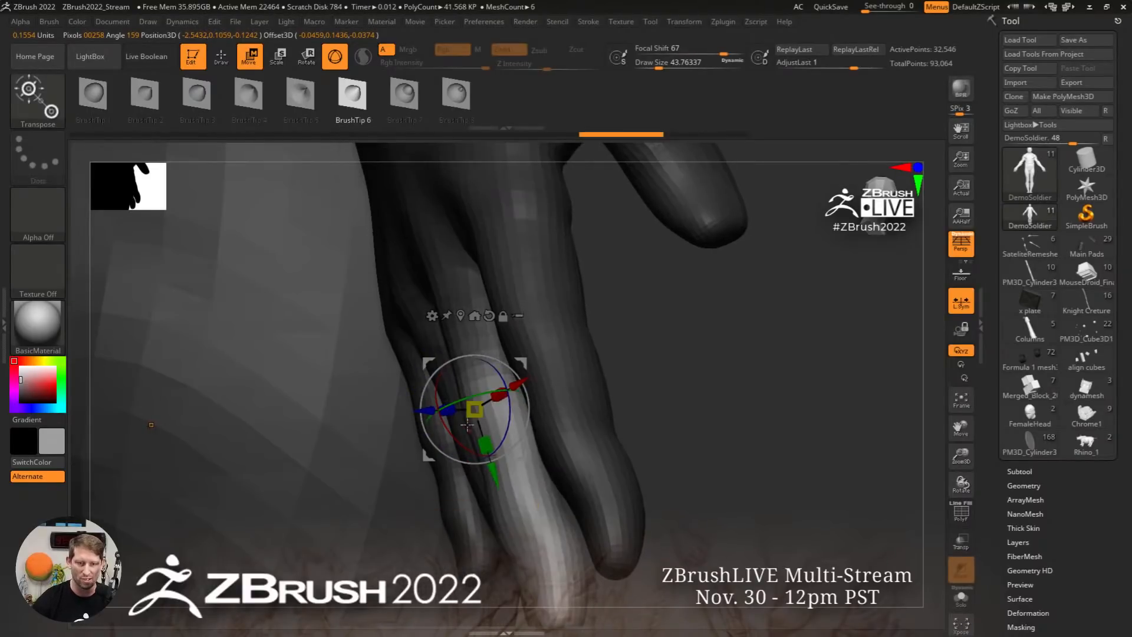
pyautogui.moveTo(451, 436); pyautogui.dragTo(535, 438)
pyautogui.moveTo(406, 440); pyautogui.dragTo(593, 410)
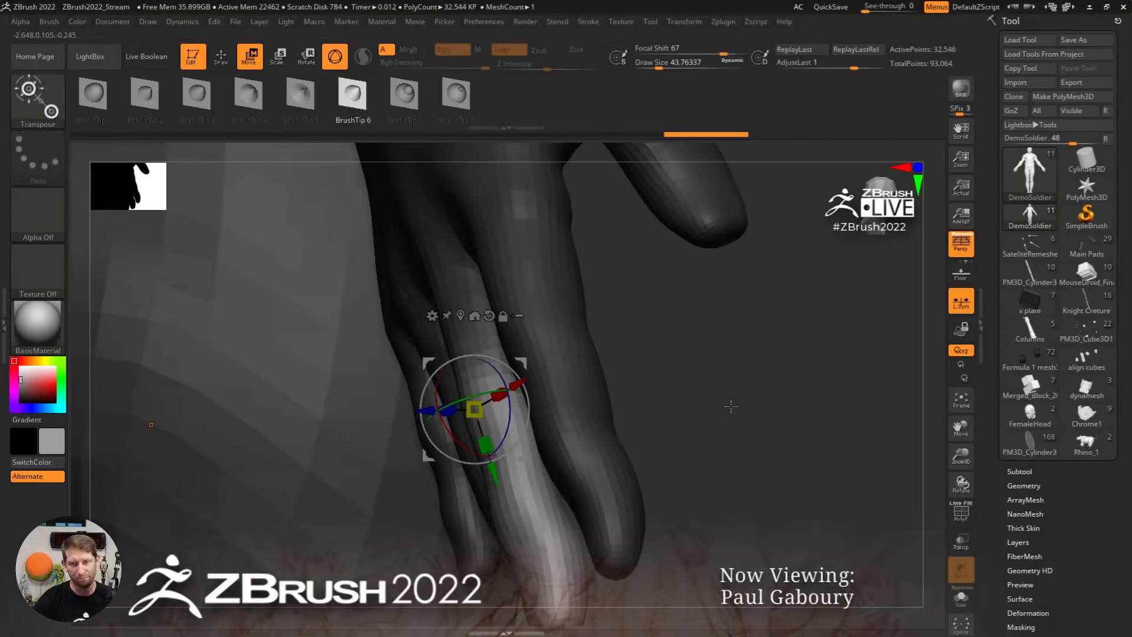
pyautogui.hotkey('ctrl', 'z')
pyautogui.moveTo(751, 404)
pyautogui.keyDown('ctrl'); pyautogui.mouseDown(button='right')
pyautogui.moveTo(567, 346)
pyautogui.moveTo(539, 368)
pyautogui.moveTo(401, 377)
pyautogui.moveTo(667, 412)
pyautogui.mouseUp(button='right'); pyautogui.keyUp('ctrl')
pyautogui.moveTo(563, 447); pyautogui.dragTo(625, 442, button='right')
pyautogui.moveTo(506, 432)
pyautogui.mouseDown()
pyautogui.moveTo(516, 449)
pyautogui.moveTo(537, 398)
pyautogui.moveTo(569, 387)
pyautogui.mouseUp()
pyautogui.hotkey('ctrl', 'z')
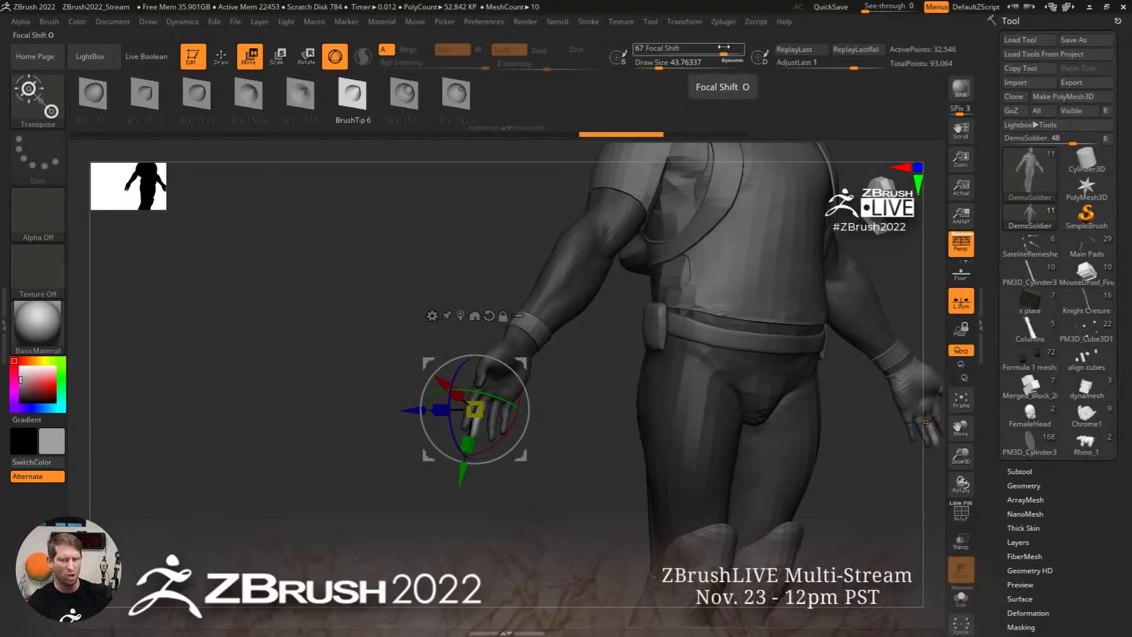
# Step through the undo history to return the soldier's body to an unmasked state
pyautogui.keyDown('ctrl'); pyautogui.moveTo(872, 436); pyautogui.dragTo(655, 402, button='right'); pyautogui.keyUp('ctrl')
pyautogui.moveTo(654, 402); pyautogui.dragTo(624, 403, button='right')
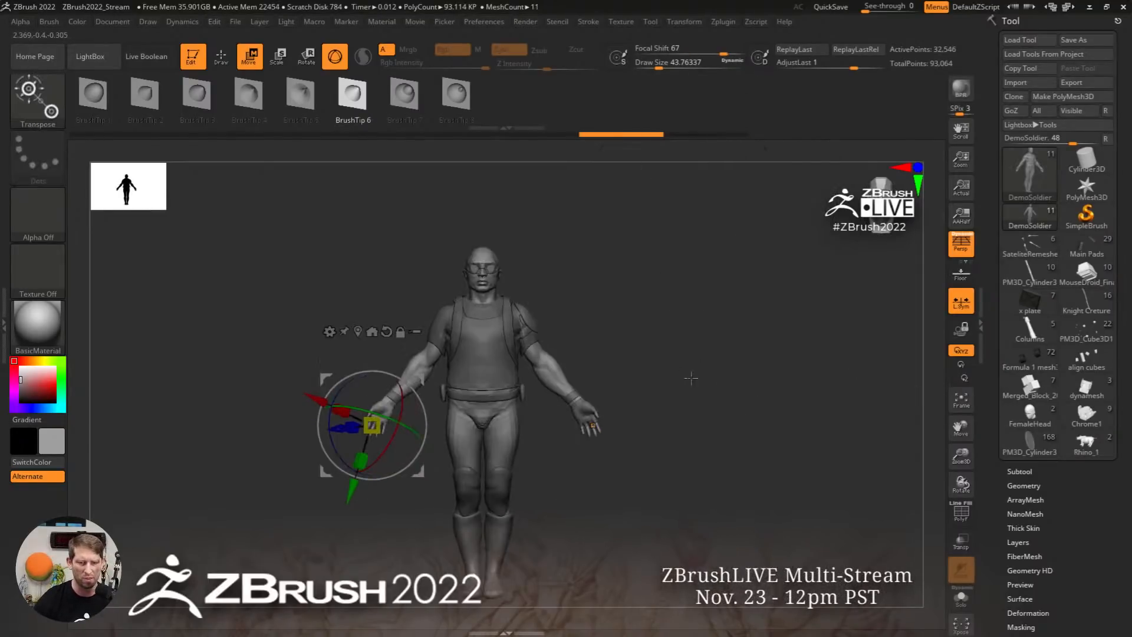
pyautogui.keyDown('ctrl'); pyautogui.moveTo(689, 380); pyautogui.dragTo(692, 460, button='right'); pyautogui.keyUp('ctrl')
pyautogui.click(695, 135)
pyautogui.hotkey('ctrl', 'z')
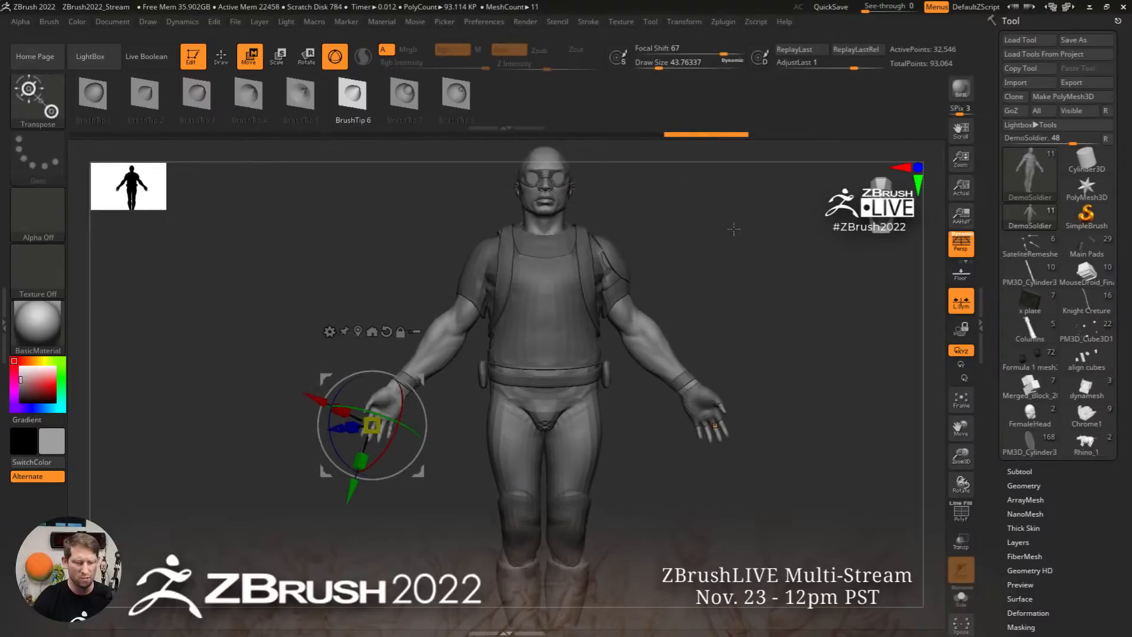
# Set the Gizmo's Focal Shift to -100 and return to Draw mode with the full soldier in view
pyautogui.press('q')
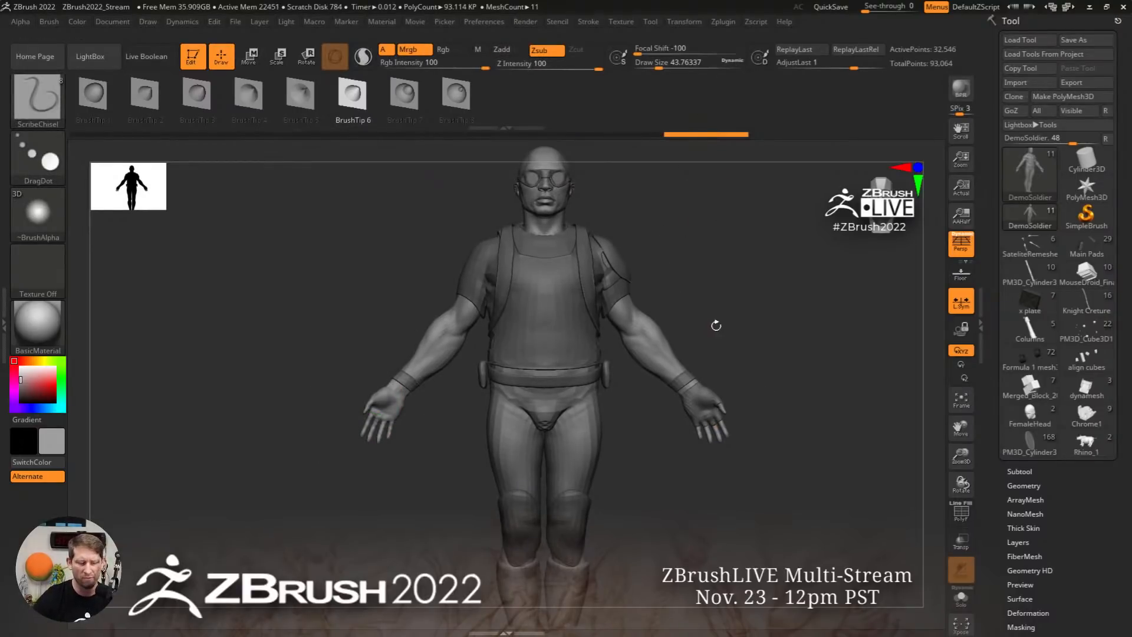
pyautogui.press('w')
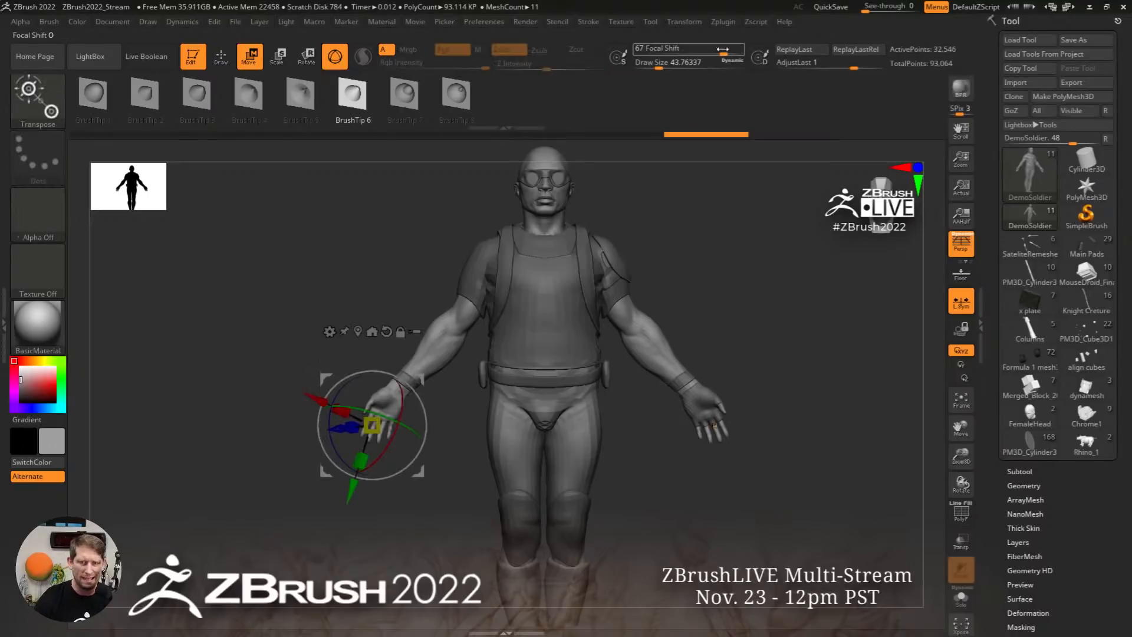
pyautogui.moveTo(723, 53); pyautogui.dragTo(627, 54)
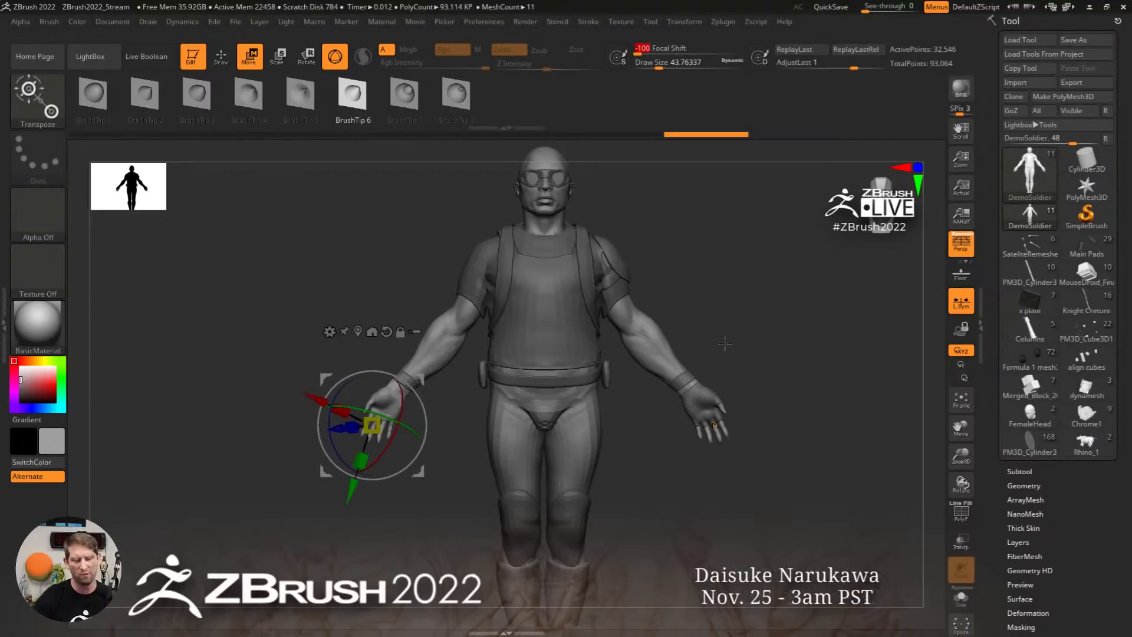
pyautogui.press('q')
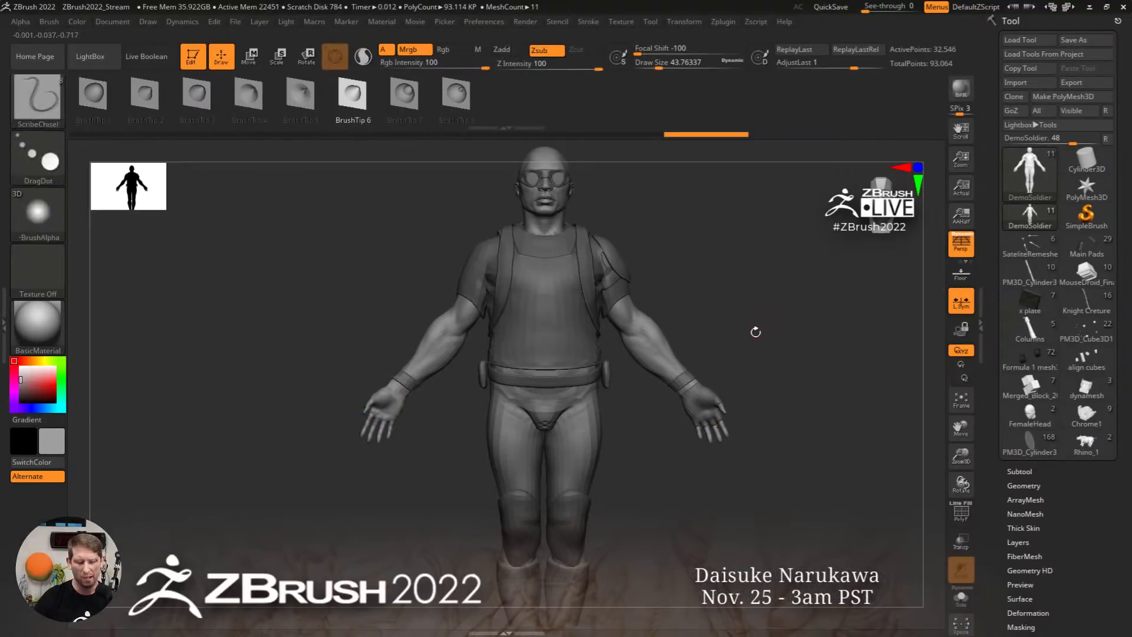
pyautogui.press('b')
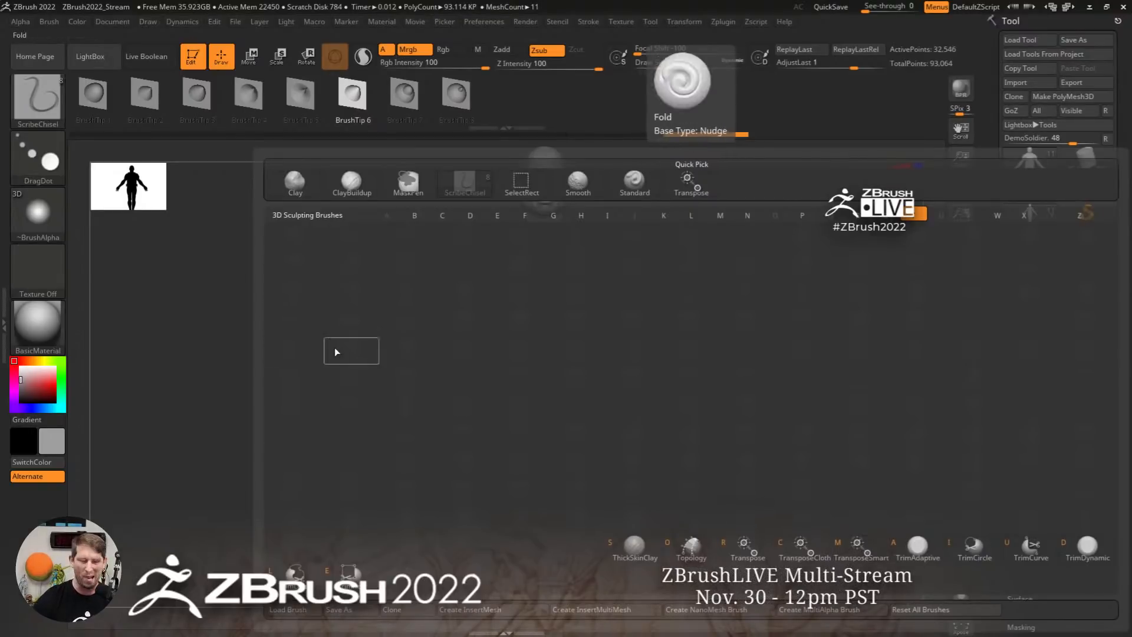
pyautogui.moveTo(627, 323)
pyautogui.keyDown('ctrl'); pyautogui.mouseDown(button='right')
pyautogui.moveTo(700, 303)
pyautogui.moveTo(675, 313)
pyautogui.moveTo(759, 317)
pyautogui.mouseUp(button='right'); pyautogui.keyUp('ctrl')
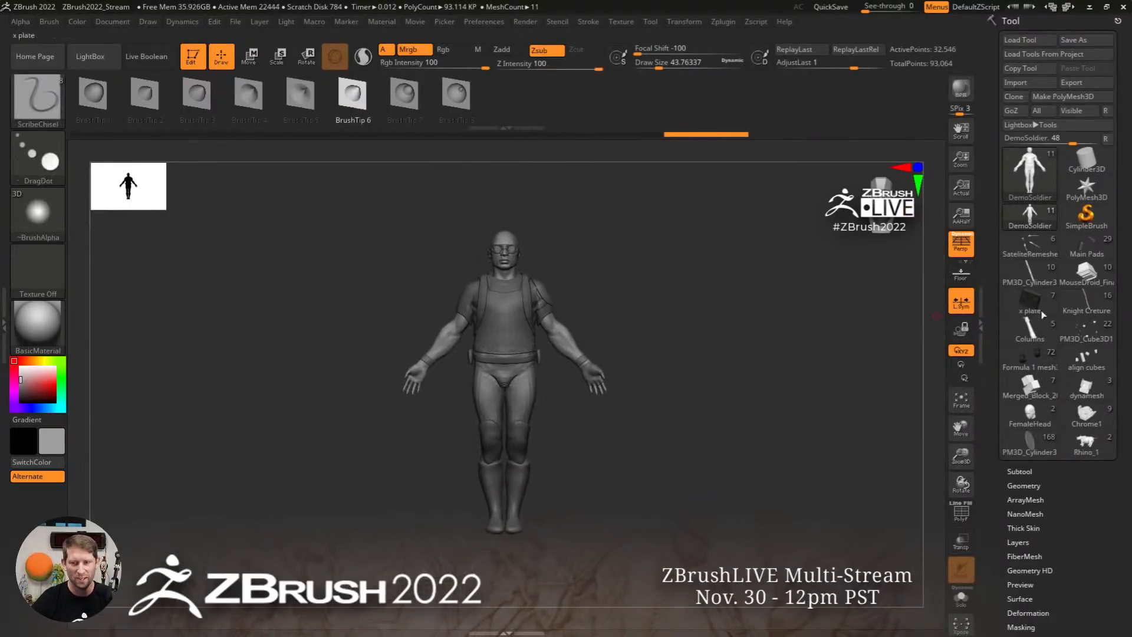
# Switch to the MouseDroid_Final tool and isolate its body shell with Solo
pyautogui.click(1108, 270)
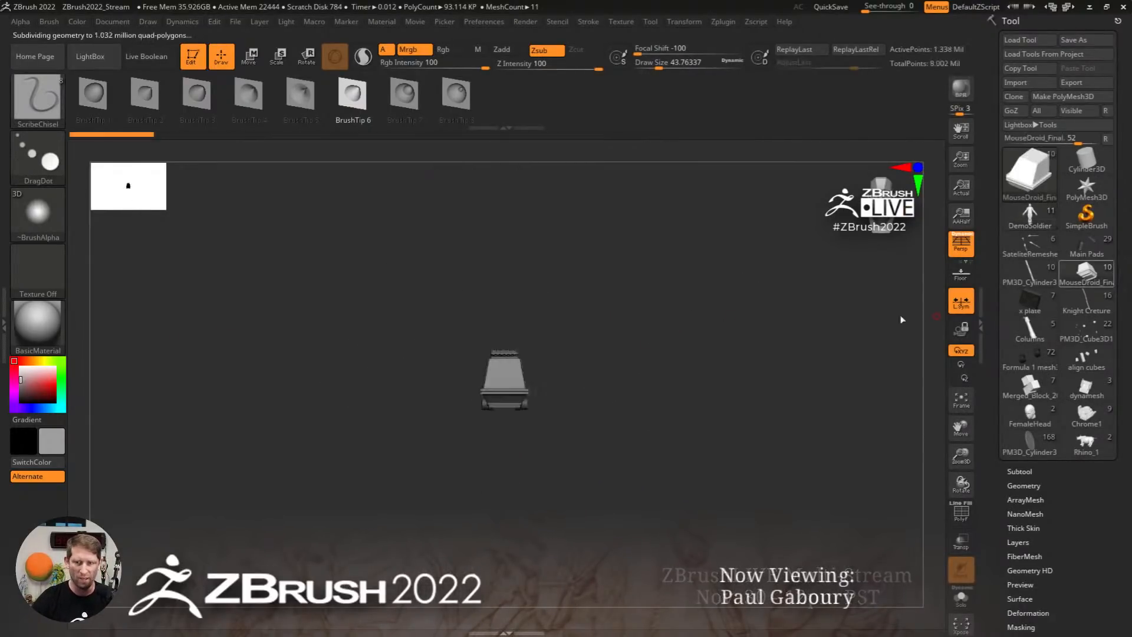
pyautogui.moveTo(690, 342); pyautogui.dragTo(579, 412)
pyautogui.keyDown('ctrl'); pyautogui.moveTo(579, 412); pyautogui.dragTo(748, 386, button='right'); pyautogui.keyUp('ctrl')
pyautogui.keyDown('ctrl'); pyautogui.moveTo(428, 335); pyautogui.dragTo(799, 321, button='right'); pyautogui.keyUp('ctrl')
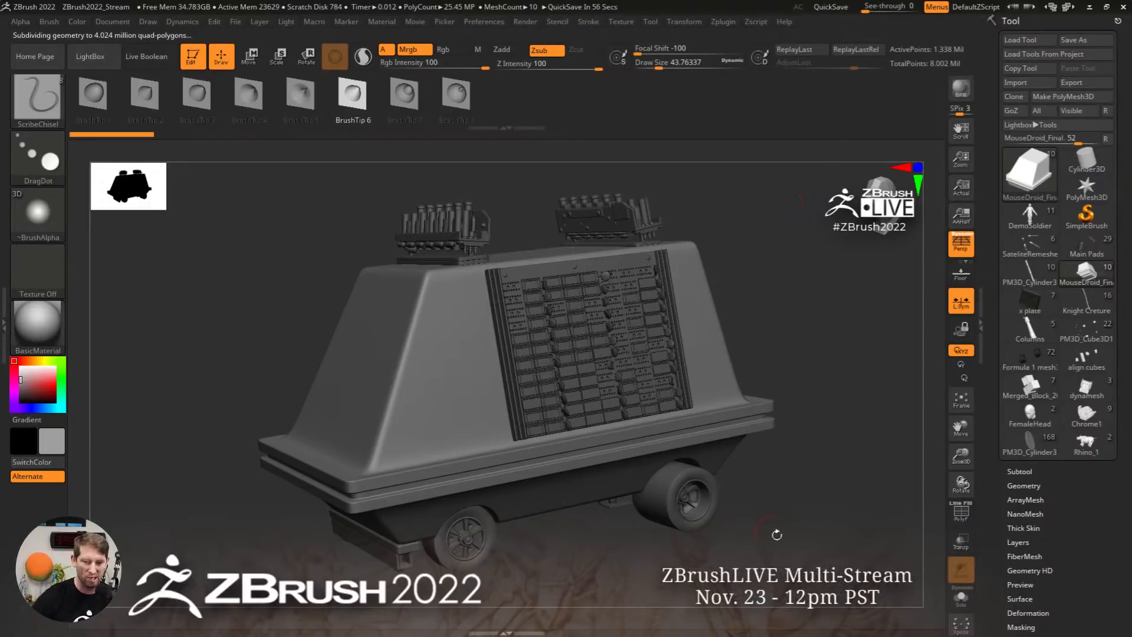
pyautogui.click(961, 599)
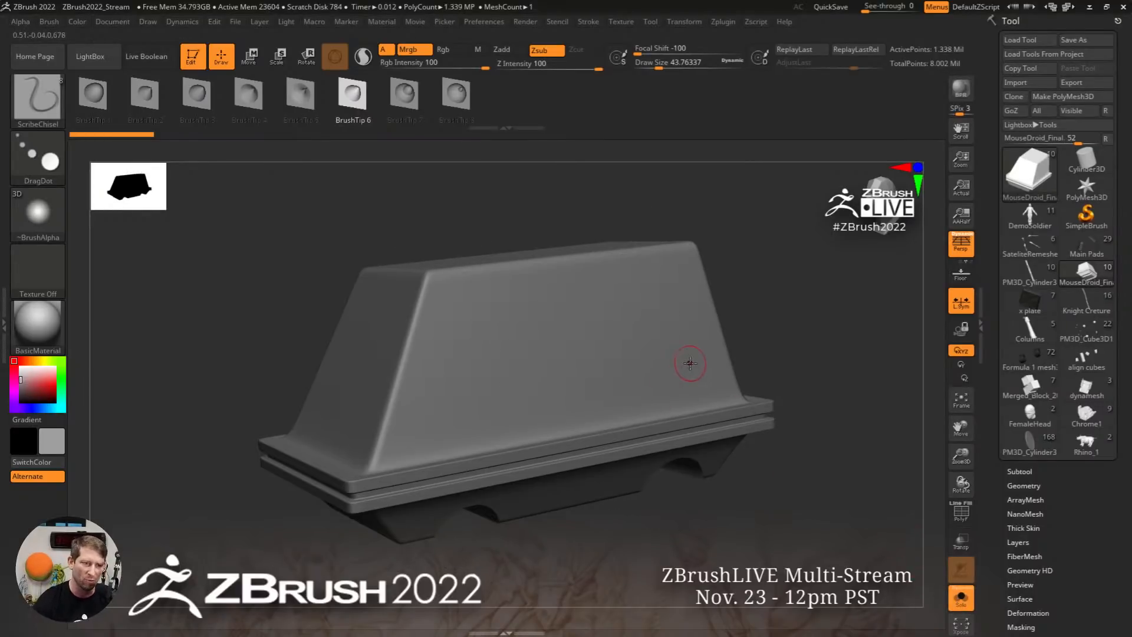
# Select the ClayBuildup brush for the droid's body
pyautogui.press('b')
pyautogui.press('c')
pyautogui.press('b')
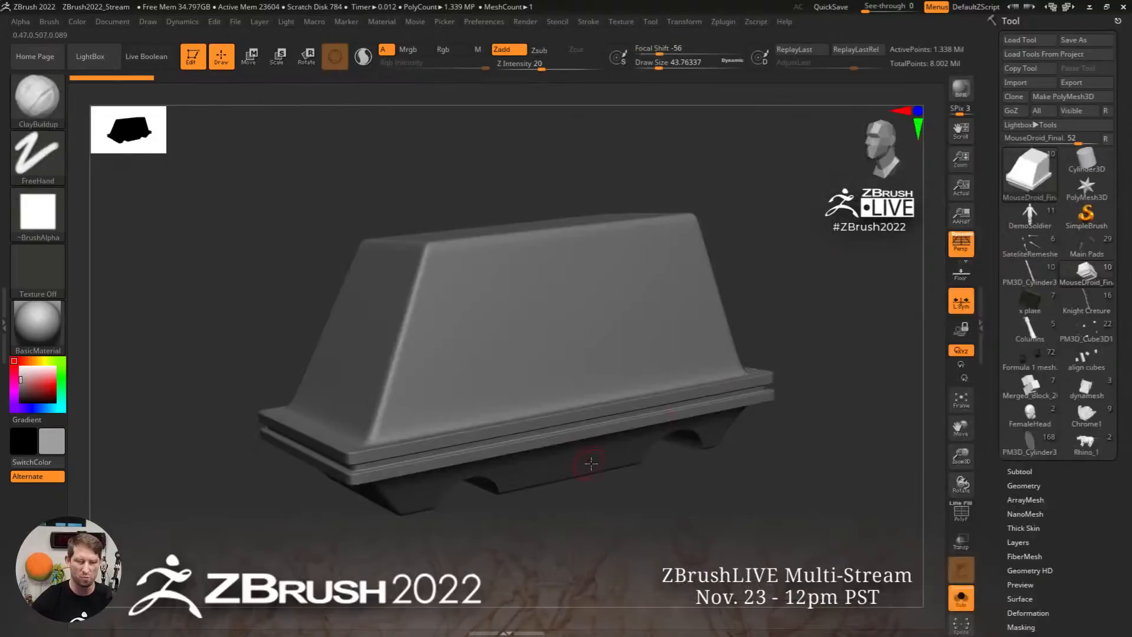
# Turn on PolyFrame to examine the mesh density around the wheel arches, keeping polygroup colours visible with the wireframe lines hidden
pyautogui.moveTo(591, 463); pyautogui.dragTo(575, 372, button='right')
pyautogui.hotkey('shift', 'f')
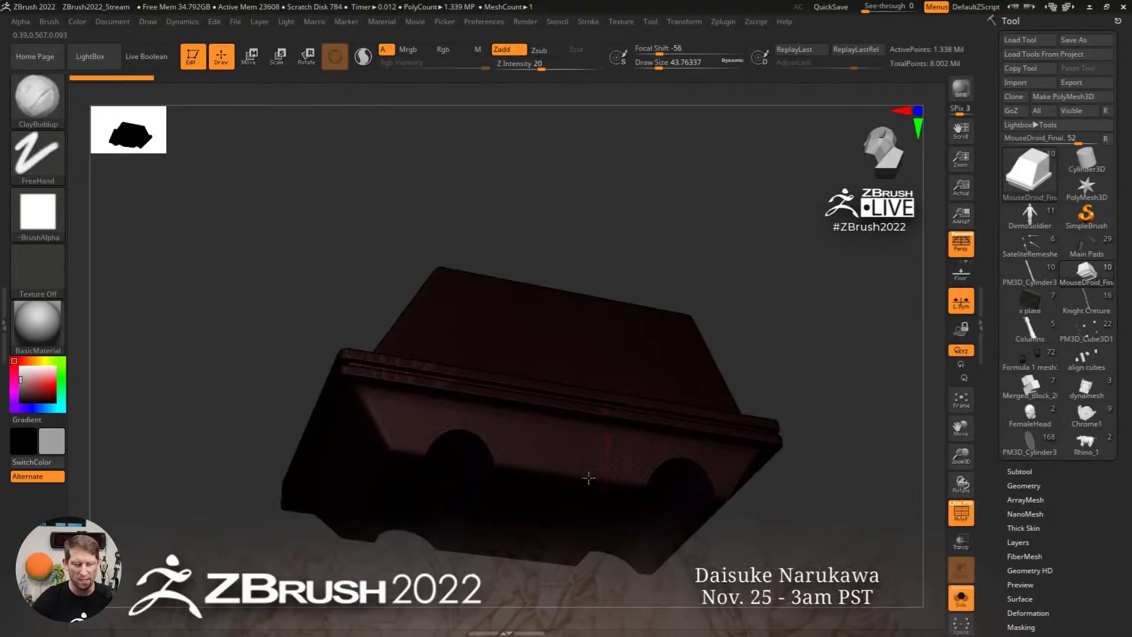
pyautogui.moveTo(585, 483); pyautogui.dragTo(585, 420, button='right')
pyautogui.moveTo(507, 380)
pyautogui.keyDown('ctrl'); pyautogui.mouseDown(button='right')
pyautogui.moveTo(572, 415)
pyautogui.moveTo(617, 467)
pyautogui.mouseUp(button='right'); pyautogui.keyUp('ctrl')
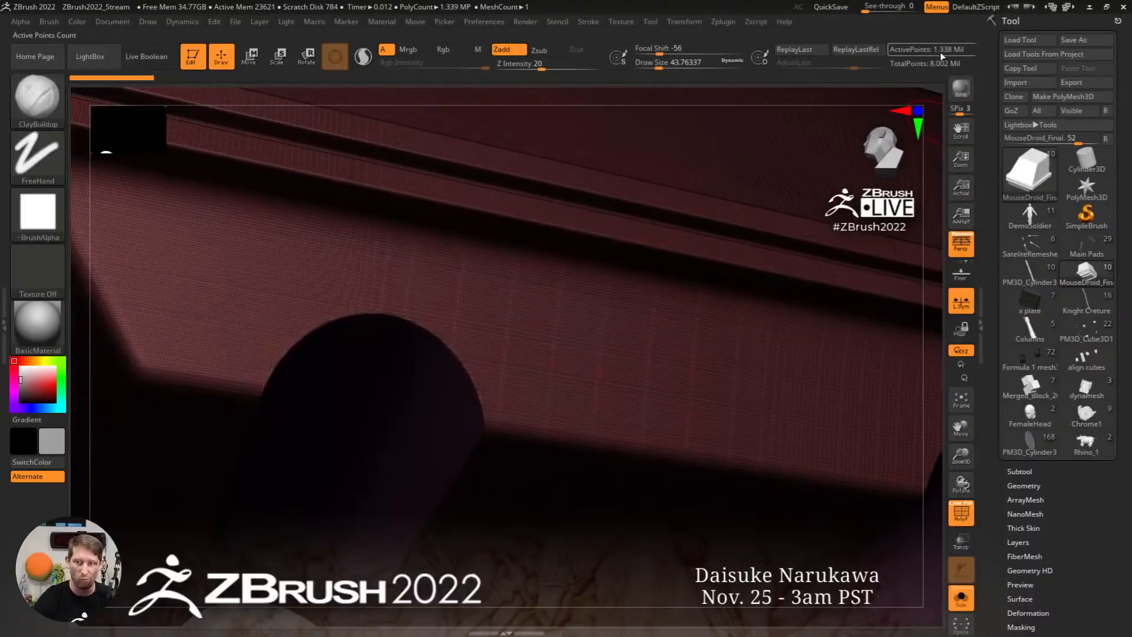
pyautogui.moveTo(636, 378)
pyautogui.mouseDown(button='right')
pyautogui.moveTo(584, 374)
pyautogui.moveTo(589, 359)
pyautogui.mouseUp(button='right')
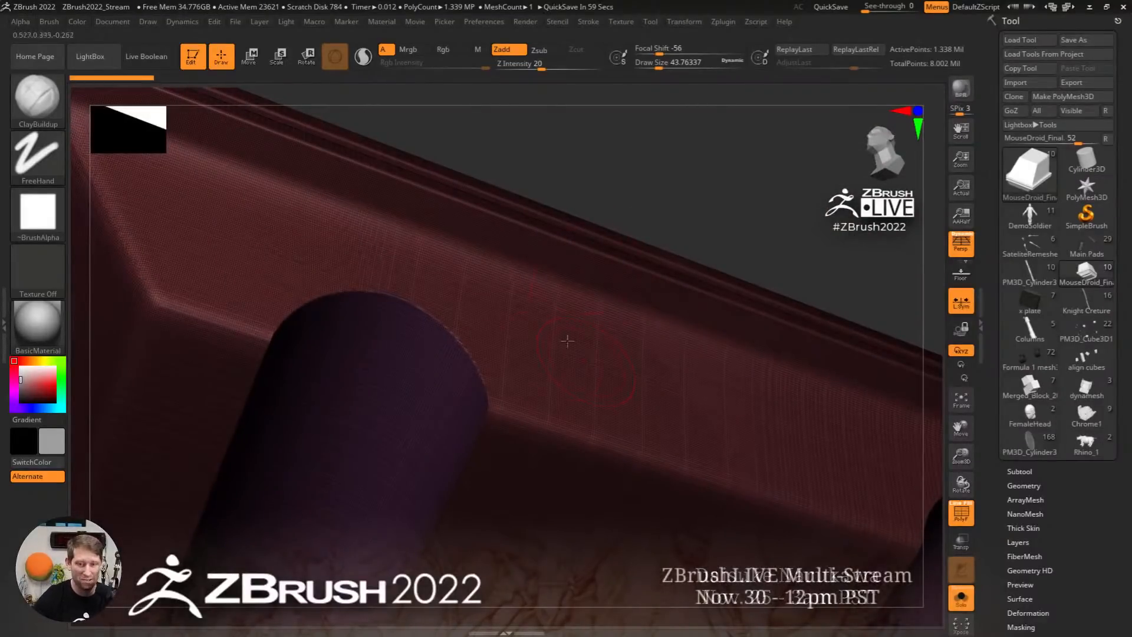
pyautogui.moveTo(511, 396)
pyautogui.mouseDown(button='right')
pyautogui.moveTo(571, 341)
pyautogui.moveTo(512, 342)
pyautogui.mouseUp(button='right')
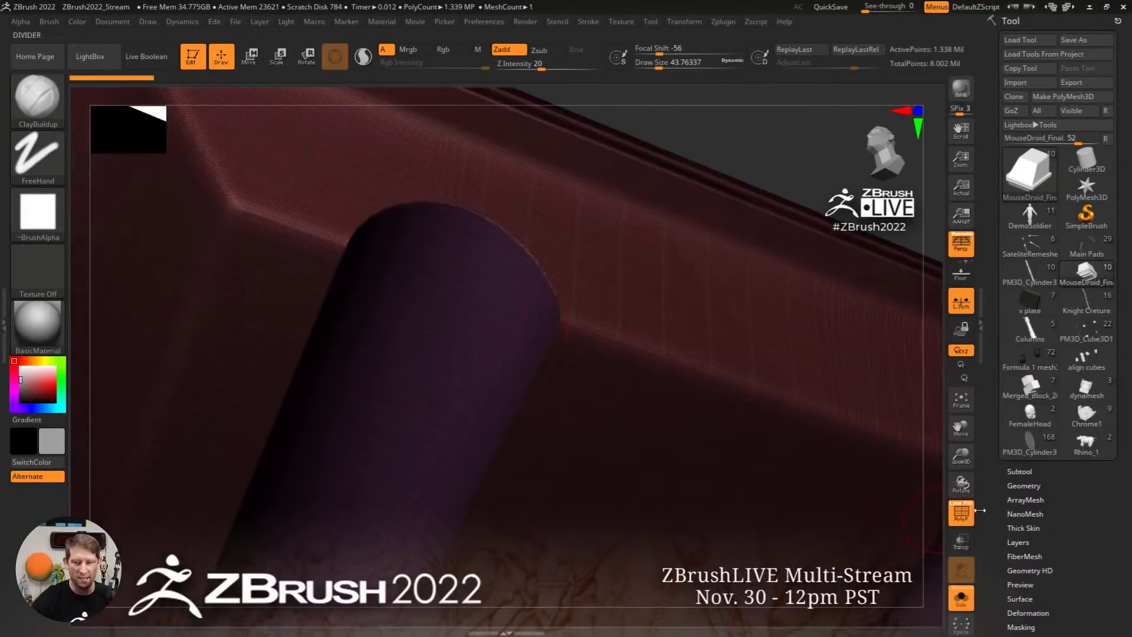
pyautogui.click(962, 511)
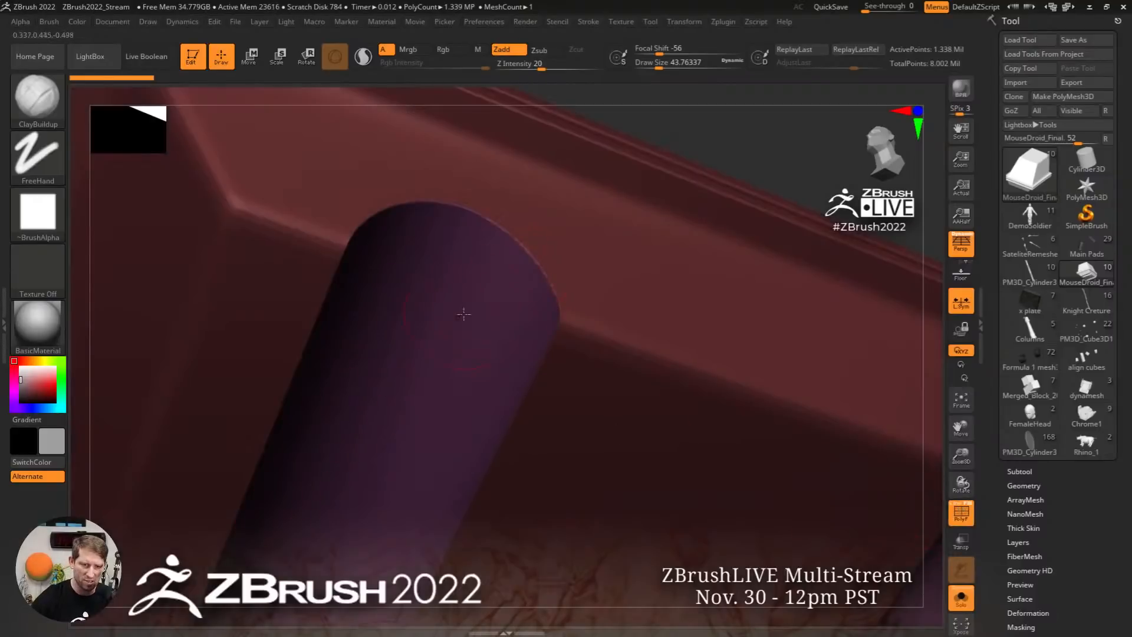
pyautogui.moveTo(747, 404)
pyautogui.keyDown('ctrl'); pyautogui.mouseDown(button='right')
pyautogui.moveTo(771, 434)
pyautogui.moveTo(628, 375)
pyautogui.mouseUp(button='right'); pyautogui.keyUp('ctrl')
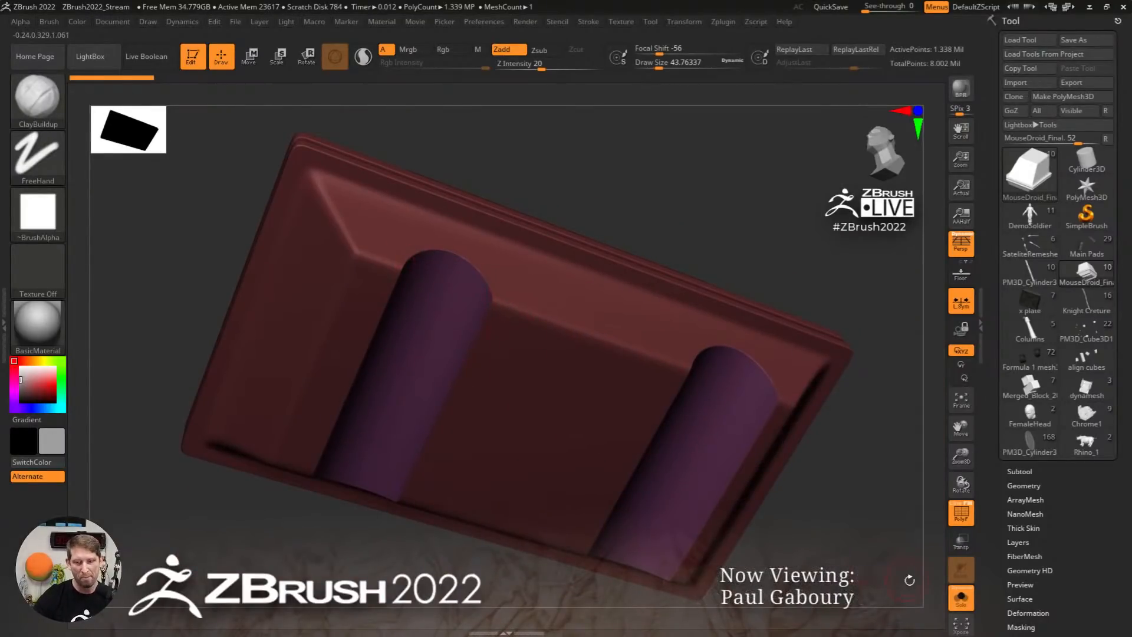
# Turn off Solo and PolyFrame to show the complete droid in its plain material
pyautogui.click(961, 598)
pyautogui.moveTo(619, 291); pyautogui.dragTo(605, 412, button='right')
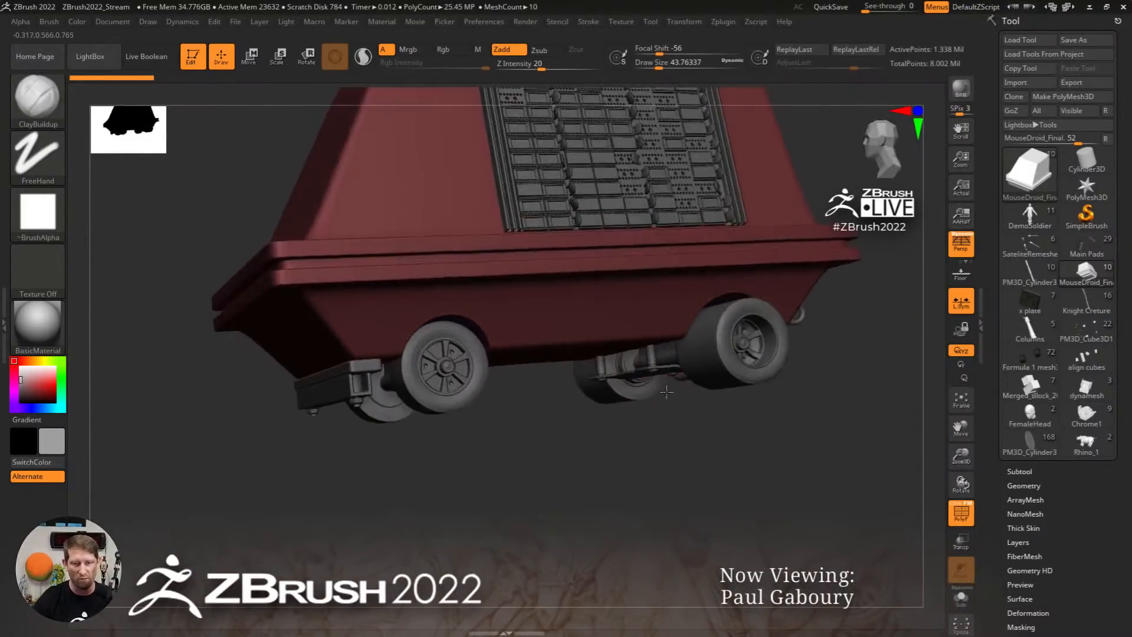
pyautogui.keyDown('alt'); pyautogui.moveTo(619, 366); pyautogui.dragTo(858, 377, button='right'); pyautogui.keyUp('alt')
pyautogui.hotkey('shift', 'f')
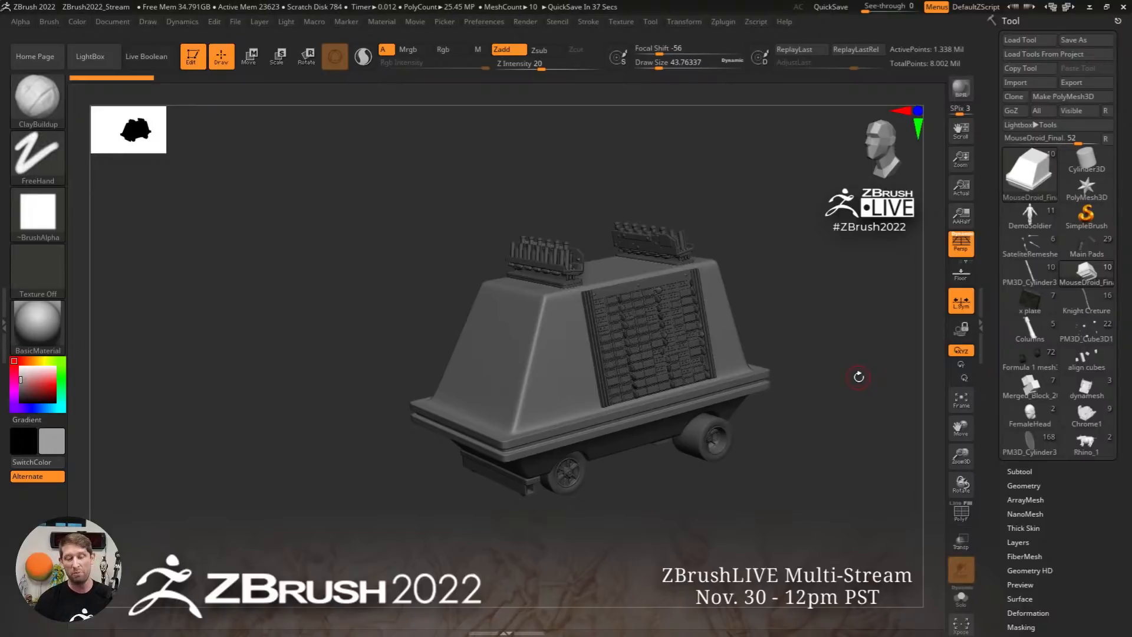
# Open the droid body in BevelPro from the subtool options
pyautogui.click(1020, 471)
pyautogui.scroll(-5, 1117, 427)
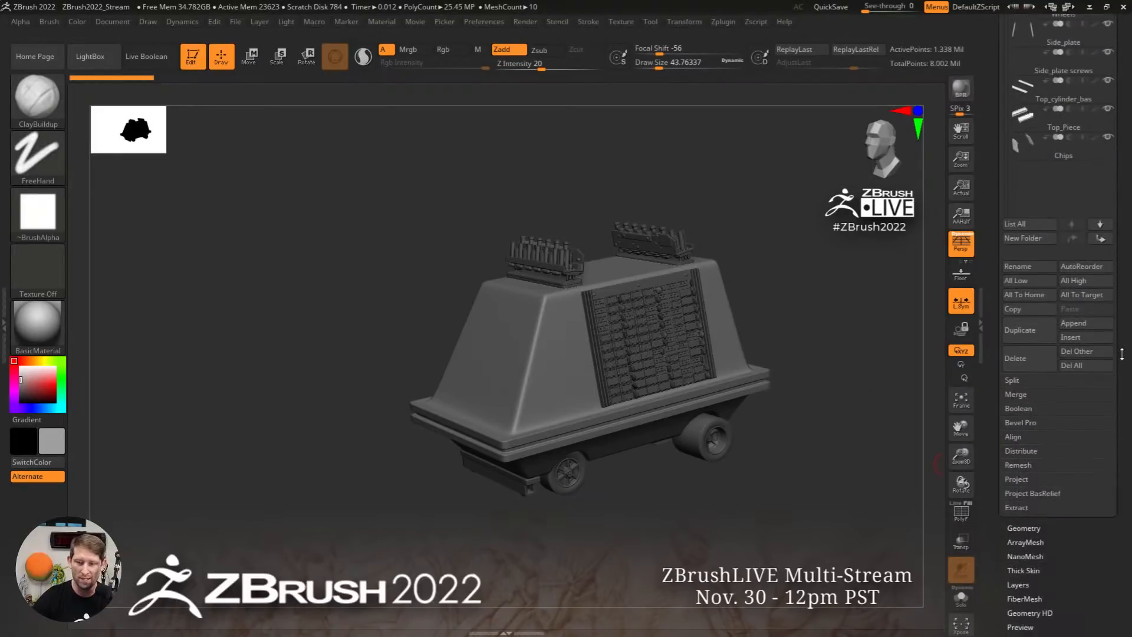
pyautogui.click(1025, 358)
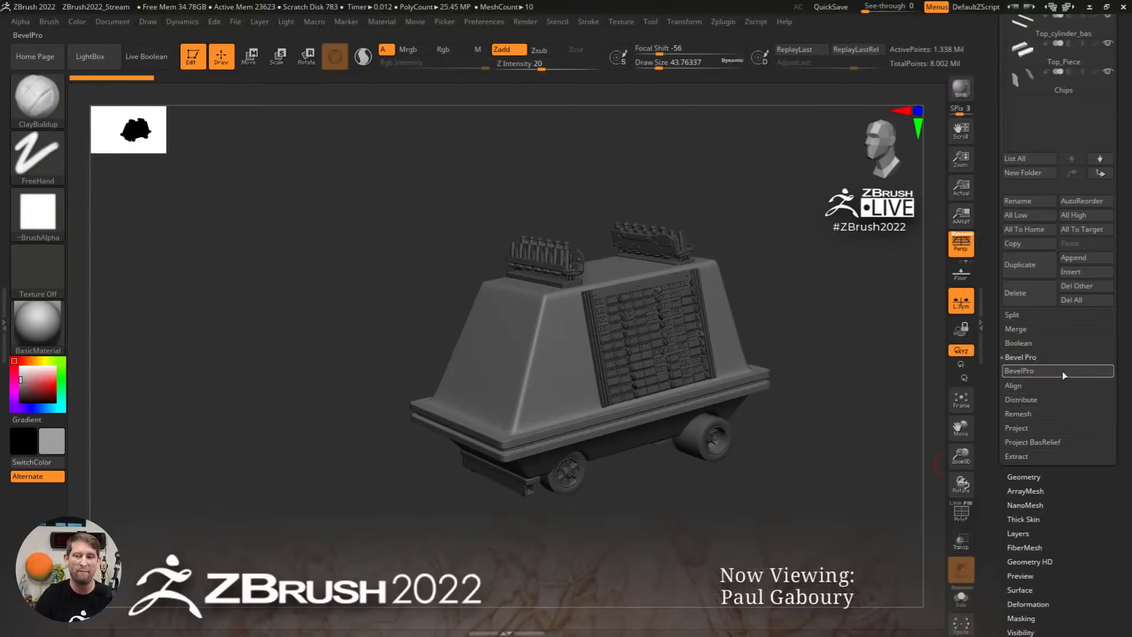
pyautogui.click(1056, 371)
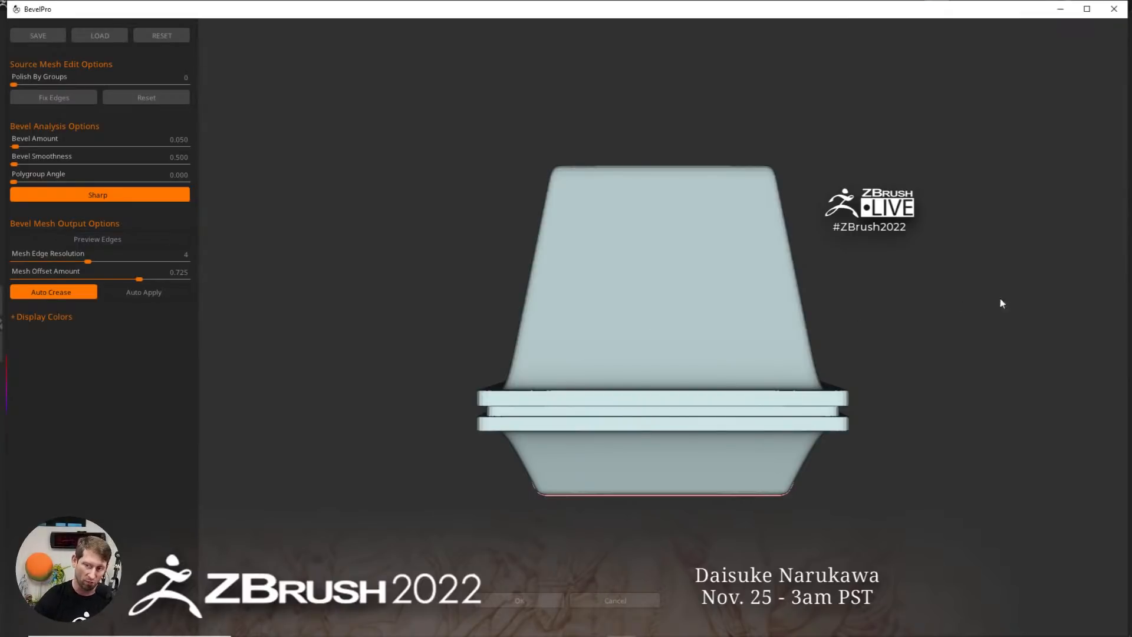
# Increase Polish By Groups in BevelPro to smooth the source edges around the wheel arches
pyautogui.moveTo(997, 324); pyautogui.dragTo(766, 381)
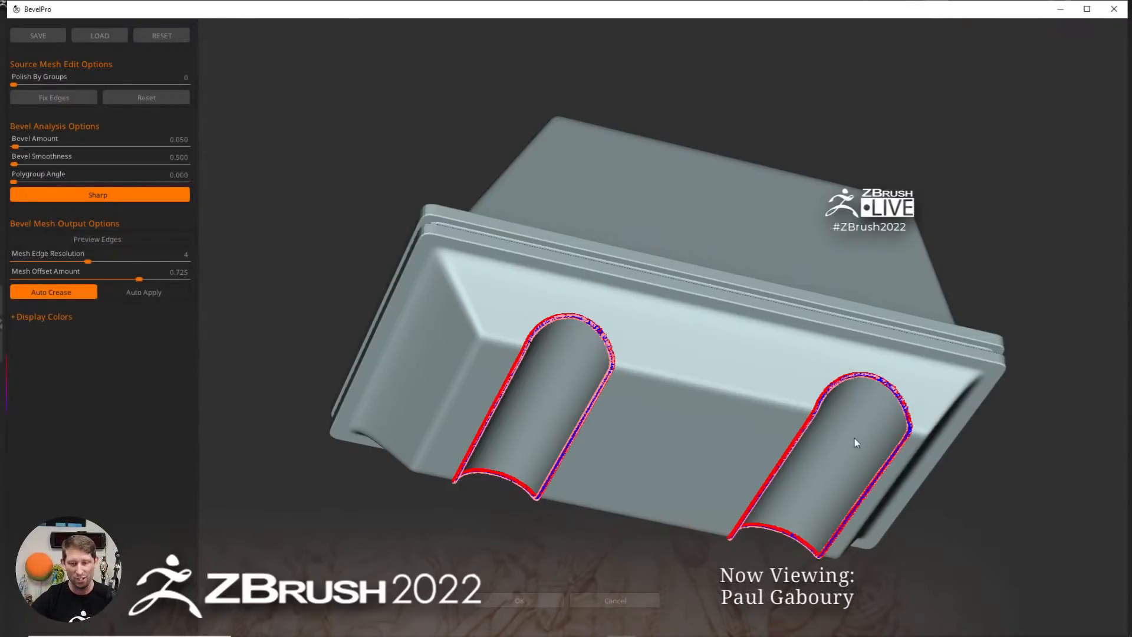
pyautogui.moveTo(854, 437); pyautogui.dragTo(685, 398, button='middle')
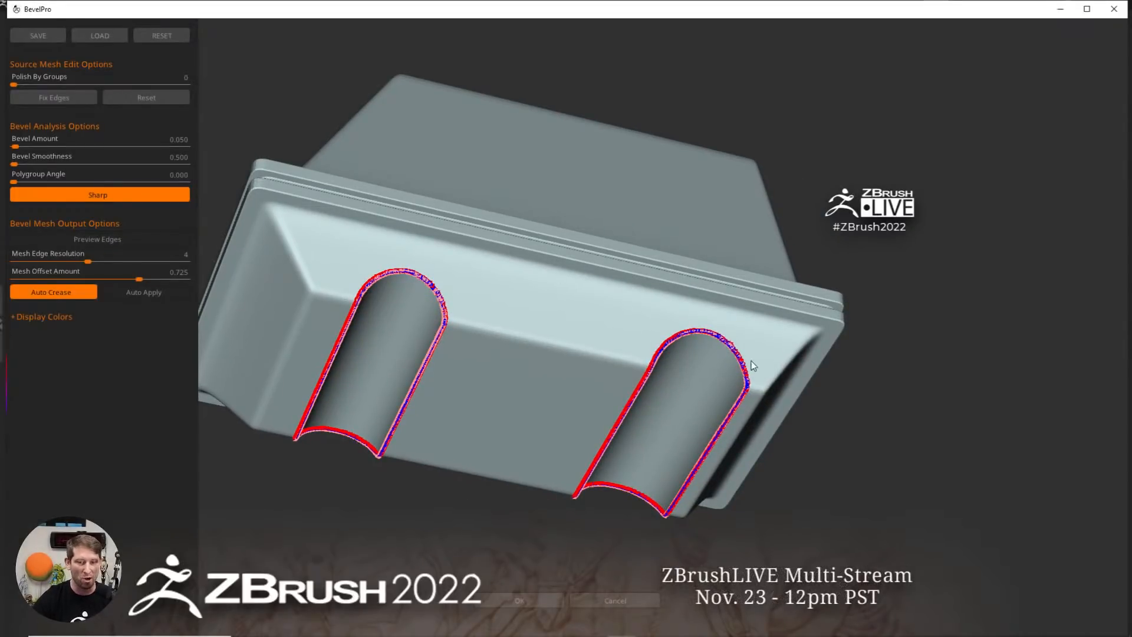
pyautogui.scroll(10, 724, 336)
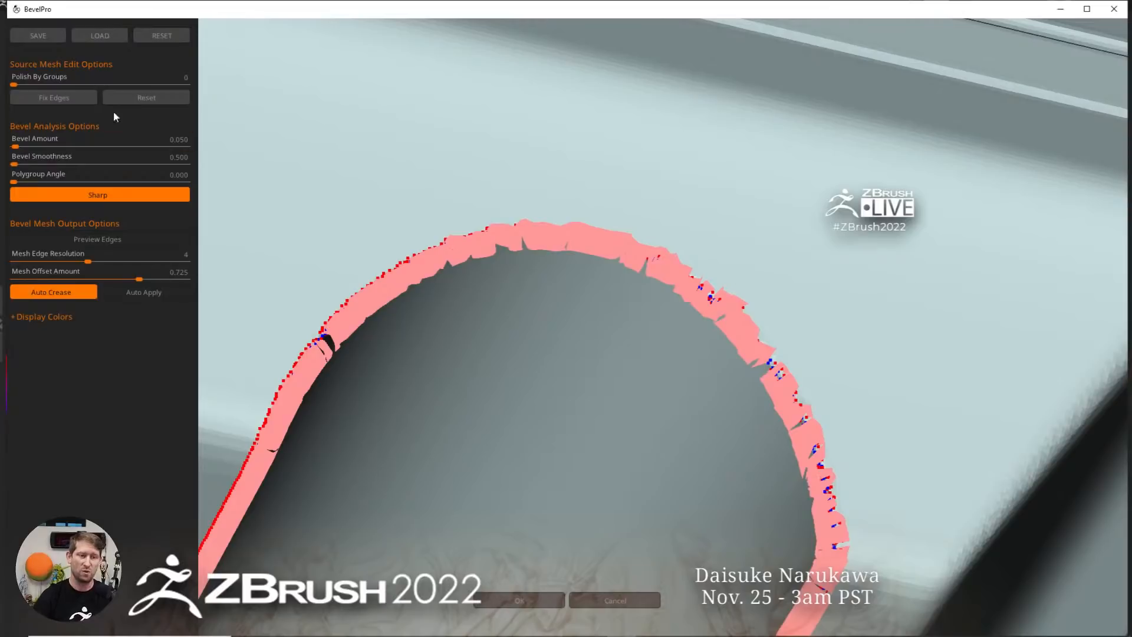
pyautogui.moveTo(36, 81); pyautogui.dragTo(41, 78)
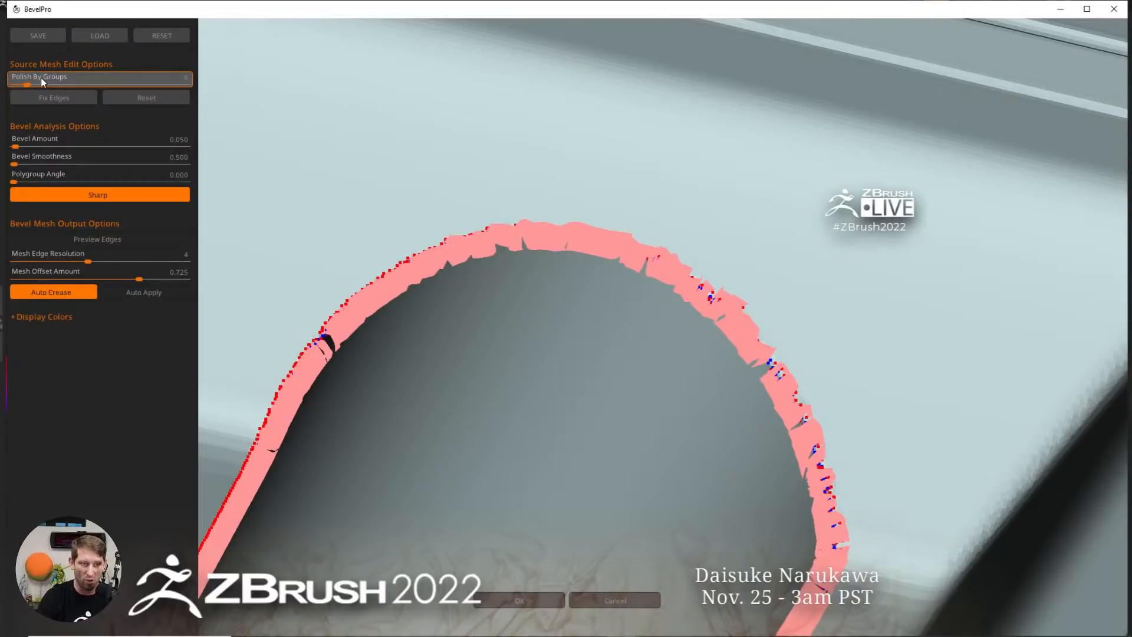
pyautogui.moveTo(190, 82); pyautogui.dragTo(191, 83)
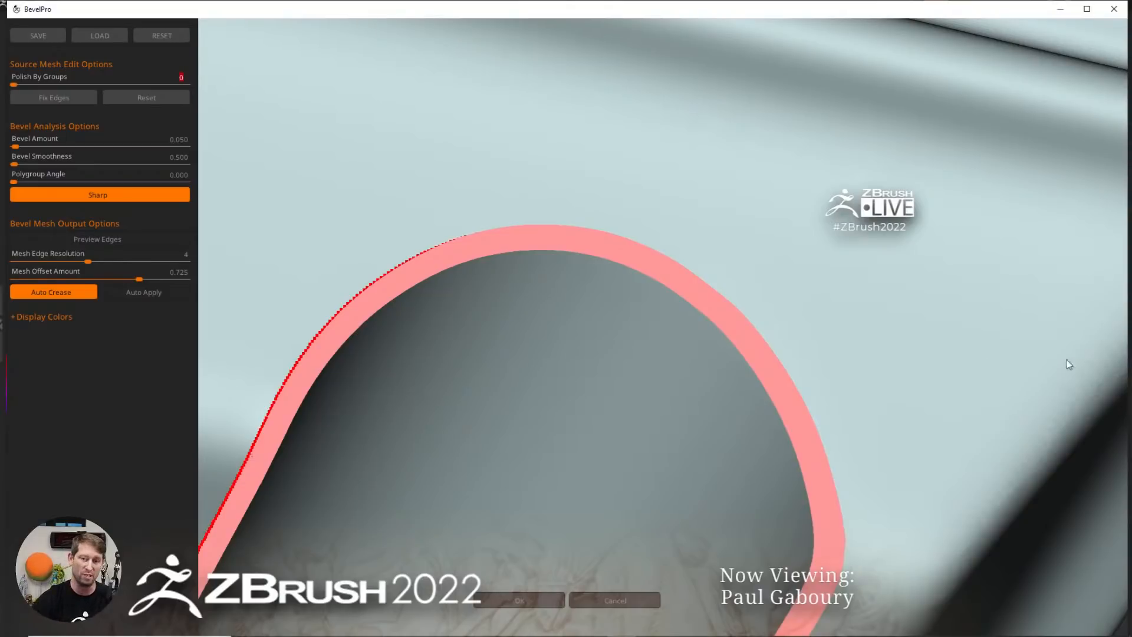
# Lower the Mesh Offset Amount to 0.467 to centre the bevel band on the wheel arch edges
pyautogui.keyDown('ctrl'); pyautogui.moveTo(864, 389); pyautogui.dragTo(601, 337, button='right'); pyautogui.keyUp('ctrl')
pyautogui.moveTo(746, 387); pyautogui.dragTo(724, 397, button='right')
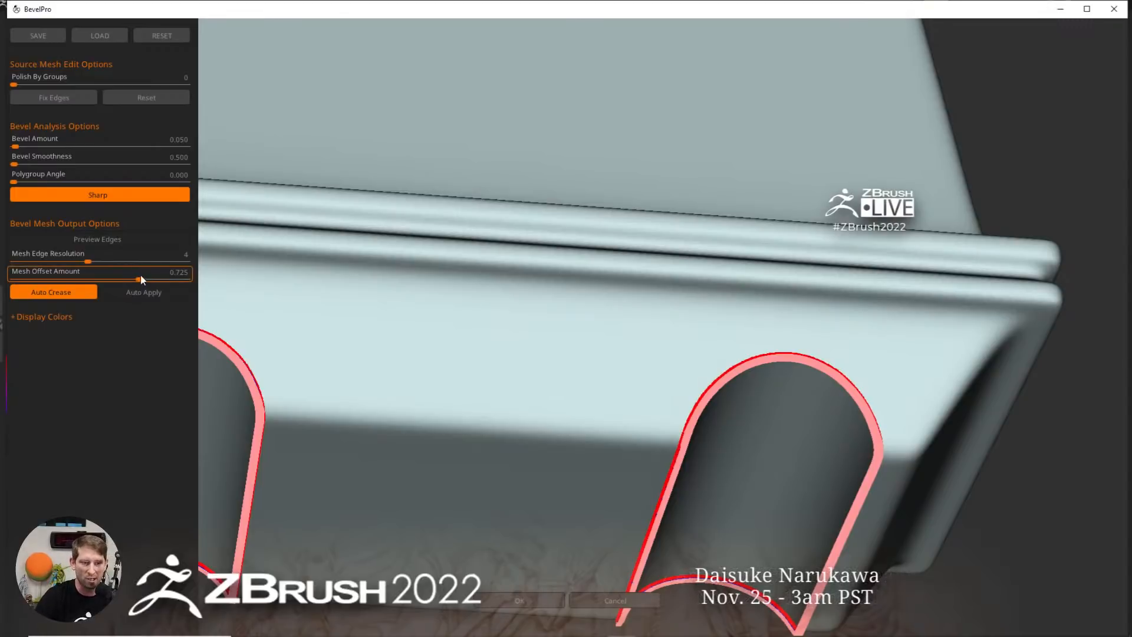
pyautogui.moveTo(140, 275); pyautogui.dragTo(124, 277)
pyautogui.moveTo(844, 398); pyautogui.dragTo(741, 419)
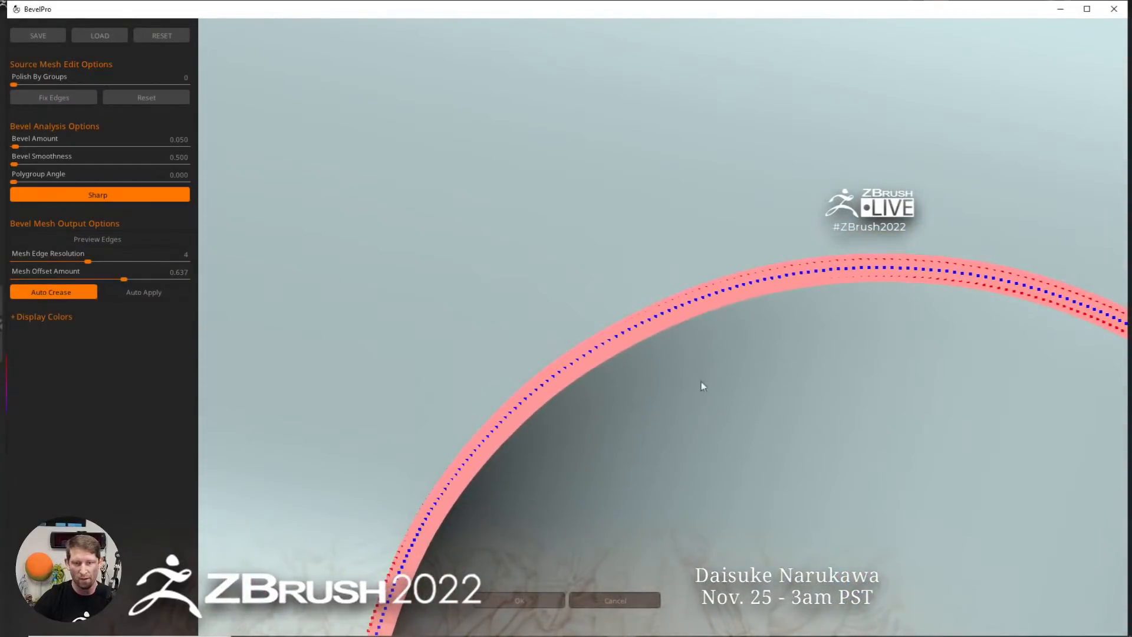
pyautogui.moveTo(123, 278); pyautogui.dragTo(96, 278)
pyautogui.click(108, 274)
pyautogui.click(102, 277)
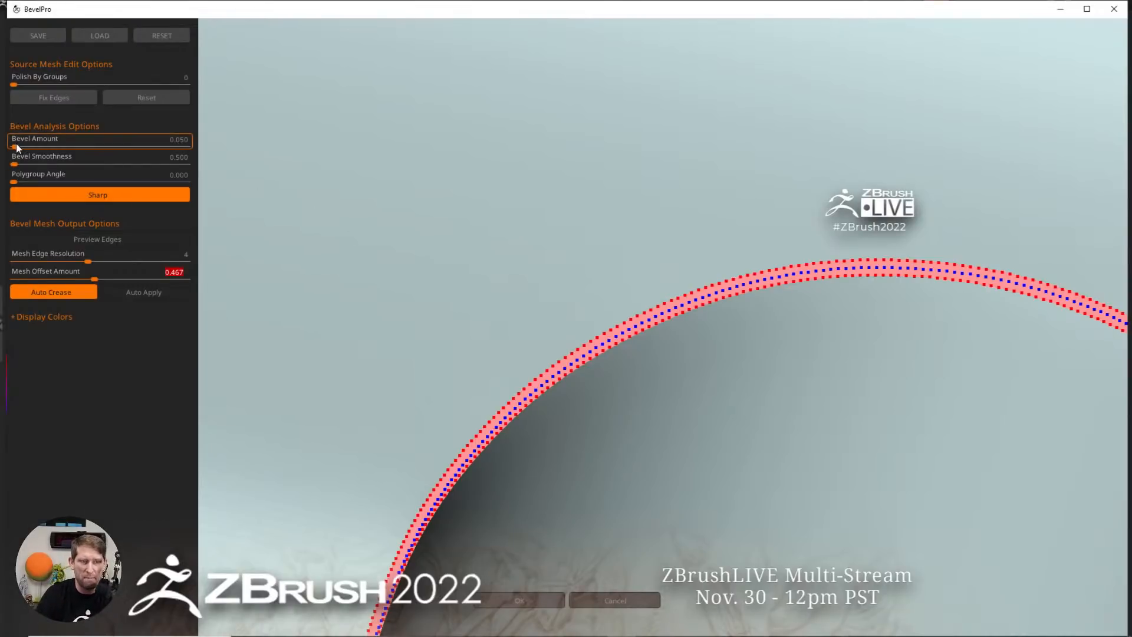
# Set the Bevel Amount to 1 and check the wider bevel bands around both wheel wells
pyautogui.moveTo(17, 145); pyautogui.dragTo(14, 145)
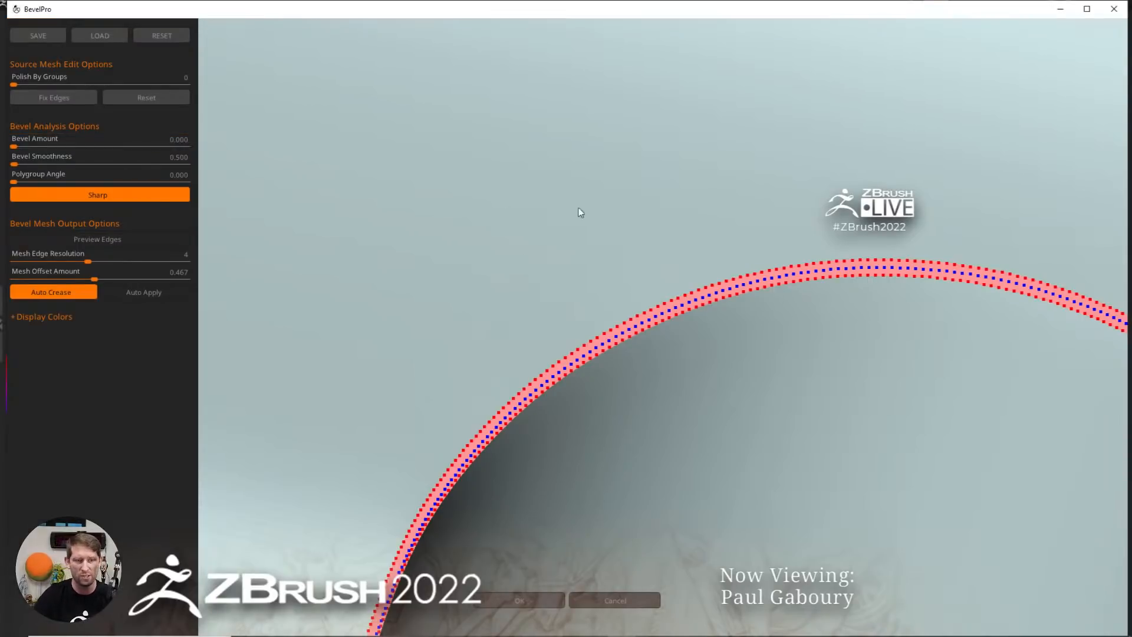
pyautogui.click(183, 141)
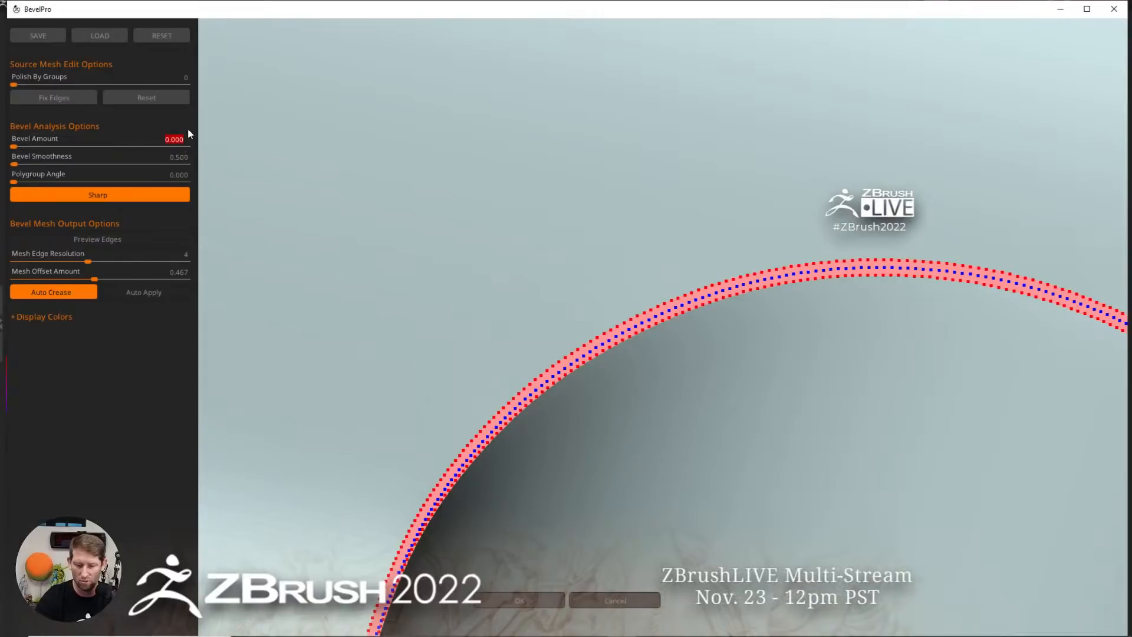
pyautogui.write('1')
pyautogui.press('Return')
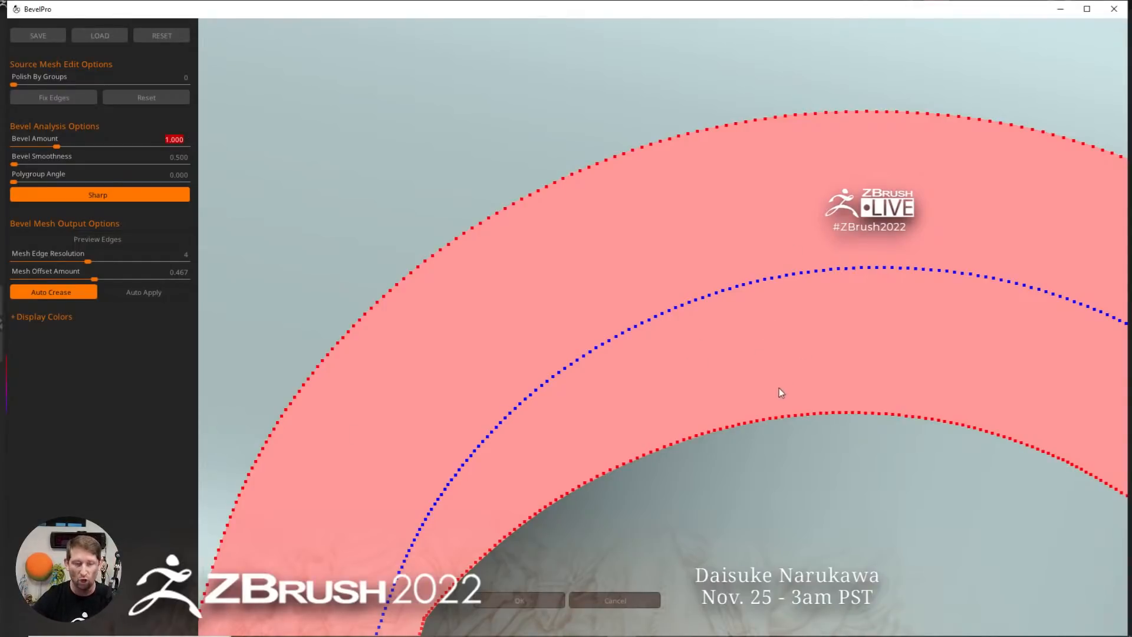
pyautogui.keyDown('ctrl'); pyautogui.moveTo(780, 388); pyautogui.dragTo(499, 332, button='right'); pyautogui.keyUp('ctrl')
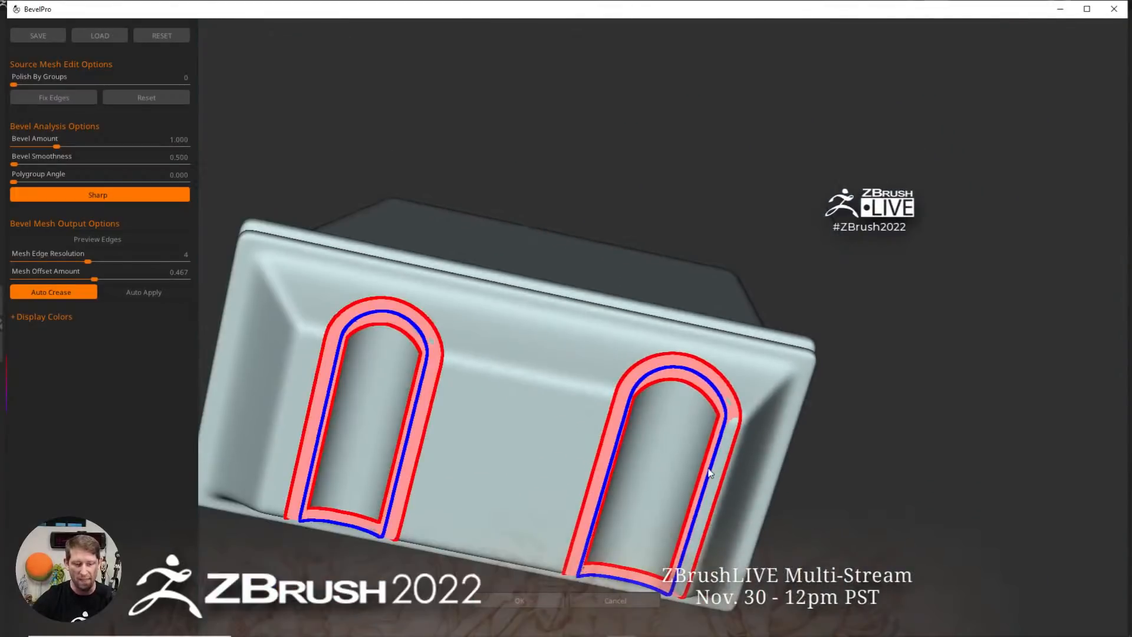
pyautogui.keyDown('alt'); pyautogui.moveTo(698, 479); pyautogui.dragTo(649, 386, button='right'); pyautogui.keyUp('alt')
pyautogui.moveTo(648, 458); pyautogui.dragTo(657, 390, button='right')
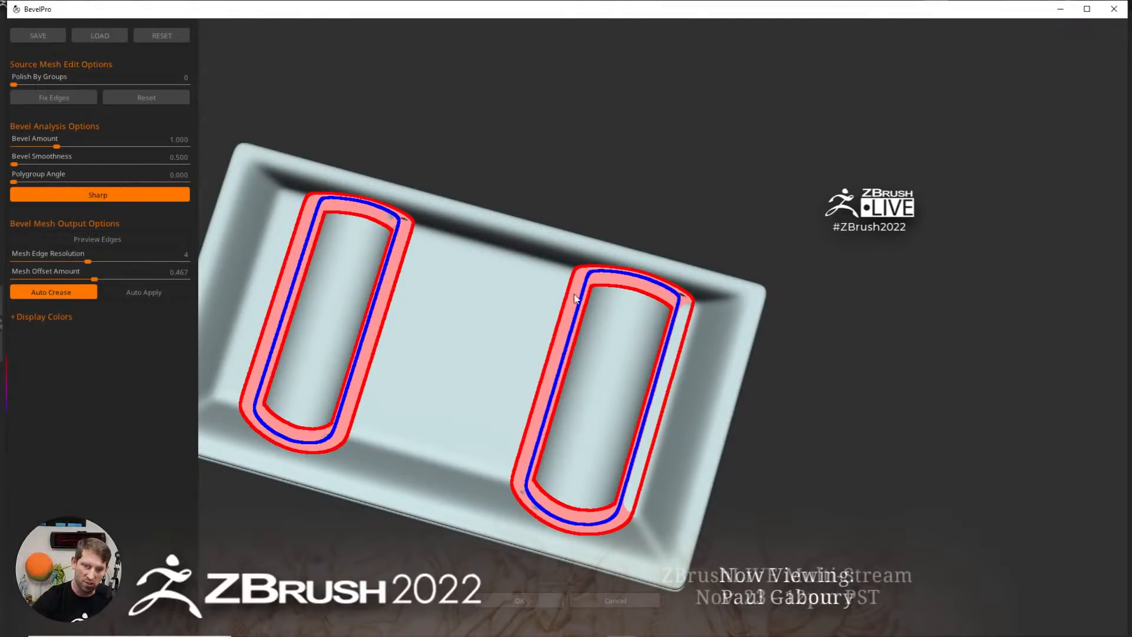
pyautogui.moveTo(619, 529); pyautogui.dragTo(623, 503)
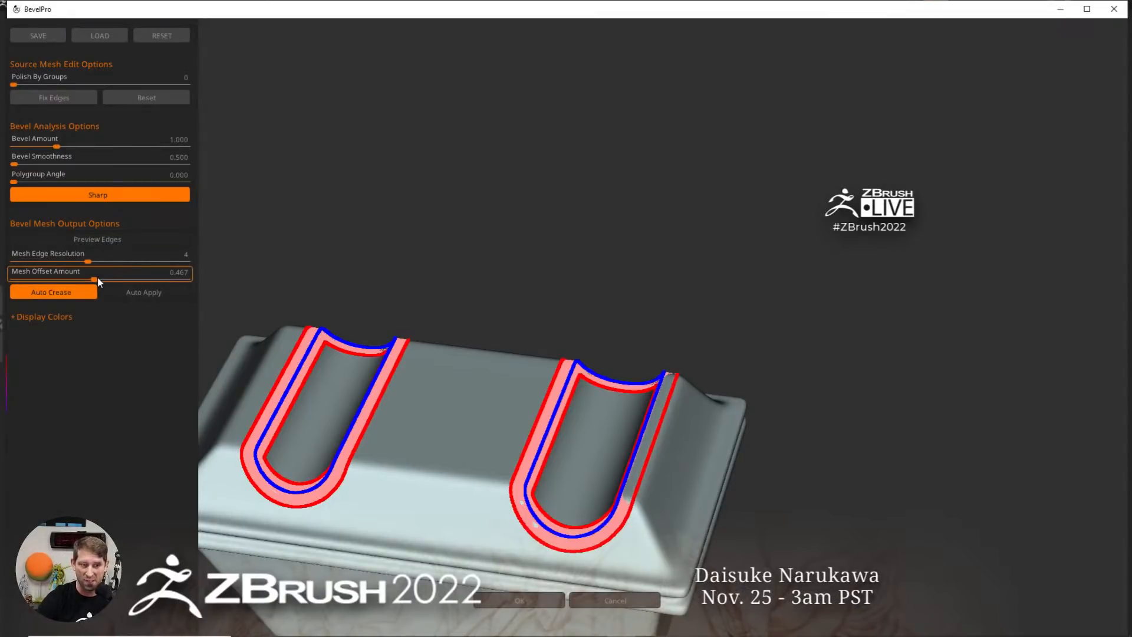
# Raise the Mesh Offset Amount to 0.688 and check the bevel bands along the underside of the wheel wells
pyautogui.moveTo(97, 277); pyautogui.dragTo(134, 278)
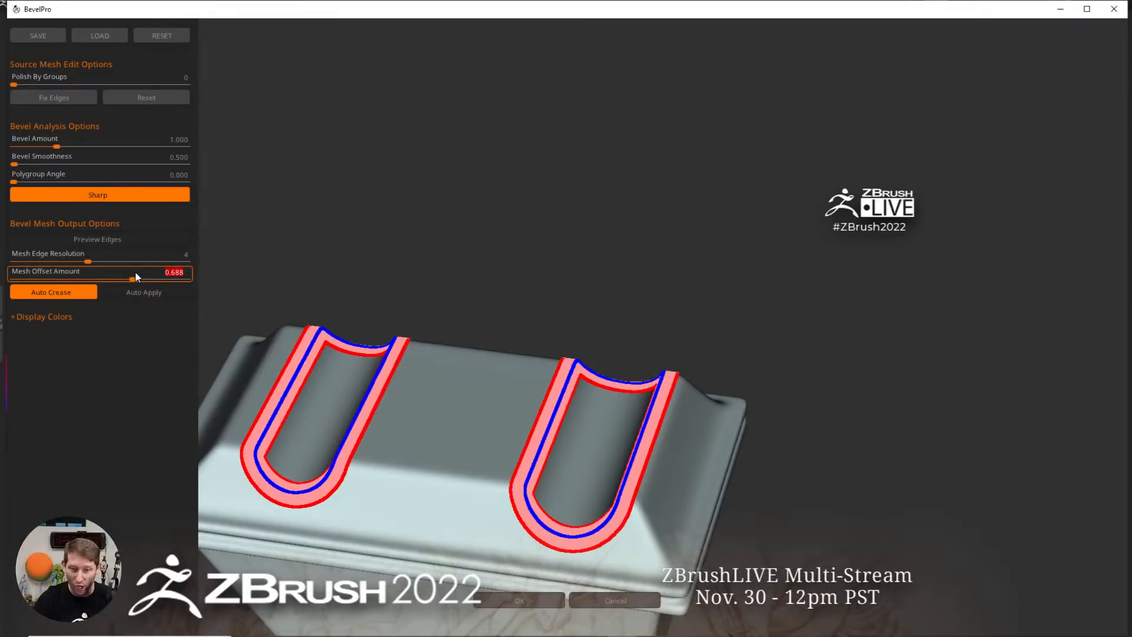
pyautogui.moveTo(596, 406); pyautogui.dragTo(640, 437)
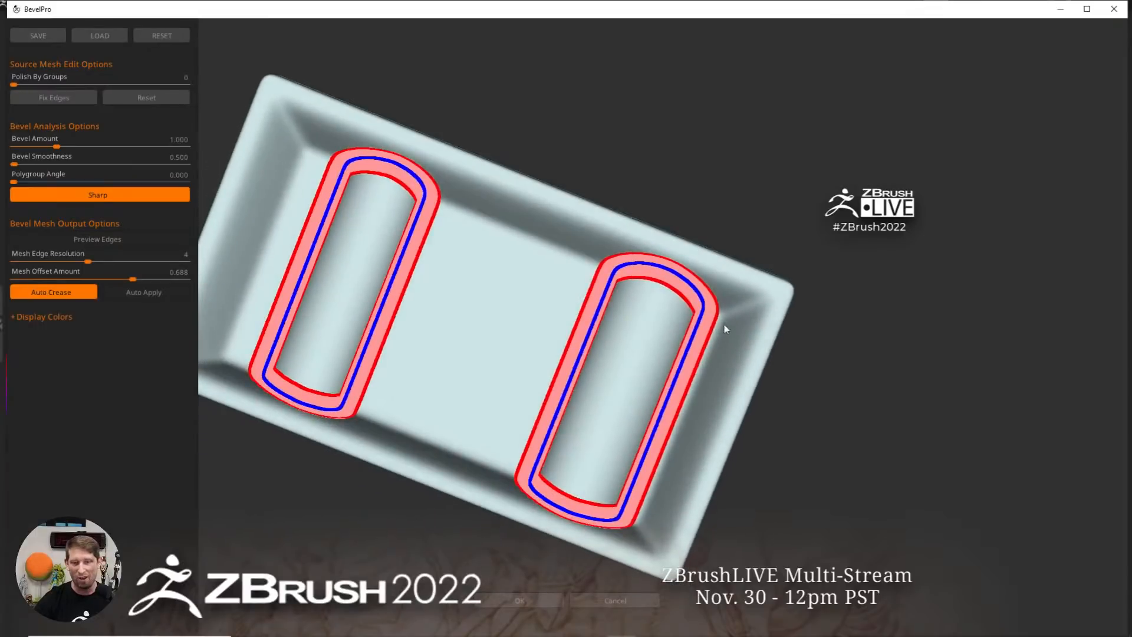
pyautogui.moveTo(675, 353); pyautogui.dragTo(642, 369)
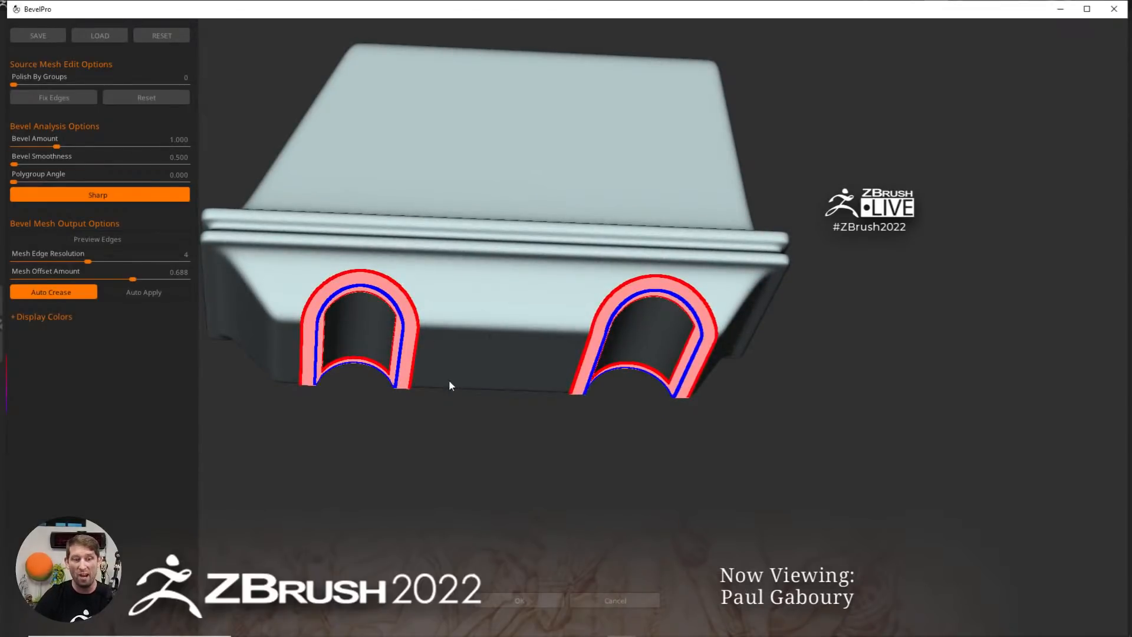
pyautogui.keyDown('alt'); pyautogui.moveTo(565, 339); pyautogui.dragTo(701, 433); pyautogui.keyUp('alt')
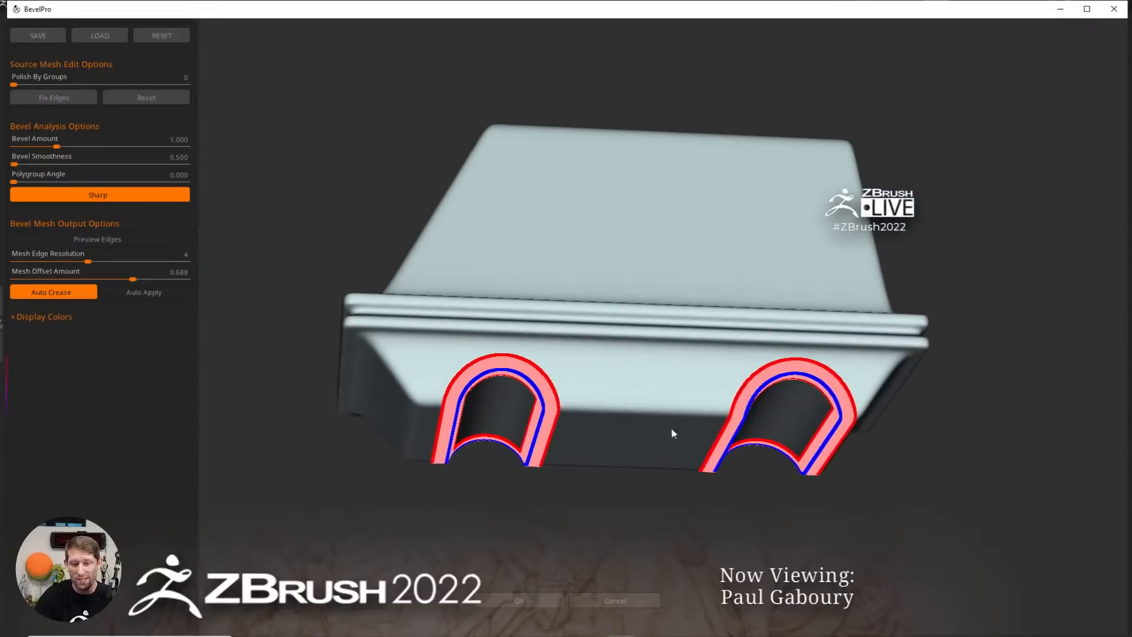
# Turn on Auto Apply to preview the bevels on the body and set the Bevel Amount to 0.5
pyautogui.click(144, 293)
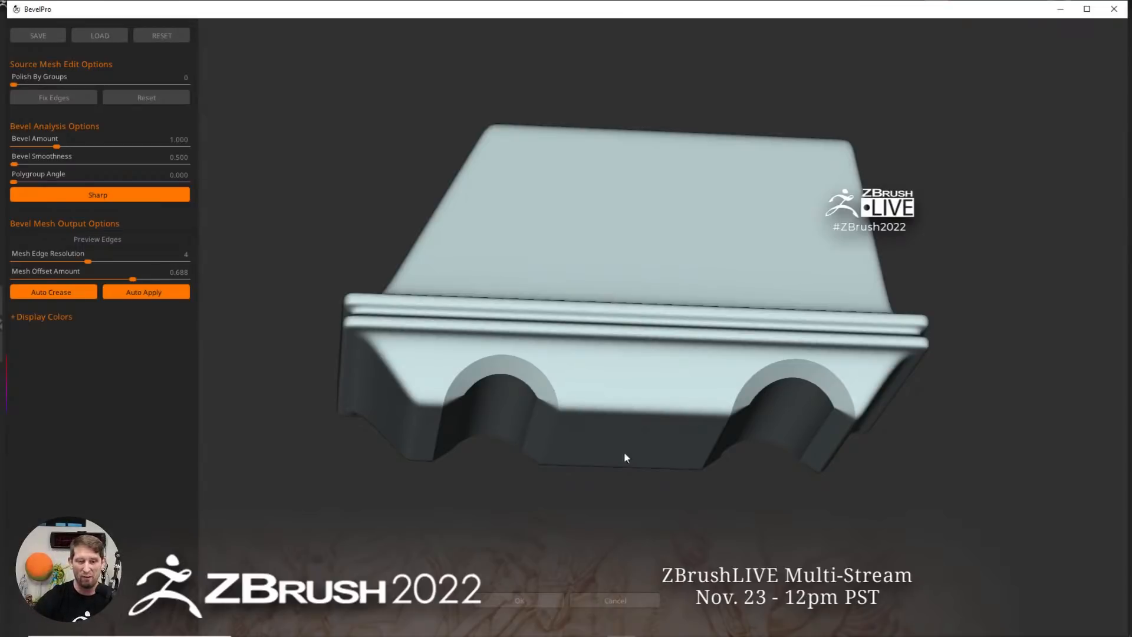
pyautogui.moveTo(624, 456); pyautogui.dragTo(683, 405)
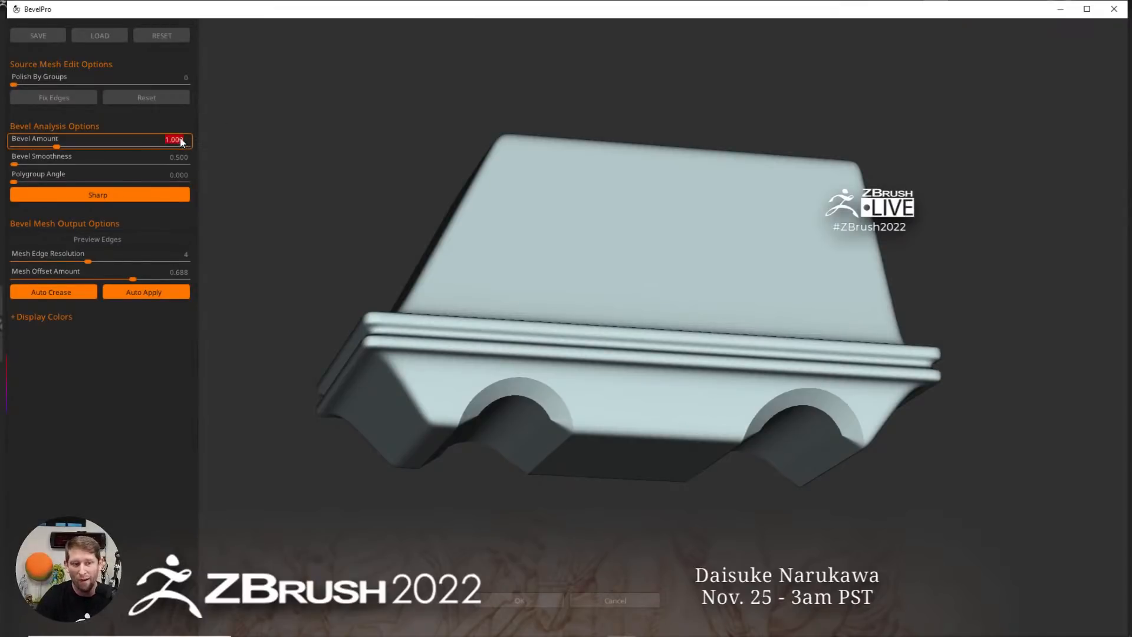
pyautogui.write('0.5')
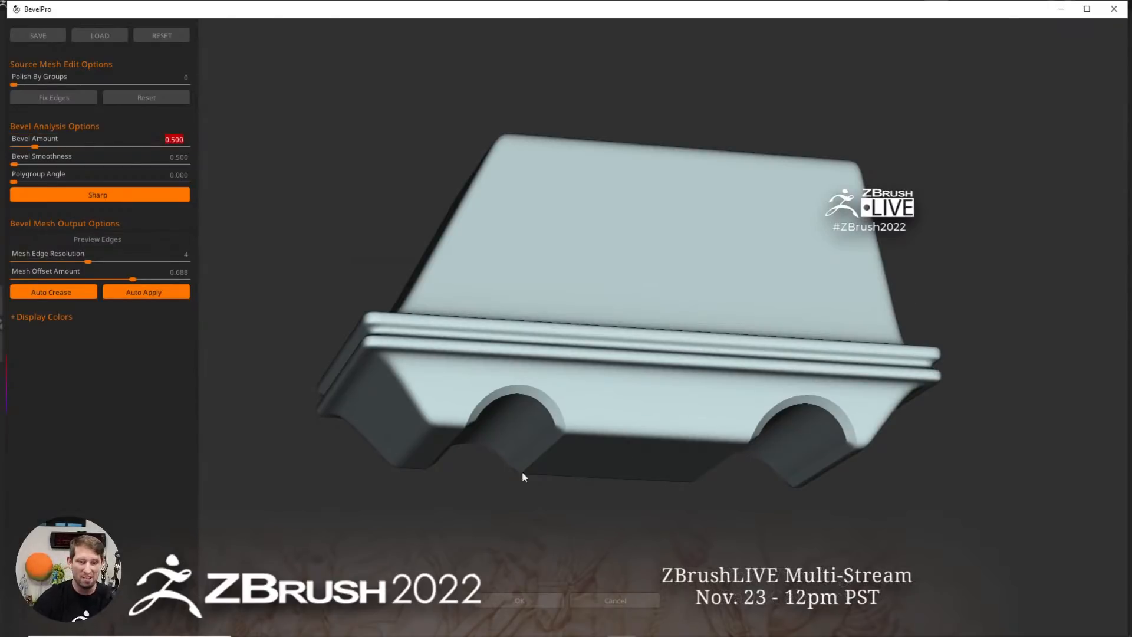
pyautogui.moveTo(564, 436); pyautogui.dragTo(600, 432, button='right')
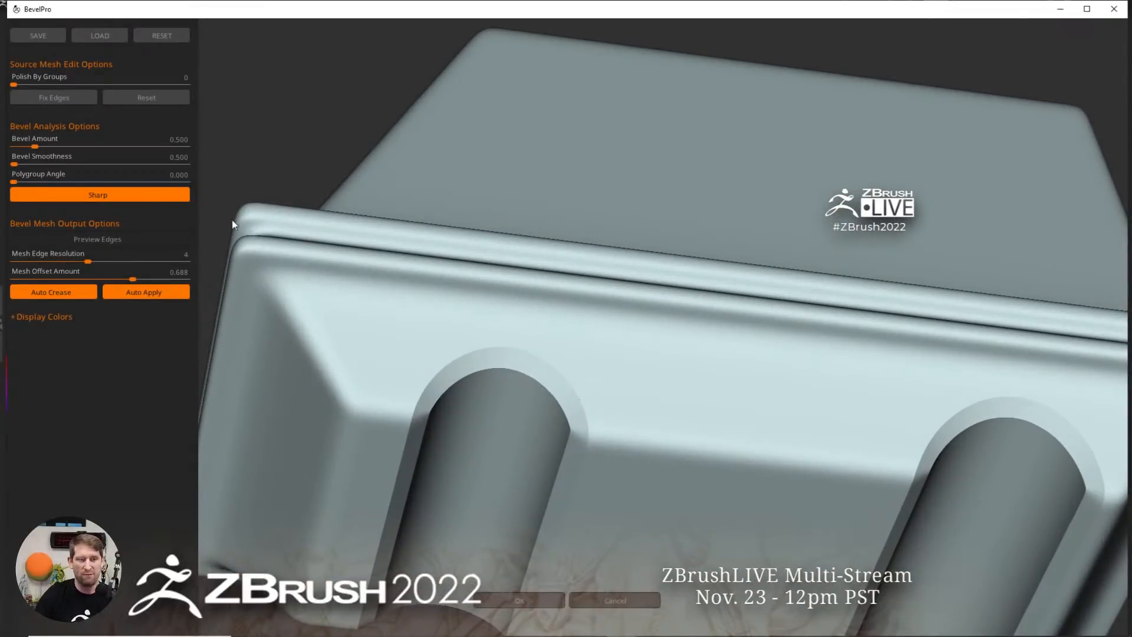
# Preview the bevel edges on the wheel arch, comparing a Mesh Edge Resolution of 2 with 4, and turn the edge preview off
pyautogui.click(104, 239)
pyautogui.keyDown('alt'); pyautogui.moveTo(616, 466); pyautogui.dragTo(607, 409, button='right'); pyautogui.keyUp('alt')
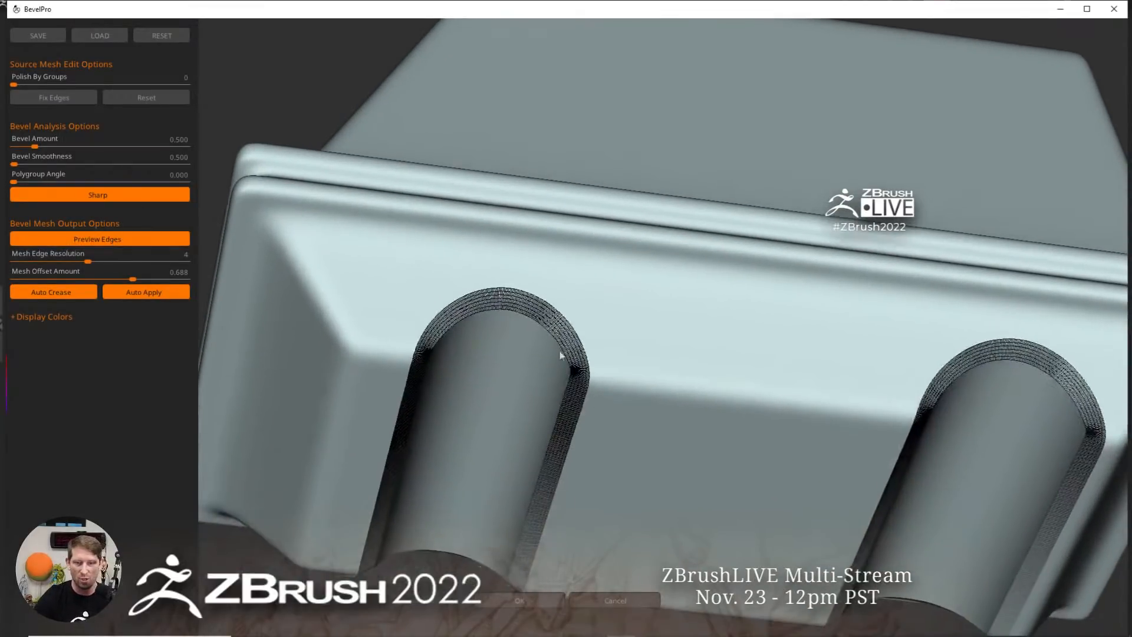
pyautogui.keyDown('ctrl'); pyautogui.moveTo(561, 356); pyautogui.dragTo(647, 412, button='right'); pyautogui.keyUp('ctrl')
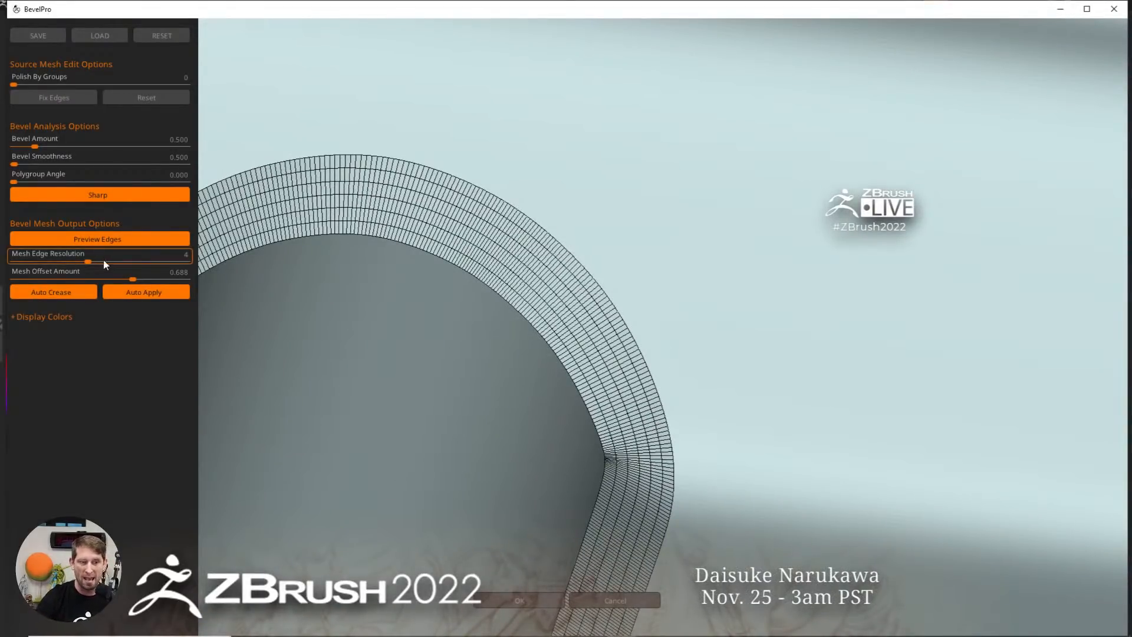
pyautogui.moveTo(86, 260); pyautogui.dragTo(59, 257)
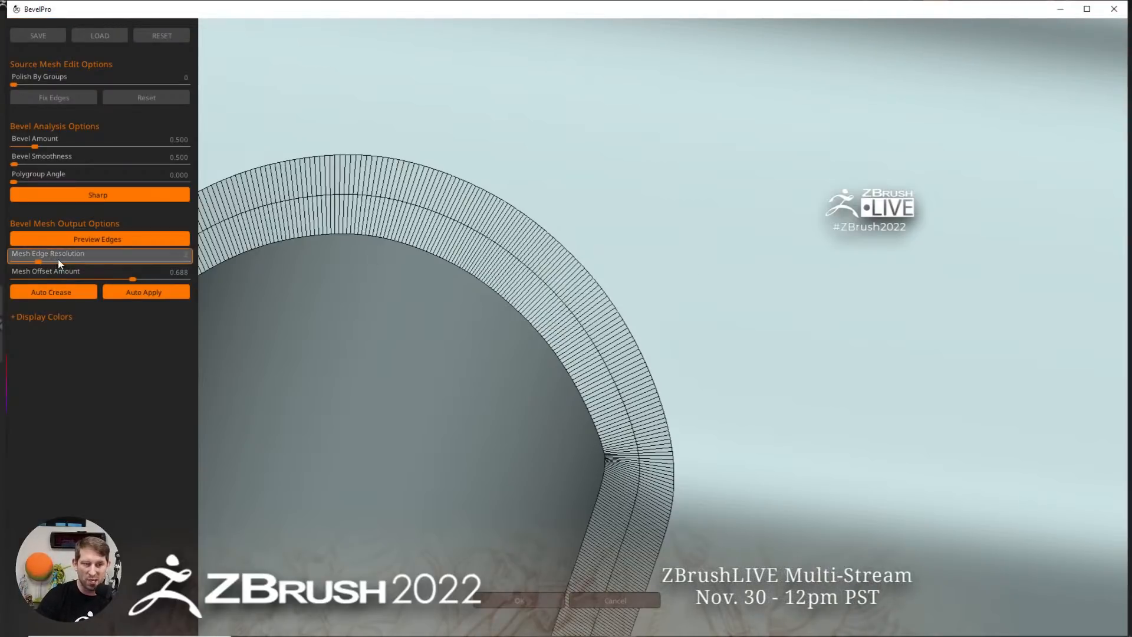
pyautogui.click(97, 257)
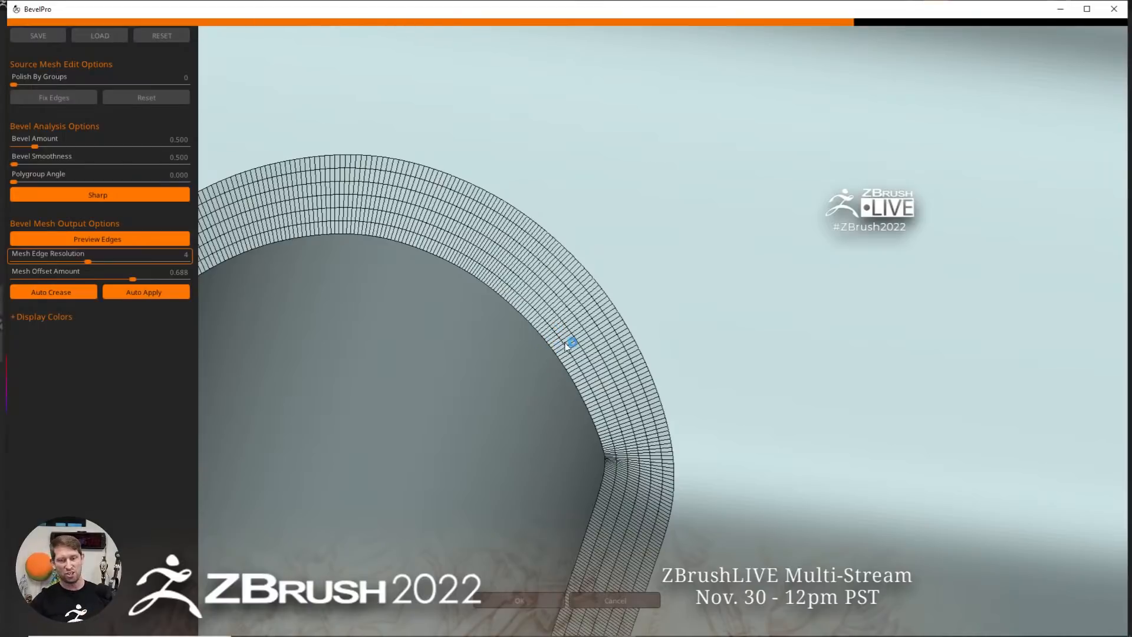
pyautogui.click(127, 239)
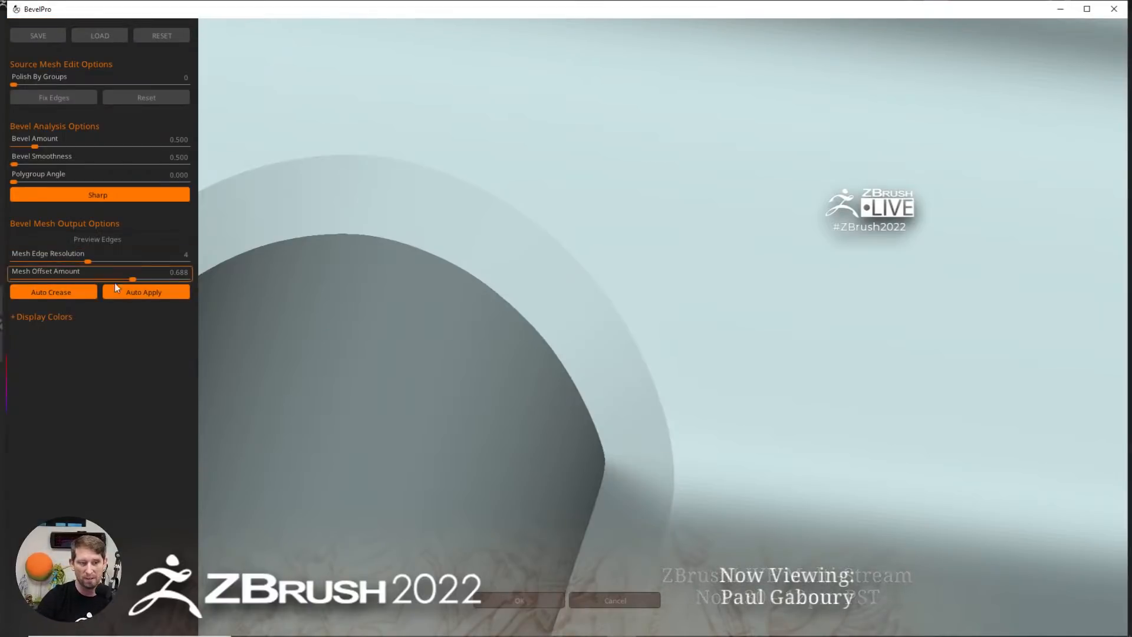
# Accept the BevelPro settings to send the bevelled wheel arches back to the droid body in ZBrush
pyautogui.click(519, 600)
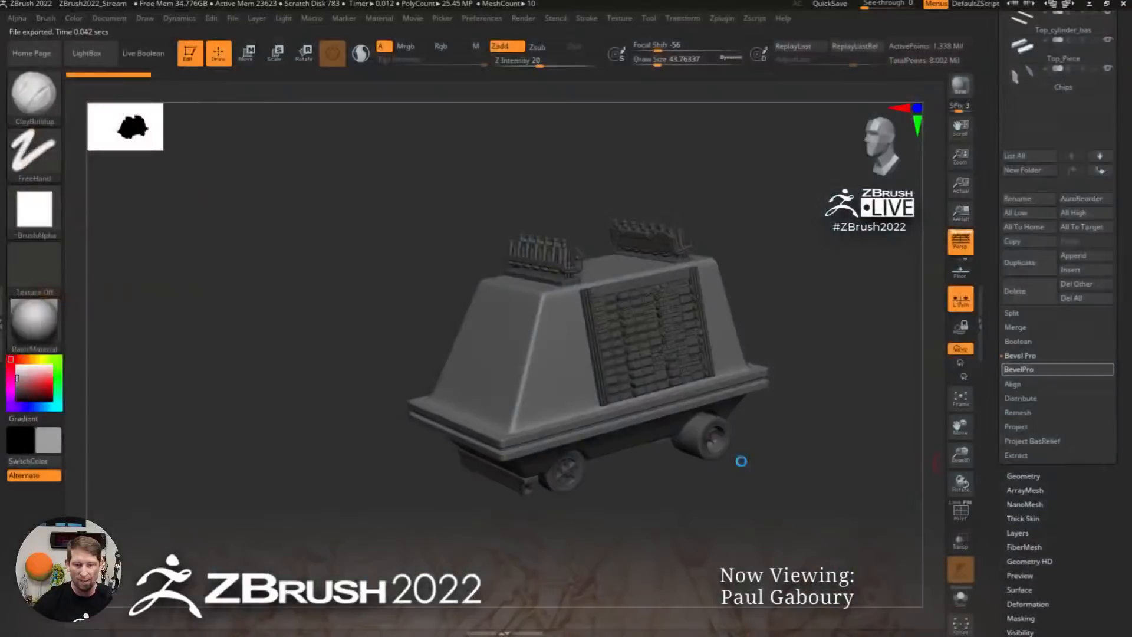
pyautogui.moveTo(844, 384); pyautogui.dragTo(640, 482)
pyautogui.keyDown('alt'); pyautogui.moveTo(641, 483); pyautogui.dragTo(531, 341, button='right'); pyautogui.keyUp('alt')
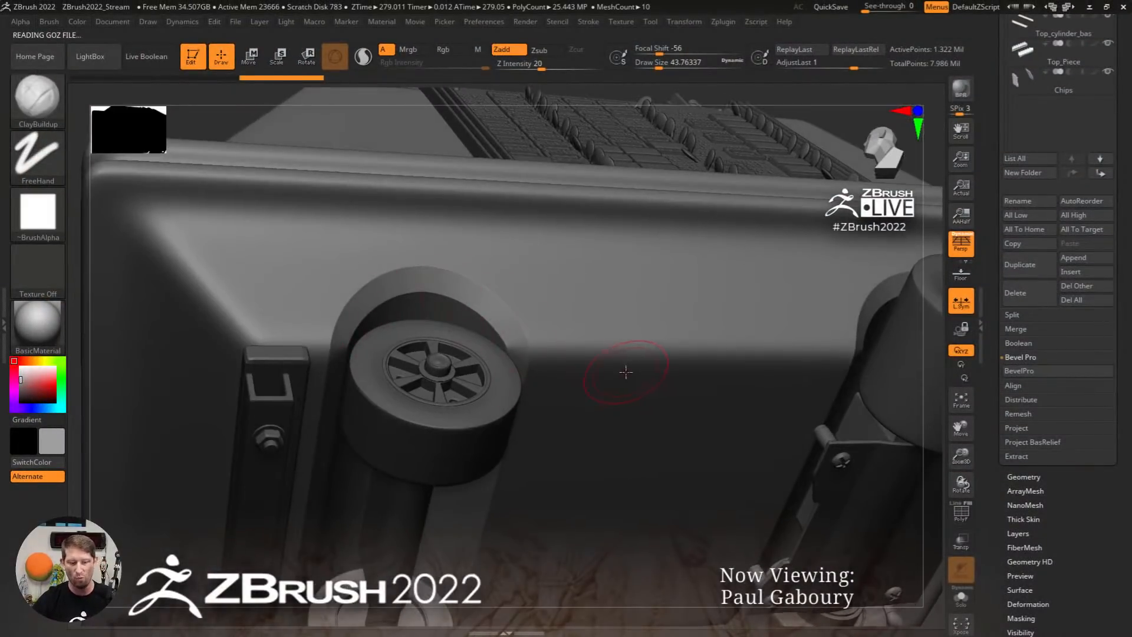
# Examine the new bevel's polygroups and wireframe around the wheel arch with PolyFrame, and return to the plain droid view
pyautogui.hotkey('shift', 'f')
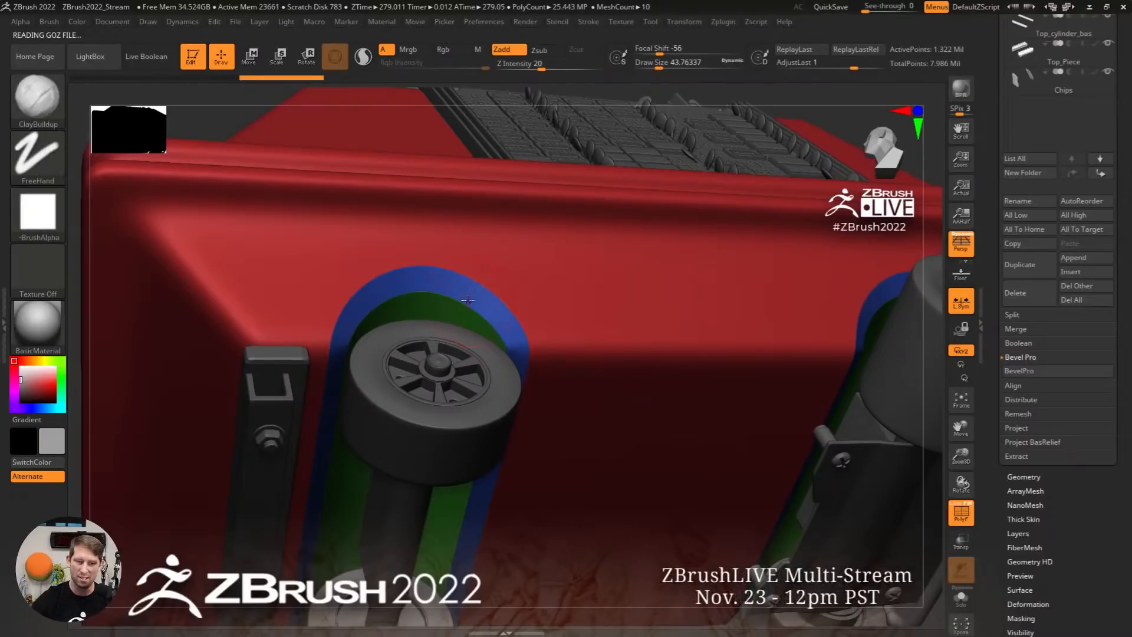
pyautogui.click(955, 512)
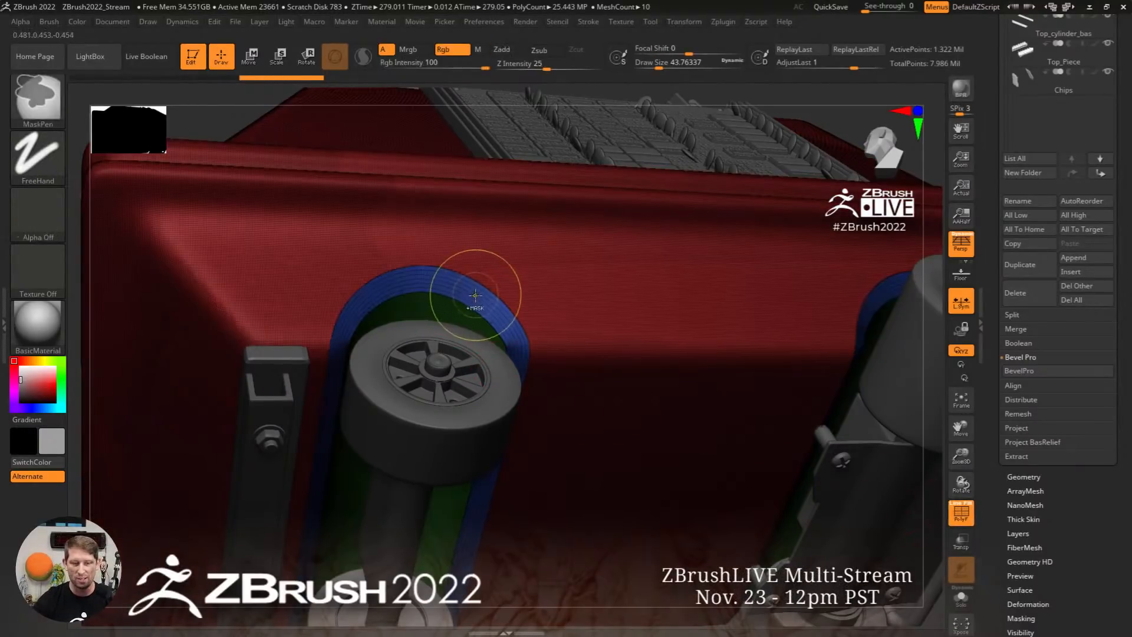
pyautogui.moveTo(476, 299)
pyautogui.keyDown('ctrl'); pyautogui.mouseDown(button='right')
pyautogui.moveTo(552, 388)
pyautogui.moveTo(547, 354)
pyautogui.mouseUp(button='right'); pyautogui.keyUp('ctrl')
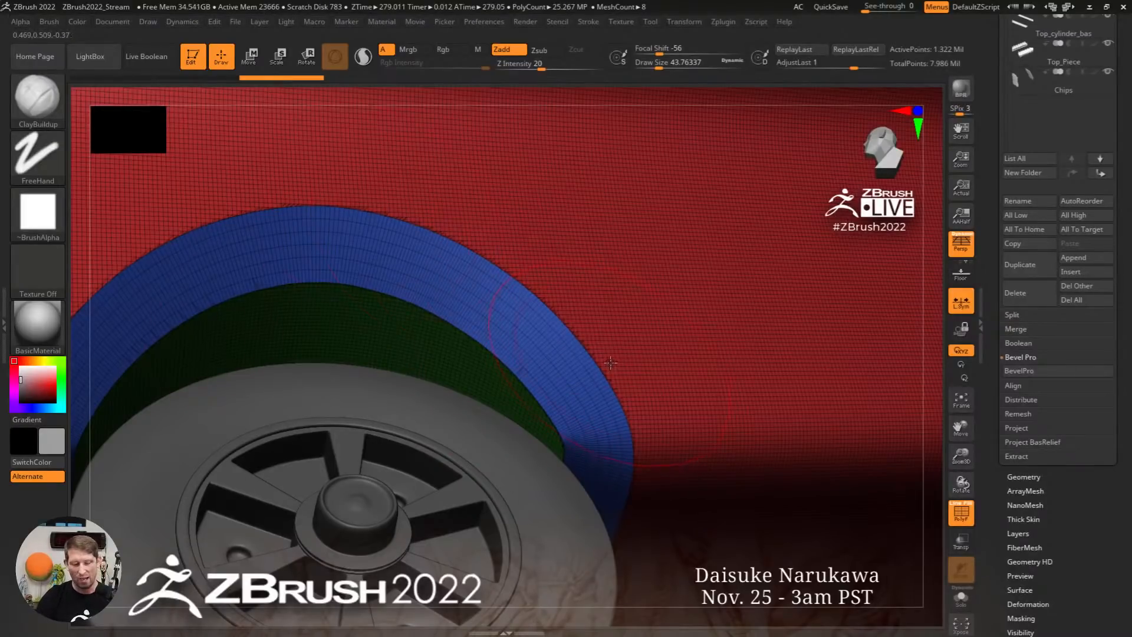
pyautogui.hotkey('shift', 'f')
pyautogui.keyDown('ctrl'); pyautogui.moveTo(604, 362); pyautogui.dragTo(720, 433, button='right'); pyautogui.keyUp('ctrl')
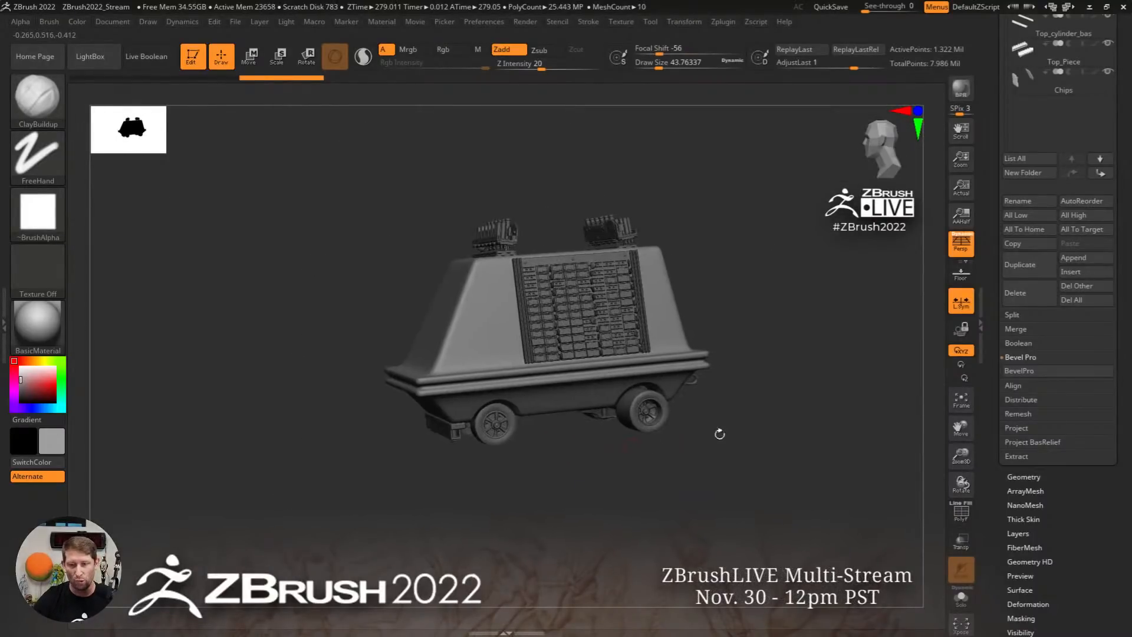
# Switch to the PM3D_Cube3D1 tool to show the mechanical shoulder model marked ZB-2201
pyautogui.moveTo(1125, 272); pyautogui.dragTo(1128, 425)
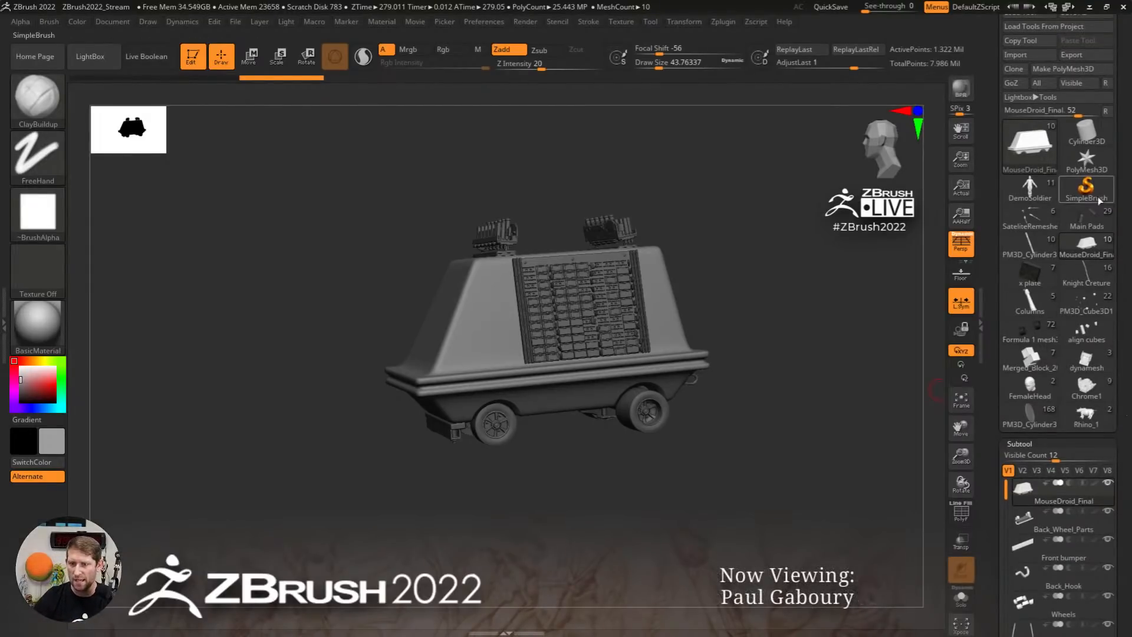
pyautogui.moveTo(1089, 283)
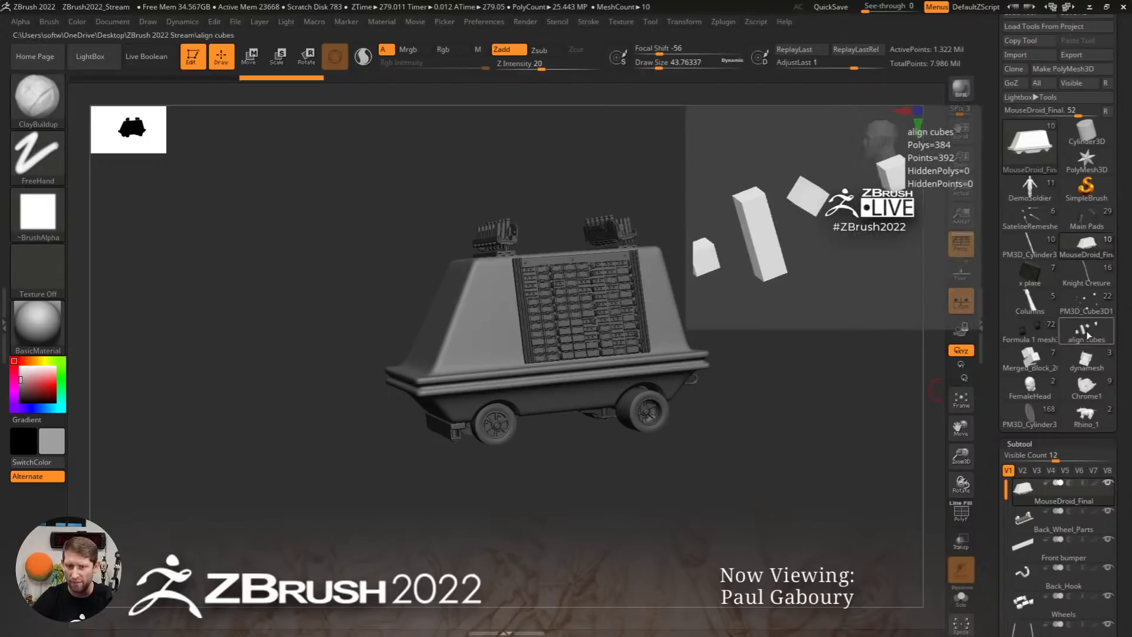
pyautogui.click(1090, 308)
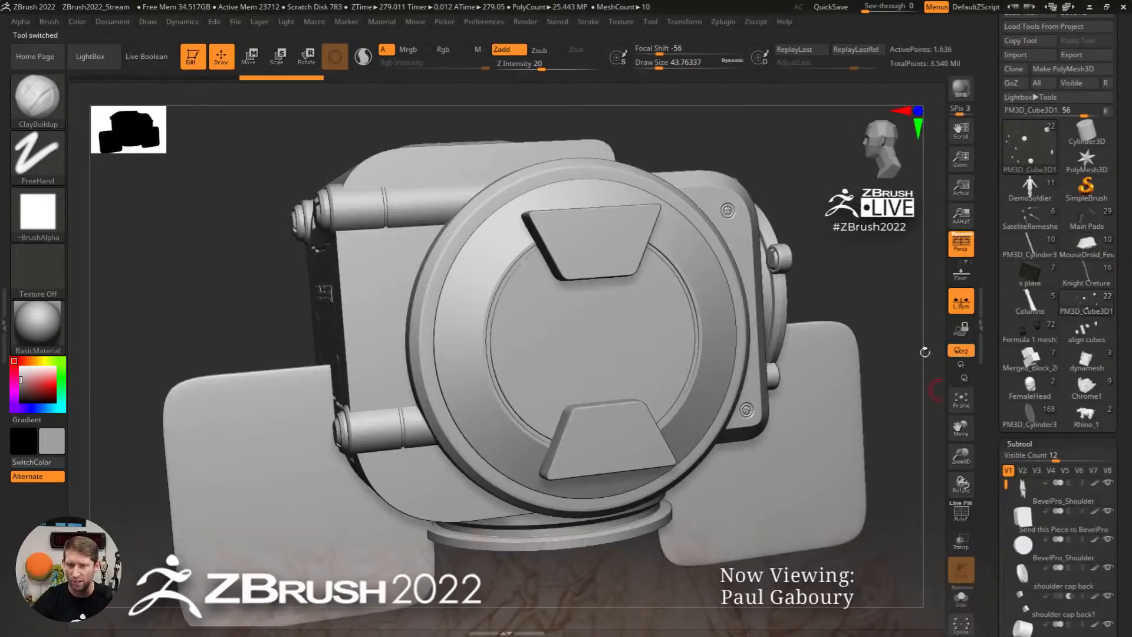
pyautogui.moveTo(515, 366); pyautogui.dragTo(582, 385, button='right')
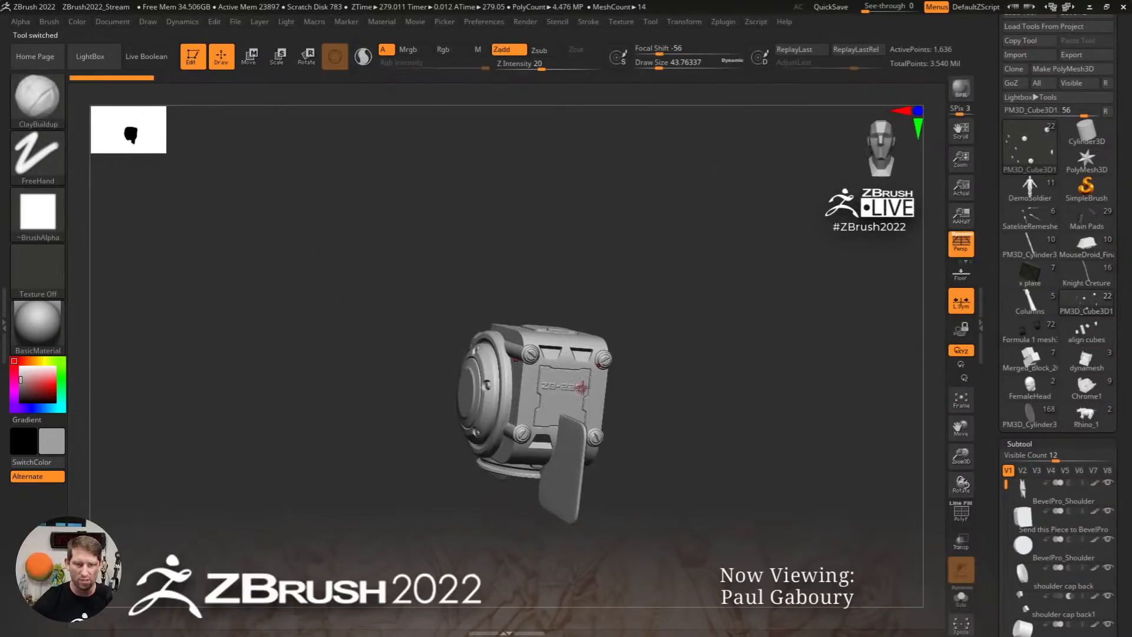
pyautogui.moveTo(543, 349); pyautogui.dragTo(641, 424, button='right')
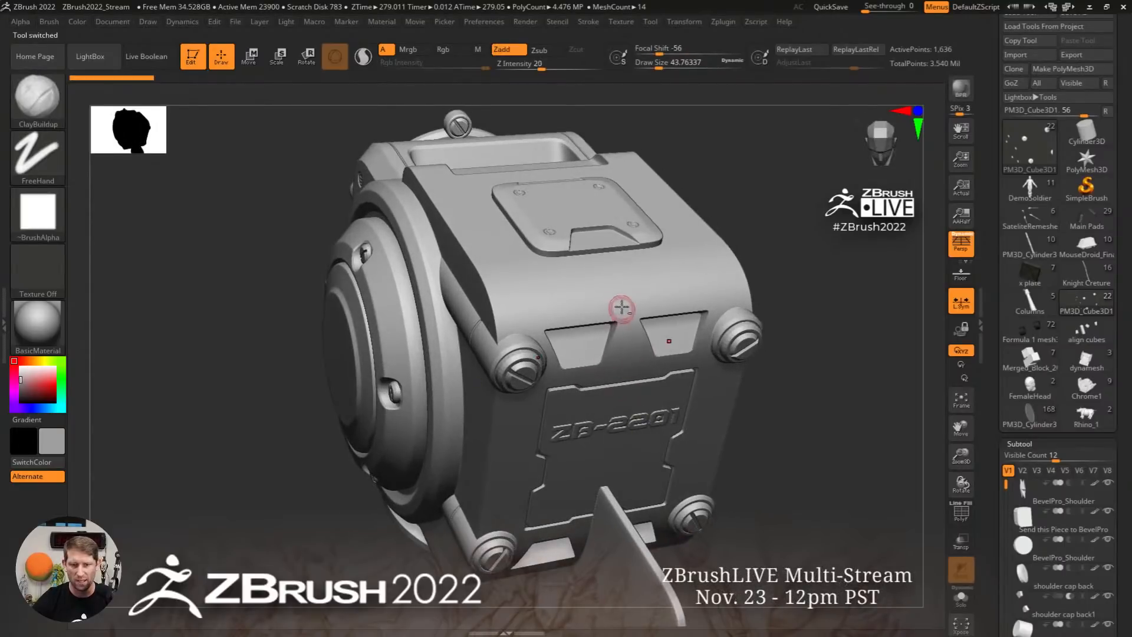
# Select the shoulder's "Send this Piece to BevelPro" box subtool, turn on PolyFrame, and isolate the piece with Solo
pyautogui.keyDown('alt'); pyautogui.click(550, 295); pyautogui.keyUp('alt')
pyautogui.hotkey('shift', 'f')
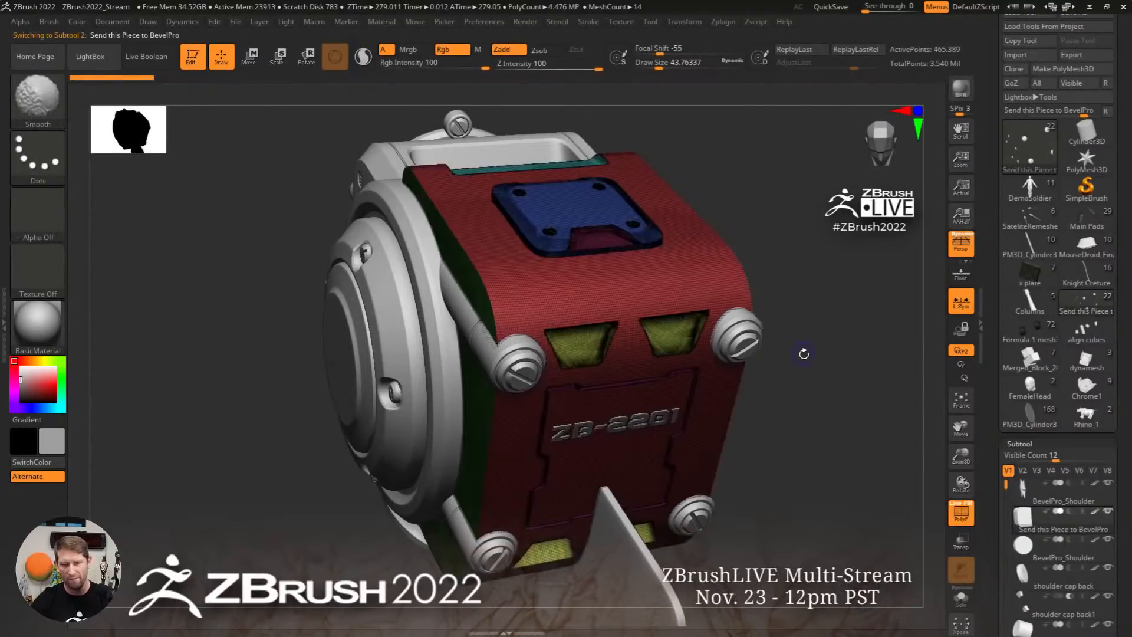
pyautogui.click(961, 597)
pyautogui.keyDown('shift'); pyautogui.moveTo(689, 409); pyautogui.dragTo(695, 358, button='right'); pyautogui.keyUp('shift')
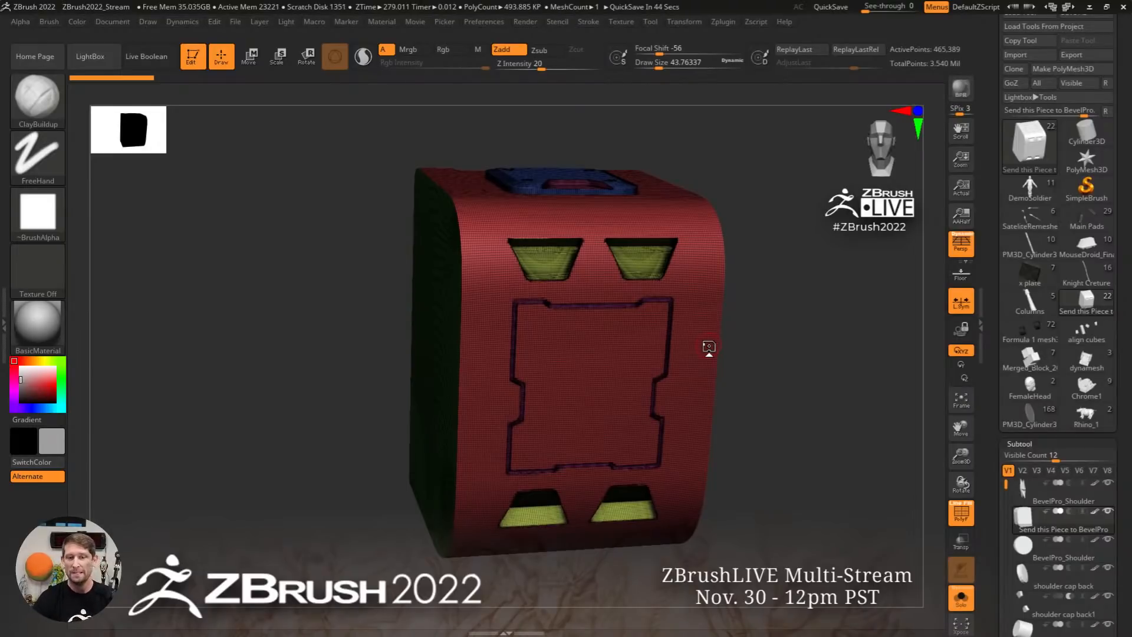
# Examine the shoulder box's polygroups, isolating the green side group and restoring the full piece
pyautogui.moveTo(623, 253); pyautogui.dragTo(633, 425, button='right')
pyautogui.moveTo(436, 330); pyautogui.dragTo(584, 353, button='right')
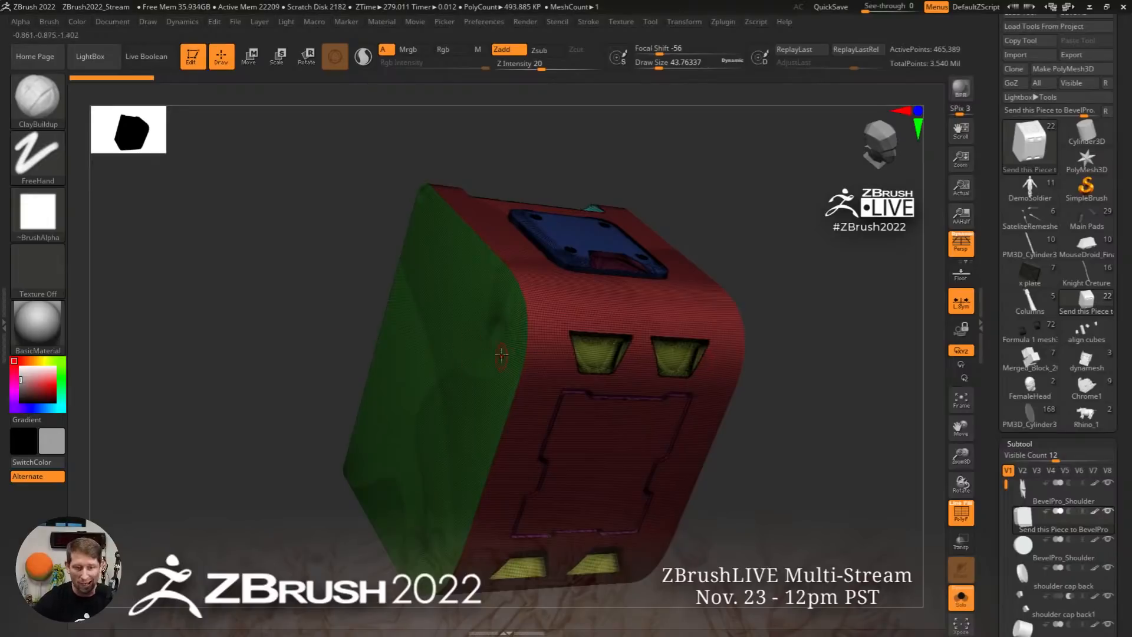
pyautogui.keyDown('ctrl'); pyautogui.keyDown('shift'); pyautogui.click(488, 369); pyautogui.keyUp('shift'); pyautogui.keyUp('ctrl')
pyautogui.moveTo(686, 376); pyautogui.dragTo(733, 355)
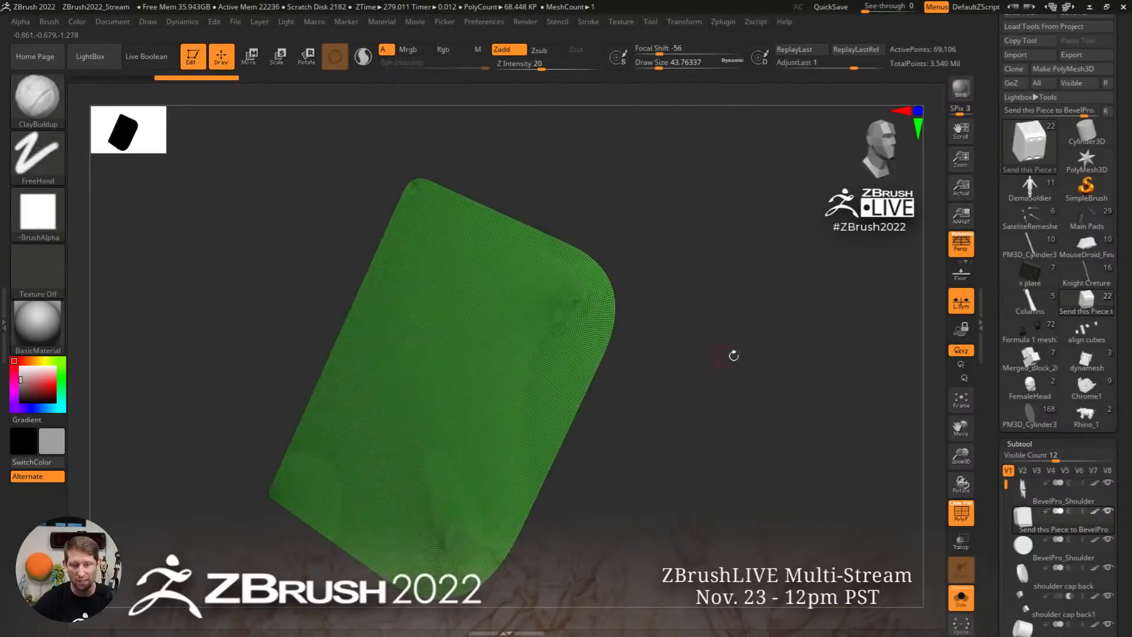
pyautogui.keyDown('ctrl'); pyautogui.click(832, 366); pyautogui.keyUp('ctrl')
pyautogui.keyDown('ctrl'); pyautogui.keyDown('shift'); pyautogui.click(894, 364); pyautogui.keyUp('shift'); pyautogui.keyUp('ctrl')
pyautogui.keyDown('ctrl'); pyautogui.click(887, 366); pyautogui.keyUp('ctrl')
pyautogui.moveTo(887, 367); pyautogui.dragTo(814, 383)
pyautogui.keyDown('ctrl'); pyautogui.click(629, 315); pyautogui.keyUp('ctrl')
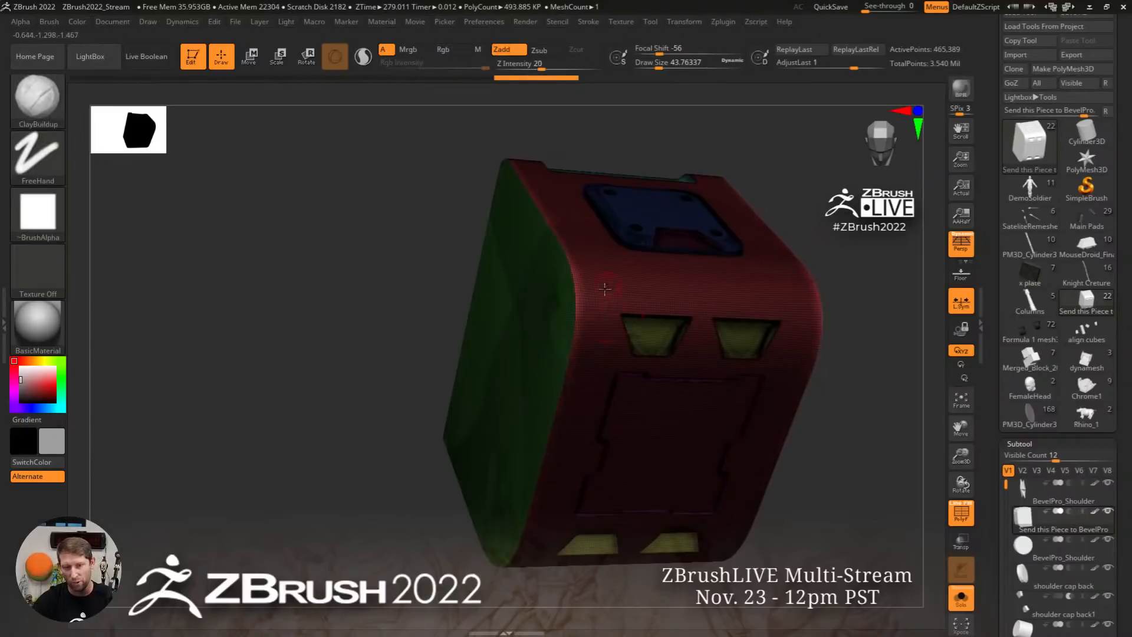
pyautogui.moveTo(604, 289); pyautogui.dragTo(587, 323, button='right')
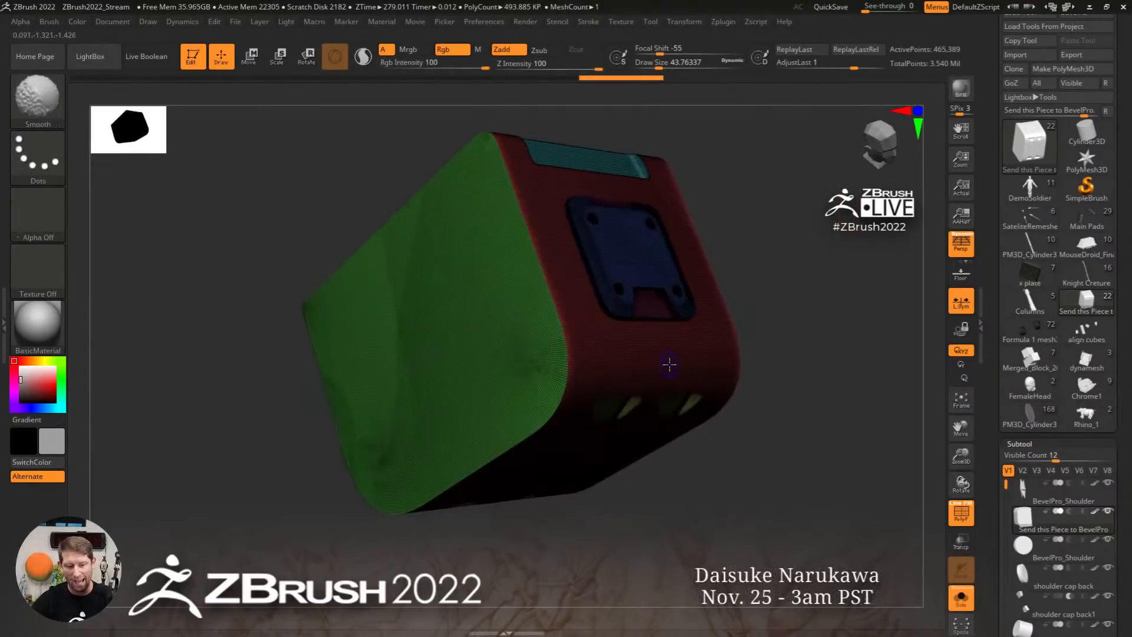
# Turn off PolyFrame on the shoulder box and send the piece to BevelPro
pyautogui.hotkey('shift', 'f')
pyautogui.moveTo(628, 377); pyautogui.dragTo(537, 300, button='right')
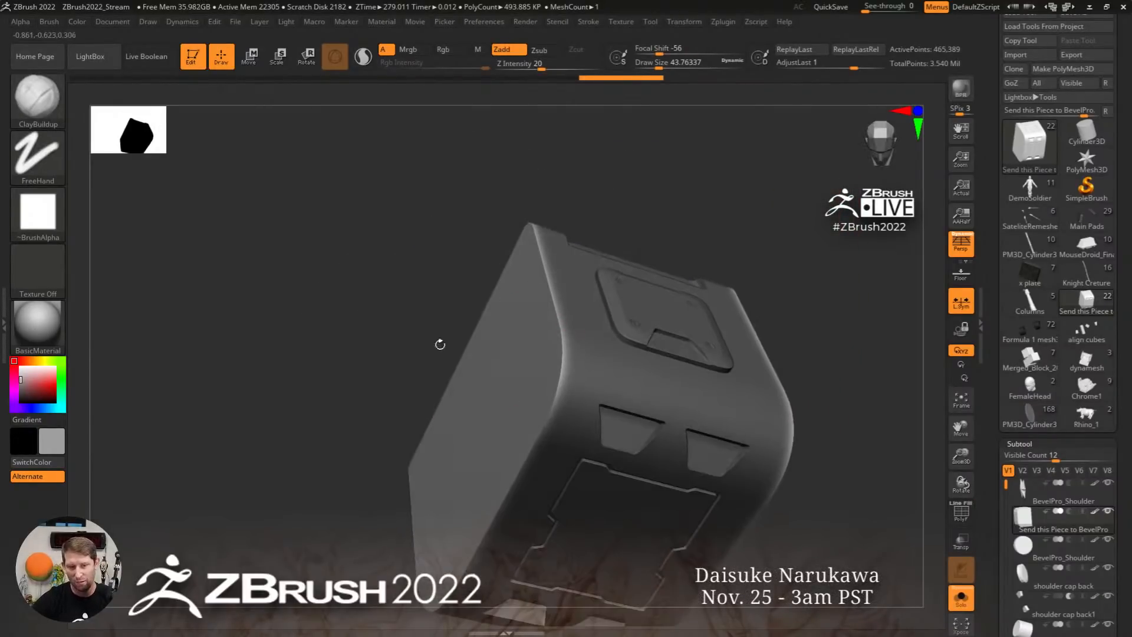
pyautogui.moveTo(440, 343)
pyautogui.keyDown('ctrl'); pyautogui.mouseDown(button='right')
pyautogui.moveTo(566, 348)
pyautogui.moveTo(695, 384)
pyautogui.moveTo(750, 372)
pyautogui.moveTo(733, 341)
pyautogui.moveTo(747, 363)
pyautogui.mouseUp(button='right'); pyautogui.keyUp('ctrl')
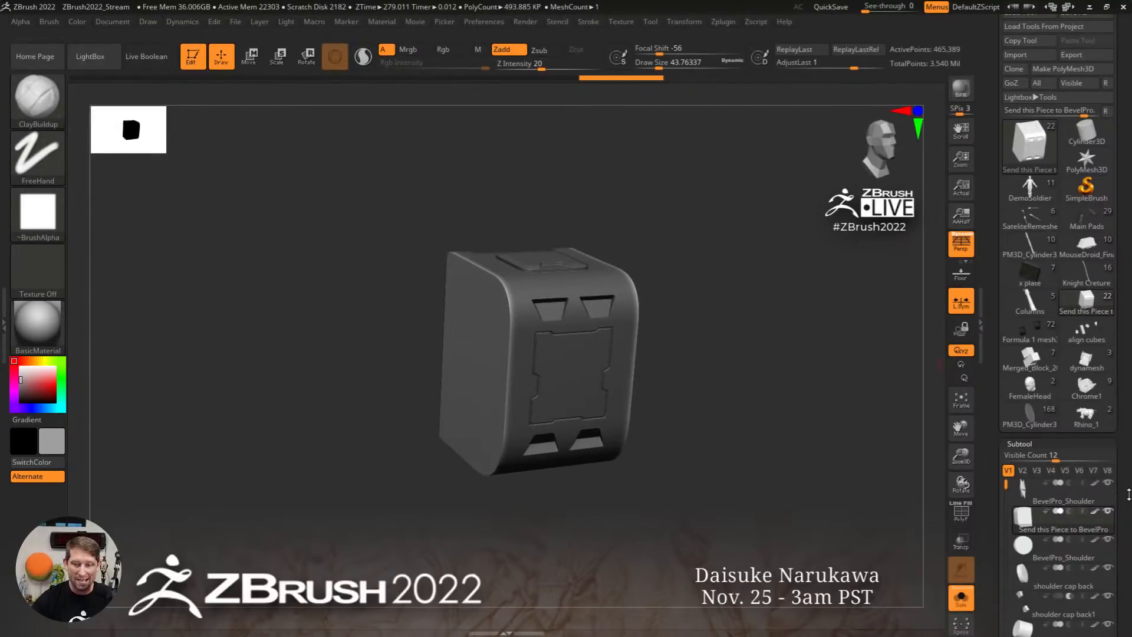
pyautogui.moveTo(1129, 494); pyautogui.dragTo(1109, 329)
pyautogui.click(1032, 332)
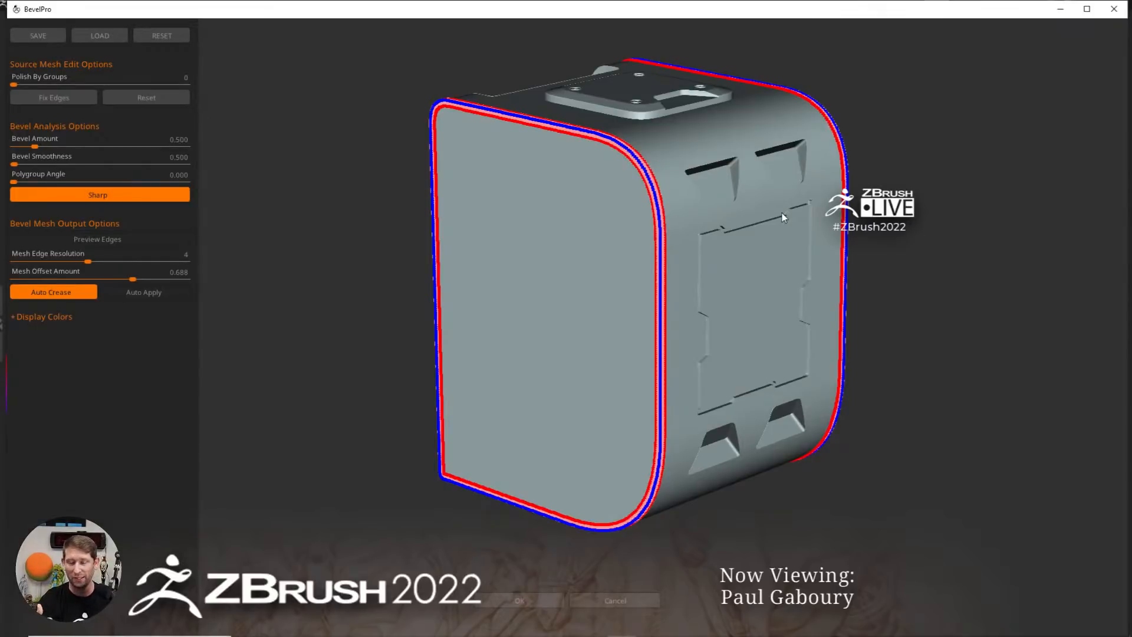
# Set the Bevel Amount to 1, preview the bevel with Auto Apply, and accept the settings with Auto Apply off
pyautogui.click(184, 140)
pyautogui.write('1')
pyautogui.press('Return')
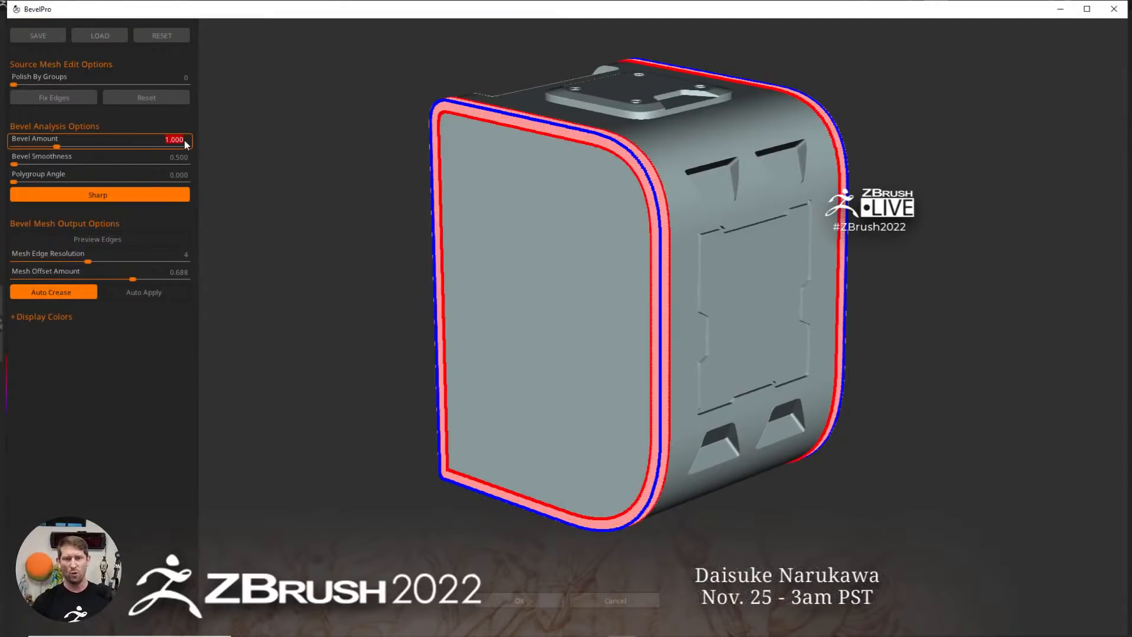
pyautogui.click(153, 292)
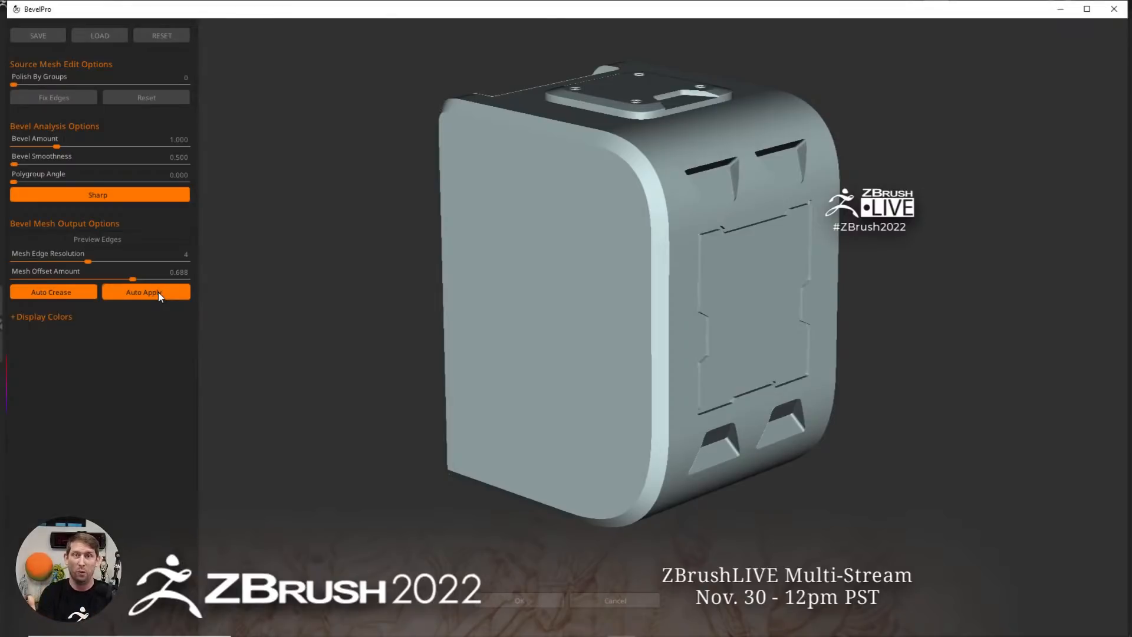
pyautogui.click(158, 292)
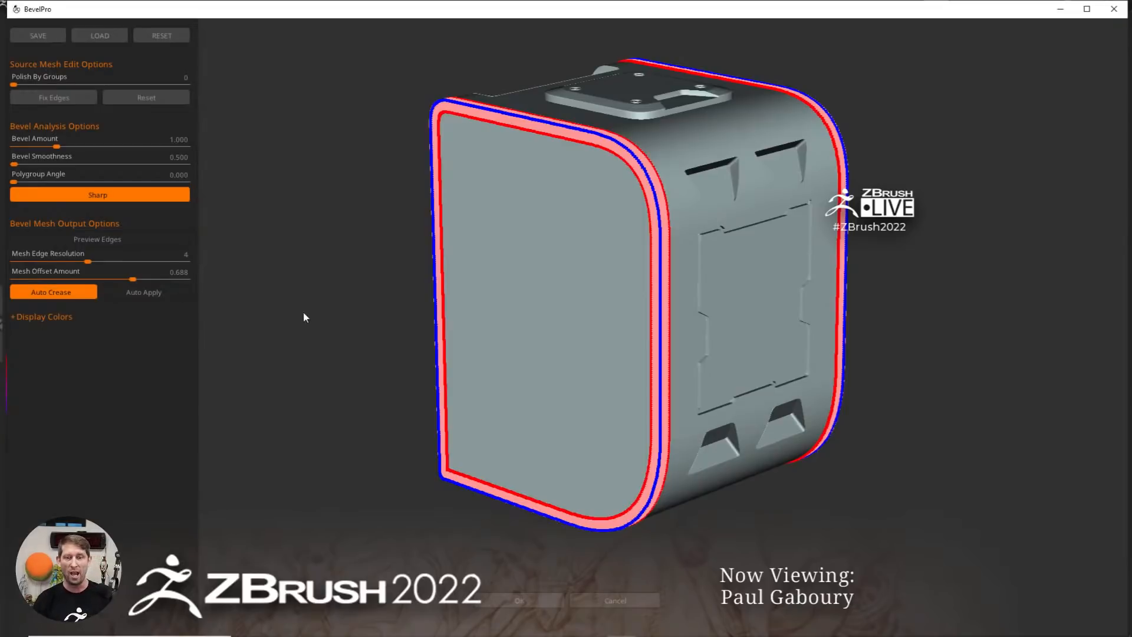
pyautogui.click(554, 599)
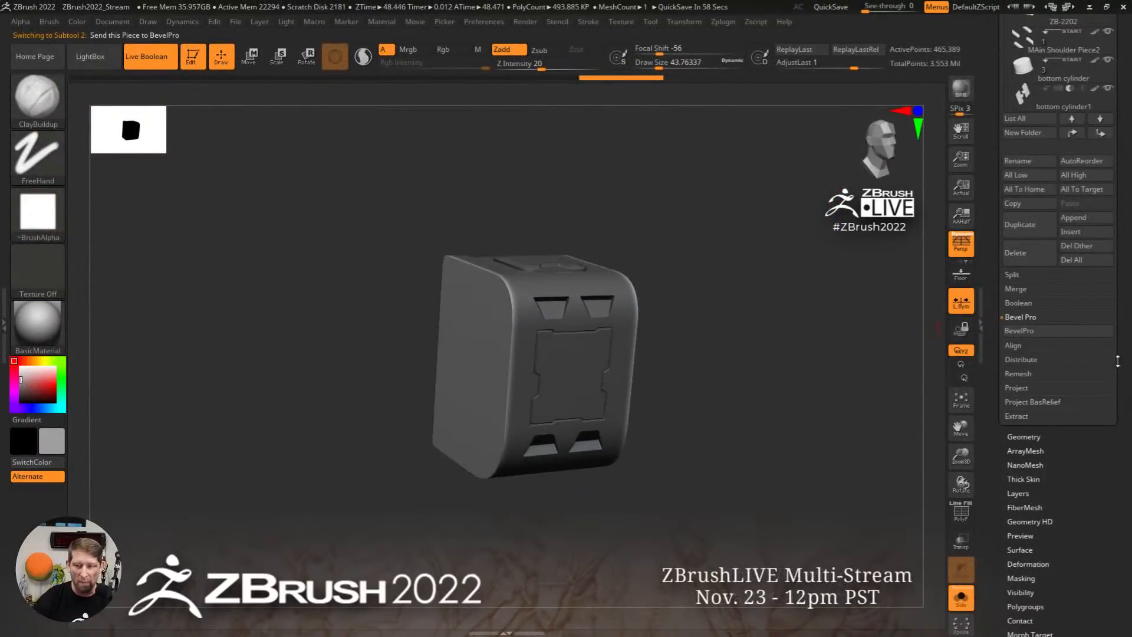
# Select the bevel mesh subtool "Send this Piece to BevelPro_sub" and show its wireframe with PolyFrame
pyautogui.moveTo(1118, 361); pyautogui.dragTo(1126, 473)
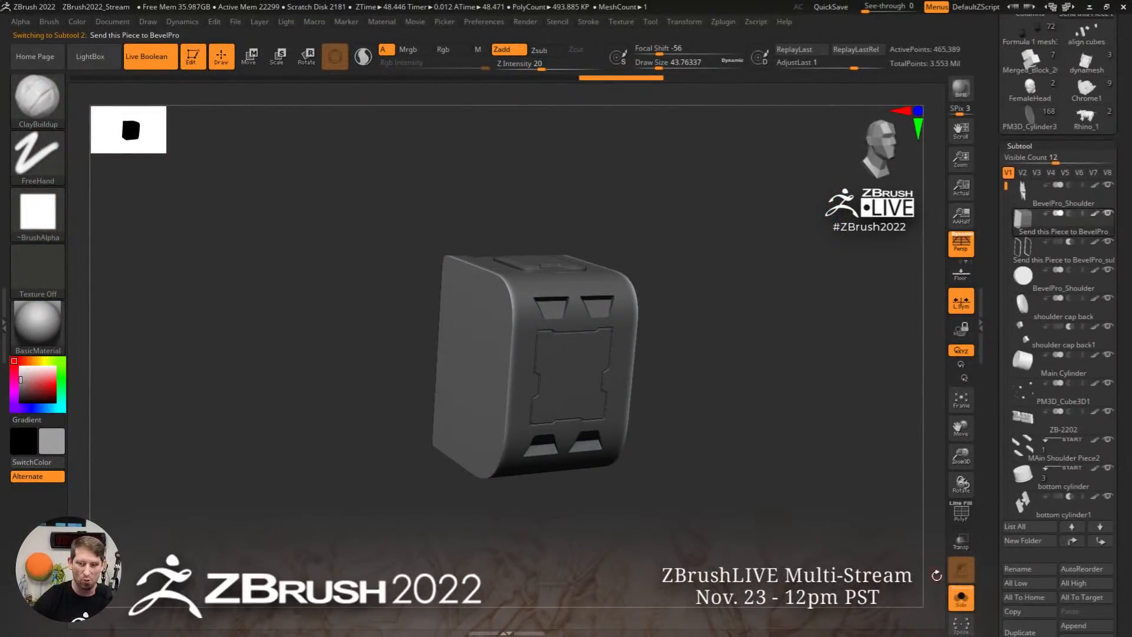
pyautogui.moveTo(1054, 258)
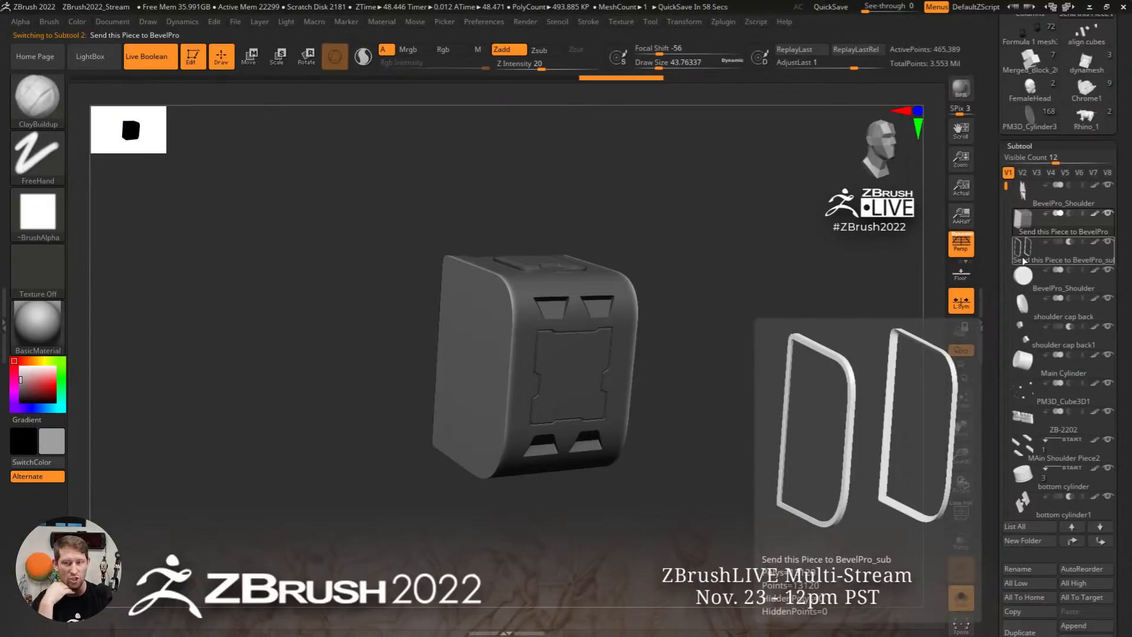
pyautogui.click(1024, 260)
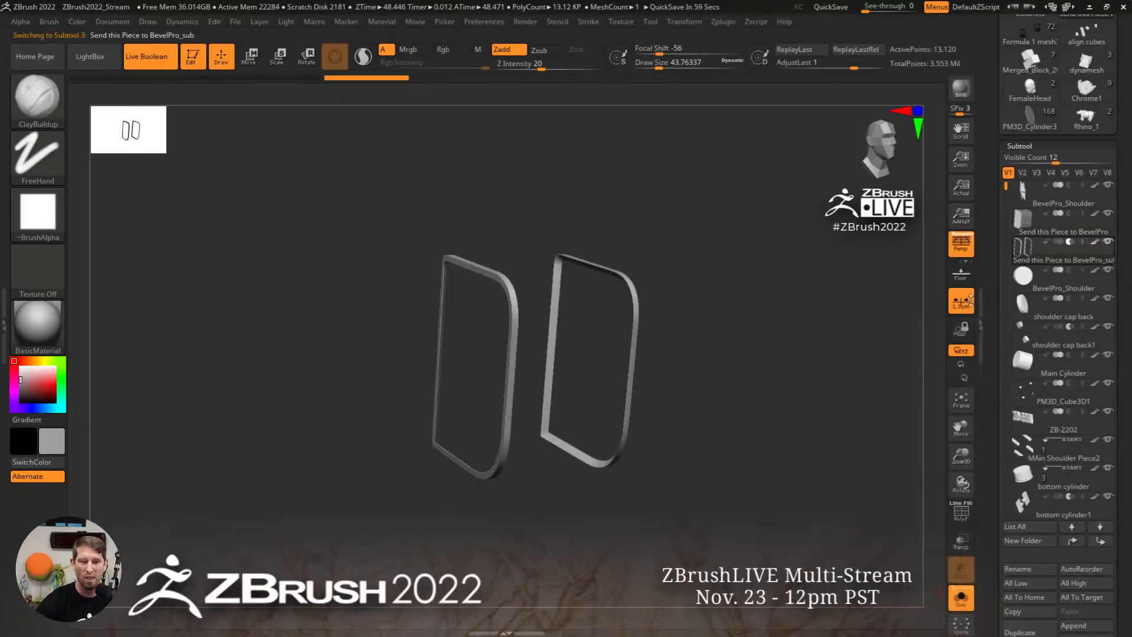
pyautogui.moveTo(588, 330)
pyautogui.mouseDown()
pyautogui.moveTo(516, 330)
pyautogui.moveTo(585, 335)
pyautogui.mouseUp()
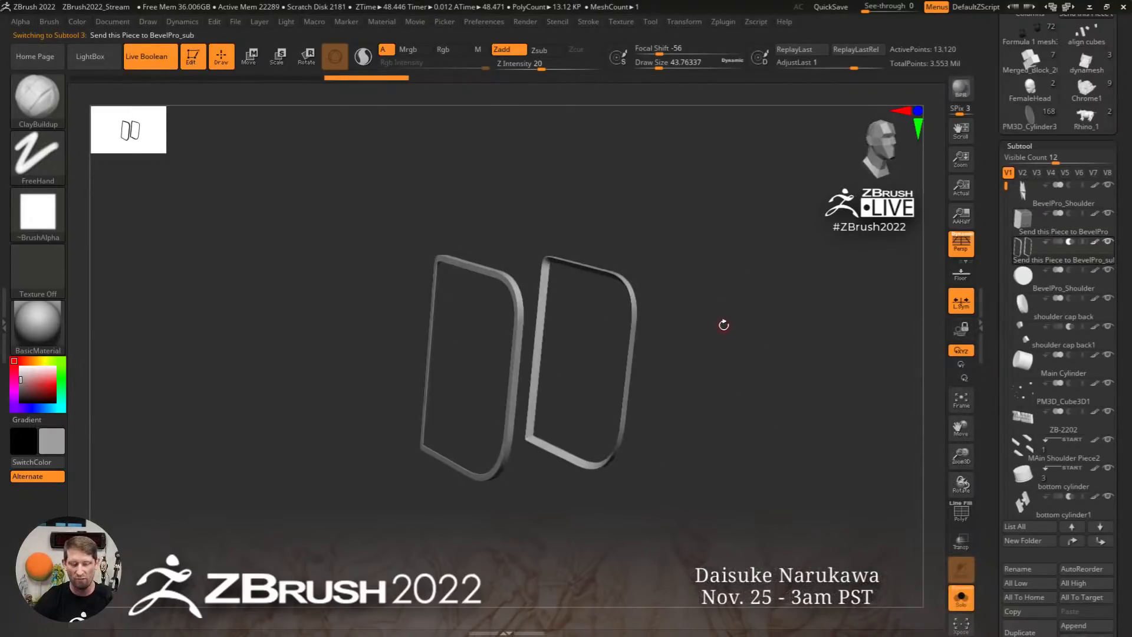
pyautogui.hotkey('shift', 'f')
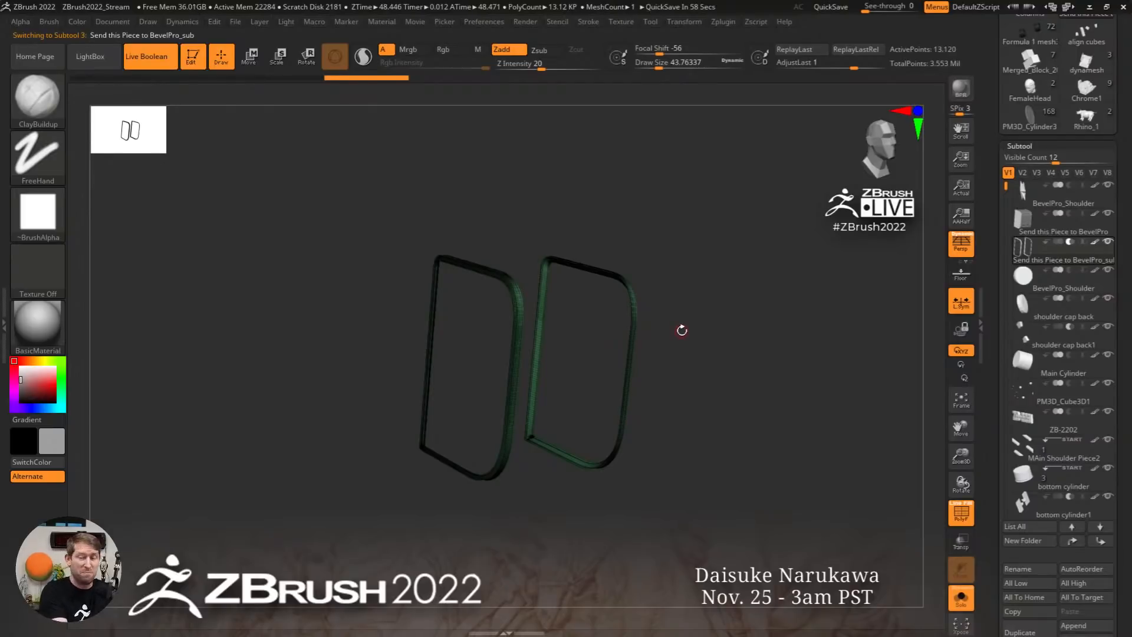
# With the ZModeler brush, set the polygon action to QMesh Polyloop and reshape polyloops along the bevel mesh strip
pyautogui.moveTo(593, 282)
pyautogui.keyDown('alt'); pyautogui.mouseDown()
pyautogui.moveTo(748, 482)
pyautogui.moveTo(525, 293)
pyautogui.moveTo(649, 369)
pyautogui.mouseUp(); pyautogui.keyUp('alt')
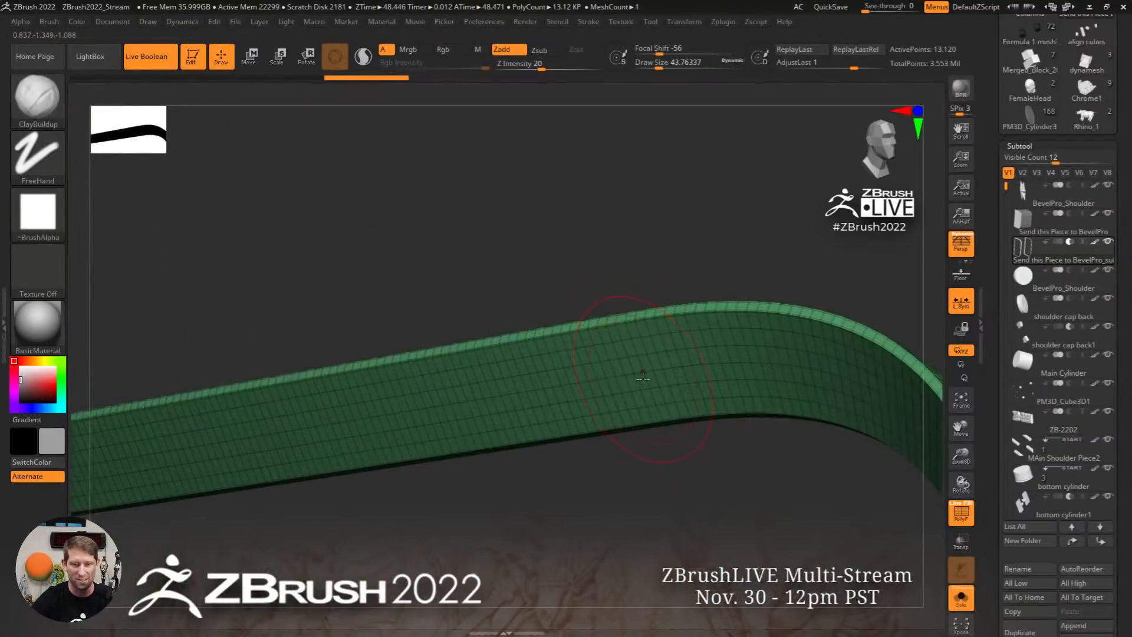
pyautogui.press('b')
pyautogui.press('z')
pyautogui.press('m')
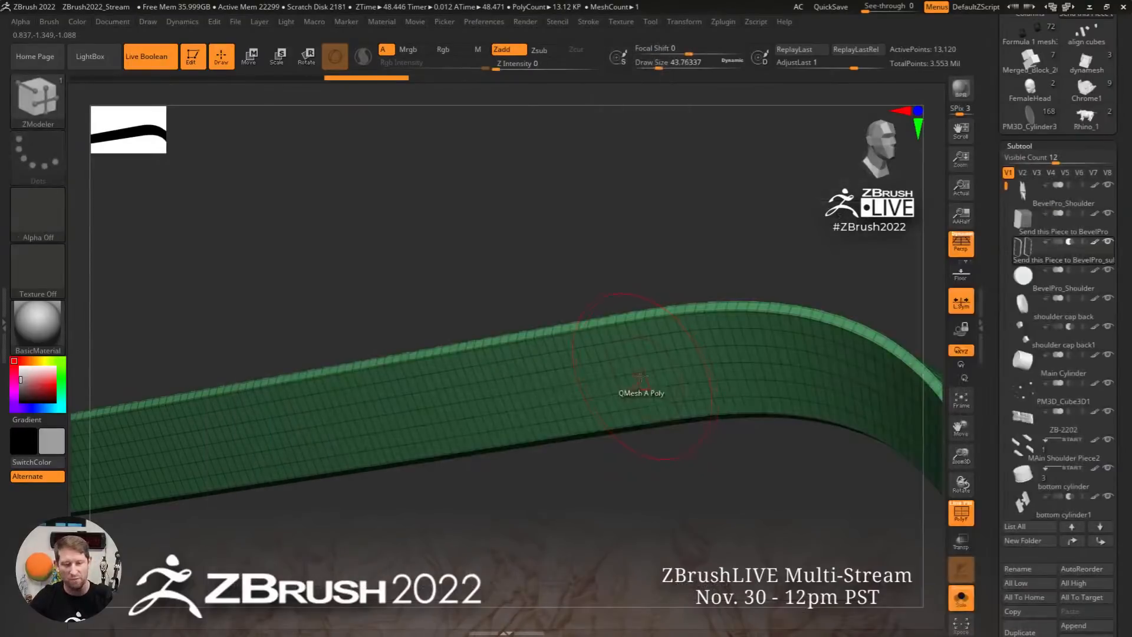
pyautogui.scroll(3, 643, 379)
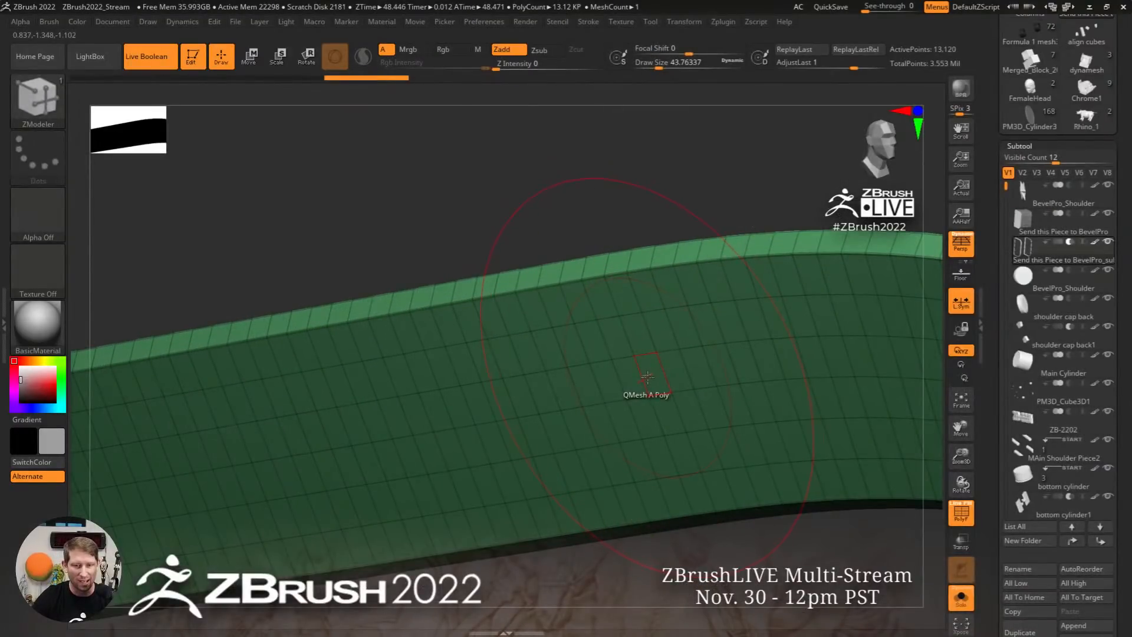
pyautogui.press('space')
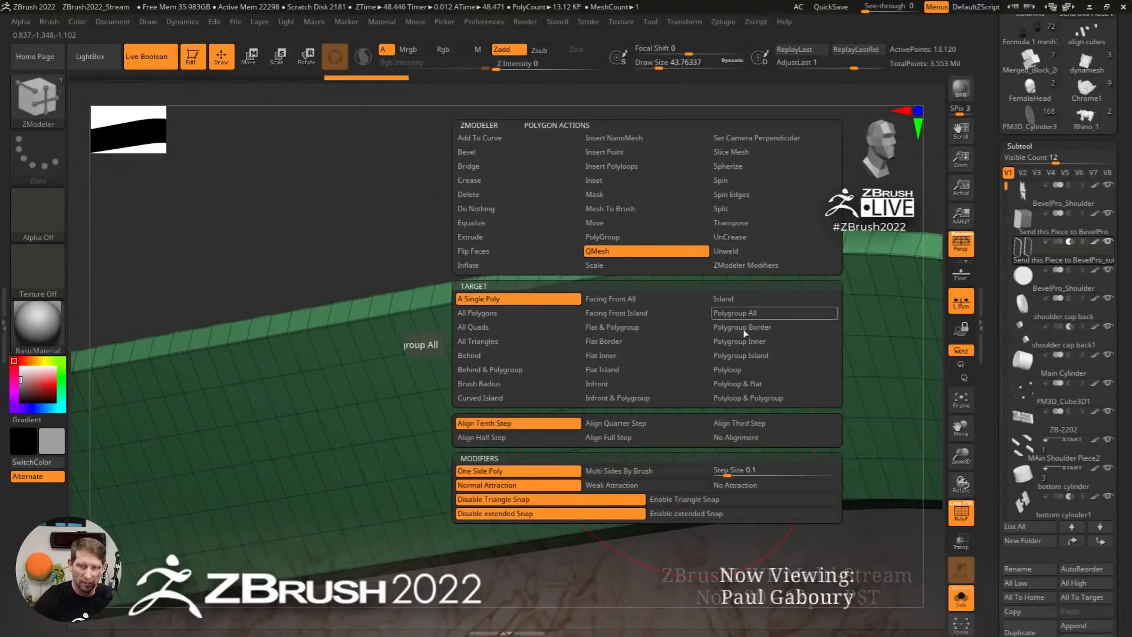
pyautogui.click(755, 373)
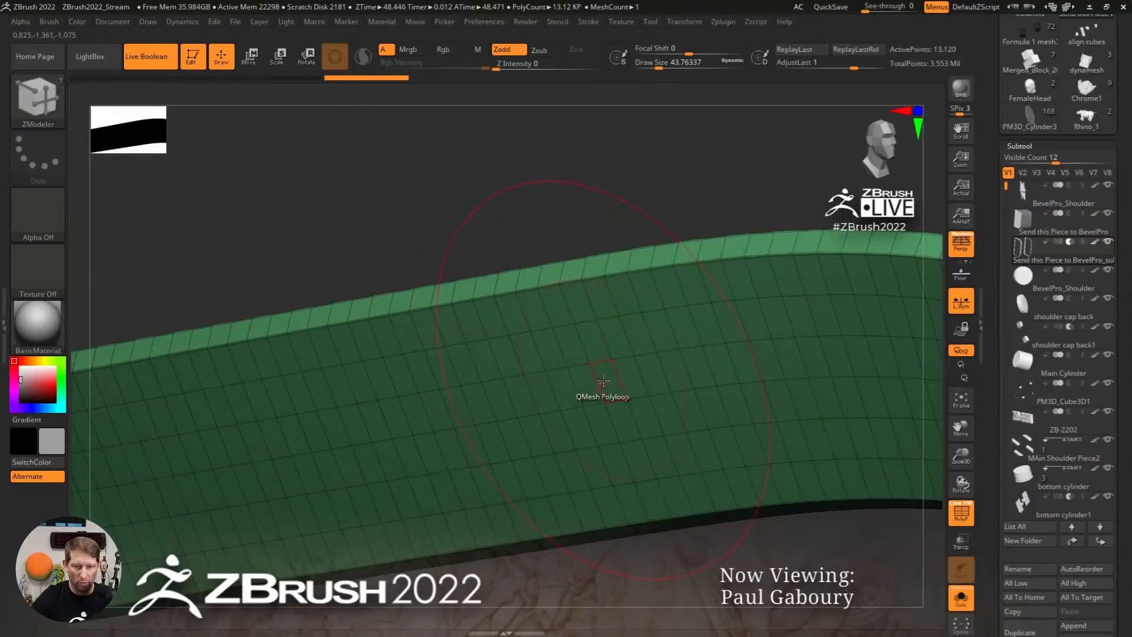
pyautogui.moveTo(602, 379); pyautogui.dragTo(634, 432)
pyautogui.moveTo(634, 432); pyautogui.dragTo(645, 362, button='right')
pyautogui.click(613, 430)
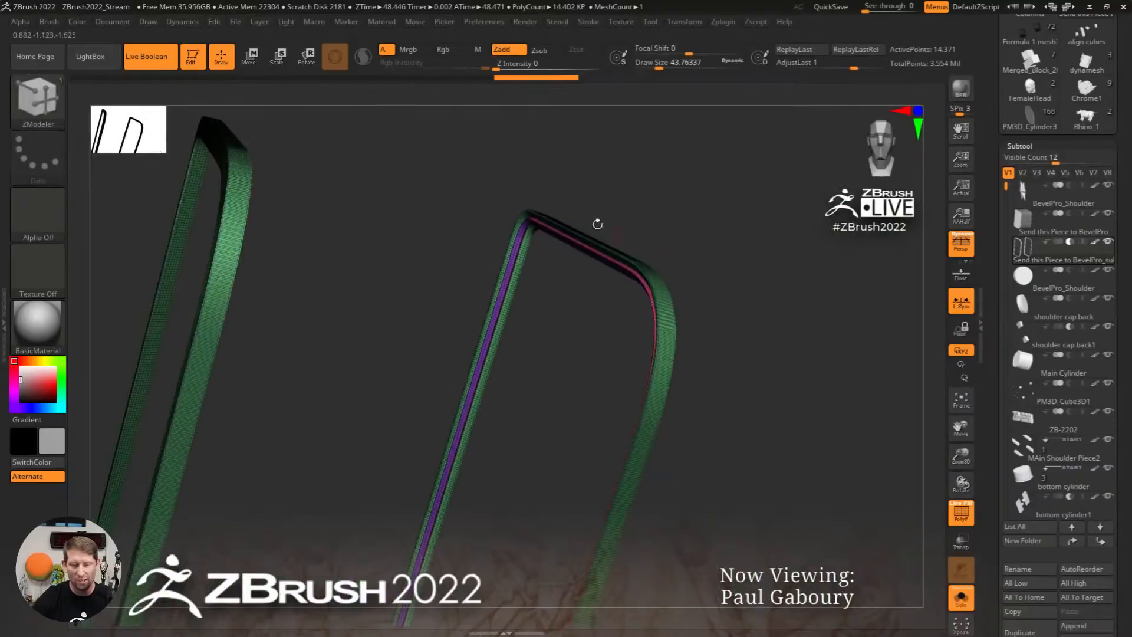
# Turn off Solo and PolyFrame to inspect the bevel cut on the complete shoulder model
pyautogui.keyDown('ctrl'); pyautogui.moveTo(800, 407); pyautogui.dragTo(666, 288, button='right'); pyautogui.keyUp('ctrl')
pyautogui.moveTo(715, 422); pyautogui.dragTo(781, 479, button='right')
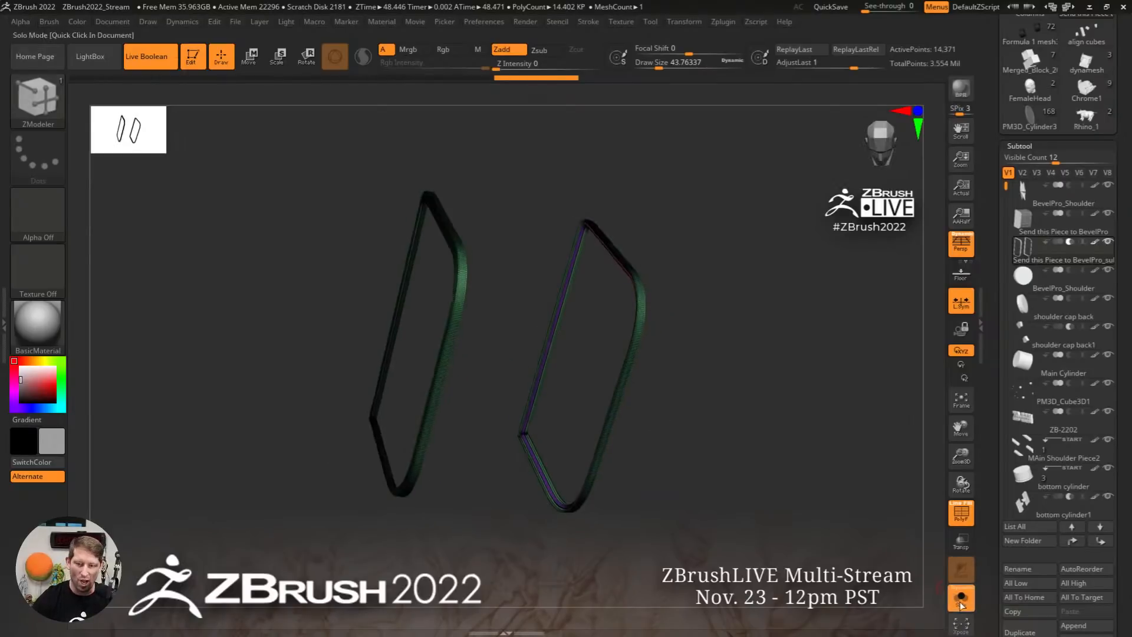
pyautogui.click(650, 317)
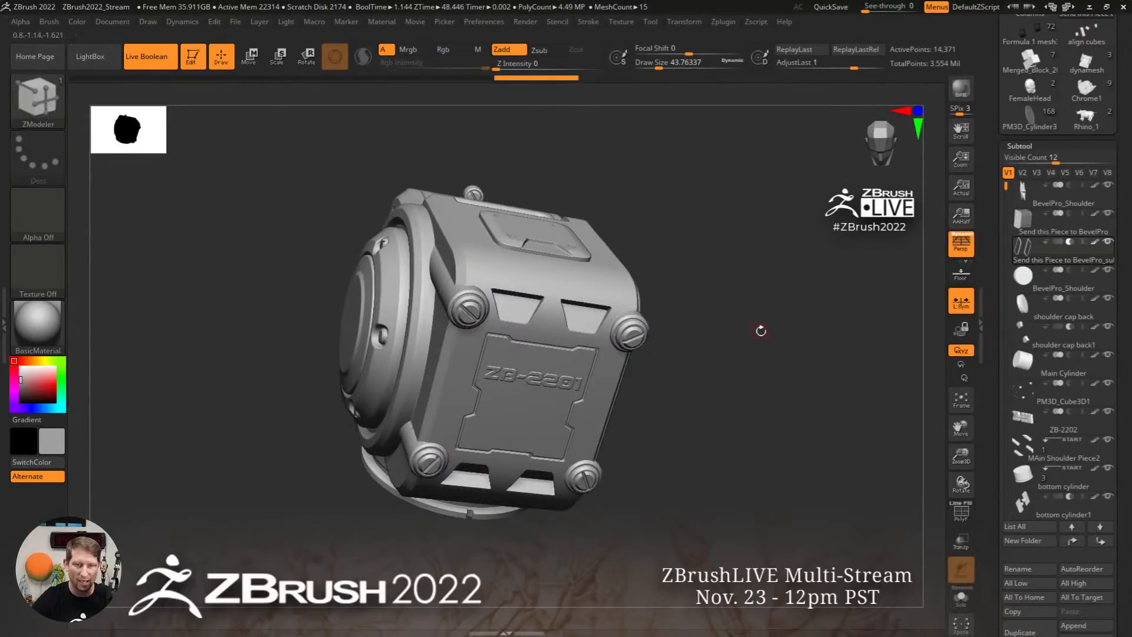
pyautogui.click(1036, 303)
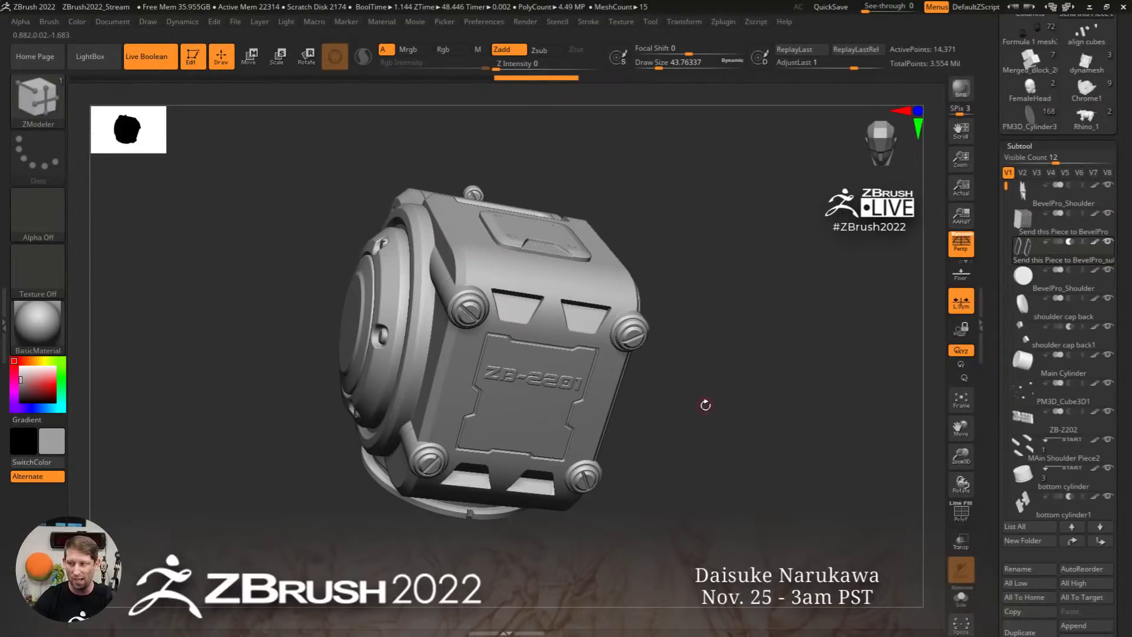
pyautogui.moveTo(709, 408); pyautogui.dragTo(689, 402)
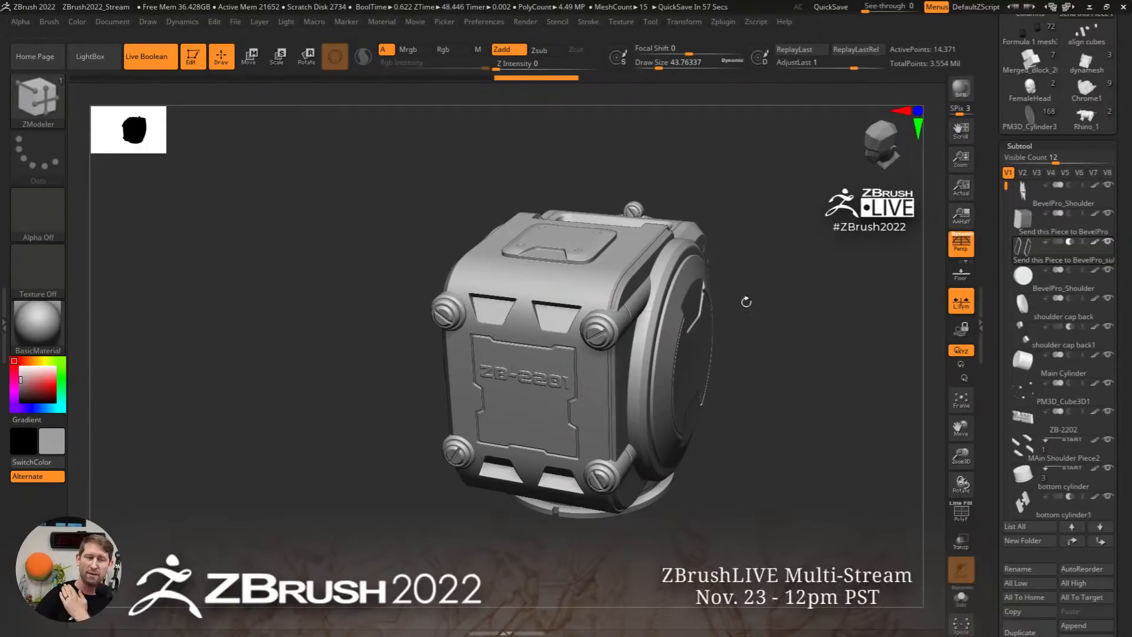
# Turn off Live Boolean and select the "Send this Piece to BevelPro" box subtool
pyautogui.click(144, 51)
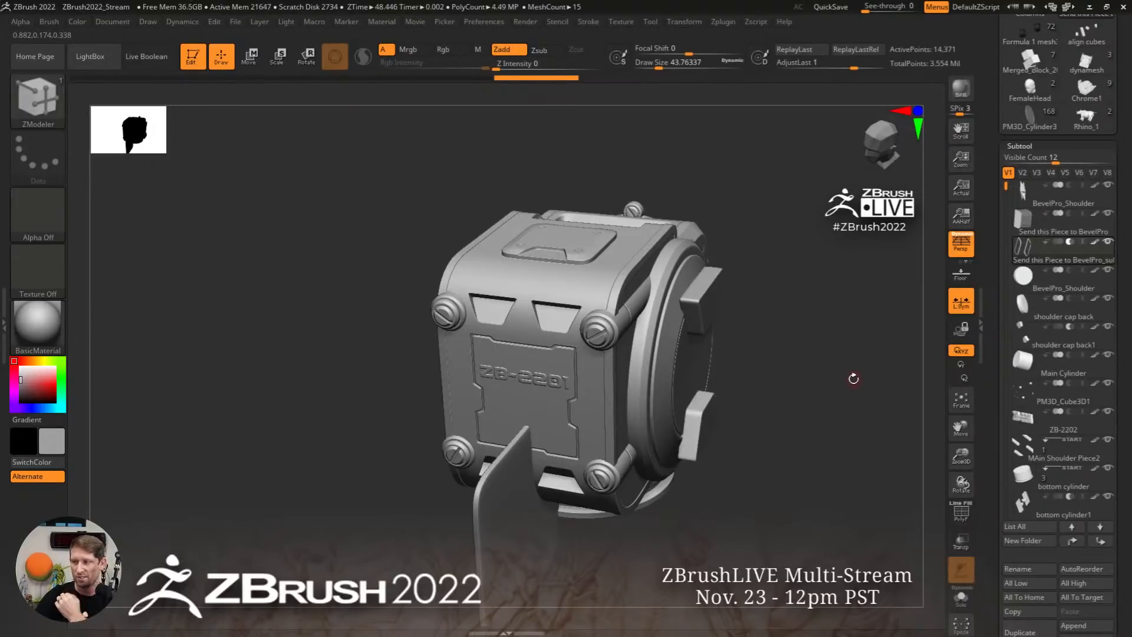
pyautogui.moveTo(850, 404); pyautogui.dragTo(786, 346)
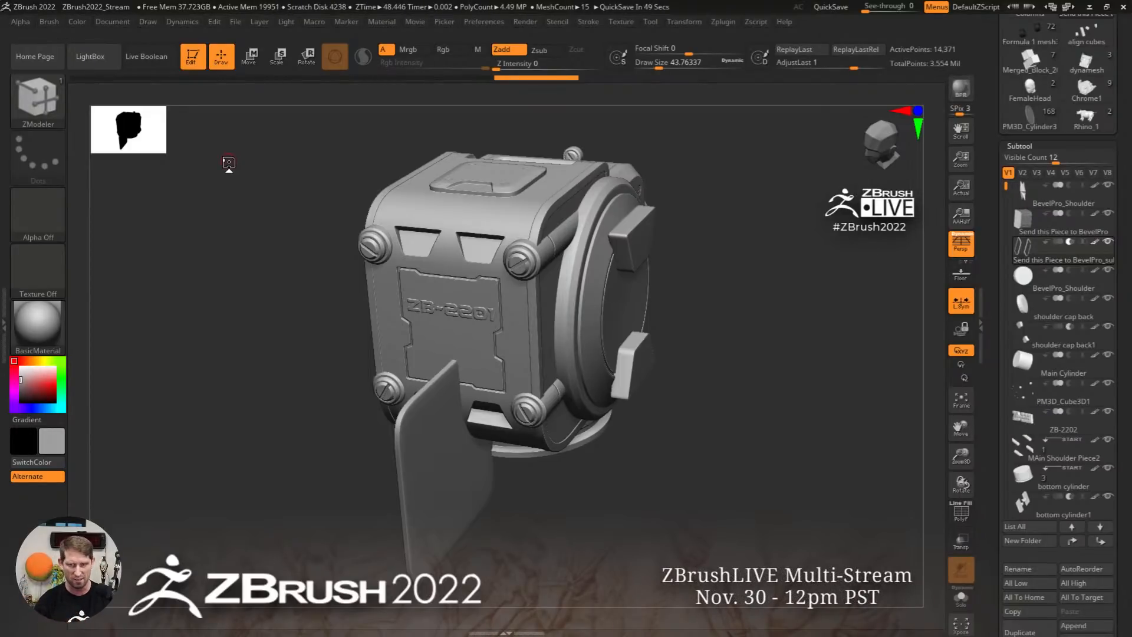
pyautogui.click(1030, 224)
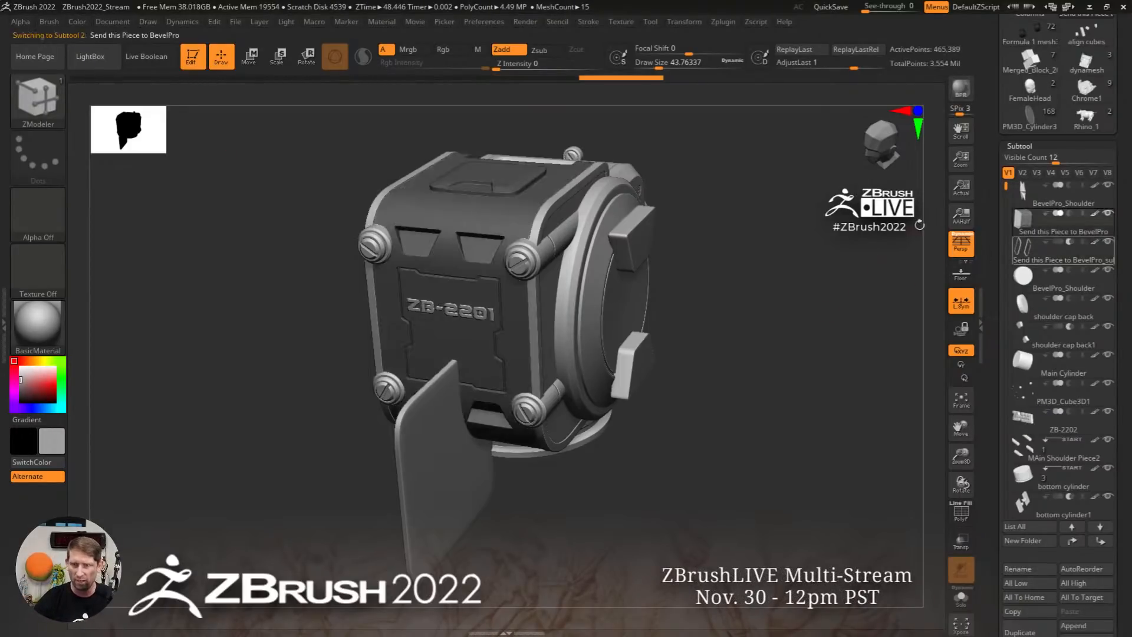
pyautogui.press('ctrl')
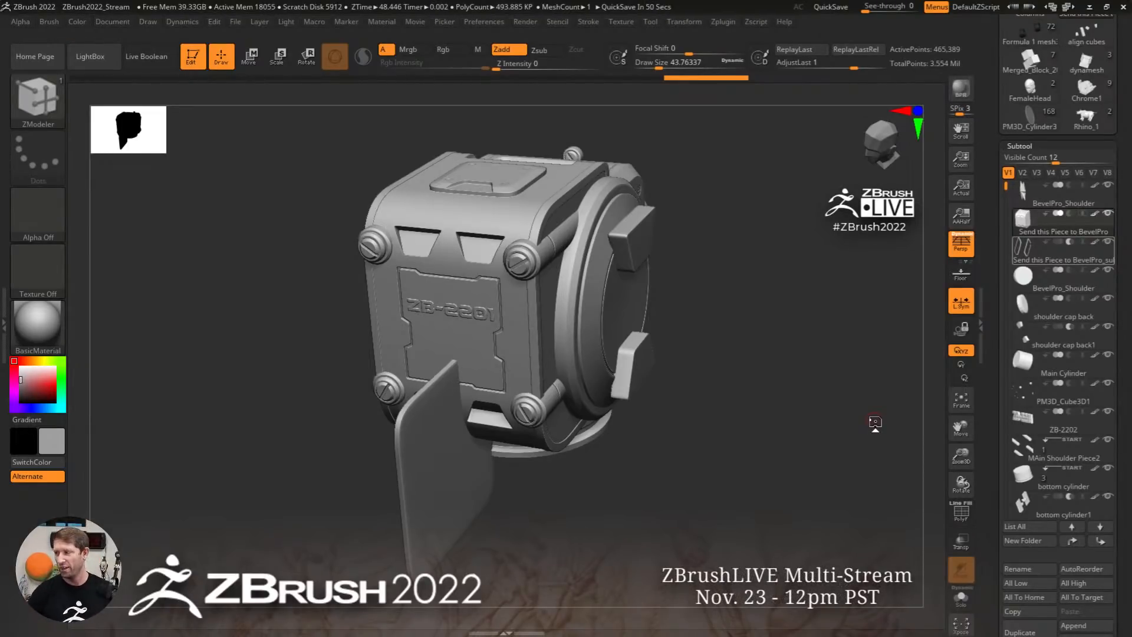
# Switch the active tool from the shoulder model to the PolyMesh3D star
pyautogui.scroll(5, 1108, 292)
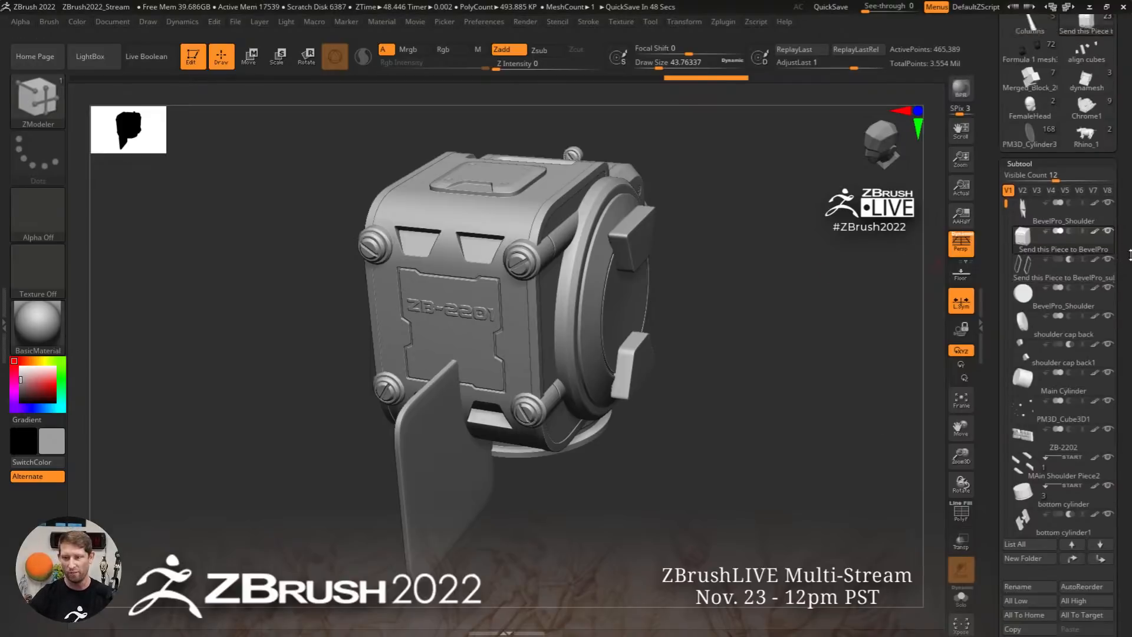
pyautogui.moveTo(1121, 134); pyautogui.dragTo(1119, 254)
pyautogui.click(1087, 169)
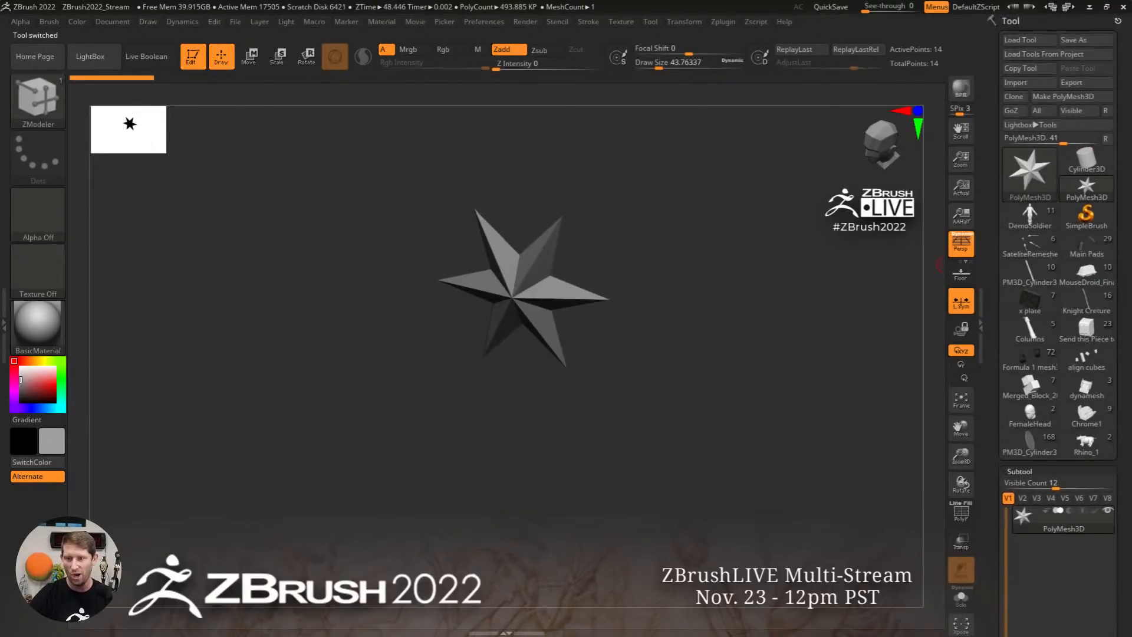
# Open the side tray and replace its docked Brush palette with the Draw palette
pyautogui.click(4, 325)
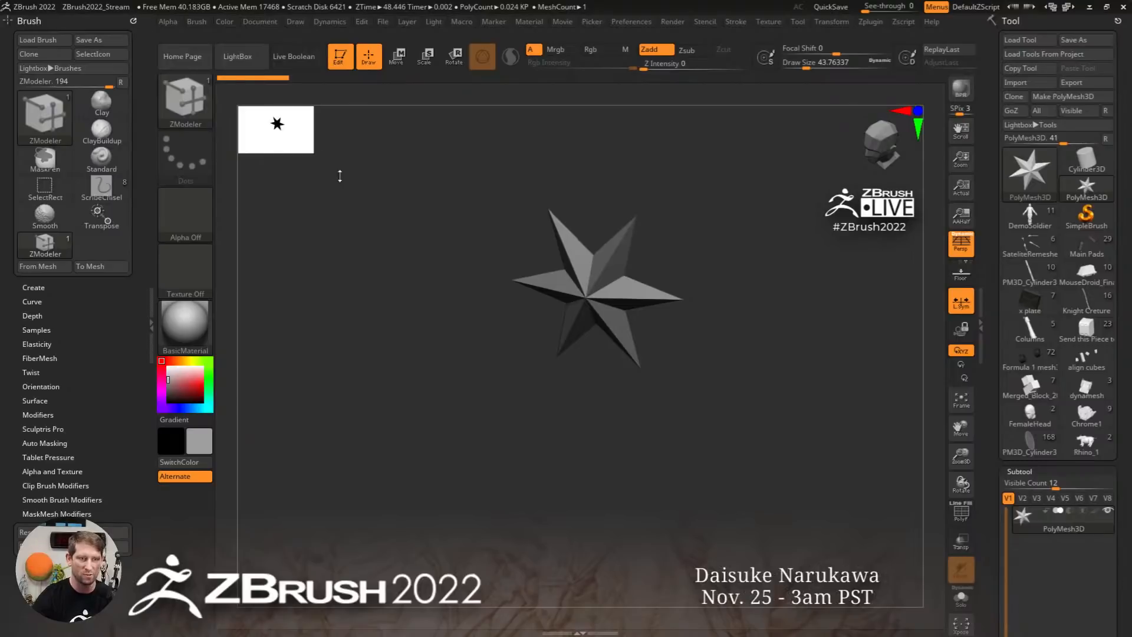
pyautogui.click(131, 20)
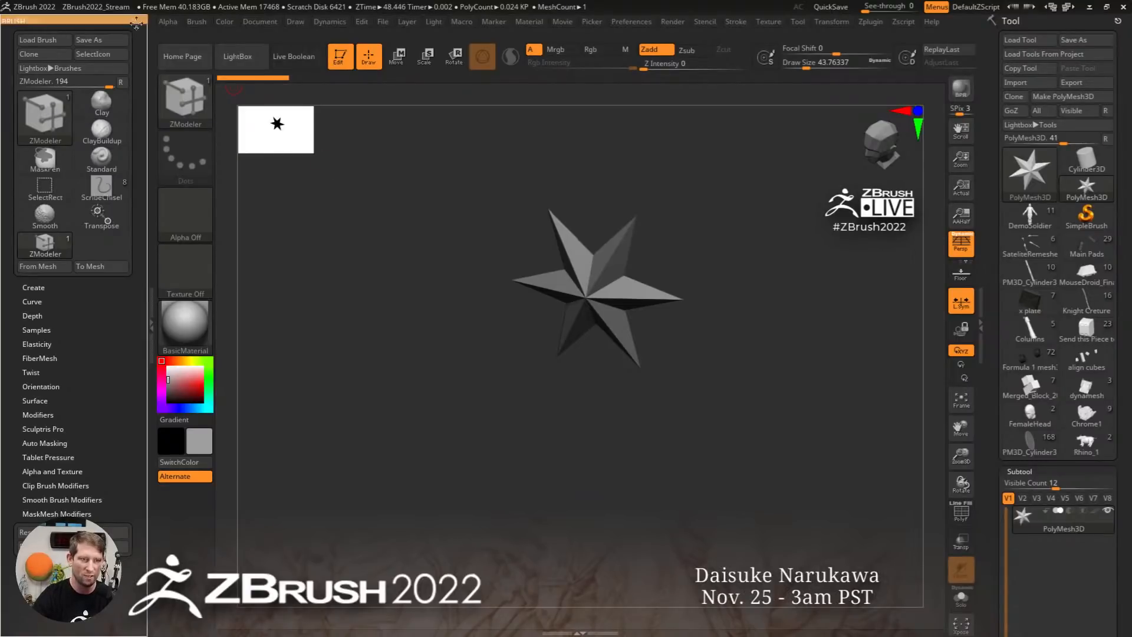
pyautogui.click(295, 22)
pyautogui.moveTo(292, 34); pyautogui.dragTo(23, 94)
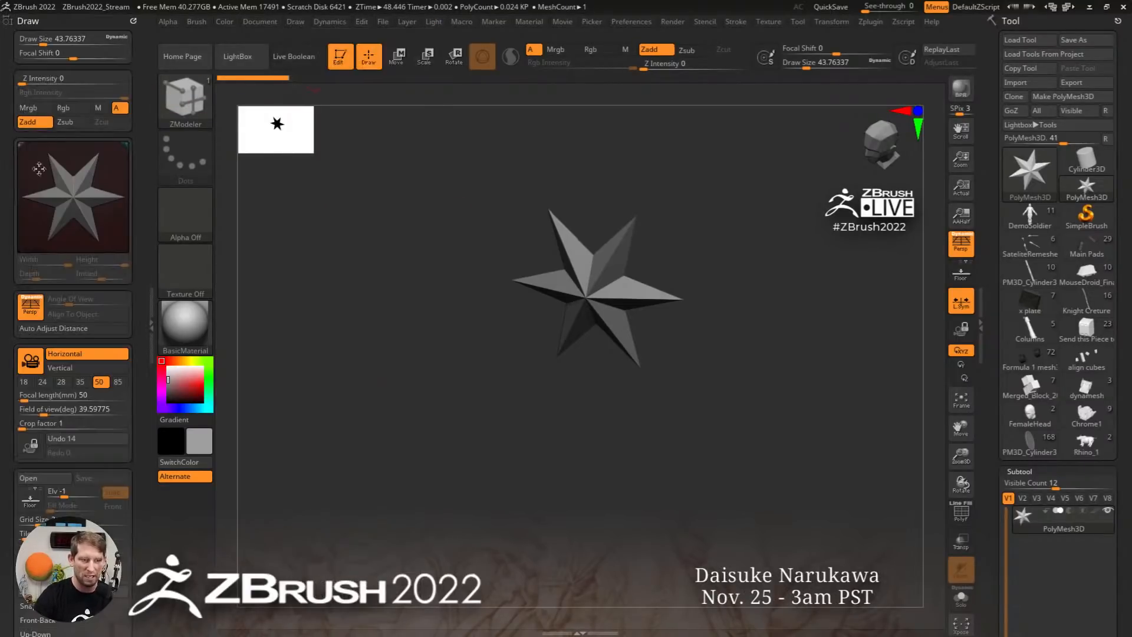
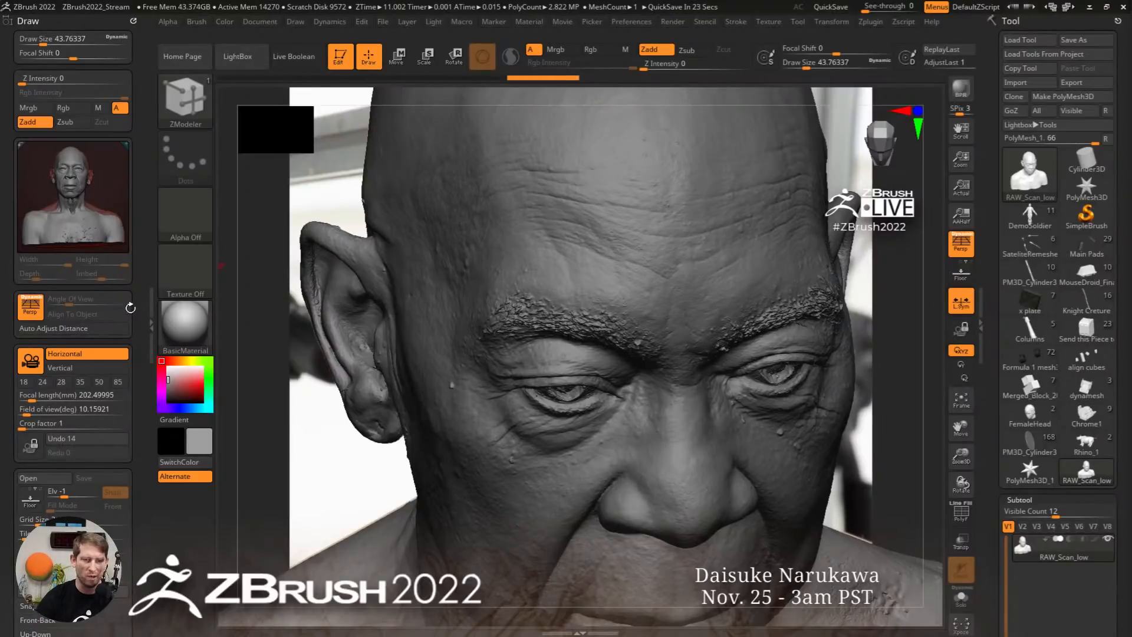
# Recall the stored views Camera01 and Camera03 to compare the head scan with their background photos
pyautogui.scroll(-8, 131, 288)
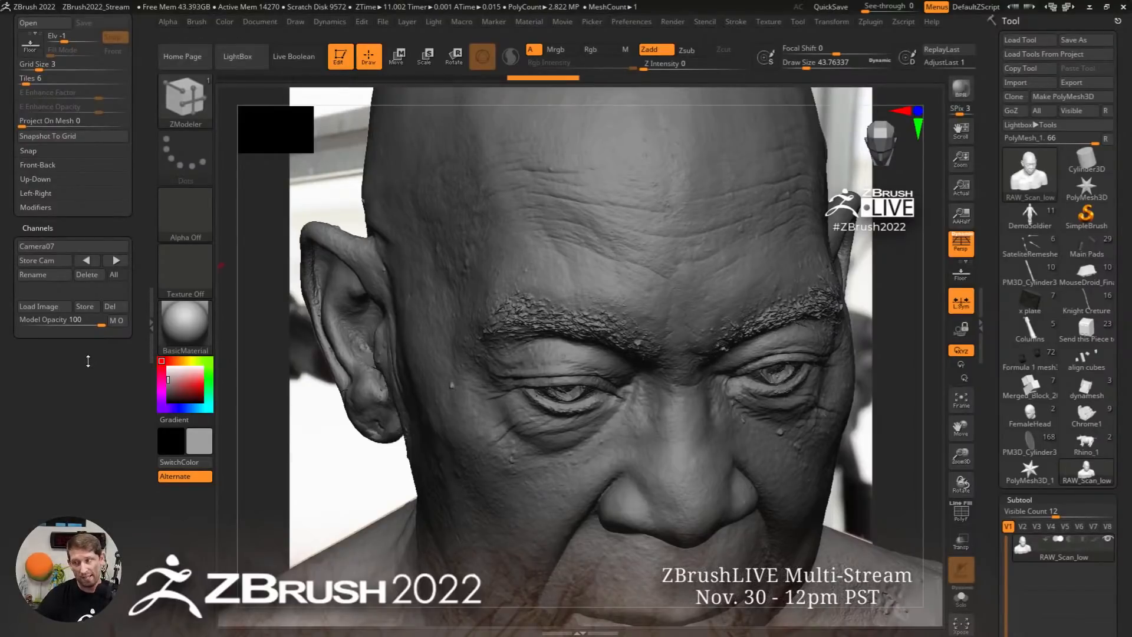
pyautogui.click(62, 246)
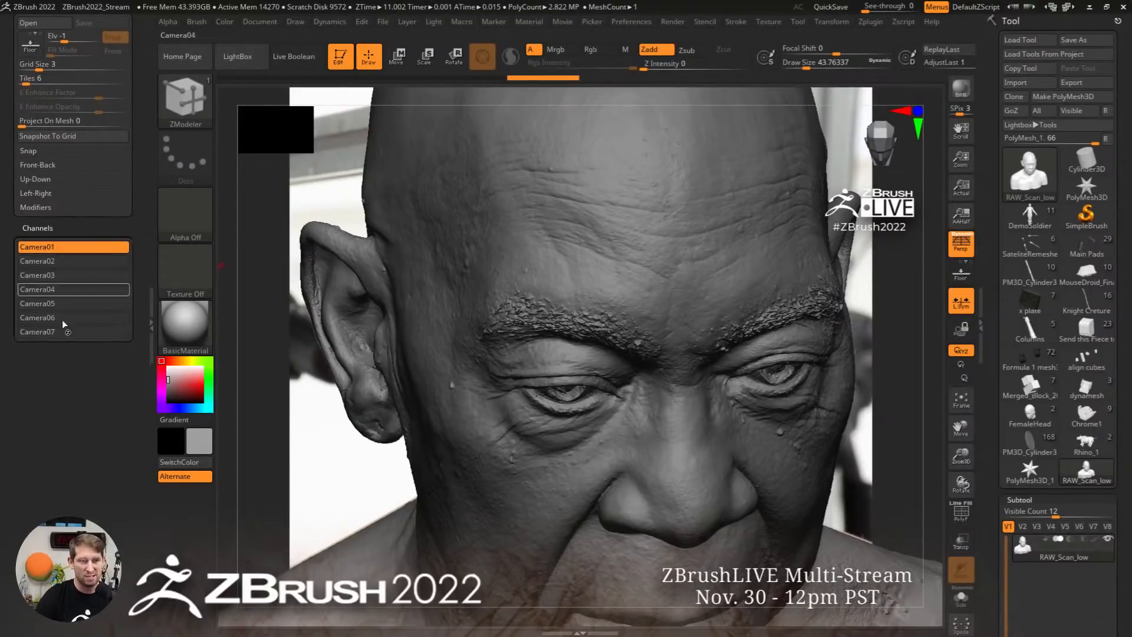
pyautogui.click(80, 246)
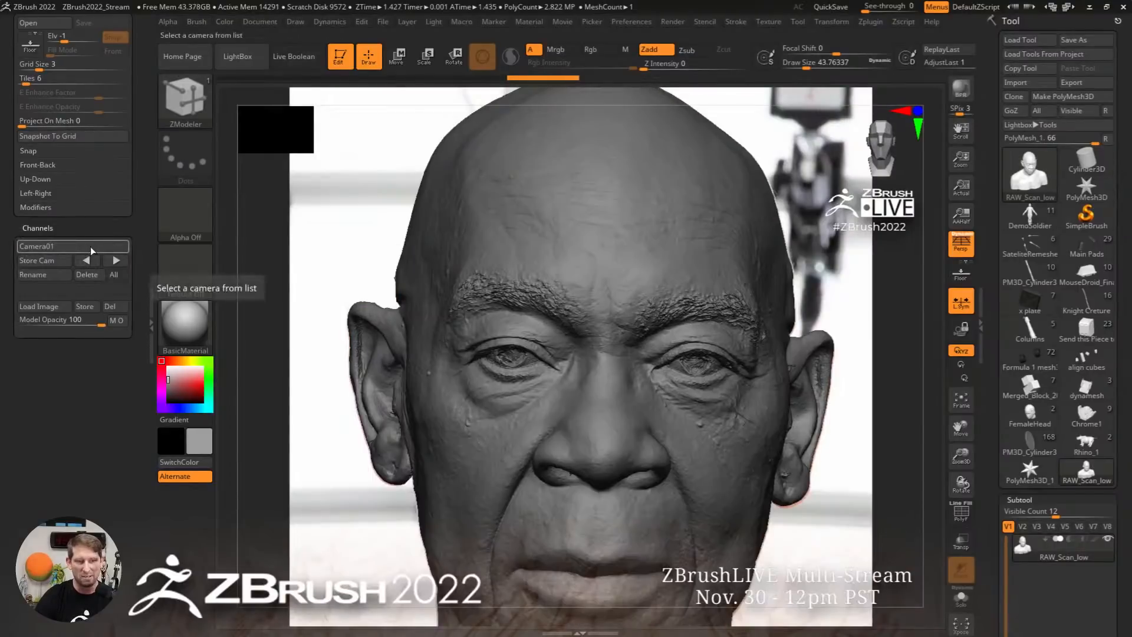
pyautogui.click(92, 246)
pyautogui.click(83, 273)
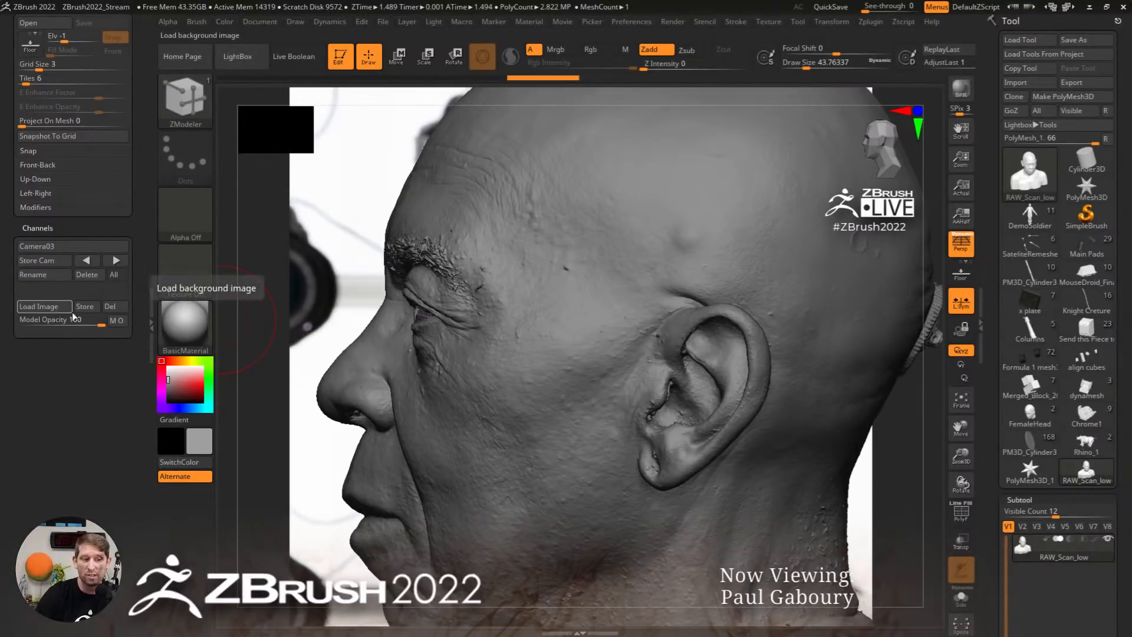
# Toggle the model opacity overlay to check the side-view alignment of the head, and recall the stored Camera02 view
pyautogui.click(117, 322)
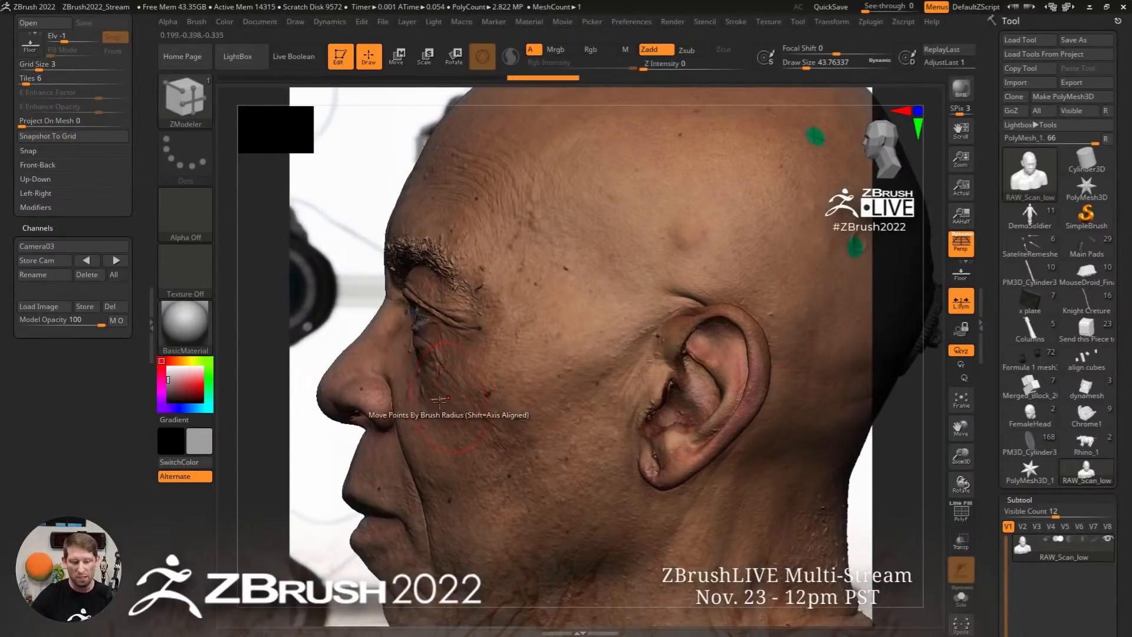
pyautogui.moveTo(439, 401)
pyautogui.keyDown('alt'); pyautogui.mouseDown(button='right')
pyautogui.moveTo(614, 396)
pyautogui.moveTo(650, 410)
pyautogui.moveTo(438, 406)
pyautogui.mouseUp(button='right'); pyautogui.keyUp('alt')
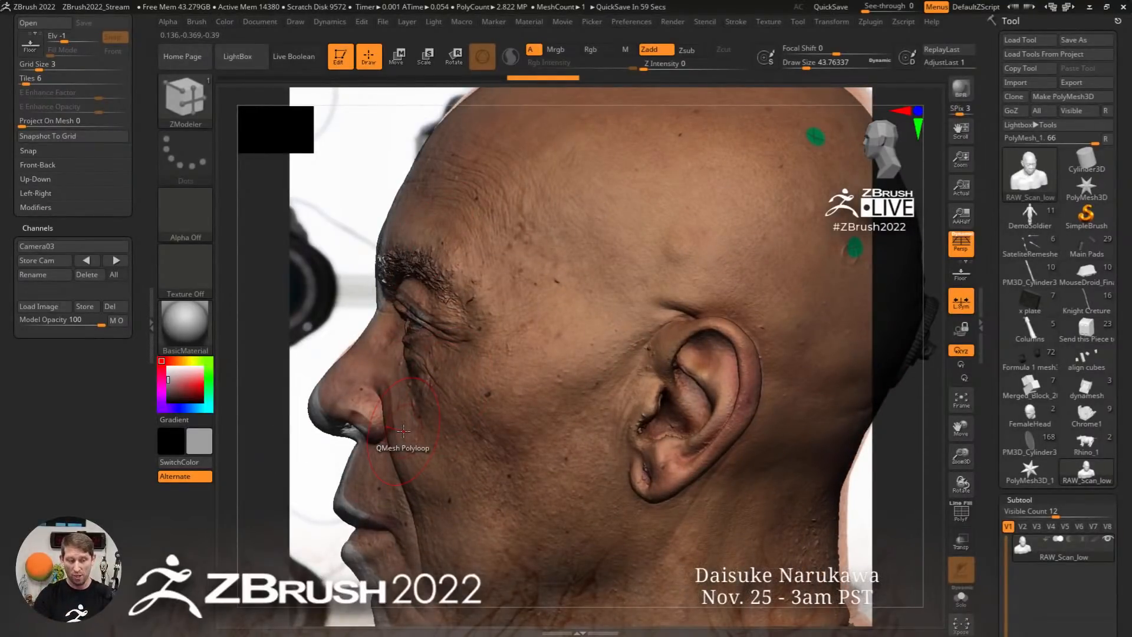
pyautogui.click(54, 245)
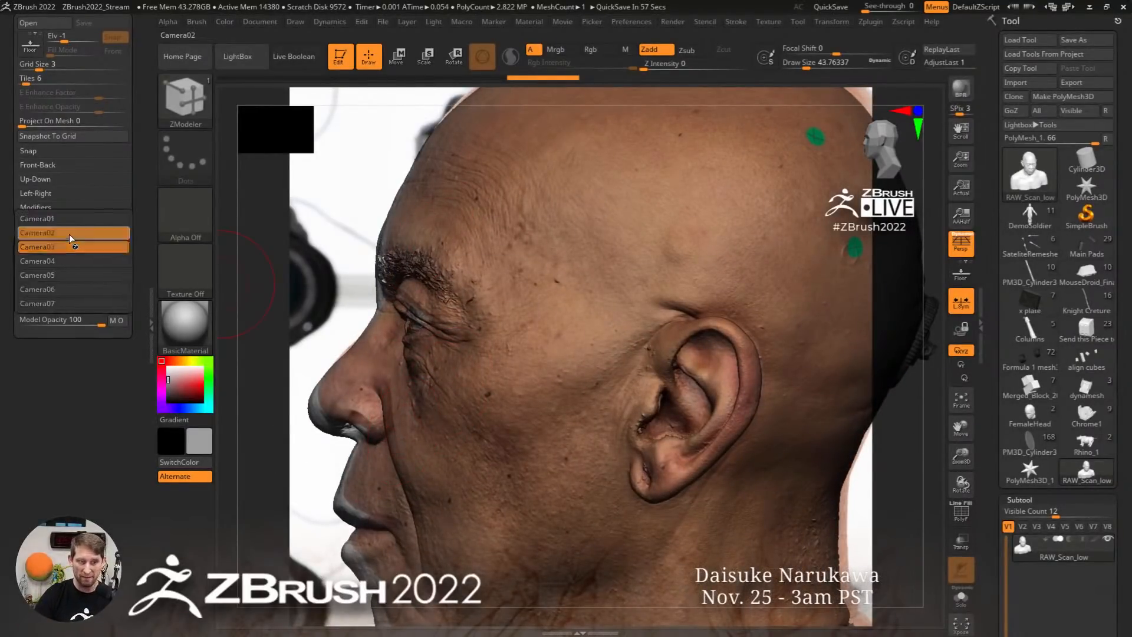
pyautogui.click(68, 235)
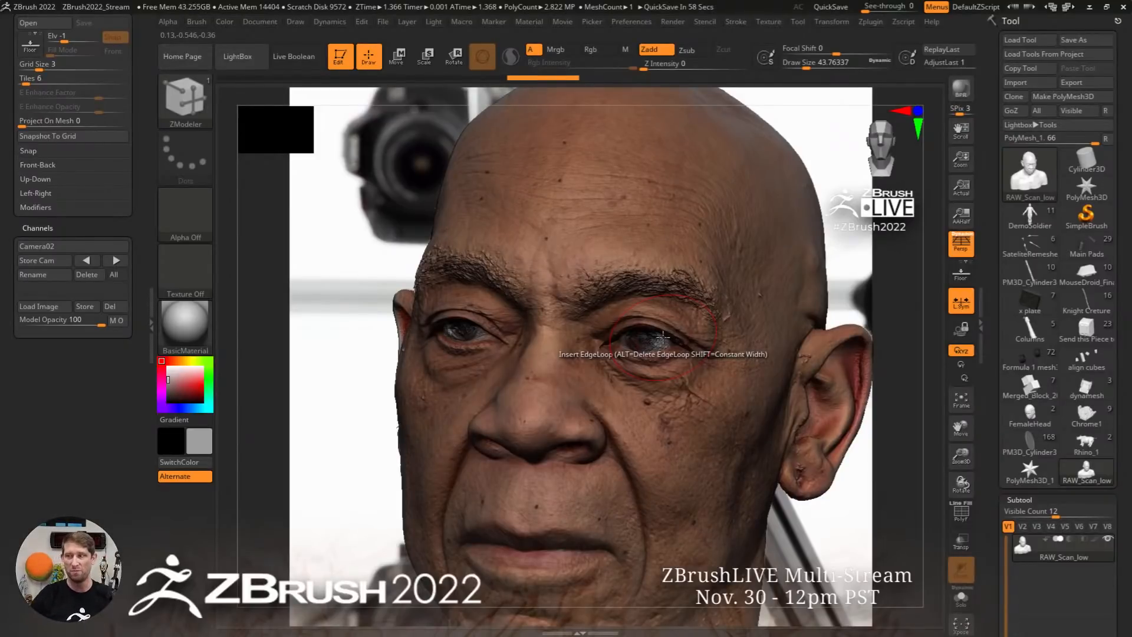
# Choose the Move brush with a draw size of about 90 and nudge the head's far ear against the photo
pyautogui.press('b')
pyautogui.press('m')
pyautogui.press('v')
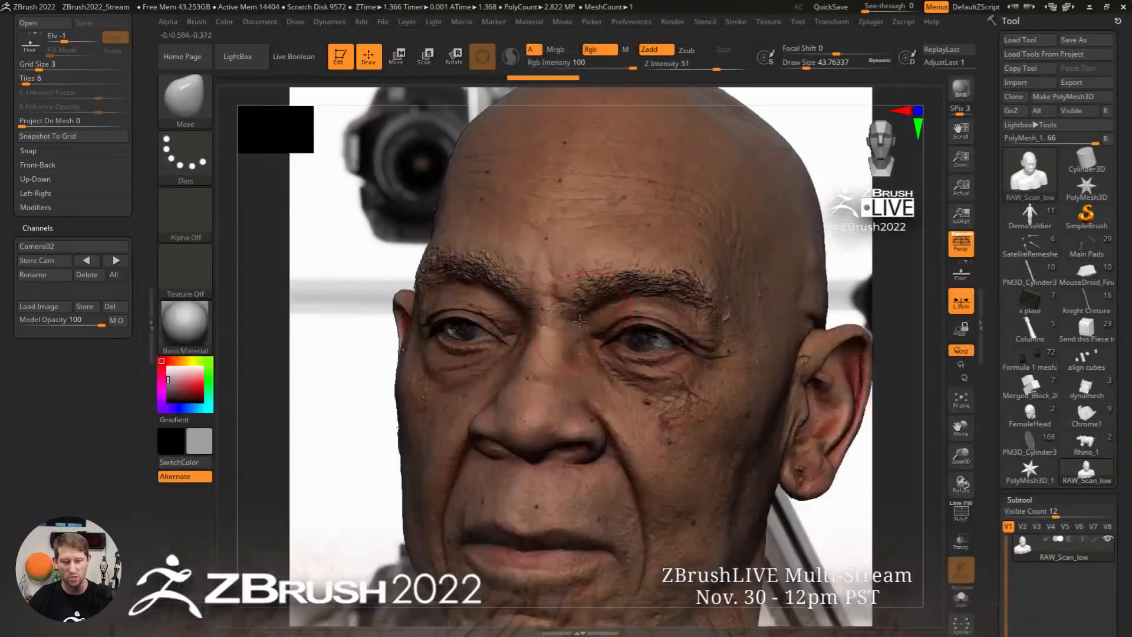
pyautogui.press('s')
pyautogui.moveTo(503, 286); pyautogui.dragTo(512, 286)
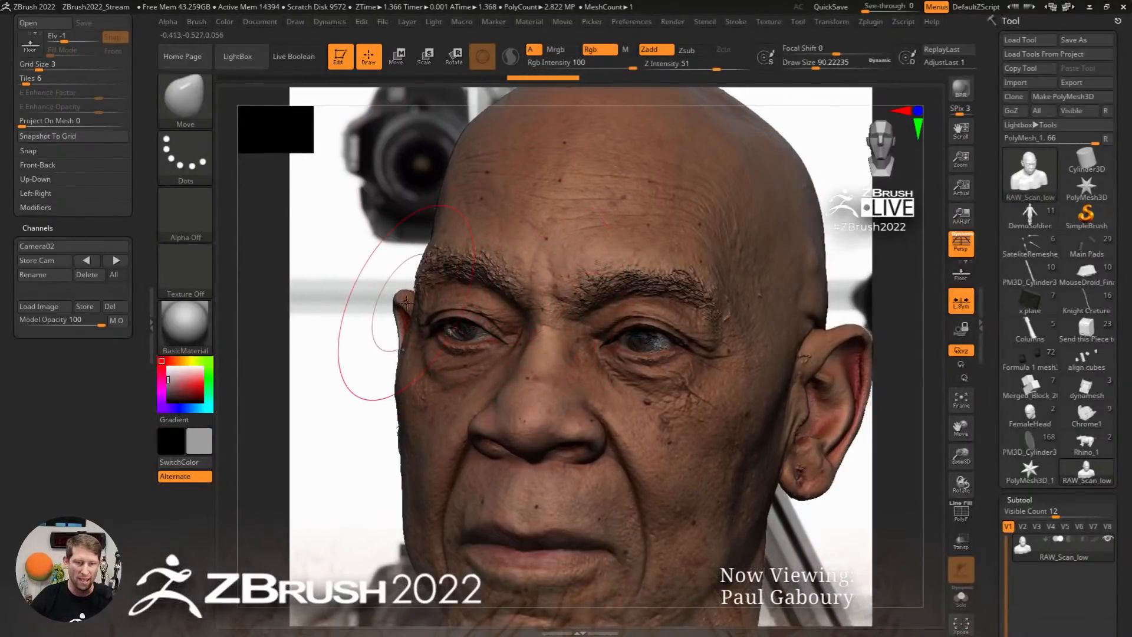
pyautogui.moveTo(407, 303)
pyautogui.mouseDown()
pyautogui.moveTo(392, 314)
pyautogui.moveTo(432, 325)
pyautogui.moveTo(370, 327)
pyautogui.moveTo(412, 322)
pyautogui.moveTo(408, 343)
pyautogui.moveTo(406, 304)
pyautogui.mouseUp()
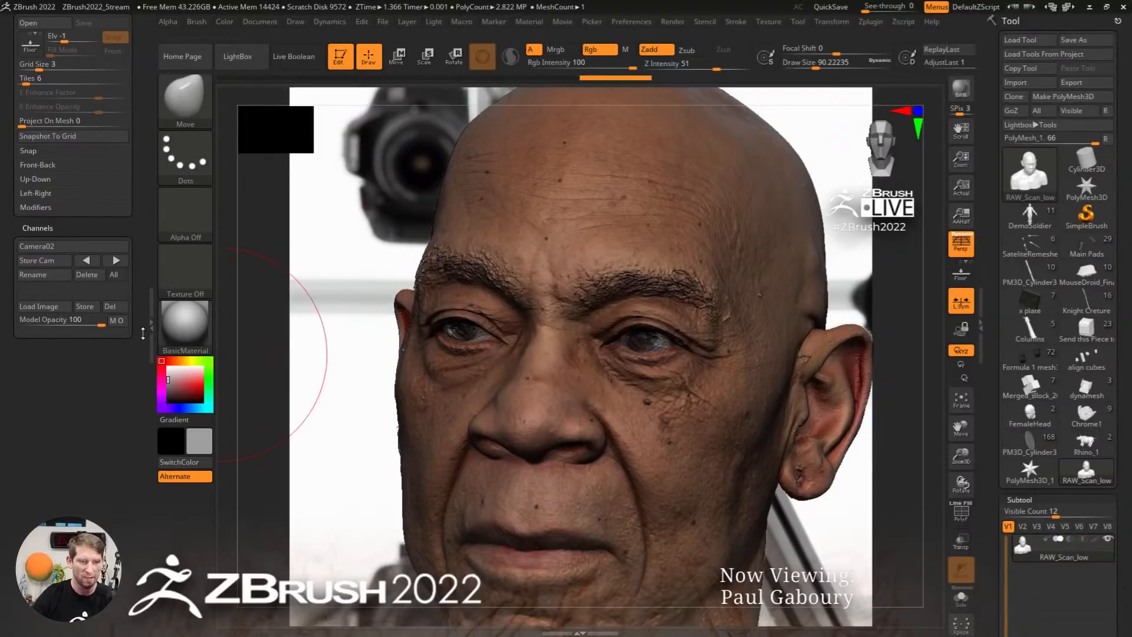
# Toggle the model opacity overlay and set Model Opacity to 41 to blend the head with the photo
pyautogui.click(120, 323)
pyautogui.click(121, 324)
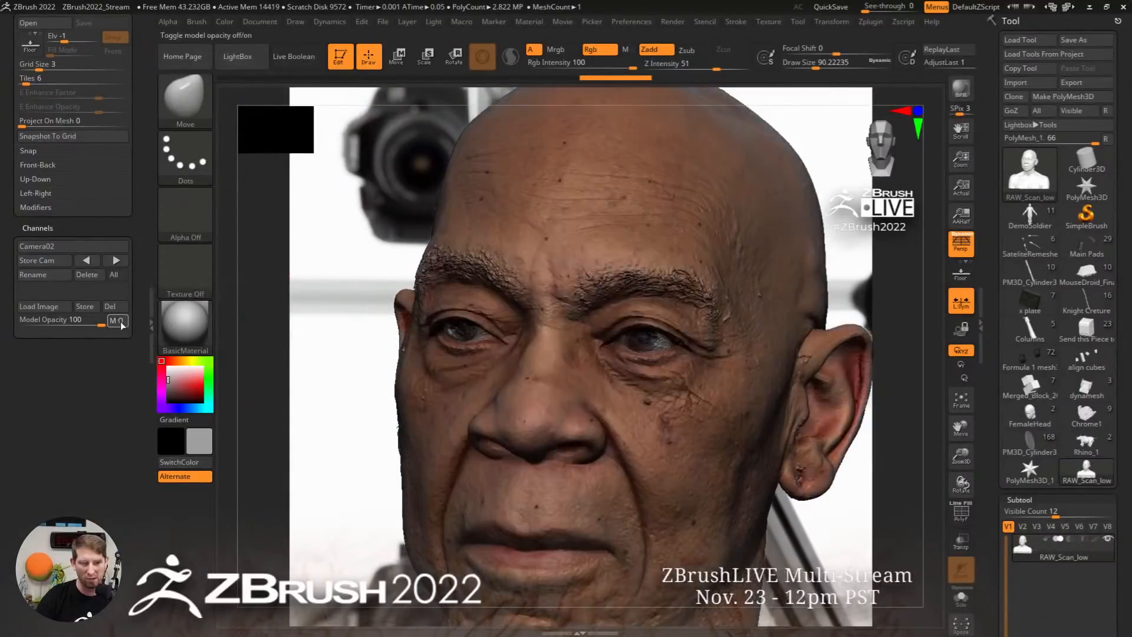
pyautogui.click(120, 322)
pyautogui.moveTo(88, 323); pyautogui.dragTo(62, 325)
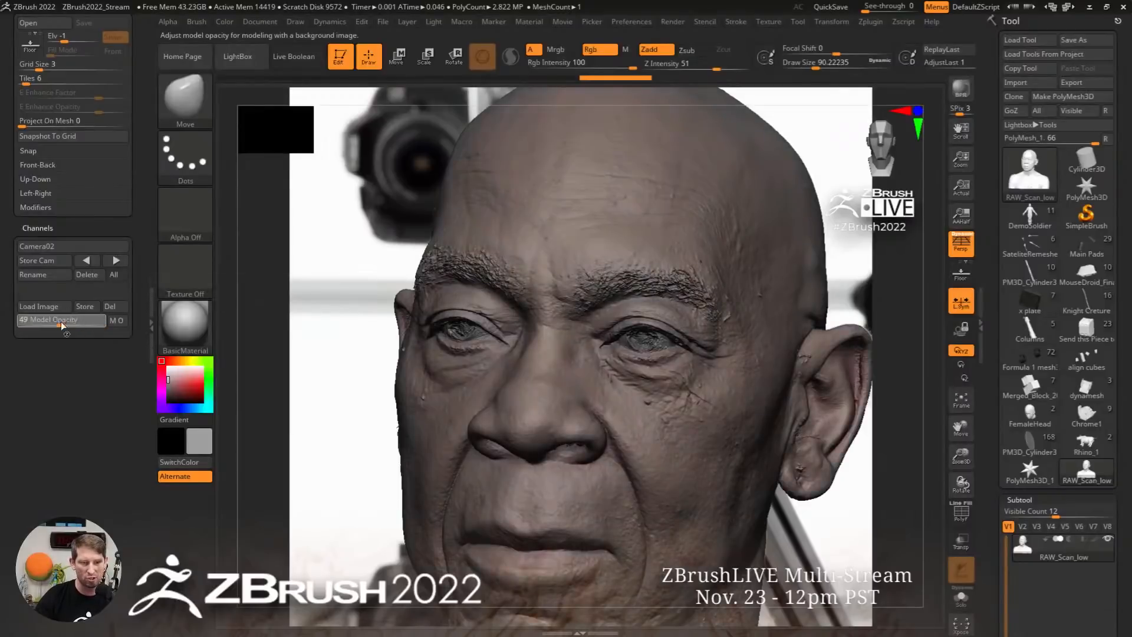
pyautogui.click(61, 323)
pyautogui.click(61, 324)
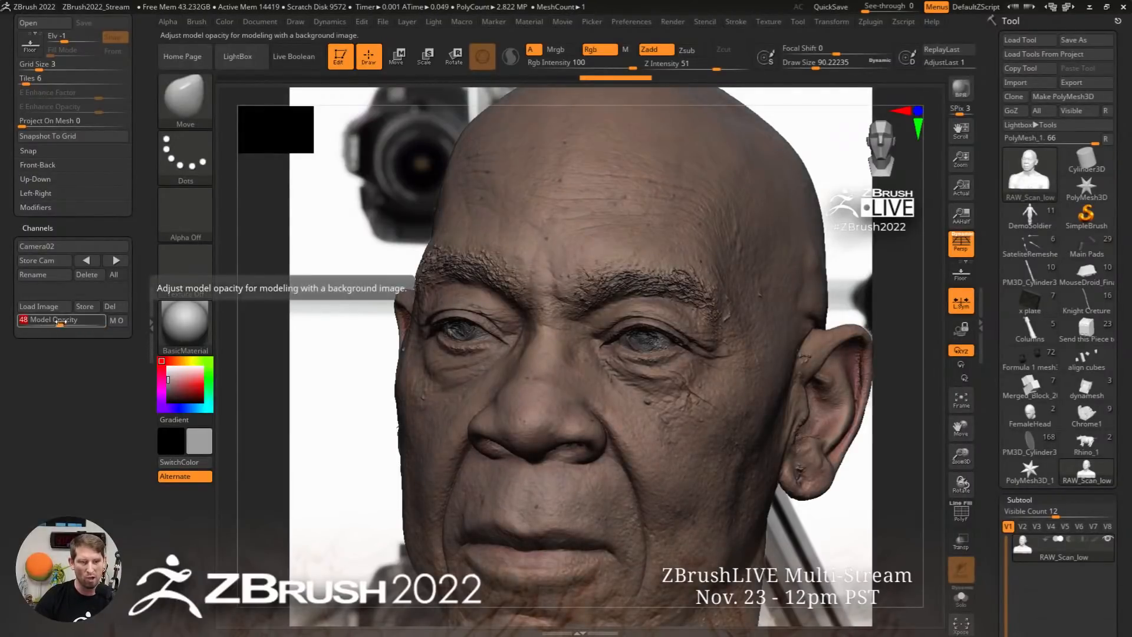
pyautogui.moveTo(59, 324); pyautogui.dragTo(55, 320)
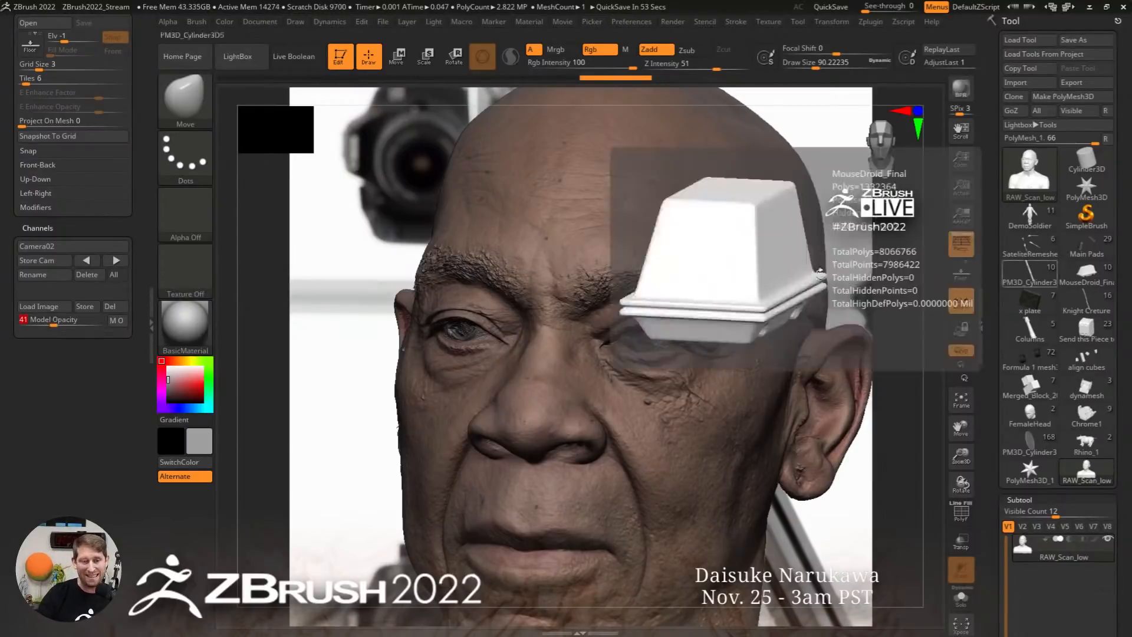
pyautogui.click(49, 309)
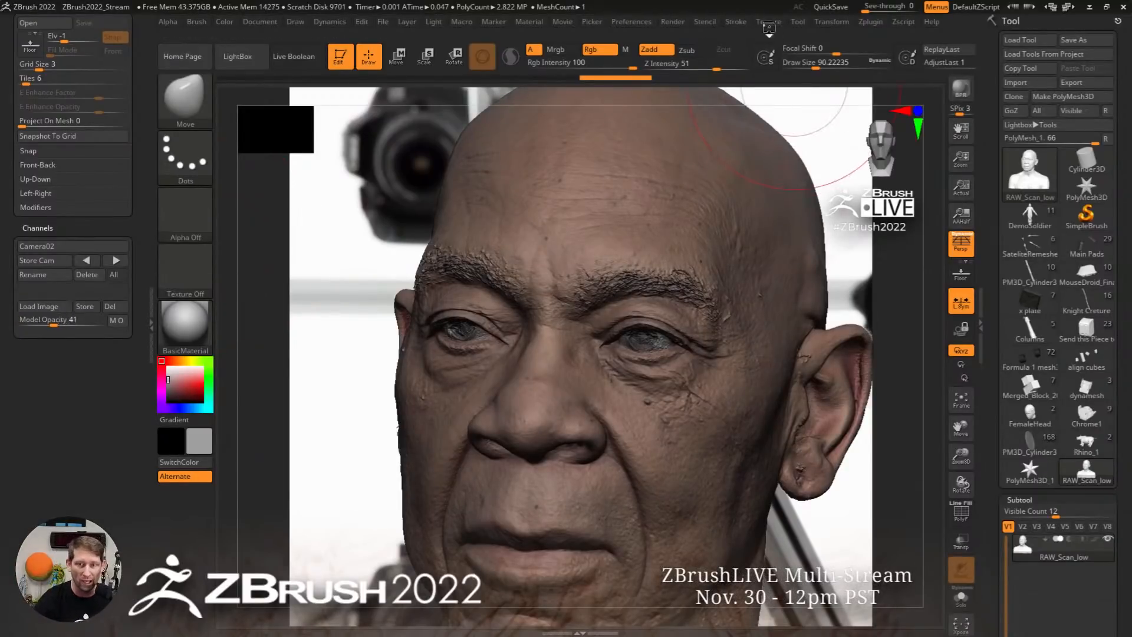
pyautogui.click(768, 21)
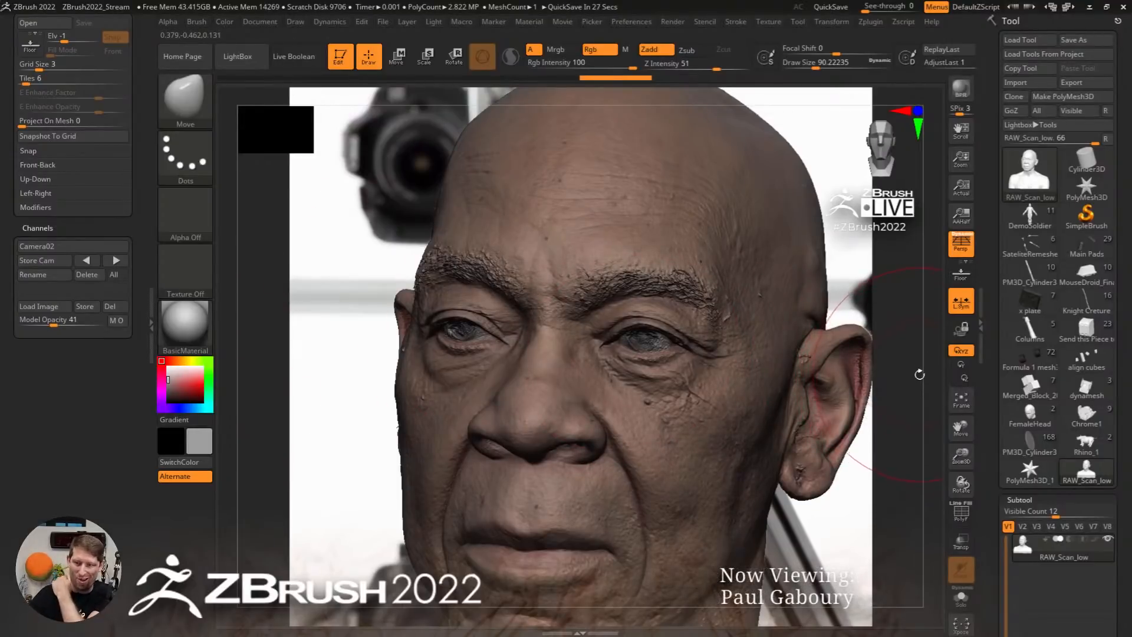
# Switch the active tool to the PM3D_Cylinder3D5 column model and set Model Opacity to 100
pyautogui.click(1026, 283)
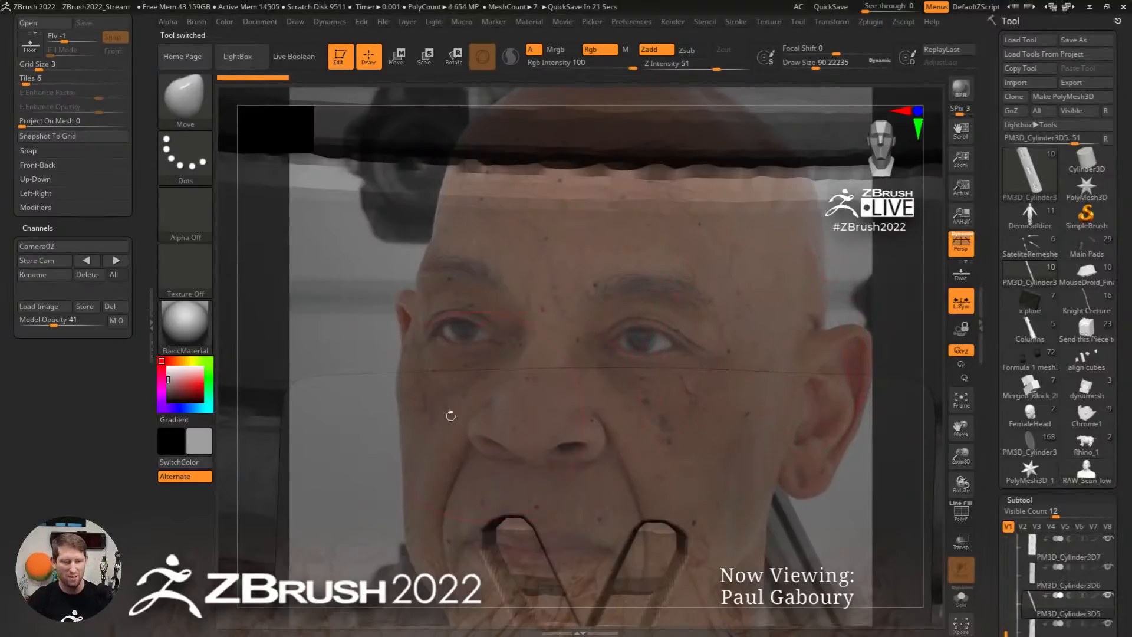
pyautogui.moveTo(55, 322); pyautogui.dragTo(109, 322)
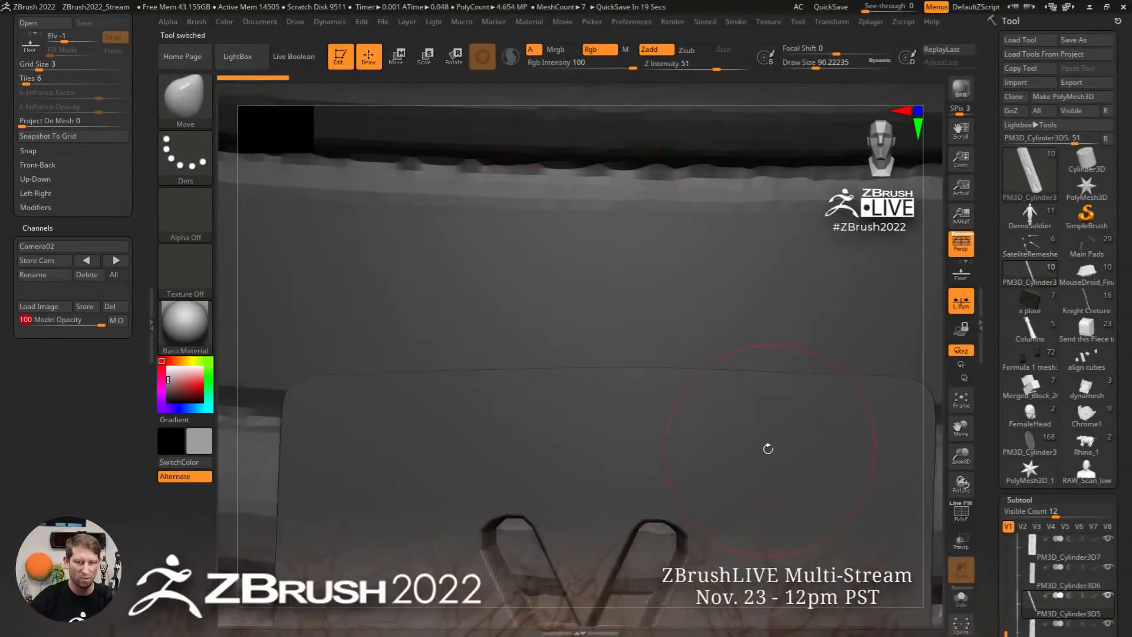
# Frame the whole column-and-creature model in the view and delete the camera's background image
pyautogui.press('f')
pyautogui.keyDown('ctrl'); pyautogui.moveTo(754, 451); pyautogui.dragTo(346, 410, button='right'); pyautogui.keyUp('ctrl')
pyautogui.click(123, 311)
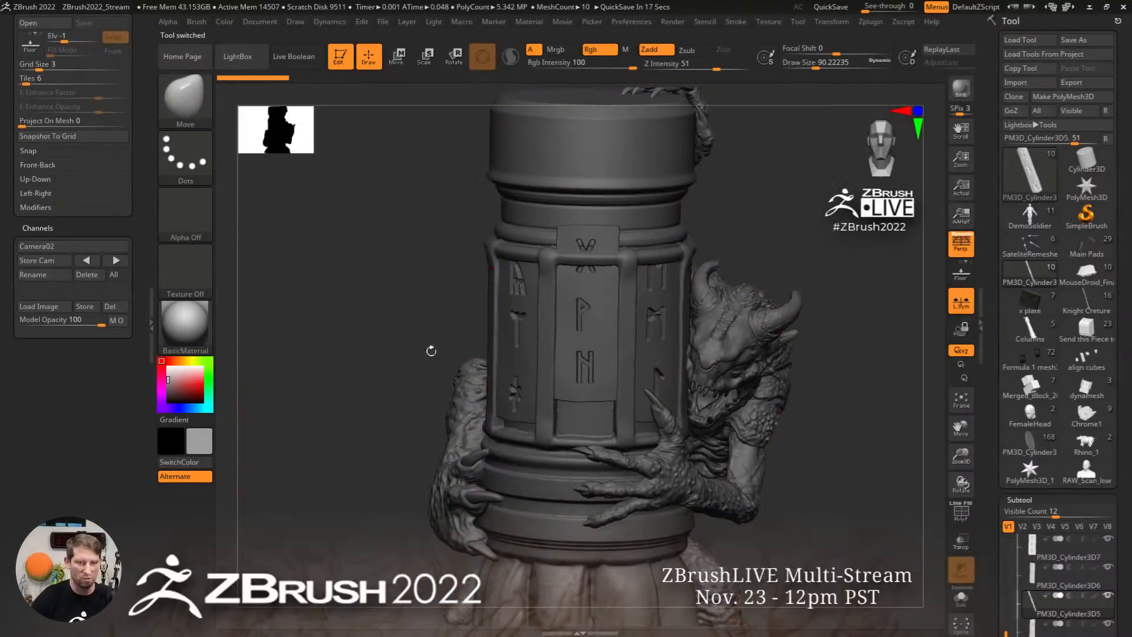
pyautogui.moveTo(431, 351)
pyautogui.keyDown('ctrl'); pyautogui.mouseDown(button='right')
pyautogui.moveTo(753, 389)
pyautogui.moveTo(790, 326)
pyautogui.mouseUp(button='right'); pyautogui.keyUp('ctrl')
pyautogui.moveTo(755, 366)
pyautogui.keyDown('alt'); pyautogui.mouseDown(button='right')
pyautogui.moveTo(740, 337)
pyautogui.moveTo(796, 341)
pyautogui.moveTo(761, 333)
pyautogui.moveTo(768, 345)
pyautogui.mouseUp(button='right'); pyautogui.keyUp('alt')
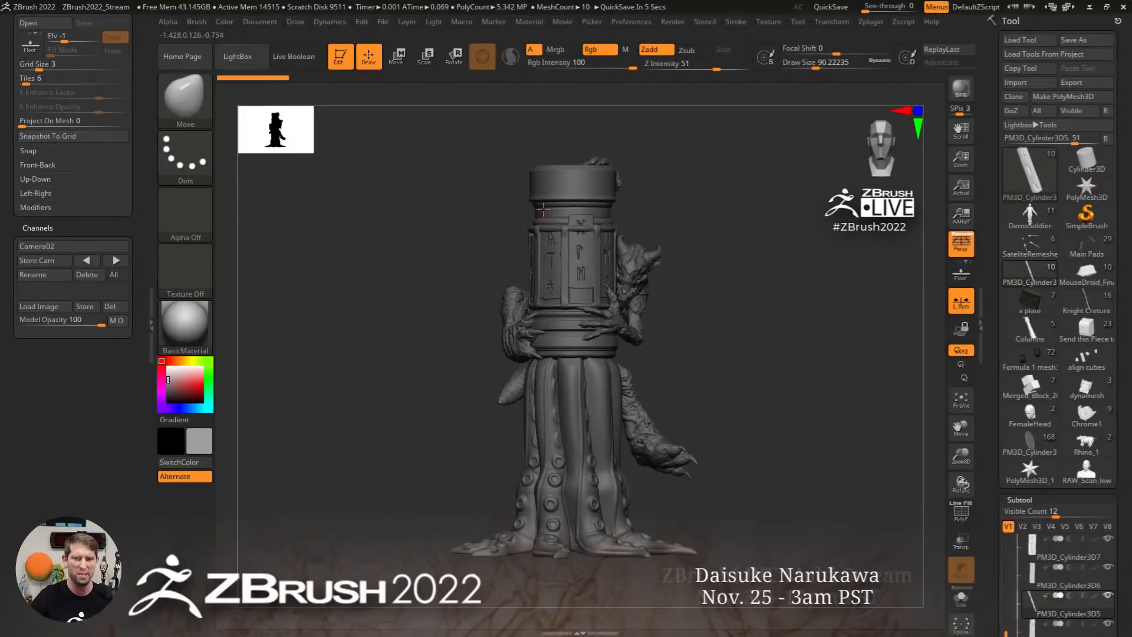
# Make the PM3D_Cylinder3D column body the active subtool and abort the project auto-save
pyautogui.keyDown('alt'); pyautogui.click(566, 181); pyautogui.keyUp('alt')
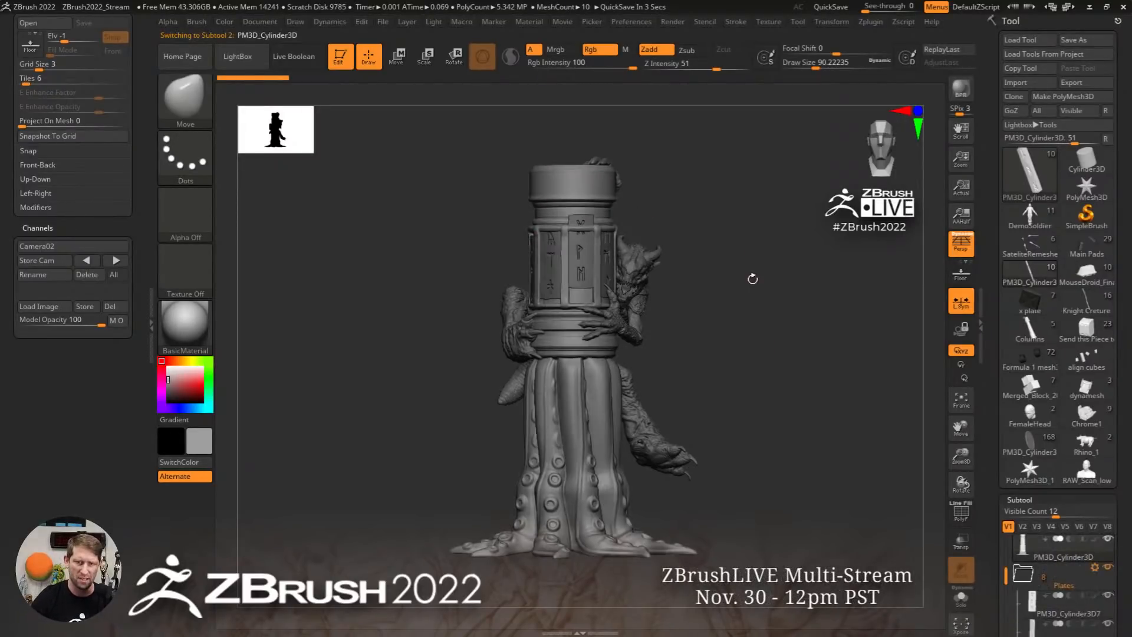
pyautogui.moveTo(753, 278); pyautogui.dragTo(744, 278)
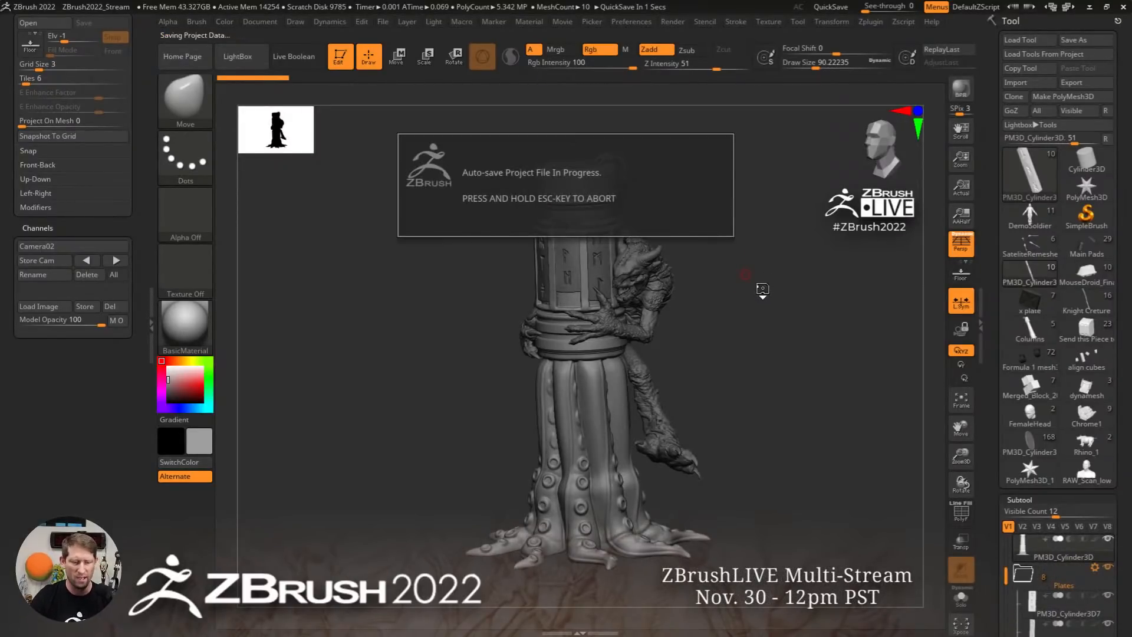
pyautogui.press('Escape')
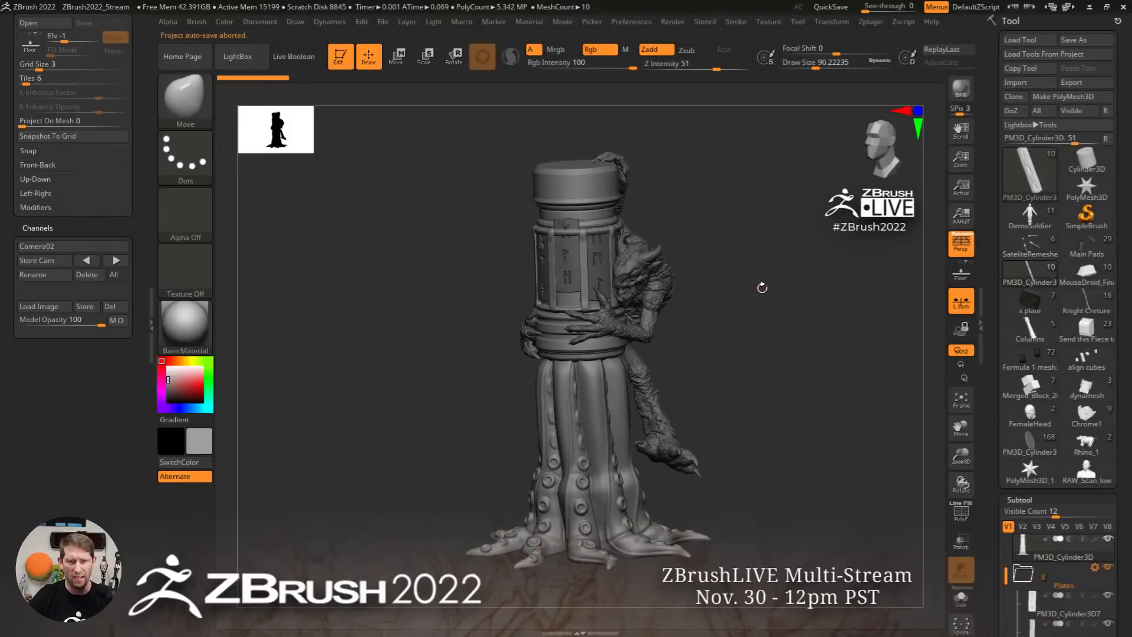
# Review the QuickSave preferences and toggle the ScreenSaver On option in the ScreenSaver preferences
pyautogui.click(635, 24)
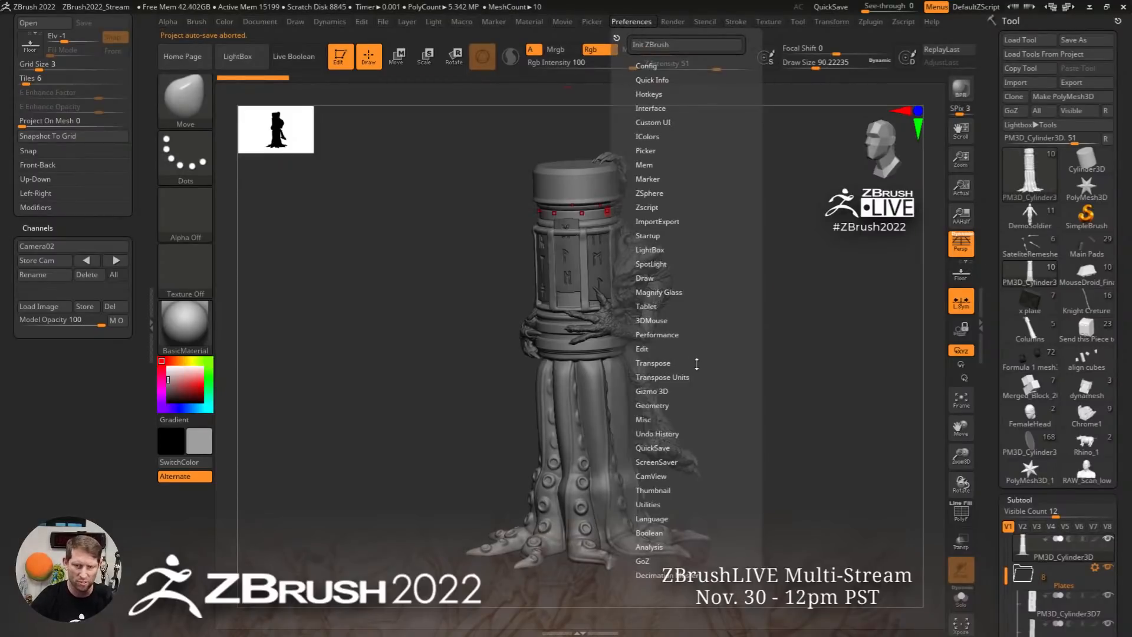
pyautogui.click(652, 447)
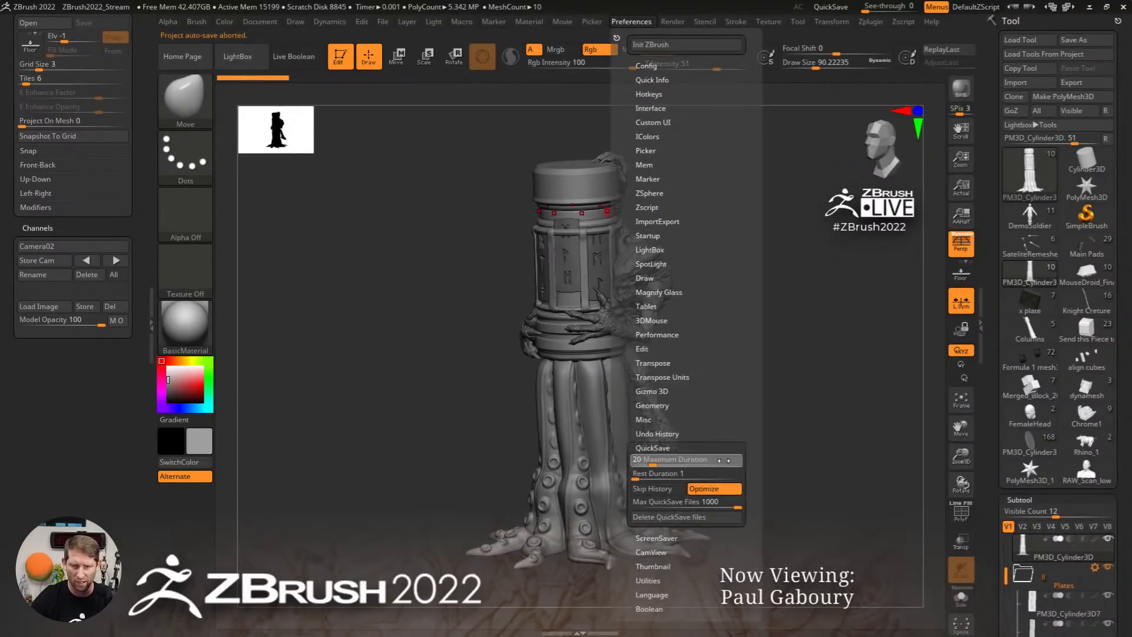
pyautogui.click(655, 448)
pyautogui.click(663, 462)
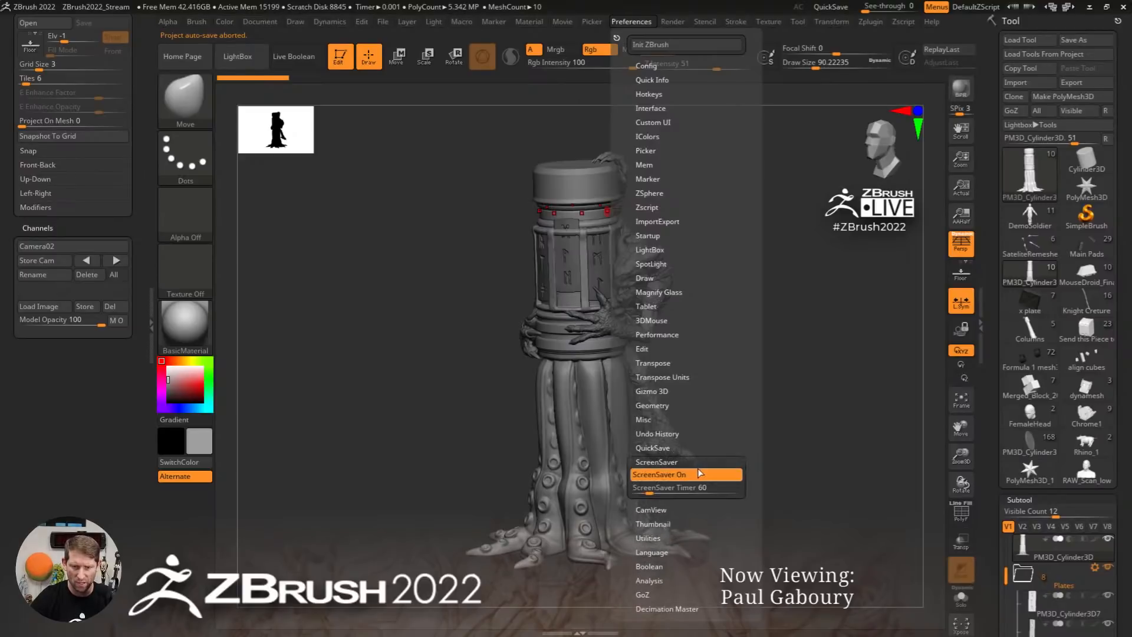
pyautogui.click(699, 475)
pyautogui.click(700, 475)
pyautogui.click(696, 462)
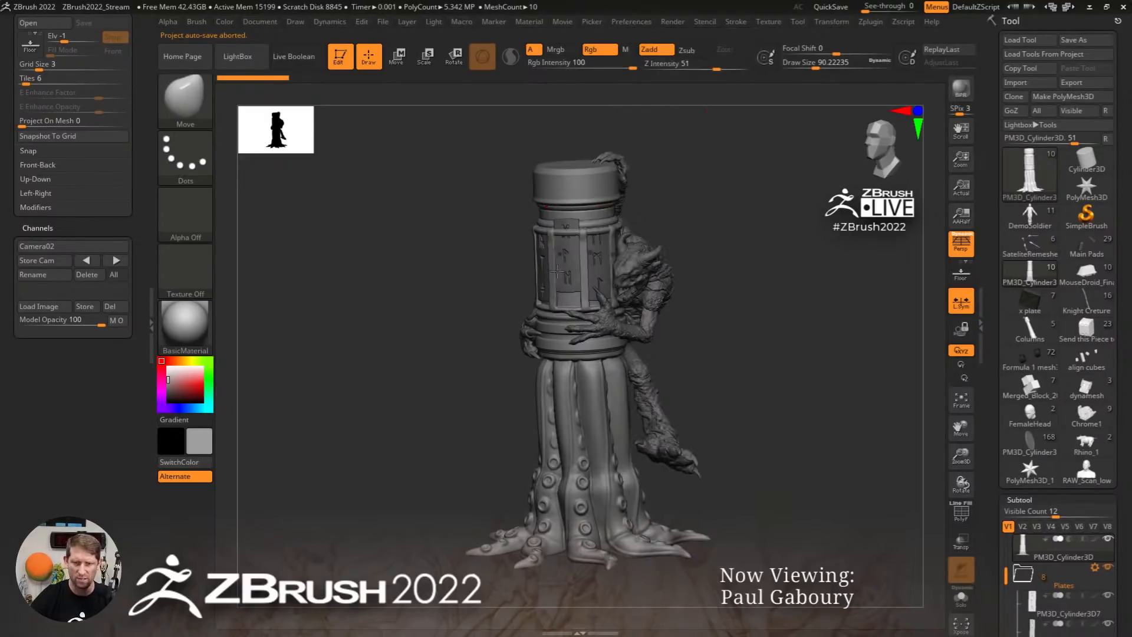
# Inspect the topology of the column's upper part by turning PolyFrame on and off again
pyautogui.moveTo(563, 203)
pyautogui.mouseDown(button='right')
pyautogui.moveTo(626, 213)
pyautogui.moveTo(541, 206)
pyautogui.moveTo(601, 247)
pyautogui.moveTo(613, 312)
pyautogui.mouseUp(button='right')
pyautogui.hotkey('shift', 'f')
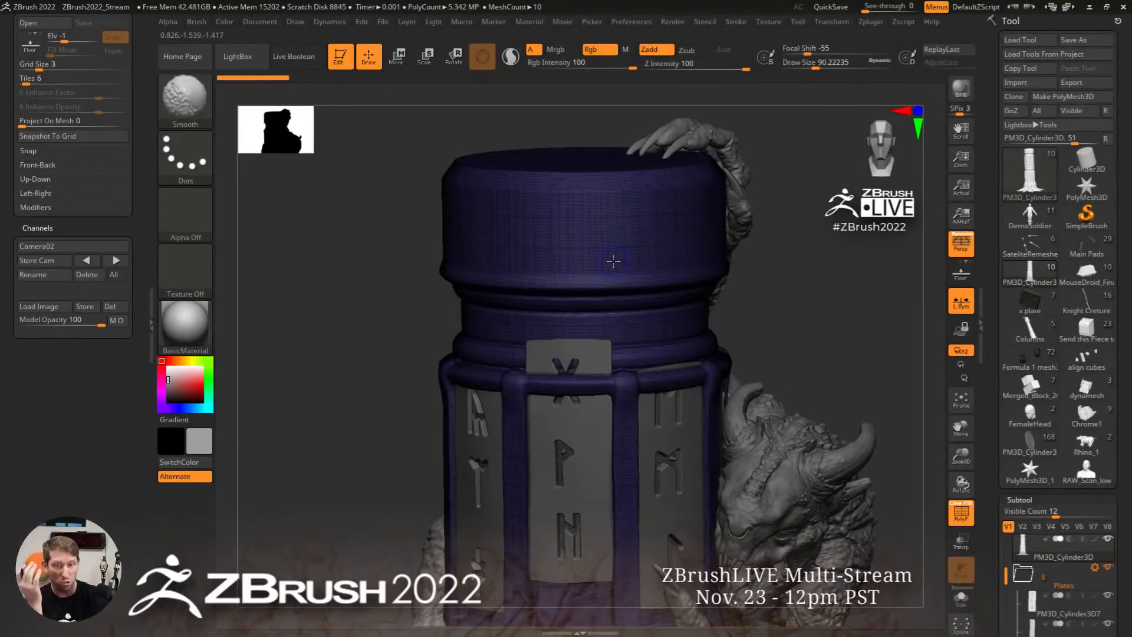
pyautogui.hotkey('shift', 'f')
# Select the Standard brush for sculpting on the column
pyautogui.press('b')
pyautogui.press('s')
pyautogui.press('t')
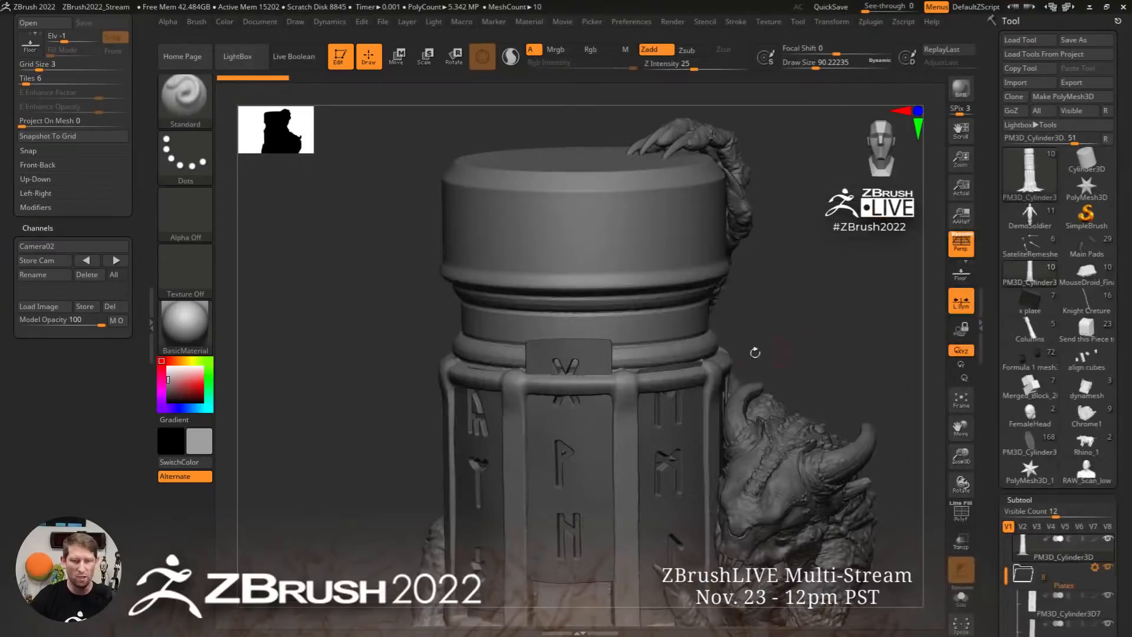
# Bring up the brush settings in the side tray and assign Alpha 28 to the Standard brush
pyautogui.moveTo(143, 217); pyautogui.dragTo(143, 501)
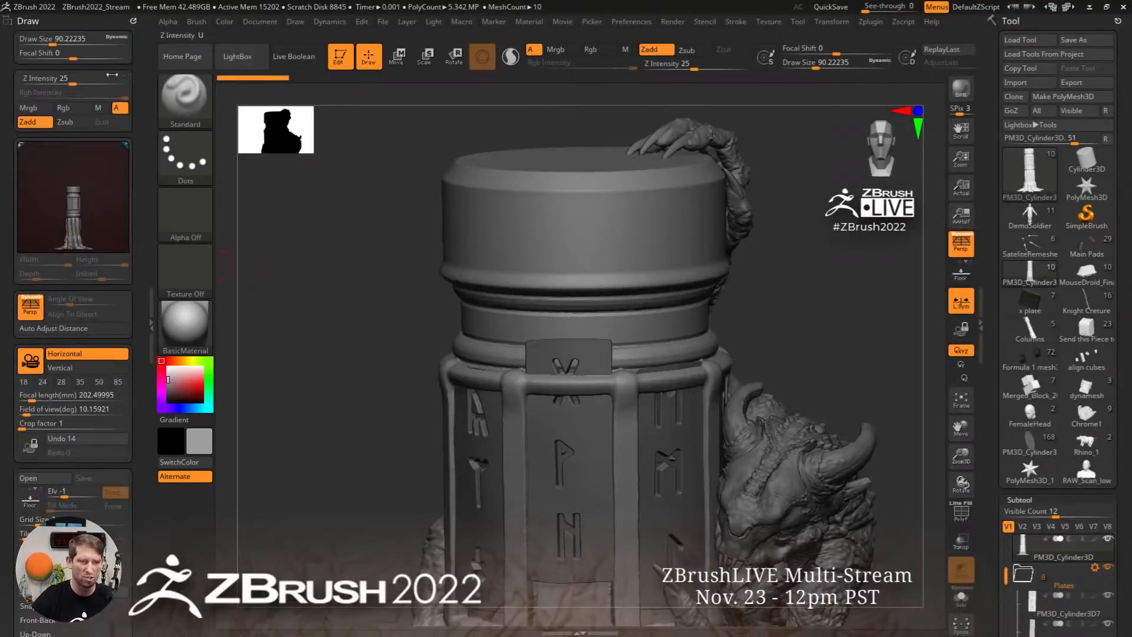
pyautogui.moveTo(202, 54); pyautogui.dragTo(551, 250)
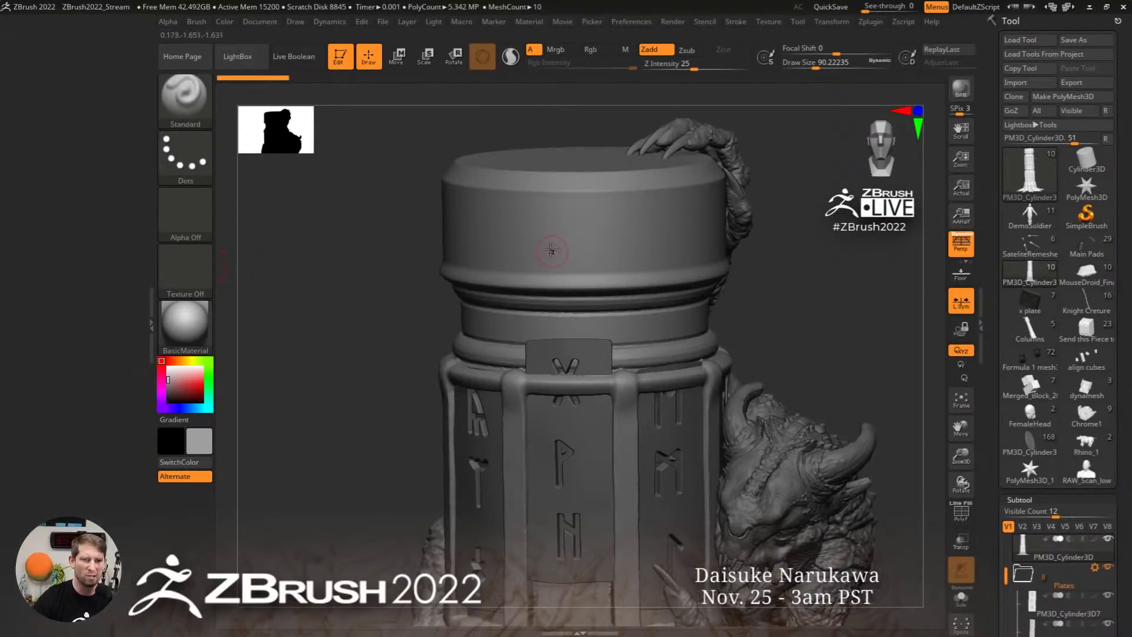
pyautogui.click(198, 22)
pyautogui.moveTo(193, 39)
pyautogui.mouseDown()
pyautogui.moveTo(76, 118)
pyautogui.moveTo(70, 106)
pyautogui.mouseUp()
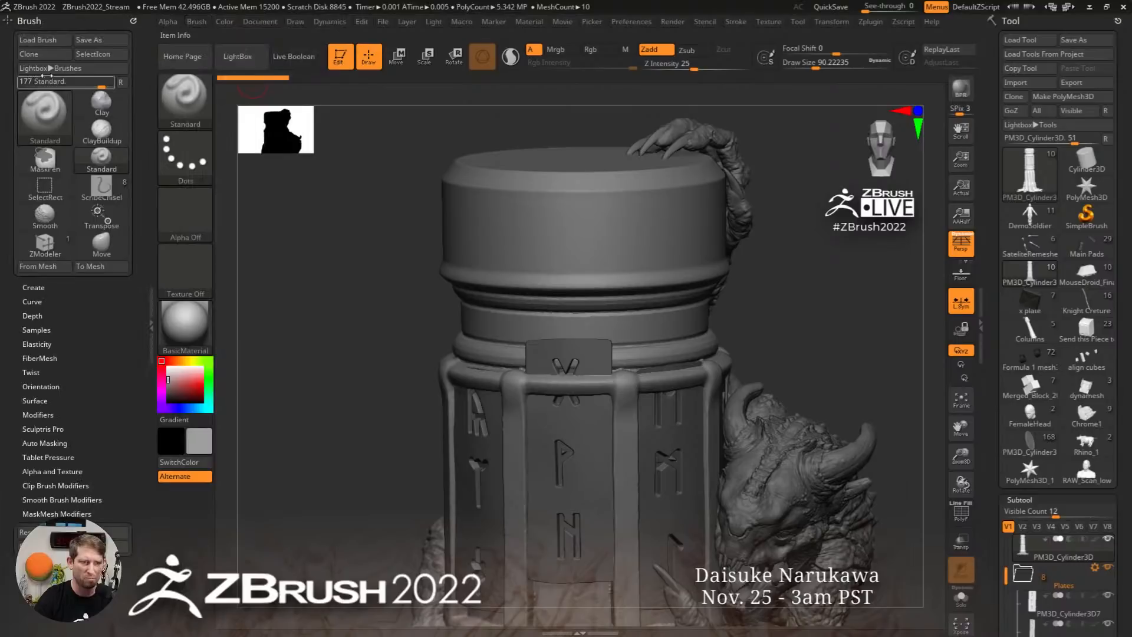
pyautogui.click(204, 210)
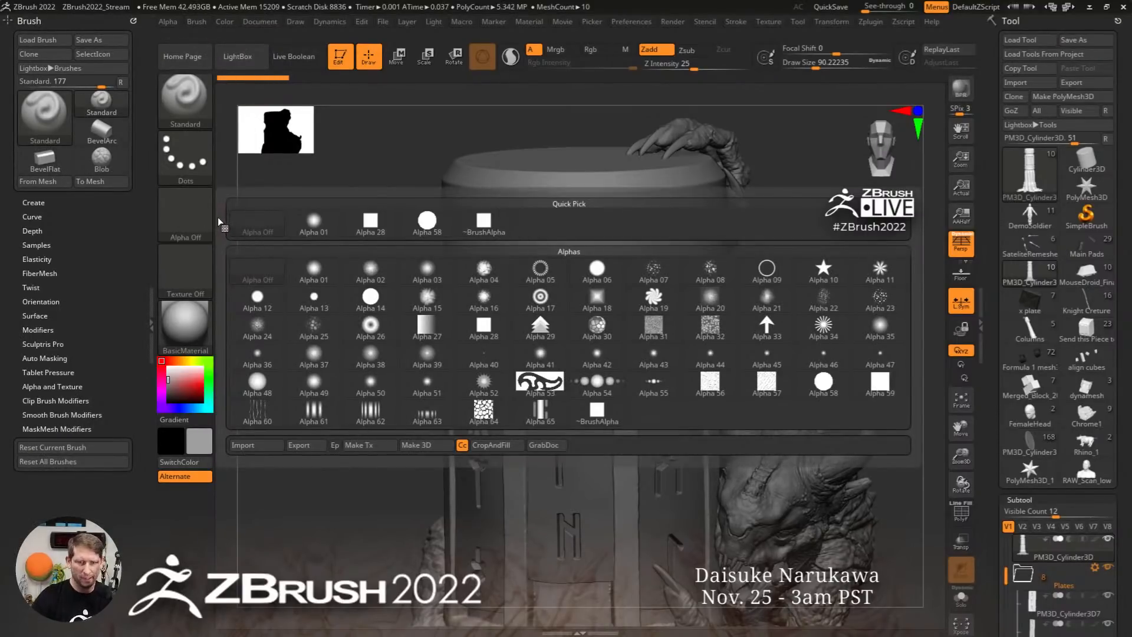
pyautogui.click(483, 324)
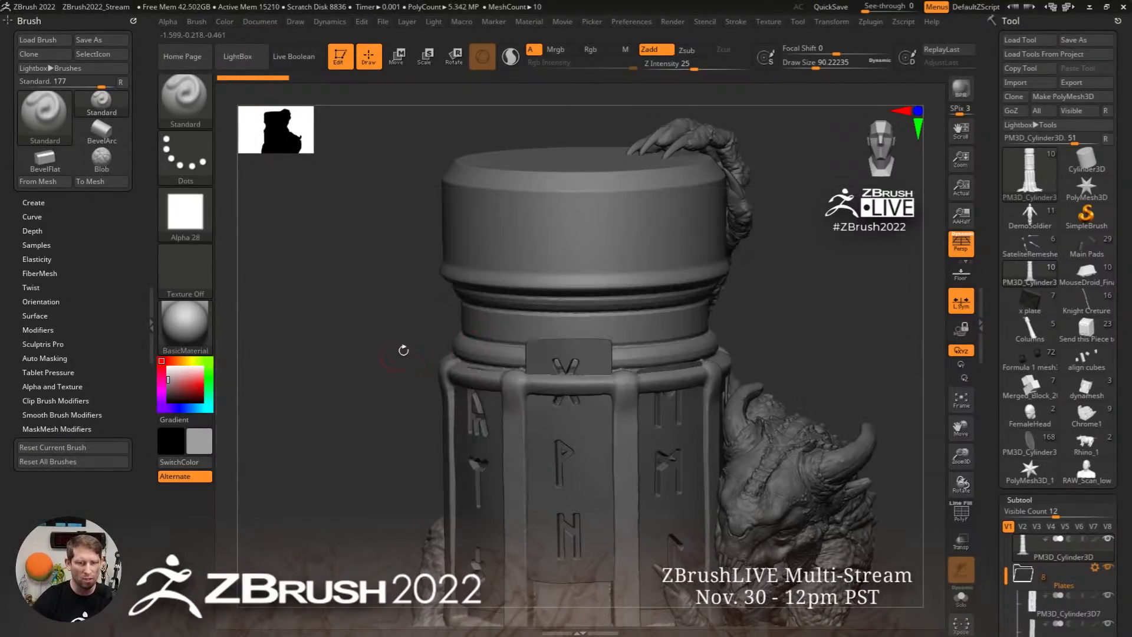
# Set the brush's draw size to about 217 and switch the brush to Zsub
pyautogui.press('s')
pyautogui.moveTo(533, 234)
pyautogui.mouseDown()
pyautogui.moveTo(584, 238)
pyautogui.moveTo(547, 224)
pyautogui.mouseUp()
pyautogui.click(689, 52)
# Carve trial strokes in several directions into the side of the column's top block with the Standard brush
pyautogui.moveTo(547, 224); pyautogui.dragTo(584, 187, button='right')
pyautogui.moveTo(559, 243); pyautogui.dragTo(536, 245, button='right')
pyautogui.moveTo(526, 246)
pyautogui.mouseDown()
pyautogui.moveTo(550, 220)
pyautogui.moveTo(535, 206)
pyautogui.mouseUp()
pyautogui.moveTo(542, 194); pyautogui.dragTo(508, 232, button='right')
pyautogui.moveTo(508, 232)
pyautogui.mouseDown()
pyautogui.moveTo(526, 208)
pyautogui.moveTo(481, 197)
pyautogui.moveTo(497, 231)
pyautogui.moveTo(531, 257)
pyautogui.moveTo(484, 267)
pyautogui.mouseUp()
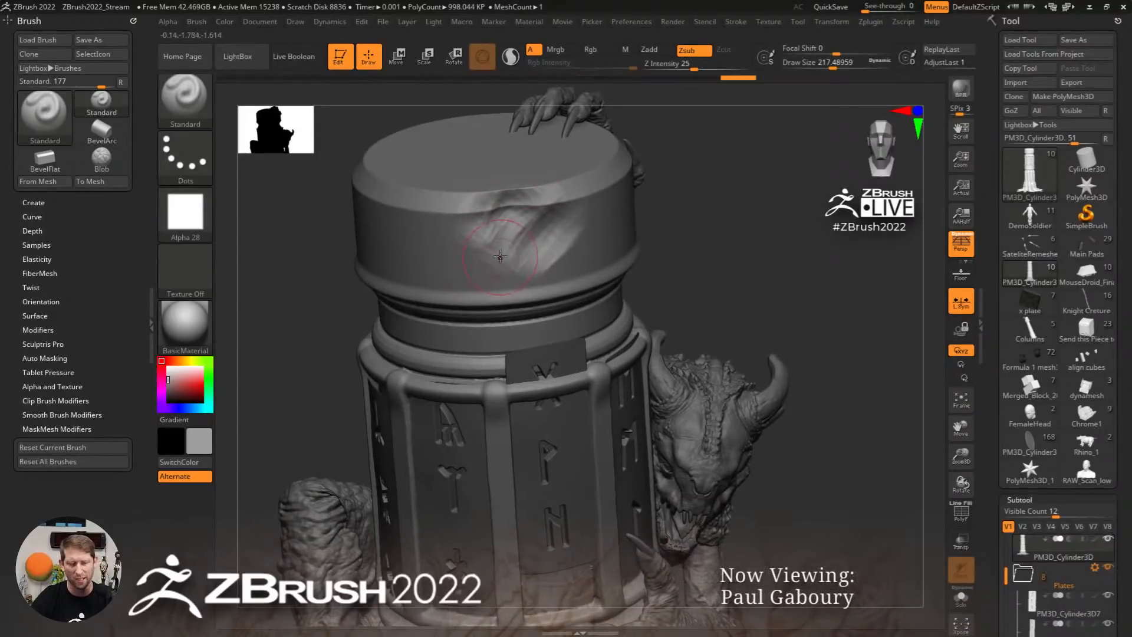
# Undo all the trial strokes on the column's top block, including one further test stroke
pyautogui.press('ctrl')
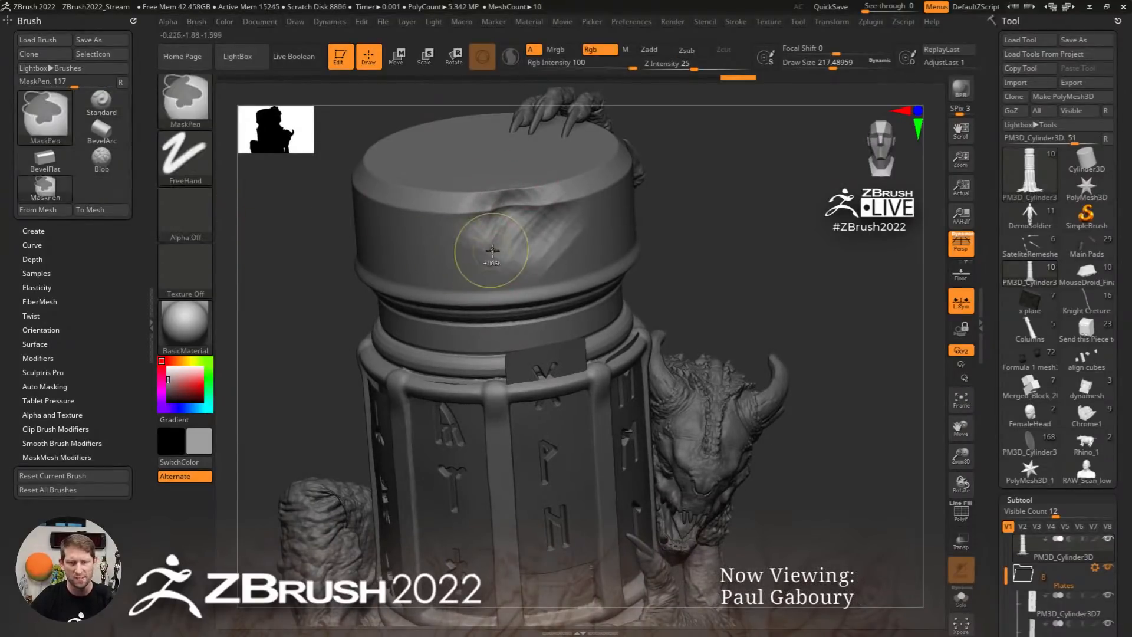
pyautogui.hotkey('ctrl', 'z')
pyautogui.hotkey('ctrl', 'z')
pyautogui.hotkey('ctrl', 'z')
pyautogui.hotkey('ctrl', 'z')
pyautogui.hotkey('ctrl', 'z')
pyautogui.hotkey('ctrl', 'z')
pyautogui.hotkey('ctrl', 'z')
pyautogui.hotkey('ctrl', 'z')
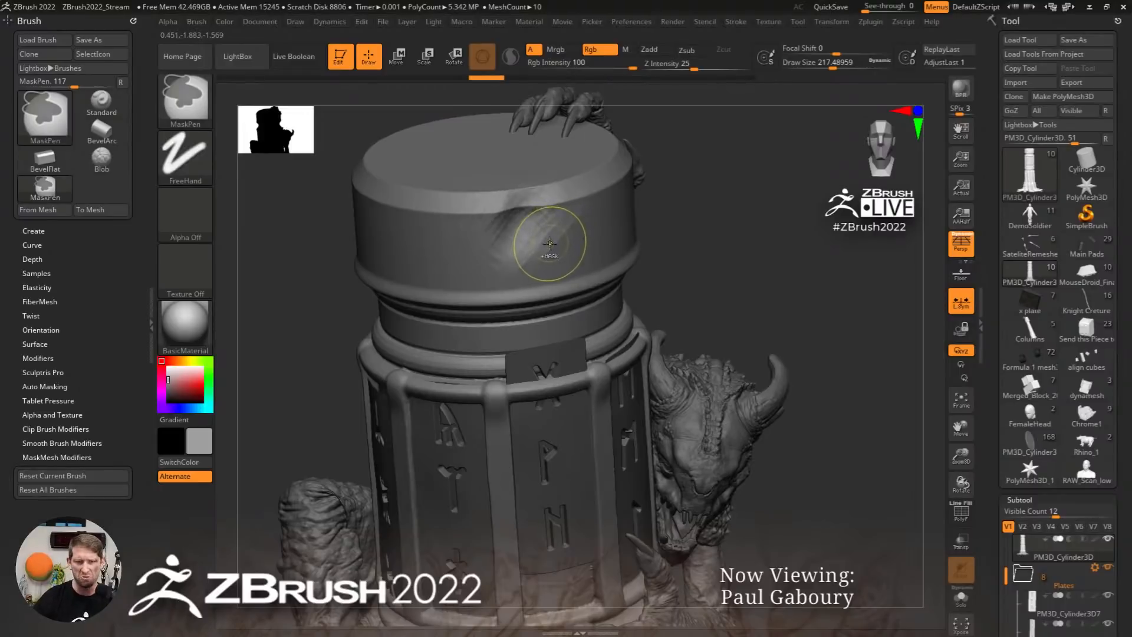
pyautogui.hotkey('ctrl', 'z')
pyautogui.hotkey('ctrl', 'z')
pyautogui.hotkey('ctrl', 'z')
pyautogui.hotkey('ctrl', 'z')
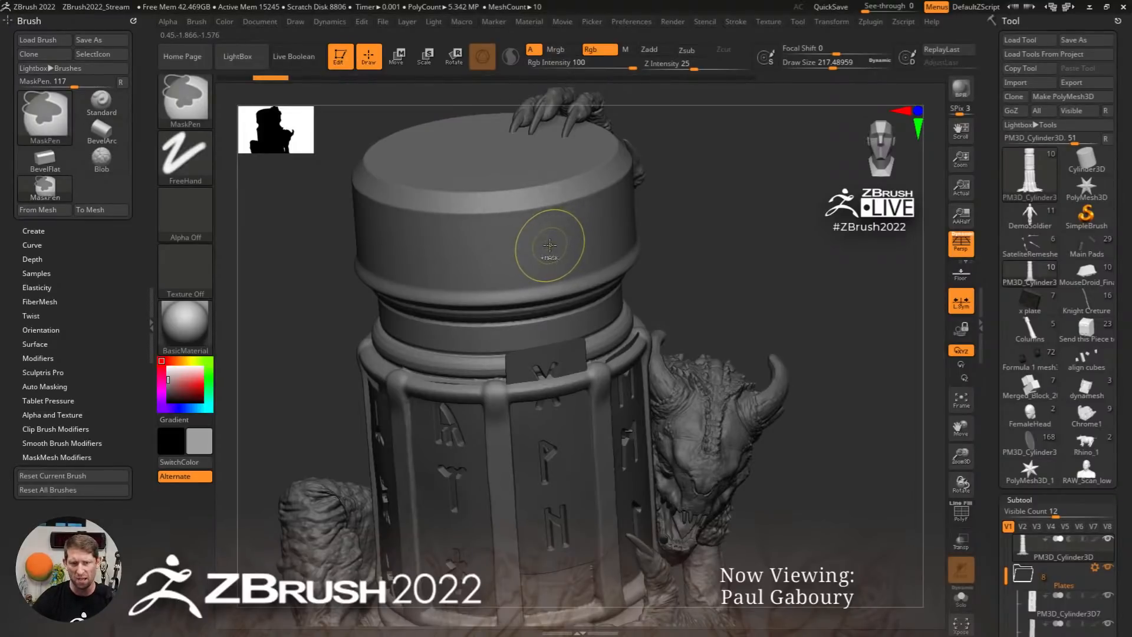
pyautogui.moveTo(514, 249)
pyautogui.mouseDown()
pyautogui.moveTo(543, 246)
pyautogui.moveTo(531, 234)
pyautogui.moveTo(548, 247)
pyautogui.mouseUp()
pyautogui.hotkey('ctrl', 'z')
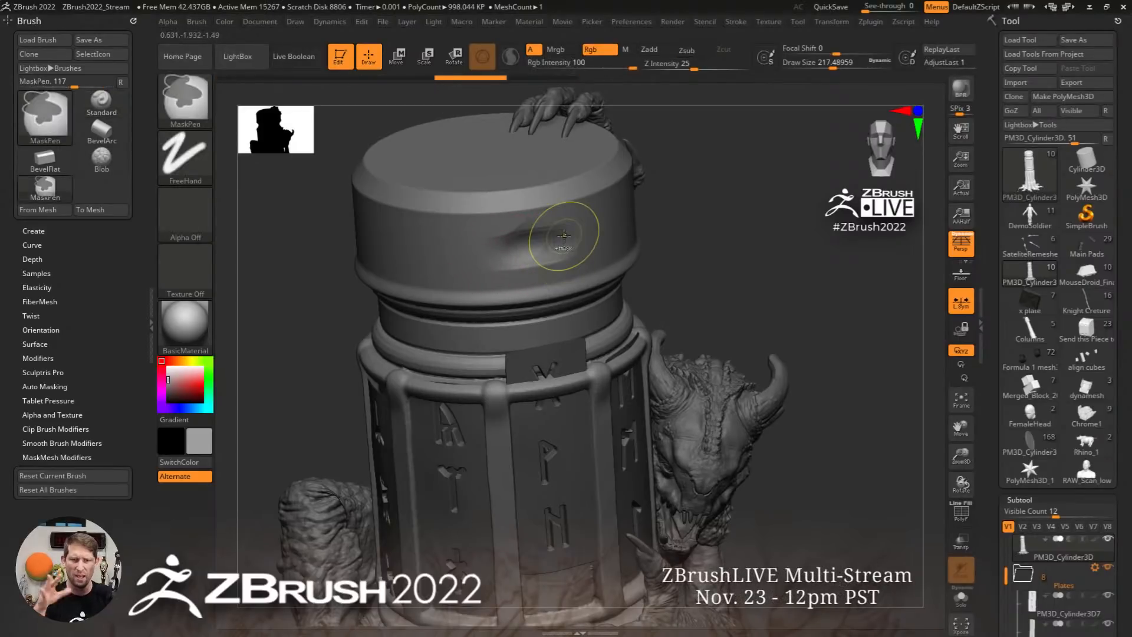
pyautogui.hotkey('ctrl', 'z')
pyautogui.hotkey('ctrl', 'z')
pyautogui.hotkey('ctrl', 'z')
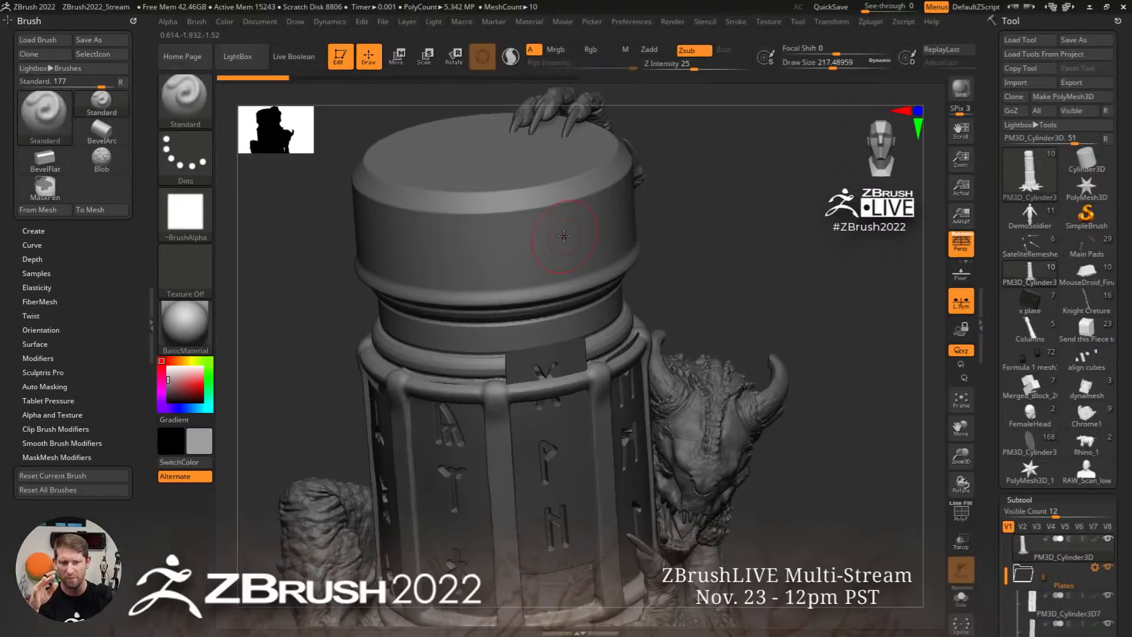
# Set the base alpha of the Standard brush's alpha transition to Alpha 61
pyautogui.click(72, 415)
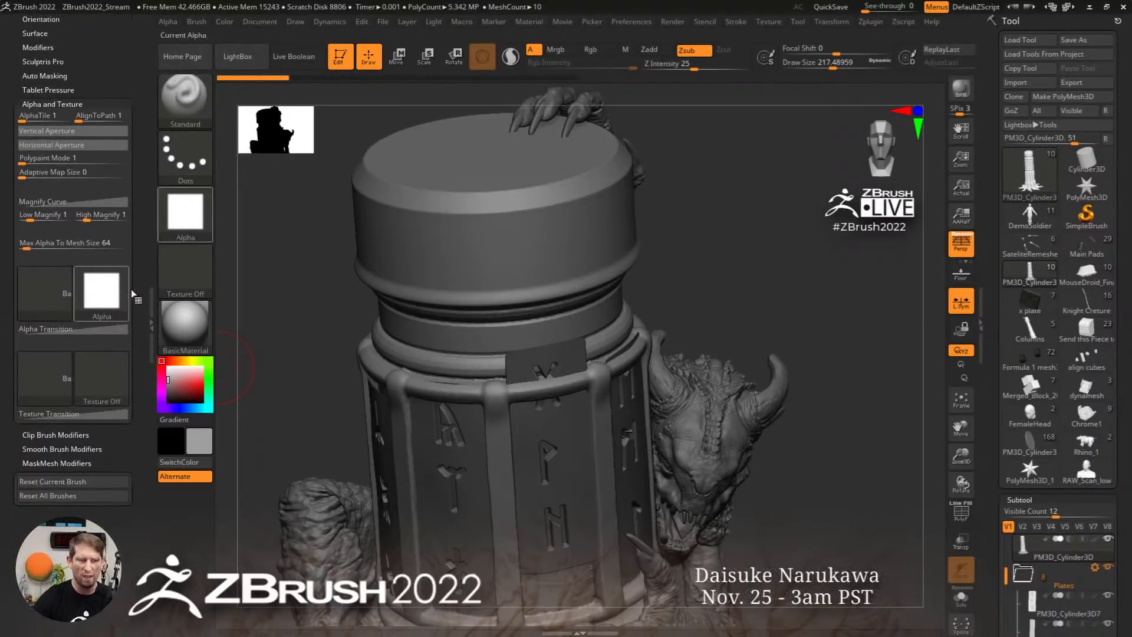
pyautogui.moveTo(107, 300)
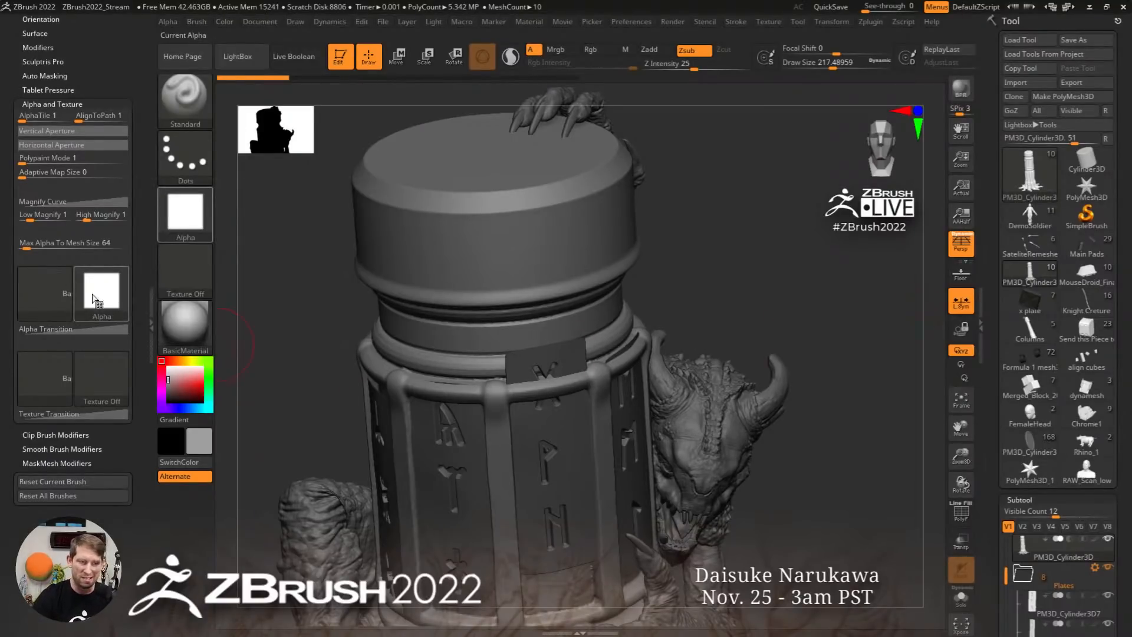
pyautogui.click(107, 300)
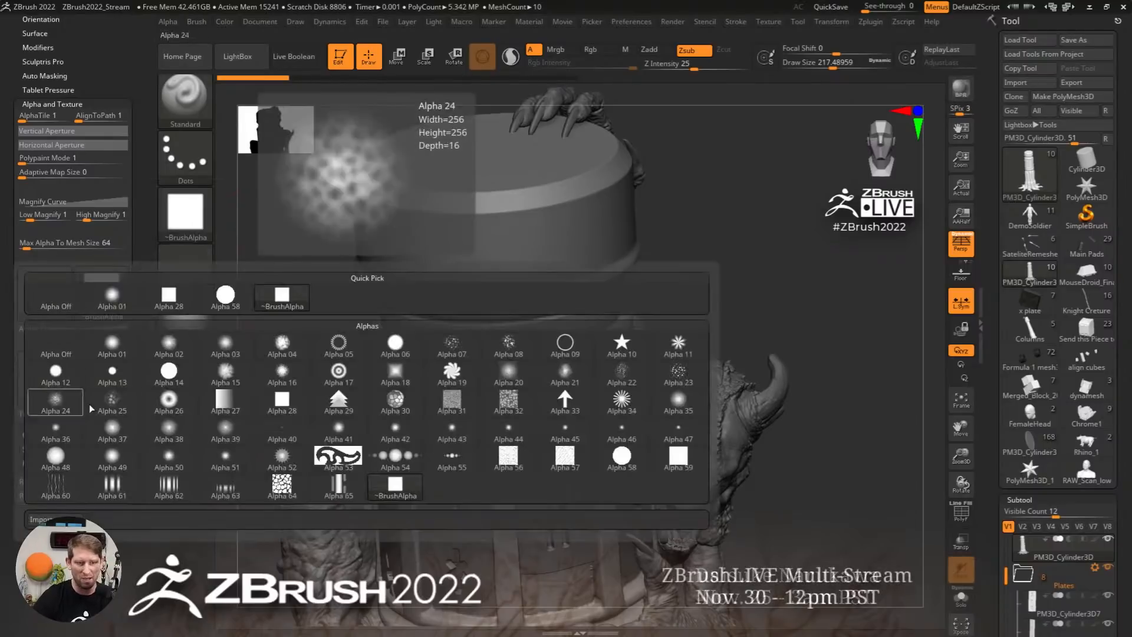
pyautogui.click(112, 487)
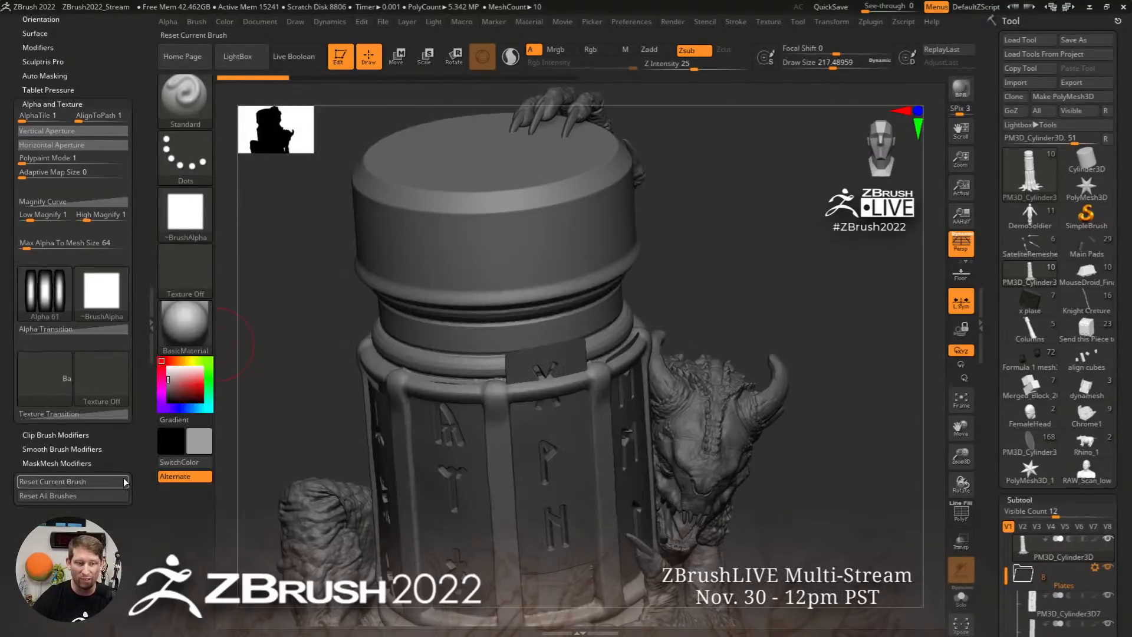
# Carve strokes with the two-alpha Standard brush into the side and upper rim of the column's top block
pyautogui.moveTo(508, 239)
pyautogui.mouseDown()
pyautogui.moveTo(559, 197)
pyautogui.moveTo(463, 250)
pyautogui.mouseUp()
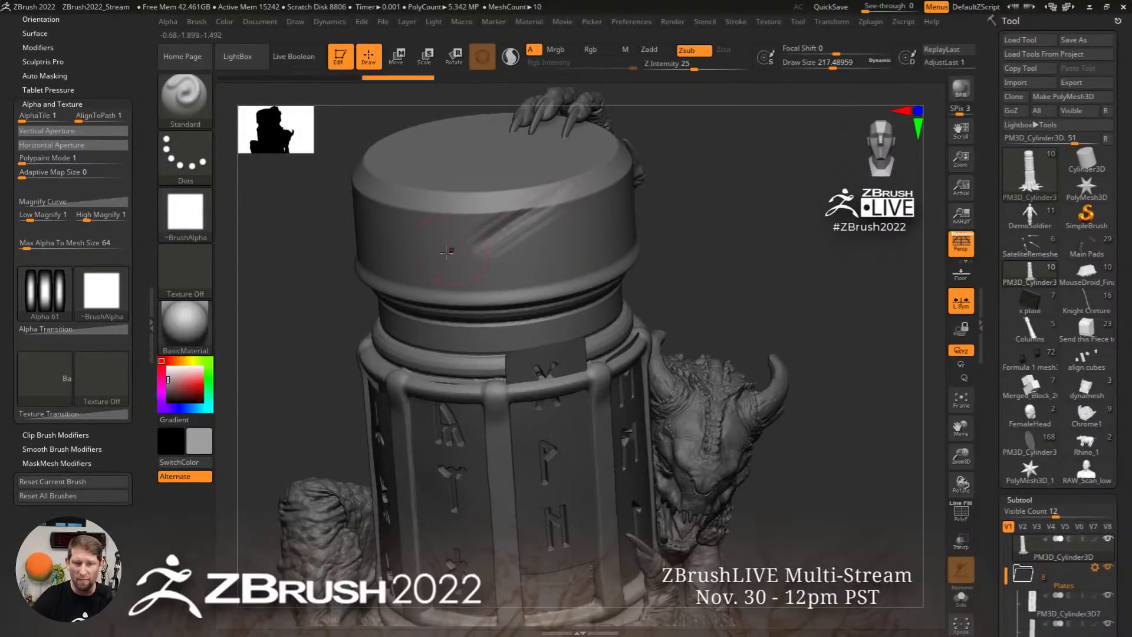
pyautogui.moveTo(470, 209); pyautogui.dragTo(459, 196)
pyautogui.moveTo(457, 239); pyautogui.dragTo(442, 195)
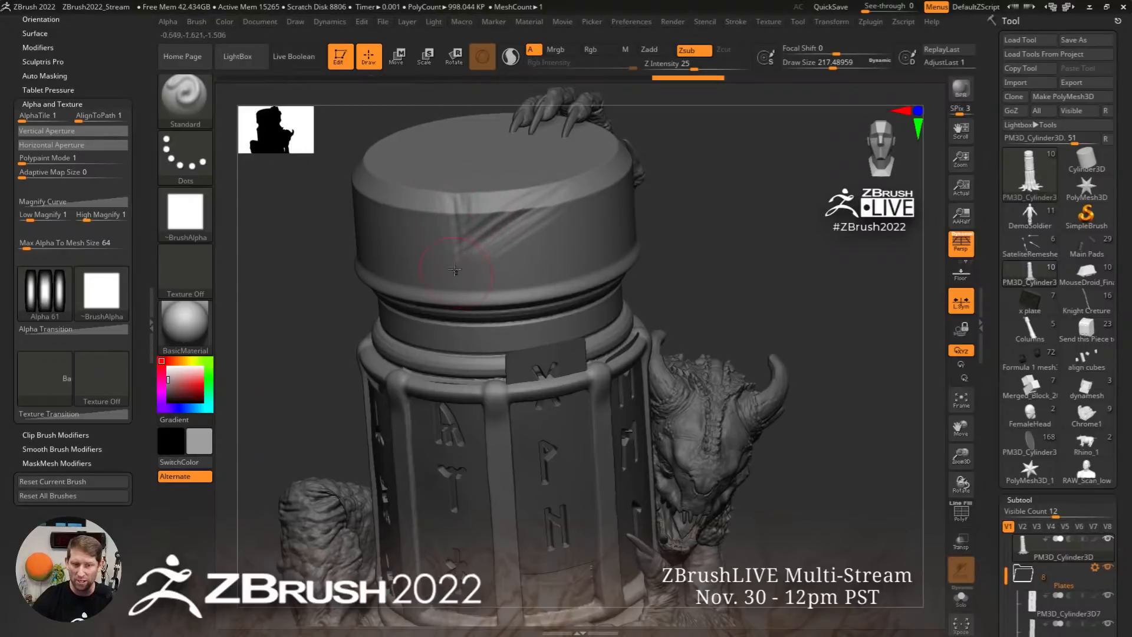
pyautogui.moveTo(483, 191); pyautogui.dragTo(485, 205, button='right')
pyautogui.moveTo(484, 212)
pyautogui.mouseDown()
pyautogui.moveTo(490, 198)
pyautogui.moveTo(503, 222)
pyautogui.moveTo(532, 164)
pyautogui.mouseUp()
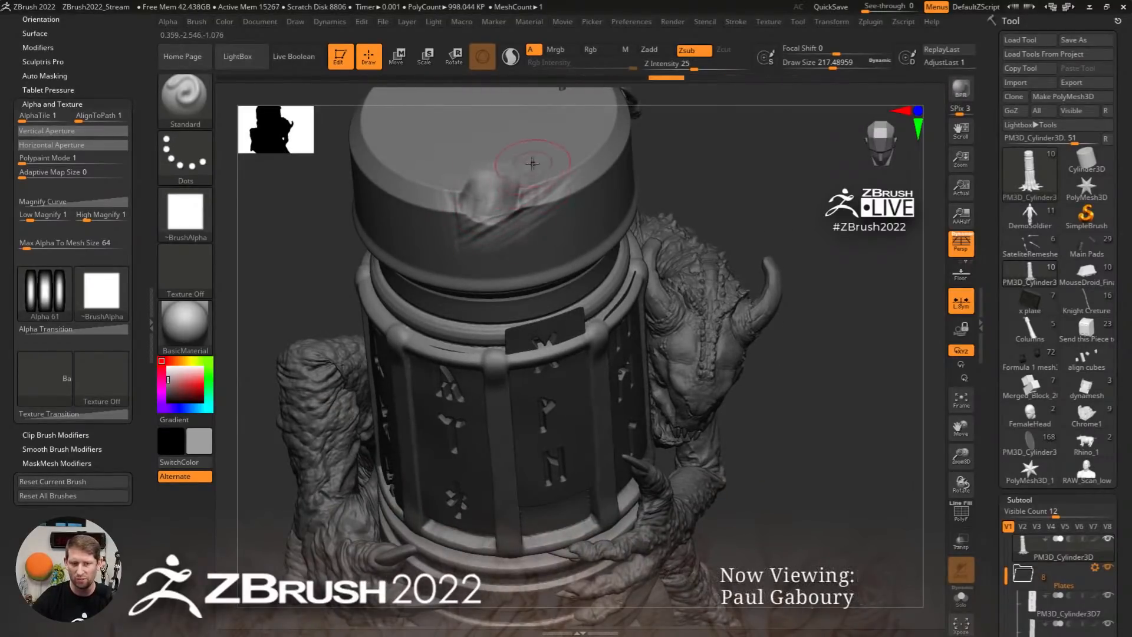
pyautogui.moveTo(510, 224); pyautogui.dragTo(491, 231)
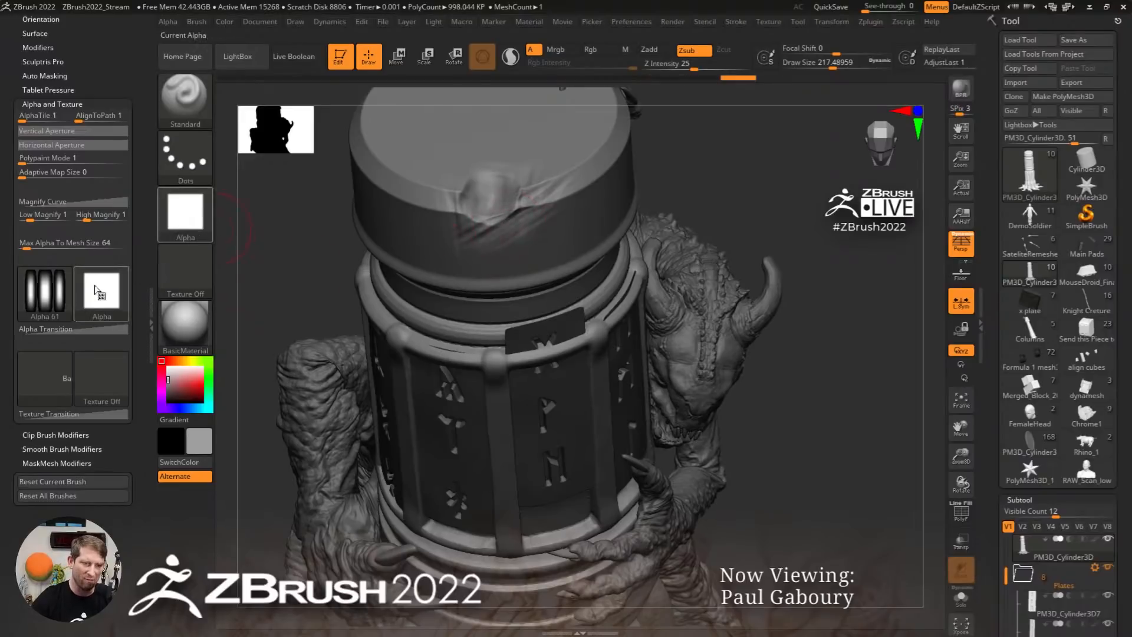
# Modify the brush's current alpha with Streak Length 78 and Density 0.07643
pyautogui.click(169, 22)
pyautogui.click(199, 306)
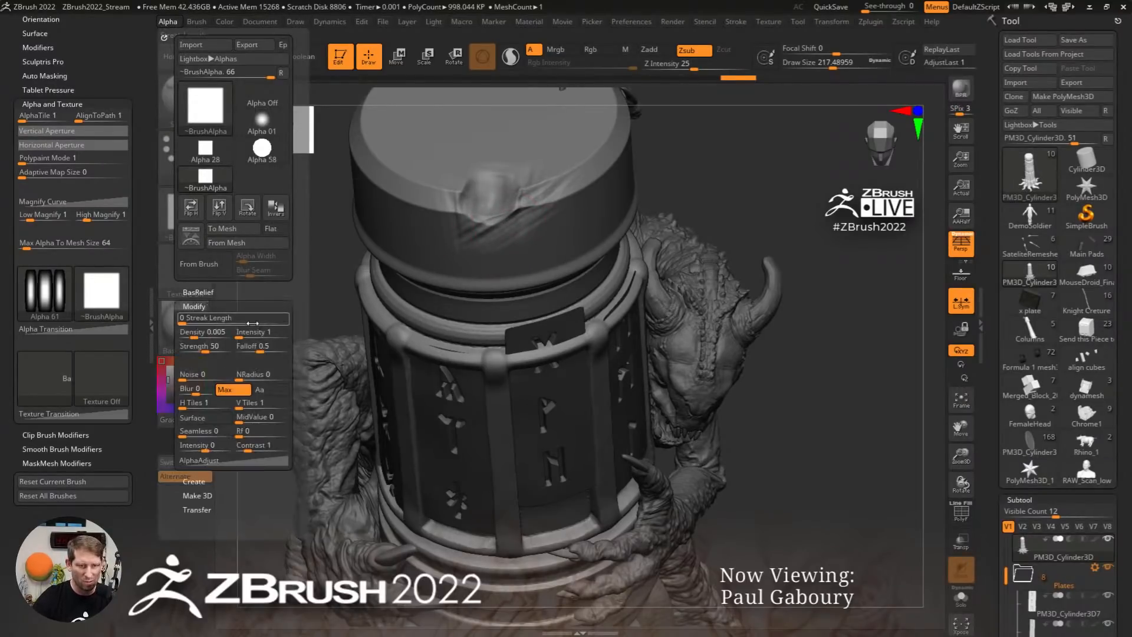
pyautogui.moveTo(243, 323)
pyautogui.mouseDown()
pyautogui.moveTo(282, 324)
pyautogui.moveTo(262, 324)
pyautogui.mouseUp()
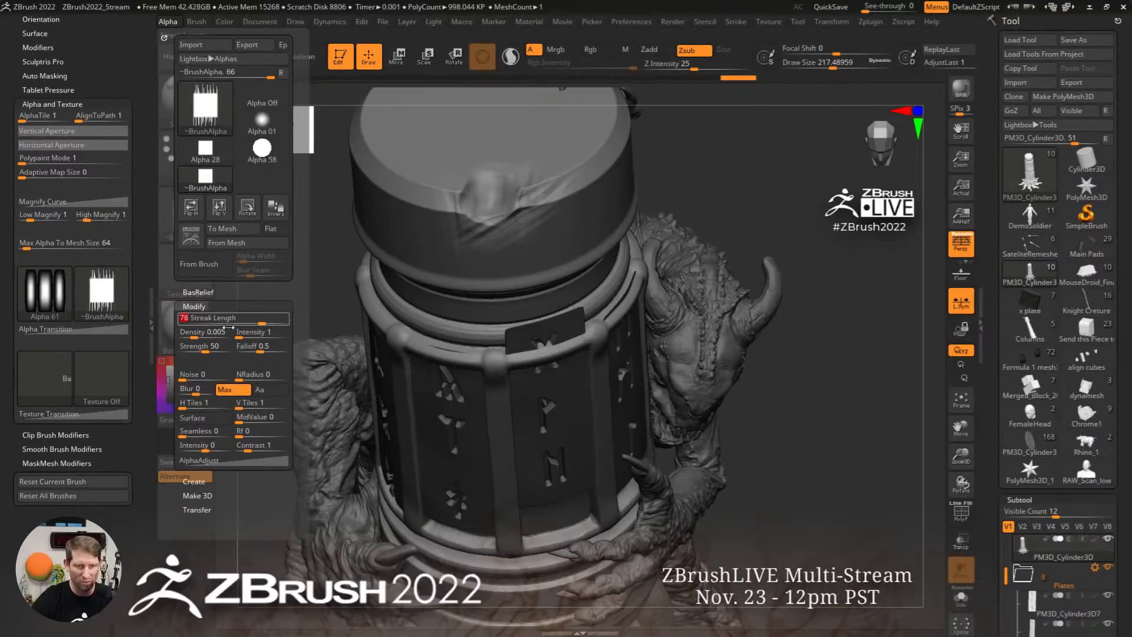
pyautogui.moveTo(194, 332); pyautogui.dragTo(205, 332)
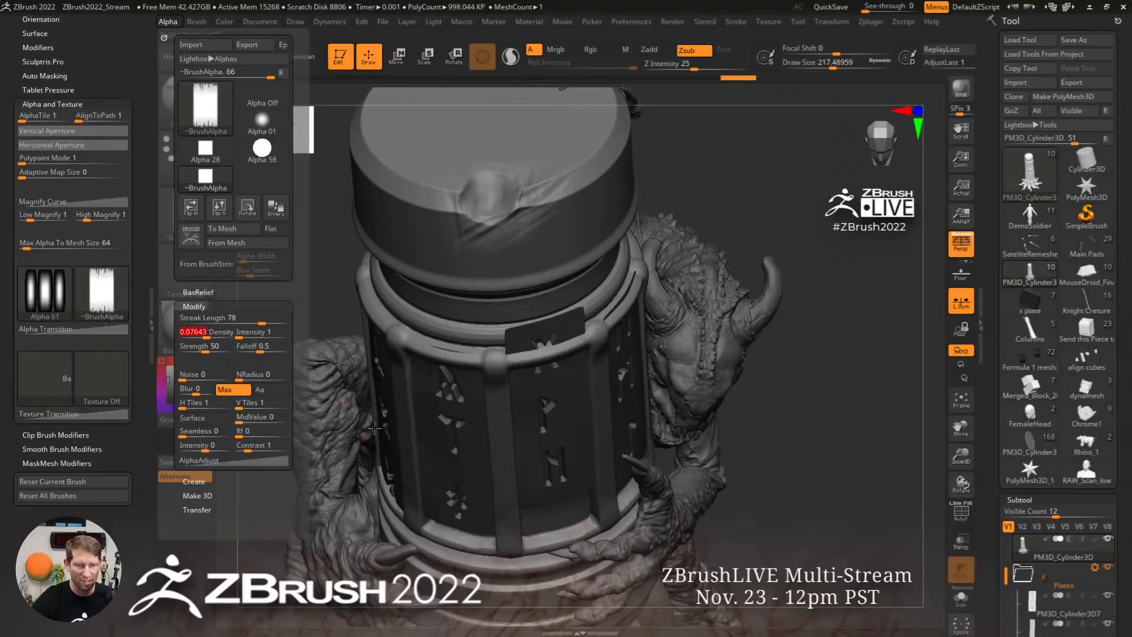
# Carve streaked chips along the bevelled upper rim and top face of the column's top block
pyautogui.keyDown('alt'); pyautogui.moveTo(442, 193); pyautogui.dragTo(434, 259, button='right'); pyautogui.keyUp('alt')
pyautogui.moveTo(434, 258)
pyautogui.keyDown('alt'); pyautogui.mouseDown()
pyautogui.moveTo(513, 189)
pyautogui.moveTo(521, 271)
pyautogui.moveTo(484, 292)
pyautogui.moveTo(536, 200)
pyautogui.mouseUp(); pyautogui.keyUp('alt')
pyautogui.moveTo(448, 230)
pyautogui.mouseDown()
pyautogui.moveTo(383, 236)
pyautogui.moveTo(465, 147)
pyautogui.mouseUp()
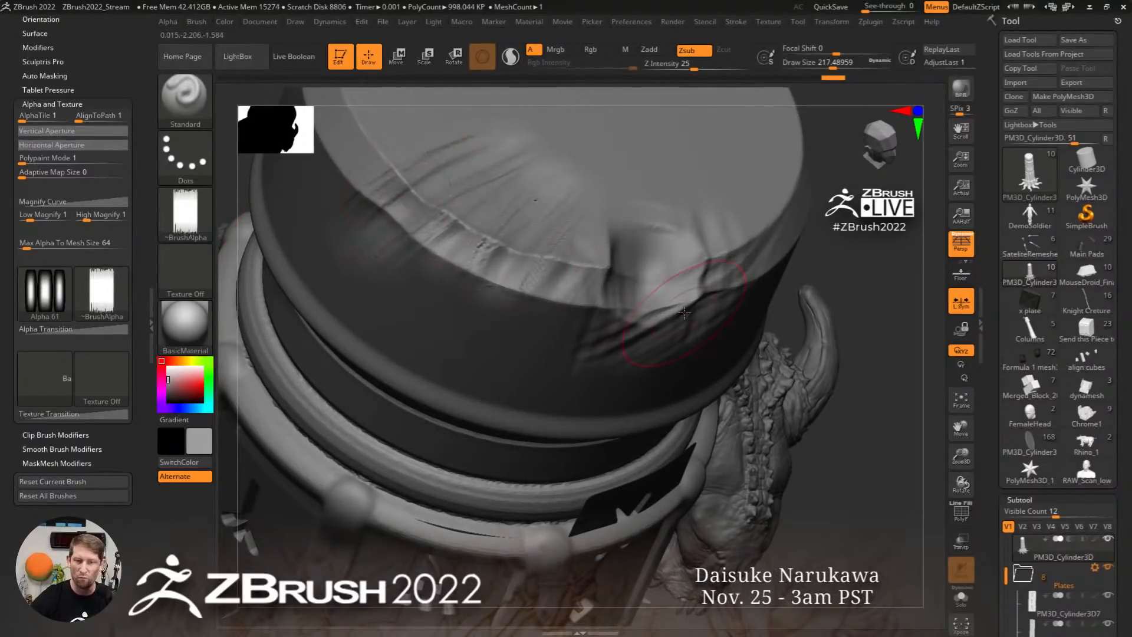
# Carve long streaked grooves running around the side of the column's top block
pyautogui.moveTo(633, 320); pyautogui.dragTo(536, 303, button='right')
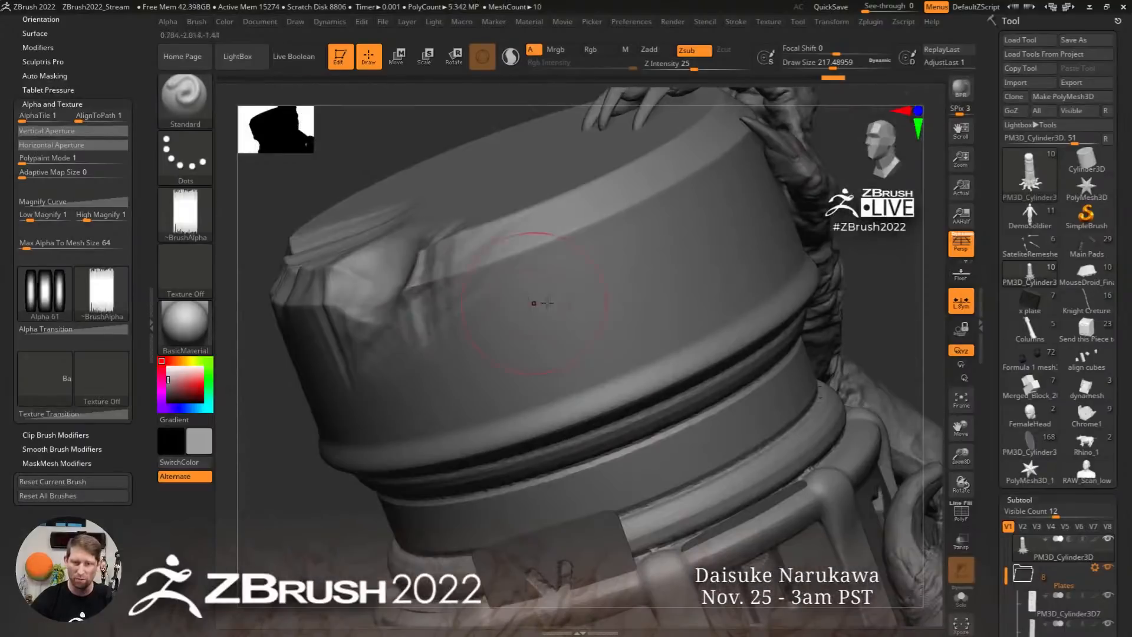
pyautogui.moveTo(554, 330); pyautogui.dragTo(678, 286)
pyautogui.moveTo(554, 283)
pyautogui.mouseDown()
pyautogui.moveTo(652, 268)
pyautogui.moveTo(556, 320)
pyautogui.moveTo(664, 316)
pyautogui.mouseUp()
pyautogui.moveTo(418, 391); pyautogui.dragTo(708, 316)
pyautogui.moveTo(434, 365); pyautogui.dragTo(704, 280)
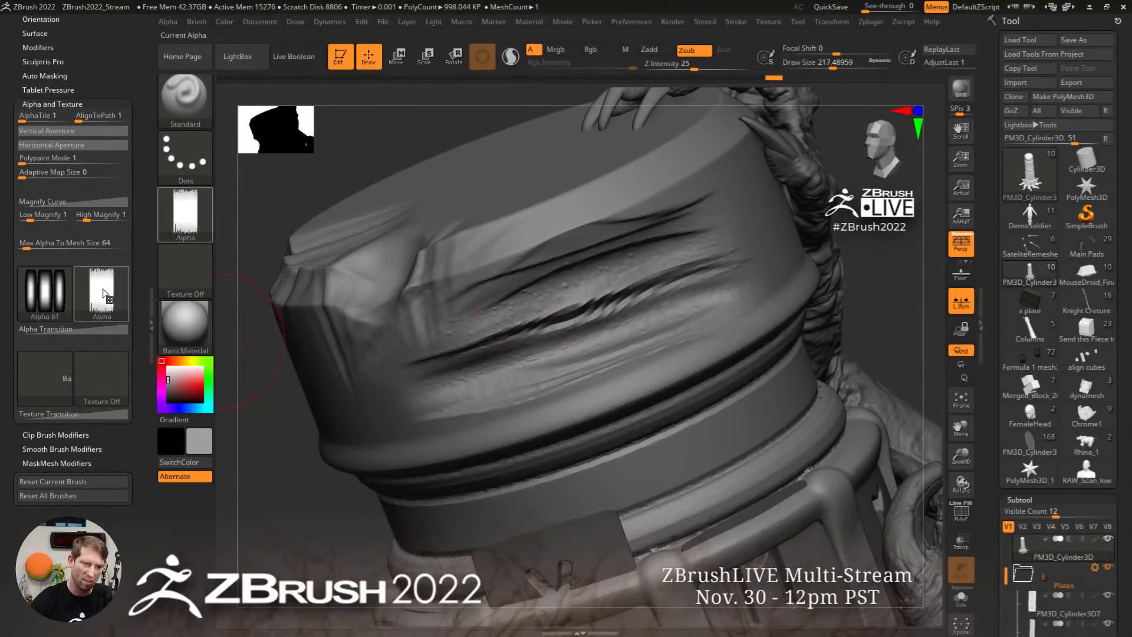
pyautogui.moveTo(767, 224)
pyautogui.mouseDown()
pyautogui.moveTo(690, 244)
pyautogui.moveTo(581, 219)
pyautogui.moveTo(478, 248)
pyautogui.mouseUp()
pyautogui.moveTo(485, 217)
pyautogui.mouseDown(button='right')
pyautogui.moveTo(504, 266)
pyautogui.moveTo(483, 251)
pyautogui.mouseUp(button='right')
pyautogui.moveTo(494, 248)
pyautogui.mouseDown()
pyautogui.moveTo(485, 217)
pyautogui.moveTo(519, 208)
pyautogui.mouseUp()
# Turn on Thick Skin for the column body
pyautogui.moveTo(543, 271)
pyautogui.keyDown('ctrl'); pyautogui.mouseDown(button='right')
pyautogui.moveTo(534, 305)
pyautogui.moveTo(529, 286)
pyautogui.mouseUp(button='right'); pyautogui.keyUp('ctrl')
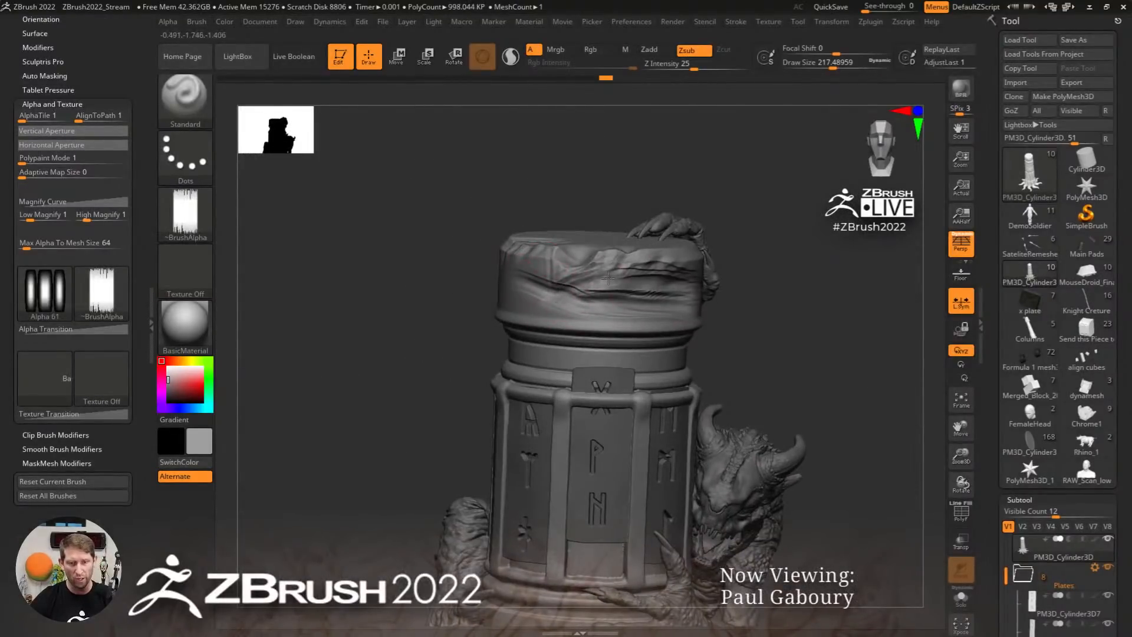
pyautogui.moveTo(822, 296); pyautogui.dragTo(760, 273, button='right')
pyautogui.moveTo(760, 273); pyautogui.dragTo(775, 297, button='right')
pyautogui.keyDown('alt'); pyautogui.moveTo(775, 297); pyautogui.dragTo(841, 357, button='right'); pyautogui.keyUp('alt')
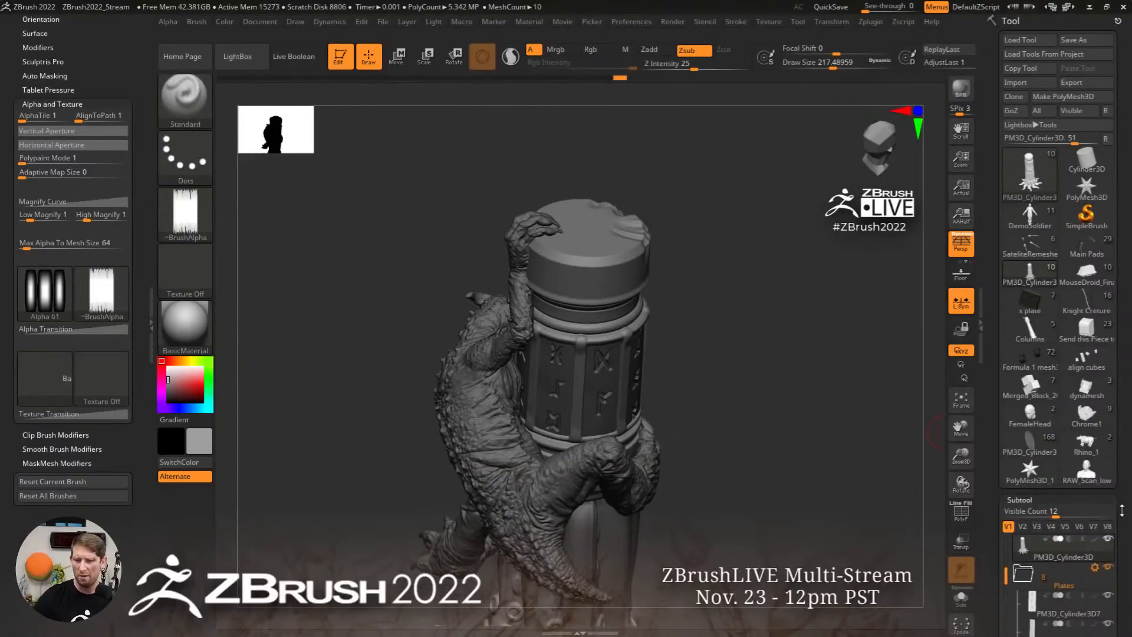
pyautogui.scroll(-10, 1104, 334)
pyautogui.scroll(-5, 1104, 334)
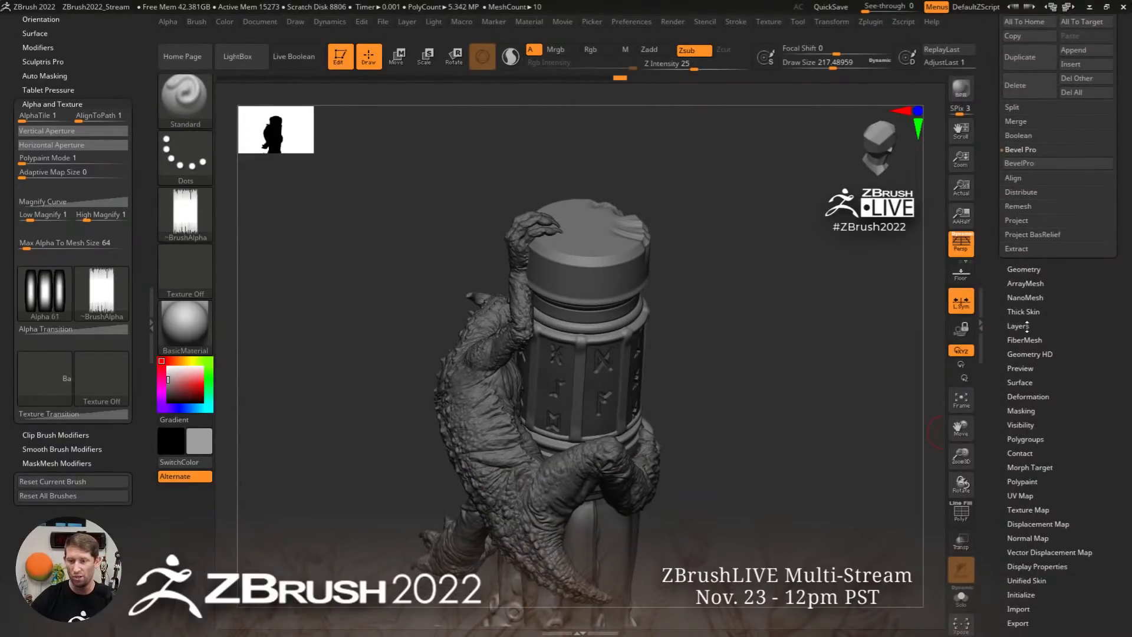
pyautogui.click(1078, 313)
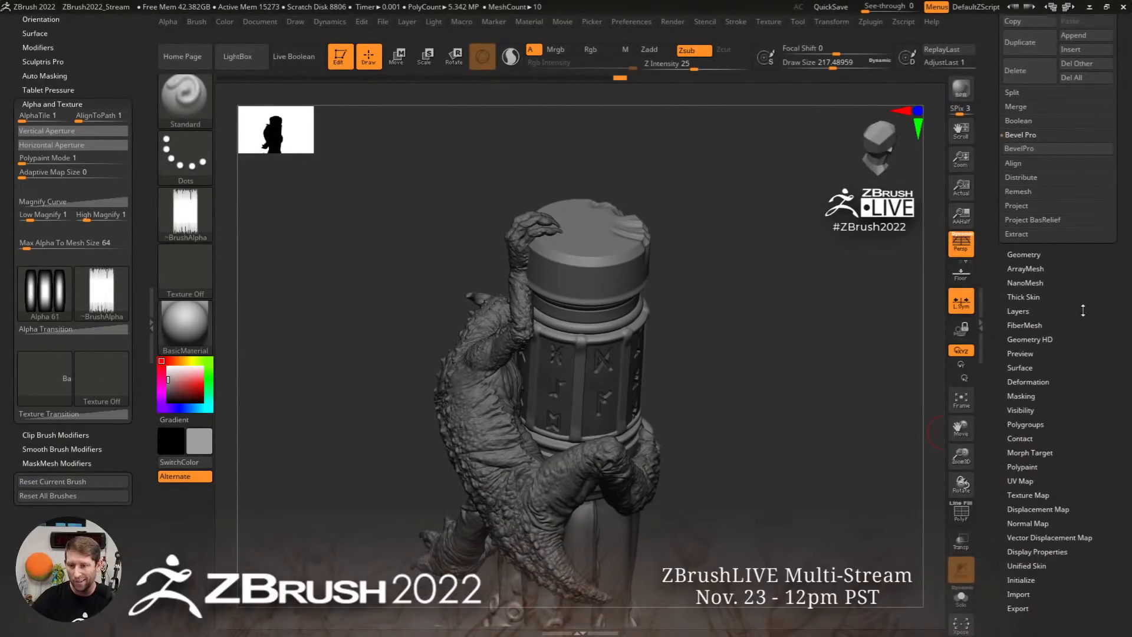
pyautogui.moveTo(1106, 284); pyautogui.dragTo(1094, 365)
pyautogui.click(1031, 268)
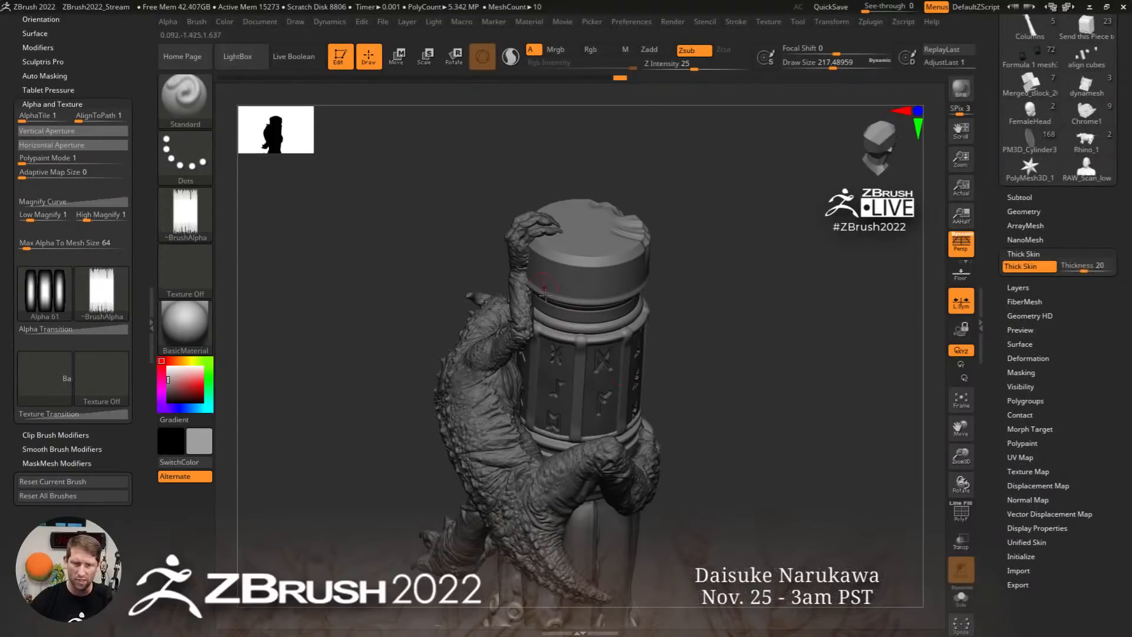
# Select the ClayRakeBuildup brush and sculpt raked strokes on the undamaged side and rim of the column's top block
pyautogui.click(197, 21)
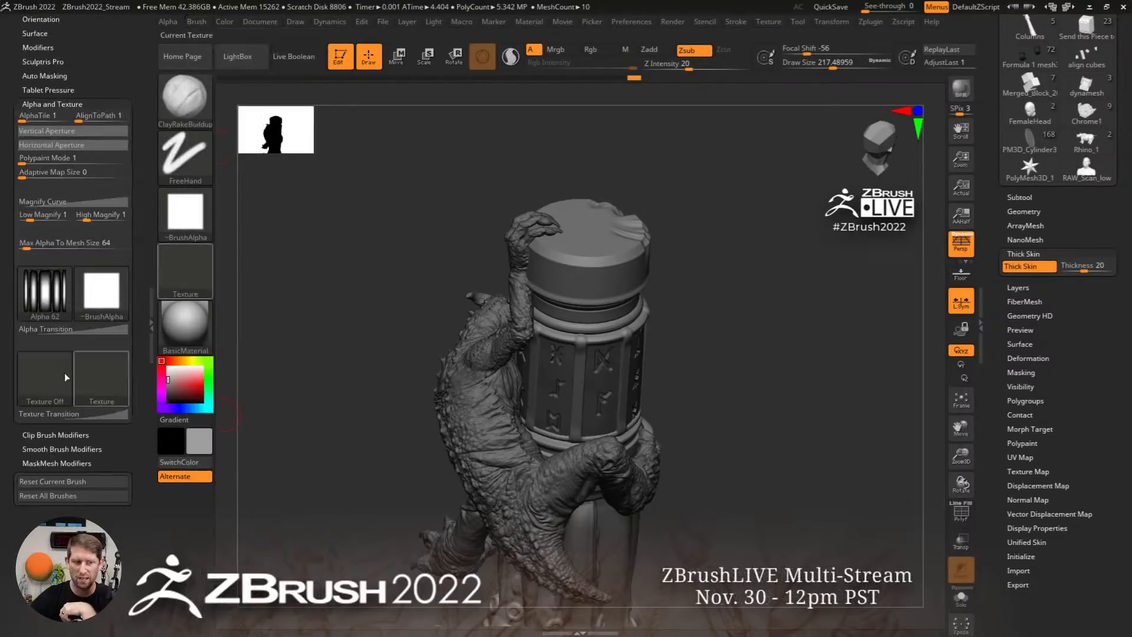
pyautogui.moveTo(118, 301)
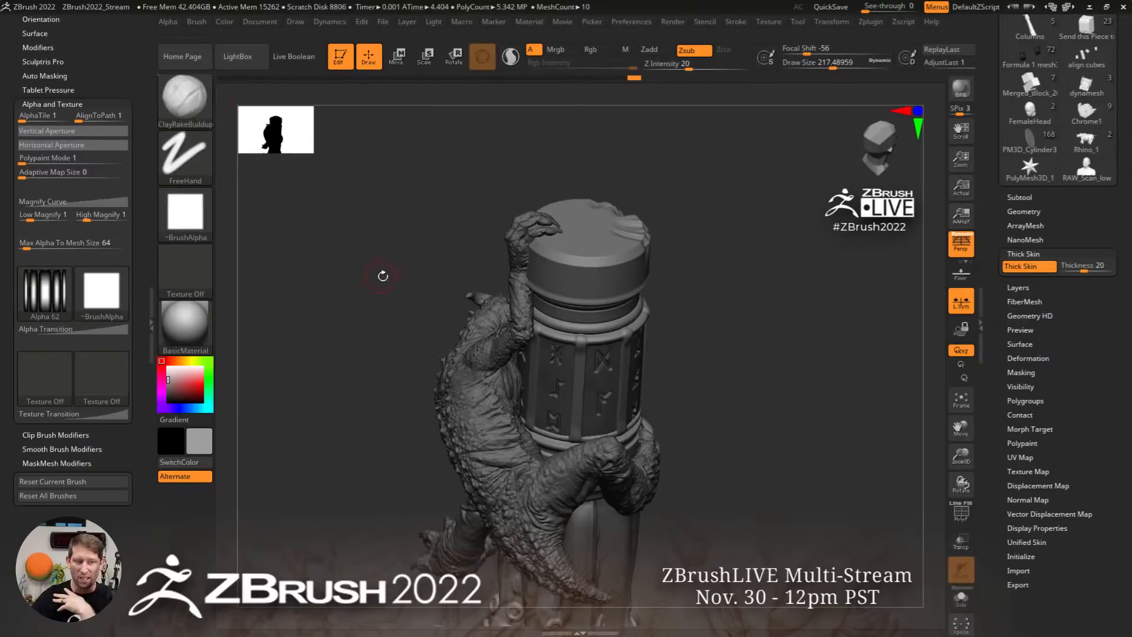
pyautogui.moveTo(586, 257); pyautogui.dragTo(574, 267)
pyautogui.keyDown('ctrl'); pyautogui.moveTo(579, 266); pyautogui.dragTo(583, 321, button='right'); pyautogui.keyUp('ctrl')
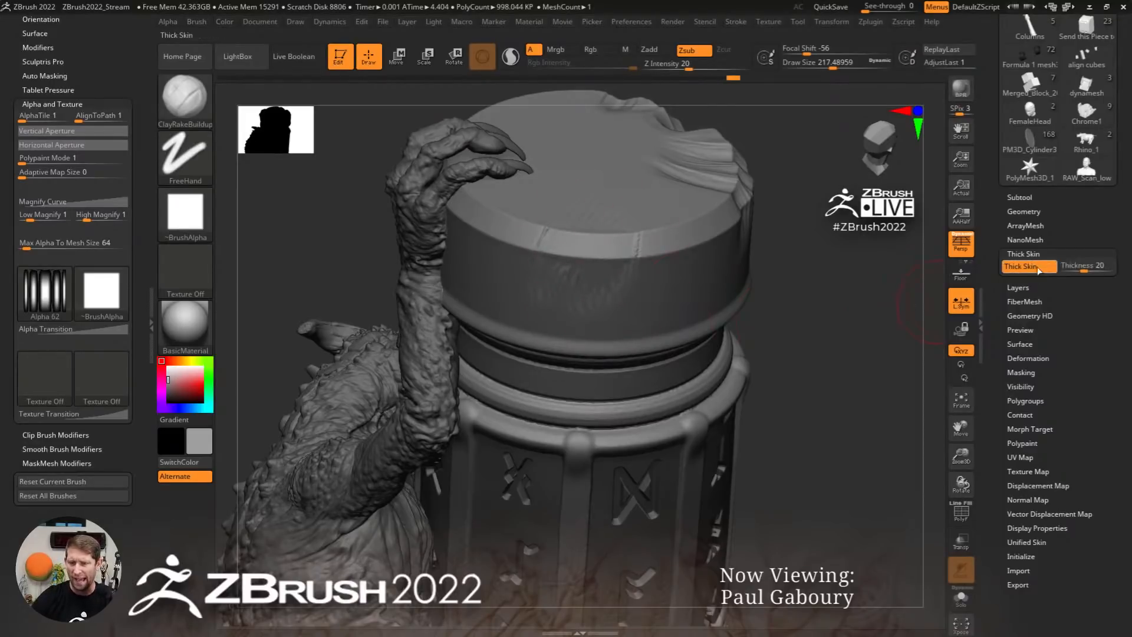
pyautogui.keyDown('ctrl'); pyautogui.moveTo(607, 265); pyautogui.dragTo(607, 315, button='right'); pyautogui.keyUp('ctrl')
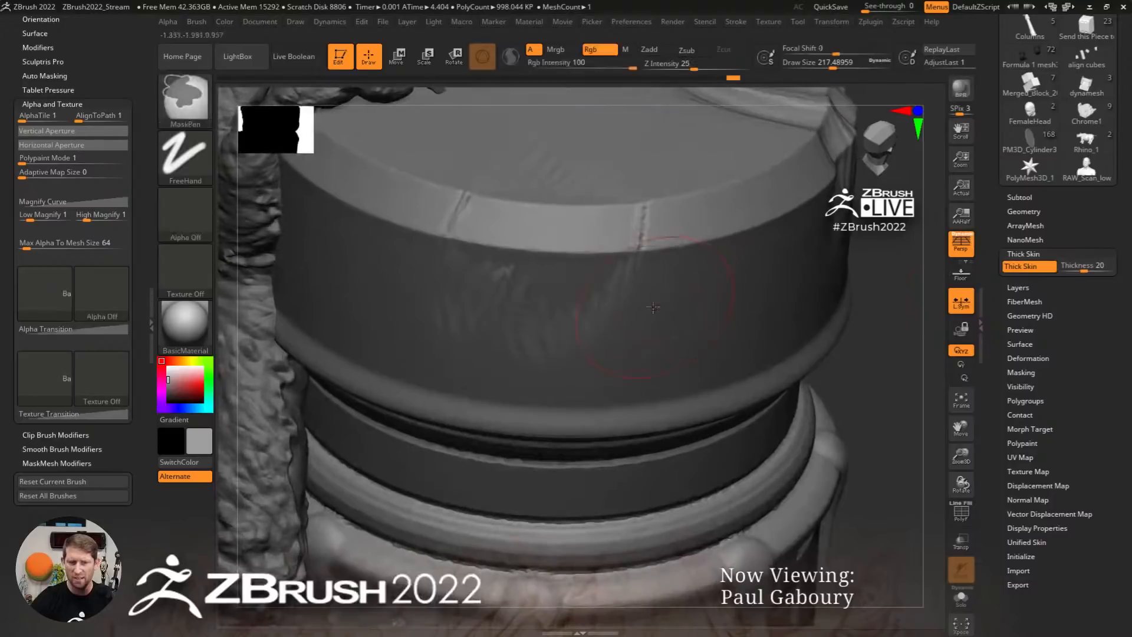
pyautogui.keyDown('alt'); pyautogui.moveTo(560, 227); pyautogui.dragTo(515, 305); pyautogui.keyUp('alt')
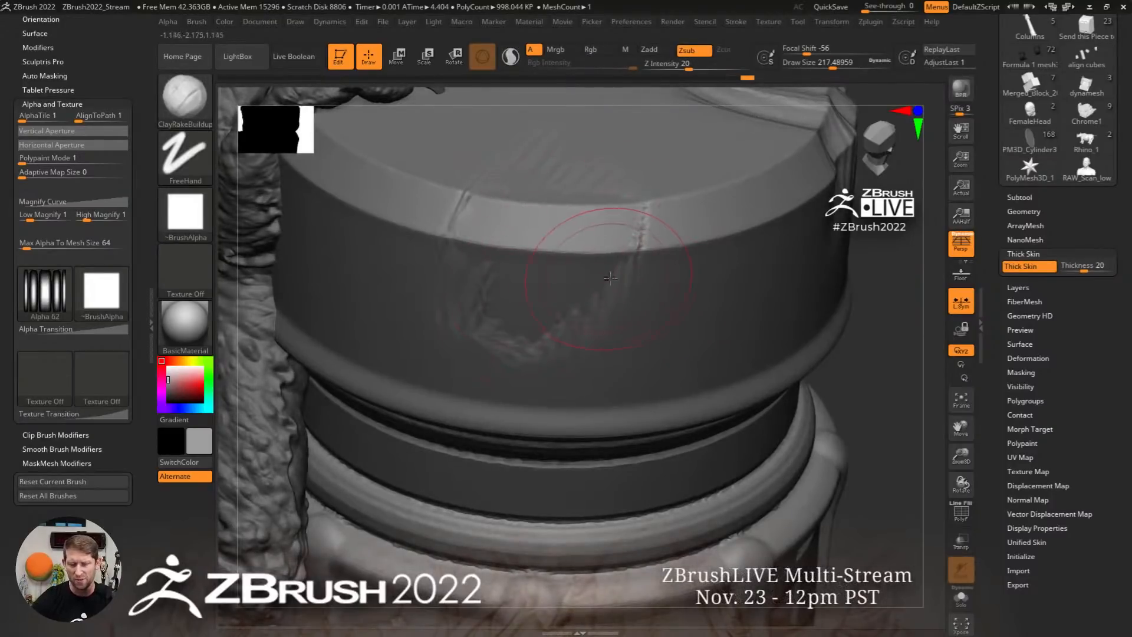
pyautogui.moveTo(599, 266)
pyautogui.keyDown('alt'); pyautogui.mouseDown()
pyautogui.moveTo(630, 260)
pyautogui.moveTo(680, 281)
pyautogui.moveTo(642, 336)
pyautogui.moveTo(654, 306)
pyautogui.moveTo(519, 295)
pyautogui.moveTo(483, 260)
pyautogui.moveTo(535, 235)
pyautogui.mouseUp(); pyautogui.keyUp('alt')
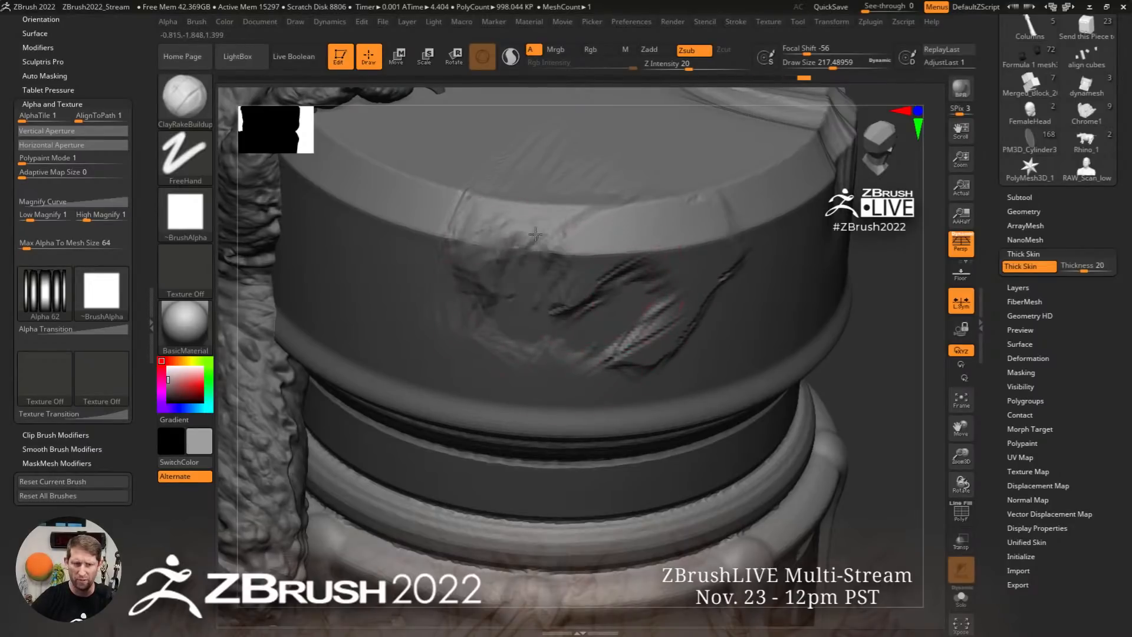
# Sculpt a chipped slab across the cap's beveled edge and rake claw marks into its top beside the hand with ClayRakeBuildup
pyautogui.moveTo(442, 268)
pyautogui.keyDown('alt'); pyautogui.mouseDown()
pyautogui.moveTo(450, 254)
pyautogui.moveTo(434, 256)
pyautogui.moveTo(444, 251)
pyautogui.moveTo(425, 307)
pyautogui.moveTo(451, 348)
pyautogui.moveTo(519, 386)
pyautogui.moveTo(537, 278)
pyautogui.moveTo(595, 247)
pyautogui.moveTo(625, 336)
pyautogui.moveTo(595, 236)
pyautogui.moveTo(615, 252)
pyautogui.mouseUp(); pyautogui.keyUp('alt')
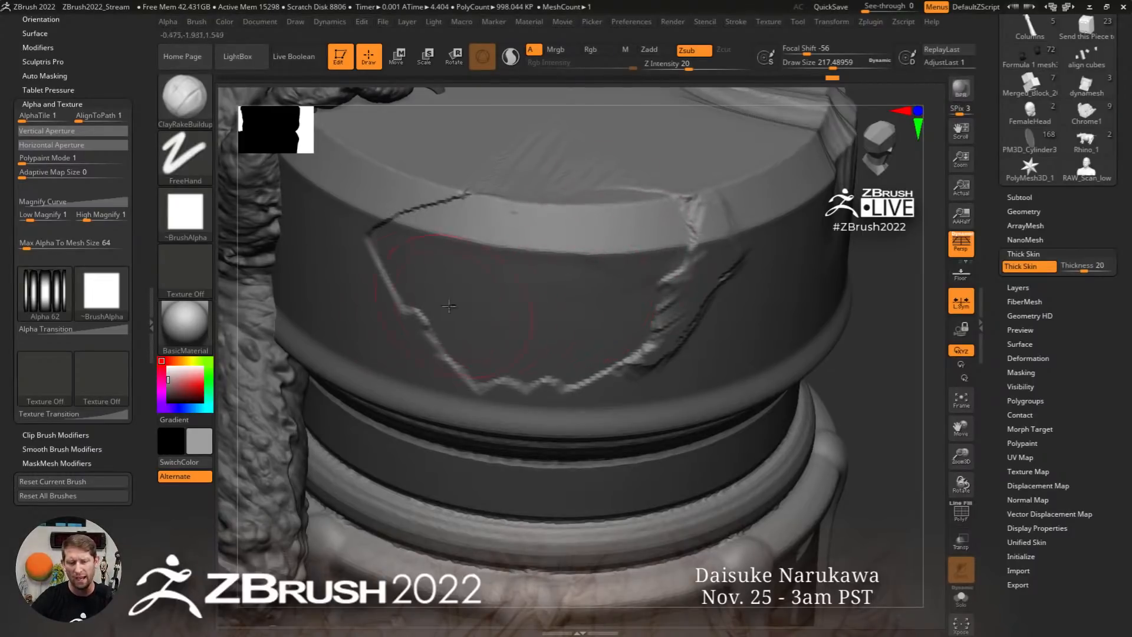
pyautogui.moveTo(343, 291)
pyautogui.keyDown('shift'); pyautogui.mouseDown()
pyautogui.moveTo(368, 268)
pyautogui.moveTo(389, 209)
pyautogui.moveTo(422, 203)
pyautogui.mouseUp(); pyautogui.keyUp('shift')
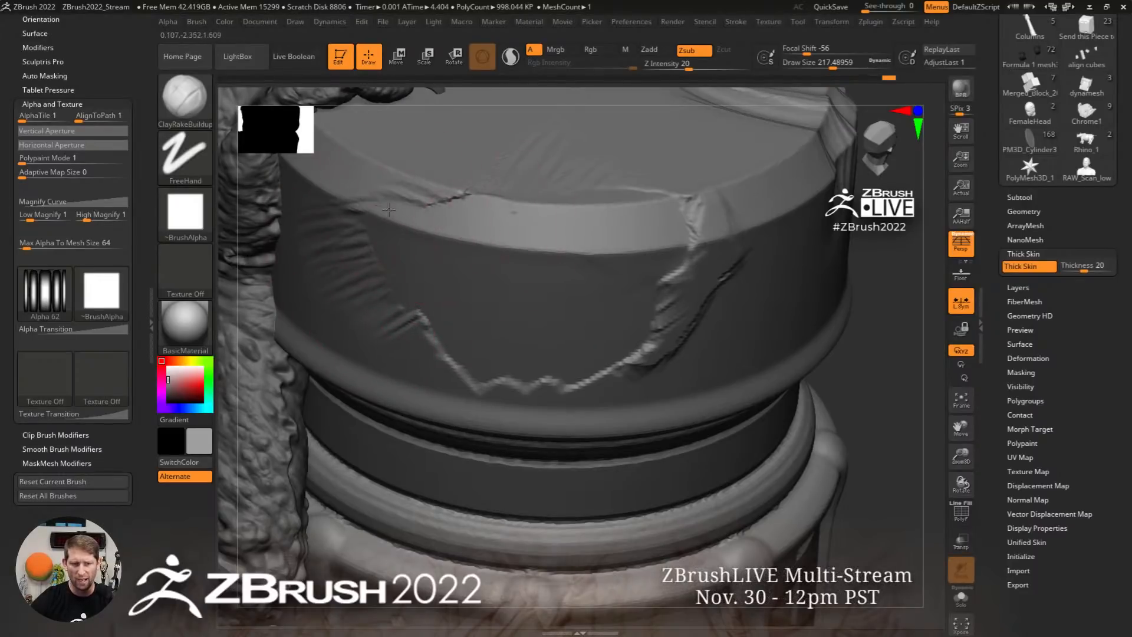
pyautogui.moveTo(604, 303)
pyautogui.keyDown('ctrl'); pyautogui.mouseDown(button='right')
pyautogui.moveTo(613, 357)
pyautogui.moveTo(502, 265)
pyautogui.moveTo(473, 327)
pyautogui.moveTo(471, 285)
pyautogui.mouseUp(button='right'); pyautogui.keyUp('ctrl')
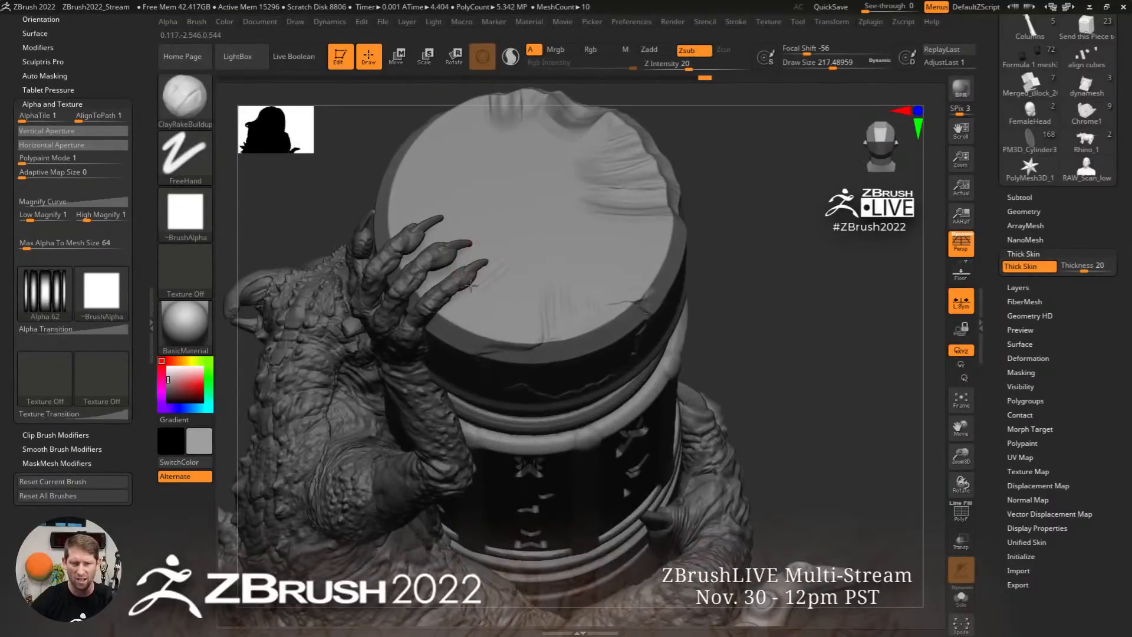
pyautogui.moveTo(492, 231)
pyautogui.mouseDown()
pyautogui.moveTo(451, 215)
pyautogui.moveTo(427, 235)
pyautogui.mouseUp()
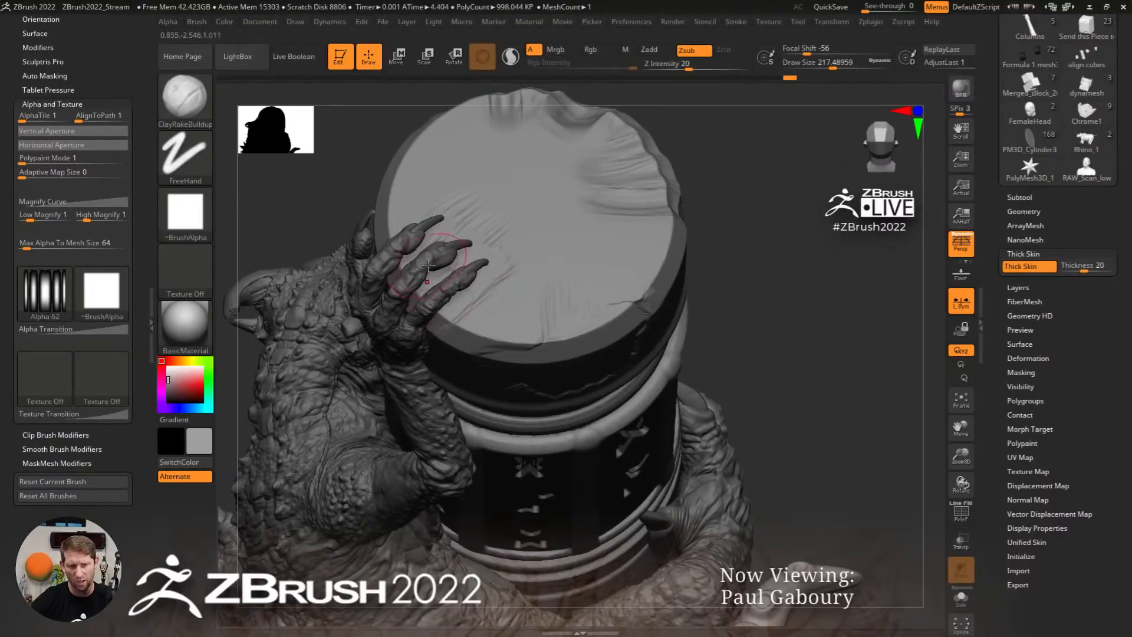
# Darken the main color to a deeper grey
pyautogui.moveTo(501, 333); pyautogui.dragTo(217, 350, button='right')
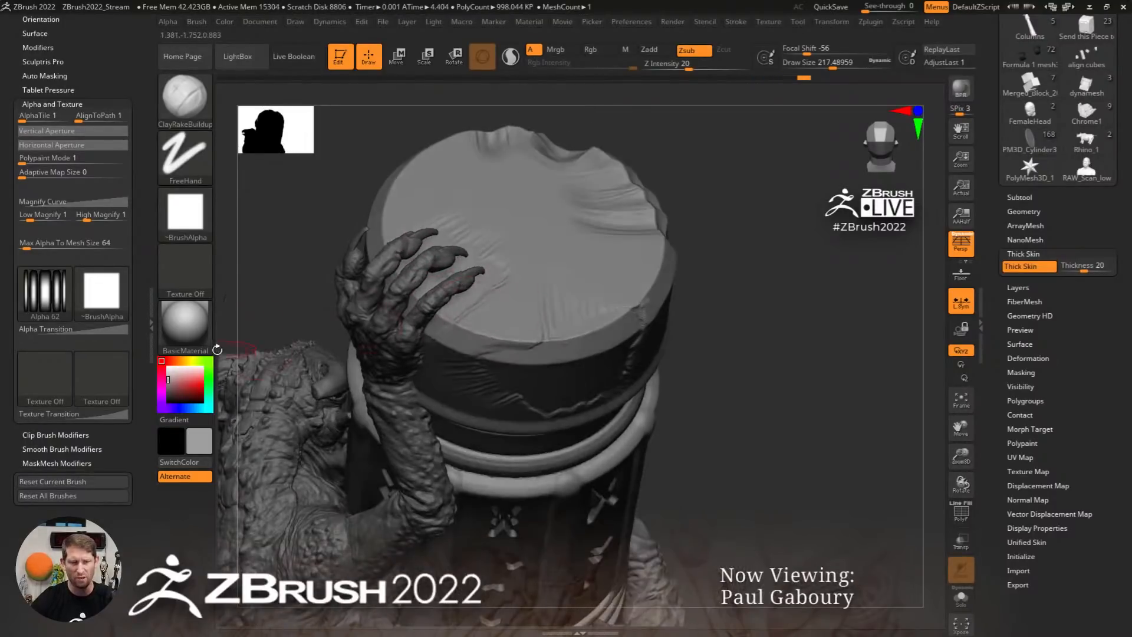
pyautogui.moveTo(171, 385); pyautogui.dragTo(168, 386)
pyautogui.moveTo(507, 306)
pyautogui.keyDown('alt'); pyautogui.mouseDown(button='right')
pyautogui.moveTo(569, 322)
pyautogui.moveTo(623, 312)
pyautogui.mouseUp(button='right'); pyautogui.keyUp('alt')
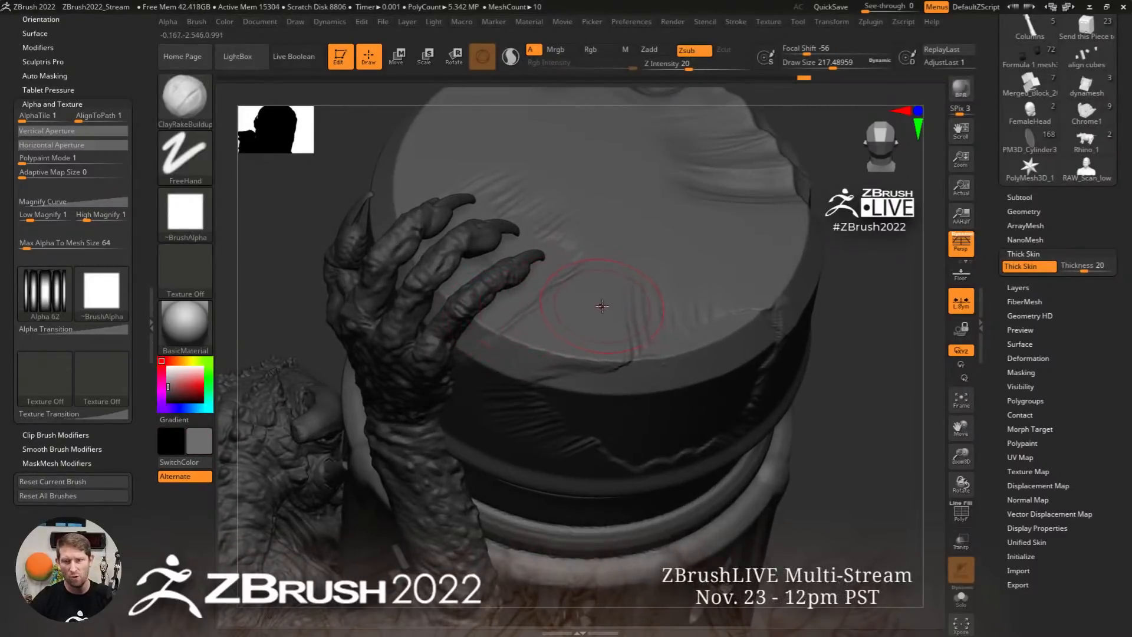
# Subdivide the cap mesh once and rake deeper claw marks into its top beside the fingers
pyautogui.hotkey('ctrl', 'd')
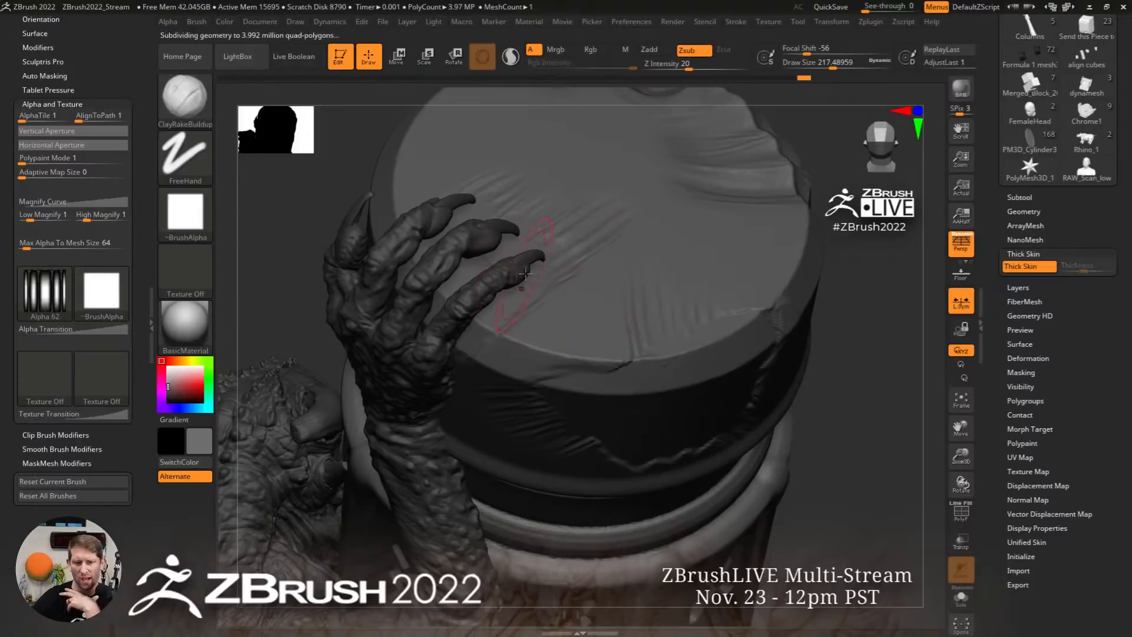
pyautogui.moveTo(553, 262)
pyautogui.mouseDown()
pyautogui.moveTo(521, 283)
pyautogui.moveTo(540, 273)
pyautogui.mouseUp()
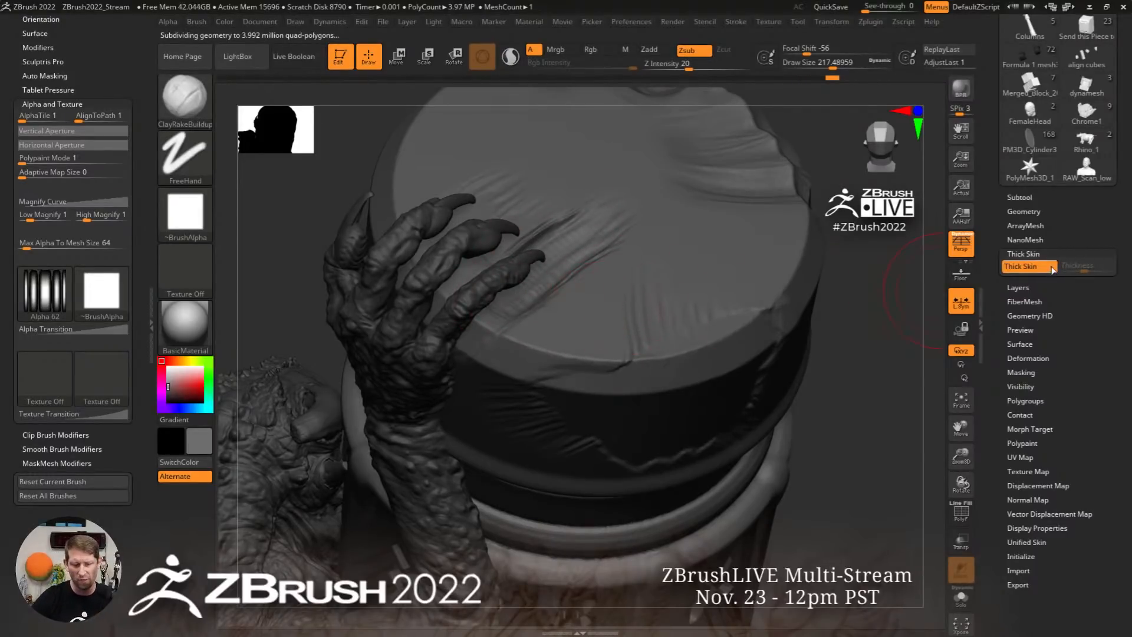
# Switch Thick Skin off and on again with thickness 20, and rake scratches along the cap's near edge
pyautogui.click(1051, 269)
pyautogui.click(1040, 270)
pyautogui.moveTo(529, 323); pyautogui.dragTo(517, 354)
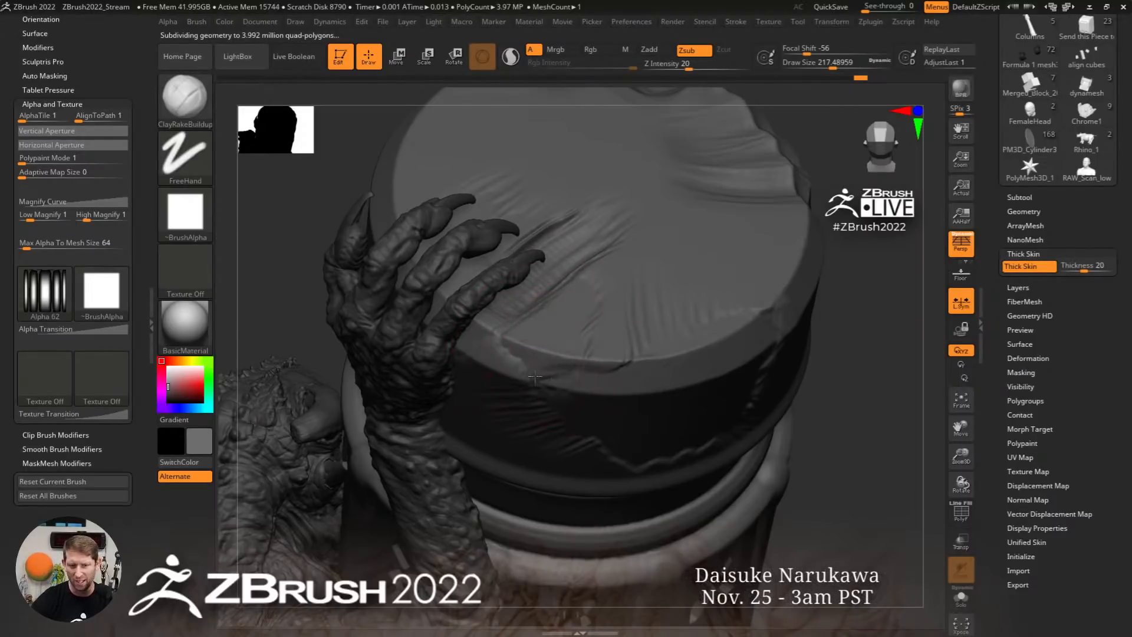
# Enable Rgb and gradient color for the rake brush, with red as the main color and bright blue as the secondary color
pyautogui.keyDown('alt'); pyautogui.moveTo(295, 330); pyautogui.dragTo(298, 307); pyautogui.keyUp('alt')
pyautogui.moveTo(62, 298)
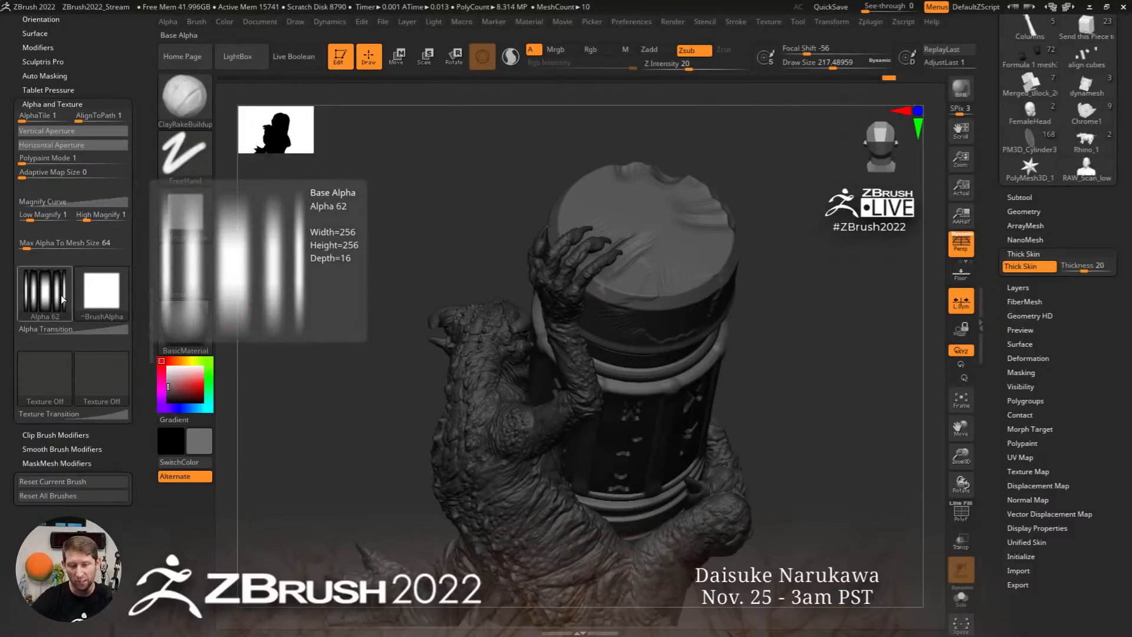
pyautogui.moveTo(120, 387)
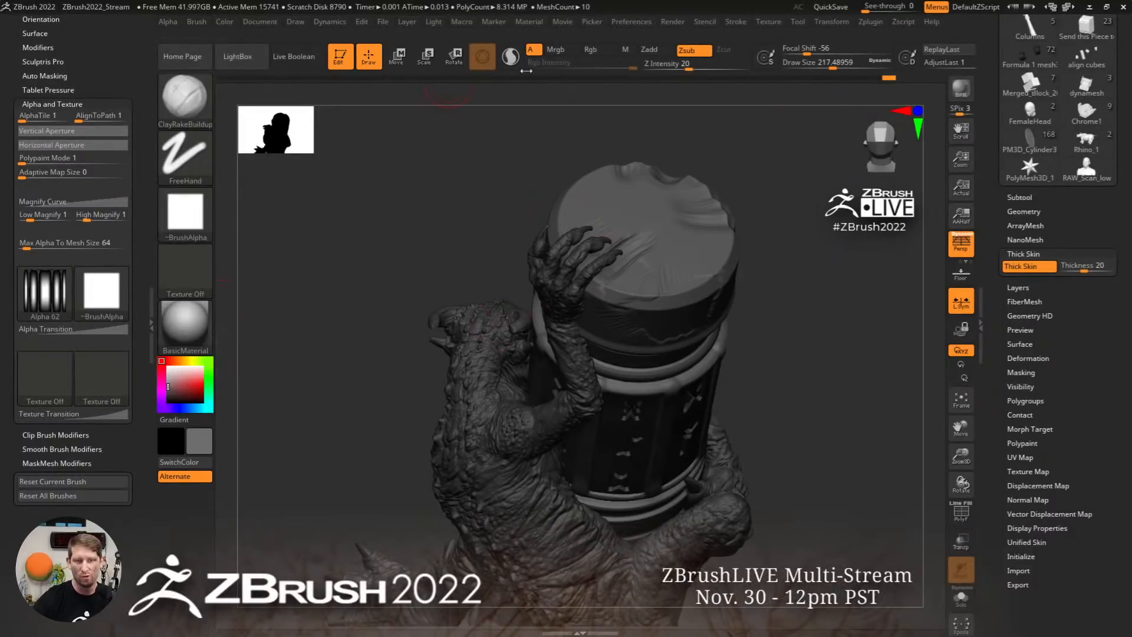
pyautogui.click(599, 53)
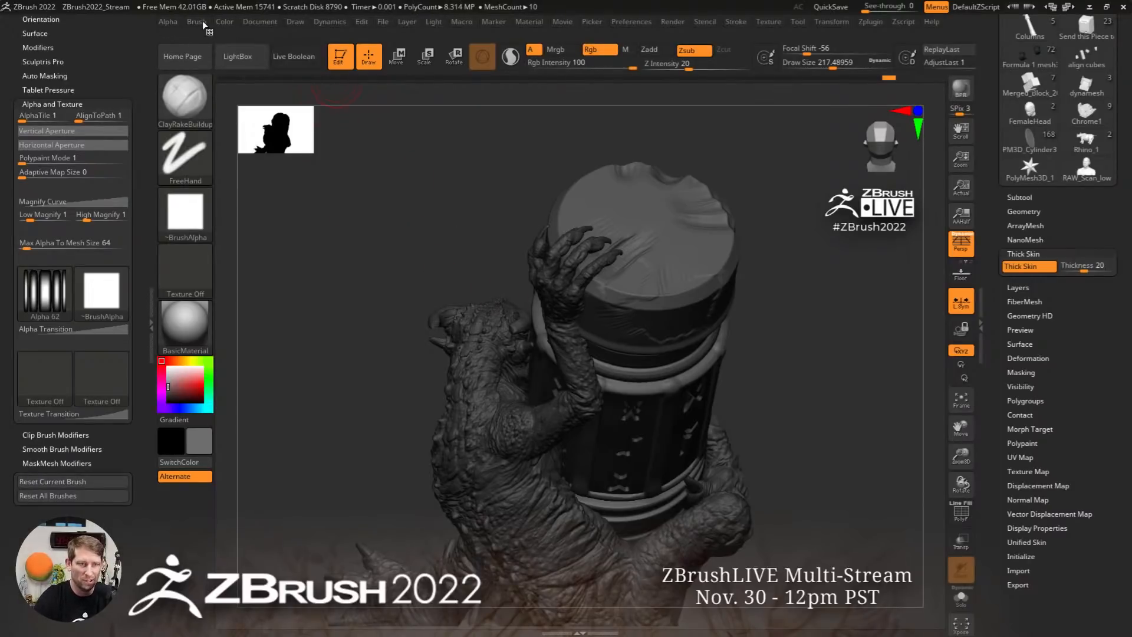
pyautogui.click(230, 26)
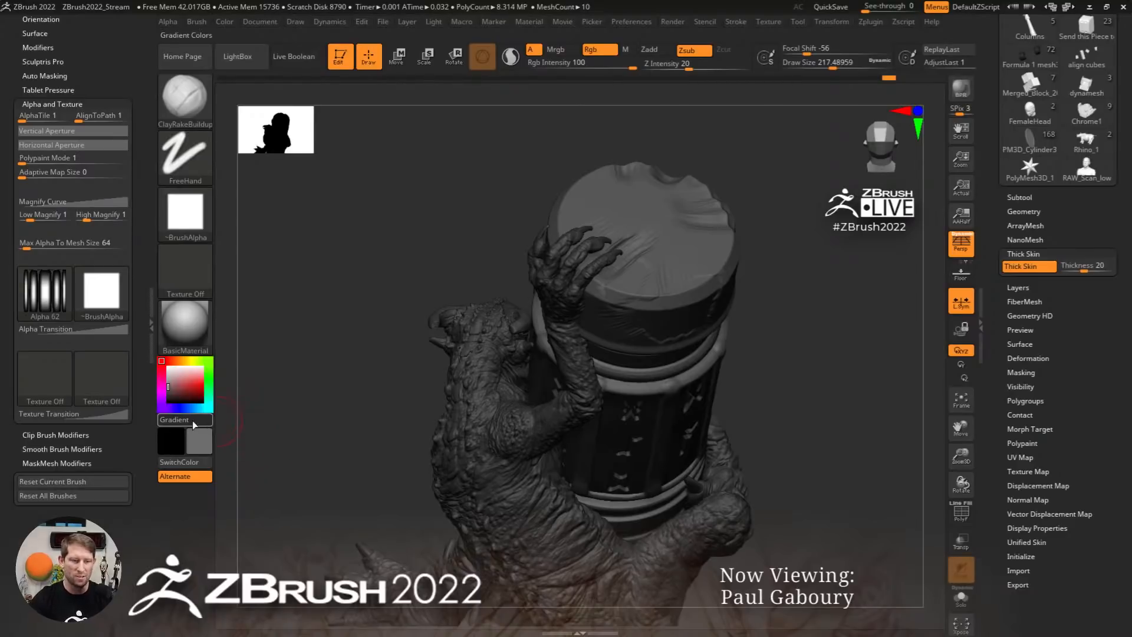
pyautogui.click(195, 420)
pyautogui.click(202, 387)
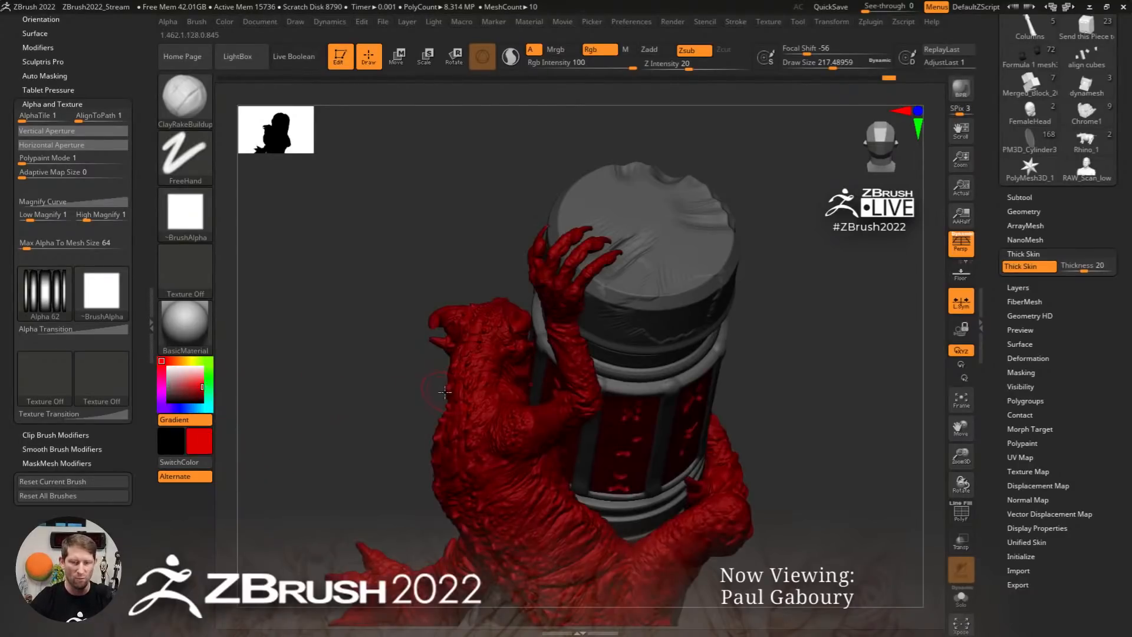
pyautogui.click(173, 439)
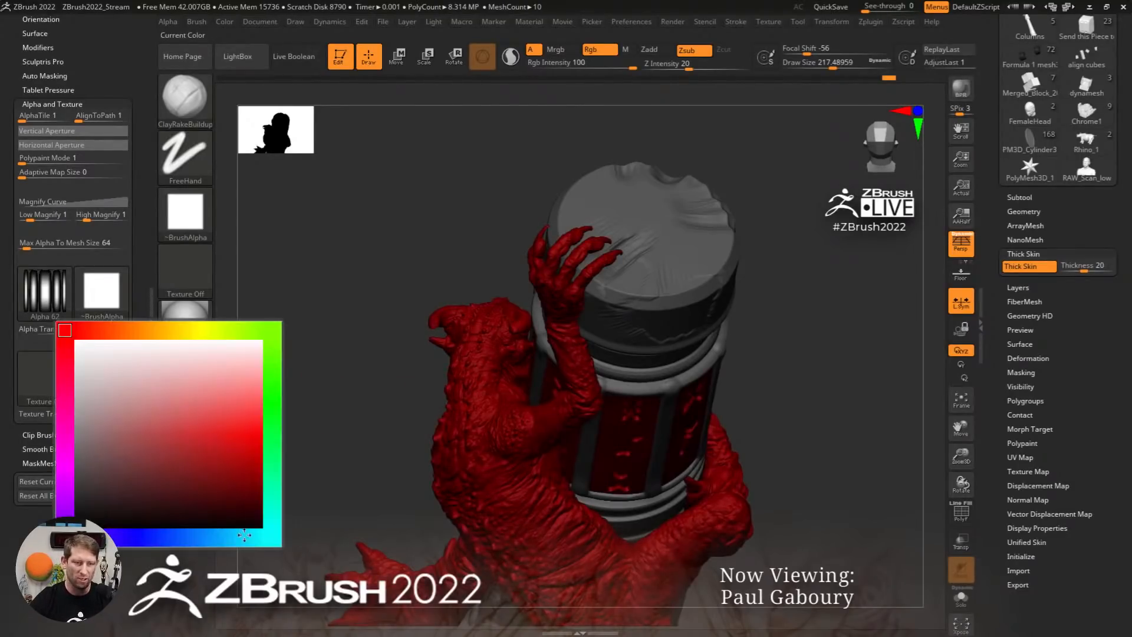
pyautogui.moveTo(245, 535); pyautogui.dragTo(259, 434)
# Rake red and blue gradient strokes across the cap's top and front rim
pyautogui.moveTo(671, 271); pyautogui.dragTo(632, 295)
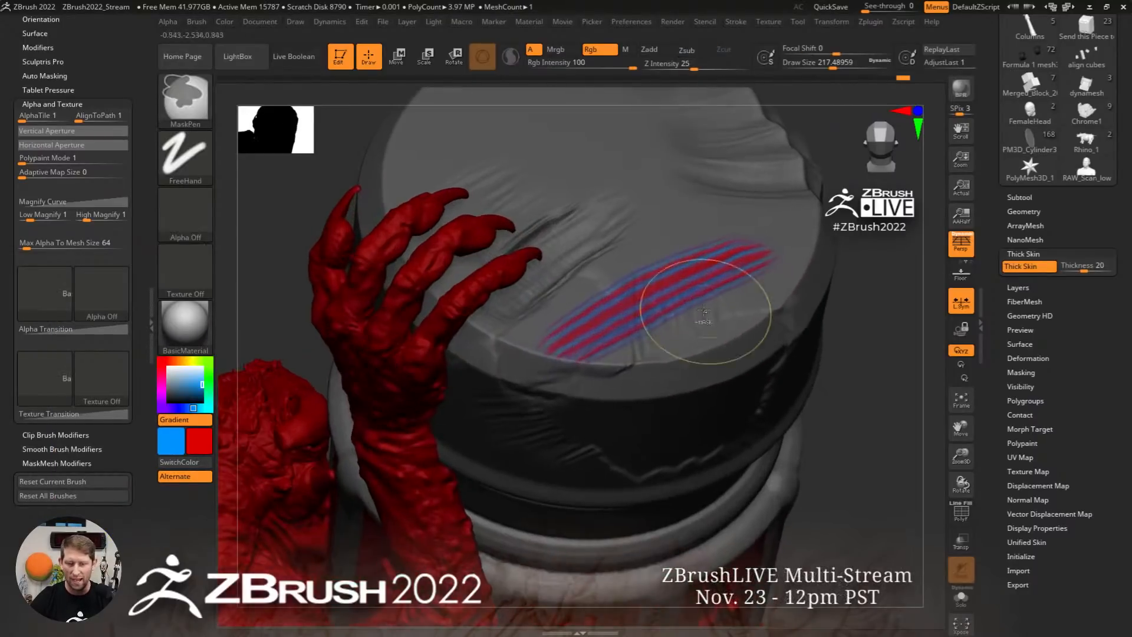
pyautogui.moveTo(566, 318)
pyautogui.mouseDown()
pyautogui.moveTo(688, 203)
pyautogui.moveTo(558, 324)
pyautogui.moveTo(660, 294)
pyautogui.moveTo(625, 377)
pyautogui.moveTo(555, 354)
pyautogui.moveTo(790, 265)
pyautogui.moveTo(566, 348)
pyautogui.moveTo(590, 358)
pyautogui.moveTo(676, 270)
pyautogui.mouseUp()
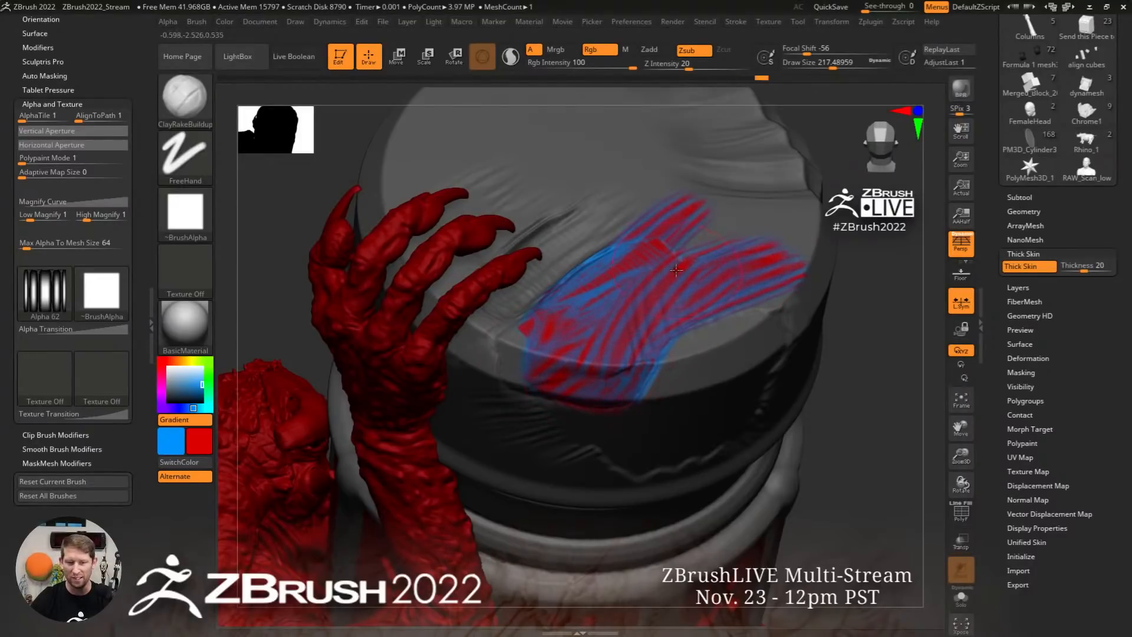
# Undo all the red and blue strokes on the cap
pyautogui.hotkey('ctrl', 'z')
pyautogui.hotkey('ctrl', 'z')
pyautogui.hotkey('ctrl', 'z')
pyautogui.hotkey('ctrl', 'z')
pyautogui.hotkey('ctrl', 'z')
pyautogui.hotkey('ctrl', 'z')
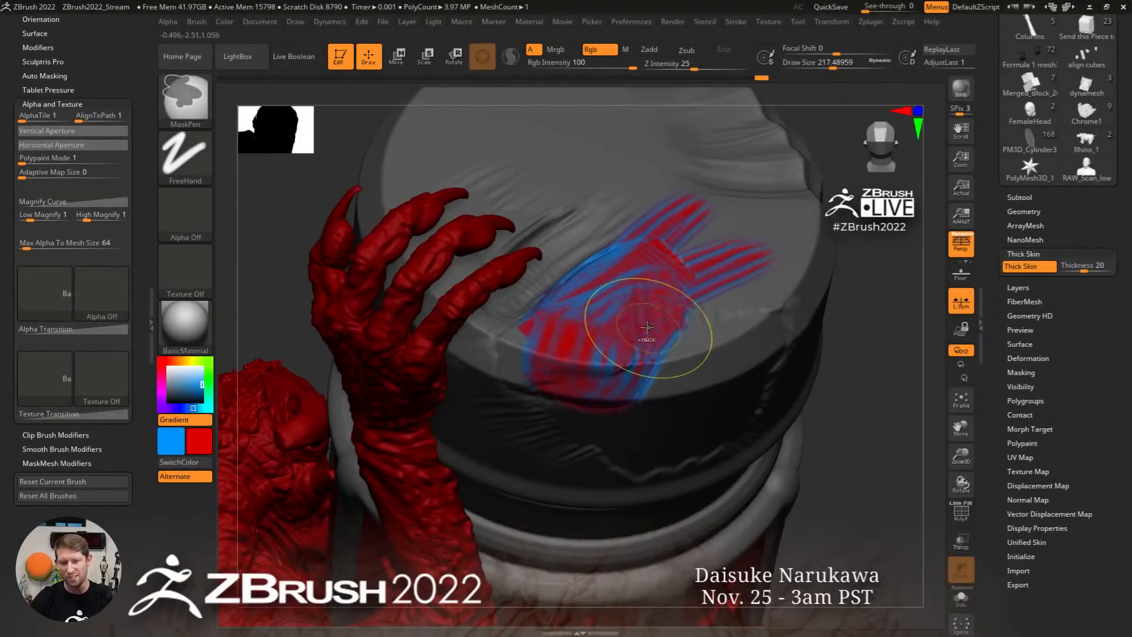
pyautogui.hotkey('ctrl', 'z')
pyautogui.hotkey('ctrl', 'z')
pyautogui.hotkey('ctrl', 'z')
pyautogui.hotkey('ctrl', 'z')
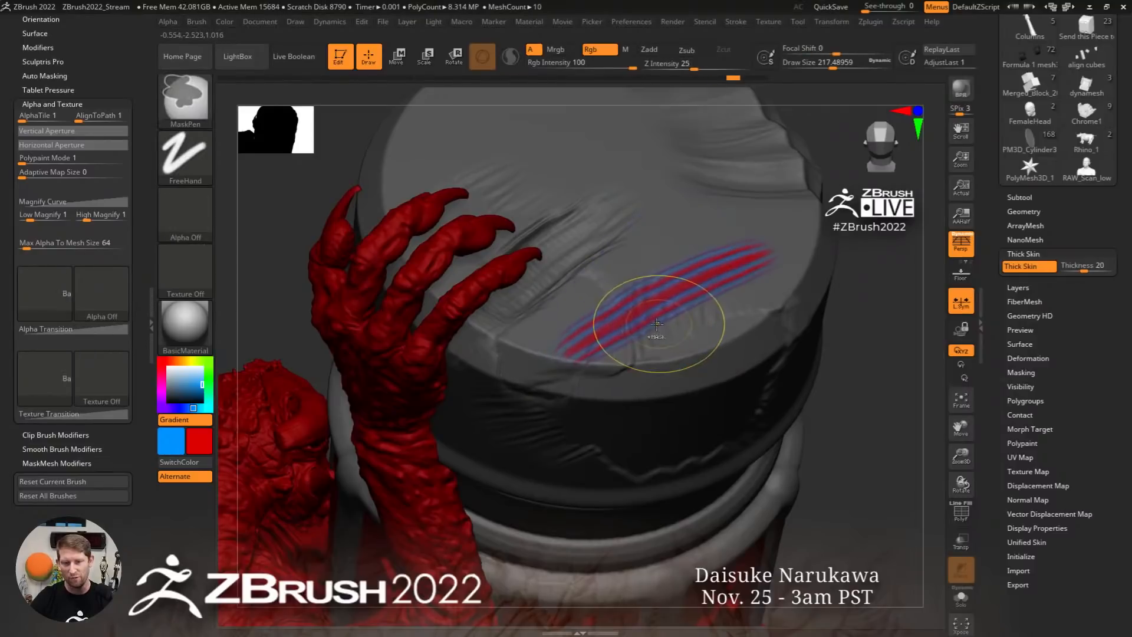
# Set the gradient's secondary color to dark grey and its main color to orange
pyautogui.click(171, 441)
pyautogui.click(82, 488)
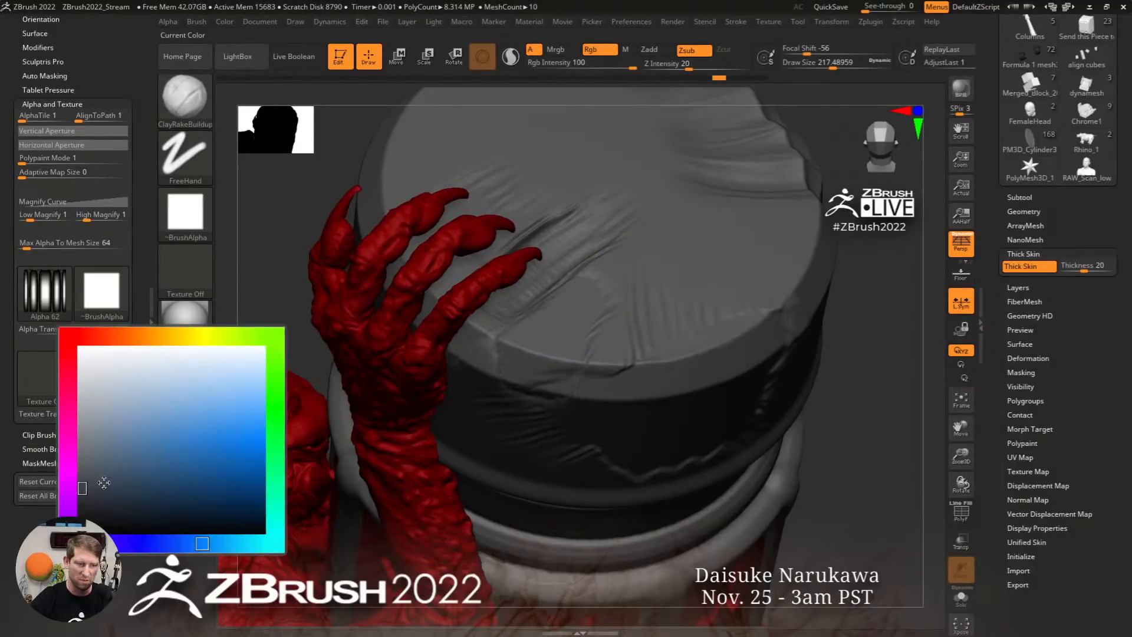
pyautogui.click(202, 449)
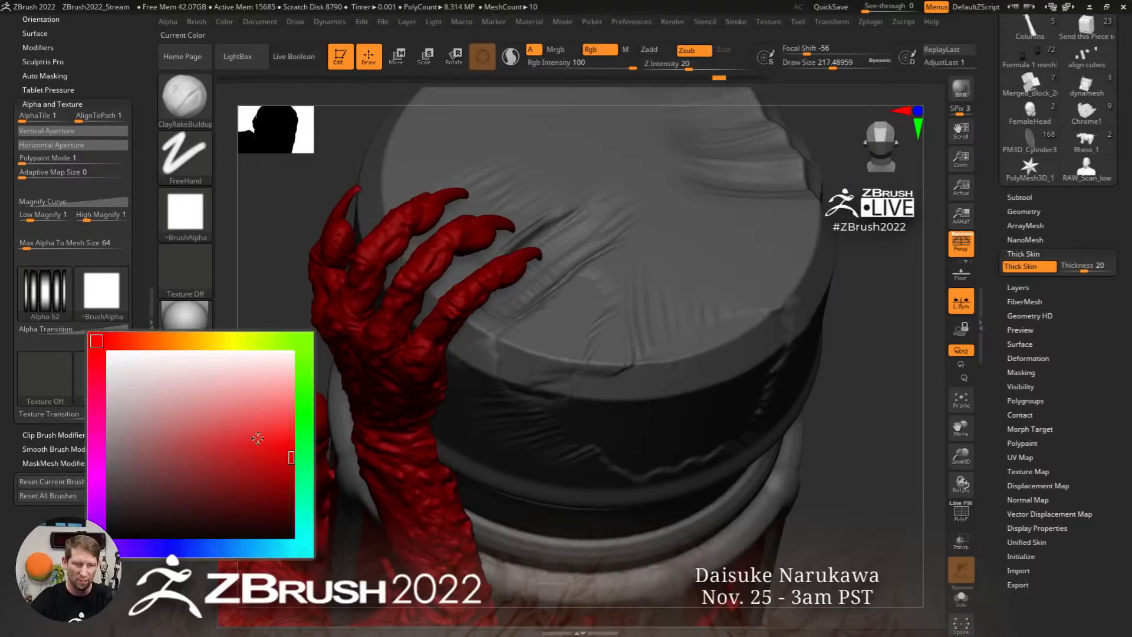
pyautogui.click(285, 422)
pyautogui.click(202, 444)
pyautogui.moveTo(219, 333); pyautogui.dragTo(187, 333)
# Rake orange and dark grey strokes across the cap's top and over its rim near the claws
pyautogui.moveTo(585, 354)
pyautogui.mouseDown()
pyautogui.moveTo(560, 330)
pyautogui.moveTo(625, 271)
pyautogui.moveTo(582, 306)
pyautogui.moveTo(648, 224)
pyautogui.moveTo(589, 236)
pyautogui.moveTo(666, 212)
pyautogui.moveTo(676, 298)
pyautogui.moveTo(607, 351)
pyautogui.mouseUp()
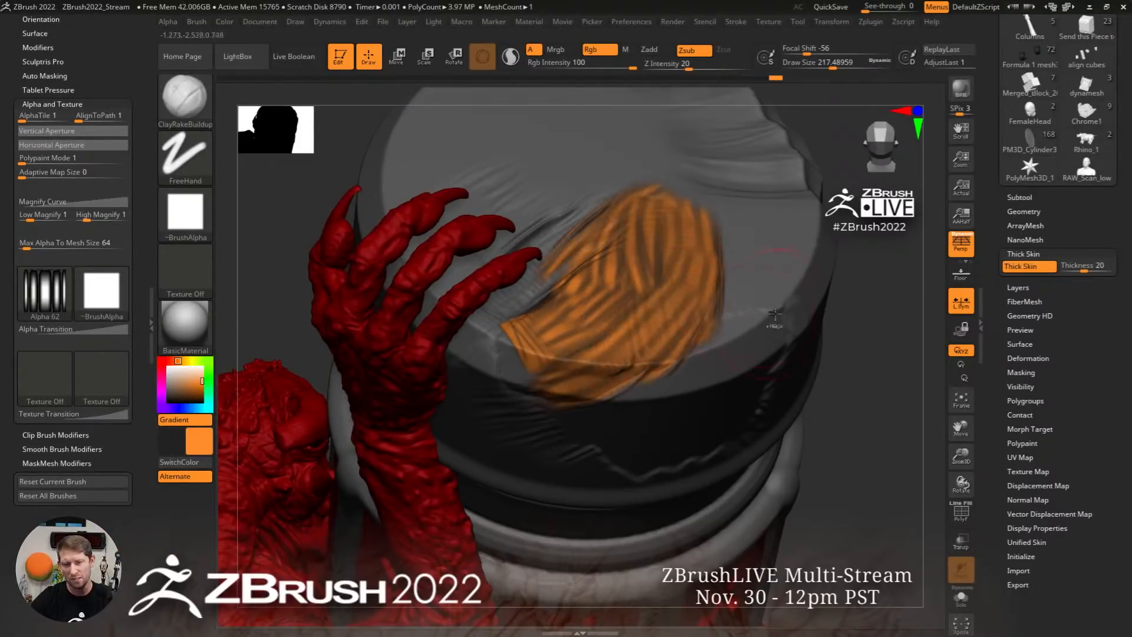
pyautogui.moveTo(660, 366)
pyautogui.keyDown('ctrl'); pyautogui.mouseDown(button='right')
pyautogui.moveTo(748, 329)
pyautogui.moveTo(654, 363)
pyautogui.mouseUp(button='right'); pyautogui.keyUp('ctrl')
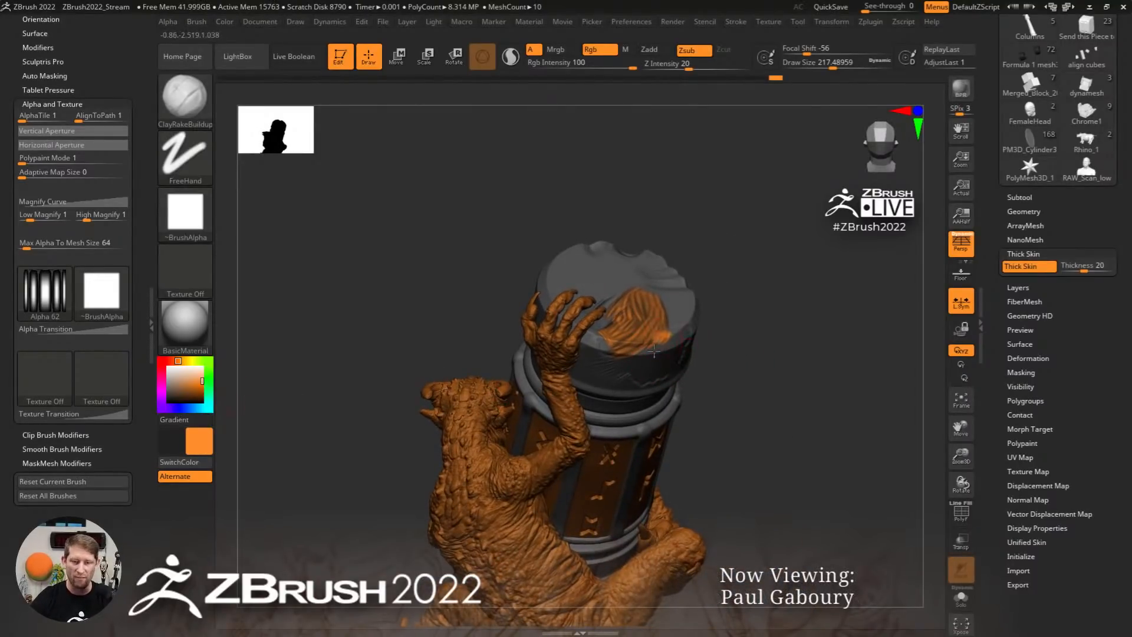
pyautogui.moveTo(656, 311)
pyautogui.mouseDown()
pyautogui.moveTo(636, 294)
pyautogui.moveTo(593, 289)
pyautogui.moveTo(619, 326)
pyautogui.mouseUp()
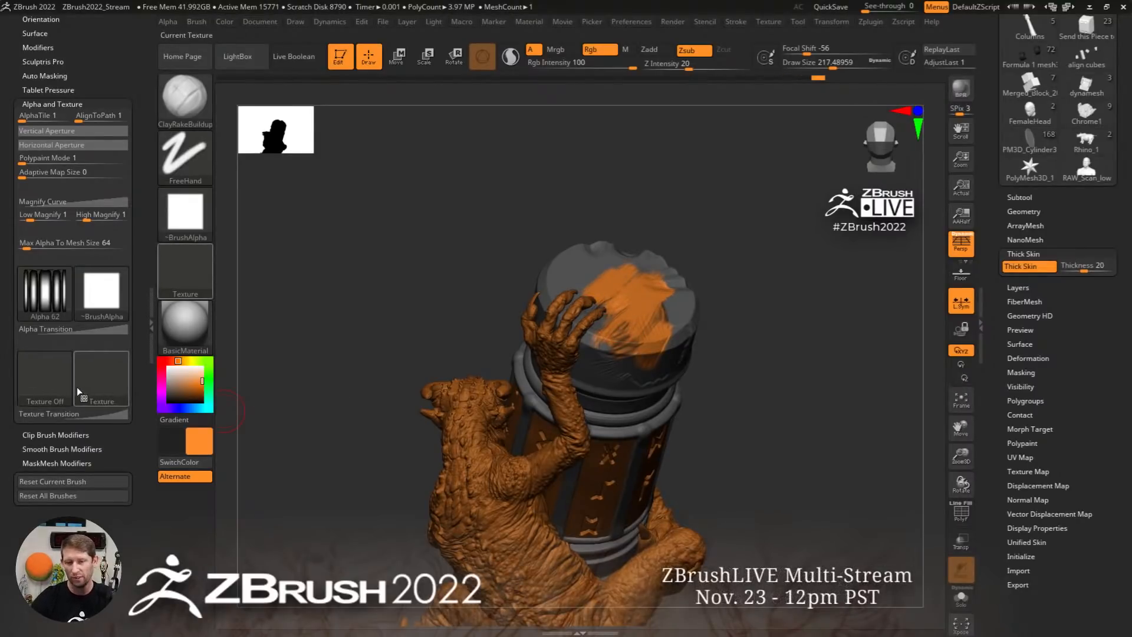
# Assign the brown Texture 02 as the brush texture and the green Texture 25 as the brush's base texture
pyautogui.click(102, 382)
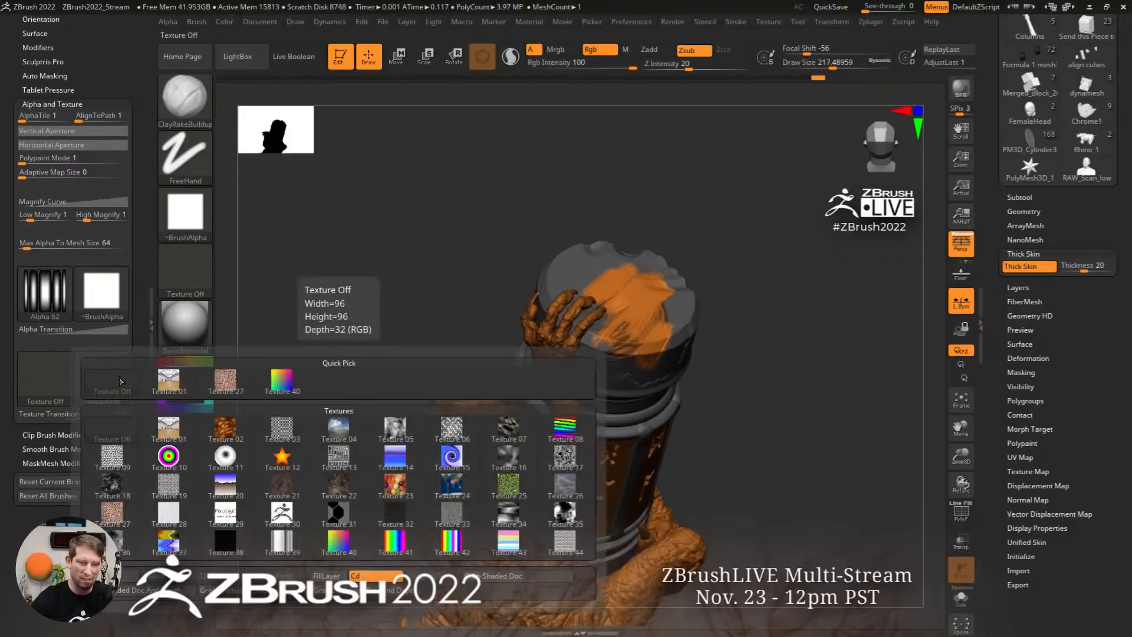
pyautogui.click(227, 426)
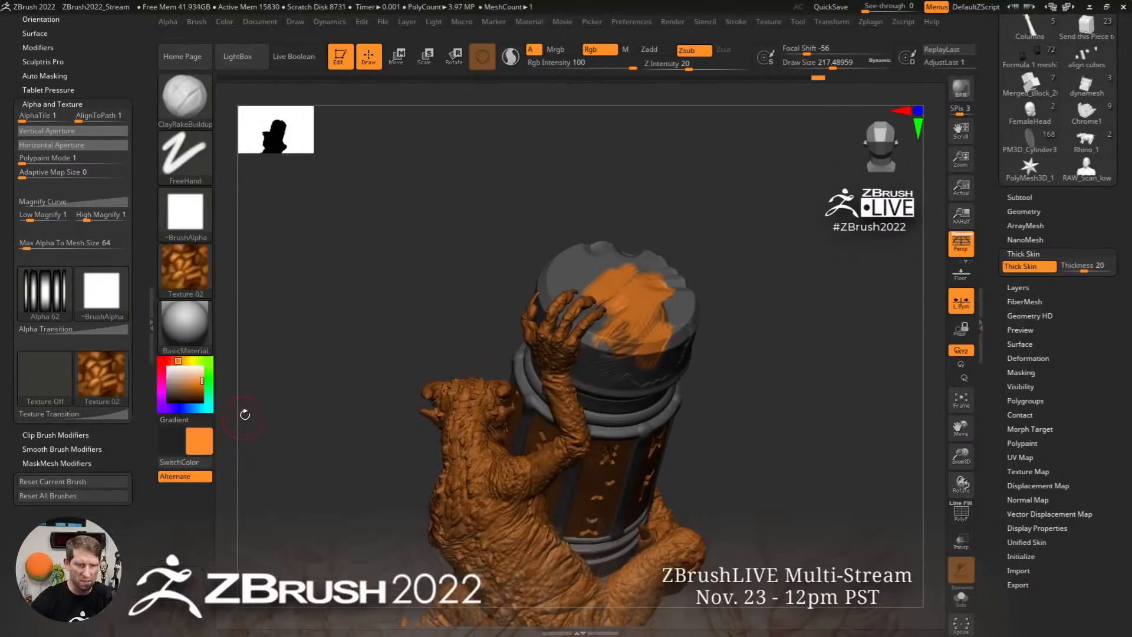
pyautogui.click(44, 382)
pyautogui.click(443, 488)
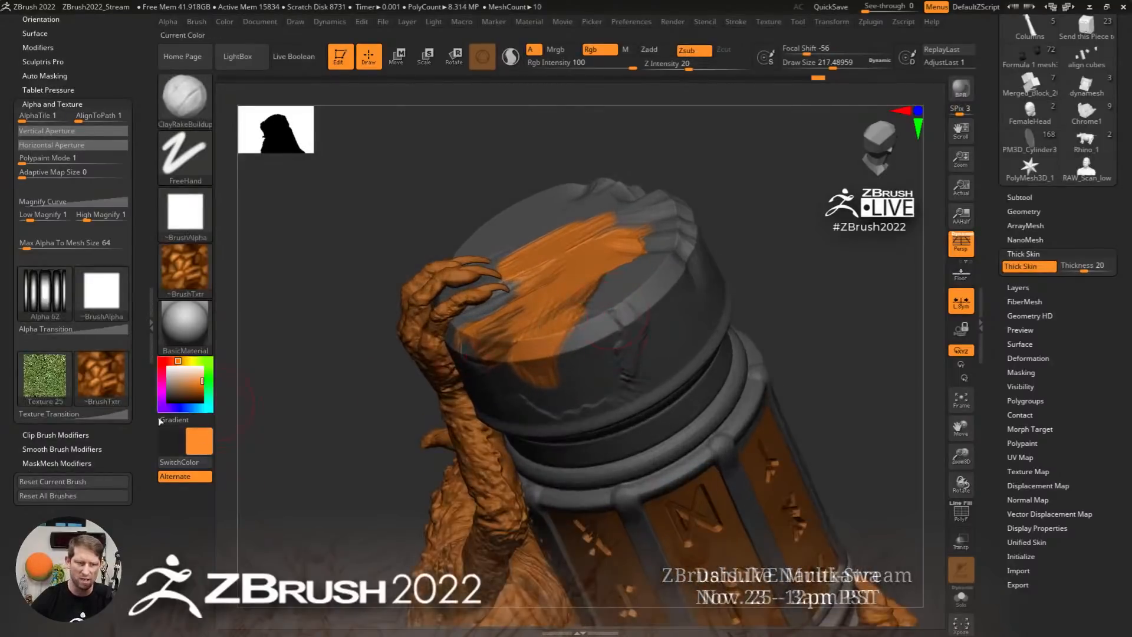
# Rake over the cap's top and rim, blending the green base texture into the brown texture as the strokes build up
pyautogui.moveTo(599, 297); pyautogui.dragTo(547, 369)
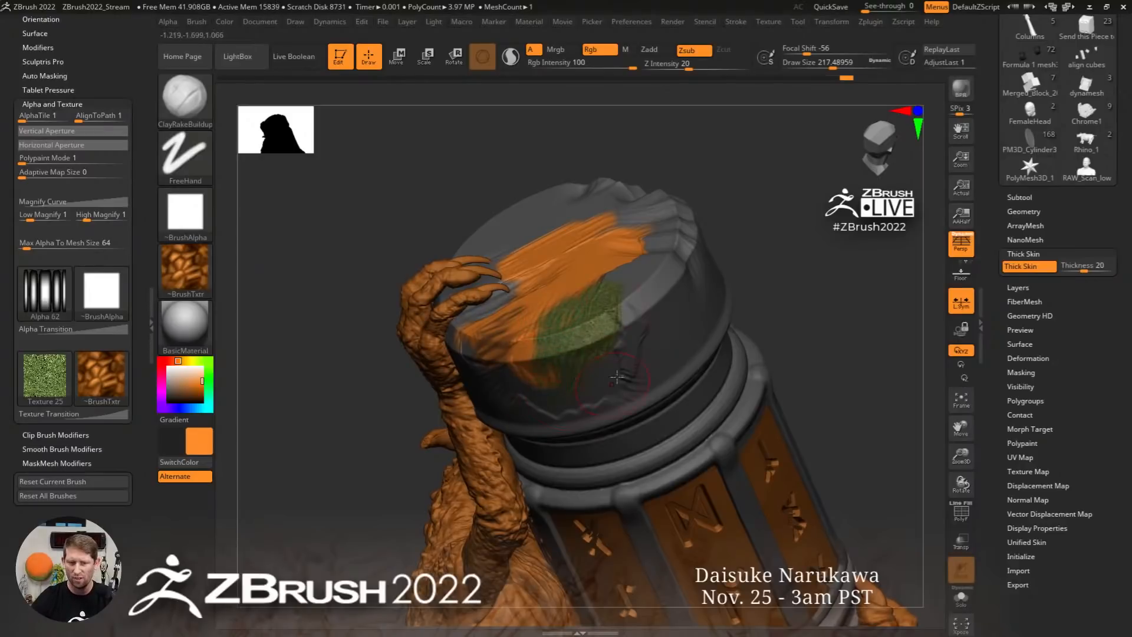
pyautogui.moveTo(562, 337)
pyautogui.mouseDown()
pyautogui.moveTo(536, 354)
pyautogui.moveTo(596, 238)
pyautogui.mouseUp()
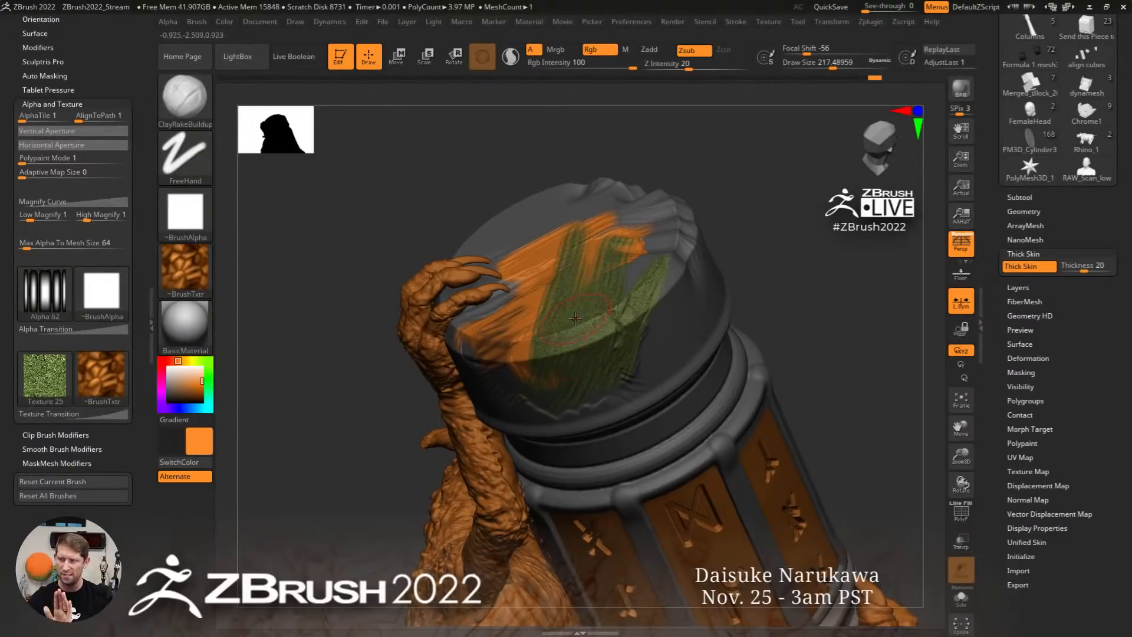
pyautogui.moveTo(575, 318); pyautogui.dragTo(546, 339, button='right')
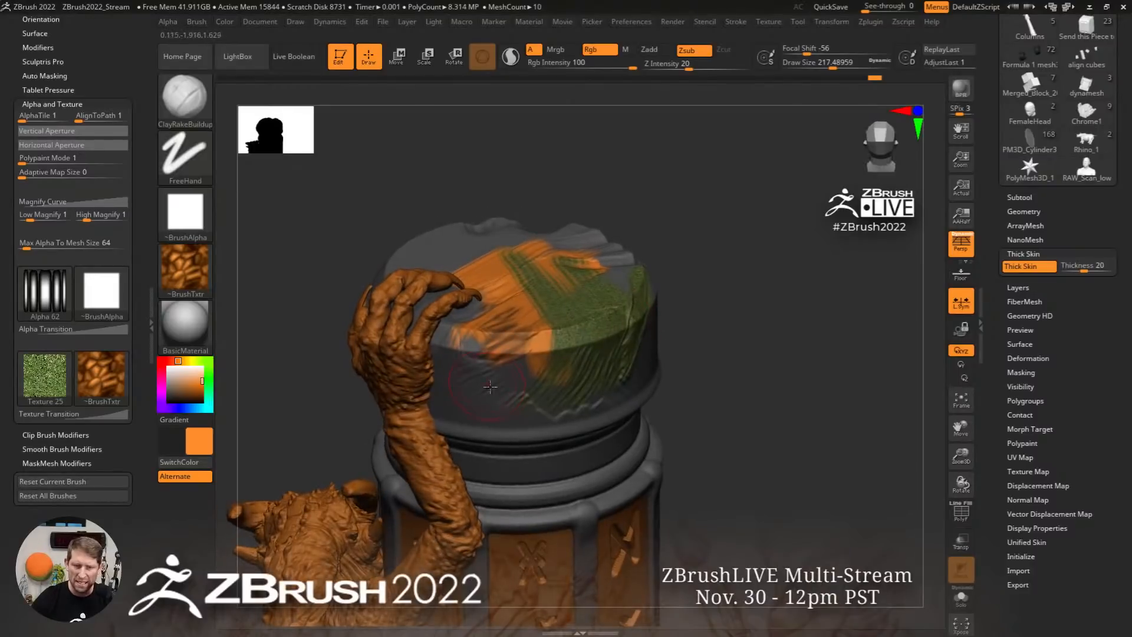
pyautogui.moveTo(525, 334); pyautogui.dragTo(553, 301)
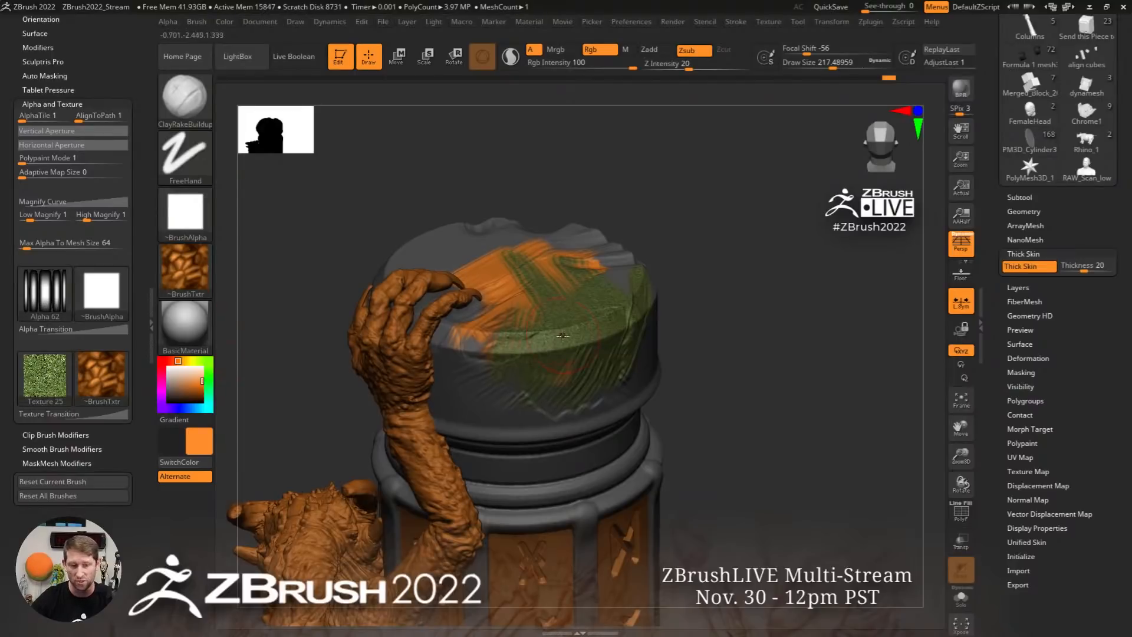
pyautogui.moveTo(563, 336)
pyautogui.mouseDown()
pyautogui.moveTo(534, 348)
pyautogui.moveTo(501, 330)
pyautogui.moveTo(555, 348)
pyautogui.moveTo(530, 395)
pyautogui.moveTo(465, 359)
pyautogui.moveTo(472, 336)
pyautogui.mouseUp()
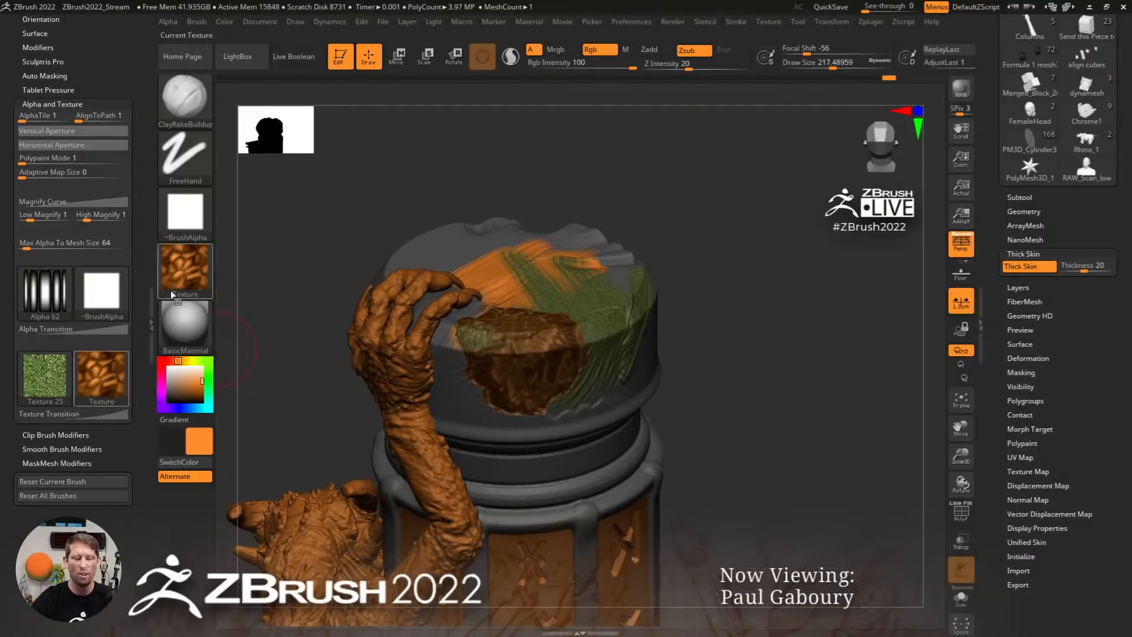
# Switch from the creature to a Plane3D tool, convert it into a PolyMesh3D and enlarge it in the view
pyautogui.moveTo(187, 227)
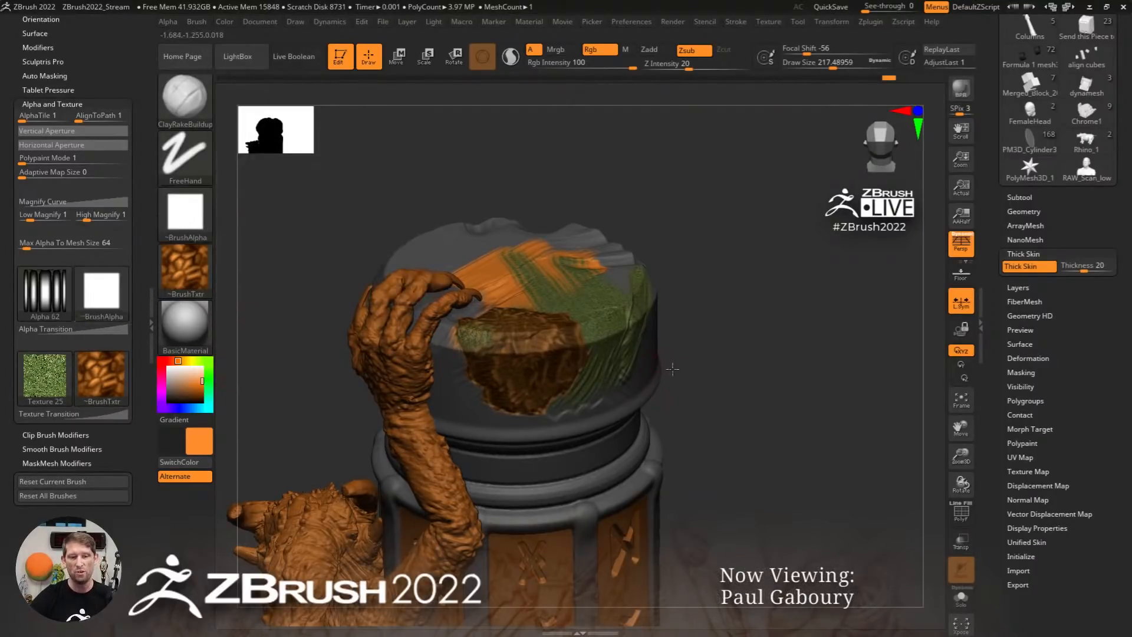
pyautogui.moveTo(672, 369)
pyautogui.mouseDown()
pyautogui.moveTo(700, 374)
pyautogui.moveTo(689, 336)
pyautogui.mouseUp()
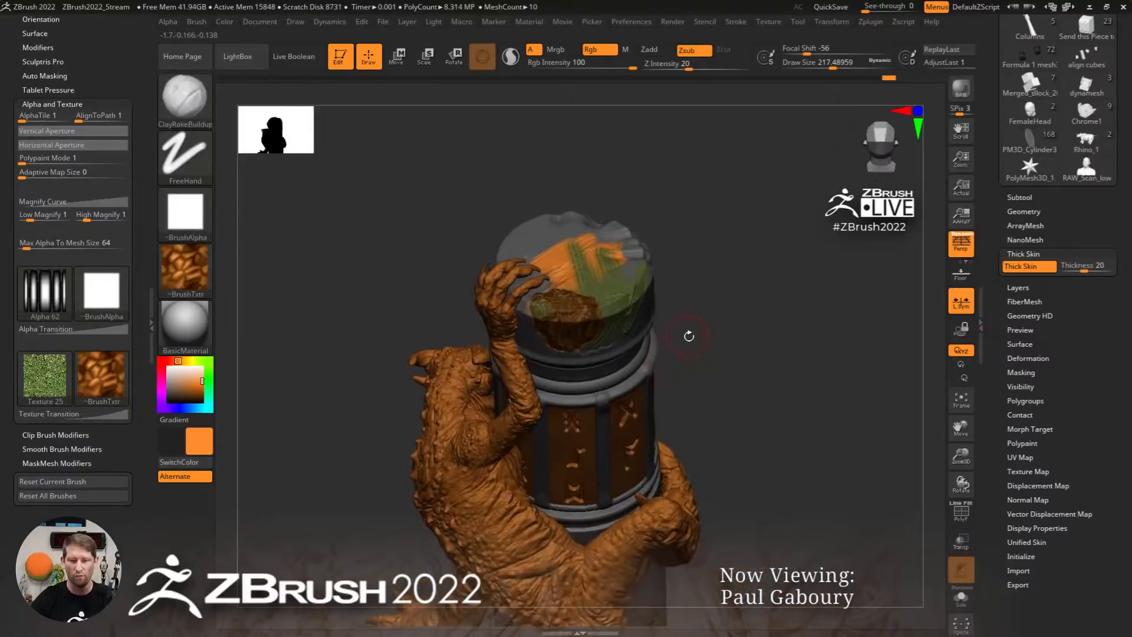
pyautogui.moveTo(1119, 224); pyautogui.dragTo(1119, 503)
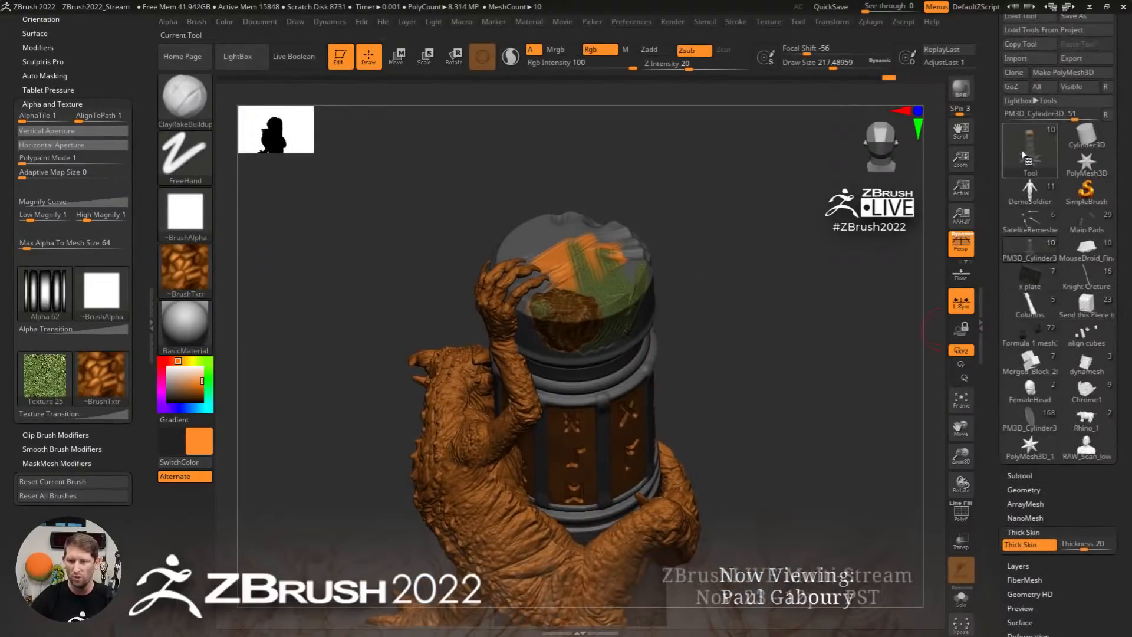
pyautogui.click(1024, 156)
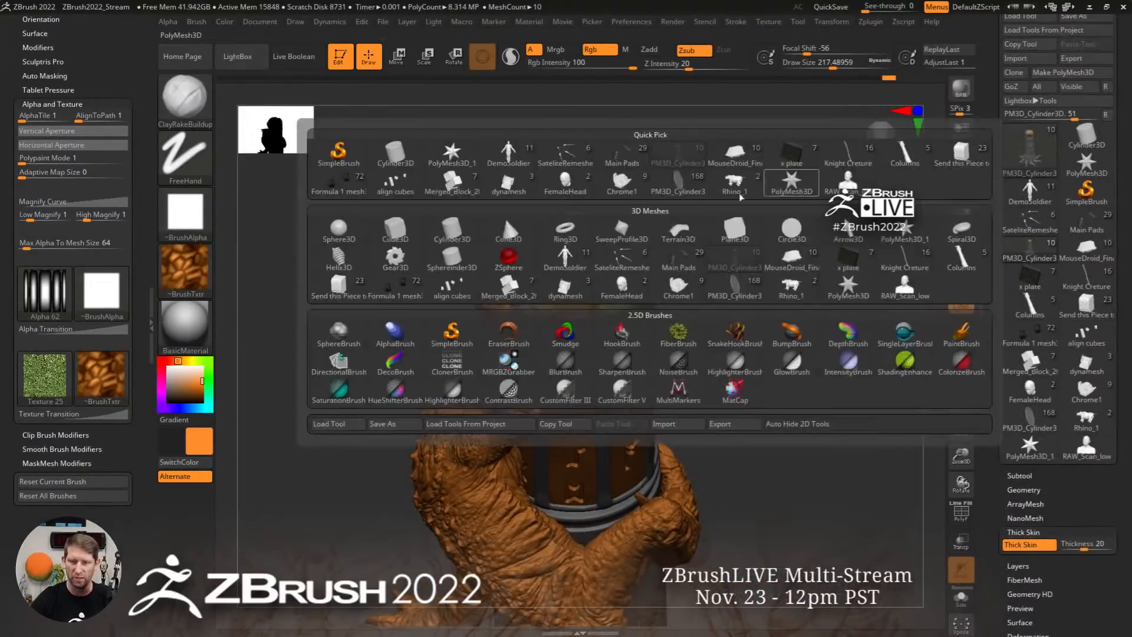
pyautogui.click(736, 228)
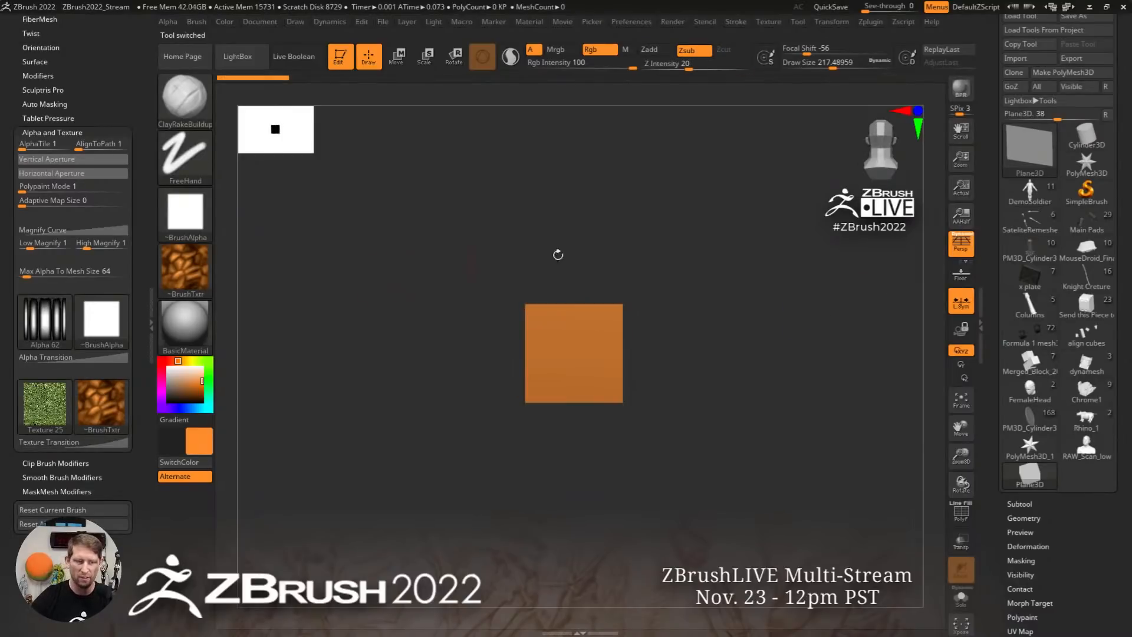
pyautogui.moveTo(1120, 224); pyautogui.dragTo(1121, 248)
pyautogui.click(1067, 96)
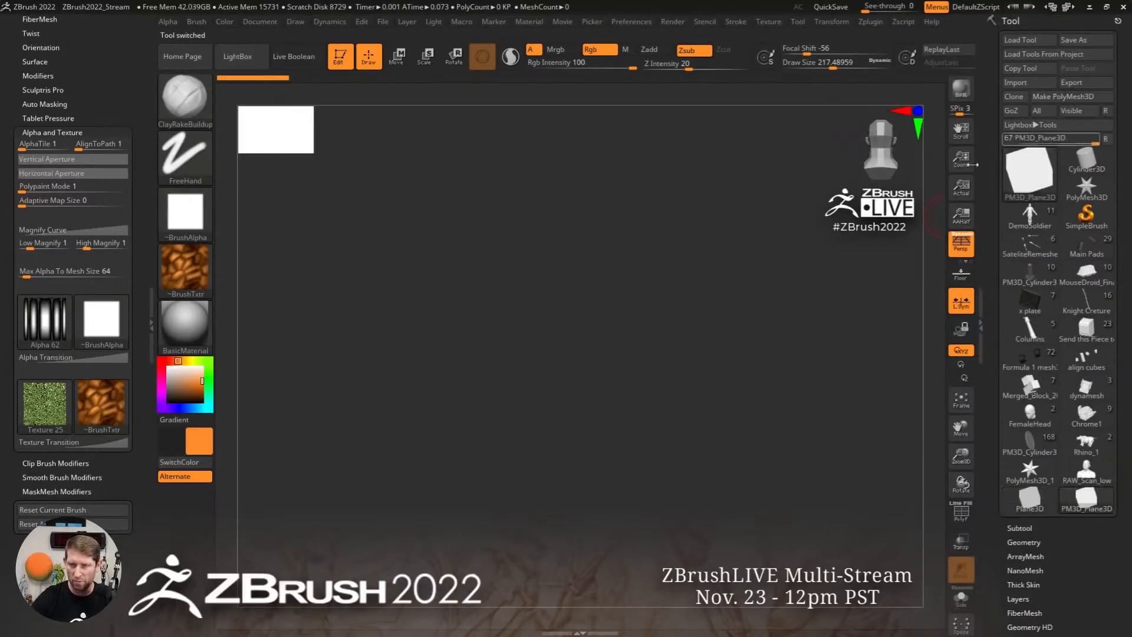
pyautogui.moveTo(570, 370); pyautogui.dragTo(625, 336)
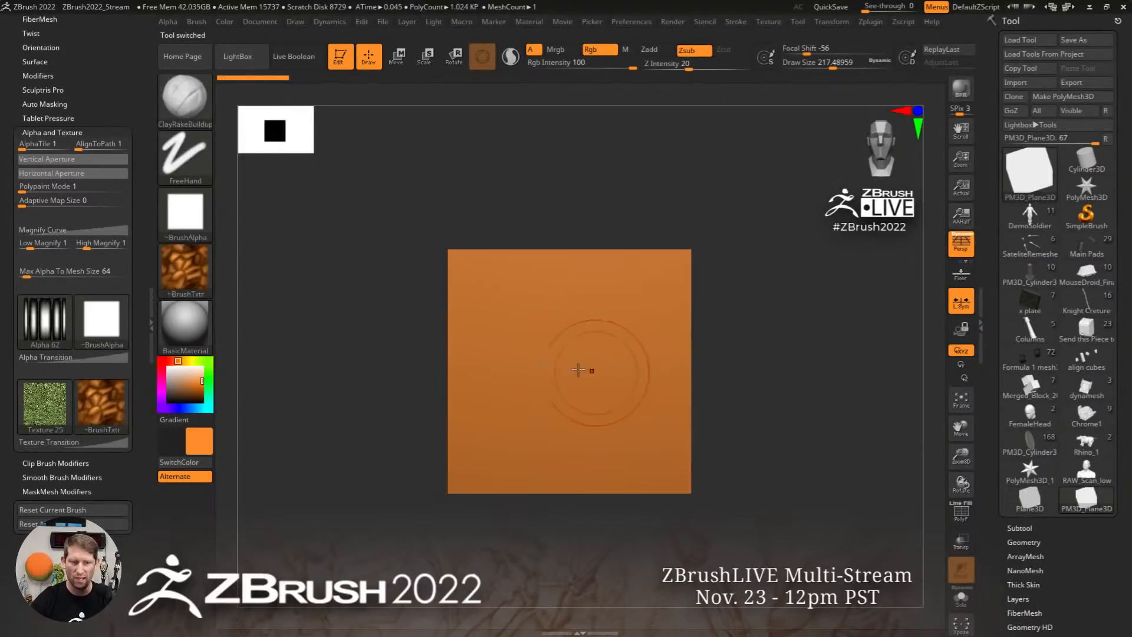
# Fill the plane with plain white with the brush texture off, then restore the brown brush texture
pyautogui.click(185, 266)
pyautogui.click(263, 316)
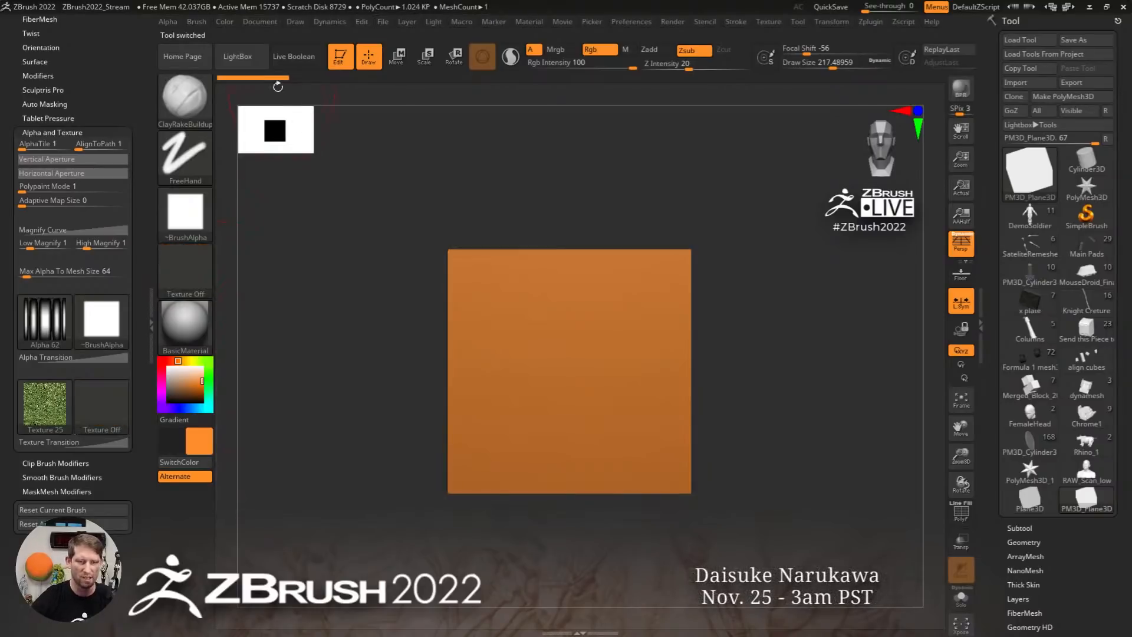
pyautogui.click(168, 367)
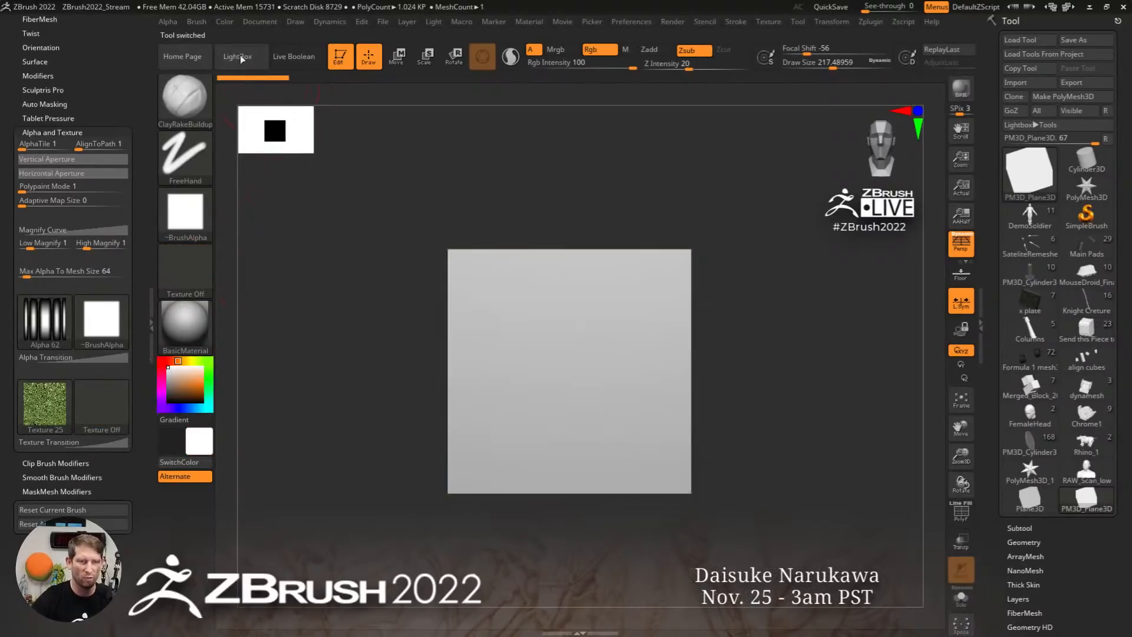
pyautogui.click(230, 23)
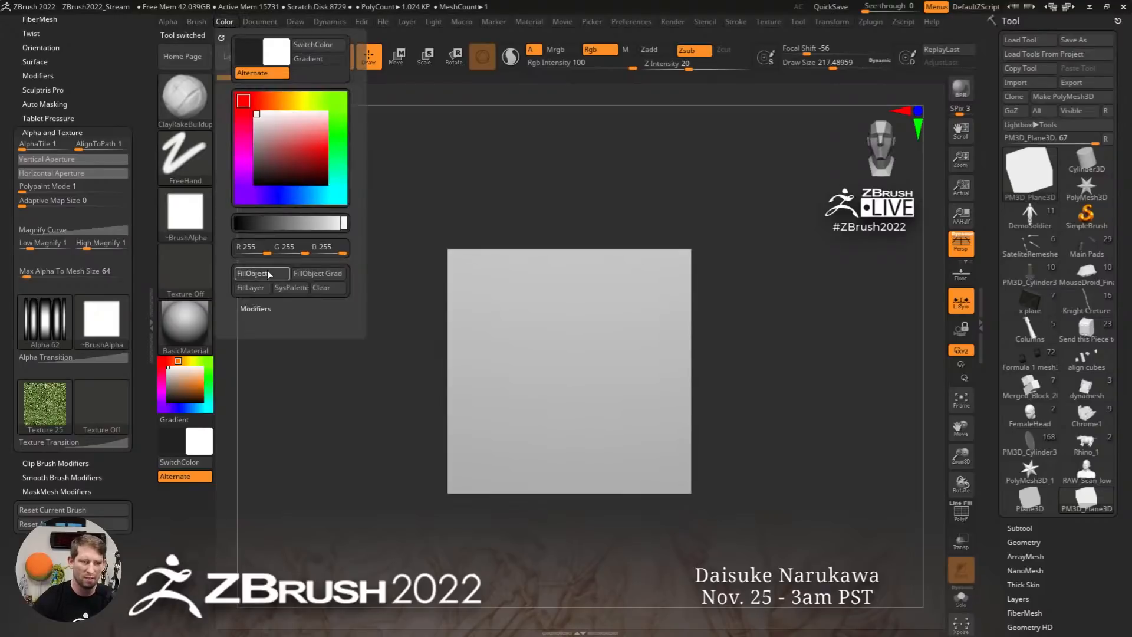
pyautogui.click(185, 269)
pyautogui.click(365, 274)
# Subdivide the white plane three times
pyautogui.press('ctrl')
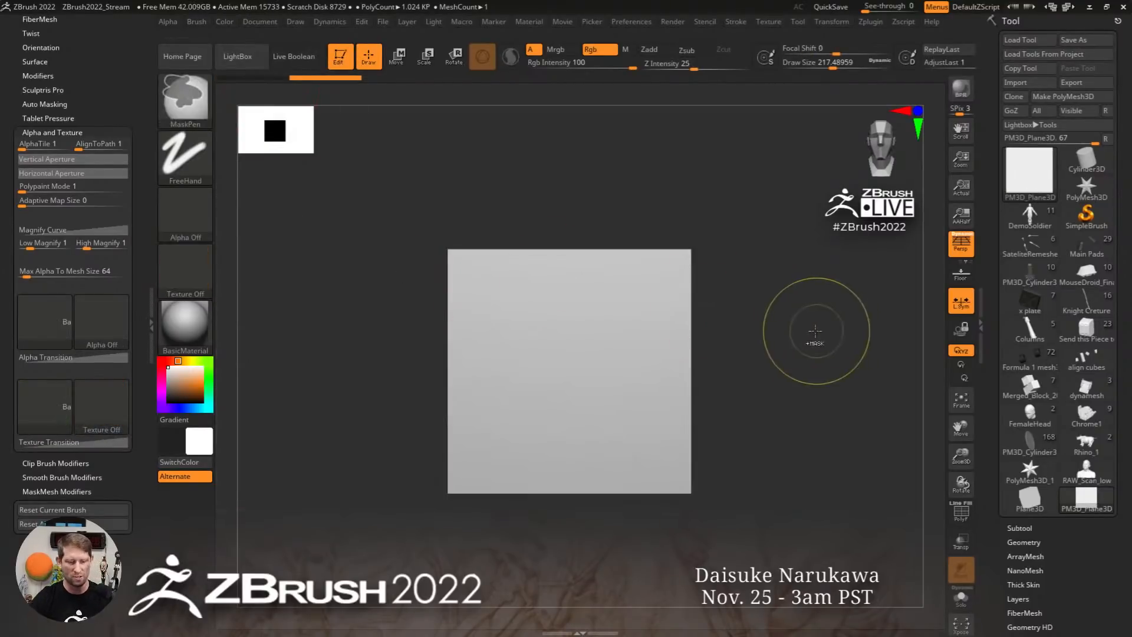
pyautogui.hotkey('ctrl', 'd')
pyautogui.hotkey('ctrl', 'd')
pyautogui.hotkey('ctrl', 'd')
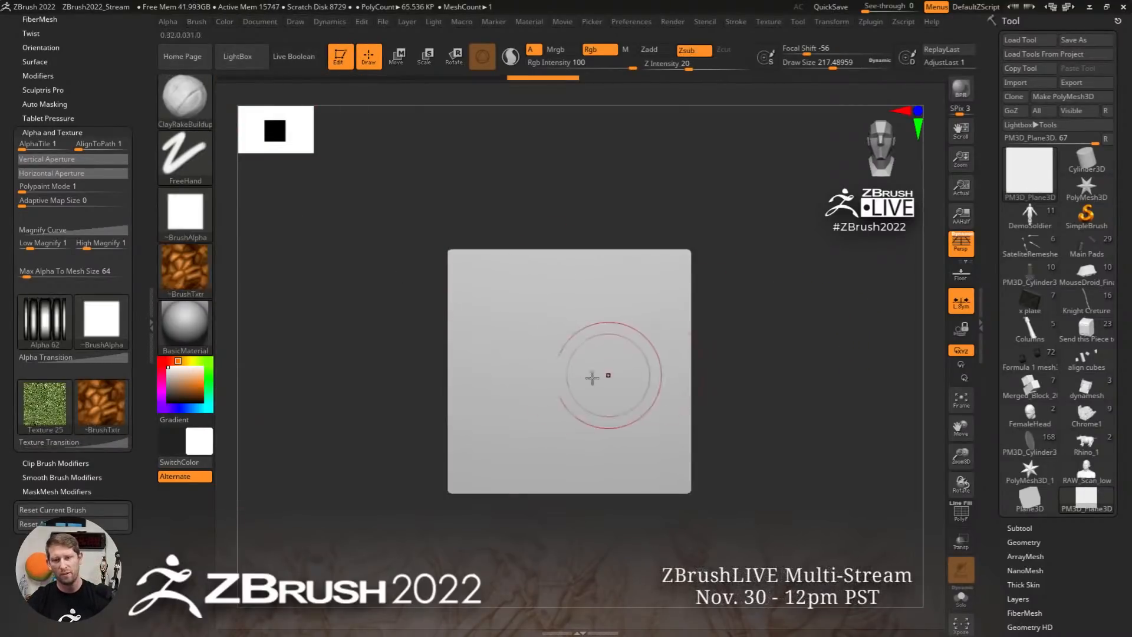
# Rake overlapping diagonal strokes of the green base texture across the plane's center and subdivide the plane once more
pyautogui.moveTo(507, 393)
pyautogui.mouseDown()
pyautogui.moveTo(591, 326)
pyautogui.moveTo(546, 400)
pyautogui.moveTo(547, 371)
pyautogui.mouseUp()
pyautogui.keyDown('ctrl'); pyautogui.moveTo(565, 366); pyautogui.dragTo(622, 411, button='right'); pyautogui.keyUp('ctrl')
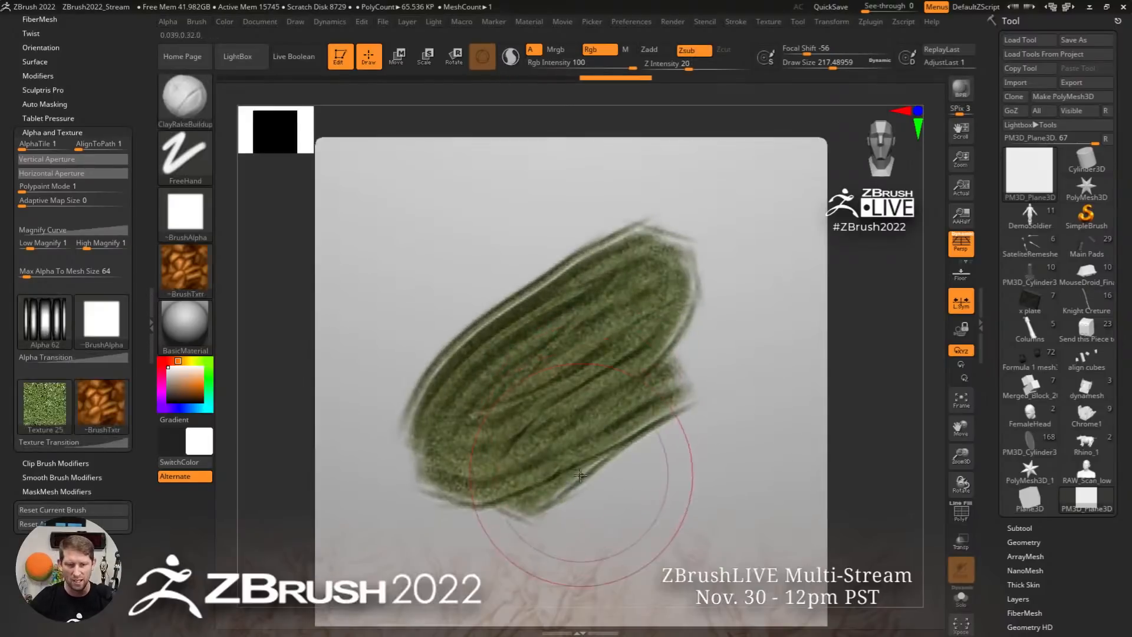
pyautogui.moveTo(589, 471)
pyautogui.mouseDown()
pyautogui.moveTo(637, 442)
pyautogui.moveTo(626, 457)
pyautogui.mouseUp()
pyautogui.press('ctrl')
pyautogui.hotkey('ctrl', 'd')
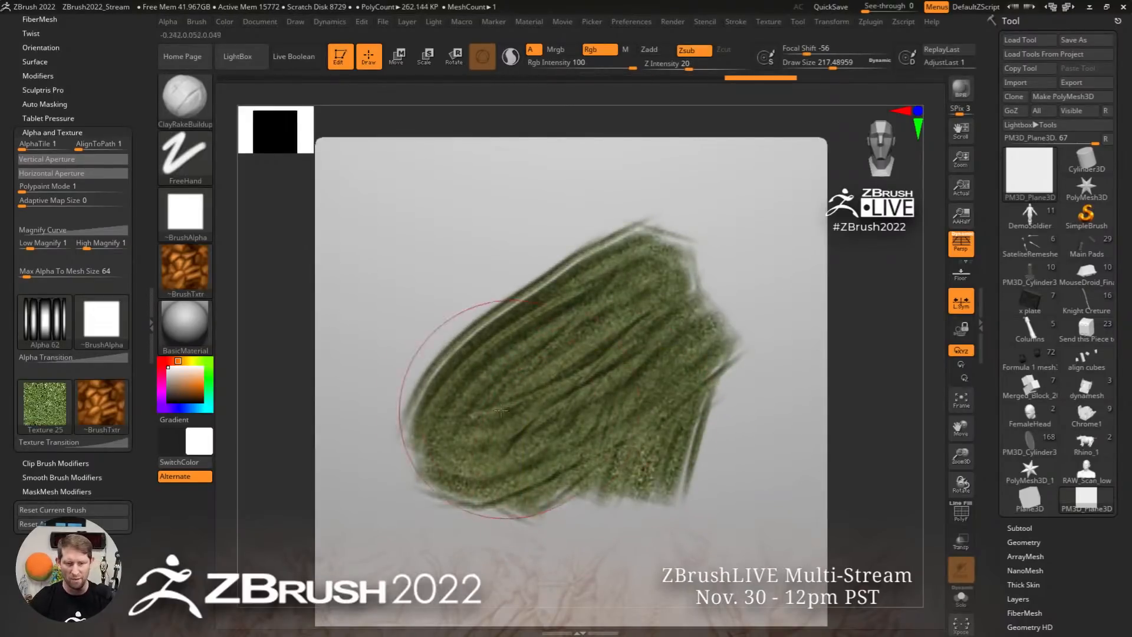
# Build up two raised brown-textured bands over the upper and lower left of the plane, spreading green strokes beside them
pyautogui.moveTo(485, 359)
pyautogui.mouseDown()
pyautogui.moveTo(479, 367)
pyautogui.moveTo(581, 244)
pyautogui.moveTo(433, 300)
pyautogui.moveTo(486, 367)
pyautogui.mouseUp()
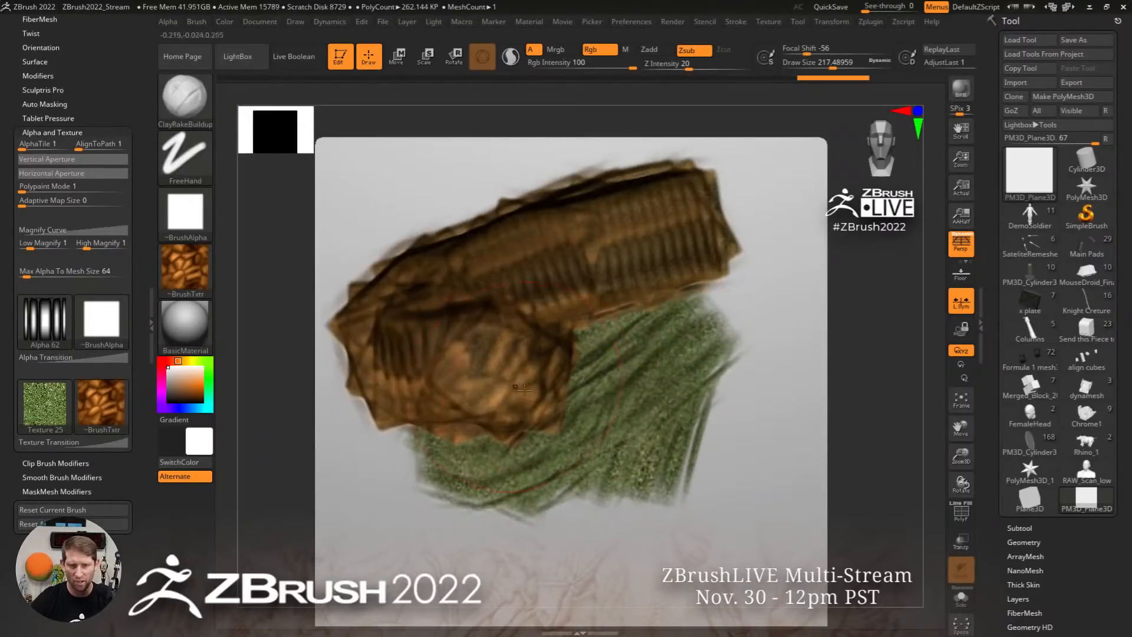
pyautogui.keyDown('ctrl'); pyautogui.moveTo(673, 406); pyautogui.dragTo(551, 366, button='right'); pyautogui.keyUp('ctrl')
pyautogui.moveTo(563, 397)
pyautogui.mouseDown()
pyautogui.moveTo(566, 442)
pyautogui.moveTo(648, 457)
pyautogui.moveTo(566, 459)
pyautogui.moveTo(546, 437)
pyautogui.mouseUp()
pyautogui.moveTo(546, 438)
pyautogui.mouseDown(button='right')
pyautogui.moveTo(580, 441)
pyautogui.moveTo(607, 413)
pyautogui.mouseUp(button='right')
pyautogui.moveTo(640, 407)
pyautogui.mouseDown()
pyautogui.moveTo(667, 462)
pyautogui.moveTo(595, 466)
pyautogui.moveTo(678, 425)
pyautogui.moveTo(708, 371)
pyautogui.moveTo(658, 359)
pyautogui.moveTo(657, 384)
pyautogui.mouseUp()
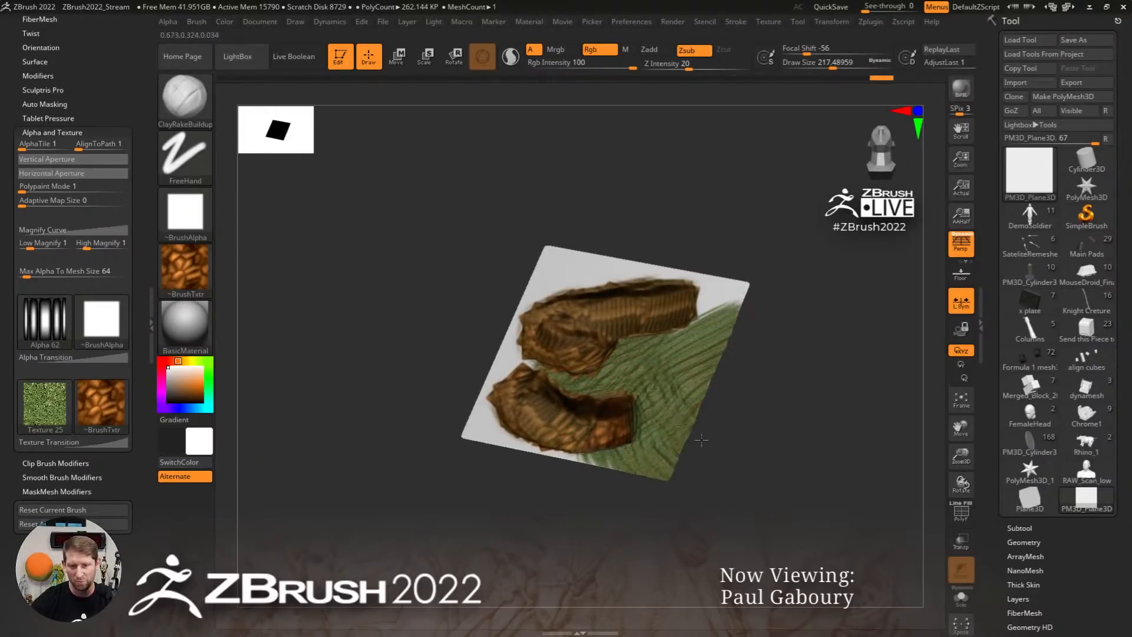
# Cover the plane's remaining white areas with green rake strokes, and try then undo a brown buildup patch near the right edge
pyautogui.moveTo(726, 309)
pyautogui.mouseDown()
pyautogui.moveTo(741, 290)
pyautogui.moveTo(715, 295)
pyautogui.moveTo(701, 281)
pyautogui.mouseUp()
pyautogui.moveTo(575, 273); pyautogui.dragTo(565, 242, button='right')
pyautogui.moveTo(565, 242)
pyautogui.mouseDown()
pyautogui.moveTo(577, 273)
pyautogui.moveTo(664, 248)
pyautogui.mouseUp()
pyautogui.moveTo(664, 248); pyautogui.dragTo(682, 266, button='right')
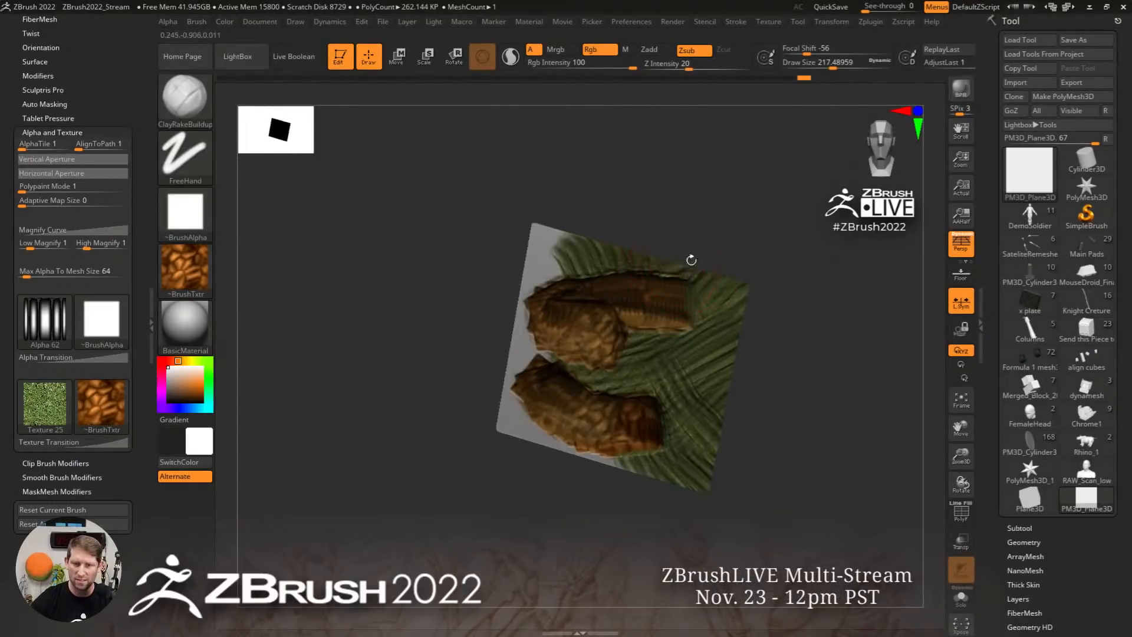
pyautogui.moveTo(599, 260)
pyautogui.mouseDown()
pyautogui.moveTo(552, 259)
pyautogui.moveTo(508, 299)
pyautogui.moveTo(501, 345)
pyautogui.moveTo(549, 365)
pyautogui.mouseUp()
pyautogui.moveTo(502, 398); pyautogui.dragTo(582, 450)
pyautogui.moveTo(689, 400); pyautogui.dragTo(697, 369, button='right')
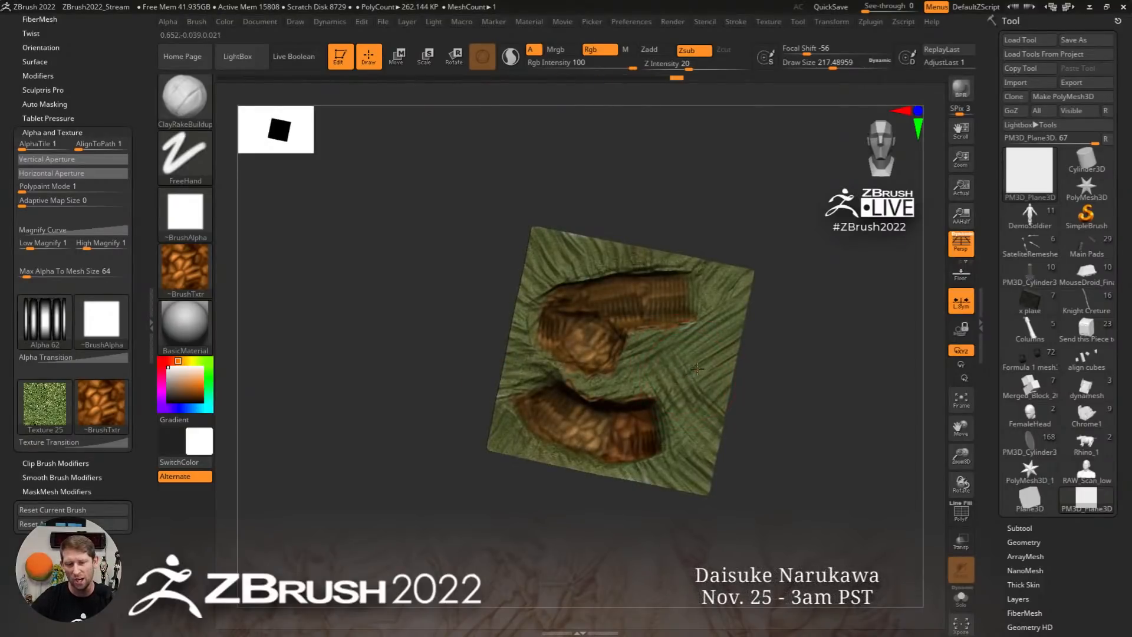
pyautogui.moveTo(679, 378); pyautogui.dragTo(691, 372)
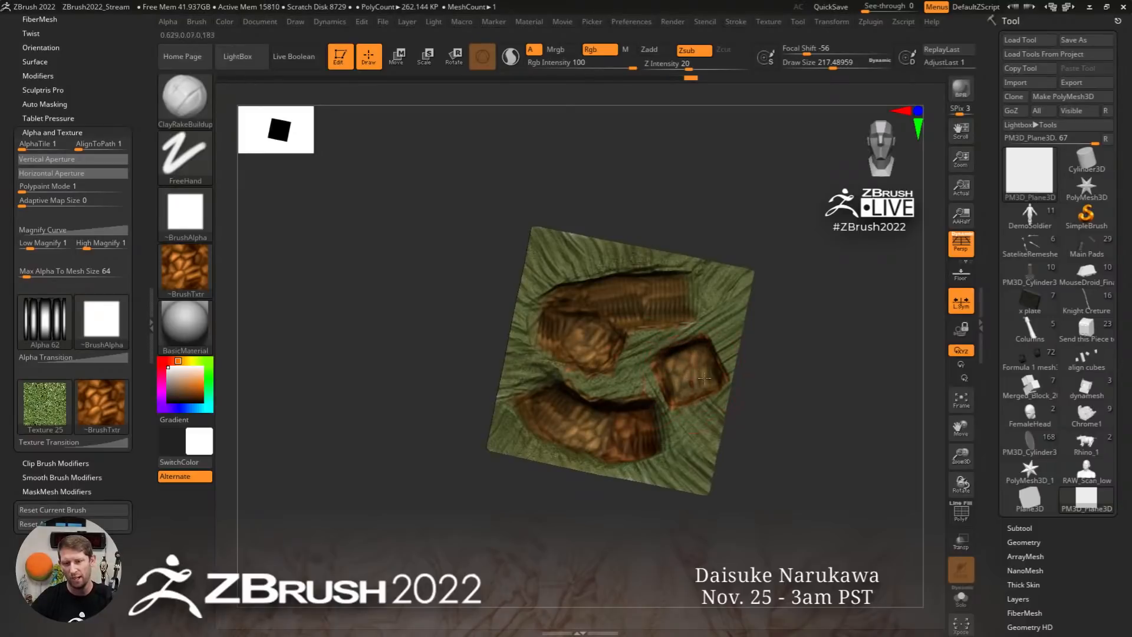
pyautogui.hotkey('ctrl', 'z')
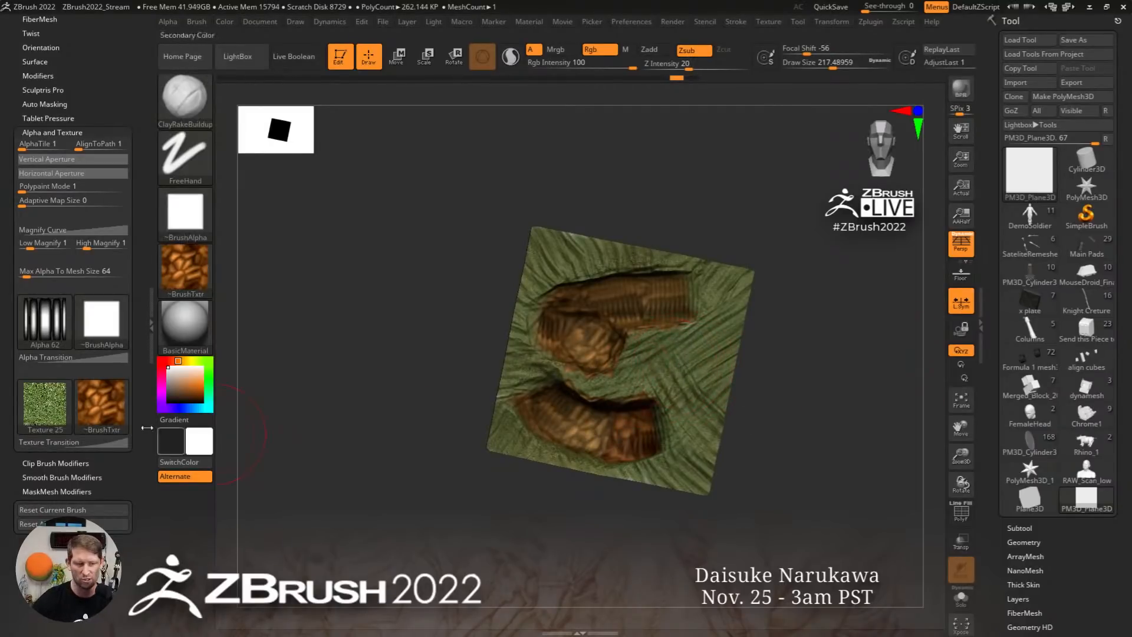
# Bend the Alpha Transition curve sharply toward its lower right corner and rake test strokes between the brown bands
pyautogui.click(75, 358)
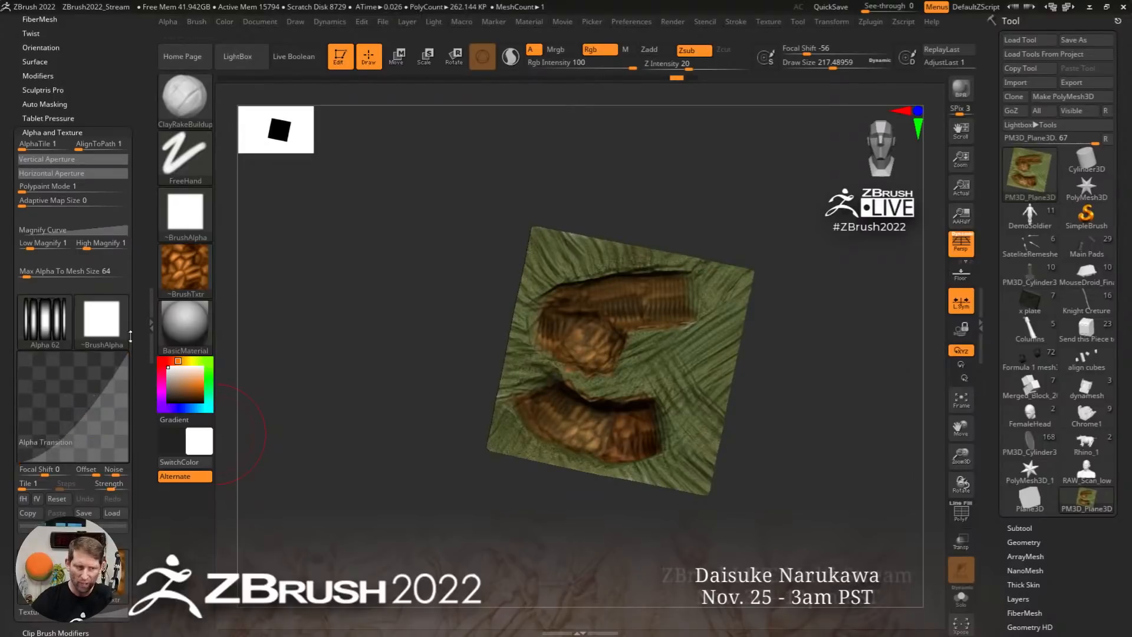
pyautogui.moveTo(91, 416); pyautogui.dragTo(38, 378)
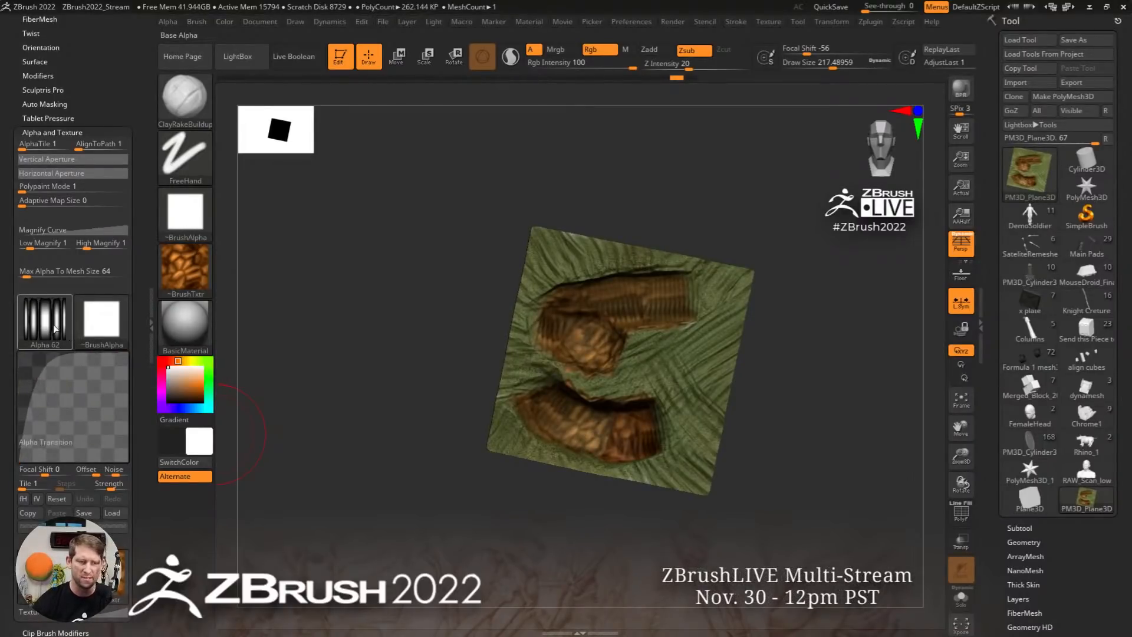
pyautogui.moveTo(53, 324)
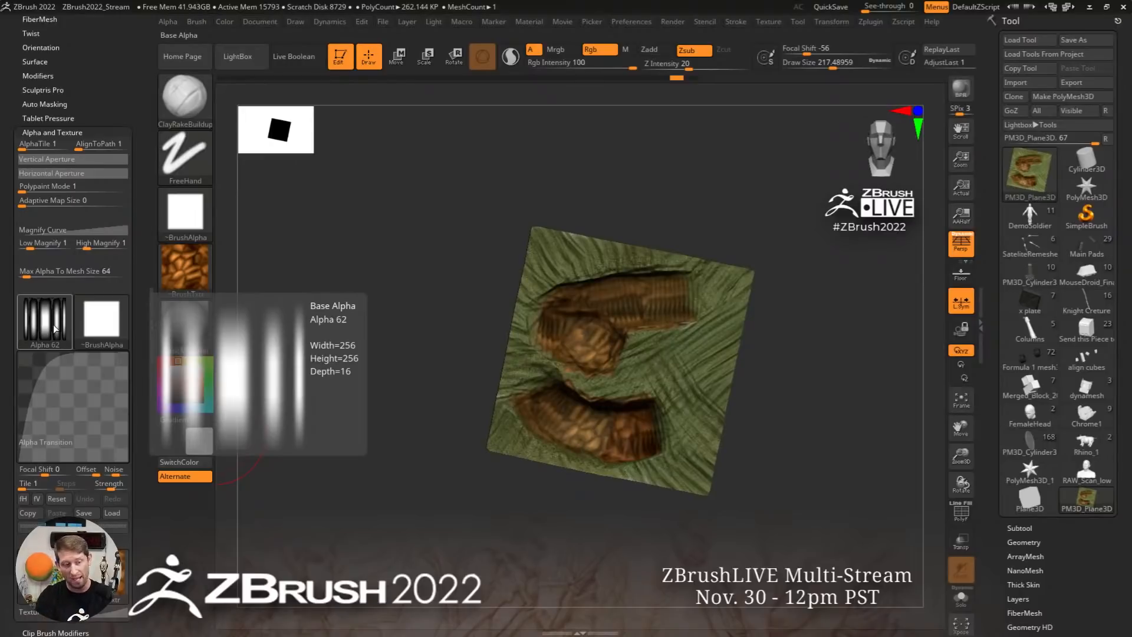
pyautogui.moveTo(39, 377); pyautogui.dragTo(112, 421)
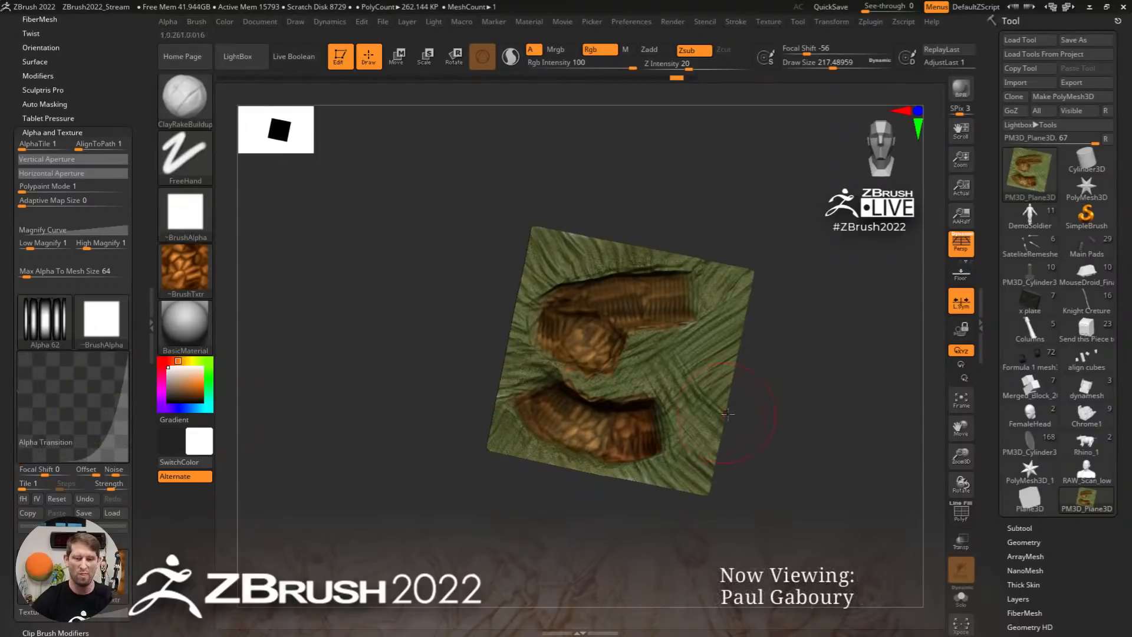
pyautogui.moveTo(714, 394); pyautogui.dragTo(709, 384, button='right')
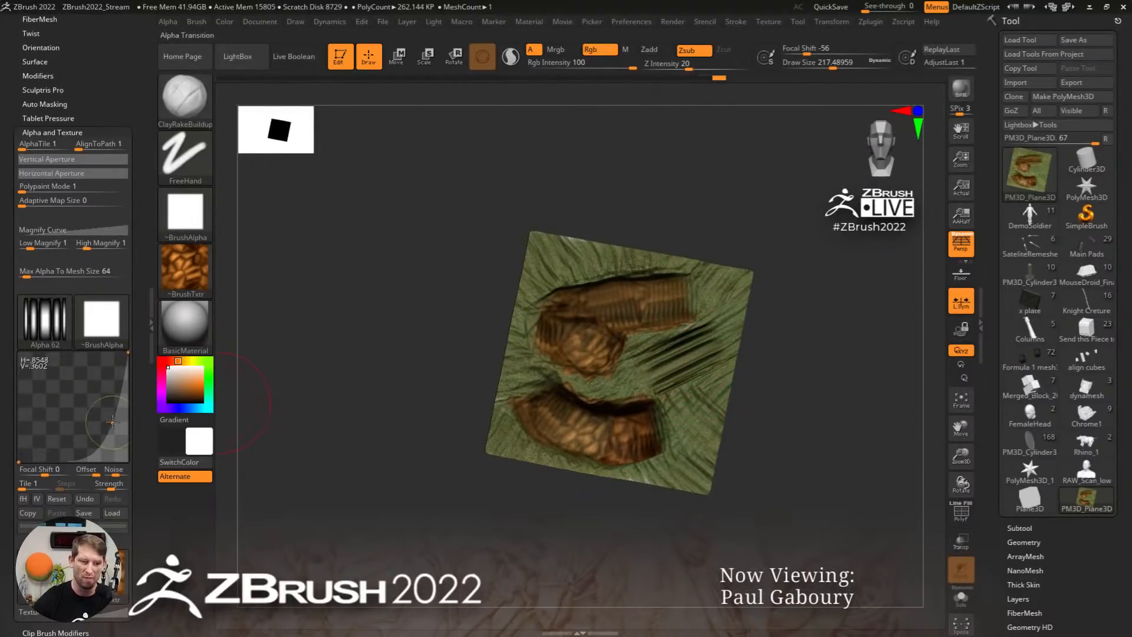
# Ease the Alpha Transition curve to a softer bend and rake a buildup toward the upper right brown band
pyautogui.moveTo(112, 422); pyautogui.dragTo(39, 384)
pyautogui.moveTo(716, 383)
pyautogui.mouseDown()
pyautogui.moveTo(687, 378)
pyautogui.moveTo(703, 342)
pyautogui.moveTo(669, 345)
pyautogui.mouseUp()
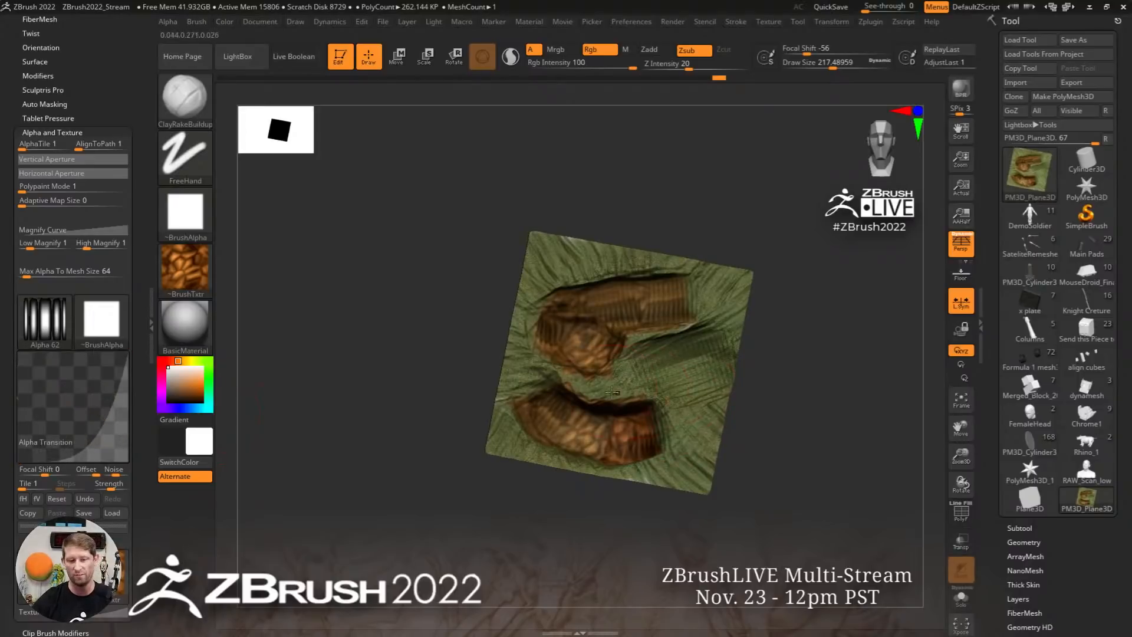
pyautogui.moveTo(584, 362)
pyautogui.mouseDown()
pyautogui.moveTo(666, 330)
pyautogui.moveTo(652, 304)
pyautogui.moveTo(710, 310)
pyautogui.moveTo(629, 371)
pyautogui.mouseUp()
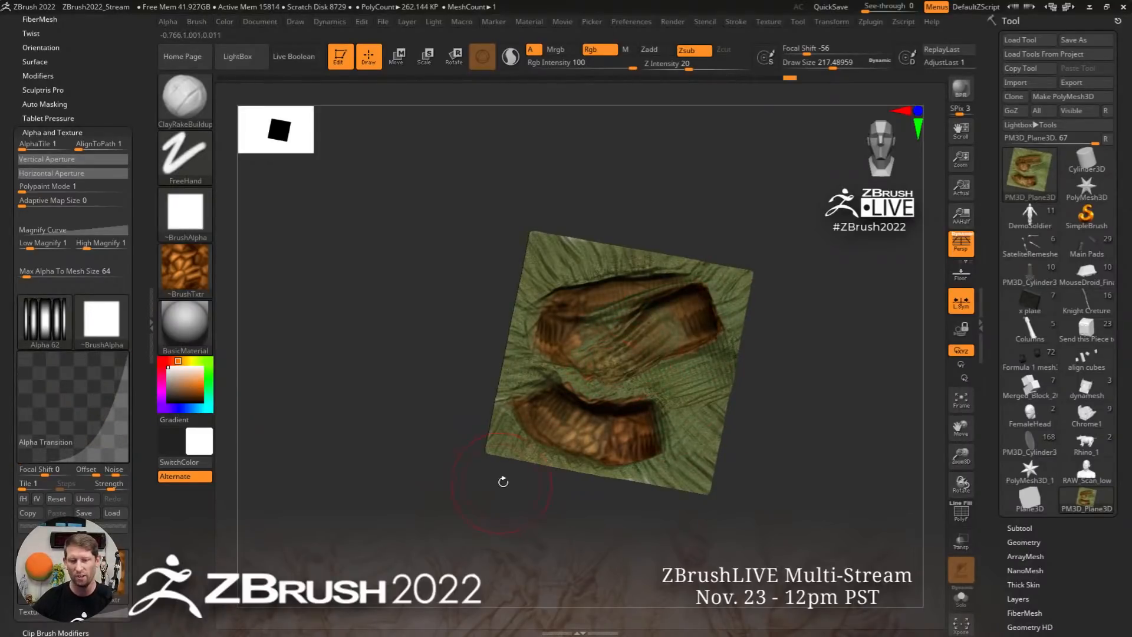
pyautogui.click(69, 526)
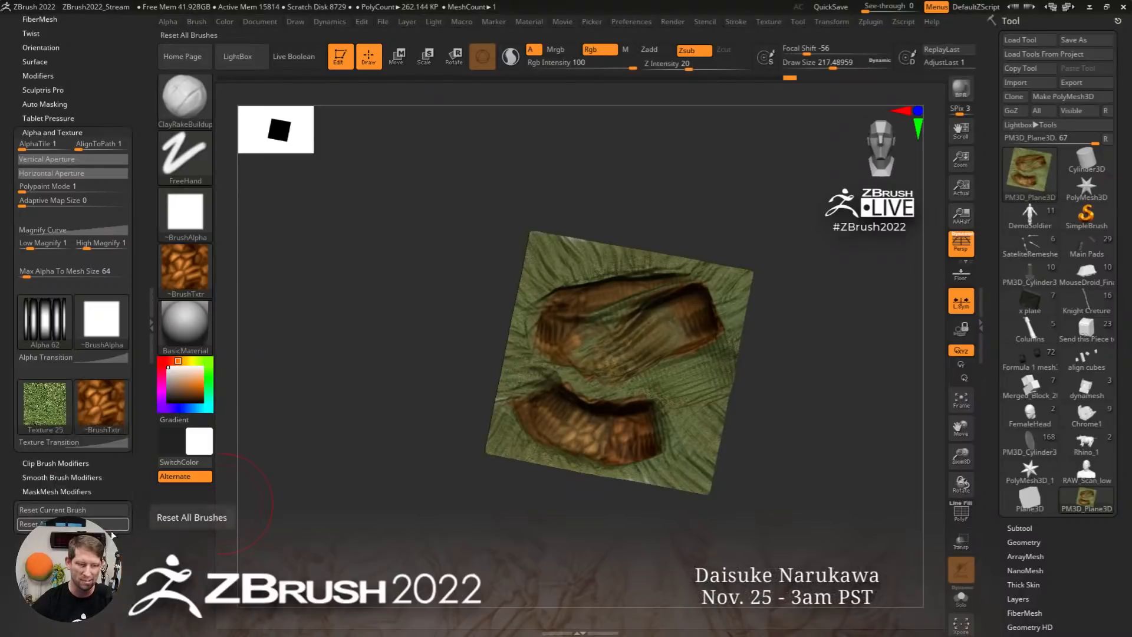
# Open the Texture Transition curve and undo the latest test strokes on the plane
pyautogui.click(73, 445)
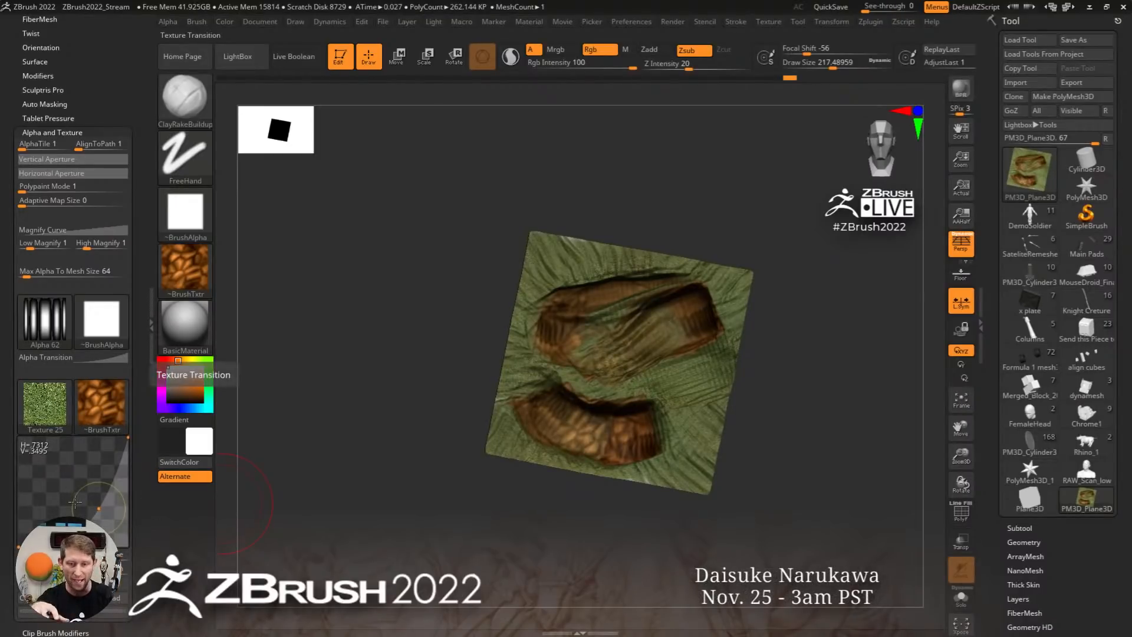
pyautogui.press('ctrl')
pyautogui.hotkey('ctrl', 'z')
pyautogui.hotkey('ctrl', 'z')
pyautogui.hotkey('ctrl', 'z')
pyautogui.hotkey('ctrl', 'z')
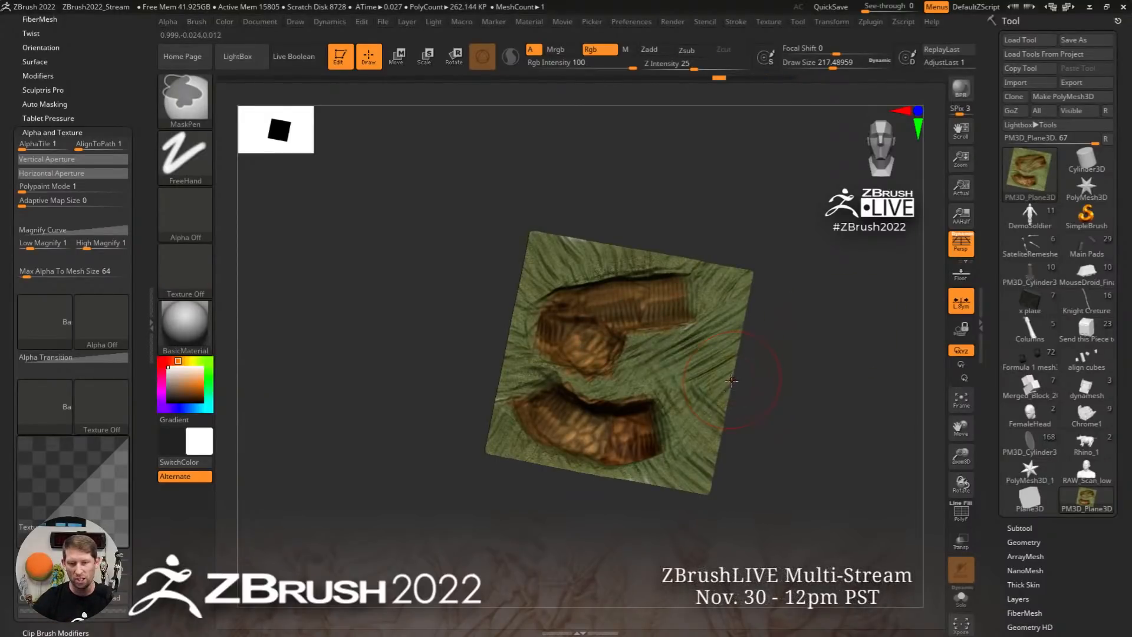
pyautogui.moveTo(754, 371)
pyautogui.keyDown('shift'); pyautogui.mouseDown()
pyautogui.moveTo(770, 378)
pyautogui.moveTo(758, 349)
pyautogui.mouseUp(); pyautogui.keyUp('shift')
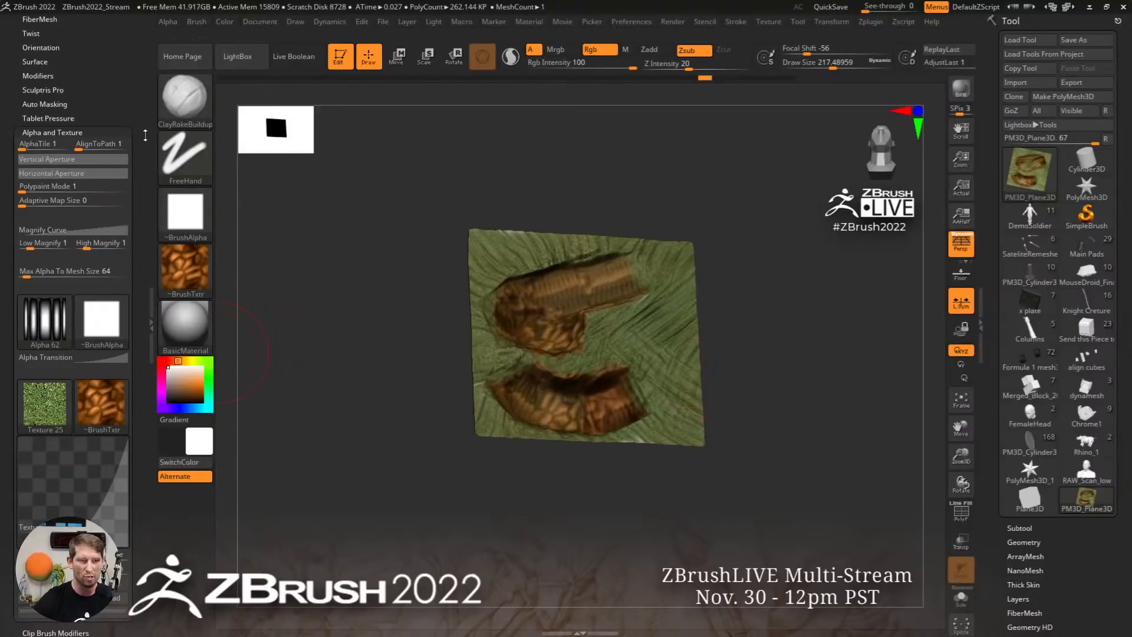
# Flatten the Rgb Intensity pen-pressure curve at full strength and rake test strokes between the brown bands
pyautogui.moveTo(145, 135); pyautogui.dragTo(72, 227)
pyautogui.press('shift')
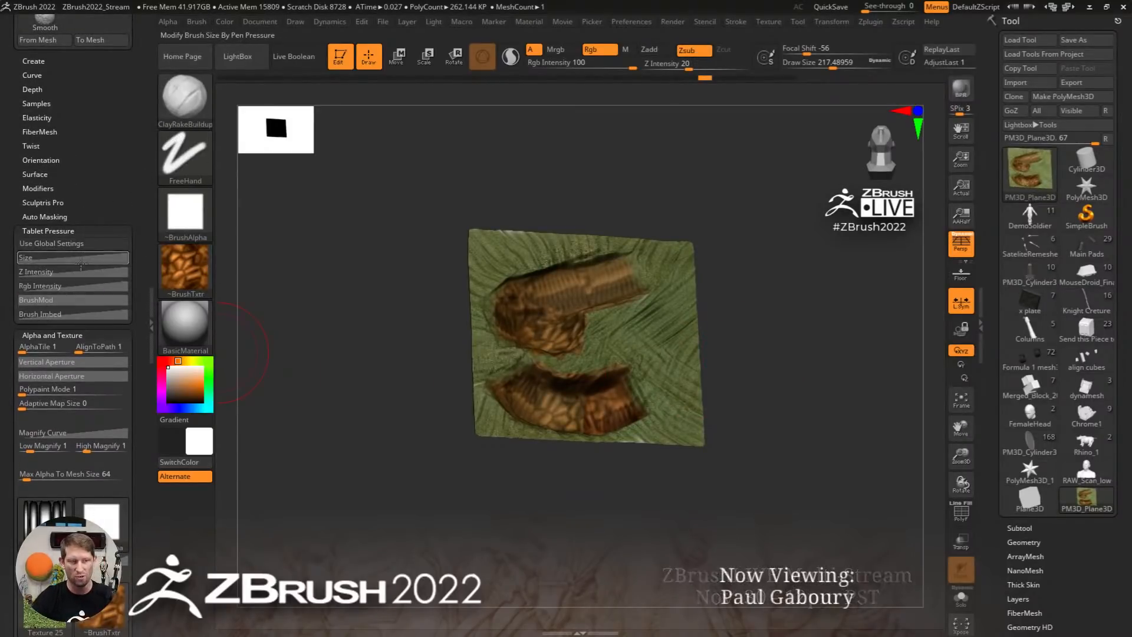
pyautogui.click(88, 286)
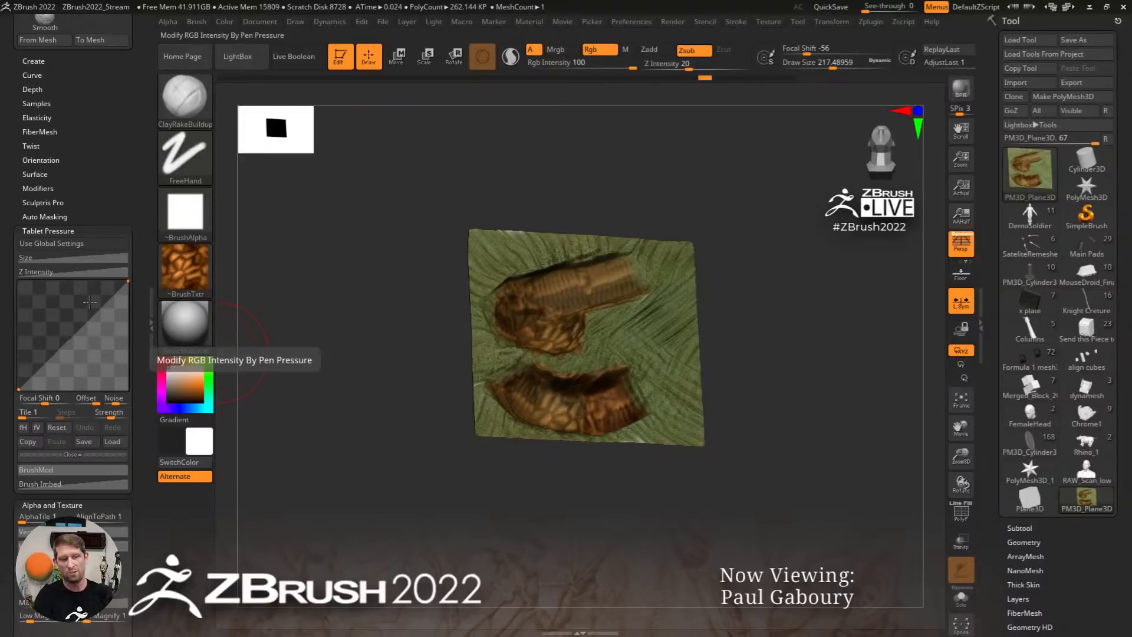
pyautogui.moveTo(21, 387); pyautogui.dragTo(21, 272)
pyautogui.moveTo(636, 324); pyautogui.dragTo(640, 345, button='right')
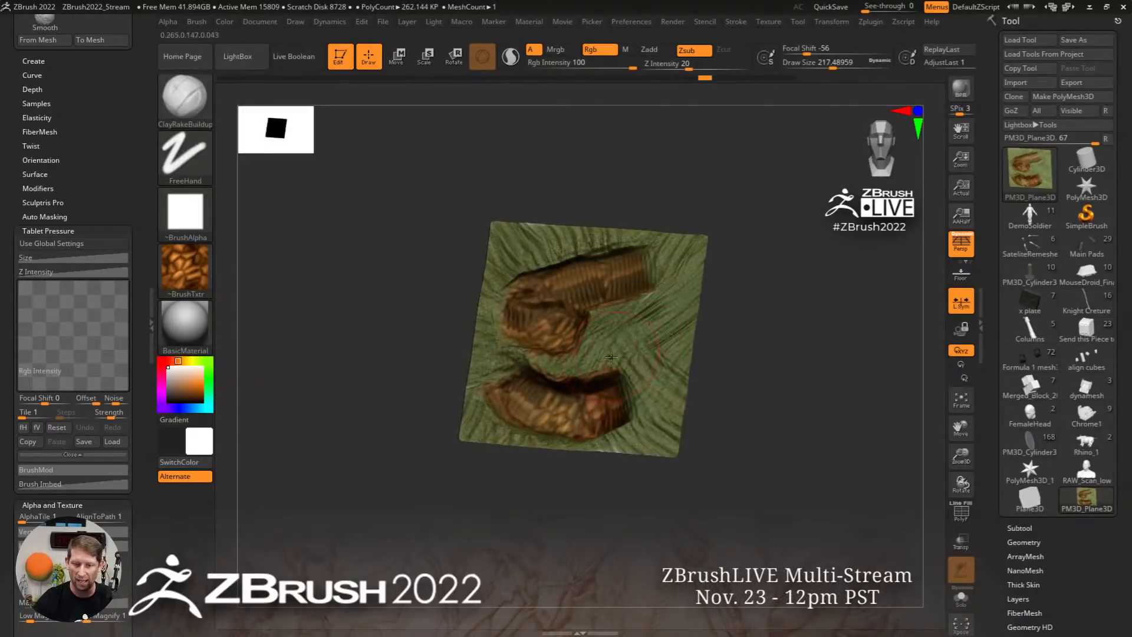
pyautogui.moveTo(611, 357)
pyautogui.mouseDown()
pyautogui.moveTo(659, 315)
pyautogui.moveTo(600, 355)
pyautogui.moveTo(657, 306)
pyautogui.mouseUp()
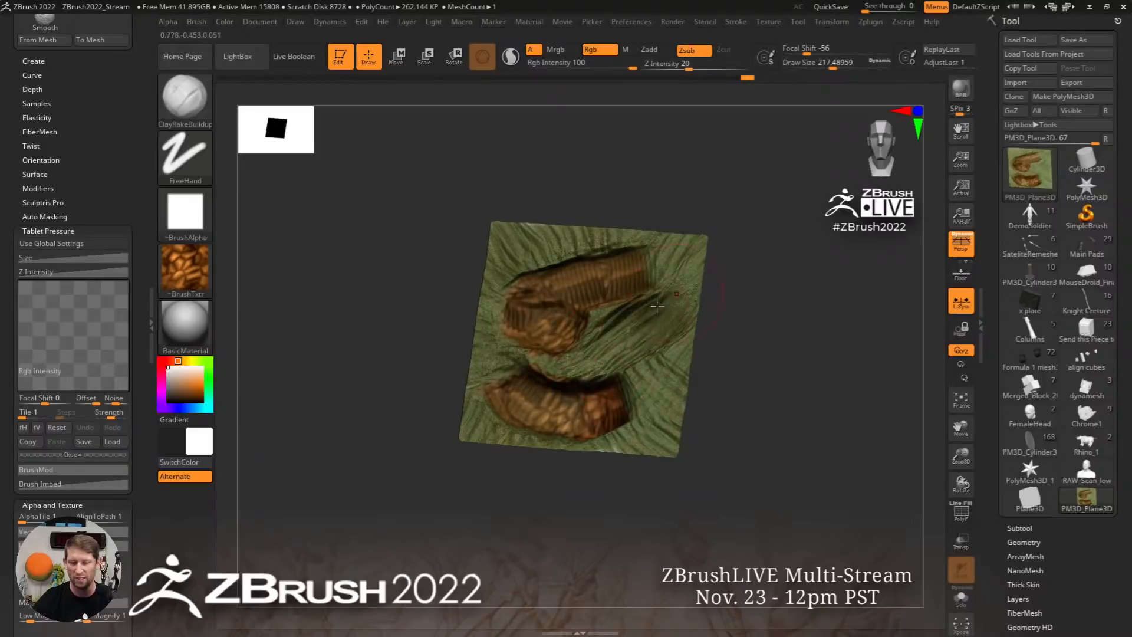
# Rake a brown textured buildup across the plane's lower right area and restore the Rgb Intensity pen-pressure curve to a linear ramp
pyautogui.moveTo(670, 321); pyautogui.dragTo(642, 381, button='right')
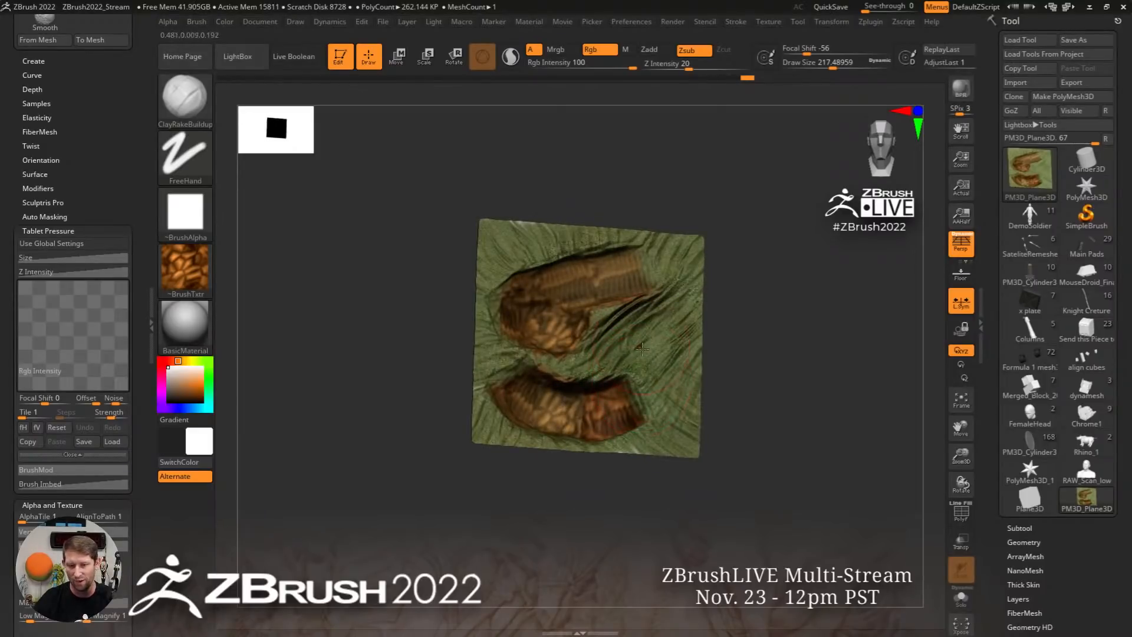
pyautogui.moveTo(642, 348)
pyautogui.mouseDown()
pyautogui.moveTo(673, 318)
pyautogui.moveTo(607, 377)
pyautogui.moveTo(689, 301)
pyautogui.moveTo(651, 321)
pyautogui.moveTo(628, 357)
pyautogui.moveTo(667, 422)
pyautogui.moveTo(525, 413)
pyautogui.moveTo(594, 383)
pyautogui.moveTo(607, 407)
pyautogui.moveTo(537, 413)
pyautogui.mouseUp()
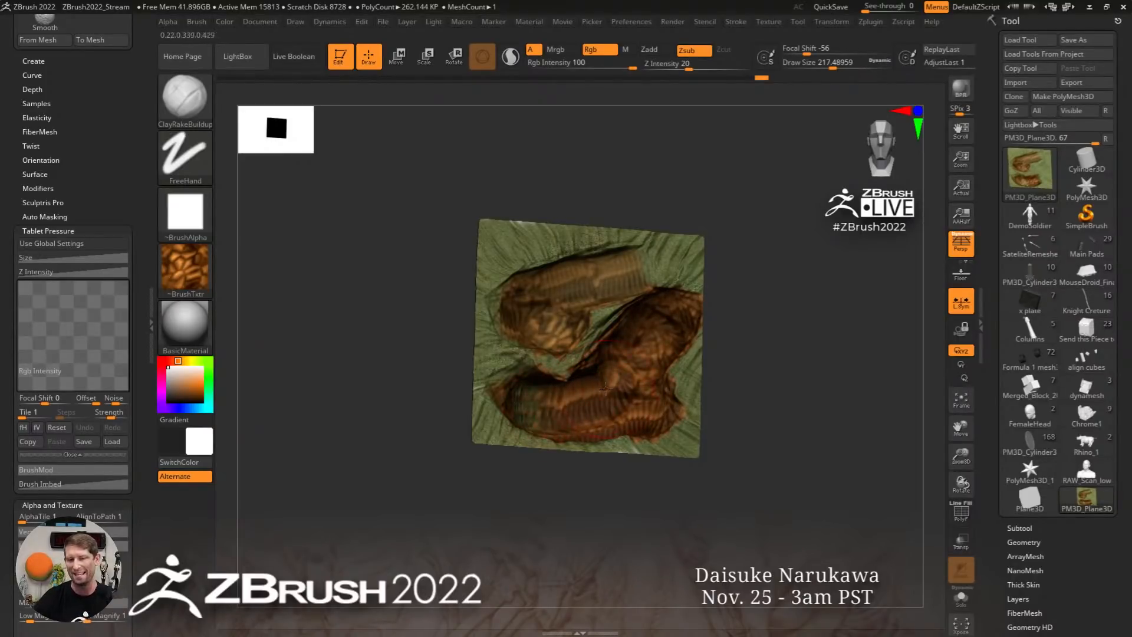
pyautogui.moveTo(605, 388); pyautogui.dragTo(583, 383, button='right')
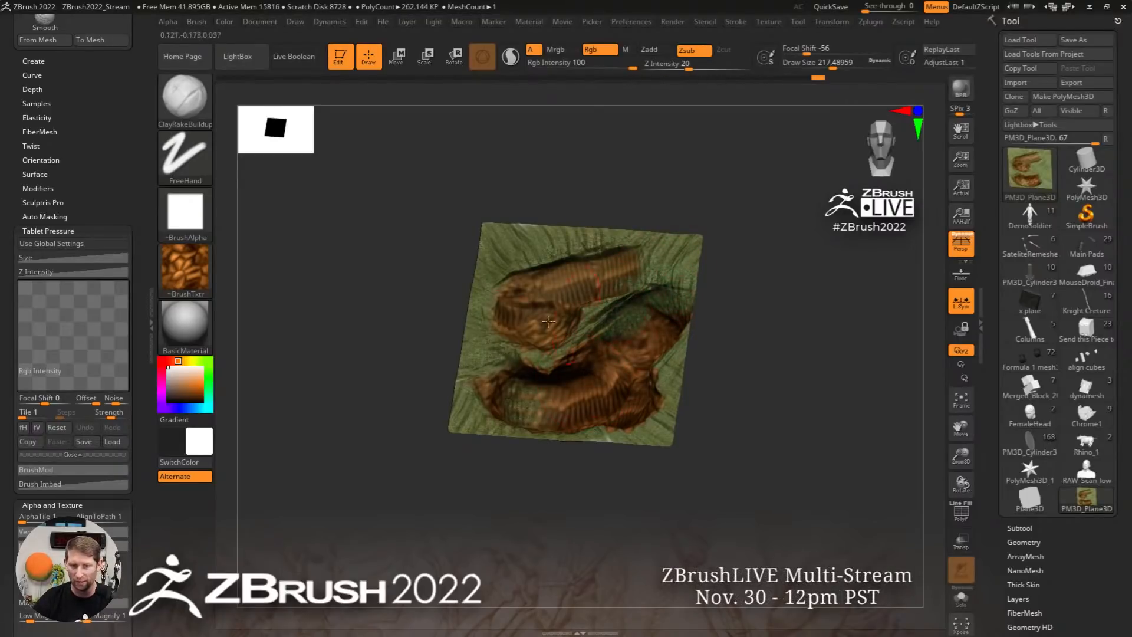
pyautogui.moveTo(20, 284); pyautogui.dragTo(32, 388)
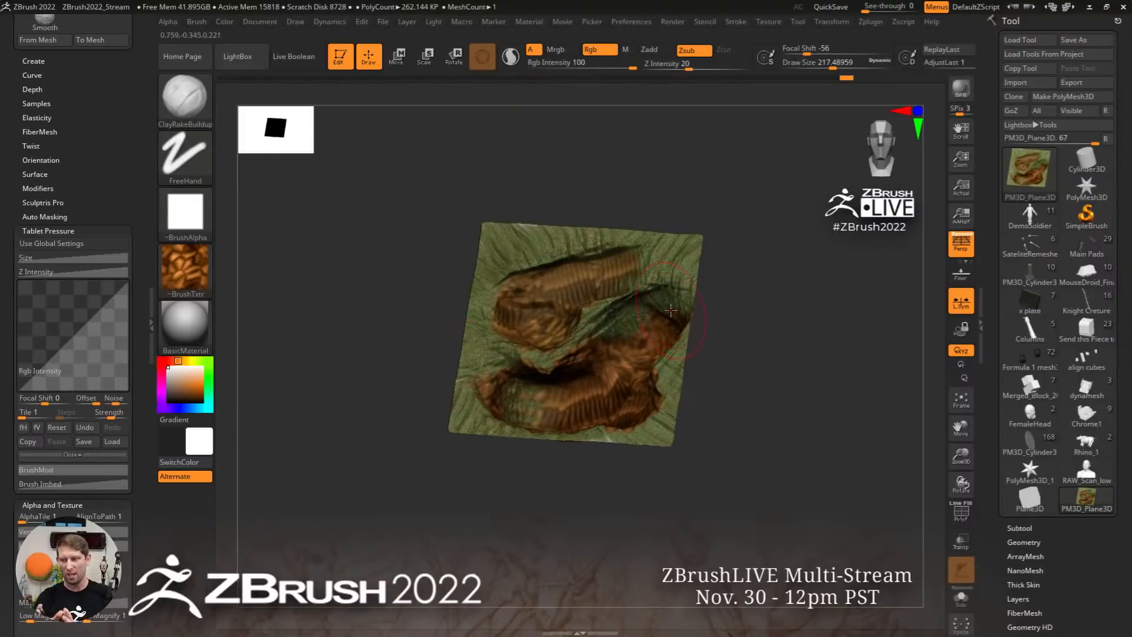
pyautogui.moveTo(582, 334); pyautogui.dragTo(774, 364, button='right')
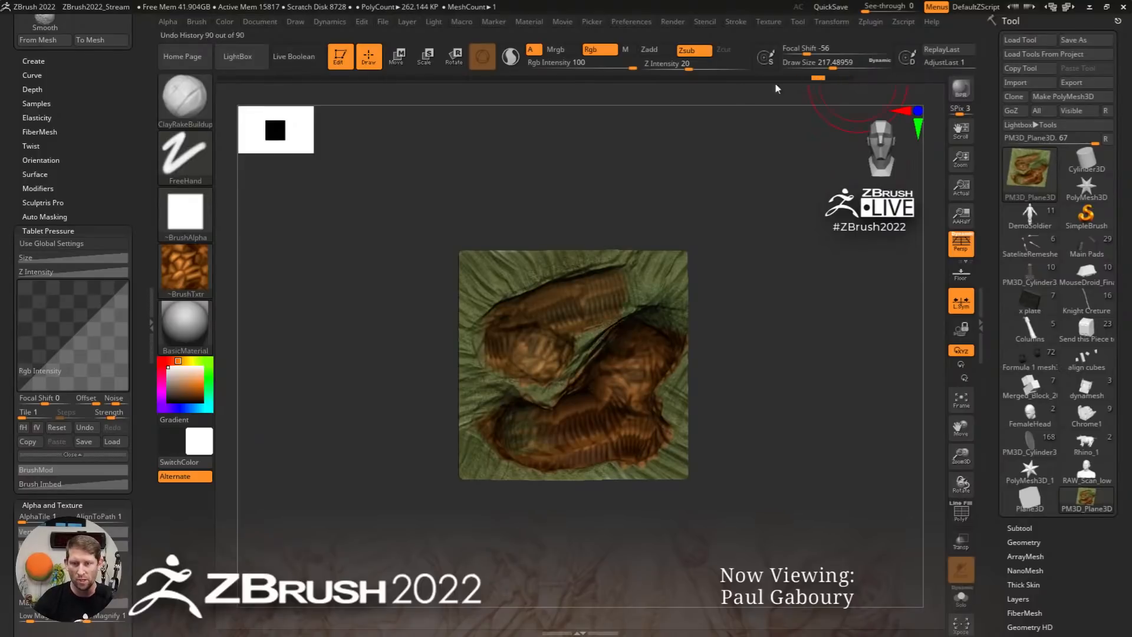
# Return the test plane to its blank state through the undo history and select the OilPaint brush
pyautogui.moveTo(776, 85); pyautogui.dragTo(247, 85)
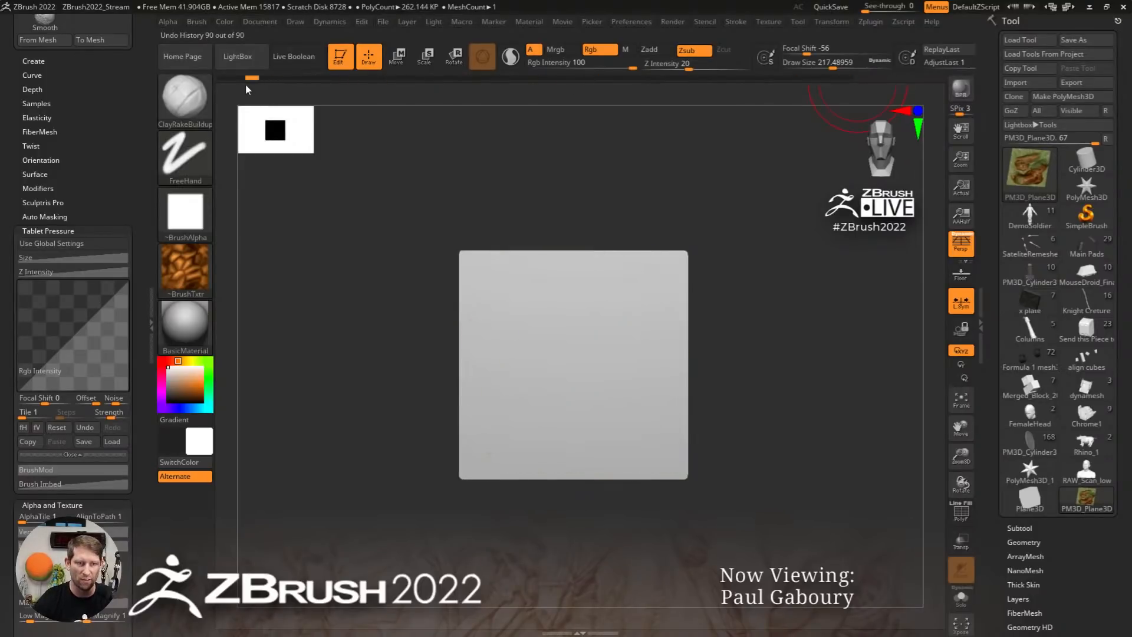
pyautogui.click(196, 21)
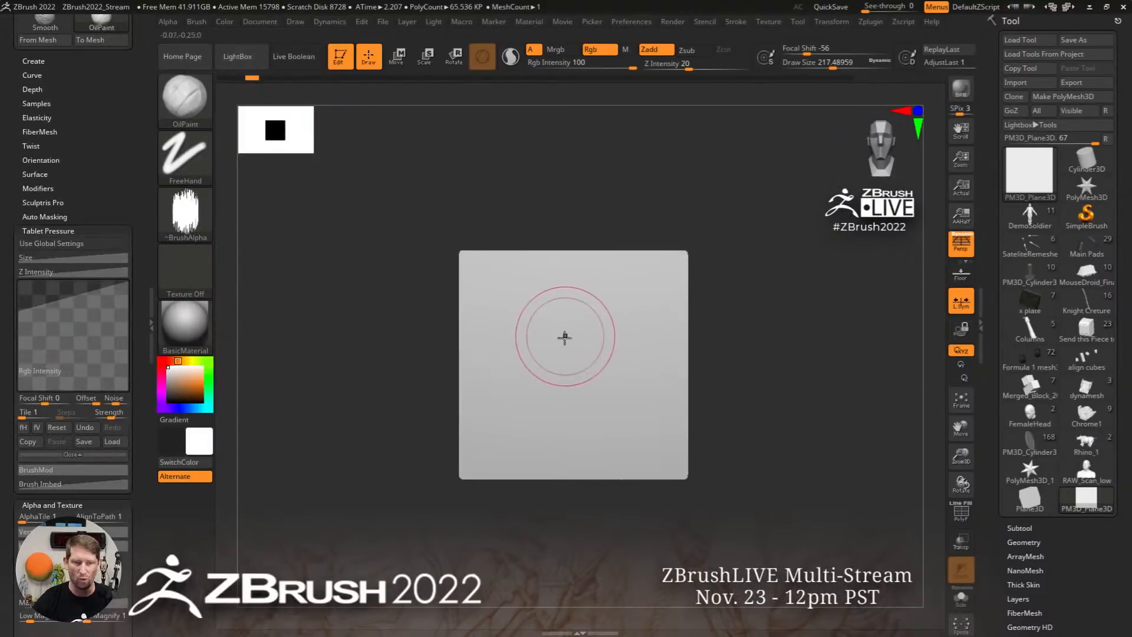
pyautogui.scroll(-5, 139, 450)
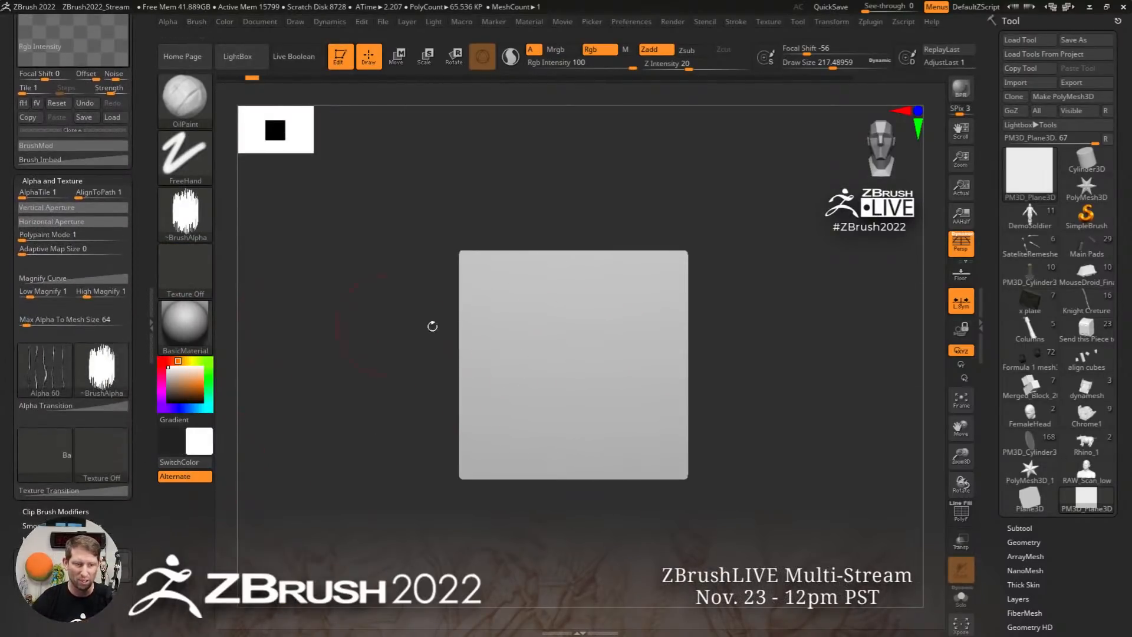
# Paint OilPaint test strokes across the center of the plane in white and in cyan
pyautogui.click(562, 342)
pyautogui.click(606, 348)
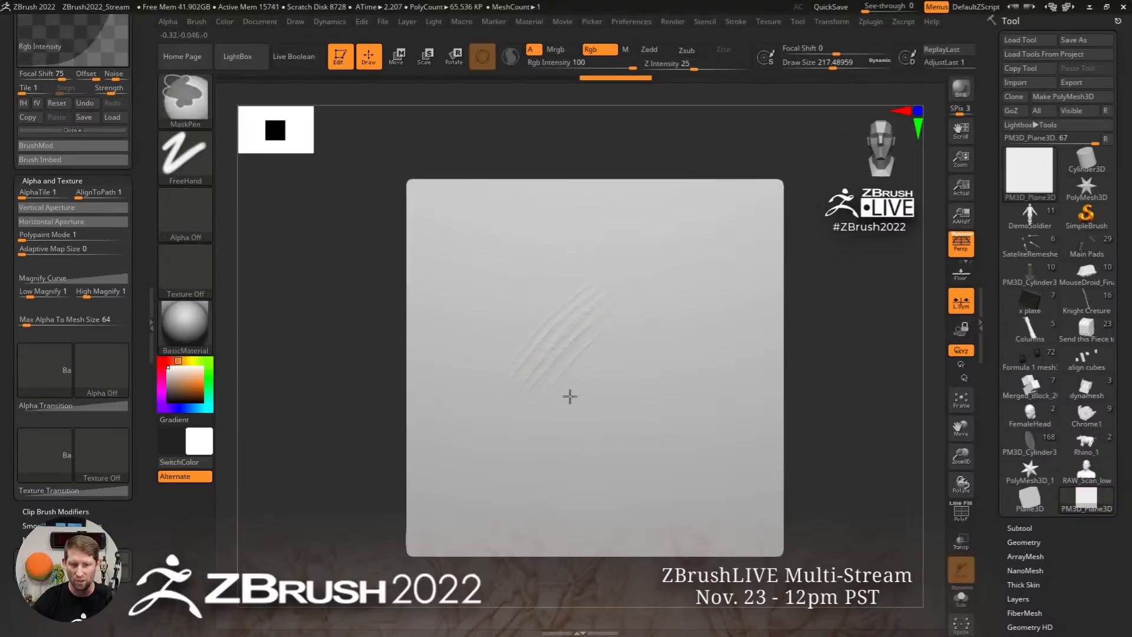
pyautogui.moveTo(569, 397)
pyautogui.mouseDown()
pyautogui.moveTo(590, 329)
pyautogui.moveTo(613, 350)
pyautogui.moveTo(571, 384)
pyautogui.moveTo(569, 441)
pyautogui.moveTo(720, 295)
pyautogui.moveTo(553, 405)
pyautogui.moveTo(543, 316)
pyautogui.moveTo(462, 518)
pyautogui.moveTo(707, 374)
pyautogui.moveTo(731, 342)
pyautogui.mouseUp()
pyautogui.click(208, 407)
# Pair cyan with blue as the two brush colors and enable Gradient color blending
pyautogui.click(184, 449)
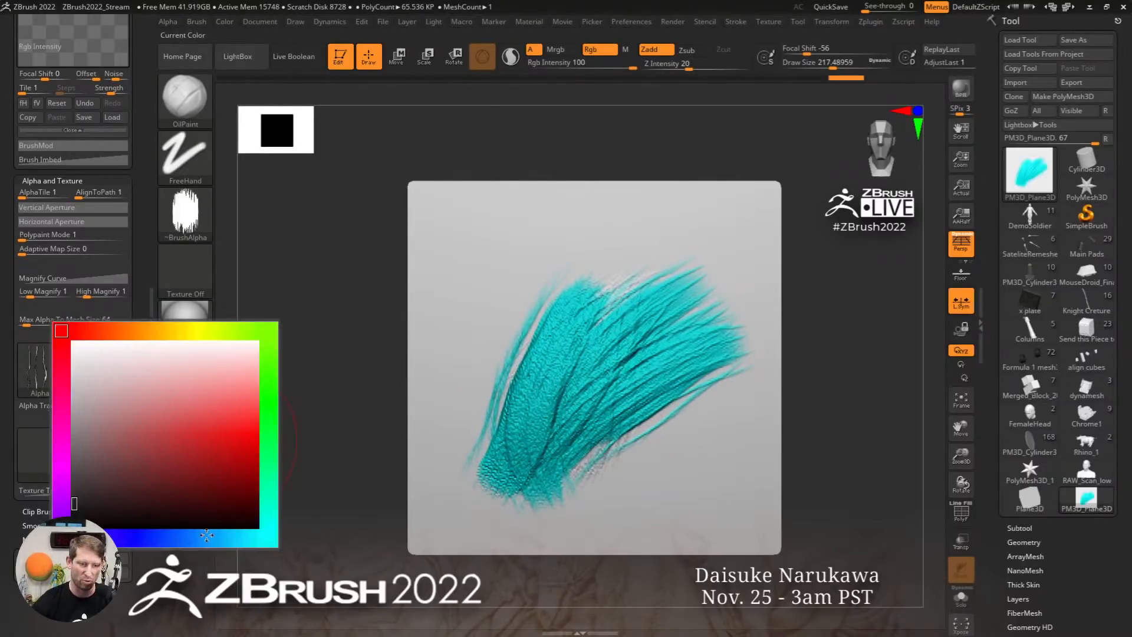
pyautogui.moveTo(176, 536); pyautogui.dragTo(146, 537)
pyautogui.moveTo(548, 466)
pyautogui.mouseDown()
pyautogui.moveTo(591, 446)
pyautogui.moveTo(626, 404)
pyautogui.mouseUp()
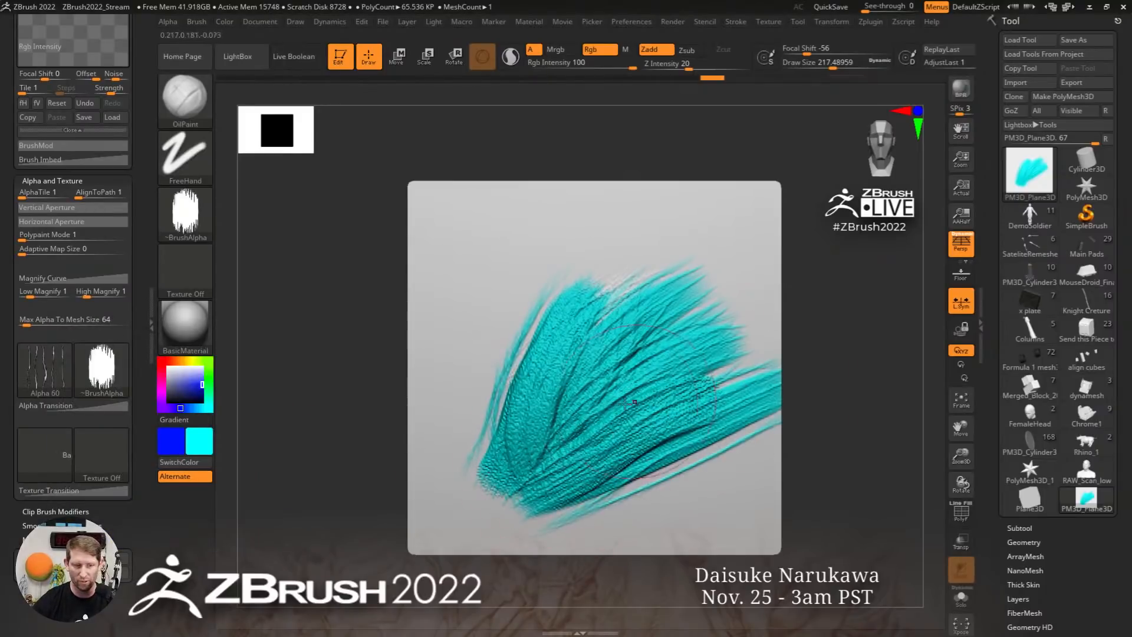
pyautogui.click(184, 420)
# Paint broad, overlapping blue-cyan gradient strokes diagonally across the plane in both directions
pyautogui.moveTo(494, 414); pyautogui.dragTo(598, 283)
pyautogui.moveTo(483, 437); pyautogui.dragTo(654, 254)
pyautogui.moveTo(501, 457); pyautogui.dragTo(678, 247)
pyautogui.moveTo(477, 488); pyautogui.dragTo(717, 253)
pyautogui.moveTo(528, 489); pyautogui.dragTo(705, 317)
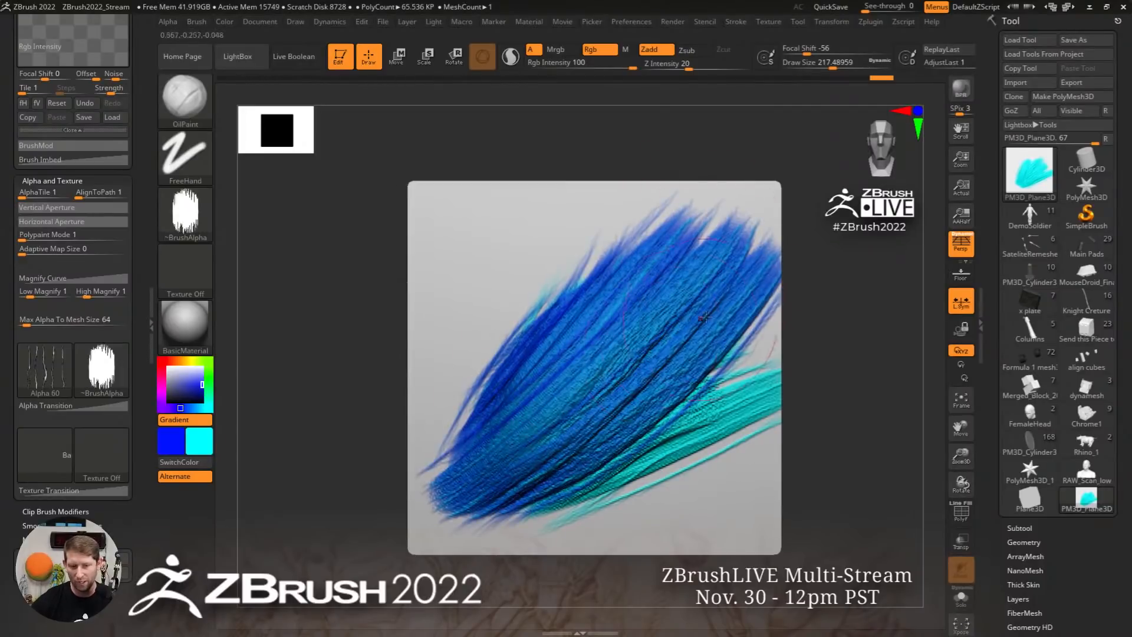
pyautogui.moveTo(454, 407); pyautogui.dragTo(784, 189)
pyautogui.moveTo(423, 449); pyautogui.dragTo(720, 198)
pyautogui.moveTo(410, 401); pyautogui.dragTo(659, 200)
pyautogui.moveTo(412, 235); pyautogui.dragTo(670, 366)
pyautogui.moveTo(437, 238)
pyautogui.mouseDown()
pyautogui.moveTo(516, 230)
pyautogui.moveTo(693, 333)
pyautogui.mouseUp()
pyautogui.moveTo(492, 235)
pyautogui.mouseDown()
pyautogui.moveTo(666, 348)
pyautogui.moveTo(697, 395)
pyautogui.mouseUp()
pyautogui.moveTo(513, 266); pyautogui.dragTo(687, 466)
pyautogui.moveTo(640, 342); pyautogui.dragTo(710, 505)
pyautogui.moveTo(602, 506); pyautogui.dragTo(761, 348)
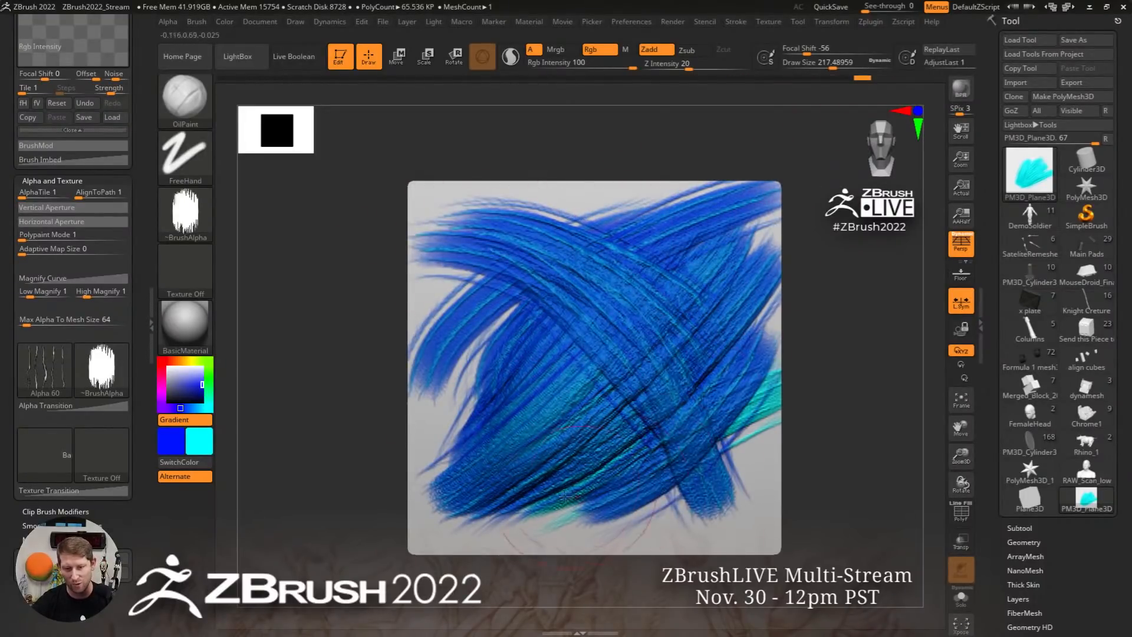
# Undo all the cyan and blue strokes, back to the white test strokes on the plane
pyautogui.hotkey('ctrl', 'z')
pyautogui.hotkey('ctrl', 'z')
pyautogui.hotkey('ctrl', 'z')
pyautogui.hotkey('ctrl', 'z')
pyautogui.hotkey('ctrl', 'z')
pyautogui.hotkey('ctrl', 'z')
pyautogui.hotkey('ctrl', 'z')
pyautogui.hotkey('ctrl', 'z')
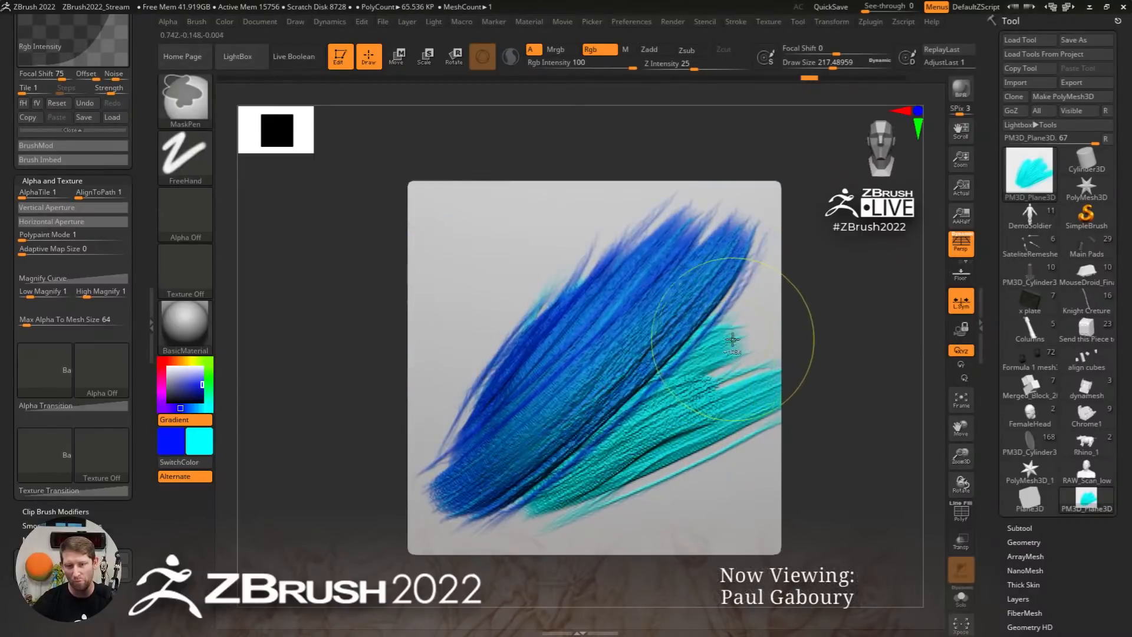
pyautogui.hotkey('ctrl', 'z')
pyautogui.hotkey('ctrl', 'z')
pyautogui.hotkey('ctrl', 'z')
pyautogui.hotkey('ctrl', 'z')
pyautogui.hotkey('ctrl', 'z')
pyautogui.hotkey('ctrl', 'z')
pyautogui.hotkey('ctrl', 'z')
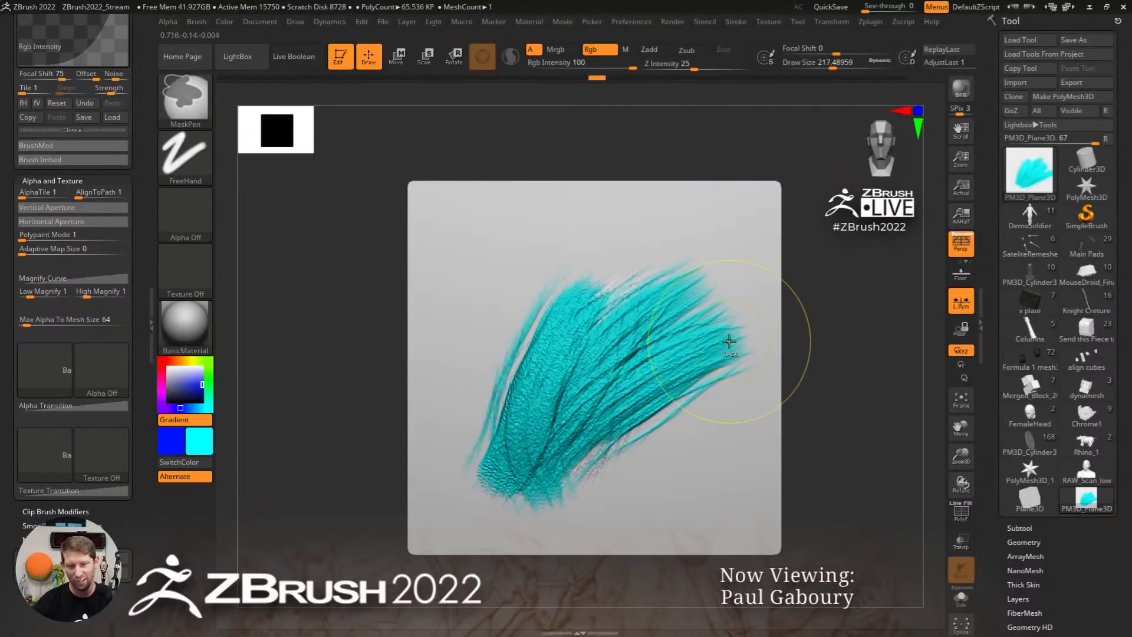
pyautogui.hotkey('ctrl', 'z')
pyautogui.hotkey('ctrl', 'z')
pyautogui.hotkey('ctrl', 'z')
pyautogui.hotkey('ctrl', 'z')
pyautogui.hotkey('ctrl', 'z')
pyautogui.hotkey('ctrl', 'z')
pyautogui.hotkey('ctrl', 'z')
pyautogui.hotkey('ctrl', 'z')
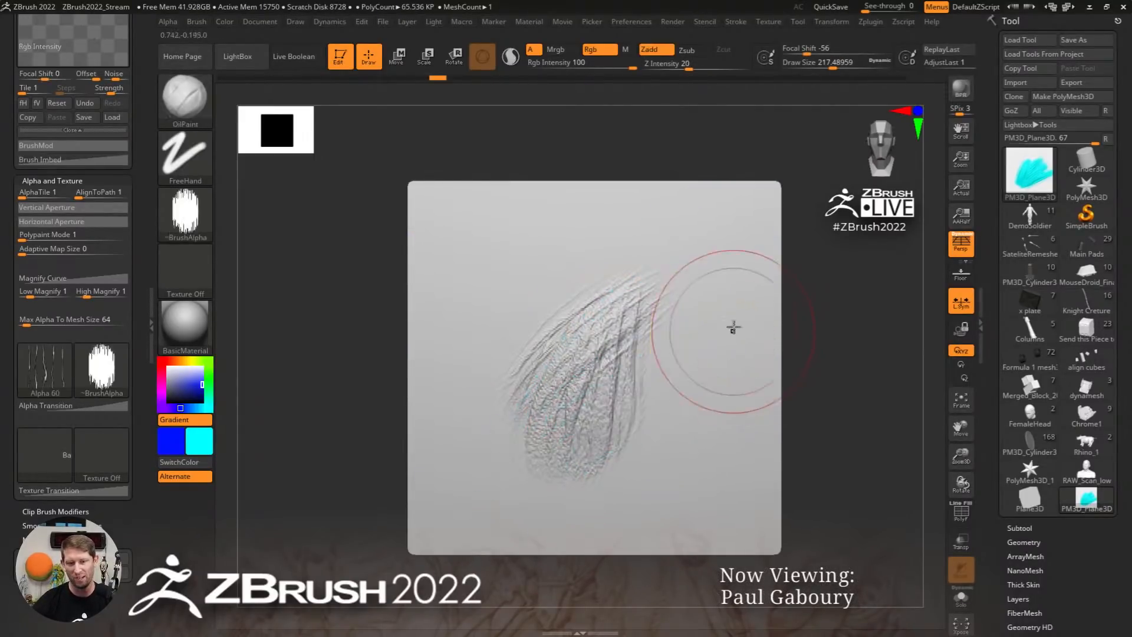
# Reduce the draw size to about 87 and paint a blue S-shaped stroke, accepting the removal of the newer undo history
pyautogui.press('s')
pyautogui.moveTo(702, 274); pyautogui.dragTo(685, 273)
pyautogui.moveTo(748, 222)
pyautogui.mouseDown()
pyautogui.moveTo(693, 240)
pyautogui.moveTo(534, 434)
pyautogui.mouseUp()
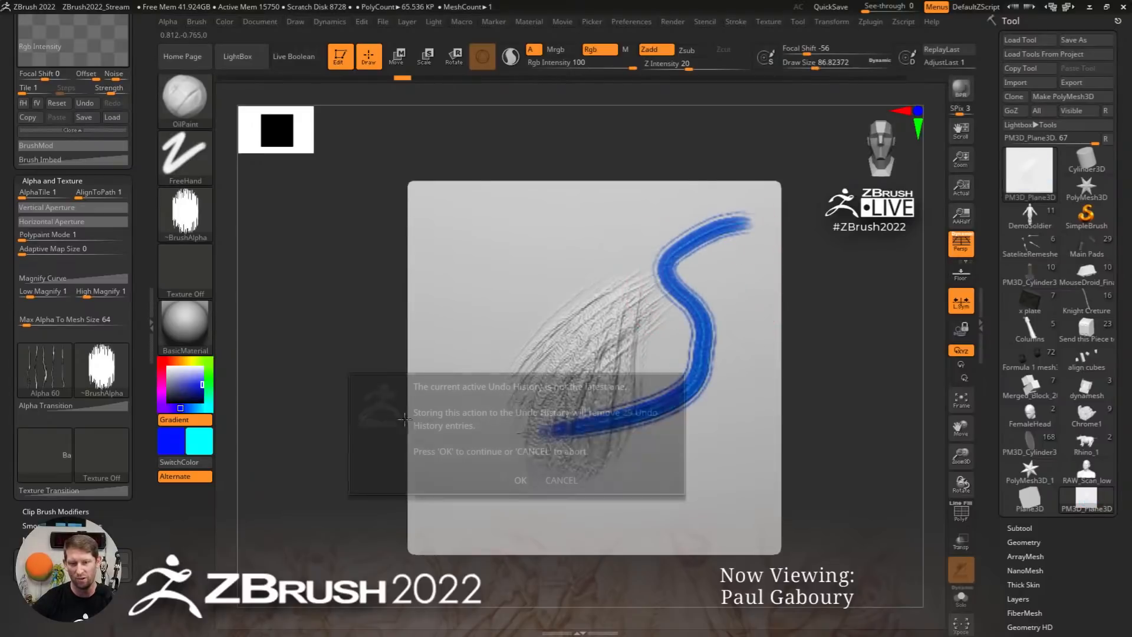
pyautogui.click(520, 480)
# Paint parallel diagonal blue-cyan gradient strokes across the plane and layer blue strokes over its lower right corner
pyautogui.moveTo(755, 339)
pyautogui.mouseDown()
pyautogui.moveTo(495, 501)
pyautogui.moveTo(661, 290)
pyautogui.mouseUp()
pyautogui.moveTo(460, 509); pyautogui.dragTo(757, 286)
pyautogui.moveTo(462, 414)
pyautogui.mouseDown()
pyautogui.moveTo(594, 287)
pyautogui.moveTo(687, 236)
pyautogui.mouseUp()
pyautogui.moveTo(419, 369); pyautogui.dragTo(764, 209)
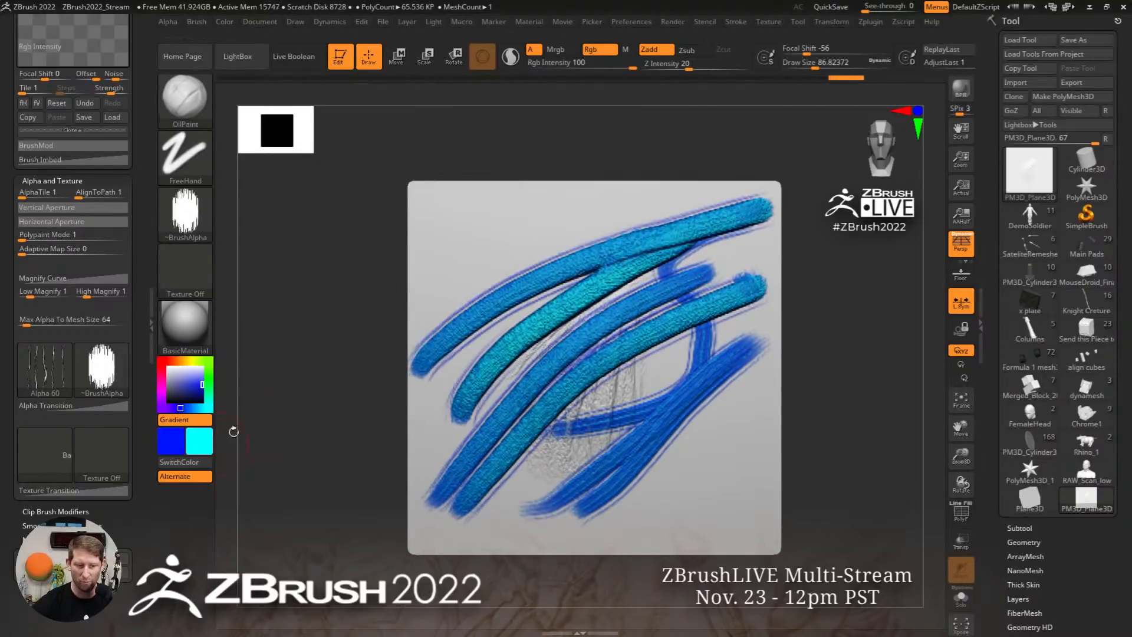
pyautogui.moveTo(523, 505)
pyautogui.mouseDown()
pyautogui.moveTo(687, 380)
pyautogui.moveTo(756, 344)
pyautogui.mouseUp()
pyautogui.moveTo(577, 511)
pyautogui.mouseDown()
pyautogui.moveTo(766, 389)
pyautogui.moveTo(737, 429)
pyautogui.mouseUp()
pyautogui.moveTo(559, 536); pyautogui.dragTo(769, 426)
pyautogui.moveTo(563, 538); pyautogui.dragTo(770, 421)
pyautogui.moveTo(559, 526); pyautogui.dragTo(762, 412)
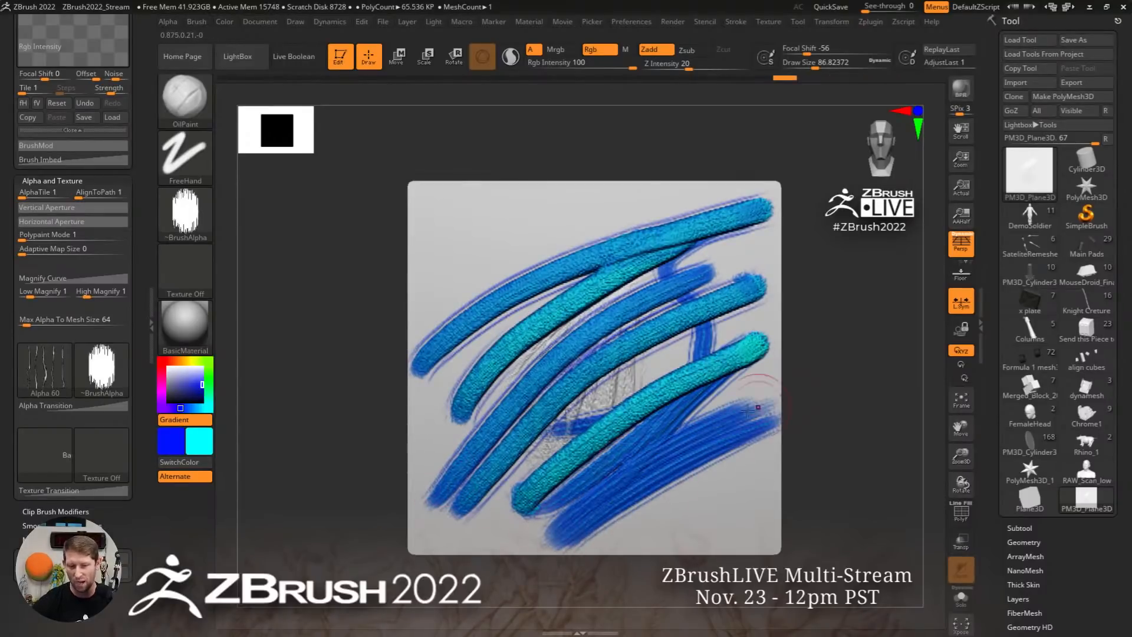
pyautogui.moveTo(645, 493); pyautogui.dragTo(781, 416)
pyautogui.moveTo(580, 473); pyautogui.dragTo(783, 388)
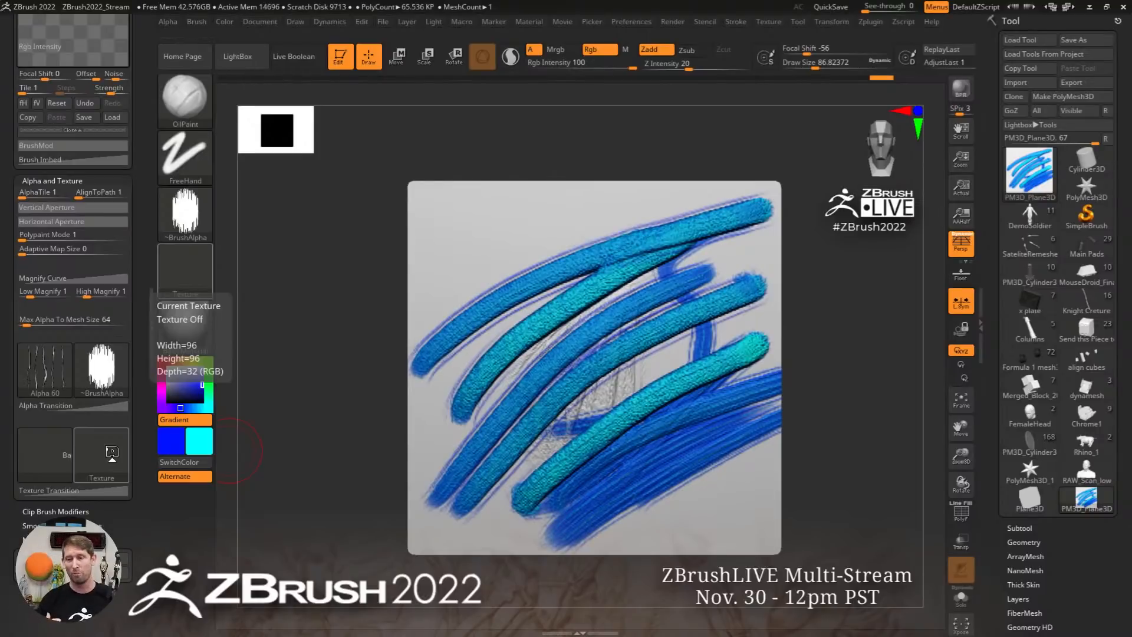
# Collapse the brush settings tray and switch to the pillar model with the reptile creature
pyautogui.click(150, 324)
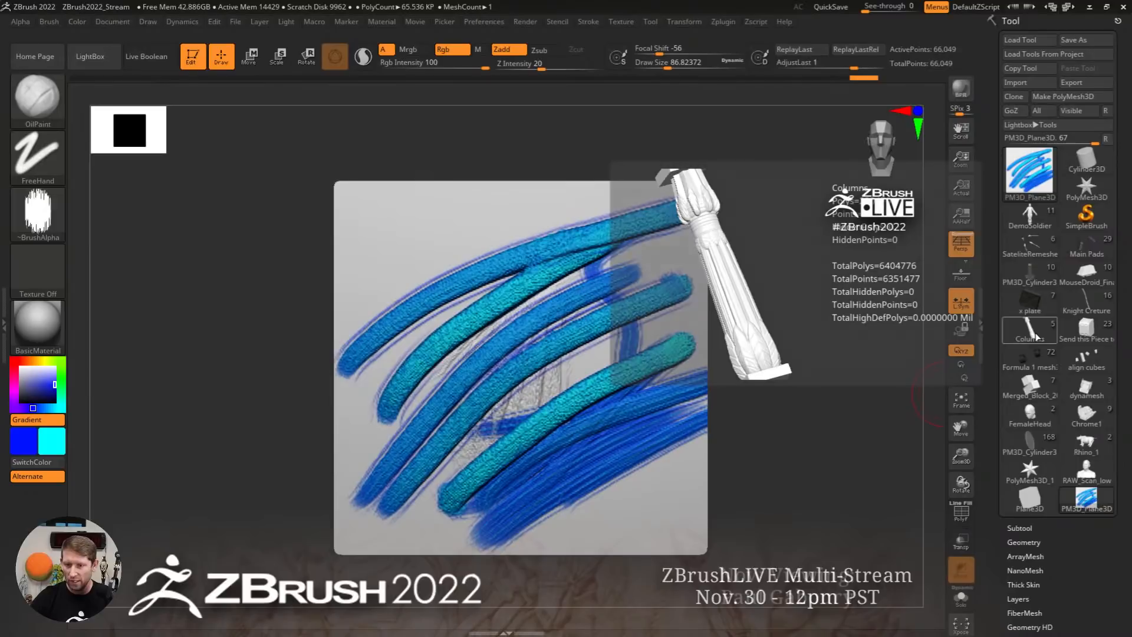
pyautogui.moveTo(1085, 324)
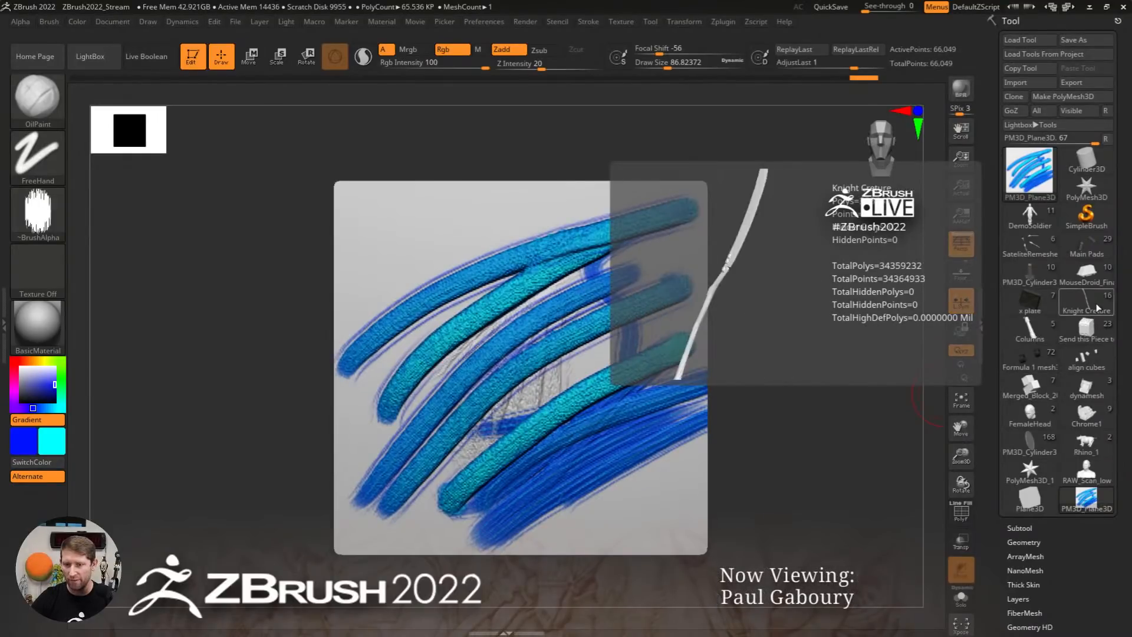
pyautogui.click(1028, 282)
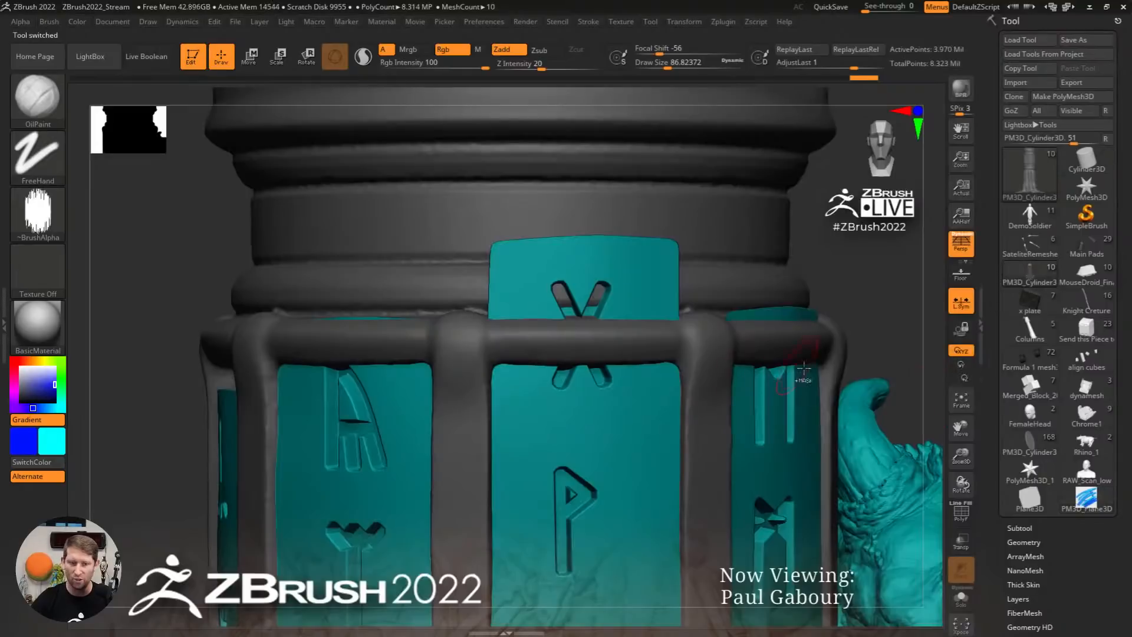
pyautogui.keyDown('ctrl'); pyautogui.moveTo(804, 368); pyautogui.dragTo(378, 218, button='right'); pyautogui.keyUp('ctrl')
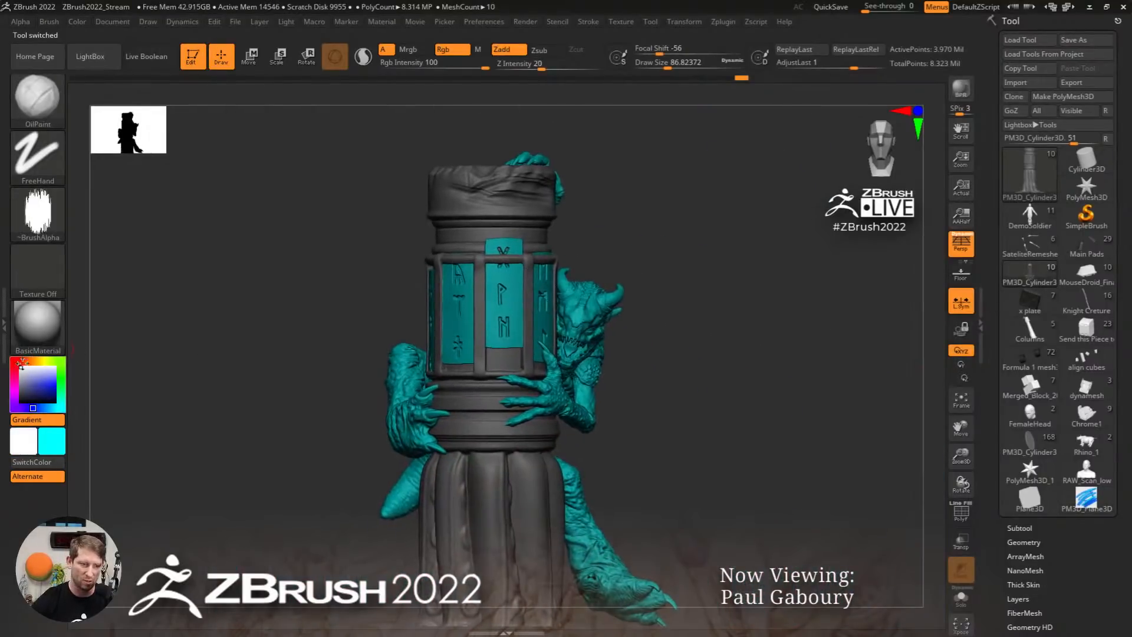
# Set both brush color swatches to white and turn off Gradient
pyautogui.click(57, 440)
pyautogui.click(44, 347)
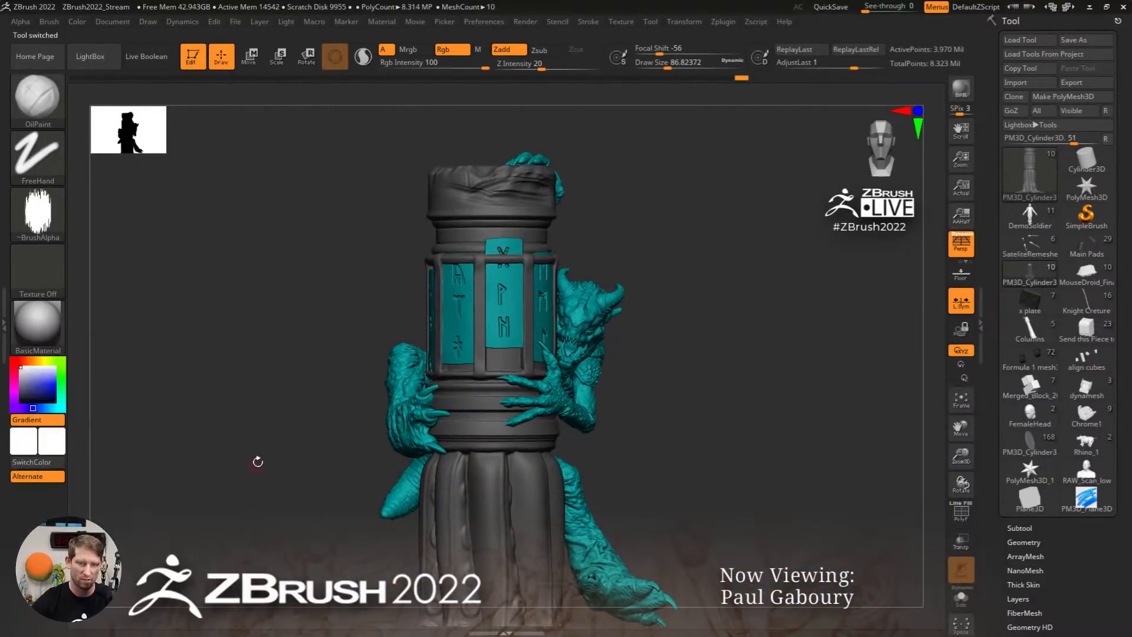
pyautogui.click(34, 447)
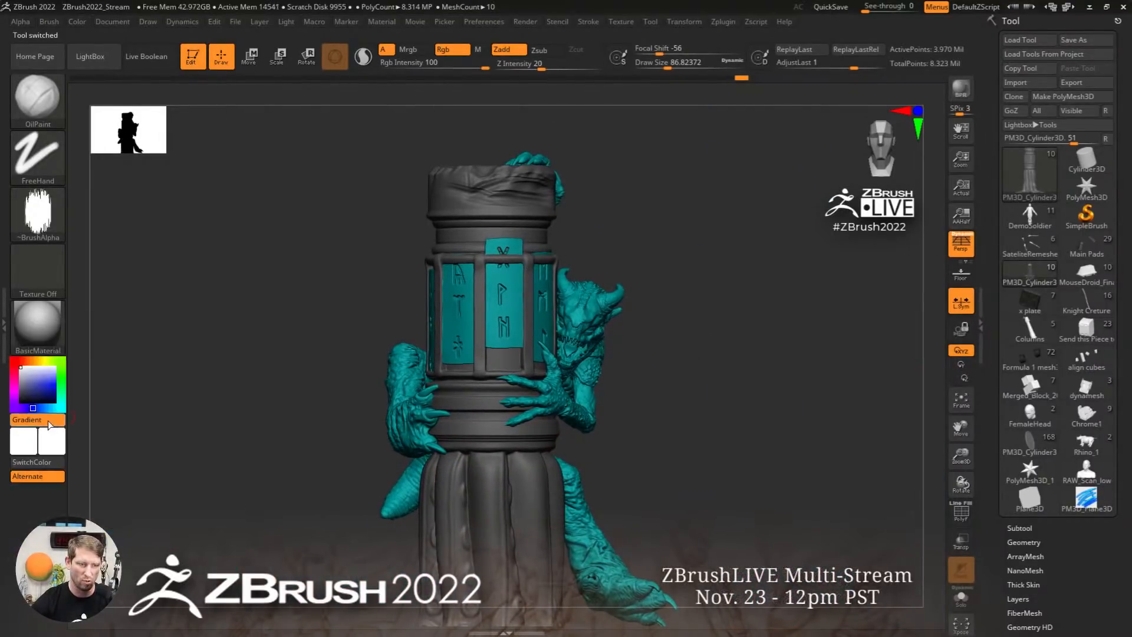
pyautogui.click(49, 425)
pyautogui.moveTo(702, 372)
pyautogui.keyDown('alt'); pyautogui.mouseDown(button='right')
pyautogui.moveTo(717, 341)
pyautogui.moveTo(690, 334)
pyautogui.moveTo(702, 351)
pyautogui.moveTo(708, 339)
pyautogui.moveTo(749, 338)
pyautogui.mouseUp(button='right'); pyautogui.keyUp('alt')
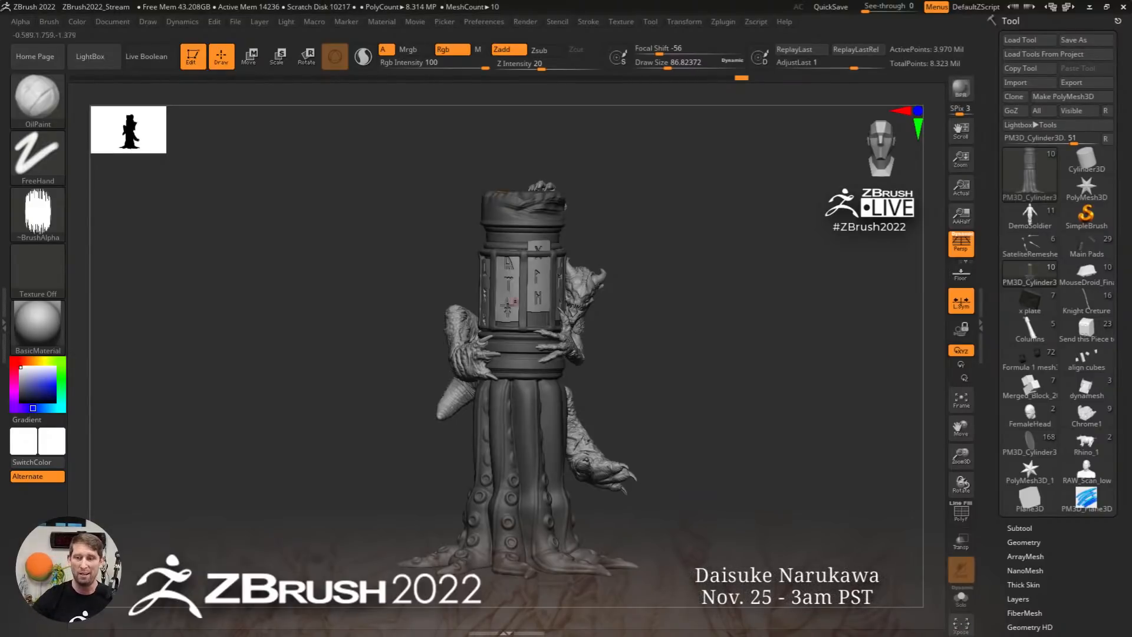
# Turn on the PolyFrame display and make the raised rune plate on the pillar's front the active subtool
pyautogui.hotkey('shift', 'f')
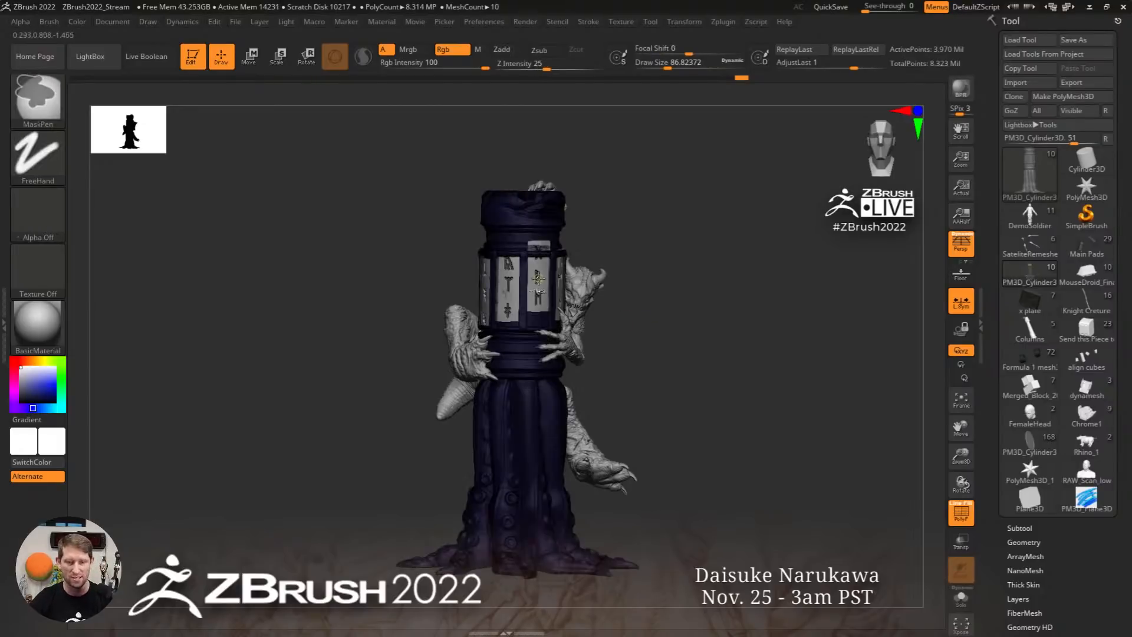
pyautogui.keyDown('ctrl'); pyautogui.moveTo(647, 316); pyautogui.dragTo(547, 286, button='right'); pyautogui.keyUp('ctrl')
pyautogui.keyDown('alt'); pyautogui.click(547, 286); pyautogui.keyUp('alt')
pyautogui.moveTo(745, 316); pyautogui.dragTo(739, 312)
pyautogui.moveTo(459, 271); pyautogui.dragTo(637, 292, button='right')
pyautogui.moveTo(399, 291)
pyautogui.mouseDown(button='right')
pyautogui.moveTo(649, 308)
pyautogui.moveTo(528, 302)
pyautogui.mouseUp(button='right')
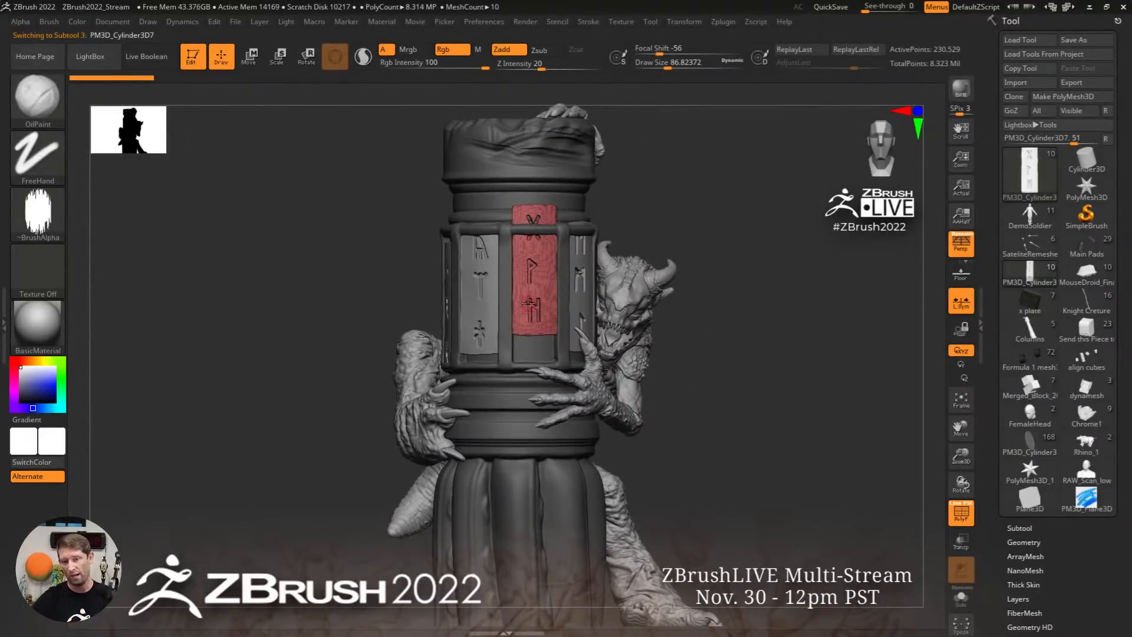
# Make the other rune plates around the pillar the active subtool one after another, ending on PM3D_Cylinder3D4
pyautogui.moveTo(591, 333); pyautogui.dragTo(605, 334, button='right')
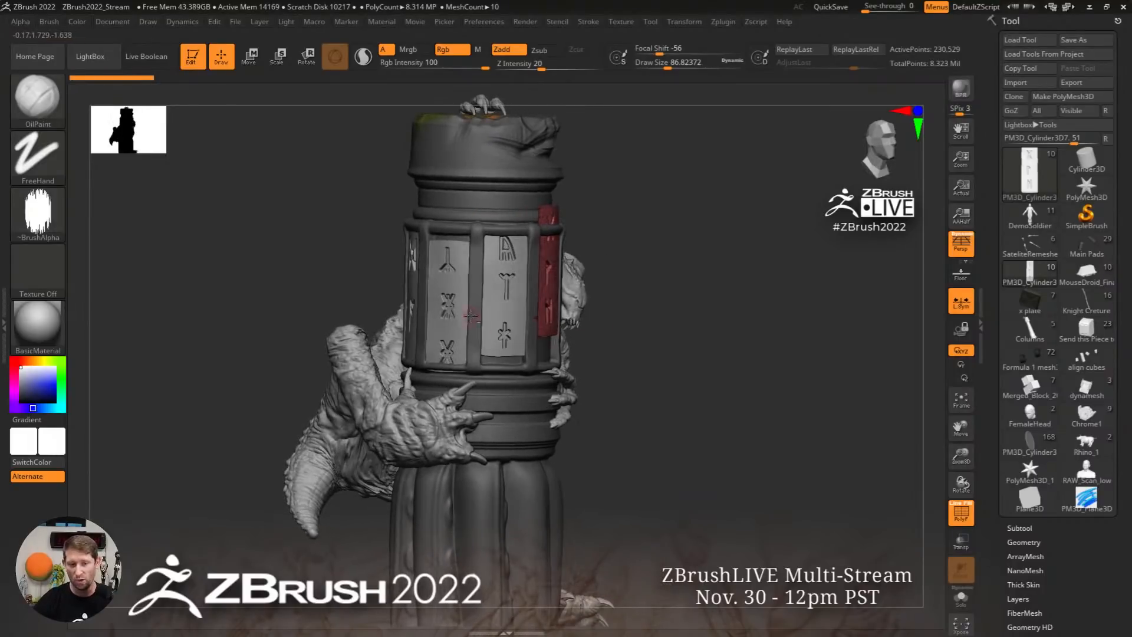
pyautogui.moveTo(481, 318)
pyautogui.mouseDown(button='right')
pyautogui.moveTo(466, 313)
pyautogui.moveTo(478, 306)
pyautogui.mouseUp(button='right')
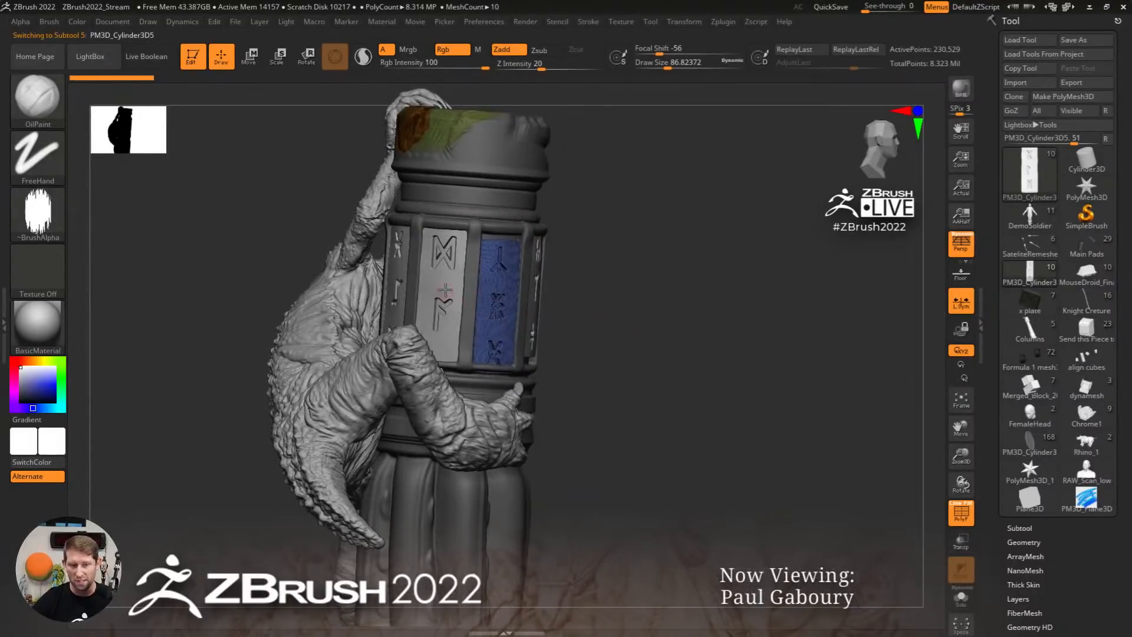
pyautogui.moveTo(750, 307); pyautogui.dragTo(730, 331, button='right')
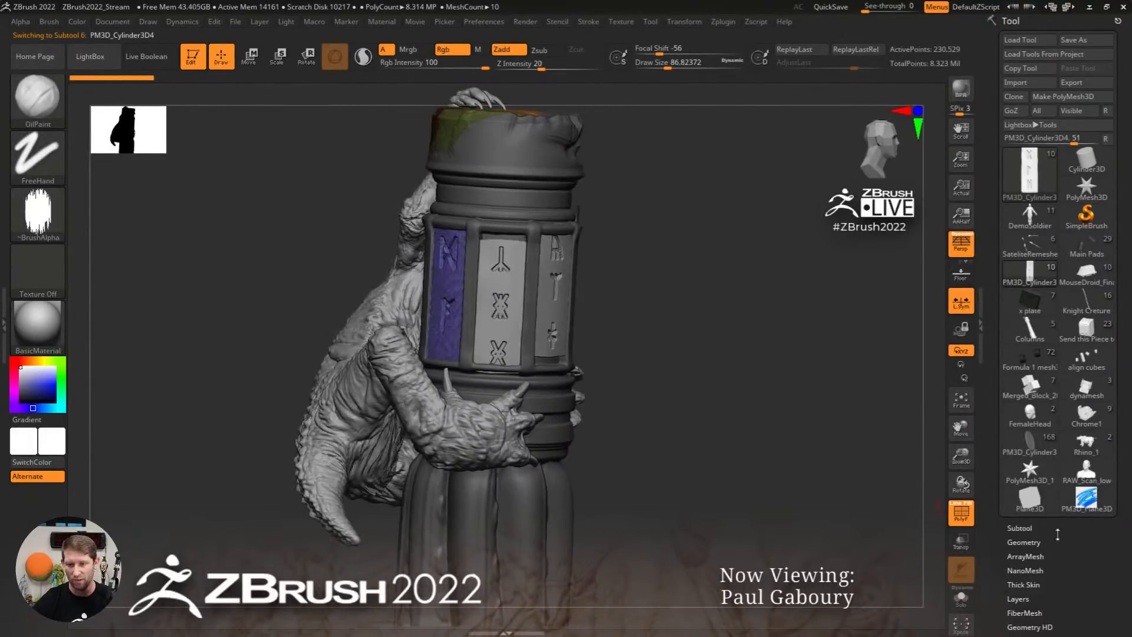
# Open the Subtool list and bring the Plates folder with all its plate subtools into view
pyautogui.click(1020, 527)
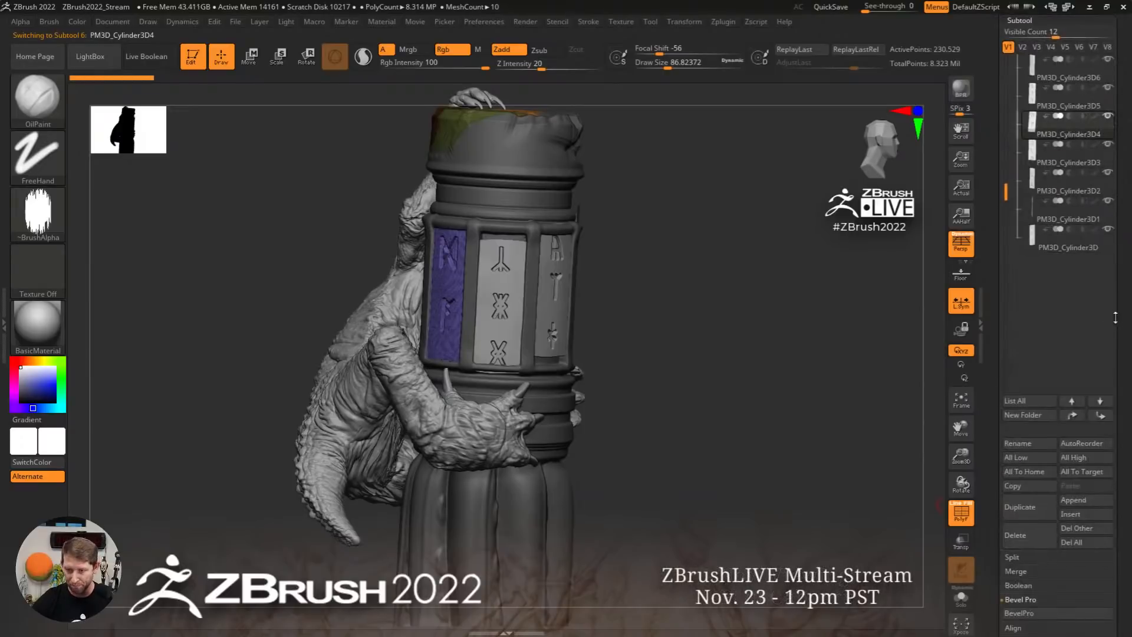
pyautogui.moveTo(1124, 322); pyautogui.dragTo(1123, 463)
pyautogui.moveTo(1013, 332); pyautogui.dragTo(997, 192)
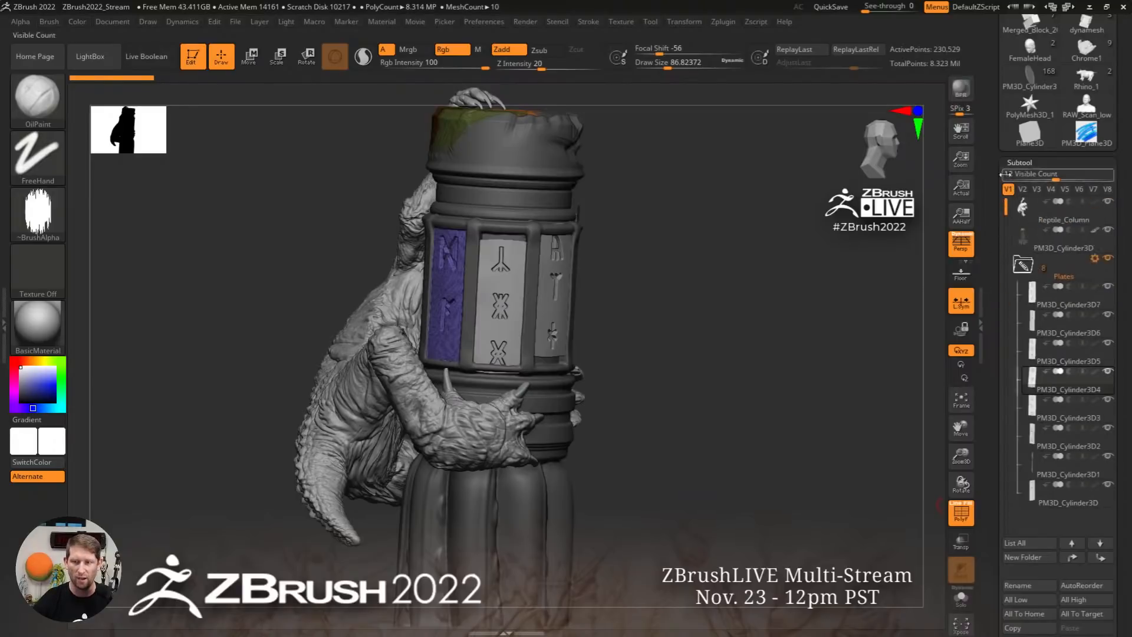
pyautogui.moveTo(1033, 275)
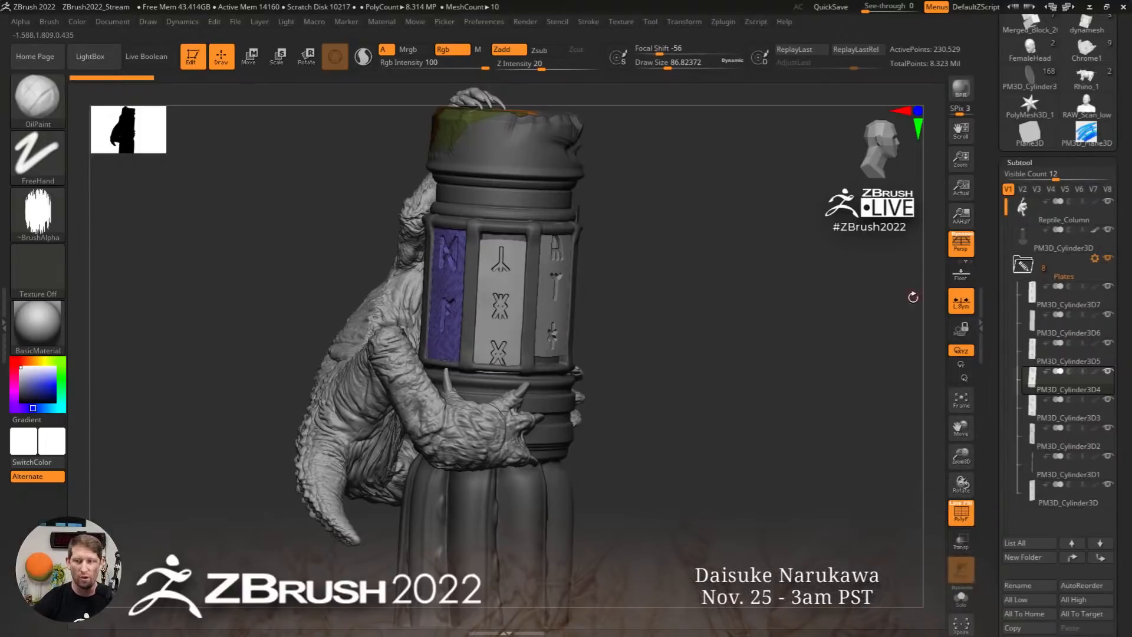
# Apply Transpose Set to the Plates folder to select all its rune plates, and bring the subtool Align options into view
pyautogui.keyDown('ctrl'); pyautogui.moveTo(758, 337); pyautogui.dragTo(631, 321, button='right'); pyautogui.keyUp('ctrl')
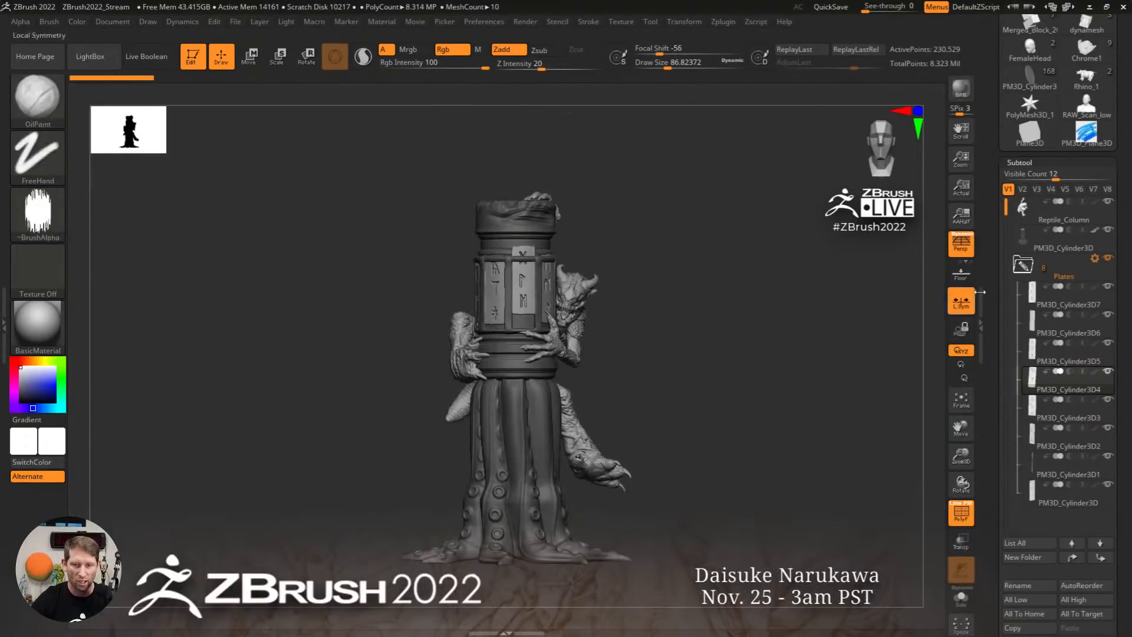
pyautogui.click(1095, 257)
pyautogui.click(1044, 264)
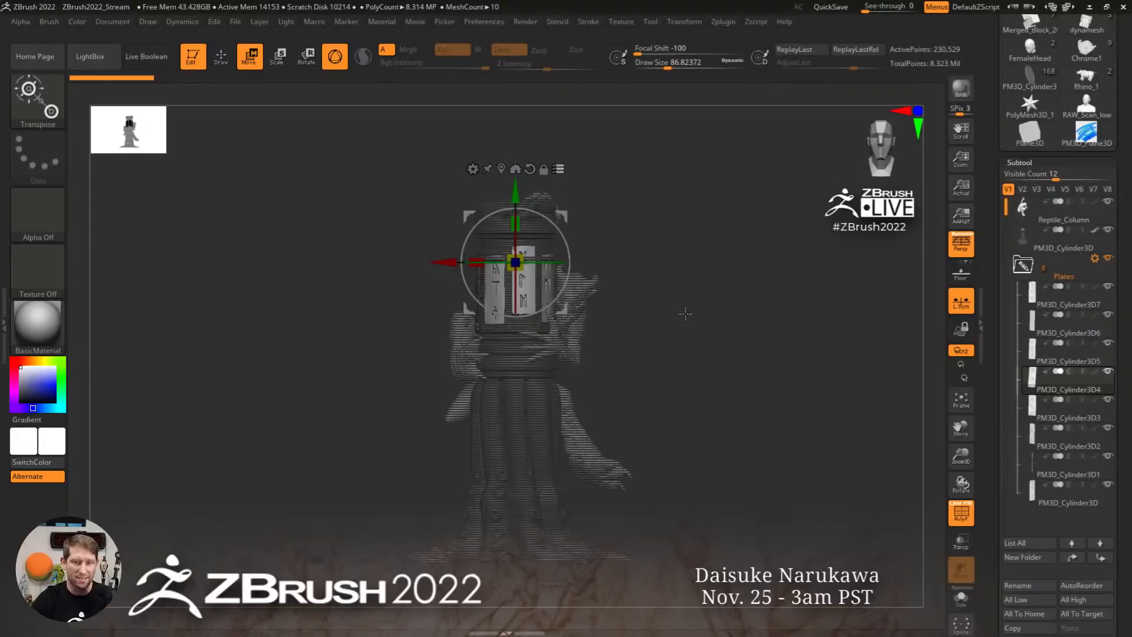
pyautogui.moveTo(682, 313)
pyautogui.mouseDown()
pyautogui.moveTo(752, 337)
pyautogui.moveTo(690, 334)
pyautogui.mouseUp()
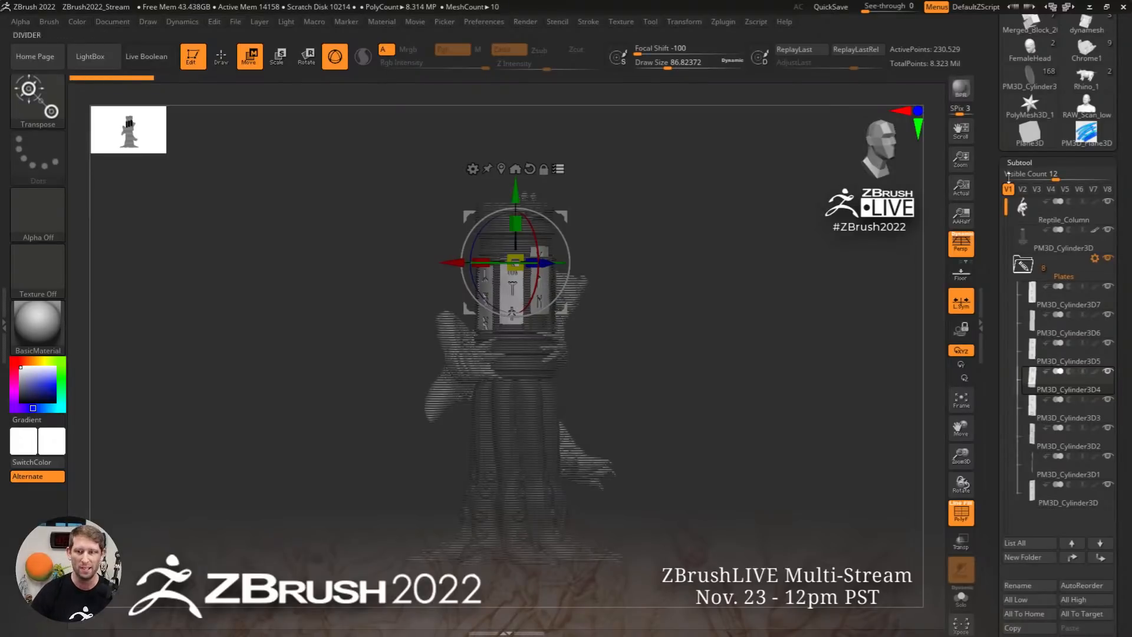
pyautogui.scroll(-1, 1120, 393)
pyautogui.scroll(-10, 1121, 392)
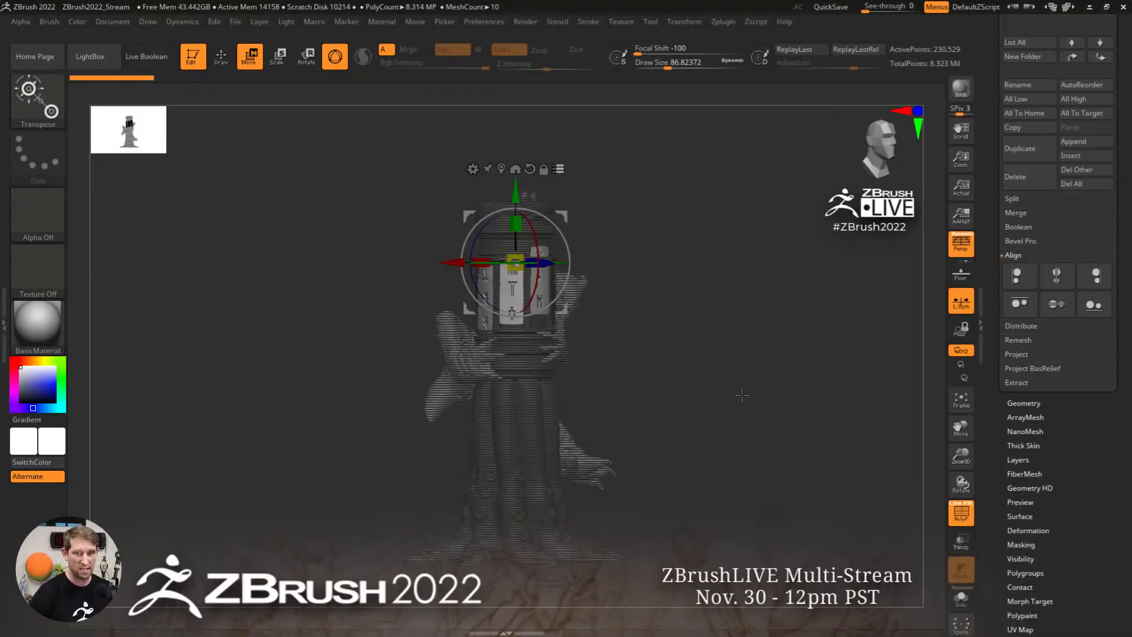
pyautogui.moveTo(654, 358); pyautogui.dragTo(716, 375)
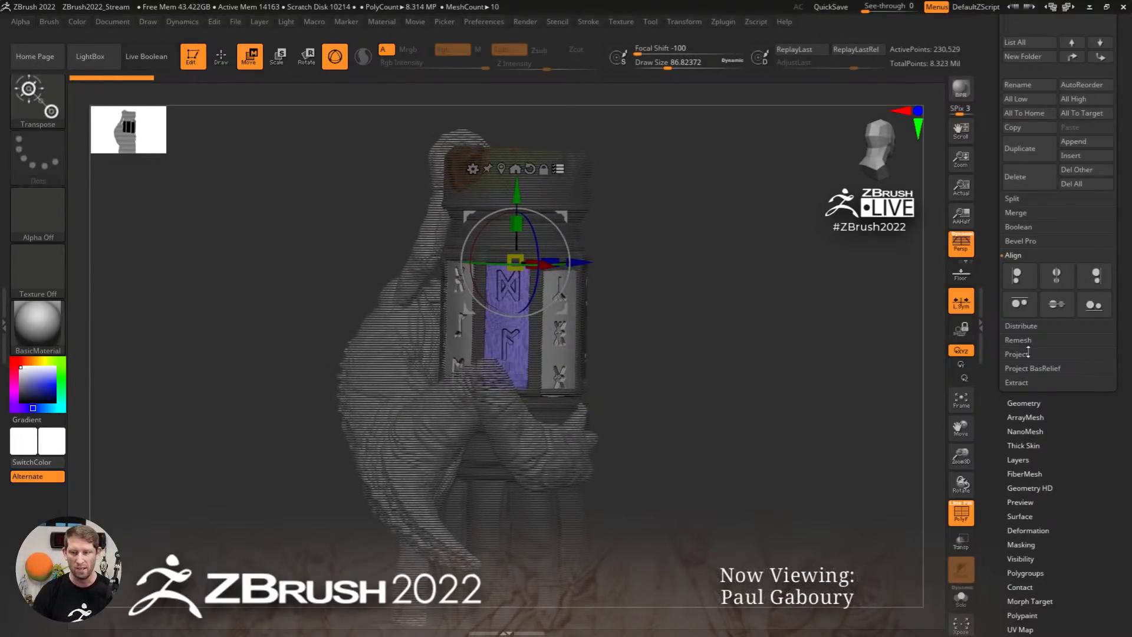
# Try Align Vertical Centers and Align Horizontal Centers on the selected rune plates, undoing each alignment
pyautogui.click(1095, 306)
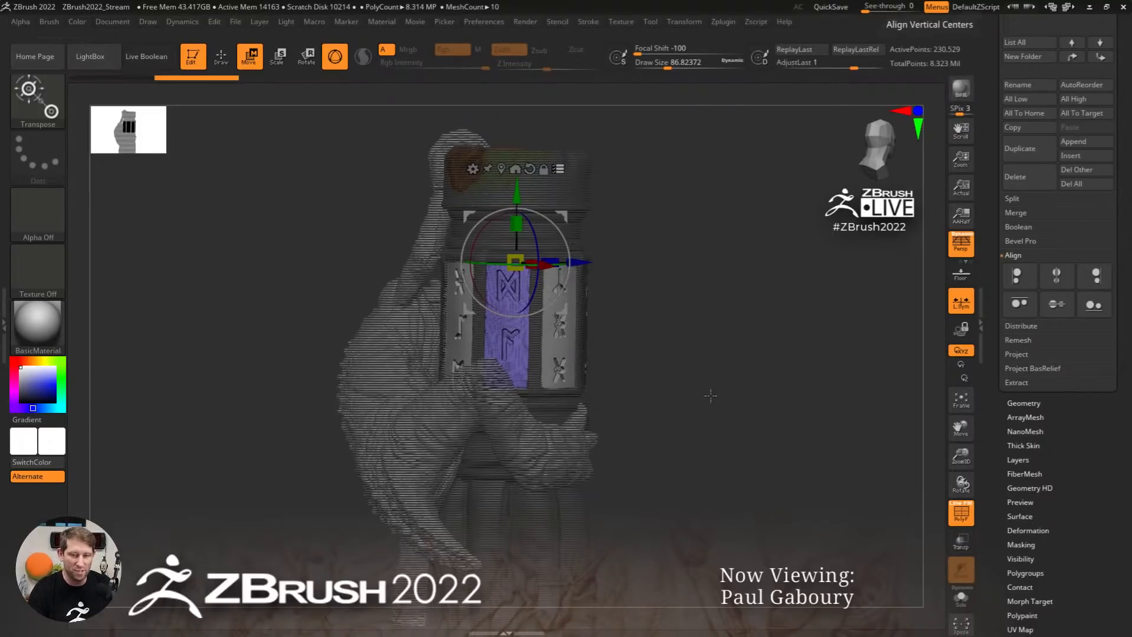
pyautogui.moveTo(548, 432); pyautogui.dragTo(786, 413)
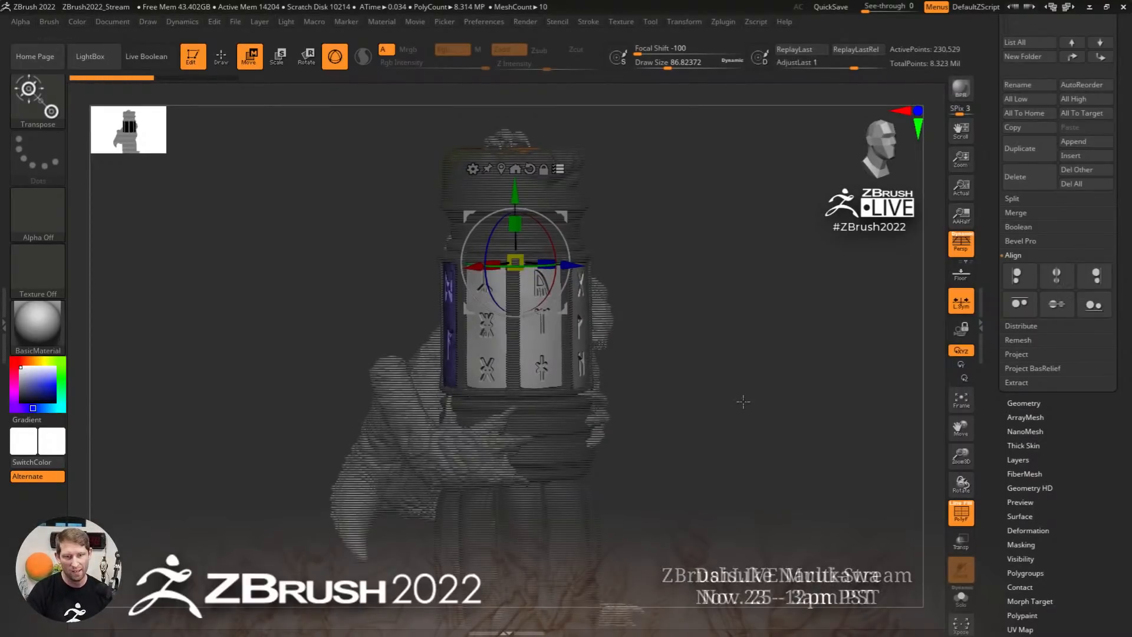
pyautogui.hotkey('ctrl', 'z')
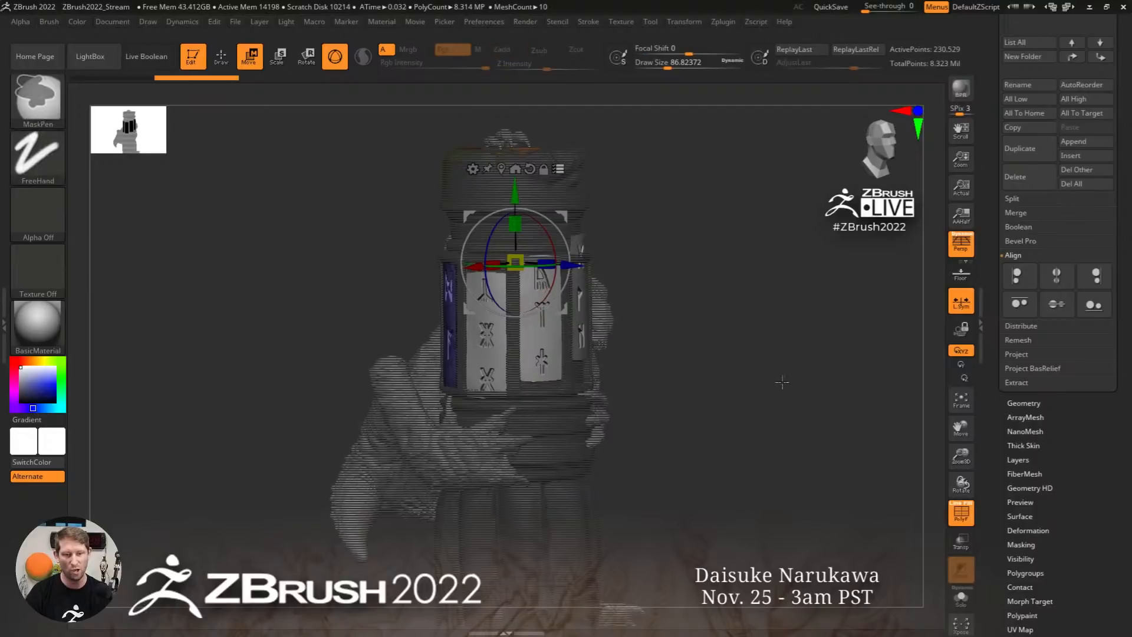
pyautogui.click(1056, 307)
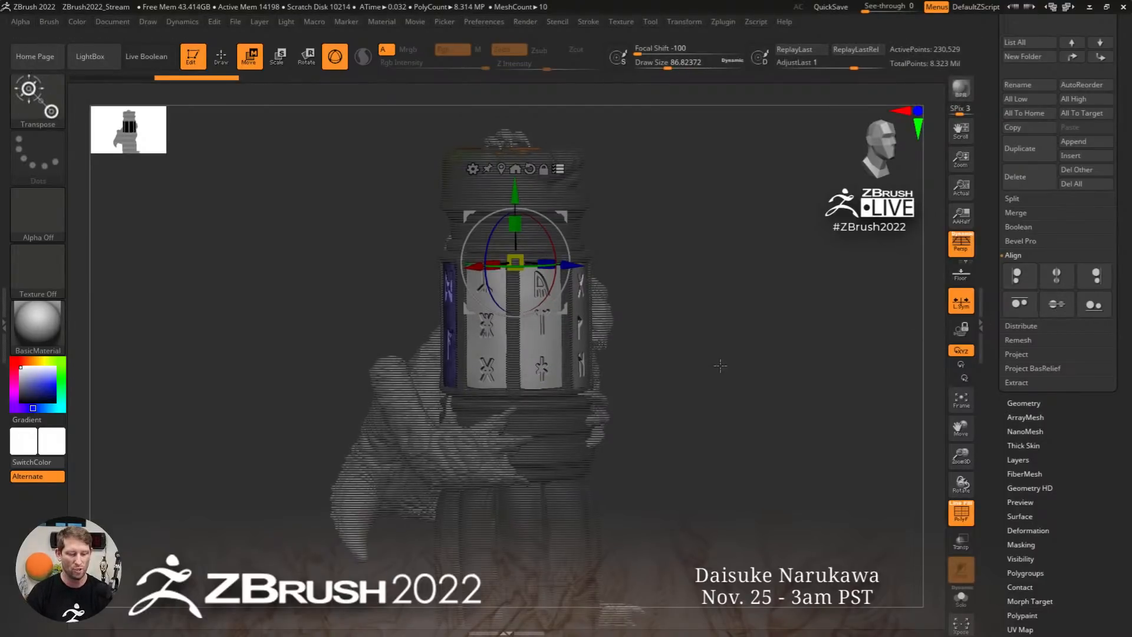
pyautogui.hotkey('ctrl', 'z')
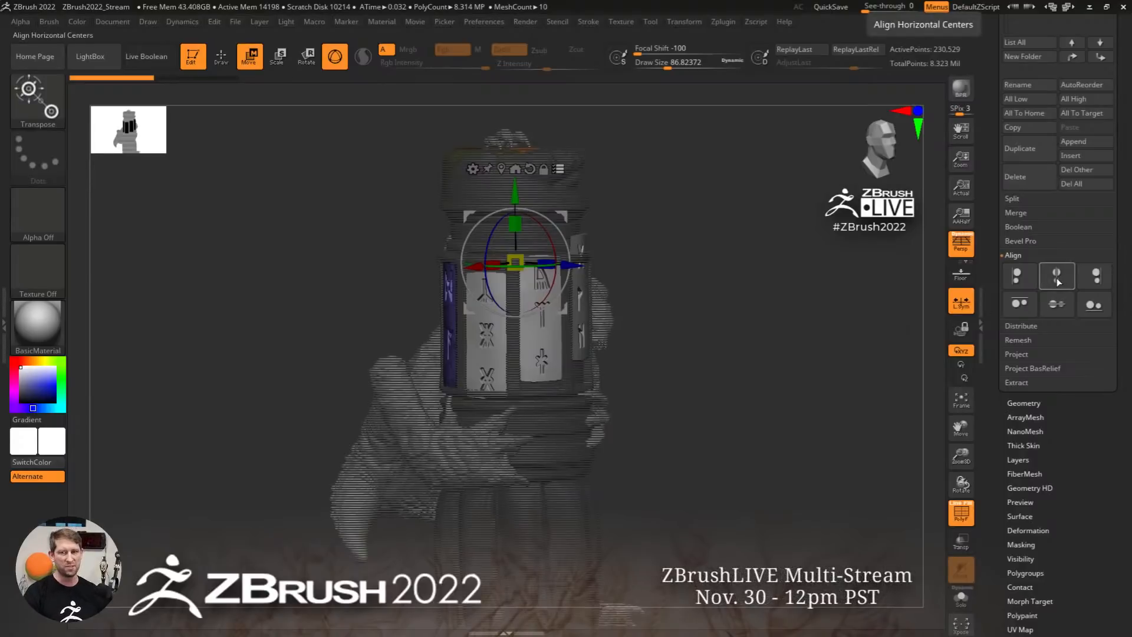
pyautogui.click(1091, 280)
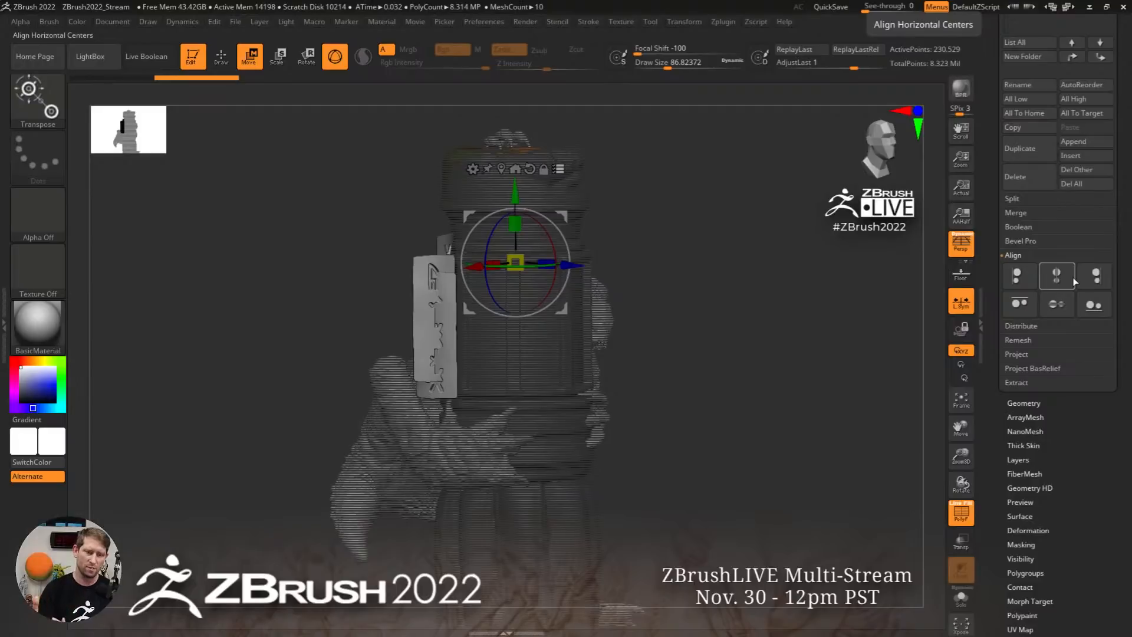
pyautogui.click(1073, 281)
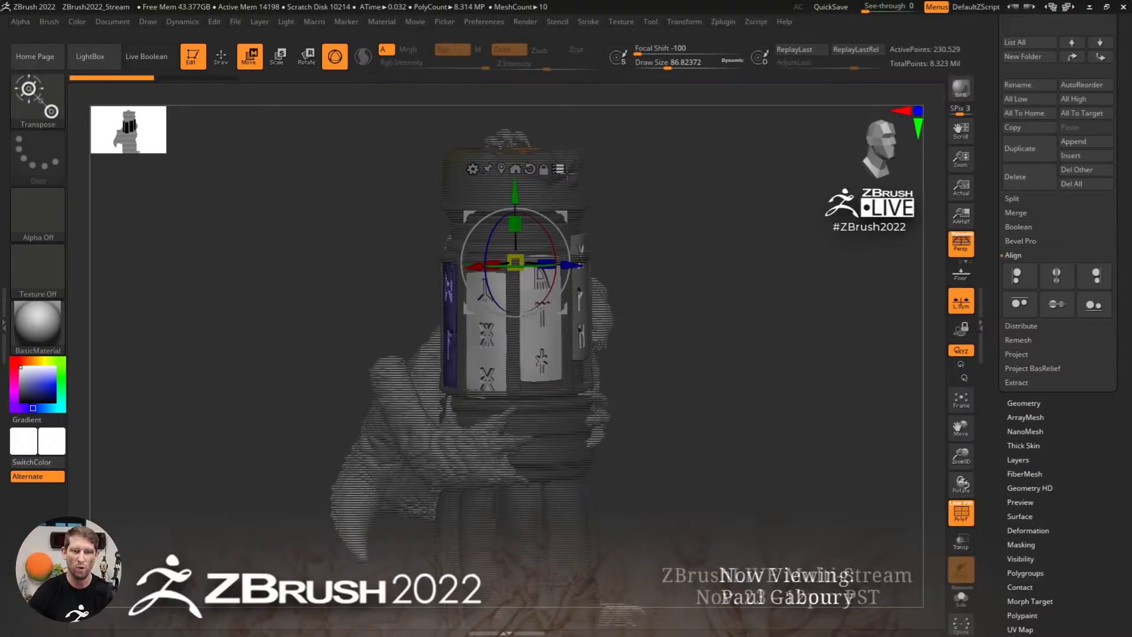
# Switch to the Merged_Block_20 tool with the toy bricks and trucks, frame it and turn off the PolyFrame display
pyautogui.scroll(10, 1094, 431)
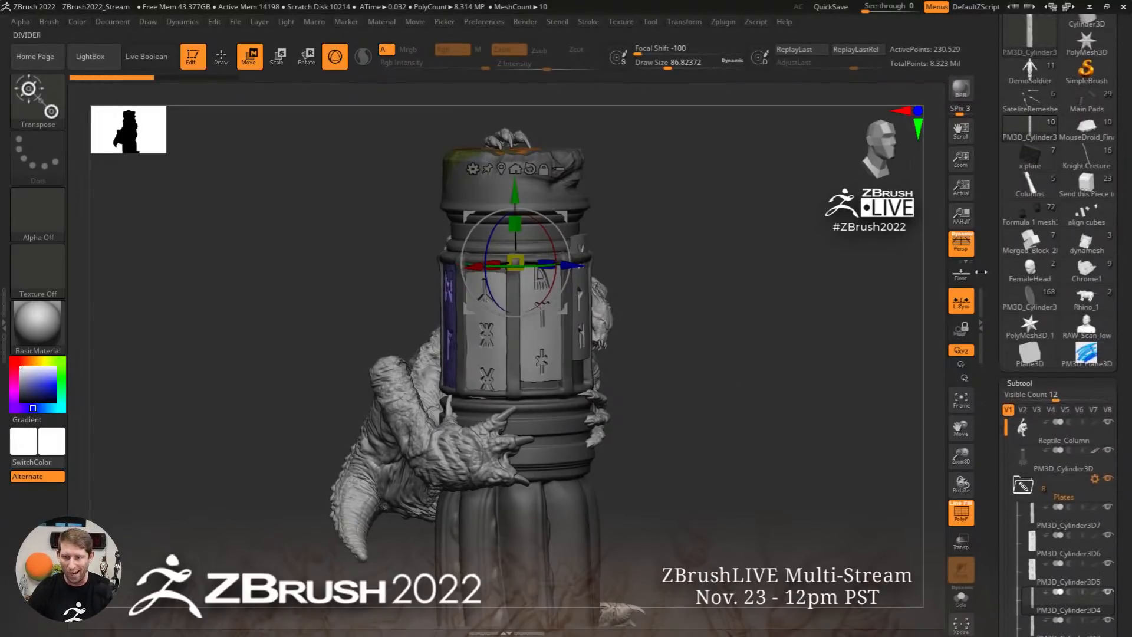
pyautogui.click(1030, 241)
pyautogui.moveTo(732, 362)
pyautogui.mouseDown()
pyautogui.moveTo(678, 369)
pyautogui.moveTo(541, 327)
pyautogui.mouseUp()
pyautogui.keyDown('ctrl'); pyautogui.moveTo(541, 326); pyautogui.dragTo(645, 406, button='right'); pyautogui.keyUp('ctrl')
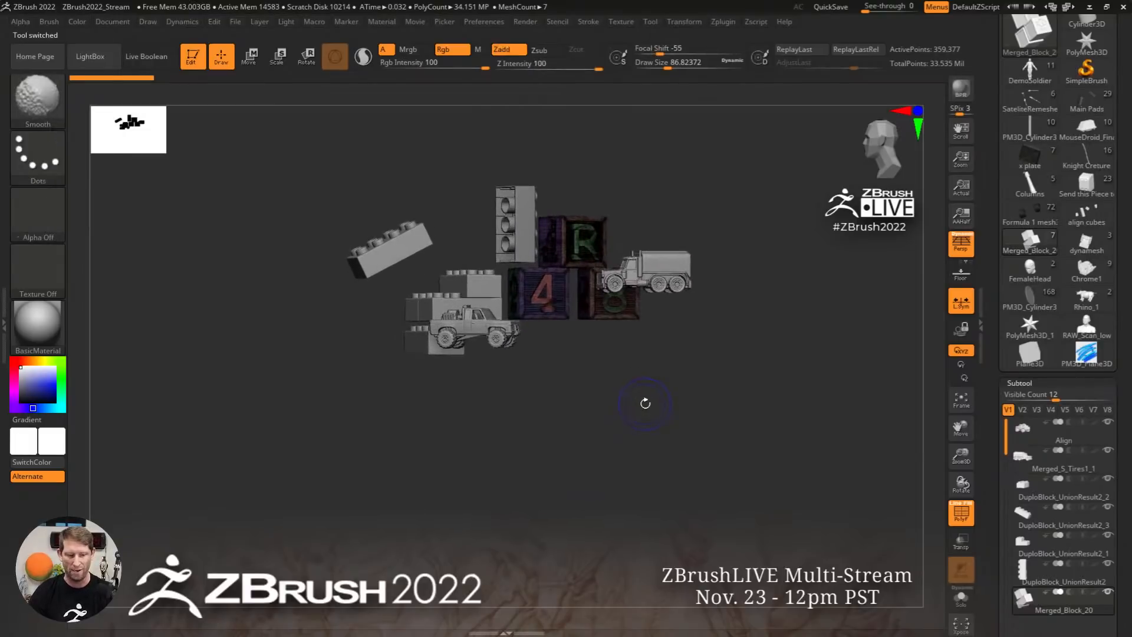
pyautogui.hotkey('shift', 'f')
pyautogui.moveTo(612, 354)
pyautogui.keyDown('ctrl'); pyautogui.mouseDown(button='right')
pyautogui.moveTo(638, 385)
pyautogui.moveTo(638, 435)
pyautogui.mouseUp(button='right'); pyautogui.keyUp('ctrl')
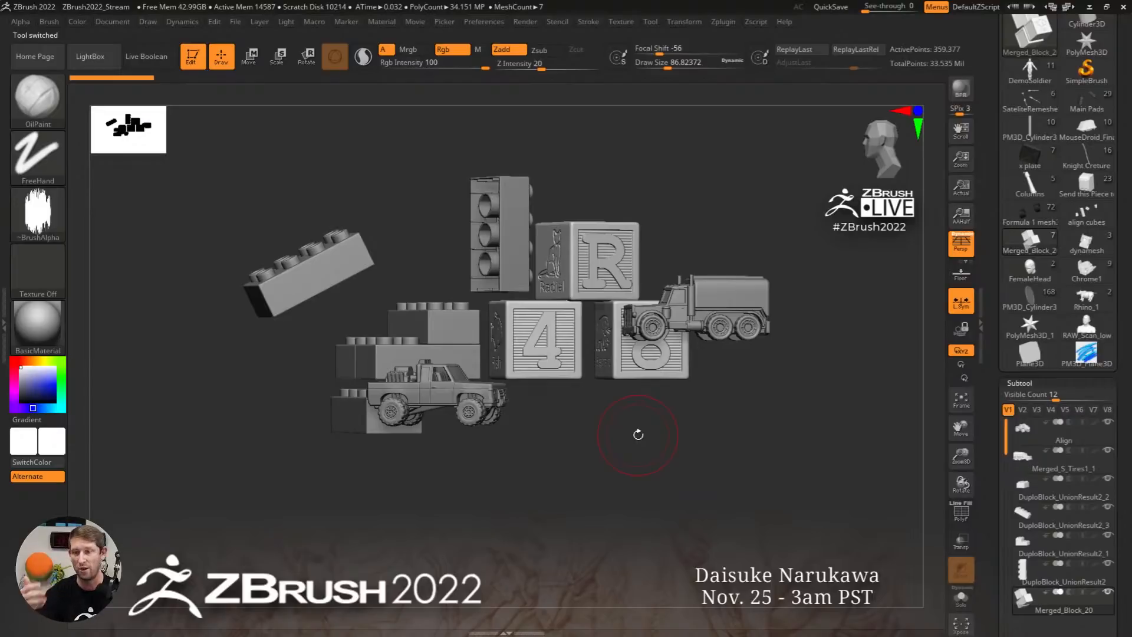
# Turn on the floor grid beneath the toys, leaving PolyFrame off
pyautogui.hotkey('shift', 'p')
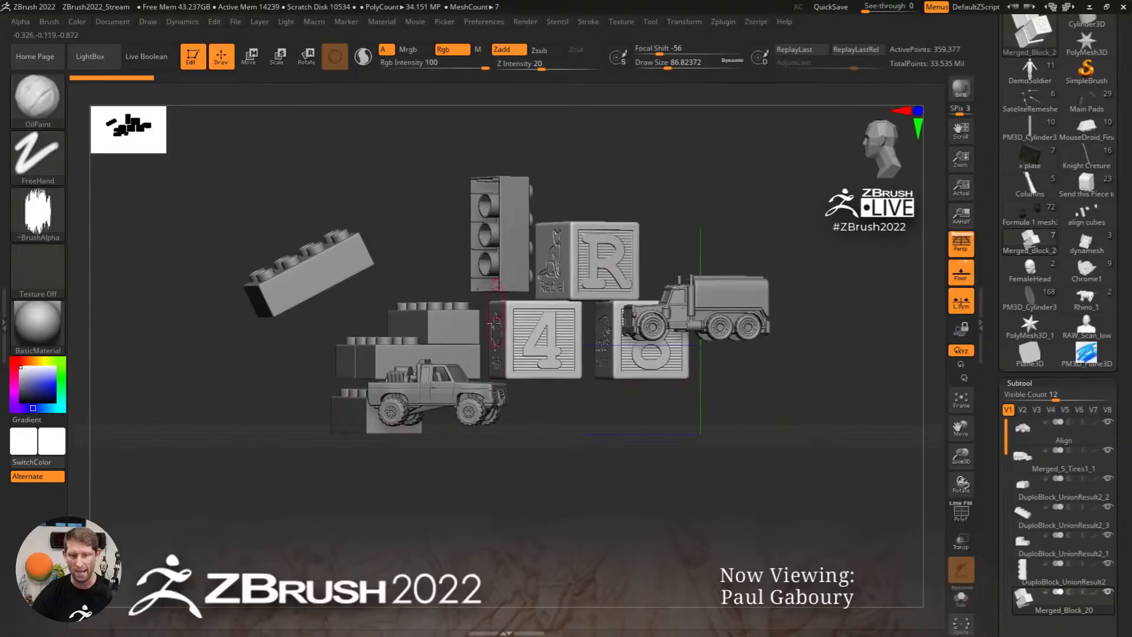
pyautogui.hotkey('shift', 'f')
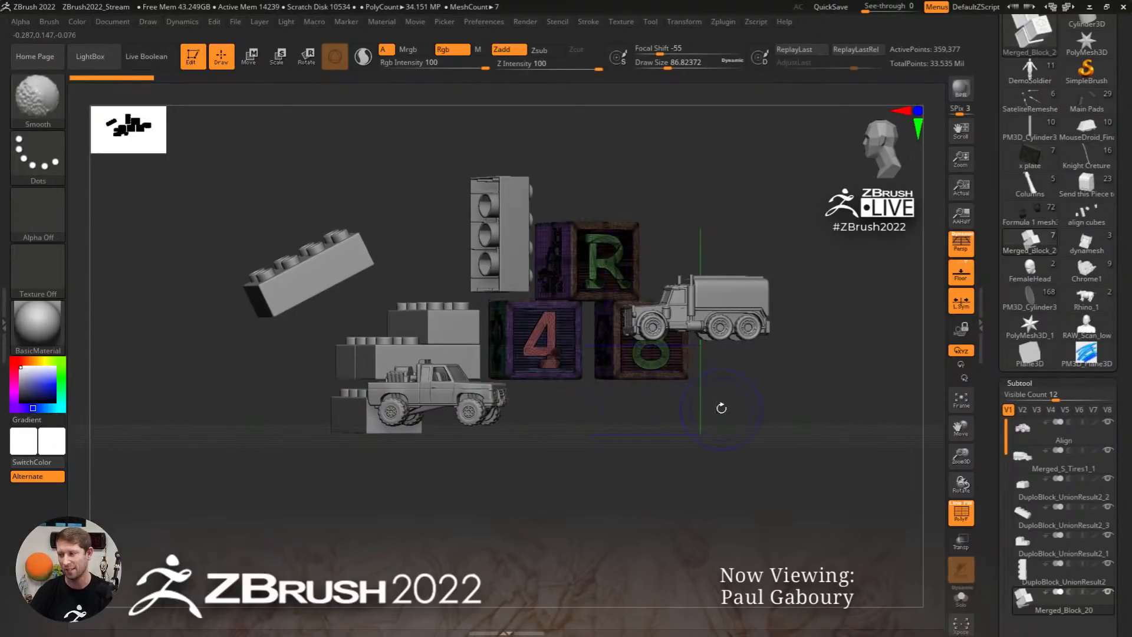
pyautogui.hotkey('shift', 'f')
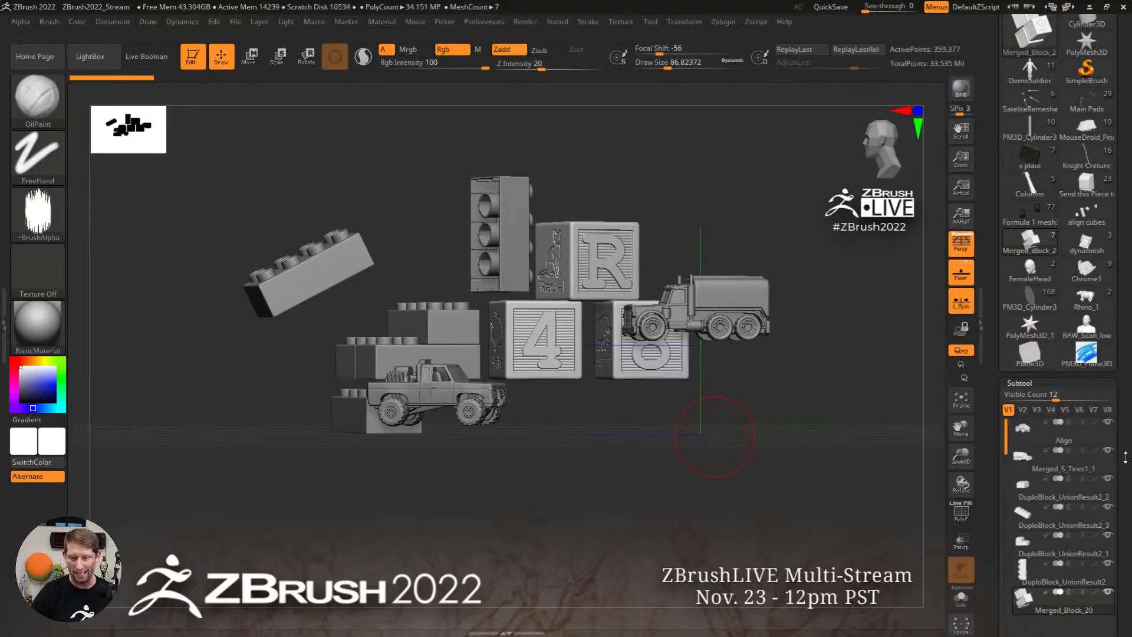
# Align the bottom edges of all the toy subtools with the letter blocks and check the result with perspective briefly off
pyautogui.moveTo(1122, 474); pyautogui.dragTo(1121, 247)
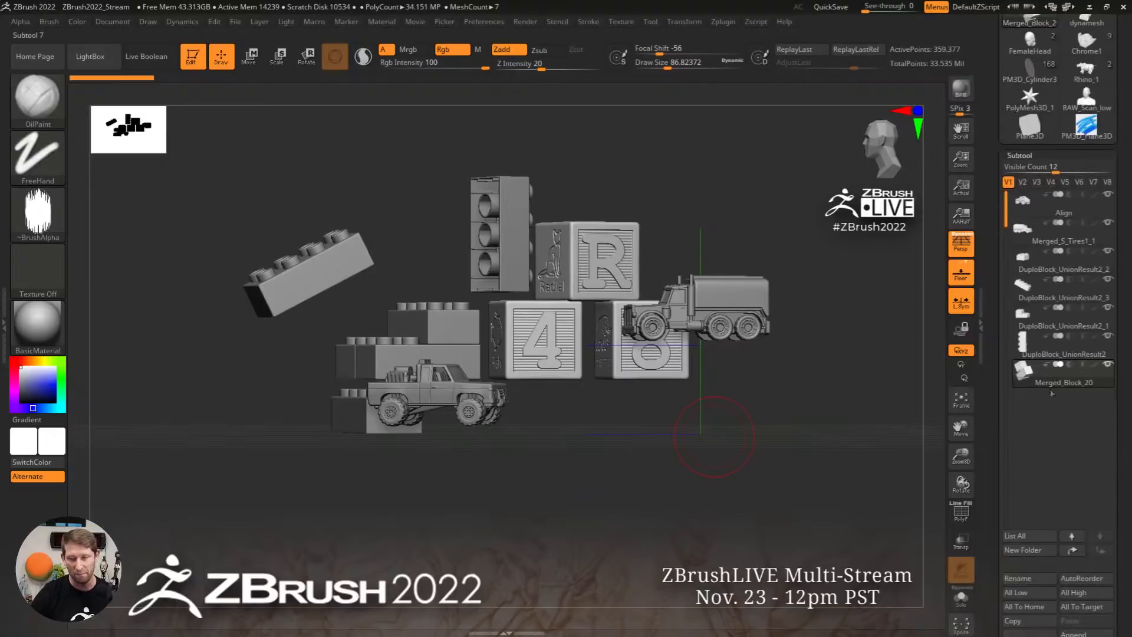
pyautogui.moveTo(1041, 383)
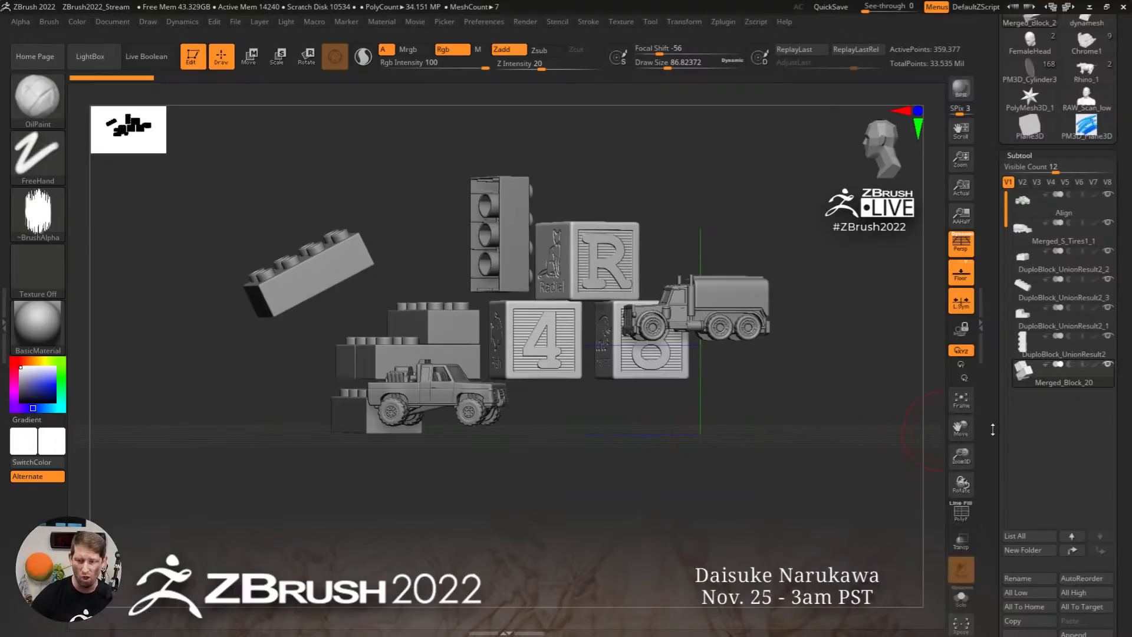
pyautogui.moveTo(993, 429); pyautogui.dragTo(993, 297)
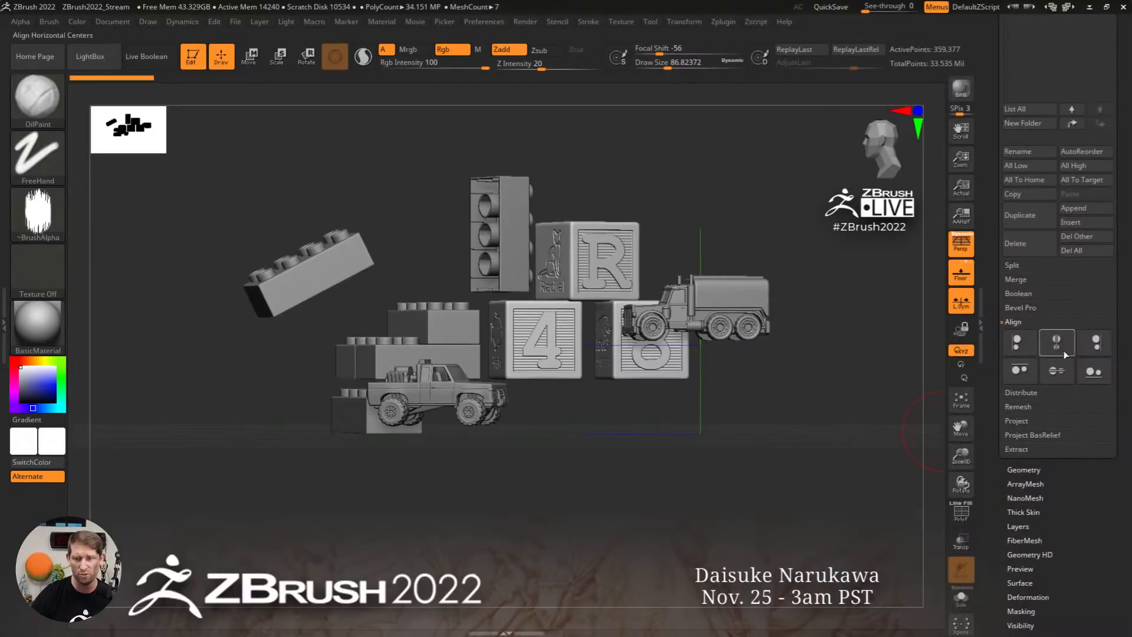
pyautogui.click(1100, 383)
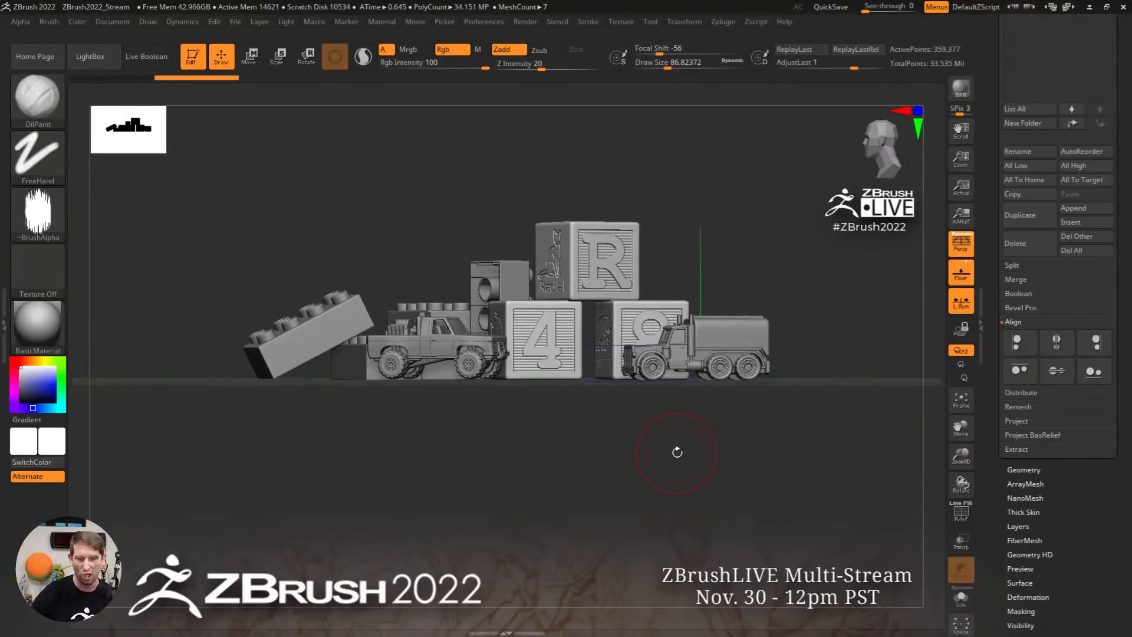
pyautogui.press('p')
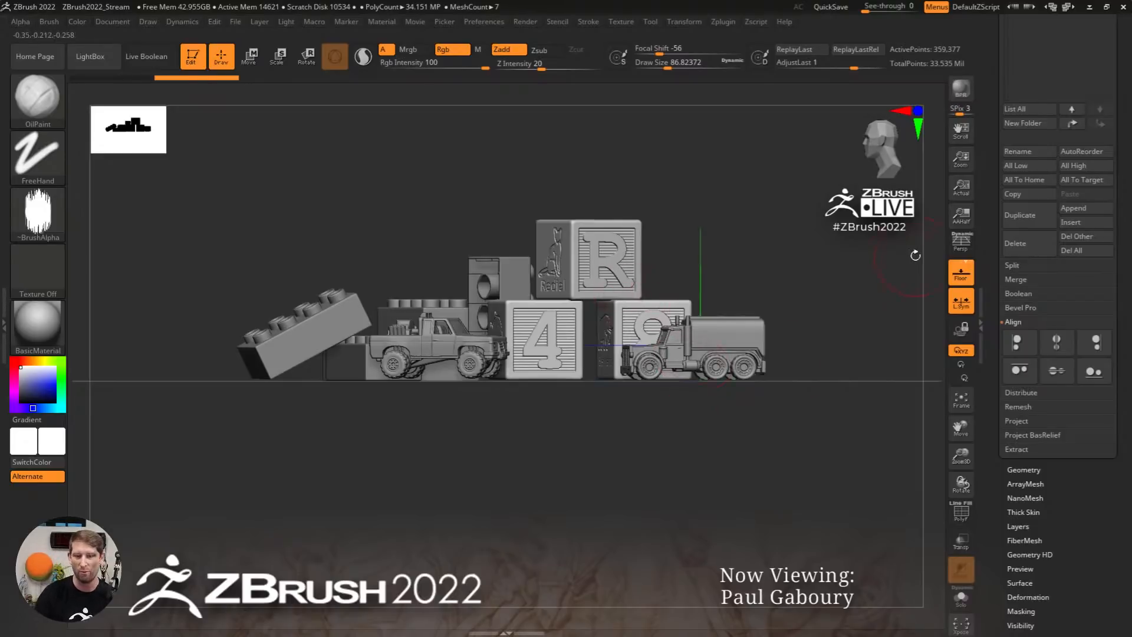
pyautogui.click(962, 248)
# Render a BPR preview of the aligned toys from a raised three-quarter view
pyautogui.moveTo(678, 428); pyautogui.dragTo(715, 429, button='right')
pyautogui.moveTo(808, 335); pyautogui.dragTo(740, 376)
pyautogui.keyDown('ctrl'); pyautogui.moveTo(752, 356); pyautogui.dragTo(789, 367, button='right'); pyautogui.keyUp('ctrl')
pyautogui.press('shift')
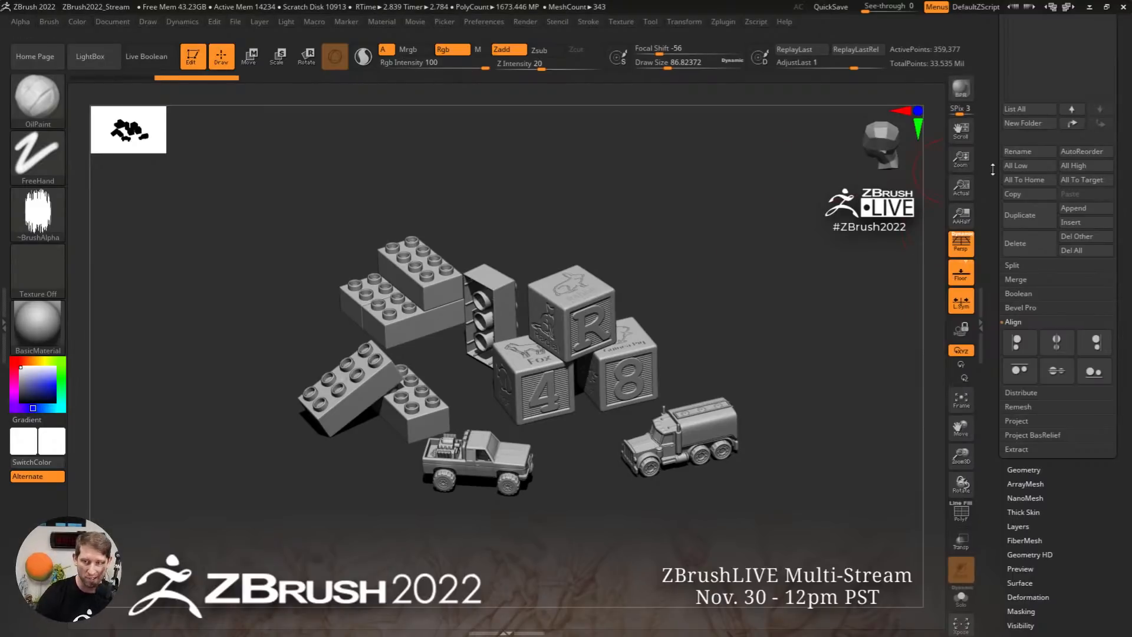
# Switch back to the pillar tool and frame the uneven rune plates beside the creature
pyautogui.moveTo(992, 171); pyautogui.dragTo(994, 398)
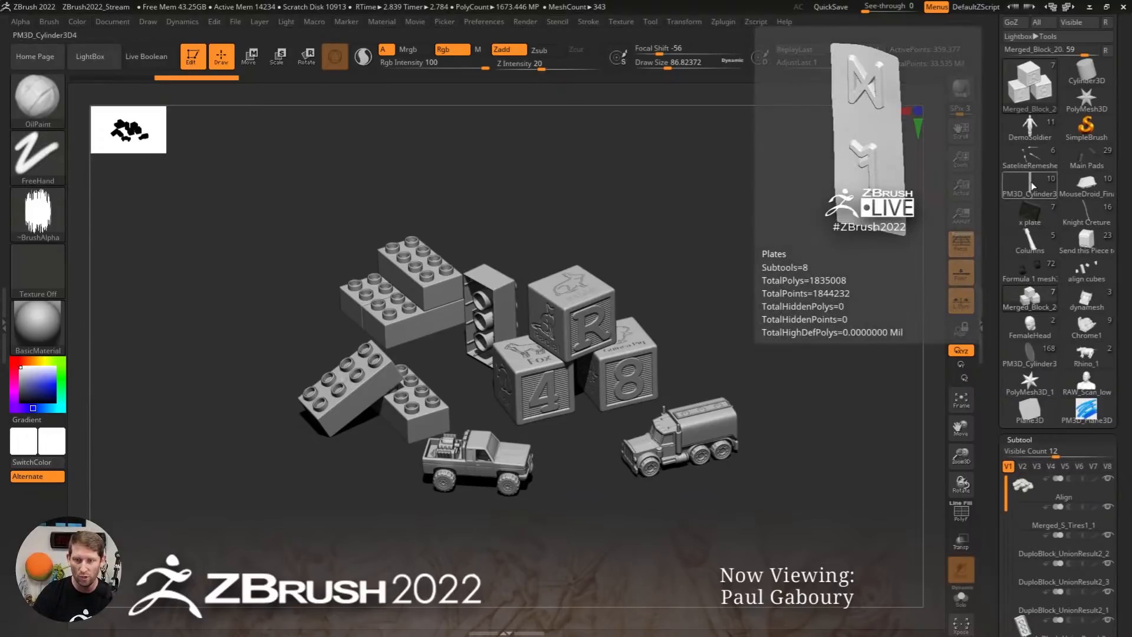
pyautogui.click(1035, 184)
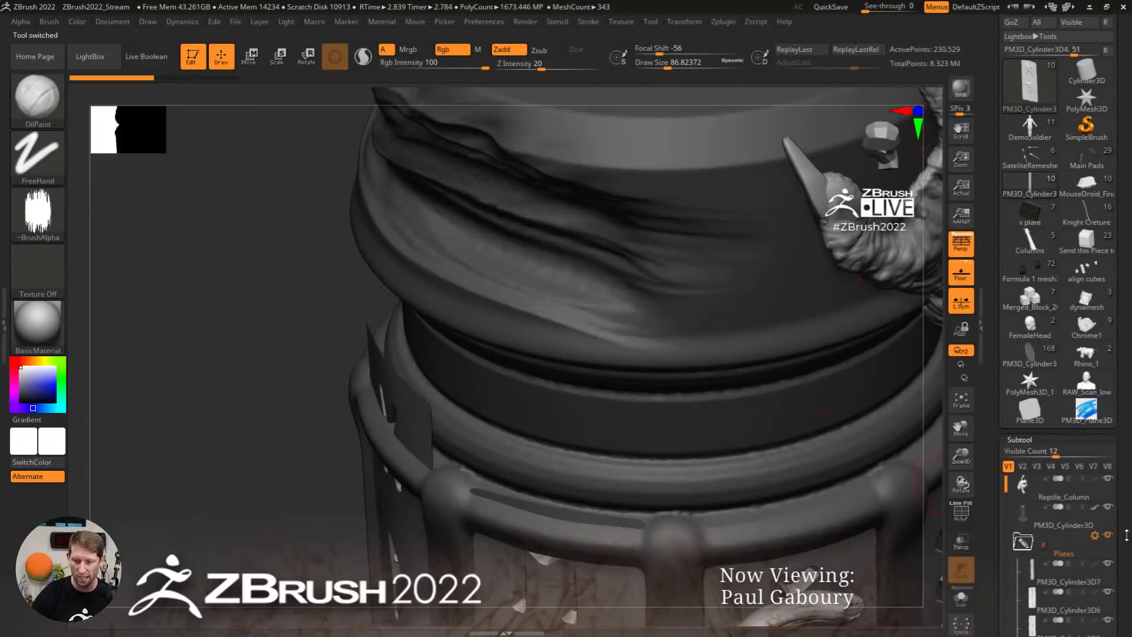
pyautogui.keyDown('ctrl'); pyautogui.moveTo(667, 411); pyautogui.dragTo(236, 336, button='right'); pyautogui.keyUp('ctrl')
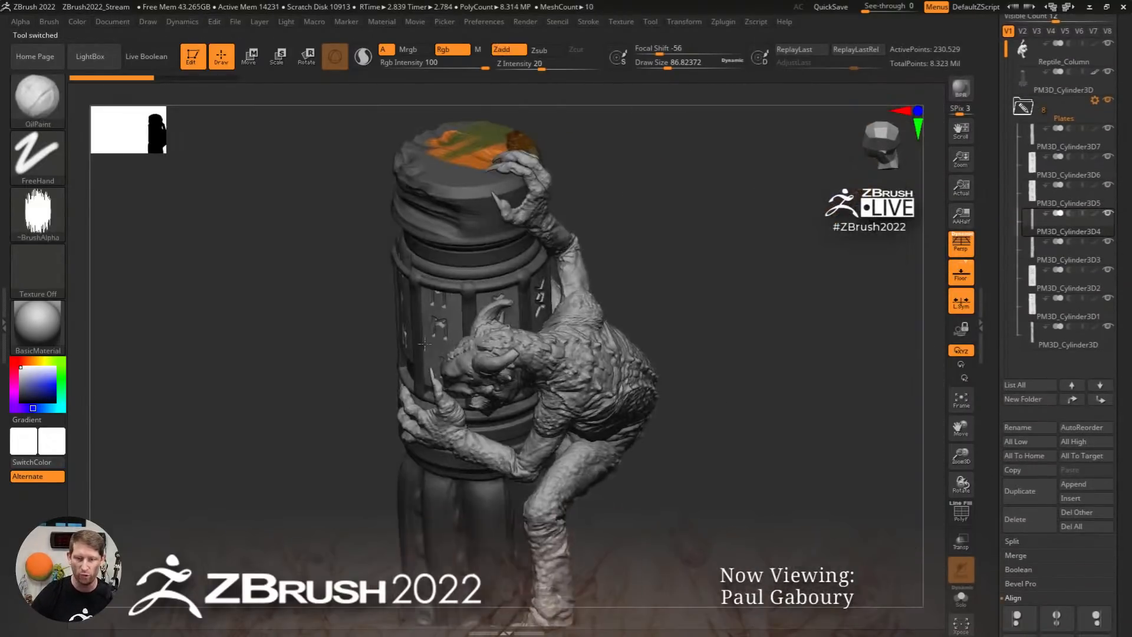
pyautogui.moveTo(649, 377); pyautogui.dragTo(937, 283, button='right')
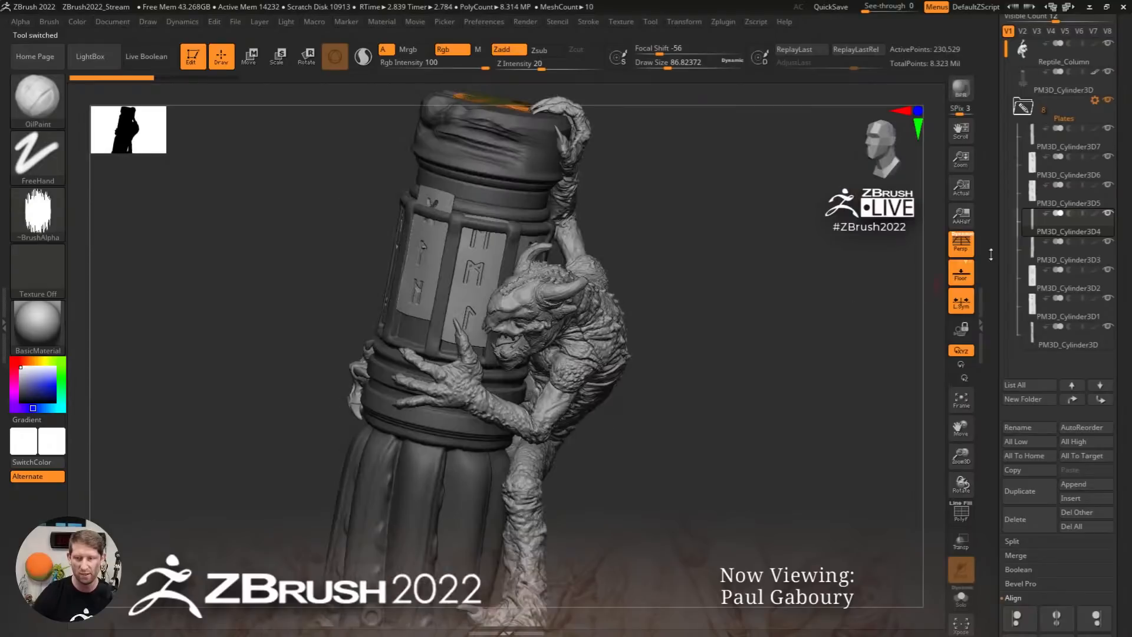
# Merge the Plates folder into a single subtool and make the merged plates the active subtool
pyautogui.click(1095, 100)
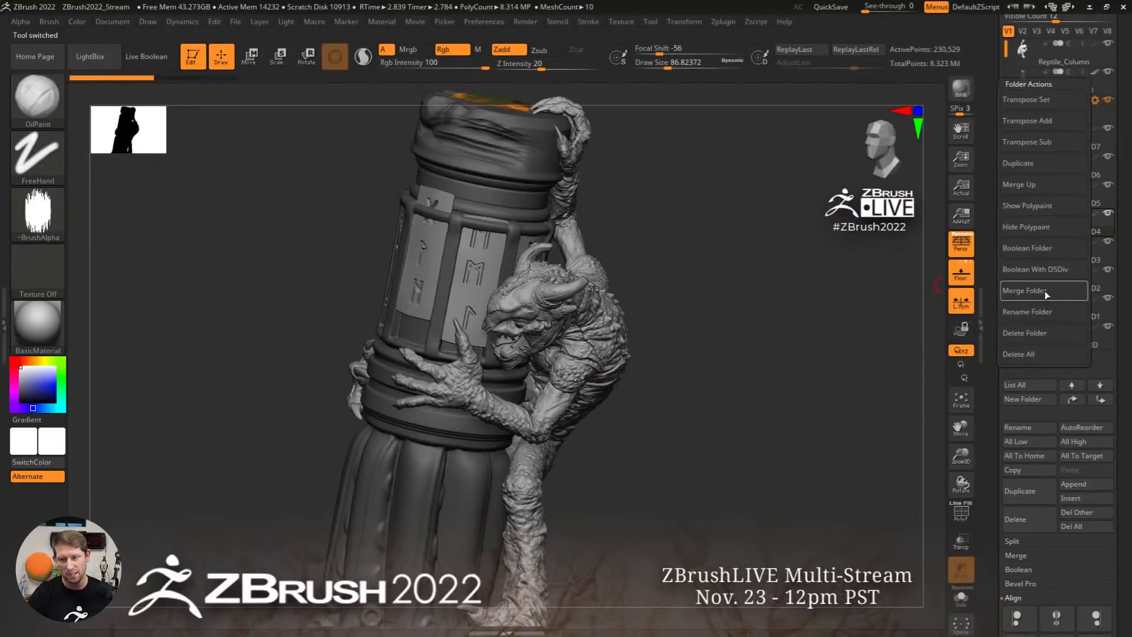
pyautogui.click(1026, 290)
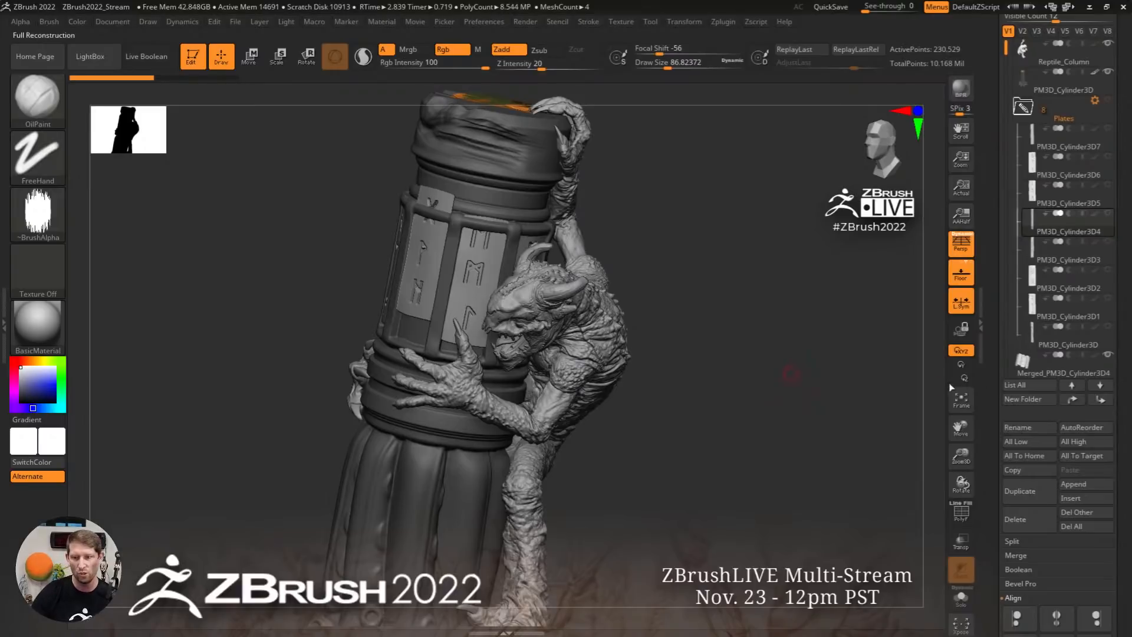
pyautogui.click(1031, 366)
# Inspect the merged rune plates on their own in Solo mode, and show the whole pillar again
pyautogui.moveTo(755, 374); pyautogui.dragTo(813, 377)
pyautogui.click(967, 598)
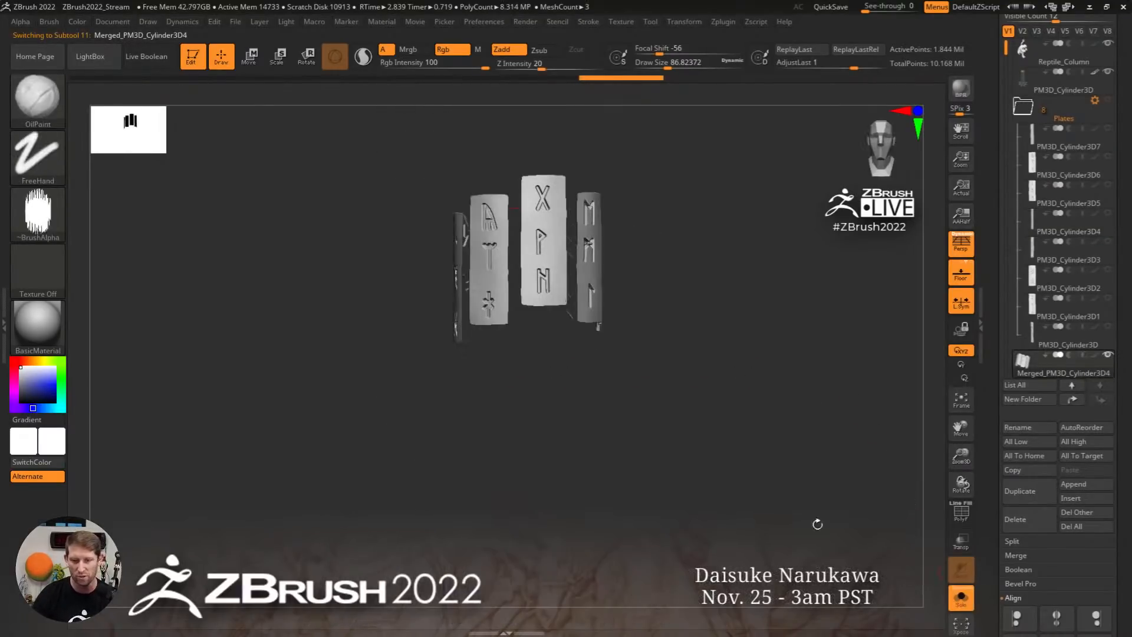
pyautogui.moveTo(655, 284); pyautogui.dragTo(712, 295)
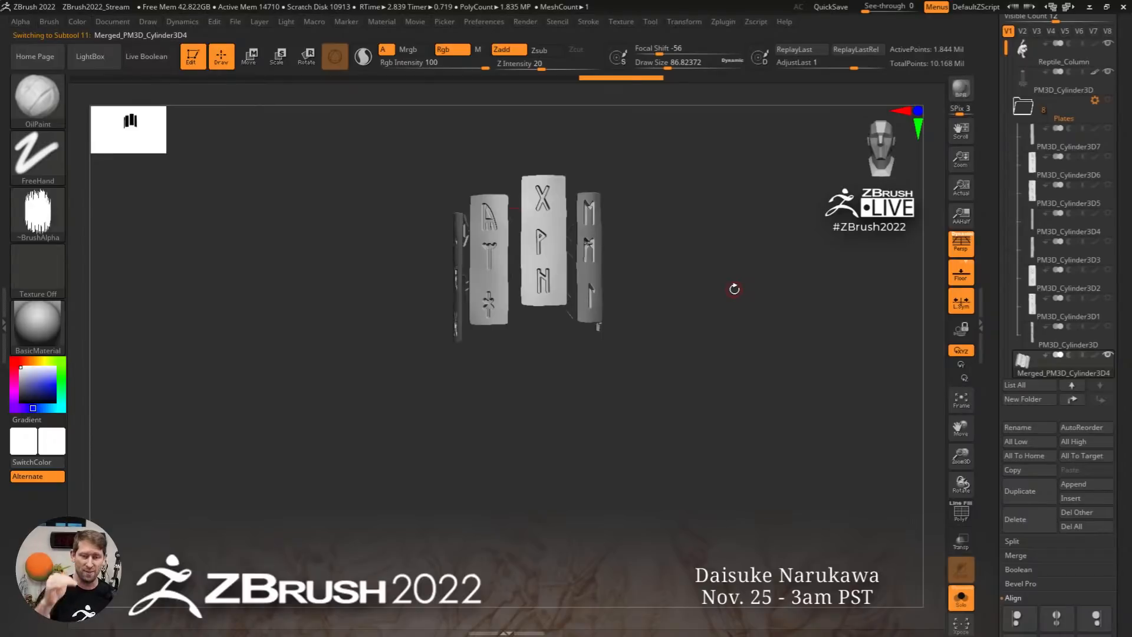
pyautogui.click(961, 598)
# Align the vertical centers of the pillar, creature and merged plates, and view the whole column
pyautogui.moveTo(1119, 549); pyautogui.dragTo(1111, 332)
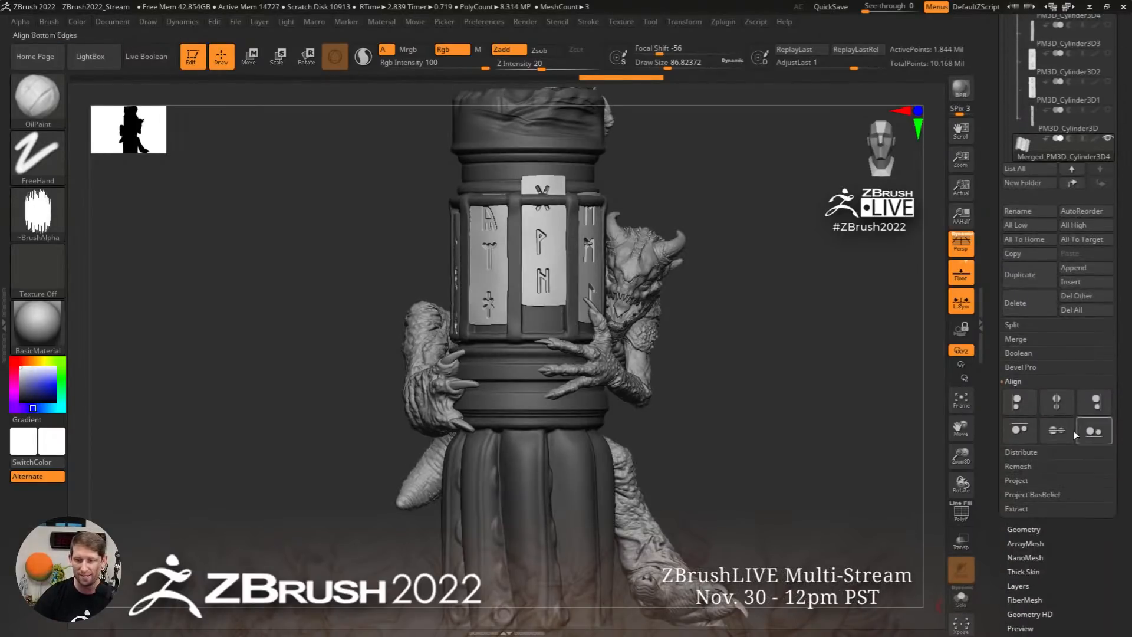
pyautogui.click(1059, 433)
pyautogui.press('ctrl')
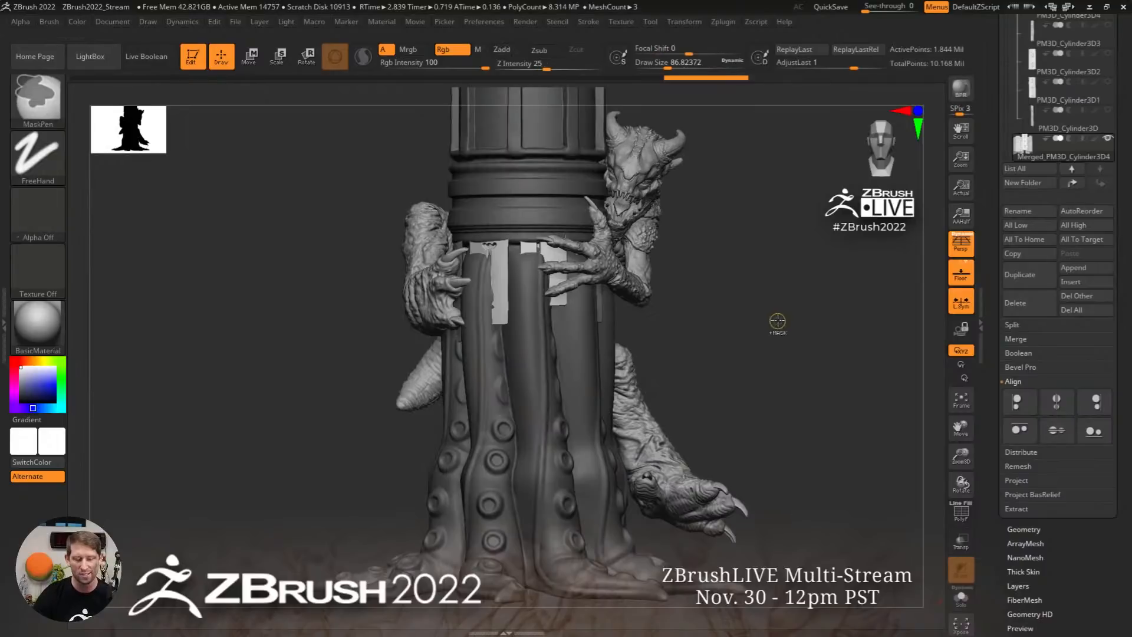
pyautogui.keyDown('ctrl'); pyautogui.moveTo(758, 364); pyautogui.dragTo(678, 396, button='right'); pyautogui.keyUp('ctrl')
pyautogui.moveTo(678, 396)
pyautogui.mouseDown()
pyautogui.moveTo(758, 404)
pyautogui.moveTo(677, 397)
pyautogui.mouseUp()
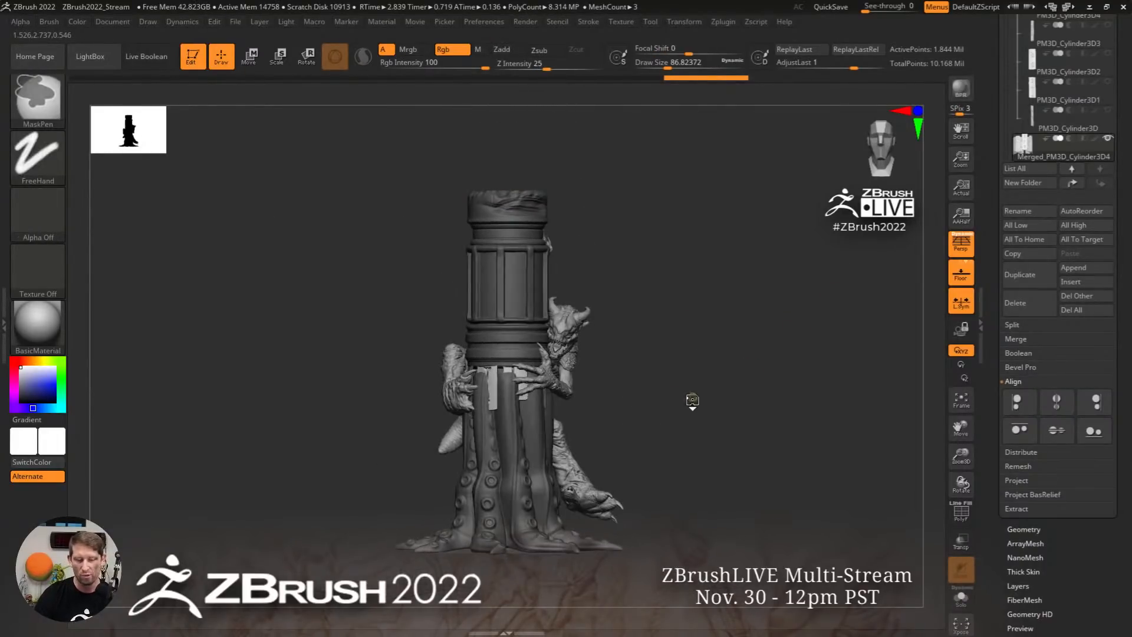
# Undo the last alignment, align the vertical centers of the merged rune plates in Solo mode, and show the whole pillar again
pyautogui.hotkey('ctrl', 'z')
pyautogui.click(961, 598)
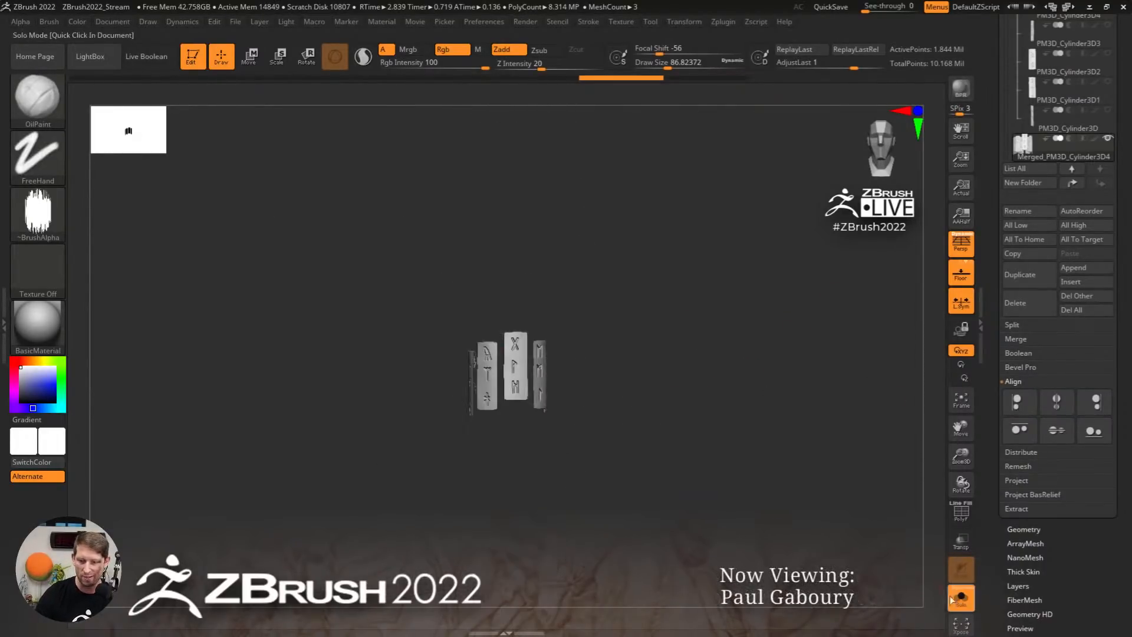
pyautogui.keyDown('alt'); pyautogui.moveTo(716, 465); pyautogui.dragTo(730, 402, button='right'); pyautogui.keyUp('alt')
pyautogui.click(1060, 432)
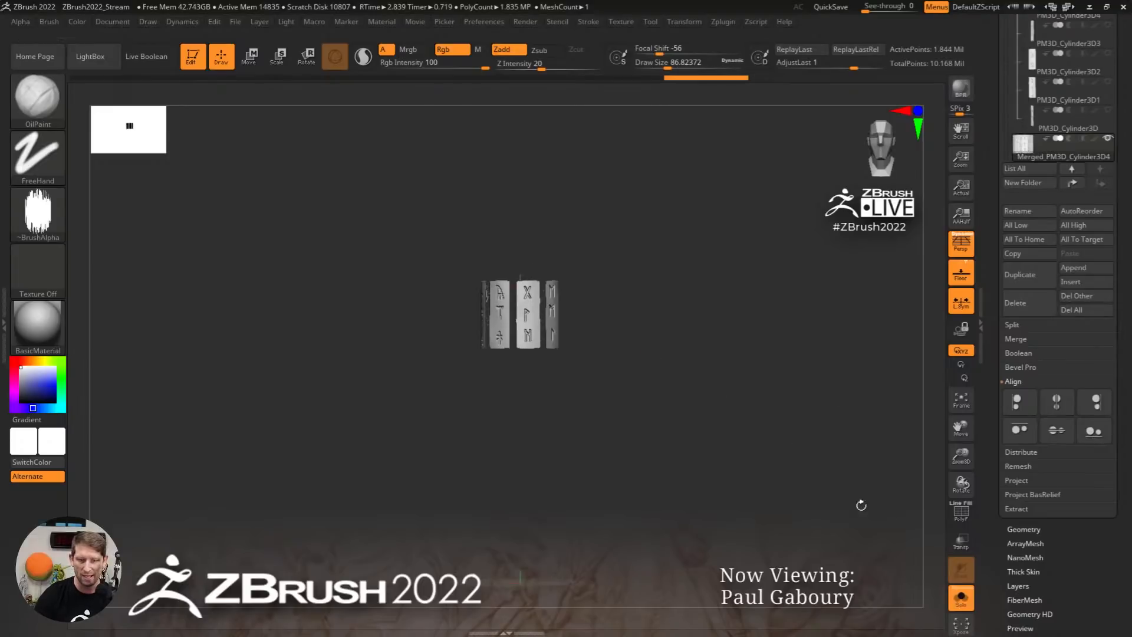
pyautogui.click(961, 598)
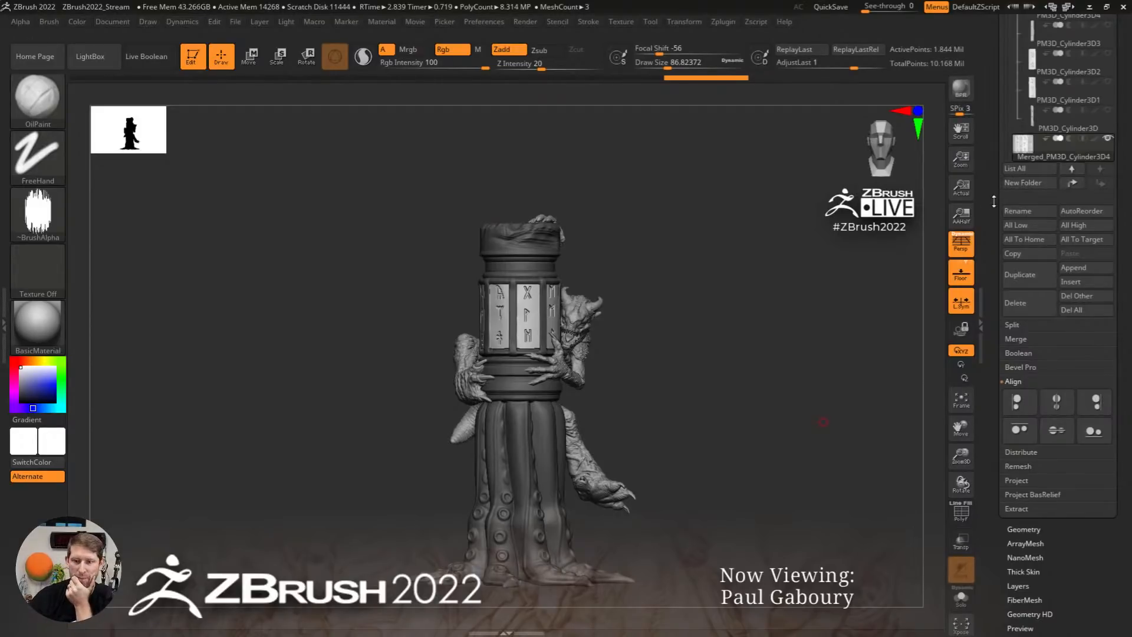
# Switch to the Columns tool
pyautogui.moveTo(994, 198); pyautogui.dragTo(1007, 354)
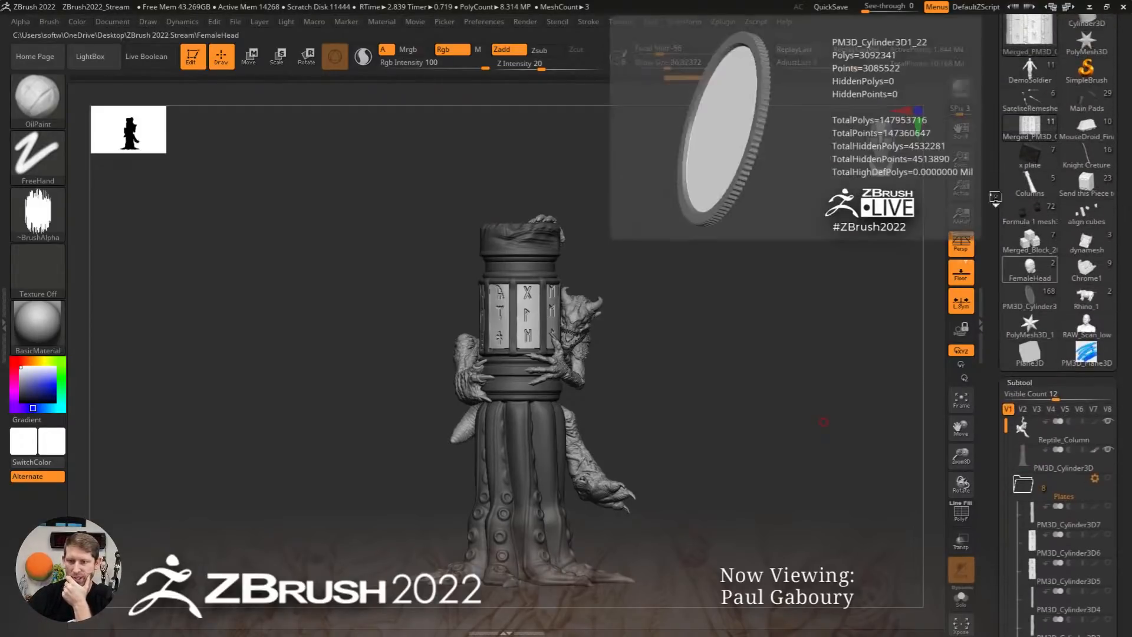
pyautogui.click(1030, 186)
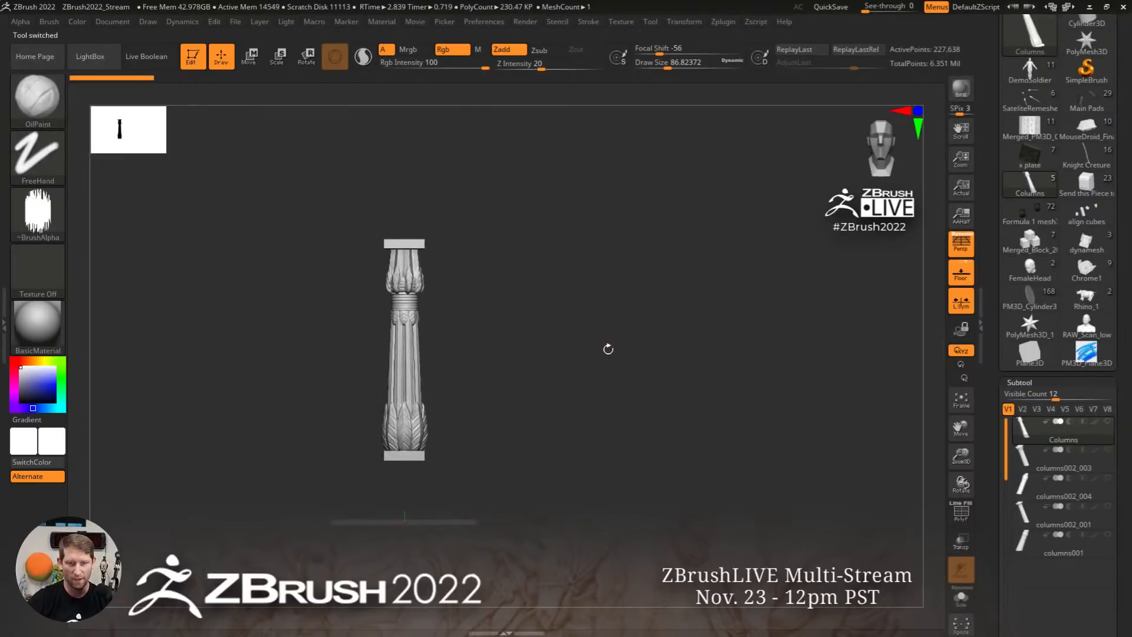
# Duplicate the column sideways with the Move gizmo into an unevenly spaced row of five, and clear the mask
pyautogui.press('w')
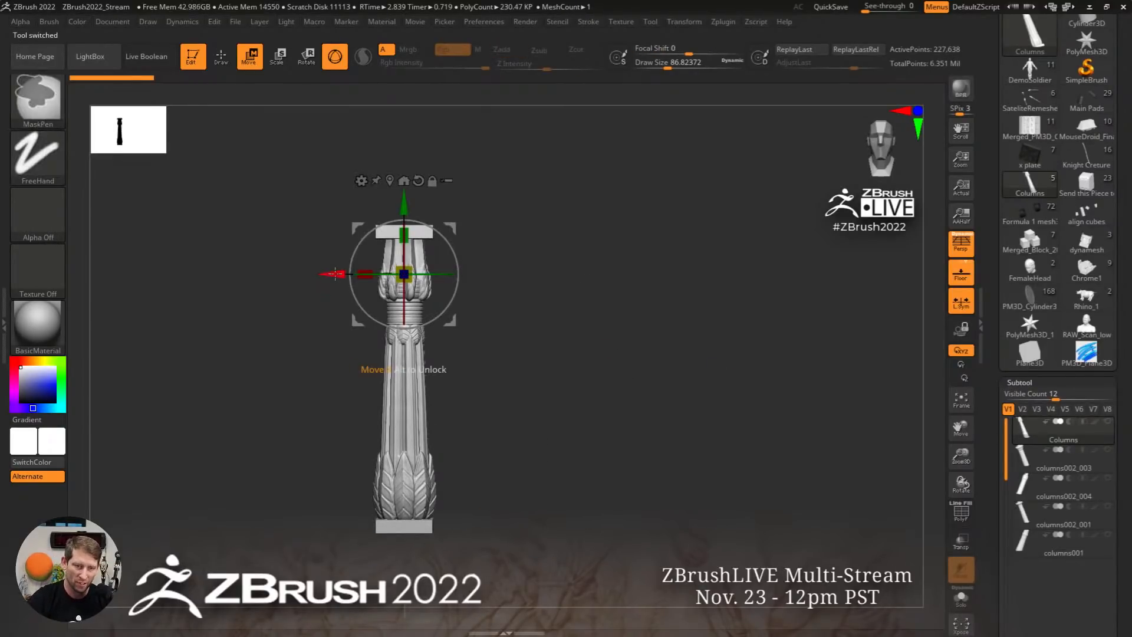
pyautogui.keyDown('ctrl'); pyautogui.moveTo(329, 274); pyautogui.dragTo(711, 275); pyautogui.keyUp('ctrl')
pyautogui.keyDown('alt'); pyautogui.moveTo(668, 317); pyautogui.dragTo(570, 313); pyautogui.keyUp('alt')
pyautogui.keyDown('ctrl'); pyautogui.moveTo(609, 274); pyautogui.dragTo(678, 275); pyautogui.keyUp('ctrl')
pyautogui.moveTo(840, 345)
pyautogui.keyDown('ctrl'); pyautogui.mouseDown()
pyautogui.moveTo(867, 395)
pyautogui.moveTo(736, 361)
pyautogui.mouseUp(); pyautogui.keyUp('ctrl')
pyautogui.press('q')
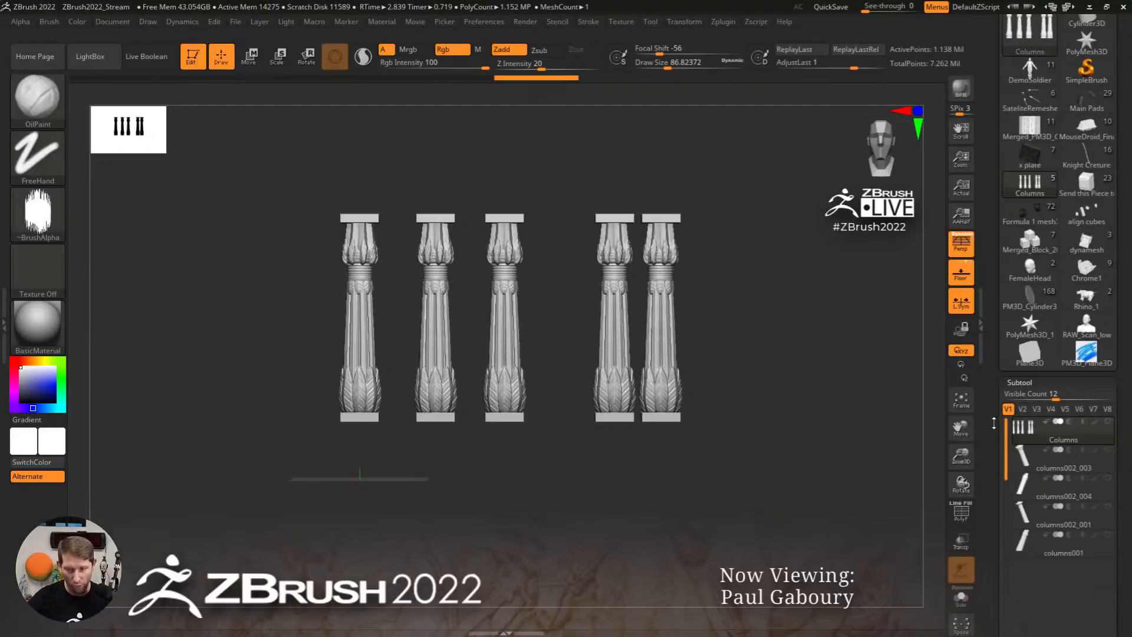
# Distribute the five columns by their horizontal centers
pyautogui.scroll(-10, 1000, 277)
pyautogui.scroll(-5, 1026, 302)
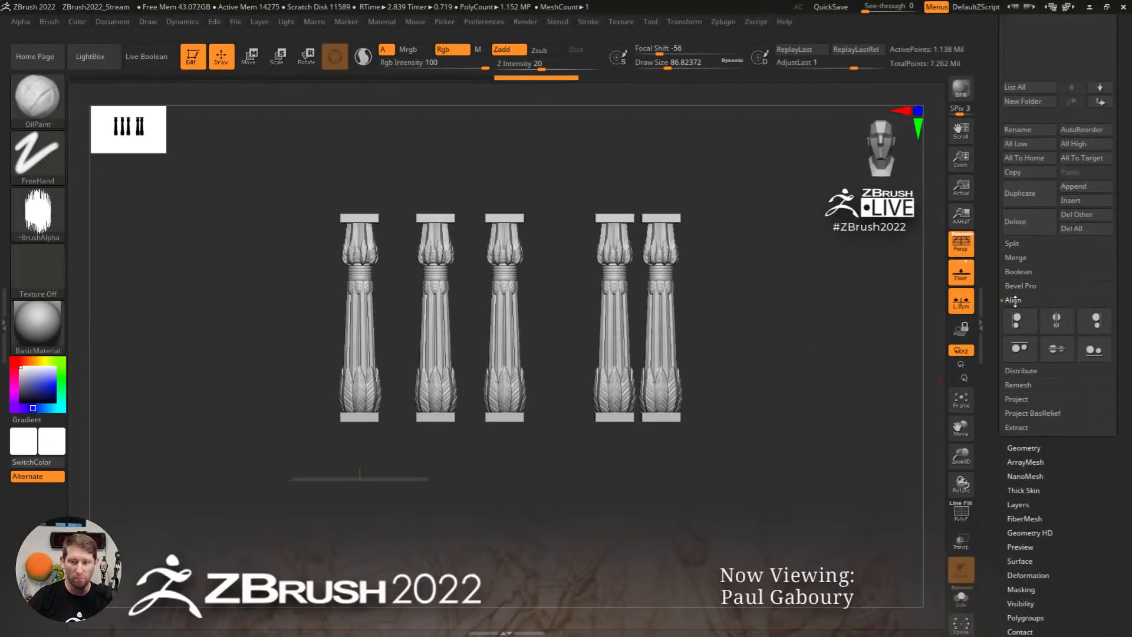
pyautogui.click(1014, 301)
pyautogui.click(1028, 314)
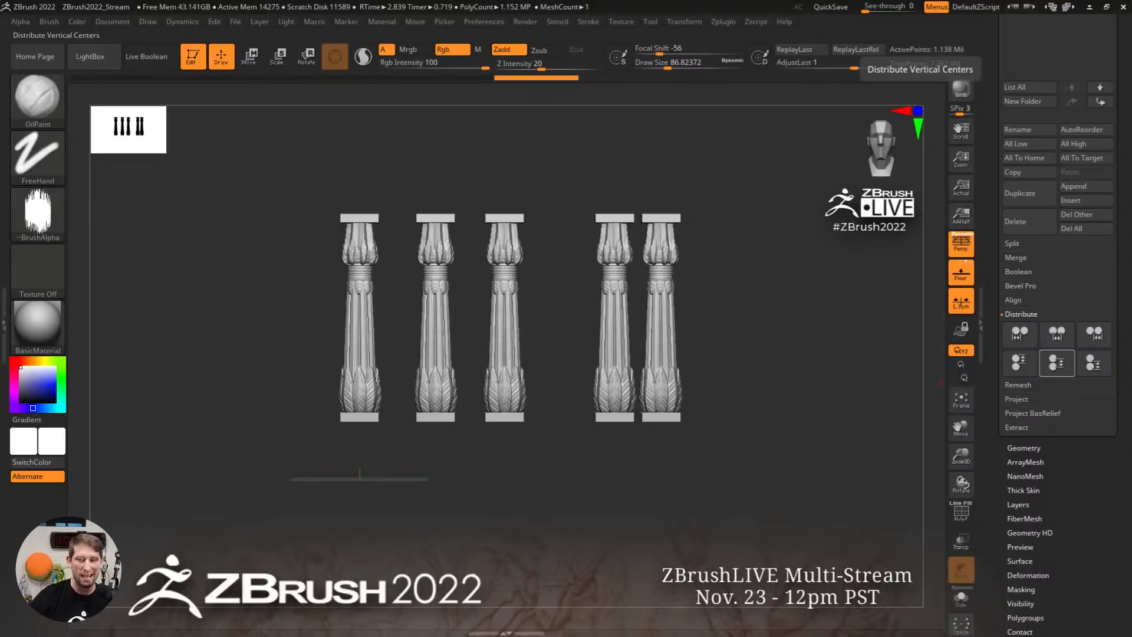
pyautogui.click(1056, 333)
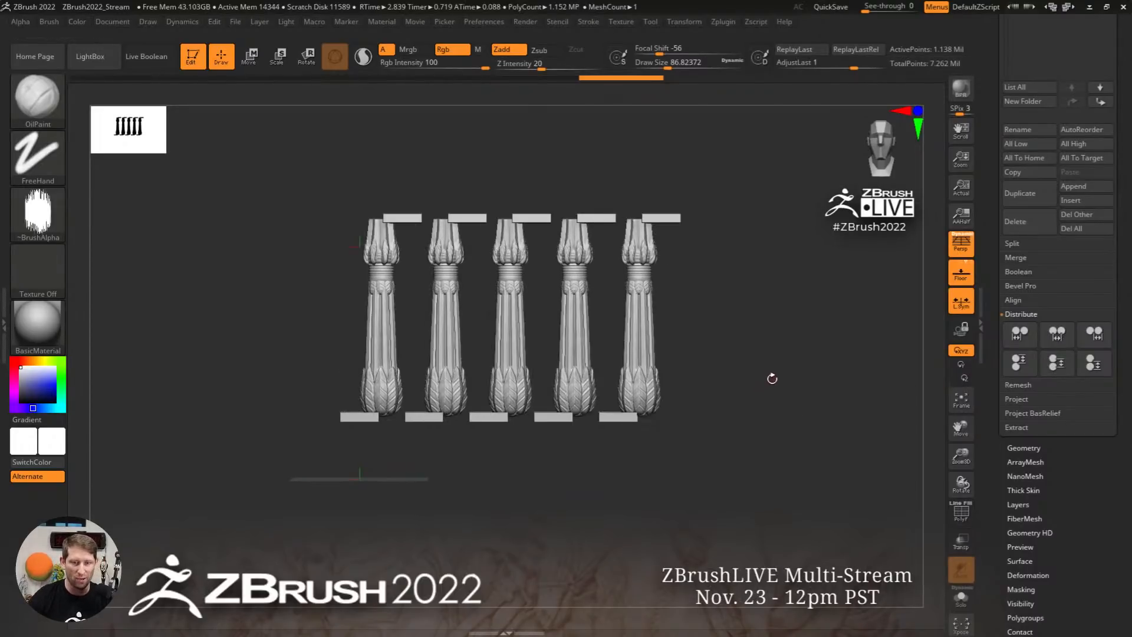
# Undo the distribution and the column duplicates, back to a single column
pyautogui.press('ctrl')
pyautogui.hotkey('ctrl', 'z')
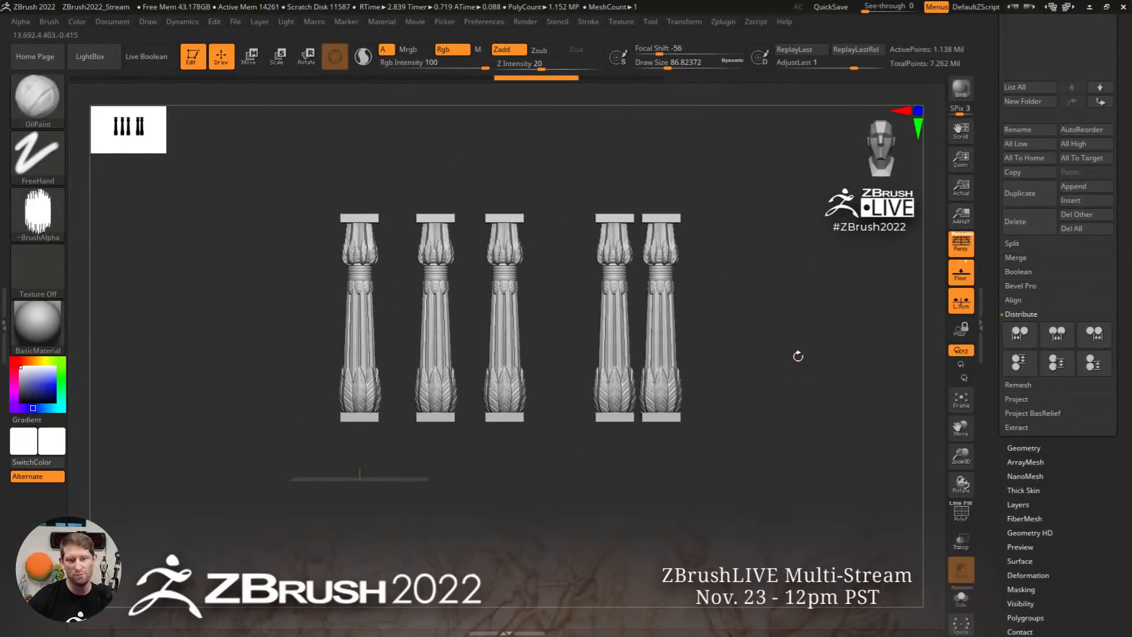
pyautogui.hotkey('ctrl', 'z')
pyautogui.hotkey('ctrl', 'z')
pyautogui.hotkey('ctrl', 'z')
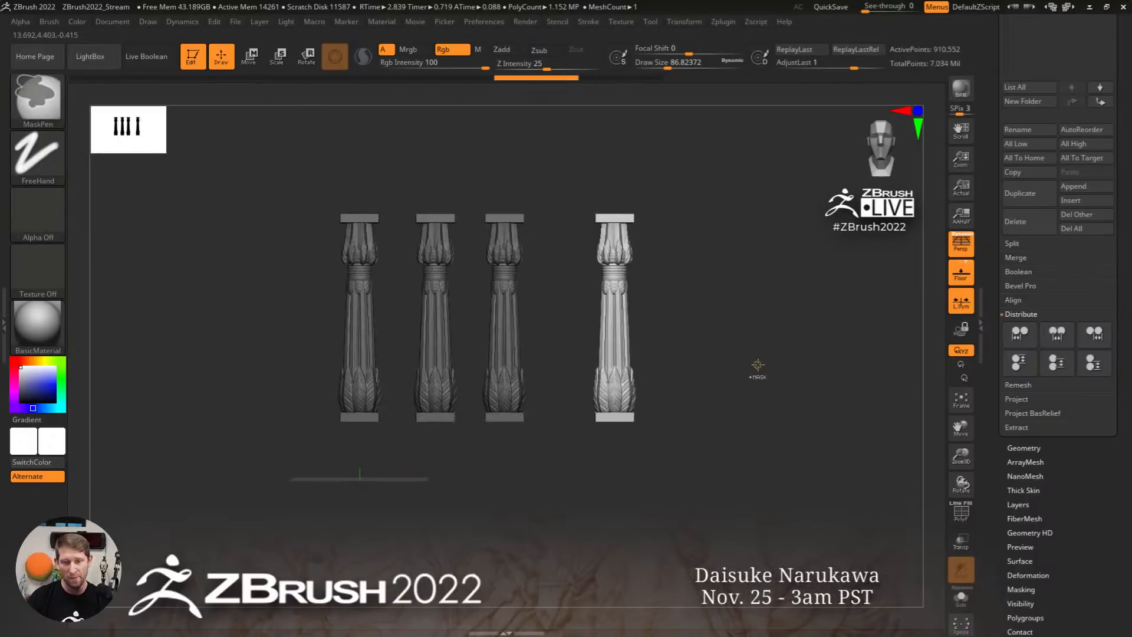
# Show the polyframe on the column's upper part and DynaMesh the column at resolution 160
pyautogui.moveTo(1076, 477); pyautogui.dragTo(1075, 449)
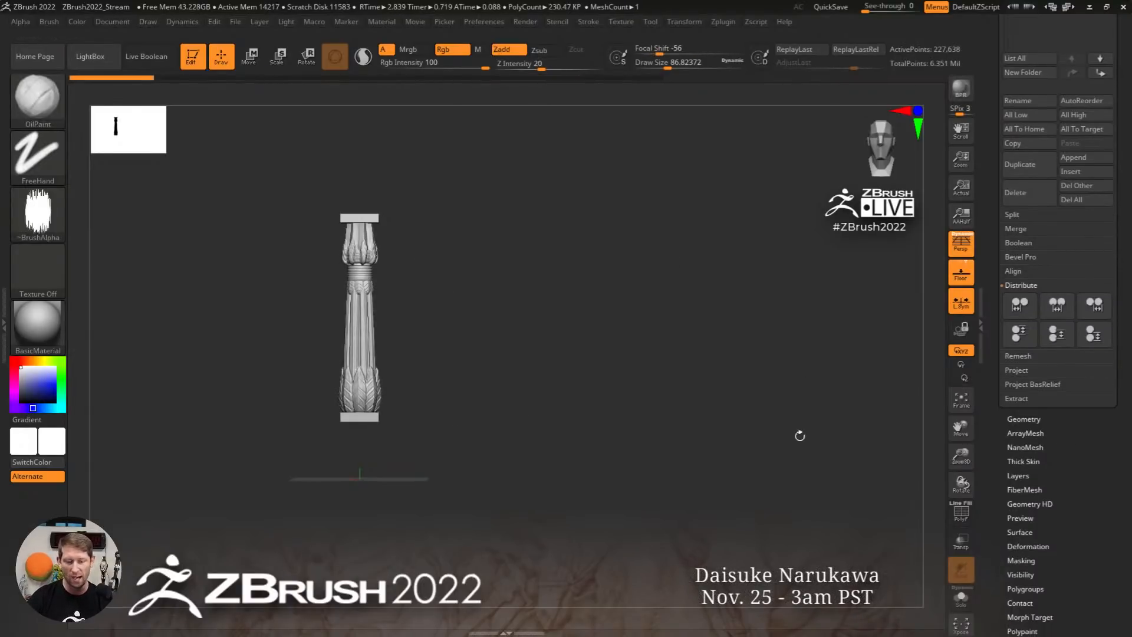
pyautogui.hotkey('shift', 'f')
pyautogui.moveTo(426, 263); pyautogui.dragTo(553, 341)
pyautogui.click(1042, 419)
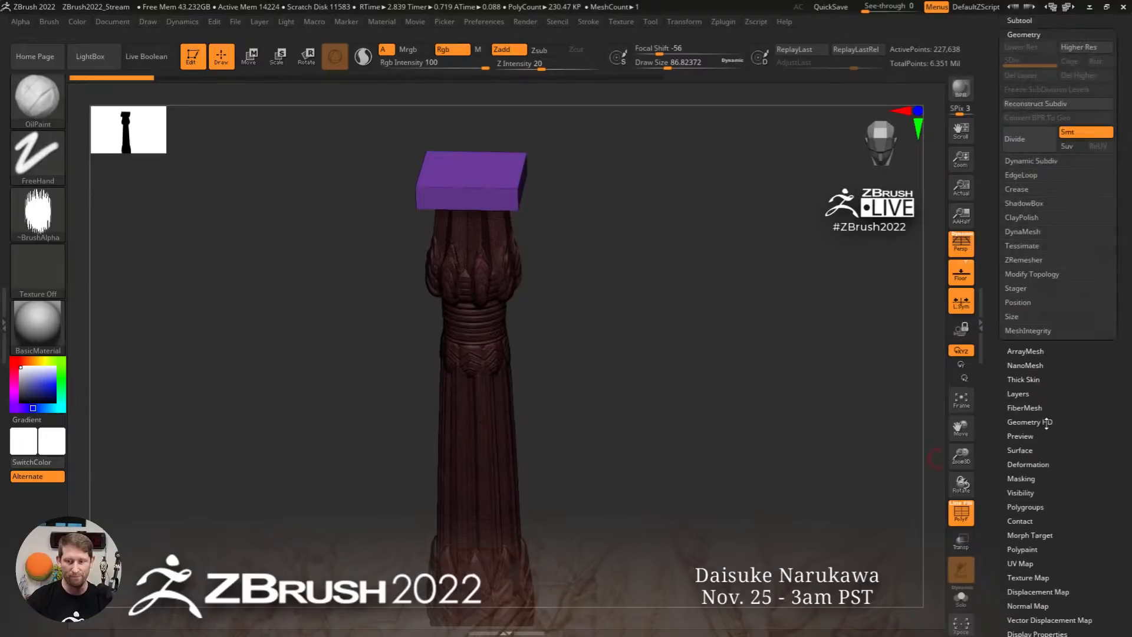
pyautogui.click(1032, 232)
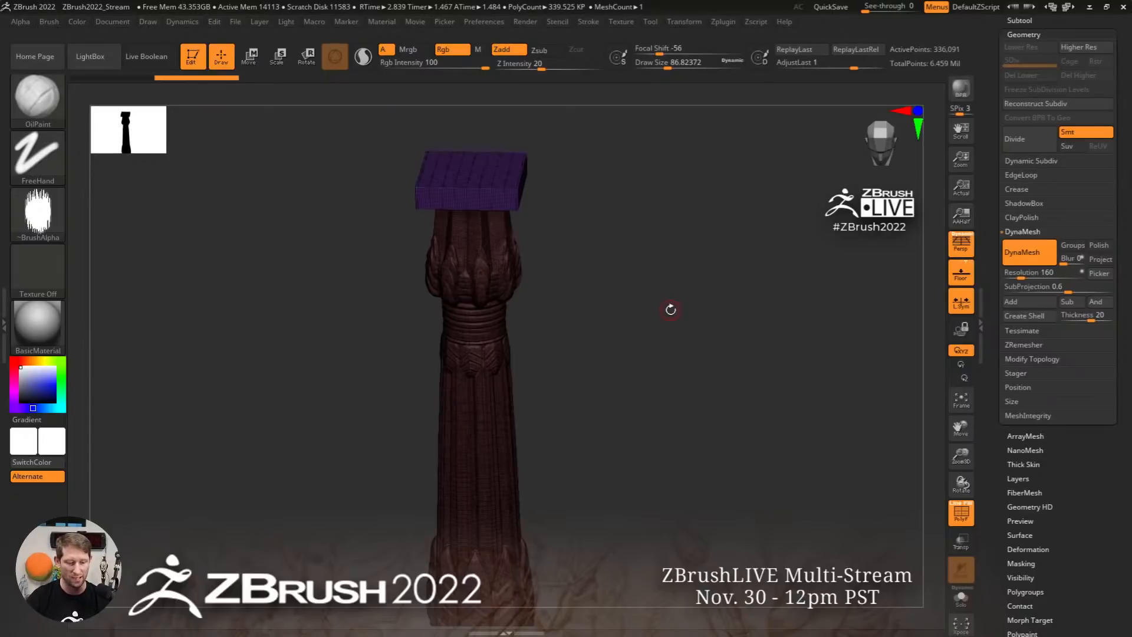
# Undo the column's DynaMesh and sample DynaMesh resolutions from polygons on the shaft and capital with the resolution Picker
pyautogui.hotkey('ctrl', 'z')
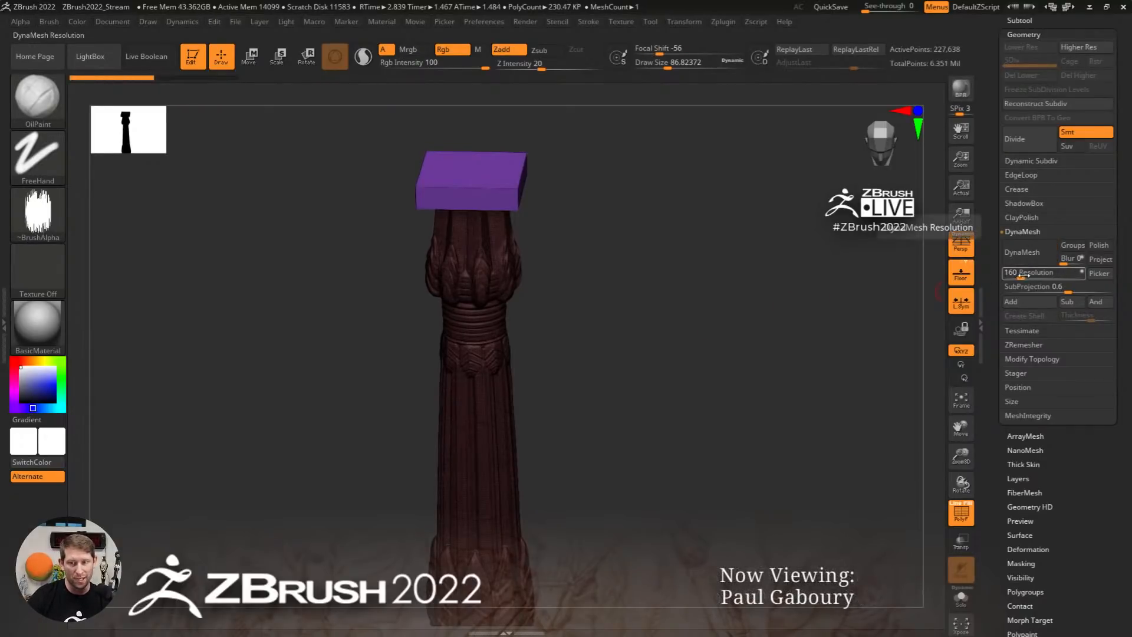
pyautogui.moveTo(1026, 274); pyautogui.dragTo(1018, 274)
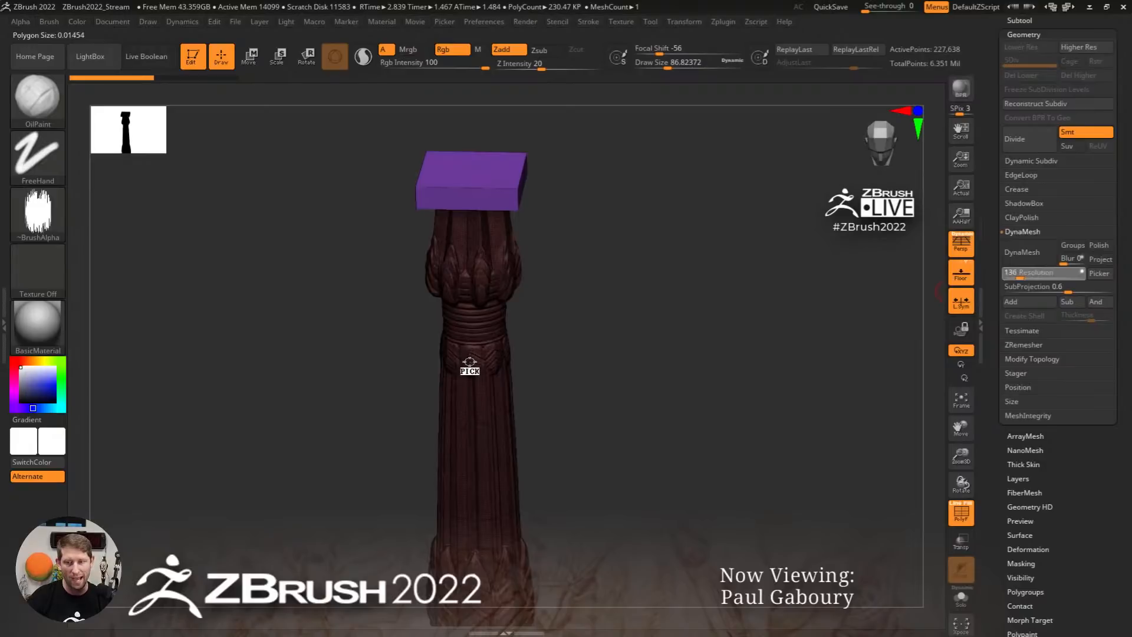
pyautogui.moveTo(476, 357)
pyautogui.mouseDown()
pyautogui.moveTo(495, 212)
pyautogui.moveTo(490, 192)
pyautogui.moveTo(455, 180)
pyautogui.moveTo(522, 168)
pyautogui.moveTo(507, 187)
pyautogui.moveTo(516, 170)
pyautogui.moveTo(464, 173)
pyautogui.moveTo(445, 195)
pyautogui.moveTo(418, 188)
pyautogui.moveTo(484, 241)
pyautogui.moveTo(510, 418)
pyautogui.moveTo(472, 471)
pyautogui.moveTo(487, 499)
pyautogui.moveTo(445, 486)
pyautogui.moveTo(467, 299)
pyautogui.moveTo(480, 277)
pyautogui.moveTo(475, 351)
pyautogui.moveTo(451, 356)
pyautogui.mouseUp()
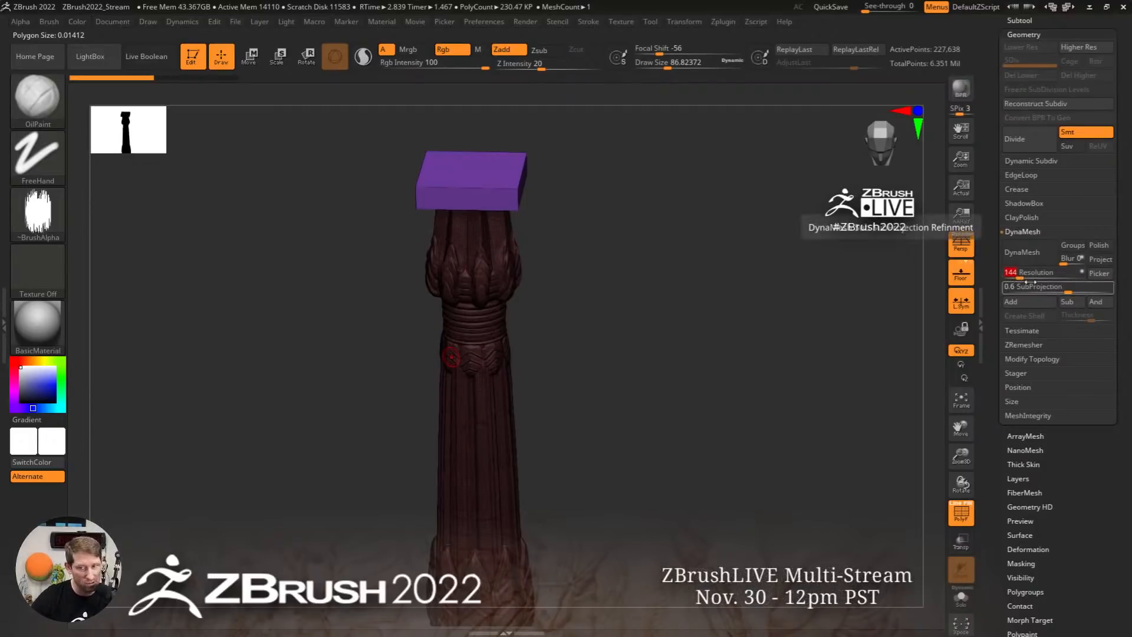
pyautogui.click(1104, 276)
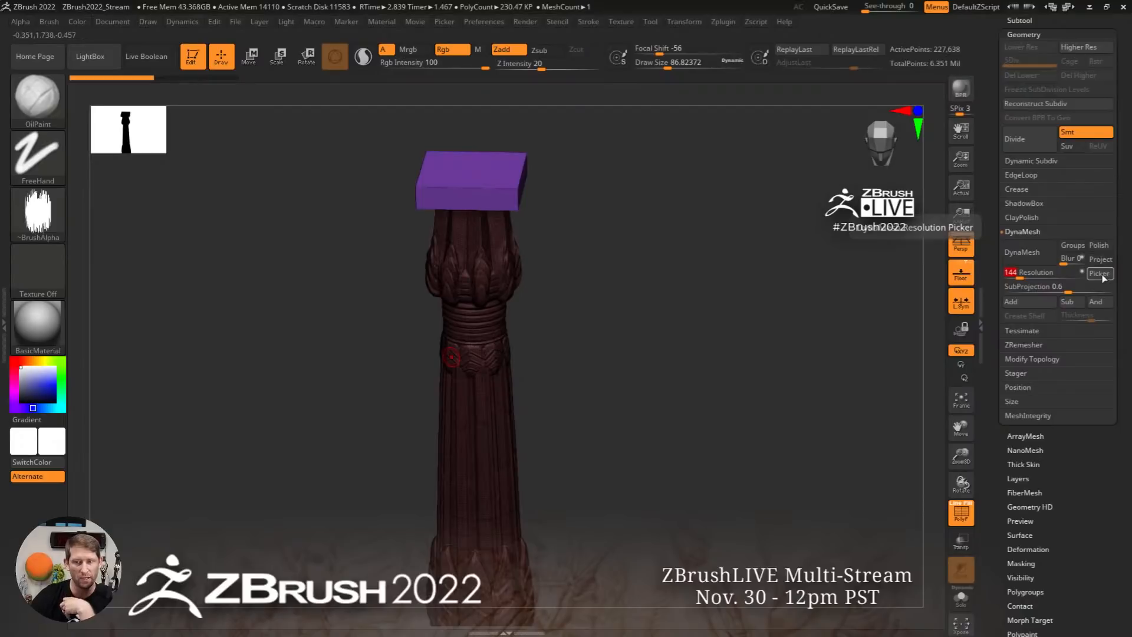
pyautogui.click(481, 278)
# Switch to the dynamesh truck tool, frame its cab closely, and reduce the draw size to about 6.58
pyautogui.scroll(6, 1129, 330)
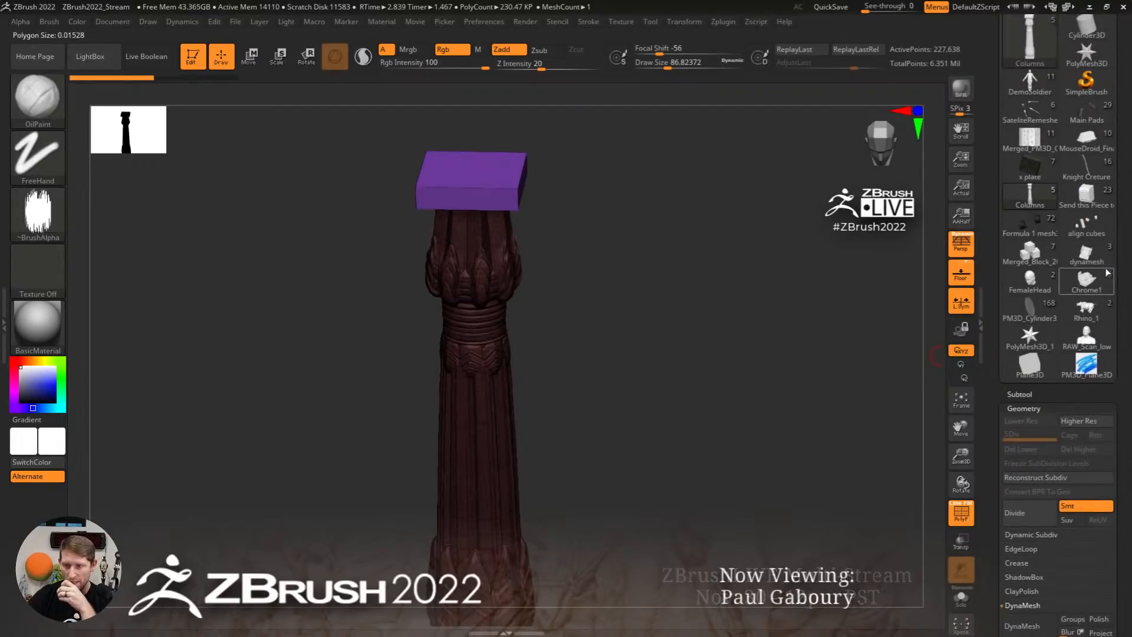
pyautogui.click(1087, 255)
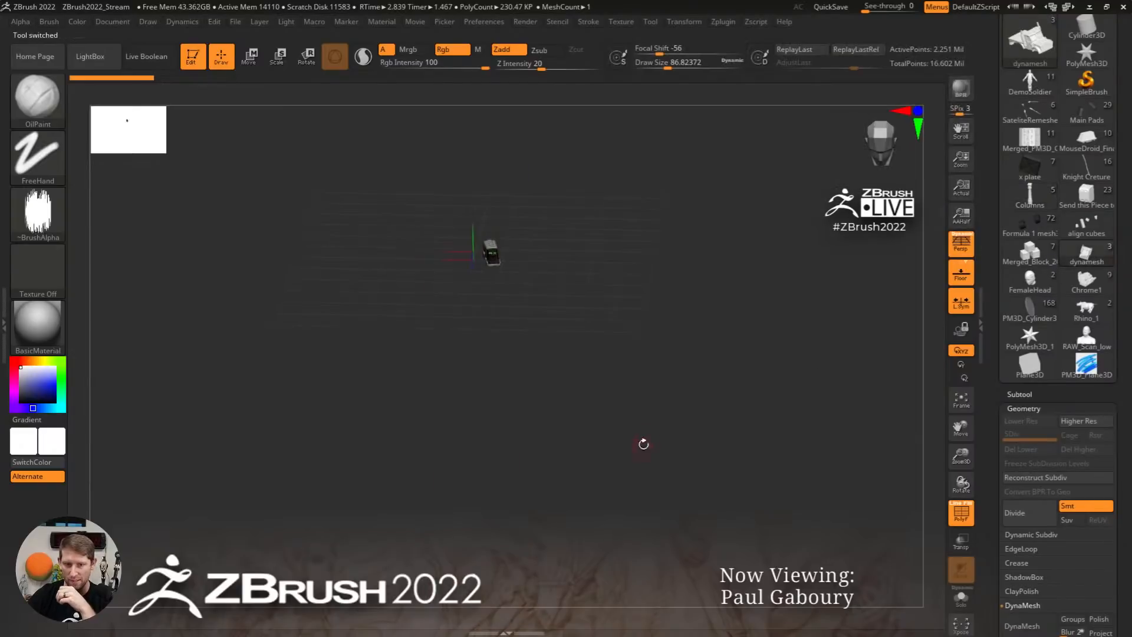
pyautogui.moveTo(711, 392); pyautogui.dragTo(502, 272)
pyautogui.moveTo(514, 318); pyautogui.dragTo(535, 323)
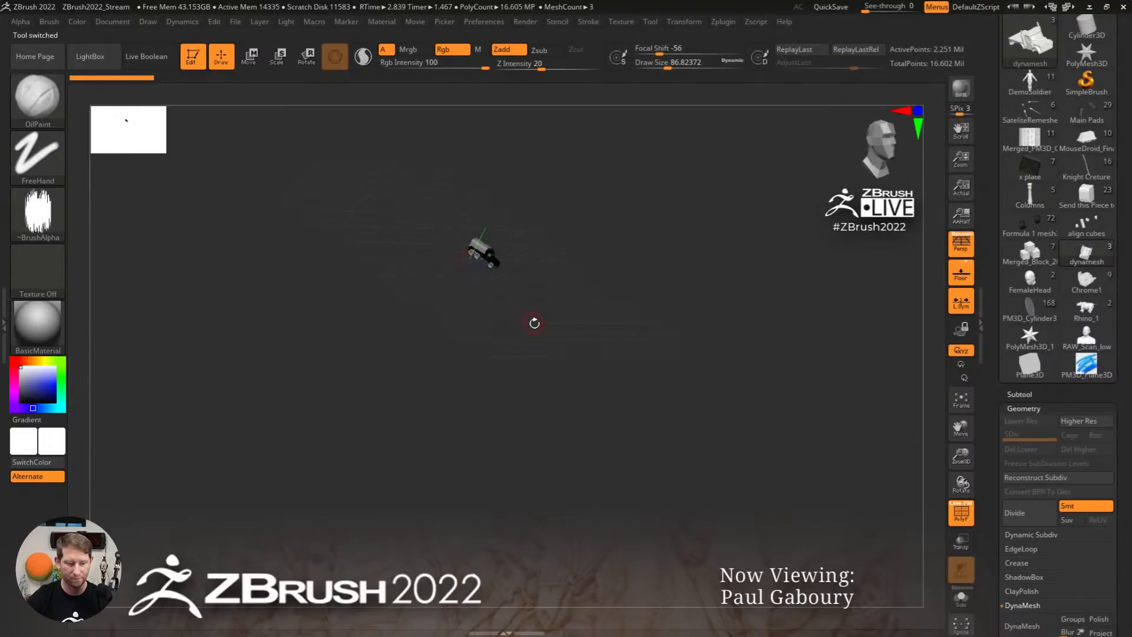
pyautogui.press('f')
pyautogui.moveTo(672, 283); pyautogui.dragTo(502, 301)
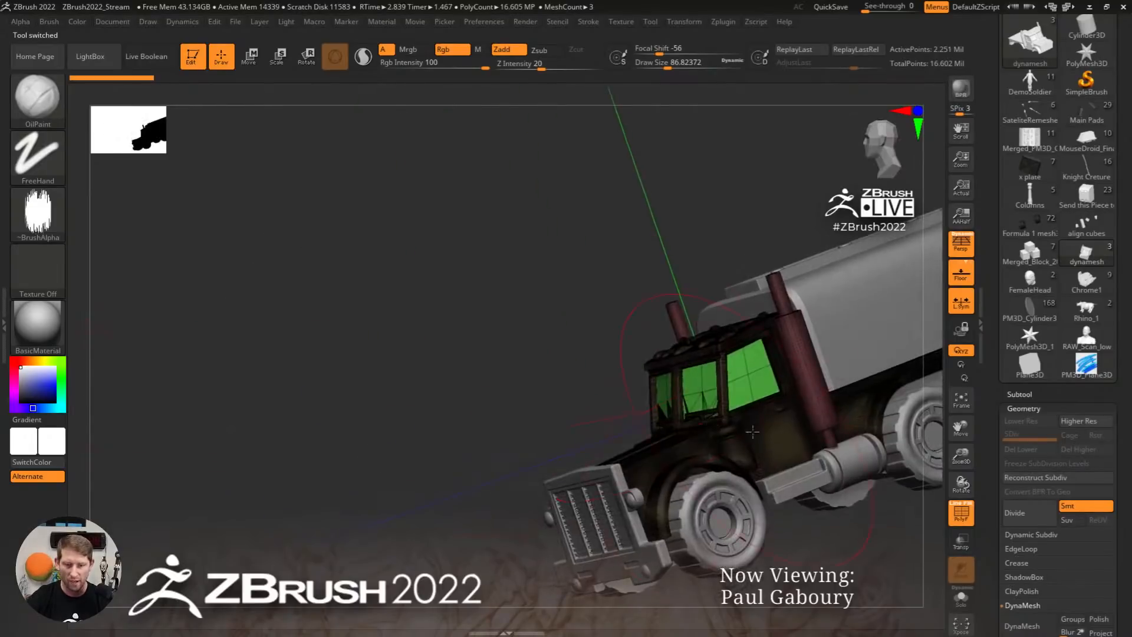
pyautogui.moveTo(737, 424)
pyautogui.keyDown('alt'); pyautogui.mouseDown()
pyautogui.moveTo(541, 376)
pyautogui.moveTo(596, 407)
pyautogui.moveTo(582, 407)
pyautogui.mouseUp(); pyautogui.keyUp('alt')
pyautogui.press('s')
# Sample the truck's DynaMesh resolution from the cab door's polygons with the Picker, reaching 2888
pyautogui.scroll(-6, 1056, 354)
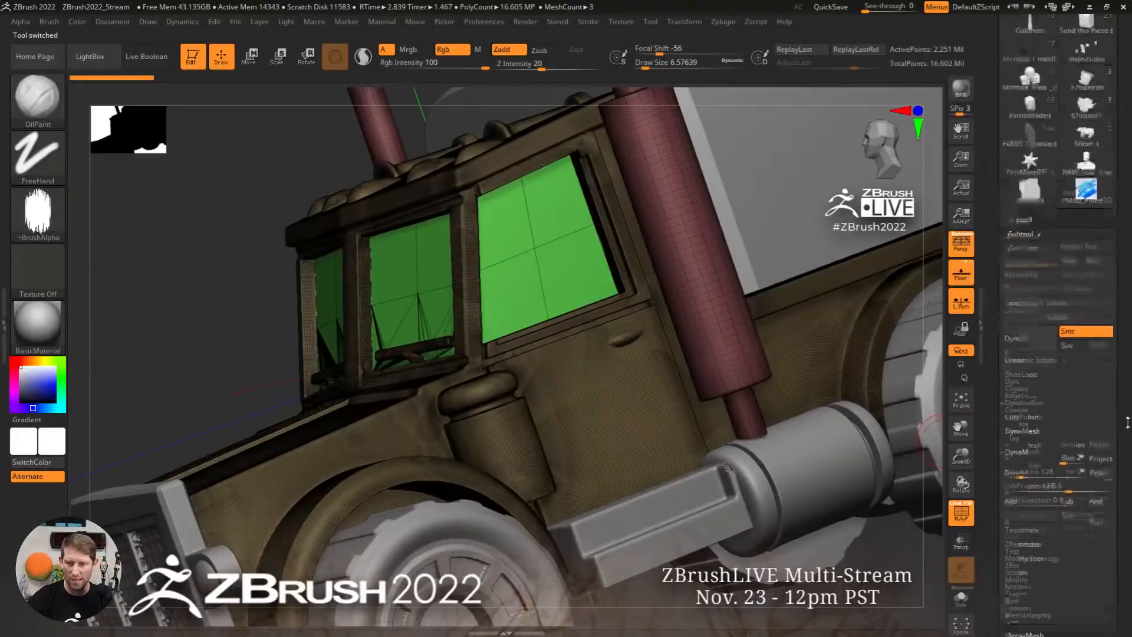
pyautogui.moveTo(1117, 421); pyautogui.dragTo(1120, 449)
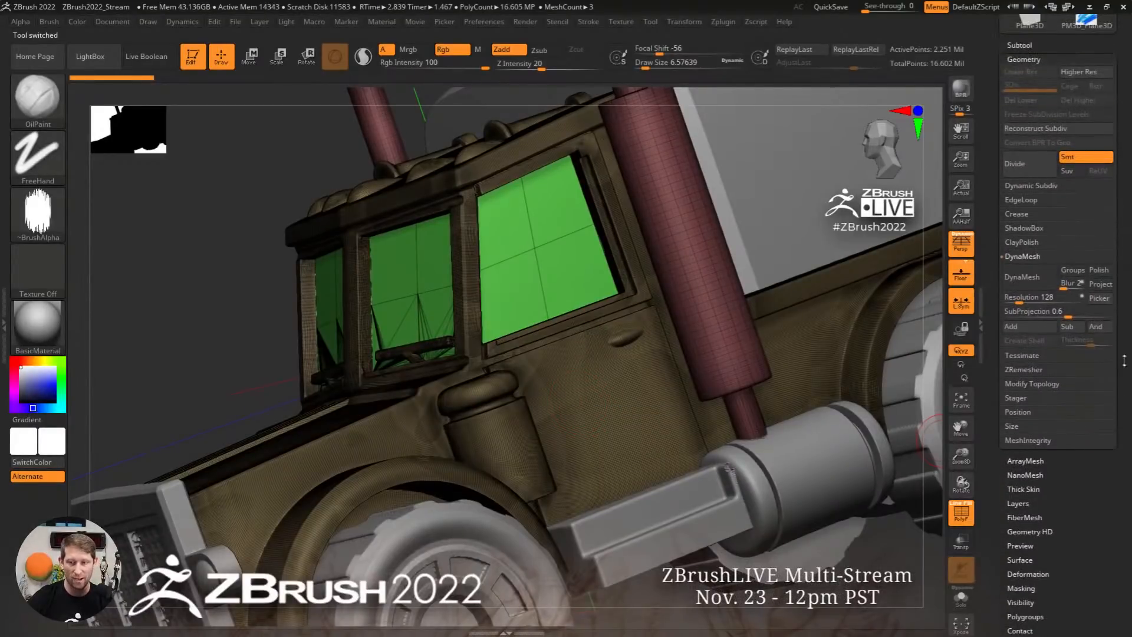
pyautogui.click(1016, 300)
pyautogui.write('2888')
pyautogui.press('Return')
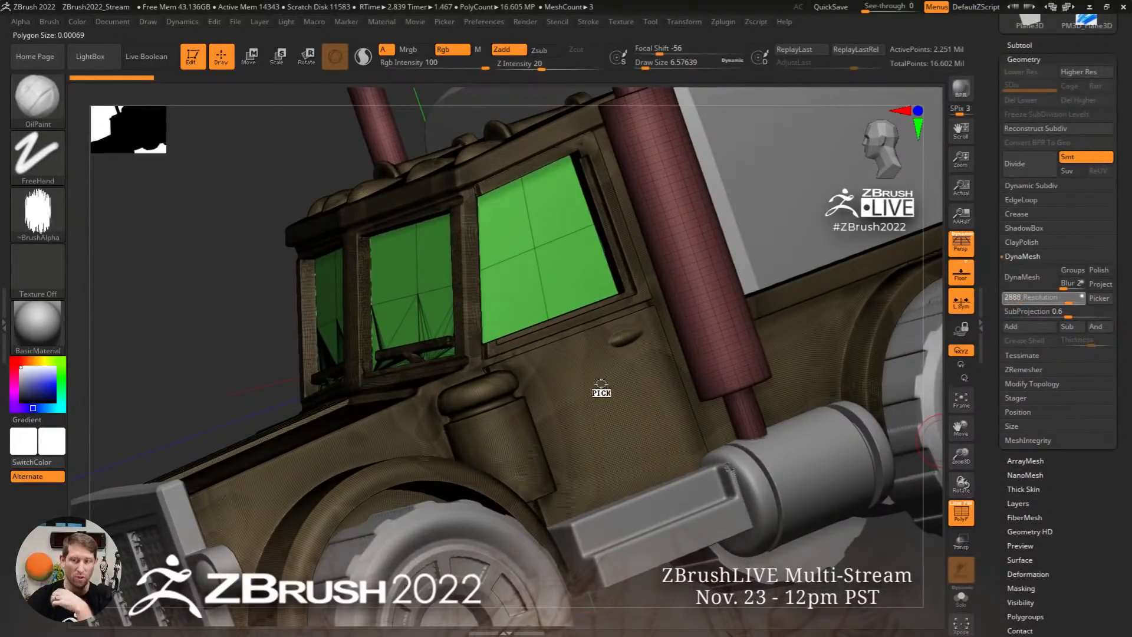
pyautogui.click(605, 408)
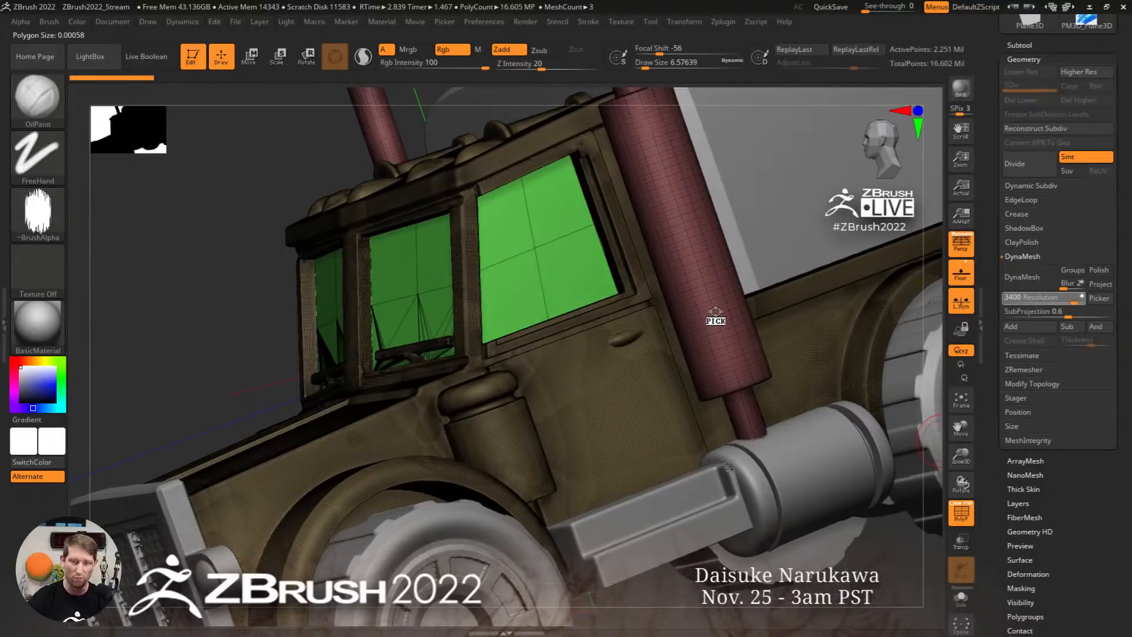
# Sample resolutions from the window, exhaust stack and door, and DynaMesh the cab at the picked resolution of 3400
pyautogui.click(605, 277)
pyautogui.click(546, 254)
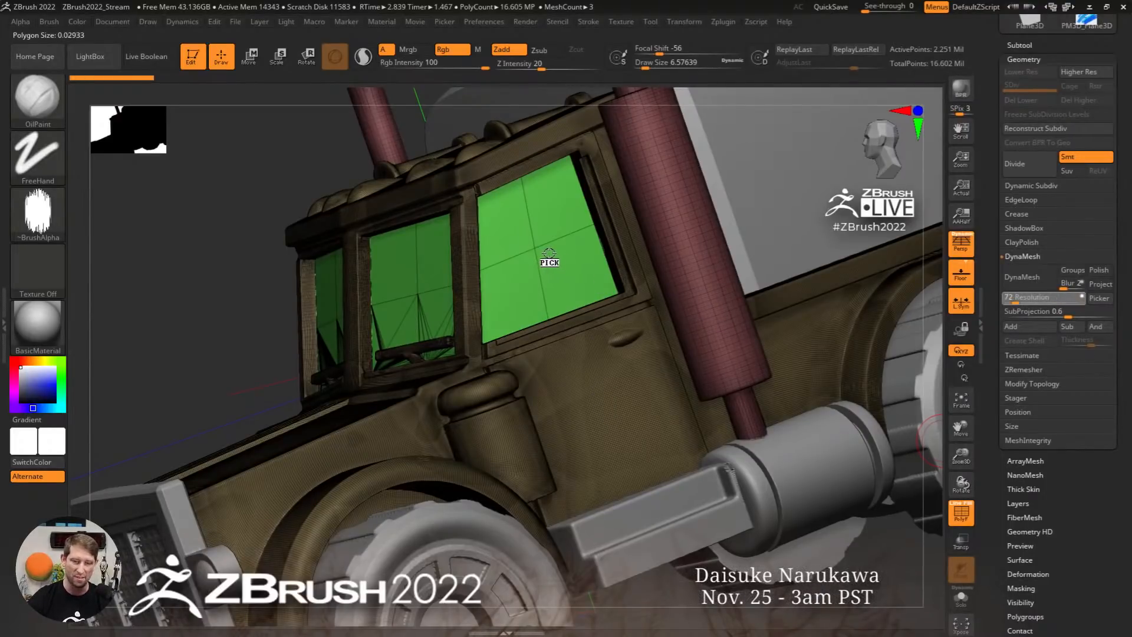
pyautogui.click(710, 275)
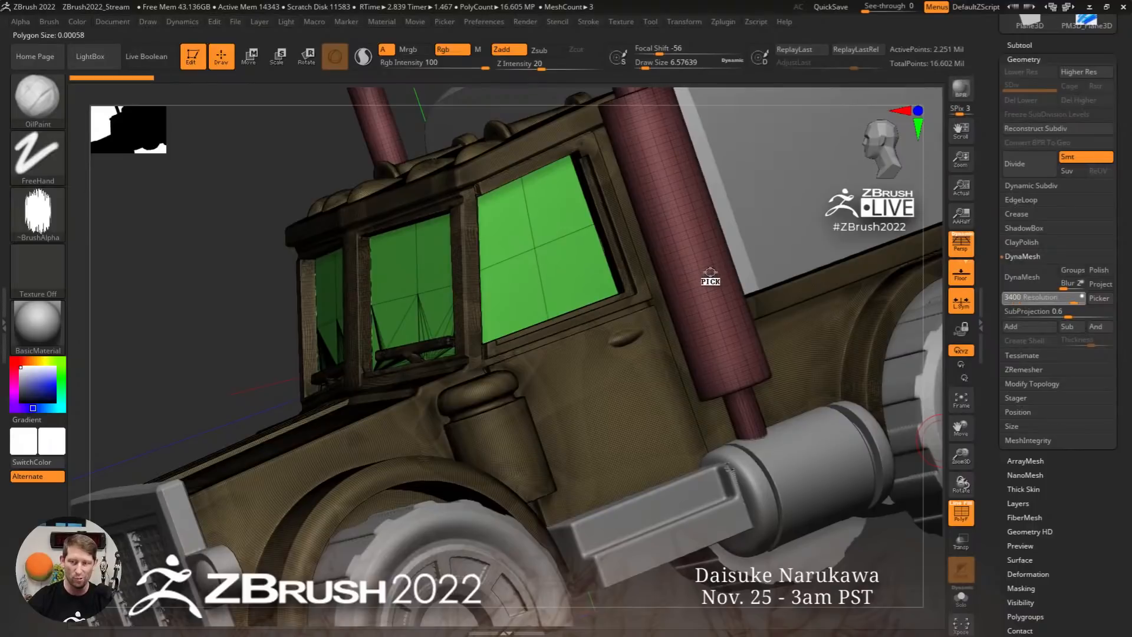
pyautogui.click(637, 390)
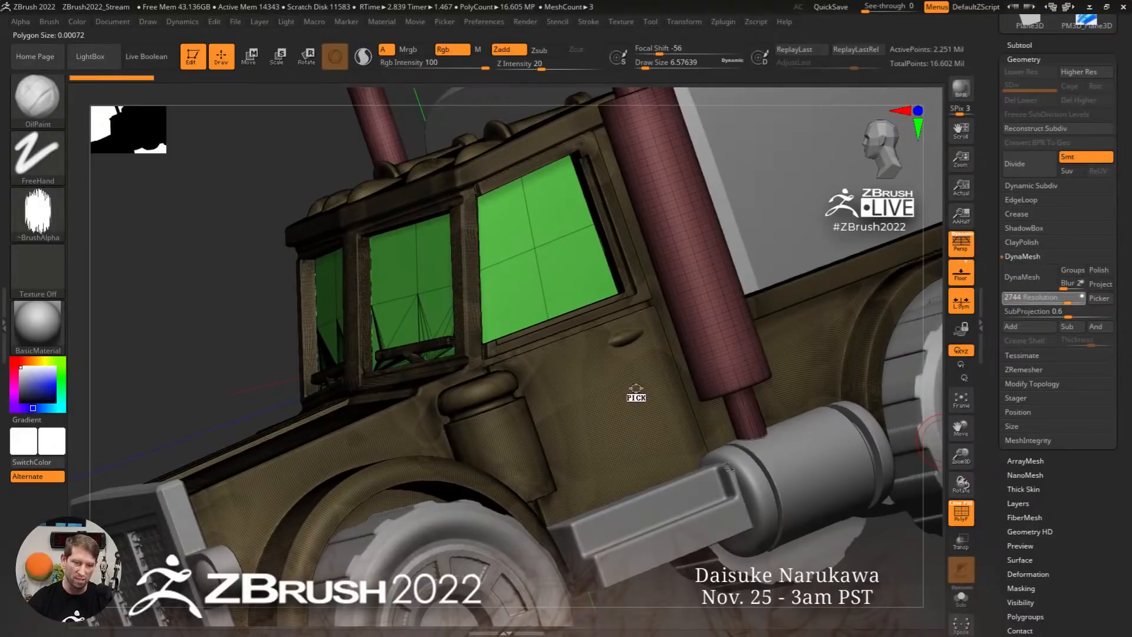
pyautogui.click(672, 328)
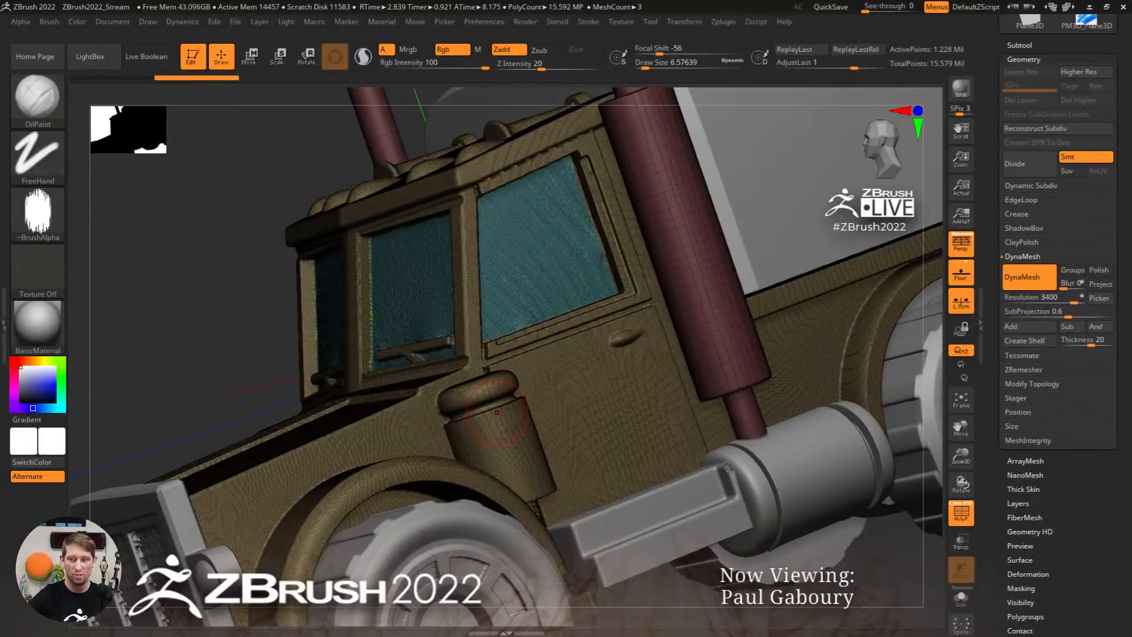
# Switch back to the Columns tool, frame the whole column, and bring its DynaMesh settings into view
pyautogui.scroll(5, 1033, 280)
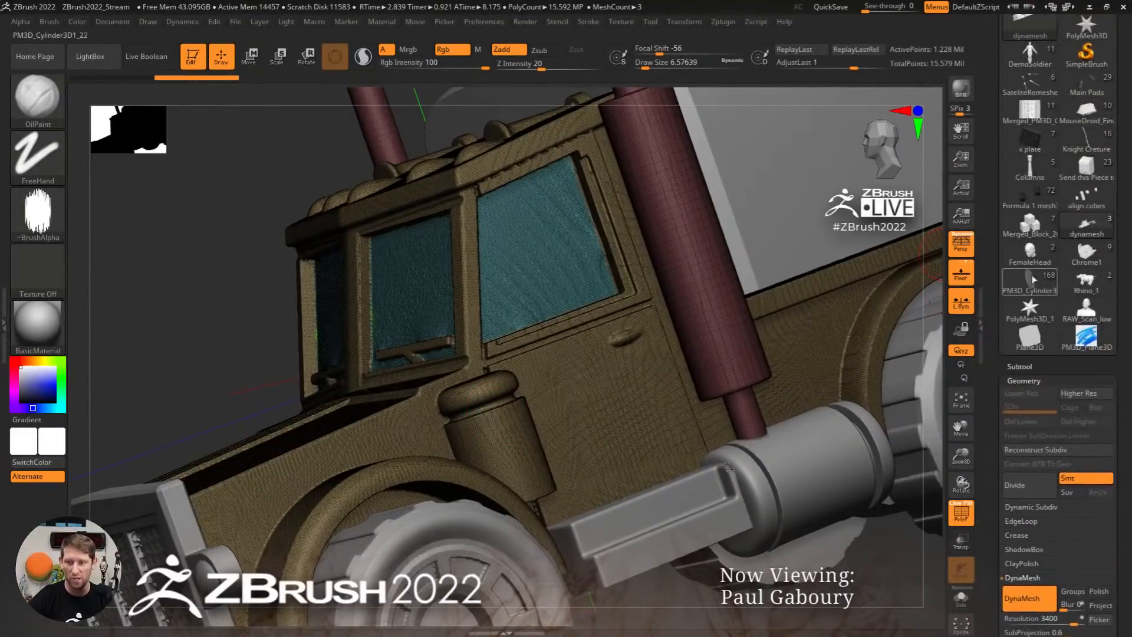
pyautogui.click(1033, 279)
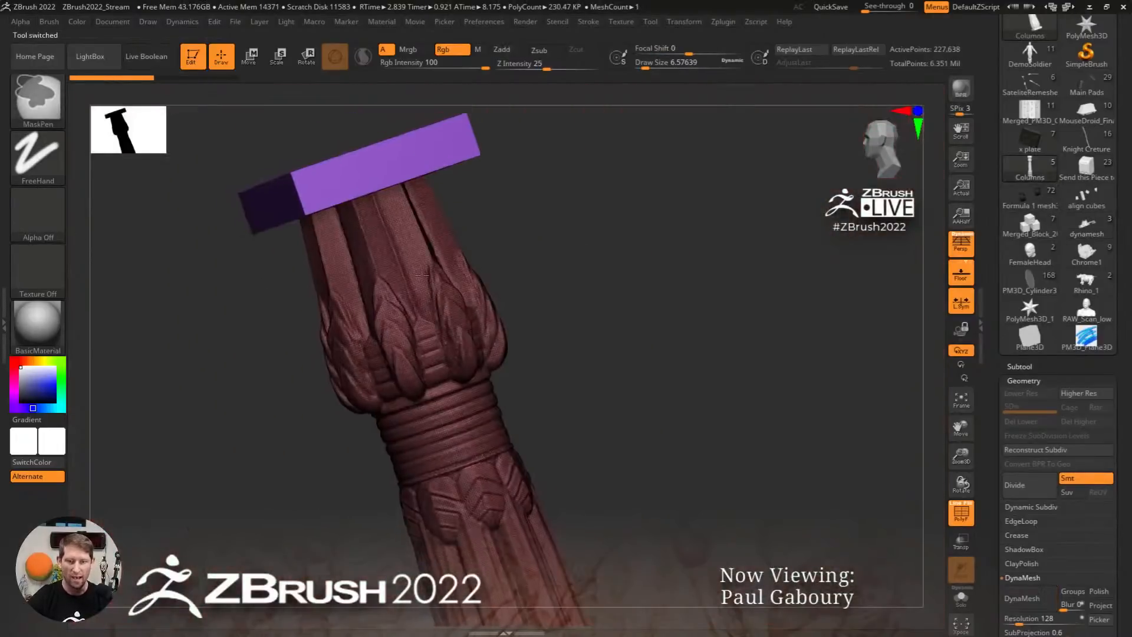
pyautogui.keyDown('ctrl'); pyautogui.moveTo(422, 275); pyautogui.dragTo(451, 245, button='right'); pyautogui.keyUp('ctrl')
pyautogui.moveTo(452, 245); pyautogui.dragTo(664, 365, button='right')
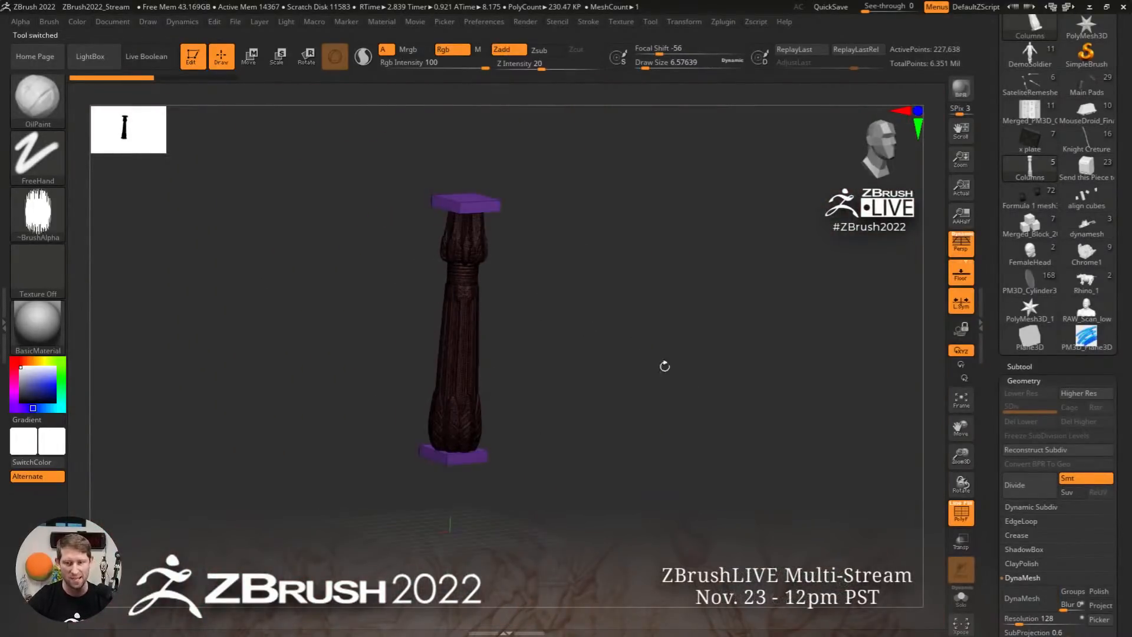
pyautogui.moveTo(1127, 571); pyautogui.dragTo(1126, 347)
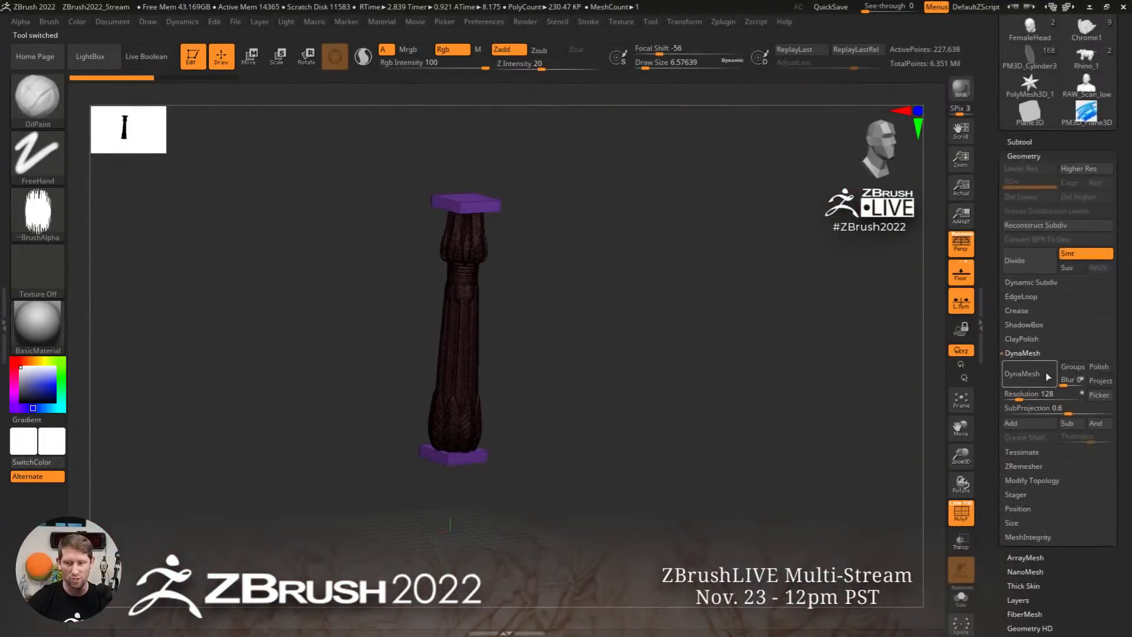
# DynaMesh the column at resolution 128 and duplicate it along Z into a row of five unevenly spaced columns
pyautogui.click(1026, 373)
pyautogui.moveTo(592, 366); pyautogui.dragTo(620, 358)
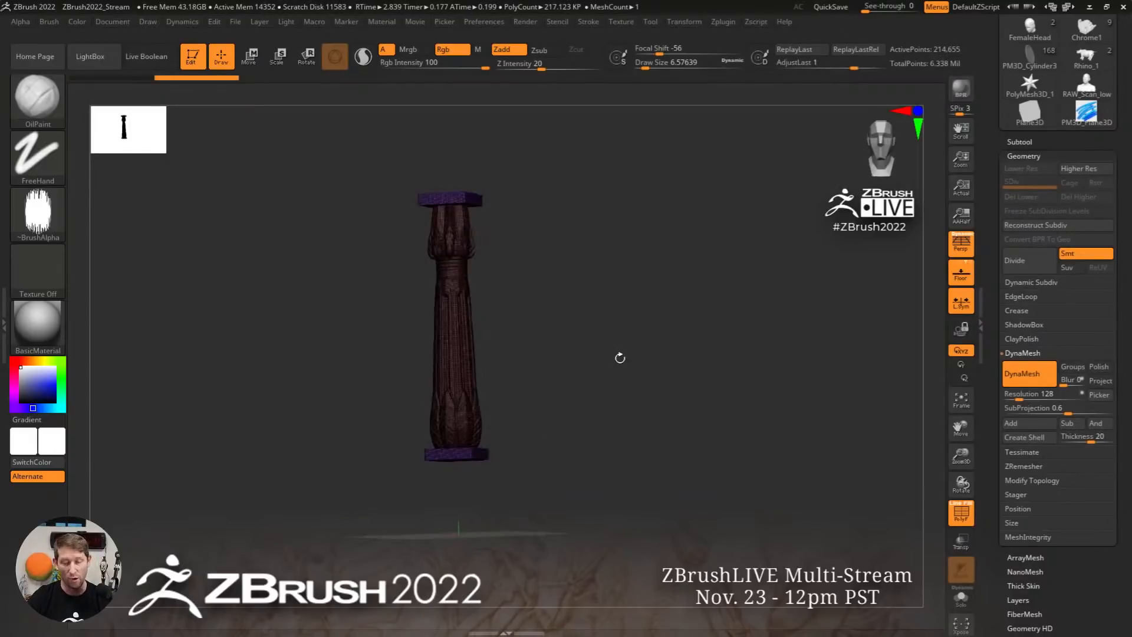
pyautogui.press('w')
pyautogui.keyDown('alt'); pyautogui.moveTo(652, 330); pyautogui.dragTo(610, 379, button='right'); pyautogui.keyUp('alt')
pyautogui.click(407, 215)
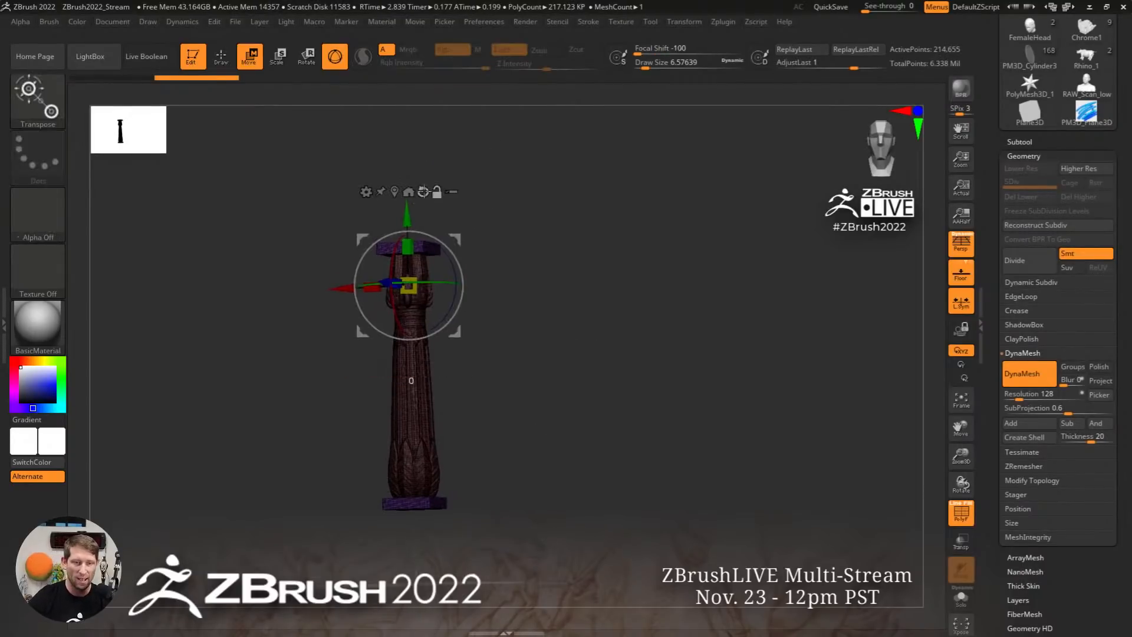
pyautogui.moveTo(515, 276); pyautogui.dragTo(555, 280)
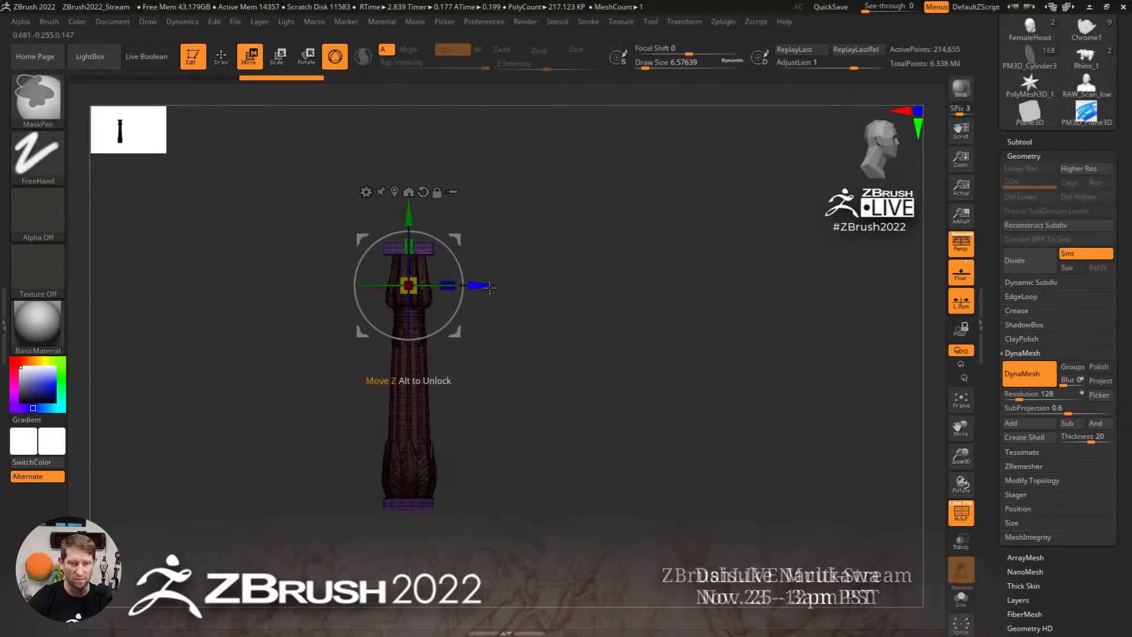
pyautogui.keyDown('ctrl'); pyautogui.moveTo(481, 287); pyautogui.dragTo(897, 285); pyautogui.keyUp('ctrl')
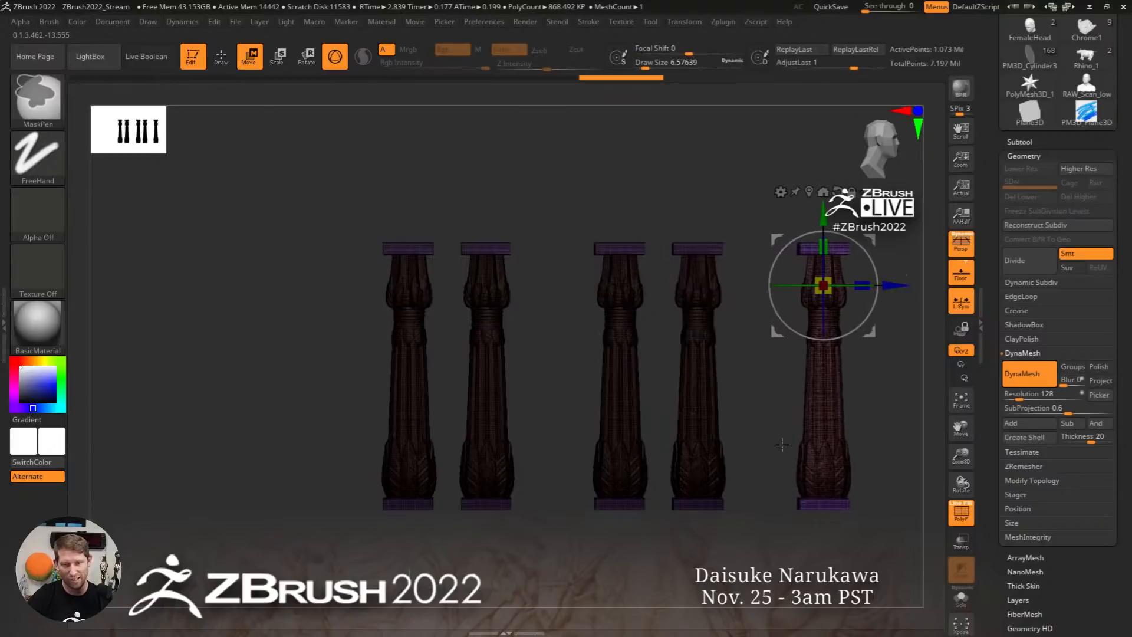
# Turn off DynaMesh and polyframe on the columns, and distribute all five evenly by their horizontal centers
pyautogui.press('q')
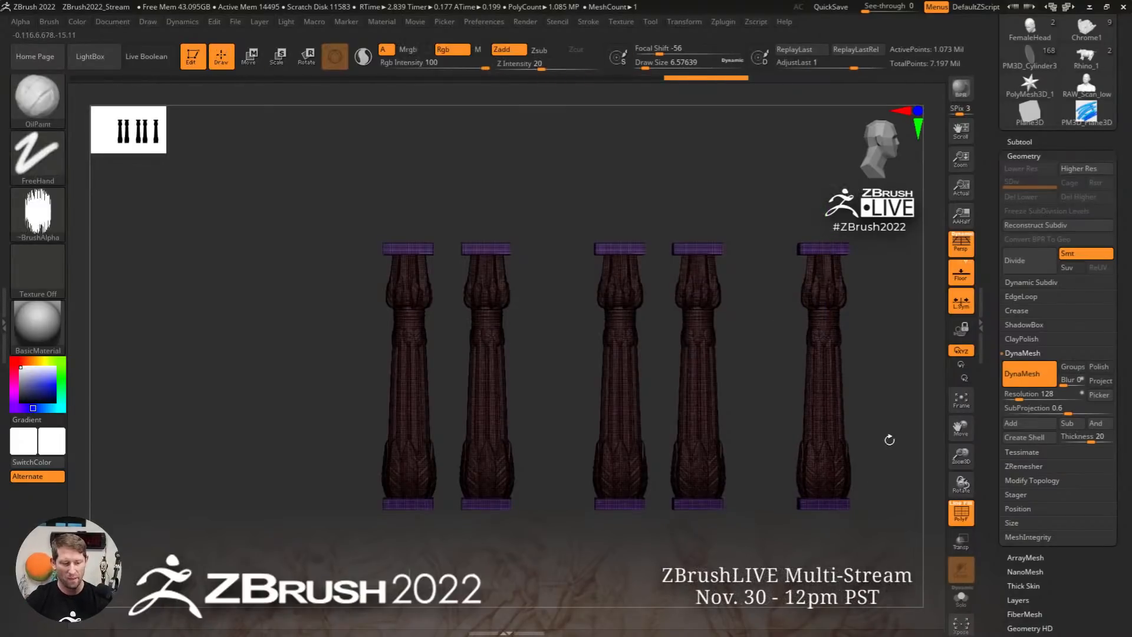
pyautogui.press('f')
pyautogui.hotkey('shift', 'f')
pyautogui.click(1022, 372)
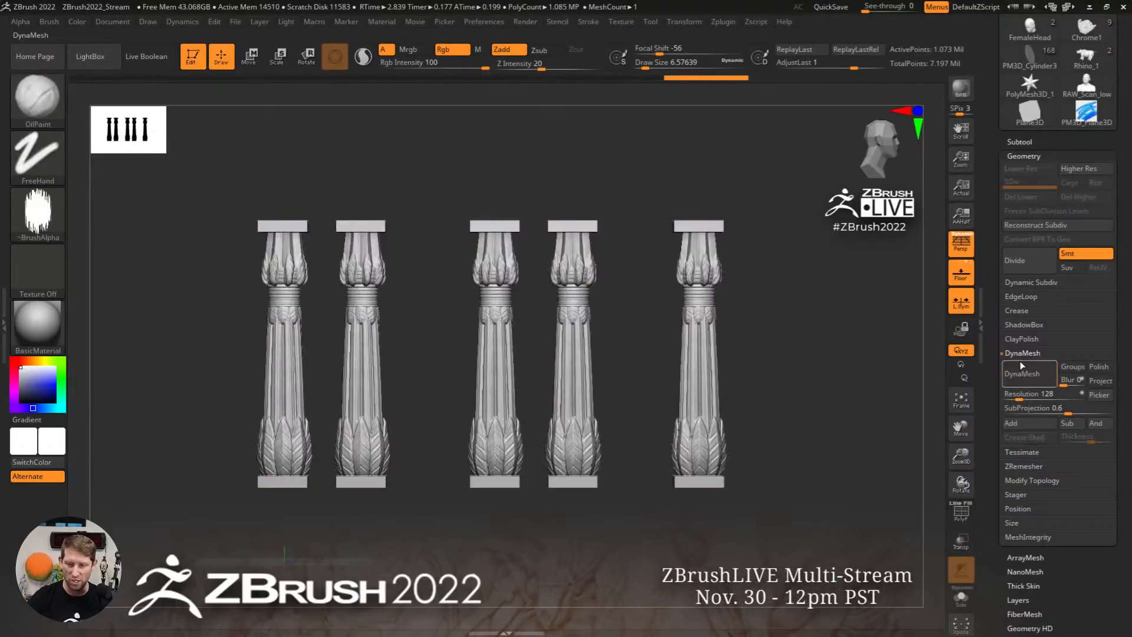
pyautogui.click(1022, 353)
pyautogui.click(1025, 142)
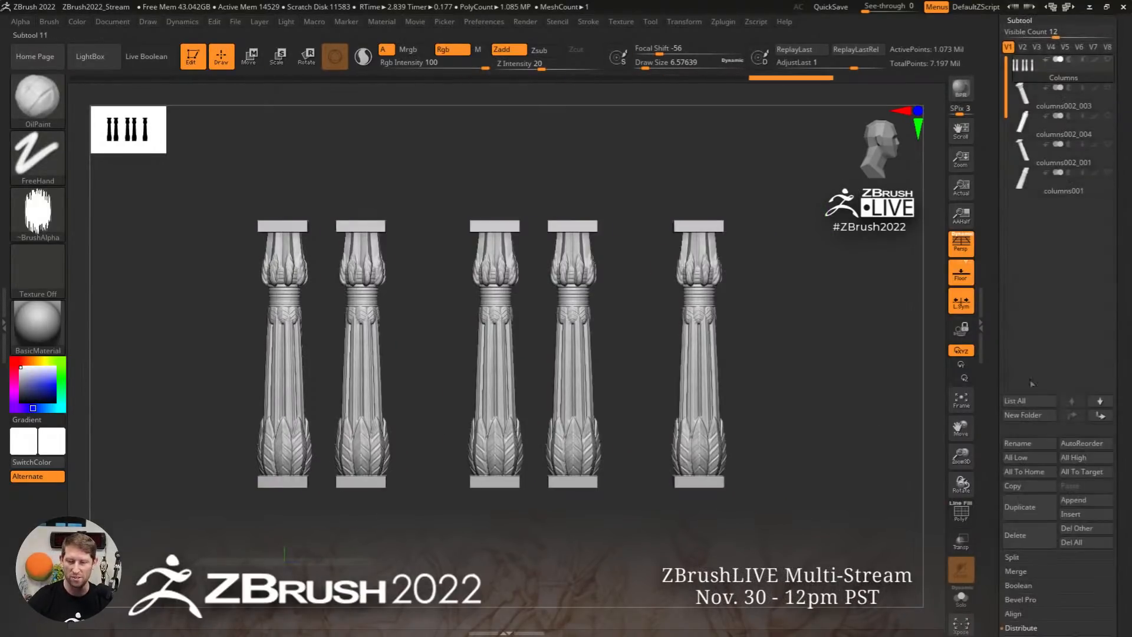
pyautogui.moveTo(1121, 500); pyautogui.dragTo(1120, 381)
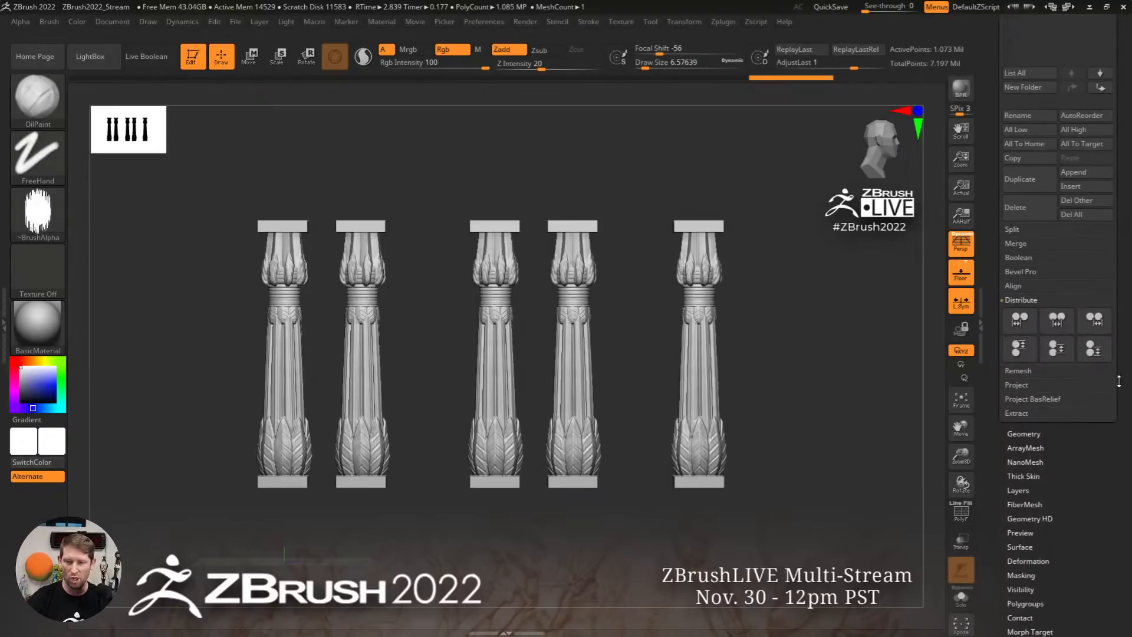
pyautogui.click(1058, 324)
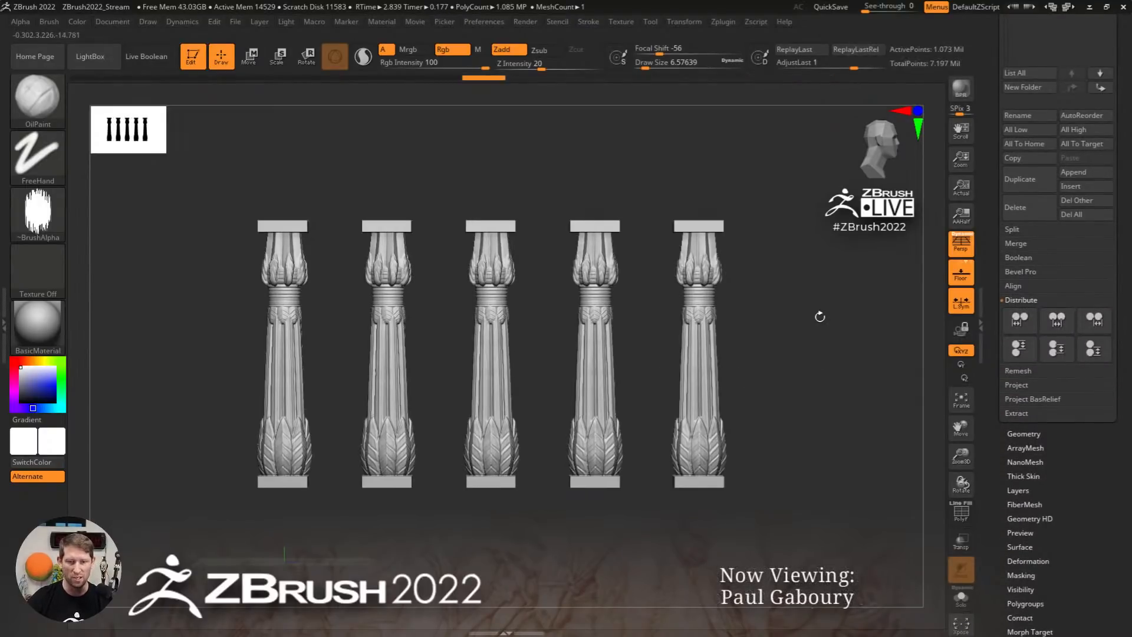
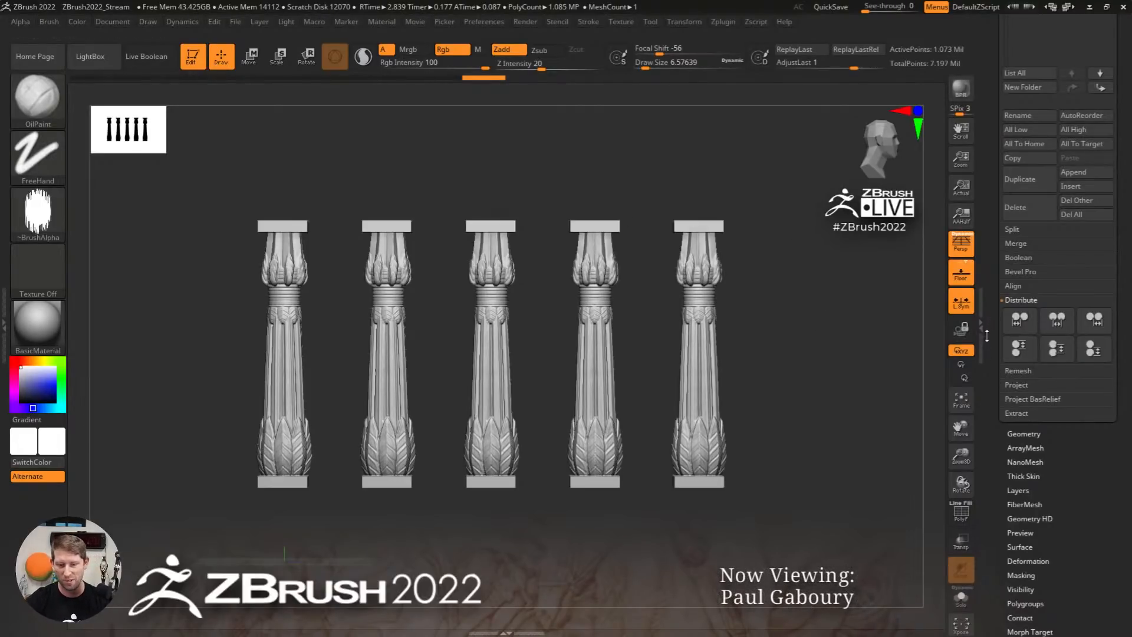
# Switch to the PM3D_Cylinder3D tool, replace its cylinder with a cube primitive through the gizmo, and show the polyframe
pyautogui.scroll(10, 1056, 319)
pyautogui.click(1080, 170)
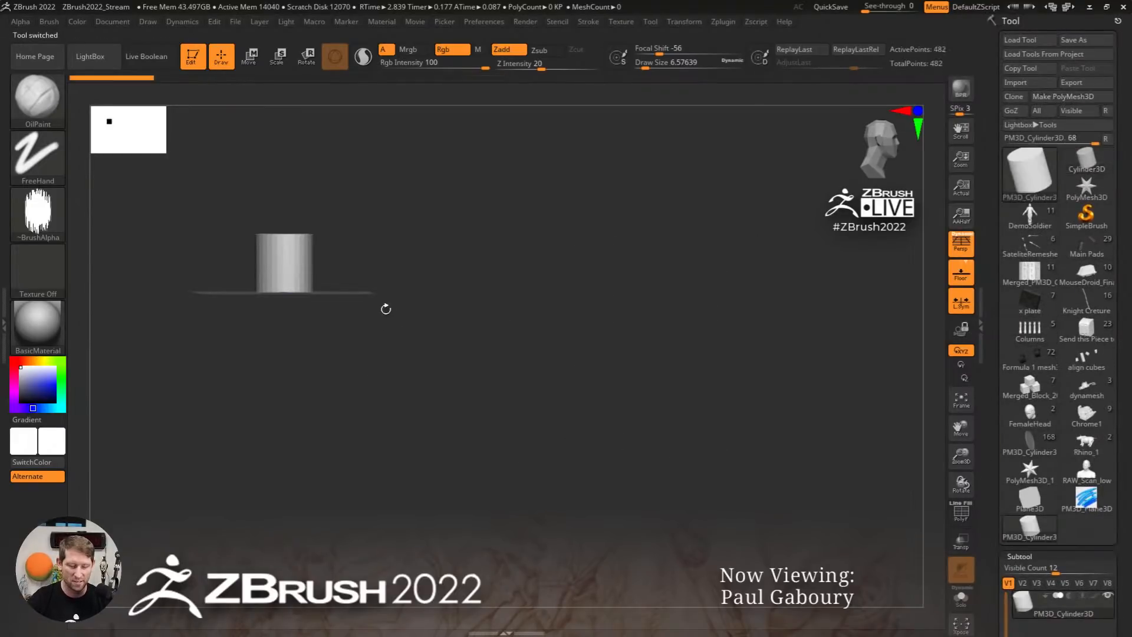
pyautogui.keyDown('alt'); pyautogui.moveTo(384, 308); pyautogui.dragTo(665, 342); pyautogui.keyUp('alt')
pyautogui.press('w')
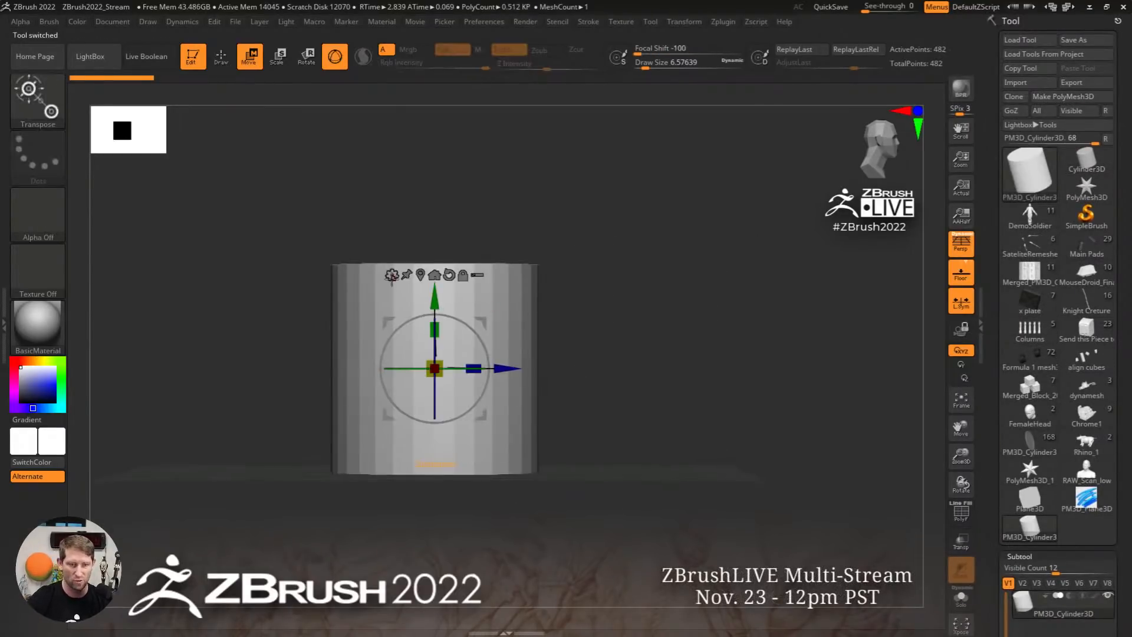
pyautogui.click(392, 275)
pyautogui.click(513, 274)
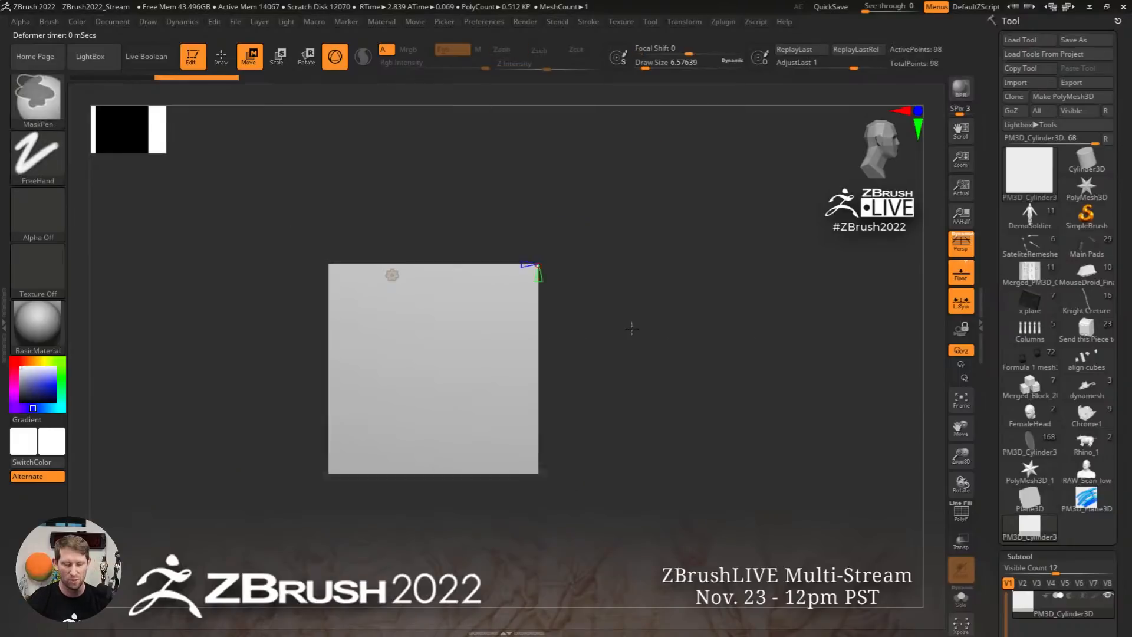
pyautogui.moveTo(632, 328); pyautogui.dragTo(645, 362)
pyautogui.hotkey('shift', 'f')
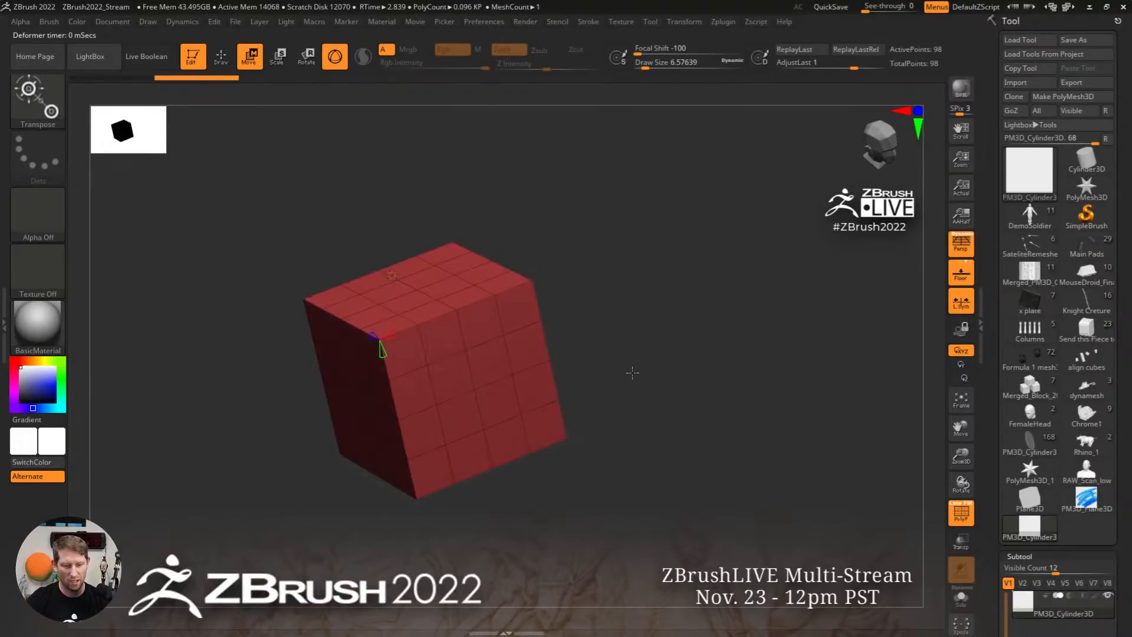
# Subdivide the cube six times, snap to a straight view, and hide the floor grid and polyframe
pyautogui.press('q')
pyautogui.hotkey('ctrl', 'd')
pyautogui.hotkey('ctrl', 'd')
pyautogui.hotkey('ctrl', 'd')
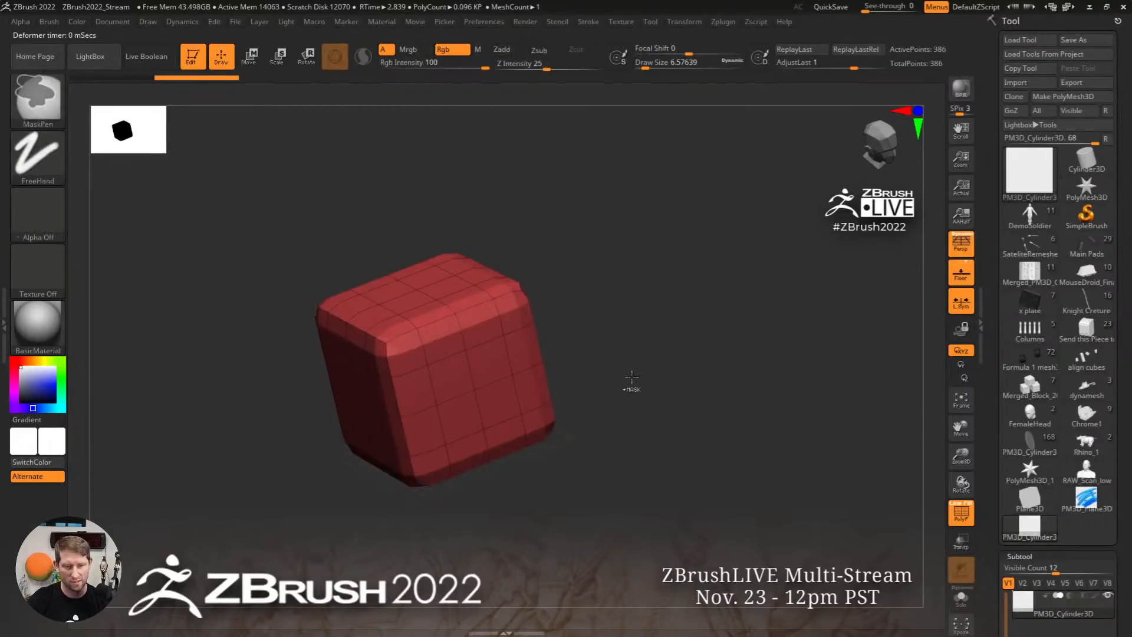
pyautogui.hotkey('ctrl', 'd')
pyautogui.hotkey('ctrl', 'd')
pyautogui.hotkey('ctrl', 'd')
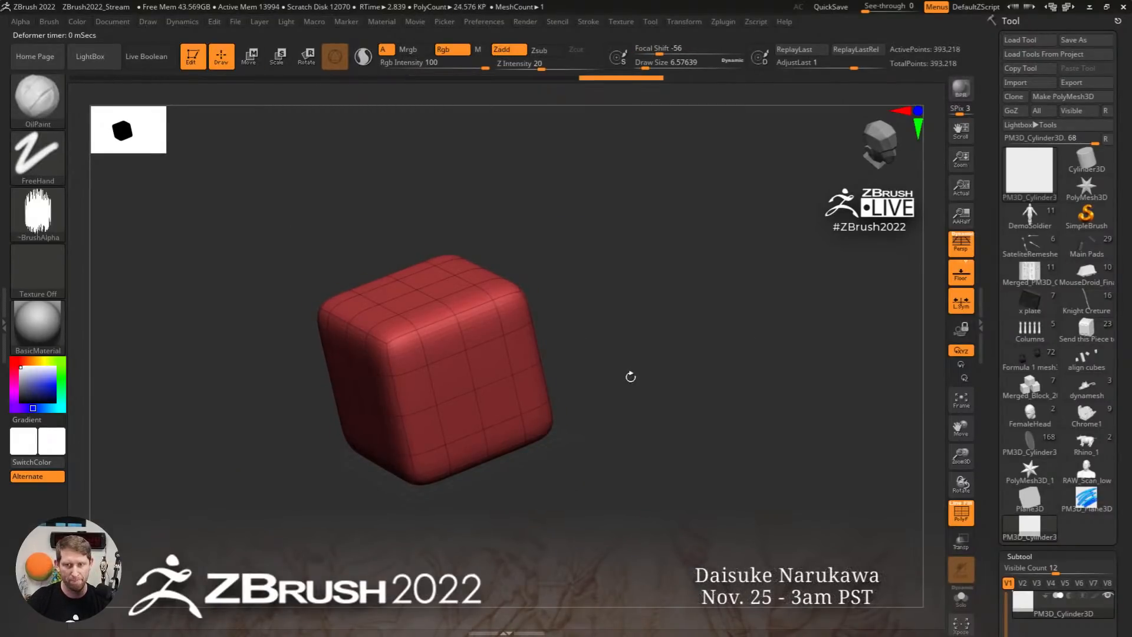
pyautogui.moveTo(629, 374)
pyautogui.keyDown('shift'); pyautogui.mouseDown()
pyautogui.moveTo(649, 356)
pyautogui.moveTo(704, 350)
pyautogui.mouseUp(); pyautogui.keyUp('shift')
pyautogui.click(959, 282)
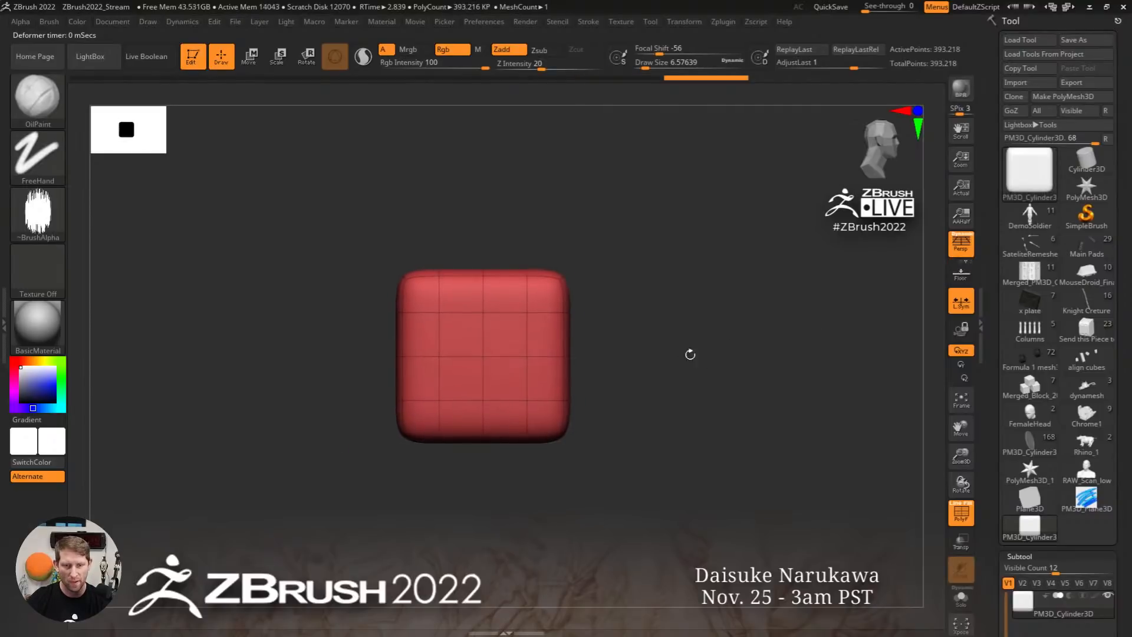
pyautogui.hotkey('shift', 'f')
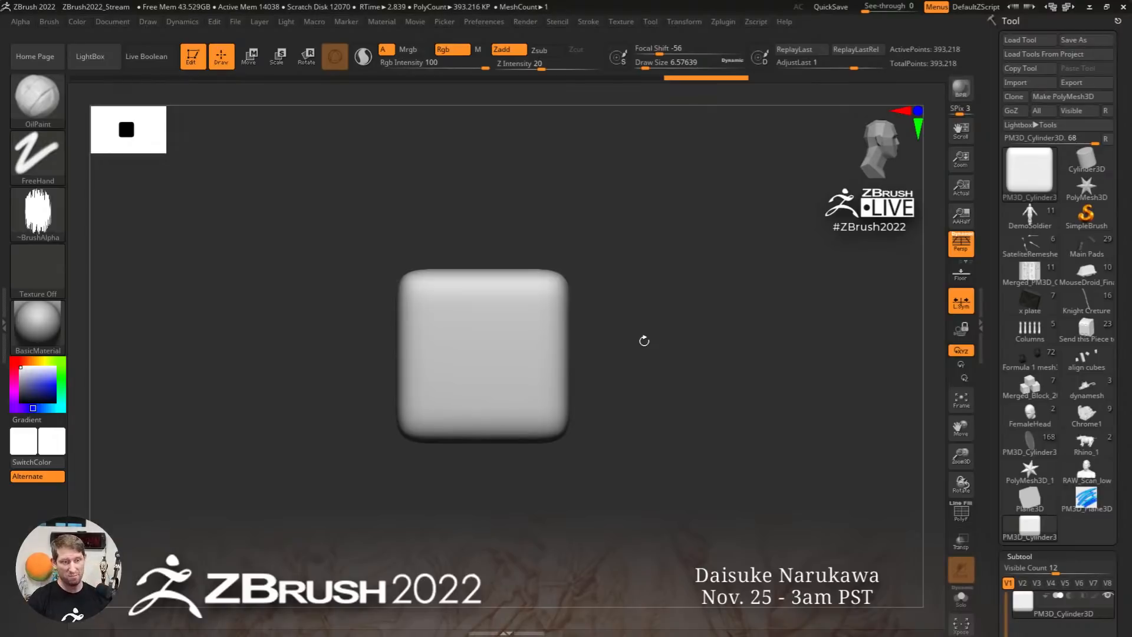
# Bring the Brush palette into view, switch to the ClayBuildup brush, and set its draw size to about 516.57
pyautogui.click(5, 329)
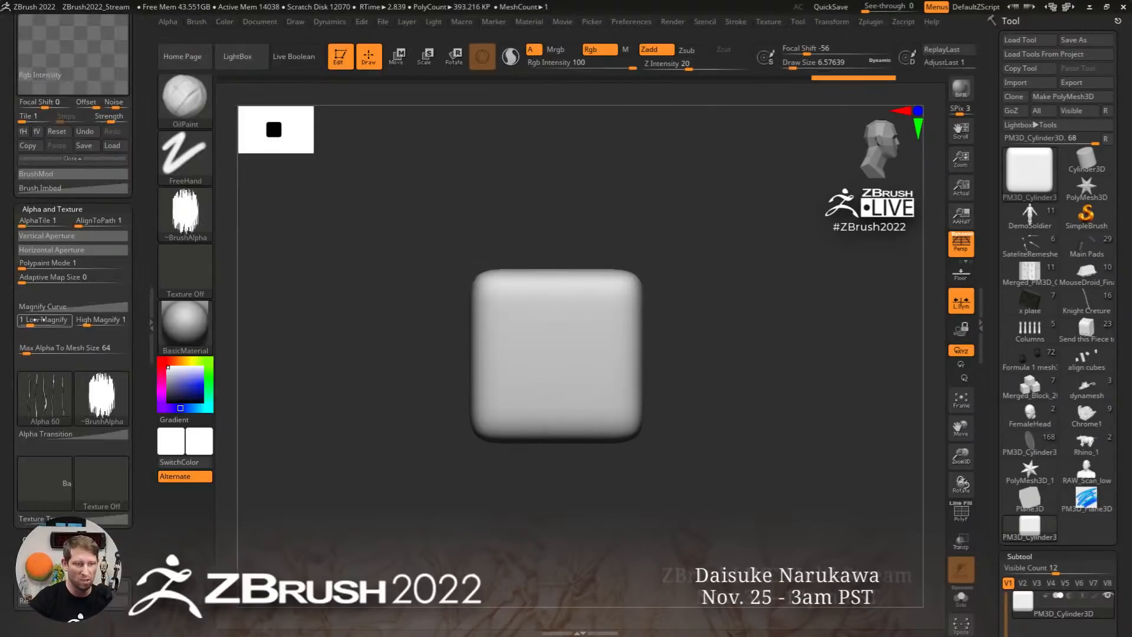
pyautogui.moveTo(147, 280); pyautogui.dragTo(148, 377)
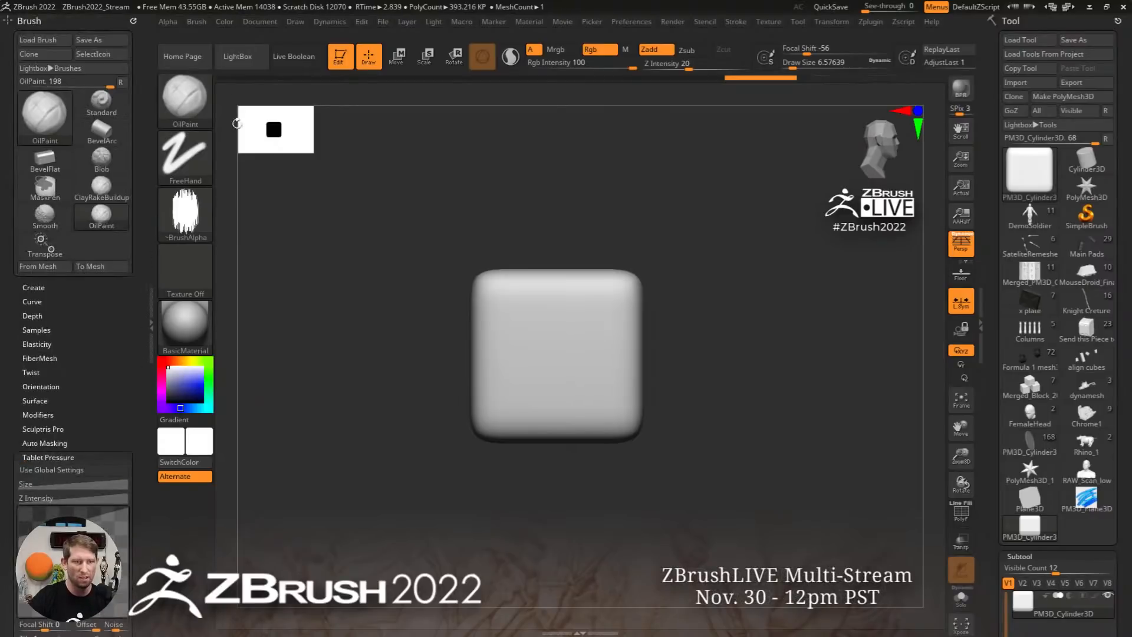
pyautogui.click(173, 23)
pyautogui.moveTo(241, 317); pyautogui.dragTo(192, 316)
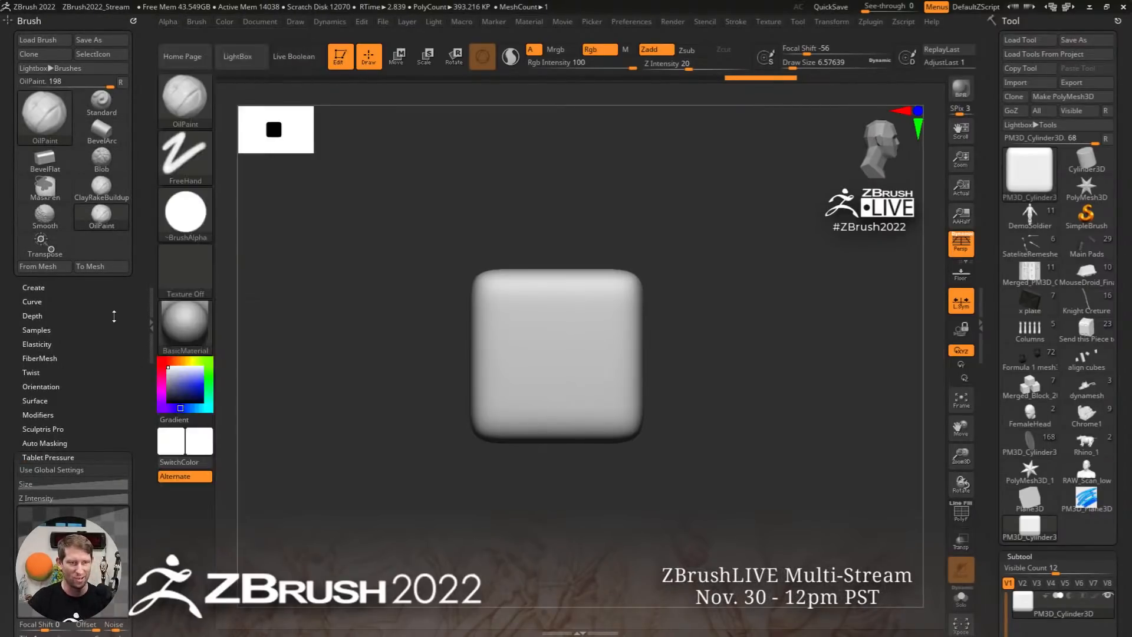
pyautogui.press('b')
pyautogui.press('c')
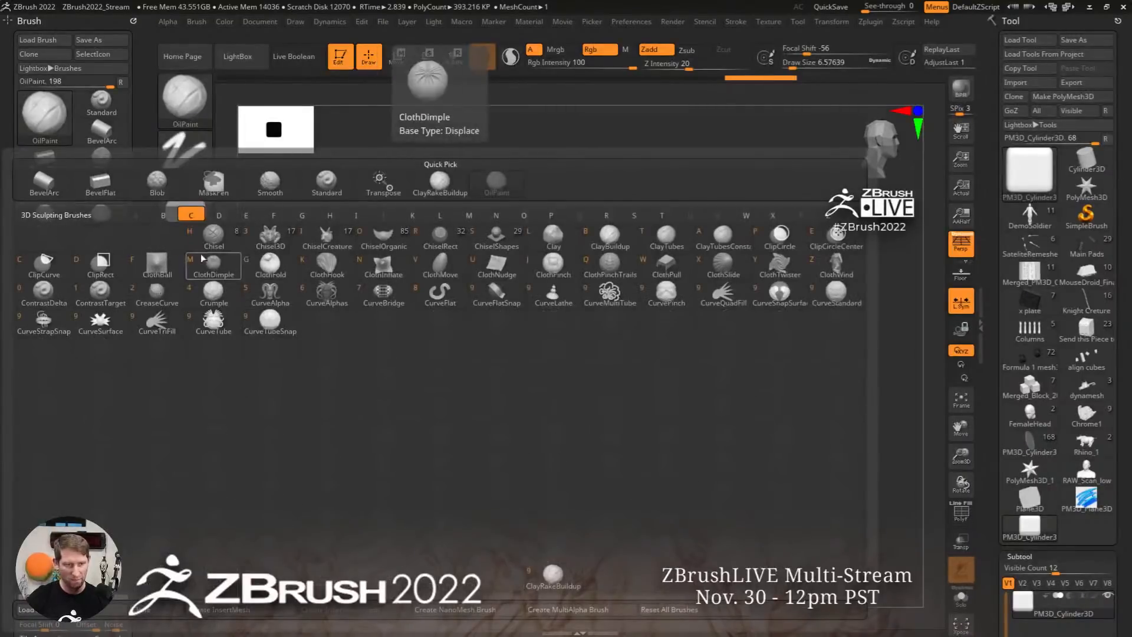
pyautogui.press('b')
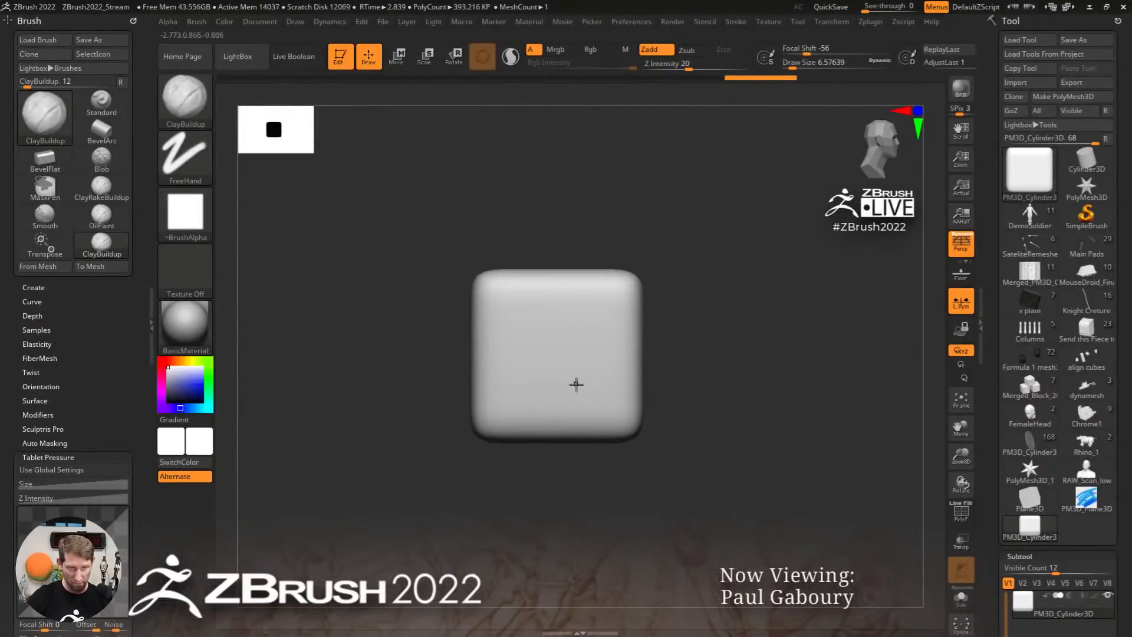
pyautogui.press('s')
pyautogui.moveTo(616, 357); pyautogui.dragTo(642, 365)
# Sculpt diagonal ClayBuildup test strokes across two neighbouring faces of the rounded cube and the edge between them
pyautogui.keyDown('ctrl'); pyautogui.moveTo(581, 339); pyautogui.dragTo(569, 366, button='right'); pyautogui.keyUp('ctrl')
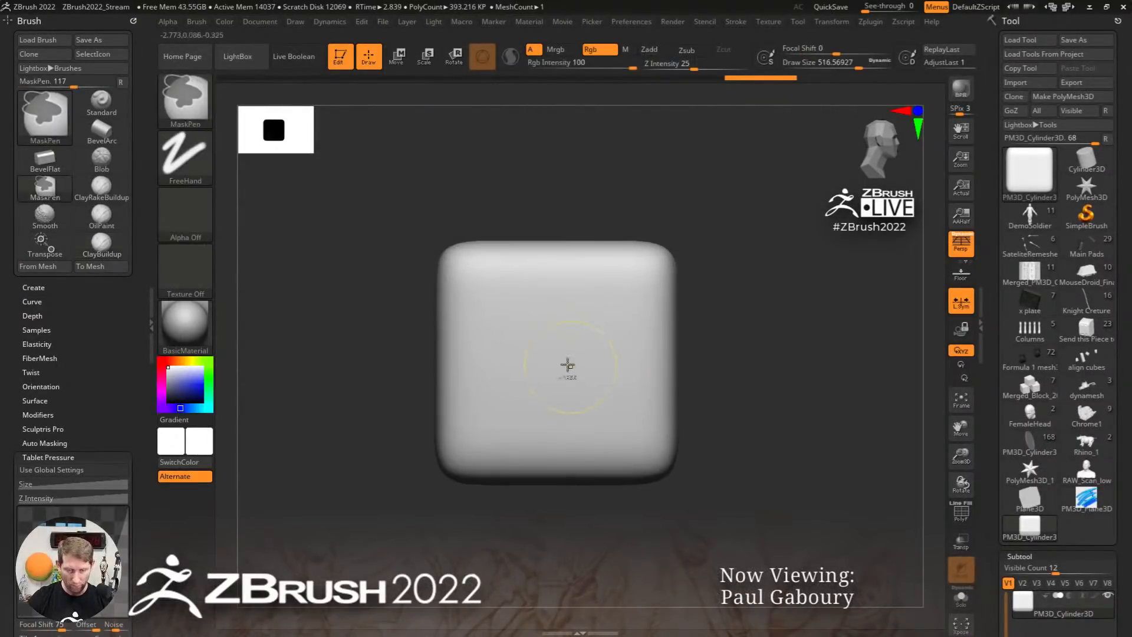
pyautogui.moveTo(494, 401); pyautogui.dragTo(643, 289)
pyautogui.moveTo(549, 390); pyautogui.dragTo(661, 307)
pyautogui.moveTo(617, 329); pyautogui.dragTo(519, 360, button='right')
pyautogui.moveTo(726, 370); pyautogui.dragTo(796, 288)
pyautogui.moveTo(691, 364); pyautogui.dragTo(758, 274)
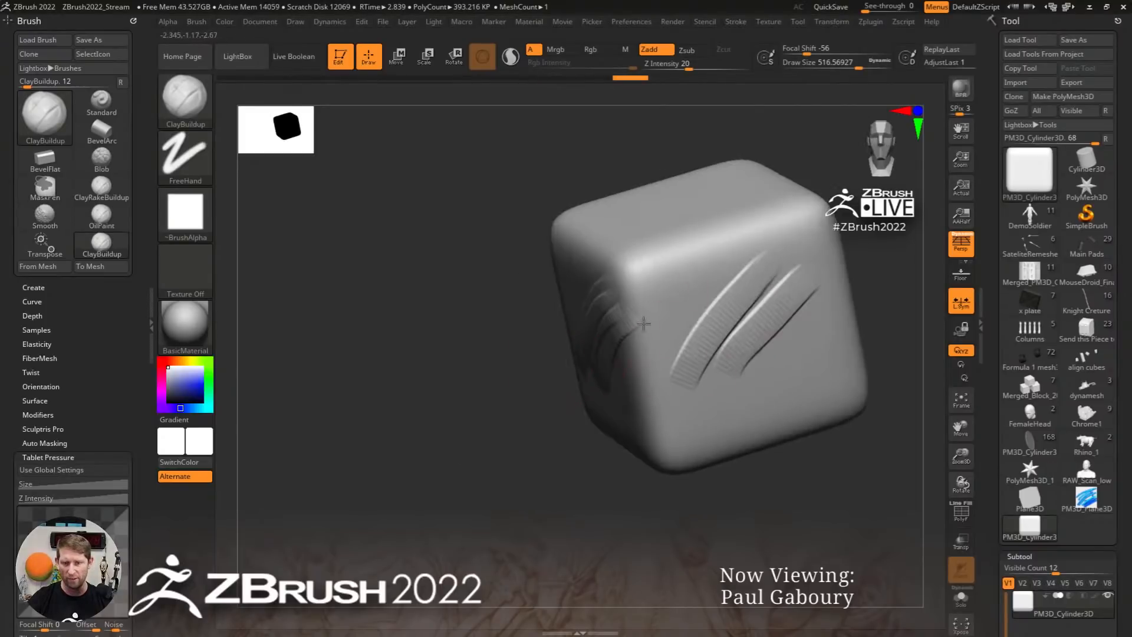
pyautogui.moveTo(646, 316); pyautogui.dragTo(696, 249)
pyautogui.moveTo(636, 307)
pyautogui.mouseDown()
pyautogui.moveTo(652, 251)
pyautogui.moveTo(630, 283)
pyautogui.mouseUp()
pyautogui.moveTo(667, 356)
pyautogui.mouseDown()
pyautogui.moveTo(682, 318)
pyautogui.moveTo(635, 391)
pyautogui.mouseUp()
pyautogui.moveTo(620, 338); pyautogui.dragTo(693, 302)
pyautogui.moveTo(631, 368); pyautogui.dragTo(683, 345)
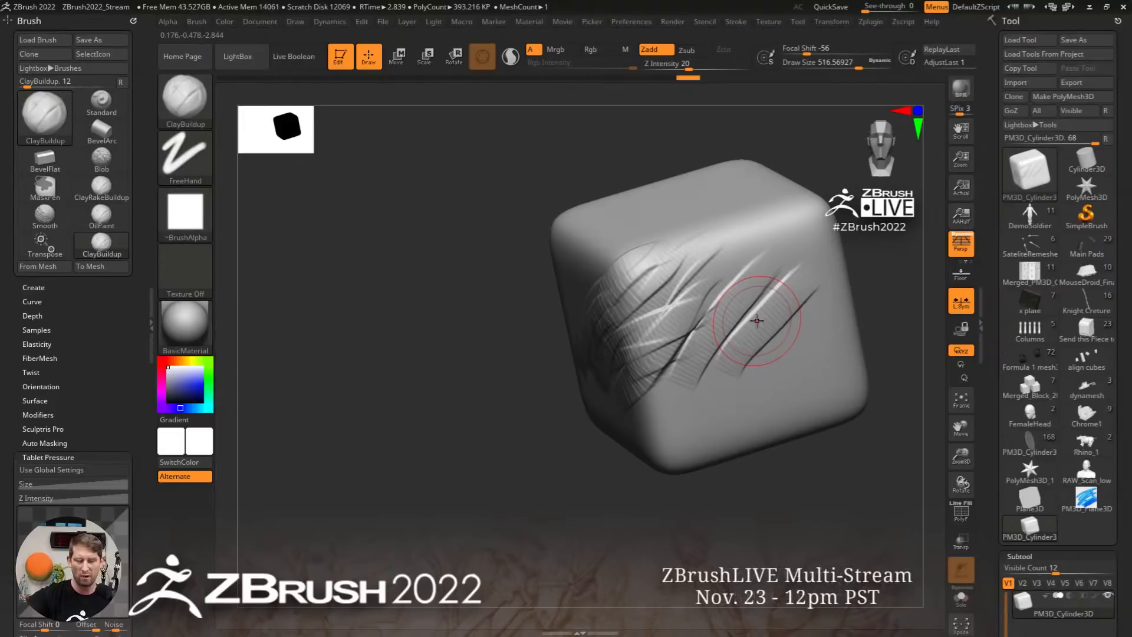
# Undo all the ClayBuildup test strokes on the cube
pyautogui.press('ctrl')
pyautogui.hotkey('ctrl', 'z')
pyautogui.hotkey('ctrl', 'z')
pyautogui.hotkey('ctrl', 'z')
pyautogui.hotkey('ctrl', 'z')
pyautogui.hotkey('ctrl', 'z')
pyautogui.hotkey('ctrl', 'z')
pyautogui.hotkey('ctrl', 'z')
pyautogui.hotkey('ctrl', 'z')
pyautogui.hotkey('ctrl', 'z')
pyautogui.hotkey('ctrl', 'z')
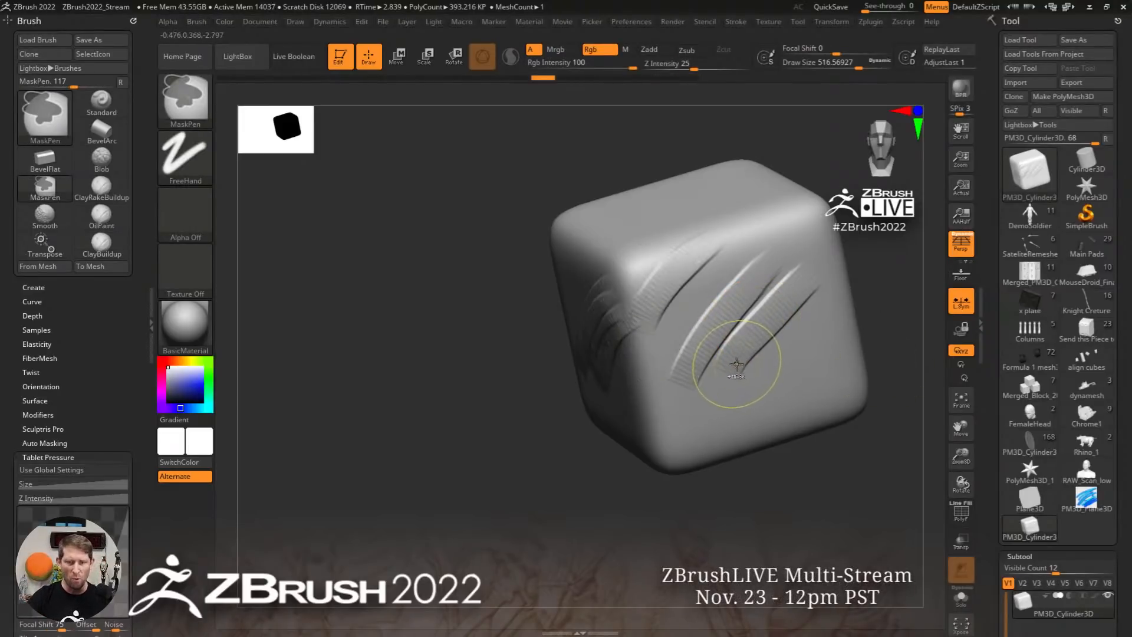
pyautogui.hotkey('ctrl', 'z')
pyautogui.hotkey('ctrl', 'z')
pyautogui.hotkey('ctrl', 'z')
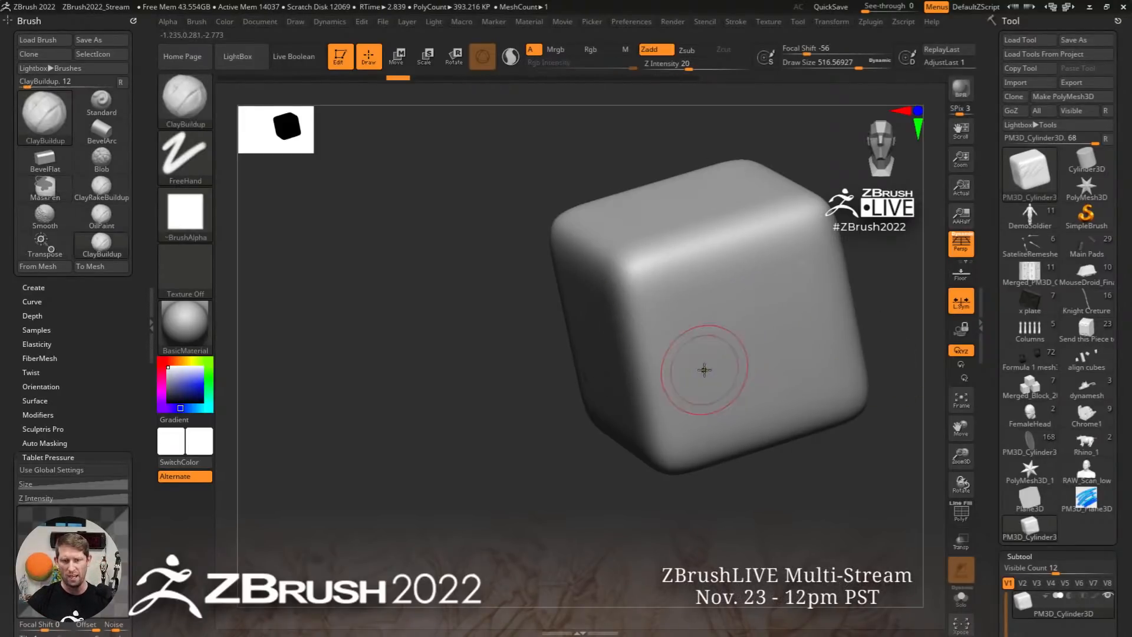
# Snap the cube back to a straight view and enable surface noise for the ClayBuildup brush, opening NoiseMaker
pyautogui.keyDown('shift'); pyautogui.moveTo(705, 369); pyautogui.dragTo(673, 343, button='right'); pyautogui.keyUp('shift')
pyautogui.click(188, 222)
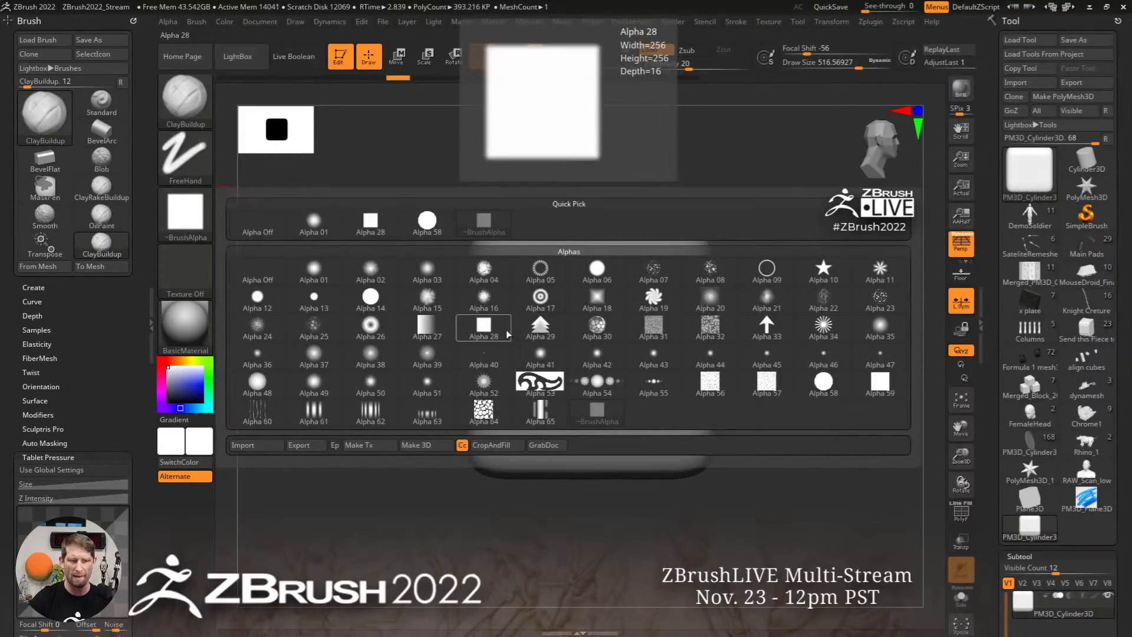
pyautogui.click(41, 458)
pyautogui.click(45, 471)
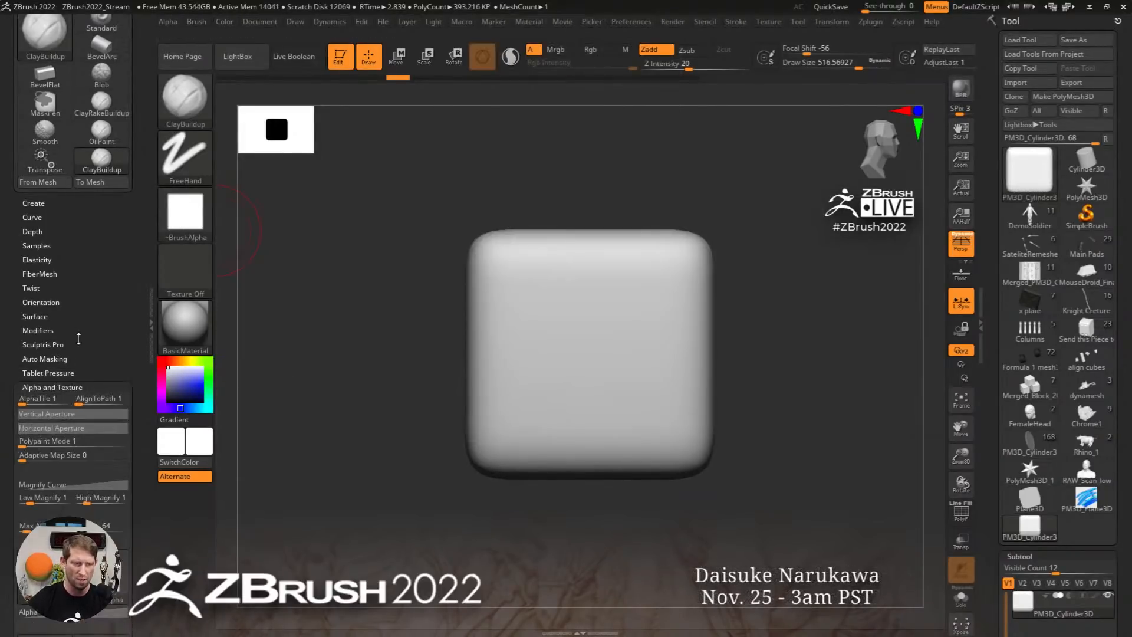
pyautogui.click(59, 387)
pyautogui.click(35, 316)
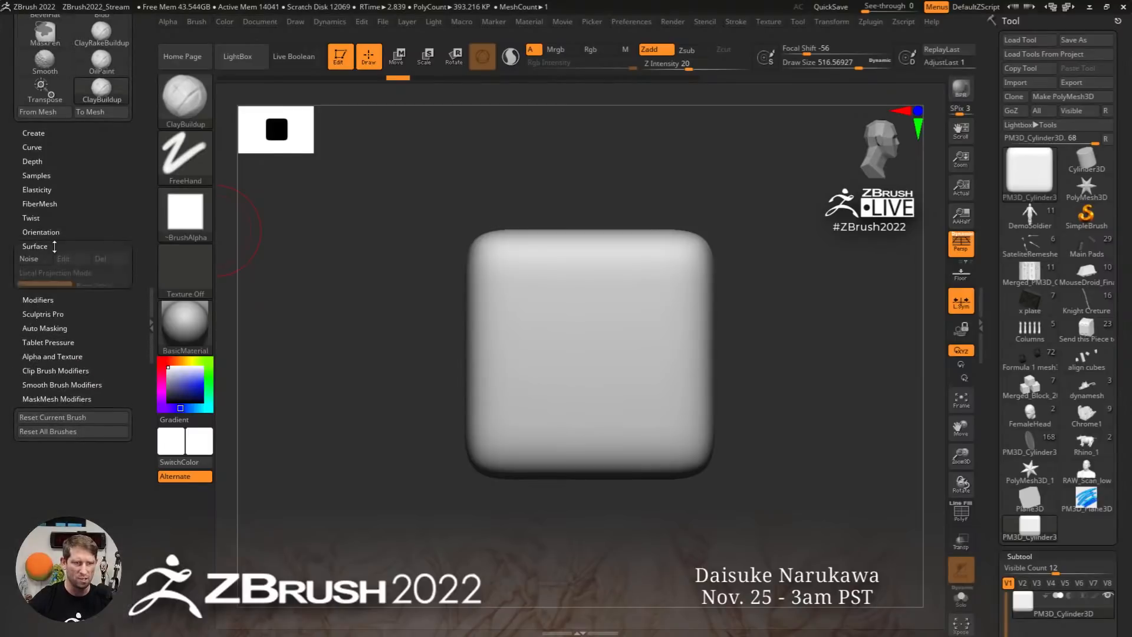
pyautogui.moveTo(109, 273)
pyautogui.mouseDown()
pyautogui.moveTo(110, 205)
pyautogui.moveTo(99, 268)
pyautogui.mouseUp()
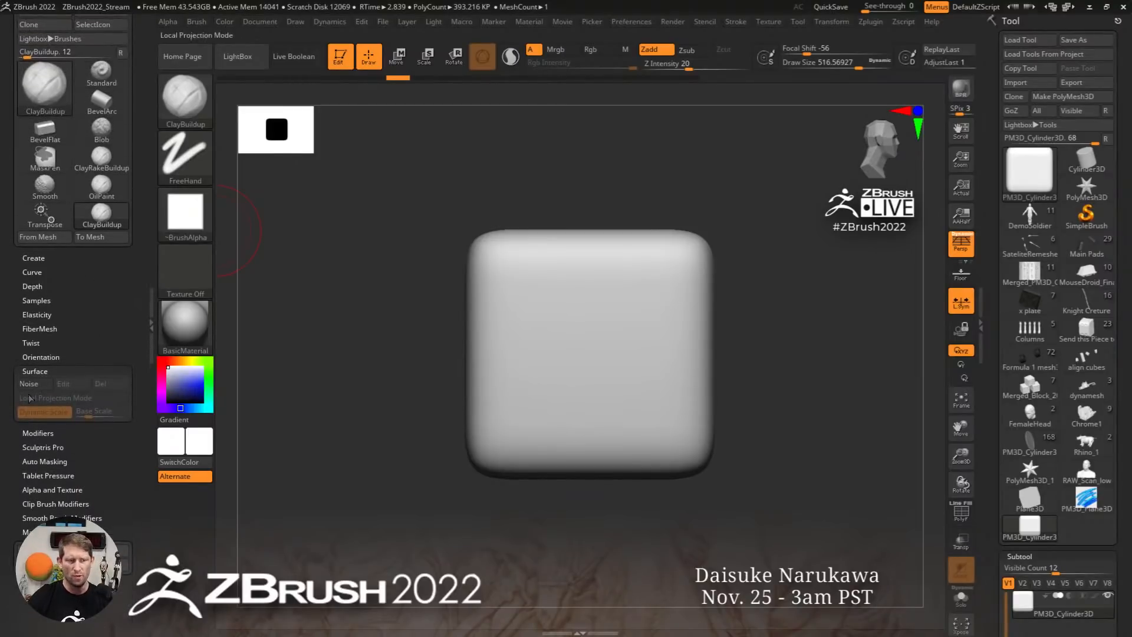
pyautogui.click(34, 384)
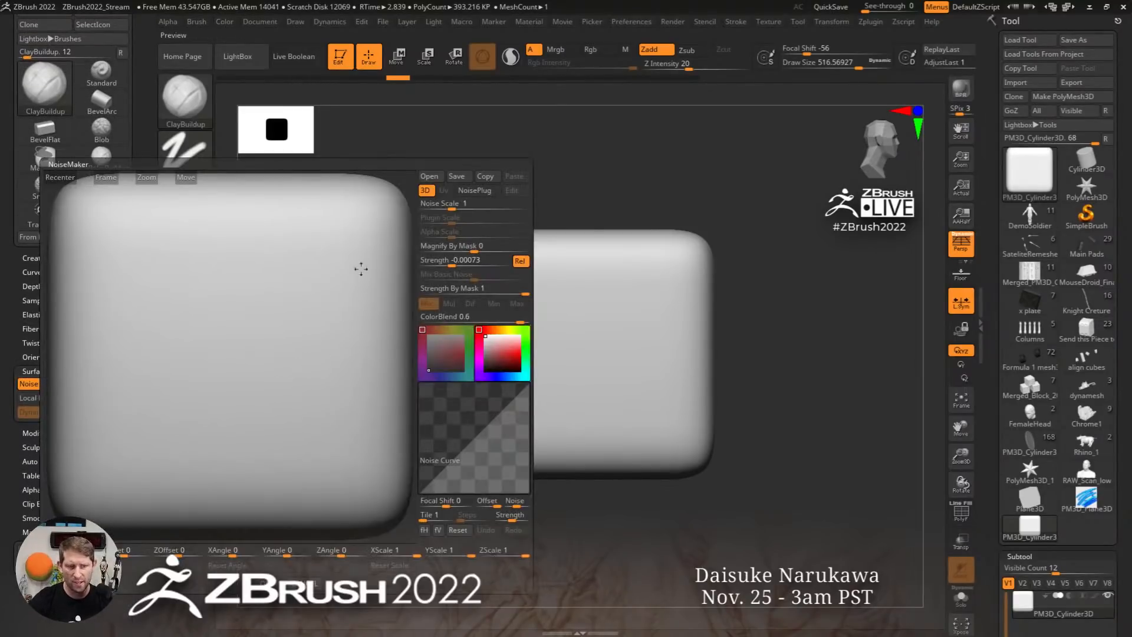
# Set the brush noise scale to about 347.26, reshape the noise curve into coarse pitted patches, and accept the noise
pyautogui.moveTo(452, 208); pyautogui.dragTo(484, 210)
pyautogui.moveTo(458, 453); pyautogui.dragTo(486, 414)
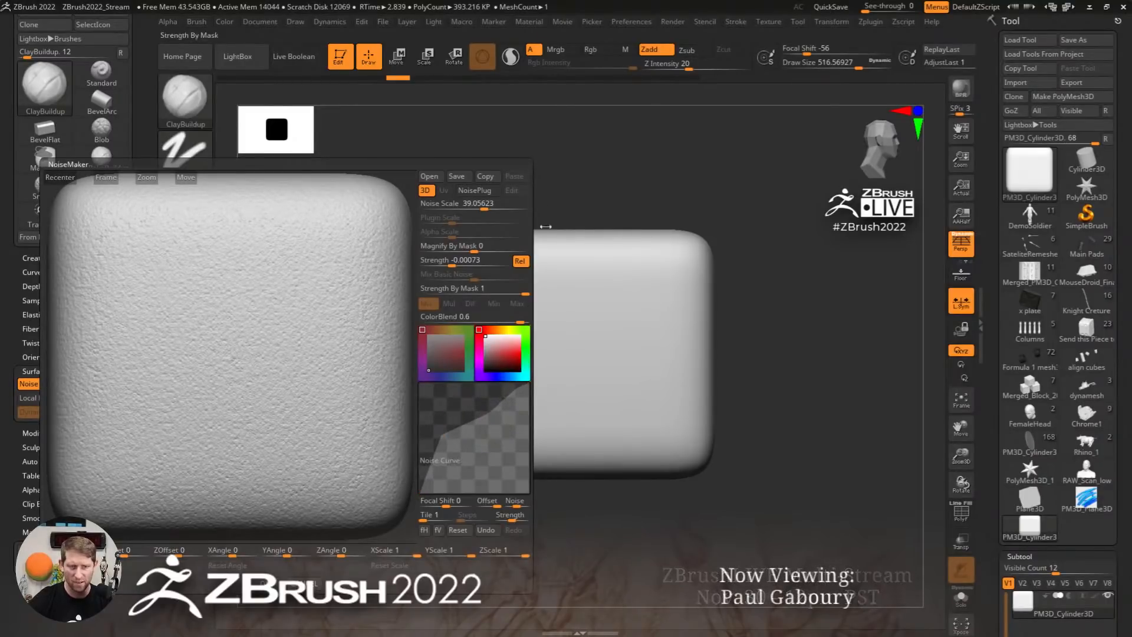
pyautogui.moveTo(494, 205); pyautogui.dragTo(518, 206)
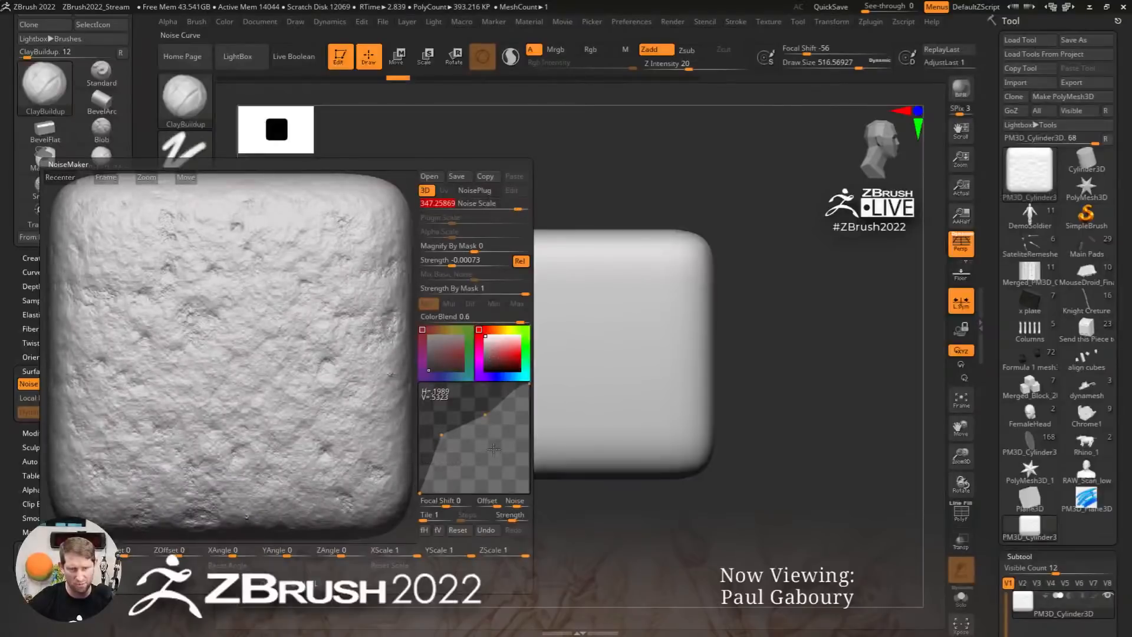
pyautogui.moveTo(485, 415); pyautogui.dragTo(477, 438)
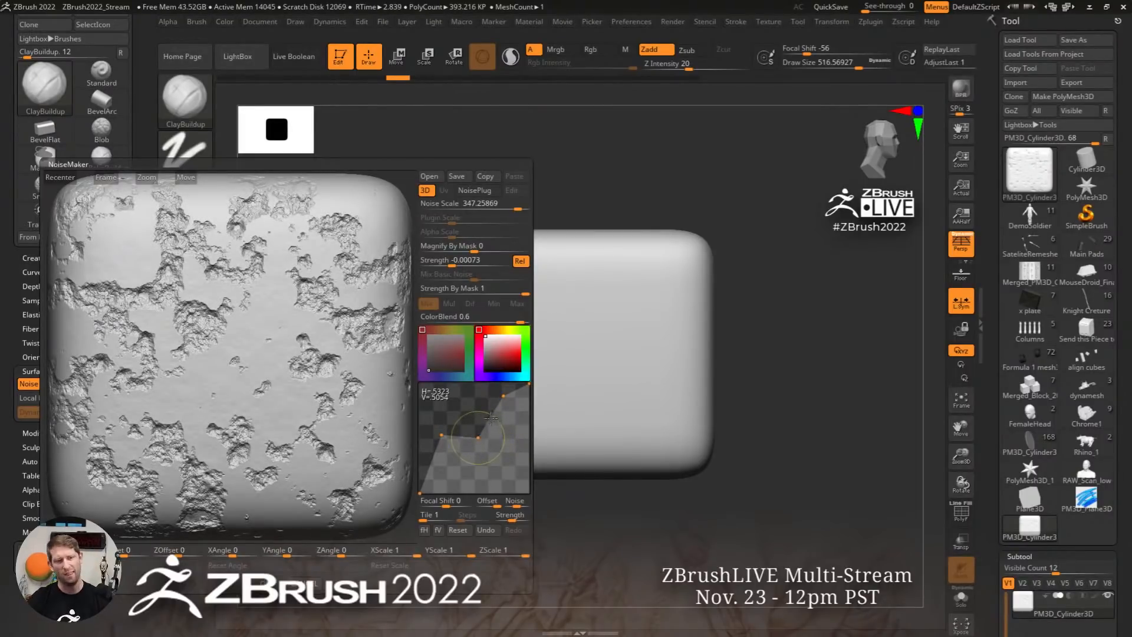
pyautogui.click(265, 583)
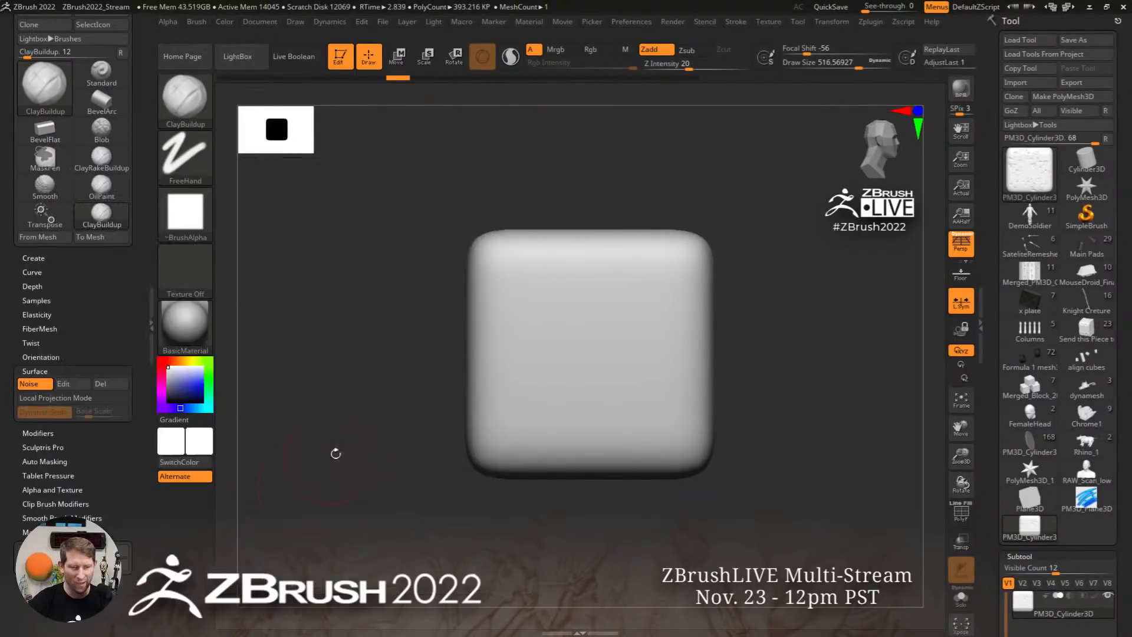
# Try ClayBuildup strokes with the pitted noise across one face of the cube and undo them
pyautogui.moveTo(608, 343); pyautogui.dragTo(574, 359, button='right')
pyautogui.moveTo(590, 348)
pyautogui.mouseDown()
pyautogui.moveTo(652, 273)
pyautogui.moveTo(675, 327)
pyautogui.moveTo(638, 386)
pyautogui.mouseUp()
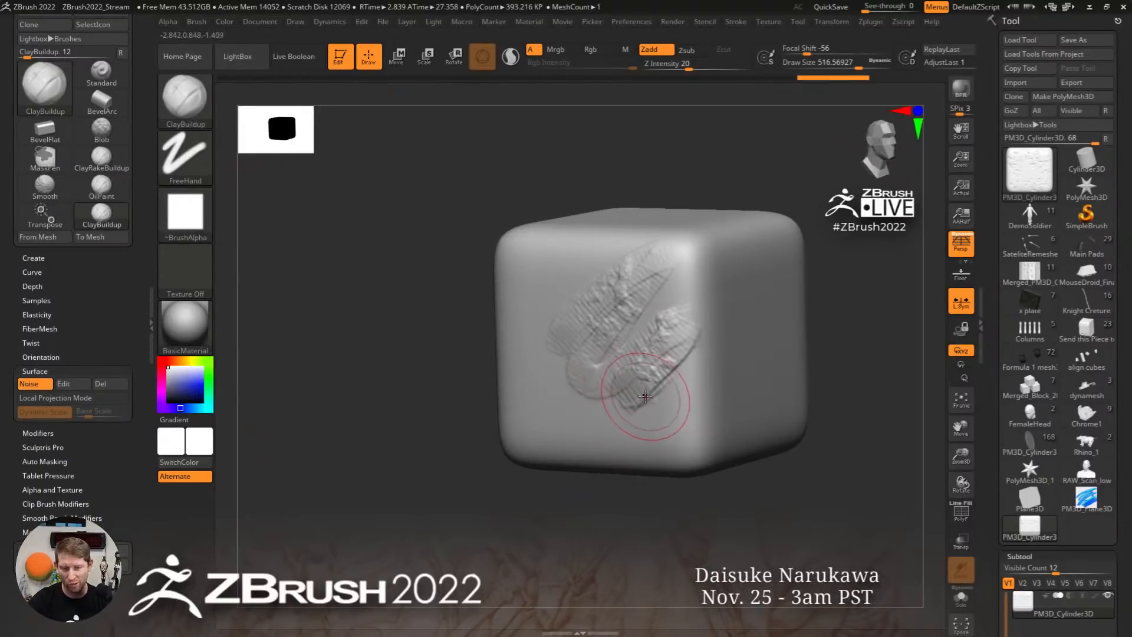
pyautogui.hotkey('ctrl', 'z')
pyautogui.moveTo(601, 328)
pyautogui.mouseDown()
pyautogui.moveTo(634, 330)
pyautogui.moveTo(684, 429)
pyautogui.mouseUp()
pyautogui.moveTo(637, 421)
pyautogui.mouseDown(button='right')
pyautogui.moveTo(696, 380)
pyautogui.moveTo(678, 396)
pyautogui.mouseUp(button='right')
pyautogui.hotkey('ctrl', 'z')
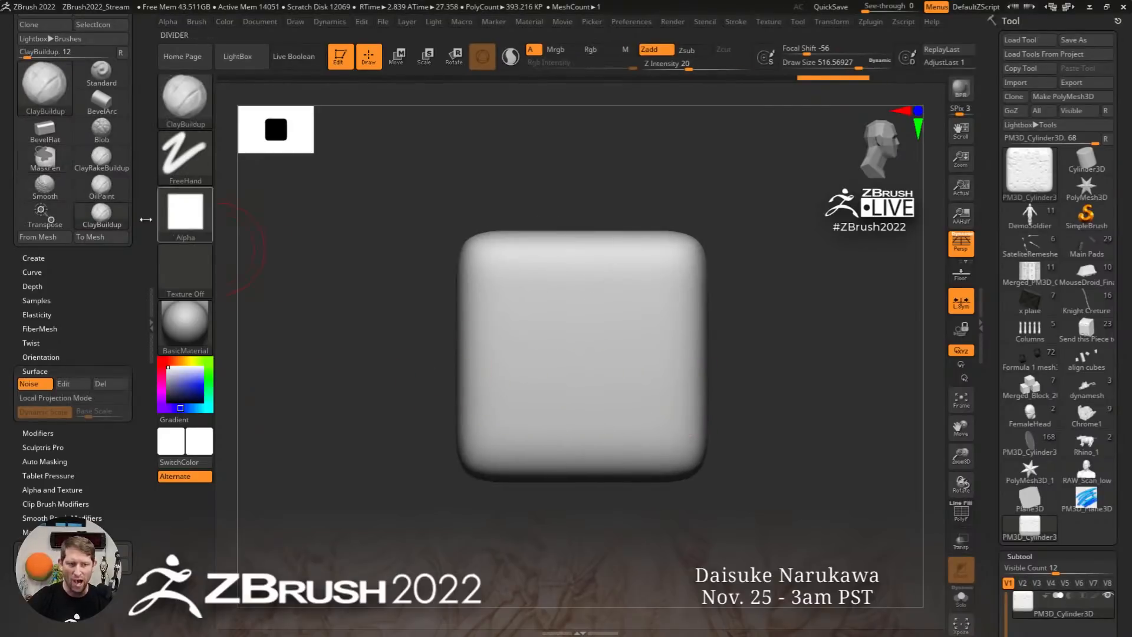
# Turn off the ClayBuildup brush's alpha and try a noise stroke on the cube
pyautogui.click(188, 215)
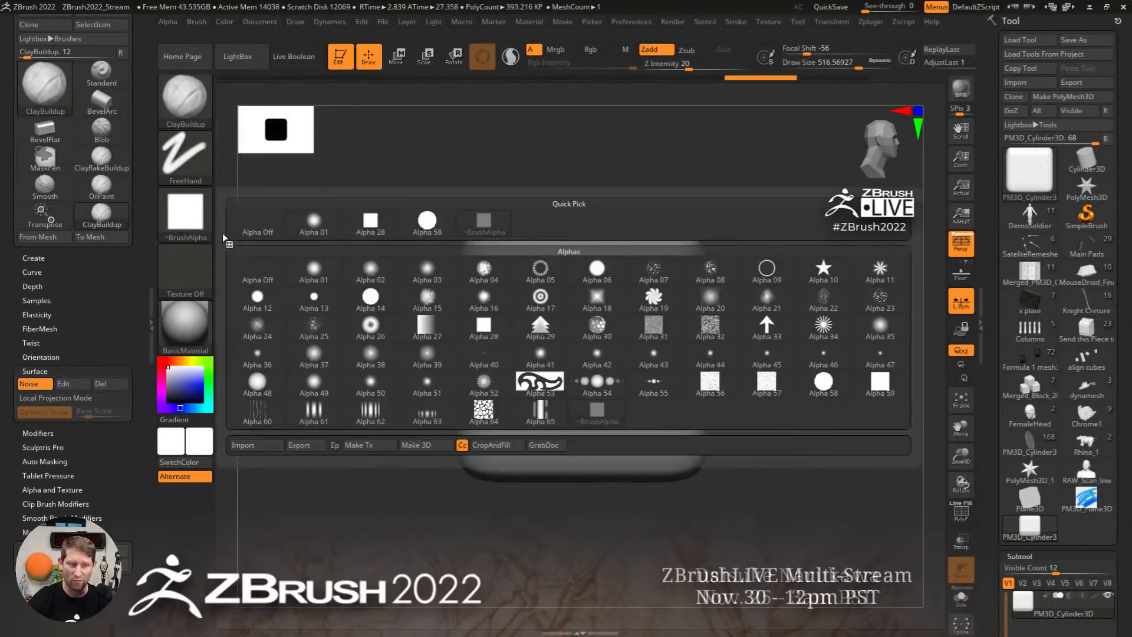
pyautogui.click(504, 298)
pyautogui.moveTo(504, 298)
pyautogui.mouseDown()
pyautogui.moveTo(650, 374)
pyautogui.moveTo(637, 448)
pyautogui.moveTo(494, 359)
pyautogui.moveTo(654, 318)
pyautogui.mouseUp()
pyautogui.moveTo(678, 330); pyautogui.dragTo(632, 371, button='right')
pyautogui.hotkey('ctrl', 'z')
# Try pitted noise strokes around a corner of the cube and across its adjoining faces, and undo them
pyautogui.moveTo(598, 337)
pyautogui.mouseDown()
pyautogui.moveTo(608, 329)
pyautogui.moveTo(621, 409)
pyautogui.moveTo(684, 263)
pyautogui.moveTo(566, 260)
pyautogui.moveTo(728, 422)
pyautogui.moveTo(656, 269)
pyautogui.moveTo(610, 249)
pyautogui.mouseUp()
pyautogui.moveTo(619, 253)
pyautogui.mouseDown(button='right')
pyautogui.moveTo(687, 327)
pyautogui.moveTo(664, 354)
pyautogui.mouseUp(button='right')
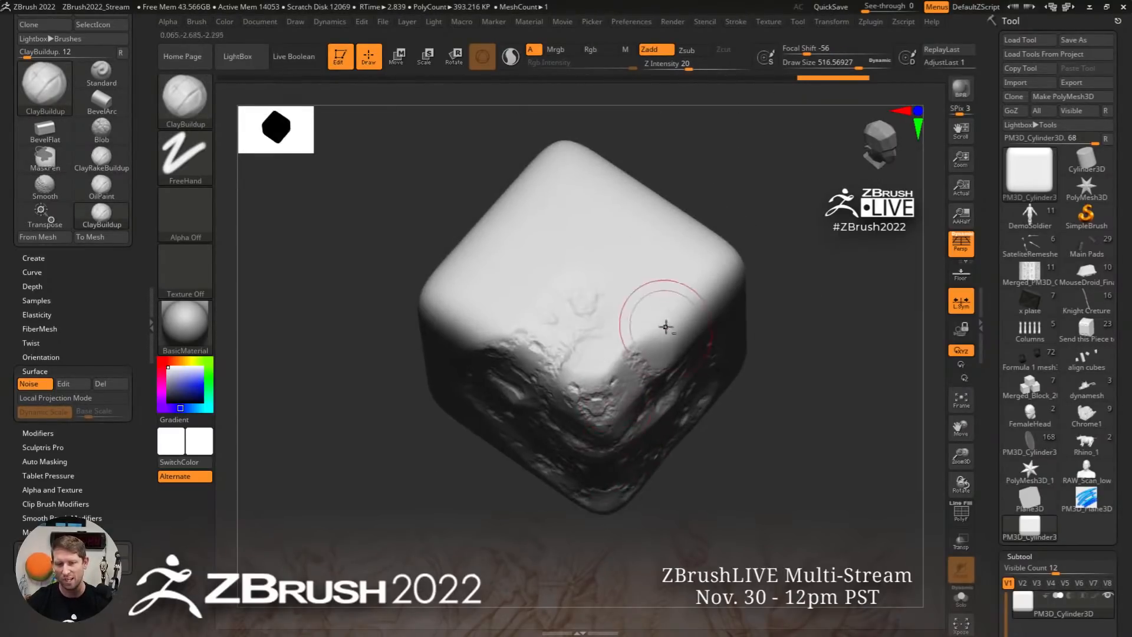
pyautogui.moveTo(664, 326)
pyautogui.mouseDown()
pyautogui.moveTo(547, 233)
pyautogui.moveTo(616, 407)
pyautogui.mouseUp()
pyautogui.moveTo(625, 439)
pyautogui.mouseDown(button='right')
pyautogui.moveTo(652, 394)
pyautogui.moveTo(597, 452)
pyautogui.mouseUp(button='right')
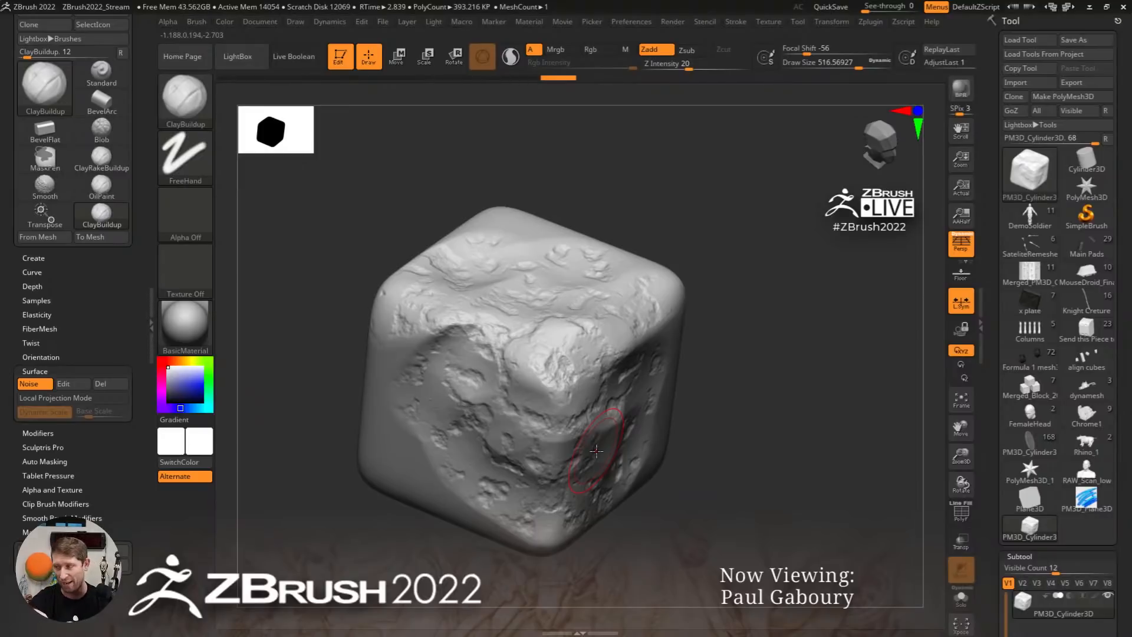
pyautogui.press('ctrl')
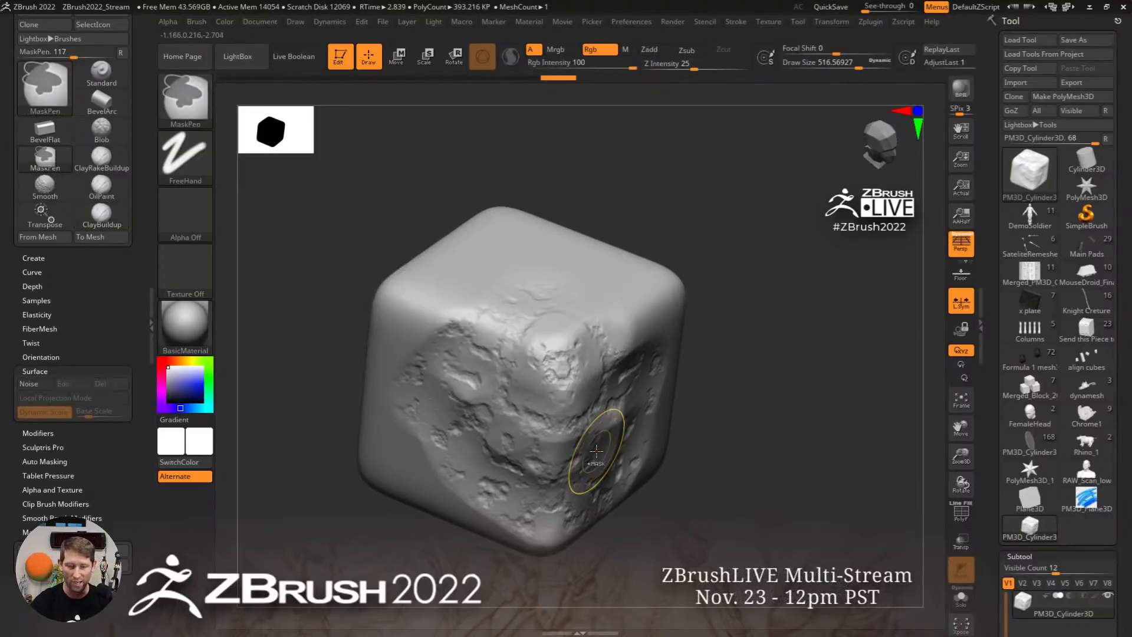
pyautogui.moveTo(587, 370)
pyautogui.keyDown('shift'); pyautogui.mouseDown(button='right')
pyautogui.moveTo(578, 424)
pyautogui.moveTo(670, 323)
pyautogui.mouseUp(button='right'); pyautogui.keyUp('shift')
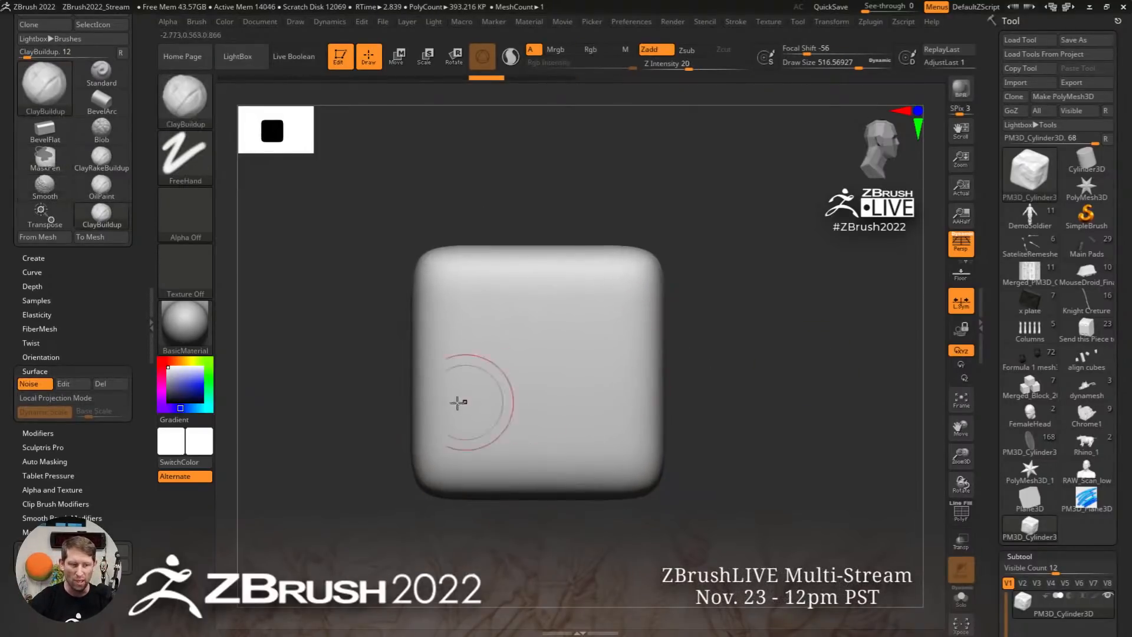
# Add the cobblestone alpha to the brush's surface noise and set the noise strength to -0.1201
pyautogui.click(66, 384)
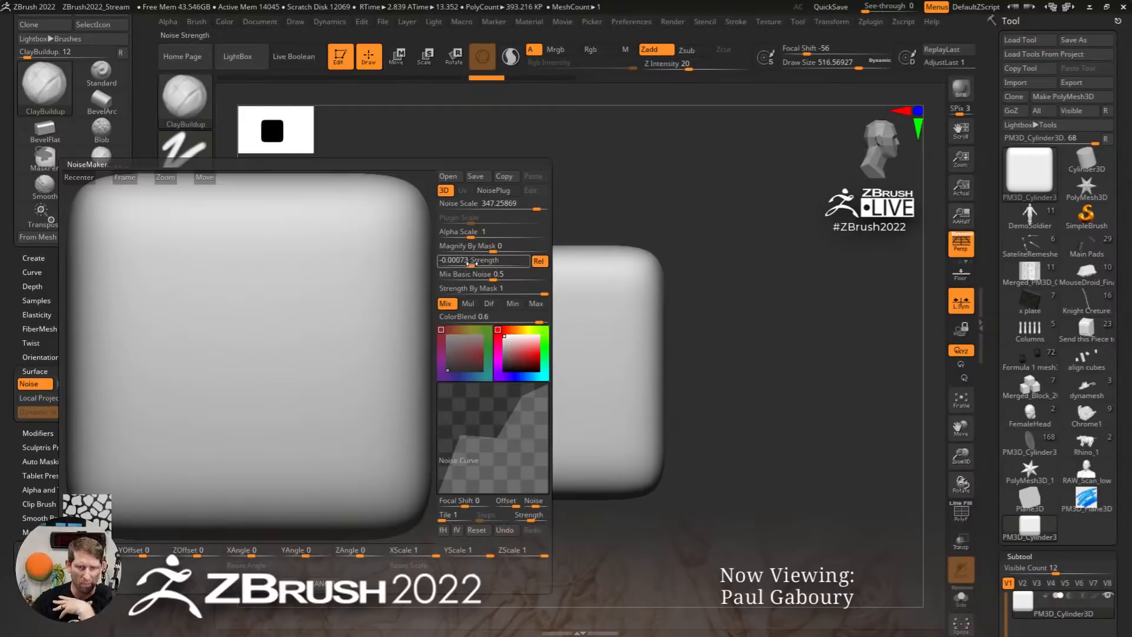
pyautogui.moveTo(470, 265)
pyautogui.mouseDown()
pyautogui.moveTo(437, 266)
pyautogui.moveTo(449, 265)
pyautogui.mouseUp()
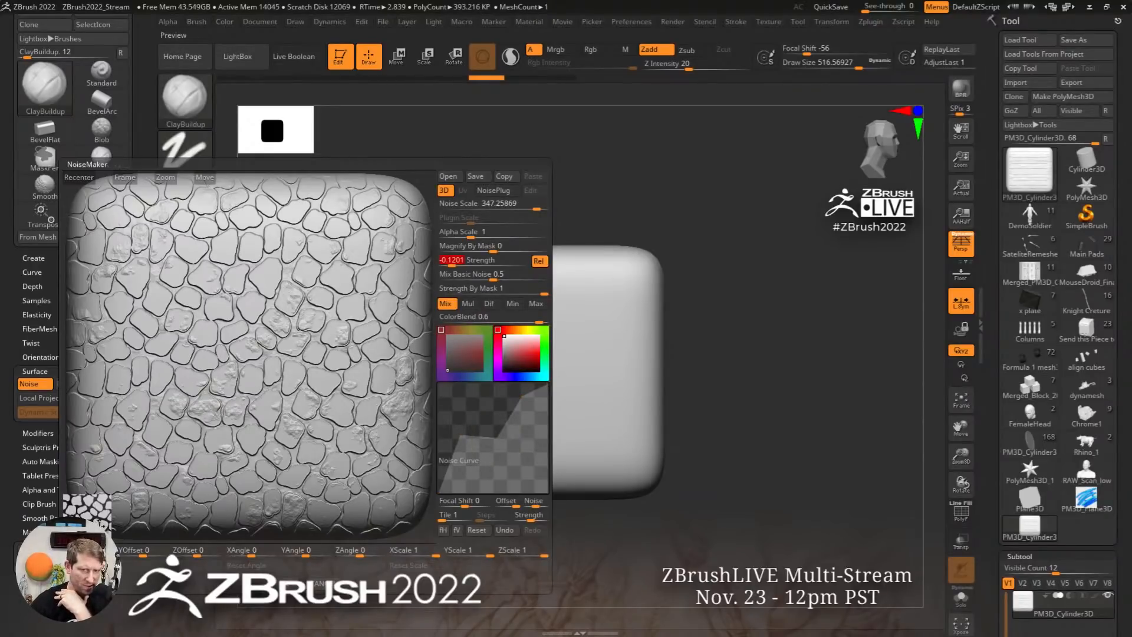
# Compare the Min, Max and Dif modes for blending the alpha with the basic noise, and keep Min
pyautogui.click(512, 304)
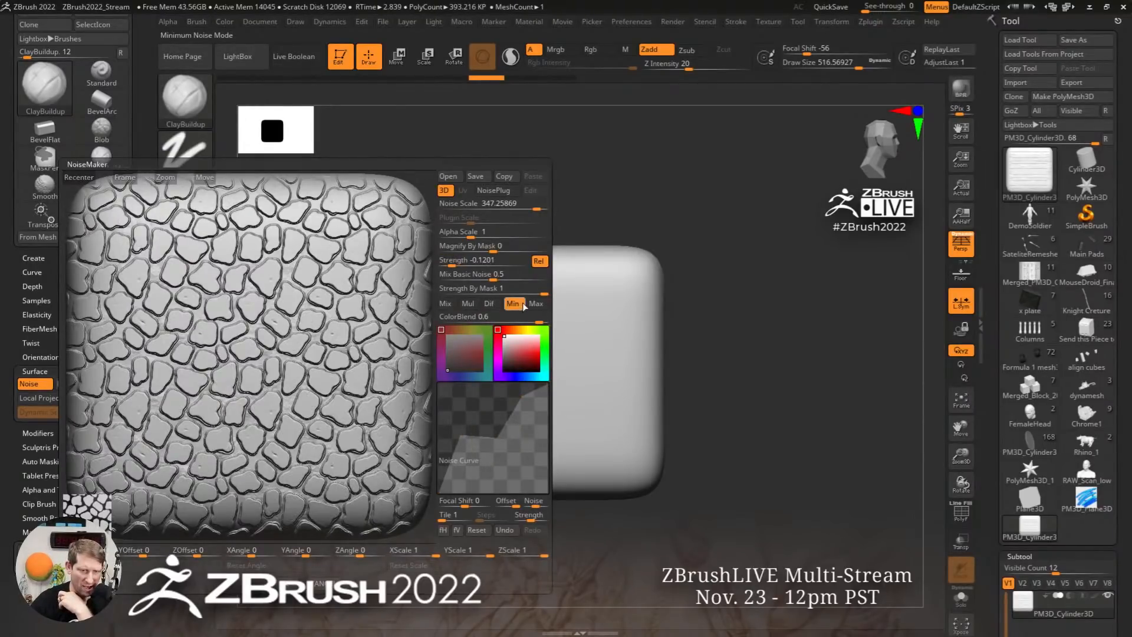
pyautogui.click(536, 303)
pyautogui.click(512, 304)
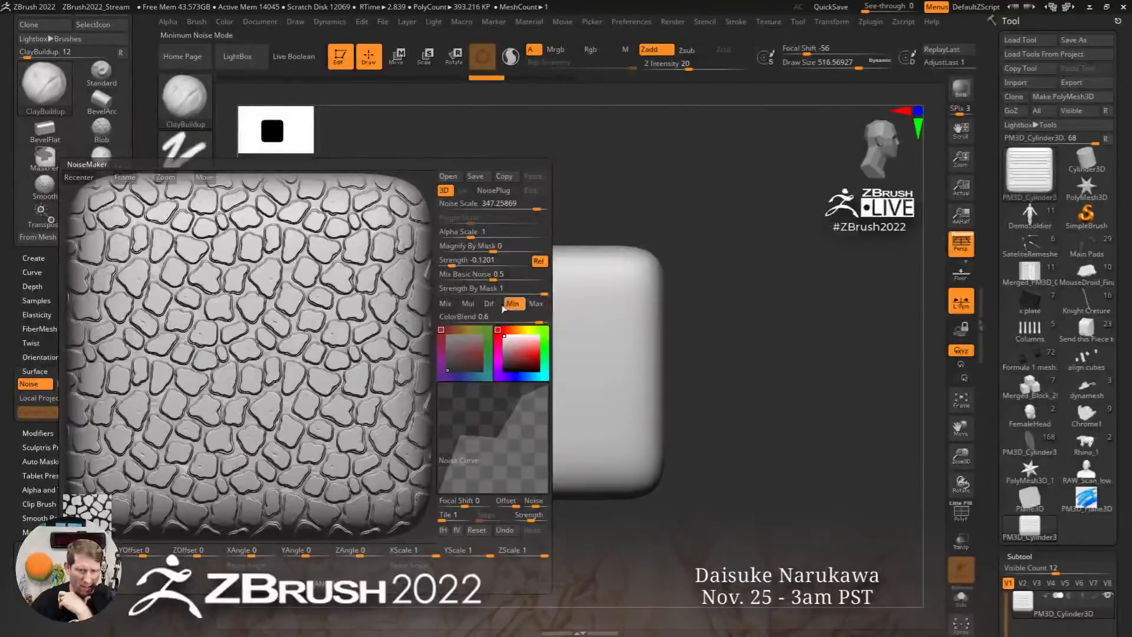
pyautogui.click(492, 306)
pyautogui.click(514, 306)
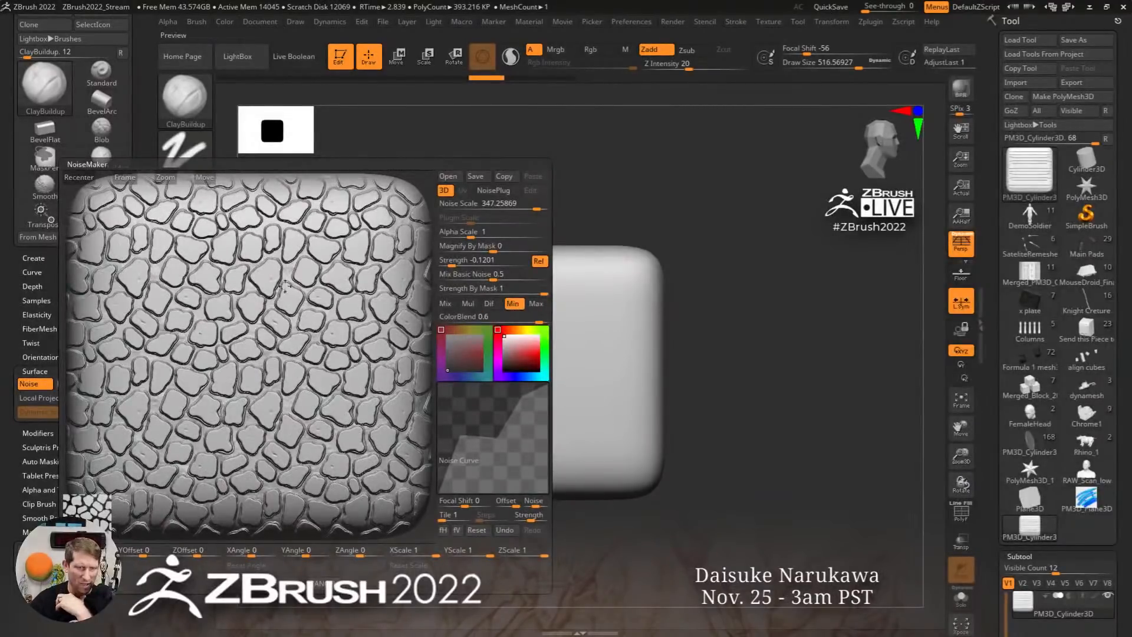
# Lower the basic noise scale to about 101.95 and accept the cobblestone noise
pyautogui.keyDown('ctrl'); pyautogui.moveTo(263, 309); pyautogui.dragTo(329, 314, button='right'); pyautogui.keyUp('ctrl')
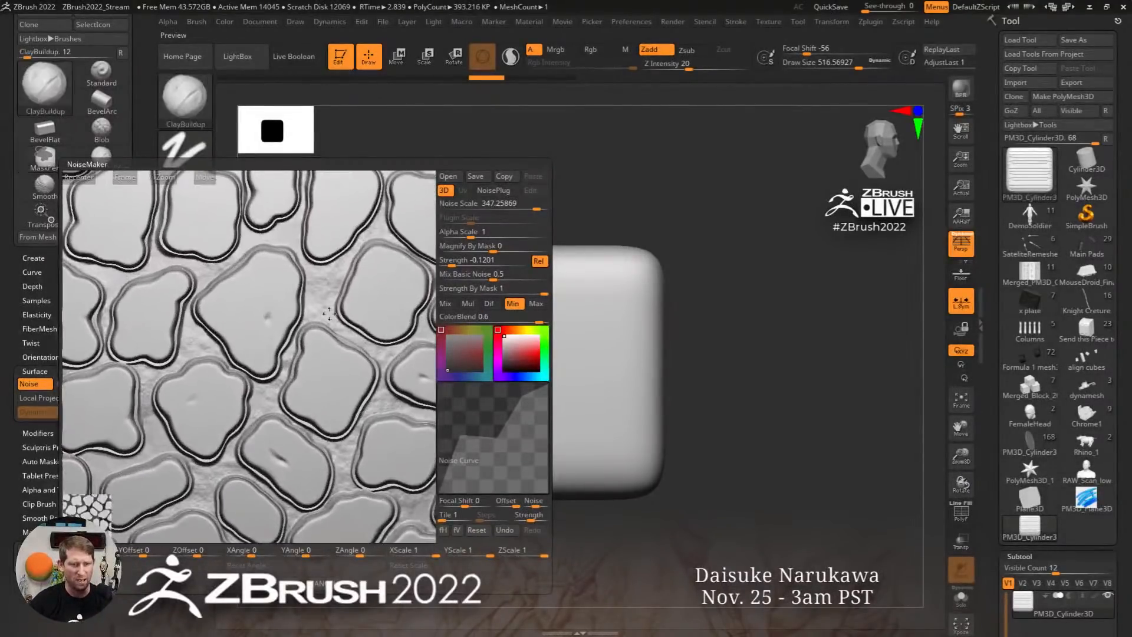
pyautogui.moveTo(537, 208); pyautogui.dragTo(506, 208)
pyautogui.keyDown('ctrl'); pyautogui.moveTo(277, 354); pyautogui.dragTo(260, 371, button='right'); pyautogui.keyUp('ctrl')
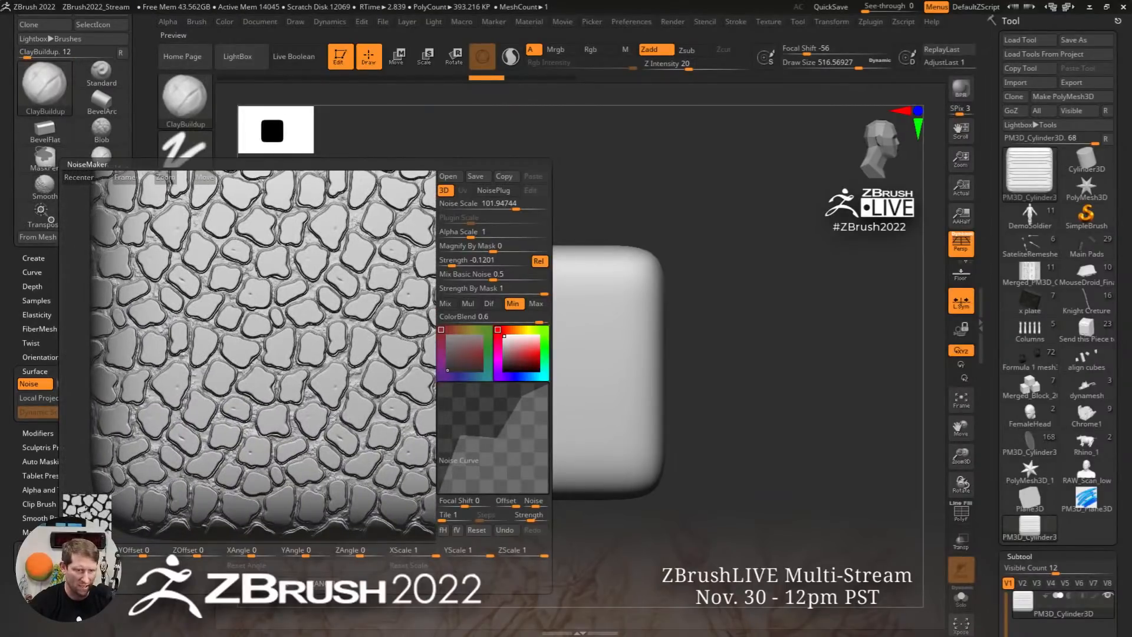
pyautogui.click(287, 584)
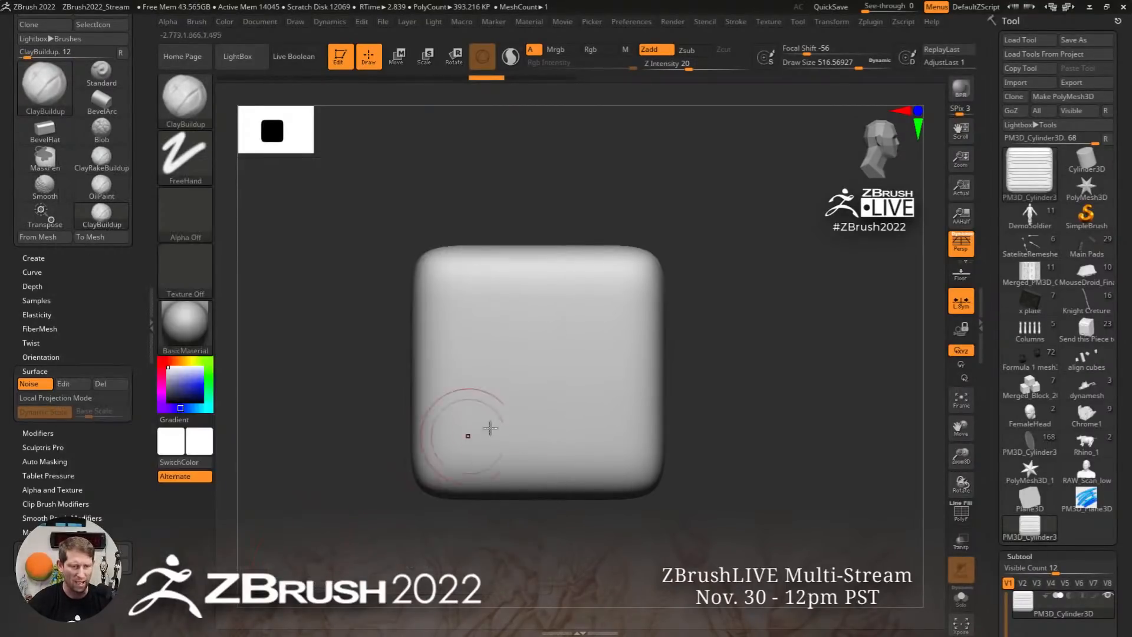
# Try raised cobblestone noise strokes over several faces of the cube and undo them all
pyautogui.moveTo(531, 358)
pyautogui.mouseDown()
pyautogui.moveTo(524, 371)
pyautogui.moveTo(490, 309)
pyautogui.moveTo(629, 356)
pyautogui.moveTo(540, 432)
pyautogui.mouseUp()
pyautogui.moveTo(571, 416)
pyautogui.keyDown('ctrl'); pyautogui.mouseDown(button='right')
pyautogui.moveTo(581, 414)
pyautogui.moveTo(548, 401)
pyautogui.mouseUp(button='right'); pyautogui.keyUp('ctrl')
pyautogui.hotkey('ctrl', 'z')
pyautogui.moveTo(544, 389)
pyautogui.mouseDown()
pyautogui.moveTo(558, 364)
pyautogui.moveTo(566, 413)
pyautogui.moveTo(531, 436)
pyautogui.moveTo(613, 436)
pyautogui.moveTo(509, 361)
pyautogui.mouseUp()
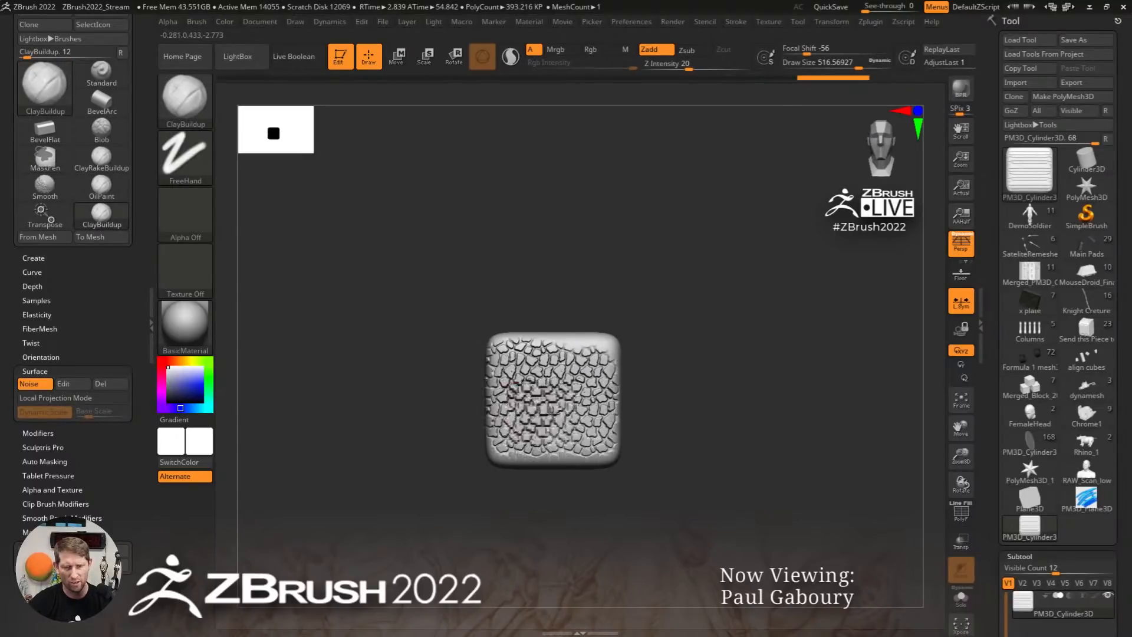
pyautogui.keyDown('shift'); pyautogui.moveTo(510, 361); pyautogui.dragTo(488, 399, button='right'); pyautogui.keyUp('shift')
pyautogui.moveTo(503, 385)
pyautogui.mouseDown()
pyautogui.moveTo(473, 430)
pyautogui.moveTo(518, 402)
pyautogui.moveTo(451, 422)
pyautogui.mouseUp()
pyautogui.moveTo(516, 266); pyautogui.dragTo(509, 297, button='right')
pyautogui.moveTo(512, 250)
pyautogui.mouseDown()
pyautogui.moveTo(506, 289)
pyautogui.moveTo(481, 285)
pyautogui.mouseUp()
pyautogui.moveTo(576, 430); pyautogui.dragTo(644, 374)
pyautogui.hotkey('ctrl', 'z')
pyautogui.hotkey('ctrl', 'z')
pyautogui.hotkey('ctrl', 'z')
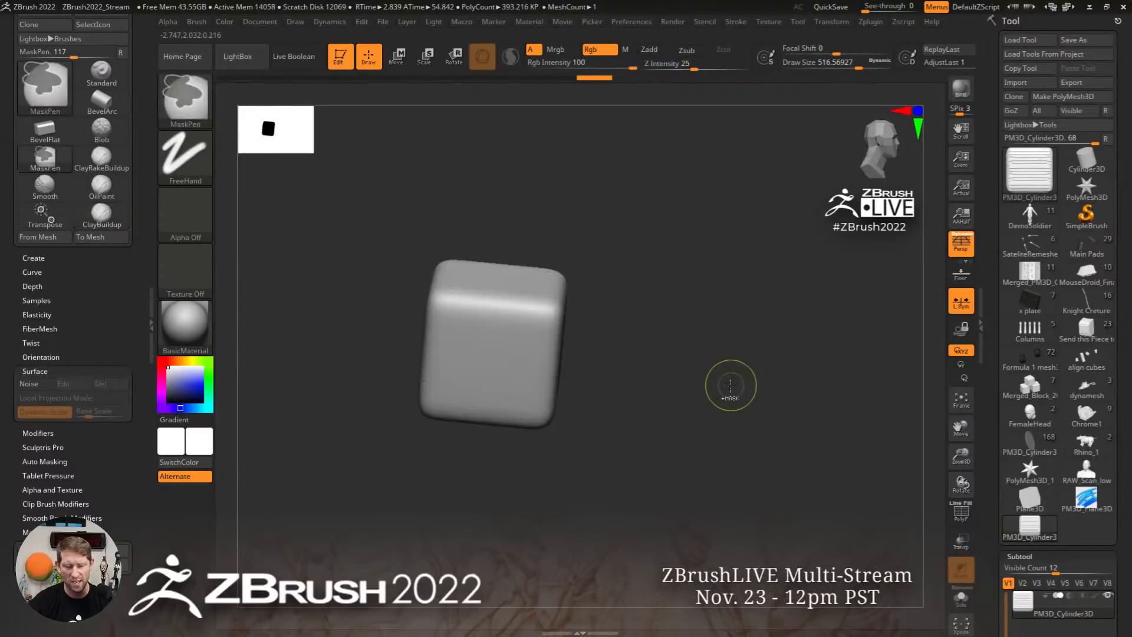
# Switch the ClayBuildup brush to Zsub and try a cobblestone noise stroke on the cube
pyautogui.keyDown('shift'); pyautogui.moveTo(730, 385); pyautogui.dragTo(625, 384); pyautogui.keyUp('shift')
pyautogui.moveTo(652, 270); pyautogui.dragTo(649, 245)
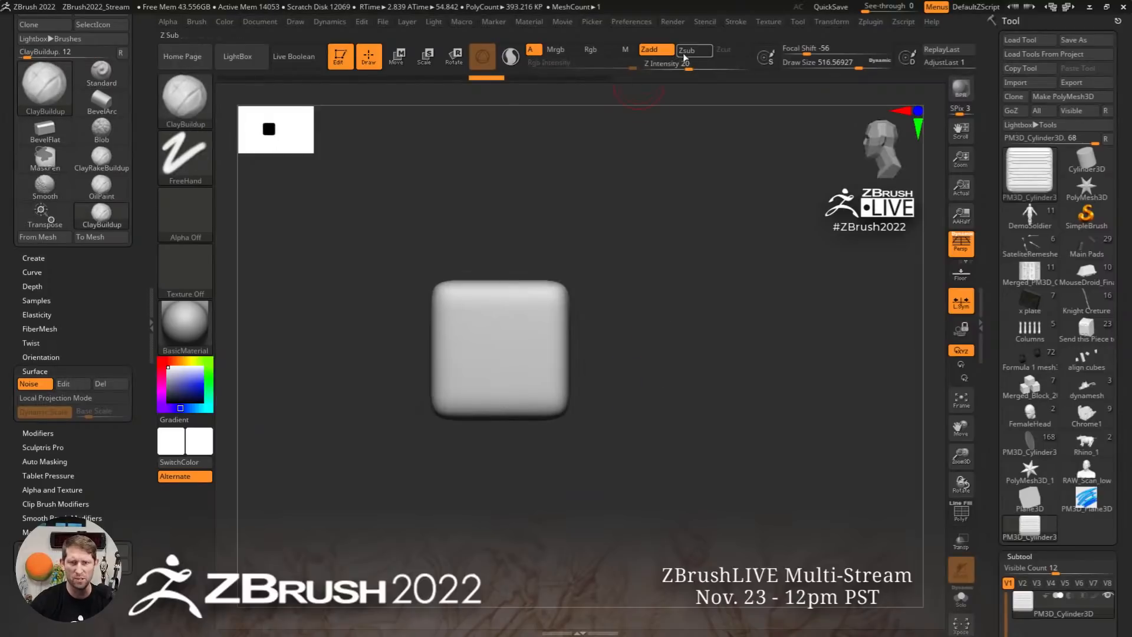
pyautogui.click(686, 55)
pyautogui.keyDown('alt'); pyautogui.moveTo(629, 306); pyautogui.dragTo(709, 323); pyautogui.keyUp('alt')
pyautogui.moveTo(603, 323)
pyautogui.mouseDown()
pyautogui.moveTo(549, 392)
pyautogui.moveTo(594, 369)
pyautogui.mouseUp()
pyautogui.hotkey('ctrl', 'z')
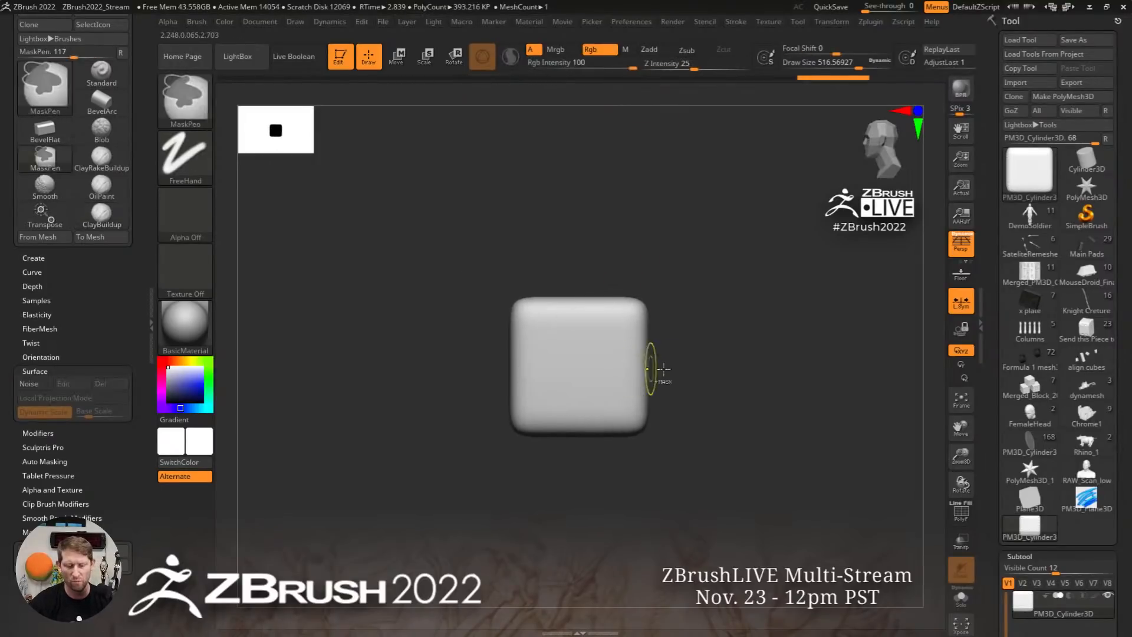
# Try carving the cobblestone noise into two faces of the cube with Zsub and undo the strokes
pyautogui.moveTo(664, 370)
pyautogui.keyDown('shift'); pyautogui.mouseDown()
pyautogui.moveTo(599, 371)
pyautogui.moveTo(788, 356)
pyautogui.moveTo(594, 362)
pyautogui.moveTo(643, 394)
pyautogui.moveTo(592, 367)
pyautogui.mouseUp(); pyautogui.keyUp('shift')
pyautogui.moveTo(522, 397); pyautogui.dragTo(710, 387)
pyautogui.moveTo(595, 339)
pyautogui.mouseDown()
pyautogui.moveTo(548, 369)
pyautogui.moveTo(614, 361)
pyautogui.mouseUp()
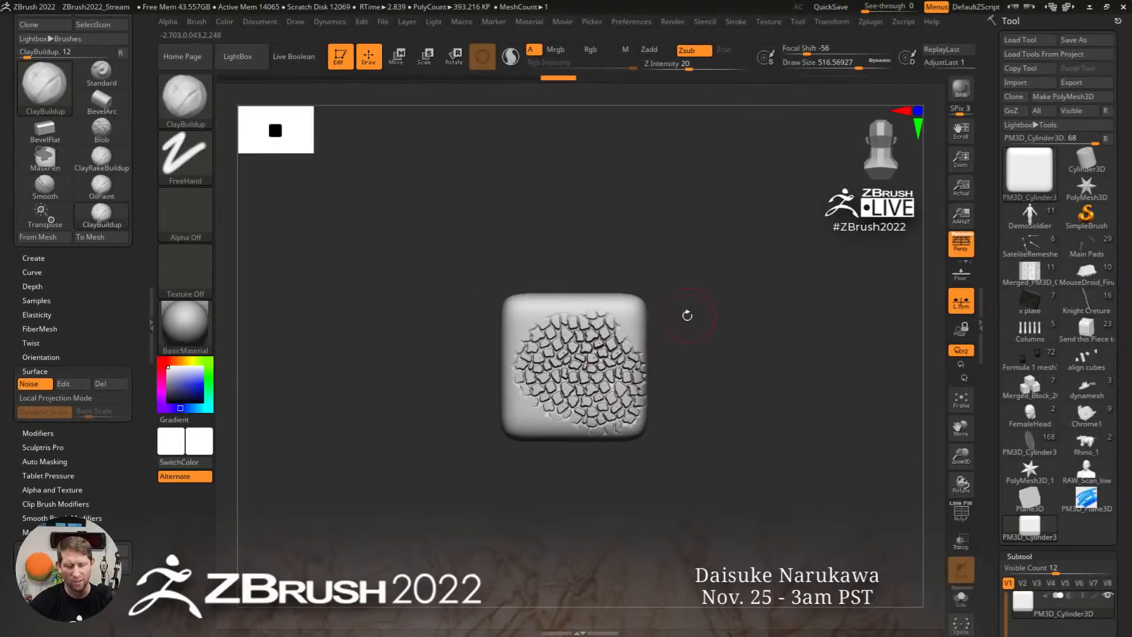
pyautogui.moveTo(687, 315); pyautogui.dragTo(684, 392)
pyautogui.moveTo(570, 248)
pyautogui.mouseDown()
pyautogui.moveTo(594, 311)
pyautogui.moveTo(612, 312)
pyautogui.mouseUp()
pyautogui.hotkey('ctrl', 'z')
pyautogui.hotkey('ctrl', 'z')
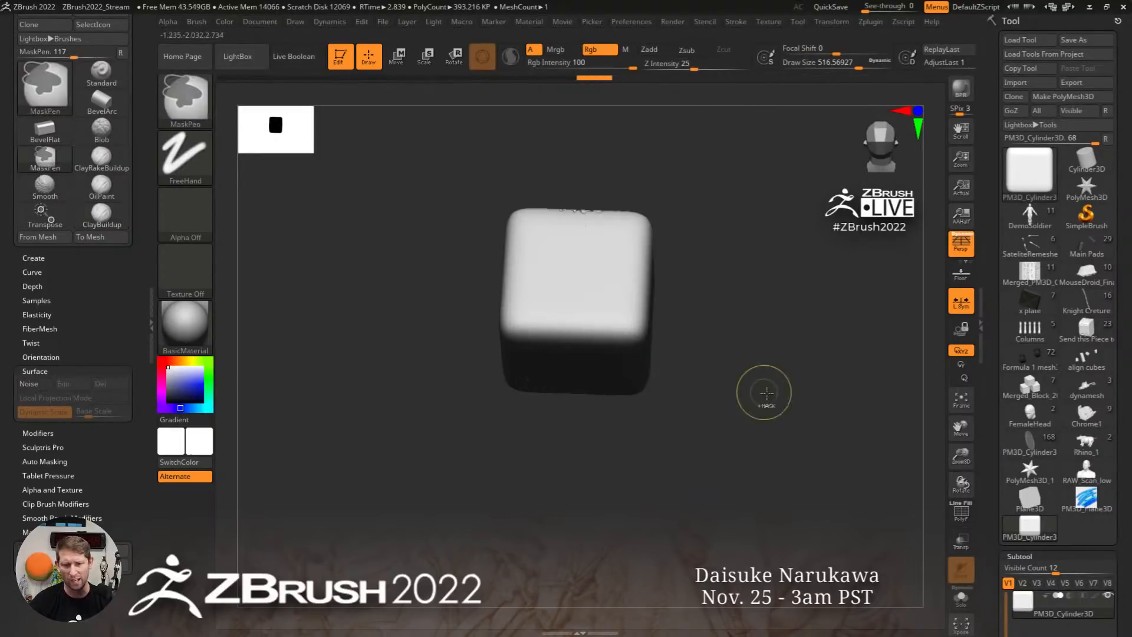
pyautogui.moveTo(770, 430); pyautogui.dragTo(662, 387)
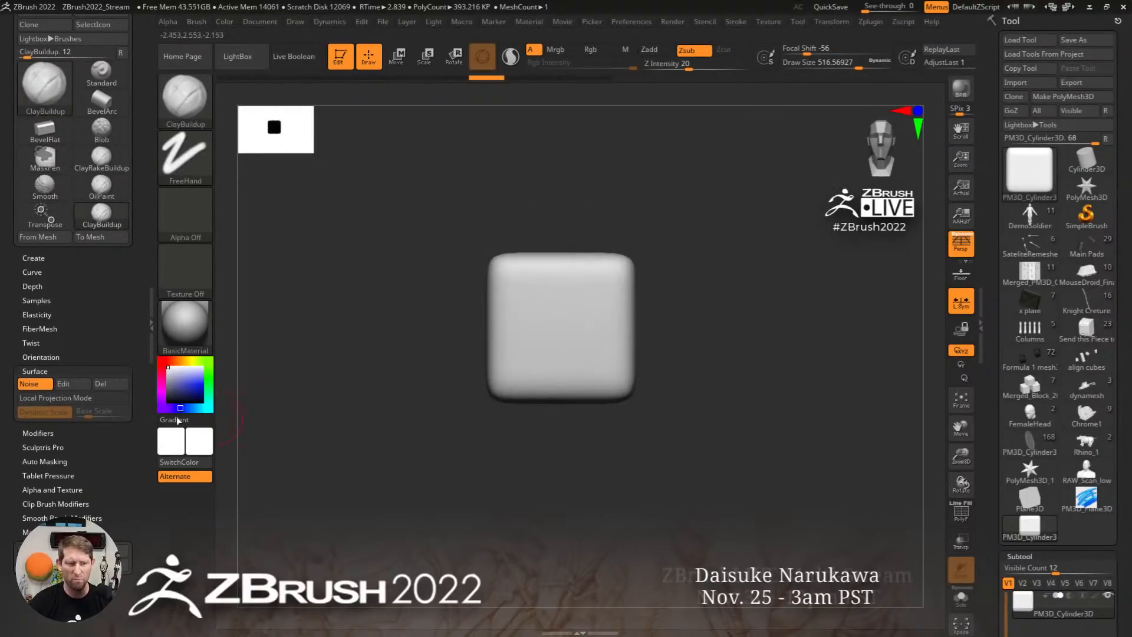
# Enable Local Projection Mode for the brush noise and carve cobblestones into the cube at a draw size of about 584.67
pyautogui.click(66, 398)
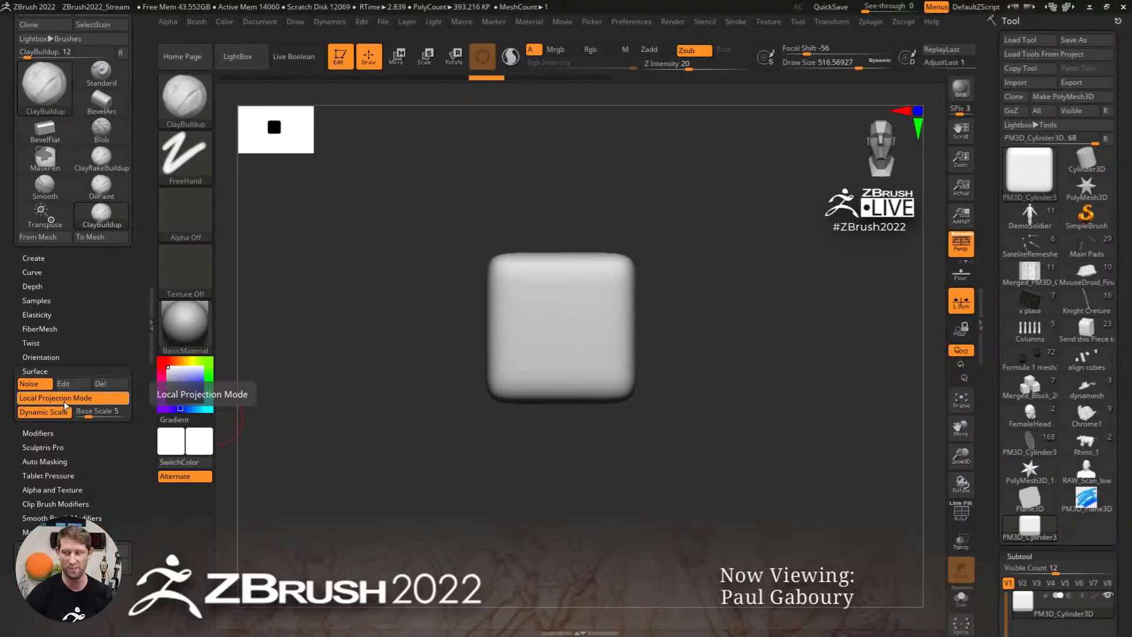
pyautogui.press('s')
pyautogui.moveTo(545, 337)
pyautogui.mouseDown()
pyautogui.moveTo(566, 285)
pyautogui.moveTo(584, 352)
pyautogui.moveTo(491, 303)
pyautogui.moveTo(549, 369)
pyautogui.moveTo(626, 354)
pyautogui.mouseUp()
pyautogui.moveTo(718, 295); pyautogui.dragTo(640, 330)
pyautogui.moveTo(636, 347)
pyautogui.mouseDown()
pyautogui.moveTo(695, 308)
pyautogui.moveTo(647, 323)
pyautogui.moveTo(643, 370)
pyautogui.mouseUp()
# Carve the locally projected cobblestone noise around the cube's edges, corners and remaining faces
pyautogui.moveTo(684, 295)
pyautogui.mouseDown(button='right')
pyautogui.moveTo(717, 338)
pyautogui.moveTo(674, 338)
pyautogui.mouseUp(button='right')
pyautogui.moveTo(674, 337)
pyautogui.mouseDown()
pyautogui.moveTo(573, 291)
pyautogui.moveTo(656, 250)
pyautogui.moveTo(566, 266)
pyautogui.mouseUp()
pyautogui.moveTo(683, 280)
pyautogui.mouseDown(button='right')
pyautogui.moveTo(646, 291)
pyautogui.moveTo(689, 372)
pyautogui.moveTo(698, 347)
pyautogui.mouseUp(button='right')
pyautogui.moveTo(693, 315)
pyautogui.mouseDown()
pyautogui.moveTo(676, 337)
pyautogui.moveTo(670, 298)
pyautogui.mouseUp()
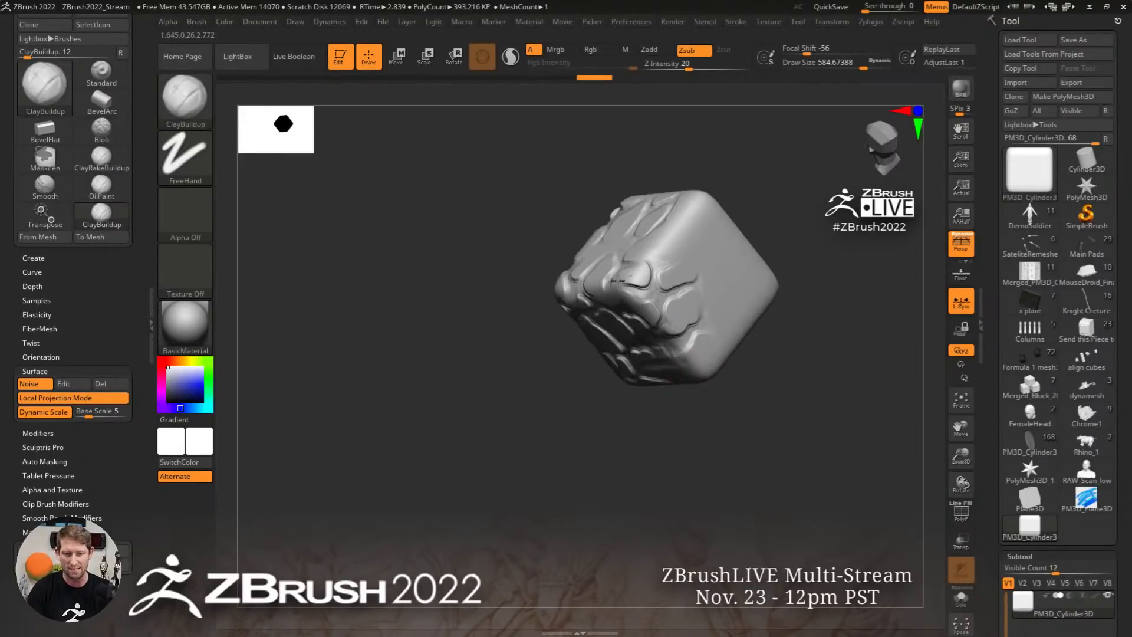
pyautogui.moveTo(678, 288)
pyautogui.mouseDown(button='right')
pyautogui.moveTo(754, 285)
pyautogui.moveTo(739, 288)
pyautogui.mouseUp(button='right')
pyautogui.moveTo(739, 288); pyautogui.dragTo(681, 212)
pyautogui.moveTo(687, 236)
pyautogui.mouseDown(button='right')
pyautogui.moveTo(678, 260)
pyautogui.moveTo(786, 293)
pyautogui.moveTo(714, 348)
pyautogui.mouseUp(button='right')
pyautogui.moveTo(675, 357); pyautogui.dragTo(632, 325)
pyautogui.moveTo(633, 325); pyautogui.dragTo(655, 304, button='right')
pyautogui.moveTo(646, 294)
pyautogui.mouseDown()
pyautogui.moveTo(674, 265)
pyautogui.moveTo(647, 203)
pyautogui.moveTo(696, 225)
pyautogui.mouseUp()
pyautogui.moveTo(696, 236)
pyautogui.mouseDown(button='right')
pyautogui.moveTo(612, 321)
pyautogui.moveTo(581, 325)
pyautogui.mouseUp(button='right')
pyautogui.moveTo(578, 321)
pyautogui.mouseDown()
pyautogui.moveTo(602, 326)
pyautogui.moveTo(610, 292)
pyautogui.moveTo(563, 367)
pyautogui.mouseUp()
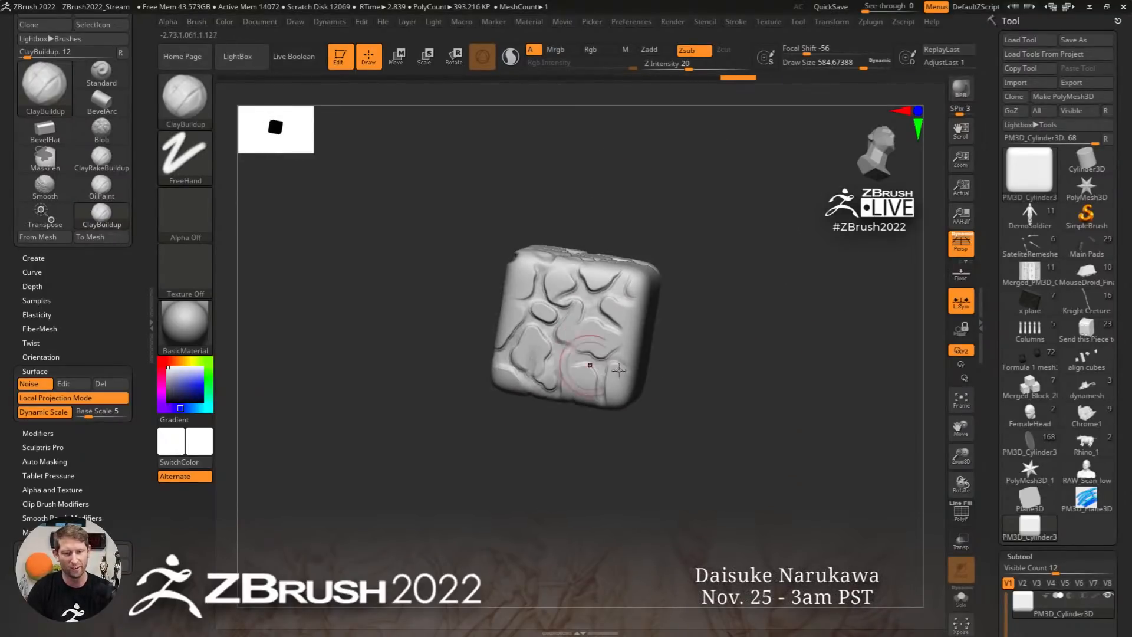
pyautogui.moveTo(661, 354); pyautogui.dragTo(611, 363, button='right')
pyautogui.moveTo(611, 363)
pyautogui.mouseDown()
pyautogui.moveTo(652, 274)
pyautogui.moveTo(701, 300)
pyautogui.moveTo(721, 360)
pyautogui.moveTo(711, 271)
pyautogui.mouseUp()
pyautogui.moveTo(752, 301)
pyautogui.mouseDown(button='right')
pyautogui.moveTo(712, 471)
pyautogui.moveTo(741, 412)
pyautogui.moveTo(700, 371)
pyautogui.mouseUp(button='right')
# Undo all the locally projected cobblestone strokes on the cube
pyautogui.press('ctrl')
pyautogui.hotkey('ctrl', 'z')
pyautogui.hotkey('ctrl', 'z')
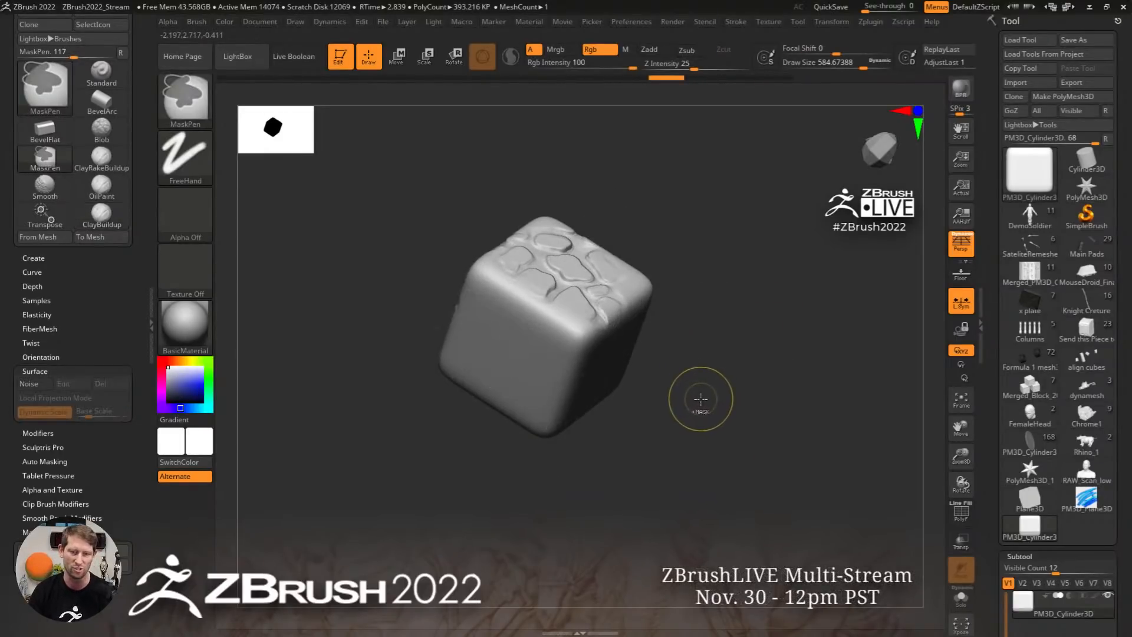
pyautogui.keyDown('shift'); pyautogui.moveTo(689, 398); pyautogui.dragTo(671, 387); pyautogui.keyUp('shift')
pyautogui.moveTo(671, 387)
pyautogui.mouseDown(button='right')
pyautogui.moveTo(752, 368)
pyautogui.moveTo(642, 332)
pyautogui.mouseUp(button='right')
pyautogui.hotkey('ctrl', 'z')
# Carve large cobblestones across one blank face of the cube with the current draw size
pyautogui.keyDown('ctrl'); pyautogui.moveTo(513, 313); pyautogui.dragTo(561, 348, button='right'); pyautogui.keyUp('ctrl')
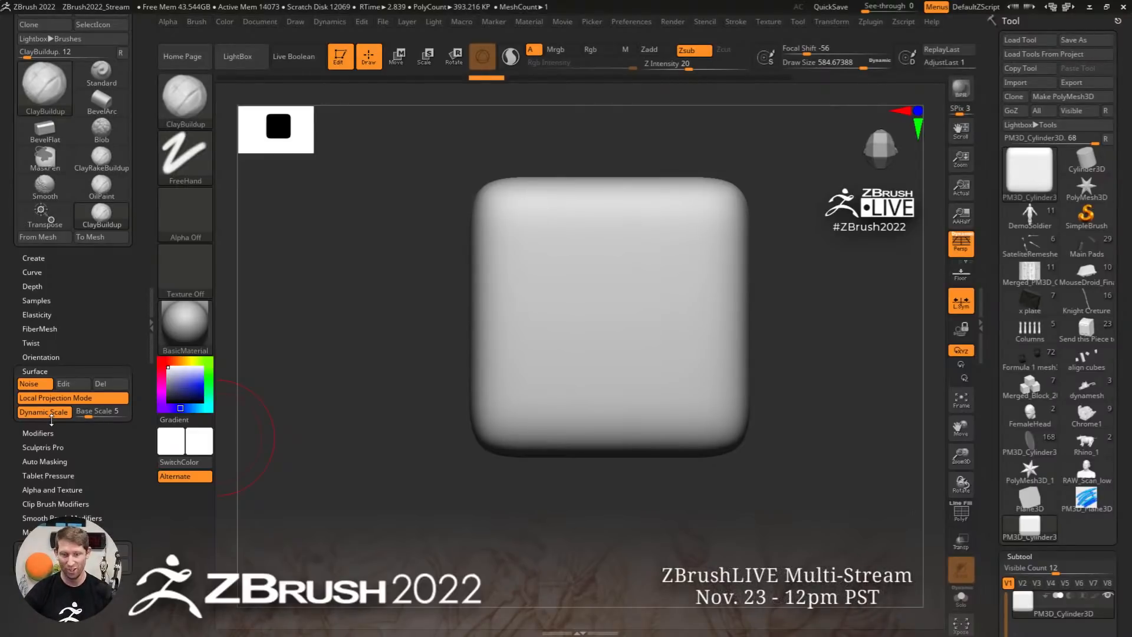
pyautogui.moveTo(584, 291)
pyautogui.mouseDown()
pyautogui.moveTo(674, 261)
pyautogui.moveTo(586, 276)
pyautogui.moveTo(647, 384)
pyautogui.moveTo(617, 333)
pyautogui.mouseUp()
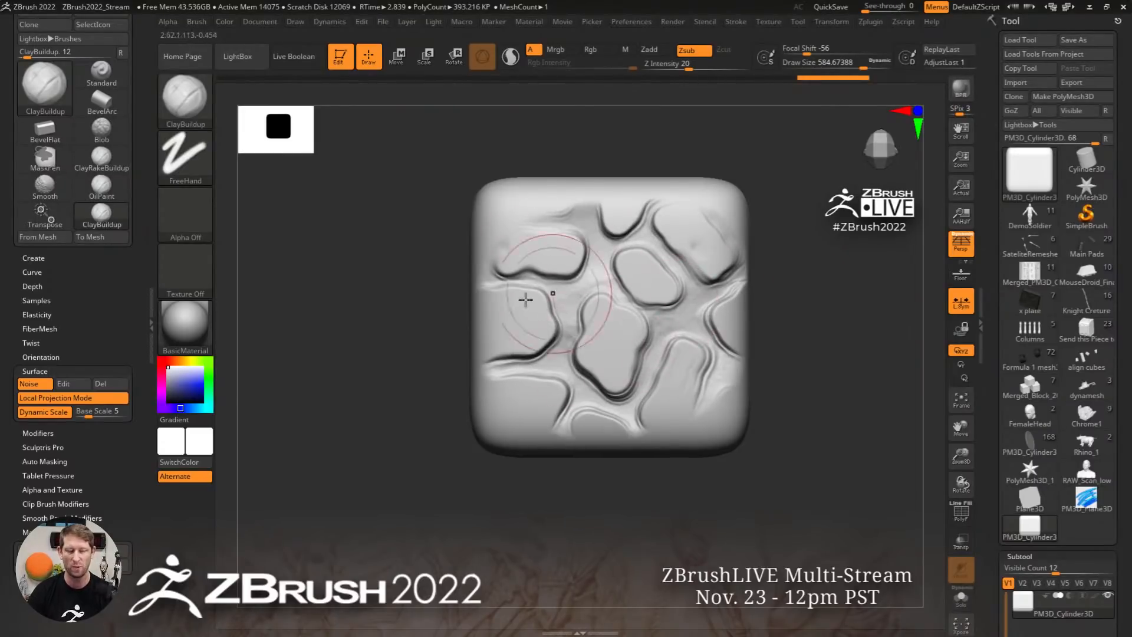
# Set the draw size to 305 and carve medium cobblestones into a neighbouring blank face
pyautogui.moveTo(555, 329)
pyautogui.mouseDown(button='right')
pyautogui.moveTo(581, 332)
pyautogui.moveTo(543, 334)
pyautogui.moveTo(588, 330)
pyautogui.mouseUp(button='right')
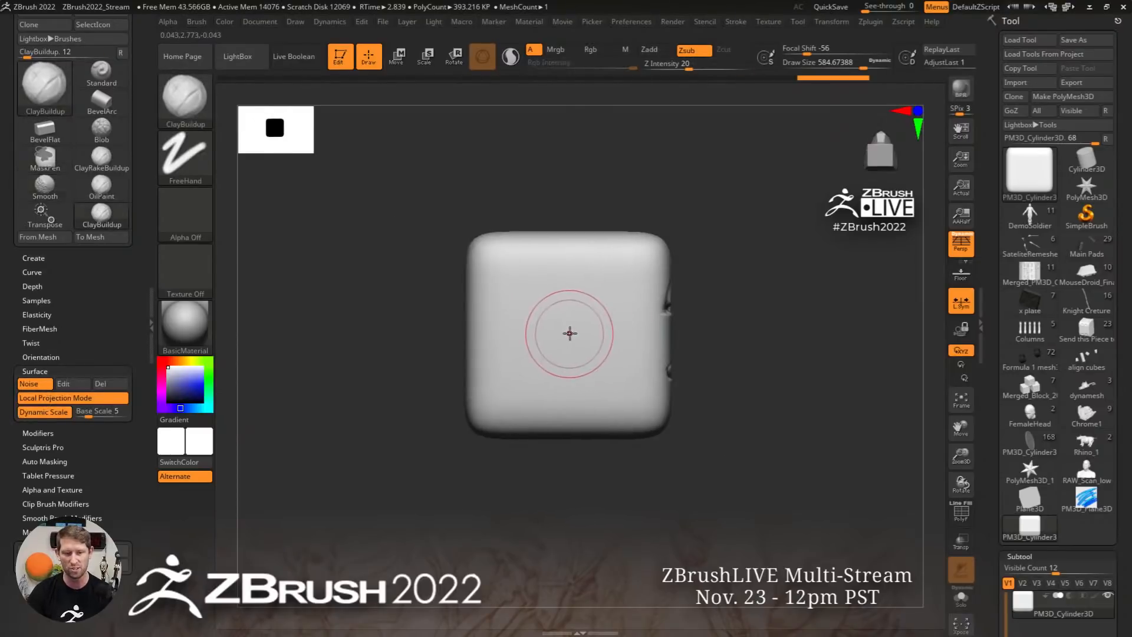
pyautogui.press('s')
pyautogui.moveTo(568, 334)
pyautogui.mouseDown()
pyautogui.moveTo(552, 334)
pyautogui.moveTo(558, 293)
pyautogui.moveTo(534, 361)
pyautogui.moveTo(590, 380)
pyautogui.moveTo(518, 273)
pyautogui.moveTo(549, 381)
pyautogui.mouseUp()
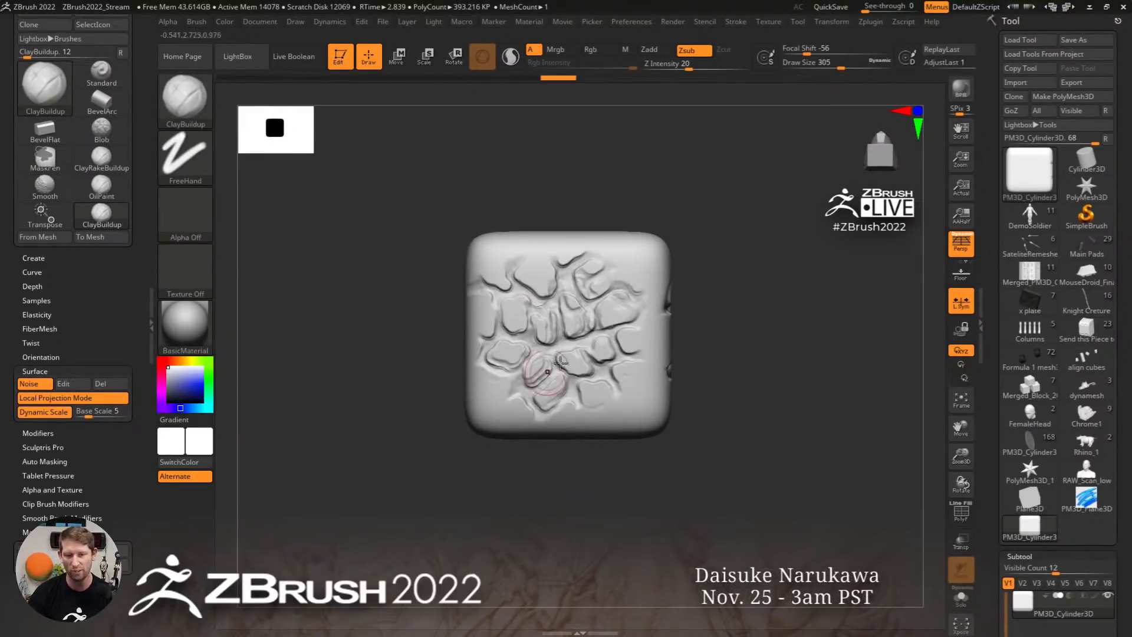
# Set the draw size to about 167.34 and carve smaller cobblestones into the next blank face of the cube
pyautogui.moveTo(531, 368); pyautogui.dragTo(587, 355, button='right')
pyautogui.keyDown('alt'); pyautogui.moveTo(587, 355); pyautogui.dragTo(741, 382, button='right'); pyautogui.keyUp('alt')
pyautogui.press('s')
pyautogui.moveTo(591, 344)
pyautogui.mouseDown()
pyautogui.moveTo(578, 344)
pyautogui.moveTo(630, 279)
pyautogui.moveTo(531, 359)
pyautogui.moveTo(678, 377)
pyautogui.moveTo(601, 425)
pyautogui.moveTo(665, 348)
pyautogui.moveTo(619, 389)
pyautogui.mouseUp()
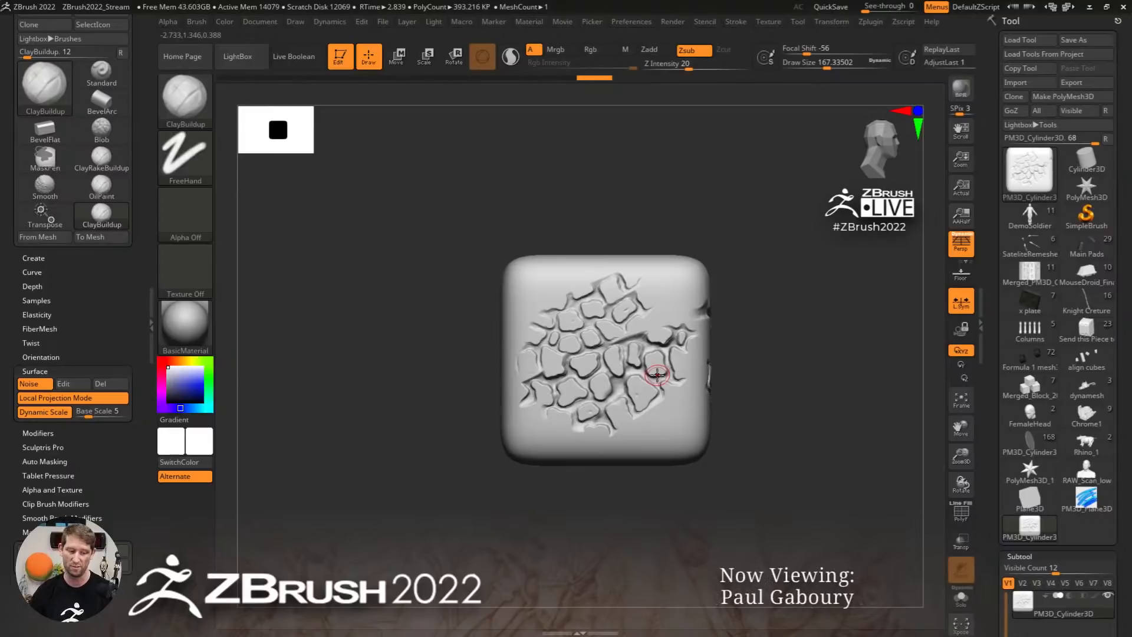
# Undo all the carved cobblestone strokes so every face of the cube is blank
pyautogui.hotkey('ctrl', 'z')
pyautogui.hotkey('ctrl', 'z')
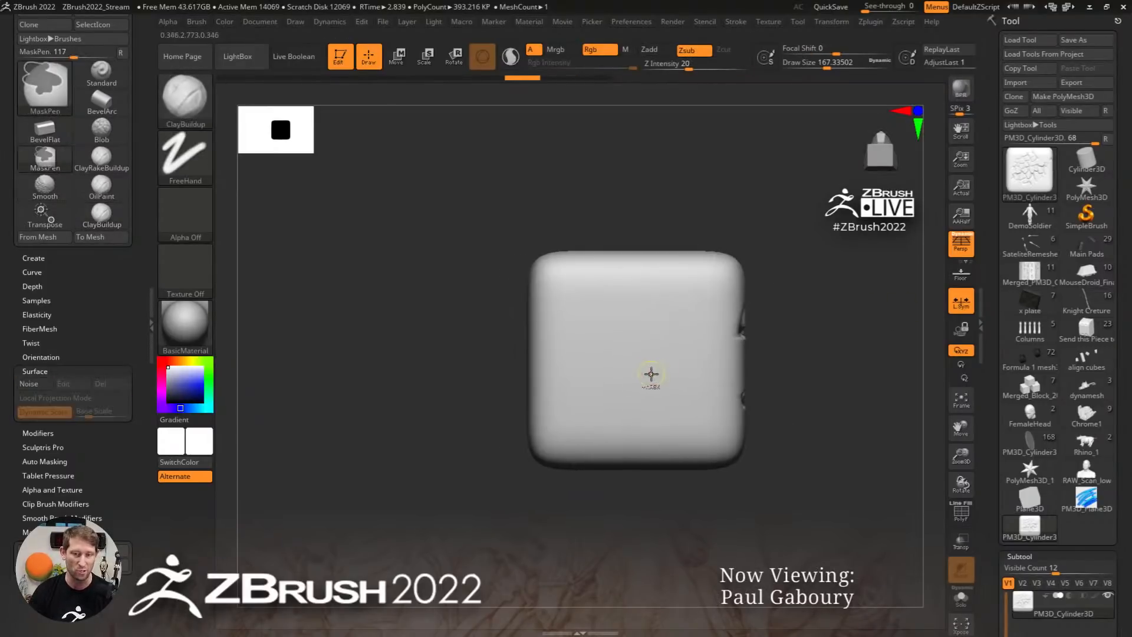
pyautogui.hotkey('ctrl', 'z')
pyautogui.hotkey('ctrl', 'z')
pyautogui.hotkey('ctrl', 'z')
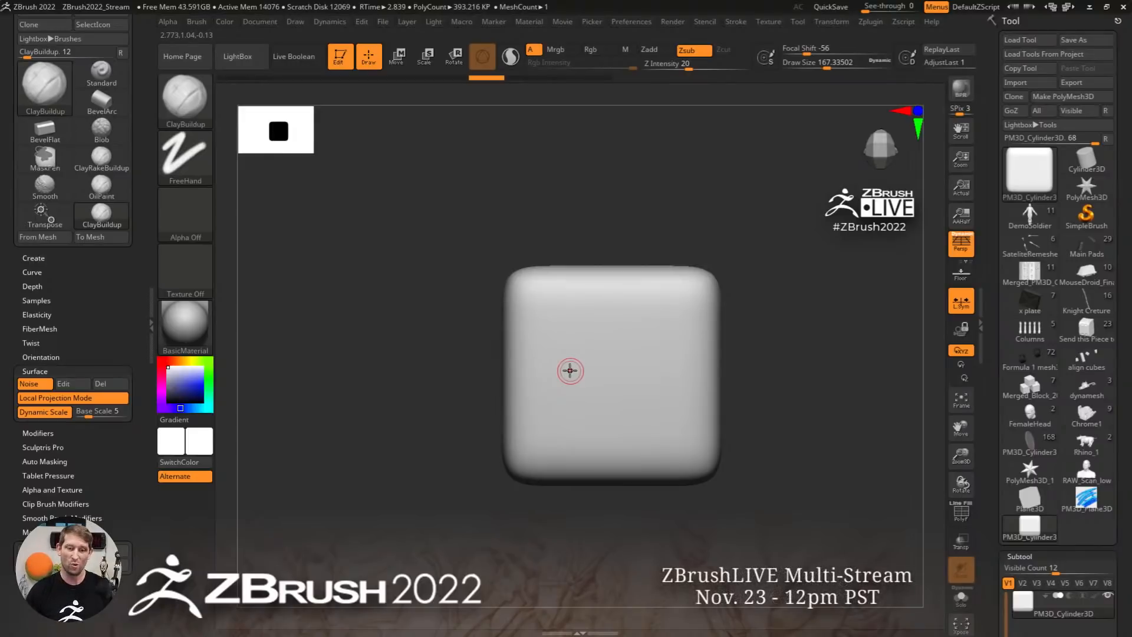
# Set the draw size to 460 and carve very large cobblestones across one blank face of the cube
pyautogui.press('s')
pyautogui.moveTo(607, 372); pyautogui.dragTo(636, 371)
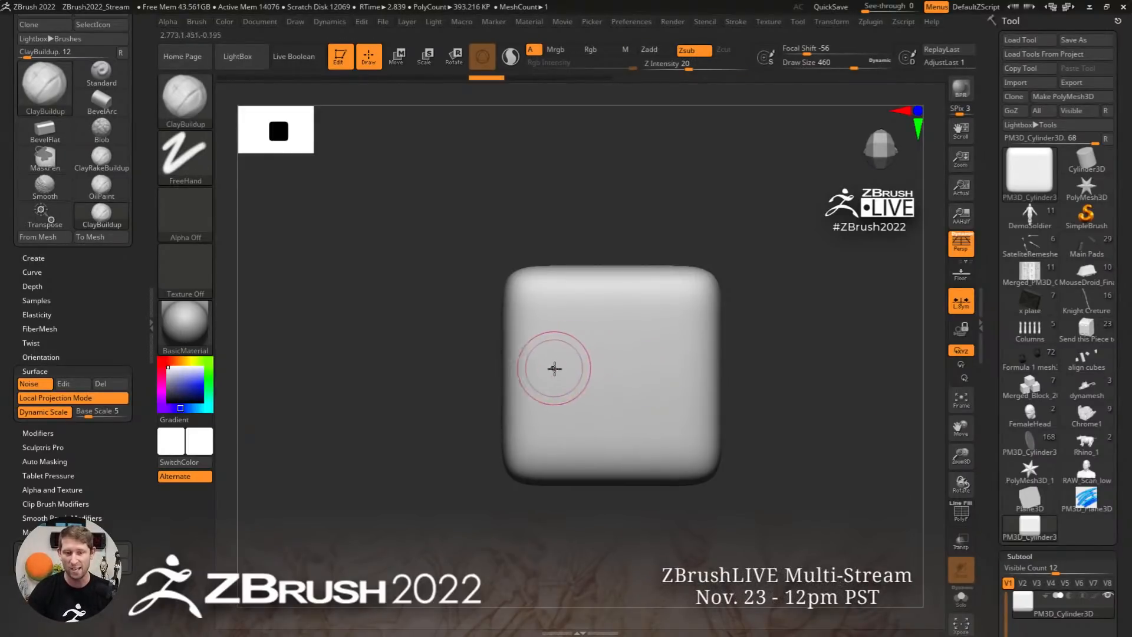
pyautogui.moveTo(553, 369); pyautogui.dragTo(613, 312)
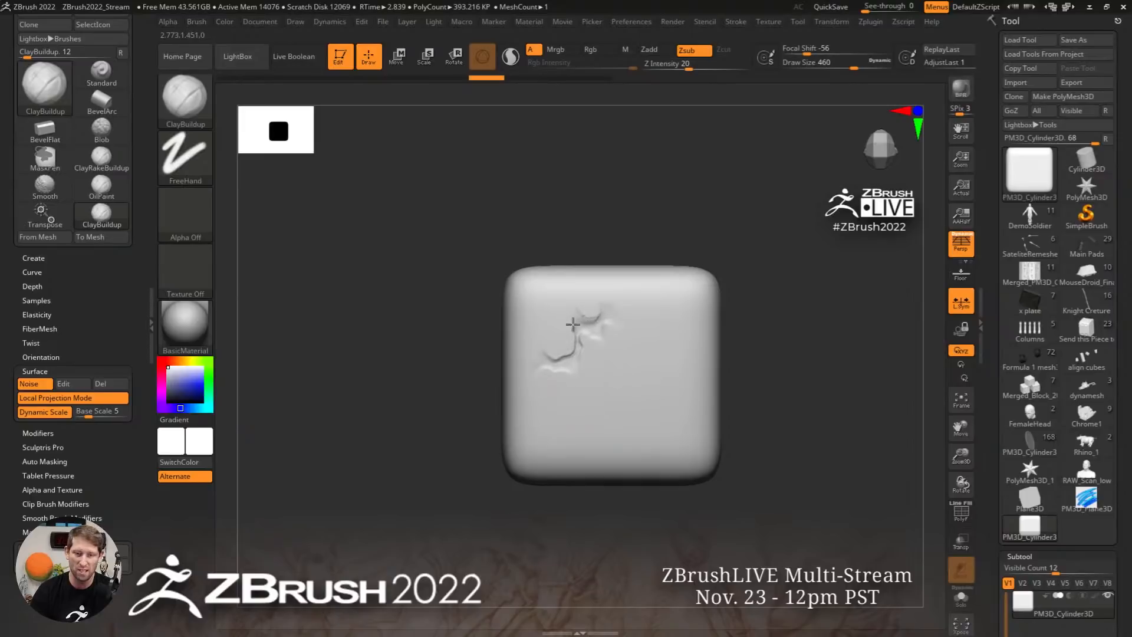
pyautogui.moveTo(599, 395)
pyautogui.mouseDown()
pyautogui.moveTo(643, 413)
pyautogui.moveTo(677, 319)
pyautogui.moveTo(648, 290)
pyautogui.moveTo(694, 344)
pyautogui.moveTo(652, 466)
pyautogui.moveTo(533, 463)
pyautogui.moveTo(535, 438)
pyautogui.mouseUp()
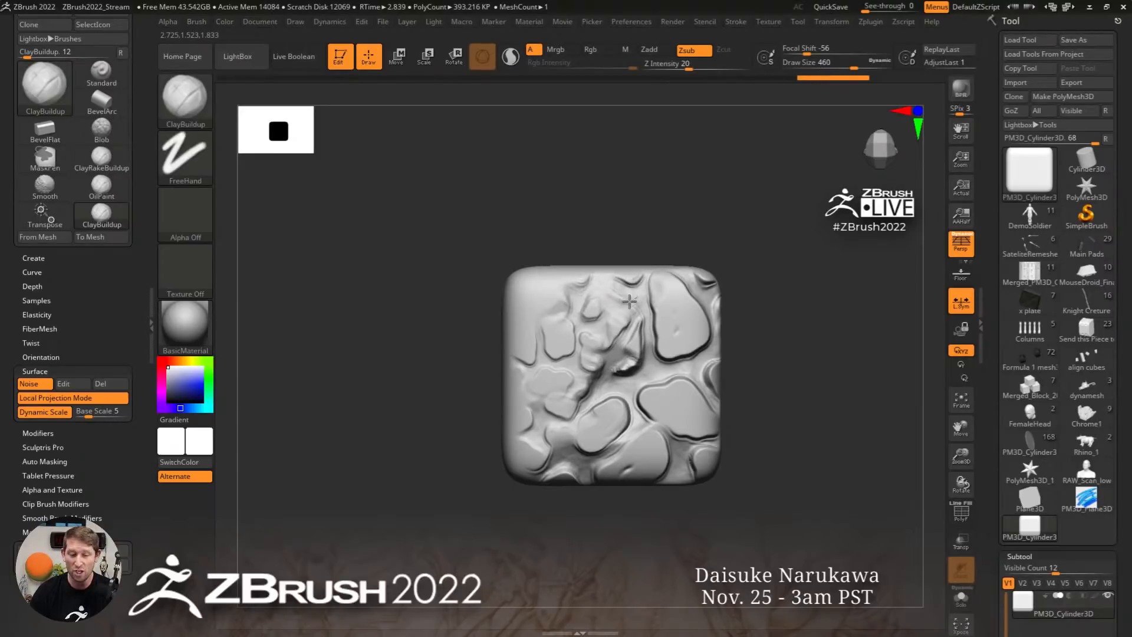
pyautogui.moveTo(629, 301)
pyautogui.mouseDown()
pyautogui.moveTo(628, 329)
pyautogui.moveTo(594, 340)
pyautogui.moveTo(587, 304)
pyautogui.mouseUp()
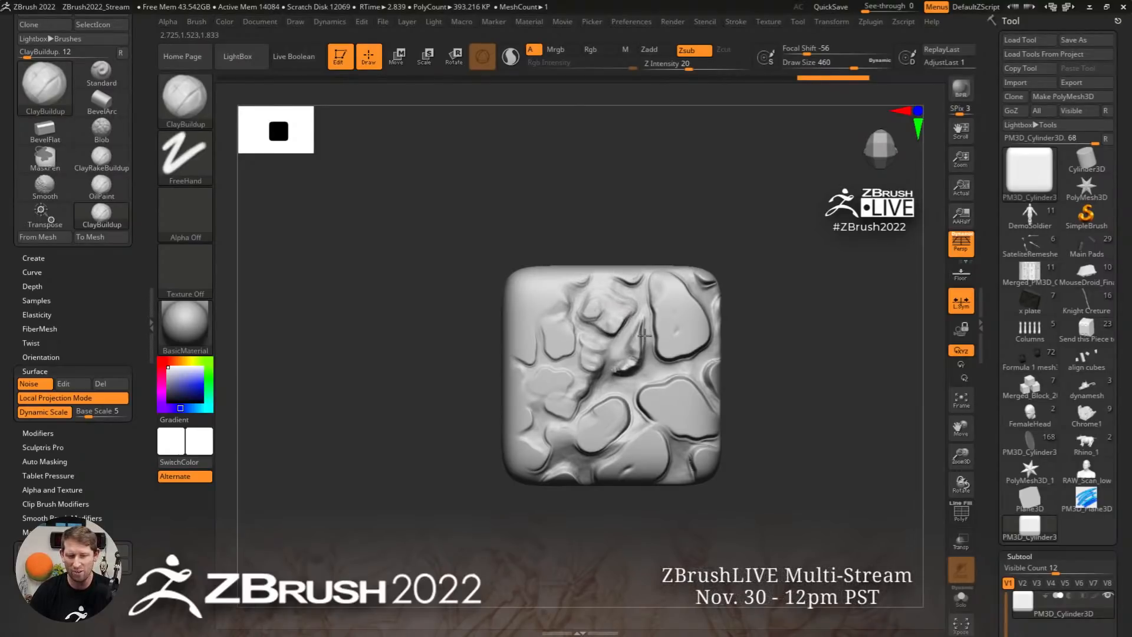
pyautogui.moveTo(642, 373); pyautogui.dragTo(655, 347)
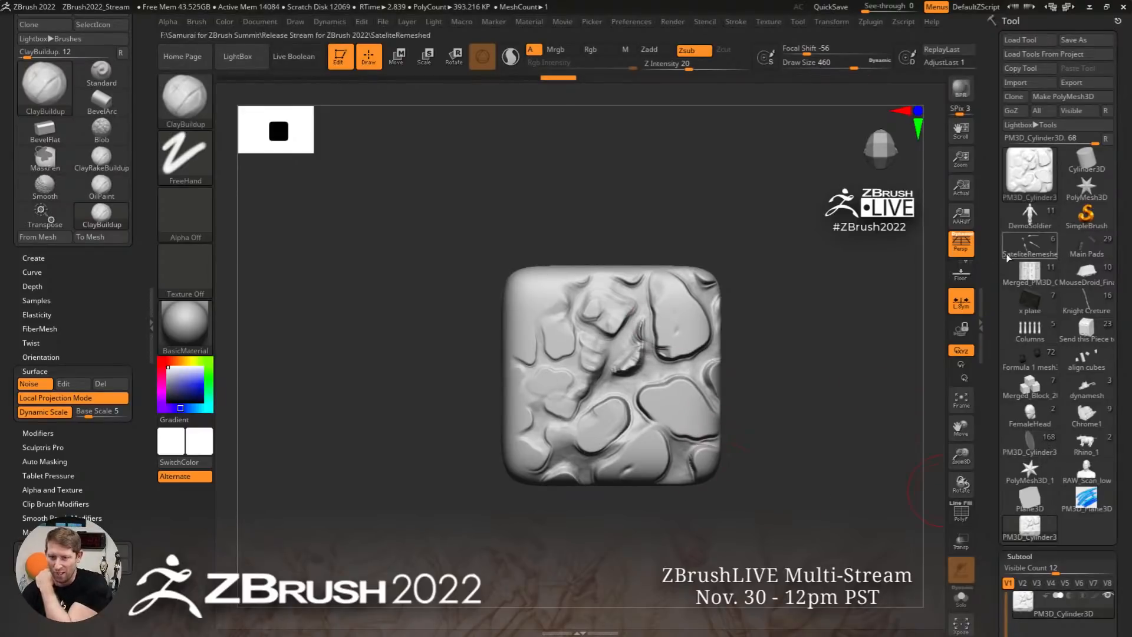
# Switch to the merged reptile column model and make the column's cylinder the active subtool
pyautogui.click(1033, 277)
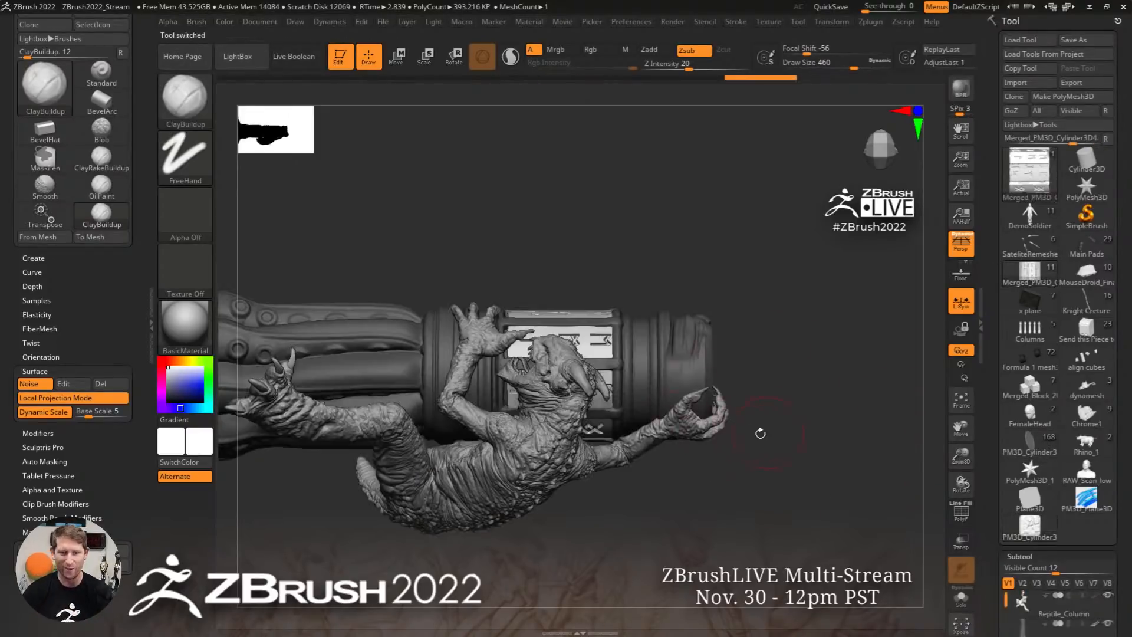
pyautogui.moveTo(761, 433); pyautogui.dragTo(720, 356)
pyautogui.keyDown('alt'); pyautogui.click(628, 259); pyautogui.keyUp('alt')
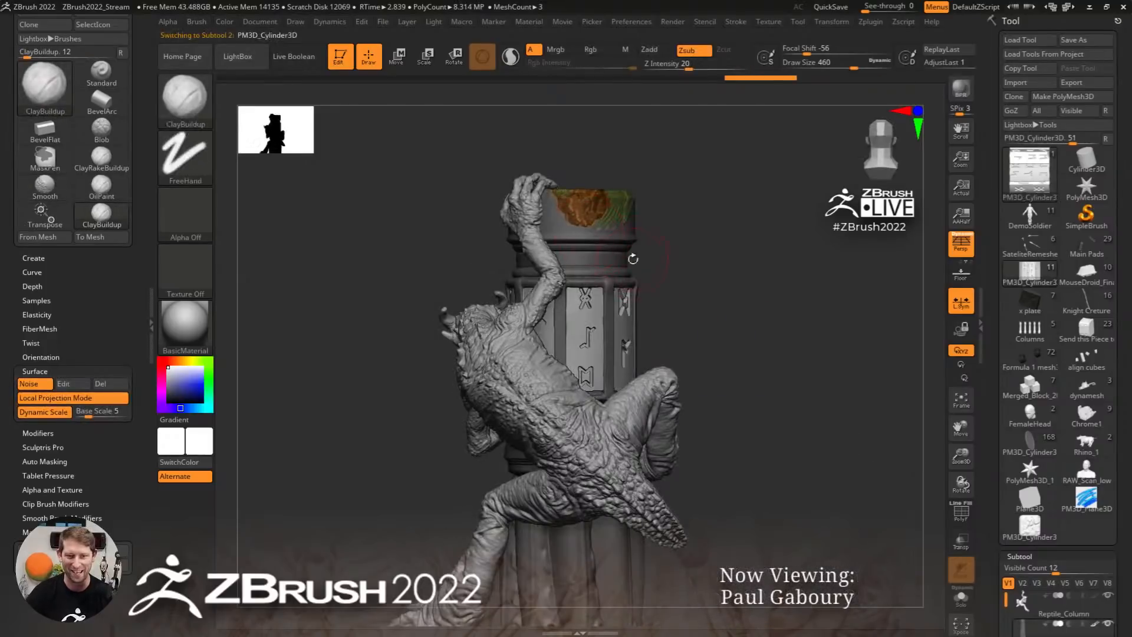
pyautogui.moveTo(632, 259); pyautogui.dragTo(655, 248)
pyautogui.hotkey('shift', 'f')
pyautogui.hotkey('shift', 'f')
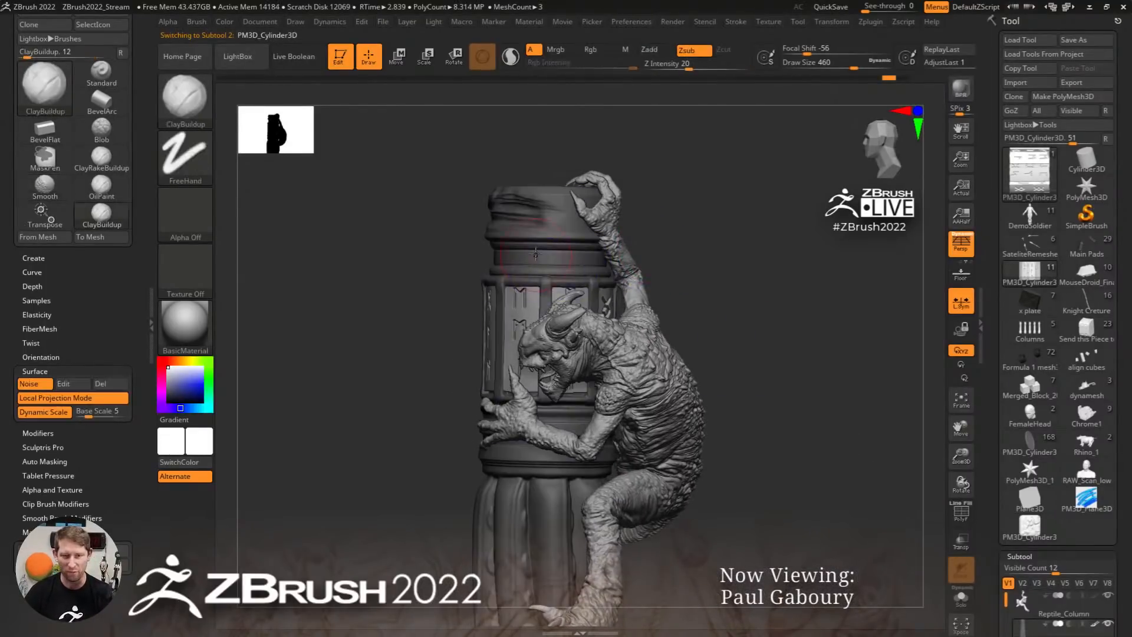
pyautogui.moveTo(535, 253); pyautogui.dragTo(540, 308, button='right')
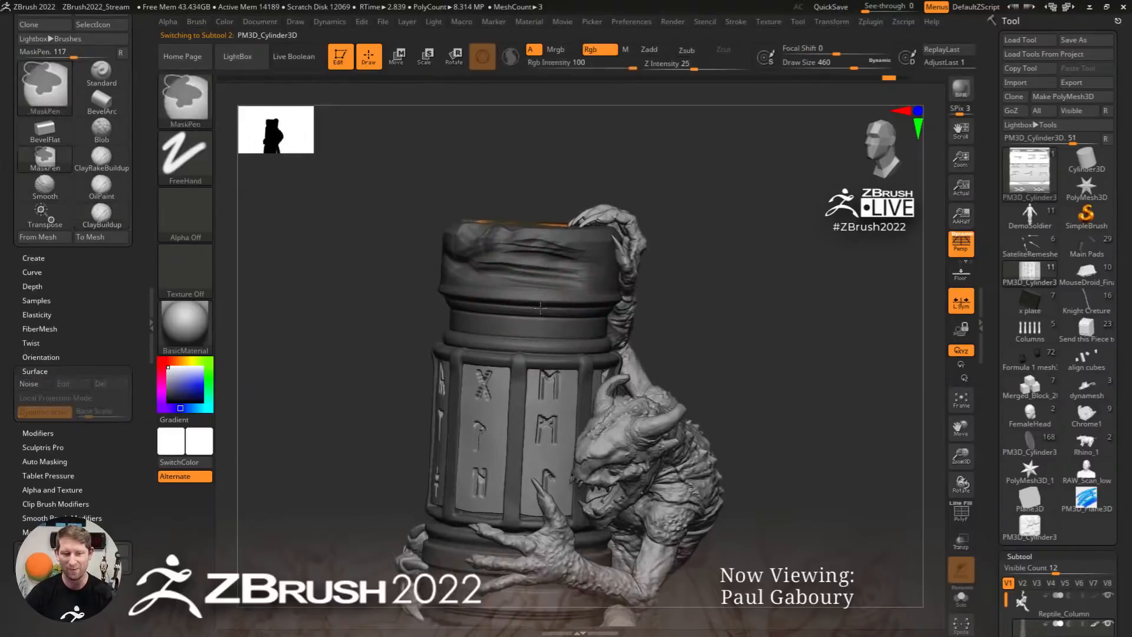
# Set the draw size to about 167.34 and carve cobblestones around the upper band of the column
pyautogui.moveTo(478, 260)
pyautogui.mouseDown()
pyautogui.moveTo(595, 292)
pyautogui.moveTo(523, 318)
pyautogui.moveTo(566, 322)
pyautogui.mouseUp()
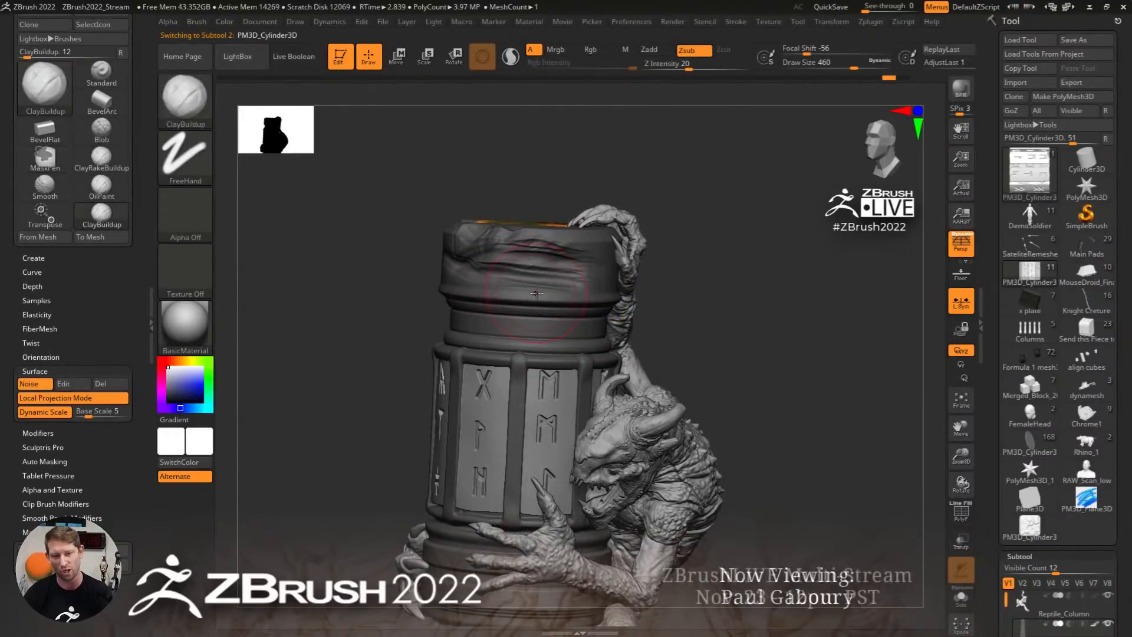
pyautogui.press('s')
pyautogui.moveTo(520, 293)
pyautogui.mouseDown()
pyautogui.moveTo(567, 328)
pyautogui.moveTo(495, 236)
pyautogui.moveTo(565, 330)
pyautogui.moveTo(437, 263)
pyautogui.moveTo(588, 328)
pyautogui.moveTo(583, 346)
pyautogui.moveTo(526, 346)
pyautogui.moveTo(578, 309)
pyautogui.moveTo(577, 293)
pyautogui.mouseUp()
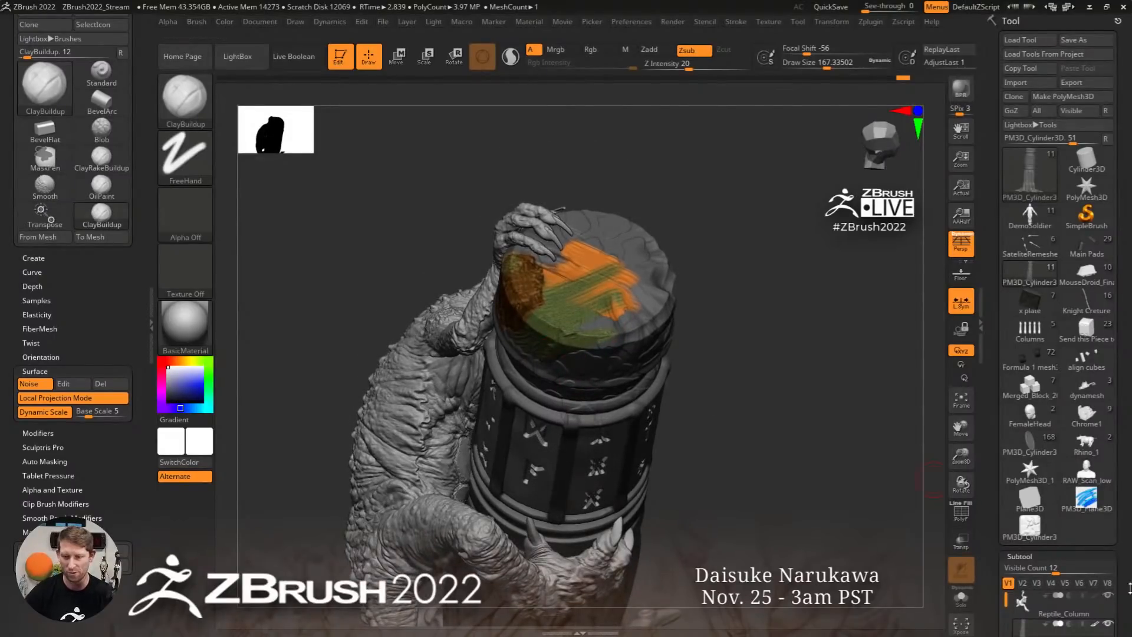
# Turn off the polypaint display on the column's cylinder subtool and open the Thick Skin settings
pyautogui.scroll(-5, 1097, 491)
pyautogui.click(1094, 488)
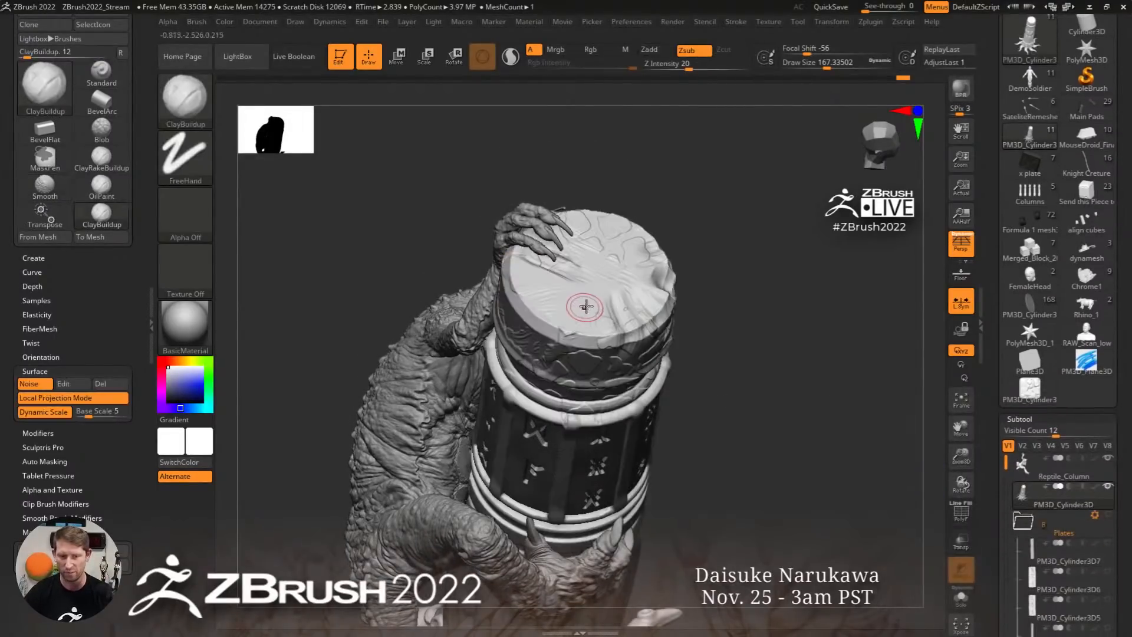
pyautogui.moveTo(584, 315); pyautogui.dragTo(583, 290, button='right')
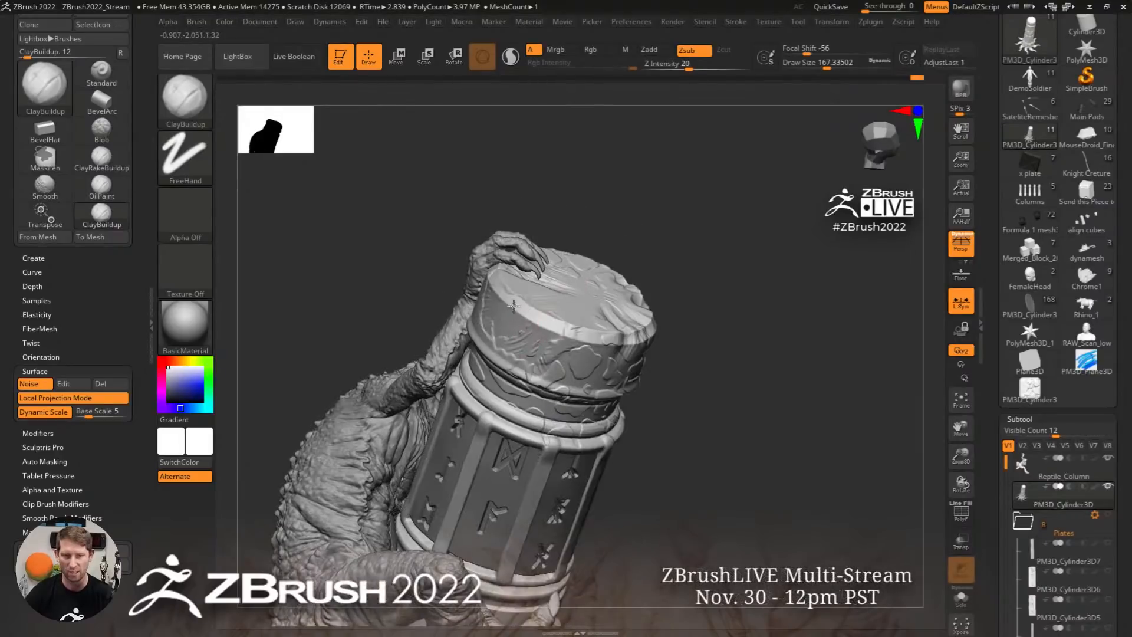
pyautogui.scroll(-10, 1086, 326)
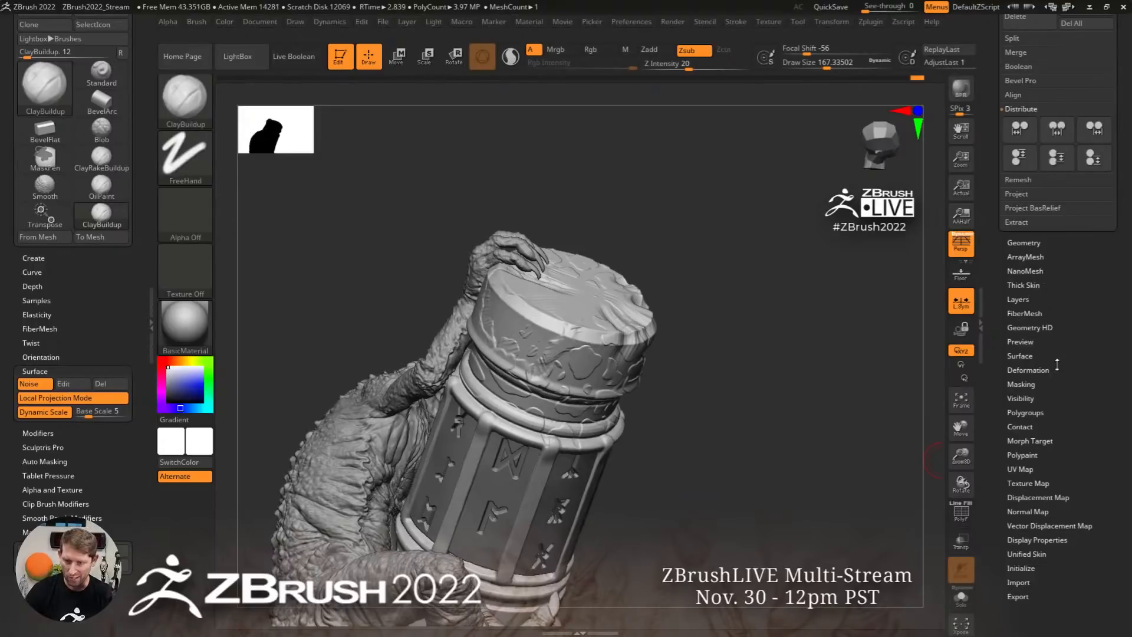
pyautogui.click(1024, 285)
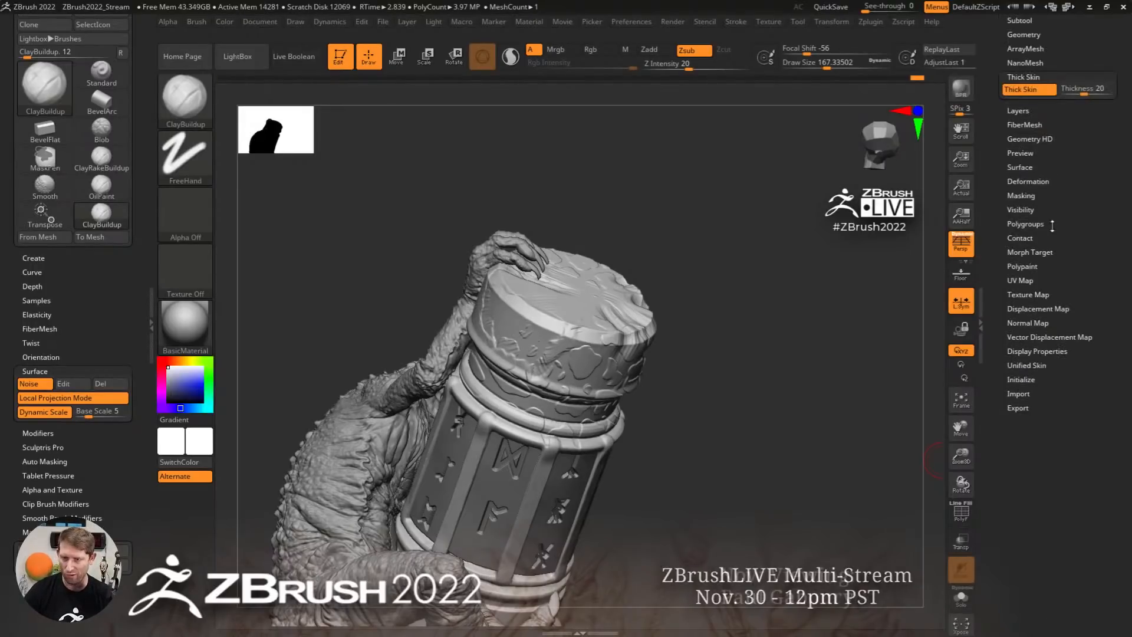
# Carve cobblestones into the column's flat top and rim, adjusting the draw size to about 206.93
pyautogui.moveTo(566, 278); pyautogui.dragTo(569, 318, button='right')
pyautogui.moveTo(569, 318)
pyautogui.mouseDown()
pyautogui.moveTo(584, 310)
pyautogui.moveTo(569, 354)
pyautogui.moveTo(613, 348)
pyautogui.moveTo(605, 359)
pyautogui.moveTo(599, 342)
pyautogui.moveTo(617, 308)
pyautogui.mouseUp()
pyautogui.press('s')
pyautogui.moveTo(619, 307); pyautogui.dragTo(659, 315, button='right')
pyautogui.moveTo(652, 319)
pyautogui.mouseDown()
pyautogui.moveTo(620, 315)
pyautogui.moveTo(652, 351)
pyautogui.moveTo(613, 345)
pyautogui.moveTo(634, 313)
pyautogui.moveTo(624, 326)
pyautogui.mouseUp()
pyautogui.press('s')
pyautogui.moveTo(649, 323)
pyautogui.mouseDown()
pyautogui.moveTo(625, 292)
pyautogui.moveTo(620, 260)
pyautogui.mouseUp()
pyautogui.moveTo(834, 407)
pyautogui.keyDown('ctrl'); pyautogui.mouseDown(button='right')
pyautogui.moveTo(843, 333)
pyautogui.moveTo(877, 349)
pyautogui.mouseUp(button='right'); pyautogui.keyUp('ctrl')
pyautogui.keyDown('alt'); pyautogui.moveTo(825, 360); pyautogui.dragTo(696, 363, button='right'); pyautogui.keyUp('alt')
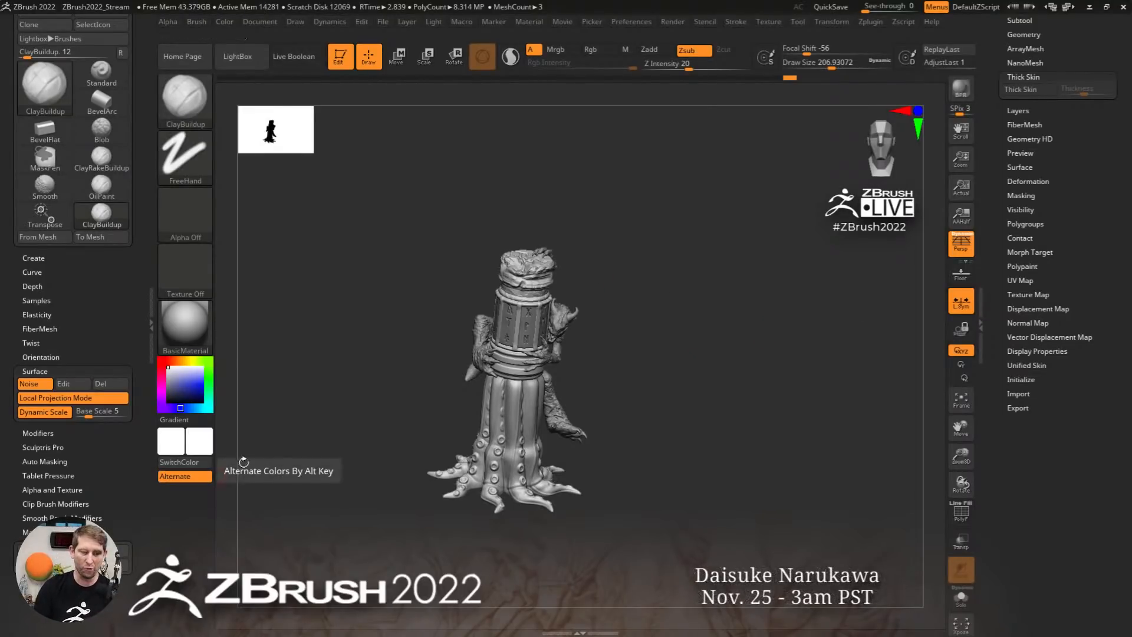
# Return to the cube model and carve cobblestones across a blank face with the draw size at 386
pyautogui.moveTo(1088, 214); pyautogui.dragTo(1094, 487)
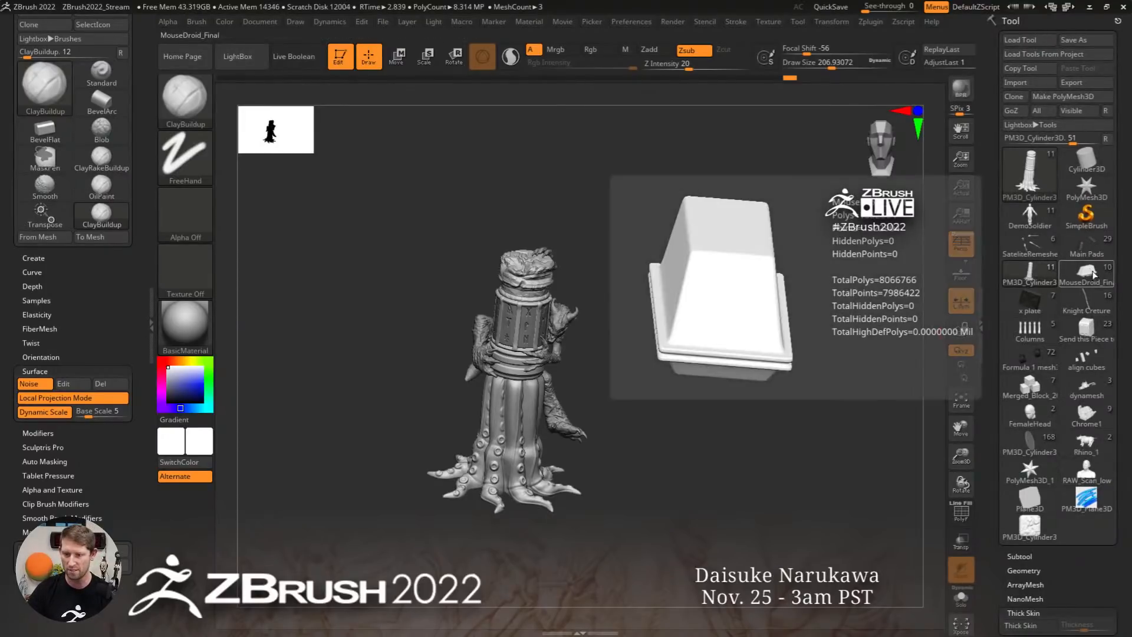
pyautogui.click(1045, 529)
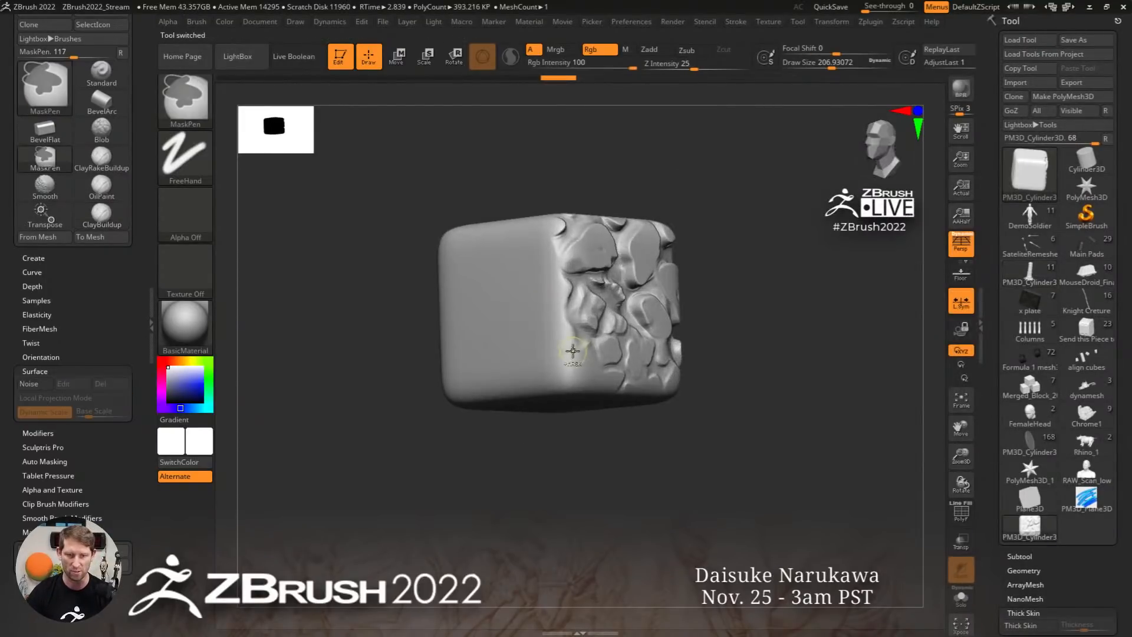
pyautogui.moveTo(554, 342); pyautogui.dragTo(591, 352, button='right')
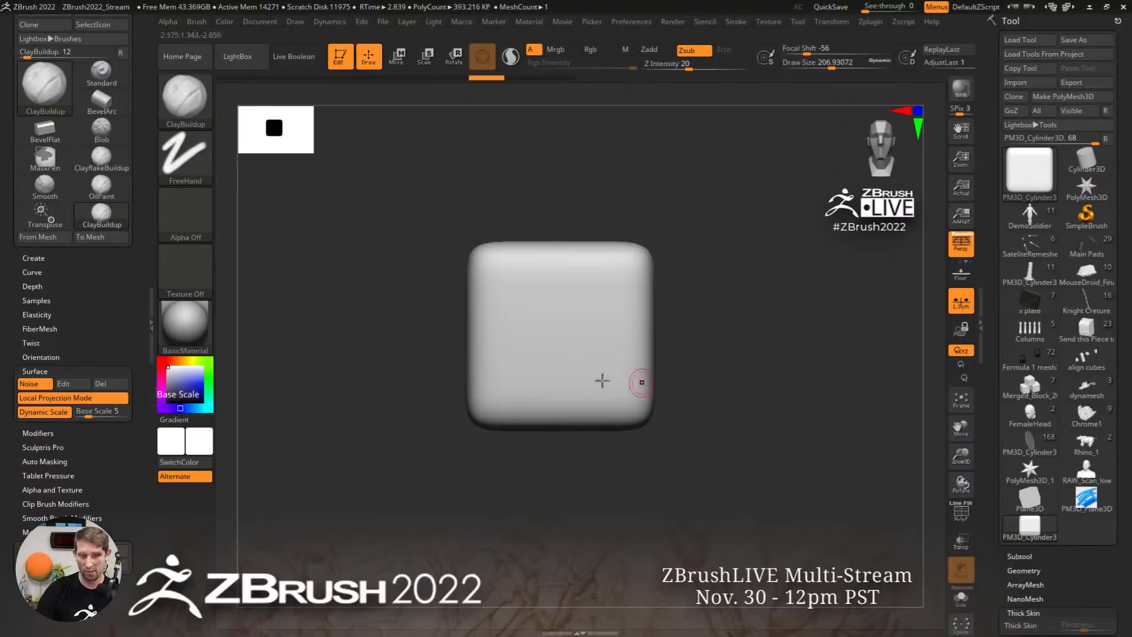
pyautogui.press('s')
pyautogui.moveTo(545, 326)
pyautogui.mouseDown()
pyautogui.moveTo(563, 286)
pyautogui.moveTo(598, 325)
pyautogui.moveTo(489, 263)
pyautogui.moveTo(477, 342)
pyautogui.moveTo(622, 397)
pyautogui.moveTo(616, 377)
pyautogui.moveTo(502, 315)
pyautogui.moveTo(490, 400)
pyautogui.mouseUp()
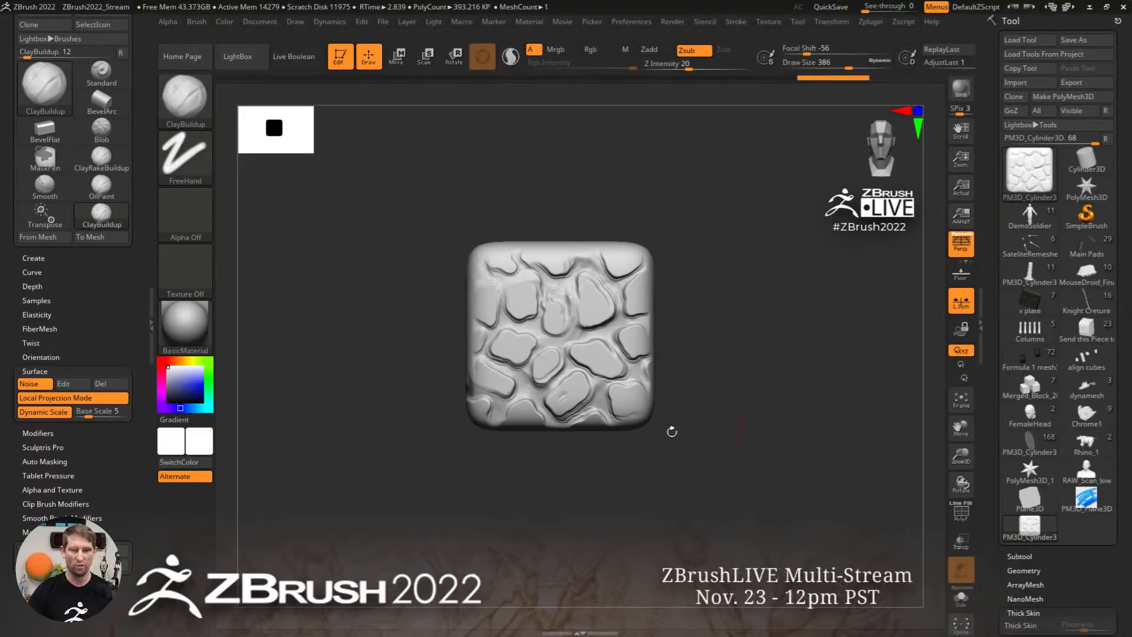
# Set the noise Base Scale to 2 and carve small cobblestones across the neighbouring blank face of the cube
pyautogui.moveTo(88, 415); pyautogui.dragTo(97, 416)
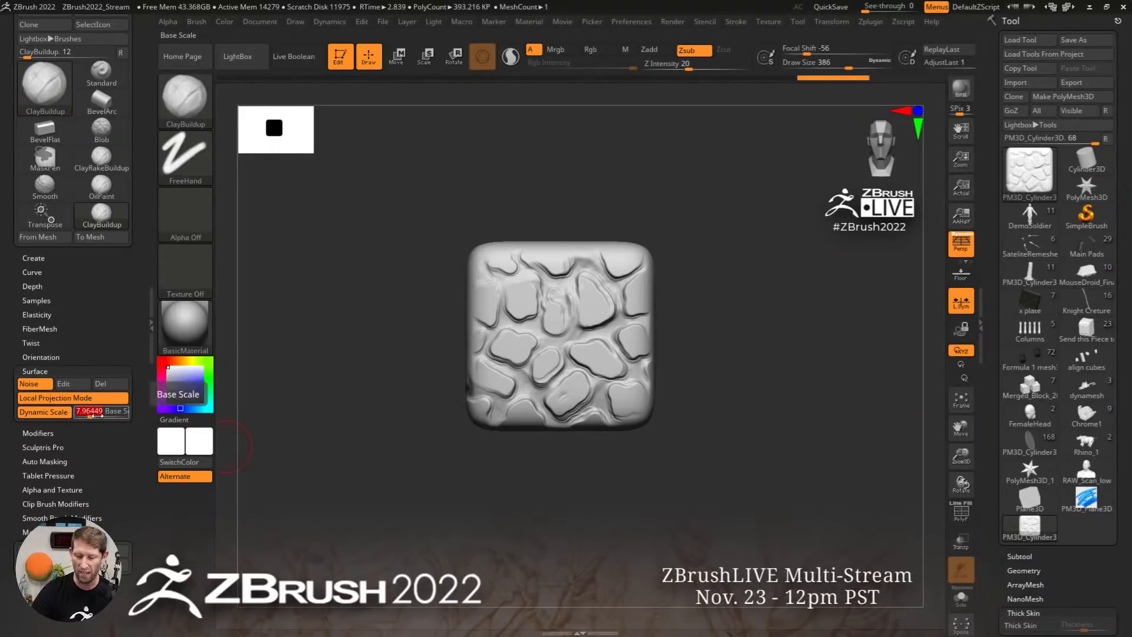
pyautogui.write('2')
pyautogui.press('Return')
pyautogui.keyDown('shift'); pyautogui.moveTo(695, 449); pyautogui.dragTo(619, 448); pyautogui.keyUp('shift')
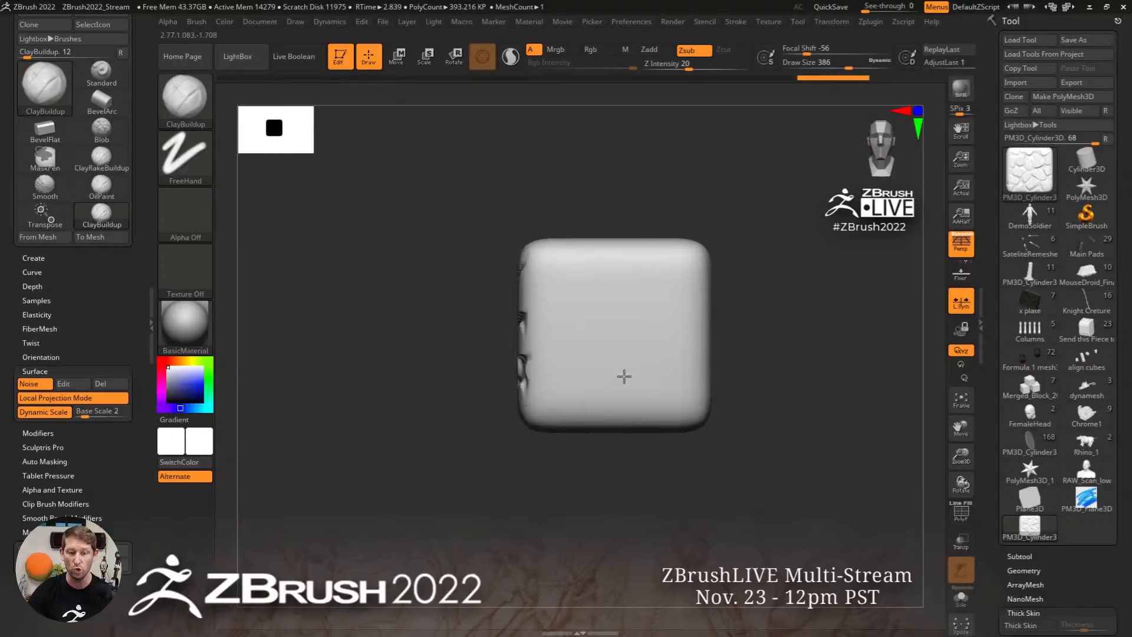
pyautogui.moveTo(634, 342)
pyautogui.mouseDown()
pyautogui.moveTo(636, 324)
pyautogui.moveTo(582, 291)
pyautogui.moveTo(607, 407)
pyautogui.moveTo(690, 265)
pyautogui.moveTo(613, 384)
pyautogui.moveTo(523, 304)
pyautogui.moveTo(681, 259)
pyautogui.mouseUp()
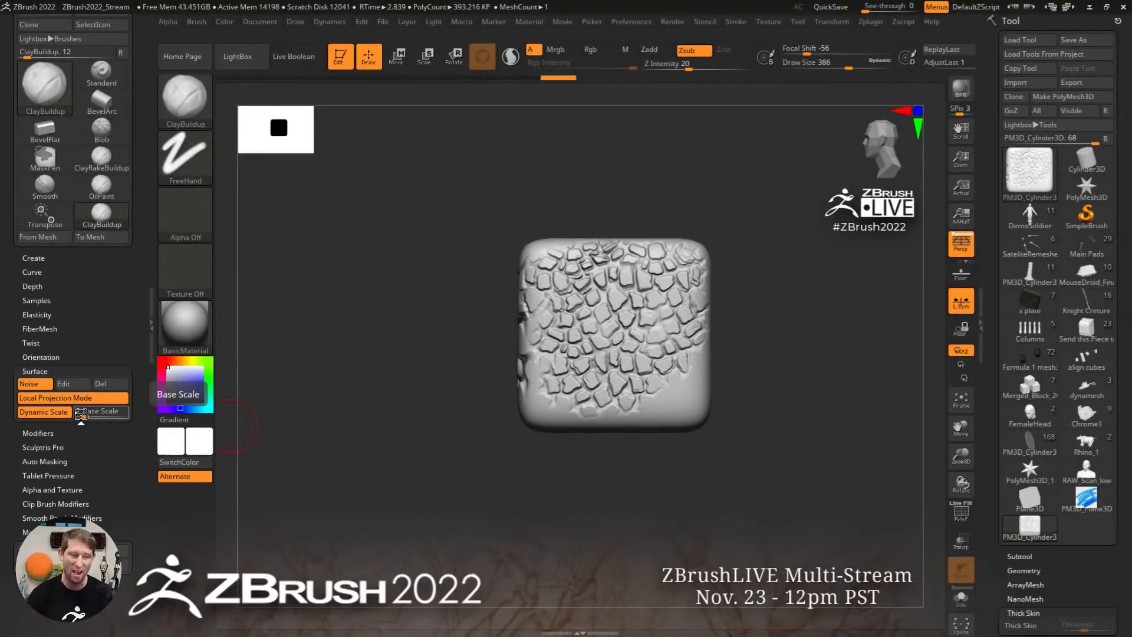
pyautogui.moveTo(81, 414); pyautogui.dragTo(108, 411)
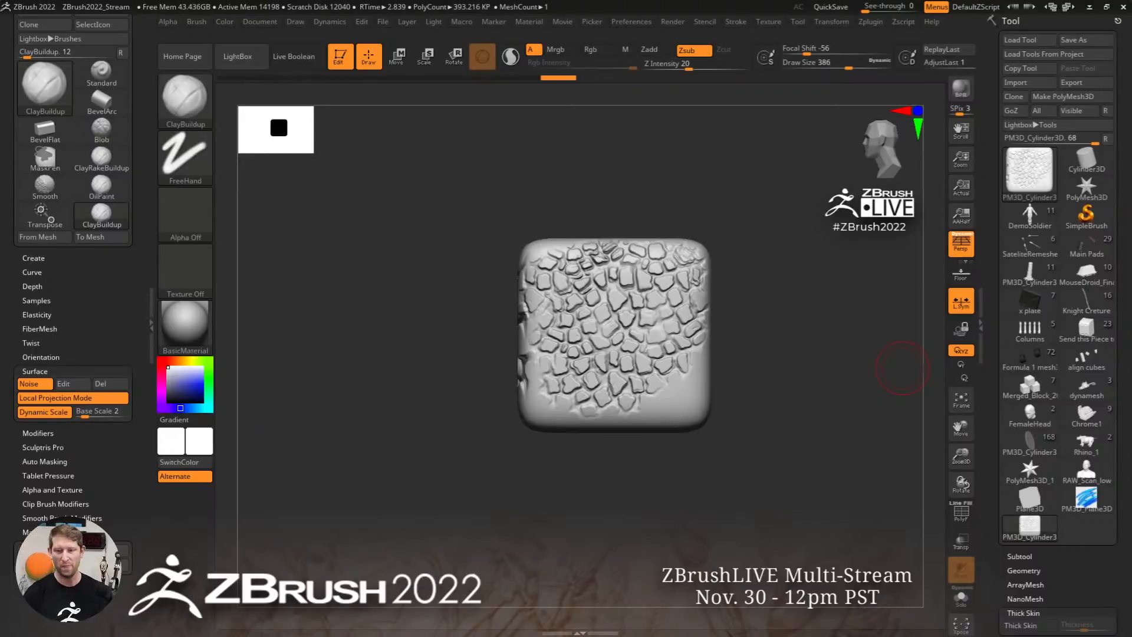
# Switch to the DemoSoldier model with the brush tray hidden and open its Deformation settings
pyautogui.click(1030, 217)
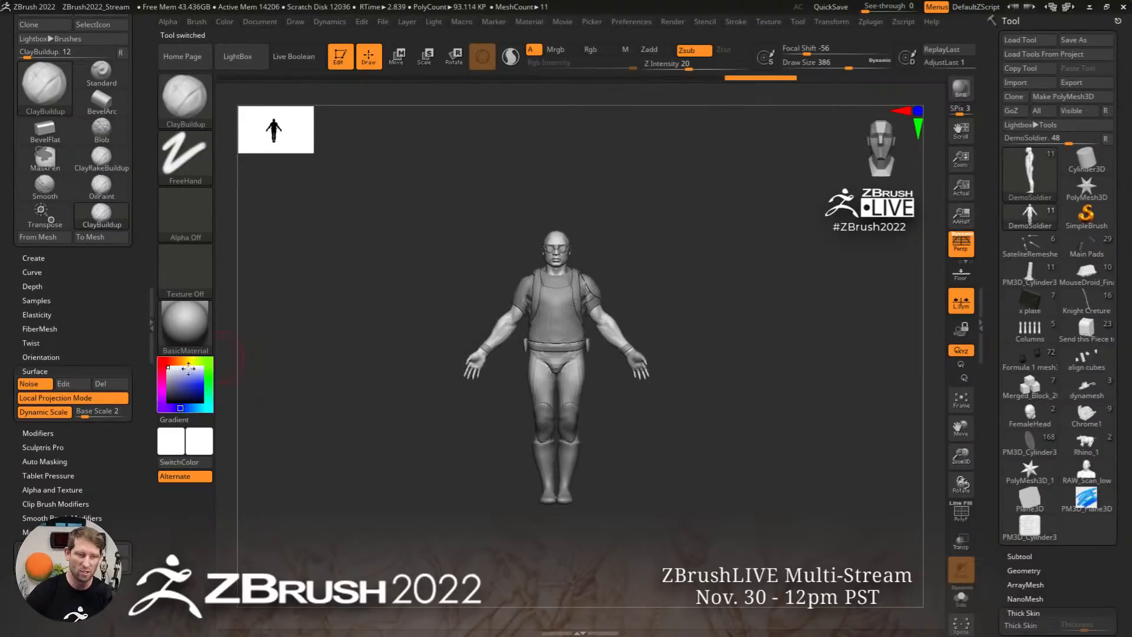
pyautogui.click(150, 338)
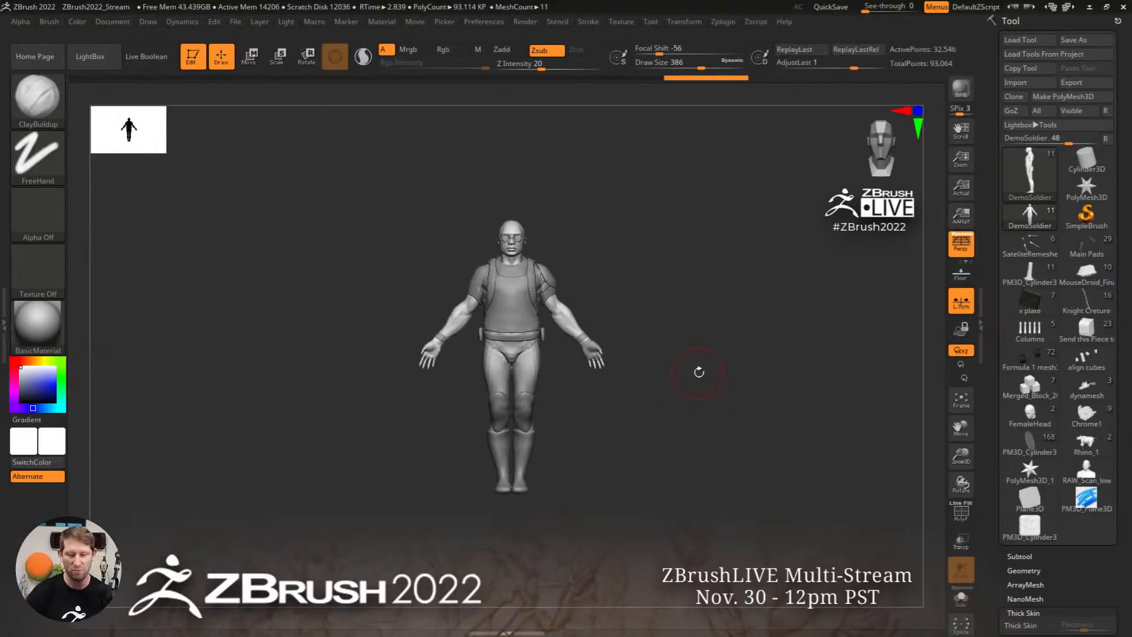
pyautogui.keyDown('ctrl'); pyautogui.moveTo(714, 387); pyautogui.dragTo(686, 370, button='right'); pyautogui.keyUp('ctrl')
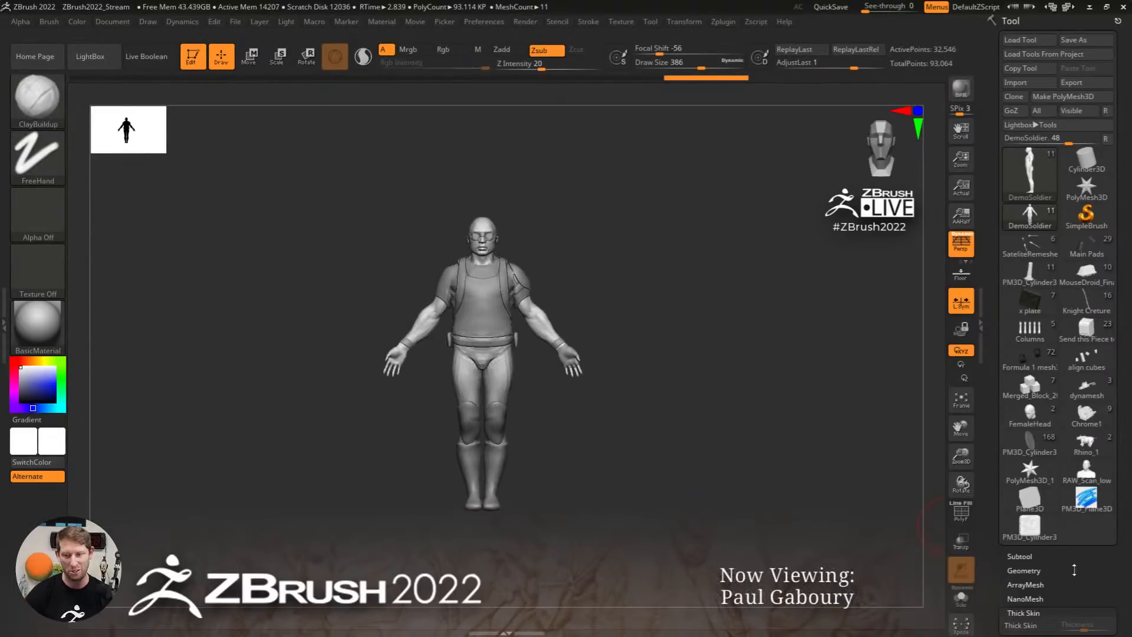
pyautogui.scroll(-10, 1075, 569)
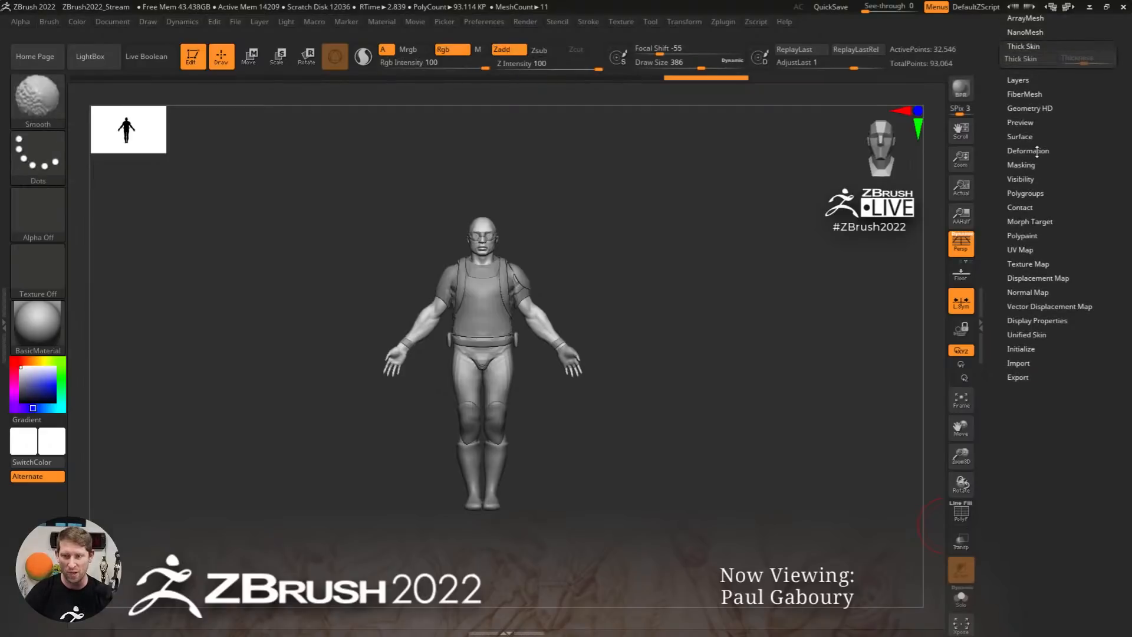
pyautogui.click(1028, 150)
pyautogui.scroll(-1, 1126, 420)
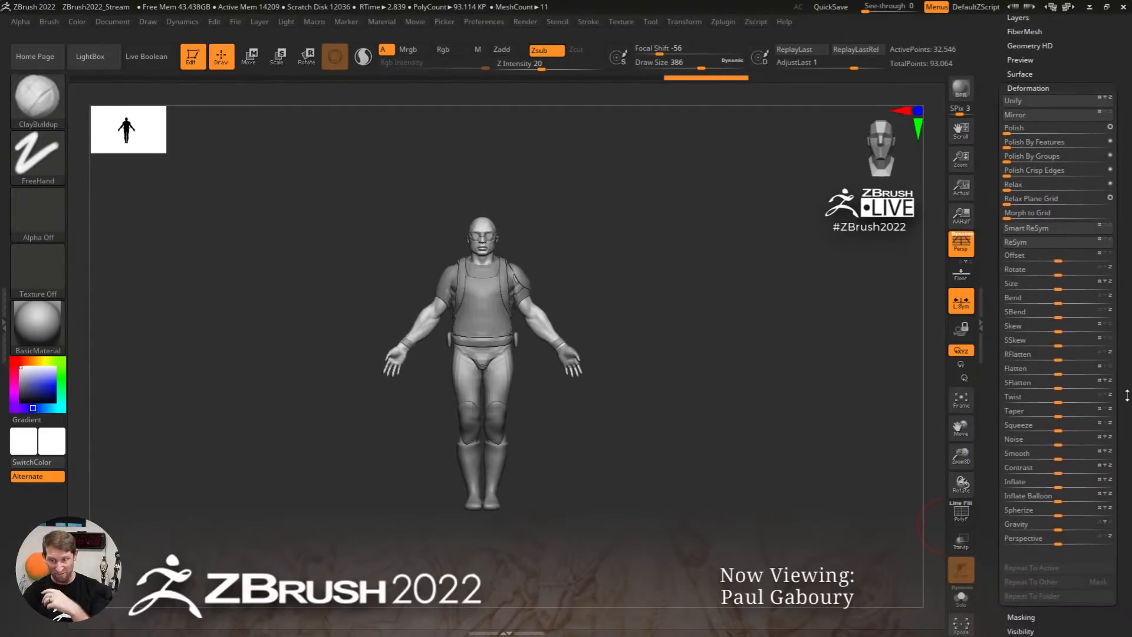
pyautogui.moveTo(1059, 439)
pyautogui.mouseDown()
pyautogui.moveTo(1091, 439)
pyautogui.moveTo(1069, 446)
pyautogui.mouseUp()
pyautogui.hotkey('ctrl', 'z')
pyautogui.hotkey('ctrl', 'z')
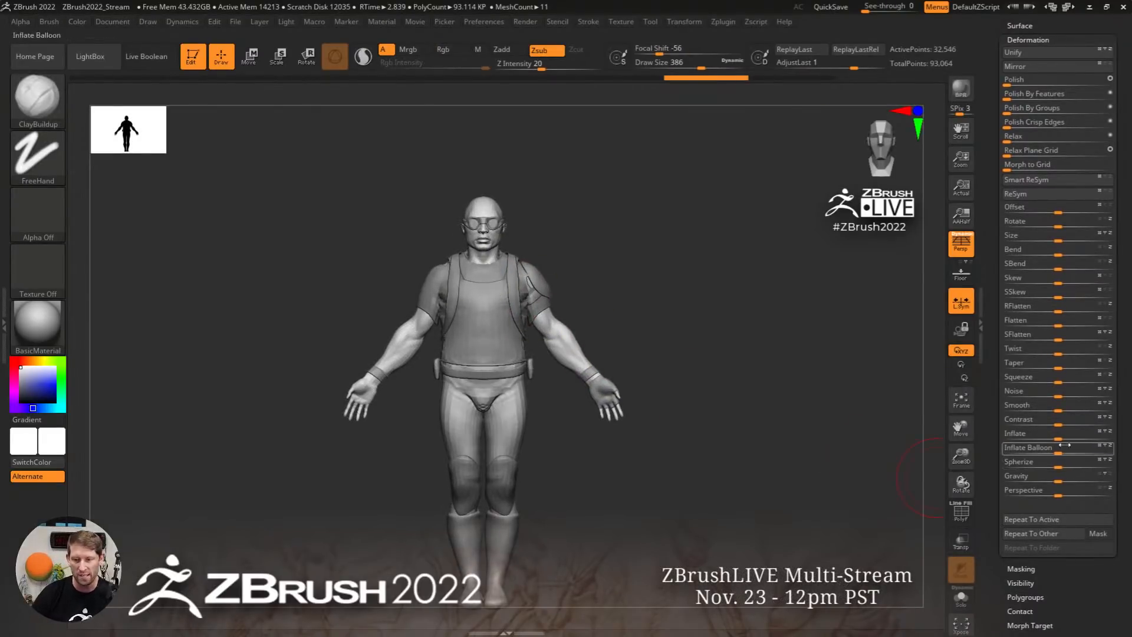
# Try inflating the soldier's body and repeating that deformation on all other visible subtools, and undo it
pyautogui.moveTo(1059, 438); pyautogui.dragTo(1070, 440)
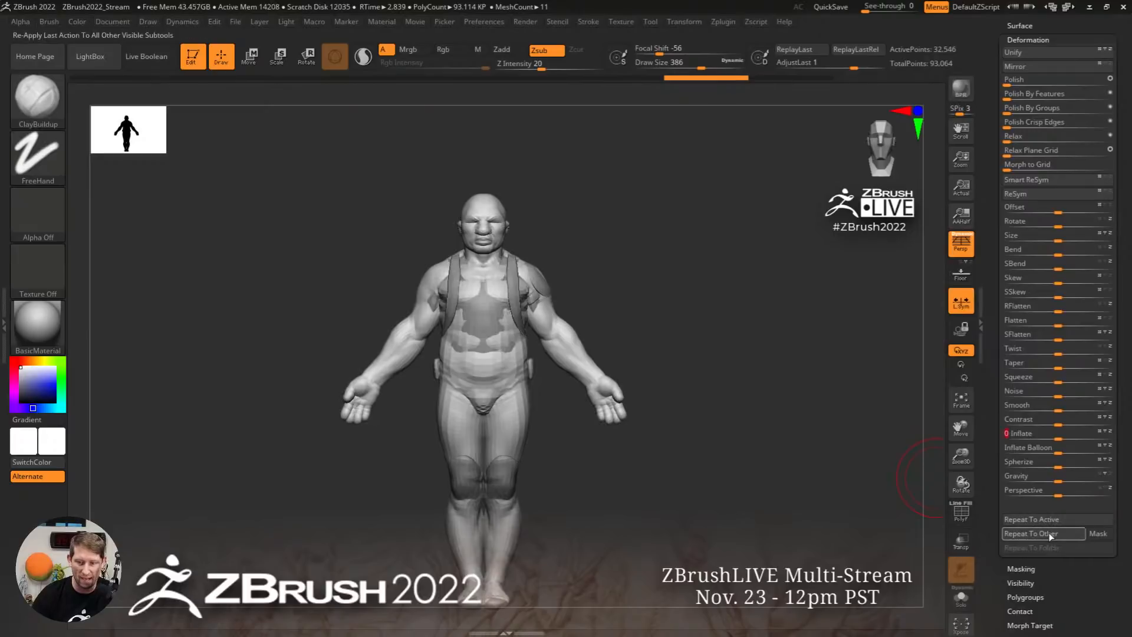
pyautogui.click(1052, 533)
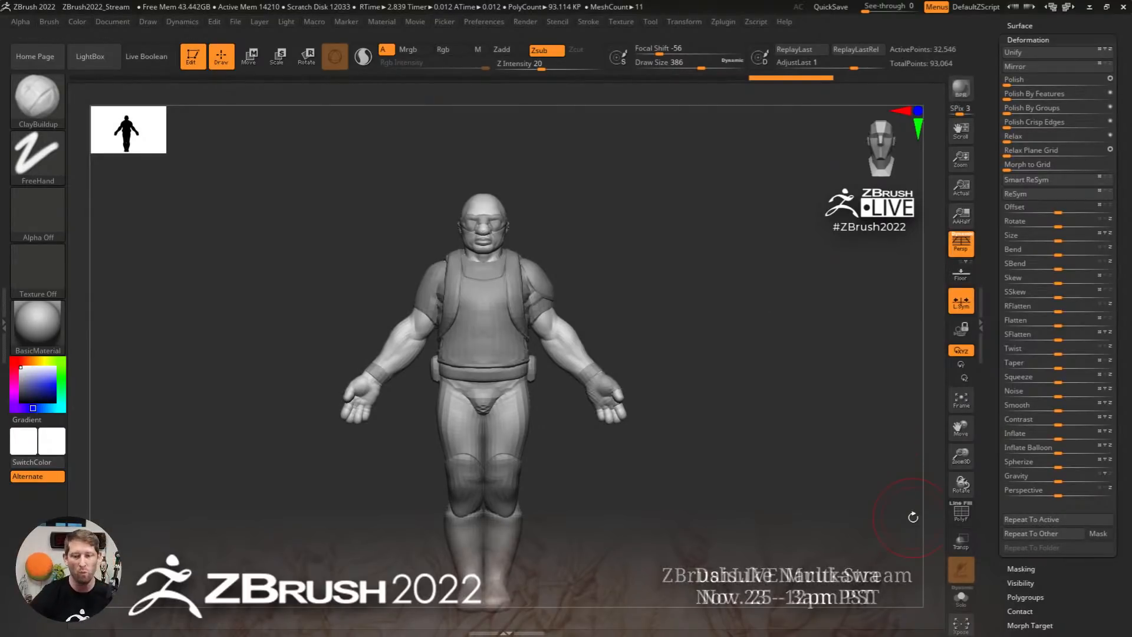
pyautogui.hotkey('ctrl', 'z')
pyautogui.hotkey('ctrl', 'z')
# Show the Move gizmo centred on the soldier with its orientation reset, and enable Transpose All Selected Subtools
pyautogui.press('w')
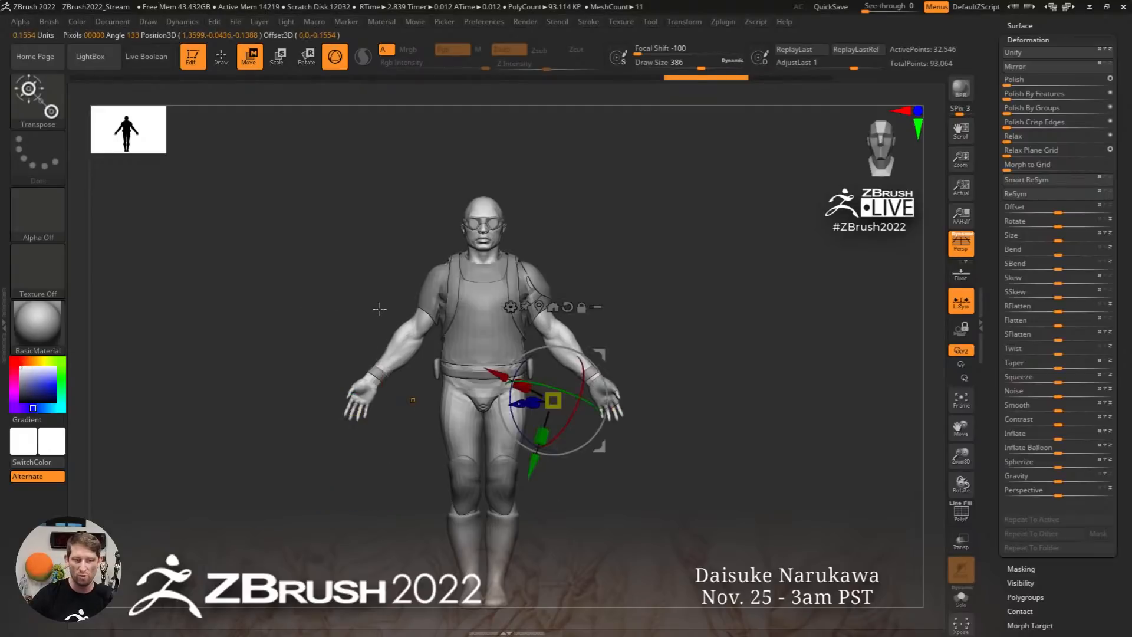
pyautogui.click(539, 307)
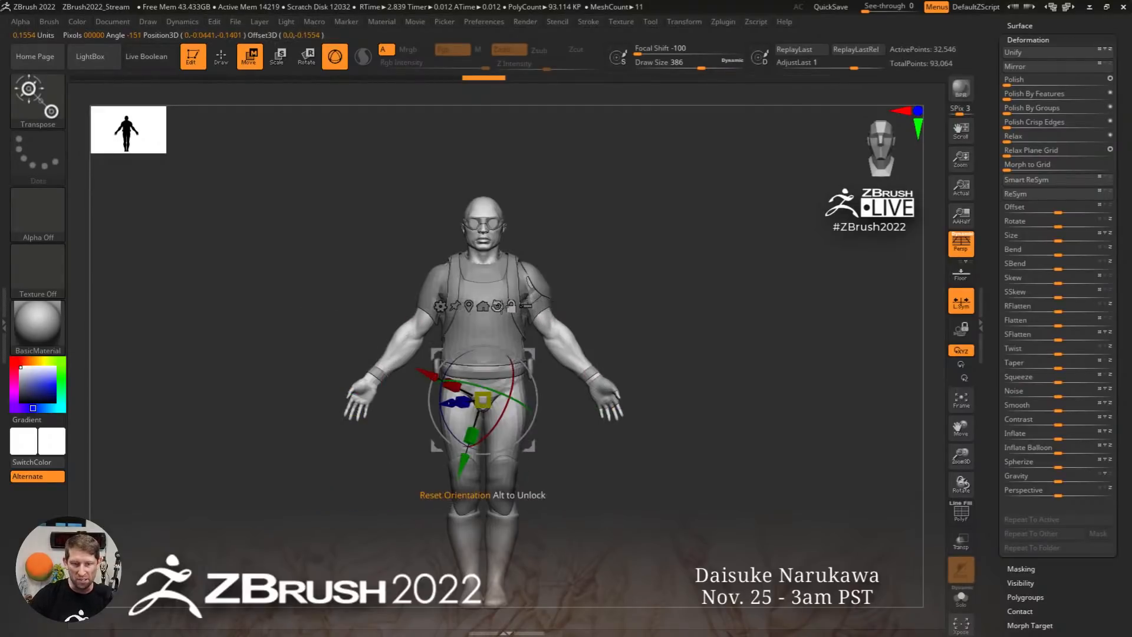
pyautogui.click(497, 306)
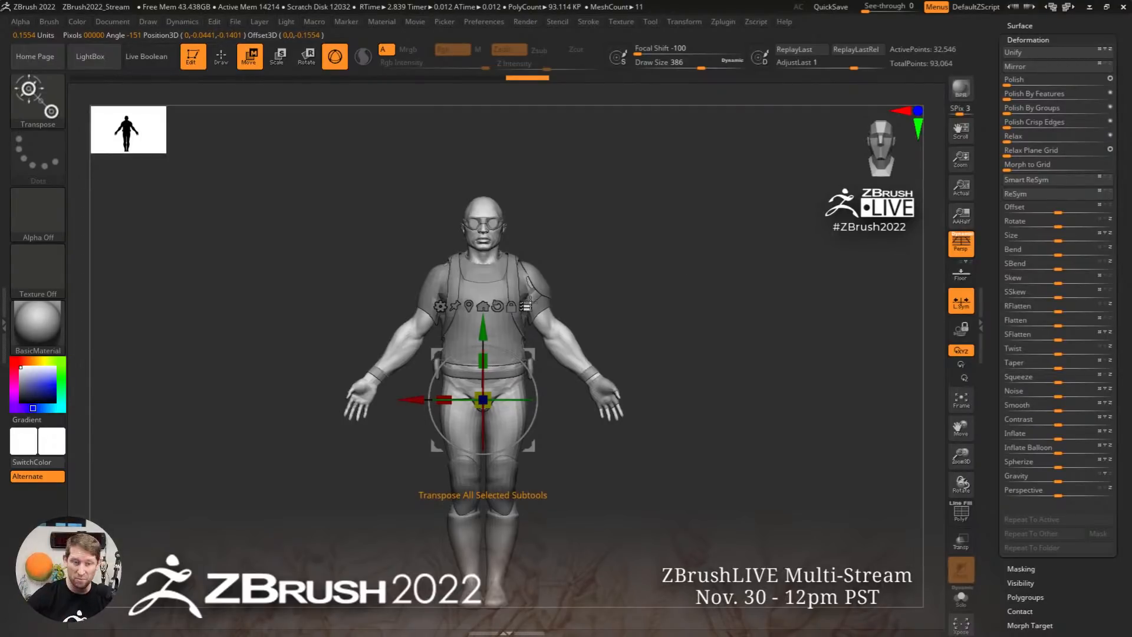
# Limit the subtool selection to the body, glasses, shirt and shoulder straps, leaving out the belt, wrist gear, knee pads and boots
pyautogui.keyDown('ctrl'); pyautogui.keyDown('shift'); pyautogui.moveTo(451, 160); pyautogui.dragTo(522, 297); pyautogui.keyUp('shift'); pyautogui.keyUp('ctrl')
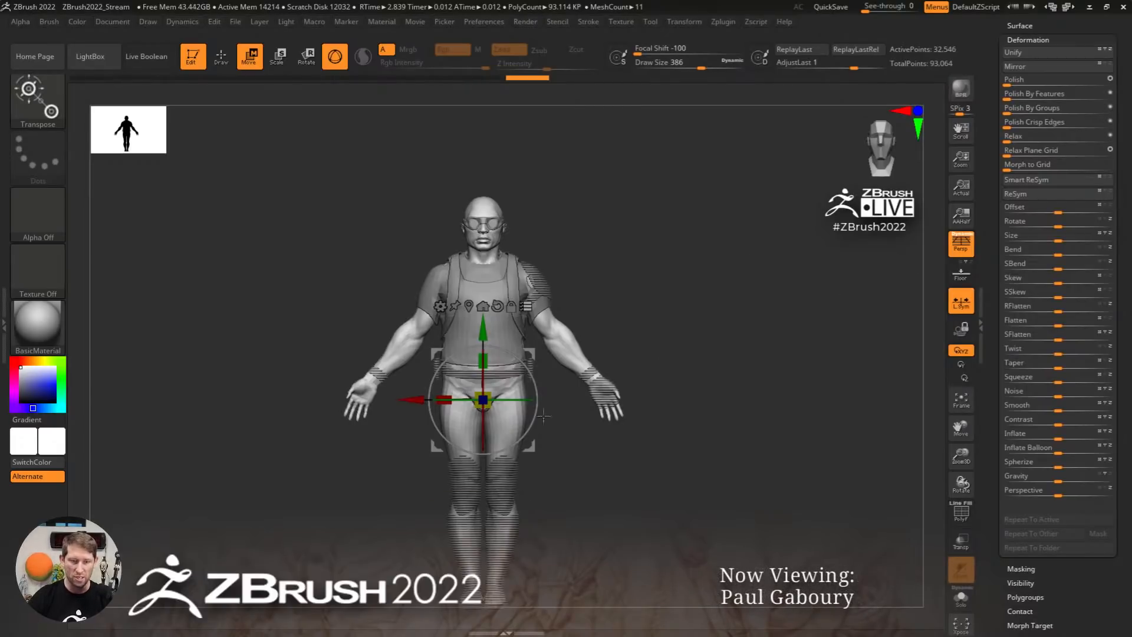
pyautogui.moveTo(530, 447); pyautogui.dragTo(730, 389)
pyautogui.hotkey('ctrl', 'z')
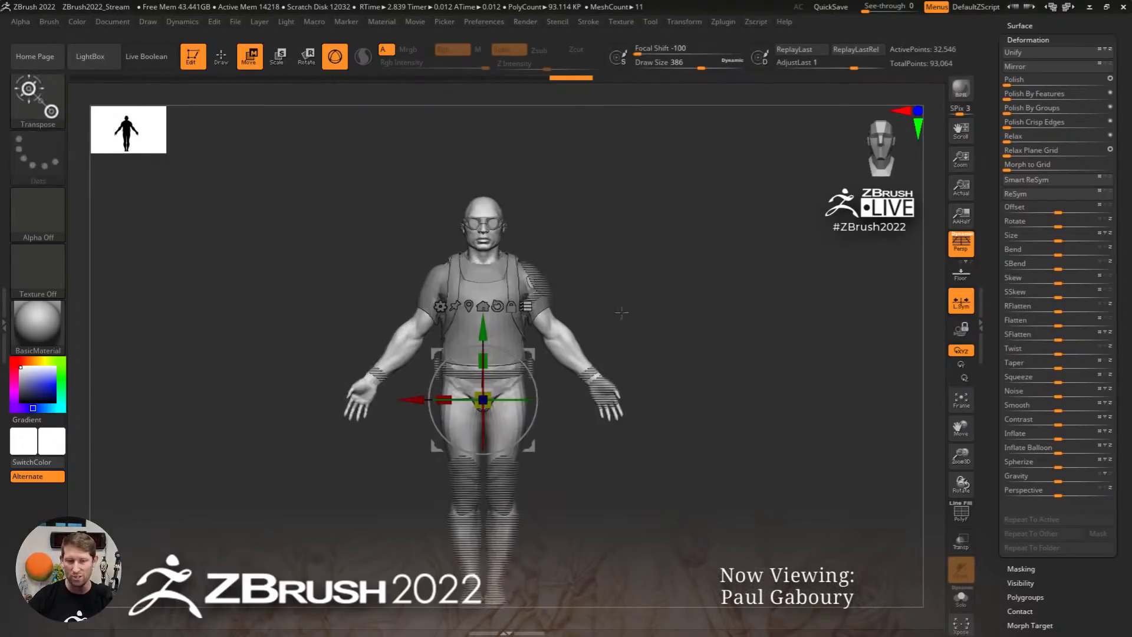
pyautogui.hotkey('ctrl', 'shift')
pyautogui.moveTo(438, 143)
pyautogui.keyDown('ctrl'); pyautogui.keyDown('shift'); pyautogui.mouseDown()
pyautogui.moveTo(457, 164)
pyautogui.moveTo(515, 346)
pyautogui.moveTo(502, 346)
pyautogui.mouseUp(); pyautogui.keyUp('shift'); pyautogui.keyUp('ctrl')
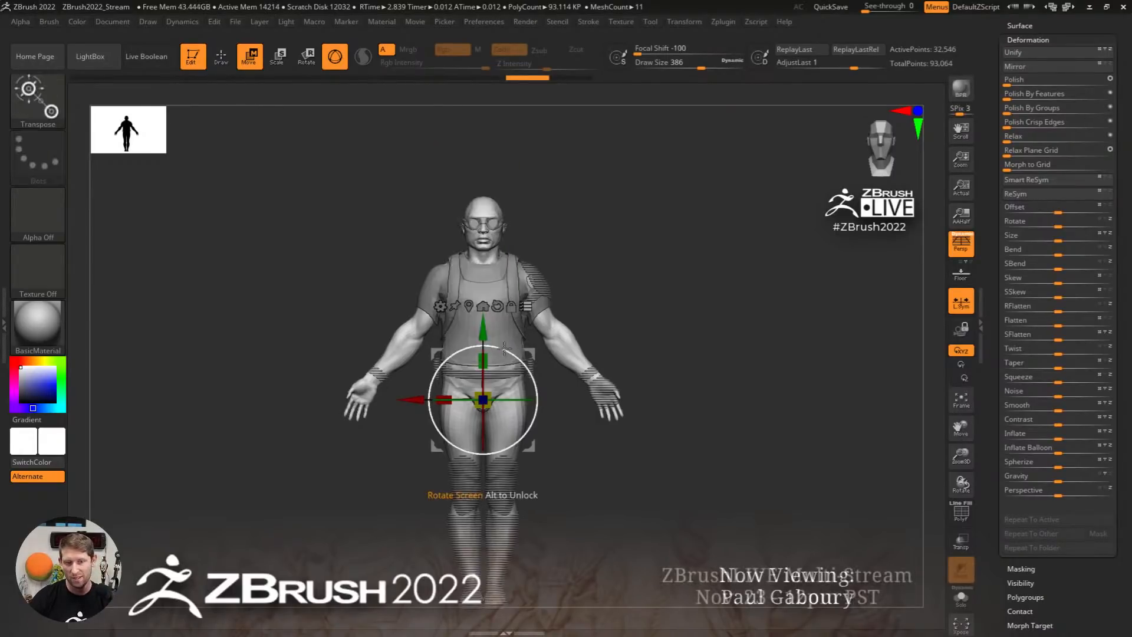
pyautogui.keyDown('ctrl'); pyautogui.moveTo(590, 258); pyautogui.dragTo(594, 280, button='right'); pyautogui.keyUp('ctrl')
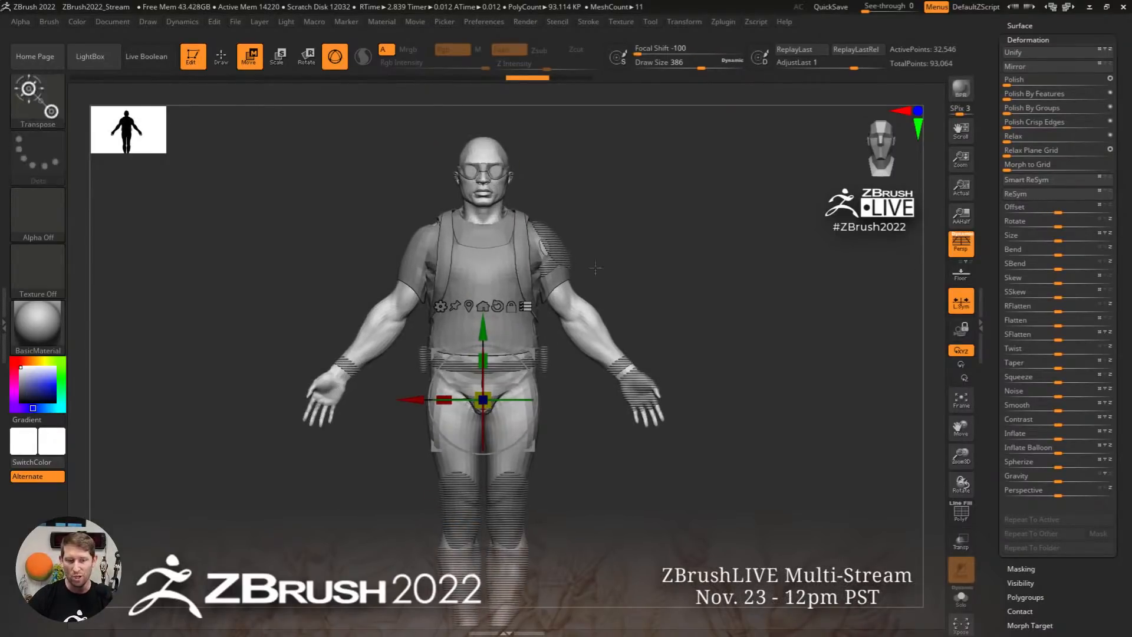
pyautogui.keyDown('ctrl'); pyautogui.keyDown('shift'); pyautogui.click(490, 270); pyautogui.keyUp('shift'); pyautogui.keyUp('ctrl')
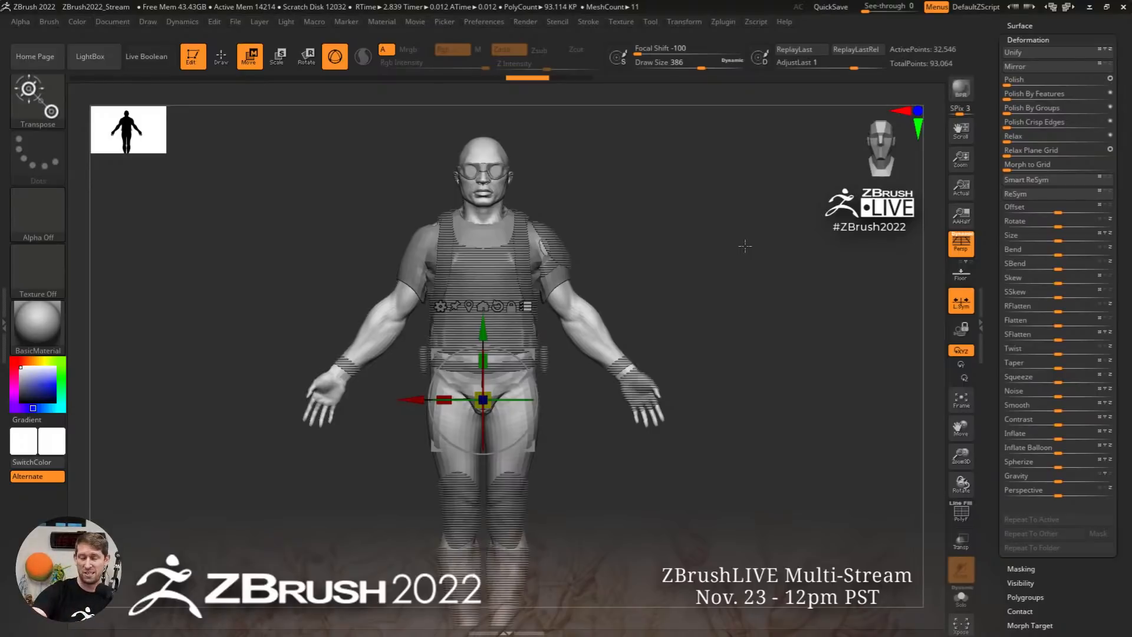
pyautogui.hotkey('ctrl', 'shift')
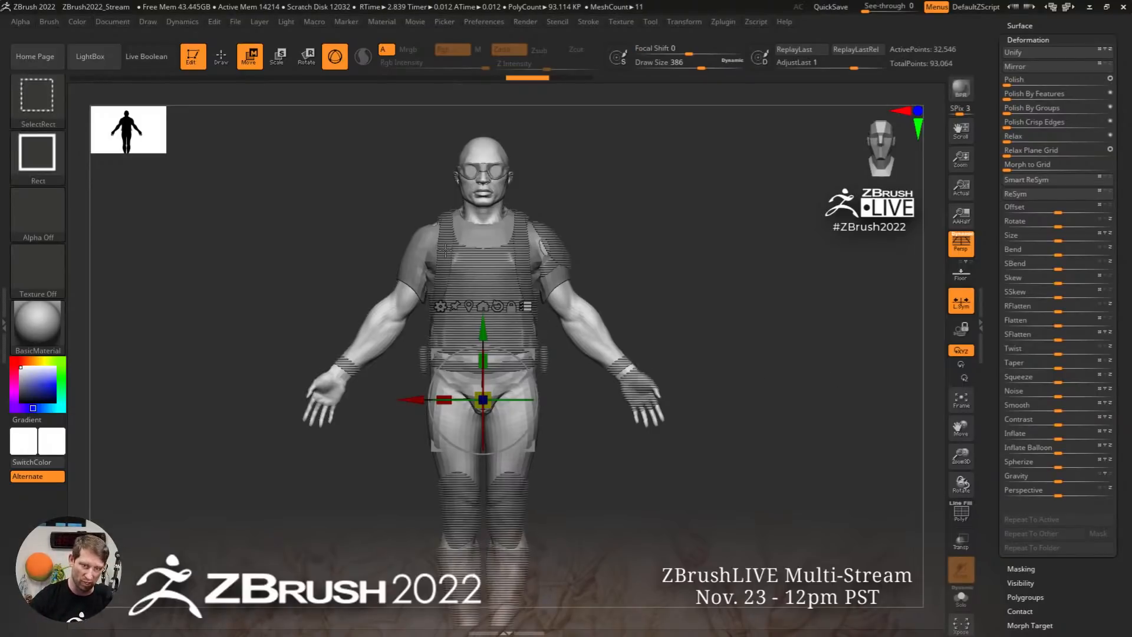
pyautogui.keyDown('ctrl'); pyautogui.keyDown('shift'); pyautogui.click(446, 250); pyautogui.keyUp('shift'); pyautogui.keyUp('ctrl')
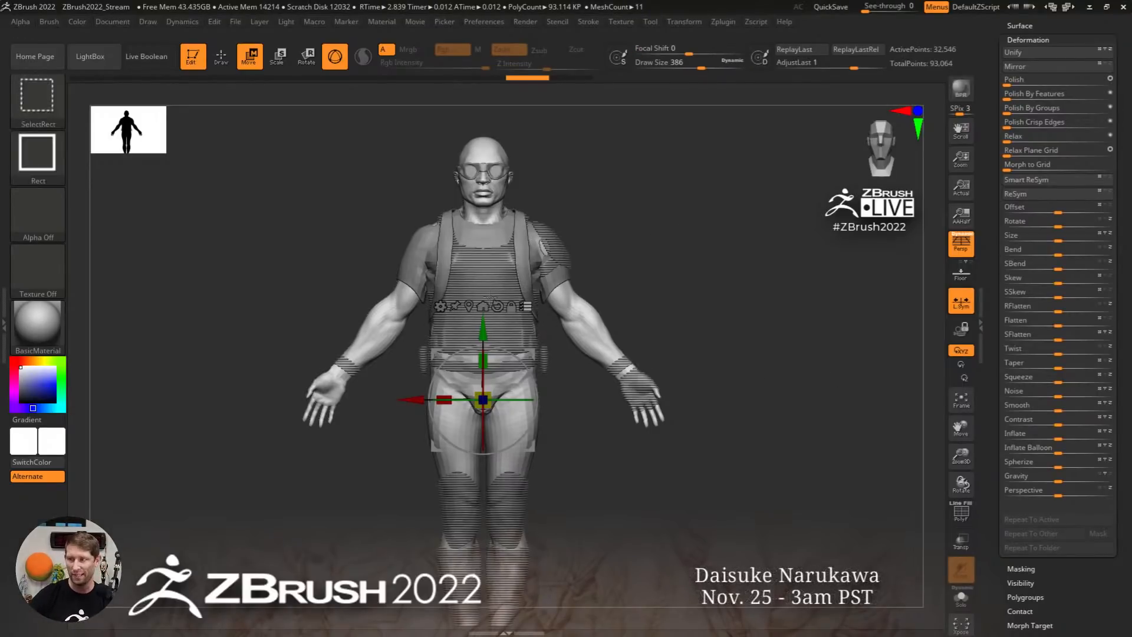
pyautogui.keyDown('ctrl'); pyautogui.keyDown('shift'); pyautogui.click(482, 265); pyautogui.keyUp('shift'); pyautogui.keyUp('ctrl')
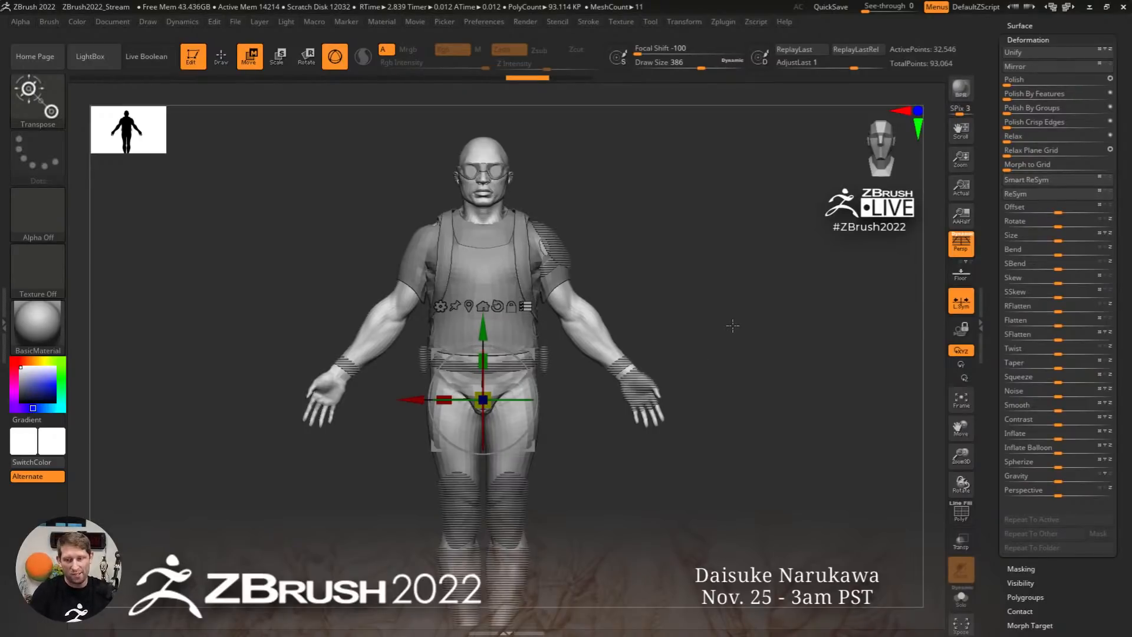
# Try inflating the body and repeating it on the other selected subtools, undo it, and turn off Transpose All Selected Subtools
pyautogui.moveTo(1061, 438); pyautogui.dragTo(1084, 438)
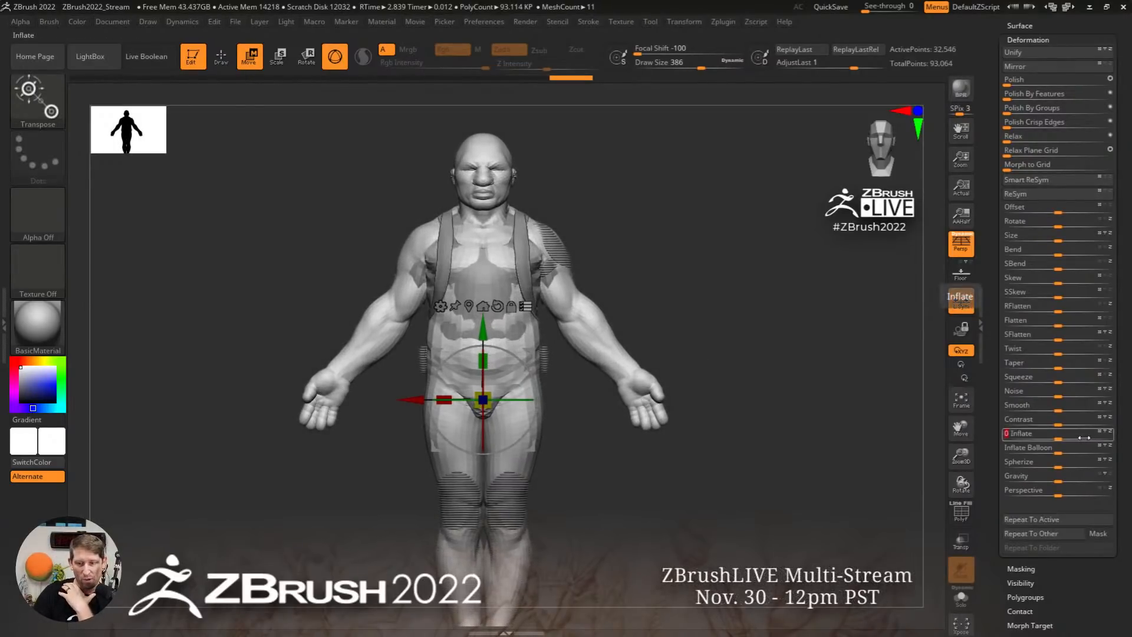
pyautogui.click(1050, 534)
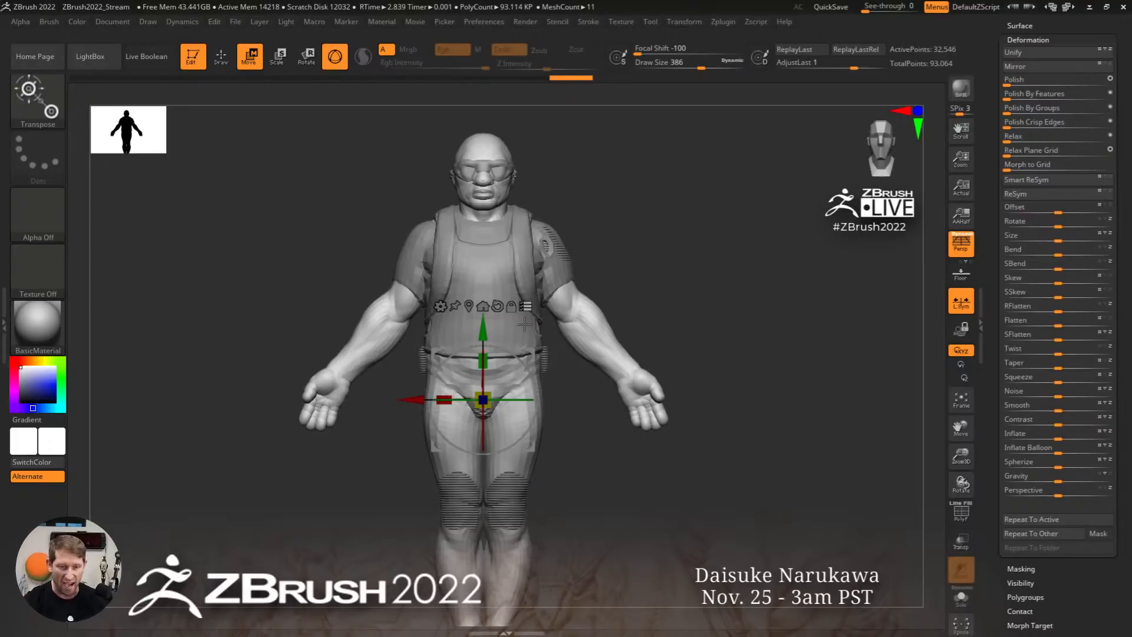
pyautogui.click(525, 307)
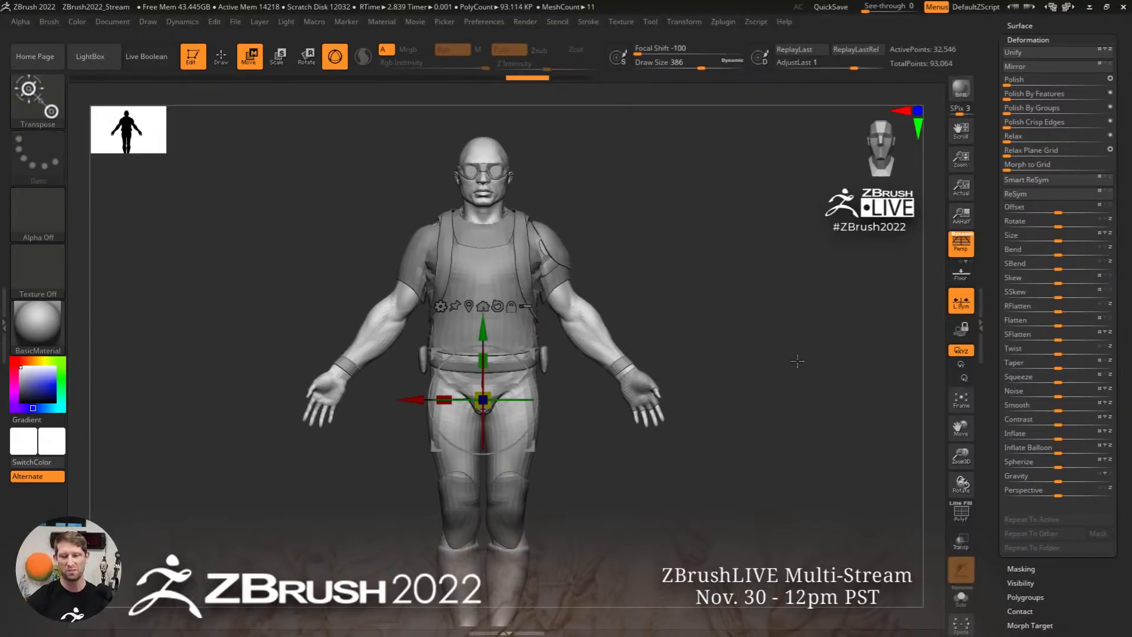
# Switch to the painted PM3D_Plane3D model
pyautogui.scroll(10, 976, 288)
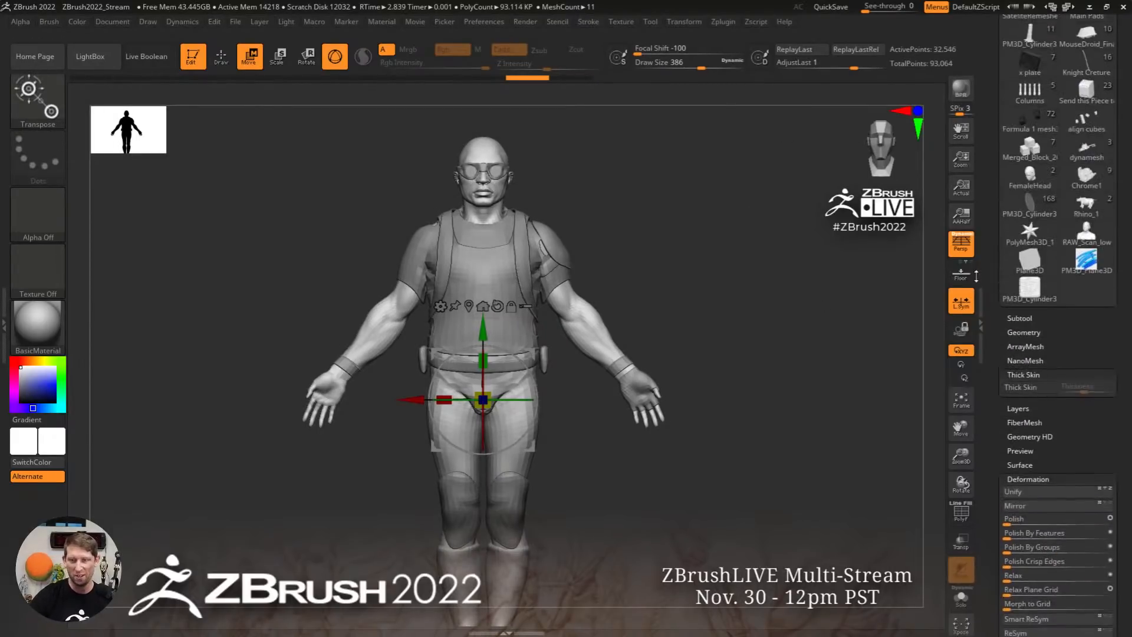
pyautogui.scroll(5, 976, 288)
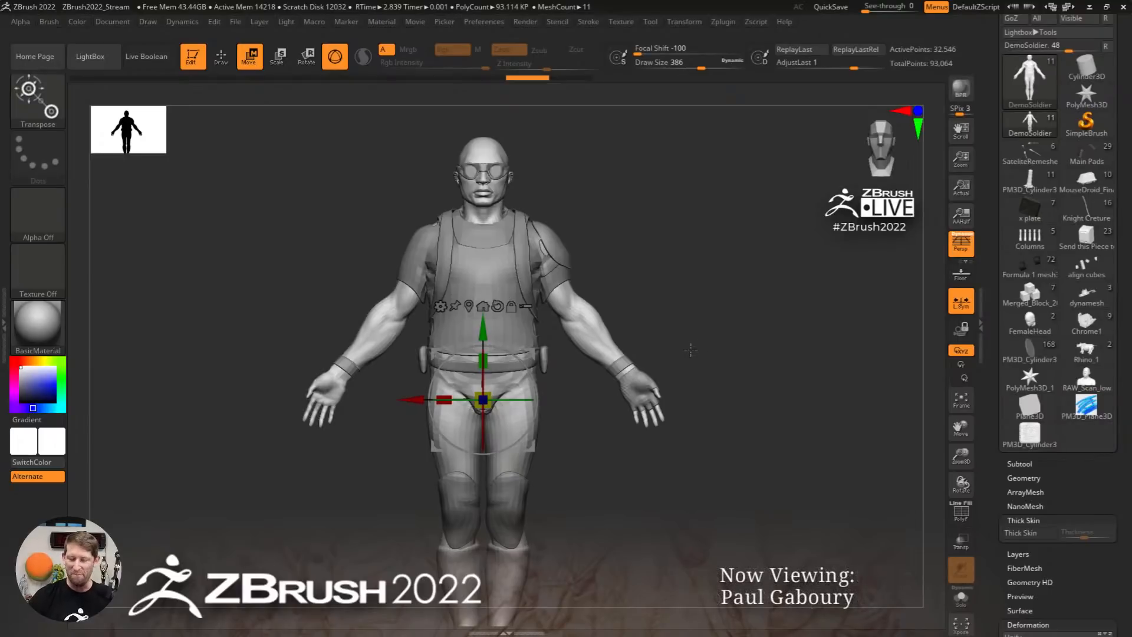
pyautogui.click(1088, 406)
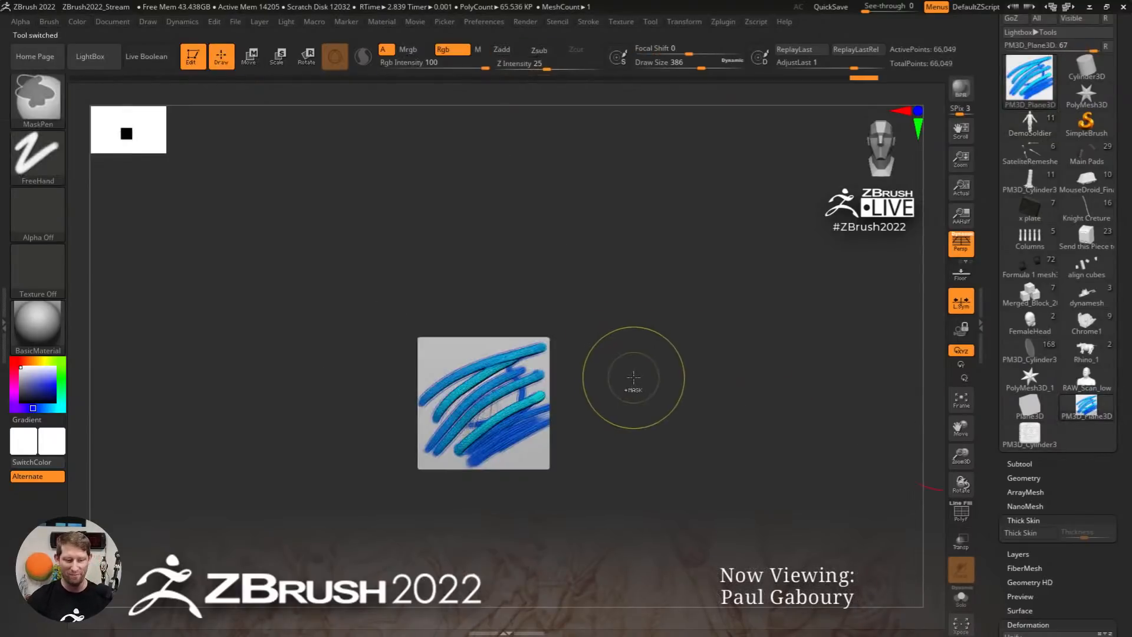
# Undo all the paint and sculpt strokes on the plane until its surface is blank
pyautogui.hotkey('ctrl', 'z')
pyautogui.hotkey('ctrl', 'z')
pyautogui.hotkey('ctrl', 'z')
pyautogui.hotkey('ctrl', 'z')
pyautogui.hotkey('ctrl', 'z')
pyautogui.hotkey('ctrl', 'z')
pyautogui.hotkey('ctrl', 'z')
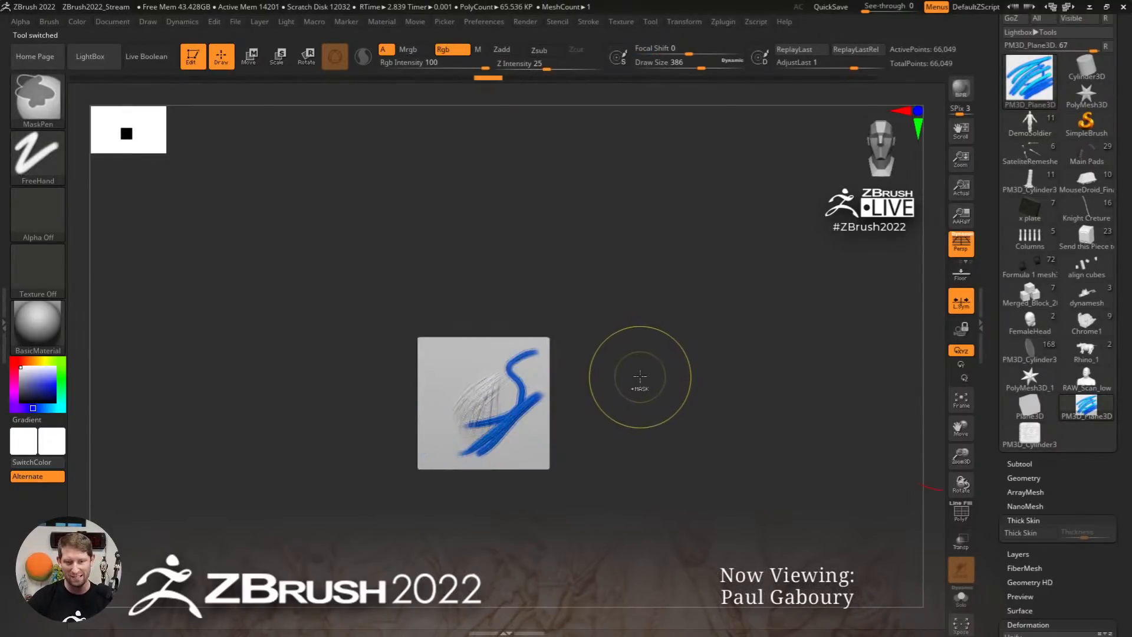
pyautogui.hotkey('ctrl', 'z')
pyautogui.hotkey('ctrl', 'z')
pyautogui.hotkey('ctrl', 'z')
pyautogui.hotkey('ctrl', 'z')
pyautogui.hotkey('ctrl', 'z')
pyautogui.hotkey('ctrl', 'z')
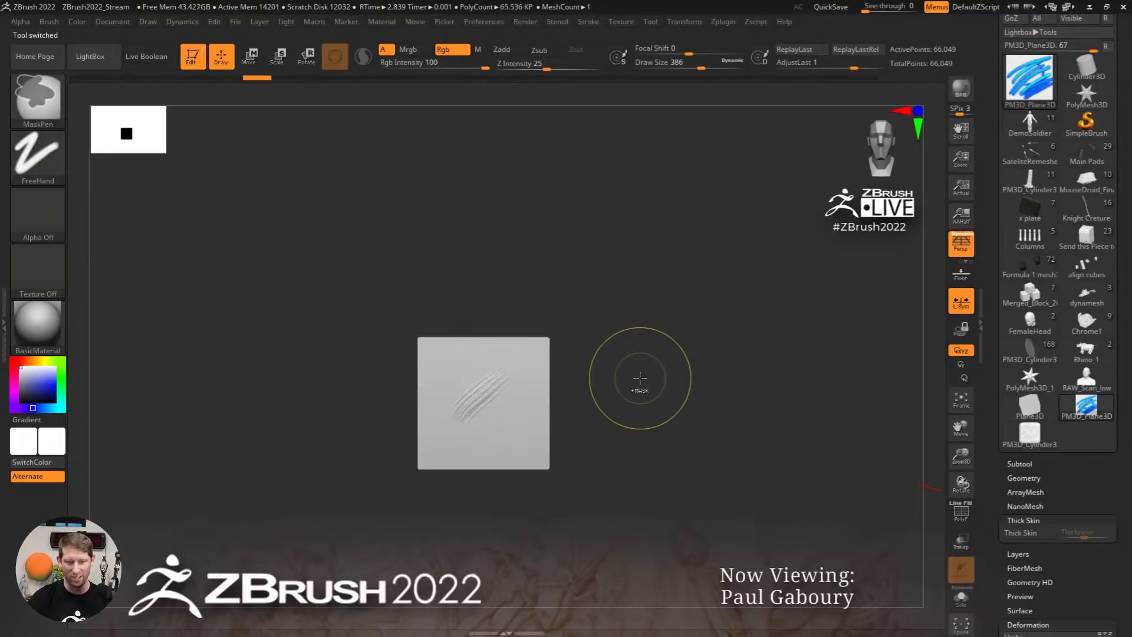
pyautogui.hotkey('ctrl', 'z')
pyautogui.hotkey('ctrl', 'z')
pyautogui.moveTo(627, 399)
pyautogui.keyDown('alt'); pyautogui.mouseDown(button='right')
pyautogui.moveTo(640, 338)
pyautogui.moveTo(659, 348)
pyautogui.mouseUp(button='right'); pyautogui.keyUp('alt')
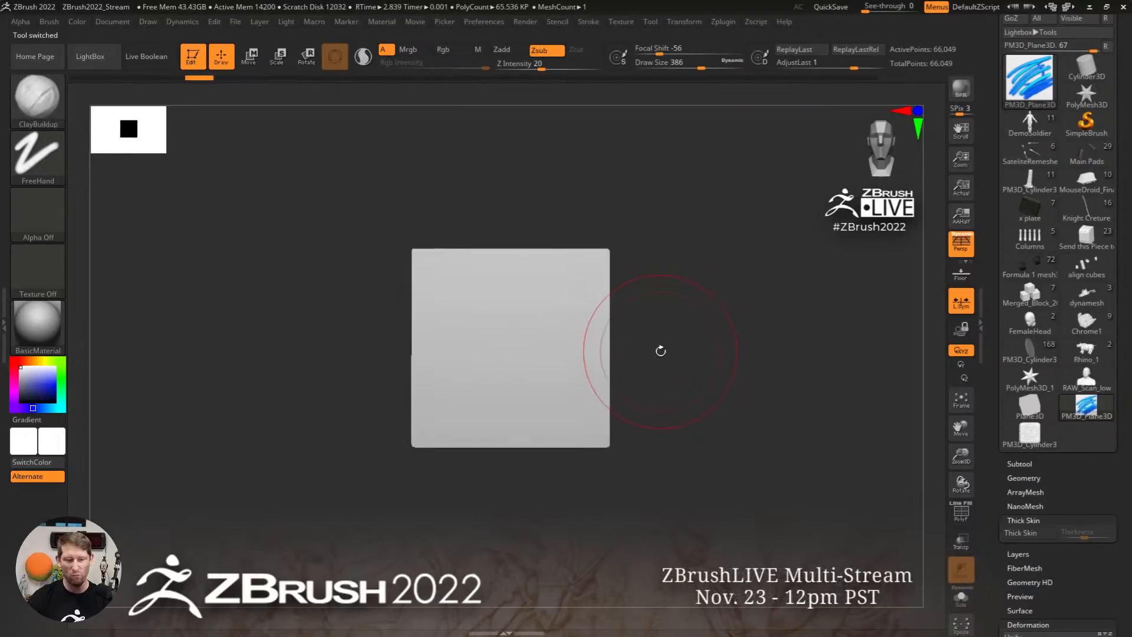
# Select the Standard brush and set its draw size to 62
pyautogui.press('b')
pyautogui.click(654, 361)
pyautogui.press('s')
pyautogui.moveTo(495, 323); pyautogui.dragTo(455, 326)
# Undo the first test stroke and sculpt two separate raised diagonal strokes across the plane
pyautogui.moveTo(184, 217)
pyautogui.keyDown('alt'); pyautogui.mouseDown(button='right')
pyautogui.moveTo(230, 211)
pyautogui.moveTo(237, 238)
pyautogui.mouseUp(button='right'); pyautogui.keyUp('alt')
pyautogui.moveTo(455, 324); pyautogui.dragTo(526, 451)
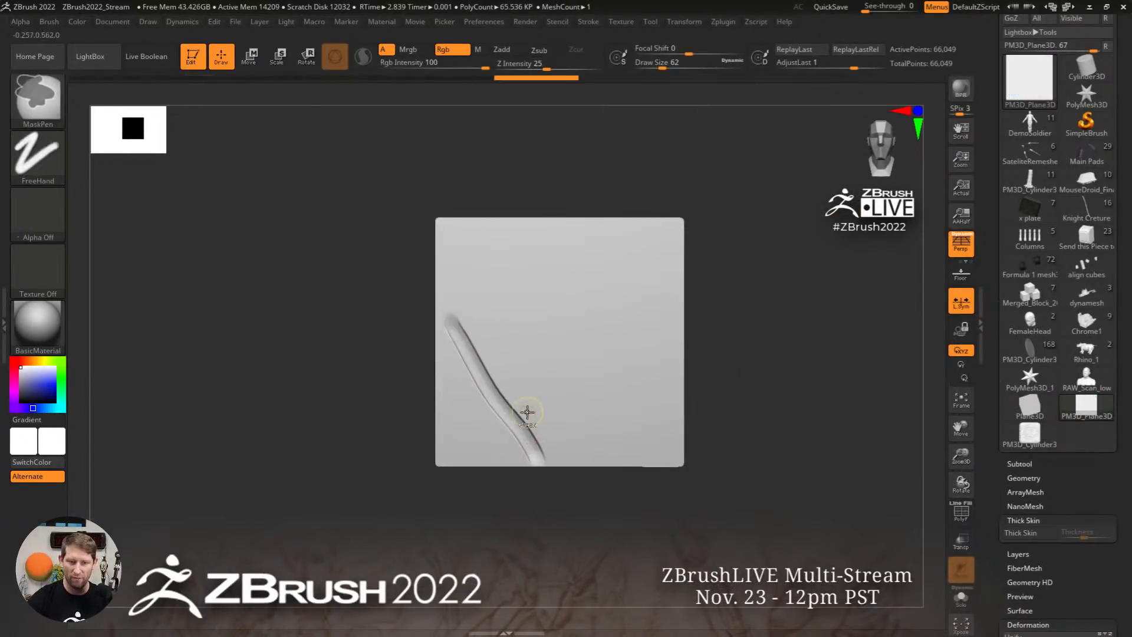
pyautogui.hotkey('ctrl', 'z')
pyautogui.keyDown('alt'); pyautogui.moveTo(460, 341); pyautogui.dragTo(552, 450); pyautogui.keyUp('alt')
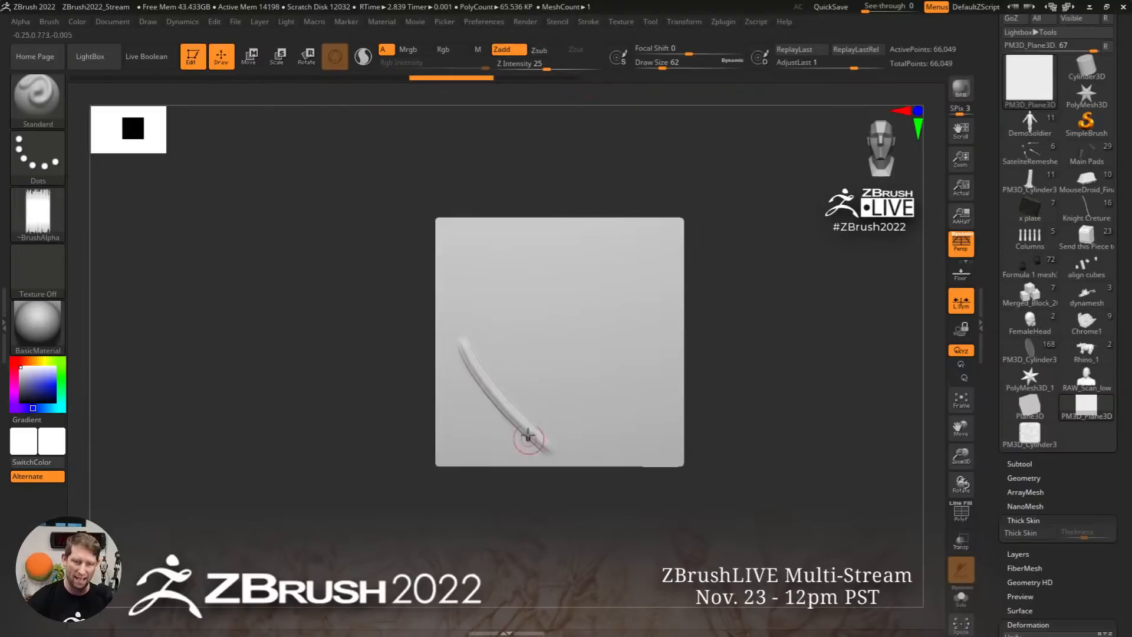
pyautogui.moveTo(583, 245); pyautogui.dragTo(687, 399)
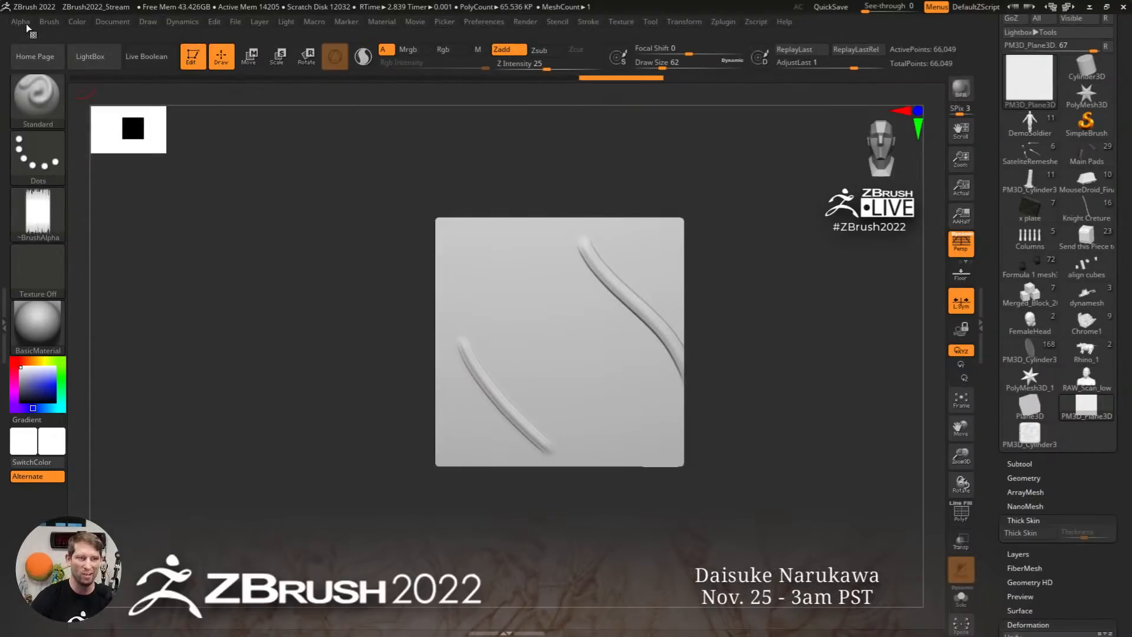
# Reduce the brush alpha's Streak Length and undo both diagonal strokes on the plane
pyautogui.click(26, 22)
pyautogui.moveTo(113, 321); pyautogui.dragTo(104, 320)
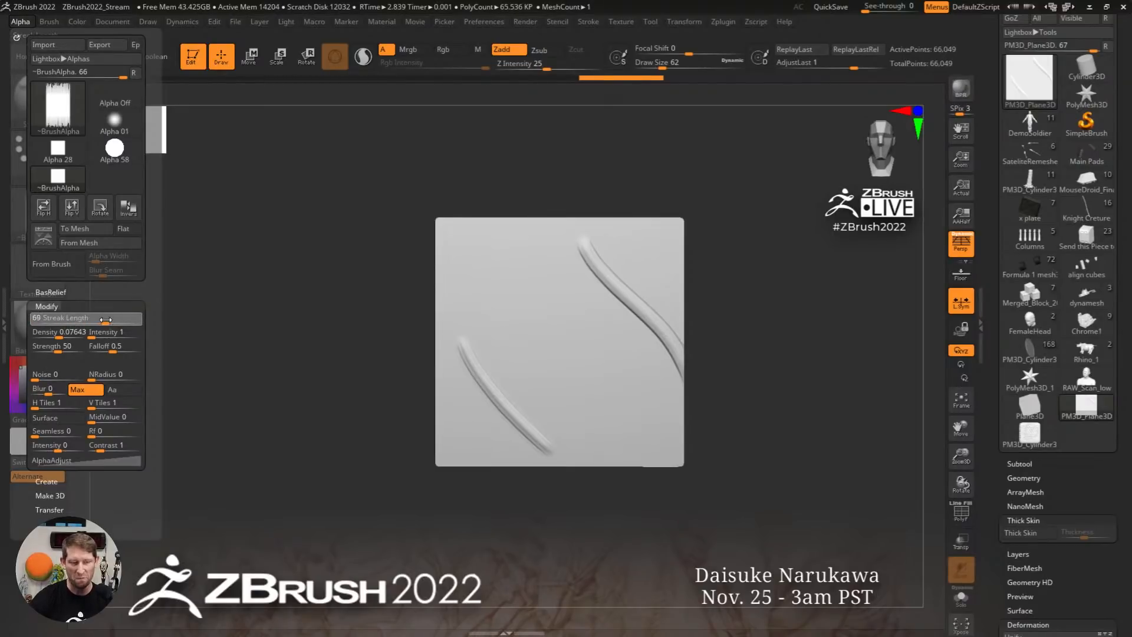
pyautogui.hotkey('ctrl', 'z')
pyautogui.hotkey('ctrl', 'z')
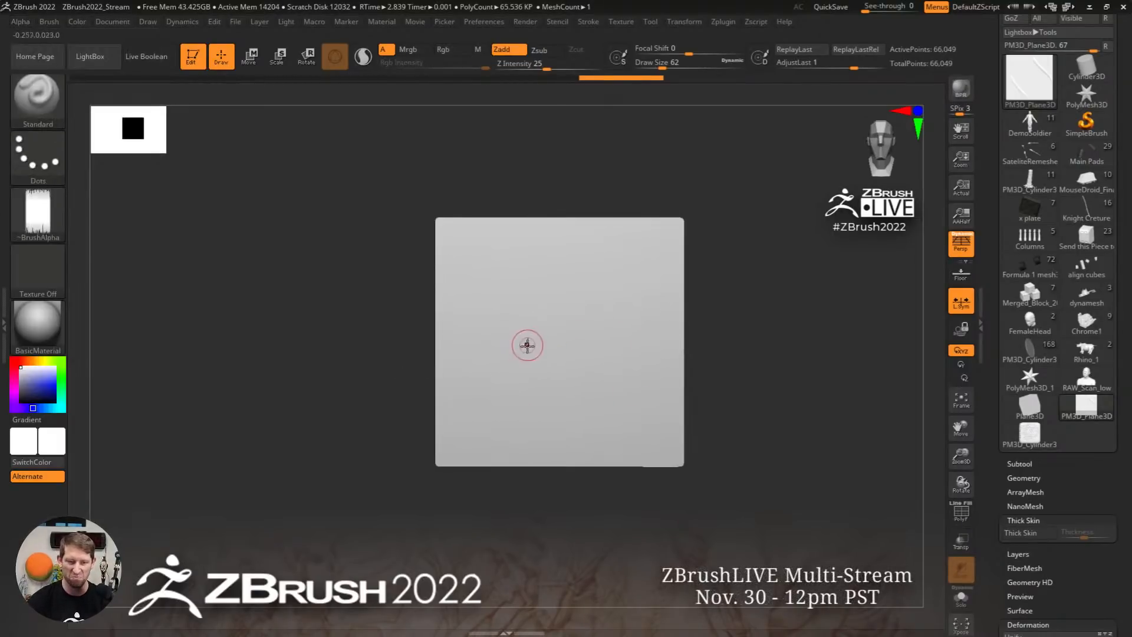
pyautogui.hotkey('ctrl', 'z')
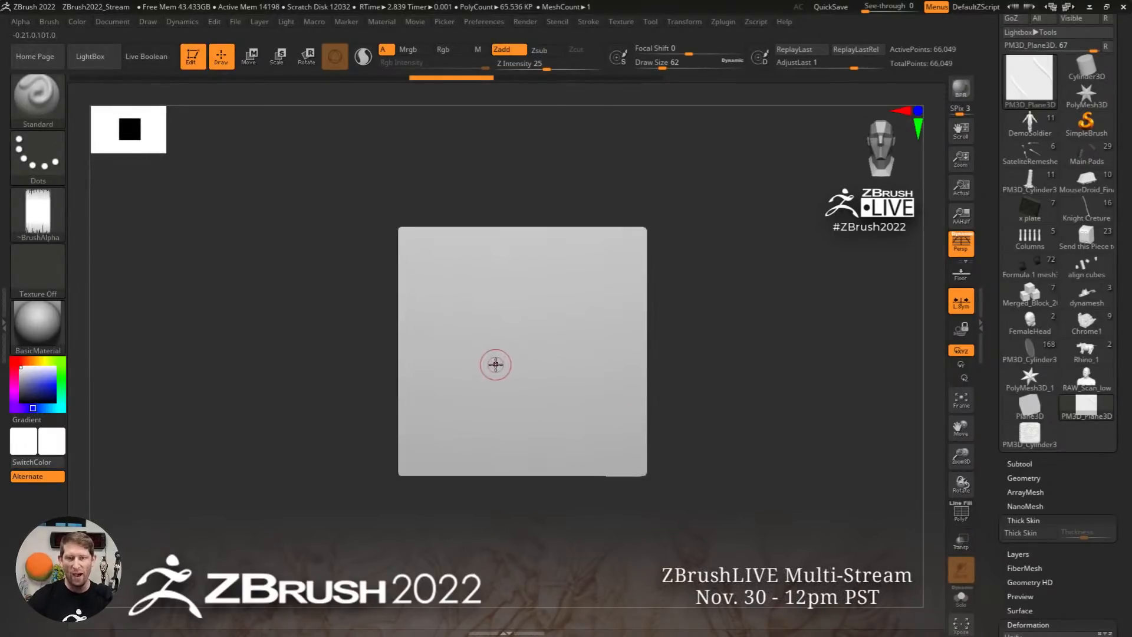
# Set the draw size to 29 and collapse the Curve Modifiers section of the Stroke settings
pyautogui.press('s')
pyautogui.moveTo(477, 382); pyautogui.dragTo(474, 383)
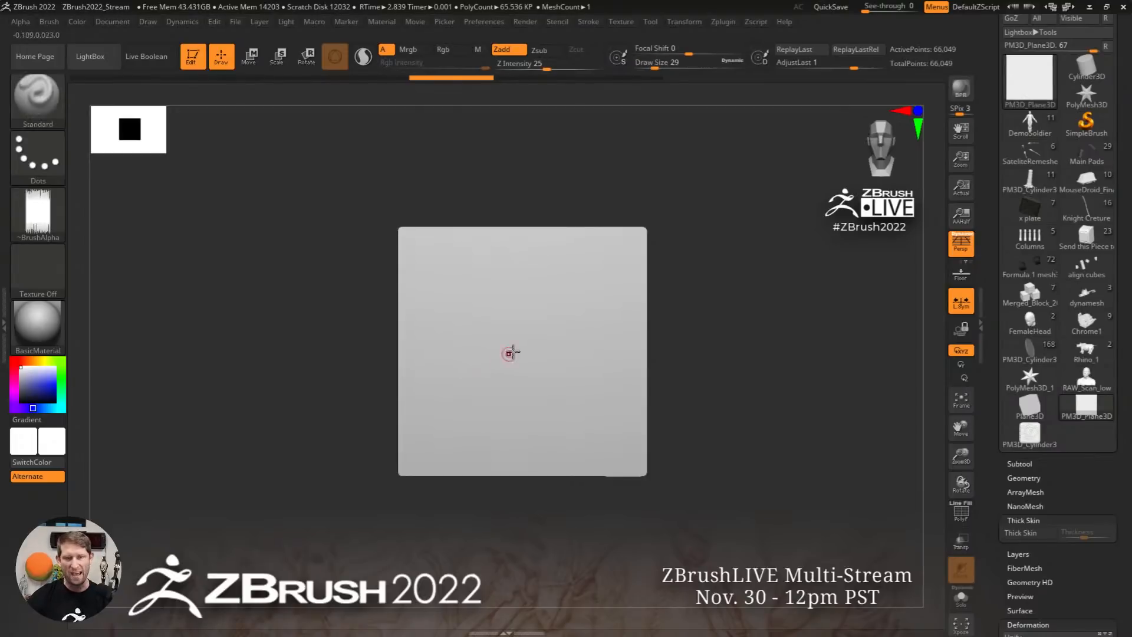
pyautogui.click(593, 27)
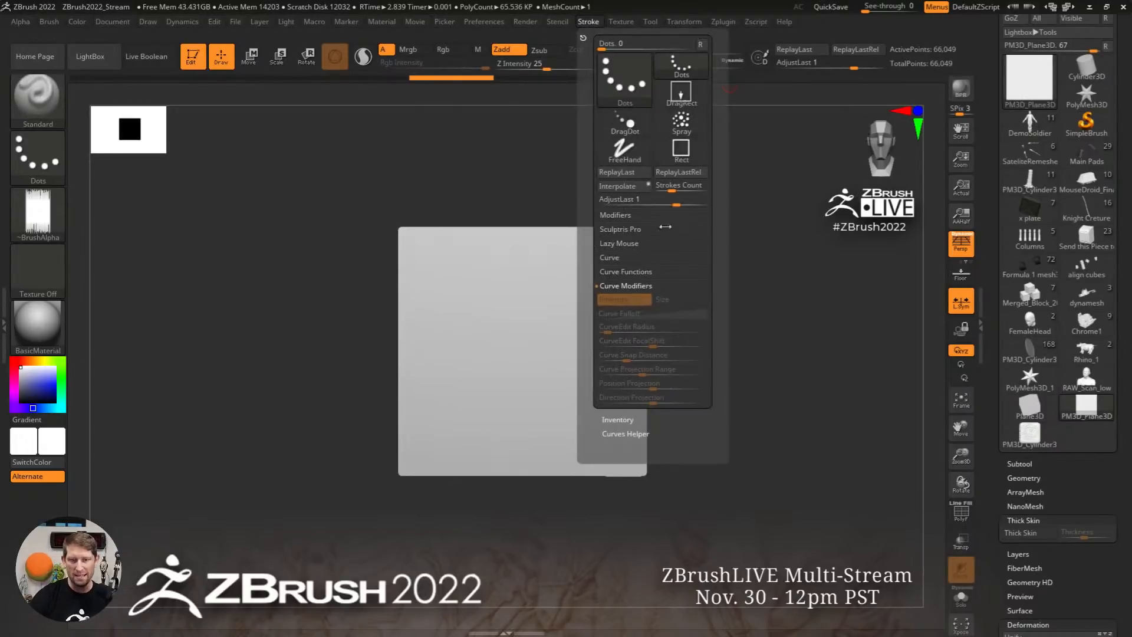
pyautogui.click(647, 286)
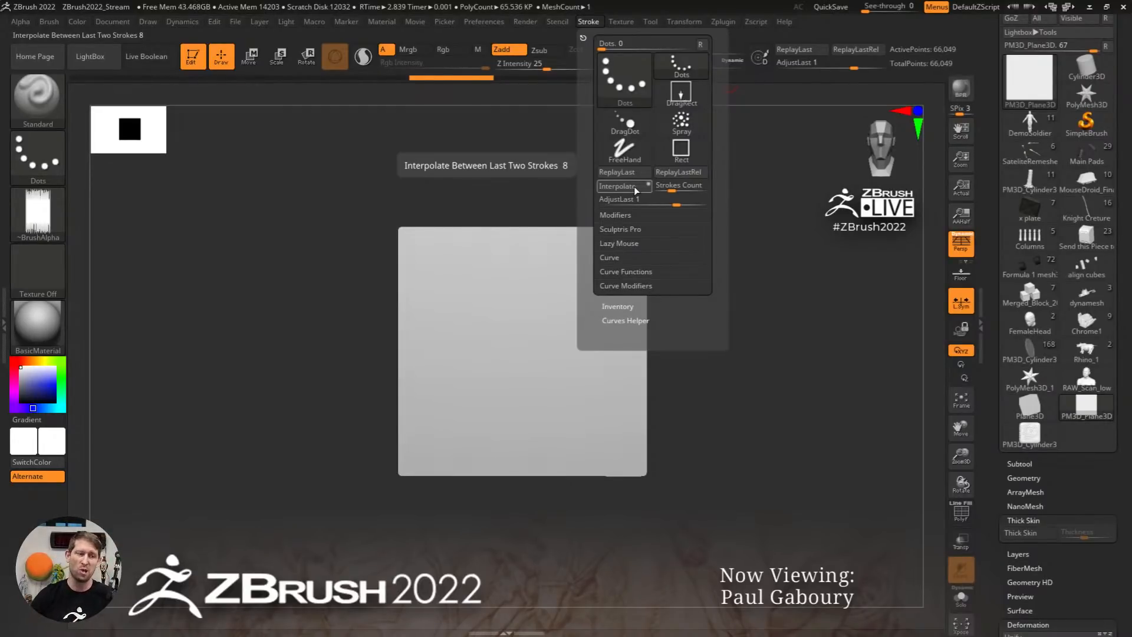
# Reveal the side tray and dock the Stroke settings there in place of the Brush settings
pyautogui.click(5, 324)
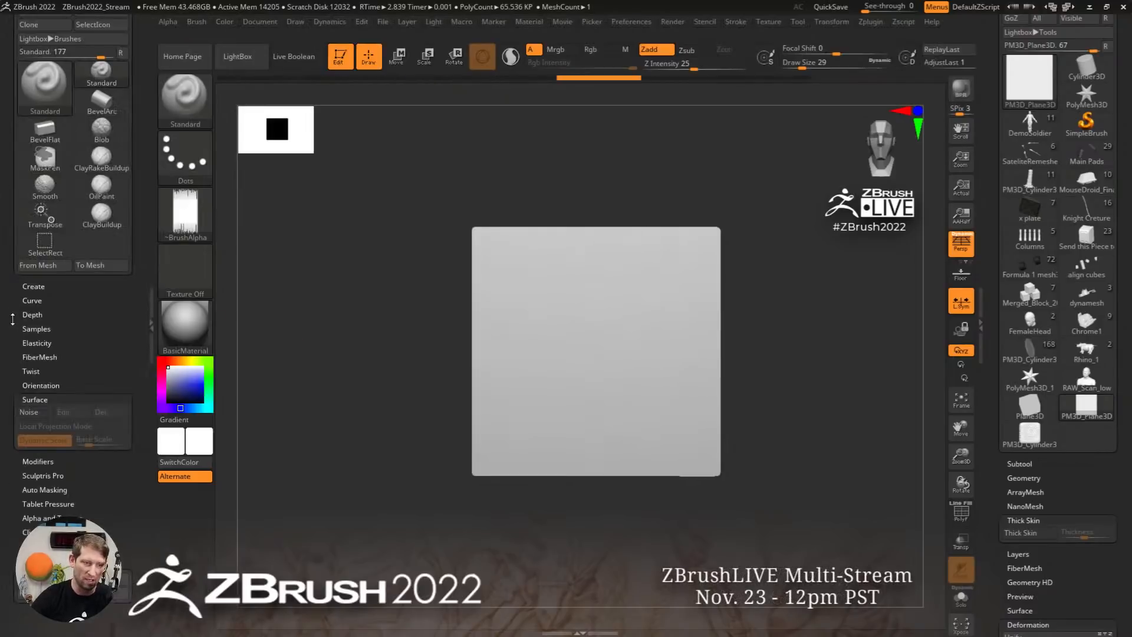
pyautogui.scroll(2, 135, 221)
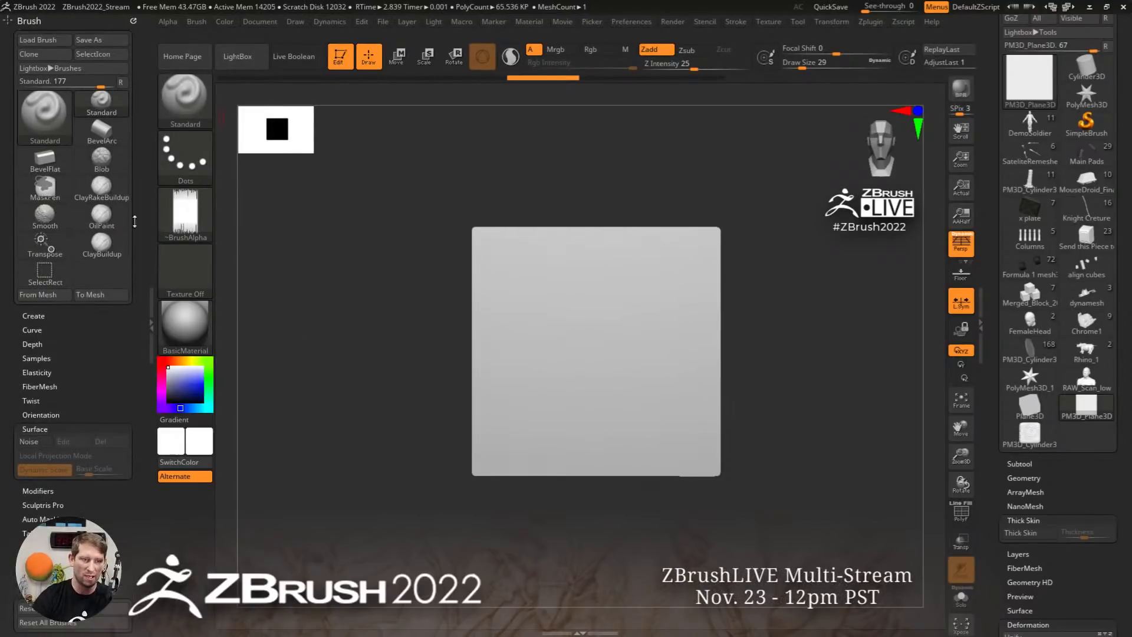
pyautogui.click(131, 22)
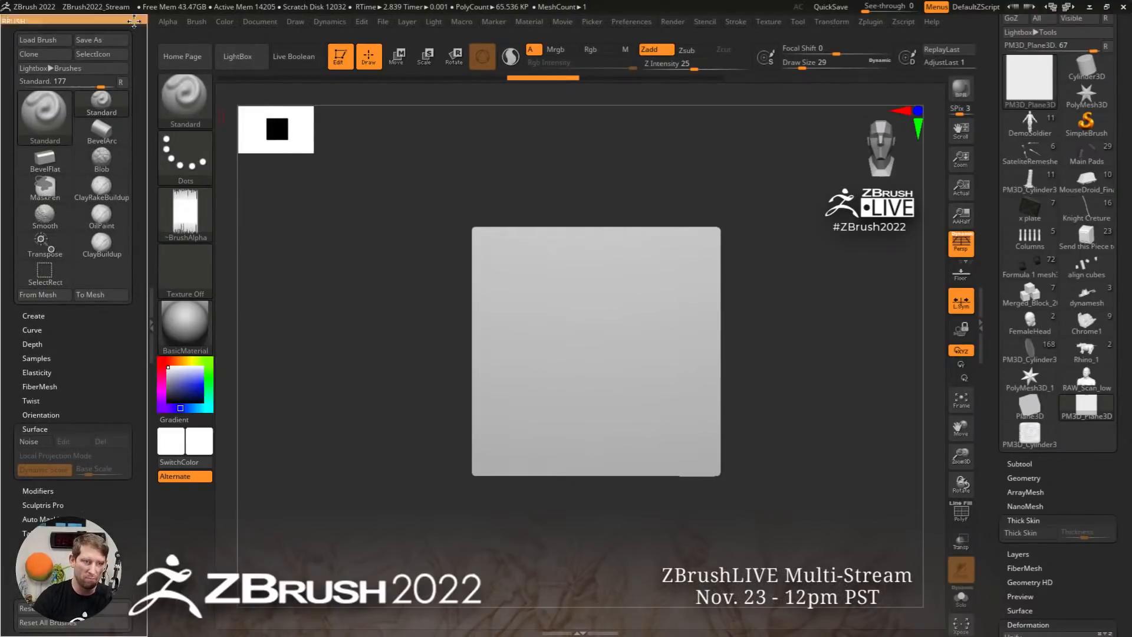
pyautogui.click(734, 25)
pyautogui.moveTo(730, 35)
pyautogui.mouseDown()
pyautogui.moveTo(213, 201)
pyautogui.moveTo(64, 190)
pyautogui.mouseUp()
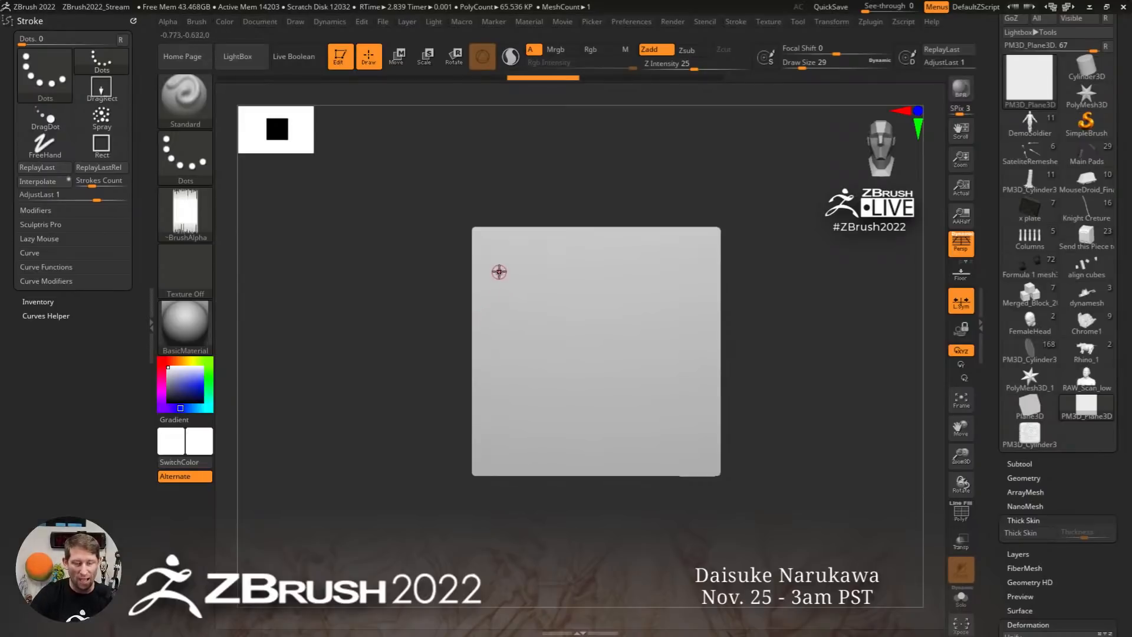
# Sculpt a nearly straight vertical stroke along one side of the plane and a wavy vertical stroke along the opposite side
pyautogui.moveTo(495, 261); pyautogui.dragTo(506, 446)
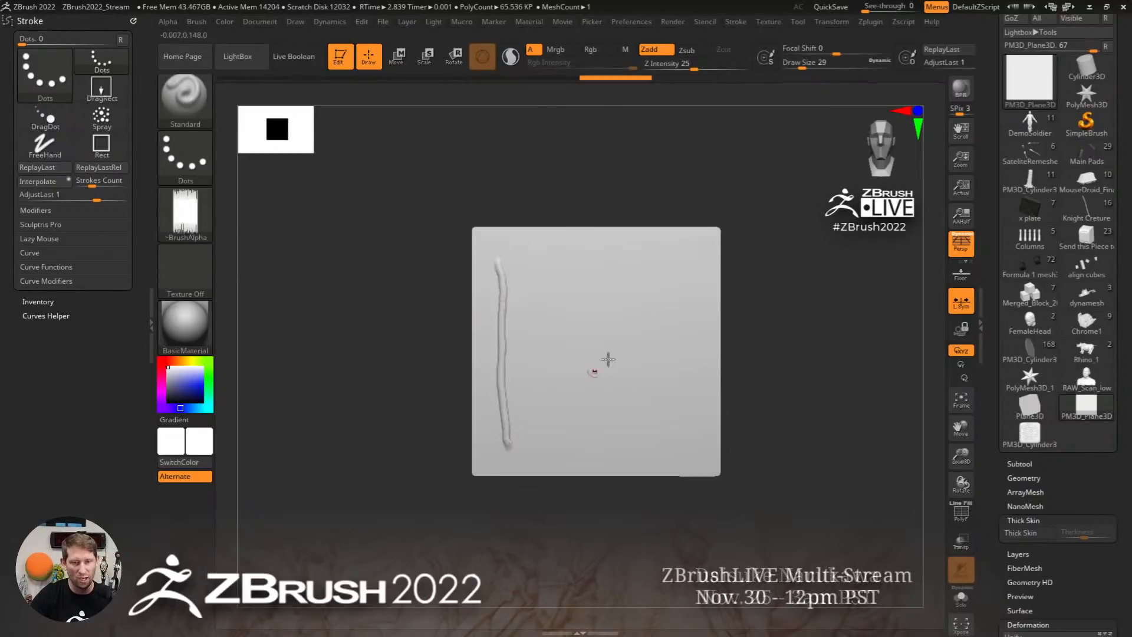
pyautogui.moveTo(698, 257)
pyautogui.mouseDown()
pyautogui.moveTo(673, 297)
pyautogui.moveTo(690, 372)
pyautogui.moveTo(685, 456)
pyautogui.mouseUp()
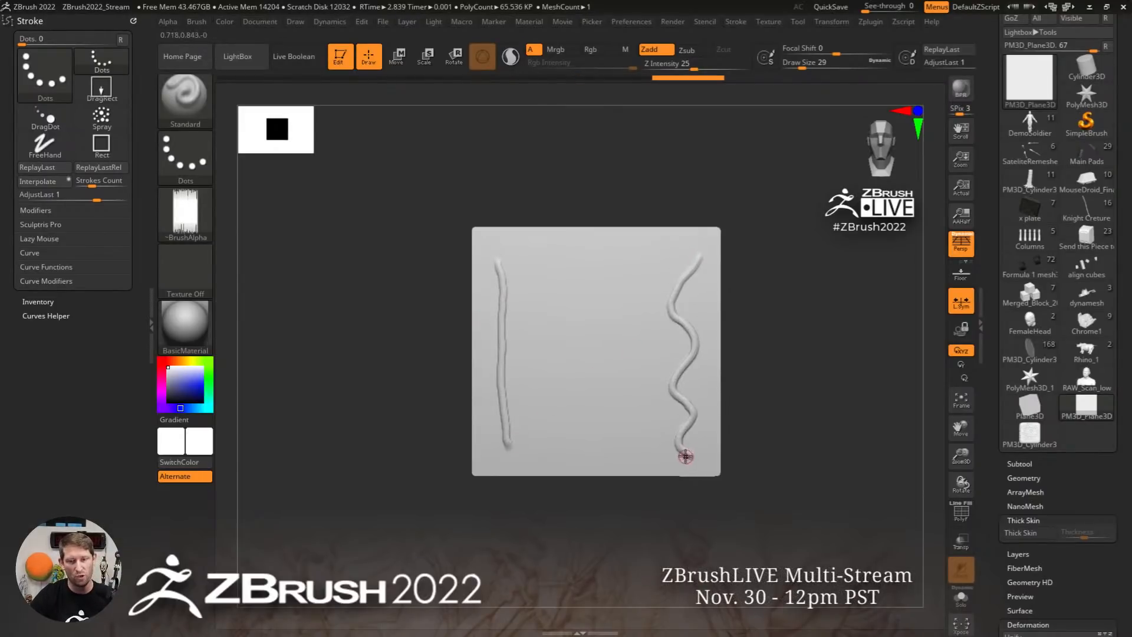
# Interpolate between the two sculpted strokes, then undo and repeat the interpolation with a Strokes Count of 5
pyautogui.click(47, 182)
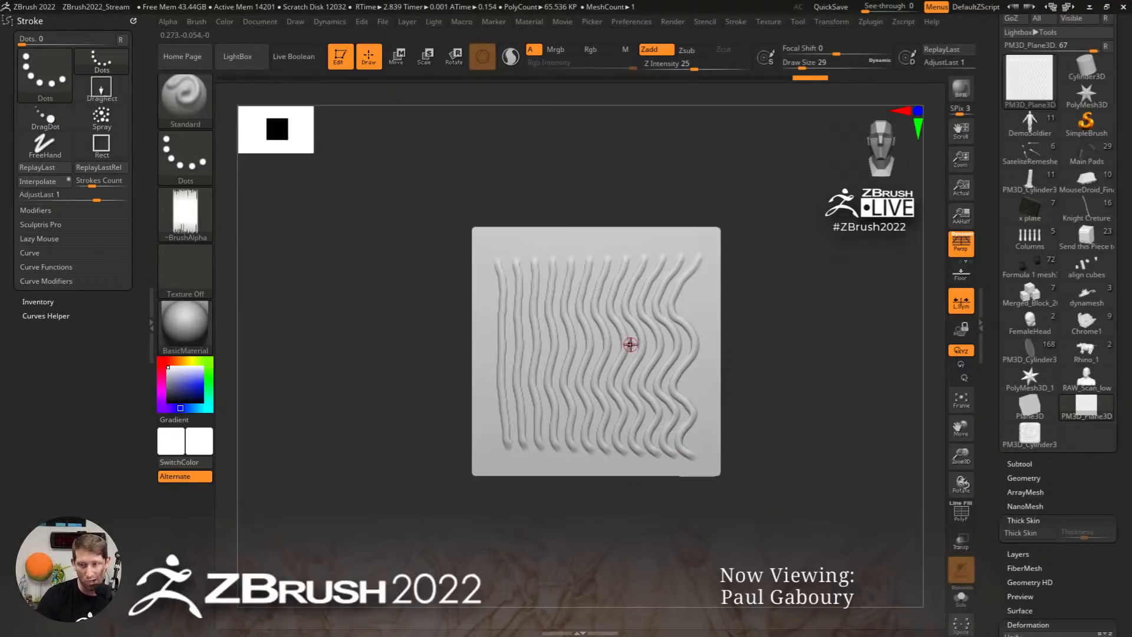
pyautogui.hotkey('ctrl', 'z')
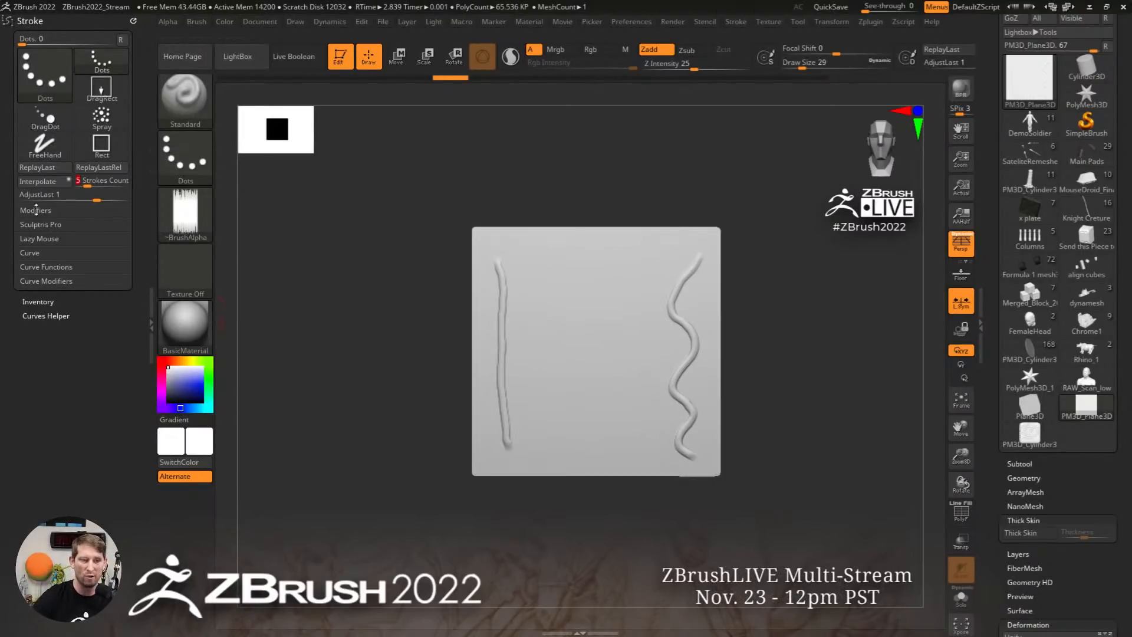
pyautogui.click(54, 181)
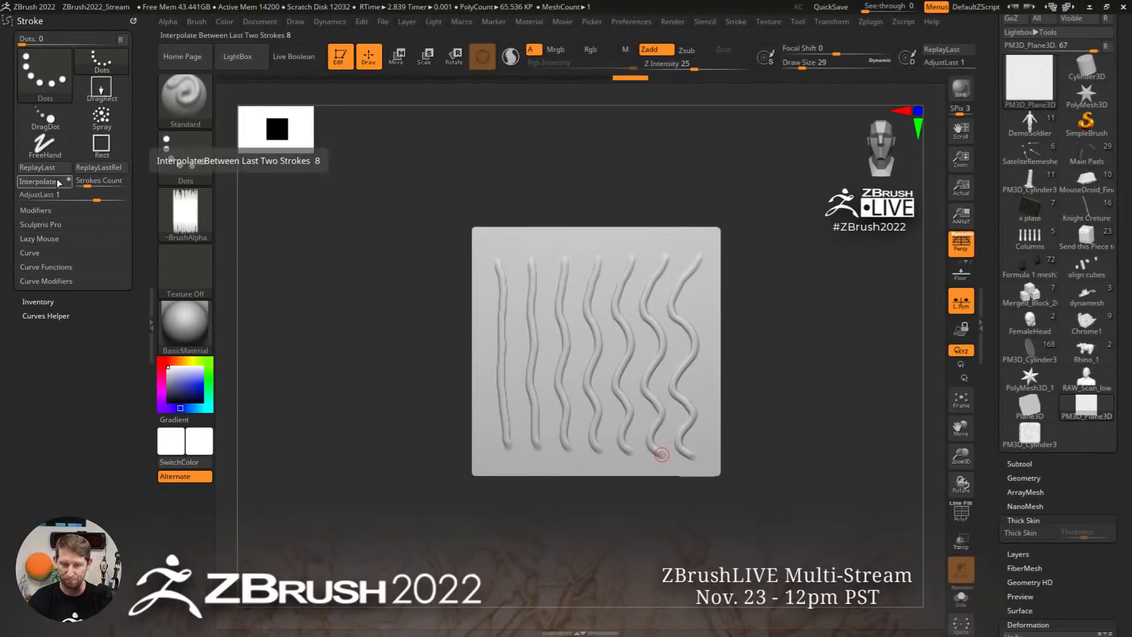
# Undo all the strokes on the plane, enable Rgb and fill the plane with white
pyautogui.hotkey('ctrl', 'z')
pyautogui.hotkey('ctrl', 'z')
pyautogui.hotkey('ctrl', 'z')
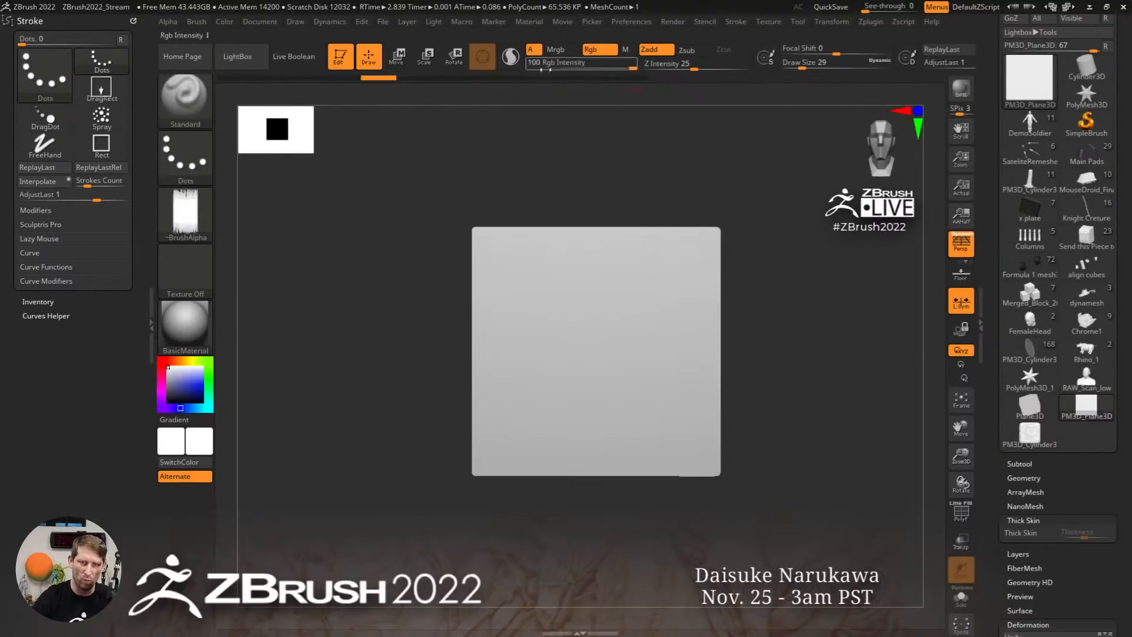
pyautogui.click(224, 22)
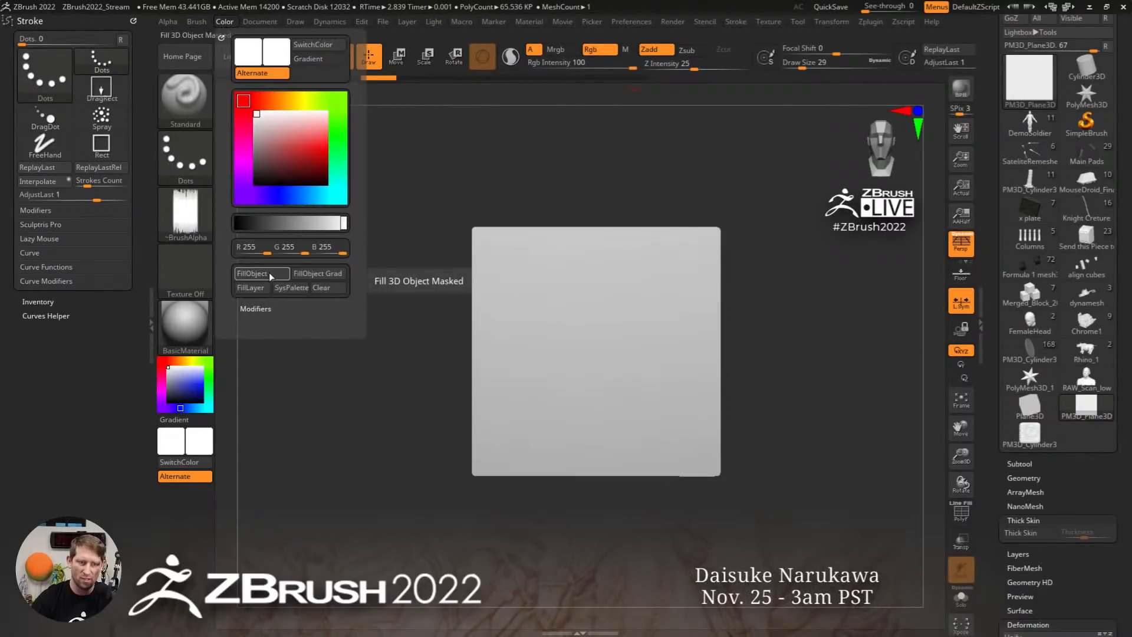
# Choose blue as the paint colour and paint a slightly uneven vertical stroke along one side of the plane
pyautogui.click(202, 383)
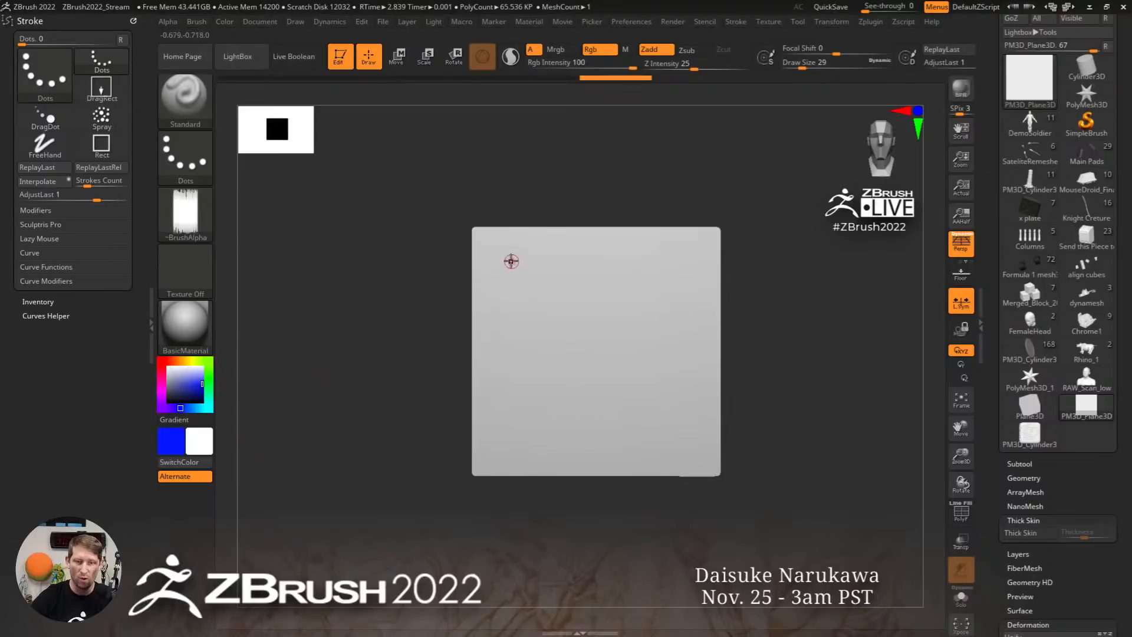
pyautogui.press('v')
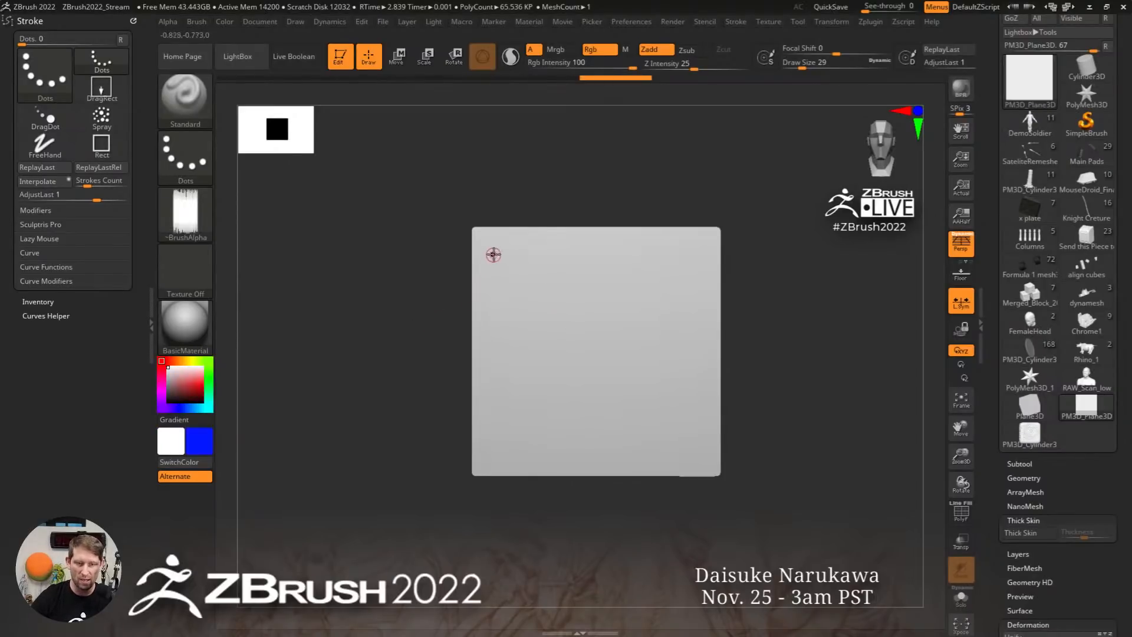
pyautogui.moveTo(494, 254); pyautogui.dragTo(510, 450)
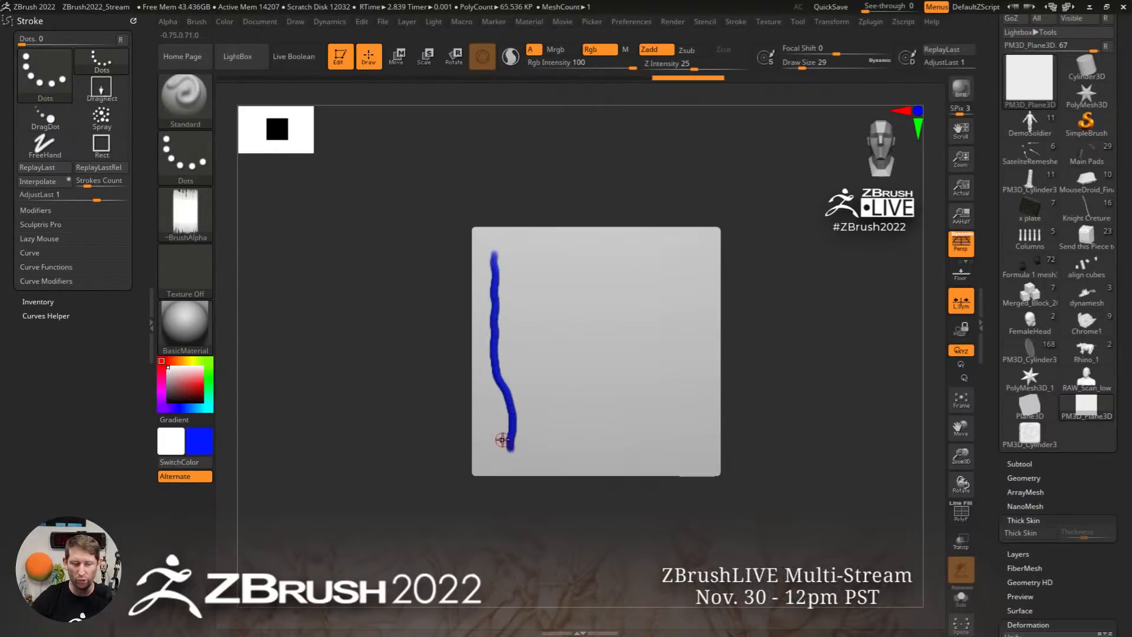
# Paint a wavy green vertical stroke along the plane's opposite side and interpolate between it and the blue stroke
pyautogui.click(207, 443)
pyautogui.click(208, 443)
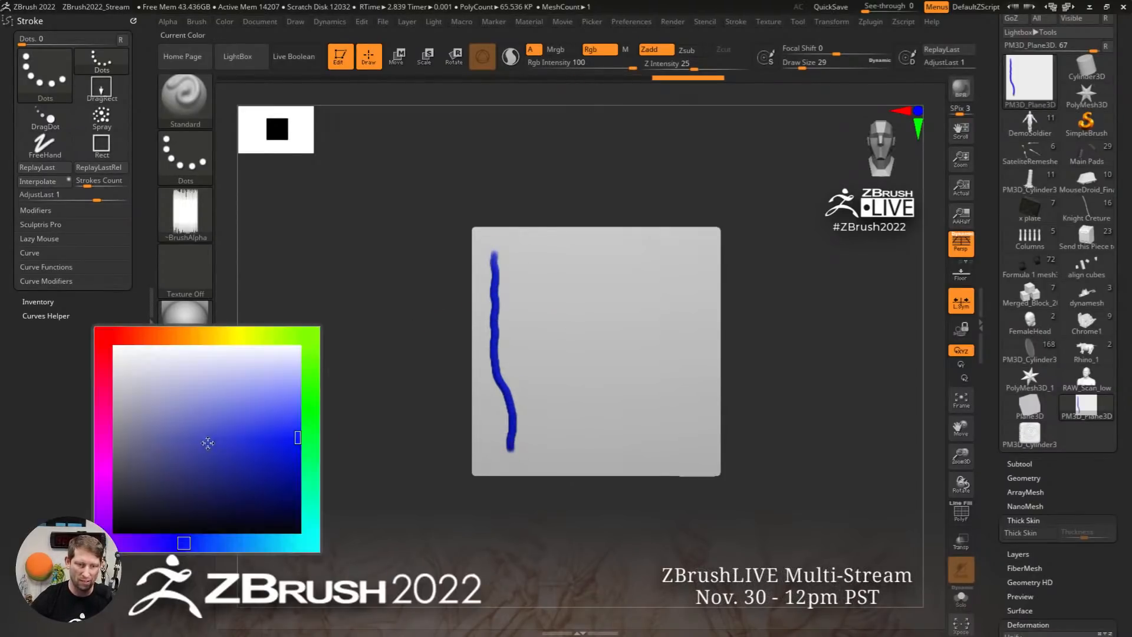
pyautogui.moveTo(290, 503); pyautogui.dragTo(304, 433)
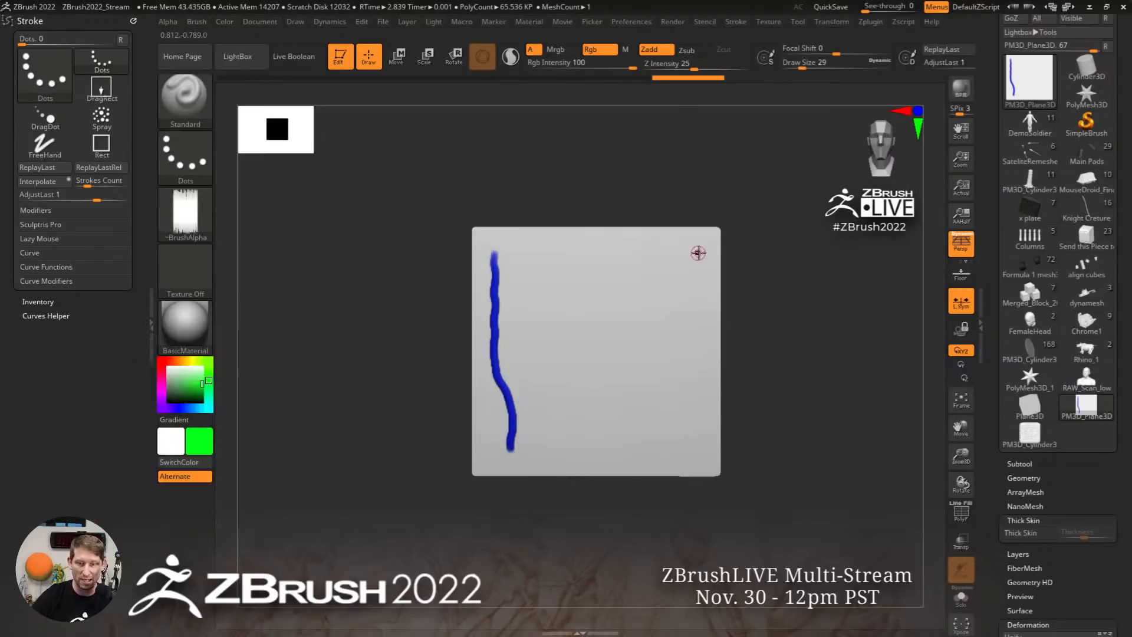
pyautogui.moveTo(699, 255)
pyautogui.mouseDown()
pyautogui.moveTo(677, 401)
pyautogui.moveTo(701, 453)
pyautogui.mouseUp()
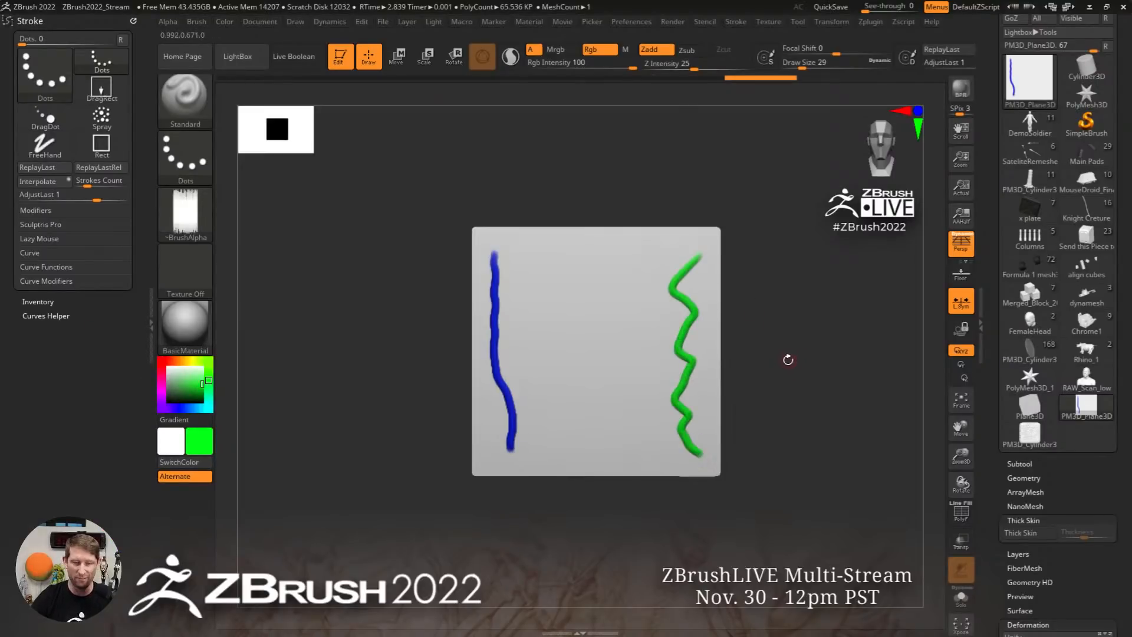
pyautogui.click(44, 183)
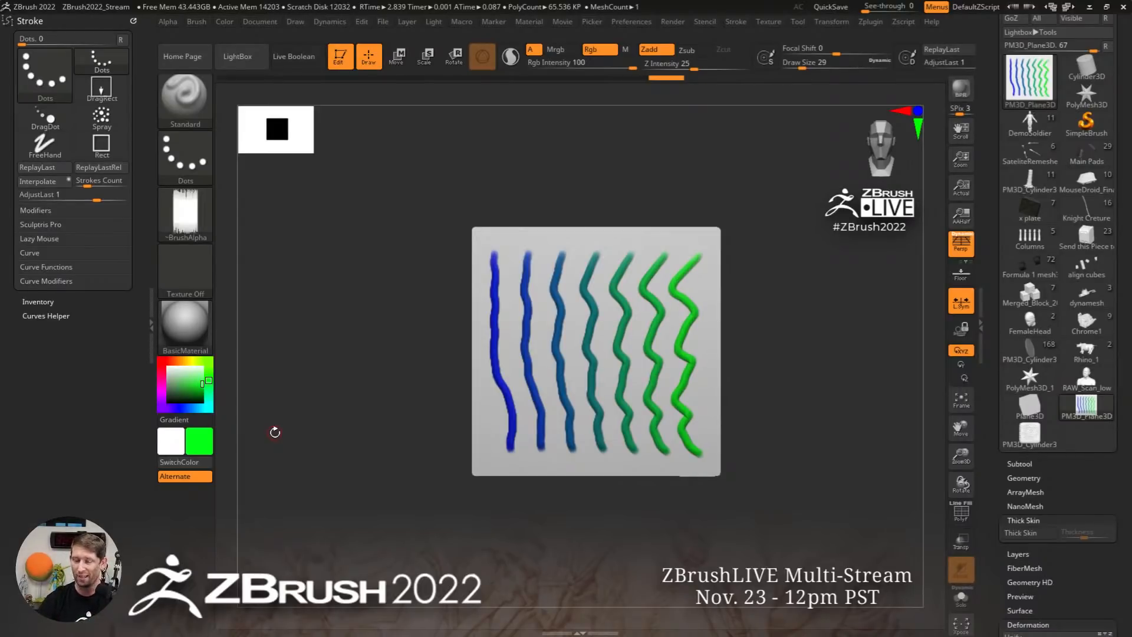
# Undo the interpolation and both painted strokes to clear the plane
pyautogui.hotkey('ctrl', 'z')
pyautogui.hotkey('ctrl', 'z')
pyautogui.hotkey('ctrl', 'z')
pyautogui.hotkey('ctrl', 'z')
pyautogui.hotkey('ctrl', 'z')
pyautogui.hotkey('ctrl', 'z')
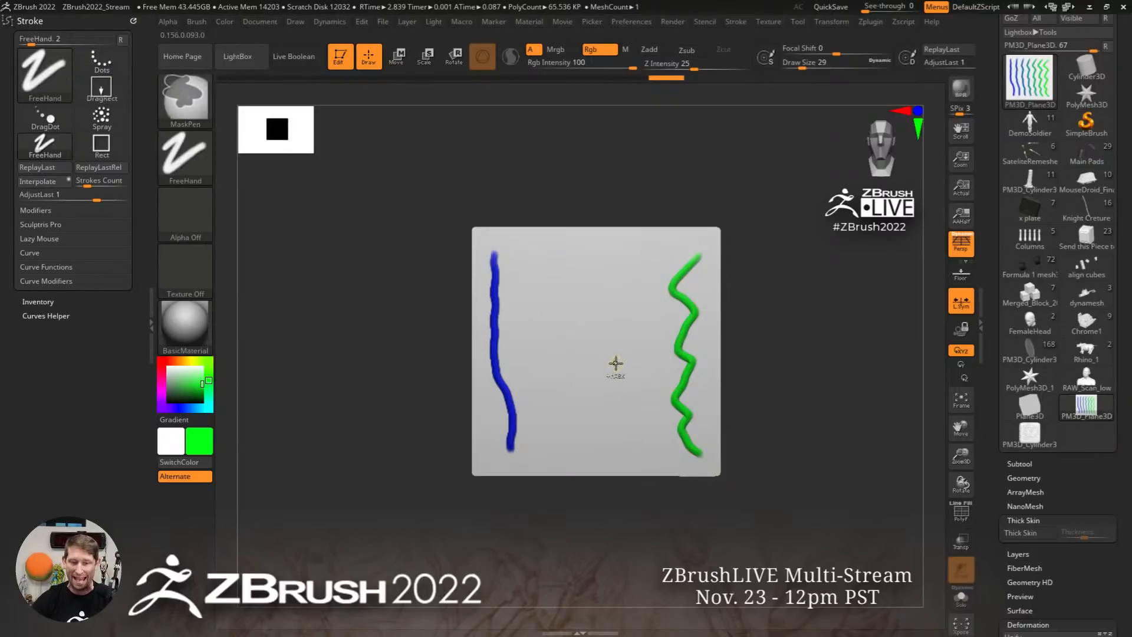
pyautogui.hotkey('ctrl', 'z')
# Set the draw size to 83 and paint a wide green vertical stroke along one side of the plane
pyautogui.press('s')
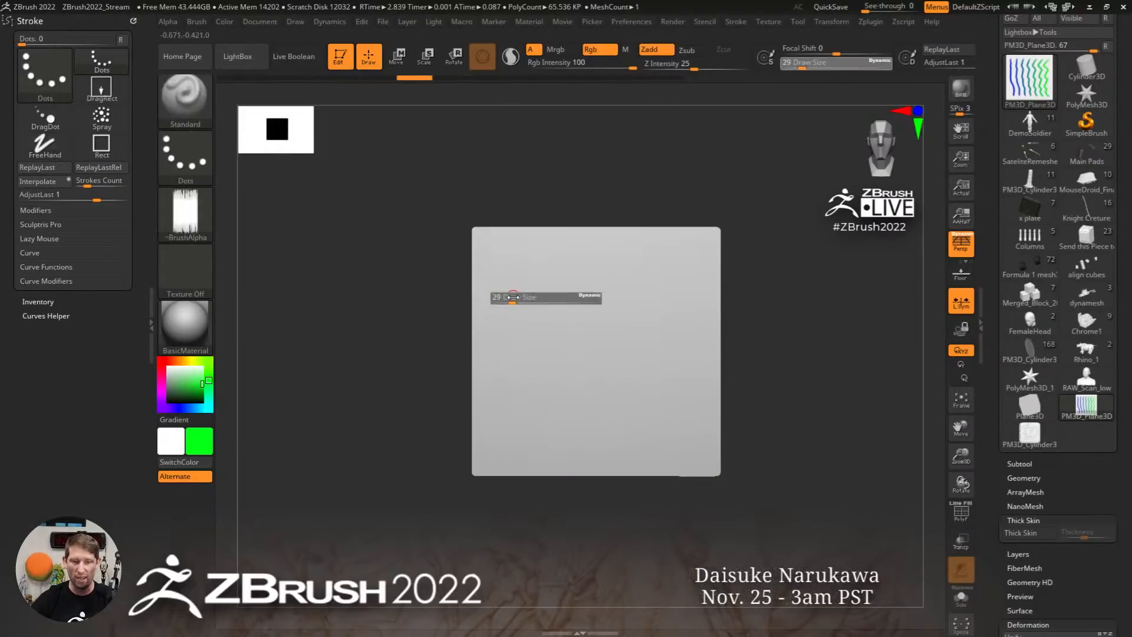
pyautogui.moveTo(511, 299); pyautogui.dragTo(520, 298)
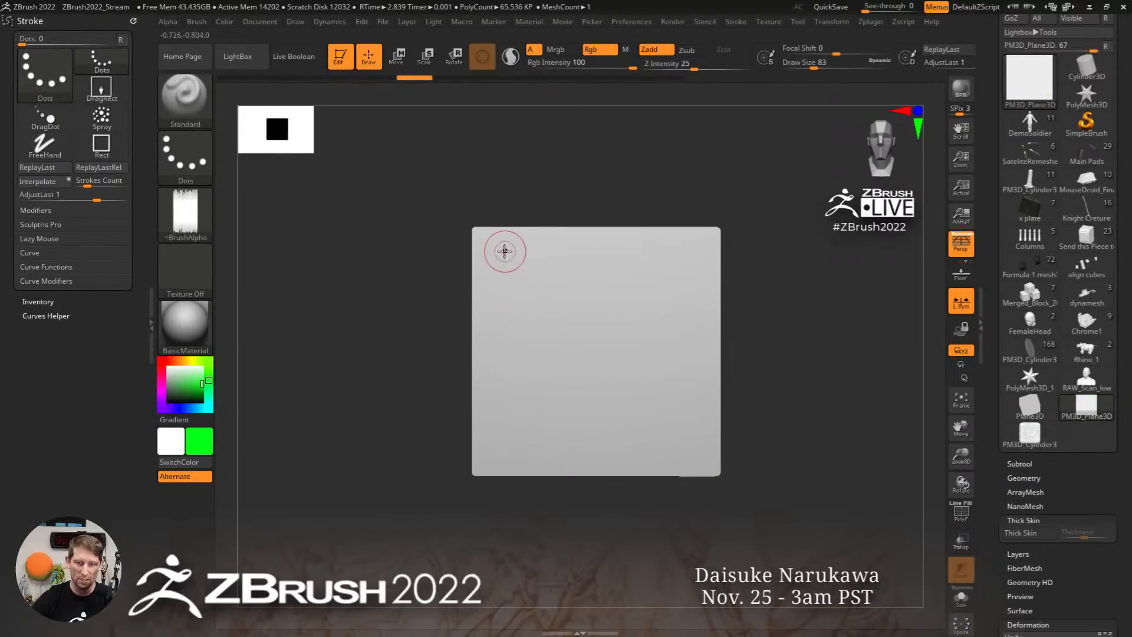
pyautogui.moveTo(503, 245); pyautogui.dragTo(505, 451)
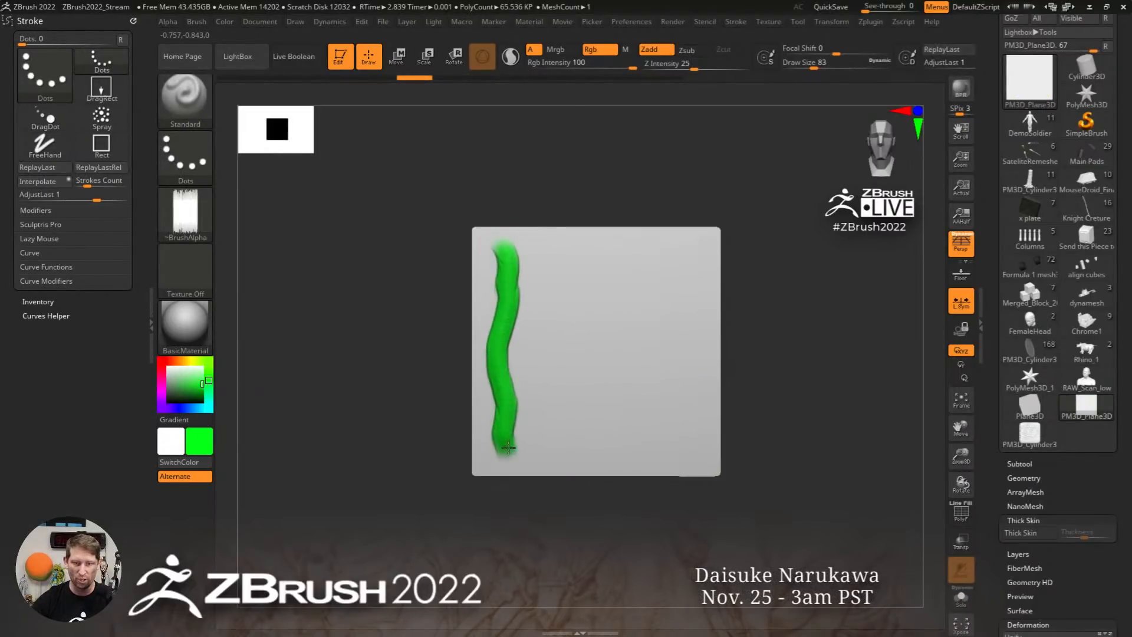
# Paint a thin blue wavy stroke at draw size 18 along the opposite side and interpolate between it and the wide green stroke
pyautogui.click(184, 408)
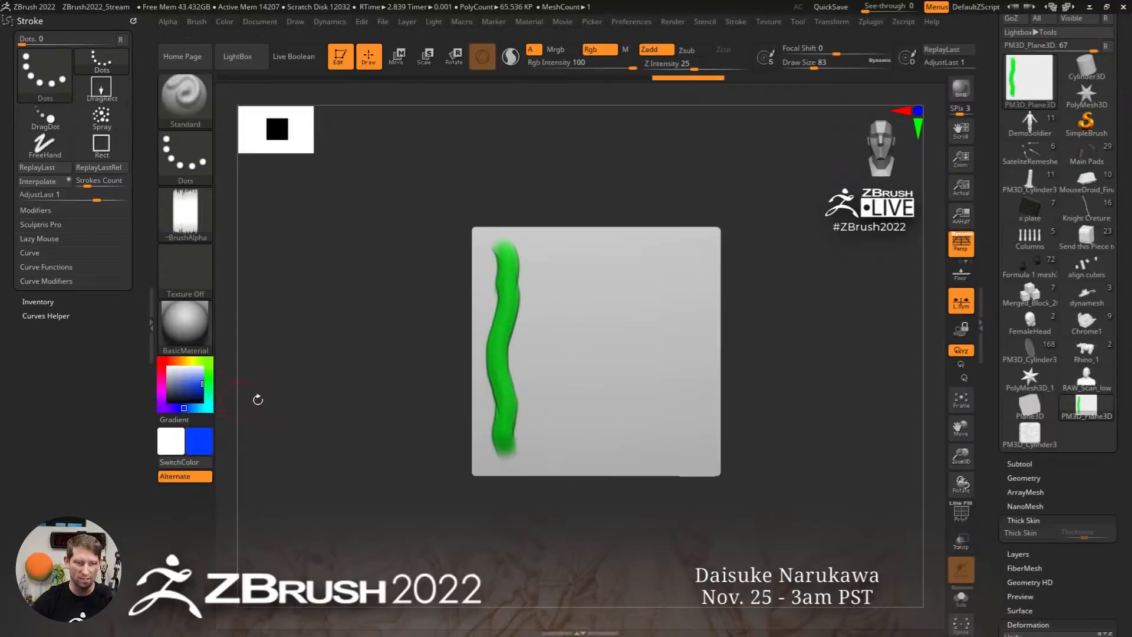
pyautogui.press('s')
pyautogui.moveTo(361, 342); pyautogui.dragTo(348, 341)
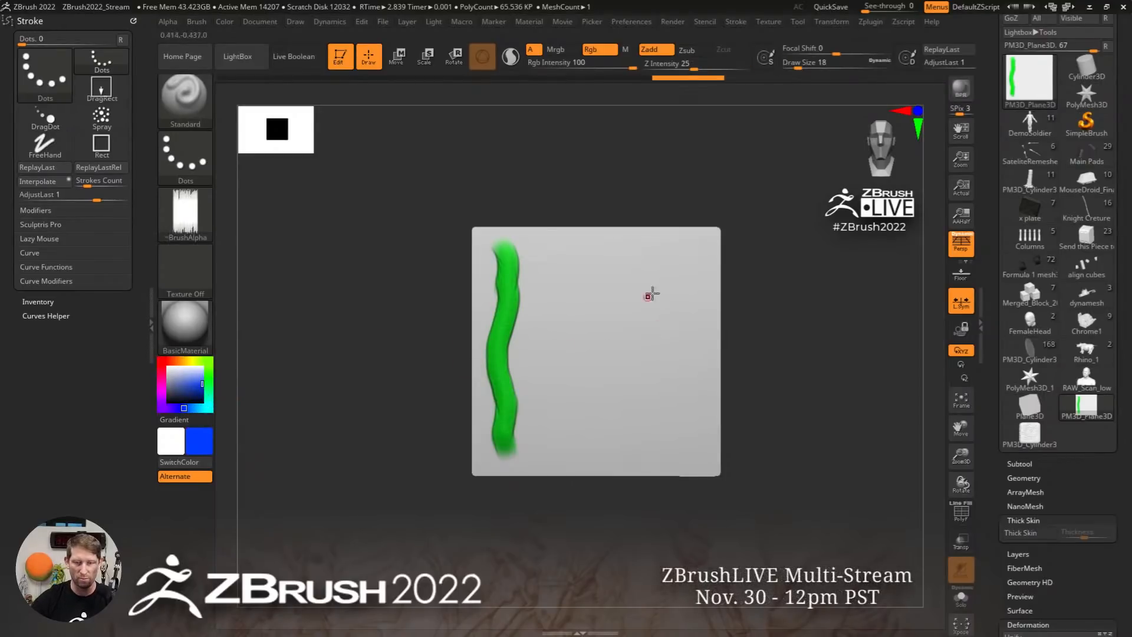
pyautogui.moveTo(706, 254)
pyautogui.mouseDown()
pyautogui.moveTo(687, 424)
pyautogui.moveTo(697, 468)
pyautogui.mouseUp()
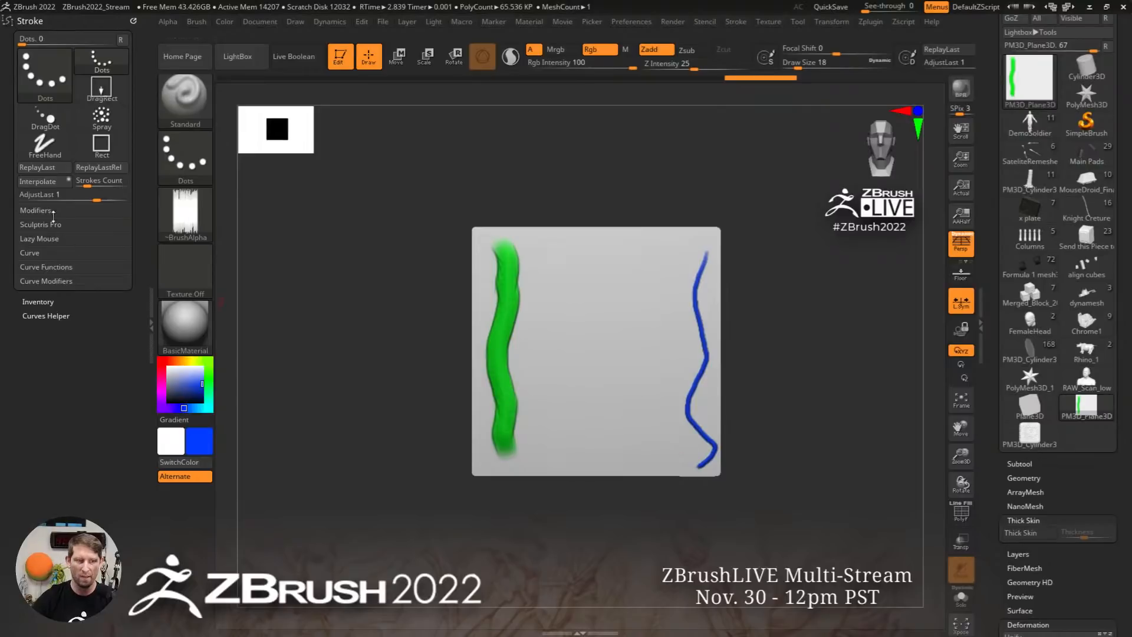
pyautogui.click(37, 181)
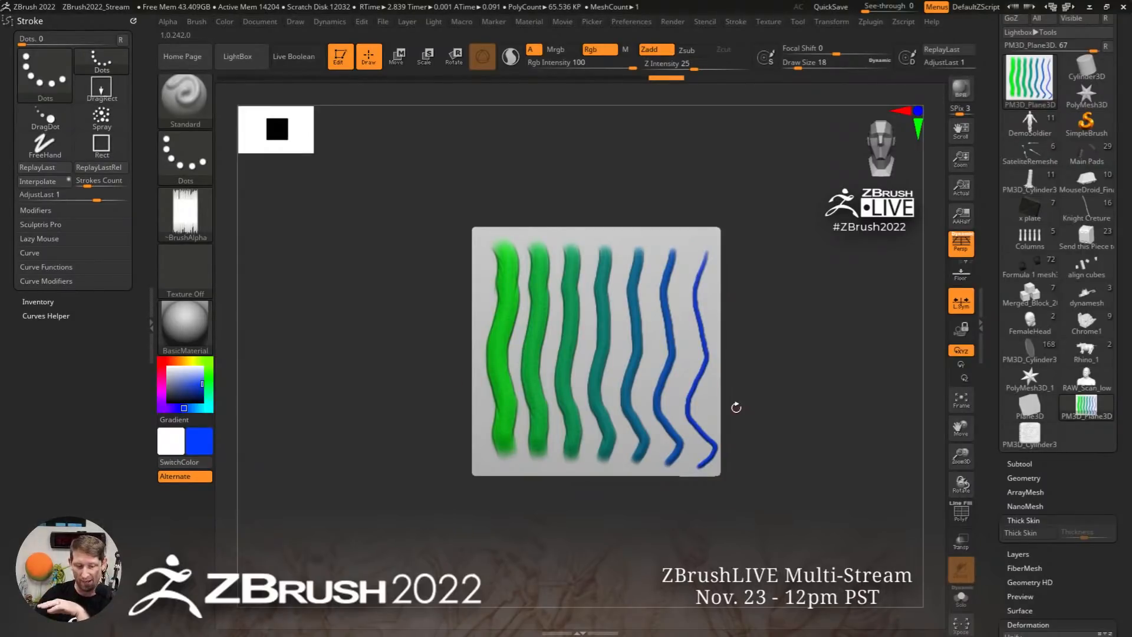
# Undo the blended strokes along with the wide green and thin blue strokes
pyautogui.hotkey('ctrl', 'z')
pyautogui.hotkey('ctrl', 'z')
pyautogui.hotkey('ctrl', 'z')
pyautogui.hotkey('ctrl', 'z')
pyautogui.hotkey('ctrl', 'z')
pyautogui.hotkey('ctrl', 'z')
pyautogui.hotkey('ctrl', 'z')
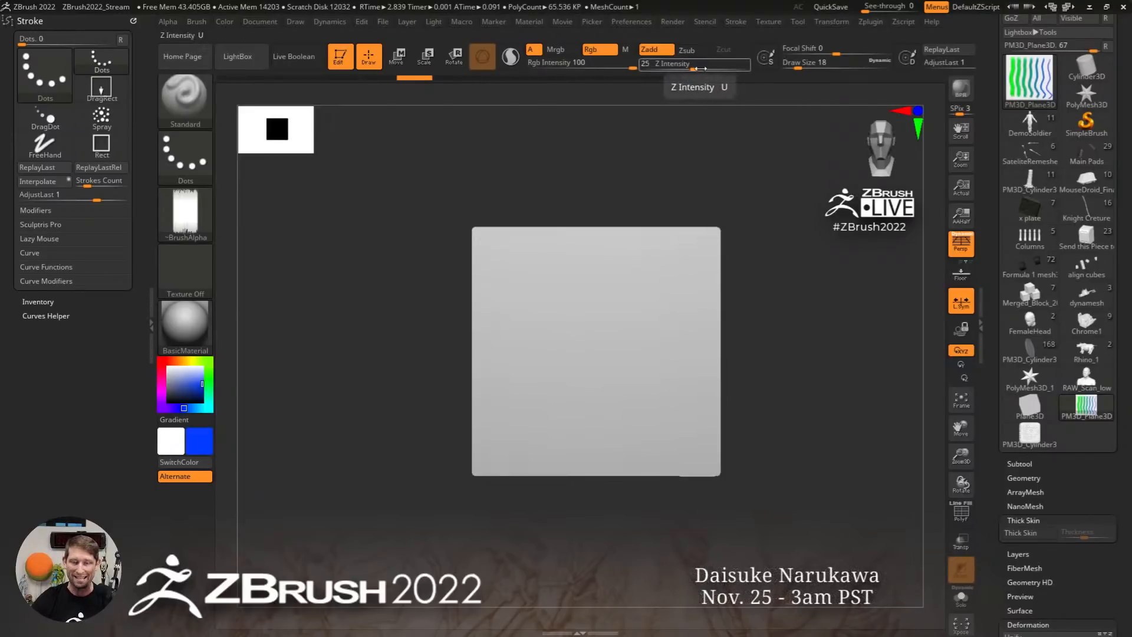
# Paint a thick blue vertical stroke along one side of the plane with Z Intensity 72 and draw size 74
pyautogui.moveTo(696, 68); pyautogui.dragTo(730, 68)
pyautogui.press('s')
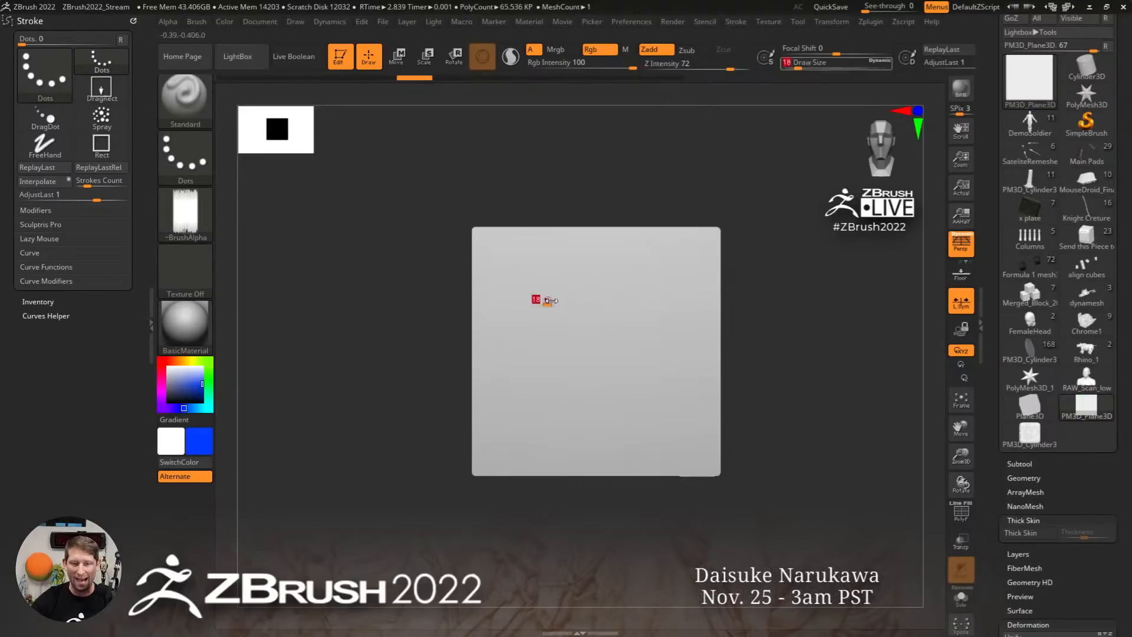
pyautogui.moveTo(564, 301); pyautogui.dragTo(559, 301)
pyautogui.moveTo(501, 246)
pyautogui.mouseDown()
pyautogui.moveTo(508, 398)
pyautogui.moveTo(496, 439)
pyautogui.mouseUp()
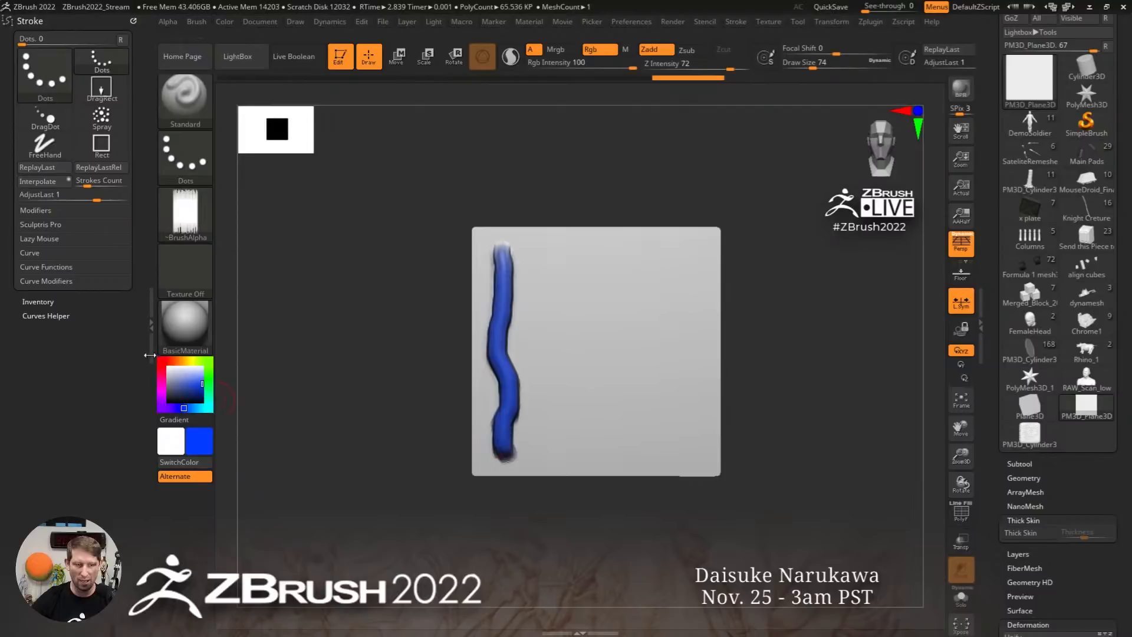
# Paint a shallow yellow-green vertical stroke along the opposite side with Z Intensity 14 and draw size 36.93311
pyautogui.click(209, 360)
pyautogui.moveTo(728, 61); pyautogui.dragTo(681, 64)
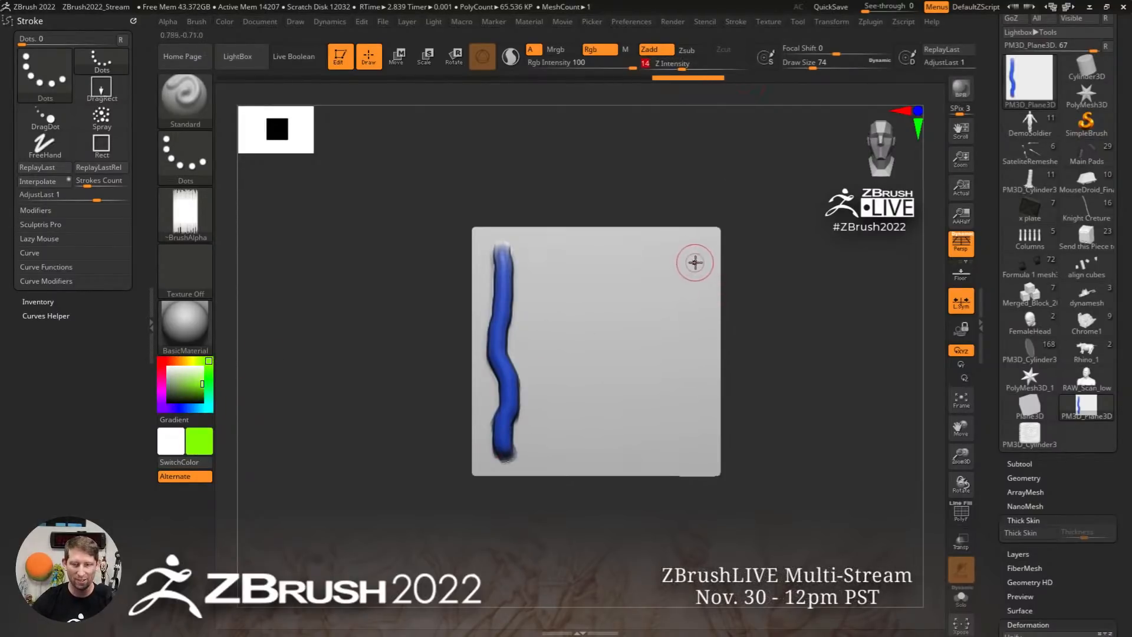
pyautogui.press('s')
pyautogui.moveTo(689, 260)
pyautogui.mouseDown()
pyautogui.moveTo(705, 259)
pyautogui.moveTo(689, 302)
pyautogui.moveTo(695, 453)
pyautogui.mouseUp()
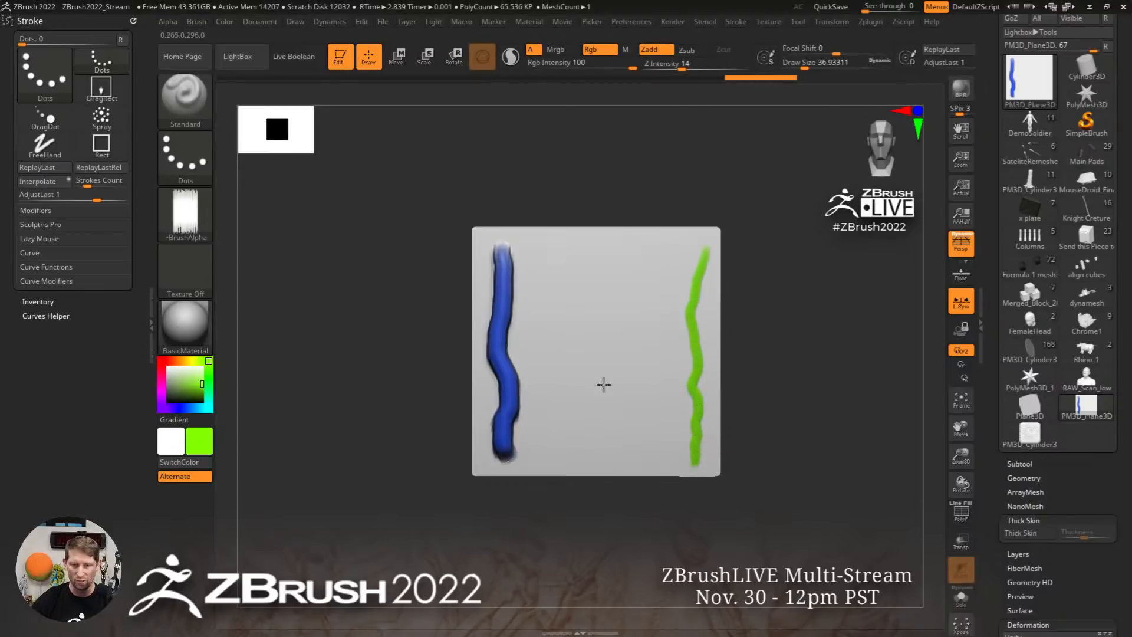
# Interpolate between the blue and yellow-green strokes with a Strokes Count of 10 and examine their height in profile
pyautogui.click(84, 183)
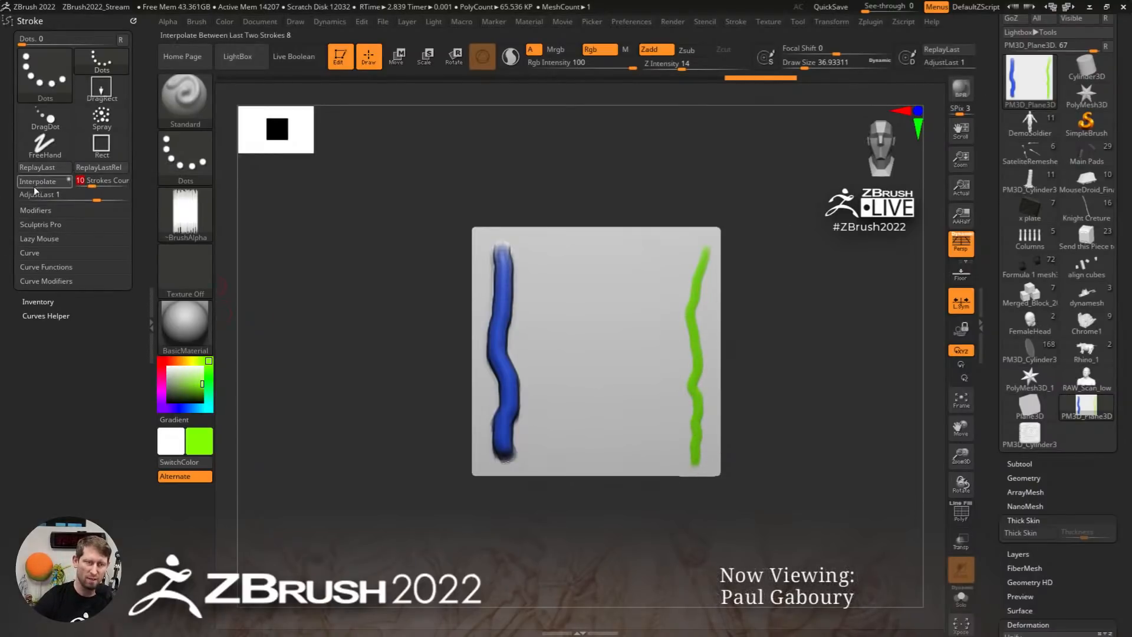
pyautogui.press('Return')
pyautogui.click(52, 186)
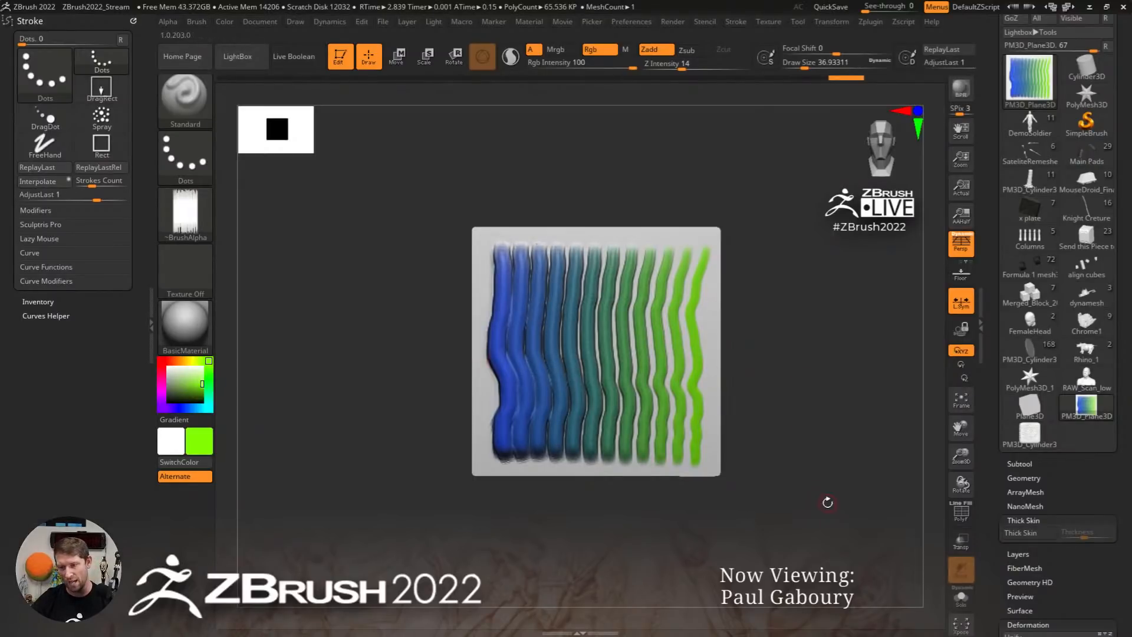
pyautogui.moveTo(850, 470)
pyautogui.mouseDown()
pyautogui.moveTo(844, 417)
pyautogui.moveTo(822, 376)
pyautogui.mouseUp()
pyautogui.keyDown('alt'); pyautogui.moveTo(723, 316); pyautogui.dragTo(672, 410); pyautogui.keyUp('alt')
pyautogui.moveTo(635, 327)
pyautogui.keyDown('ctrl'); pyautogui.mouseDown(button='right')
pyautogui.moveTo(605, 345)
pyautogui.moveTo(605, 388)
pyautogui.mouseUp(button='right'); pyautogui.keyUp('ctrl')
pyautogui.keyDown('alt'); pyautogui.moveTo(605, 388); pyautogui.dragTo(703, 405, button='right'); pyautogui.keyUp('alt')
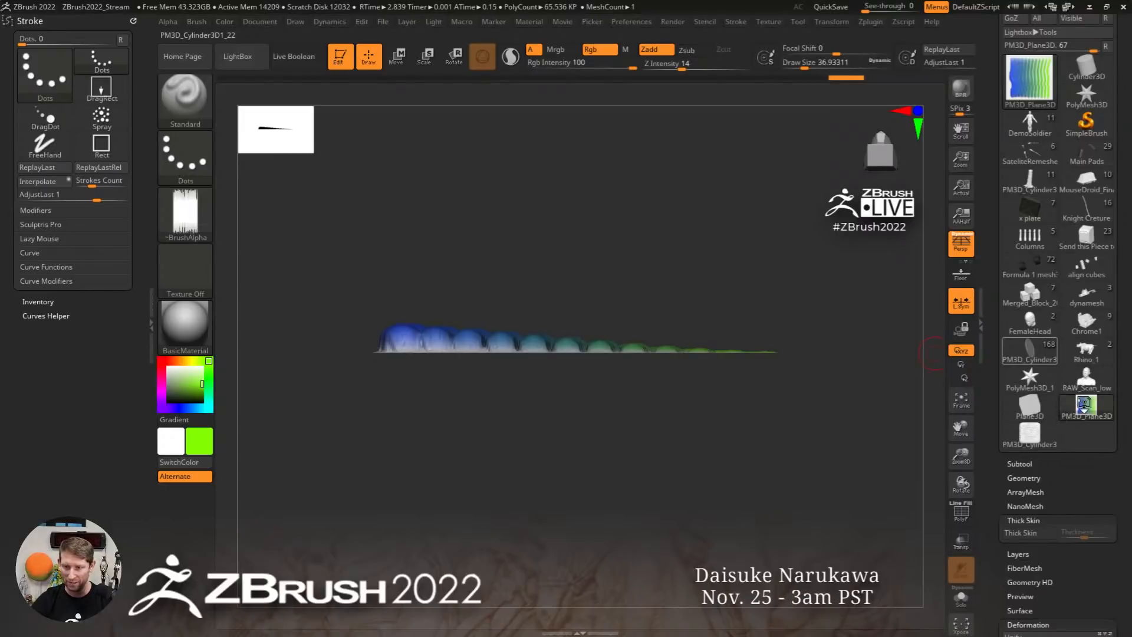
# Switch to the PM3D_Cylinder3D1_22 tool and set the paint colour to white
pyautogui.click(1081, 406)
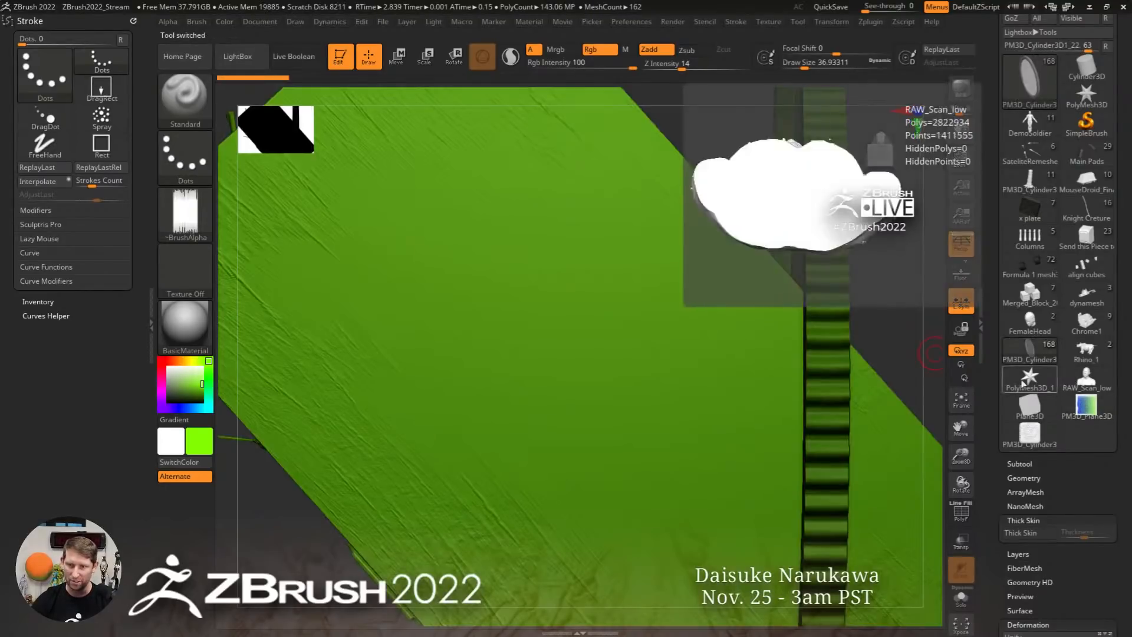
pyautogui.click(168, 390)
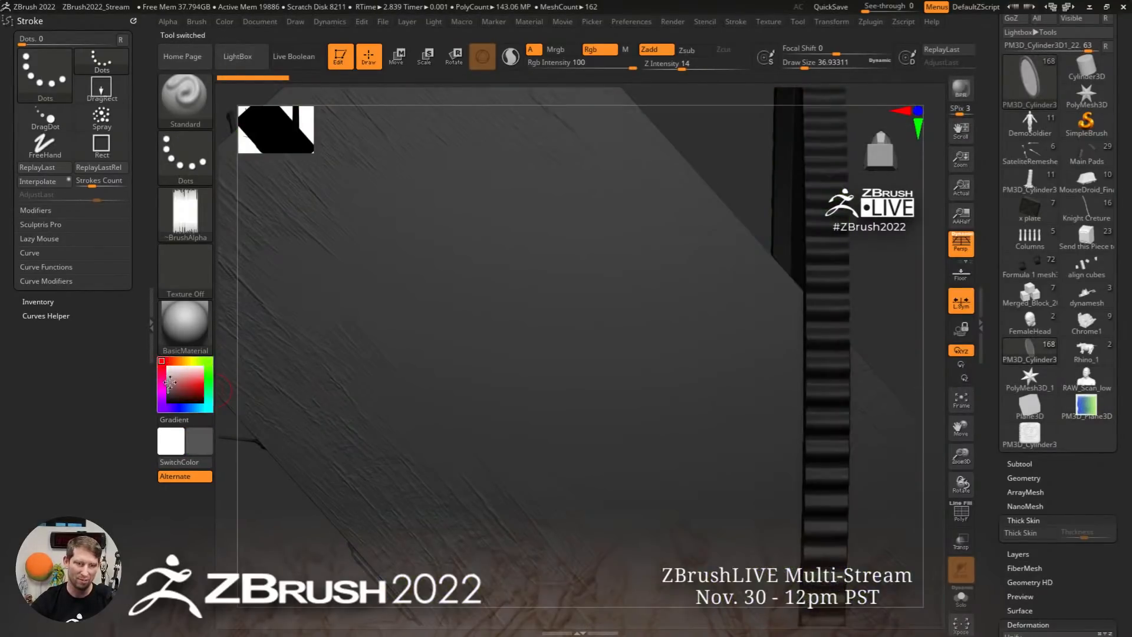
pyautogui.click(168, 367)
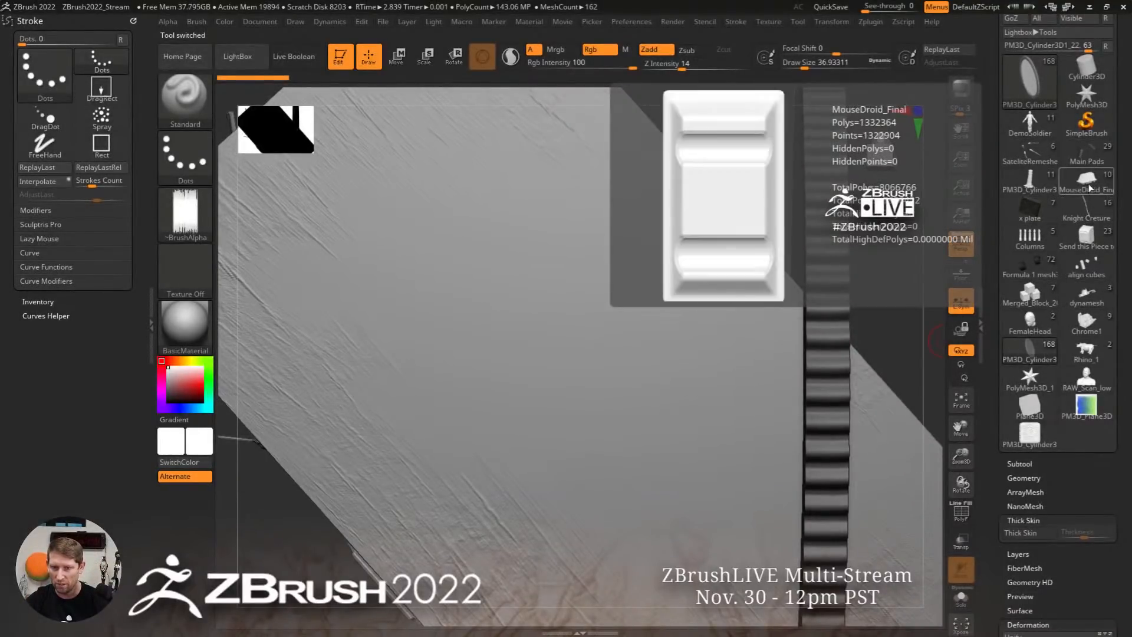
# Switch to the Knight Creture tool and show the whole figure from its shield side
pyautogui.click(1088, 212)
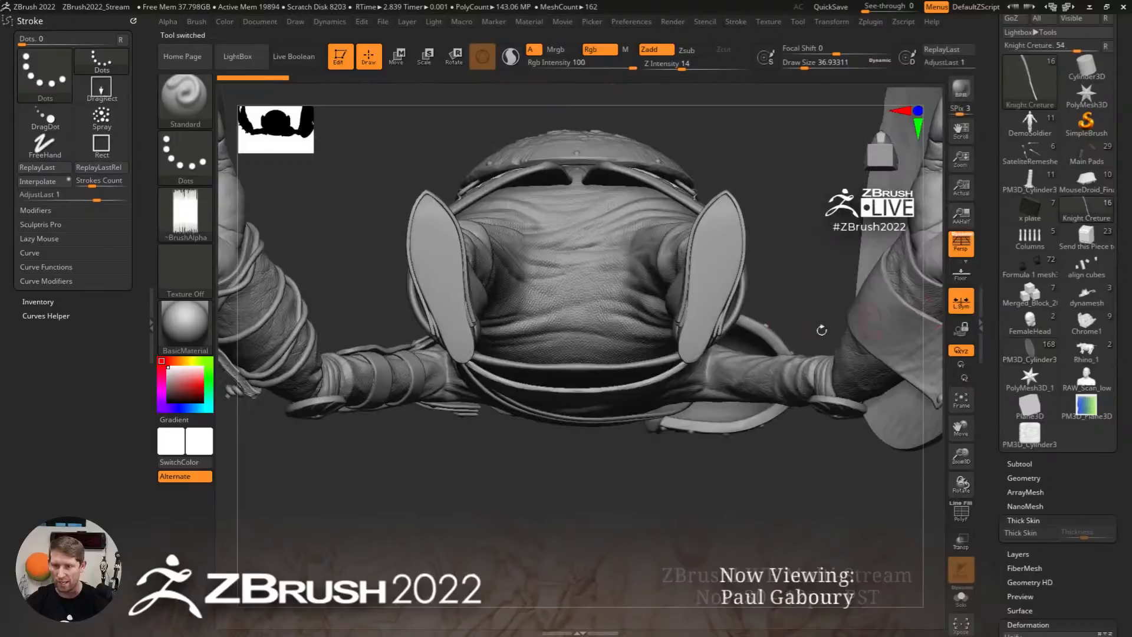
pyautogui.moveTo(534, 381); pyautogui.dragTo(559, 271)
pyautogui.keyDown('alt'); pyautogui.moveTo(821, 391); pyautogui.dragTo(676, 373); pyautogui.keyUp('alt')
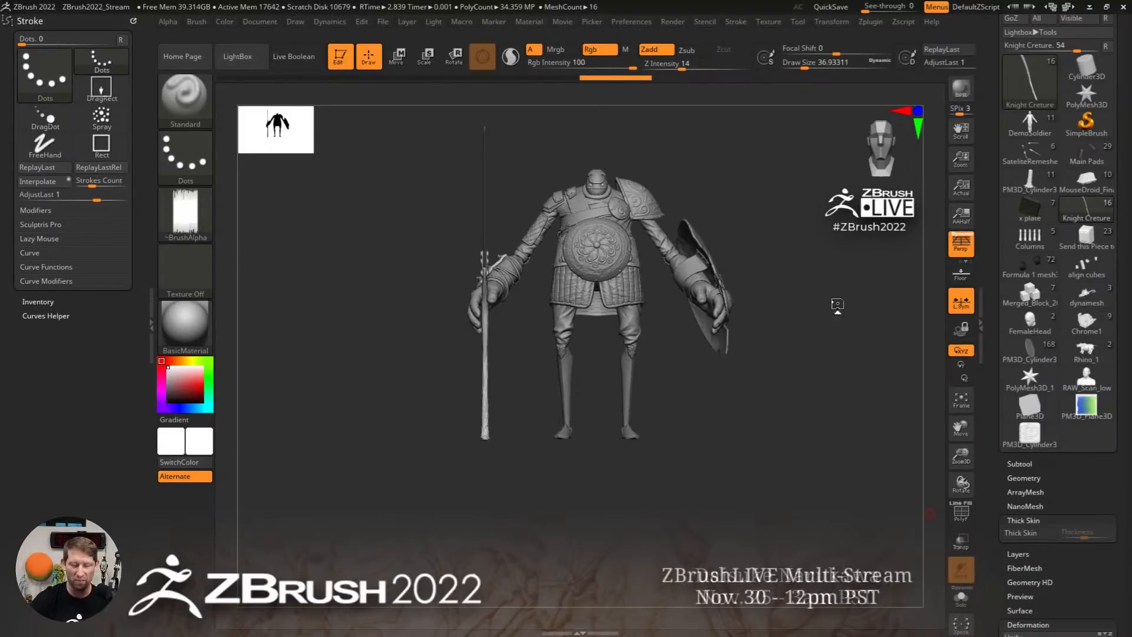
pyautogui.moveTo(791, 334); pyautogui.dragTo(725, 353)
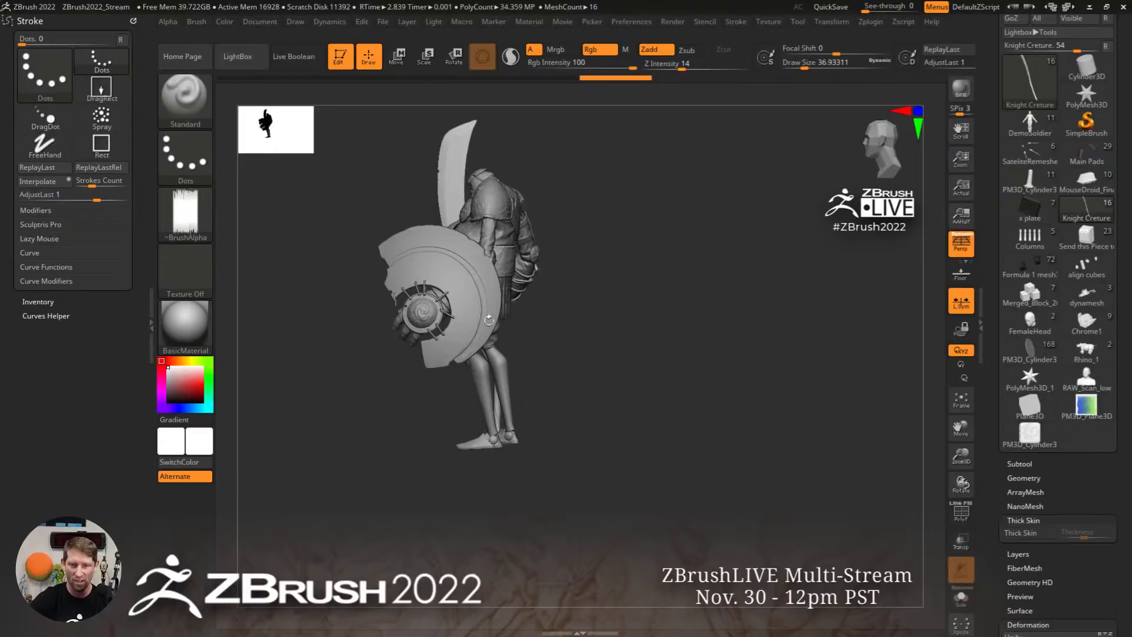
# Make the knight's shield the active subtool and bring it into close view
pyautogui.keyDown('alt'); pyautogui.click(470, 300); pyautogui.keyUp('alt')
pyautogui.moveTo(603, 332)
pyautogui.keyDown('alt'); pyautogui.mouseDown()
pyautogui.moveTo(691, 353)
pyautogui.moveTo(704, 367)
pyautogui.mouseUp(); pyautogui.keyUp('alt')
pyautogui.press('ctrl')
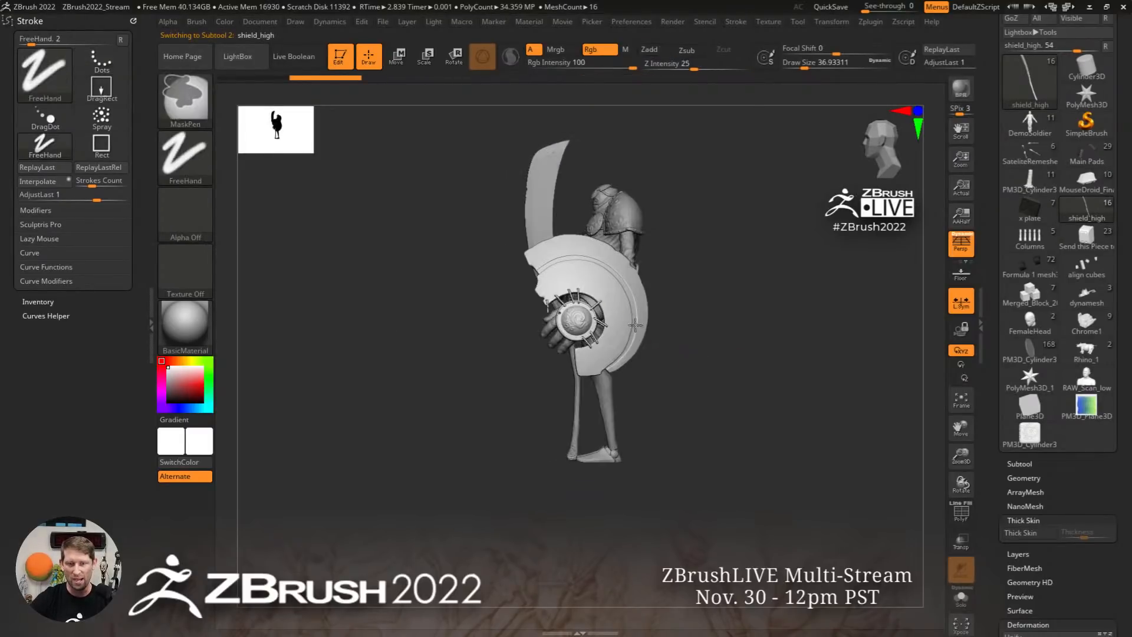
pyautogui.keyDown('ctrl'); pyautogui.moveTo(635, 325); pyautogui.dragTo(672, 356, button='right'); pyautogui.keyUp('ctrl')
# Collapse the Thick Skin settings, expand the Subtool list and check the shield_high subtool's polygon information
pyautogui.click(1029, 520)
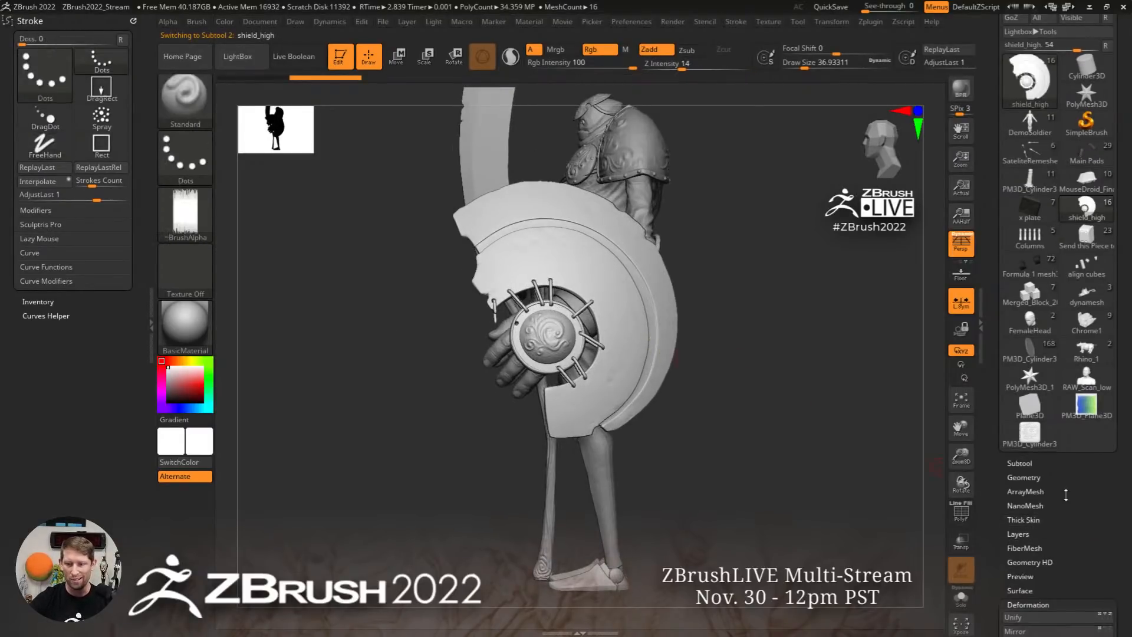
pyautogui.click(1026, 463)
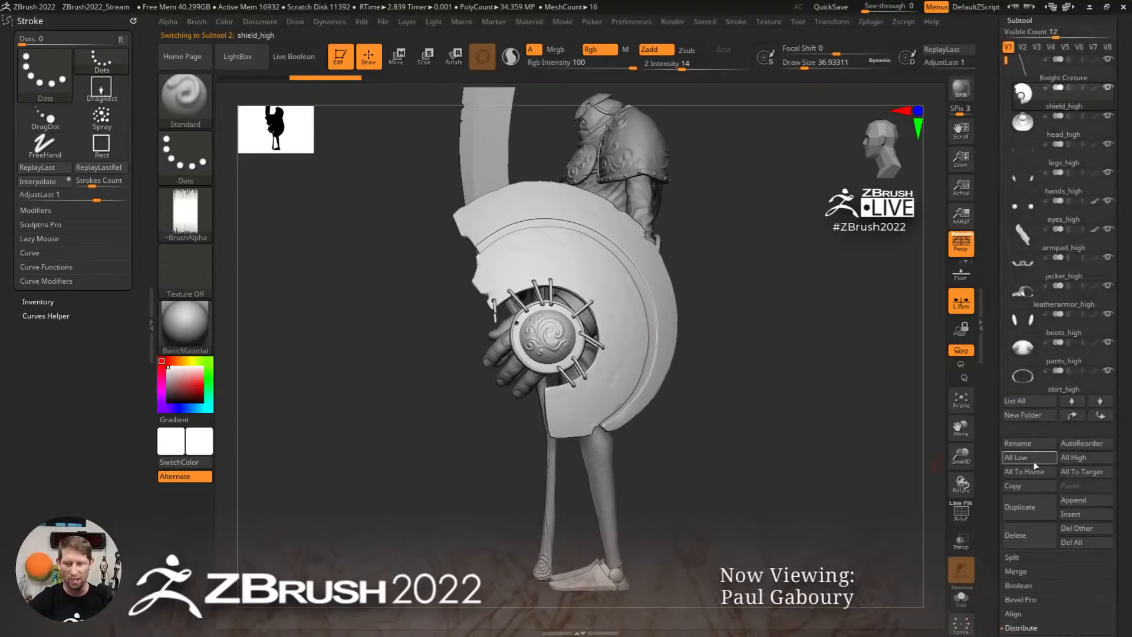
pyautogui.moveTo(1047, 88)
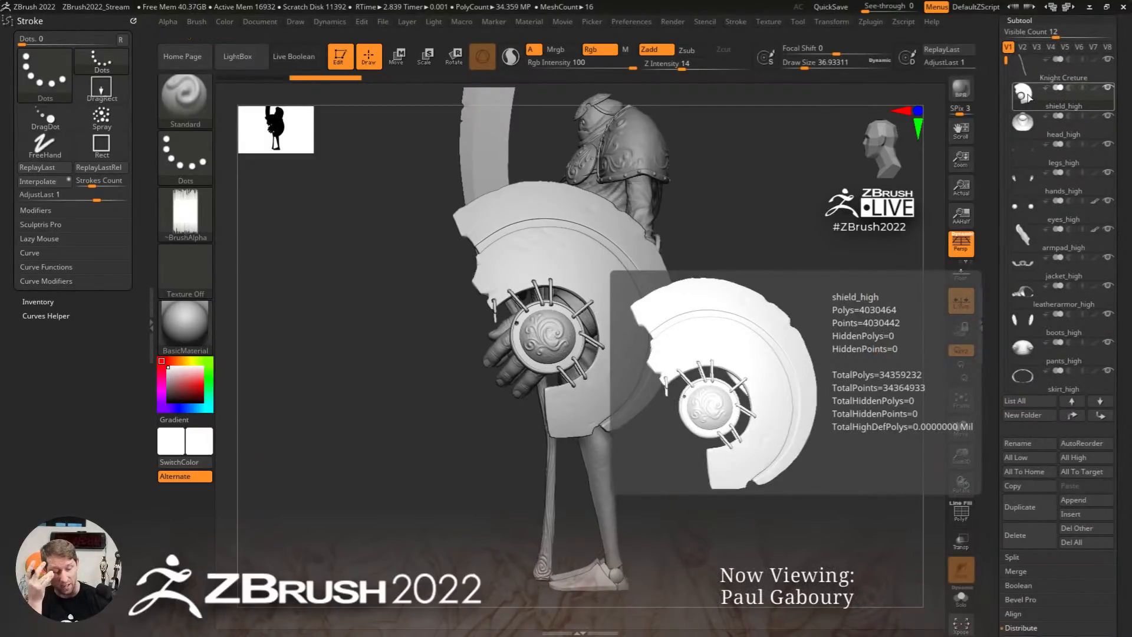
# Subdivide the shield and choose the Chisel brush with BrushTip 7
pyautogui.press('ctrl')
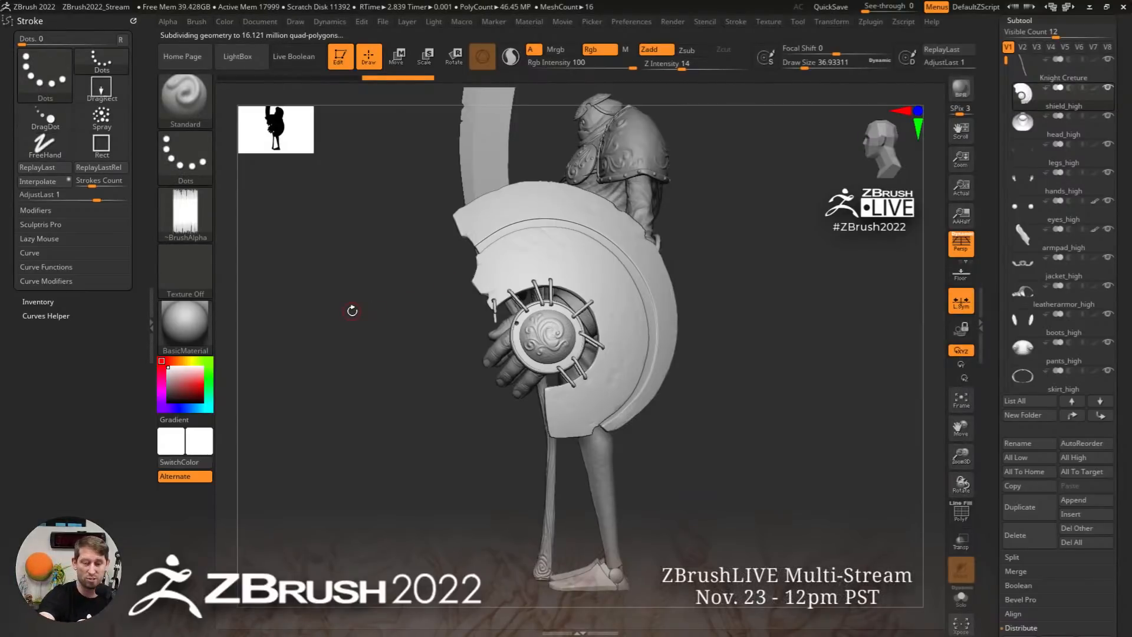
pyautogui.press('b')
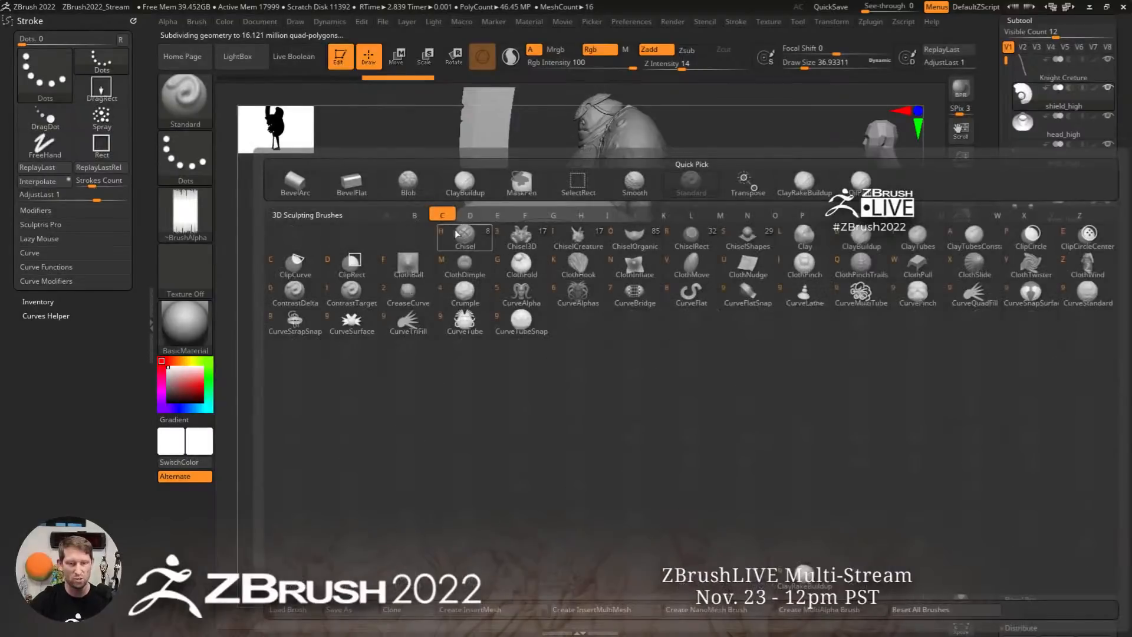
pyautogui.click(474, 238)
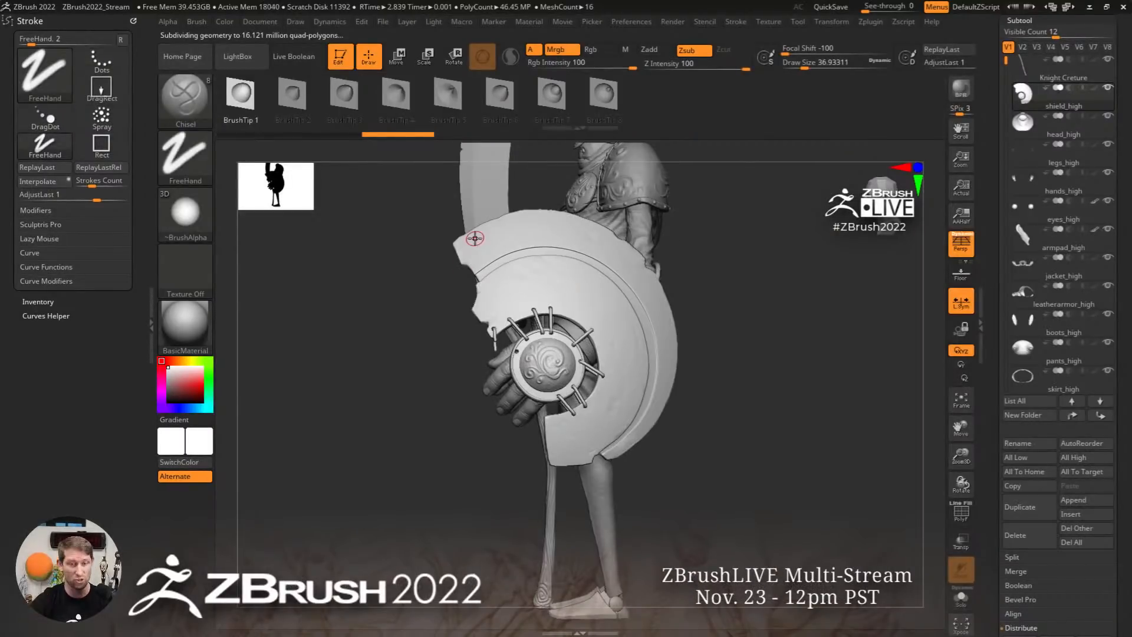
pyautogui.click(557, 103)
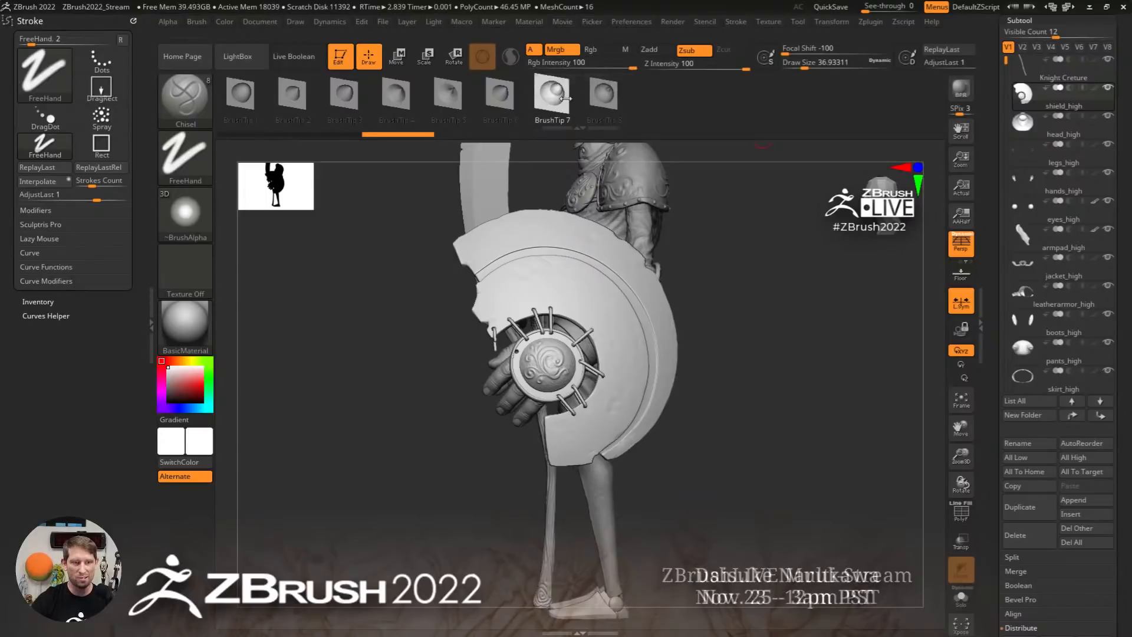
# Fill the shield with white, and prepare the brush with a cyan paint color and a draw size of 16
pyautogui.click(228, 24)
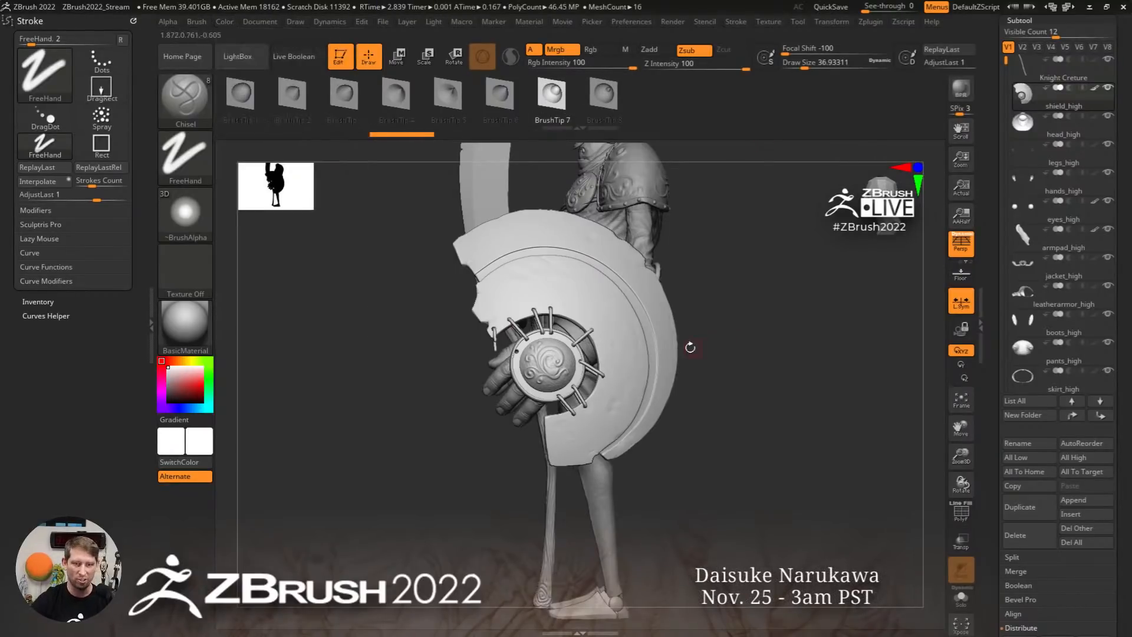
pyautogui.click(206, 407)
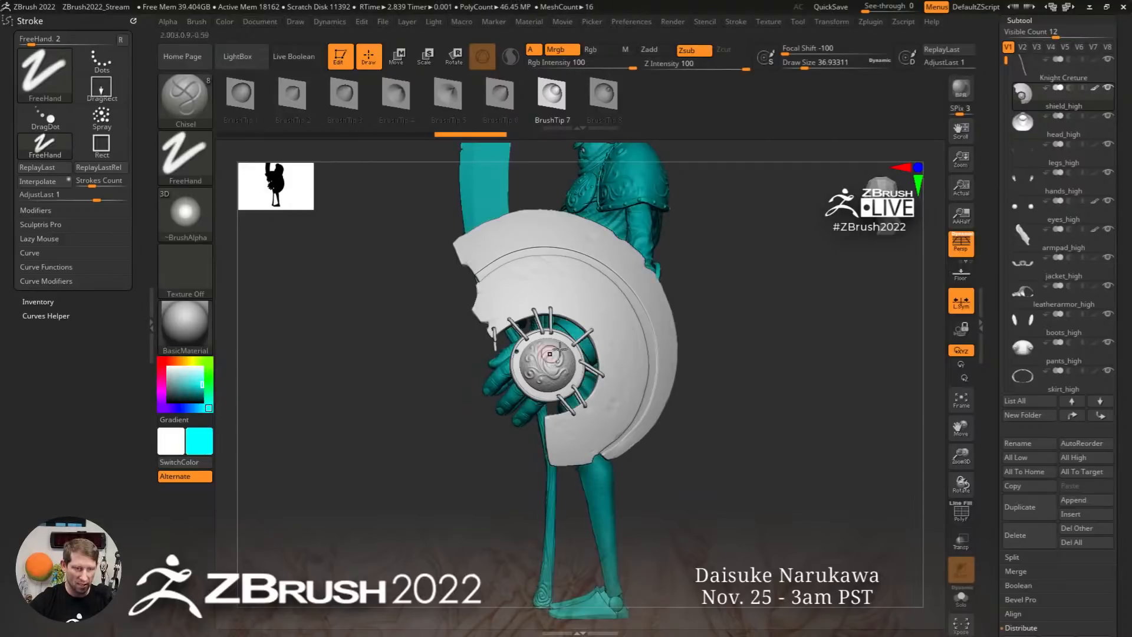
pyautogui.keyDown('ctrl'); pyautogui.moveTo(510, 306); pyautogui.dragTo(535, 316, button='right'); pyautogui.keyUp('ctrl')
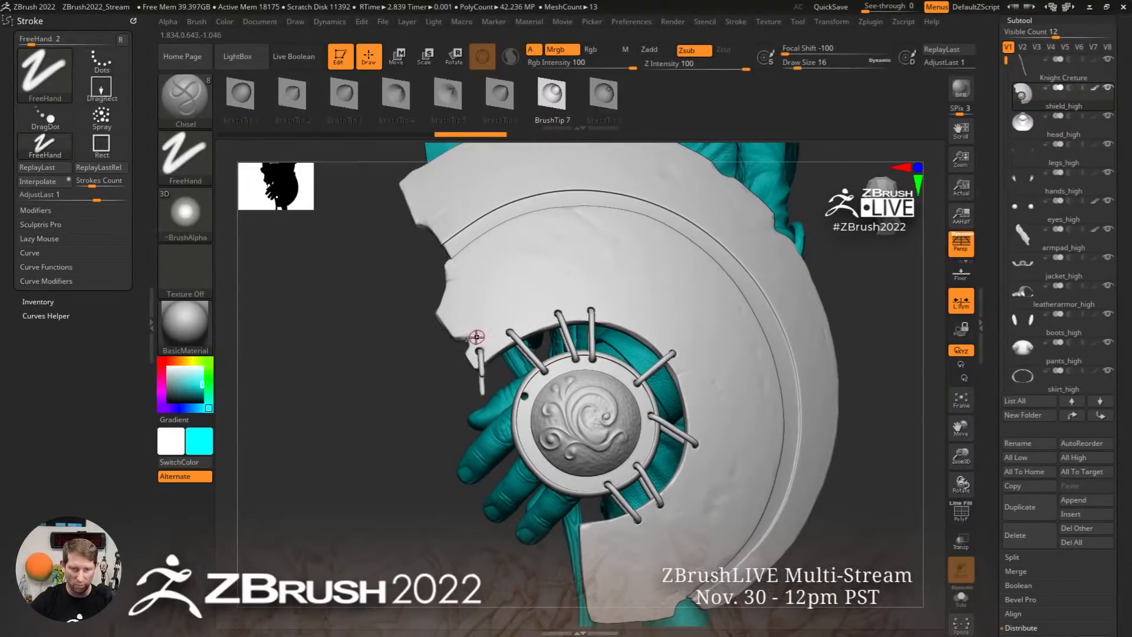
# Set the brush's LazyRadius to 25 and carve a wavy cyan groove around the shield's inner opening
pyautogui.moveTo(475, 336); pyautogui.dragTo(508, 316)
pyautogui.hotkey('ctrl', 'z')
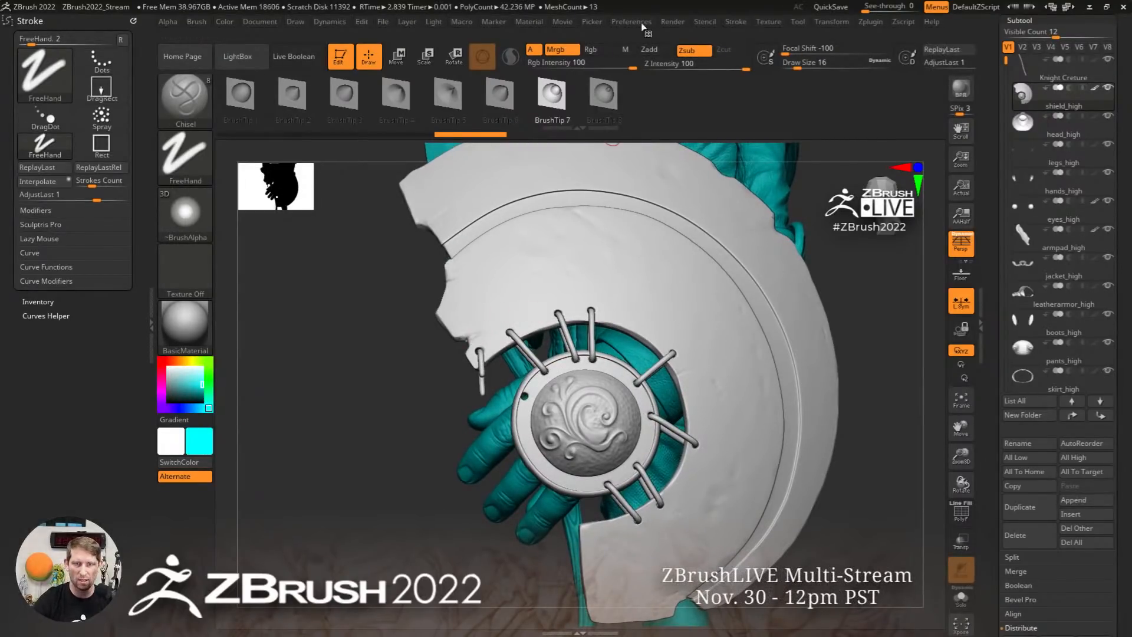
pyautogui.click(731, 22)
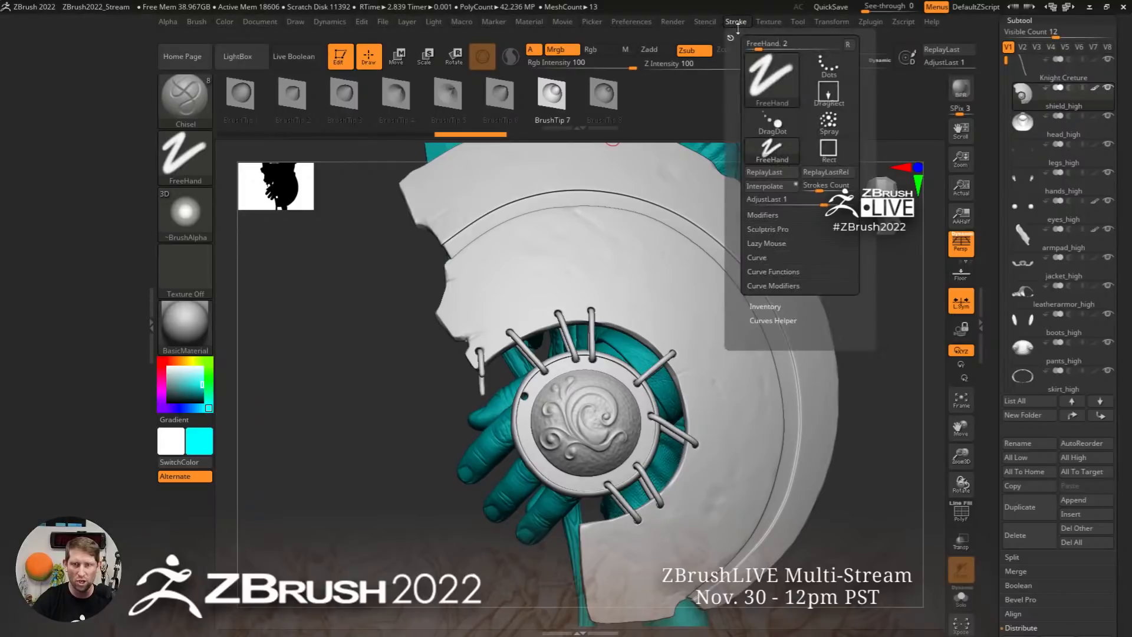
pyautogui.click(767, 245)
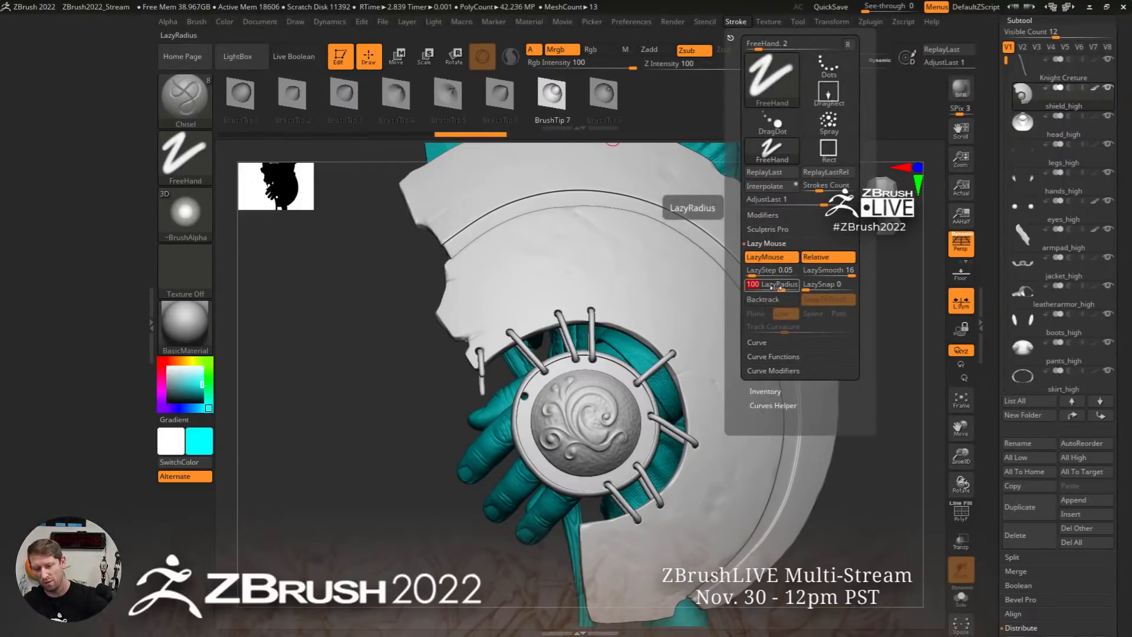
pyautogui.press('Return')
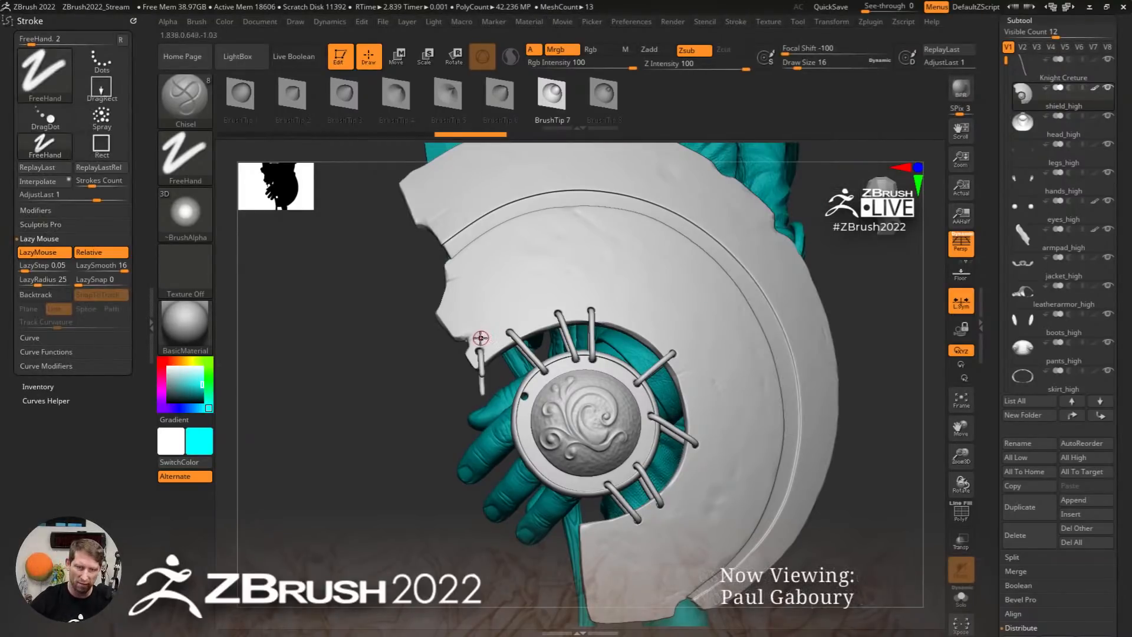
pyautogui.moveTo(477, 340)
pyautogui.mouseDown()
pyautogui.moveTo(514, 309)
pyautogui.moveTo(573, 293)
pyautogui.moveTo(619, 296)
pyautogui.moveTo(652, 320)
pyautogui.moveTo(686, 323)
pyautogui.moveTo(711, 398)
pyautogui.moveTo(713, 463)
pyautogui.moveTo(641, 541)
pyautogui.moveTo(583, 540)
pyautogui.mouseUp()
# Carve an orange arc-shaped groove just inside the shield's rim line, following its full sweep, with draw size 8
pyautogui.click(182, 361)
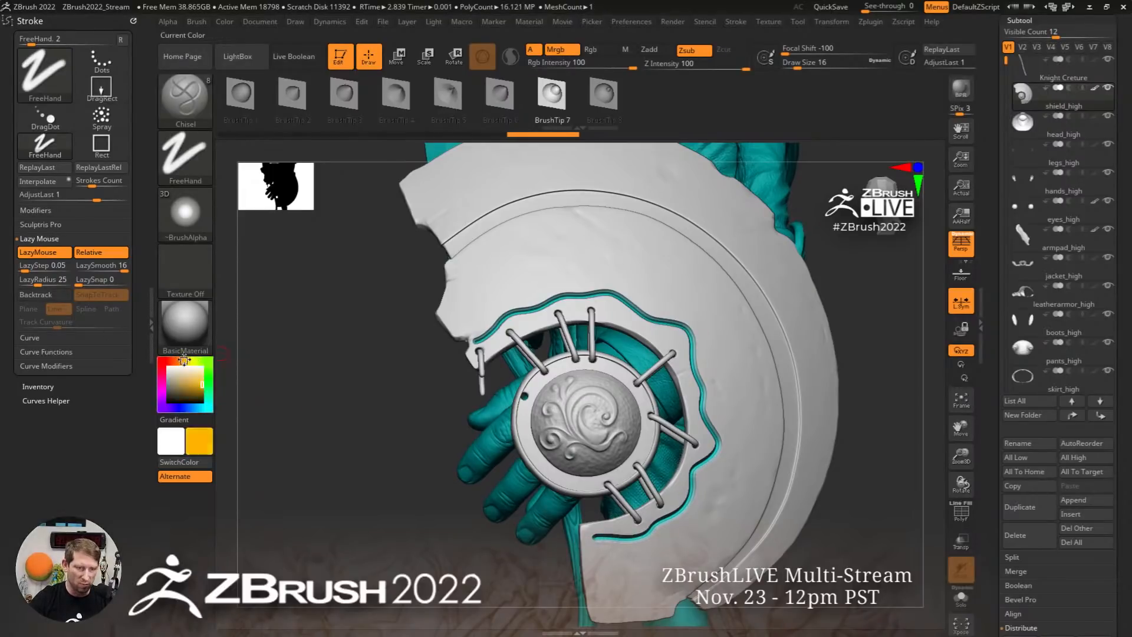
pyautogui.press('s')
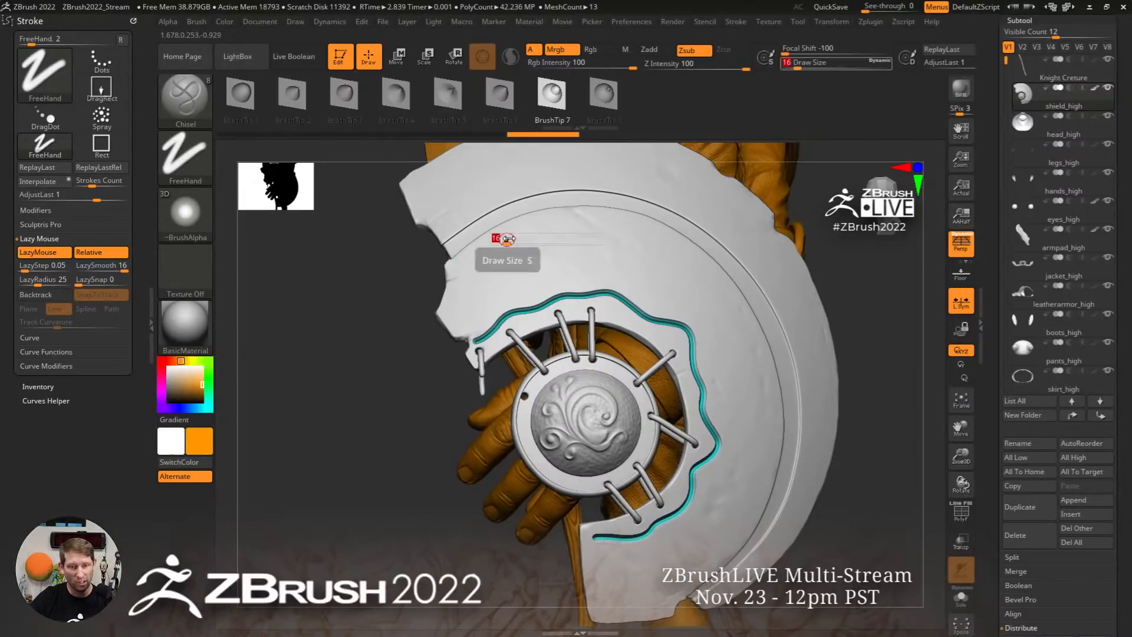
pyautogui.moveTo(504, 240); pyautogui.dragTo(467, 255)
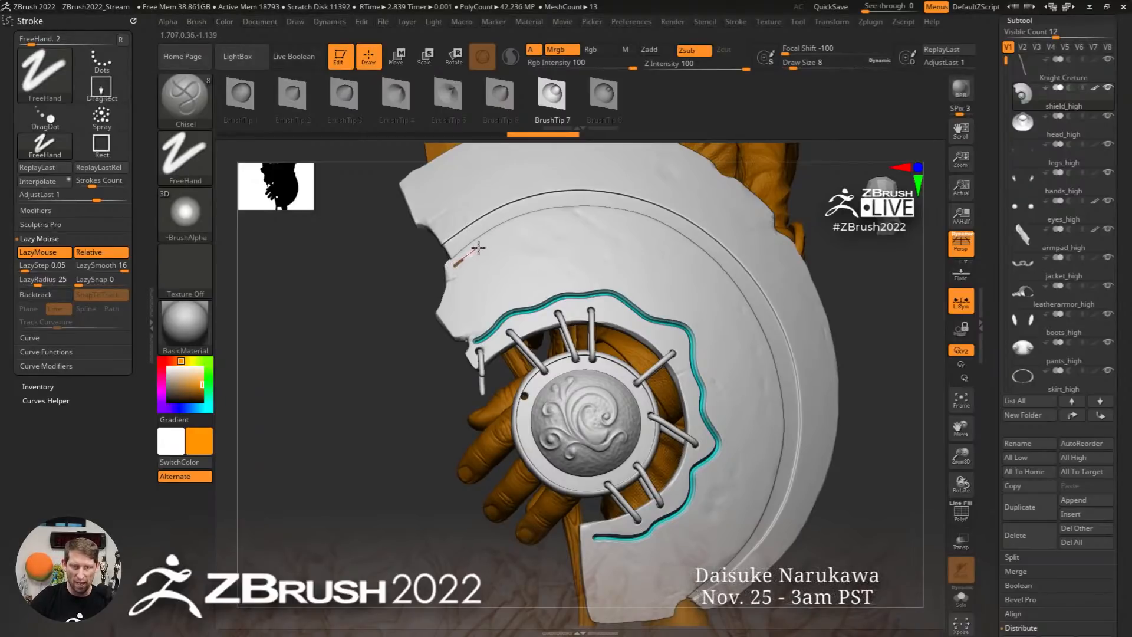
pyautogui.moveTo(516, 226); pyautogui.dragTo(567, 213)
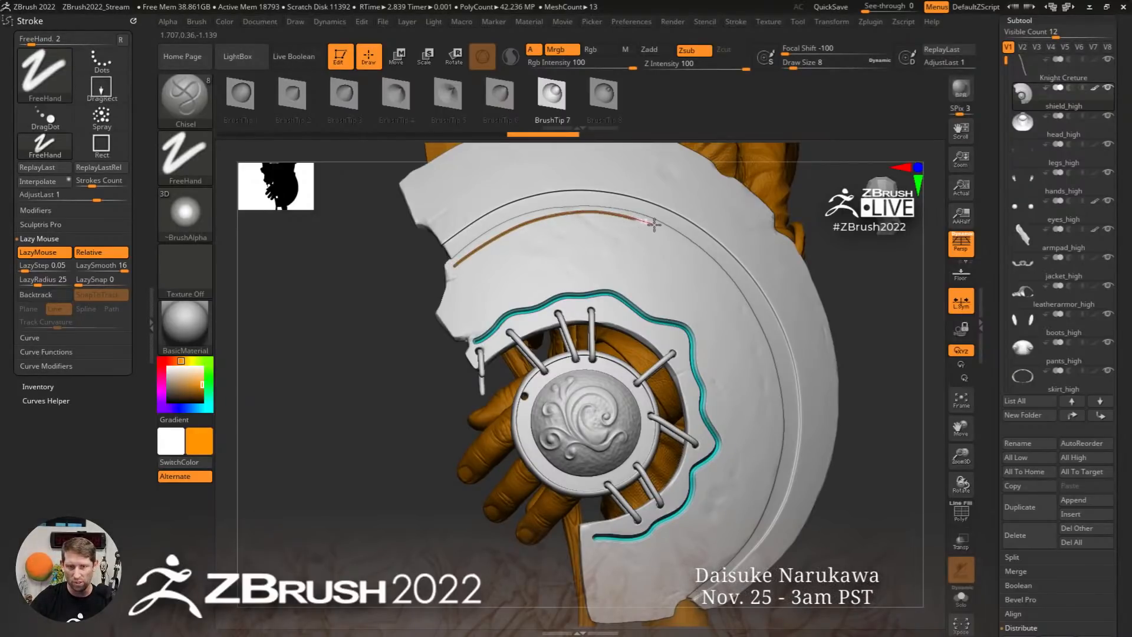
pyautogui.moveTo(654, 224)
pyautogui.mouseDown()
pyautogui.moveTo(722, 268)
pyautogui.moveTo(768, 376)
pyautogui.mouseUp()
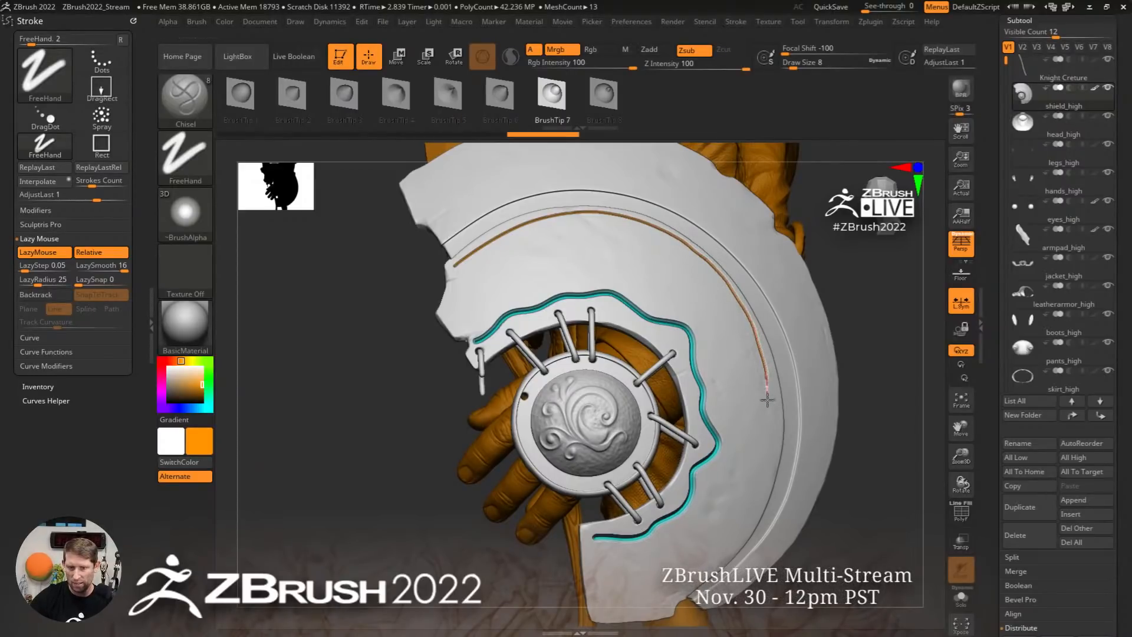
pyautogui.moveTo(770, 421)
pyautogui.mouseDown()
pyautogui.moveTo(751, 490)
pyautogui.moveTo(712, 556)
pyautogui.moveTo(638, 602)
pyautogui.moveTo(577, 605)
pyautogui.mouseUp()
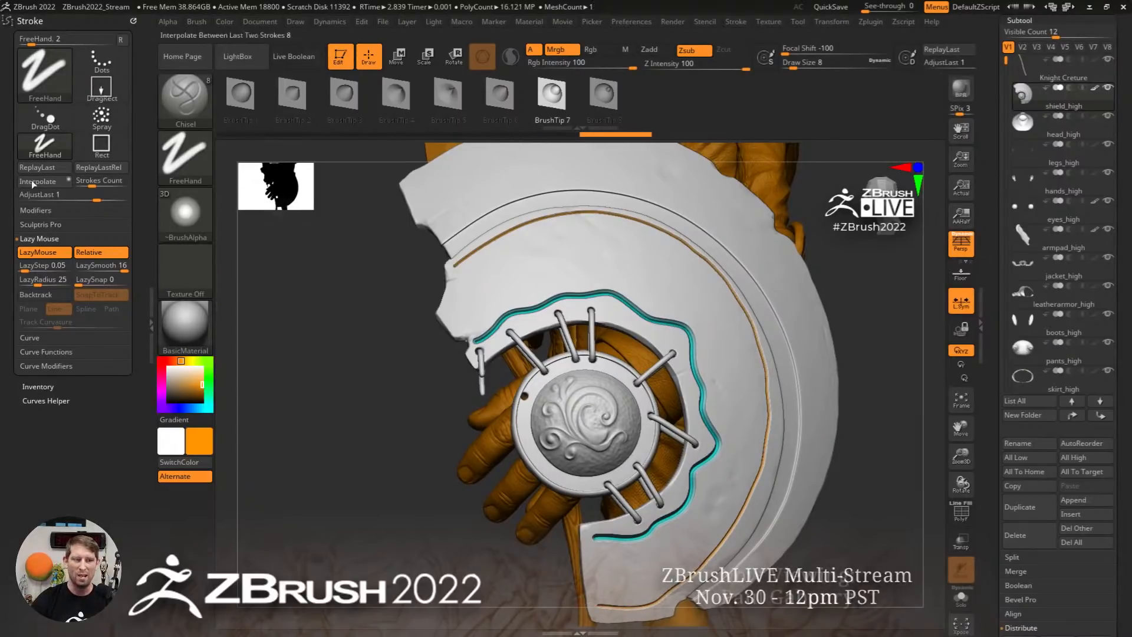
# Interpolate additional grooves between the last two strokes on the shield and reset the paint color to white
pyautogui.click(103, 185)
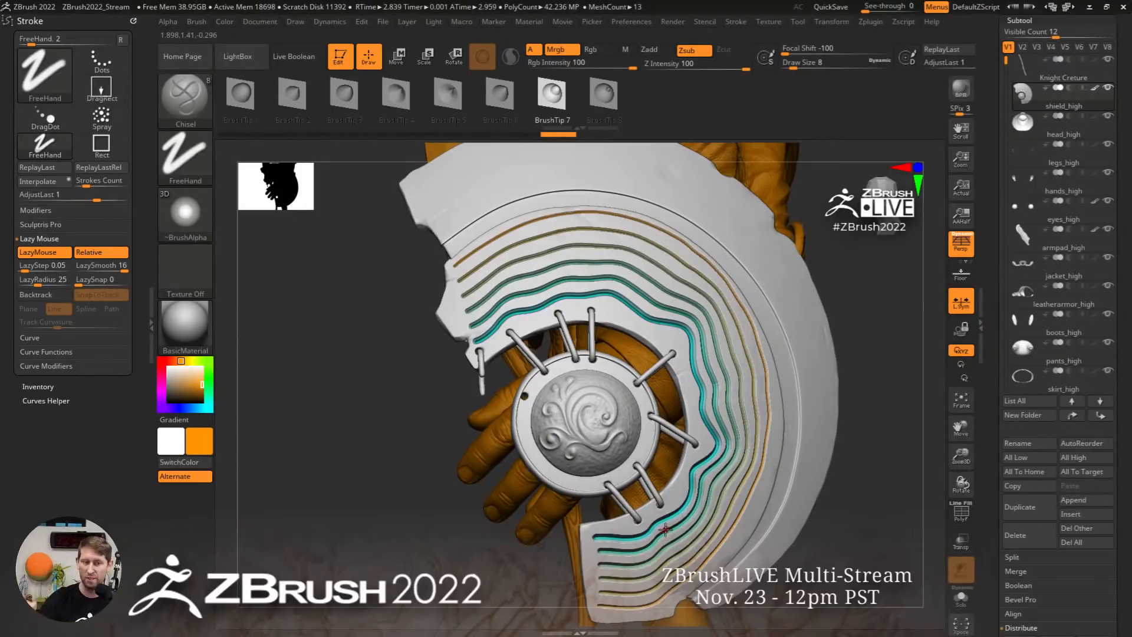
pyautogui.click(168, 367)
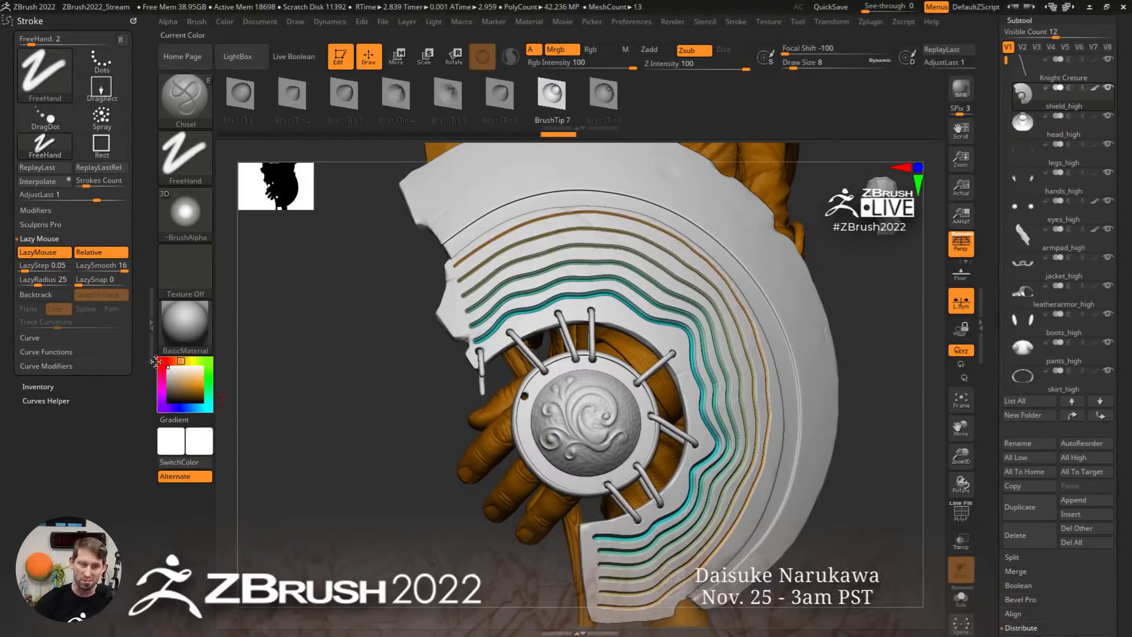
pyautogui.moveTo(738, 332); pyautogui.dragTo(725, 328, button='right')
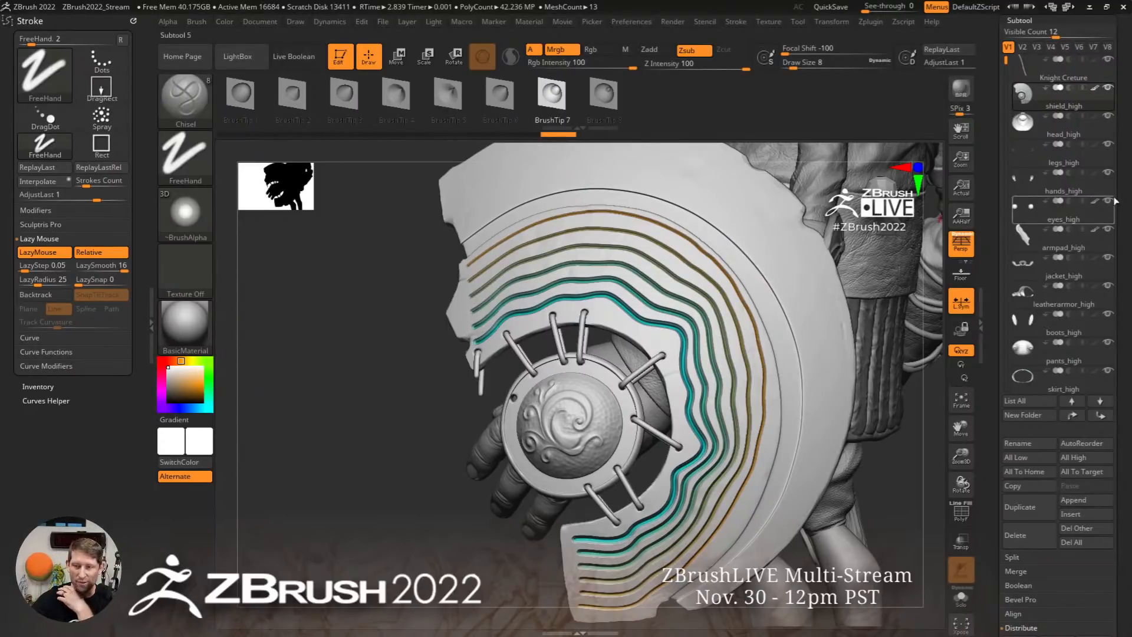
# Switch to the Main Pads samurai armor tool and make the chest plate front the active subtool
pyautogui.moveTo(1118, 201); pyautogui.dragTo(1118, 335)
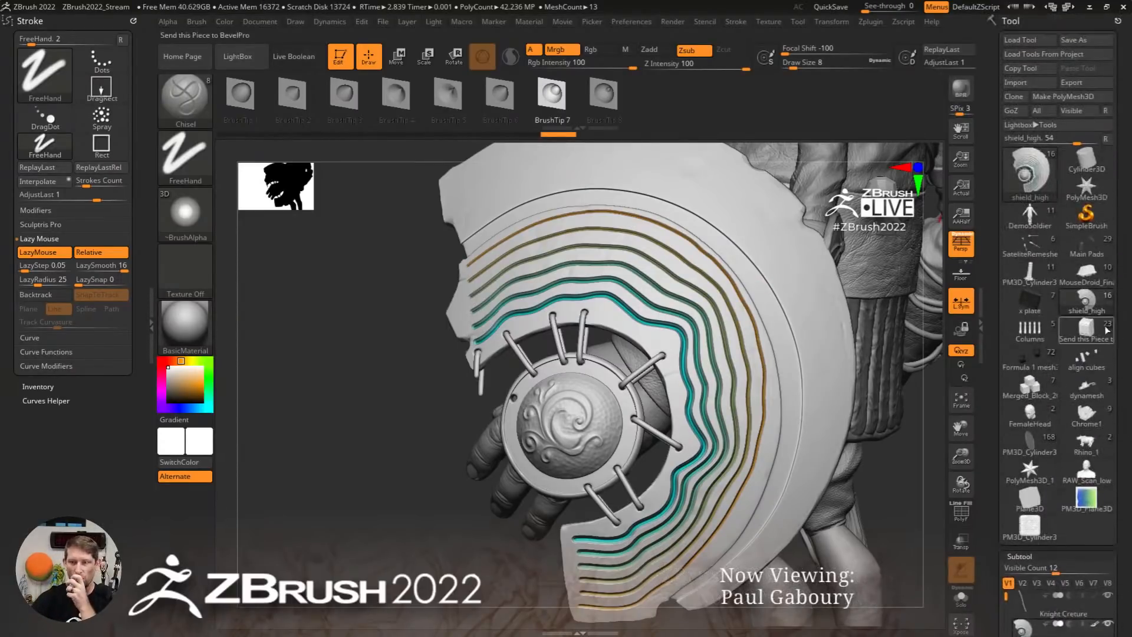
pyautogui.click(1087, 245)
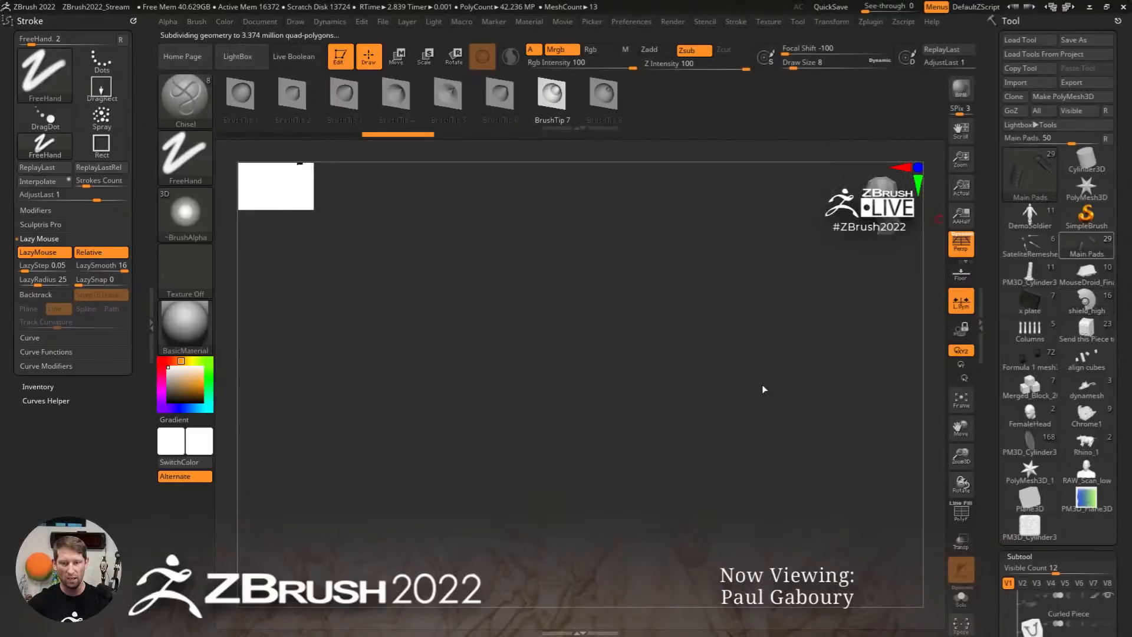
pyautogui.keyDown('ctrl'); pyautogui.moveTo(666, 439); pyautogui.dragTo(613, 412, button='right'); pyautogui.keyUp('ctrl')
pyautogui.moveTo(613, 413)
pyautogui.mouseDown(button='right')
pyautogui.moveTo(638, 423)
pyautogui.moveTo(717, 409)
pyautogui.mouseUp(button='right')
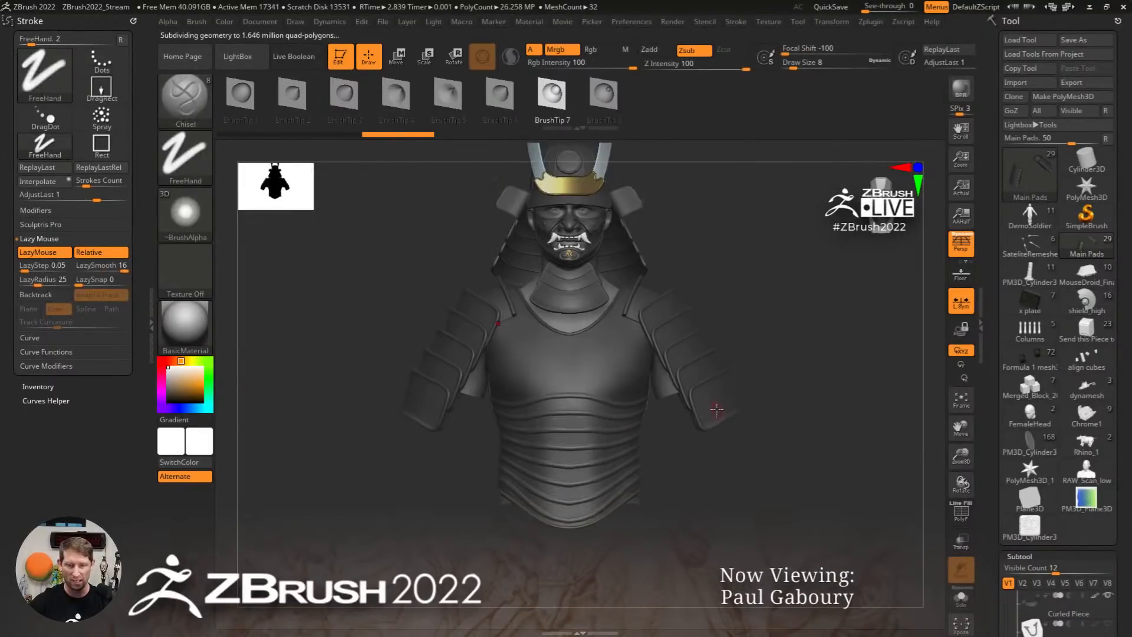
pyautogui.keyDown('alt'); pyautogui.click(608, 368); pyautogui.keyUp('alt')
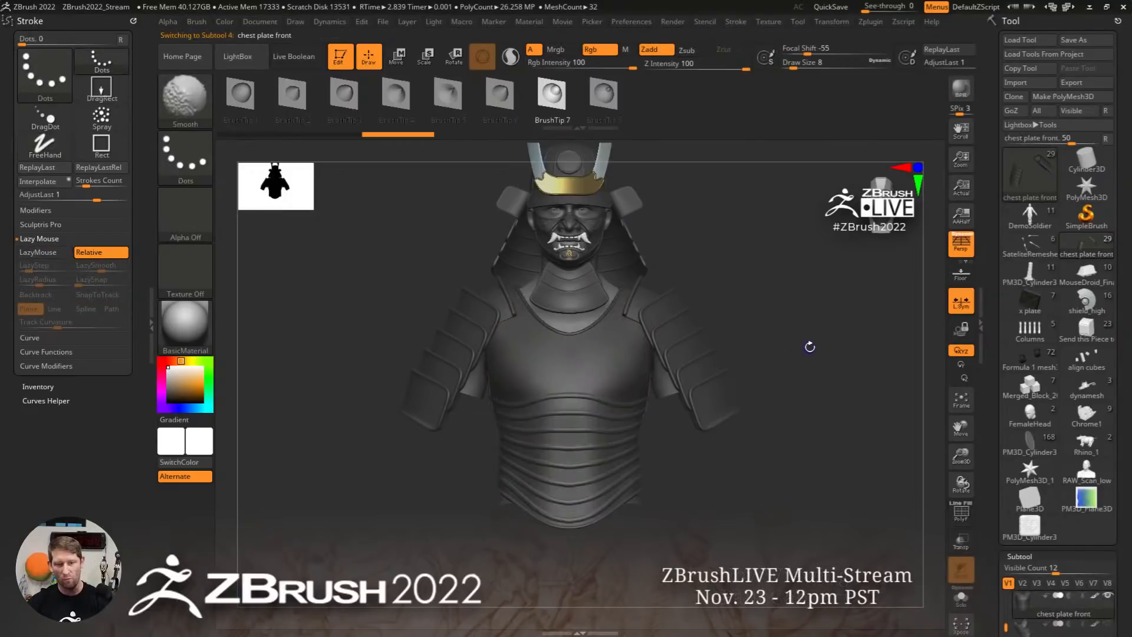
pyautogui.moveTo(799, 280)
pyautogui.mouseDown(button='right')
pyautogui.moveTo(817, 265)
pyautogui.moveTo(805, 294)
pyautogui.mouseUp(button='right')
# Choose the Pattern01 brush and set its draw size to 37
pyautogui.press('b')
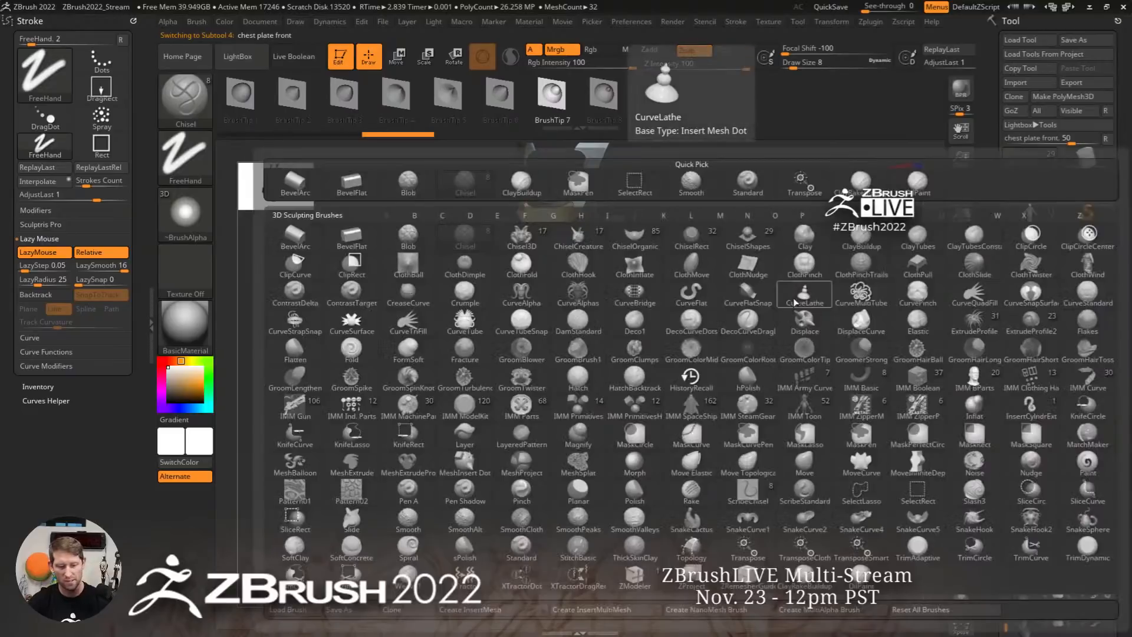
pyautogui.press('p')
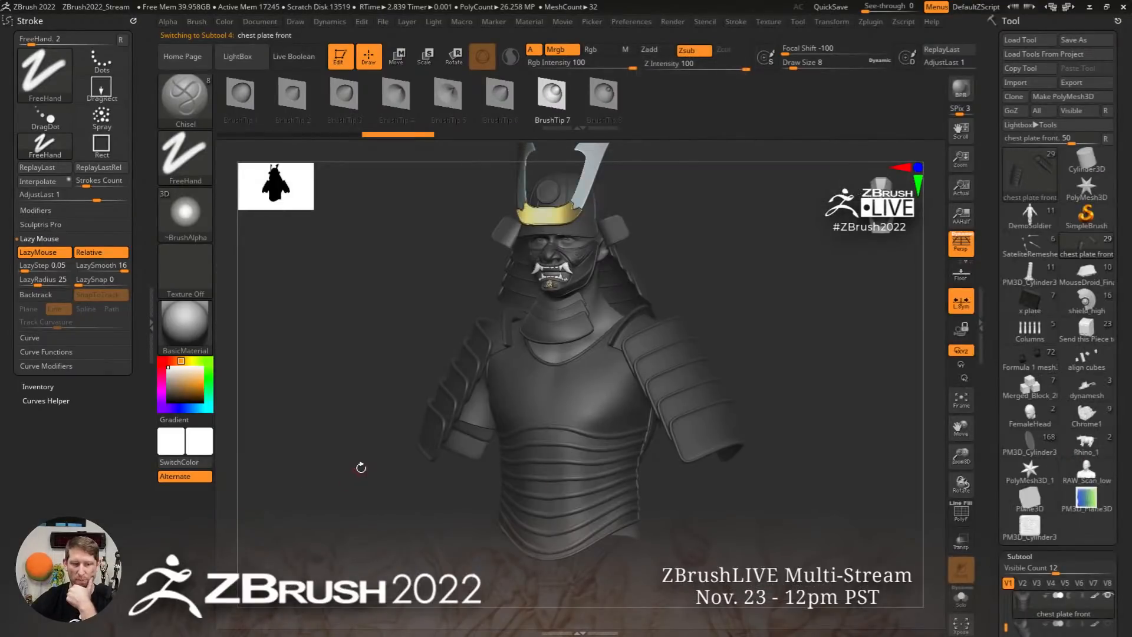
pyautogui.press('b')
pyautogui.press('p')
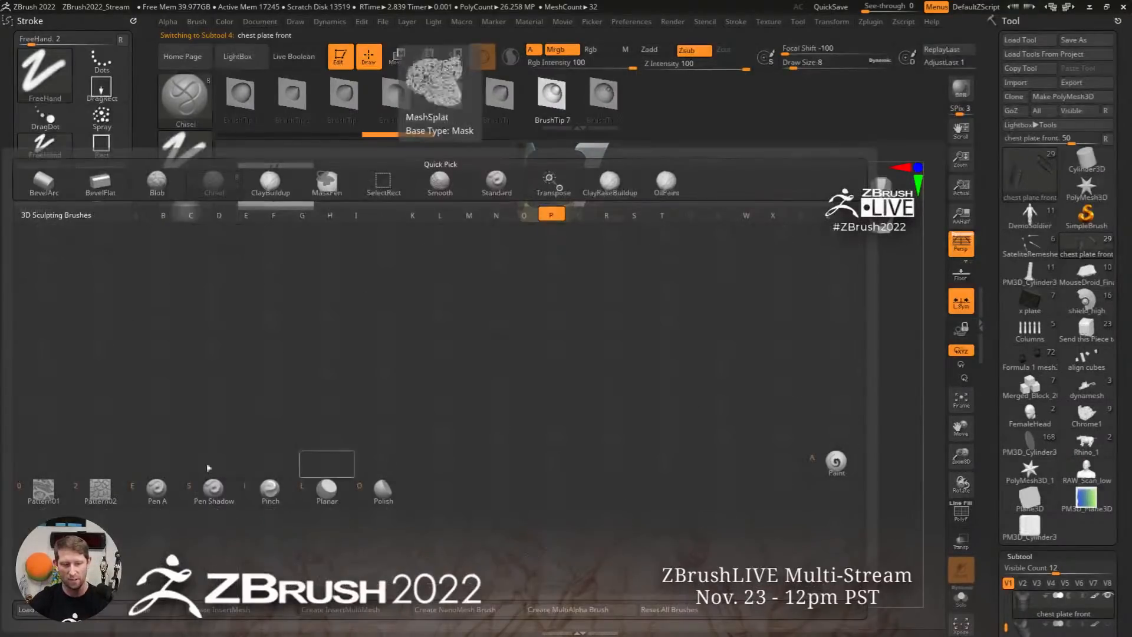
pyautogui.click(44, 492)
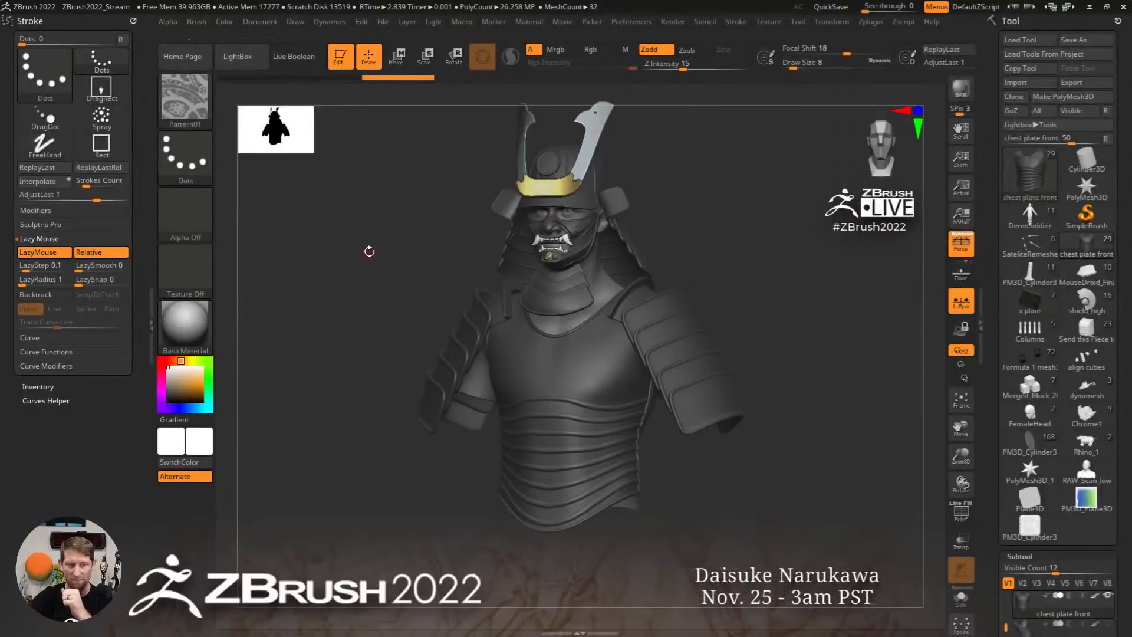
pyautogui.press('s')
pyautogui.moveTo(369, 252)
pyautogui.mouseDown()
pyautogui.moveTo(390, 252)
pyautogui.moveTo(375, 252)
pyautogui.mouseUp()
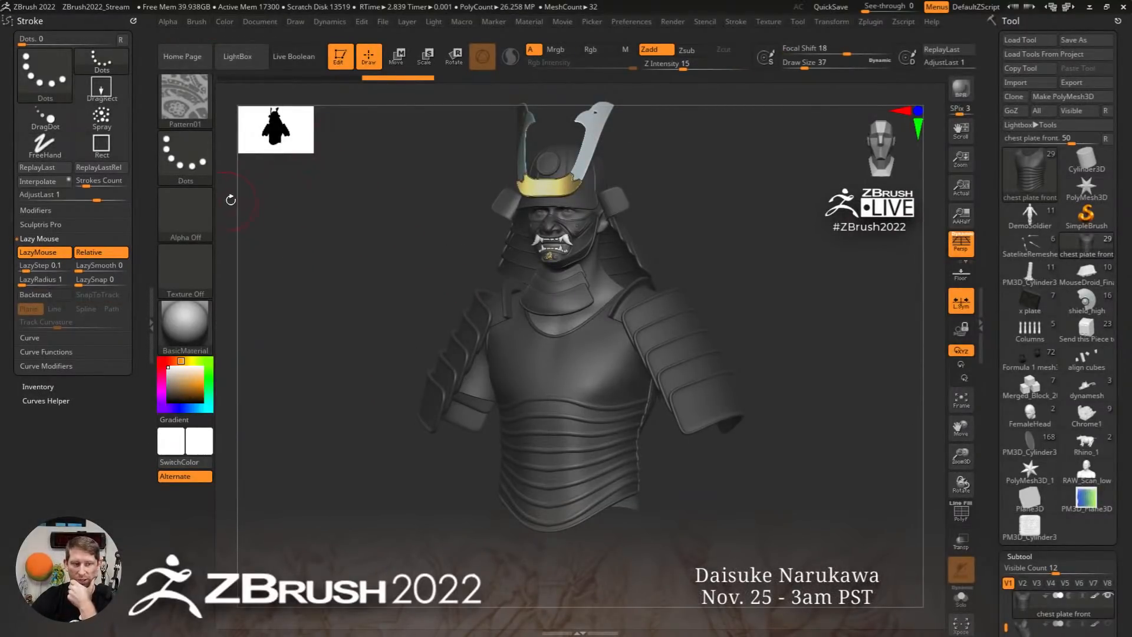
# Try a Pattern01 stroke across the middle of the chest plate front
pyautogui.click(197, 23)
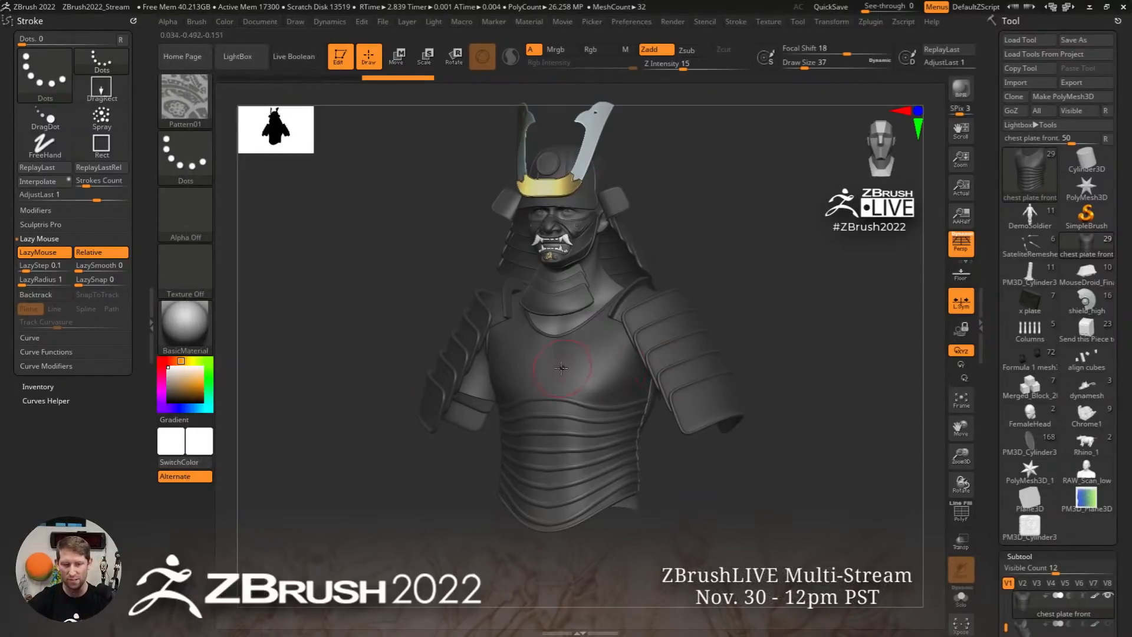
pyautogui.keyDown('ctrl'); pyautogui.moveTo(563, 358); pyautogui.dragTo(584, 387, button='right'); pyautogui.keyUp('ctrl')
pyautogui.moveTo(576, 386)
pyautogui.mouseDown()
pyautogui.moveTo(560, 401)
pyautogui.moveTo(658, 387)
pyautogui.mouseUp()
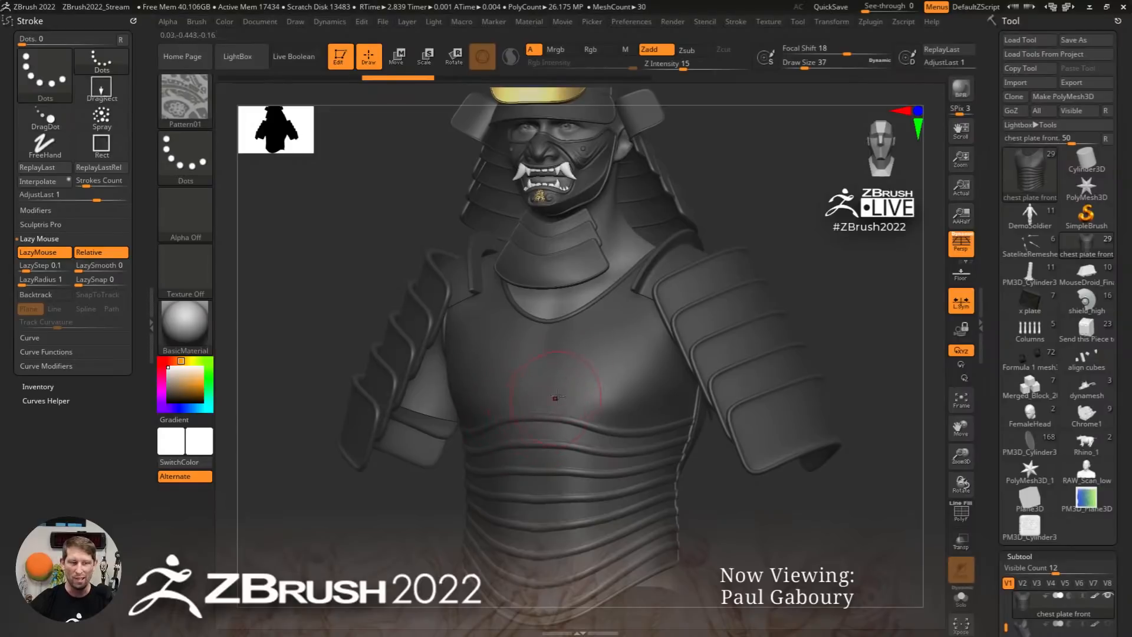
# Make the Main Pads subtool active and brush the Pattern01 ornament diagonally across the shoulder pad's overlapping plates
pyautogui.moveTo(867, 380); pyautogui.dragTo(758, 348)
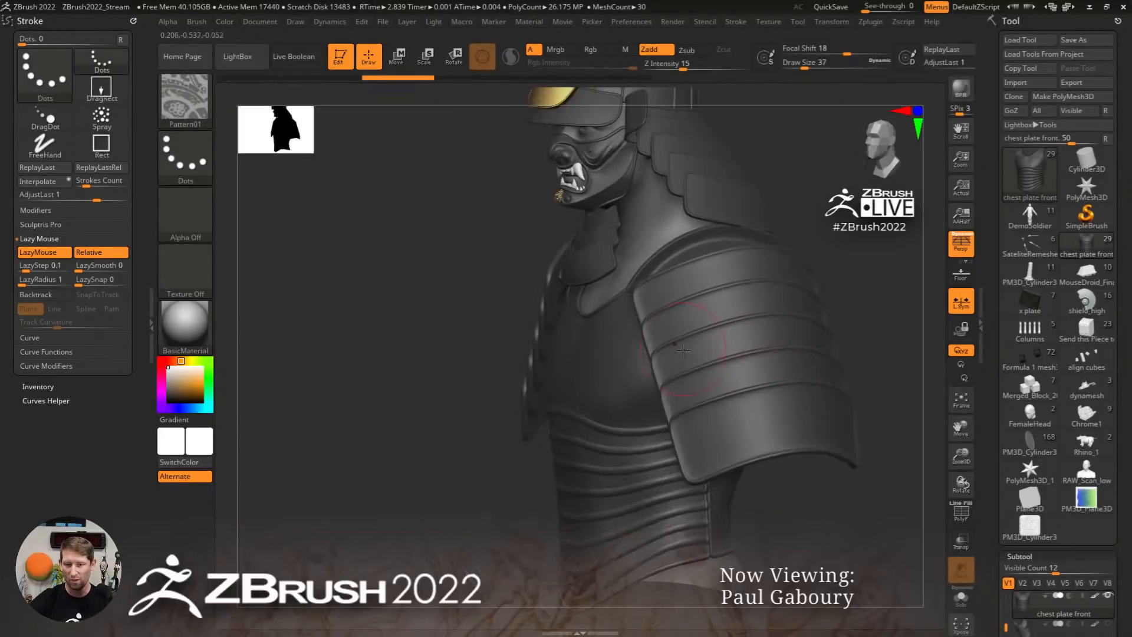
pyautogui.moveTo(683, 351); pyautogui.dragTo(681, 324)
pyautogui.moveTo(516, 282); pyautogui.dragTo(595, 254, button='right')
pyautogui.keyDown('alt'); pyautogui.click(459, 253); pyautogui.keyUp('alt')
pyautogui.keyDown('alt'); pyautogui.moveTo(477, 269); pyautogui.dragTo(552, 328, button='right'); pyautogui.keyUp('alt')
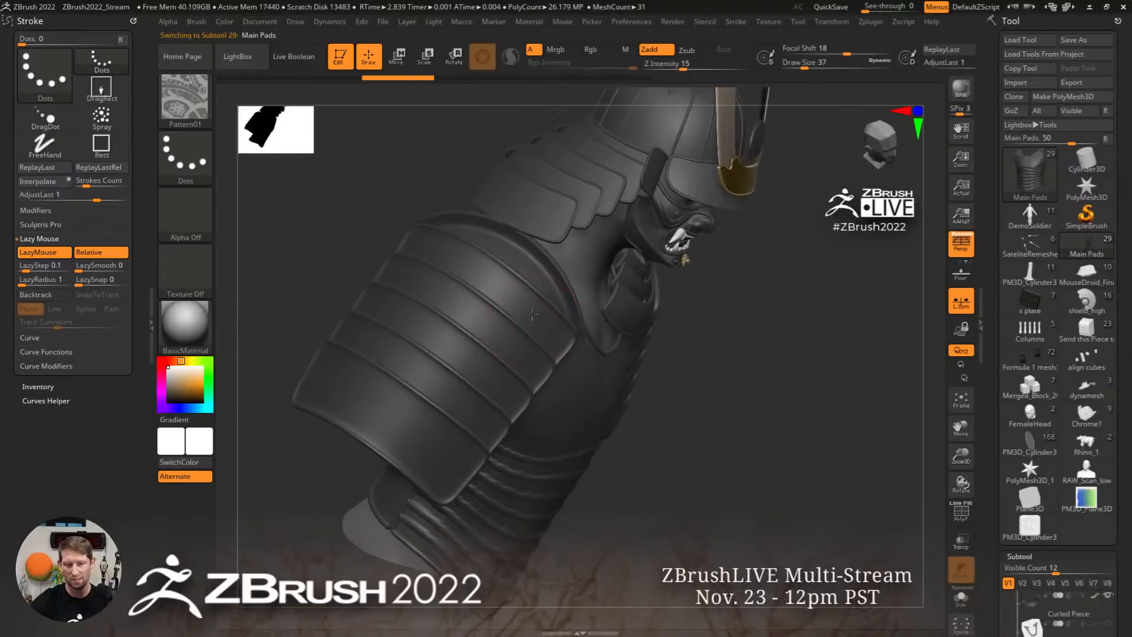
pyautogui.moveTo(403, 233)
pyautogui.mouseDown()
pyautogui.moveTo(537, 356)
pyautogui.moveTo(552, 339)
pyautogui.mouseUp()
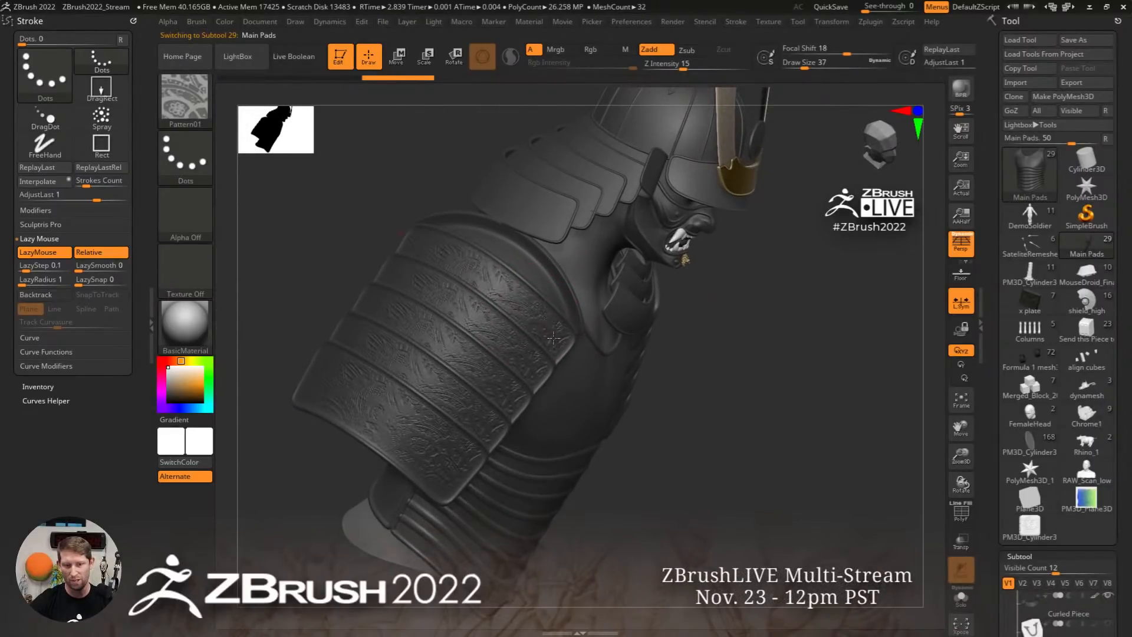
pyautogui.hotkey('ctrl', 'z')
pyautogui.moveTo(459, 266); pyautogui.dragTo(543, 327)
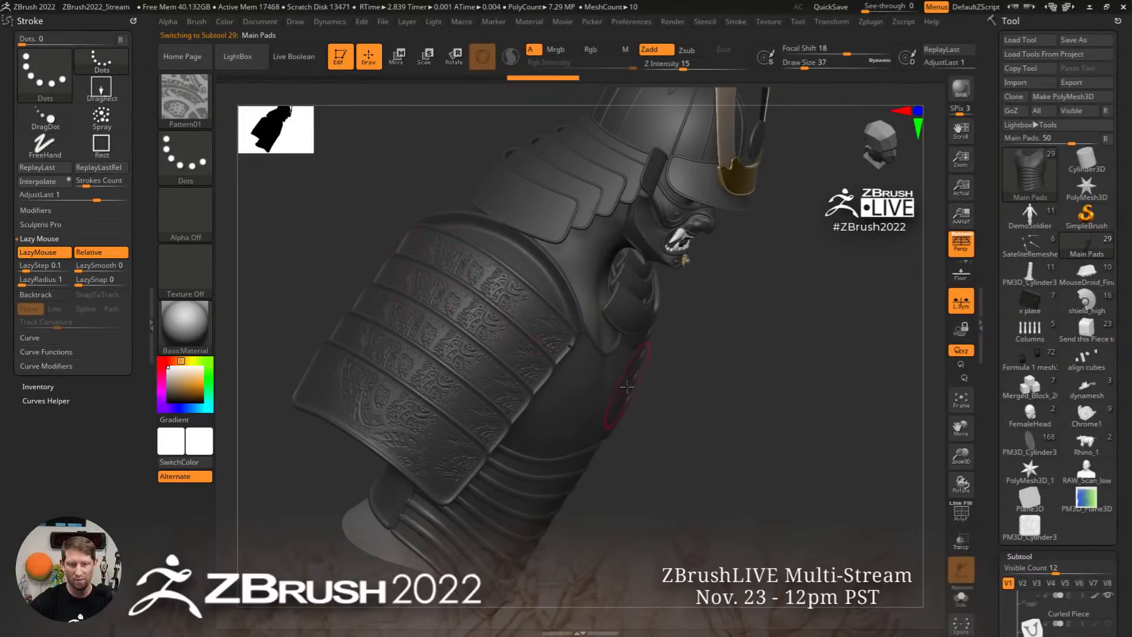
# Make the Shoulder Plate the active subtool and try a short Pattern01 stroke on it
pyautogui.moveTo(626, 387)
pyautogui.mouseDown(button='right')
pyautogui.moveTo(588, 374)
pyautogui.moveTo(640, 408)
pyautogui.mouseUp(button='right')
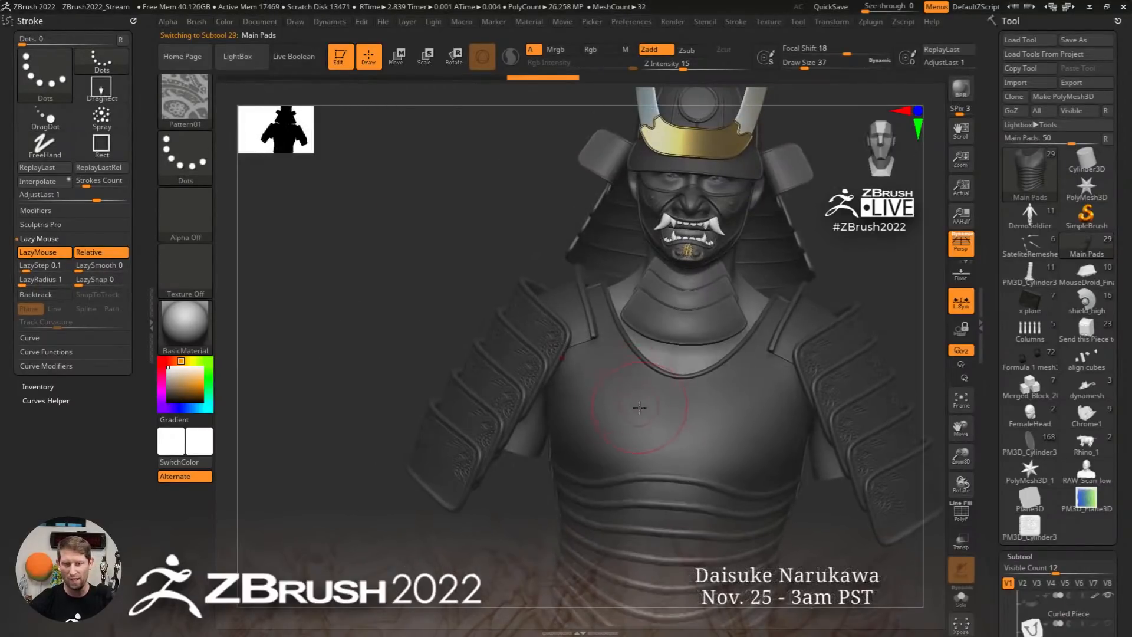
pyautogui.keyDown('alt'); pyautogui.click(572, 318); pyautogui.keyUp('alt')
pyautogui.moveTo(572, 319); pyautogui.dragTo(567, 302, button='right')
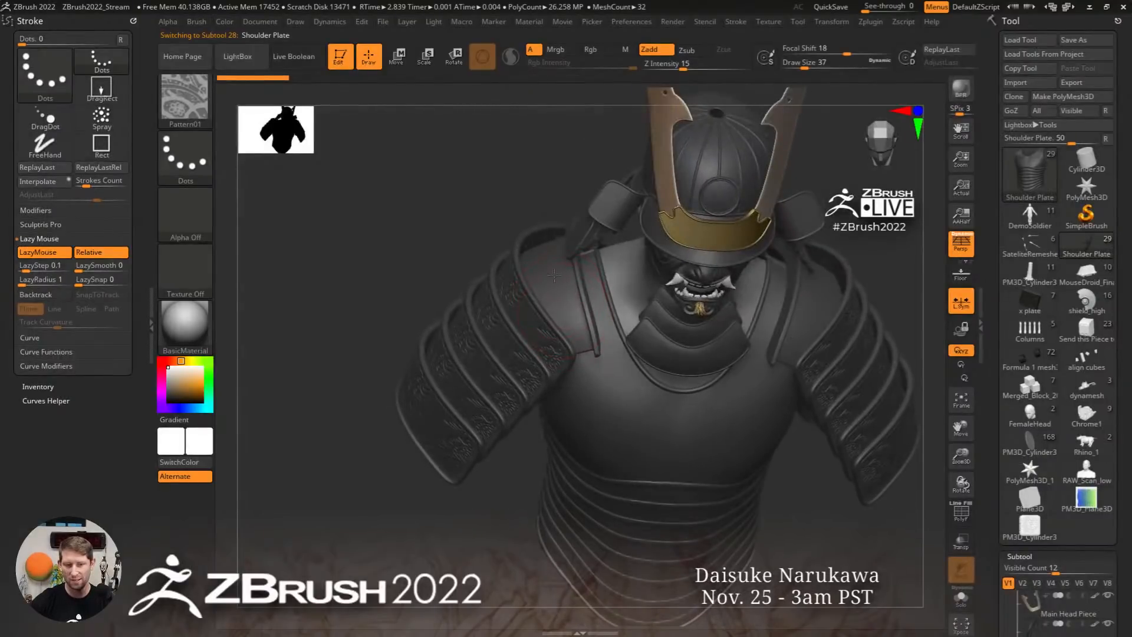
pyautogui.moveTo(554, 274); pyautogui.dragTo(556, 281)
pyautogui.keyDown('alt'); pyautogui.click(558, 303); pyautogui.keyUp('alt')
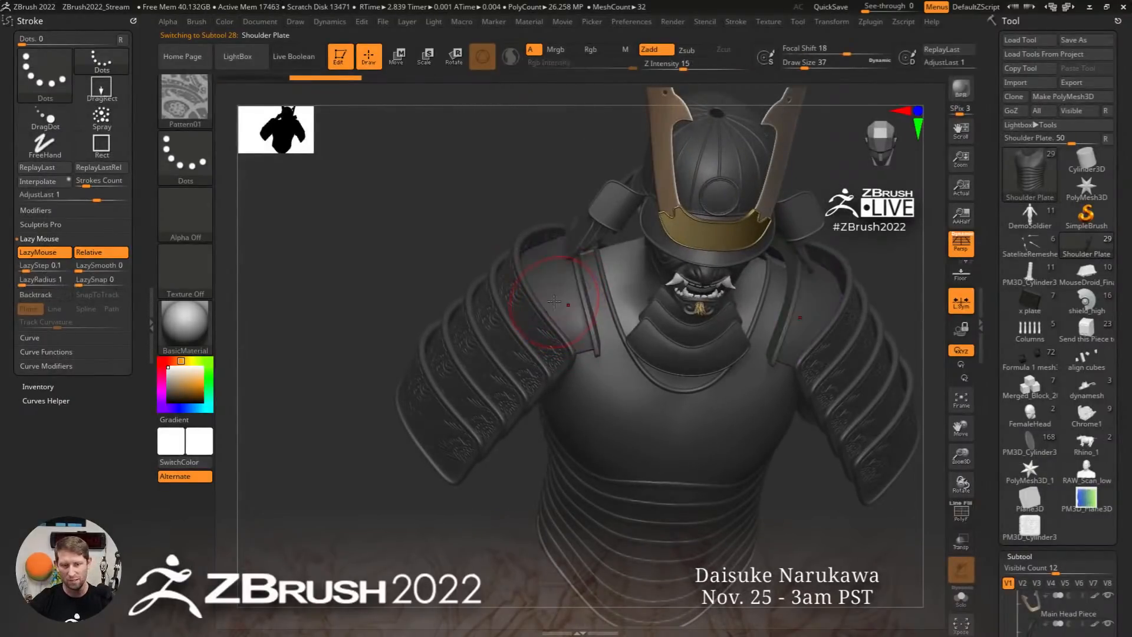
# Subdivide the Shoulder Plate up to SDiv level 5 and check its Dynamic Subdiv settings
pyautogui.keyDown('ctrl'); pyautogui.keyDown('shift'); pyautogui.click(564, 284); pyautogui.keyUp('shift'); pyautogui.keyUp('ctrl')
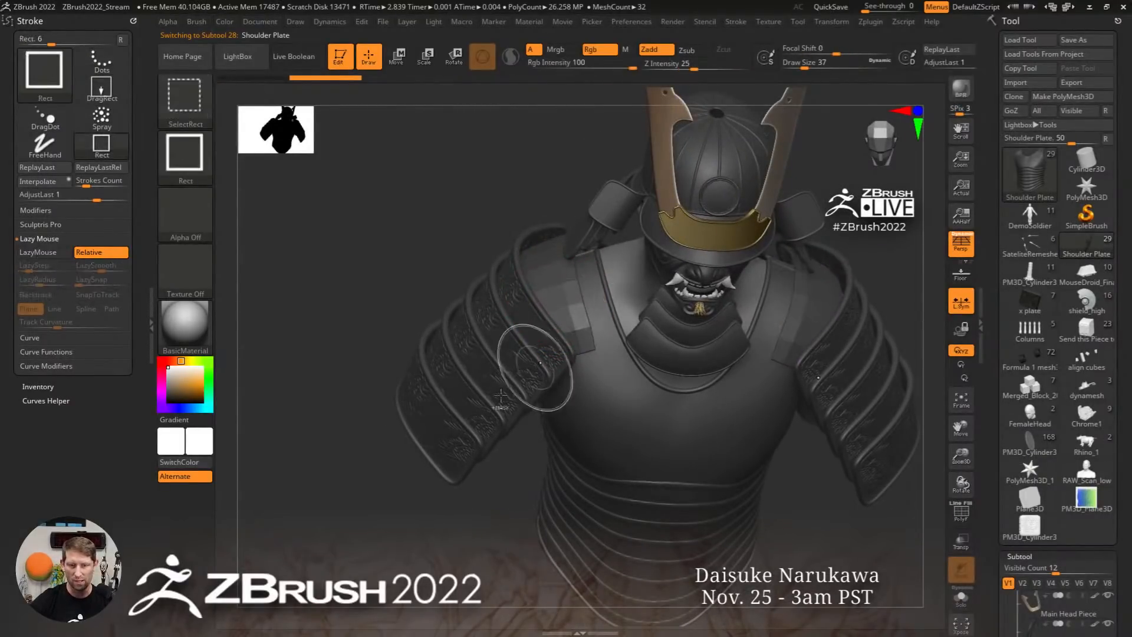
pyautogui.keyDown('ctrl'); pyautogui.click(401, 541); pyautogui.keyUp('ctrl')
pyautogui.hotkey('ctrl', 'shift', 'z')
pyautogui.hotkey('ctrl', 'shift', 'z')
pyautogui.hotkey('ctrl', 'shift', 'z')
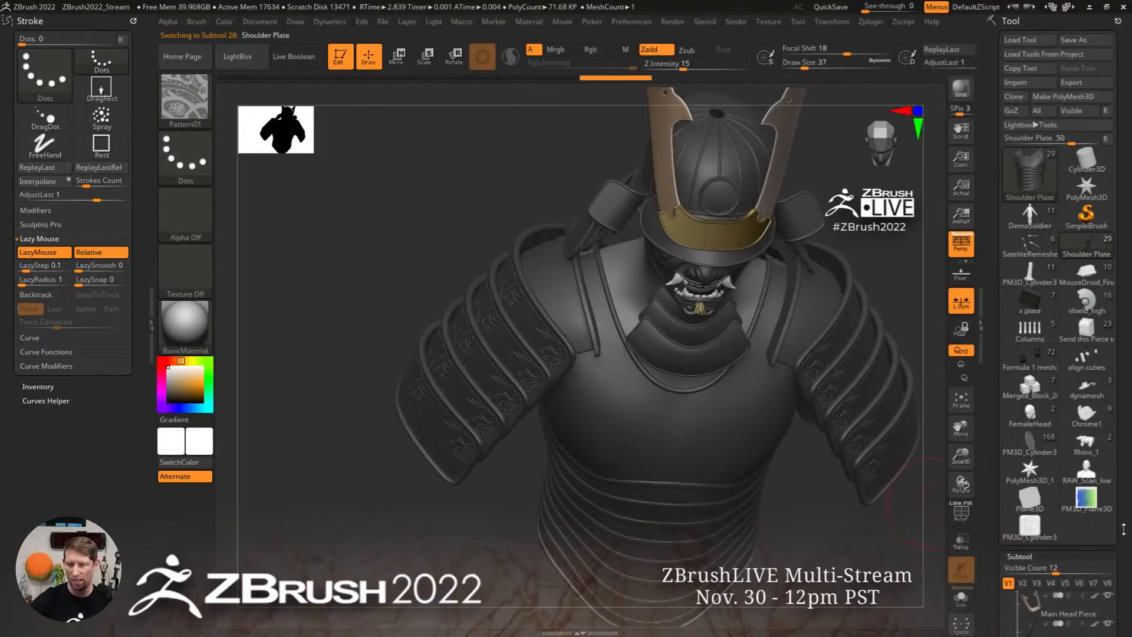
pyautogui.moveTo(1124, 529); pyautogui.dragTo(1125, 343)
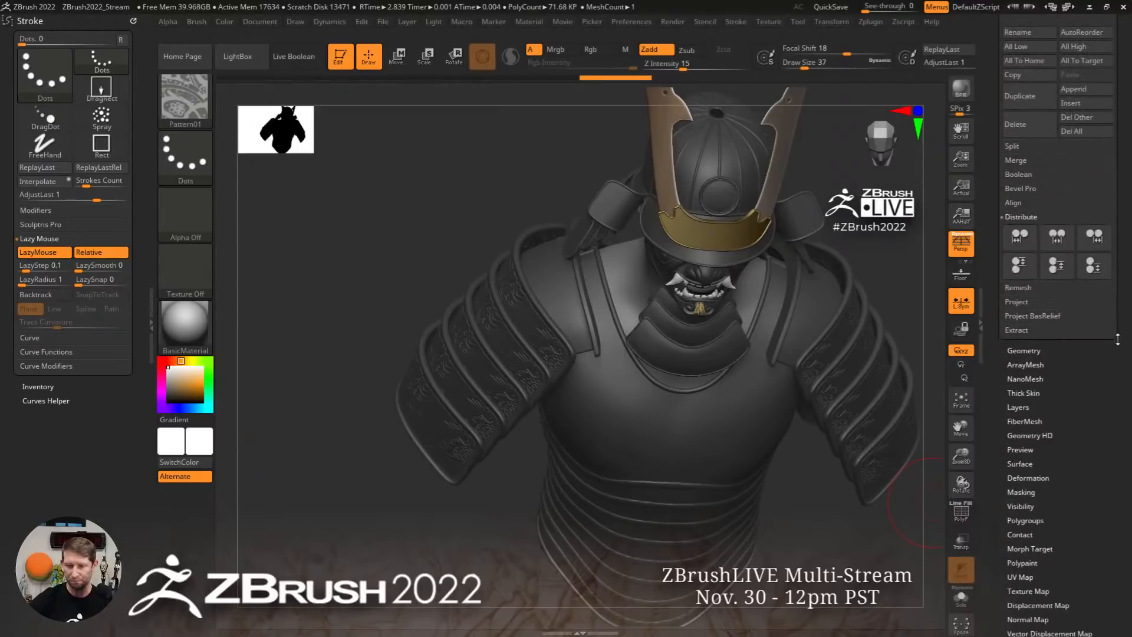
pyautogui.click(1031, 347)
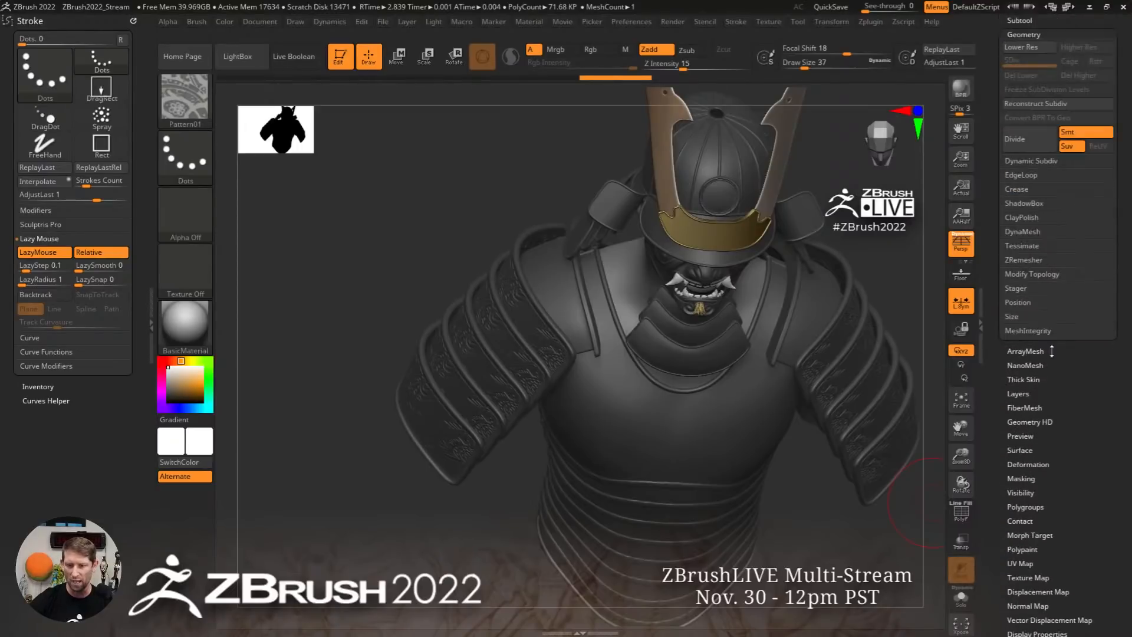
pyautogui.click(1031, 161)
pyautogui.click(1085, 174)
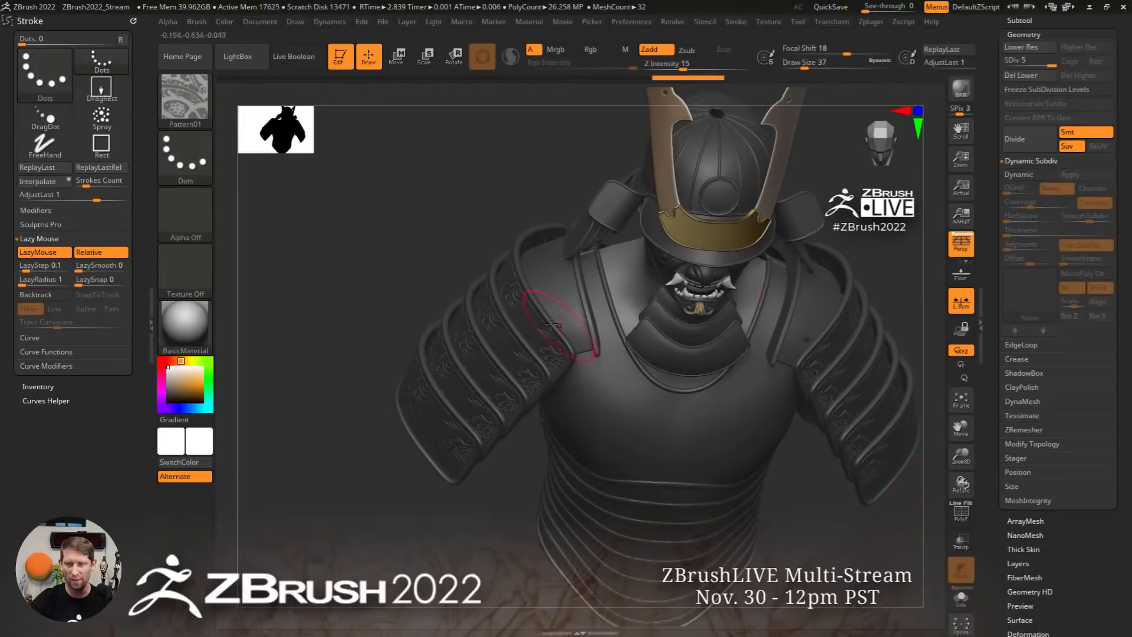
# Isolate the shoulder plate's rim and inner faces, mask them, and show the whole plate again
pyautogui.press('ctrl')
pyautogui.hotkey('ctrl', 'z')
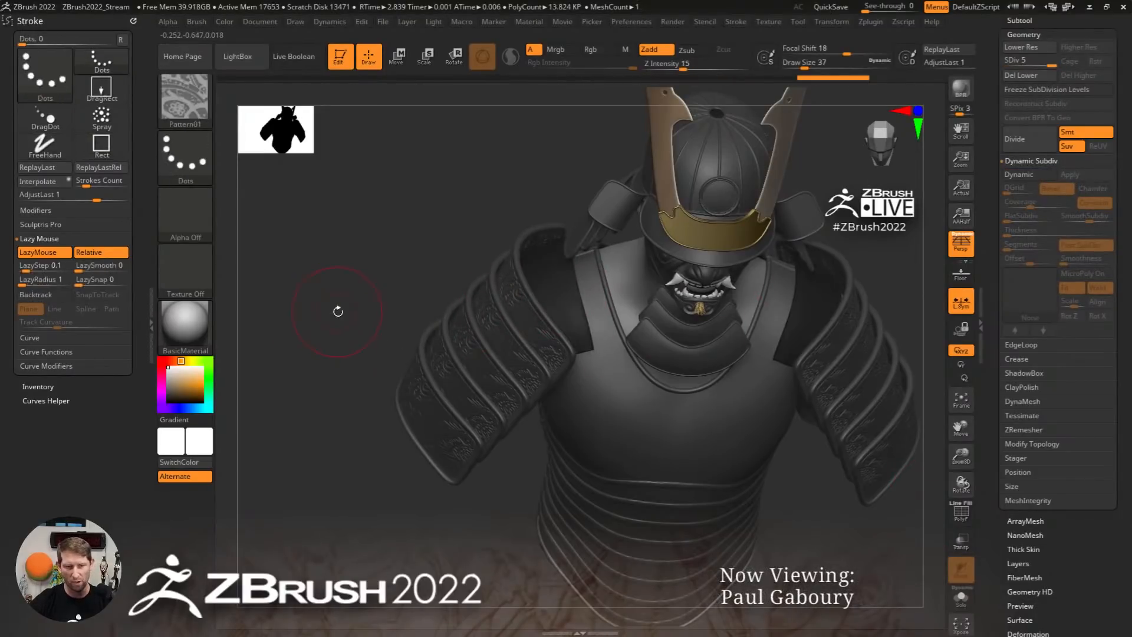
pyautogui.hotkey('ctrl', 'z')
pyautogui.hotkey('ctrl', 'z')
pyautogui.hotkey('ctrl', 'z')
# Brush the Pattern01 ornament along the shoulder plate's unmasked outer face, then clear the mask
pyautogui.keyDown('alt'); pyautogui.click(542, 309); pyautogui.keyUp('alt')
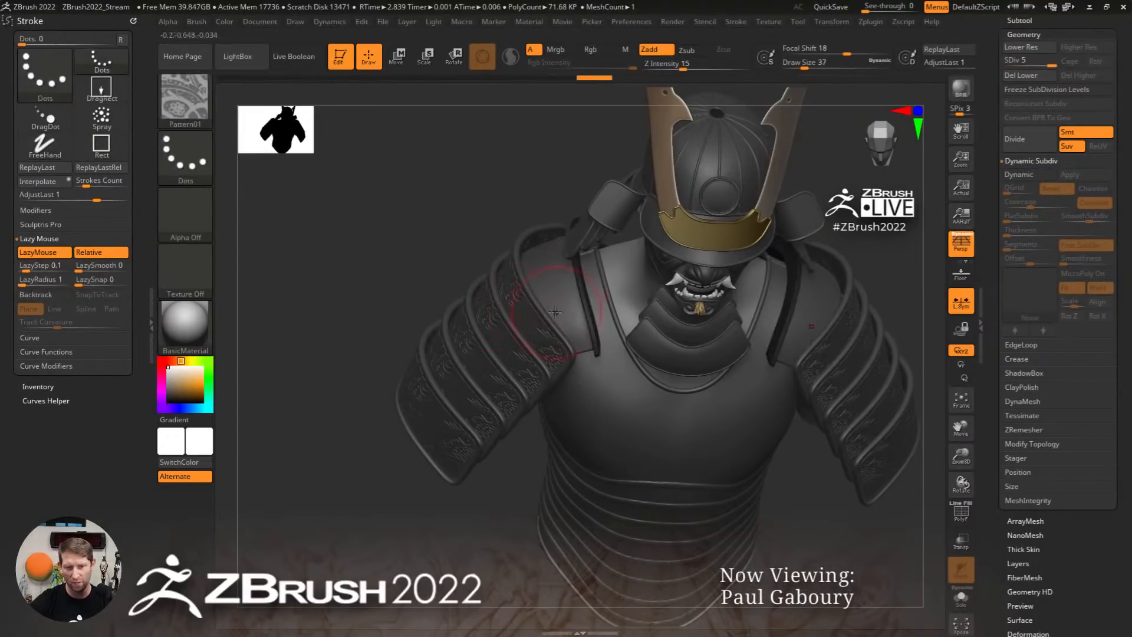
pyautogui.moveTo(543, 309)
pyautogui.mouseDown(button='right')
pyautogui.moveTo(580, 412)
pyautogui.moveTo(566, 395)
pyautogui.mouseUp(button='right')
pyautogui.moveTo(556, 306); pyautogui.dragTo(541, 255)
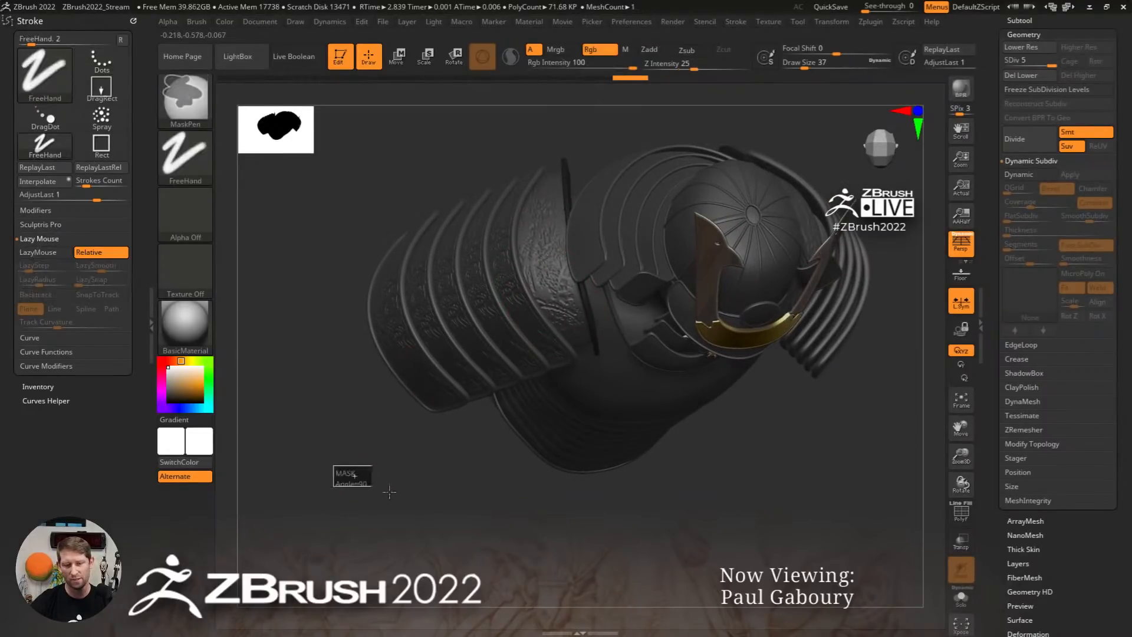
pyautogui.hotkey('ctrl', 'z')
pyautogui.hotkey('ctrl', 'z')
pyautogui.hotkey('ctrl', 'z')
pyautogui.hotkey('ctrl', 'z')
pyautogui.hotkey('ctrl', 'z')
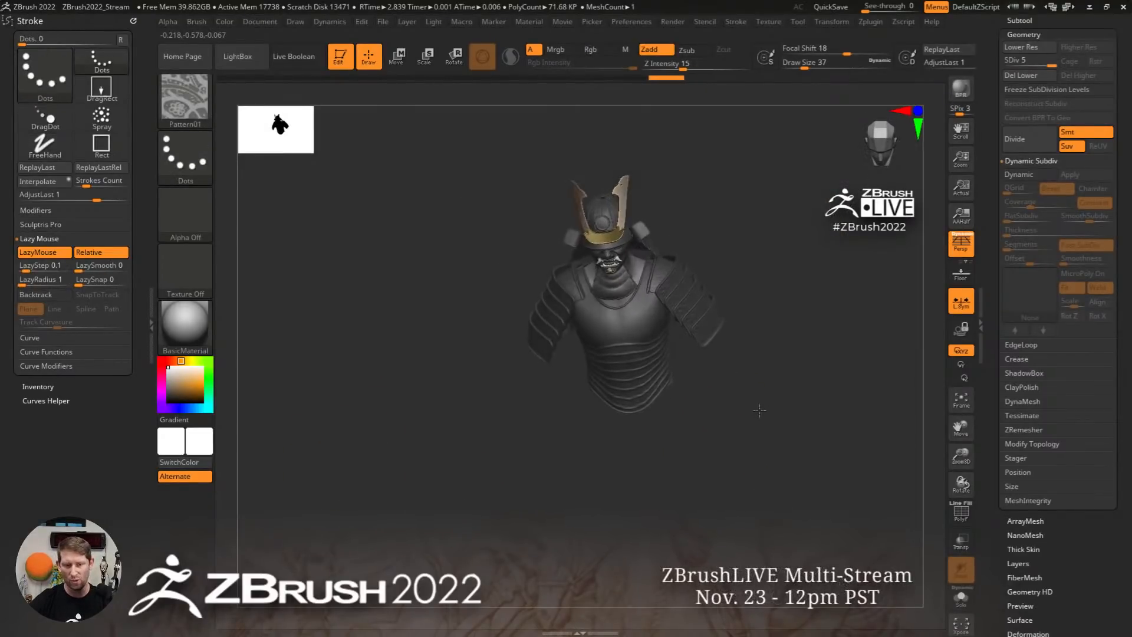
# Make the chest plate front the active subtool and examine its polygroups in PolyFrame view
pyautogui.hotkey('ctrl', 'z')
pyautogui.hotkey('ctrl', 'z')
pyautogui.hotkey('ctrl', 'z')
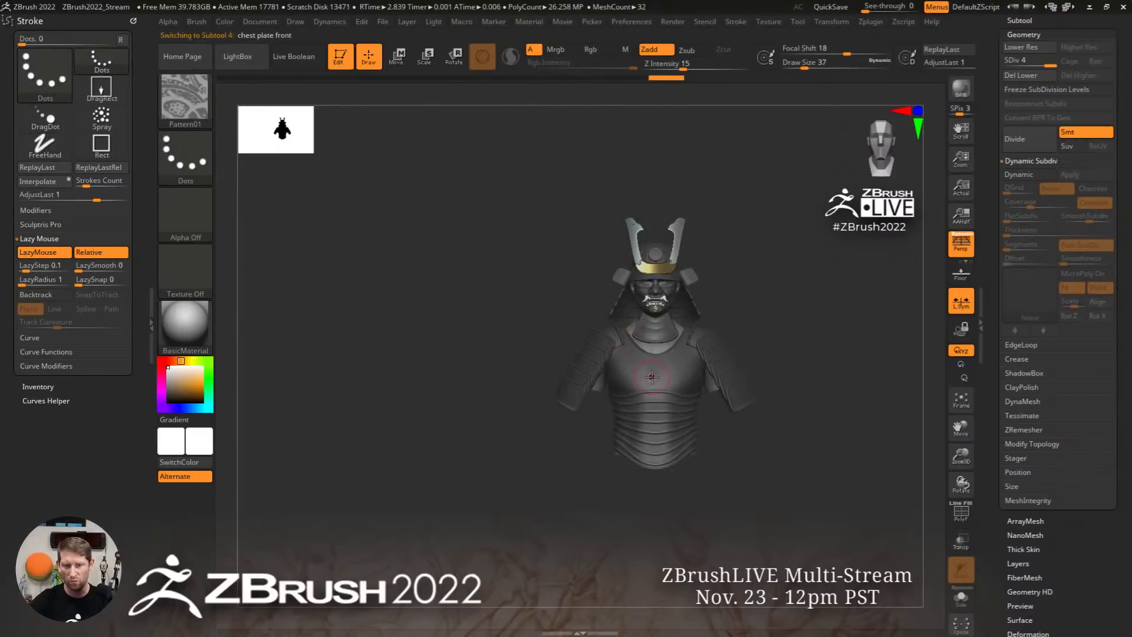
pyautogui.keyDown('alt'); pyautogui.moveTo(690, 415); pyautogui.dragTo(756, 406, button='right'); pyautogui.keyUp('alt')
pyautogui.hotkey('shift', 'f')
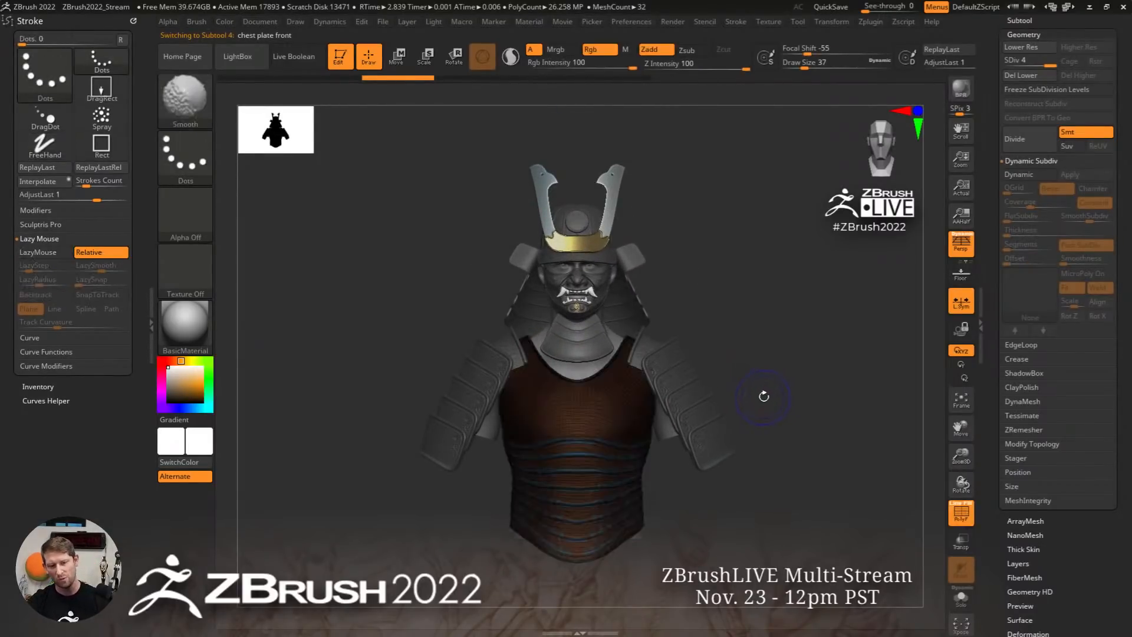
pyautogui.hotkey('shift', 'f')
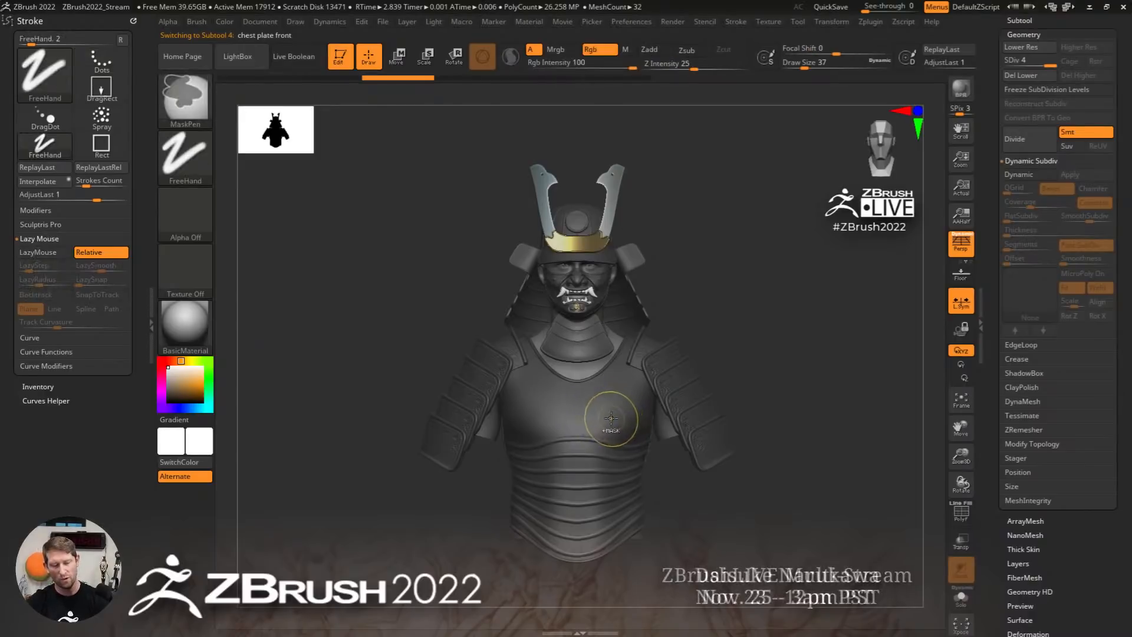
pyautogui.hotkey('ctrl', 'w')
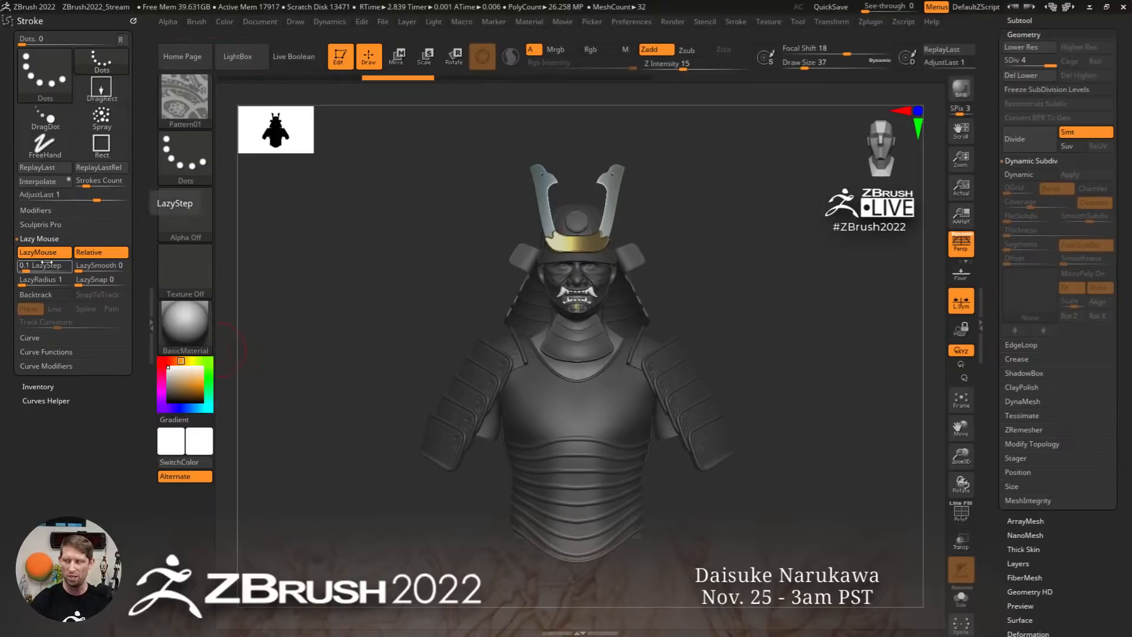
# Switch to the PM3D_Cylinder3D1_22 tool and frame the soldiers diorama in front of the coin disk
pyautogui.scroll(10, 1003, 230)
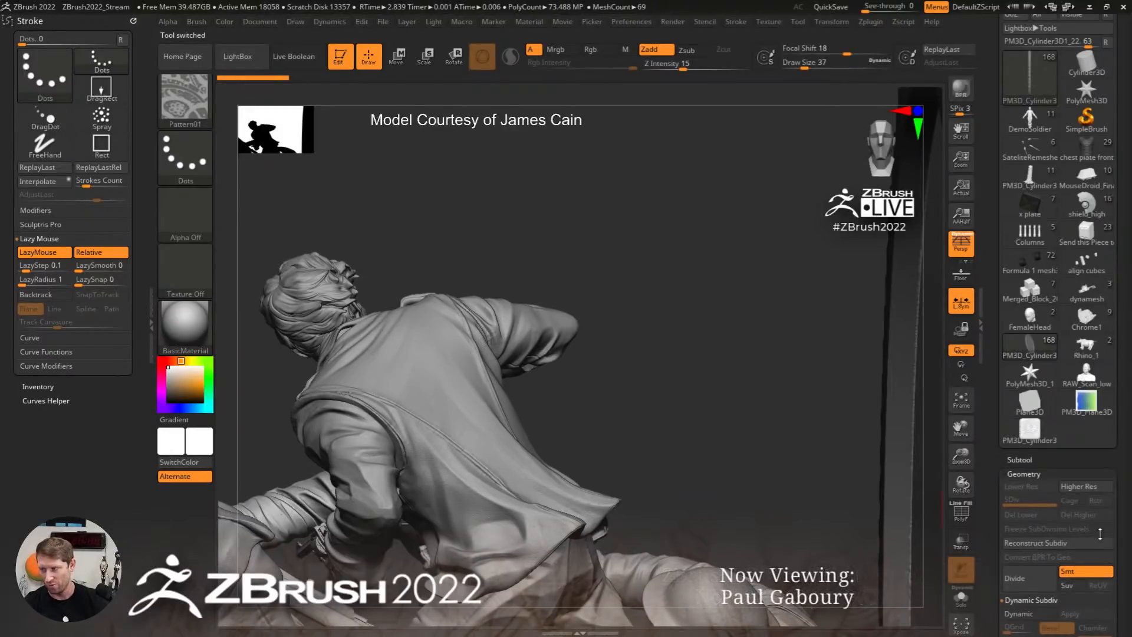
pyautogui.moveTo(663, 473); pyautogui.dragTo(665, 411)
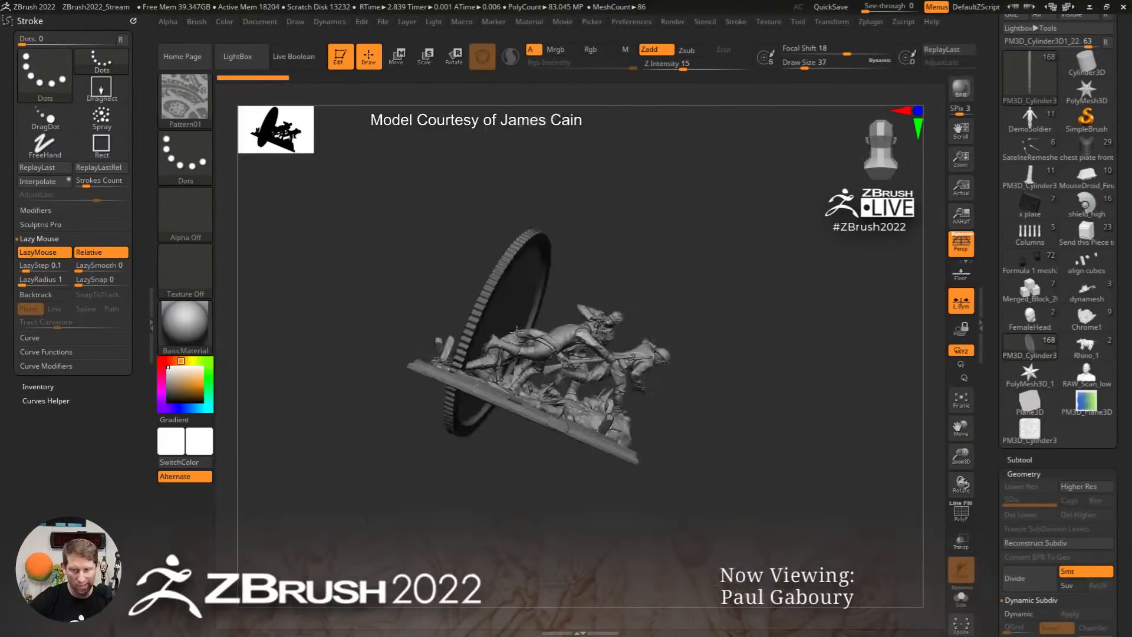
pyautogui.moveTo(639, 388)
pyautogui.mouseDown()
pyautogui.moveTo(613, 378)
pyautogui.moveTo(655, 405)
pyautogui.mouseUp()
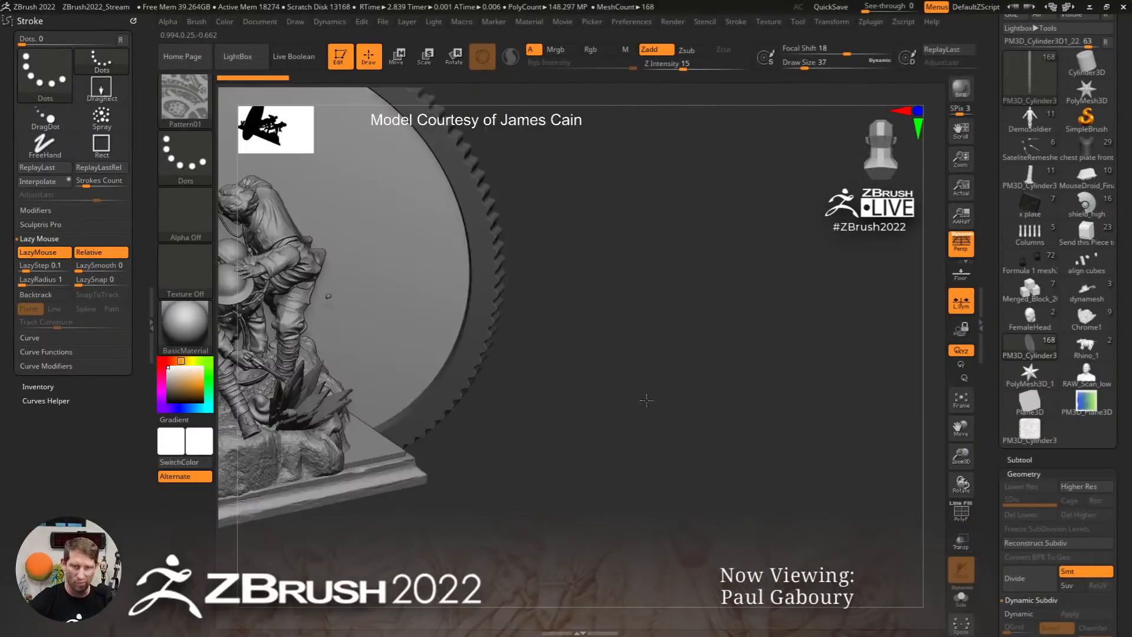
pyautogui.moveTo(647, 400); pyautogui.dragTo(649, 399)
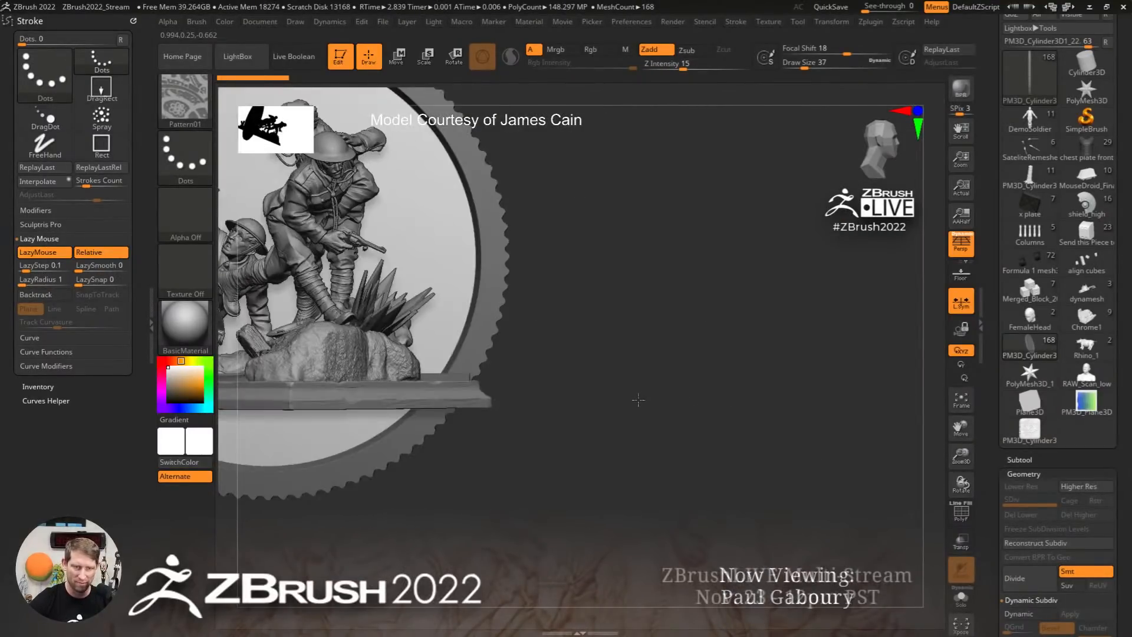
pyautogui.moveTo(695, 432)
pyautogui.keyDown('alt'); pyautogui.mouseDown()
pyautogui.moveTo(882, 468)
pyautogui.moveTo(974, 508)
pyautogui.mouseUp(); pyautogui.keyUp('alt')
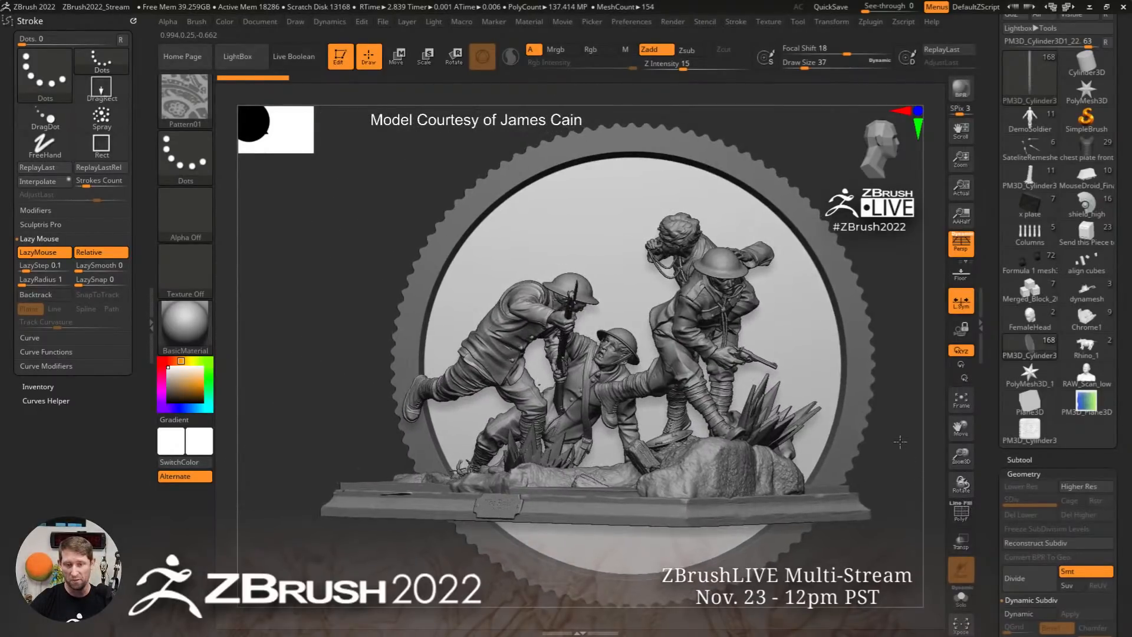
pyautogui.keyDown('alt'); pyautogui.moveTo(901, 441); pyautogui.dragTo(900, 441); pyautogui.keyUp('alt')
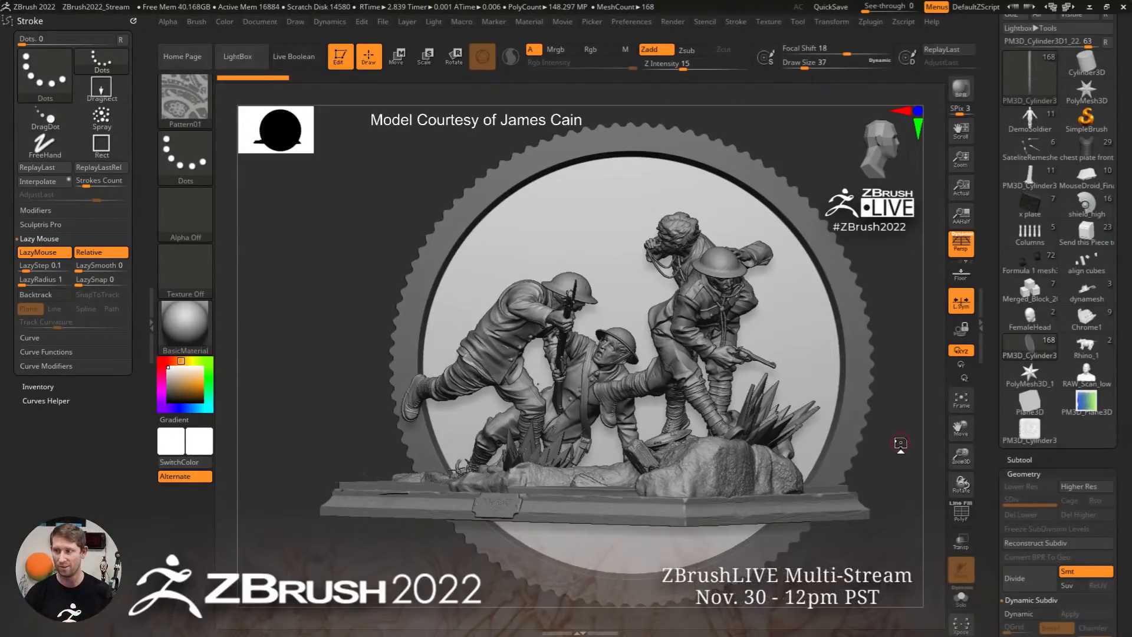
# Project the soldiers diorama onto the coin disk with Project BasRelief, using the current relief settings
pyautogui.click(1020, 459)
pyautogui.scroll(3, 1118, 313)
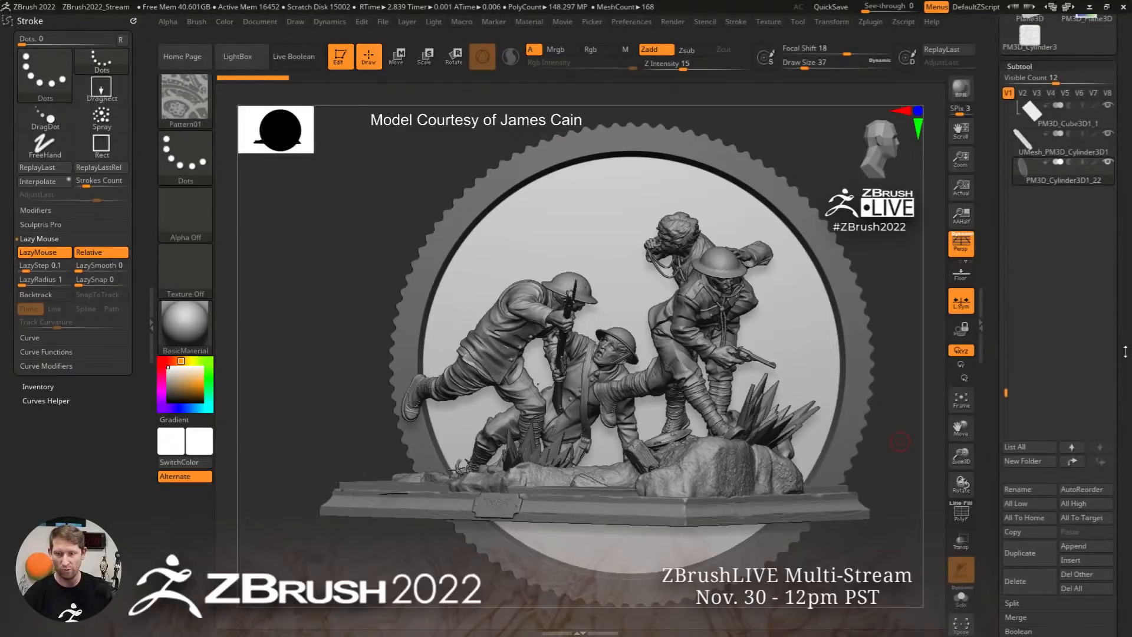
pyautogui.moveTo(1023, 220)
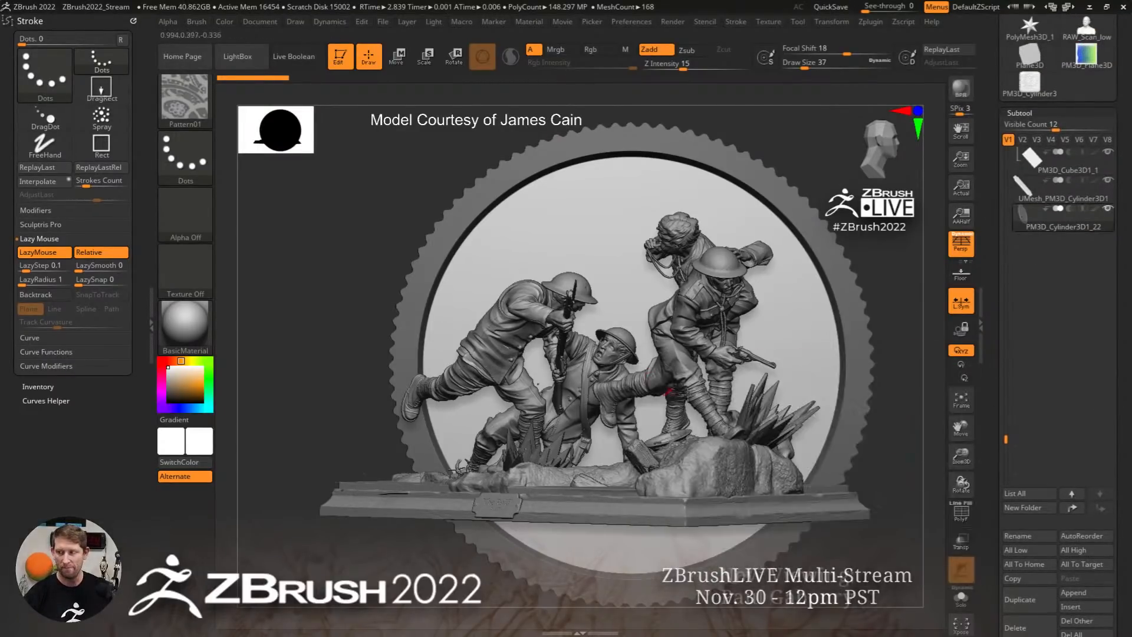
pyautogui.scroll(-15, 1128, 450)
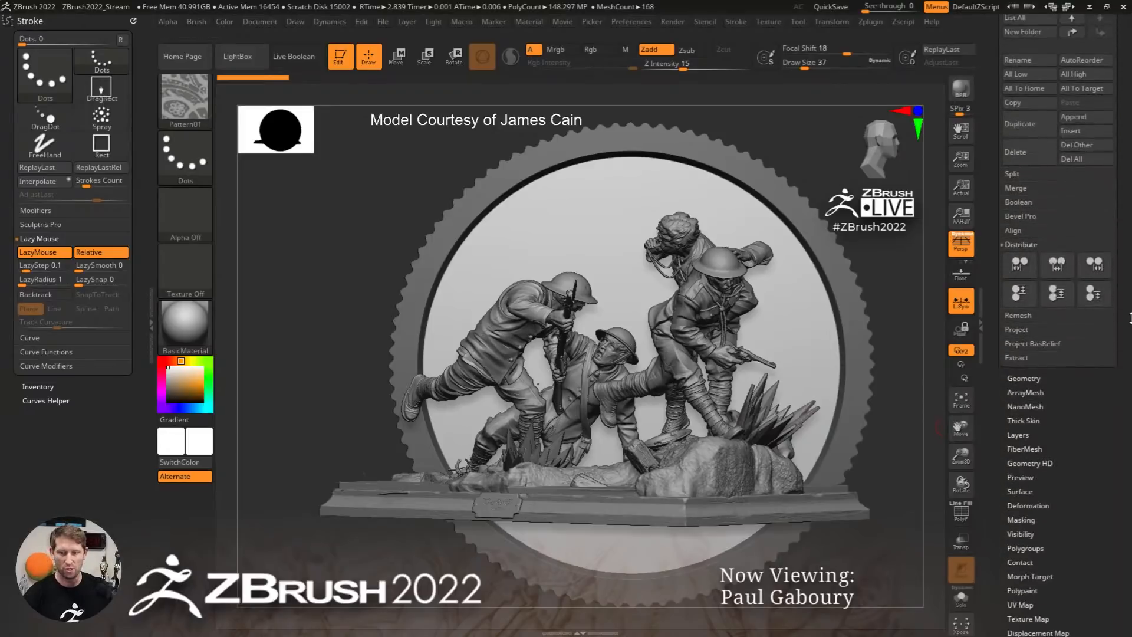
pyautogui.click(1044, 300)
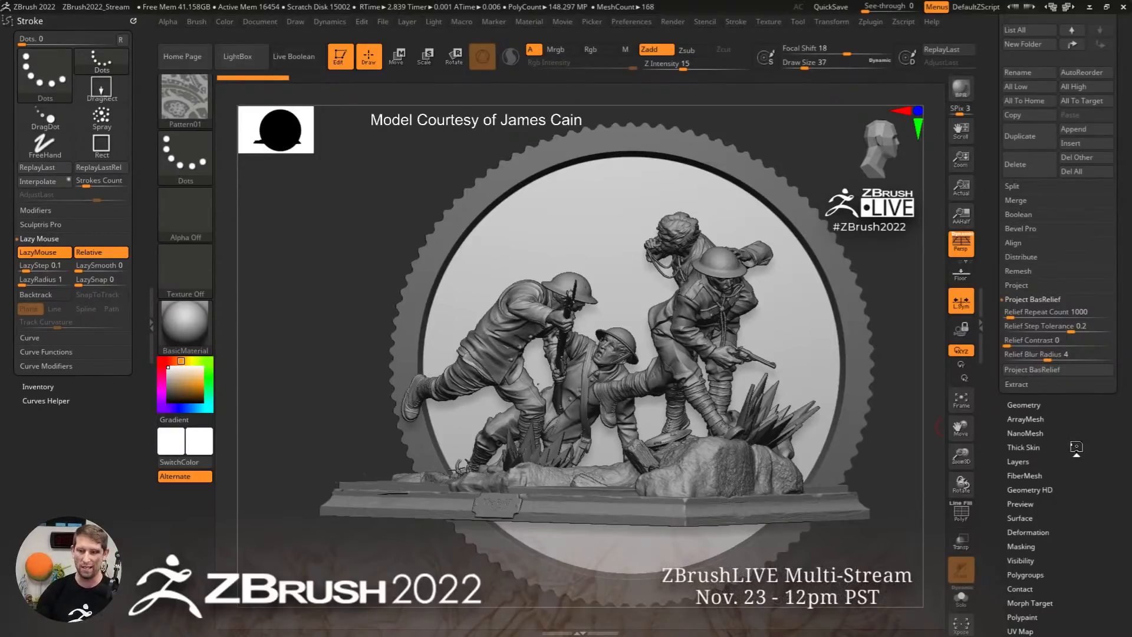
pyautogui.click(1058, 370)
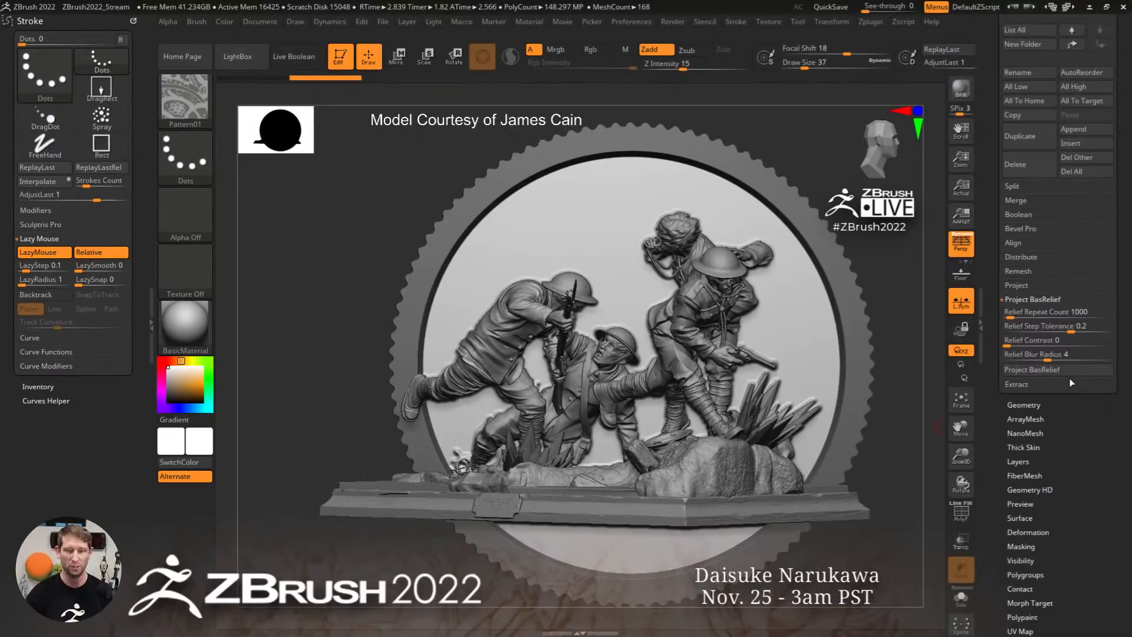
# Collapse the Stroke tray and solo the coin subtool to inspect the projected bas-relief
pyautogui.click(151, 323)
pyautogui.click(961, 597)
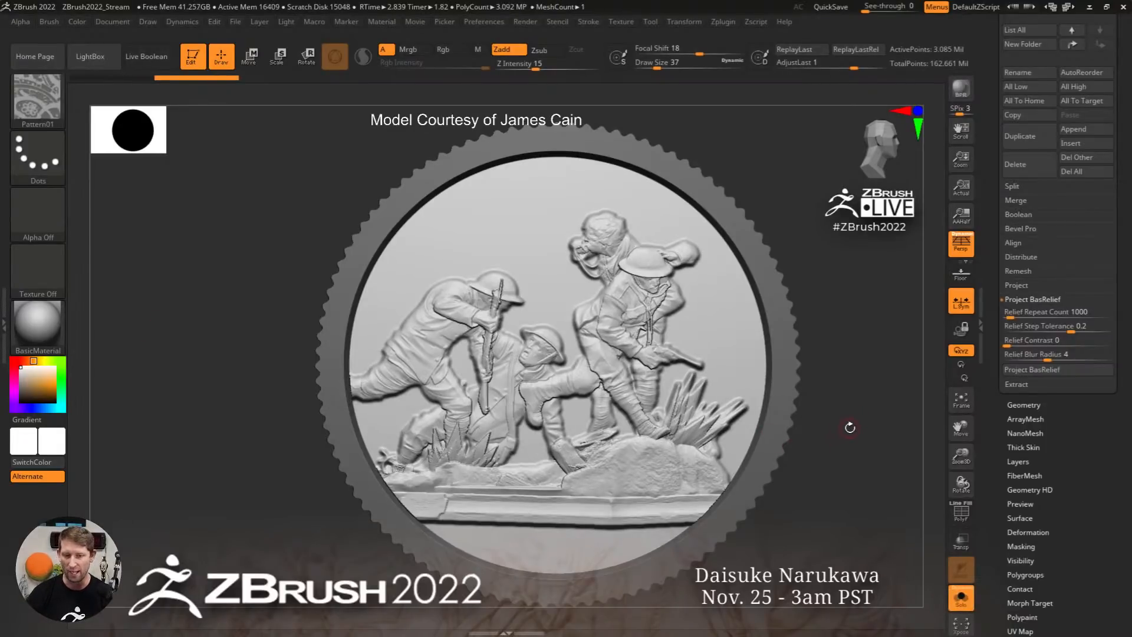
pyautogui.moveTo(851, 427); pyautogui.dragTo(861, 405)
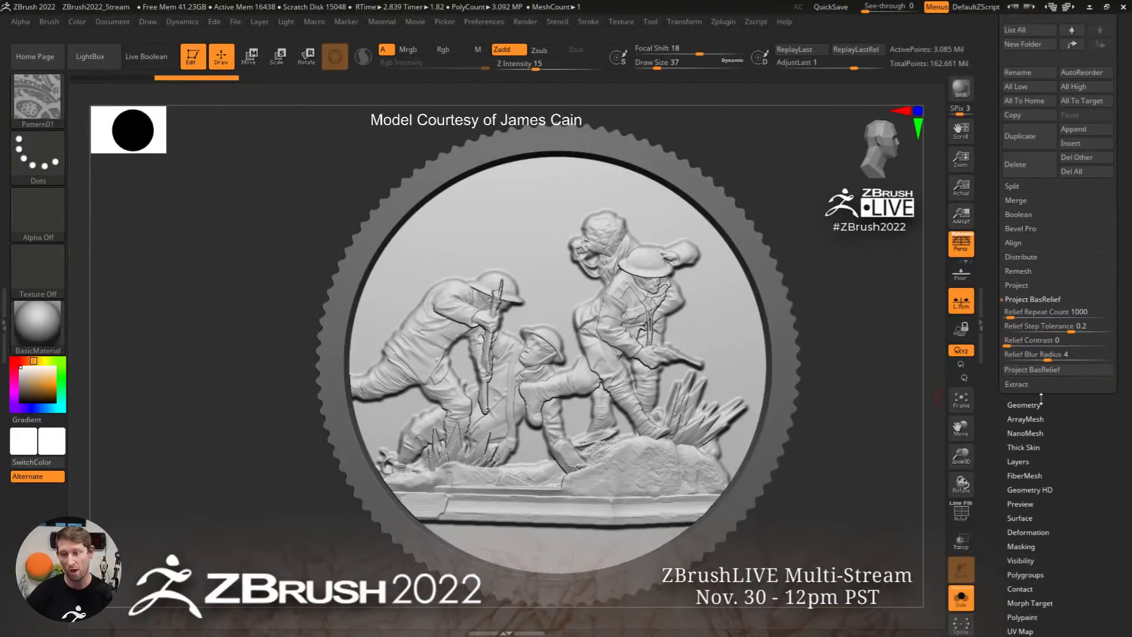
pyautogui.keyDown('ctrl'); pyautogui.moveTo(805, 441); pyautogui.dragTo(775, 420, button='right'); pyautogui.keyUp('ctrl')
pyautogui.moveTo(775, 419)
pyautogui.keyDown('alt'); pyautogui.mouseDown(button='right')
pyautogui.moveTo(745, 409)
pyautogui.moveTo(771, 430)
pyautogui.moveTo(805, 424)
pyautogui.moveTo(785, 413)
pyautogui.mouseUp(button='right'); pyautogui.keyUp('alt')
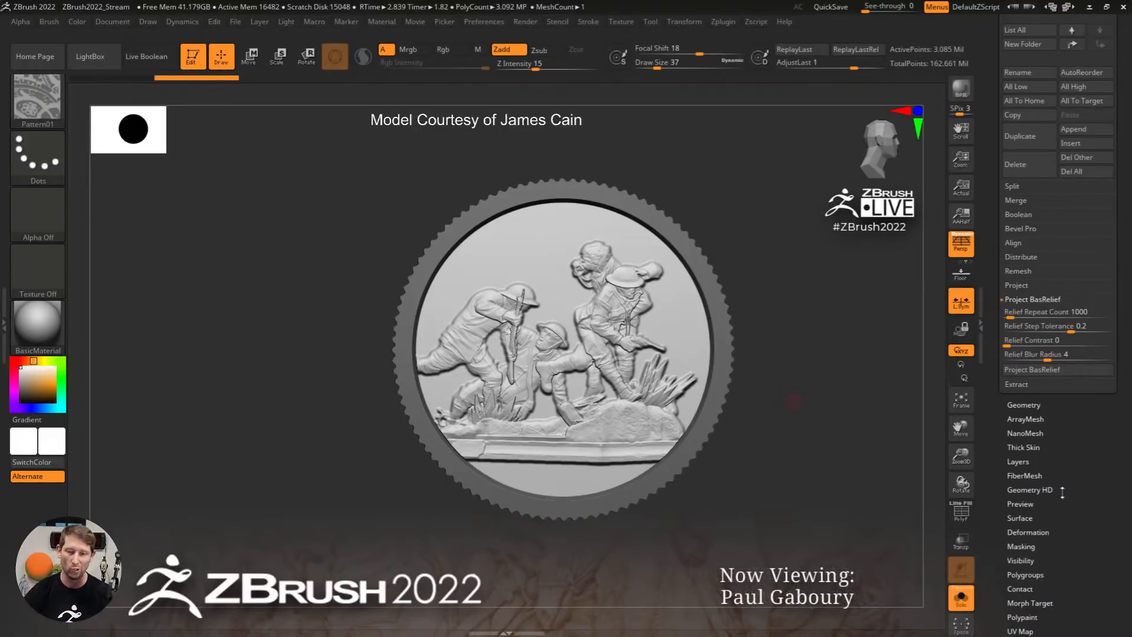
# Apply Mask By Normals to the coin's relief
pyautogui.moveTo(1089, 490); pyautogui.dragTo(1083, 291)
pyautogui.click(1037, 333)
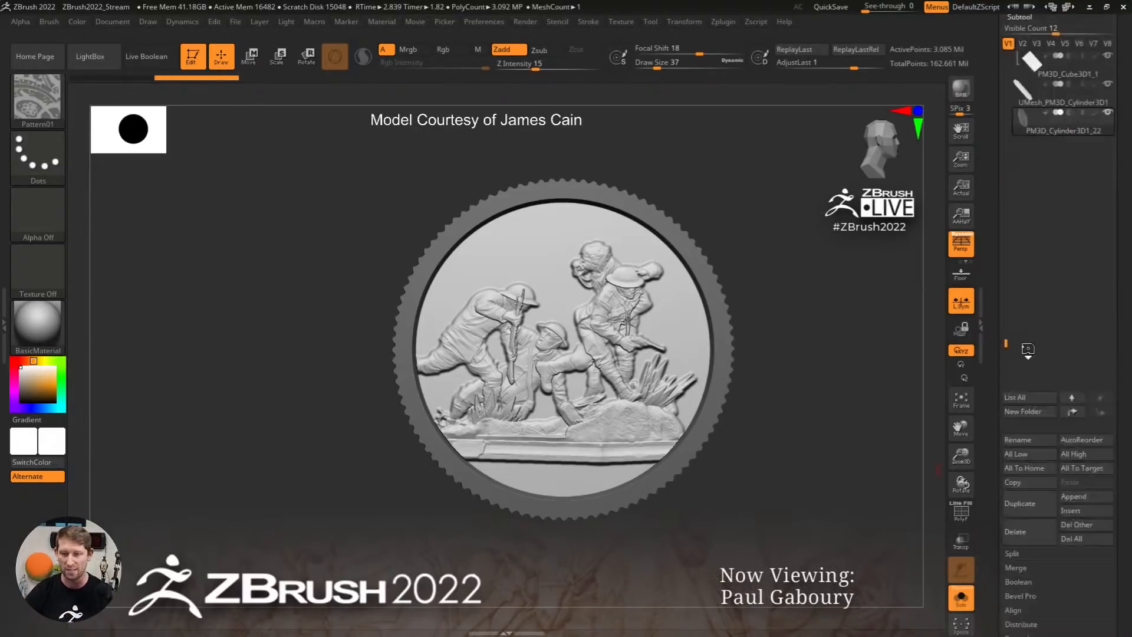
pyautogui.moveTo(1127, 420); pyautogui.dragTo(1129, 335)
pyautogui.moveTo(566, 465); pyautogui.dragTo(595, 448, button='right')
pyautogui.moveTo(642, 384); pyautogui.dragTo(595, 398, button='right')
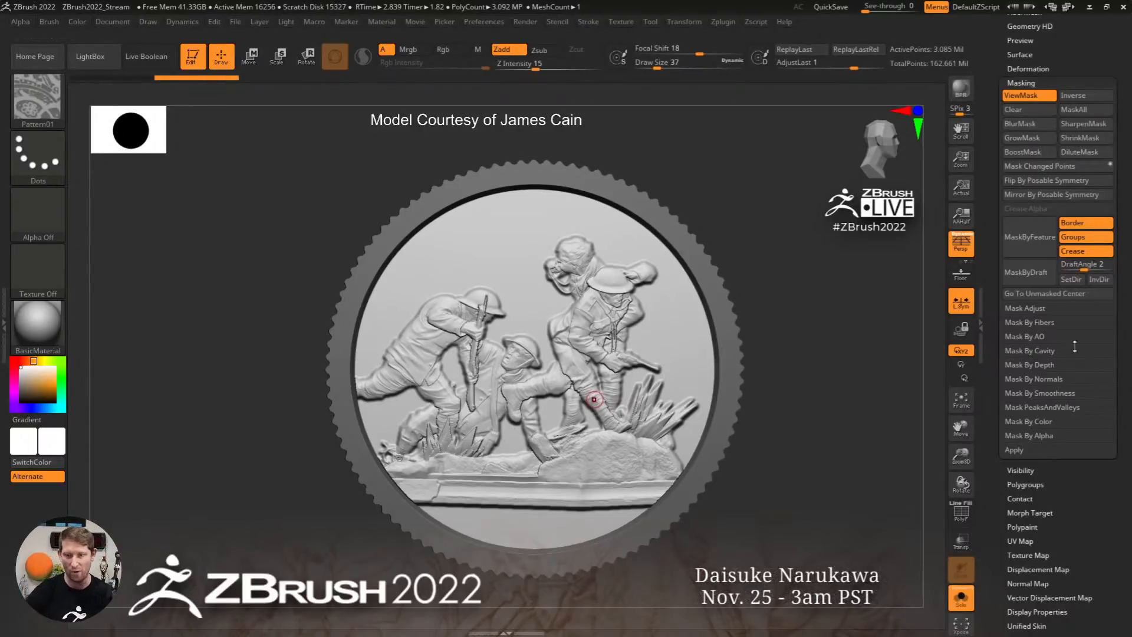
pyautogui.click(1033, 379)
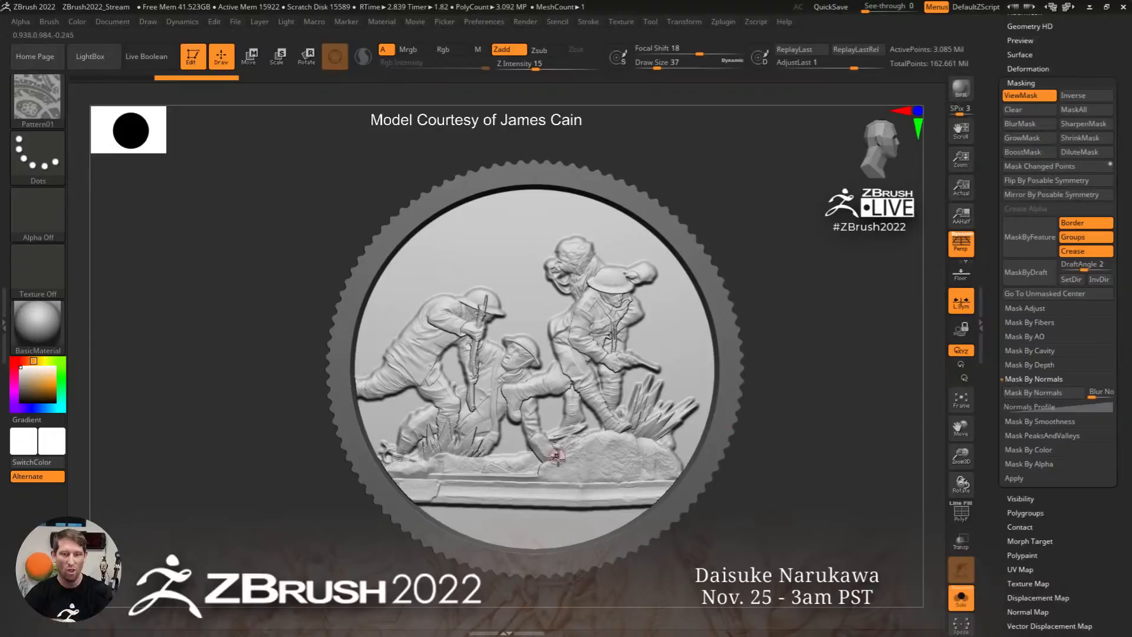
pyautogui.moveTo(556, 450); pyautogui.dragTo(619, 437, button='right')
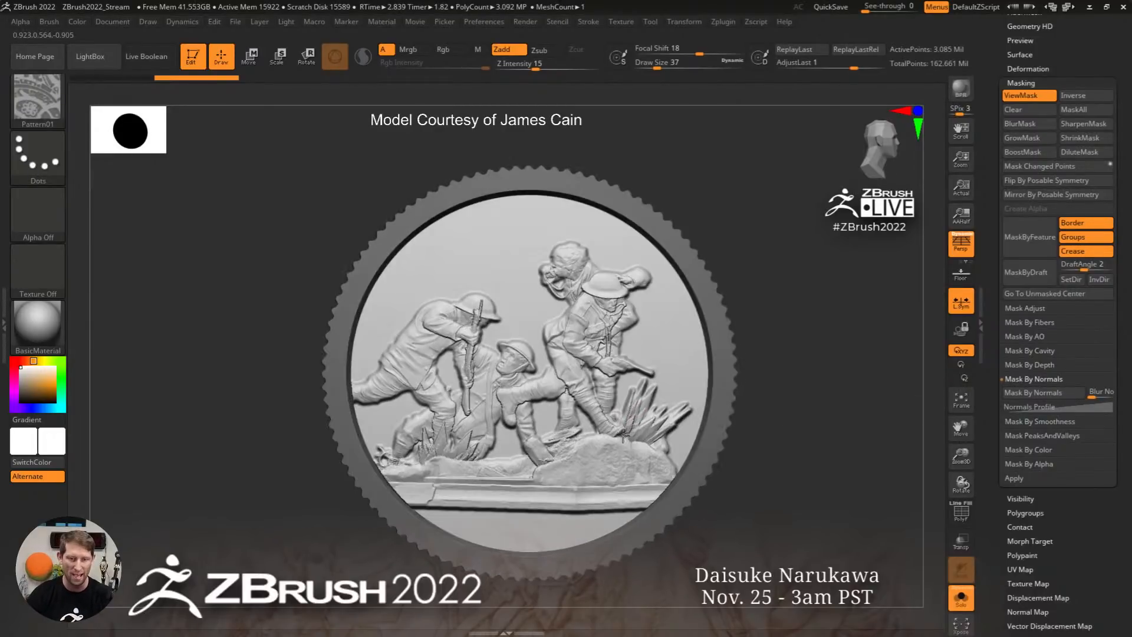
pyautogui.click(1054, 393)
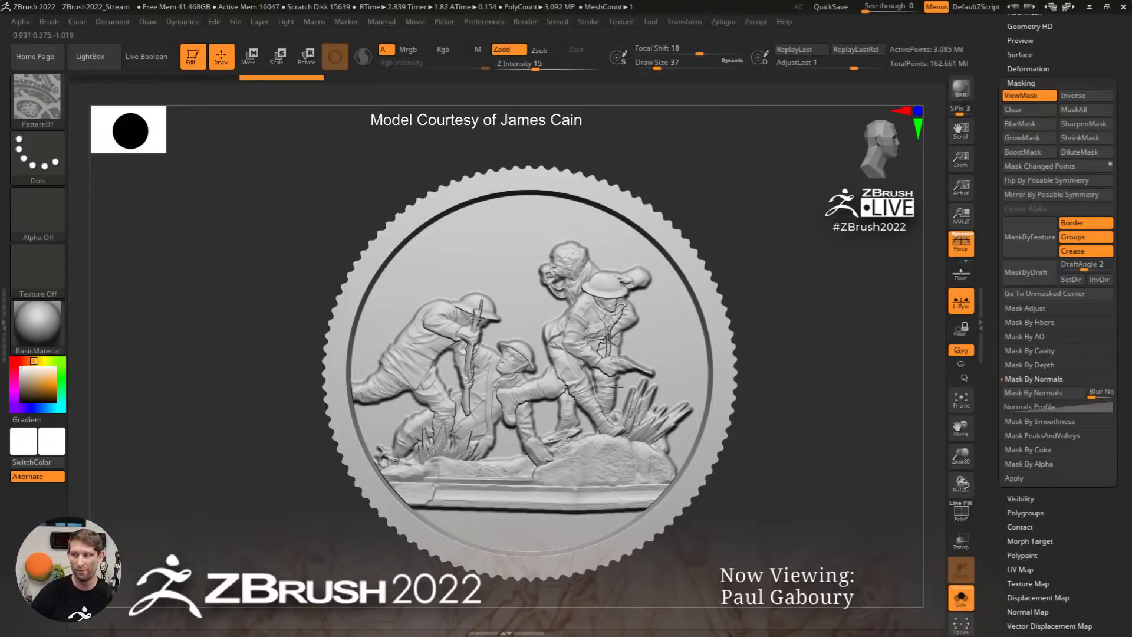
# Try shifting the coin's unmasked relief areas in depth with the transform gizmo, and undo the move
pyautogui.press('w')
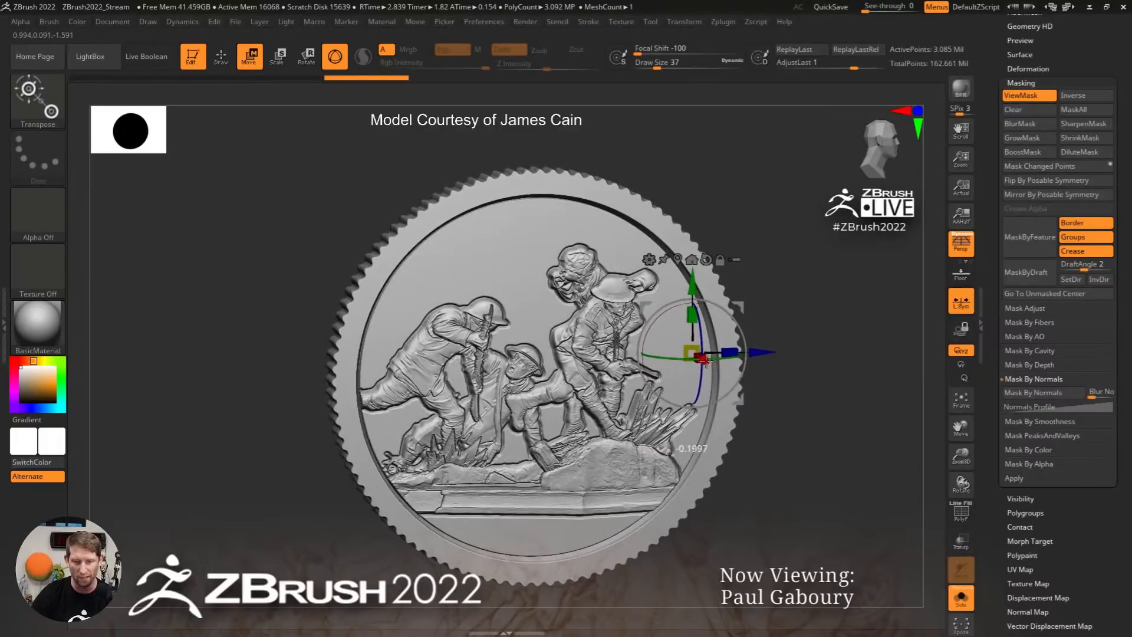
pyautogui.moveTo(704, 361); pyautogui.dragTo(701, 358)
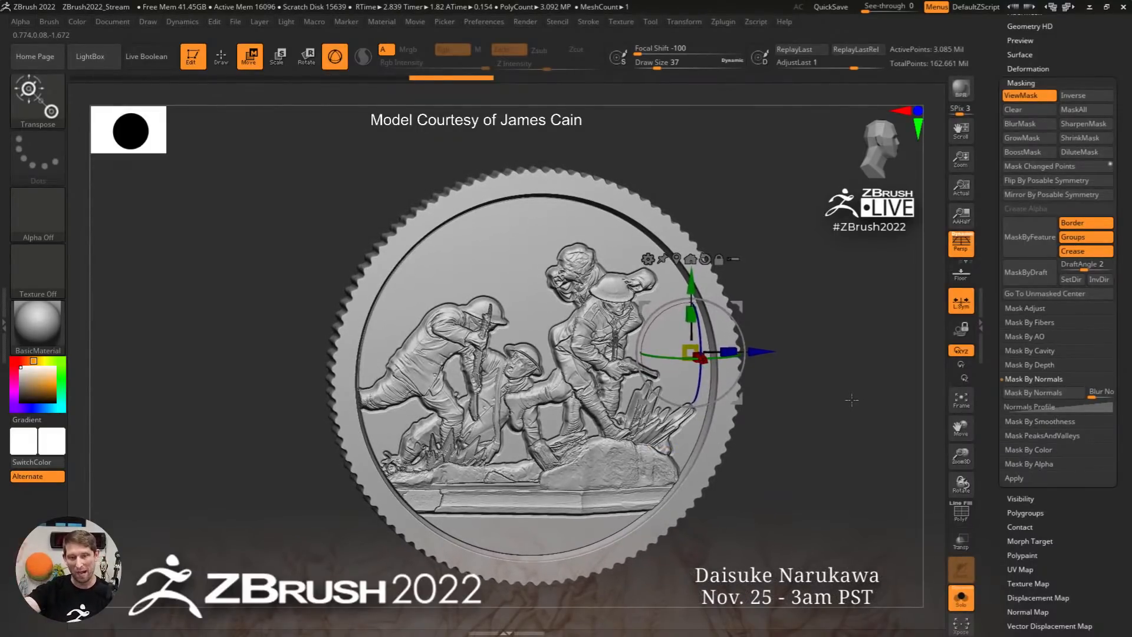
pyautogui.keyDown('shift'); pyautogui.moveTo(851, 400); pyautogui.dragTo(797, 443); pyautogui.keyUp('shift')
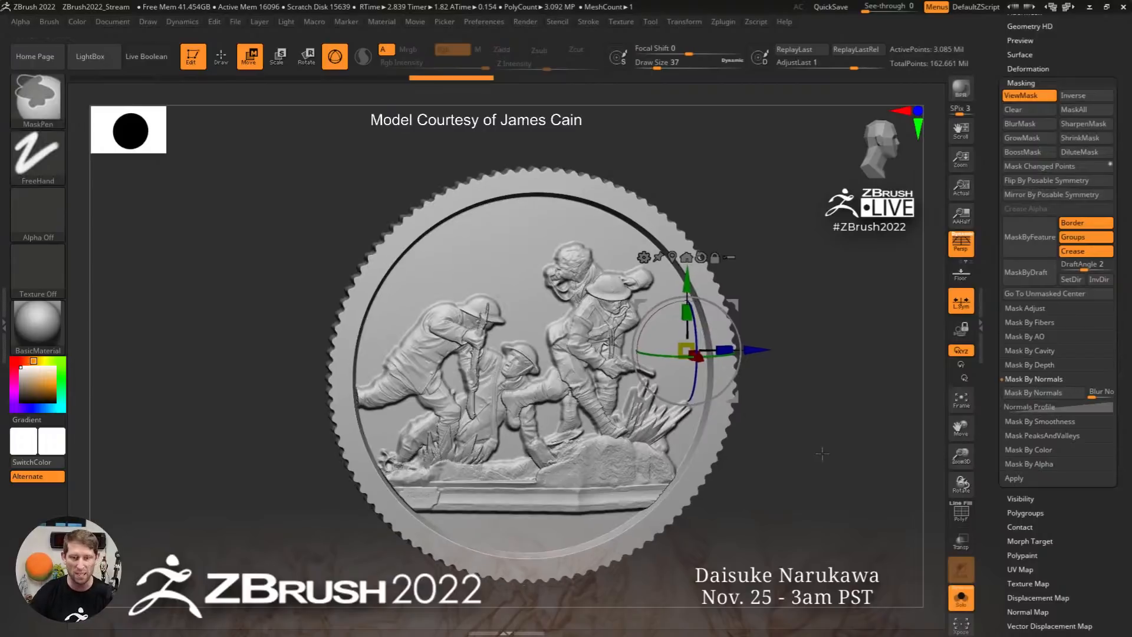
pyautogui.hotkey('ctrl', 'z')
pyautogui.press('q')
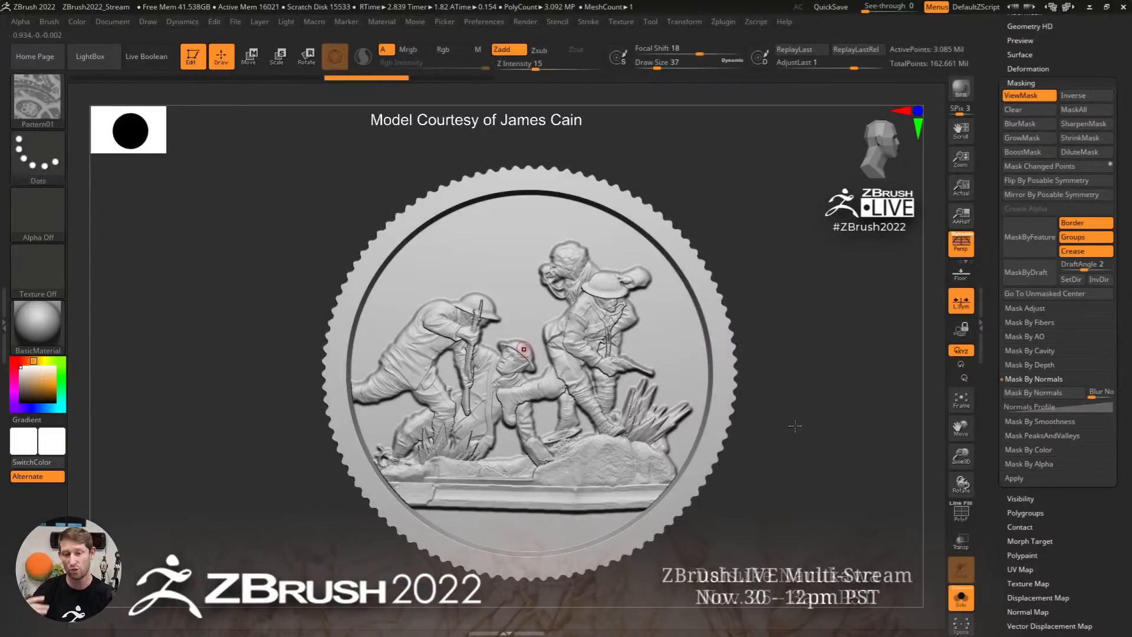
# Invert the coin's mask, hide the mask display, and examine the soldiers' relief up close
pyautogui.keyDown('ctrl'); pyautogui.click(823, 390); pyautogui.keyUp('ctrl')
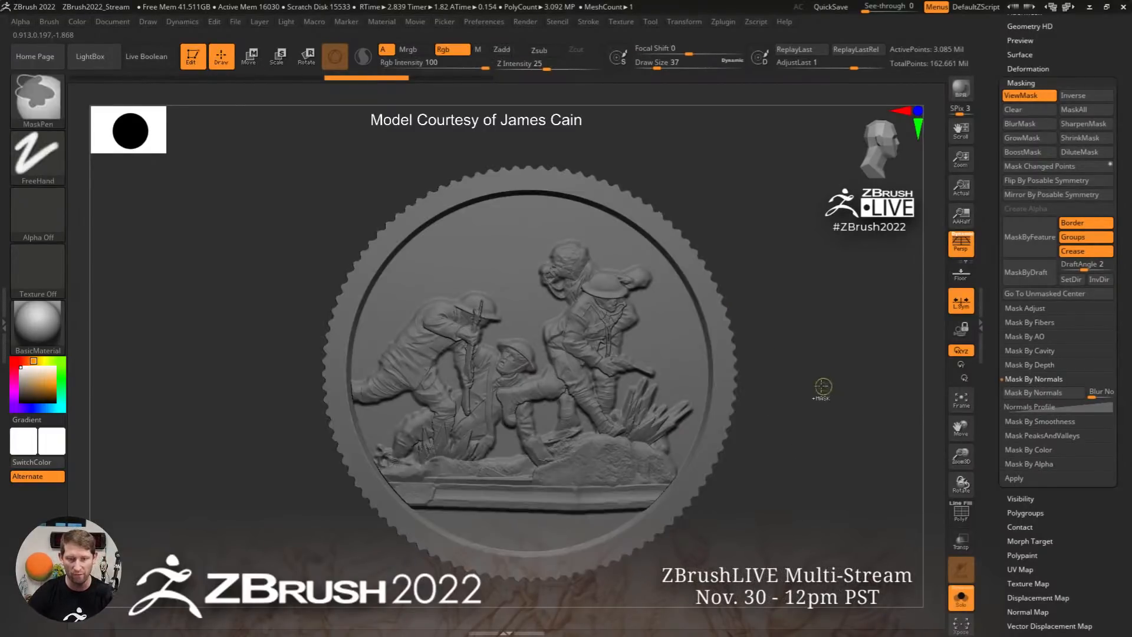
pyautogui.hotkey('ctrl', 'h')
pyautogui.keyDown('ctrl'); pyautogui.moveTo(673, 400); pyautogui.dragTo(507, 299, button='right'); pyautogui.keyUp('ctrl')
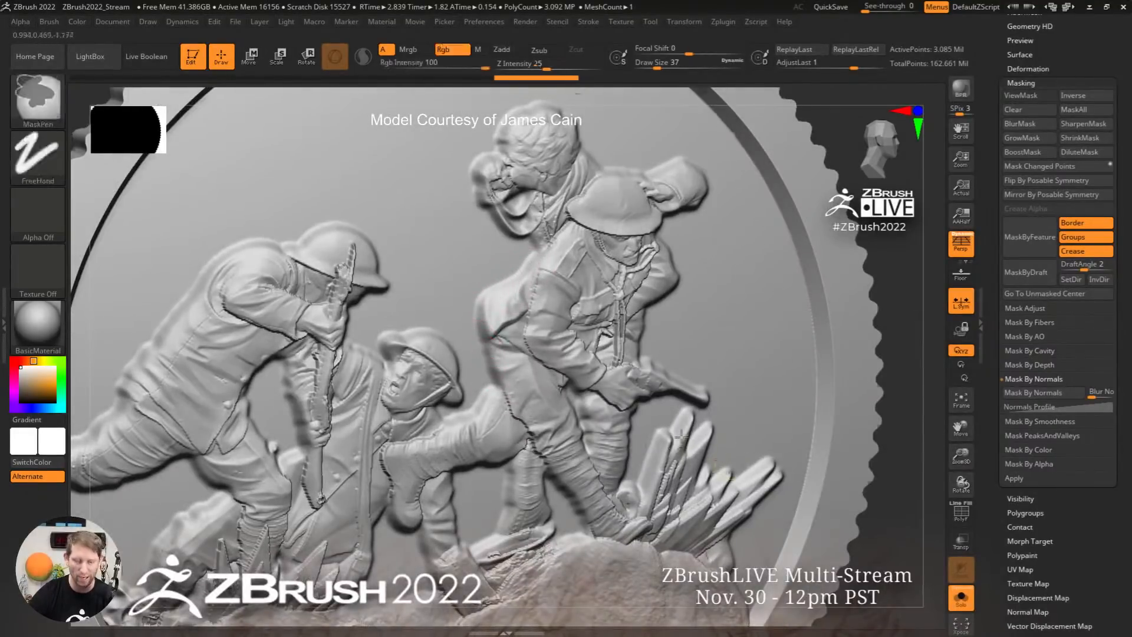
pyautogui.moveTo(493, 378)
pyautogui.keyDown('ctrl'); pyautogui.mouseDown(button='right')
pyautogui.moveTo(637, 411)
pyautogui.moveTo(534, 319)
pyautogui.moveTo(501, 342)
pyautogui.moveTo(577, 407)
pyautogui.moveTo(611, 398)
pyautogui.moveTo(646, 440)
pyautogui.moveTo(577, 363)
pyautogui.mouseUp(button='right'); pyautogui.keyUp('ctrl')
# Turn off Solo, switch to the Rhino_1 tool, and view the rhino in front of its coin from several angles
pyautogui.click(961, 597)
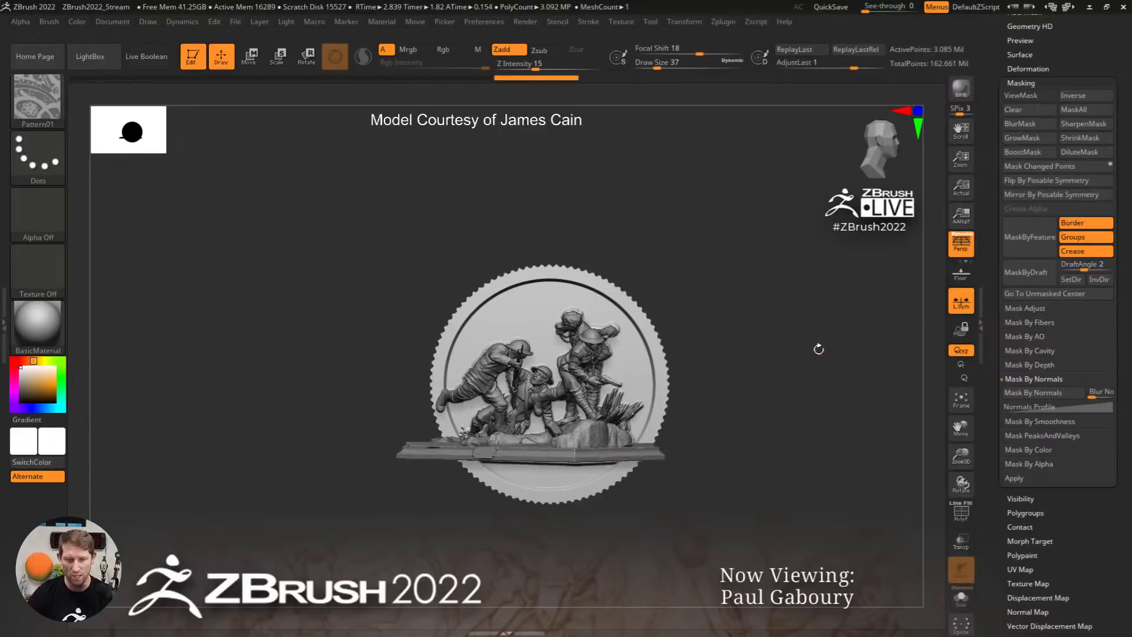
pyautogui.moveTo(782, 400)
pyautogui.mouseDown()
pyautogui.moveTo(773, 410)
pyautogui.moveTo(789, 402)
pyautogui.mouseUp()
pyautogui.moveTo(1097, 269); pyautogui.dragTo(1097, 526)
pyautogui.click(1087, 328)
pyautogui.moveTo(695, 415); pyautogui.dragTo(665, 426, button='right')
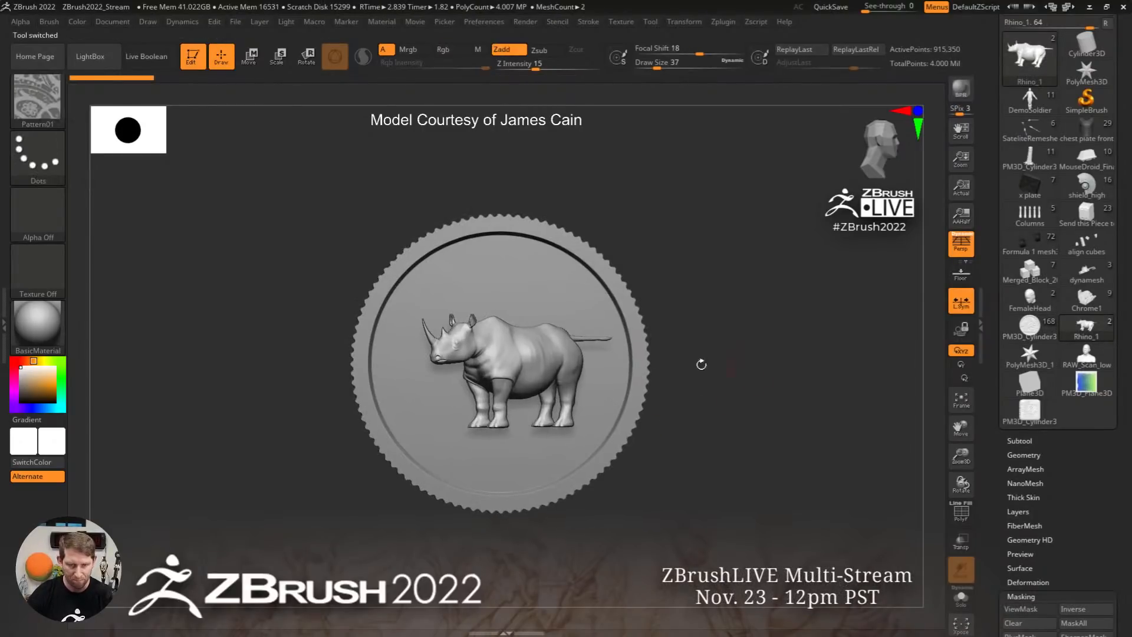
pyautogui.moveTo(767, 367); pyautogui.dragTo(374, 521, button='right')
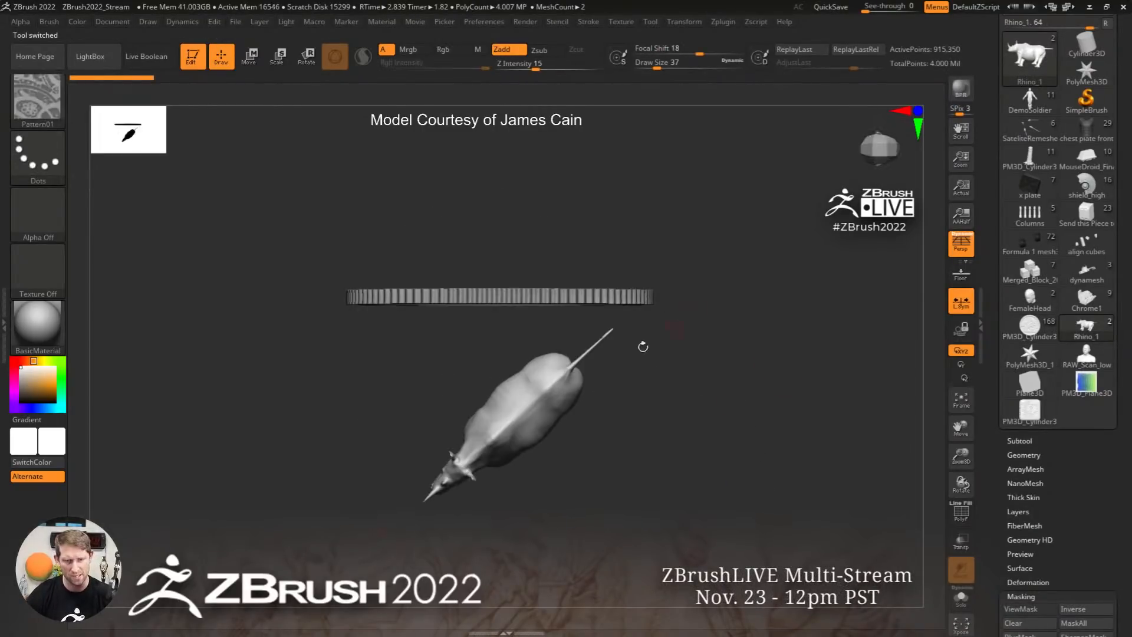
pyautogui.moveTo(722, 446); pyautogui.dragTo(732, 338, button='right')
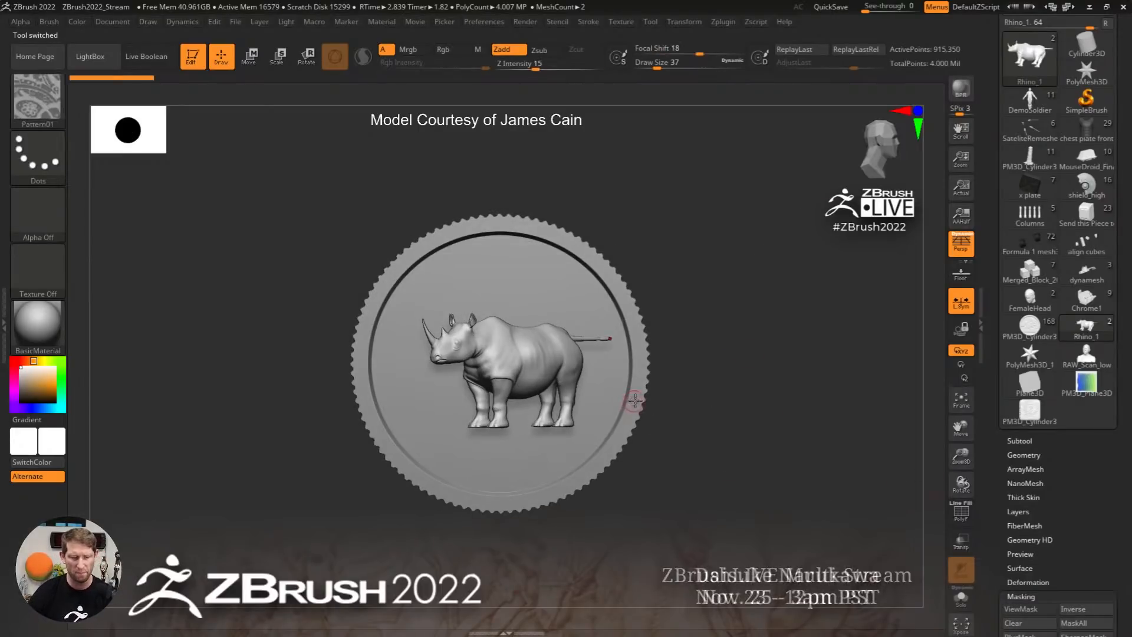
# Try rotating the rhino so its body lies parallel to the coin's face
pyautogui.press('w')
pyautogui.moveTo(656, 383); pyautogui.dragTo(637, 458, button='right')
pyautogui.moveTo(572, 393); pyautogui.dragTo(524, 386)
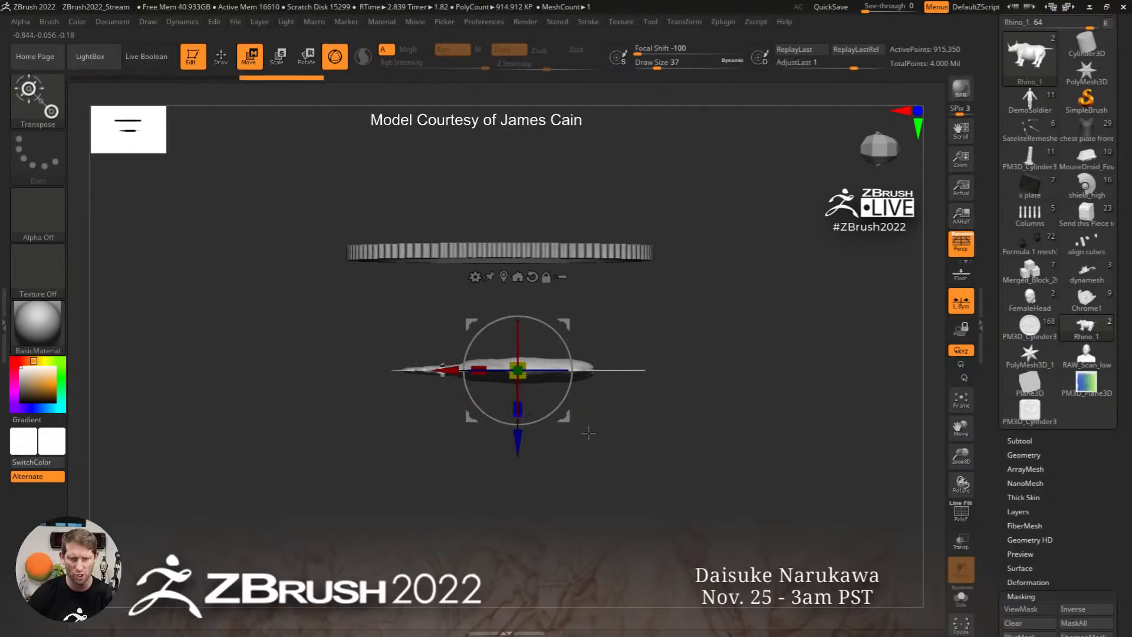
pyautogui.moveTo(589, 432); pyautogui.dragTo(649, 324, button='right')
pyautogui.moveTo(552, 406); pyautogui.dragTo(488, 365)
pyautogui.moveTo(636, 407)
pyautogui.mouseDown(button='right')
pyautogui.moveTo(606, 384)
pyautogui.moveTo(662, 382)
pyautogui.moveTo(675, 361)
pyautogui.moveTo(770, 392)
pyautogui.mouseUp(button='right')
pyautogui.press('q')
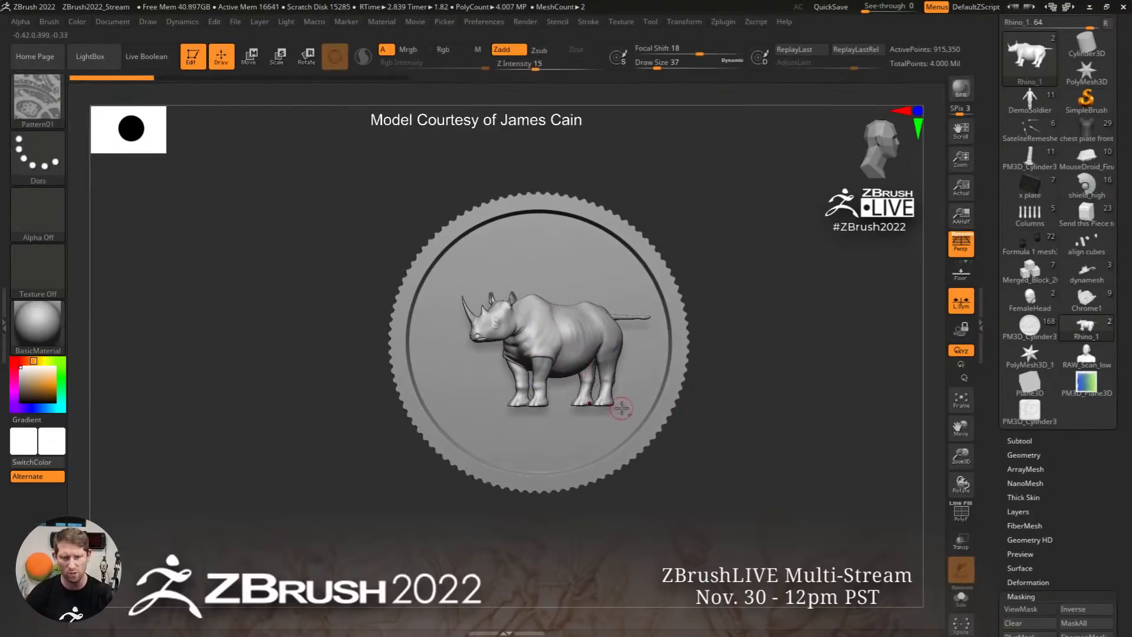
# Try projecting the full rhino onto the coin subtool with Project BasRelief, inspect the coin in Solo, and undo the projection
pyautogui.keyDown('alt'); pyautogui.click(631, 410); pyautogui.keyUp('alt')
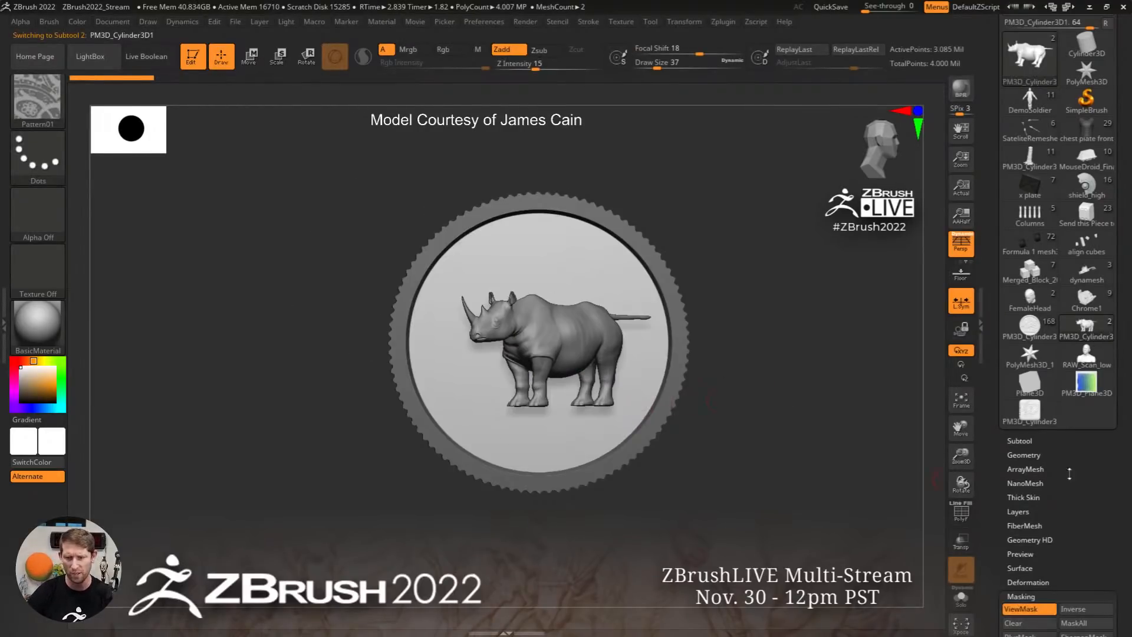
pyautogui.click(1018, 440)
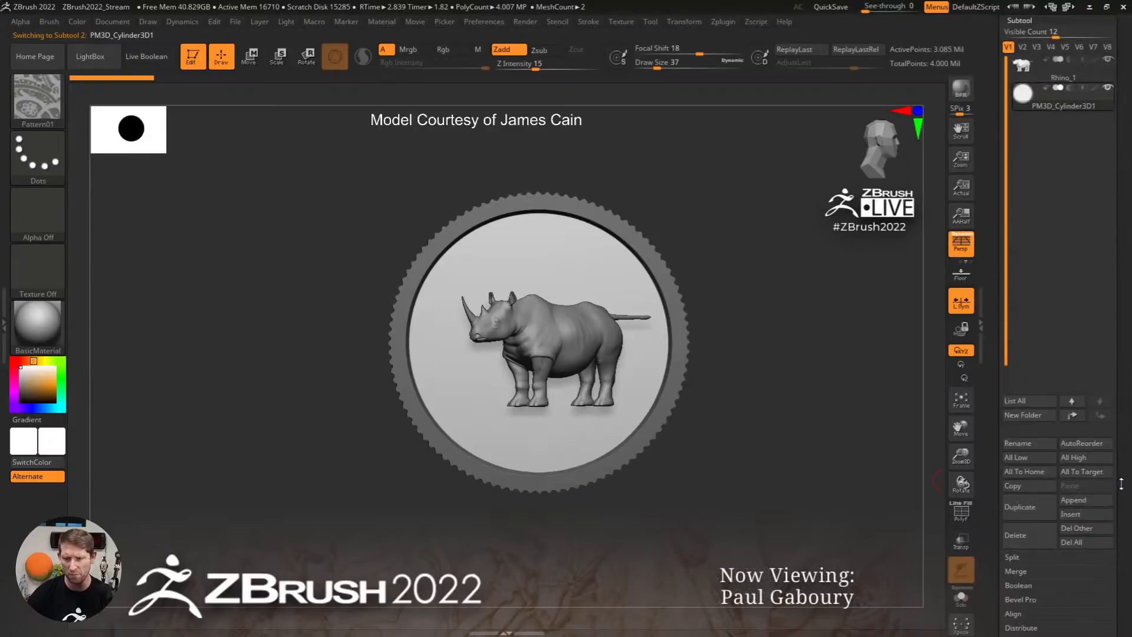
pyautogui.click(1054, 302)
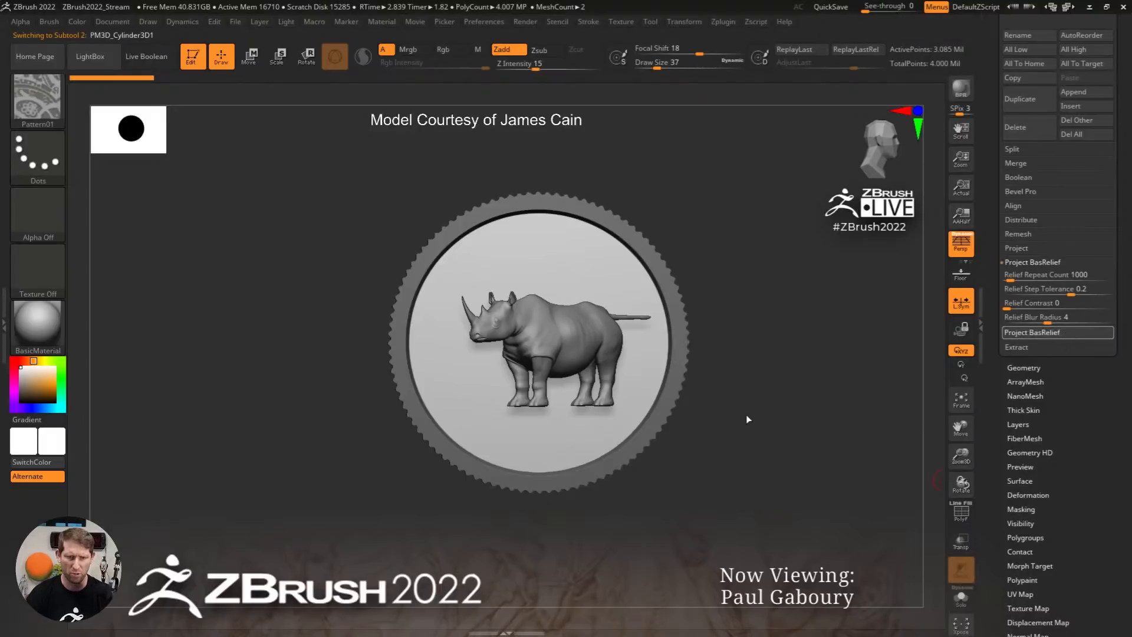
pyautogui.click(965, 601)
pyautogui.moveTo(729, 425)
pyautogui.mouseDown()
pyautogui.moveTo(716, 470)
pyautogui.moveTo(729, 425)
pyautogui.mouseUp()
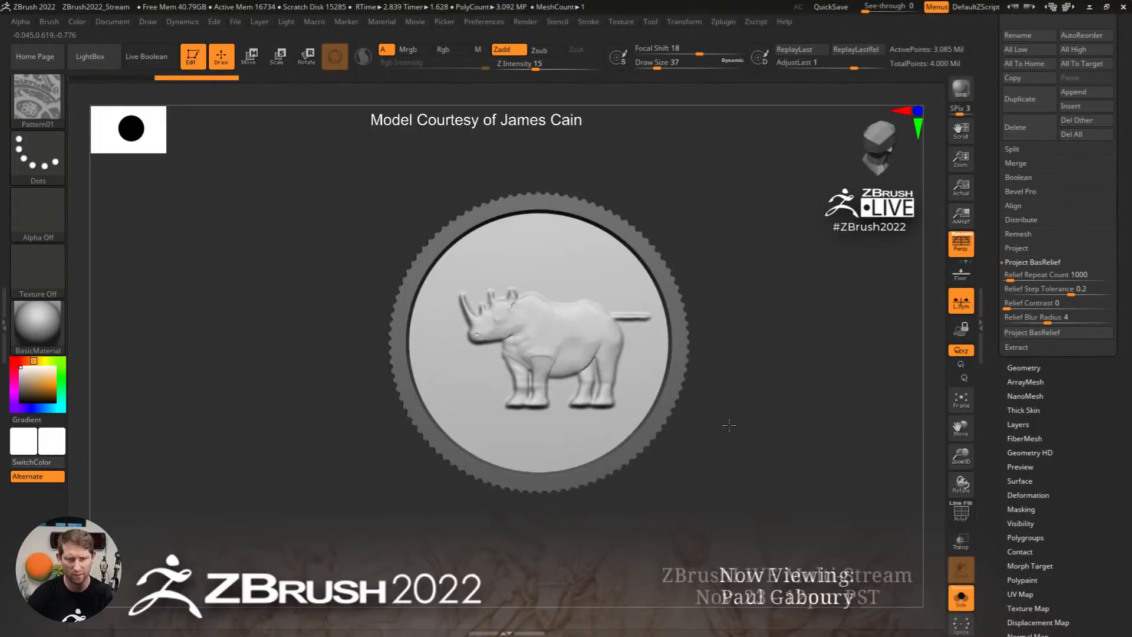
pyautogui.hotkey('ctrl', 'z')
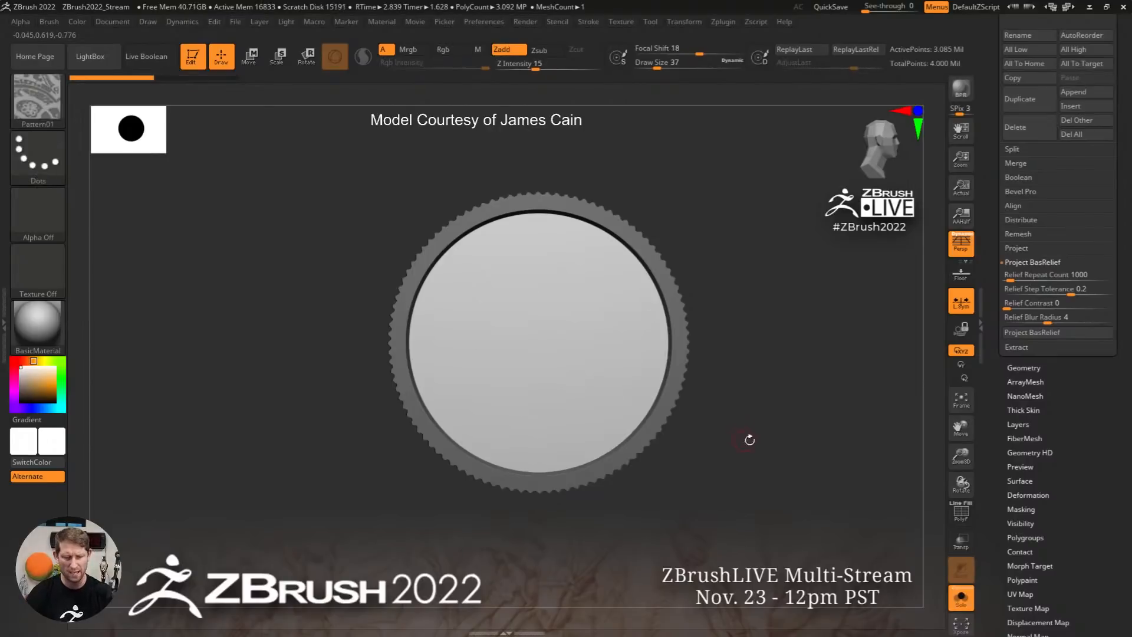
pyautogui.click(967, 601)
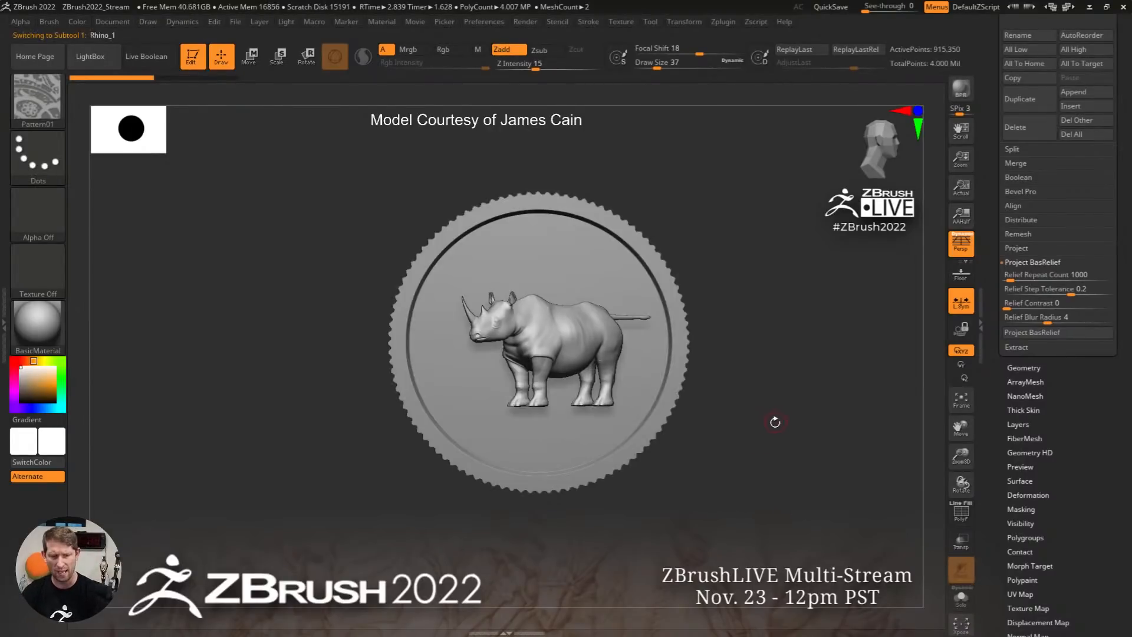
# Enlarge the rhino and reposition it so only its head and shoulders cover the coin's face
pyautogui.press('w')
pyautogui.keyDown('alt'); pyautogui.click(571, 256); pyautogui.keyUp('alt')
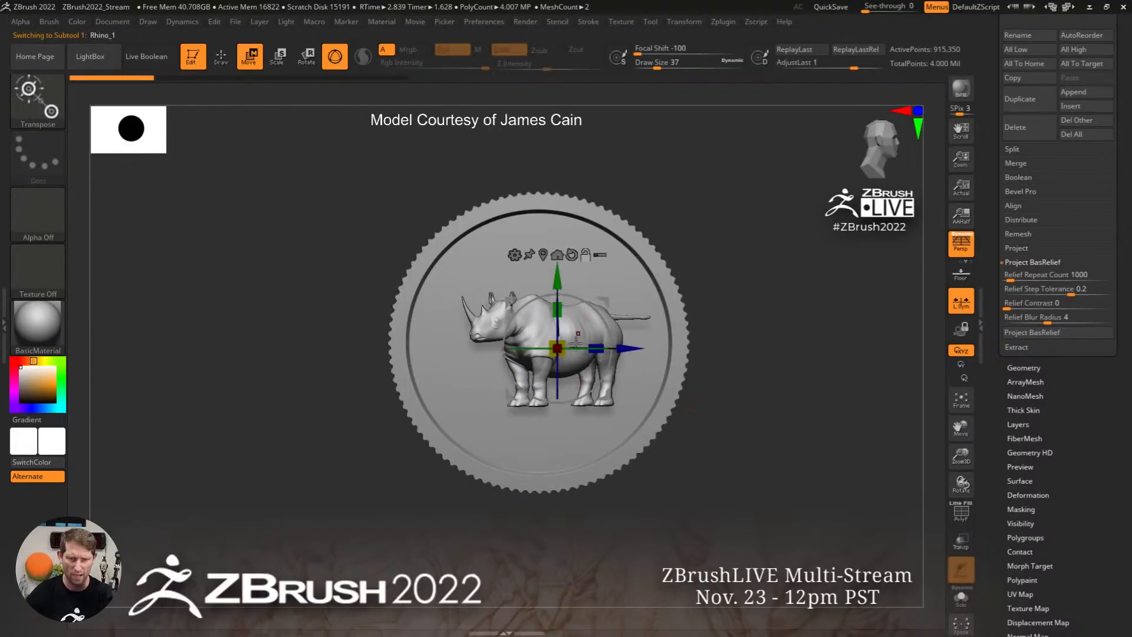
pyautogui.moveTo(557, 348); pyautogui.dragTo(757, 459)
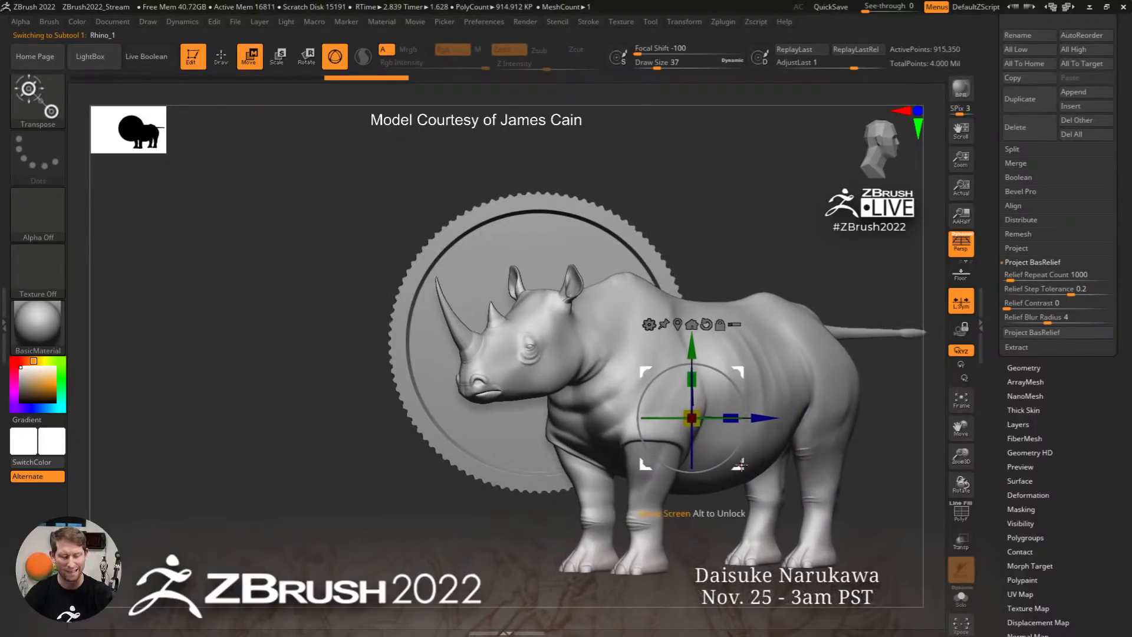
pyautogui.press('q')
# Project the enlarged rhino onto the coin subtool with Project BasRelief, and inspect the coin in Solo
pyautogui.keyDown('alt'); pyautogui.click(504, 441); pyautogui.keyUp('alt')
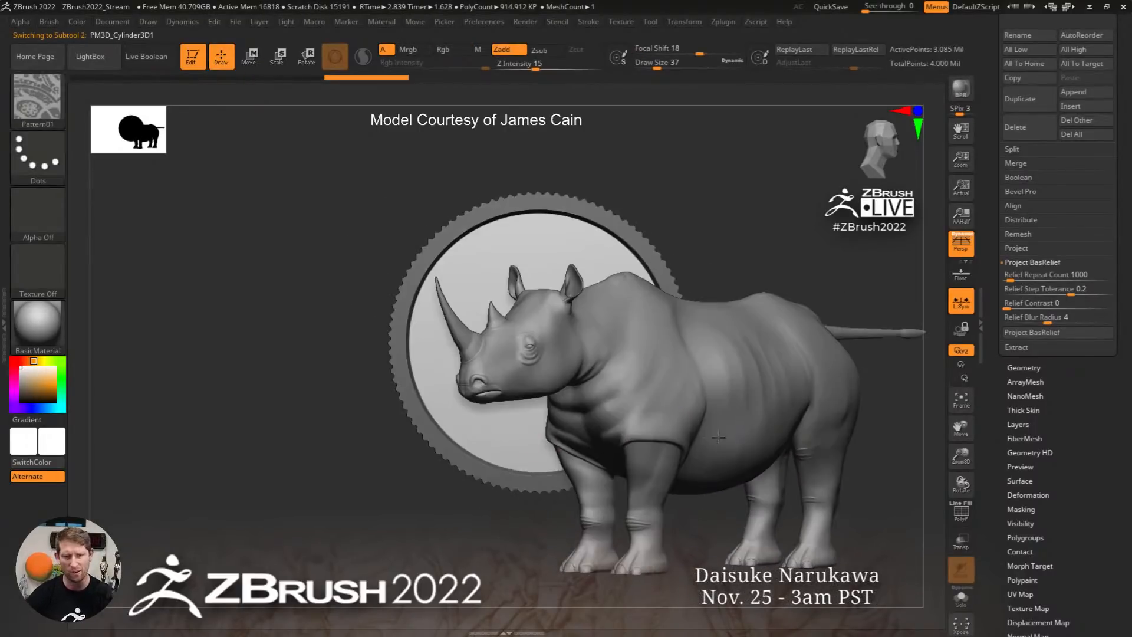
pyautogui.click(1065, 334)
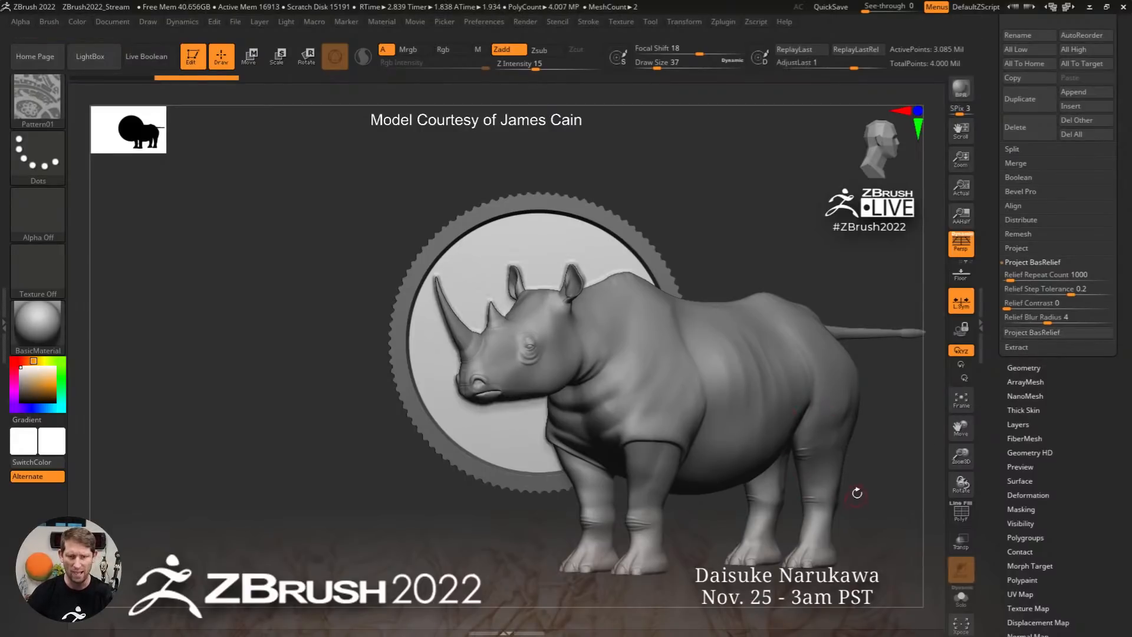
pyautogui.click(963, 601)
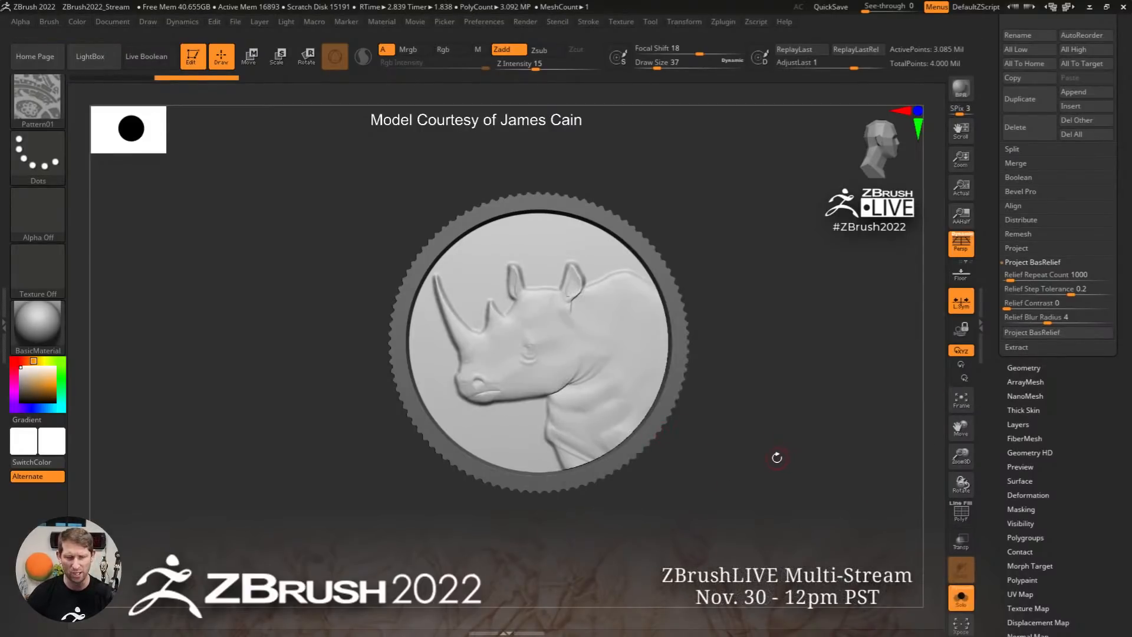
pyautogui.moveTo(765, 436)
pyautogui.mouseDown()
pyautogui.moveTo(779, 414)
pyautogui.moveTo(756, 450)
pyautogui.mouseUp()
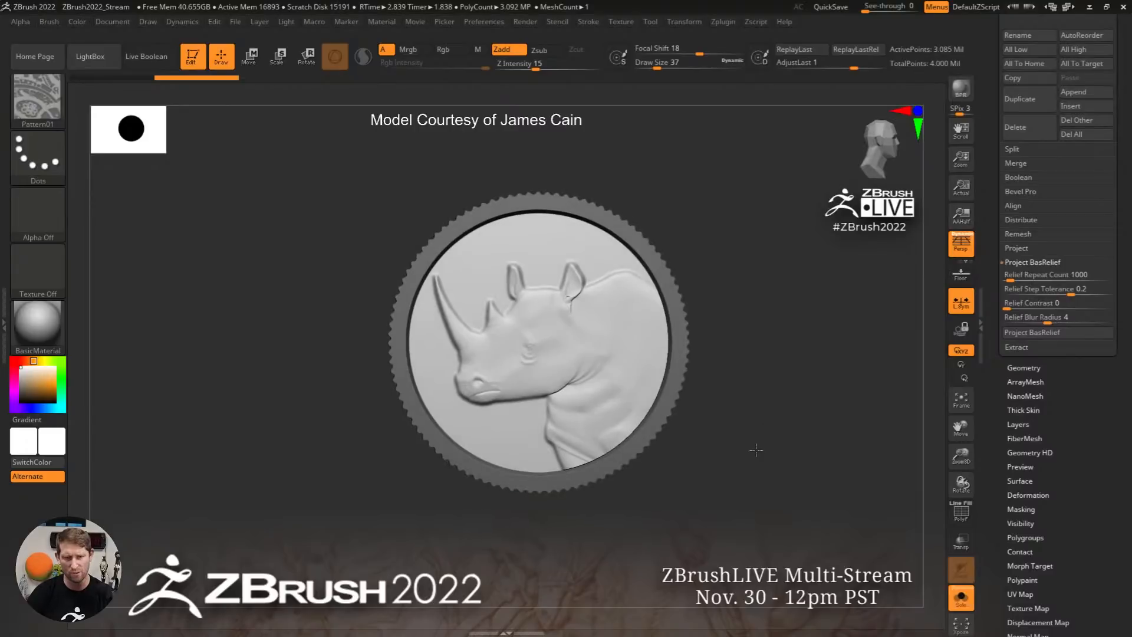
pyautogui.moveTo(792, 401); pyautogui.dragTo(793, 397)
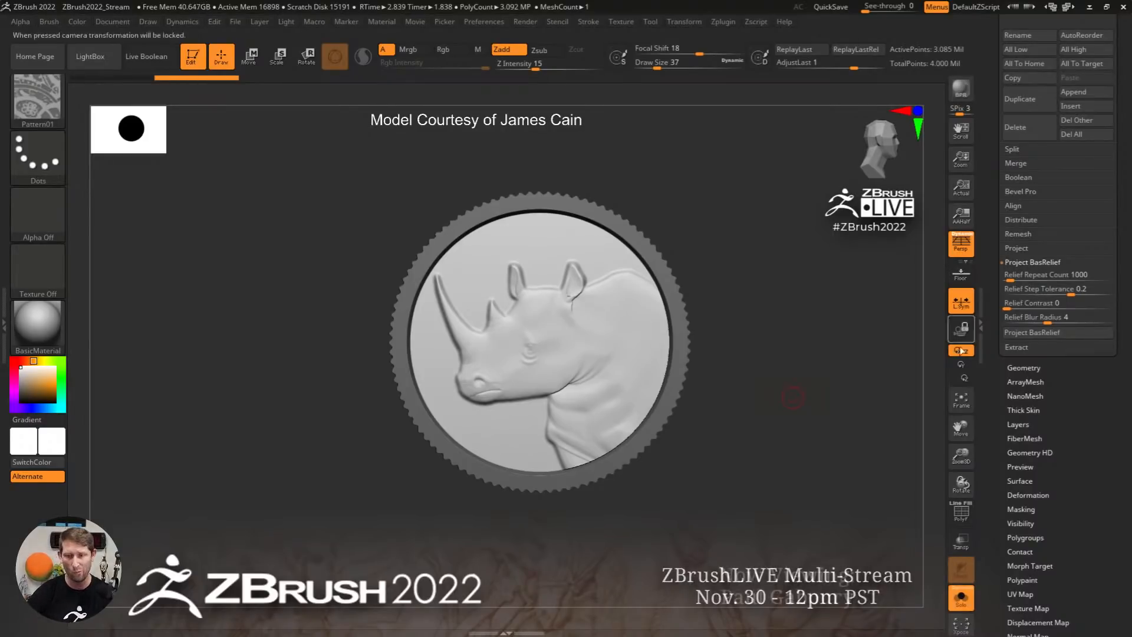
# Switch to the SateliteRemeshed tool, turn off Solo, and frame the whole satellite with its antennas at an angle
pyautogui.moveTo(994, 345); pyautogui.dragTo(1014, 525)
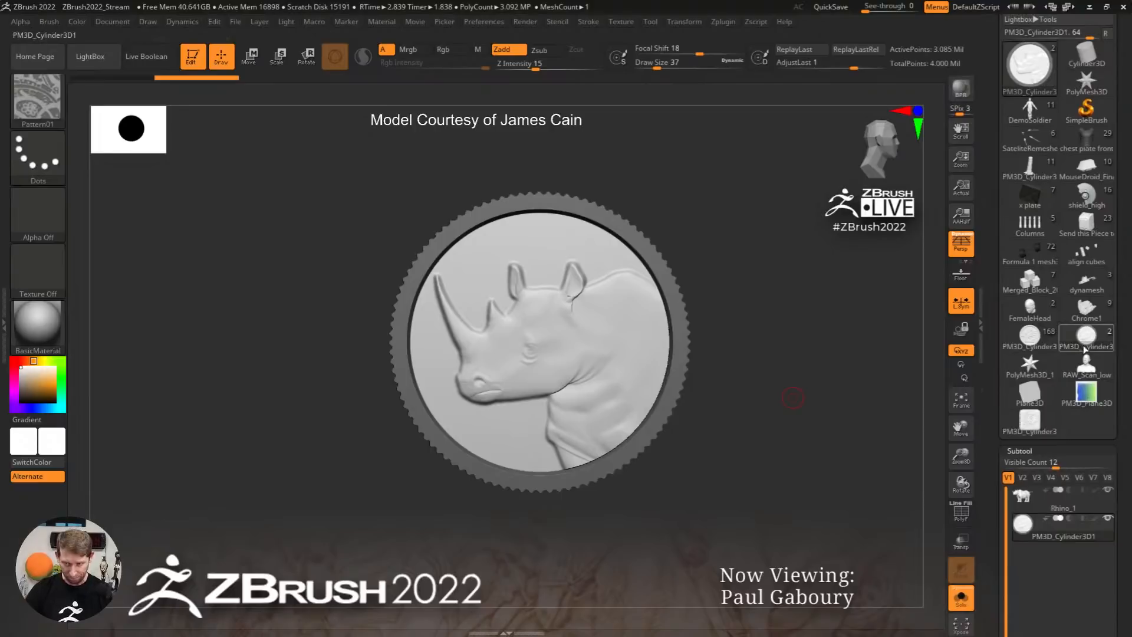
pyautogui.click(1031, 141)
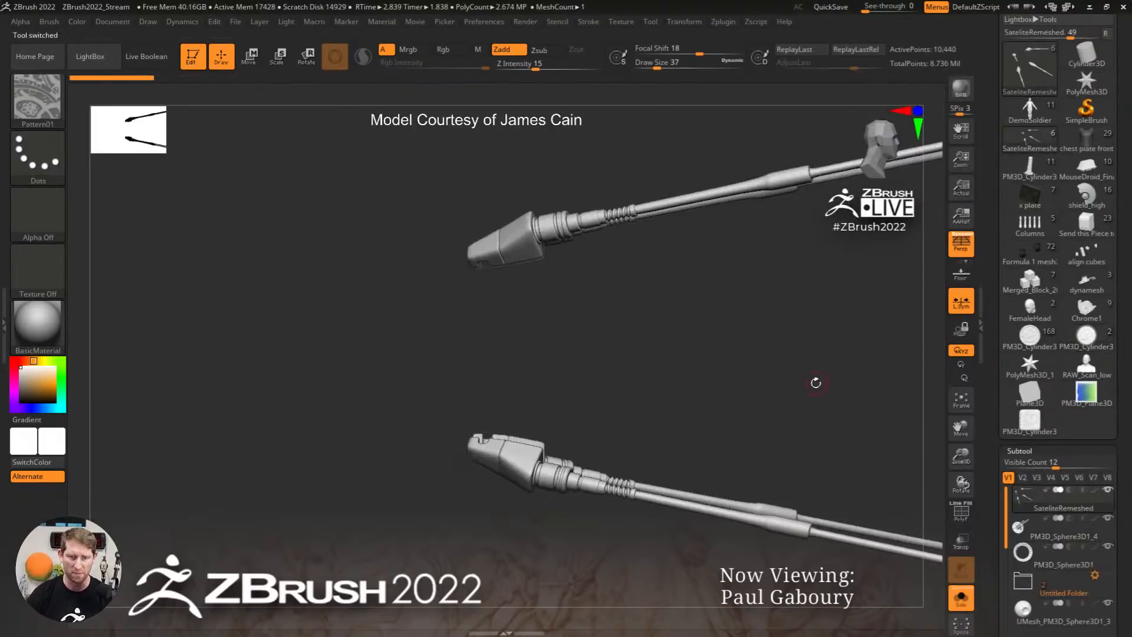
pyautogui.click(972, 606)
pyautogui.keyDown('ctrl'); pyautogui.moveTo(723, 483); pyautogui.dragTo(784, 363, button='right'); pyautogui.keyUp('ctrl')
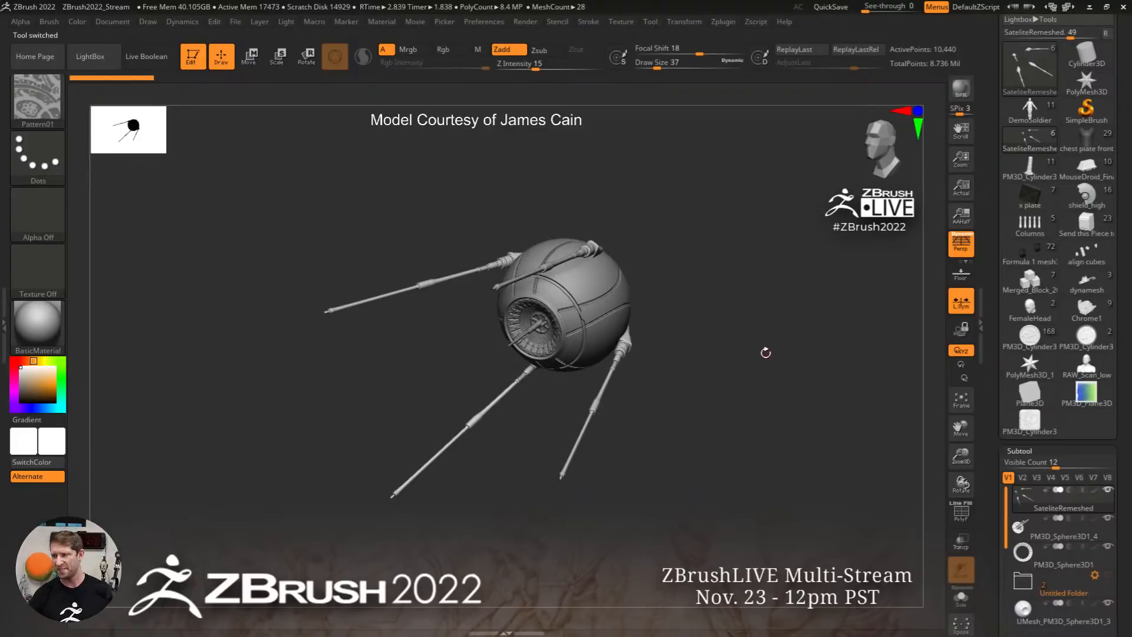
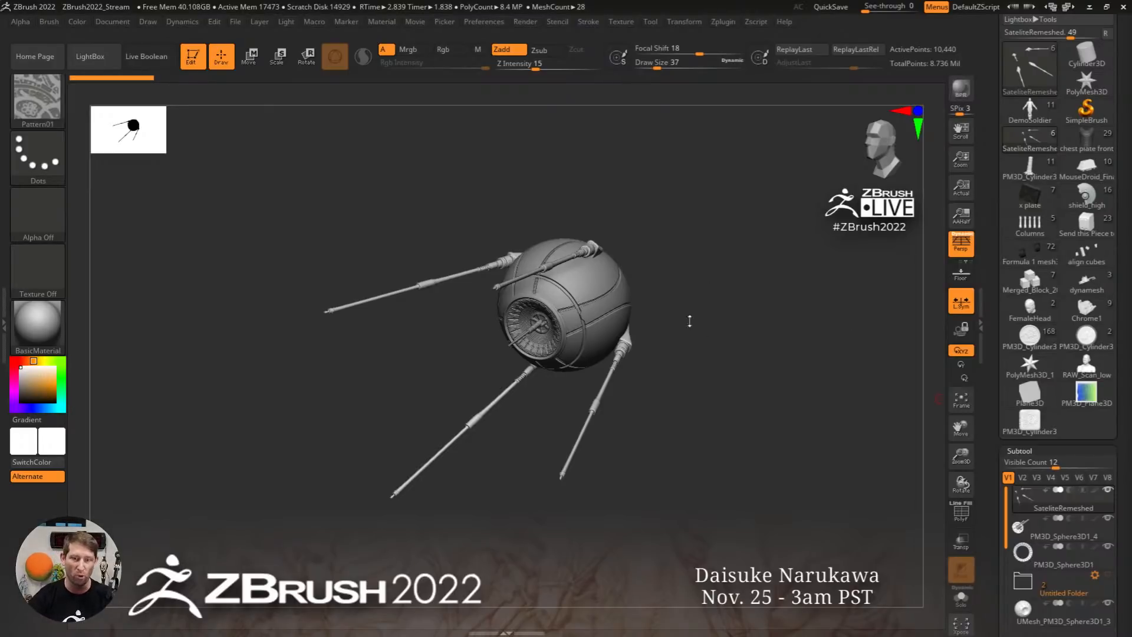
pyautogui.moveTo(689, 321); pyautogui.dragTo(721, 323)
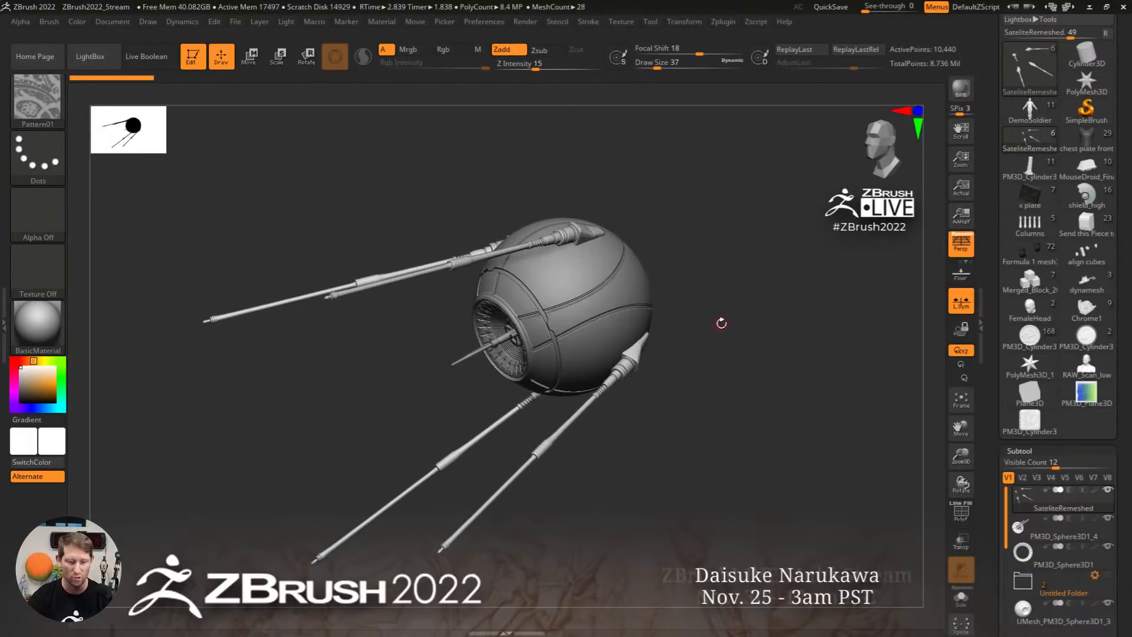
# Choose the Standard brush with the ~BrushAlpha alpha and the DragRect stroke
pyautogui.press('b')
pyautogui.press('s')
pyautogui.press('t')
pyautogui.click(33, 207)
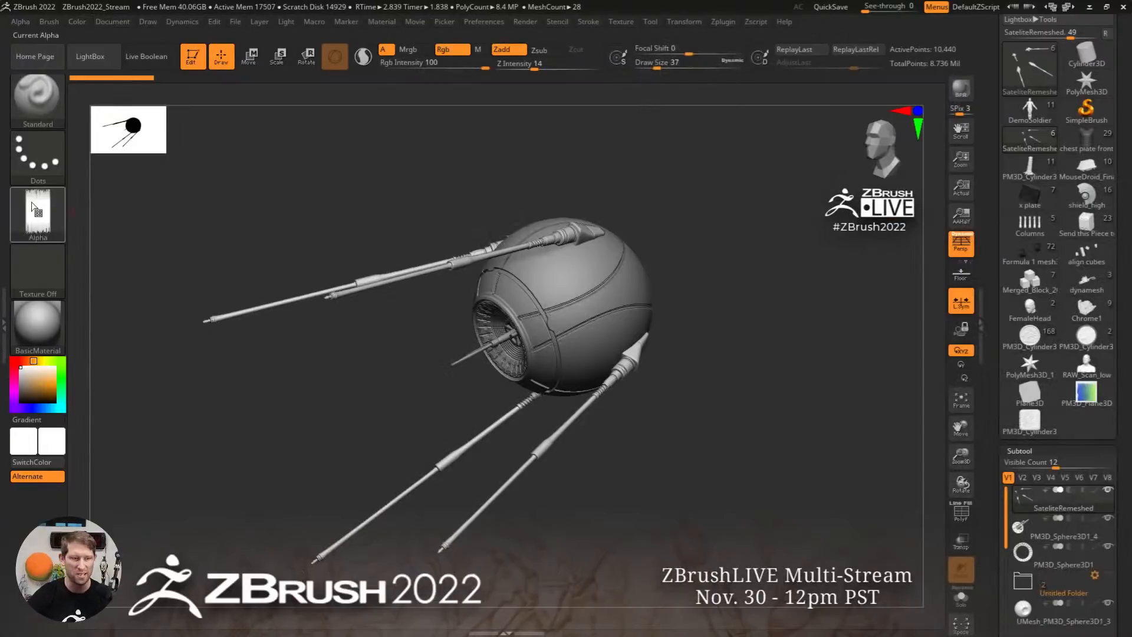
pyautogui.click(24, 22)
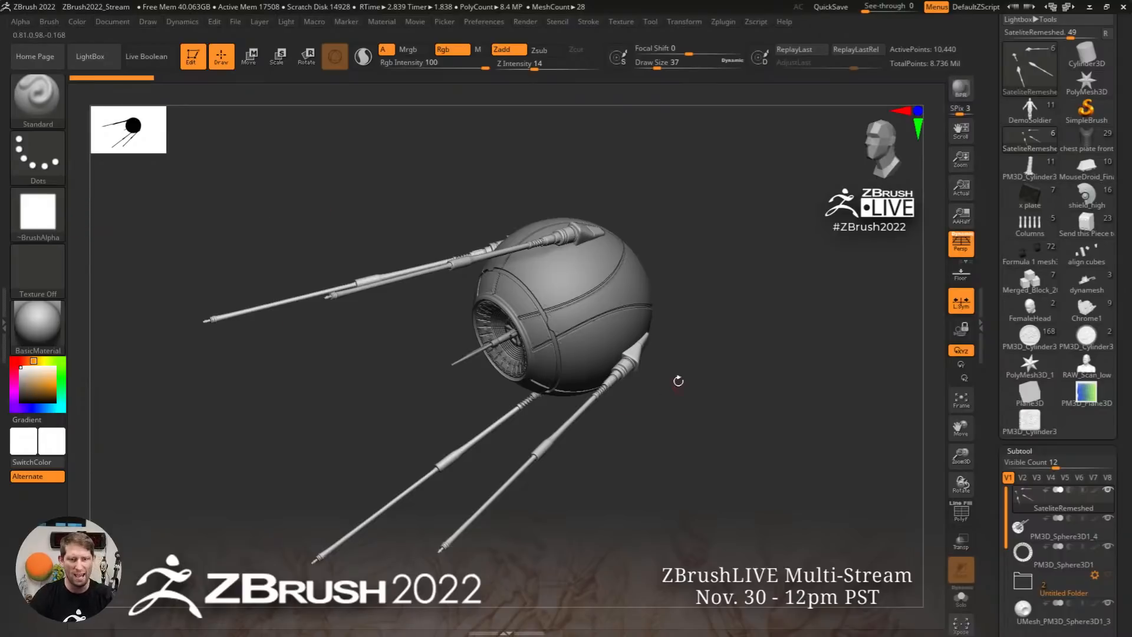
pyautogui.click(47, 163)
pyautogui.click(186, 176)
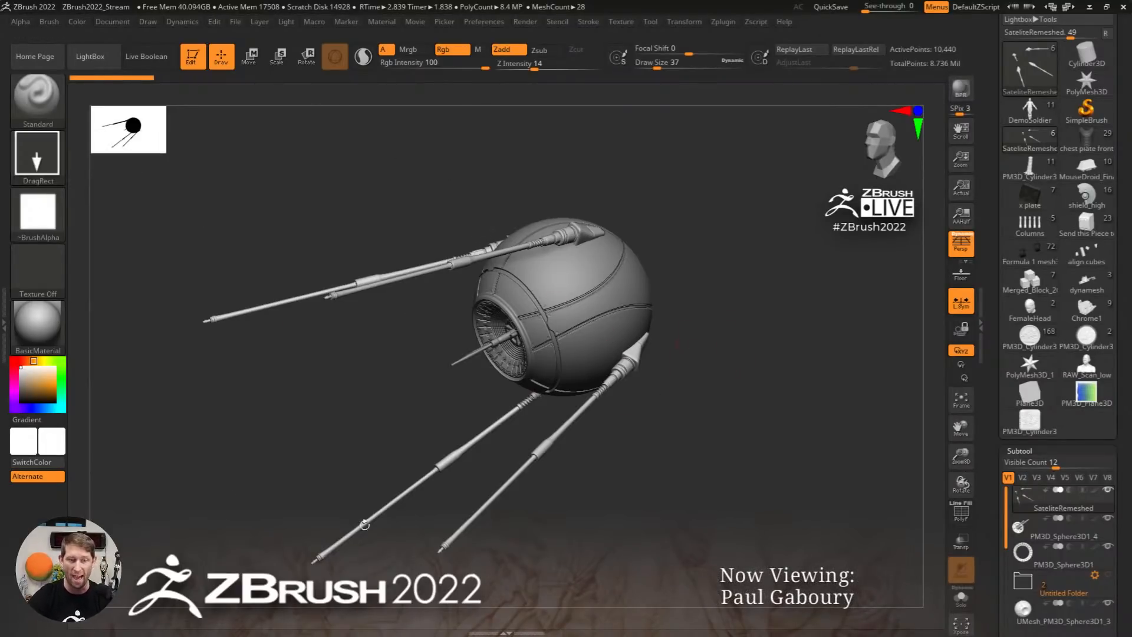
# Open the alpha's BasRelief settings and set Relief Contrast to 0.2
pyautogui.click(21, 22)
pyautogui.click(74, 293)
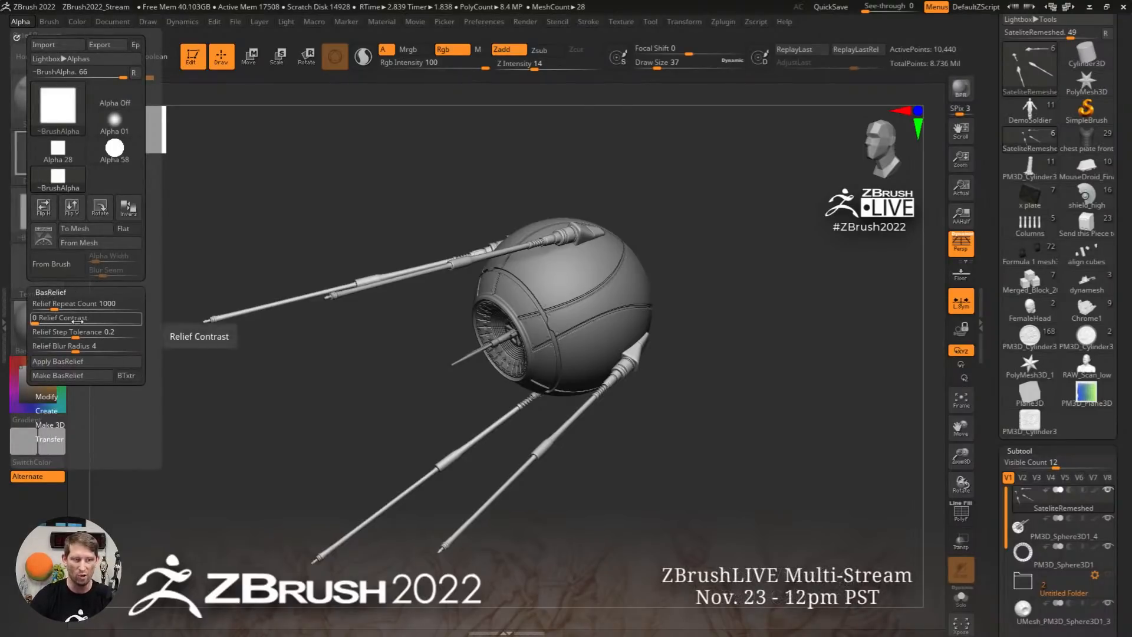
pyautogui.moveTo(70, 322); pyautogui.dragTo(75, 324)
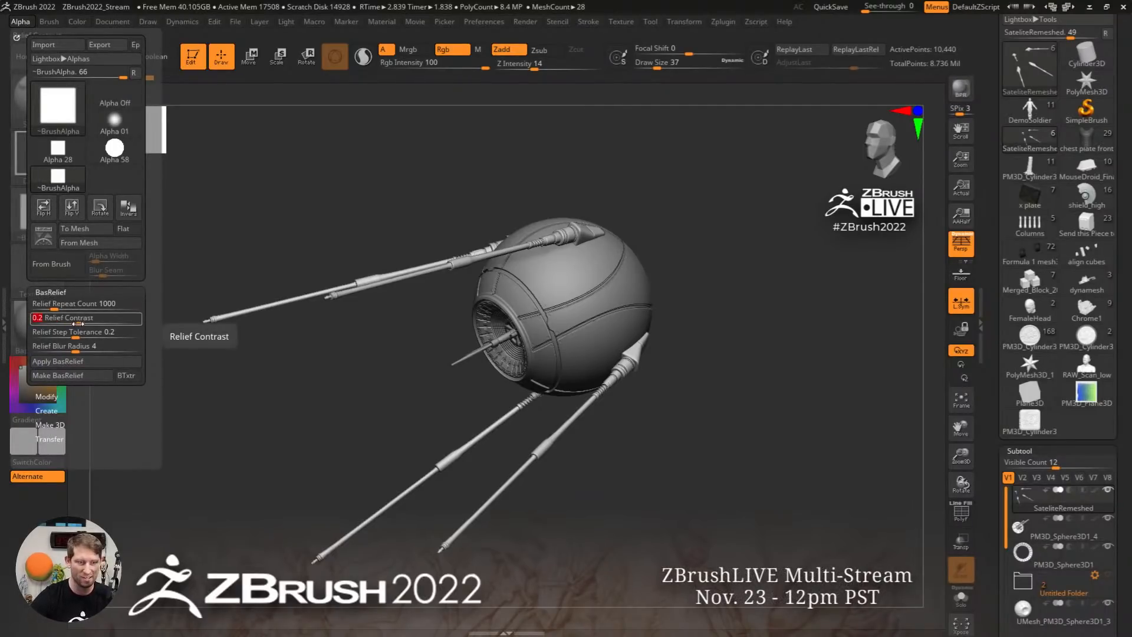
# Make a BasRelief alpha from the satellite view, and activate the satellite's sphere subtool facing front with Focal Shift -100
pyautogui.click(86, 377)
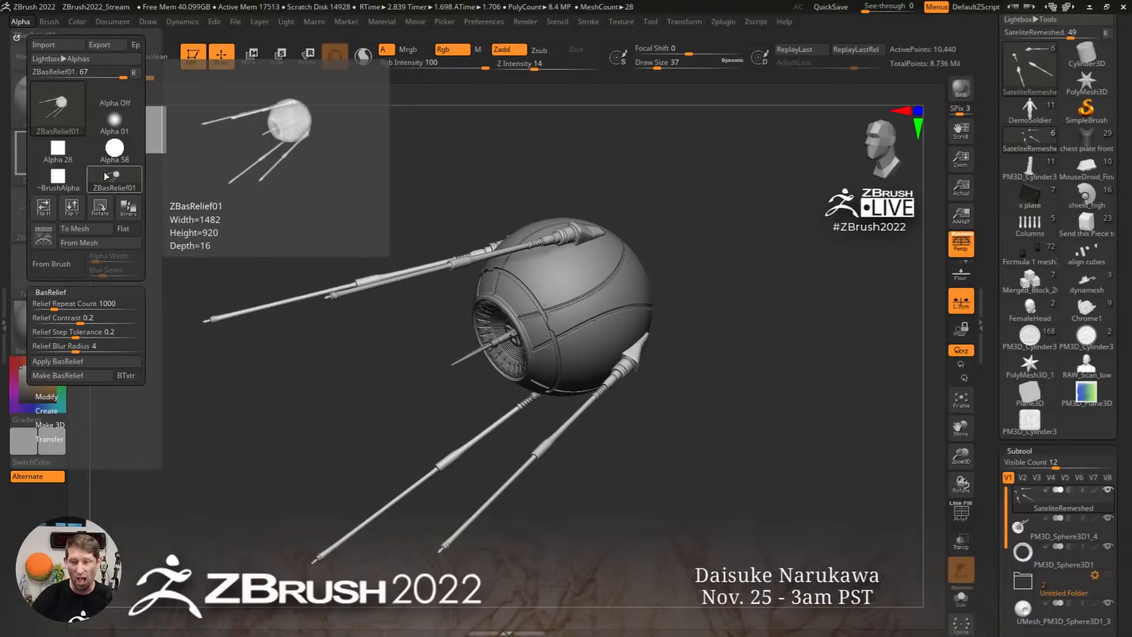
pyautogui.keyDown('alt'); pyautogui.click(635, 290); pyautogui.keyUp('alt')
pyautogui.moveTo(790, 344)
pyautogui.mouseDown()
pyautogui.moveTo(723, 285)
pyautogui.moveTo(691, 365)
pyautogui.mouseUp()
pyautogui.press('ctrl')
pyautogui.moveTo(691, 365)
pyautogui.keyDown('ctrl'); pyautogui.mouseDown(button='right')
pyautogui.moveTo(701, 321)
pyautogui.moveTo(740, 324)
pyautogui.moveTo(639, 296)
pyautogui.mouseUp(button='right'); pyautogui.keyUp('ctrl')
pyautogui.moveTo(688, 52); pyautogui.dragTo(625, 55)
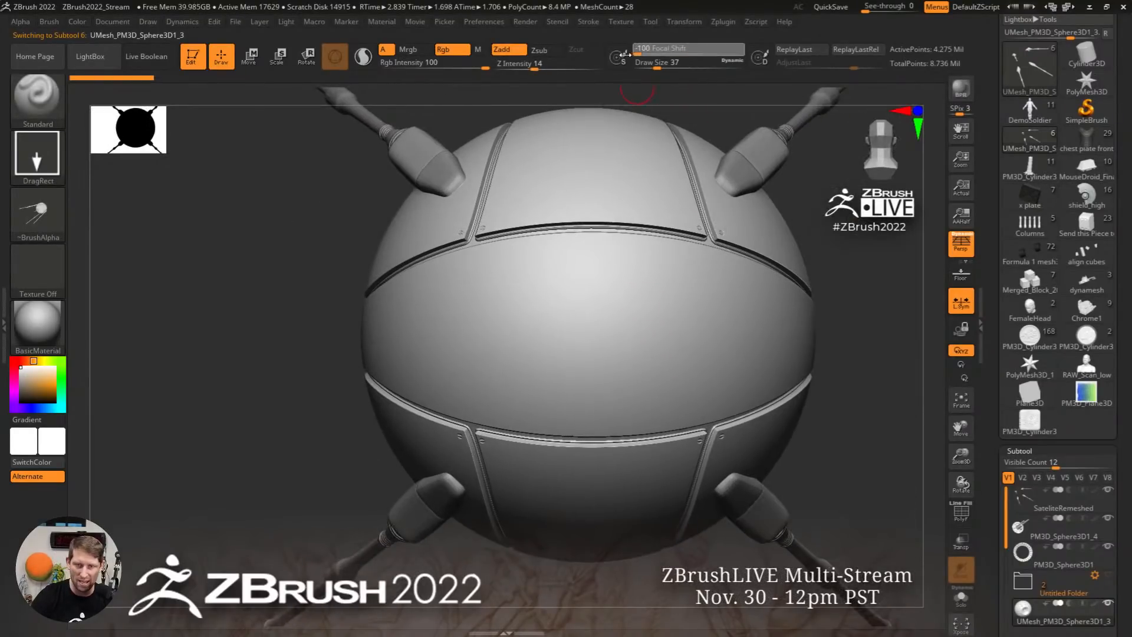
# Try stamping the satellite relief at different sizes on the sphere's centre panel, undoing each attempt
pyautogui.moveTo(657, 334)
pyautogui.mouseDown()
pyautogui.moveTo(649, 212)
pyautogui.moveTo(613, 88)
pyautogui.mouseUp()
pyautogui.hotkey('ctrl', 'z')
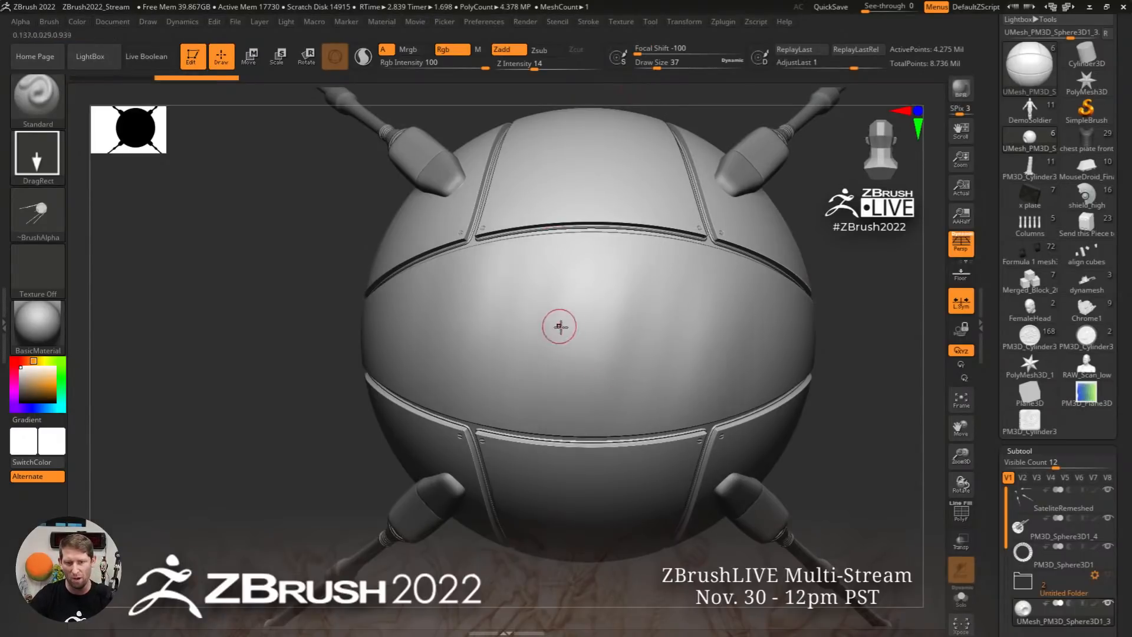
pyautogui.moveTo(558, 325); pyautogui.dragTo(598, 168)
pyautogui.moveTo(597, 171)
pyautogui.mouseDown(button='right')
pyautogui.moveTo(692, 349)
pyautogui.moveTo(692, 405)
pyautogui.moveTo(645, 367)
pyautogui.mouseUp(button='right')
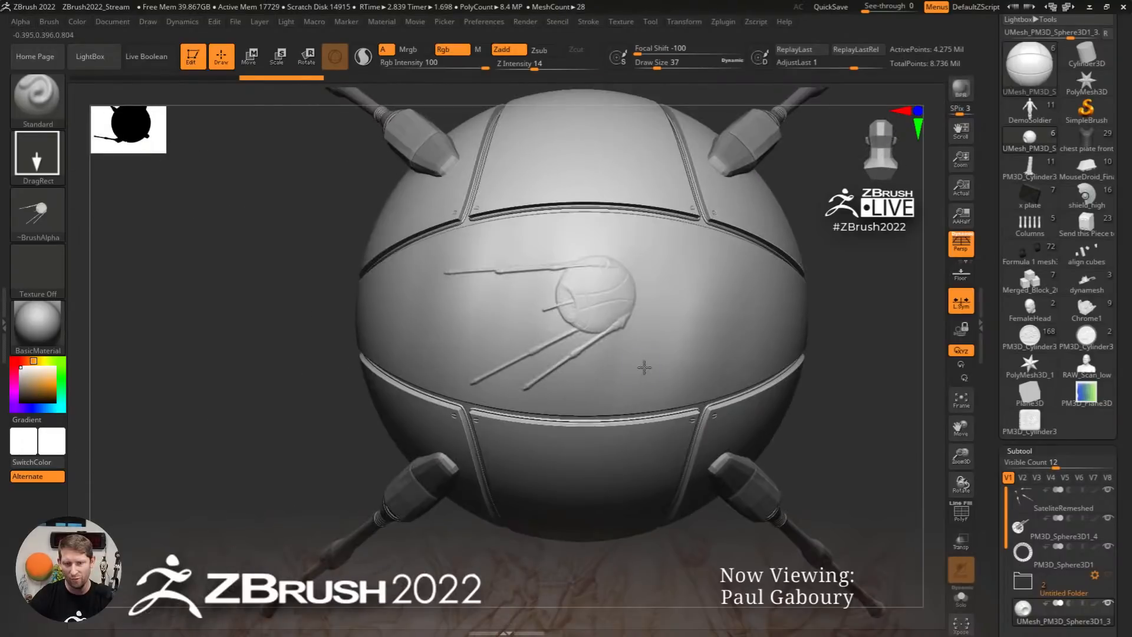
pyautogui.press('ctrl')
pyautogui.hotkey('ctrl', 'z')
pyautogui.hotkey('ctrl', 'shift', 'z')
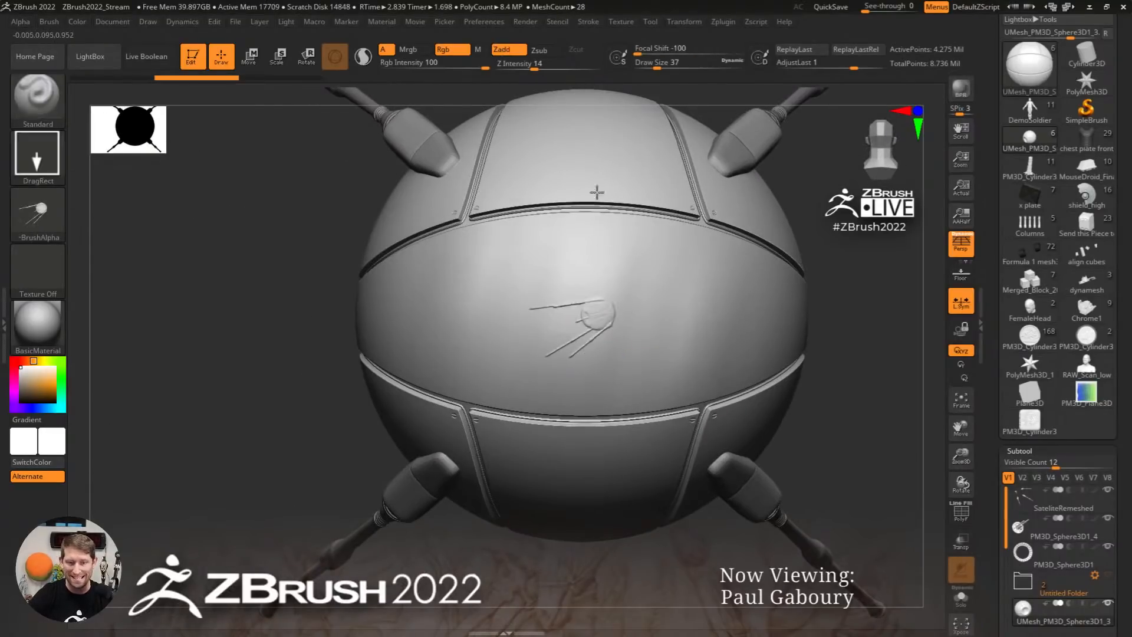
pyautogui.hotkey('ctrl', 'z')
# Try a large satellite stamp on the centre panel with an AdjustLast change, and undo back to the clean surface
pyautogui.moveTo(586, 329); pyautogui.dragTo(585, 88)
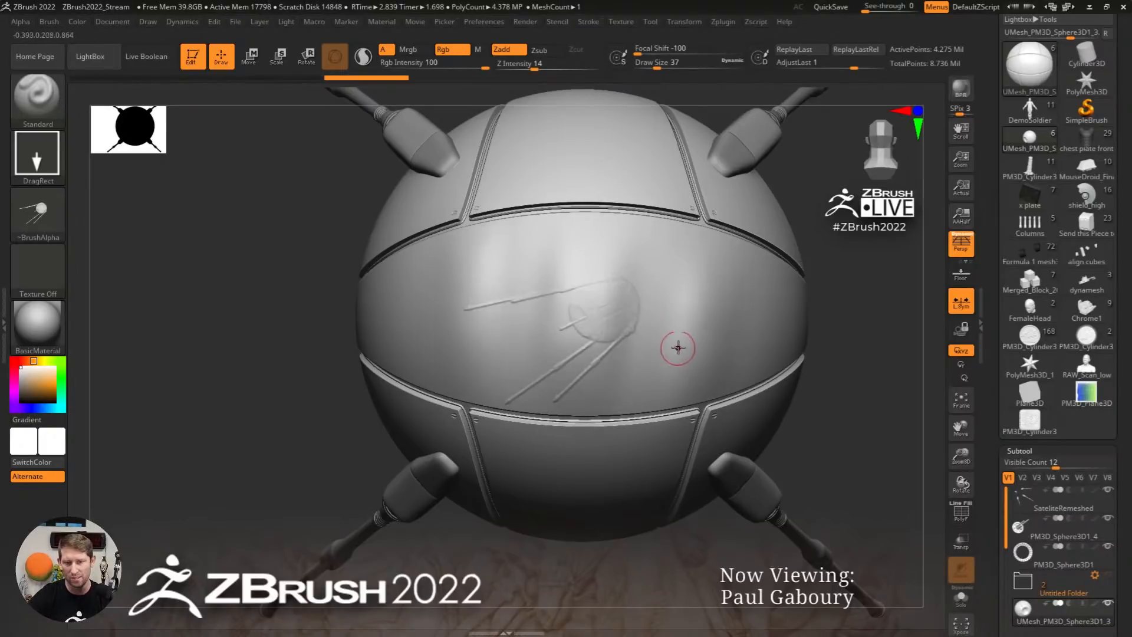
pyautogui.moveTo(872, 67)
pyautogui.mouseDown()
pyautogui.moveTo(833, 67)
pyautogui.moveTo(889, 66)
pyautogui.moveTo(872, 66)
pyautogui.mouseUp()
pyautogui.hotkey('ctrl', 'z')
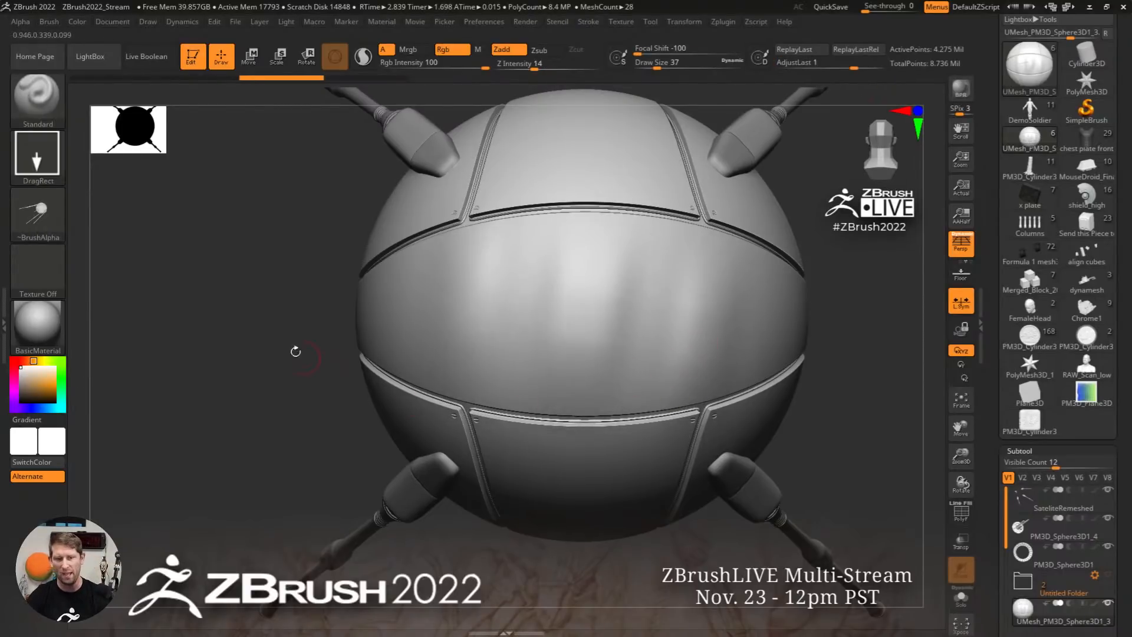
pyautogui.hotkey('ctrl', 'z')
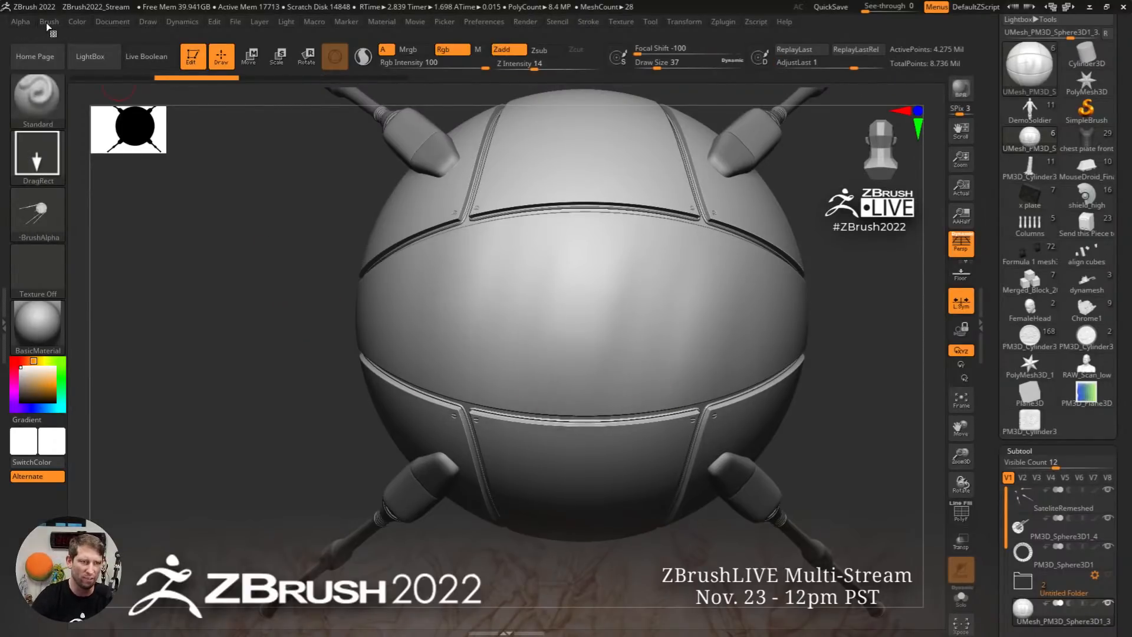
# Examine the Standard brush's Alpha and Texture settings
pyautogui.click(47, 24)
pyautogui.moveTo(133, 420); pyautogui.dragTo(137, 327)
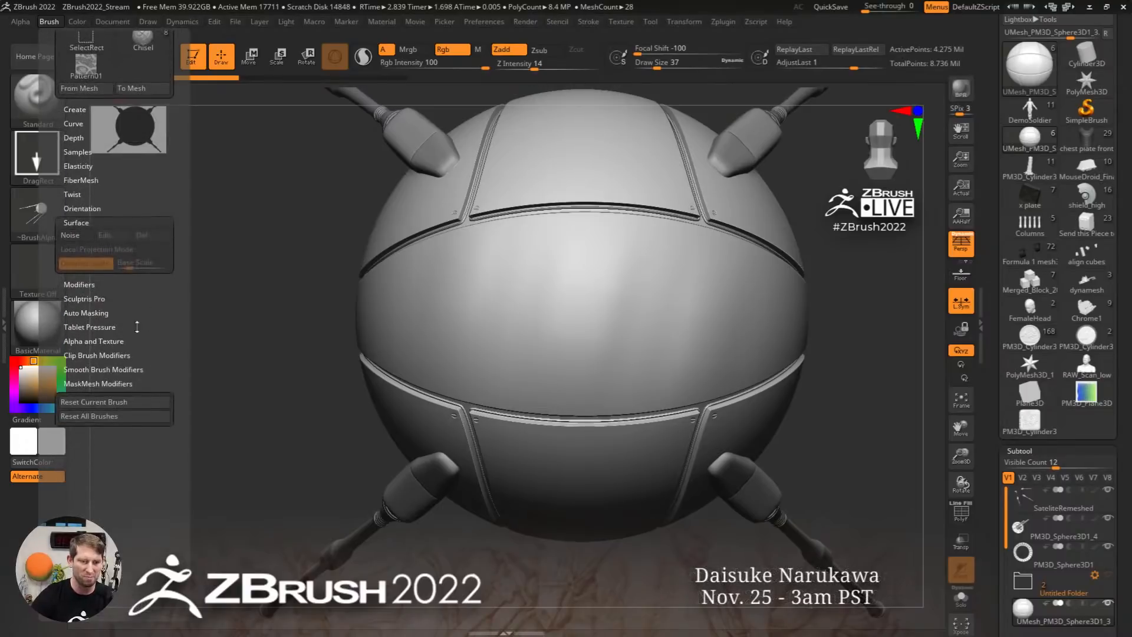
pyautogui.click(97, 341)
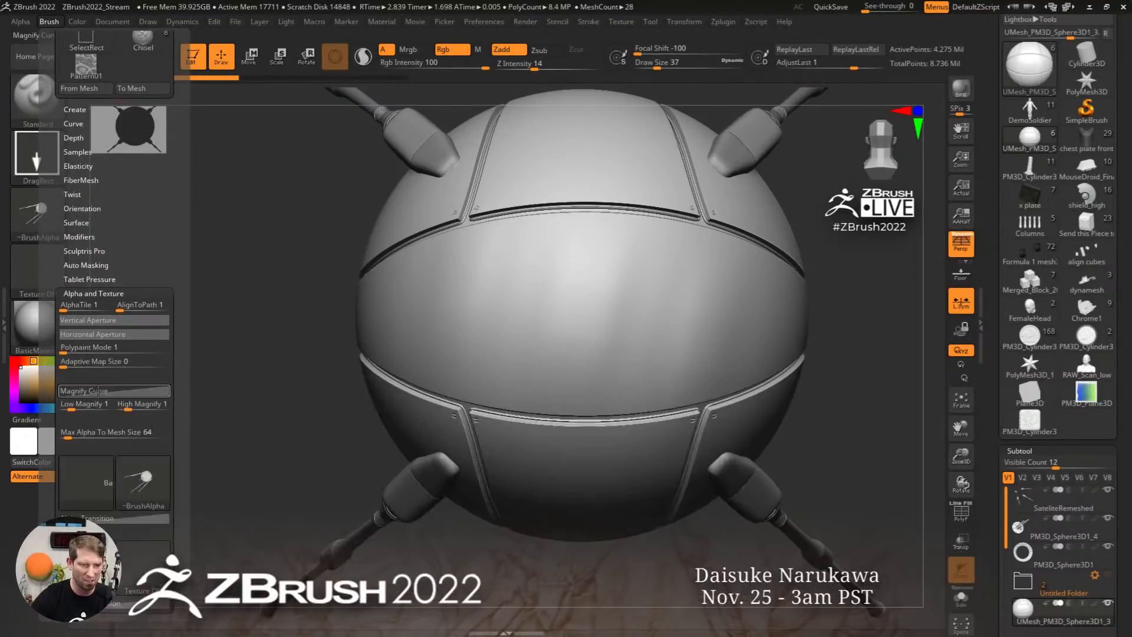
# Stamp the satellite relief on the sphere's centre panel and strengthen it with AdjustLast at about 3.48
pyautogui.moveTo(591, 317)
pyautogui.mouseDown()
pyautogui.moveTo(622, 152)
pyautogui.moveTo(672, 106)
pyautogui.mouseUp()
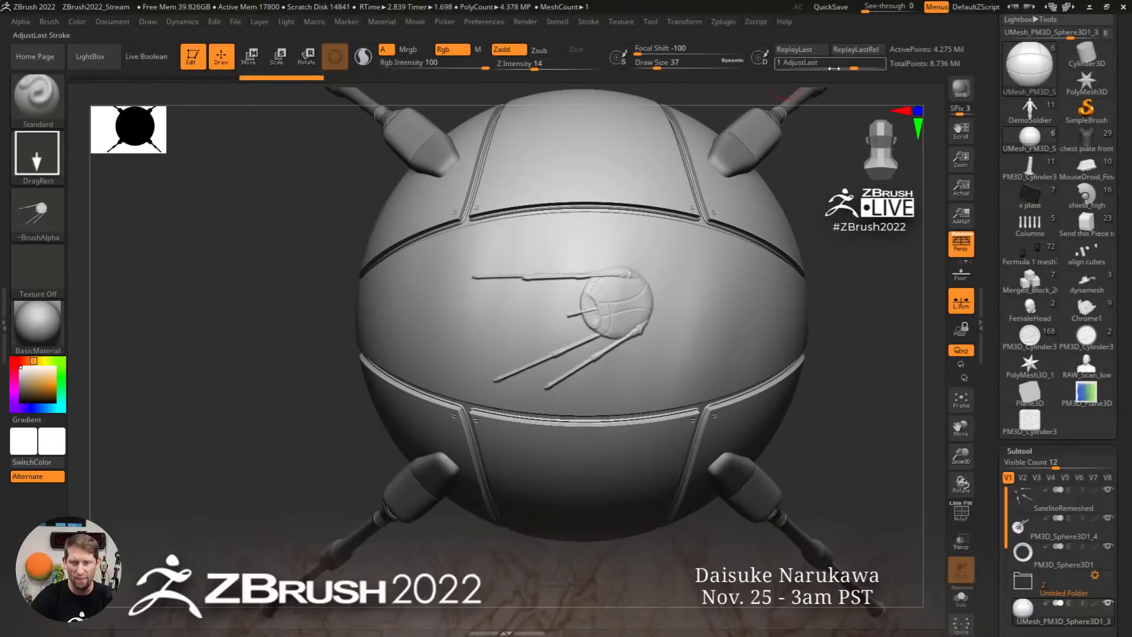
pyautogui.moveTo(862, 68)
pyautogui.mouseDown()
pyautogui.moveTo(827, 71)
pyautogui.moveTo(874, 65)
pyautogui.mouseUp()
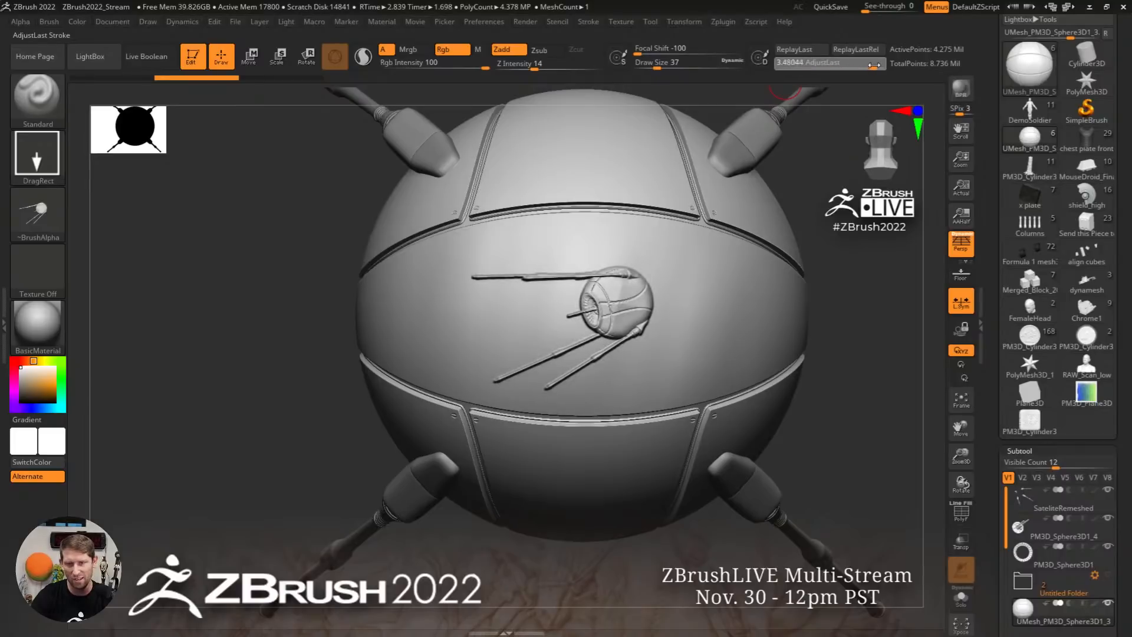
pyautogui.moveTo(844, 384)
pyautogui.keyDown('ctrl'); pyautogui.mouseDown(button='right')
pyautogui.moveTo(783, 371)
pyautogui.moveTo(802, 343)
pyautogui.moveTo(790, 371)
pyautogui.mouseUp(button='right'); pyautogui.keyUp('ctrl')
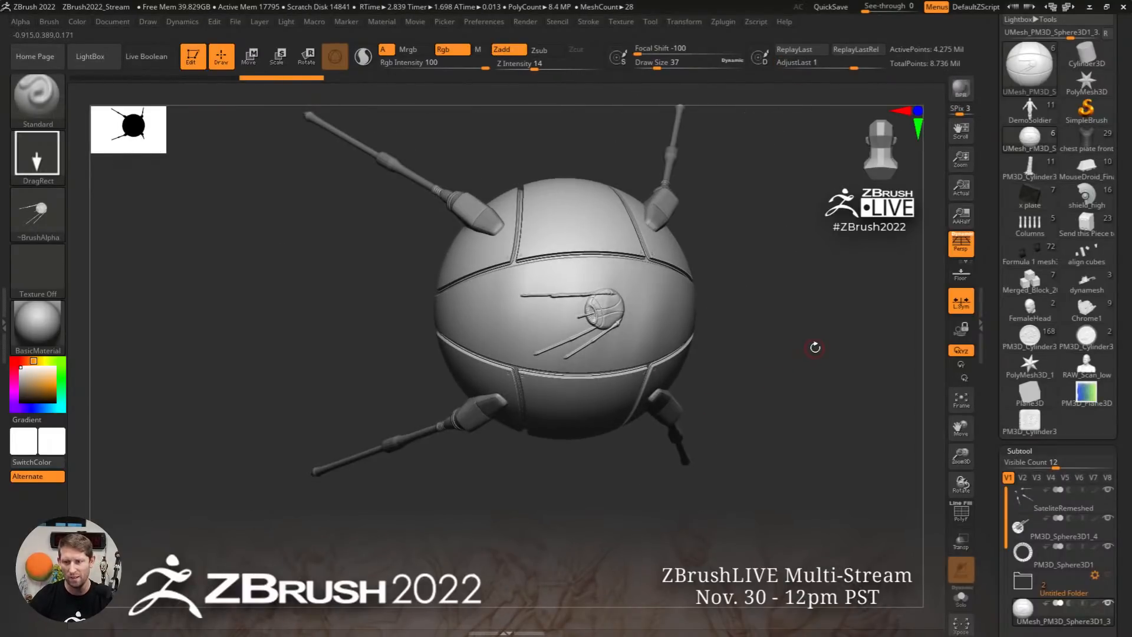
# Switch to the soldier coin tool, activate the PM3D_Cube3D1_1 subtool and hide the coin subtools
pyautogui.click(1030, 336)
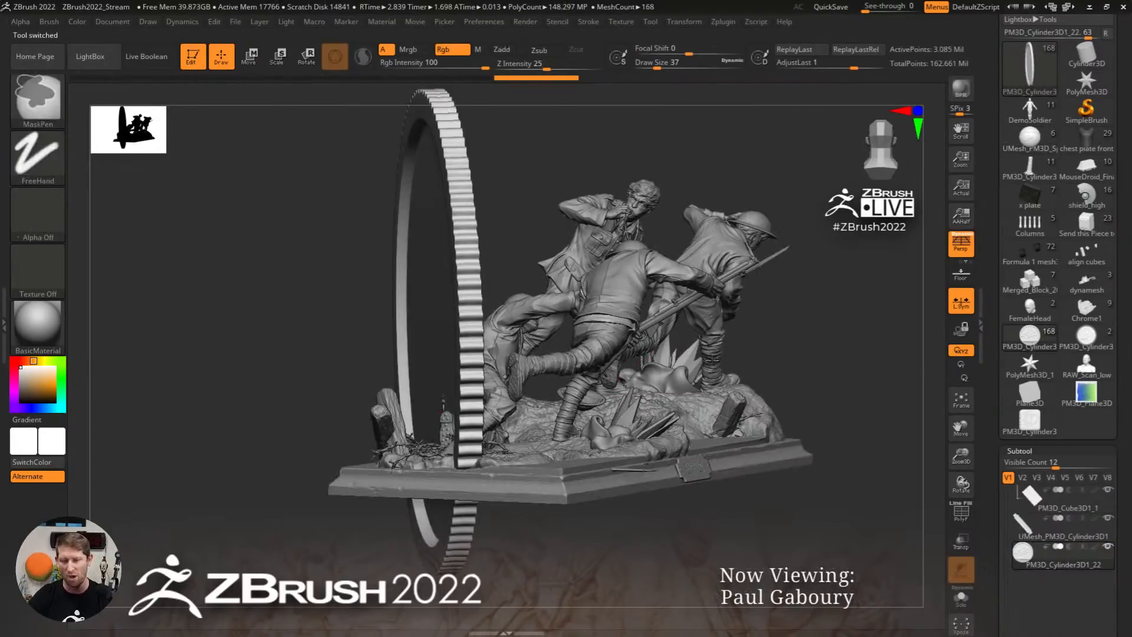
pyautogui.keyDown('ctrl'); pyautogui.moveTo(843, 387); pyautogui.dragTo(726, 357, button='right'); pyautogui.keyUp('ctrl')
pyautogui.moveTo(701, 382)
pyautogui.mouseDown()
pyautogui.moveTo(674, 384)
pyautogui.moveTo(702, 386)
pyautogui.mouseUp()
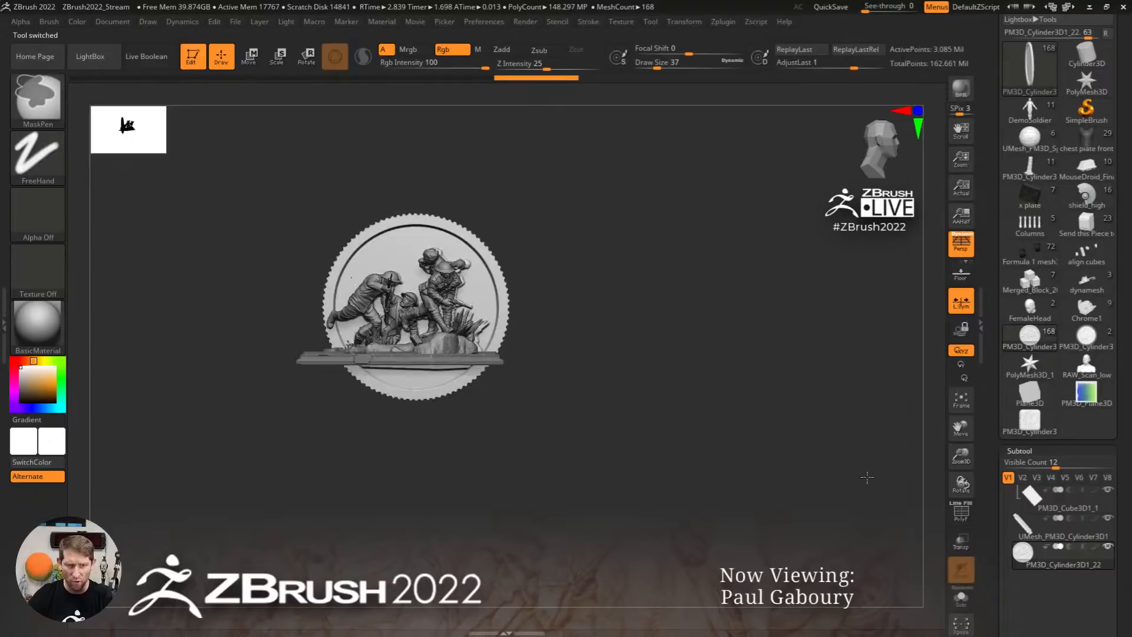
pyautogui.click(1029, 509)
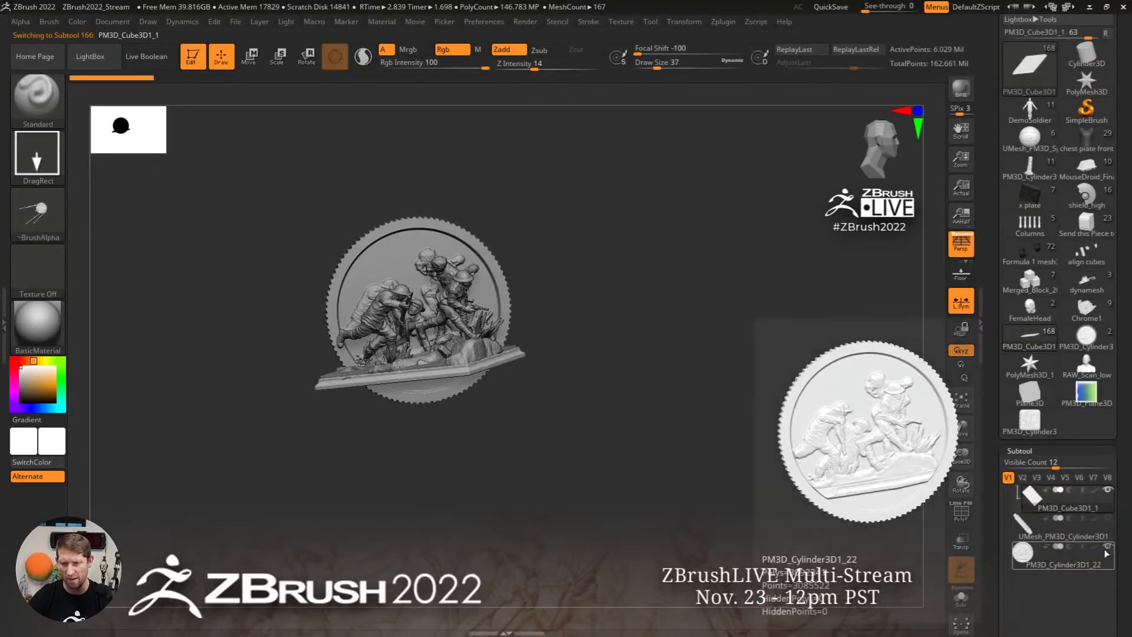
pyautogui.click(1108, 518)
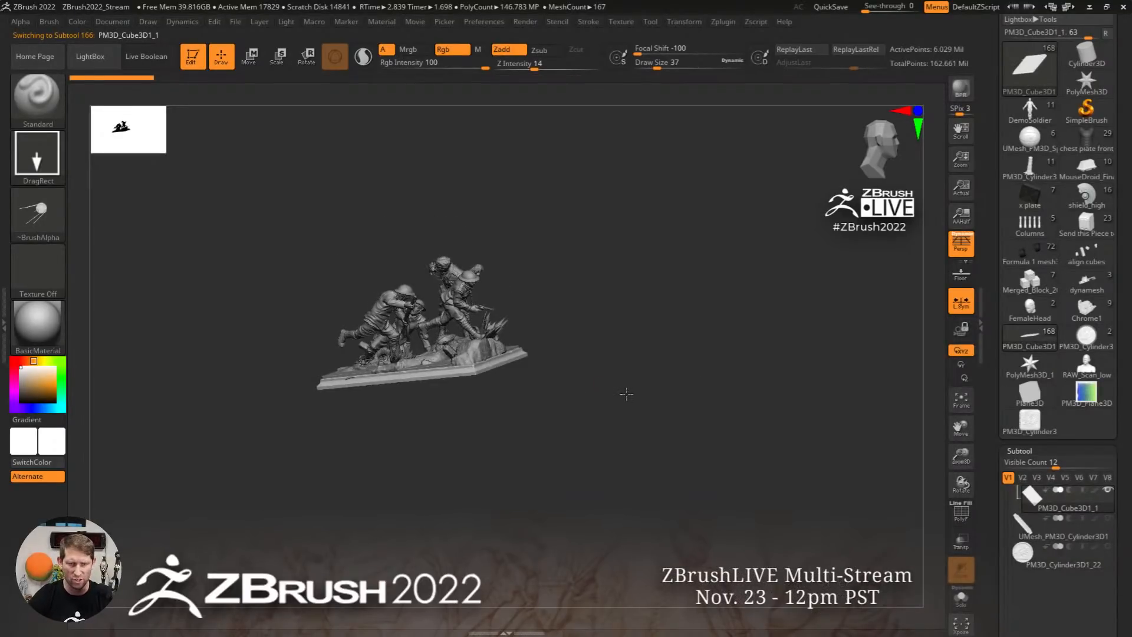
# Frame the soldier diorama in a straight view and make a BasRelief alpha from it
pyautogui.keyDown('shift'); pyautogui.moveTo(627, 394); pyautogui.dragTo(689, 420); pyautogui.keyUp('shift')
pyautogui.keyDown('alt'); pyautogui.moveTo(675, 413); pyautogui.dragTo(671, 411, button='right'); pyautogui.keyUp('alt')
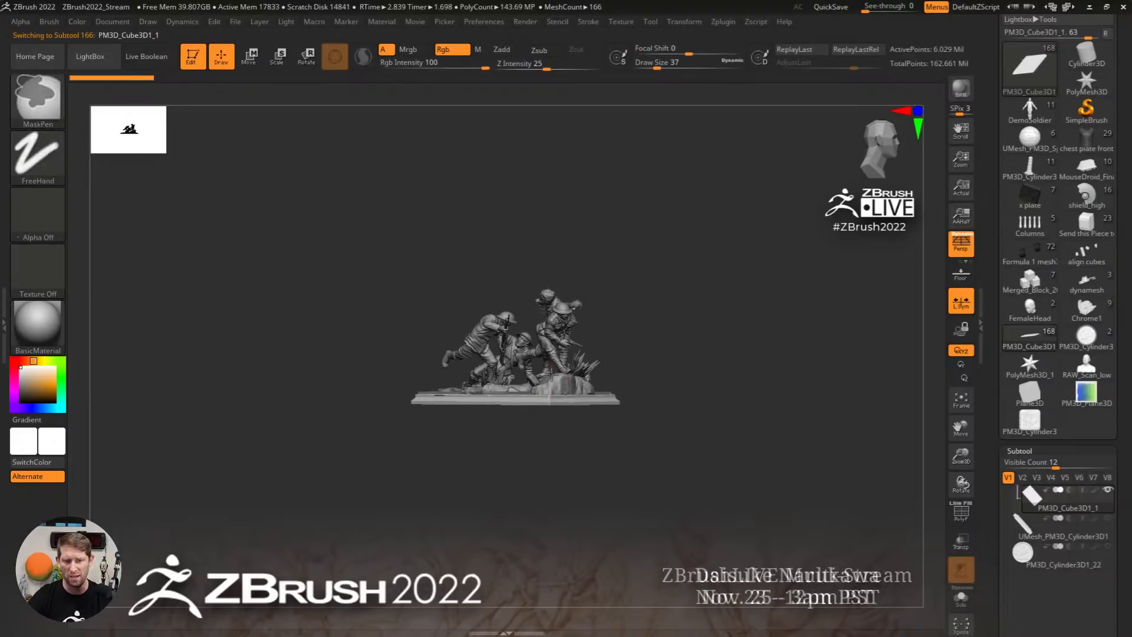
pyautogui.moveTo(562, 377)
pyautogui.keyDown('ctrl'); pyautogui.mouseDown(button='right')
pyautogui.moveTo(637, 434)
pyautogui.moveTo(617, 423)
pyautogui.mouseUp(button='right'); pyautogui.keyUp('ctrl')
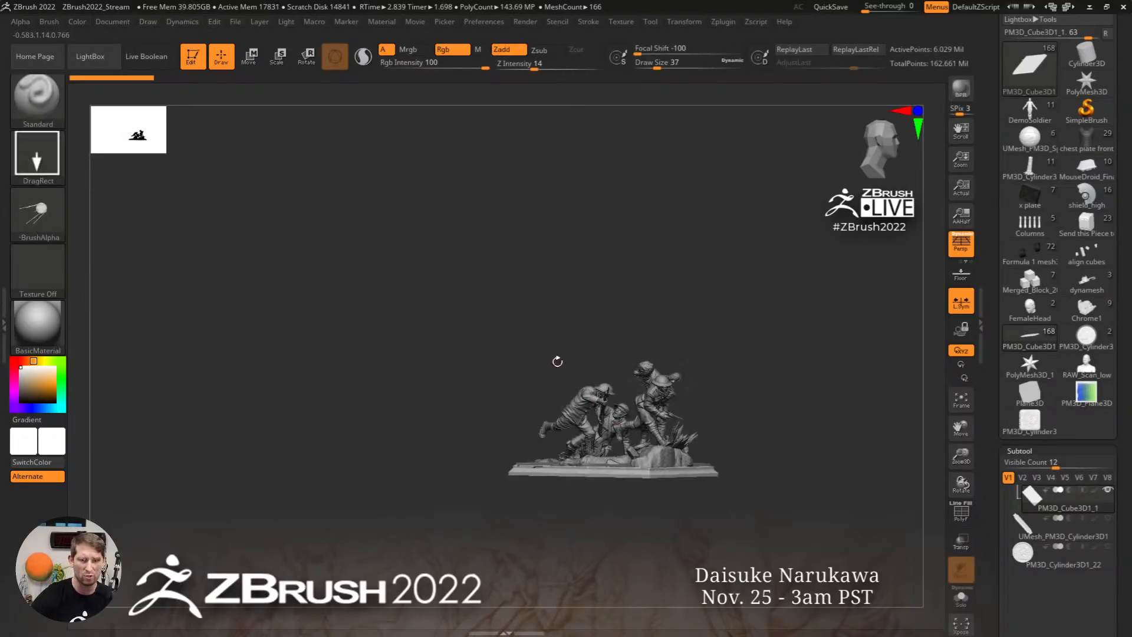
pyautogui.press('f')
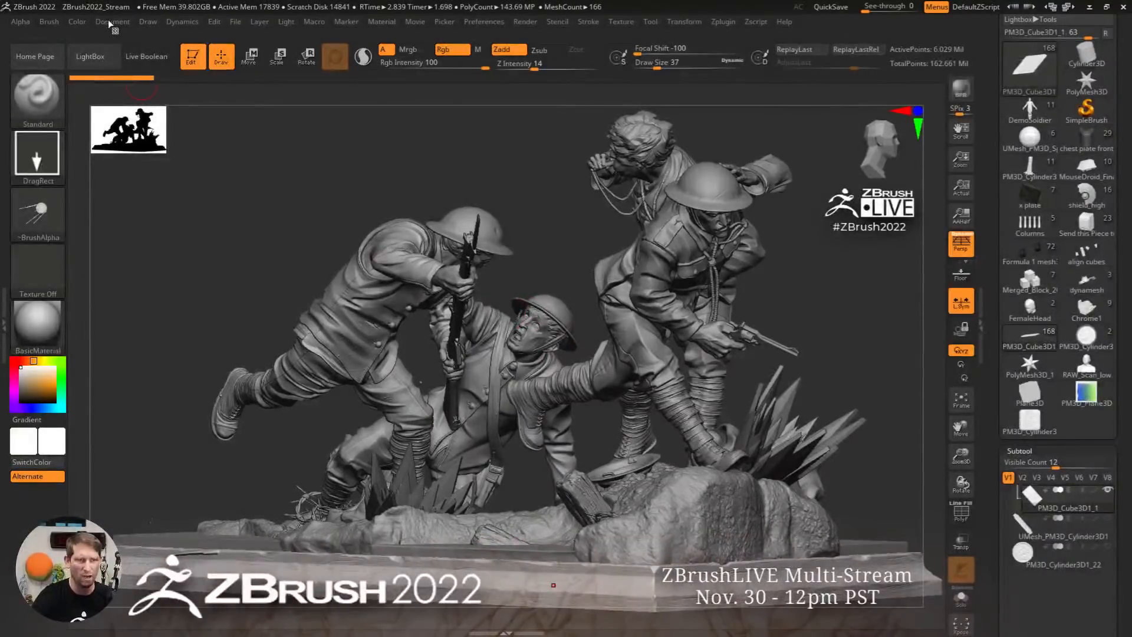
pyautogui.click(109, 23)
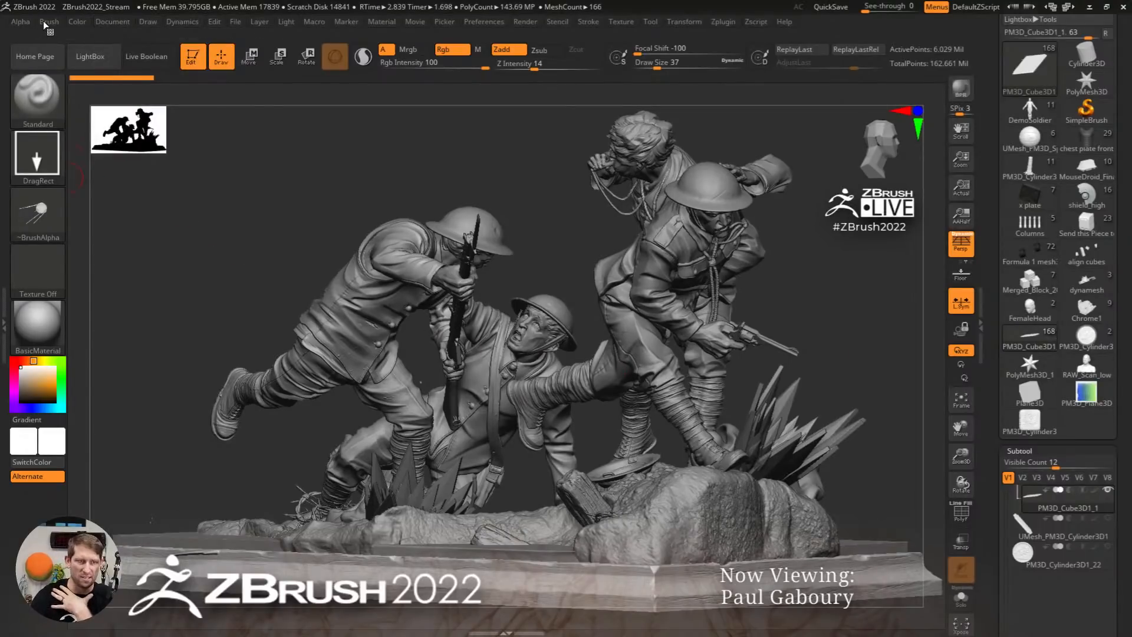
pyautogui.click(20, 22)
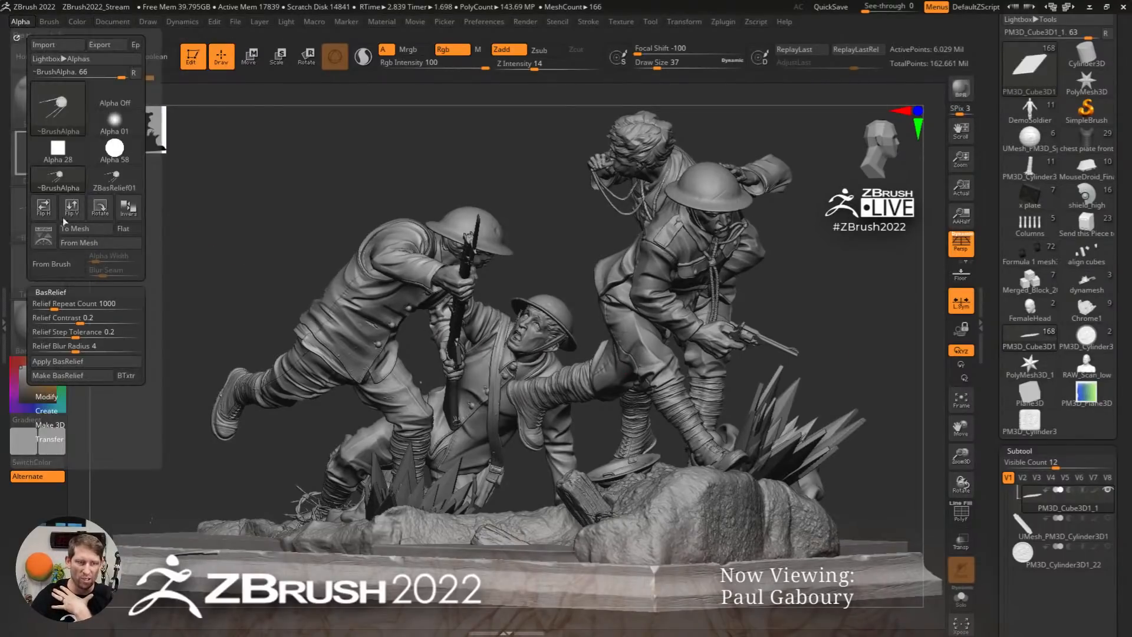
pyautogui.click(87, 382)
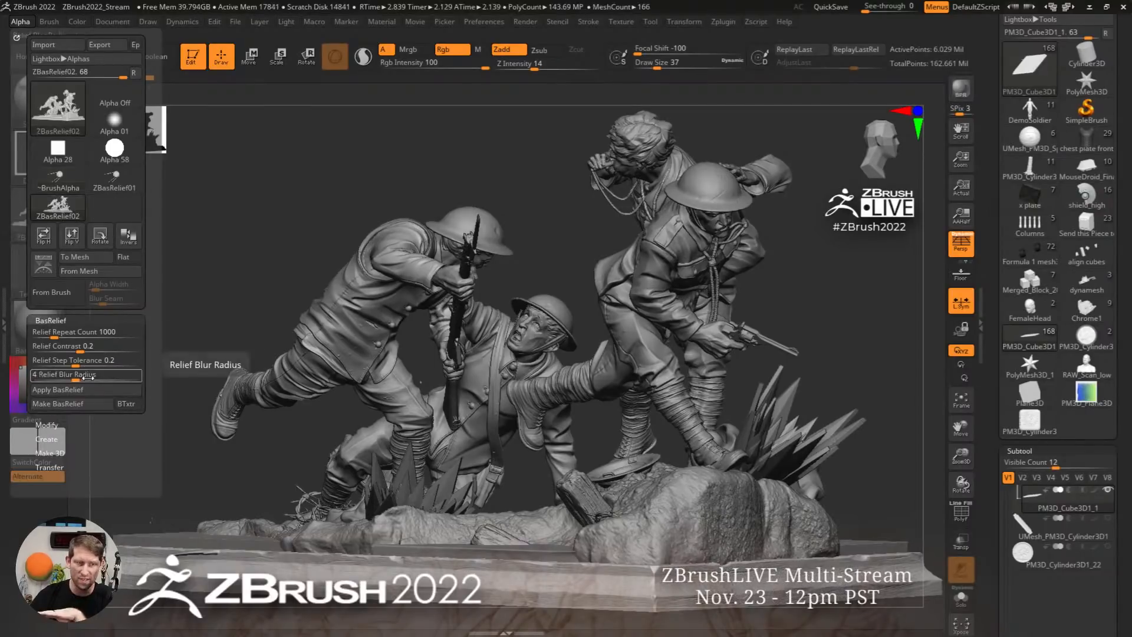
pyautogui.moveTo(43, 224)
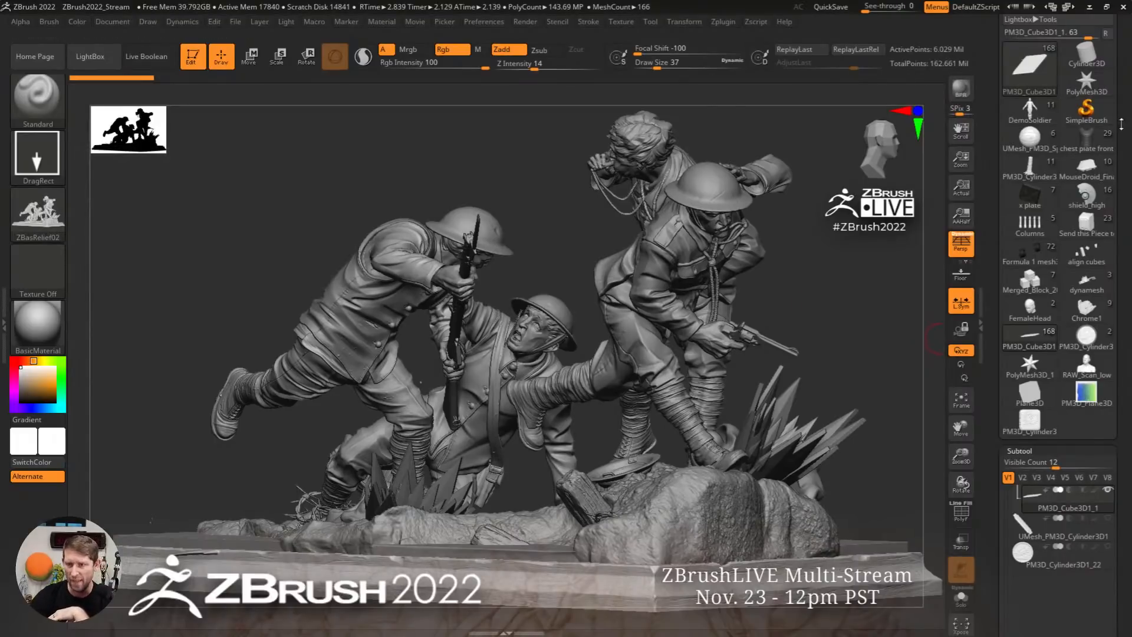
# Switch to Cylinder3D, convert it to a PolyMesh3D and subdivide it six times
pyautogui.click(1094, 62)
pyautogui.keyDown('alt'); pyautogui.moveTo(847, 370); pyautogui.dragTo(719, 407); pyautogui.keyUp('alt')
pyautogui.moveTo(1113, 255); pyautogui.dragTo(1113, 360)
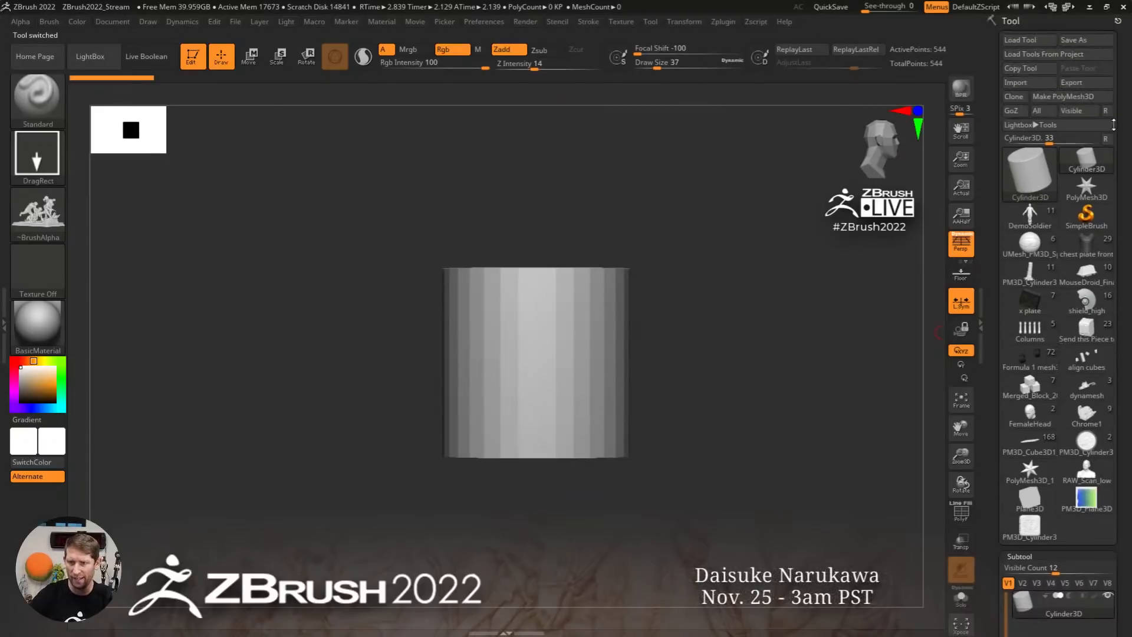
pyautogui.click(1077, 98)
pyautogui.hotkey('ctrl', 'd')
pyautogui.hotkey('ctrl', 'd')
pyautogui.hotkey('ctrl', 'd')
pyautogui.hotkey('ctrl', 'd')
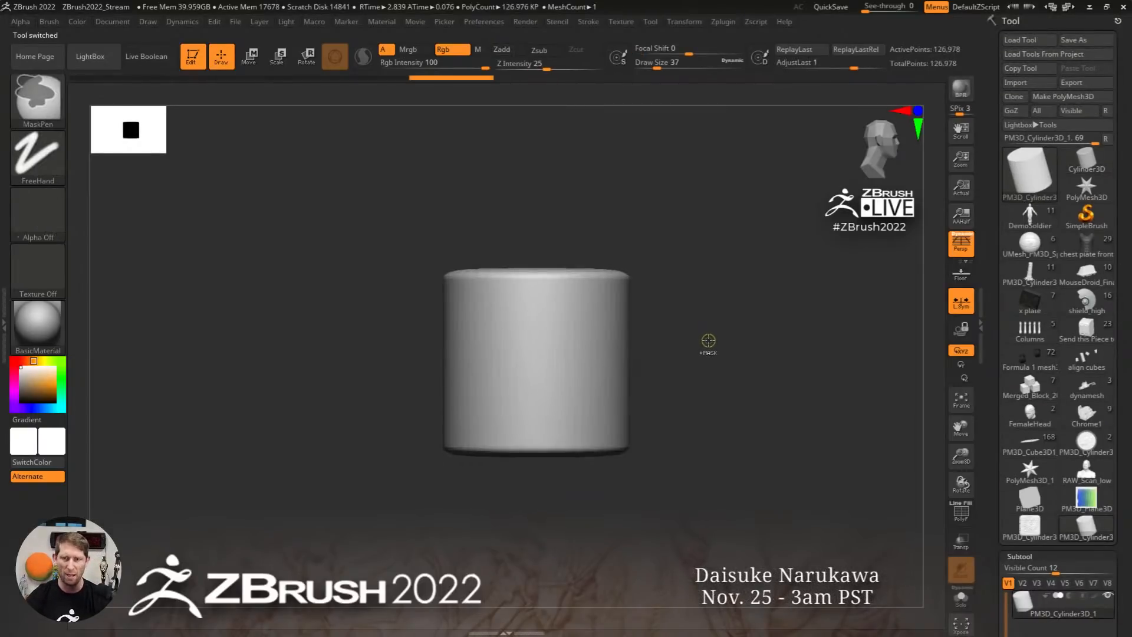
pyautogui.hotkey('ctrl', 'd')
pyautogui.hotkey('ctrl', 'd')
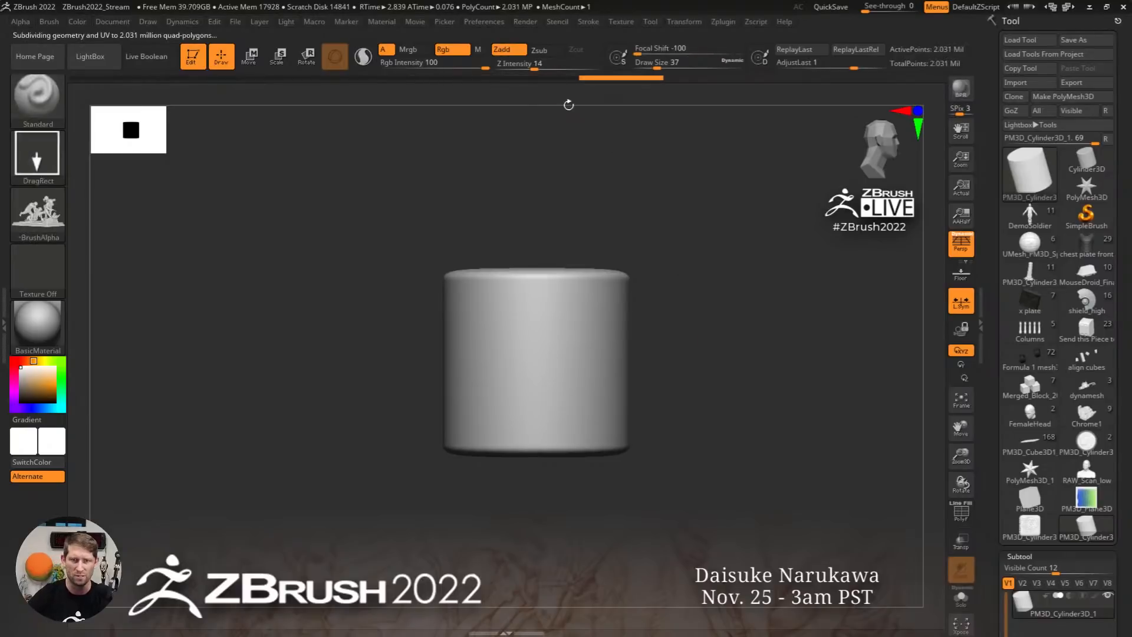
# Stamp the soldier relief on the cylinder's side, adjust the stroke with AdjustLast and inspect it from a straight view
pyautogui.keyDown('ctrl'); pyautogui.moveTo(508, 356); pyautogui.dragTo(551, 372, button='right'); pyautogui.keyUp('ctrl')
pyautogui.moveTo(554, 372)
pyautogui.mouseDown()
pyautogui.moveTo(573, 270)
pyautogui.moveTo(549, 183)
pyautogui.mouseUp()
pyautogui.moveTo(818, 439); pyautogui.dragTo(752, 403)
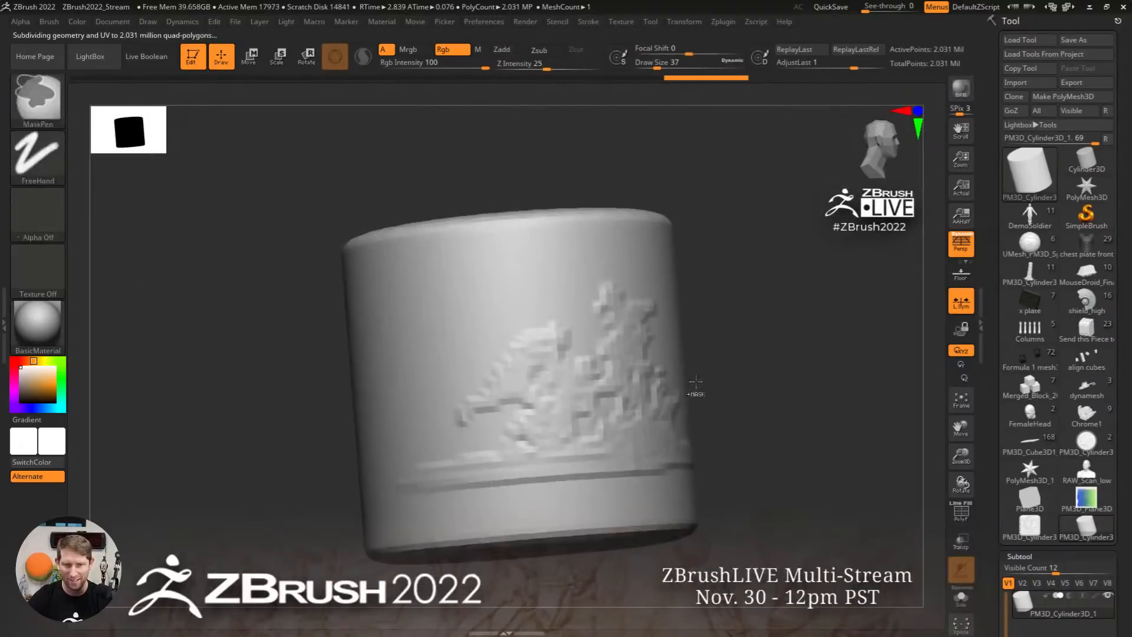
pyautogui.moveTo(853, 68); pyautogui.dragTo(859, 65)
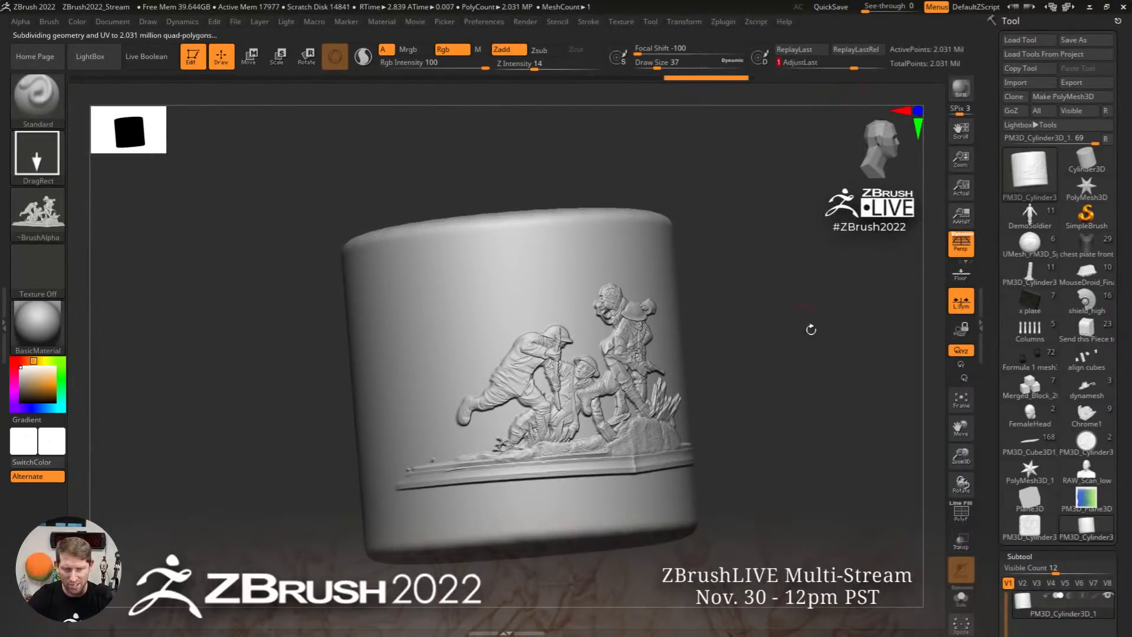
pyautogui.keyDown('shift'); pyautogui.moveTo(811, 329); pyautogui.dragTo(808, 425); pyautogui.keyUp('shift')
pyautogui.keyDown('shift'); pyautogui.moveTo(760, 378); pyautogui.dragTo(780, 360); pyautogui.keyUp('shift')
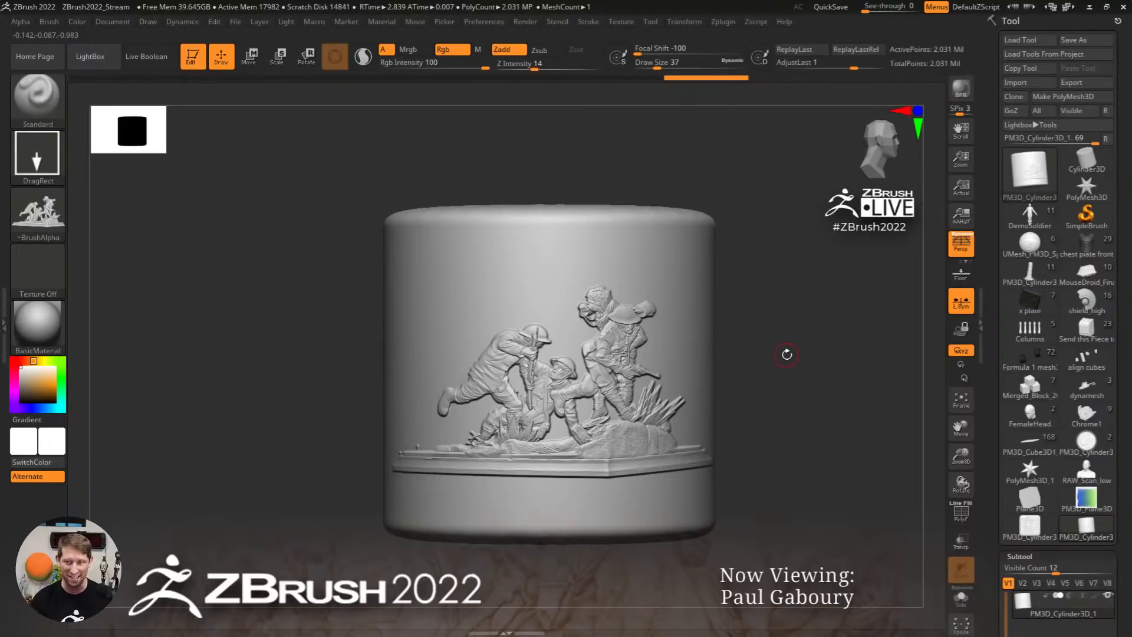
# Switch to the chest plate front tool and stamp the soldier relief across the chest of the samurai armor
pyautogui.click(1087, 244)
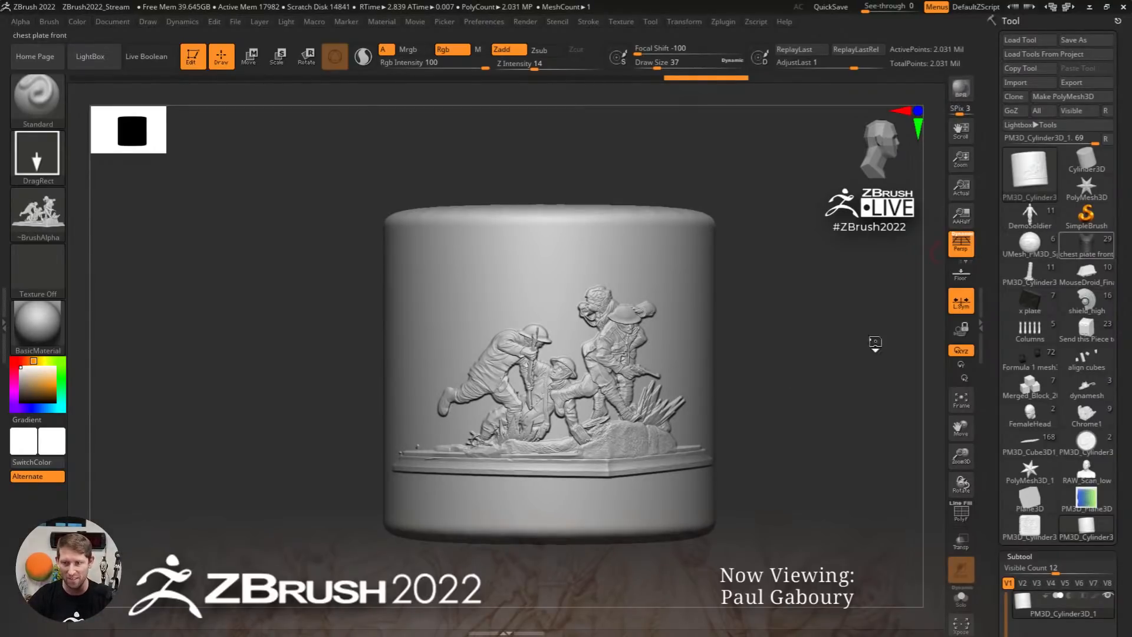
pyautogui.moveTo(732, 360); pyautogui.dragTo(660, 371)
pyautogui.keyDown('ctrl'); pyautogui.moveTo(659, 371); pyautogui.dragTo(616, 327, button='right'); pyautogui.keyUp('ctrl')
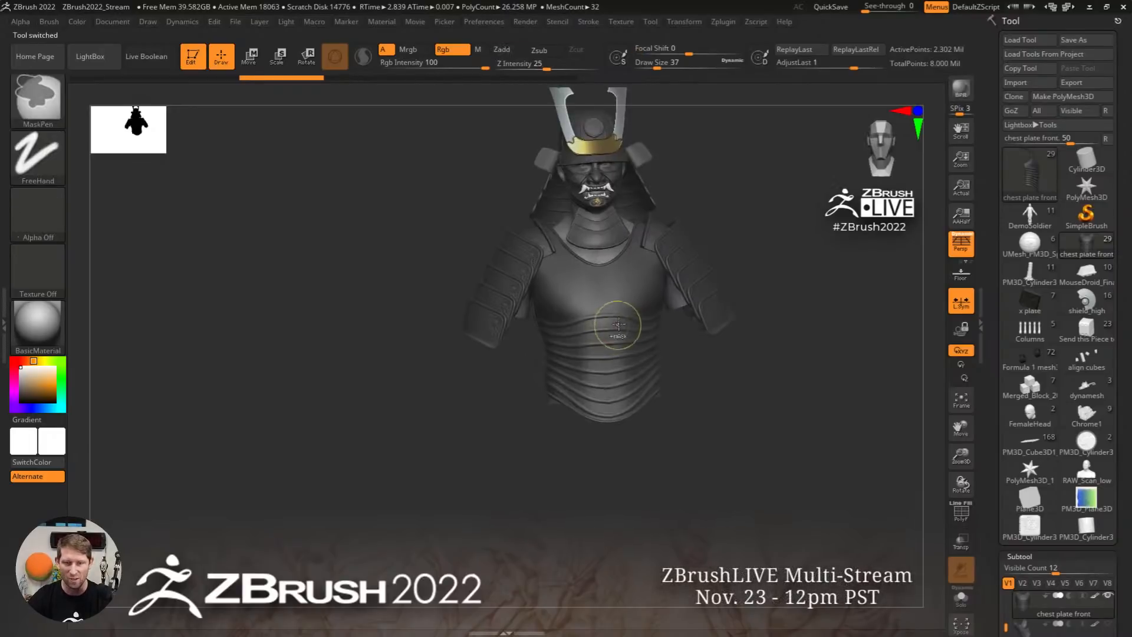
pyautogui.keyDown('shift'); pyautogui.moveTo(708, 379); pyautogui.dragTo(688, 386); pyautogui.keyUp('shift')
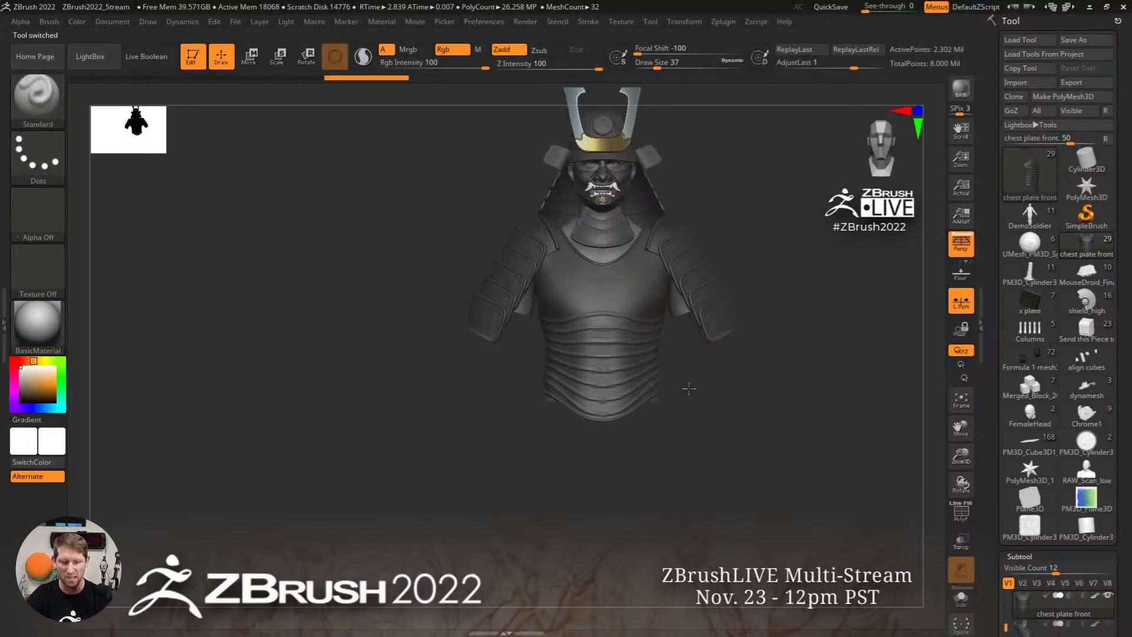
pyautogui.hotkey('shift', 'f')
pyautogui.moveTo(636, 324)
pyautogui.keyDown('ctrl'); pyautogui.mouseDown(button='right')
pyautogui.moveTo(632, 383)
pyautogui.moveTo(632, 374)
pyautogui.mouseUp(button='right'); pyautogui.keyUp('ctrl')
pyautogui.hotkey('shift', 'f')
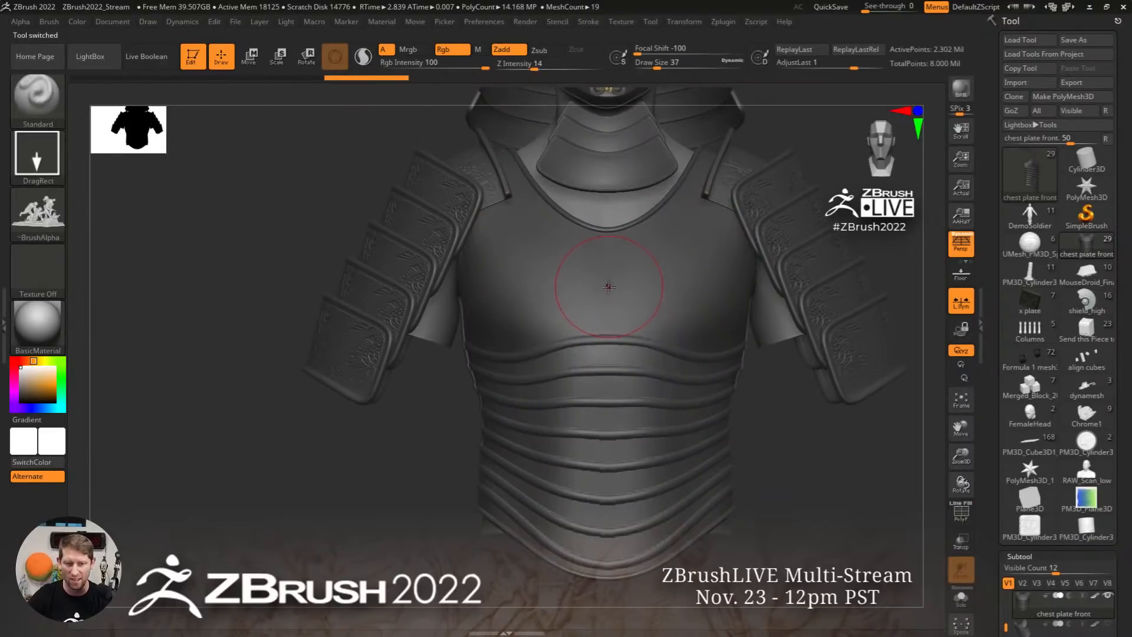
pyautogui.moveTo(609, 287); pyautogui.dragTo(610, 223)
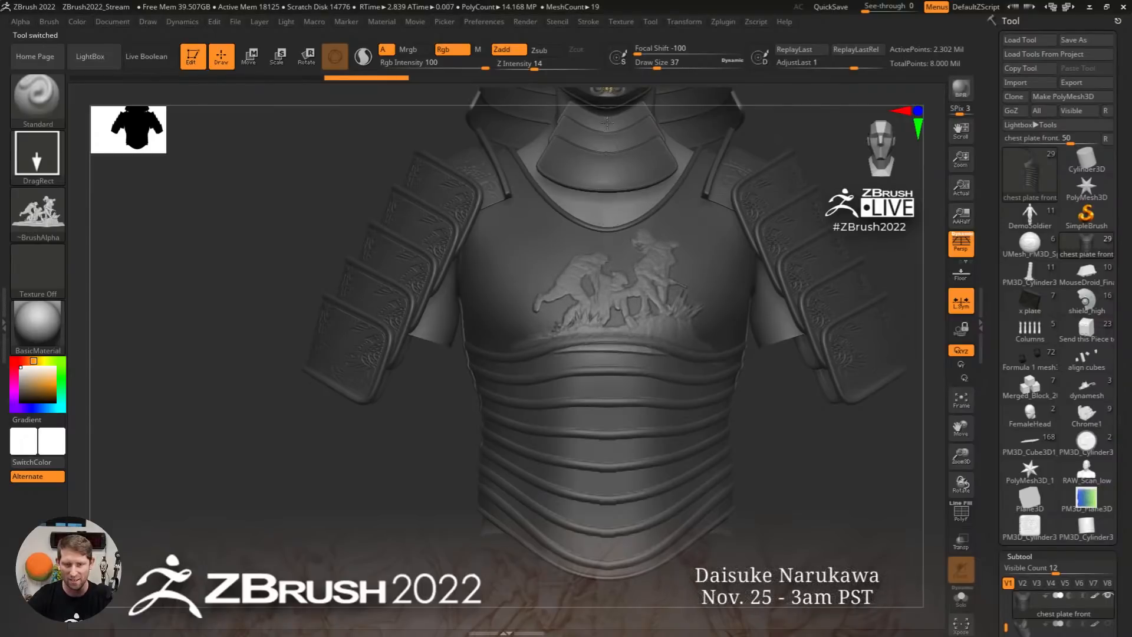
# Try stamping the soldier relief across the chest plate again, and undo the stamp
pyautogui.moveTo(608, 122); pyautogui.dragTo(622, 151)
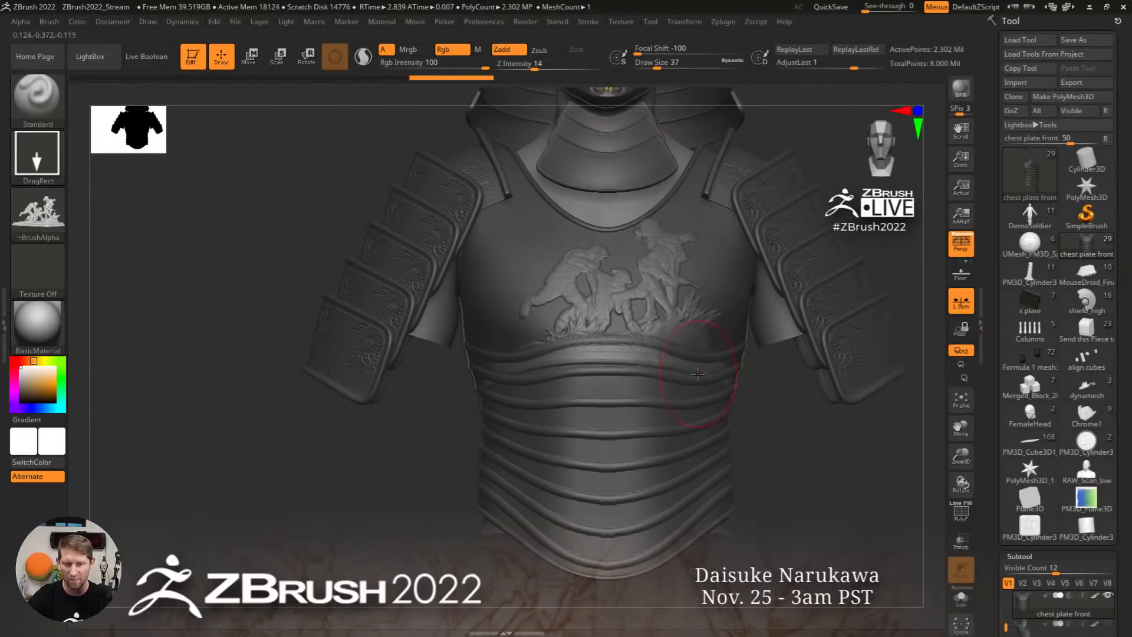
pyautogui.moveTo(665, 383)
pyautogui.mouseDown(button='right')
pyautogui.moveTo(704, 394)
pyautogui.moveTo(677, 400)
pyautogui.mouseUp(button='right')
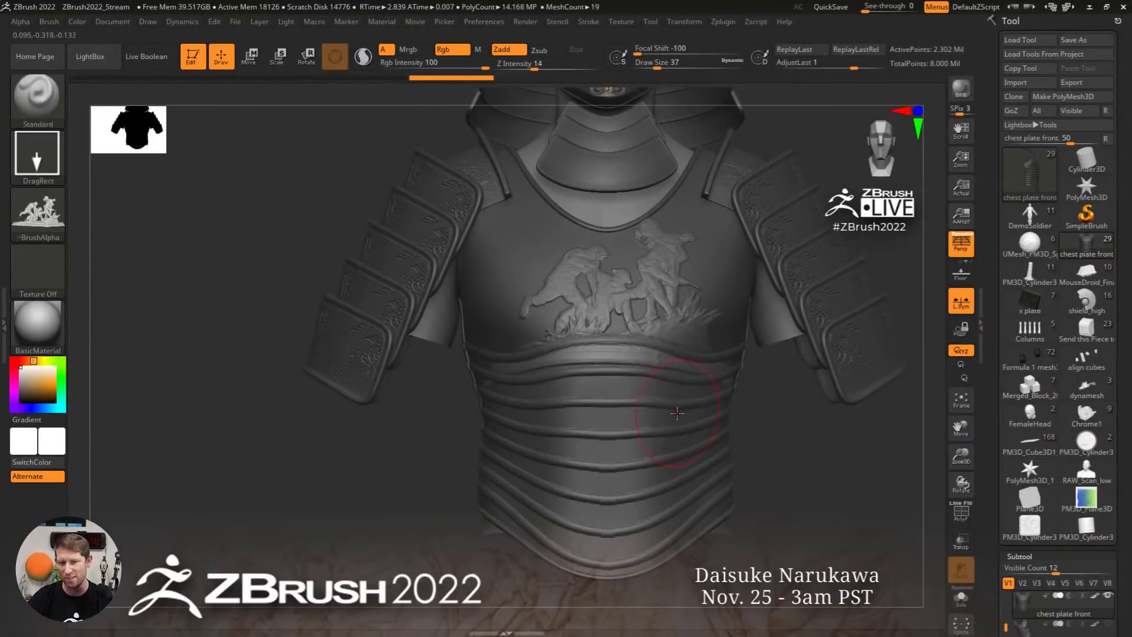
pyautogui.hotkey('ctrl', 'z')
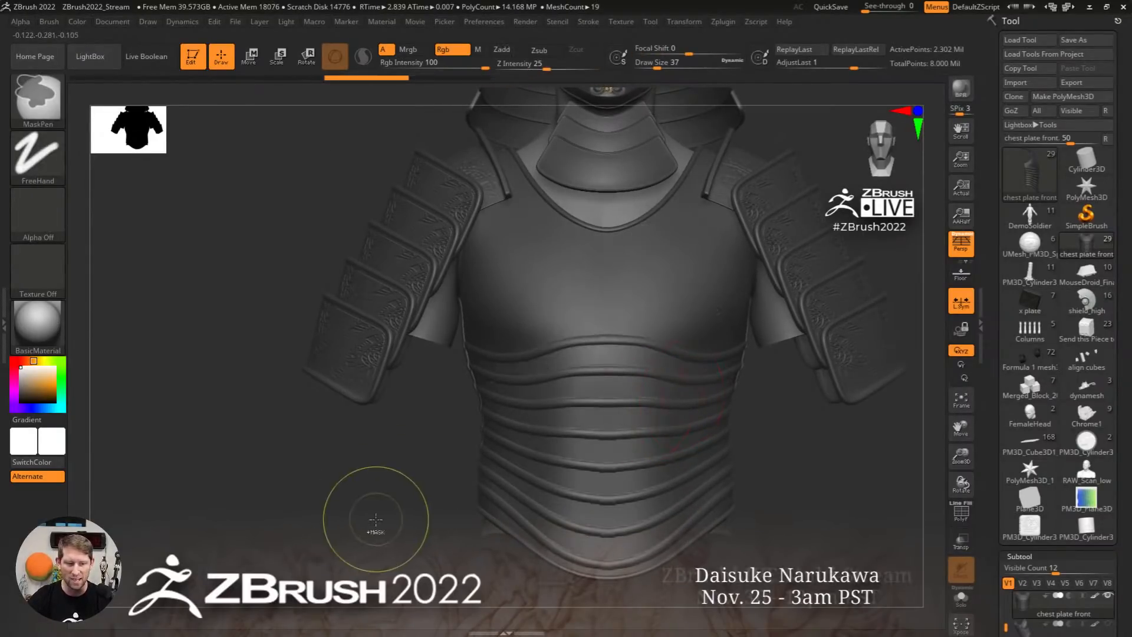
# Mask a region of the samurai armor, invert the mask and clear it
pyautogui.moveTo(375, 519)
pyautogui.keyDown('ctrl'); pyautogui.mouseDown()
pyautogui.moveTo(712, 341)
pyautogui.moveTo(646, 318)
pyautogui.moveTo(619, 224)
pyautogui.moveTo(628, 154)
pyautogui.moveTo(568, 109)
pyautogui.moveTo(554, 148)
pyautogui.mouseUp(); pyautogui.keyUp('ctrl')
pyautogui.keyDown('ctrl'); pyautogui.click(808, 464); pyautogui.keyUp('ctrl')
pyautogui.keyDown('ctrl'); pyautogui.moveTo(819, 487); pyautogui.dragTo(864, 522); pyautogui.keyUp('ctrl')
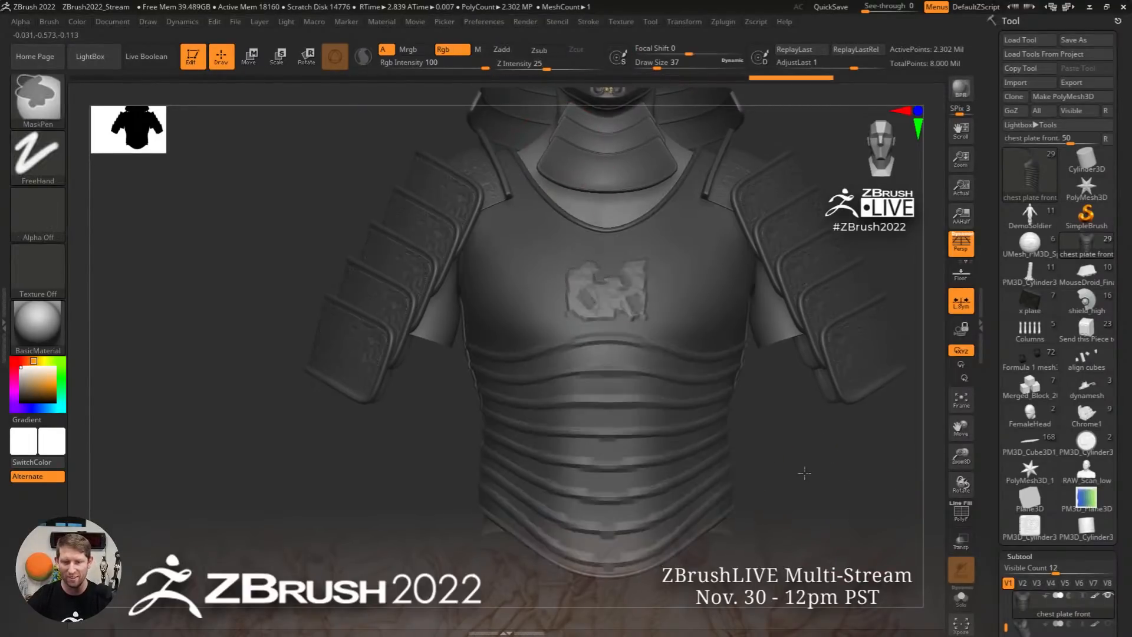
pyautogui.keyDown('ctrl'); pyautogui.moveTo(805, 473); pyautogui.dragTo(816, 470, button='right'); pyautogui.keyUp('ctrl')
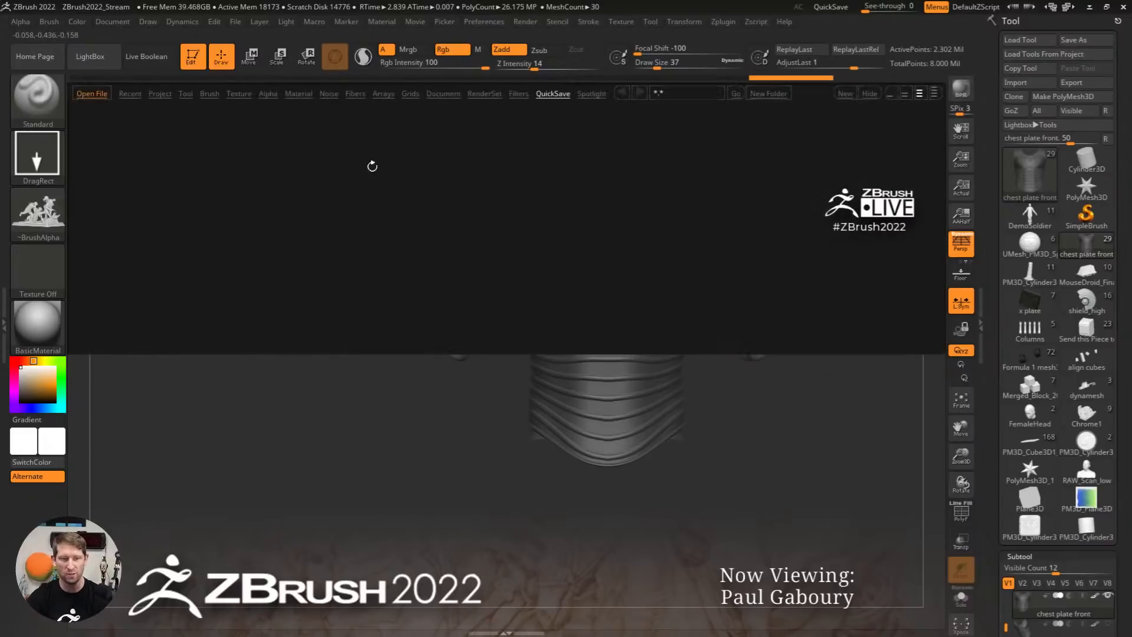
# Open the Earthquake character project from the DemoProjects folder without saving the current project
pyautogui.click(161, 95)
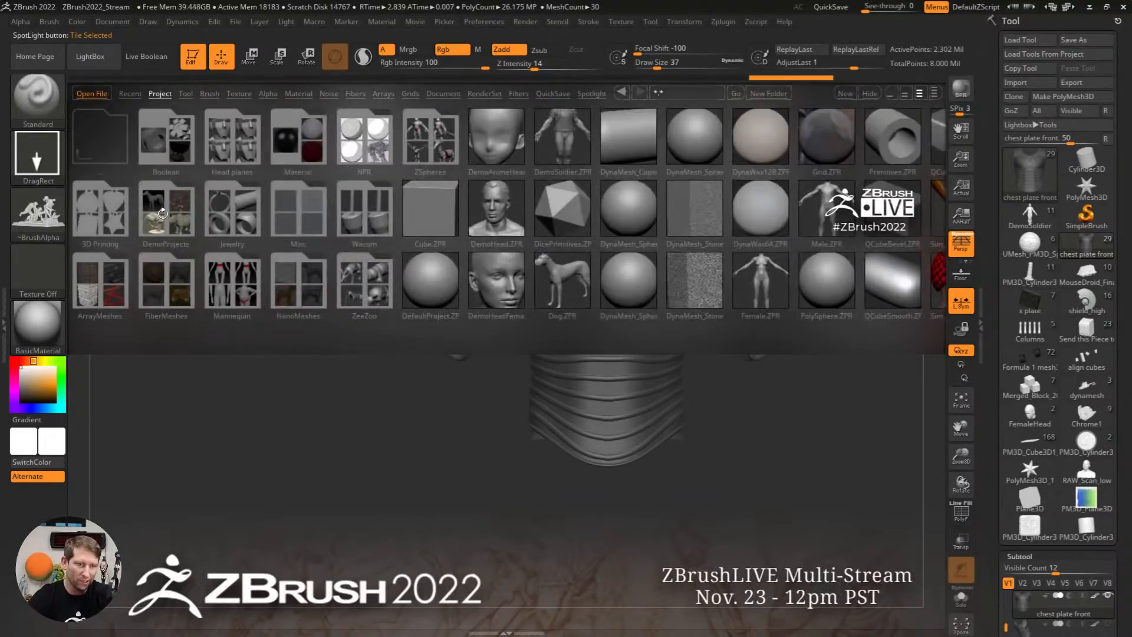
pyautogui.doubleClick(162, 214)
pyautogui.doubleClick(364, 207)
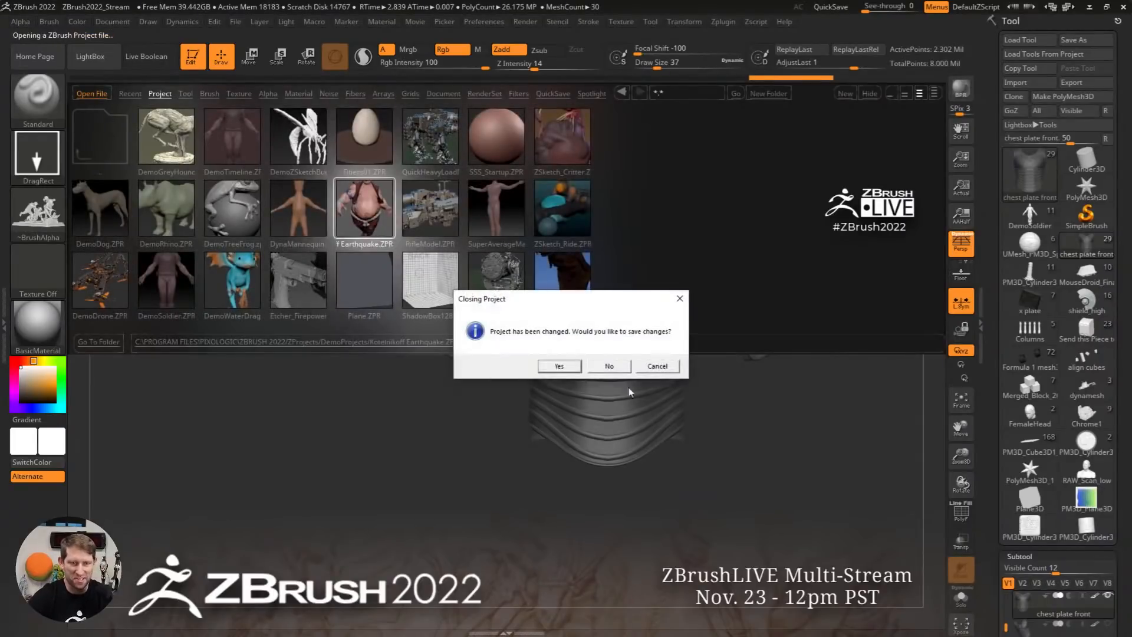
pyautogui.click(615, 366)
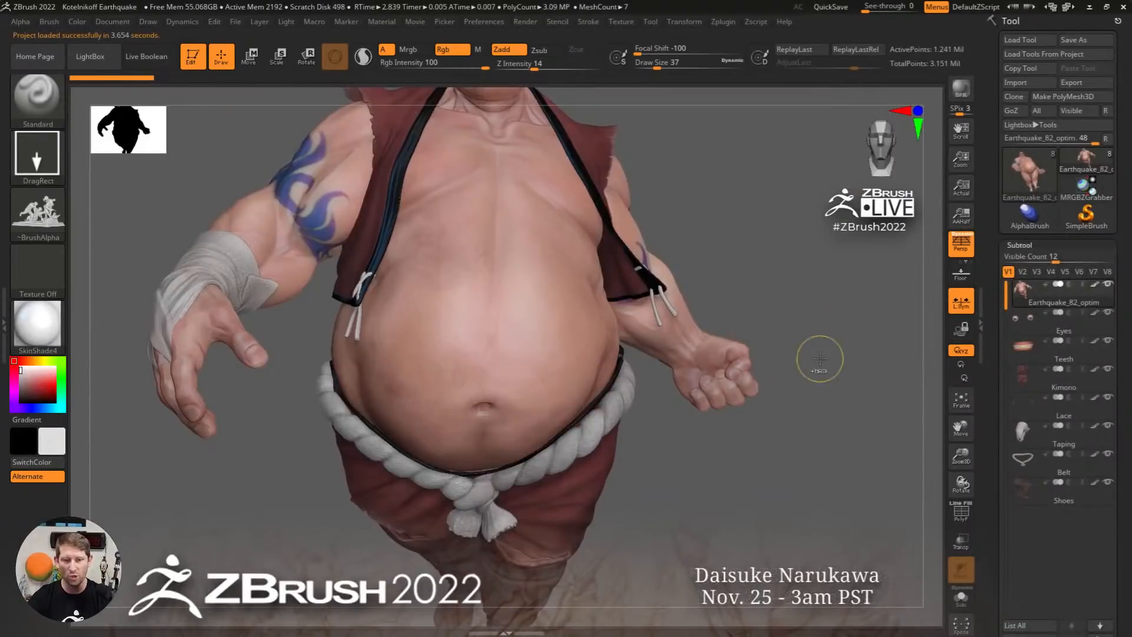
# Examine the Texture Map settings of the Earthquake figure
pyautogui.moveTo(818, 358)
pyautogui.keyDown('ctrl'); pyautogui.mouseDown(button='right')
pyautogui.moveTo(658, 332)
pyautogui.moveTo(687, 356)
pyautogui.mouseUp(button='right'); pyautogui.keyUp('ctrl')
pyautogui.click(1028, 246)
pyautogui.keyDown('shift'); pyautogui.click(1053, 277); pyautogui.keyUp('shift')
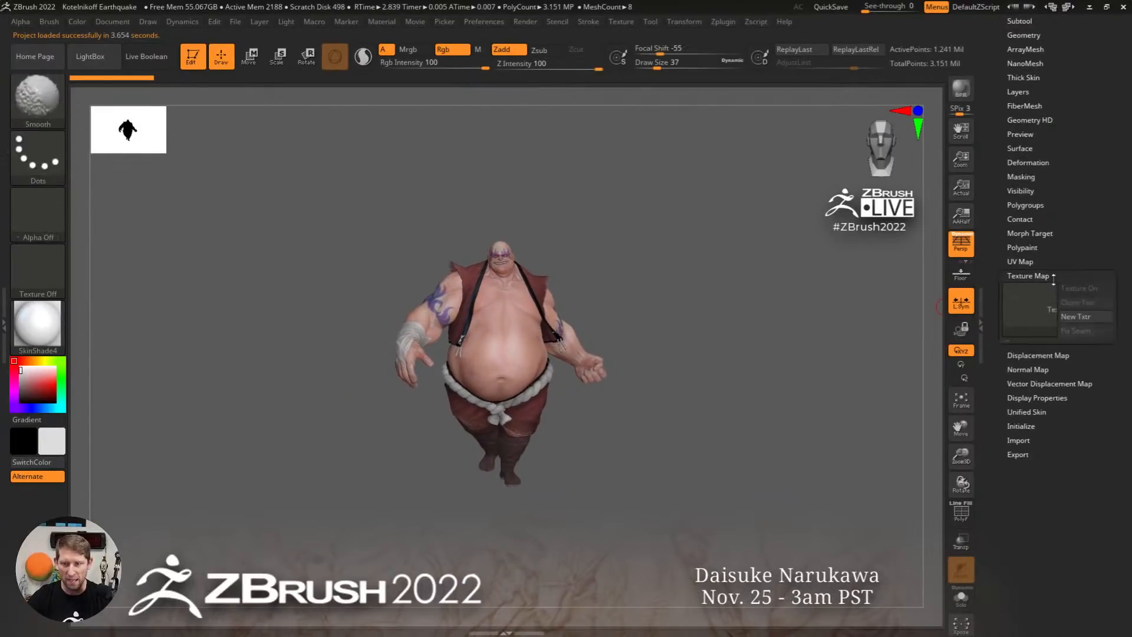
pyautogui.click(1031, 317)
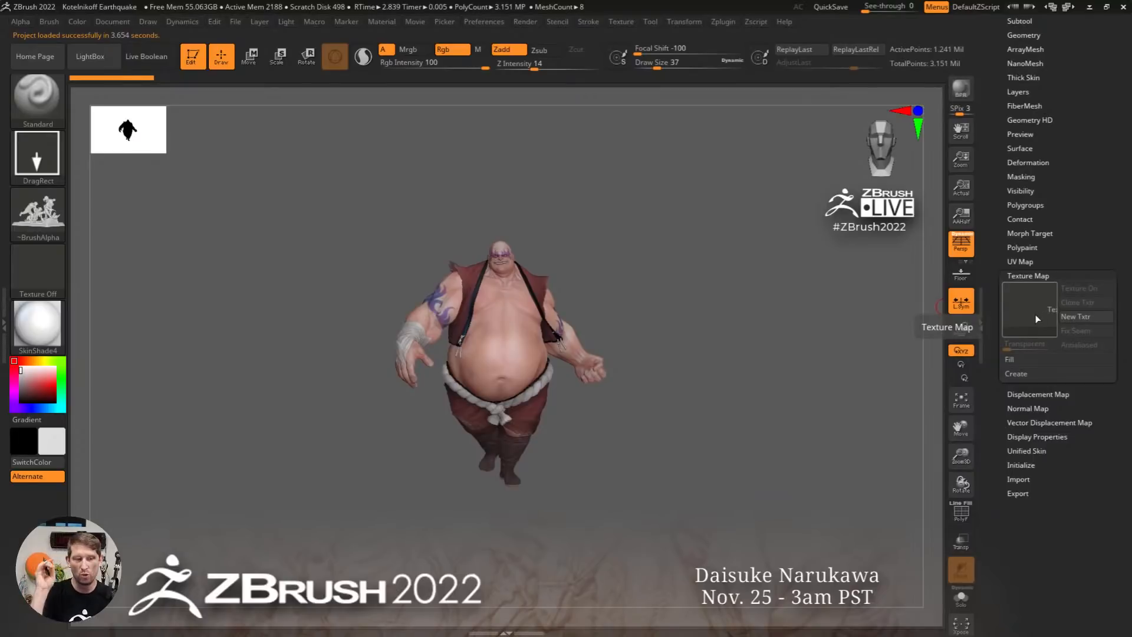
# Frame the whole Earthquake figure from the front and make a BasRelief alpha from it with BTxtr enabled
pyautogui.keyDown('ctrl'); pyautogui.moveTo(573, 295); pyautogui.dragTo(577, 419, button='right'); pyautogui.keyUp('ctrl')
pyautogui.keyDown('alt'); pyautogui.moveTo(652, 403); pyautogui.dragTo(664, 409, button='right'); pyautogui.keyUp('alt')
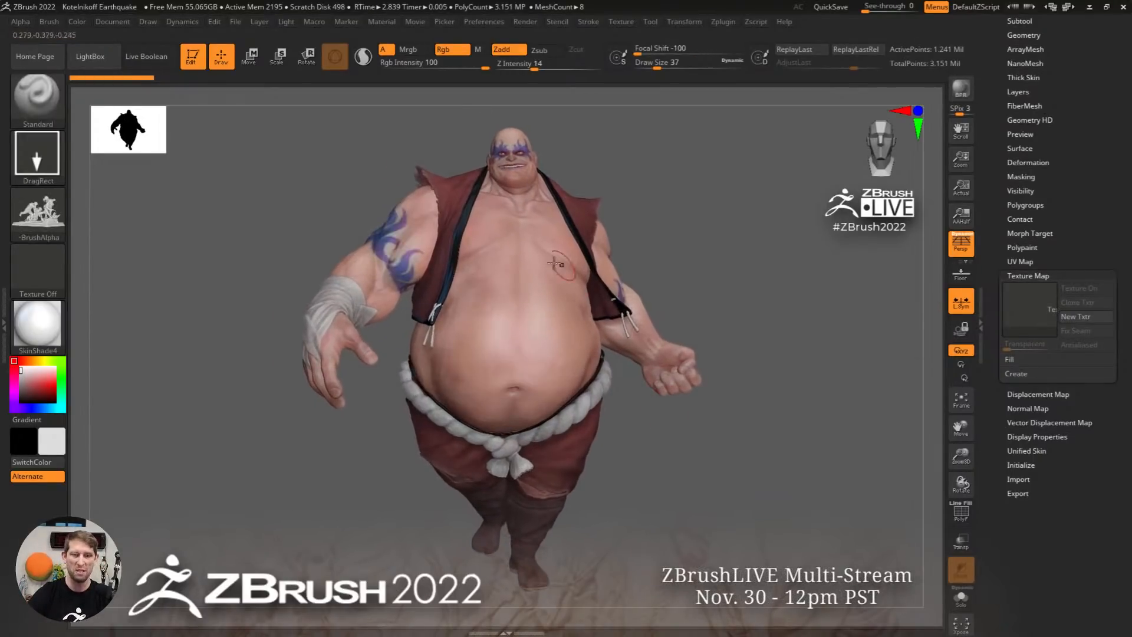
pyautogui.click(22, 21)
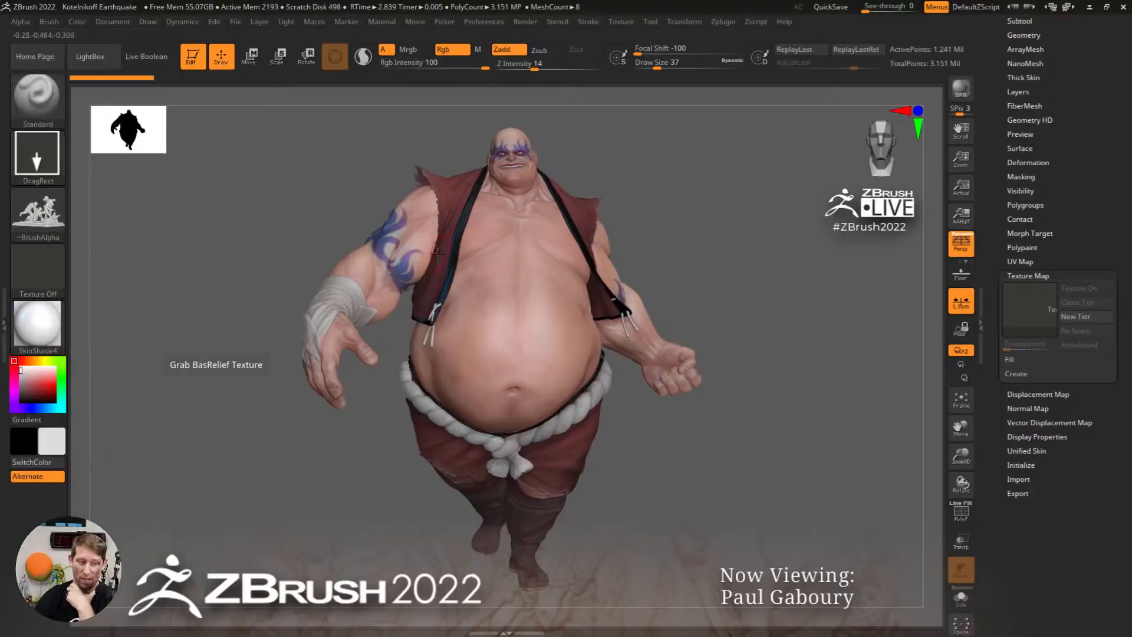
pyautogui.click(20, 21)
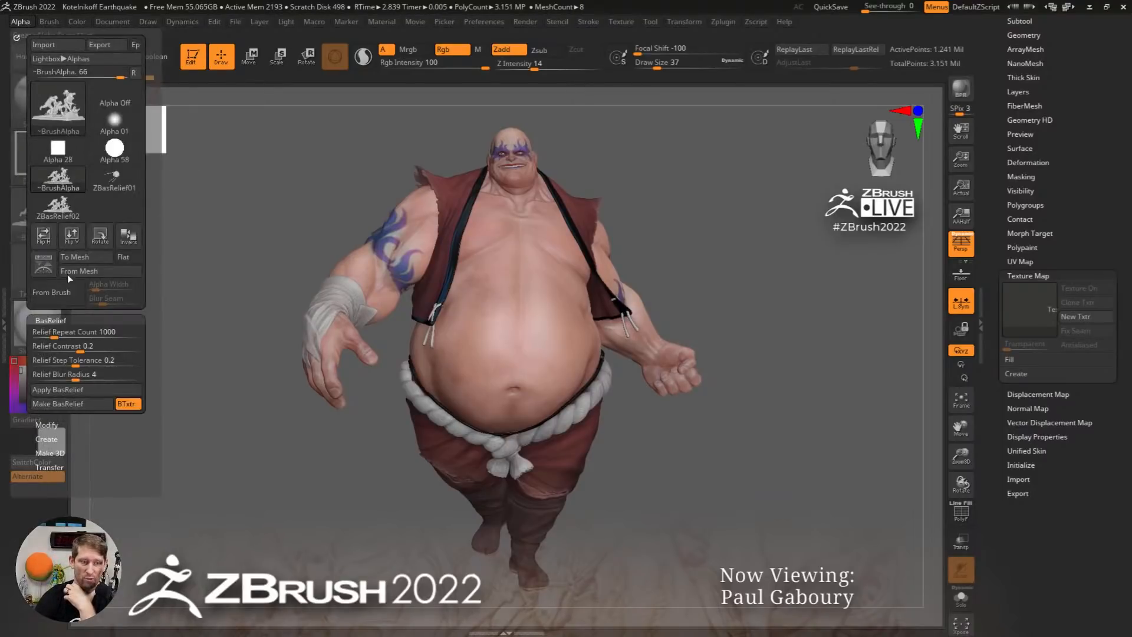
pyautogui.click(84, 405)
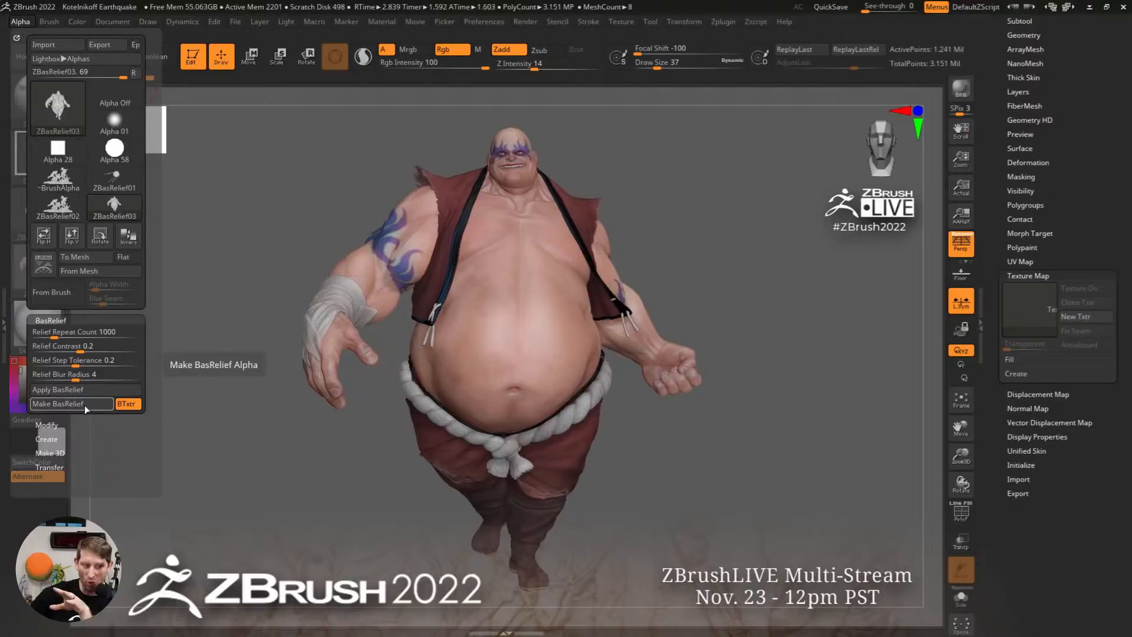
pyautogui.moveTo(44, 256)
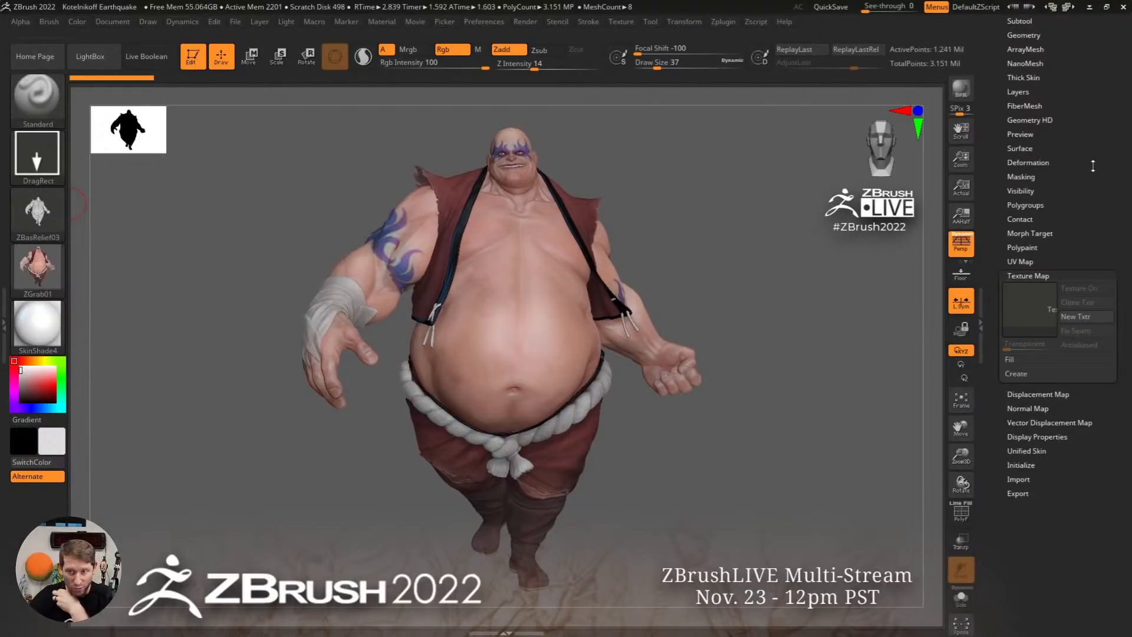
# Switch to a Cylinder3D, convert it to a PolyMesh3D and subdivide it six times
pyautogui.moveTo(1093, 166); pyautogui.dragTo(1107, 283)
pyautogui.click(1034, 181)
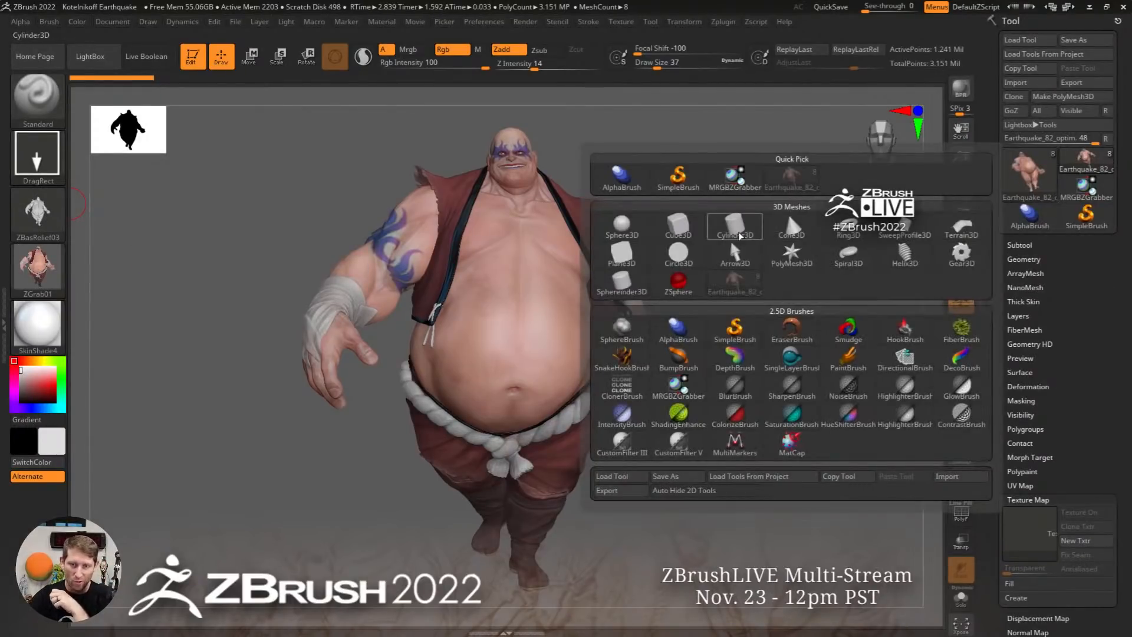
pyautogui.click(734, 226)
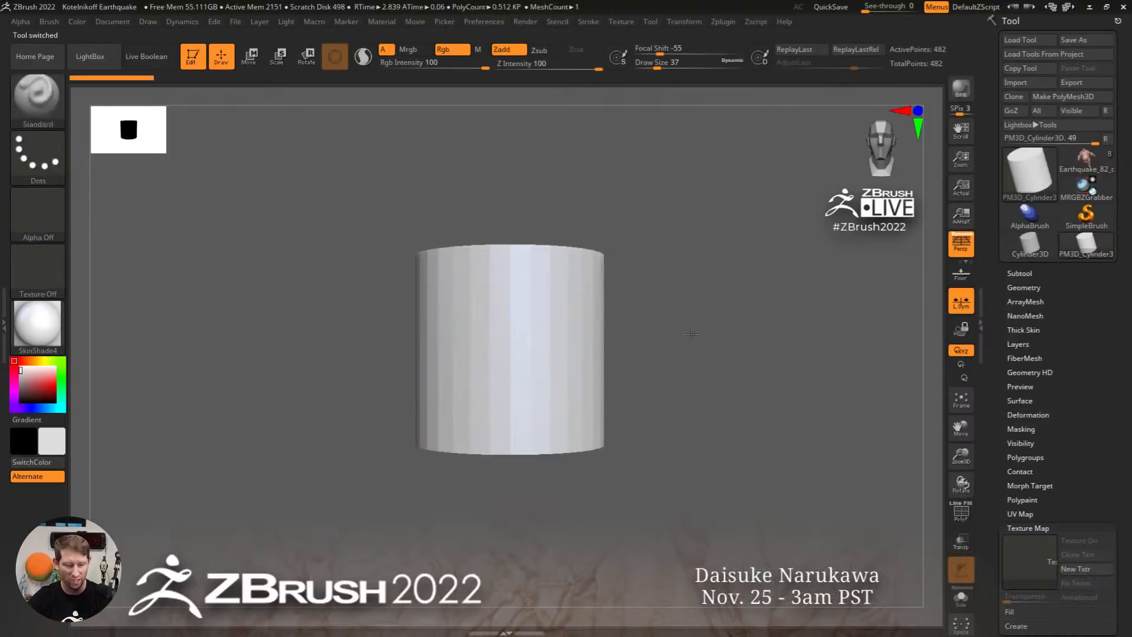
pyautogui.hotkey('ctrl', 'd')
pyautogui.hotkey('ctrl', 'd')
pyautogui.hotkey('ctrl', 'd')
pyautogui.hotkey('ctrl', 'd')
pyautogui.hotkey('ctrl', 'd')
pyautogui.hotkey('ctrl', 'd')
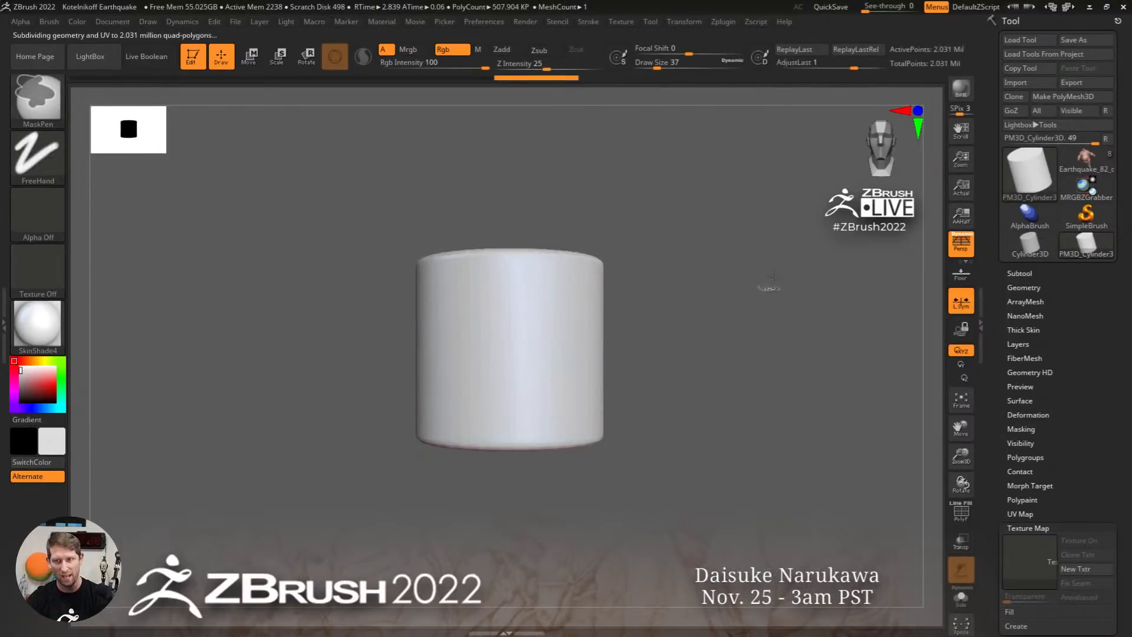
# Try stamping the Earthquake BasRelief alpha on the cylinder's front, and undo the stamp
pyautogui.keyDown('ctrl'); pyautogui.moveTo(555, 352); pyautogui.dragTo(553, 378, button='right'); pyautogui.keyUp('ctrl')
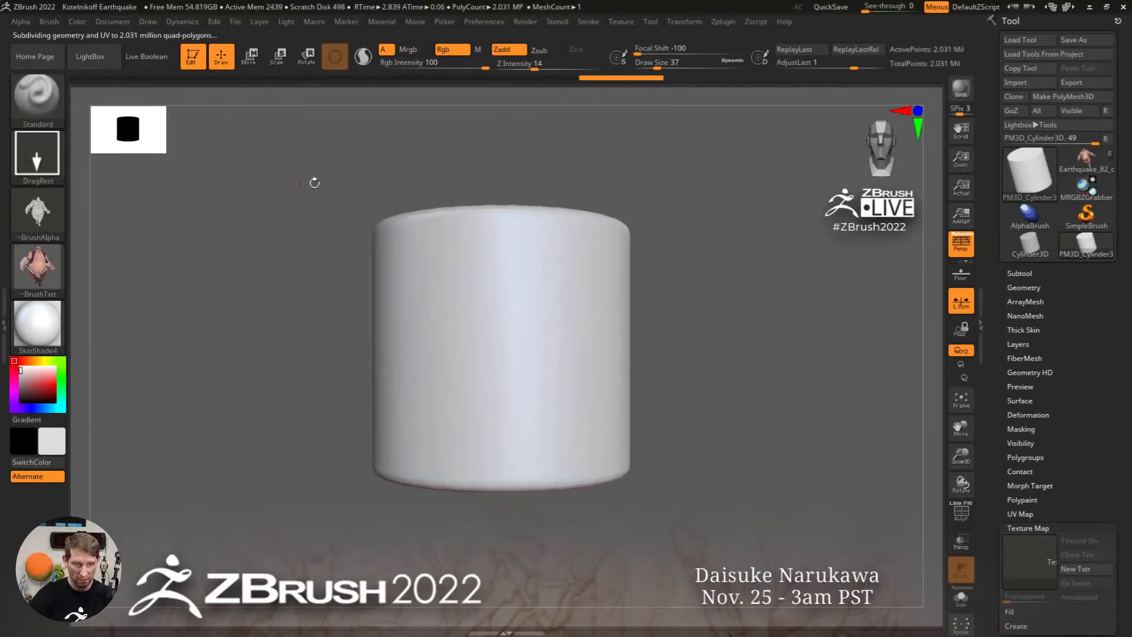
pyautogui.moveTo(518, 350); pyautogui.dragTo(611, 292)
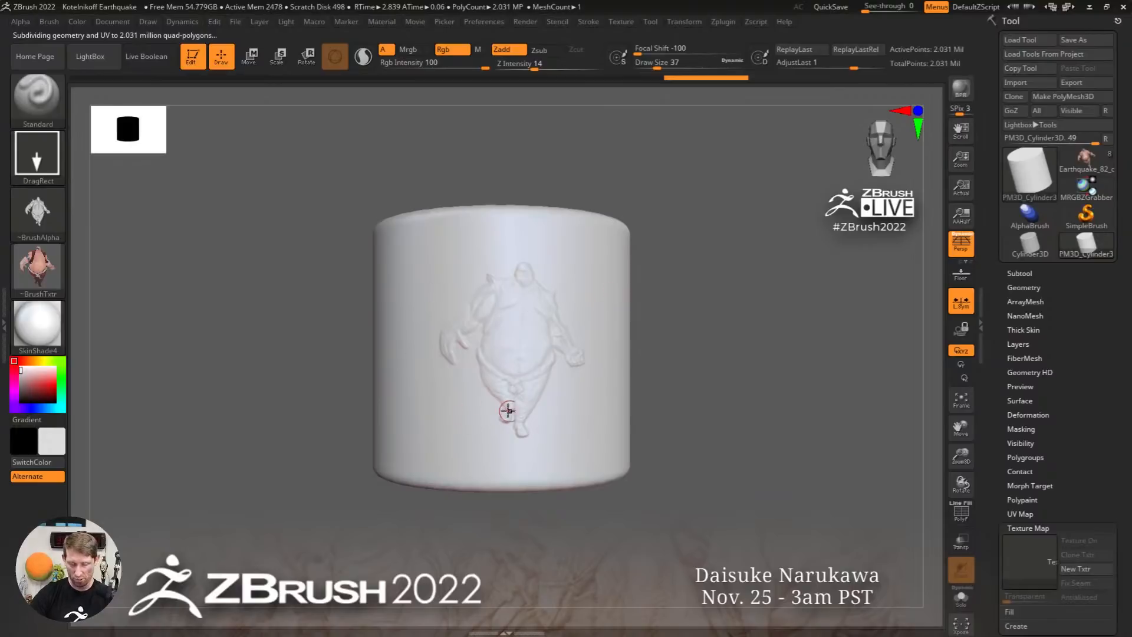
pyautogui.hotkey('ctrl', 'z')
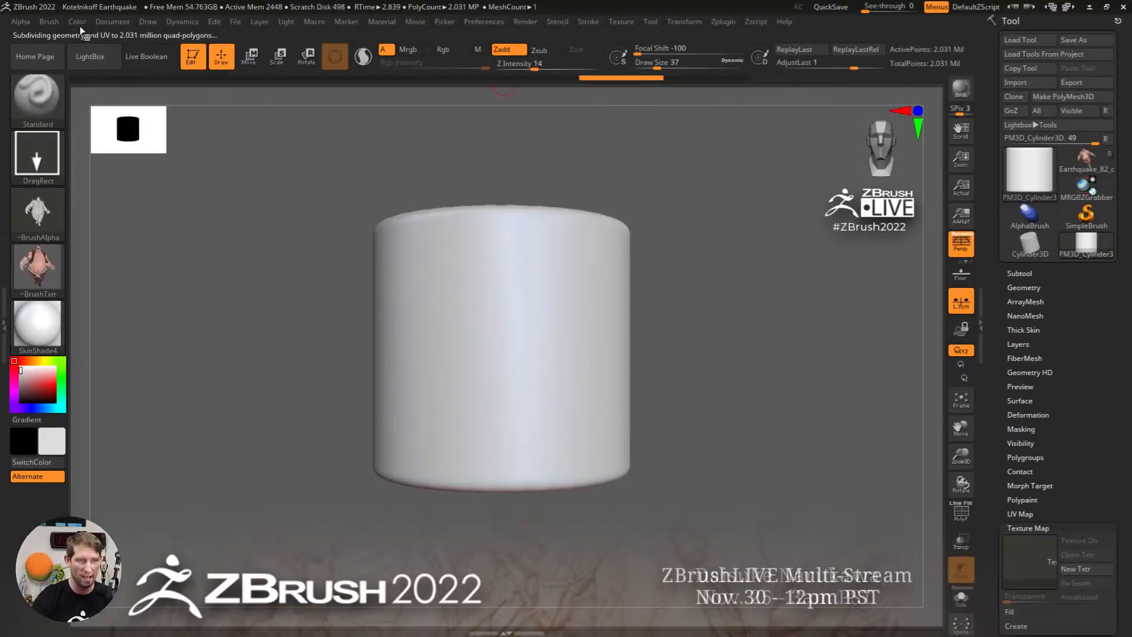
# Choose the ZGrab01 texture, enable Rgb and stamp the coloured Earthquake relief on the cylinder's front
pyautogui.click(43, 263)
pyautogui.click(113, 326)
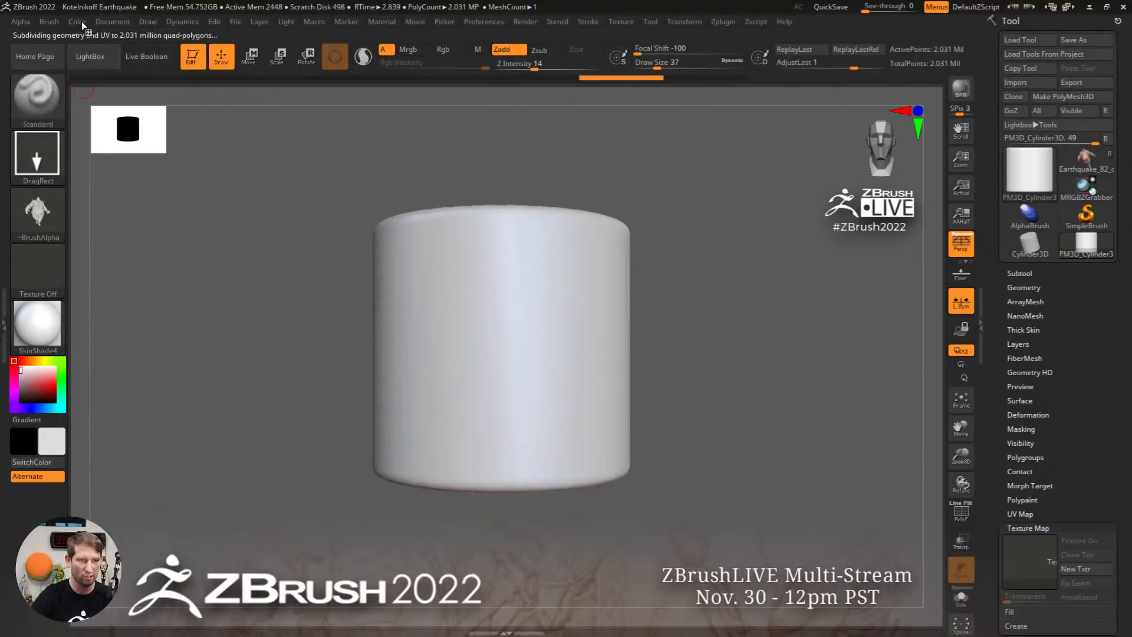
pyautogui.click(81, 22)
pyautogui.click(37, 268)
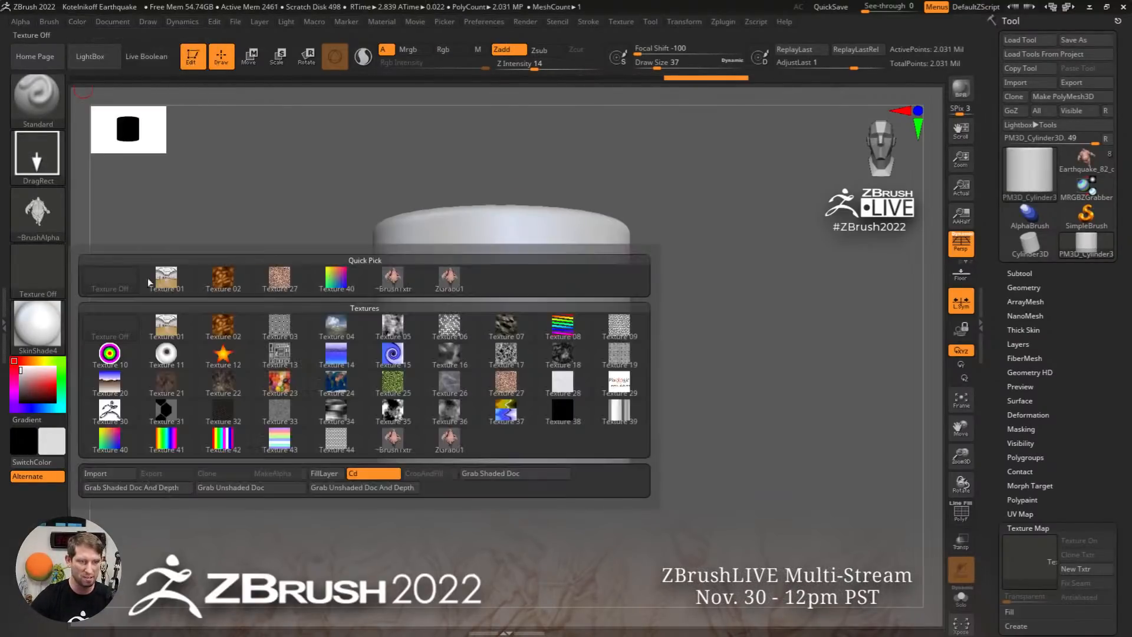
pyautogui.click(433, 288)
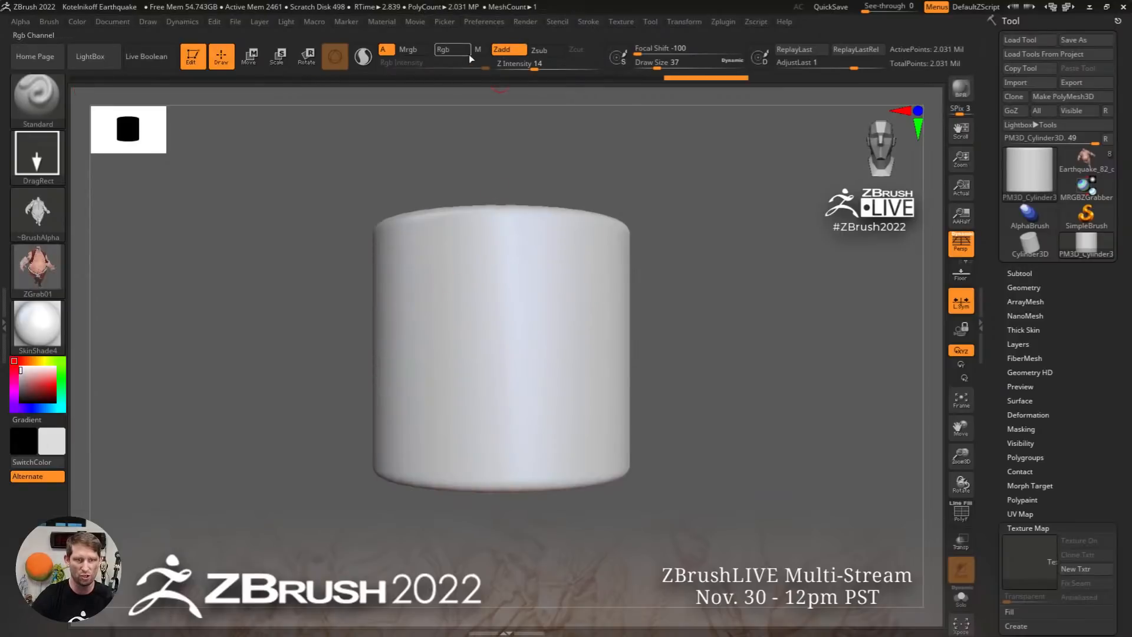
pyautogui.click(443, 49)
pyautogui.moveTo(505, 347); pyautogui.dragTo(516, 70)
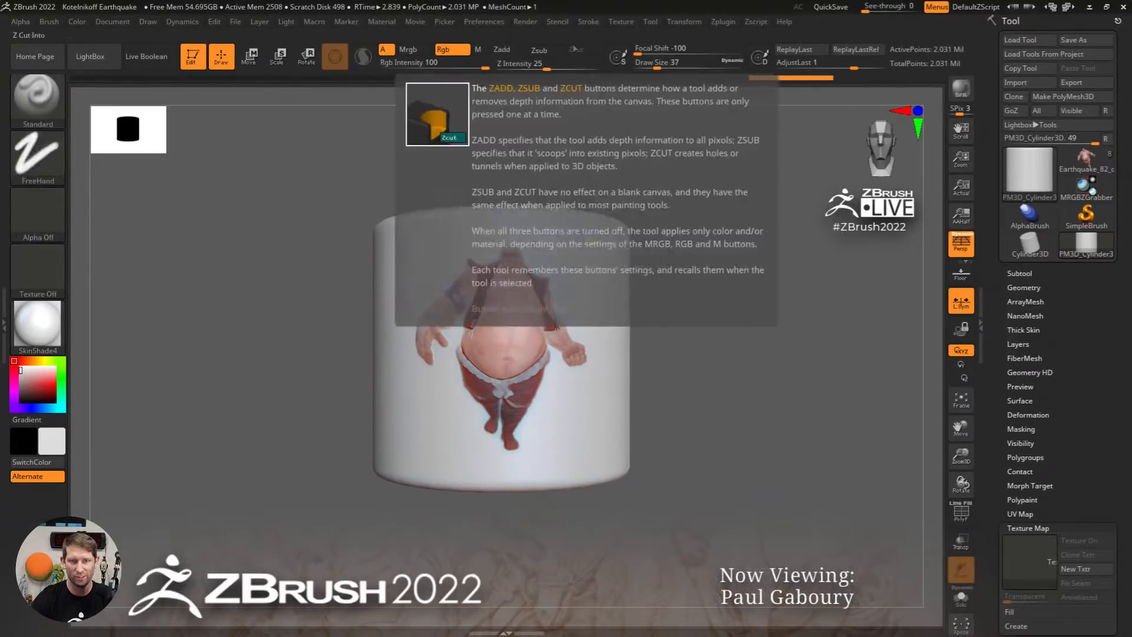
# Check the Render Properties and examine the coloured figure stamped on the cylinder
pyautogui.click(525, 22)
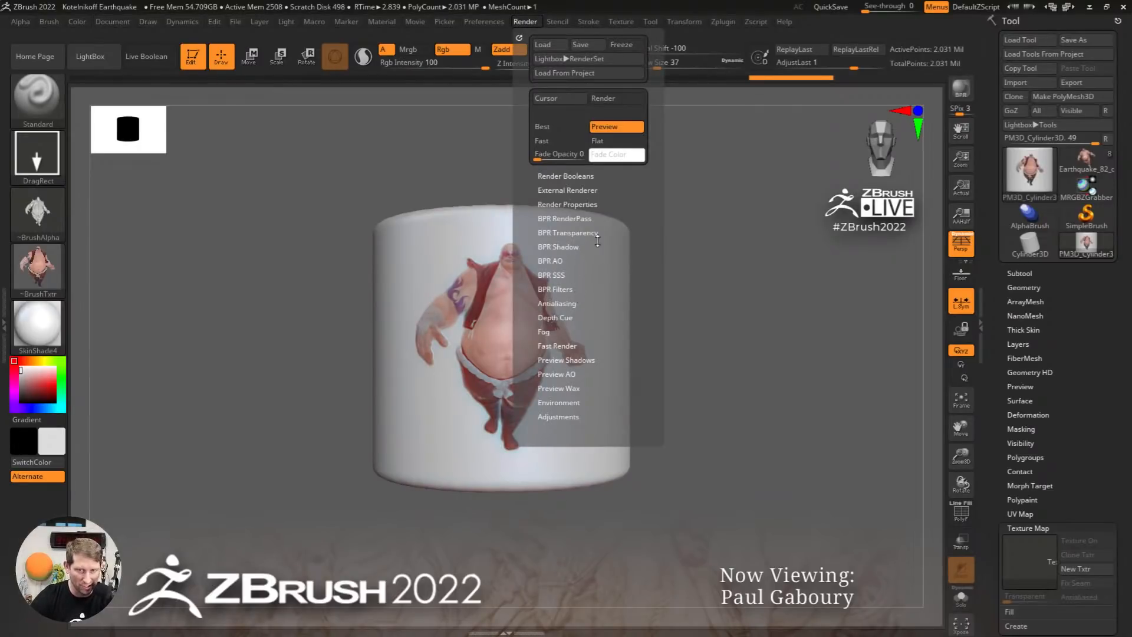
pyautogui.click(591, 204)
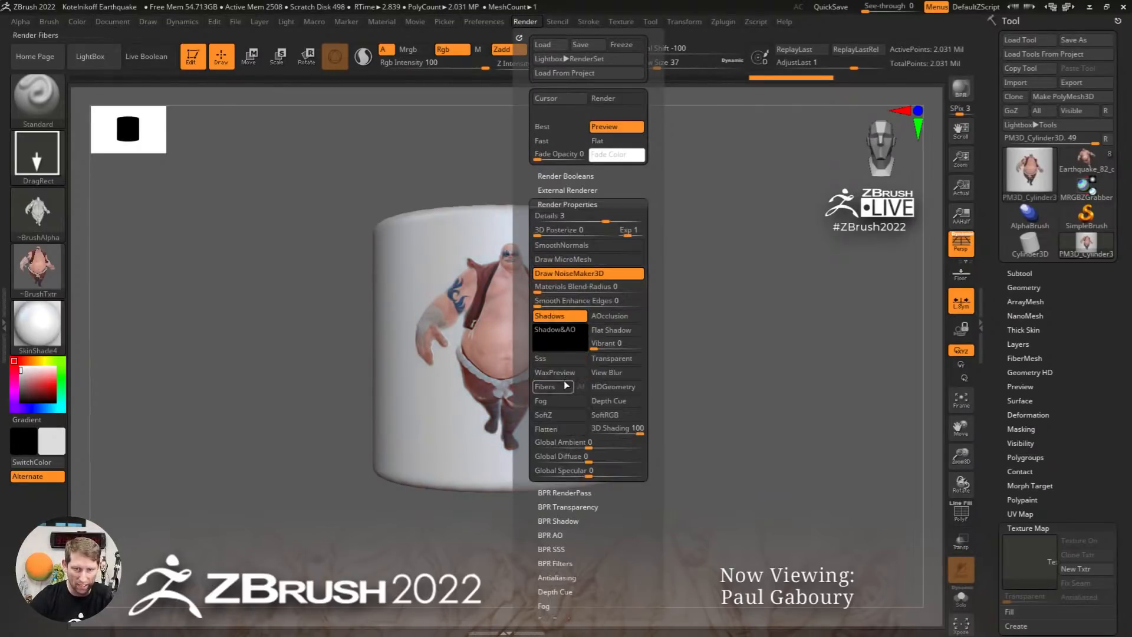
pyautogui.moveTo(574, 355)
pyautogui.mouseDown(button='right')
pyautogui.moveTo(701, 329)
pyautogui.moveTo(633, 342)
pyautogui.mouseUp(button='right')
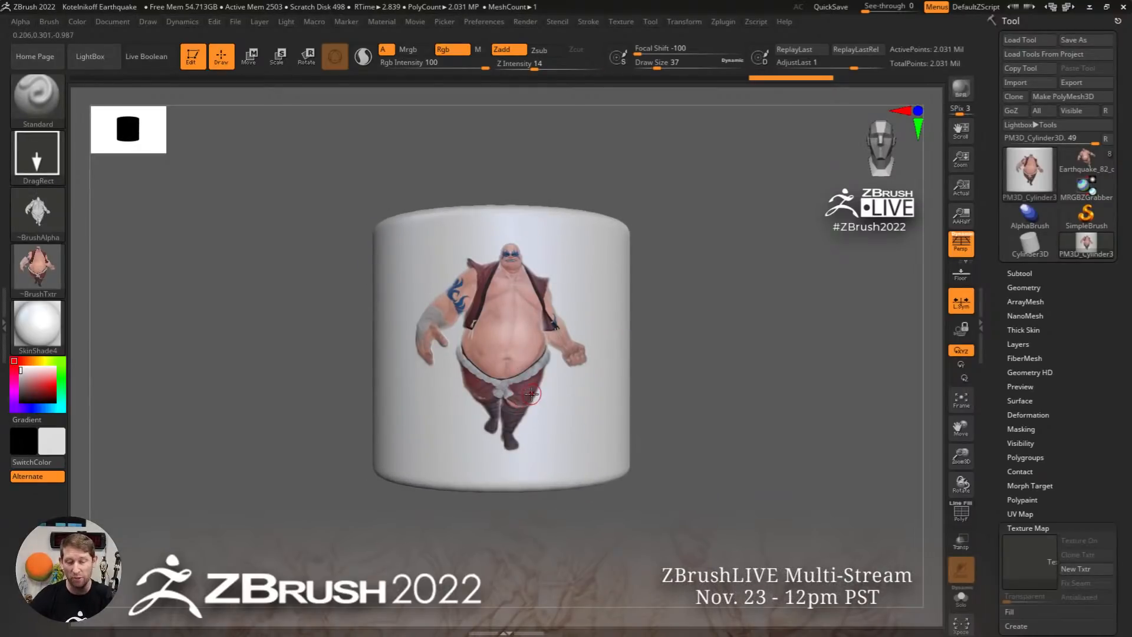
# Stamp a second, larger coloured Earthquake figure on the cylinder's side and undo it
pyautogui.moveTo(459, 386); pyautogui.dragTo(675, 399, button='right')
pyautogui.moveTo(530, 386); pyautogui.dragTo(548, 37)
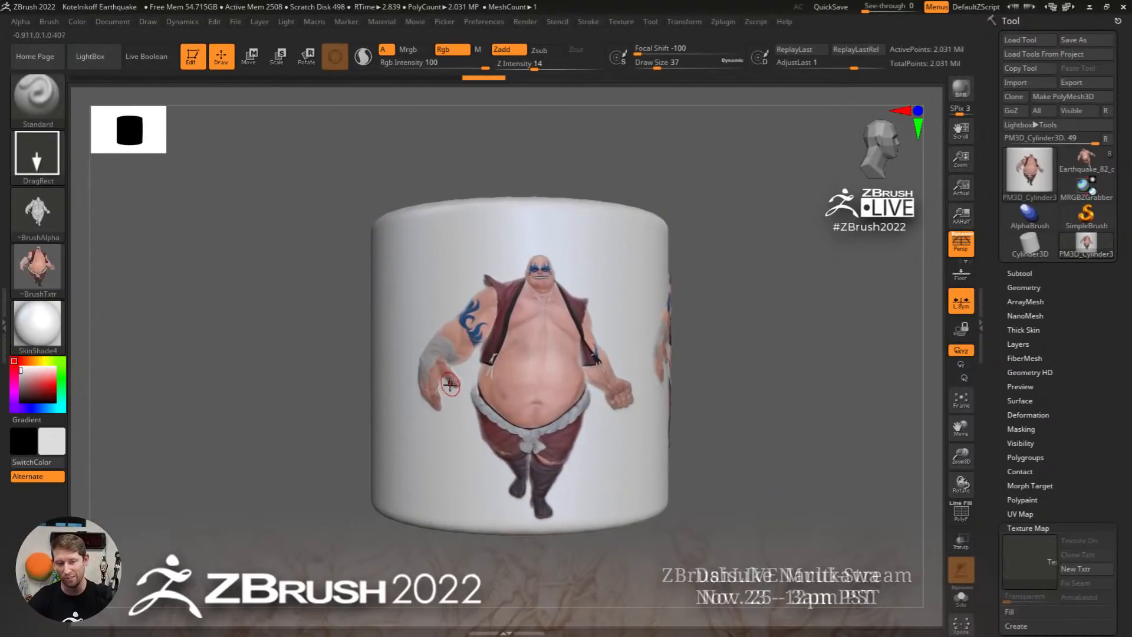
pyautogui.hotkey('ctrl', 'z')
pyautogui.hotkey('ctrl', 'z')
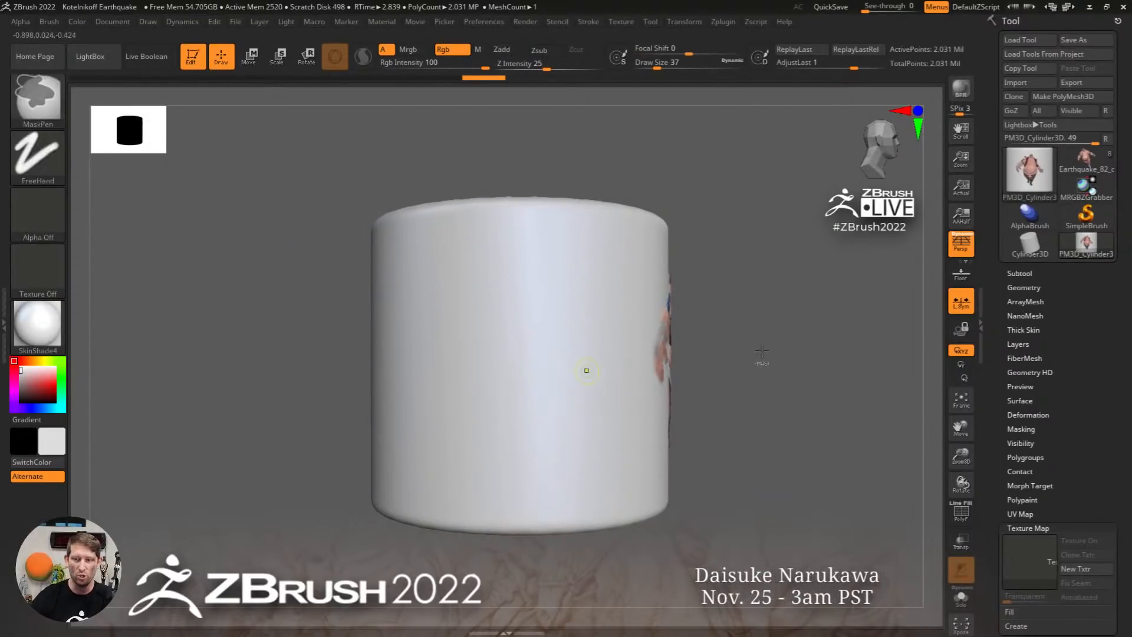
# Switch back to the Earthquake figure and make another BasRelief alpha from it with Relief Blur Radius set to 0
pyautogui.click(1088, 159)
pyautogui.moveTo(658, 354); pyautogui.dragTo(488, 329)
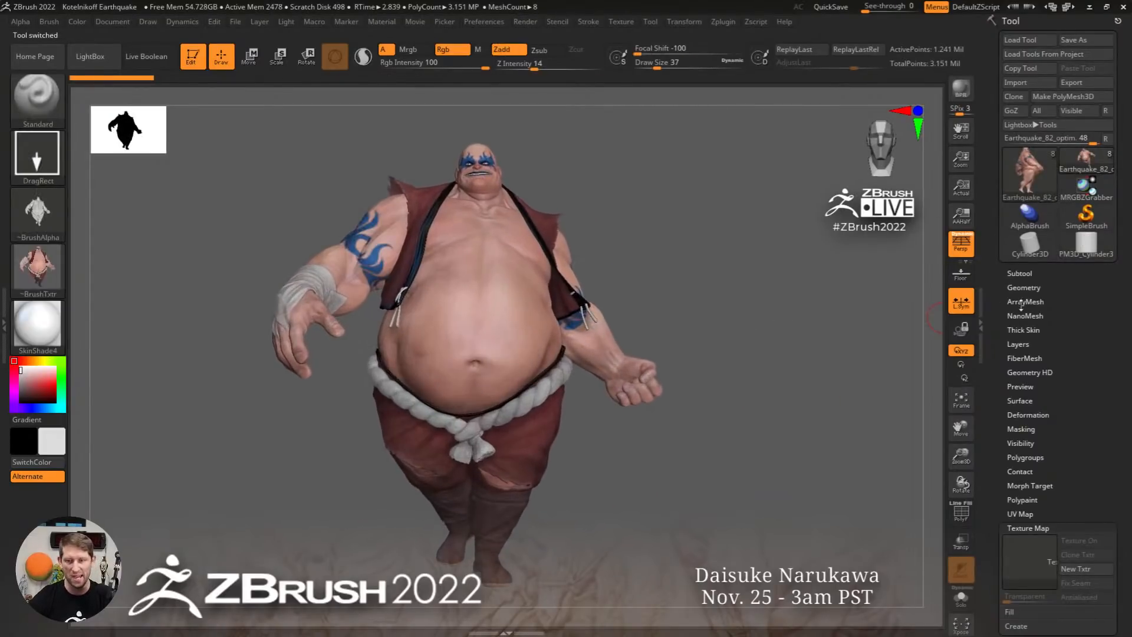
pyautogui.click(21, 22)
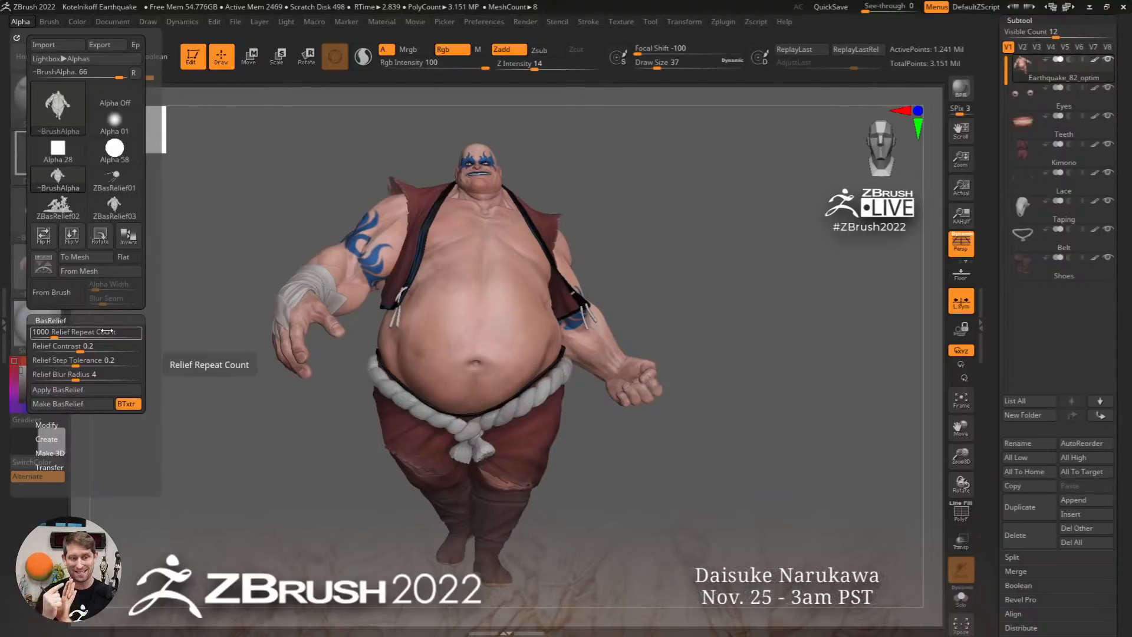
pyautogui.click(26, 21)
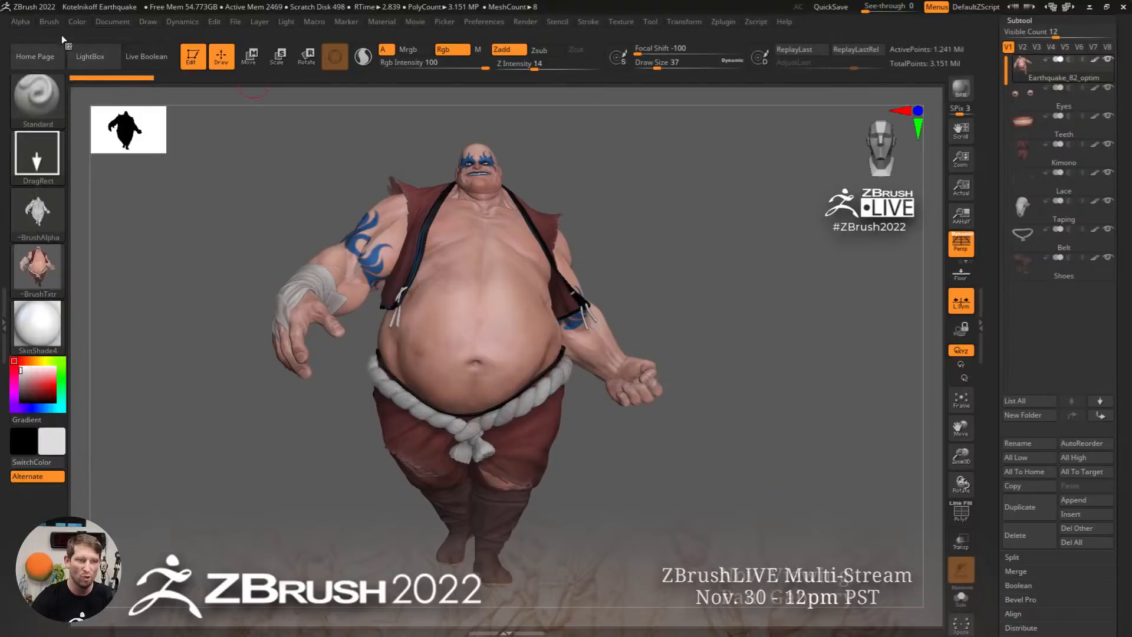
pyautogui.click(52, 24)
pyautogui.click(23, 21)
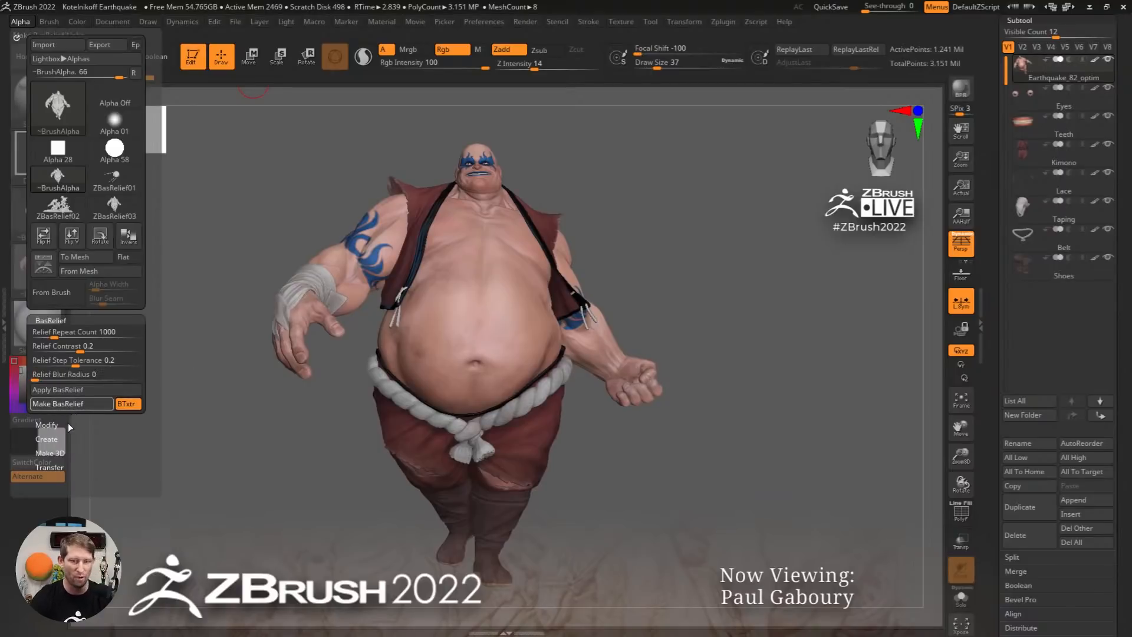
pyautogui.click(77, 437)
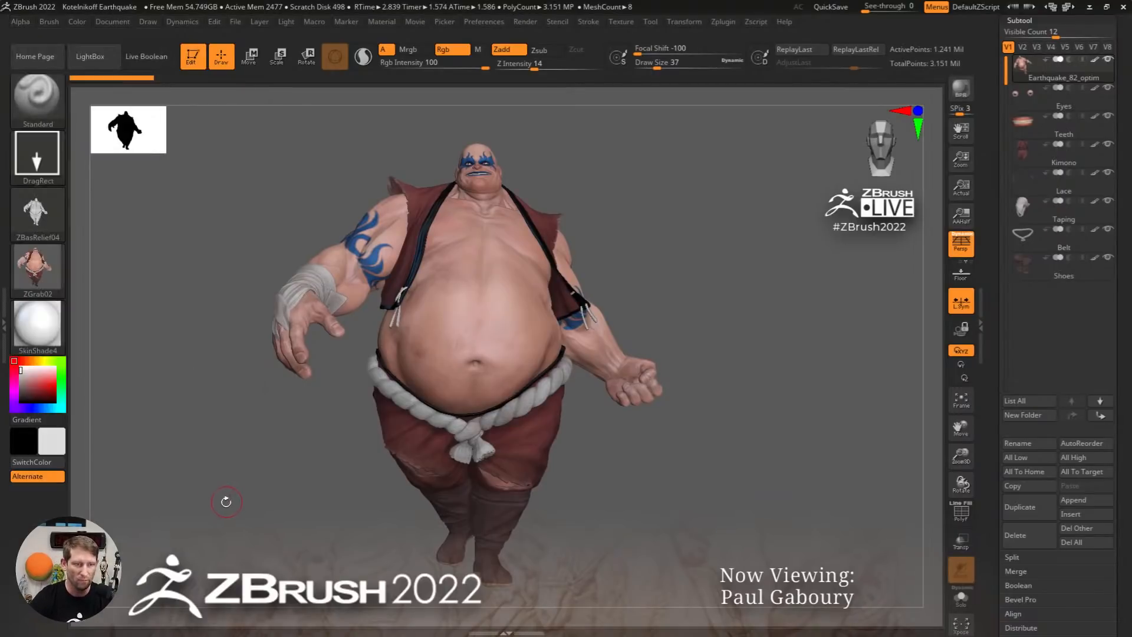
# Switch to the PM3D_Cylinder3D tool, stamp the coloured Earthquake relief on its front and undo the stamp
pyautogui.moveTo(1126, 267); pyautogui.dragTo(1125, 513)
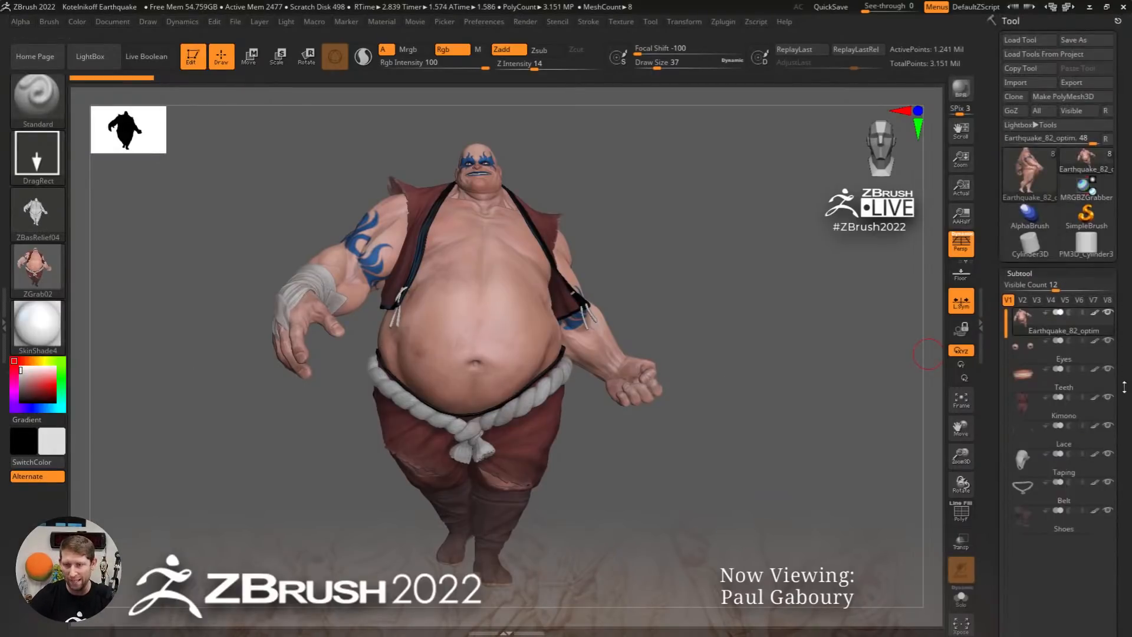
pyautogui.click(1100, 250)
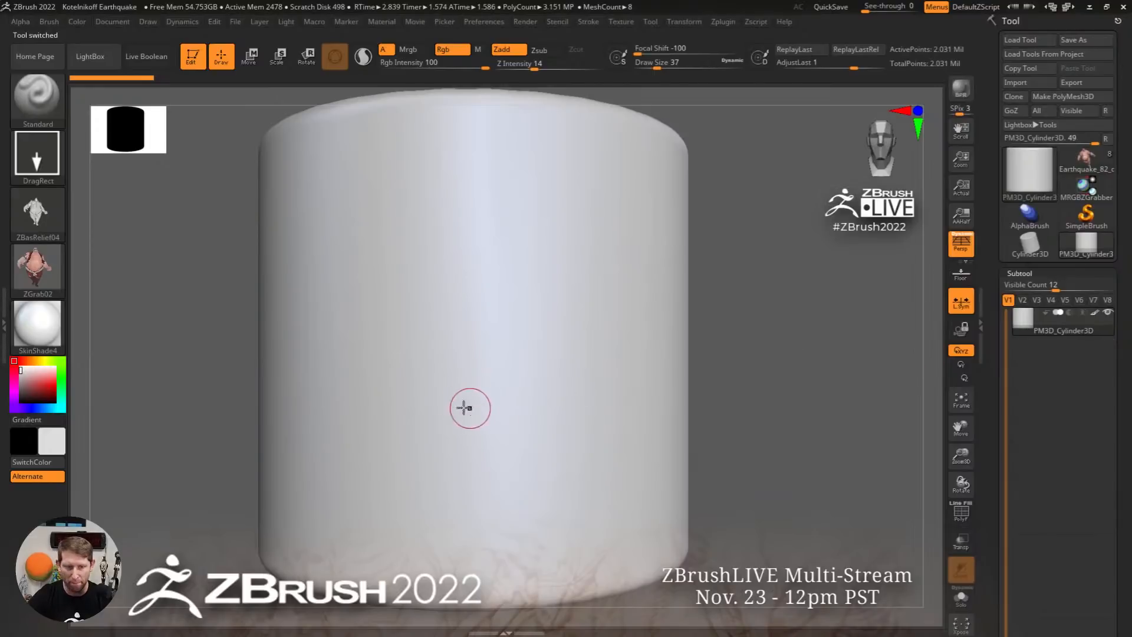
pyautogui.moveTo(463, 350)
pyautogui.mouseDown()
pyautogui.moveTo(499, 91)
pyautogui.moveTo(481, 6)
pyautogui.mouseUp()
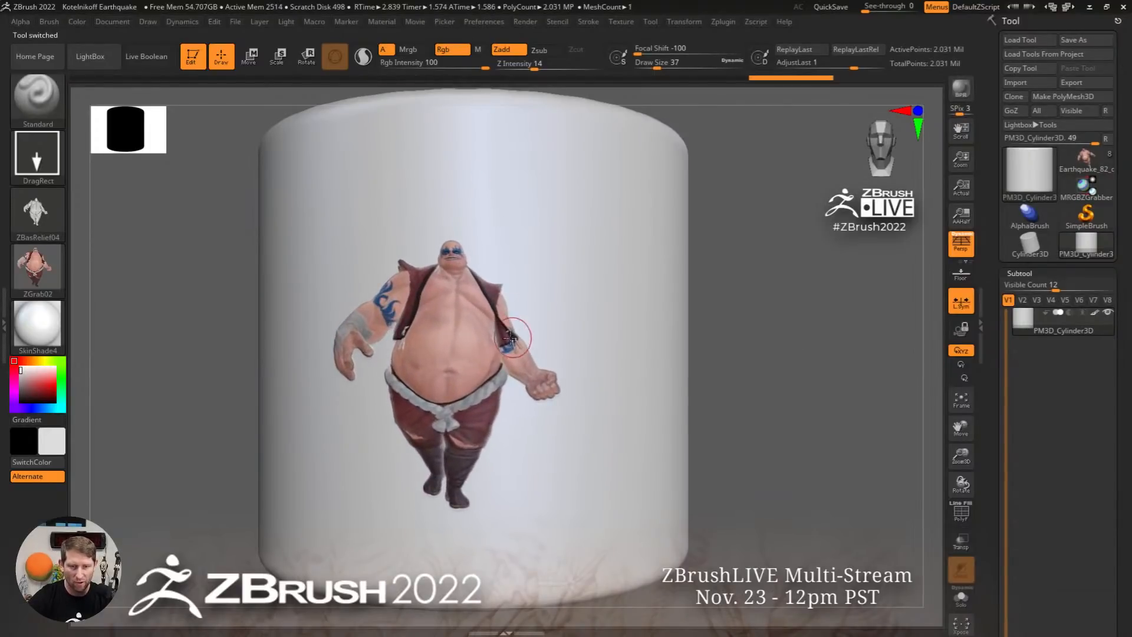
pyautogui.moveTo(410, 450)
pyautogui.mouseDown(button='right')
pyautogui.moveTo(383, 405)
pyautogui.moveTo(354, 442)
pyautogui.moveTo(356, 424)
pyautogui.moveTo(412, 487)
pyautogui.moveTo(351, 425)
pyautogui.moveTo(330, 377)
pyautogui.moveTo(378, 395)
pyautogui.mouseUp(button='right')
pyautogui.hotkey('ctrl', 'z')
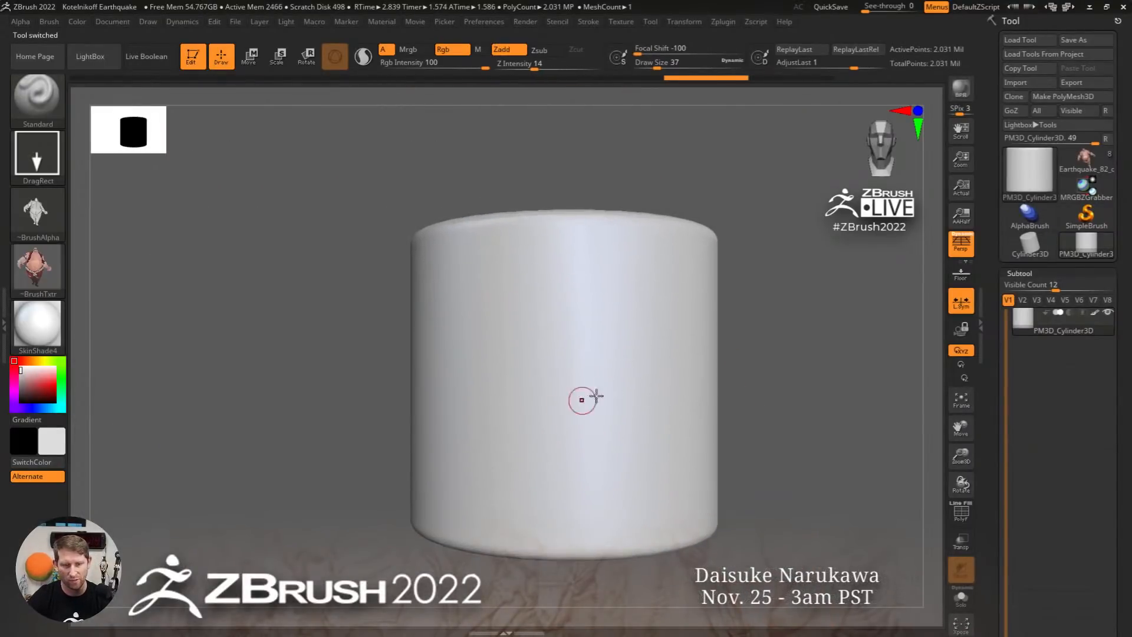
# Subdivide the cylinder one more level and stamp a large coloured Earthquake relief on its front
pyautogui.hotkey('ctrl', 'd')
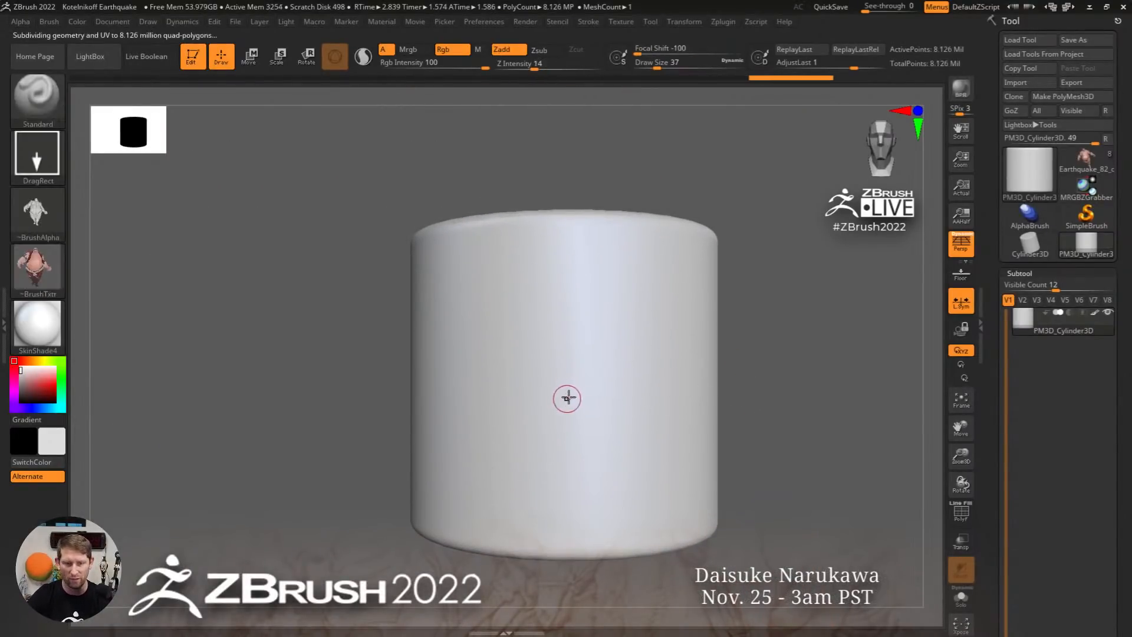
pyautogui.moveTo(566, 394); pyautogui.dragTo(576, 215)
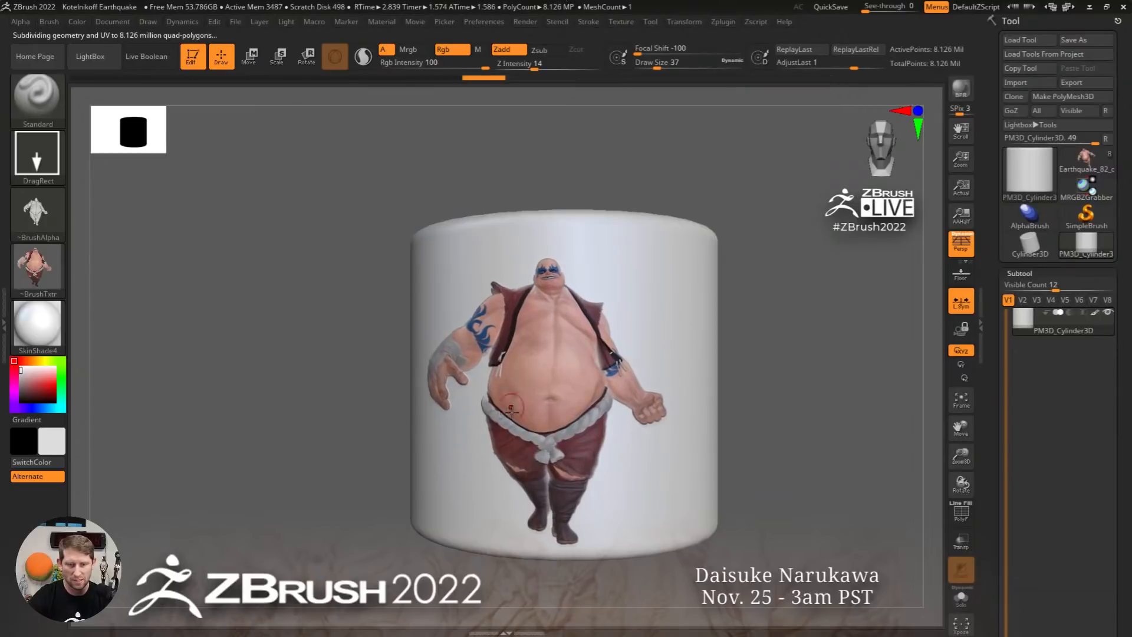
pyautogui.moveTo(514, 412)
pyautogui.mouseDown(button='right')
pyautogui.moveTo(547, 388)
pyautogui.moveTo(557, 484)
pyautogui.moveTo(575, 422)
pyautogui.mouseUp(button='right')
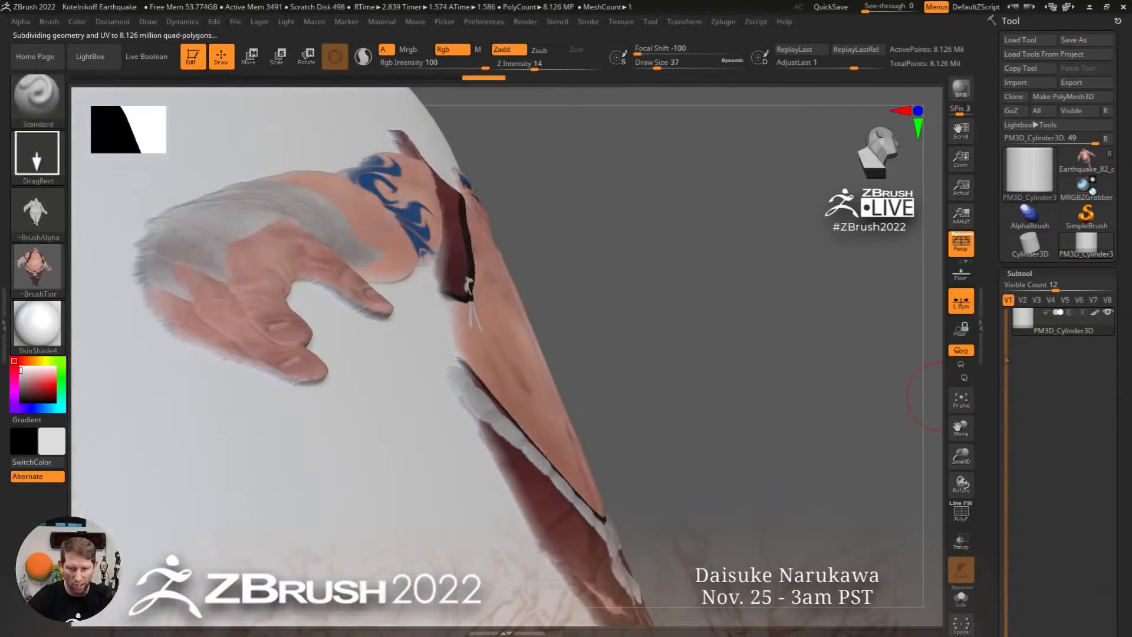
# Turn off the cylinder's polypaint display and inspect the edges of the stamped relief from the side
pyautogui.click(1094, 314)
pyautogui.moveTo(446, 393); pyautogui.dragTo(583, 404, button='right')
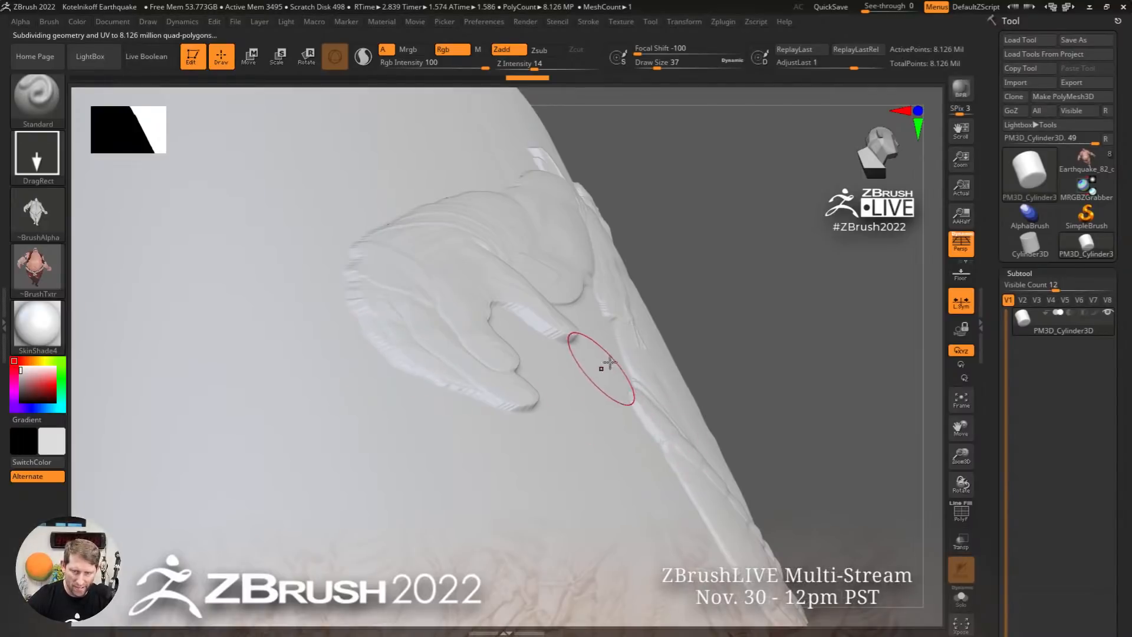
pyautogui.moveTo(754, 392)
pyautogui.keyDown('ctrl'); pyautogui.mouseDown(button='right')
pyautogui.moveTo(508, 405)
pyautogui.moveTo(569, 396)
pyautogui.moveTo(593, 434)
pyautogui.moveTo(634, 438)
pyautogui.moveTo(471, 438)
pyautogui.mouseUp(button='right'); pyautogui.keyUp('ctrl')
pyautogui.moveTo(472, 439)
pyautogui.mouseDown(button='right')
pyautogui.moveTo(592, 447)
pyautogui.moveTo(610, 411)
pyautogui.mouseUp(button='right')
# Choose the ZBasRelief03 alpha, stamp it on an empty side of the cylinder and inspect its edges
pyautogui.click(37, 212)
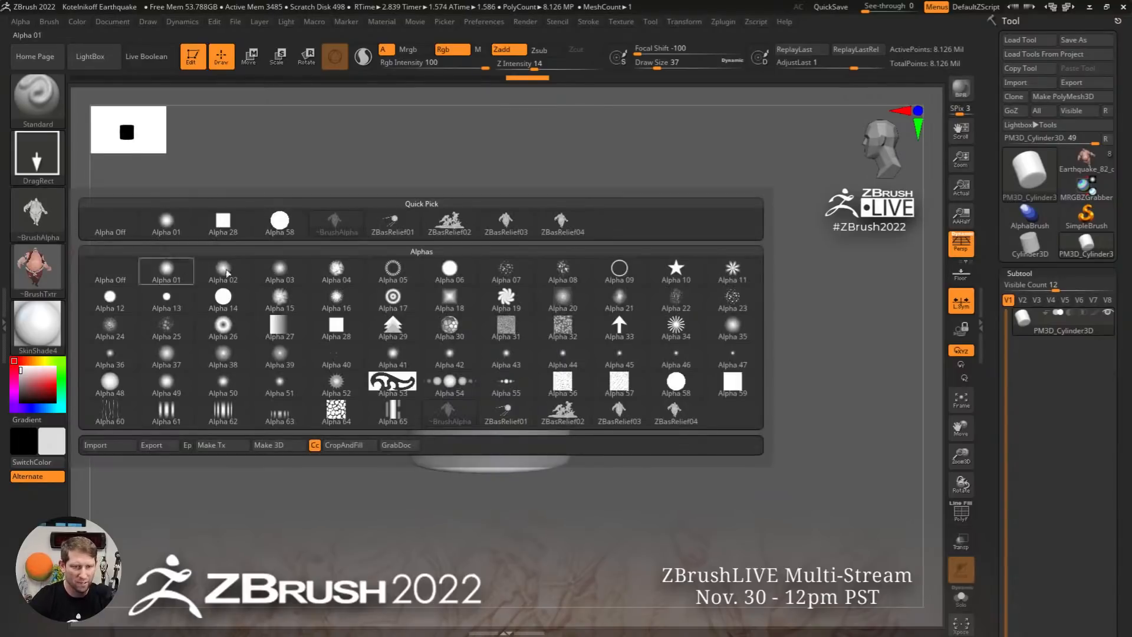
pyautogui.click(508, 230)
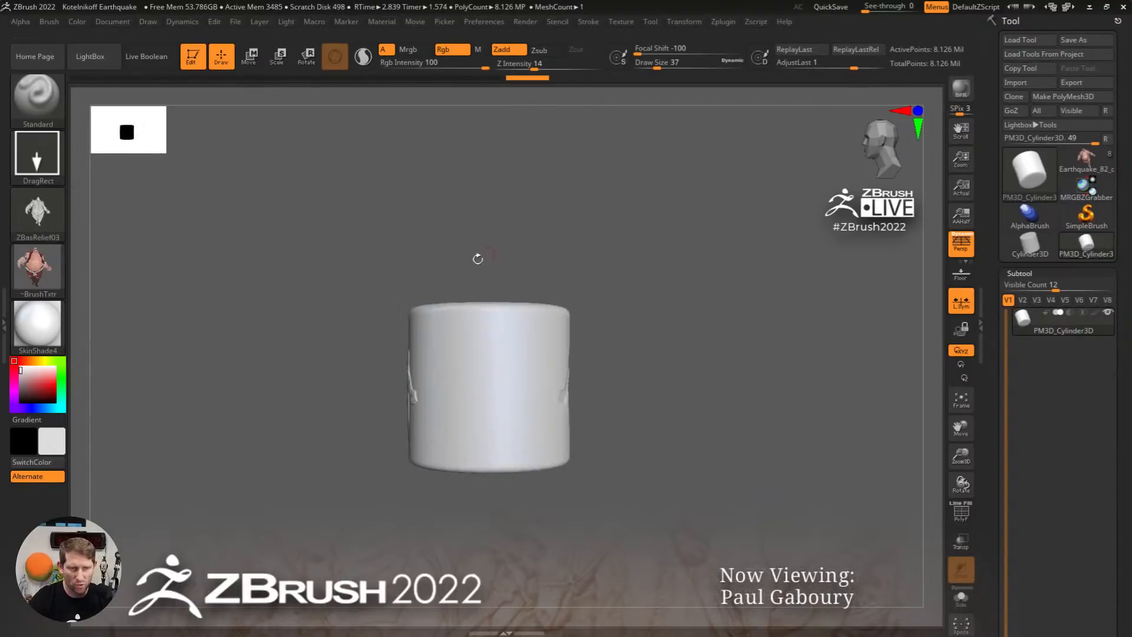
pyautogui.press('ctrl')
pyautogui.moveTo(490, 413); pyautogui.dragTo(495, 96)
pyautogui.moveTo(464, 498)
pyautogui.mouseDown(button='right')
pyautogui.moveTo(480, 409)
pyautogui.moveTo(501, 413)
pyautogui.mouseUp(button='right')
pyautogui.moveTo(501, 413)
pyautogui.keyDown('ctrl'); pyautogui.mouseDown(button='right')
pyautogui.moveTo(594, 558)
pyautogui.moveTo(600, 590)
pyautogui.mouseUp(button='right'); pyautogui.keyUp('ctrl')
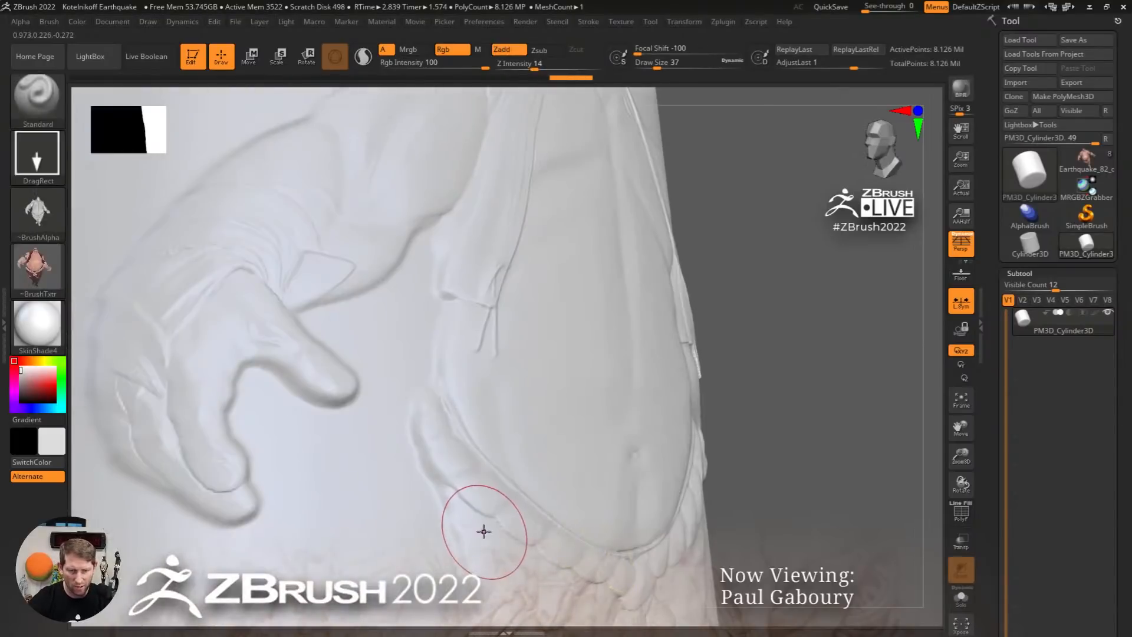
pyautogui.moveTo(483, 531); pyautogui.dragTo(431, 458, button='right')
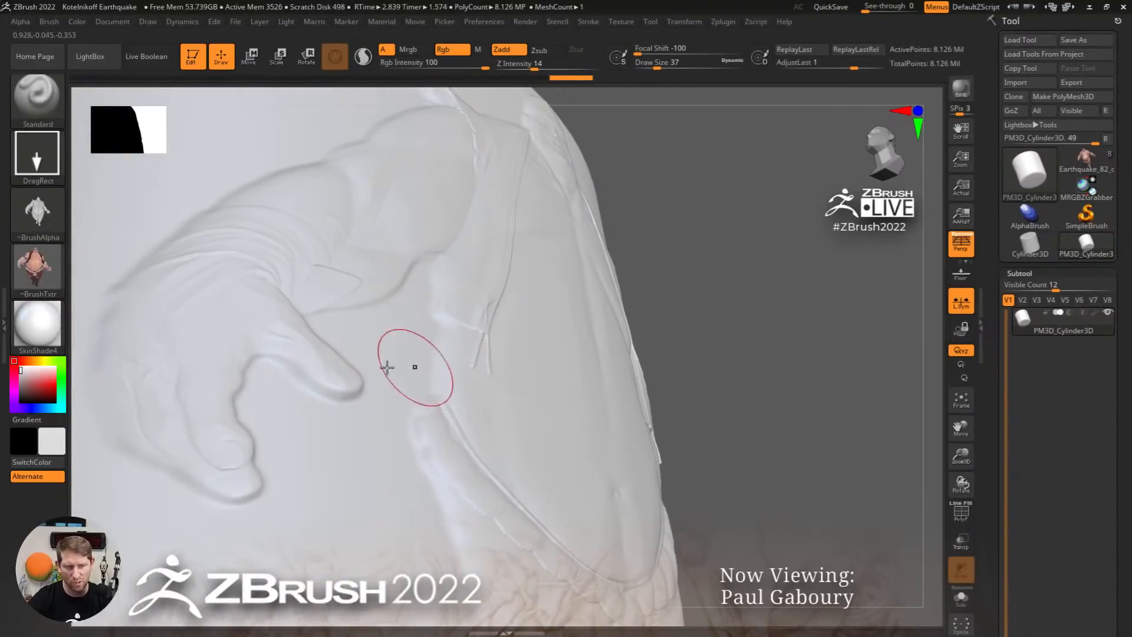
# Set the current colour to dark grey (RGB 93, 93, 93) and examine the reliefs around the cylinder
pyautogui.click(19, 382)
pyautogui.click(20, 390)
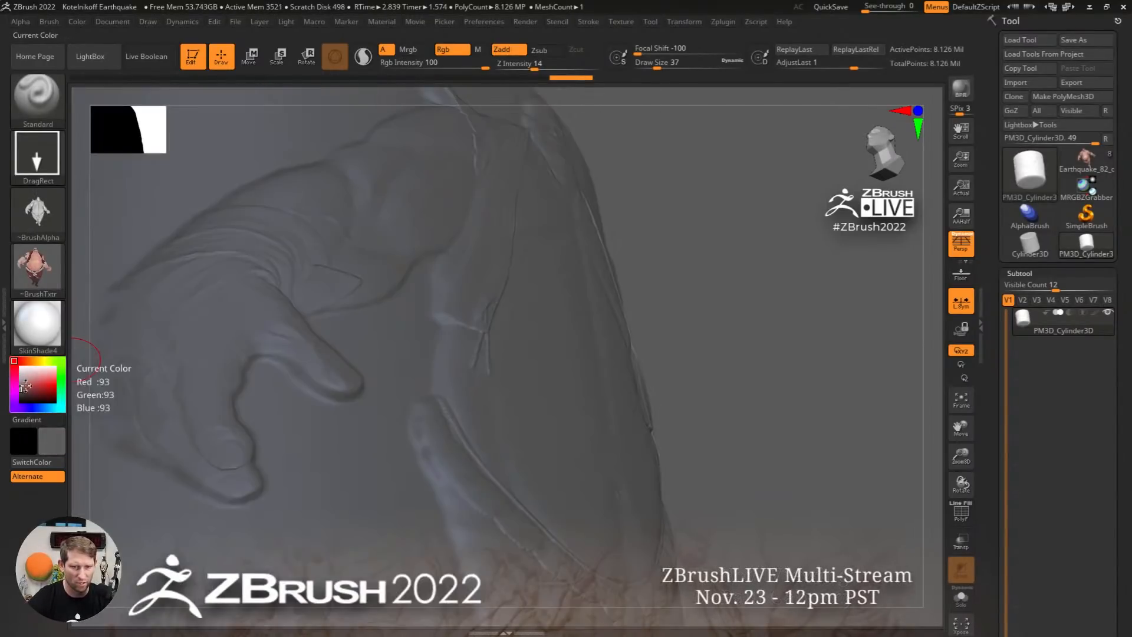
pyautogui.keyDown('ctrl'); pyautogui.moveTo(448, 478); pyautogui.dragTo(424, 417, button='right'); pyautogui.keyUp('ctrl')
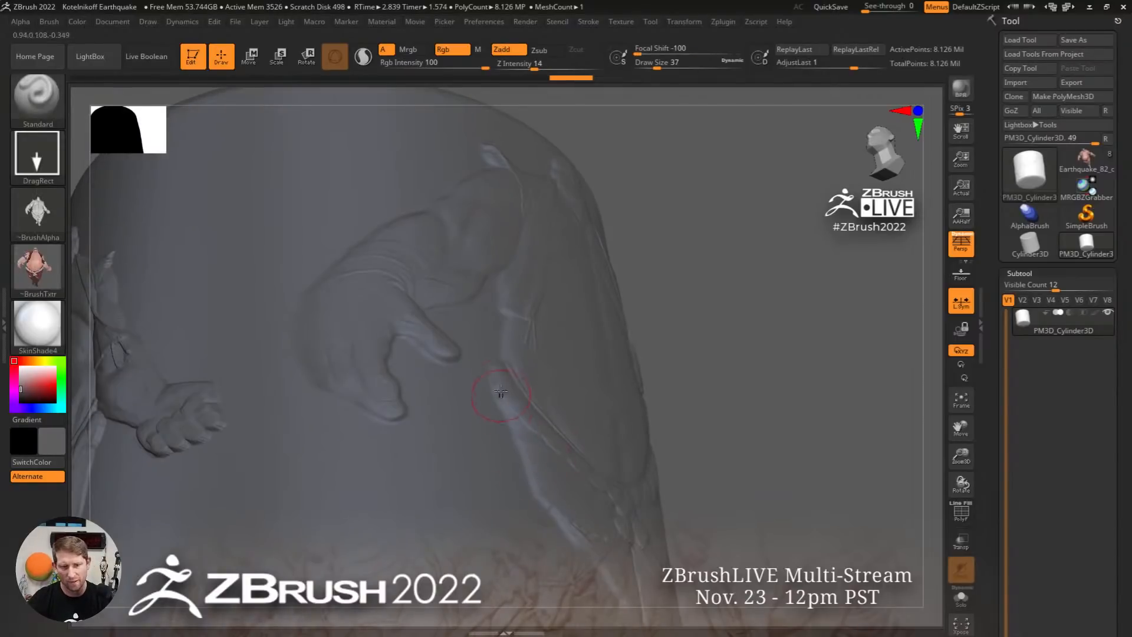
pyautogui.keyDown('ctrl'); pyautogui.moveTo(539, 457); pyautogui.dragTo(520, 384, button='right'); pyautogui.keyUp('ctrl')
pyautogui.moveTo(465, 407); pyautogui.dragTo(602, 412, button='right')
pyautogui.keyDown('alt'); pyautogui.moveTo(601, 413); pyautogui.dragTo(606, 387, button='right'); pyautogui.keyUp('alt')
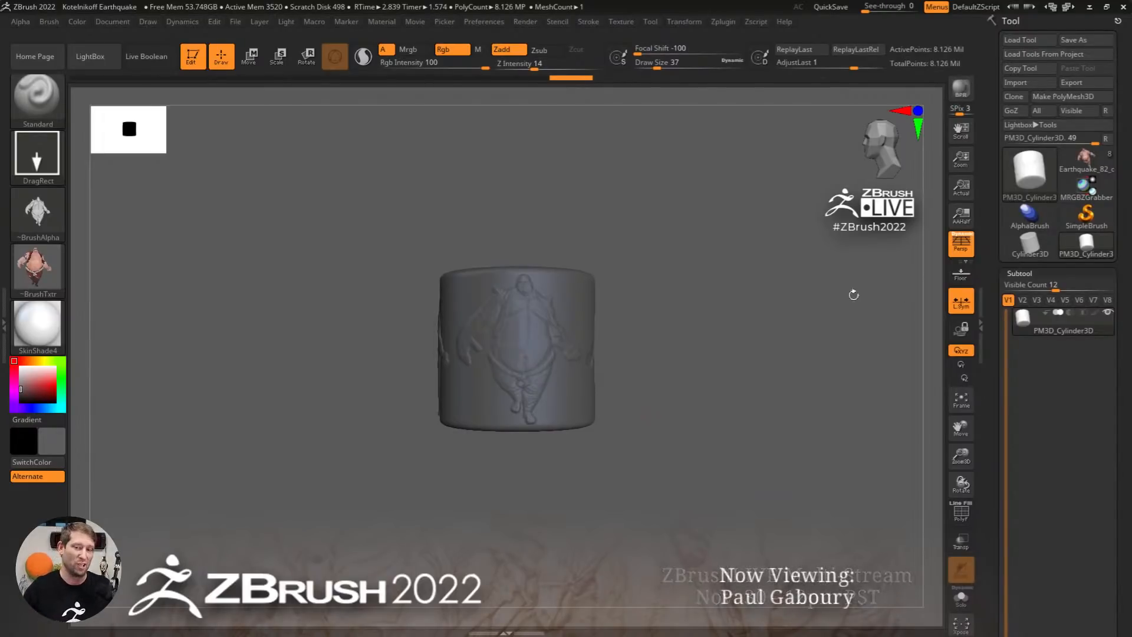
# Open the BasRelief01 project and view the soldier diorama in front of the coin
pyautogui.click(1017, 273)
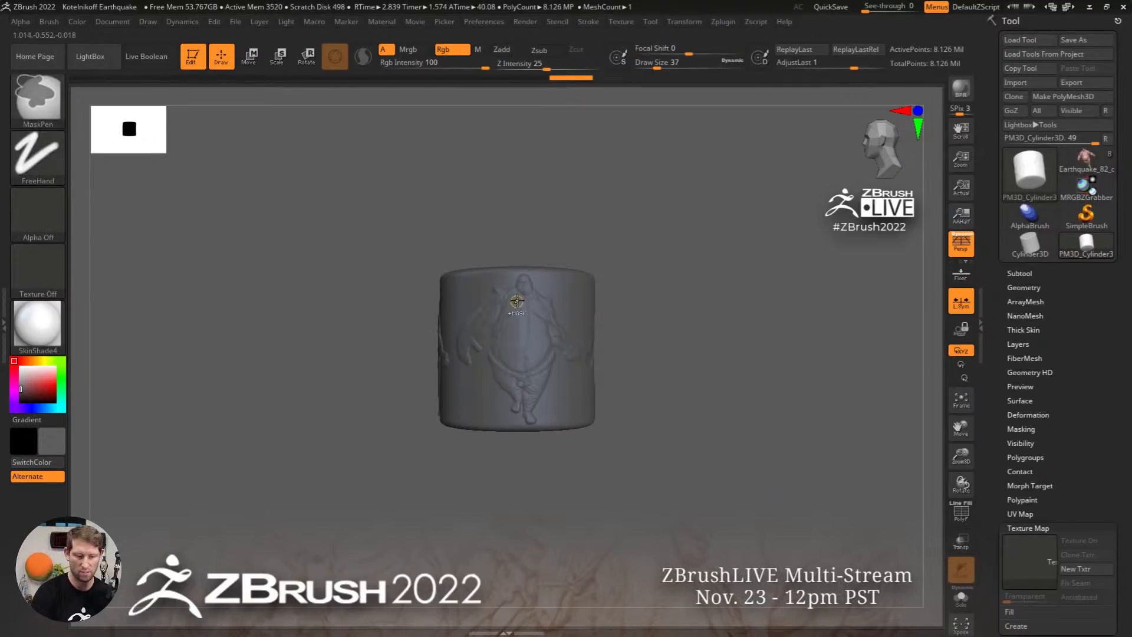
pyautogui.hotkey('ctrl', 'o')
pyautogui.click(607, 364)
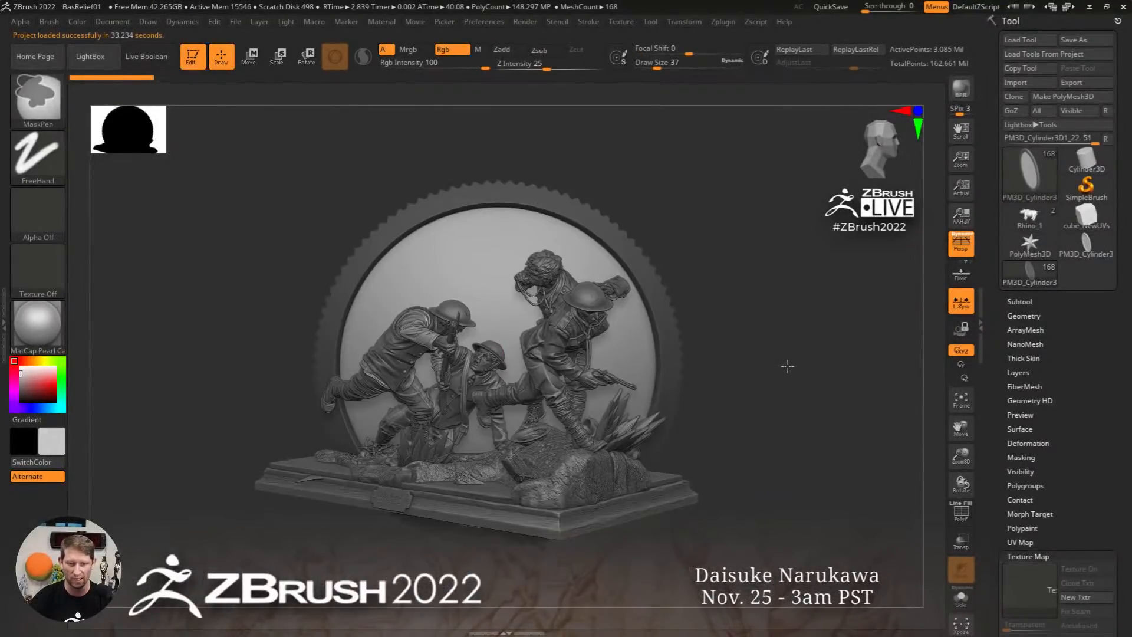
pyautogui.moveTo(787, 366)
pyautogui.keyDown('ctrl'); pyautogui.mouseDown(button='right')
pyautogui.moveTo(735, 374)
pyautogui.moveTo(745, 387)
pyautogui.moveTo(803, 390)
pyautogui.moveTo(702, 395)
pyautogui.moveTo(761, 393)
pyautogui.mouseUp(button='right'); pyautogui.keyUp('ctrl')
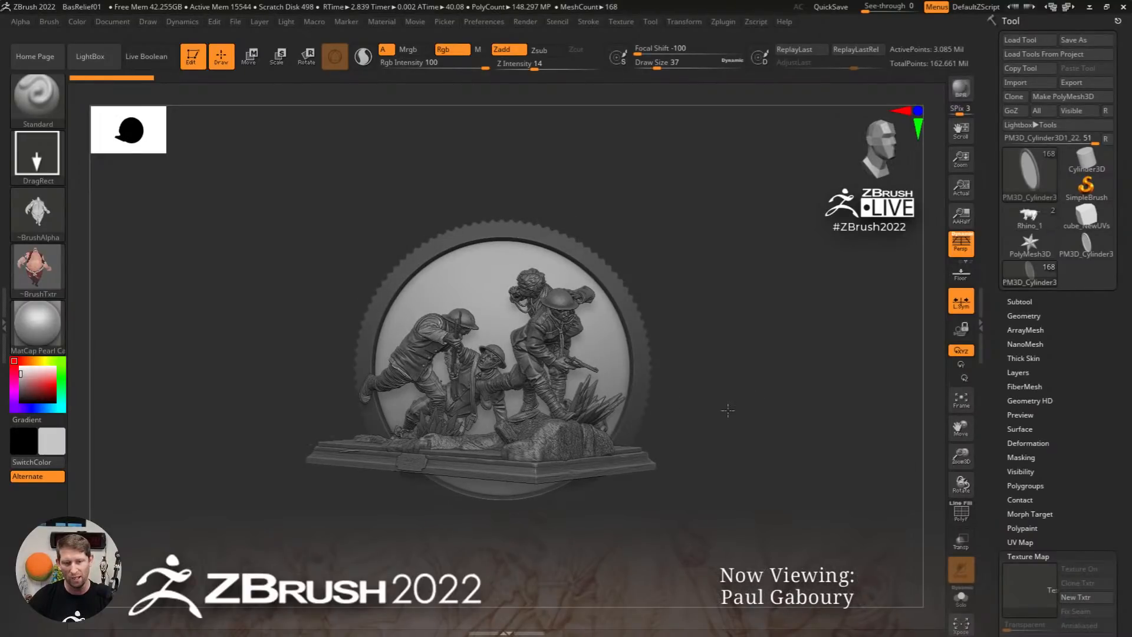
pyautogui.moveTo(727, 408); pyautogui.dragTo(755, 394, button='right')
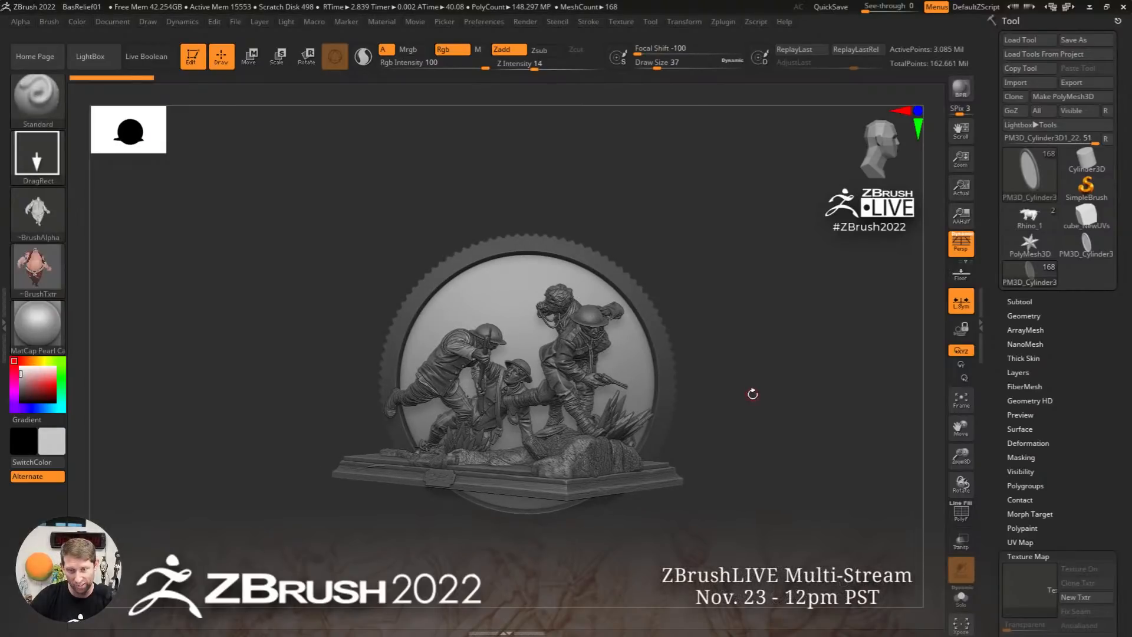
# Set the Relief Contrast to 0.2 and project the soldier diorama onto the coin as a bas-relief
pyautogui.click(1018, 301)
pyautogui.scroll(-5, 1092, 333)
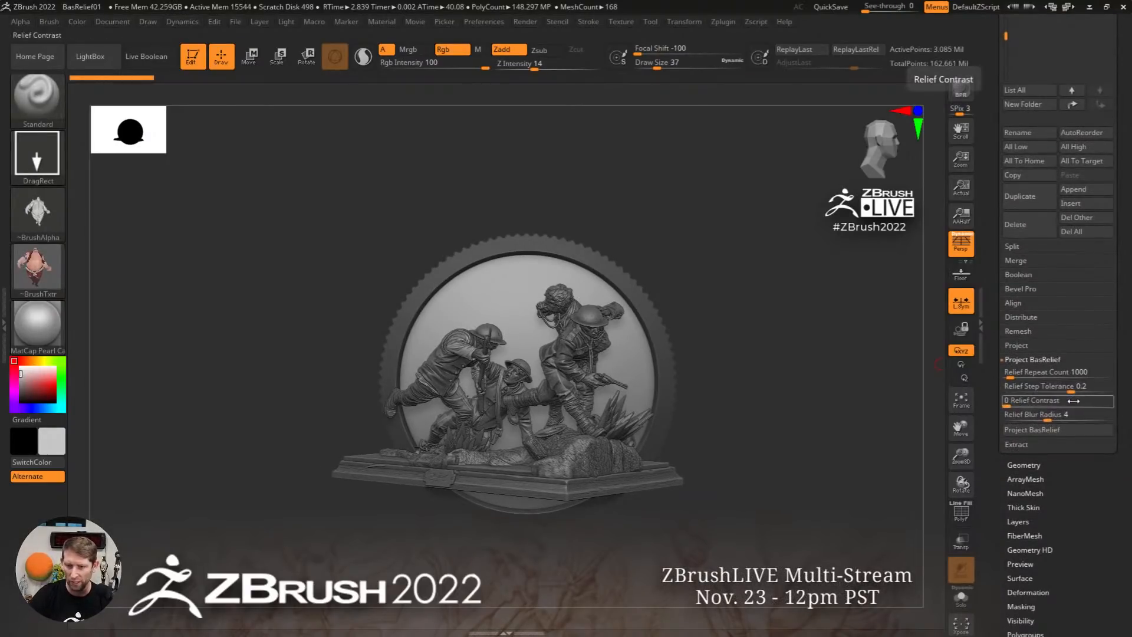
pyautogui.click(1004, 408)
pyautogui.write('.')
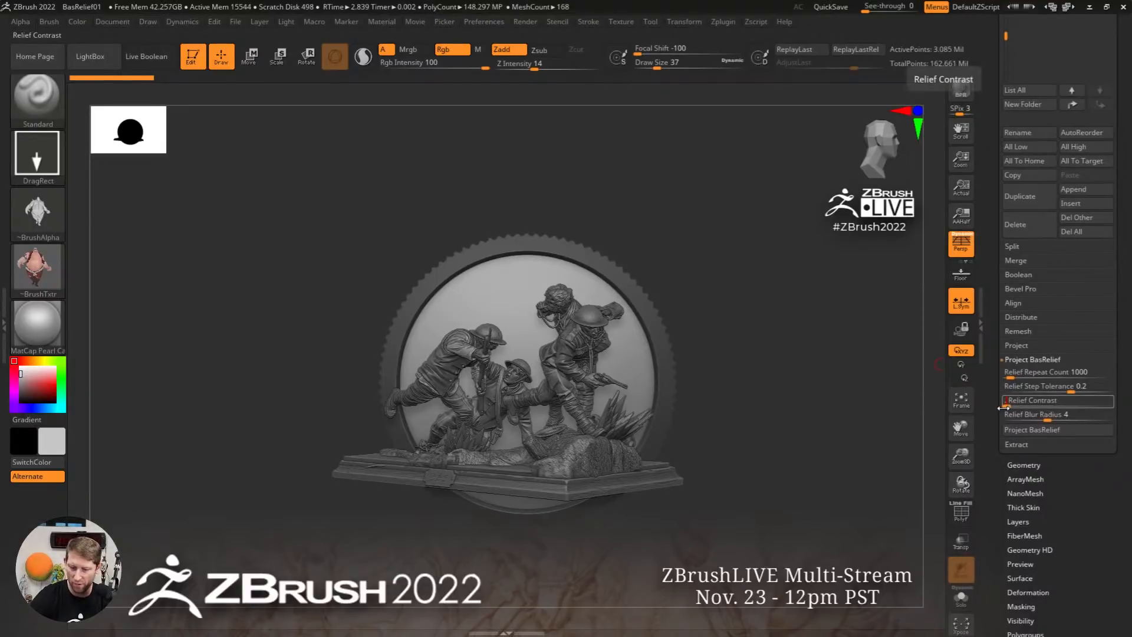
pyautogui.write('2')
pyautogui.press('Return')
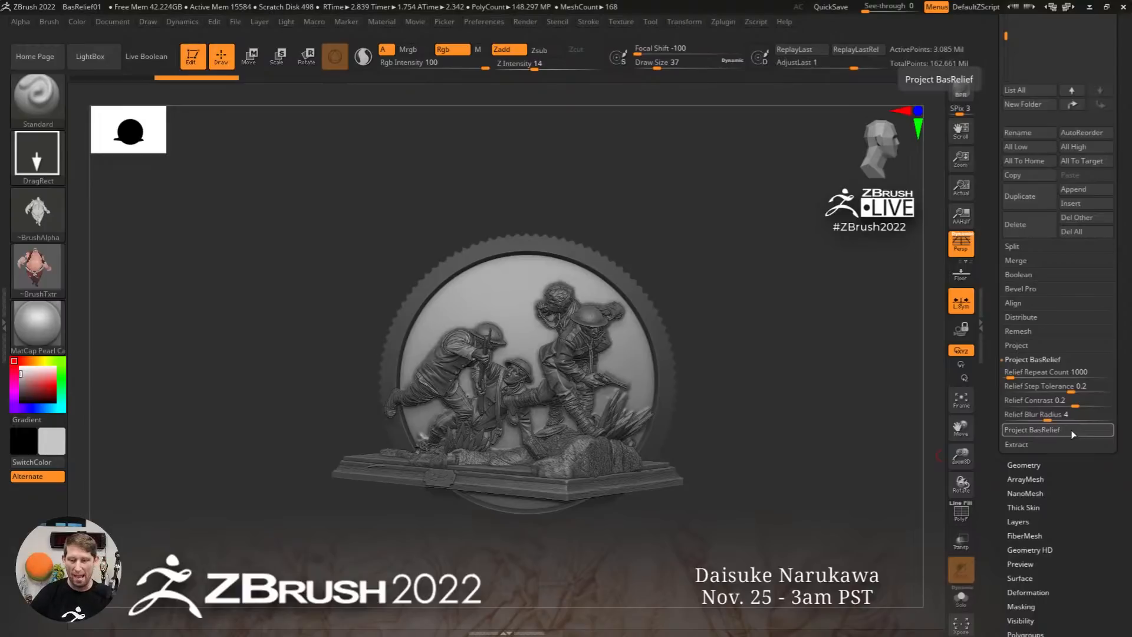
# Isolate the coin with Solo and mask the points changed by the bas-relief projection
pyautogui.click(961, 597)
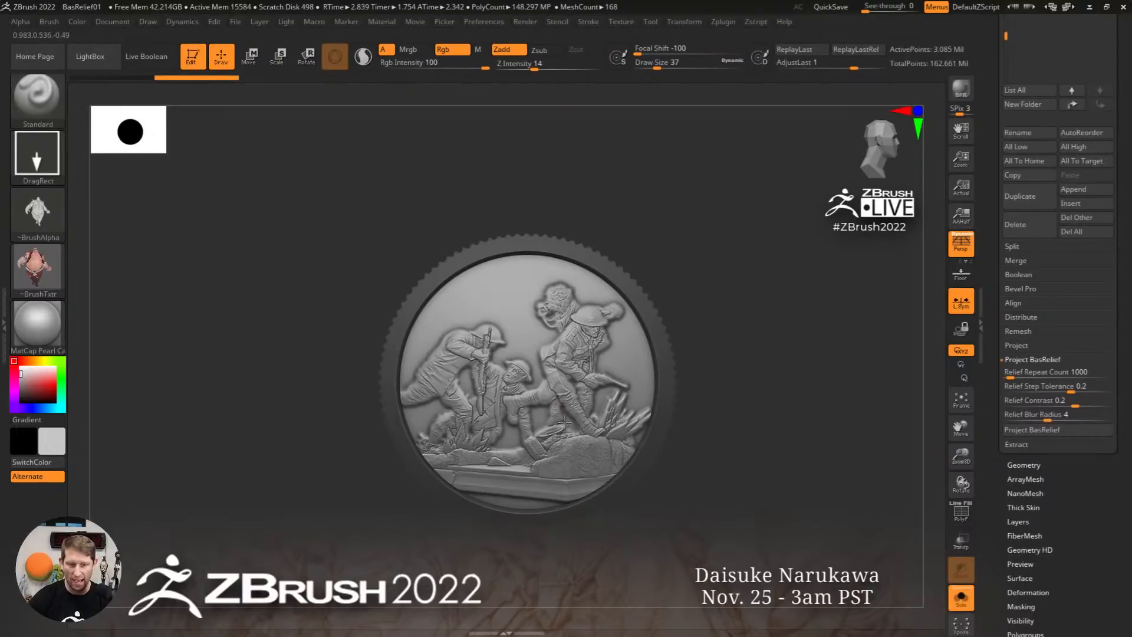
pyautogui.click(1022, 606)
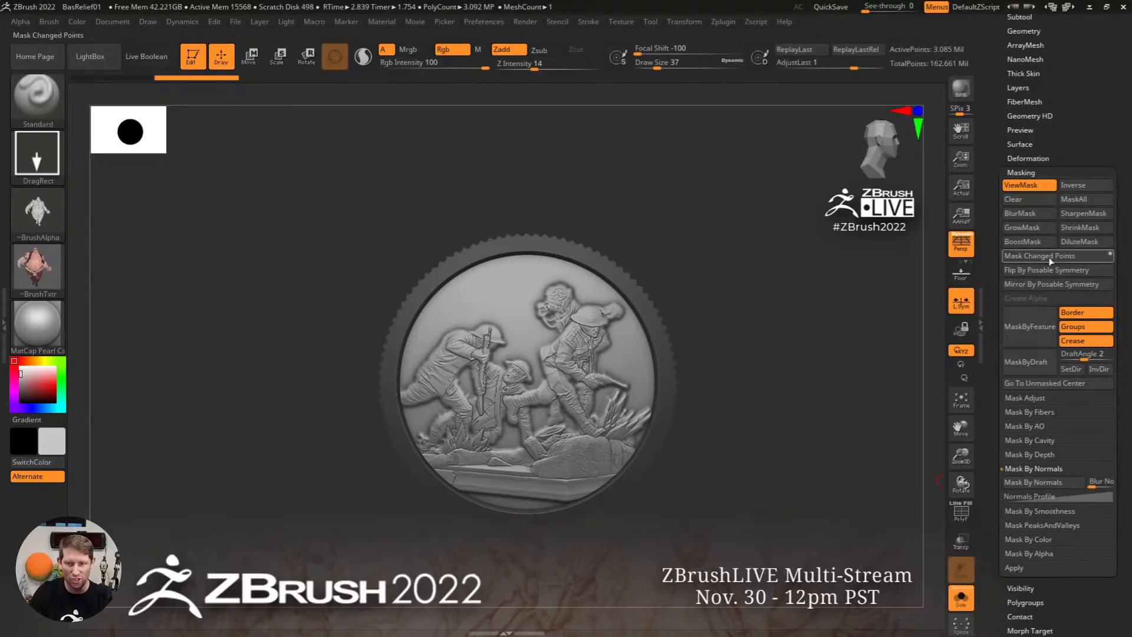
pyautogui.click(1053, 257)
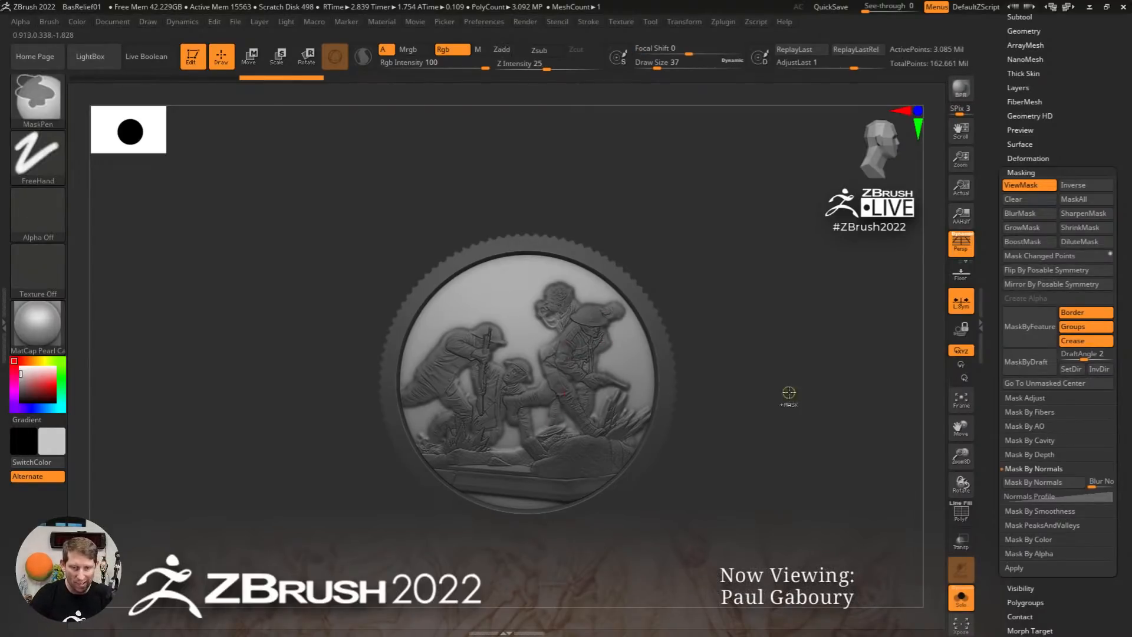
# Invert the coin's mask to inspect the relief figures at an angle, and invert it back
pyautogui.keyDown('ctrl'); pyautogui.moveTo(788, 392); pyautogui.dragTo(781, 395); pyautogui.keyUp('ctrl')
pyautogui.moveTo(758, 412)
pyautogui.mouseDown(button='right')
pyautogui.moveTo(733, 381)
pyautogui.moveTo(654, 422)
pyautogui.moveTo(607, 427)
pyautogui.mouseUp(button='right')
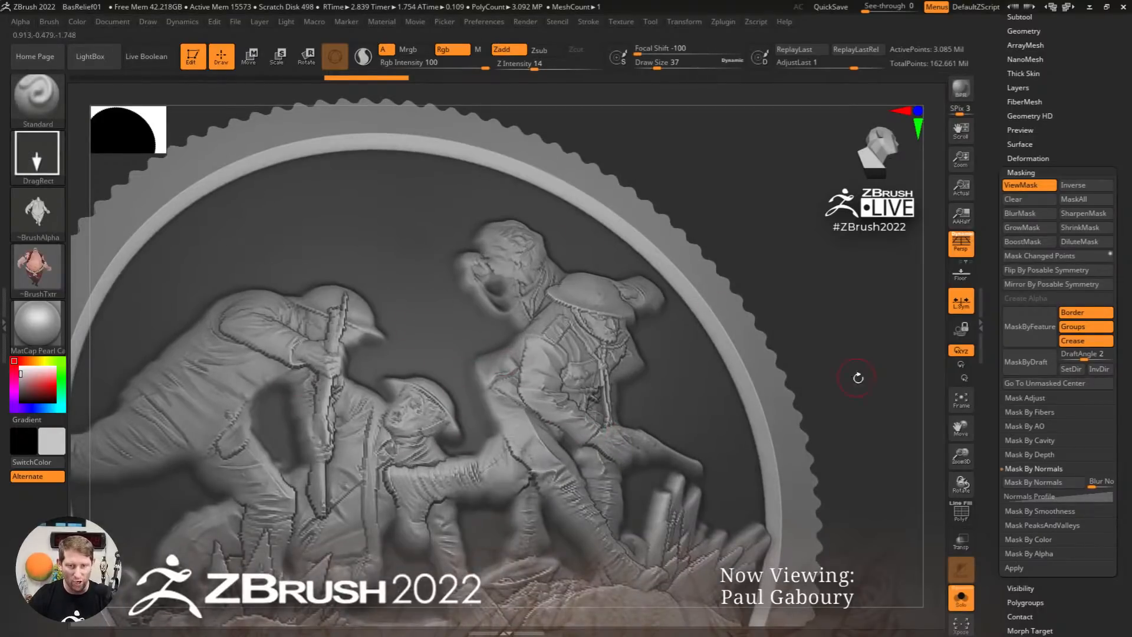
pyautogui.keyDown('ctrl'); pyautogui.moveTo(836, 378); pyautogui.dragTo(853, 360, button='right'); pyautogui.keyUp('ctrl')
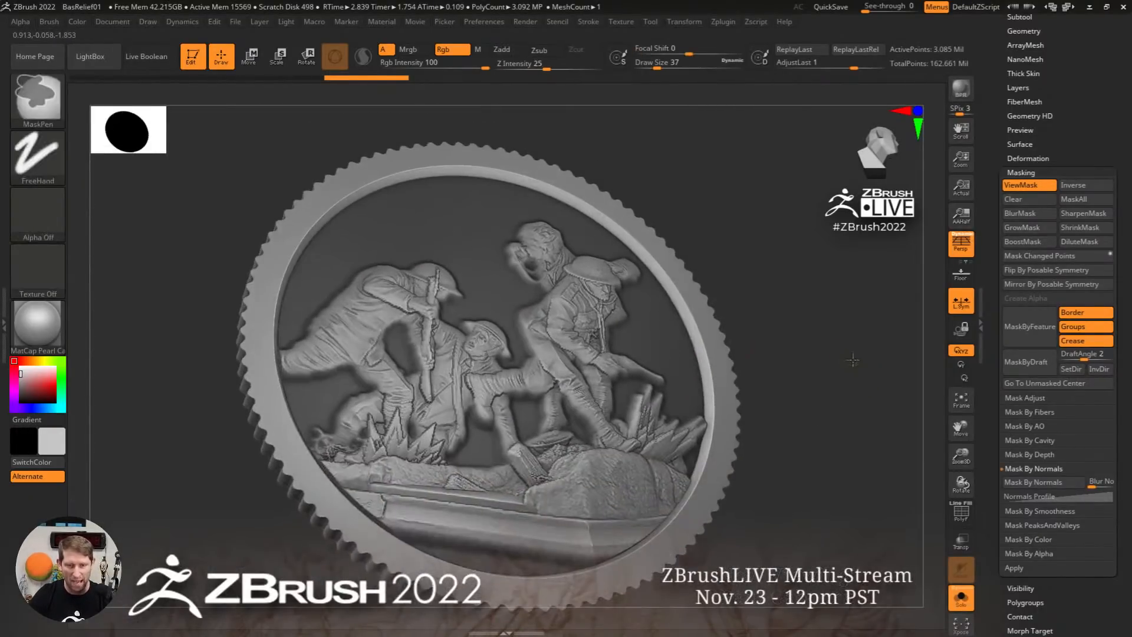
pyautogui.keyDown('ctrl'); pyautogui.click(853, 359); pyautogui.keyUp('ctrl')
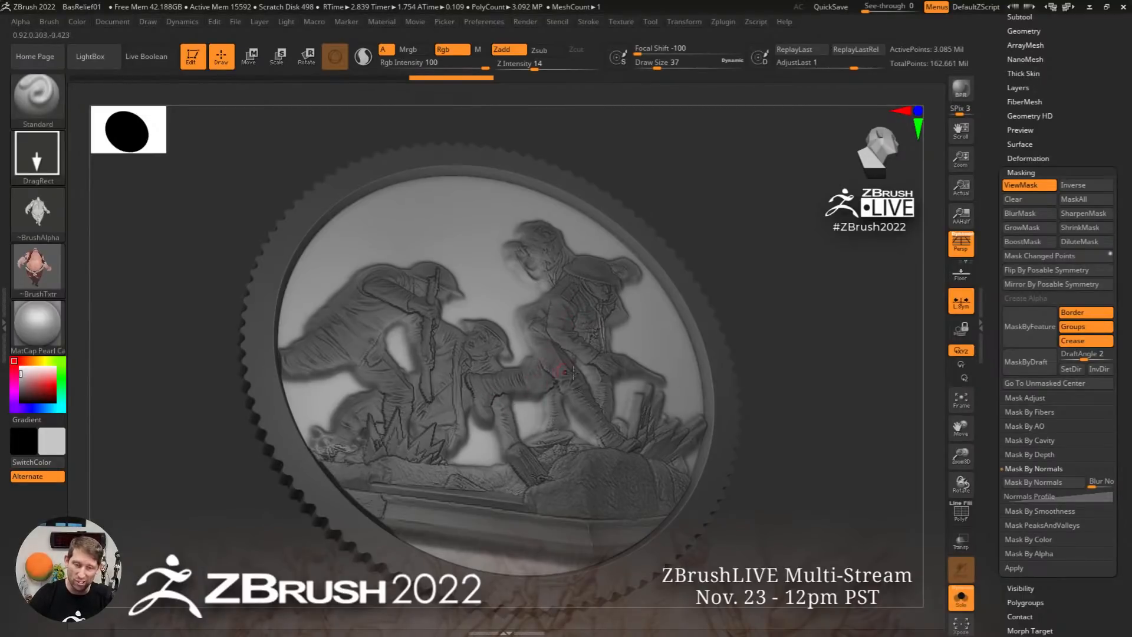
pyautogui.keyDown('ctrl'); pyautogui.moveTo(794, 356); pyautogui.dragTo(744, 352, button='right'); pyautogui.keyUp('ctrl')
pyautogui.moveTo(744, 352); pyautogui.dragTo(728, 387, button='right')
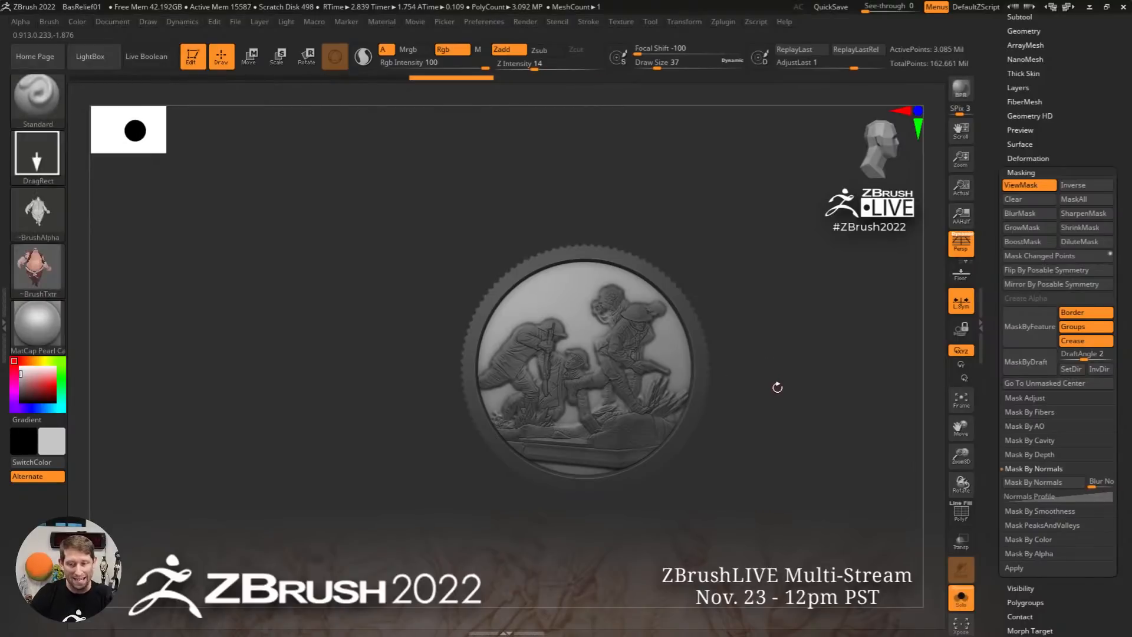
# Move the coin's unmasked background with the Move gizmo to alter the relief depth, and hide the mask
pyautogui.press('w')
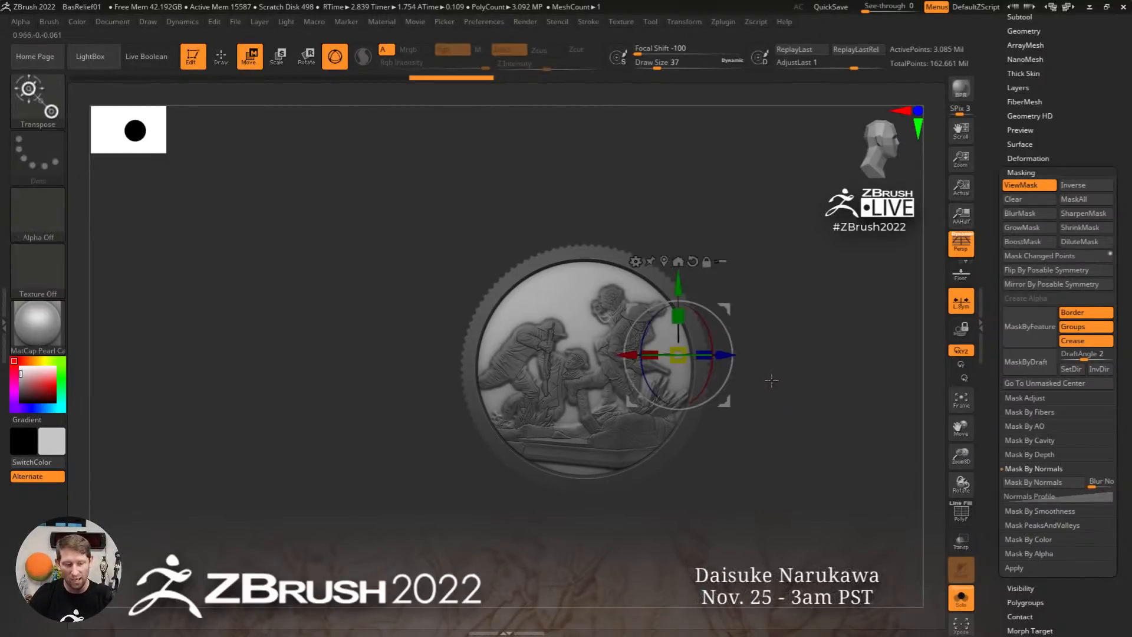
pyautogui.moveTo(773, 382); pyautogui.dragTo(827, 407, button='right')
pyautogui.moveTo(681, 357); pyautogui.dragTo(733, 381)
pyautogui.keyDown('alt'); pyautogui.click(682, 380); pyautogui.keyUp('alt')
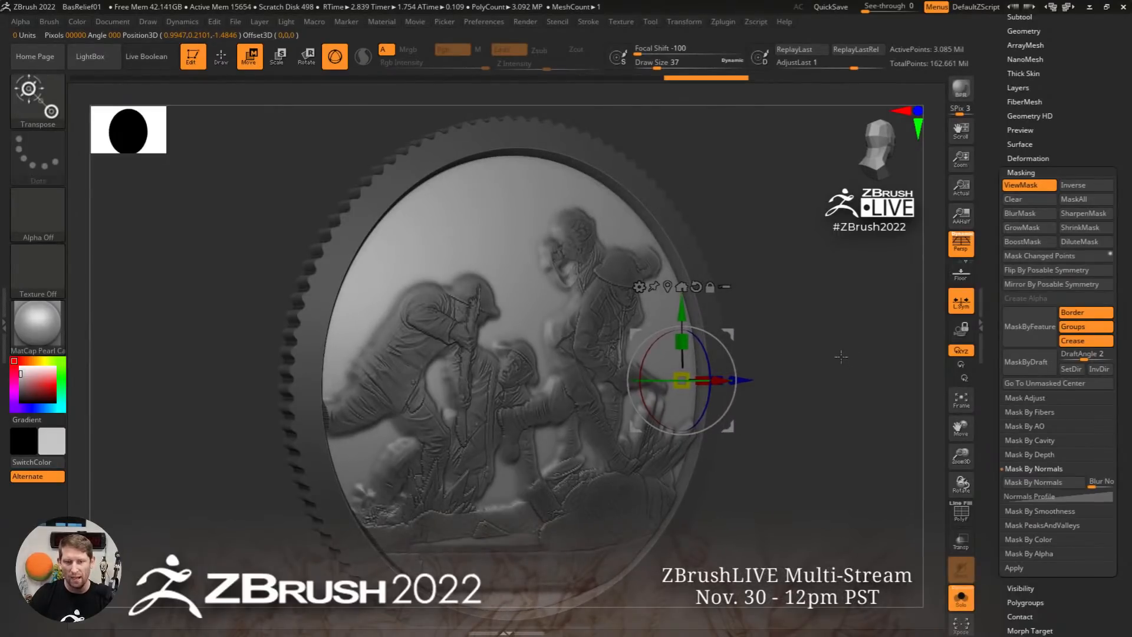
pyautogui.hotkey('ctrl', 'h')
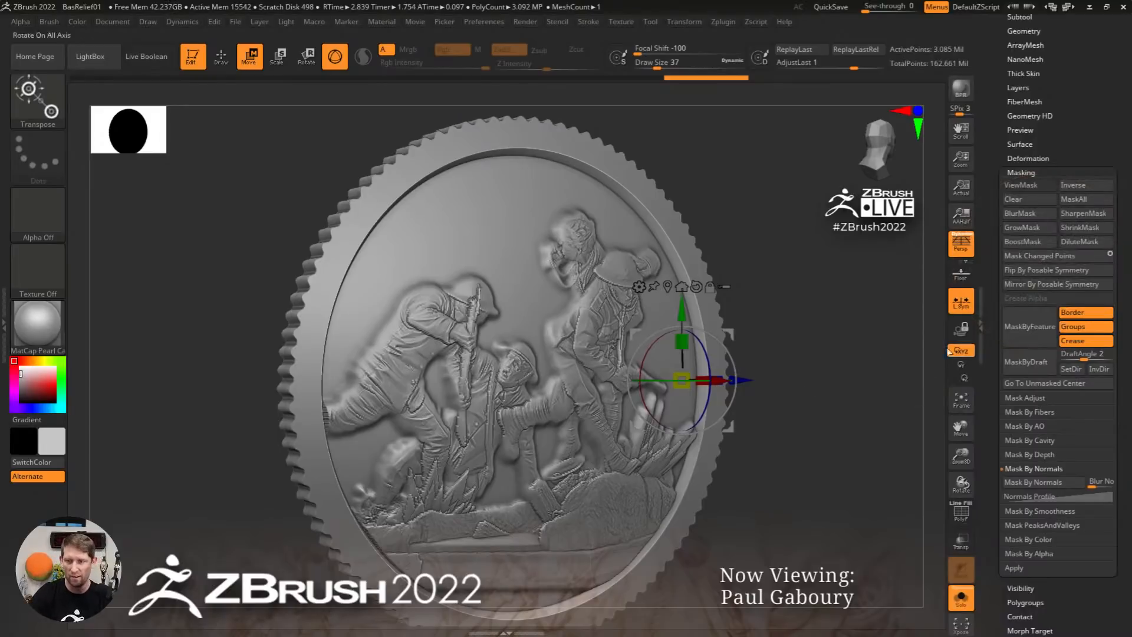
# Step back through the undo history to the coin's state with its changed points masked
pyautogui.moveTo(697, 79); pyautogui.dragTo(182, 82)
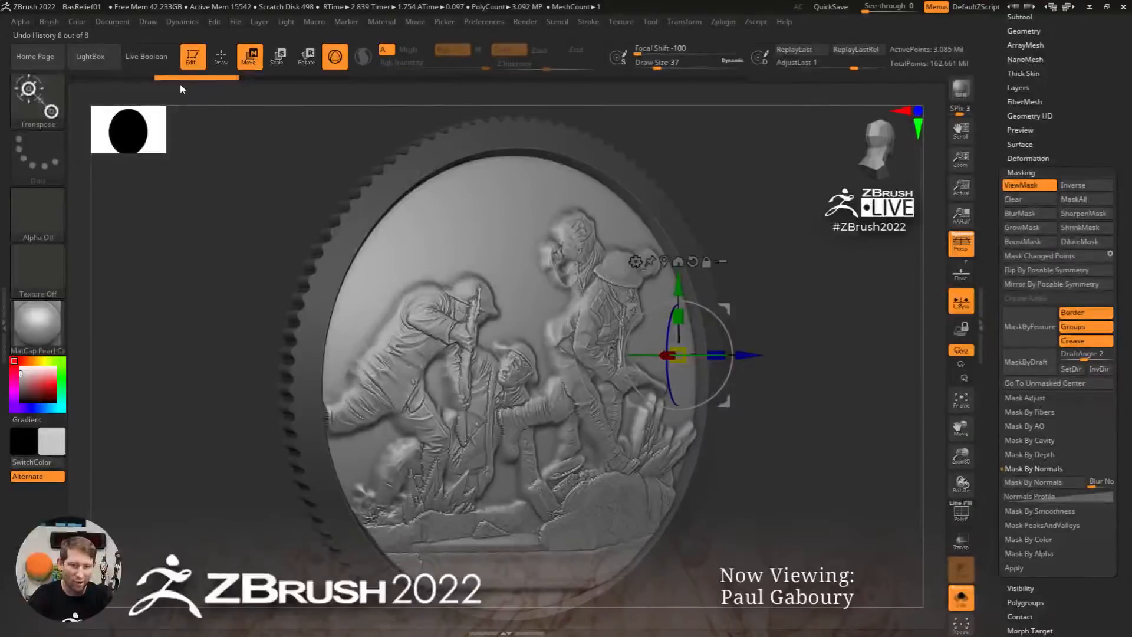
pyautogui.moveTo(202, 80)
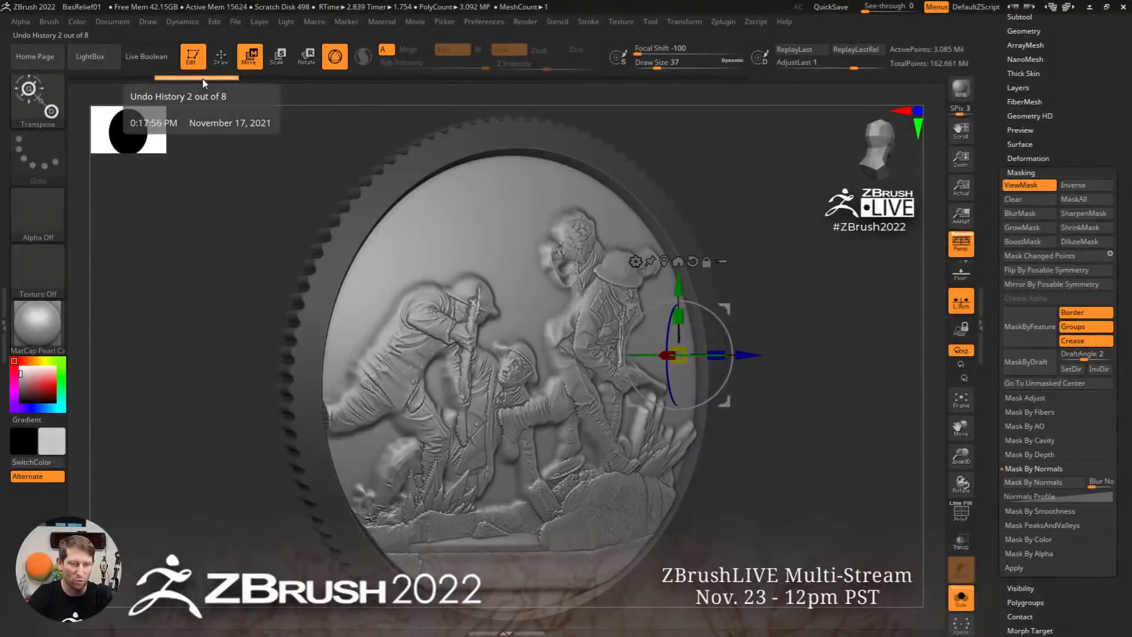
pyautogui.click(301, 80)
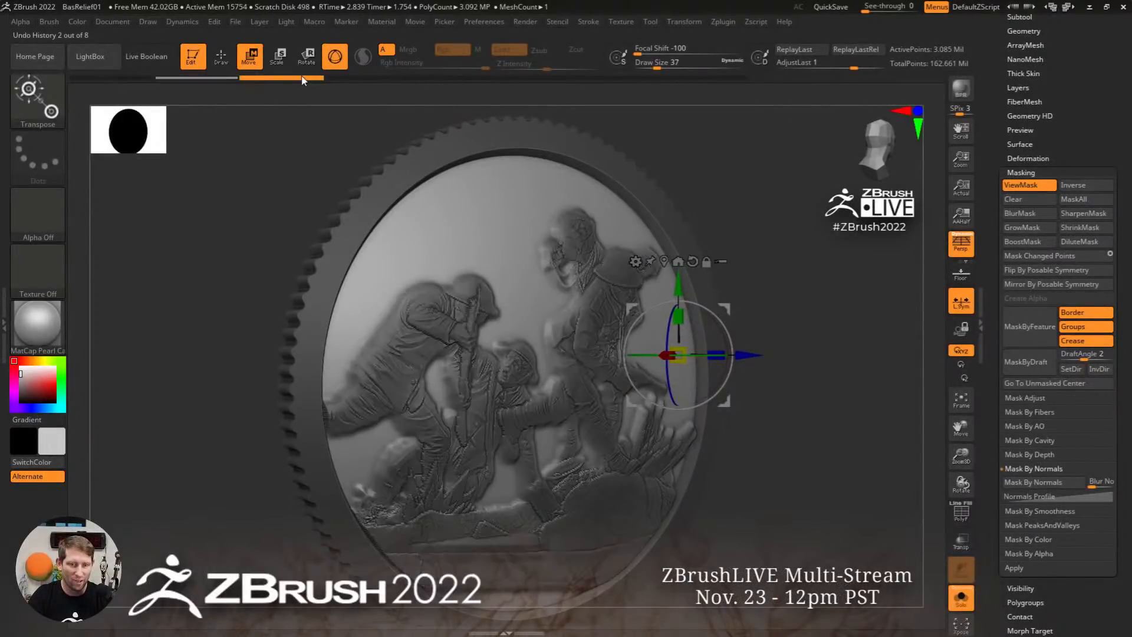
# Step the coin's undo history to its unmasked relief state, return to Draw mode, and view the whole coin
pyautogui.click(366, 78)
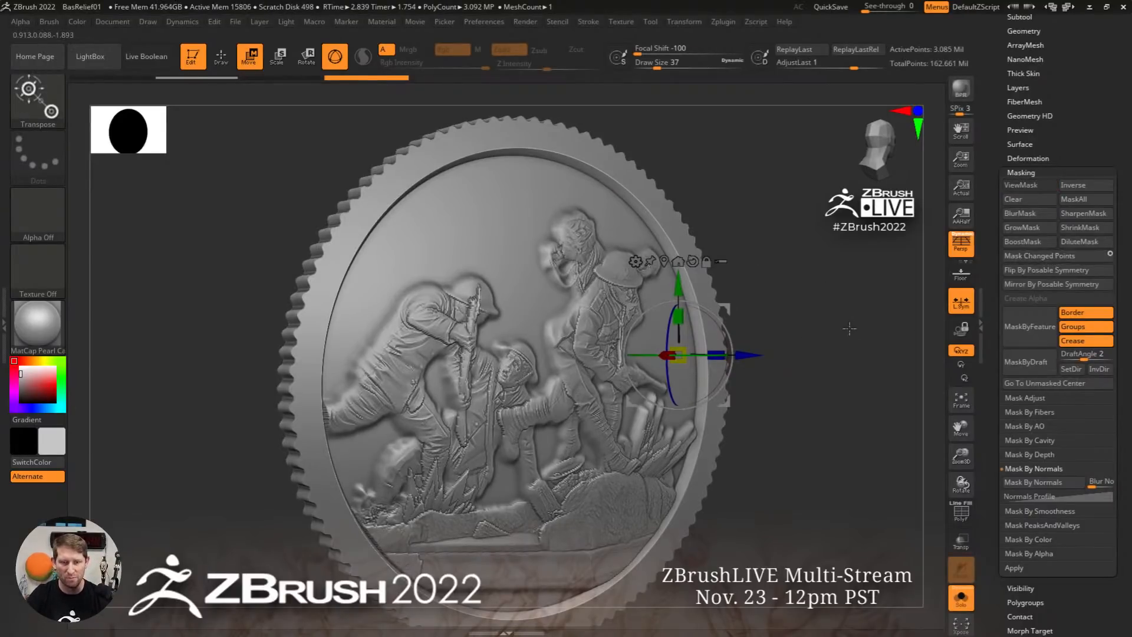
pyautogui.press('q')
pyautogui.keyDown('ctrl'); pyautogui.moveTo(826, 316); pyautogui.dragTo(821, 274, button='right'); pyautogui.keyUp('ctrl')
pyautogui.moveTo(817, 307)
pyautogui.mouseDown(button='right')
pyautogui.moveTo(778, 314)
pyautogui.moveTo(711, 292)
pyautogui.mouseUp(button='right')
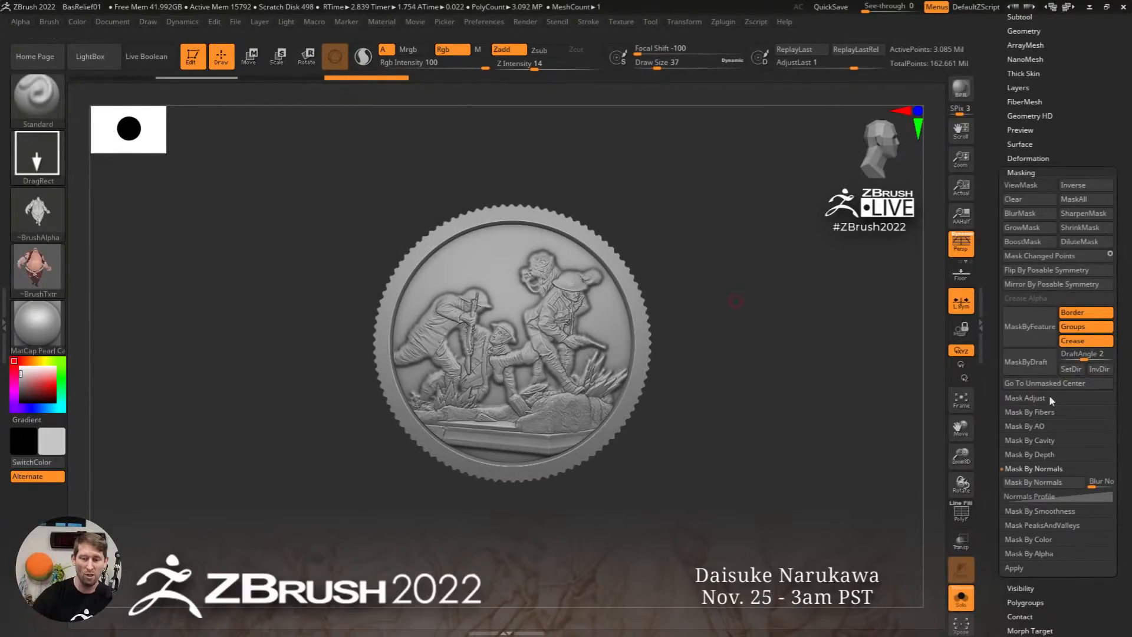
# Load the Dog.ZTL tool from LightBox
pyautogui.press(',')
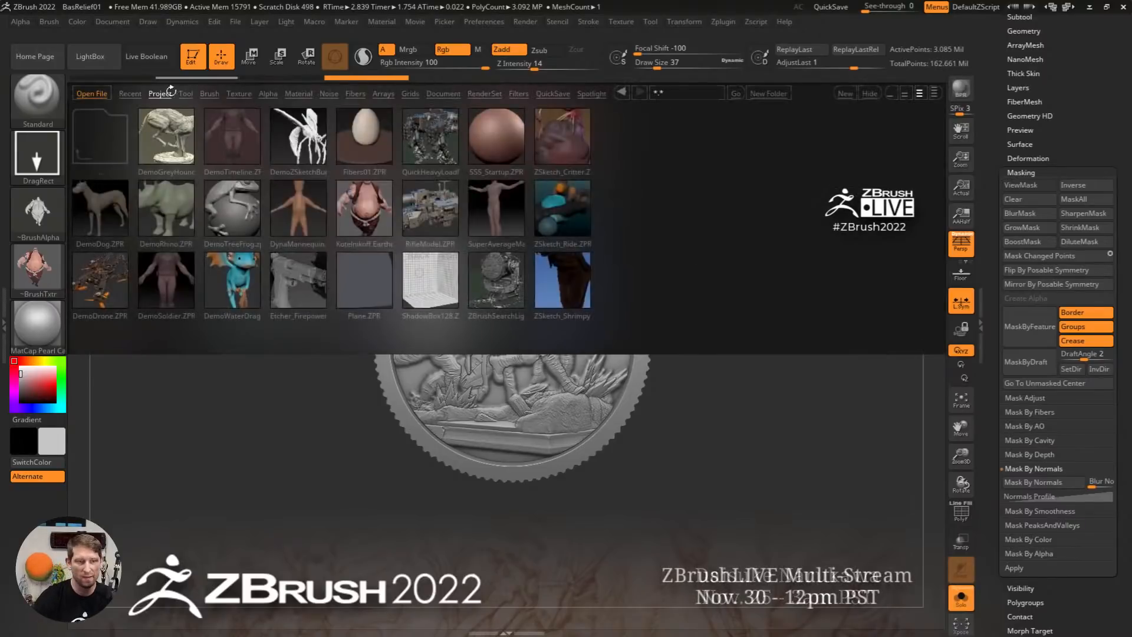
pyautogui.click(186, 95)
pyautogui.doubleClick(246, 278)
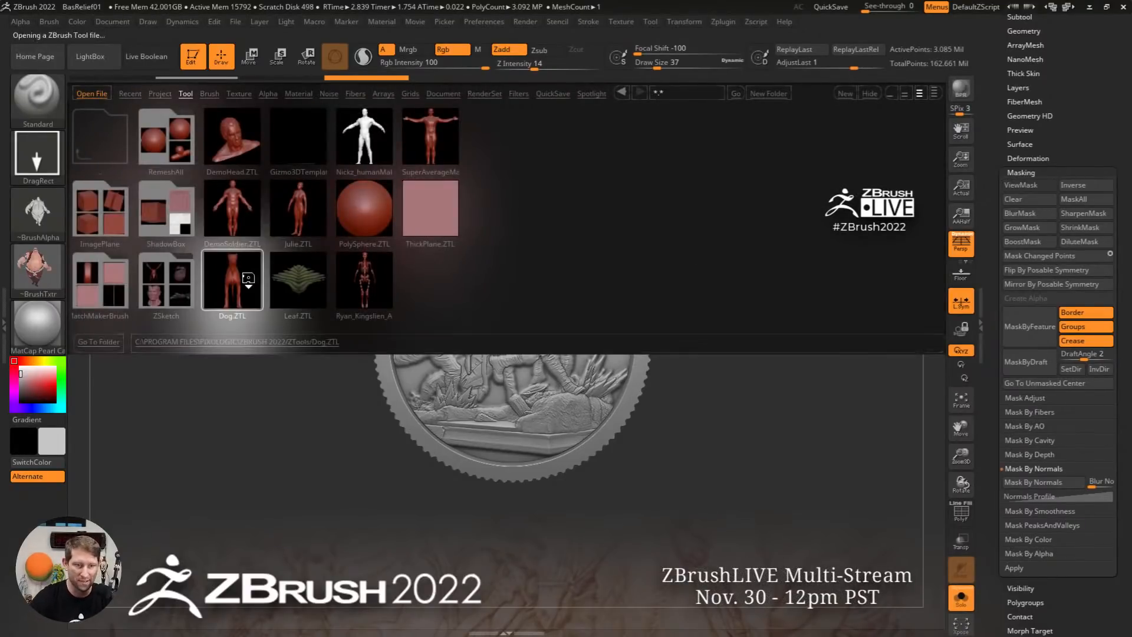
pyautogui.press(',')
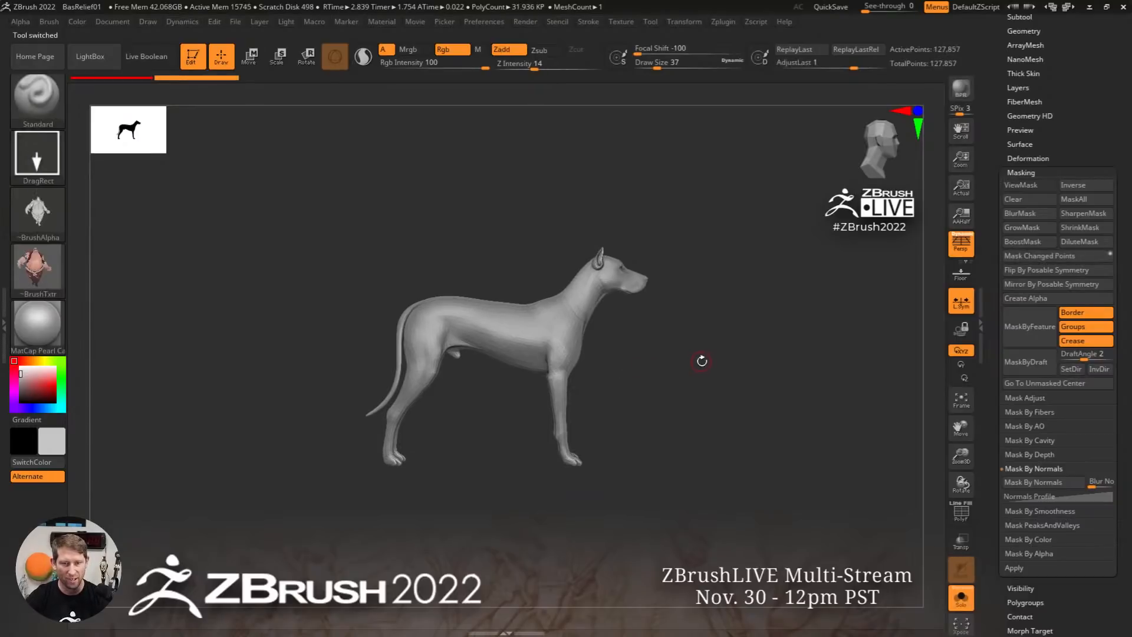
# Collapse the Mask By Normals settings and expand Mask By Depth with the dog facing front
pyautogui.keyDown('shift'); pyautogui.moveTo(737, 374); pyautogui.dragTo(683, 391); pyautogui.keyUp('shift')
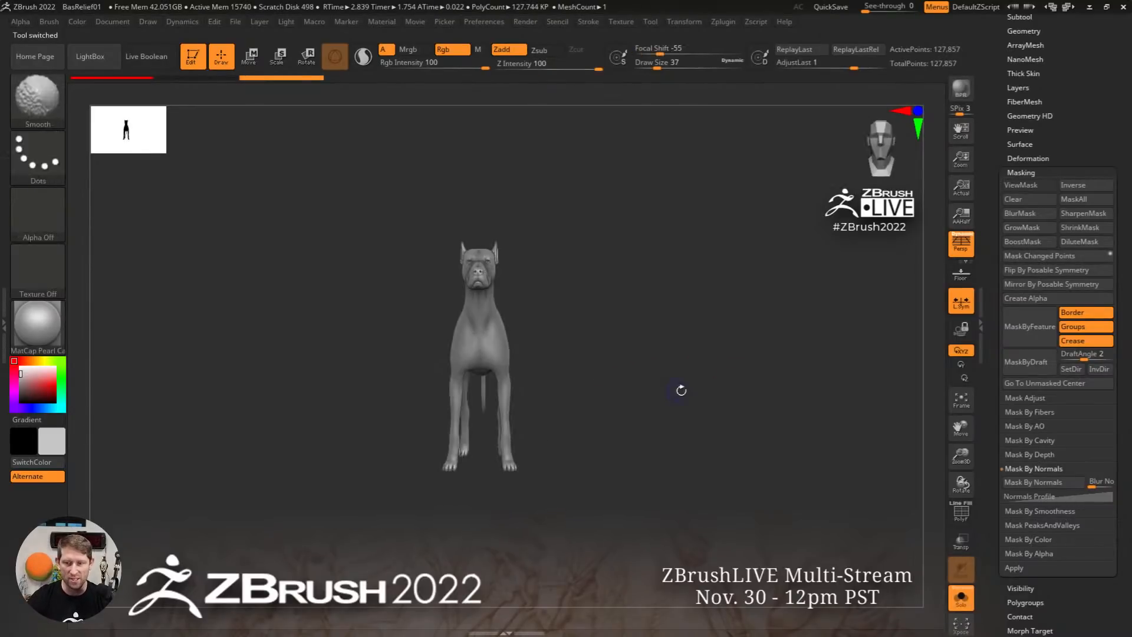
pyautogui.click(1053, 468)
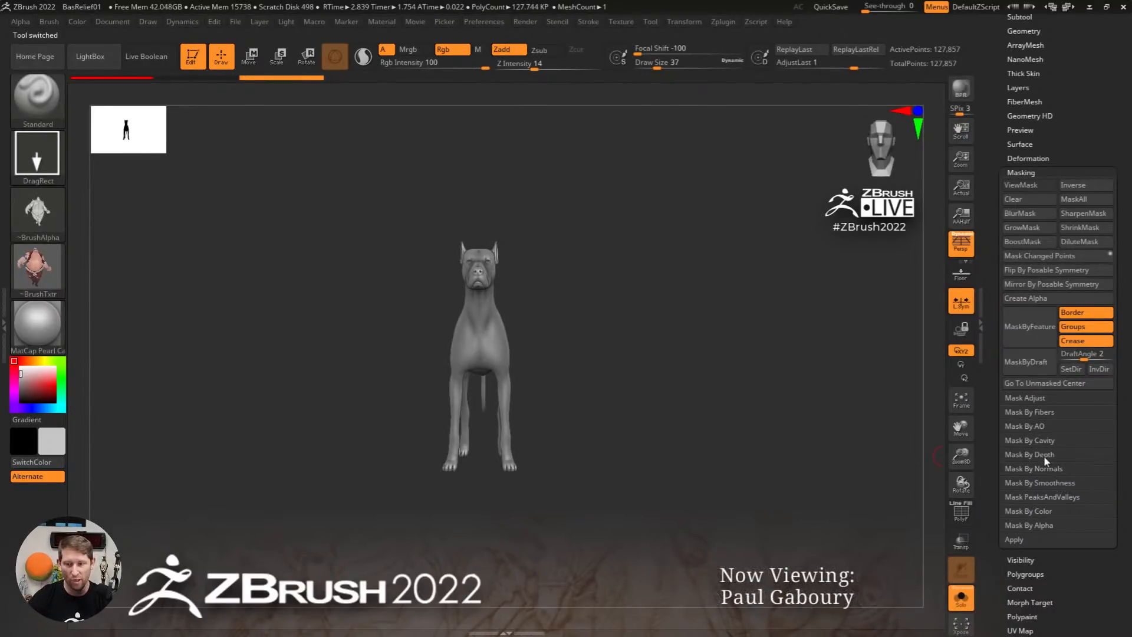
pyautogui.click(1044, 455)
pyautogui.moveTo(494, 329)
pyautogui.keyDown('ctrl'); pyautogui.mouseDown(button='right')
pyautogui.moveTo(611, 315)
pyautogui.moveTo(664, 245)
pyautogui.moveTo(629, 237)
pyautogui.mouseUp(button='right'); pyautogui.keyUp('ctrl')
# Turn off perspective and switch the dog's material to BasicMaterial
pyautogui.click(962, 248)
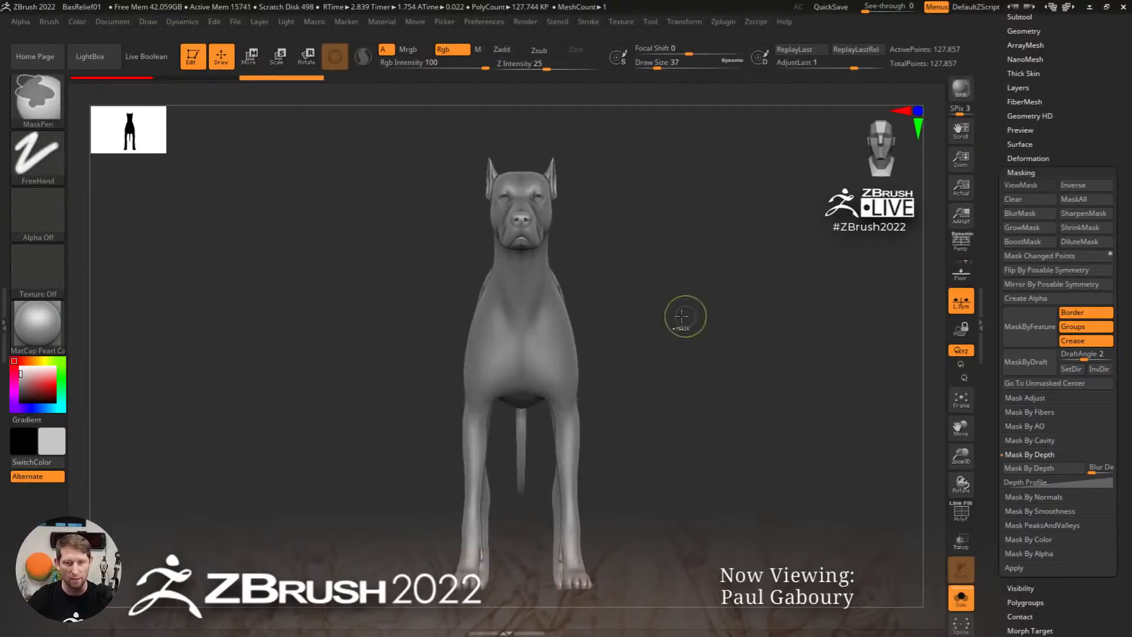
pyautogui.keyDown('ctrl'); pyautogui.moveTo(685, 316); pyautogui.dragTo(640, 314, button='right'); pyautogui.keyUp('ctrl')
pyautogui.moveTo(640, 314)
pyautogui.keyDown('alt'); pyautogui.mouseDown(button='right')
pyautogui.moveTo(604, 338)
pyautogui.moveTo(613, 323)
pyautogui.moveTo(659, 334)
pyautogui.moveTo(695, 305)
pyautogui.moveTo(694, 288)
pyautogui.mouseUp(button='right'); pyautogui.keyUp('alt')
pyautogui.click(37, 325)
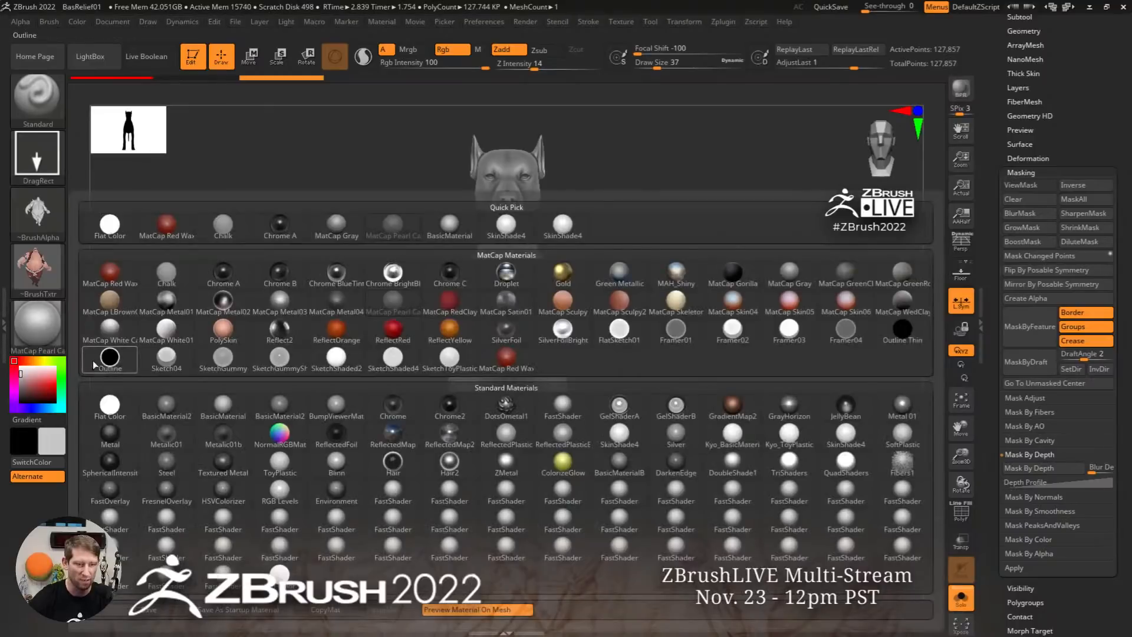
pyautogui.click(223, 407)
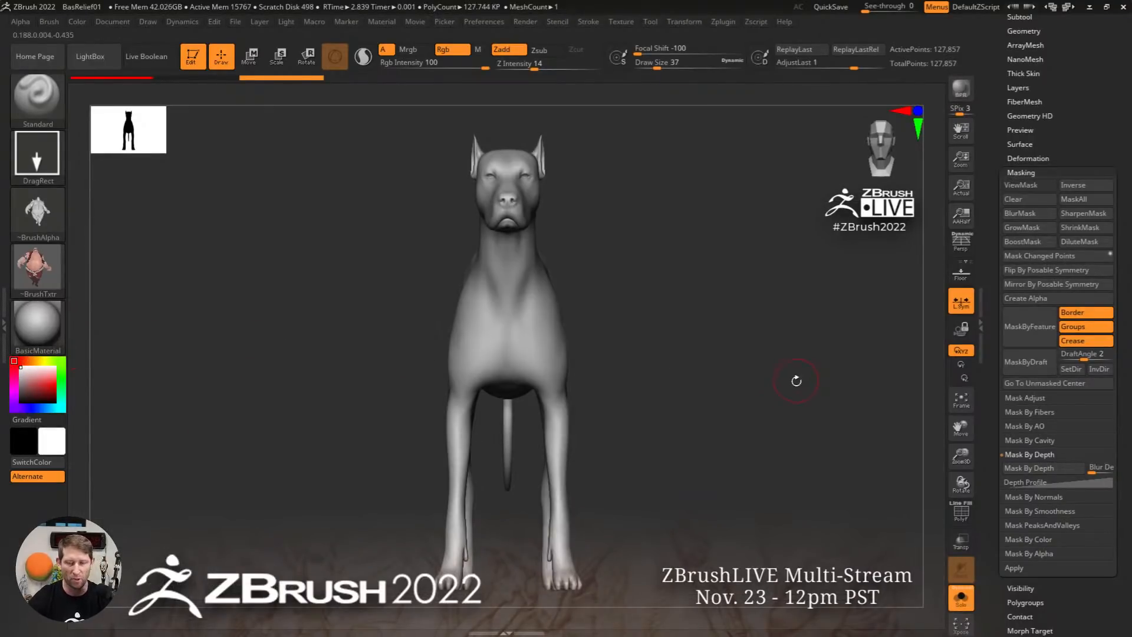
# Mask the dog by depth from the front view and inspect the mask falloff from the side
pyautogui.click(1042, 456)
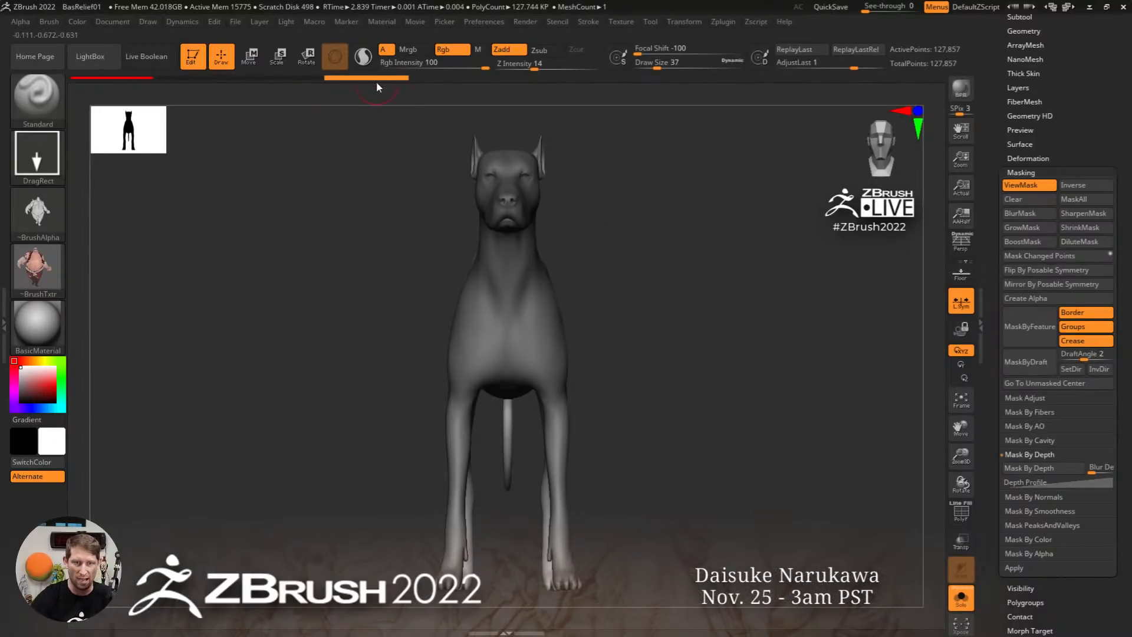
pyautogui.moveTo(658, 321); pyautogui.dragTo(725, 255)
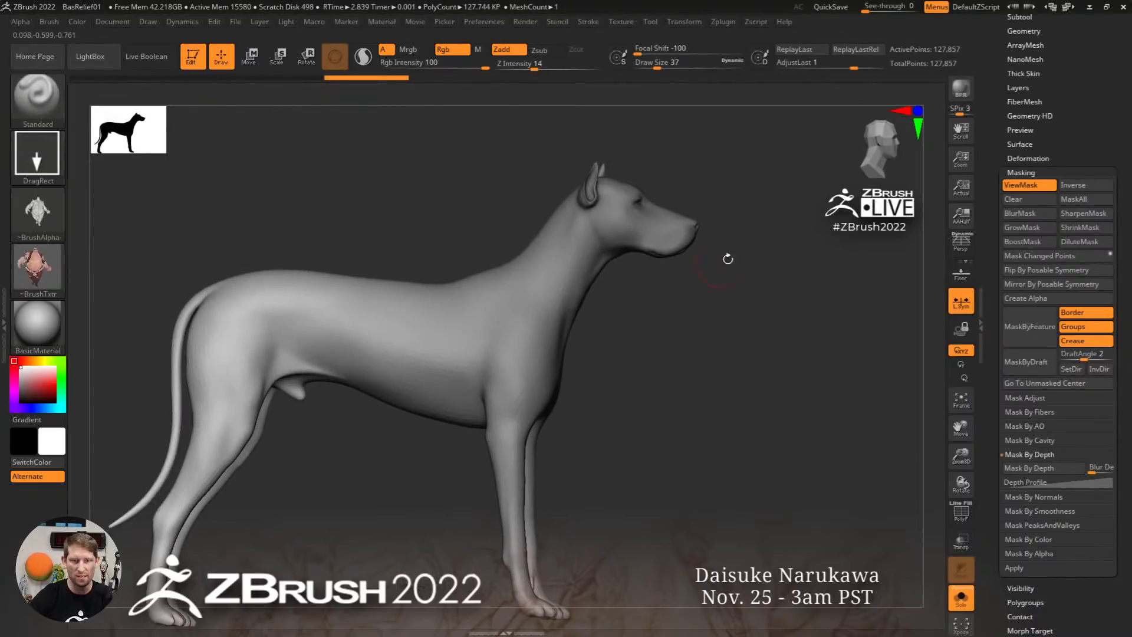
pyautogui.keyDown('alt'); pyautogui.moveTo(344, 382); pyautogui.dragTo(425, 357); pyautogui.keyUp('alt')
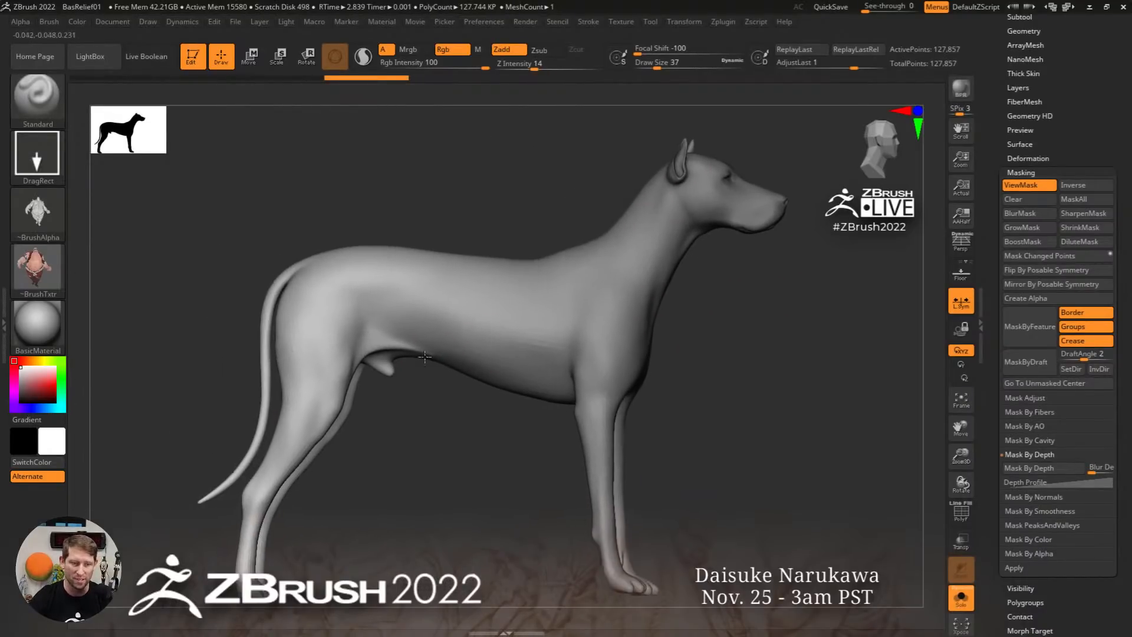
pyautogui.keyDown('shift'); pyautogui.moveTo(737, 396); pyautogui.dragTo(796, 390); pyautogui.keyUp('shift')
pyautogui.keyDown('ctrl'); pyautogui.moveTo(796, 390); pyautogui.dragTo(743, 377, button='right'); pyautogui.keyUp('ctrl')
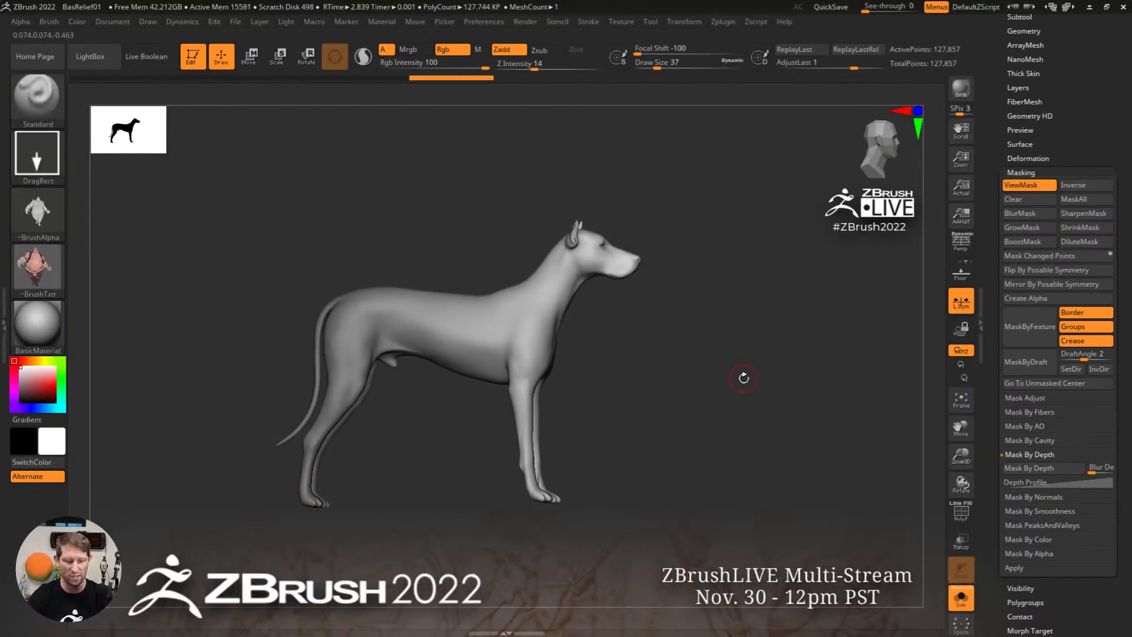
# Try moving the depth-masked dog with the Move gizmo, undo the move, and clear the mask
pyautogui.press('w')
pyautogui.moveTo(458, 363)
pyautogui.mouseDown()
pyautogui.moveTo(593, 446)
pyautogui.moveTo(554, 413)
pyautogui.moveTo(631, 424)
pyautogui.moveTo(605, 411)
pyautogui.moveTo(708, 389)
pyautogui.moveTo(667, 392)
pyautogui.mouseUp()
pyautogui.hotkey('ctrl', 'z')
pyautogui.hotkey('ctrl', 'h')
pyautogui.press('q')
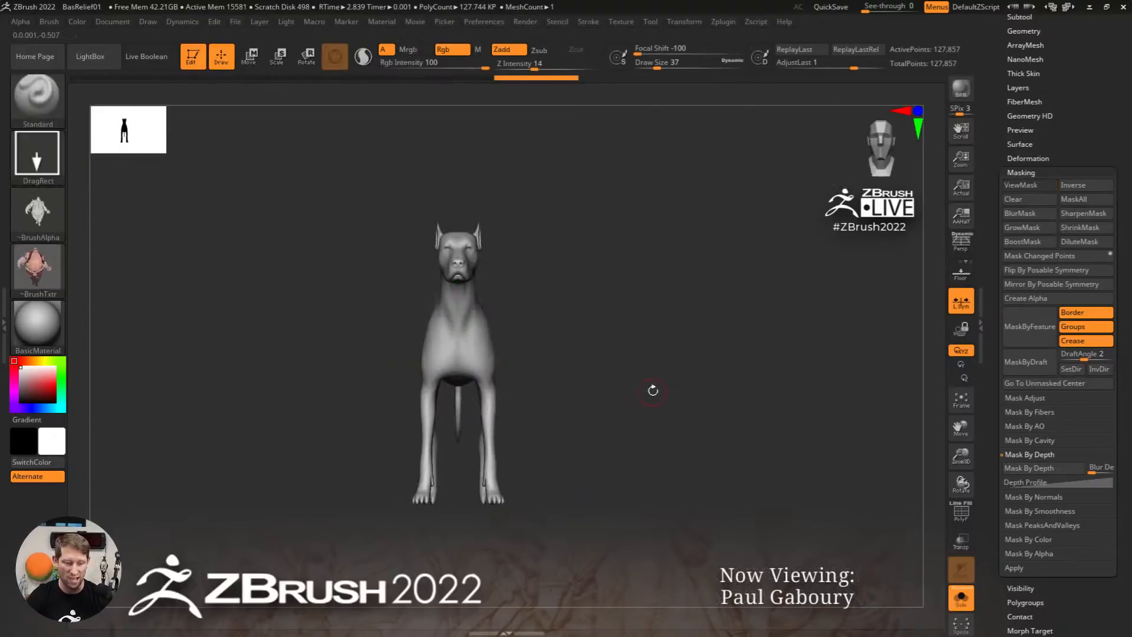
# Turn the texture off and fill the whole dog with red (R 255, G 4, B 4)
pyautogui.keyDown('alt'); pyautogui.moveTo(628, 372); pyautogui.dragTo(689, 393, button='right'); pyautogui.keyUp('alt')
pyautogui.press('f')
pyautogui.moveTo(632, 361)
pyautogui.keyDown('ctrl'); pyautogui.mouseDown(button='right')
pyautogui.moveTo(597, 346)
pyautogui.moveTo(694, 349)
pyautogui.mouseUp(button='right'); pyautogui.keyUp('ctrl')
pyautogui.click(37, 270)
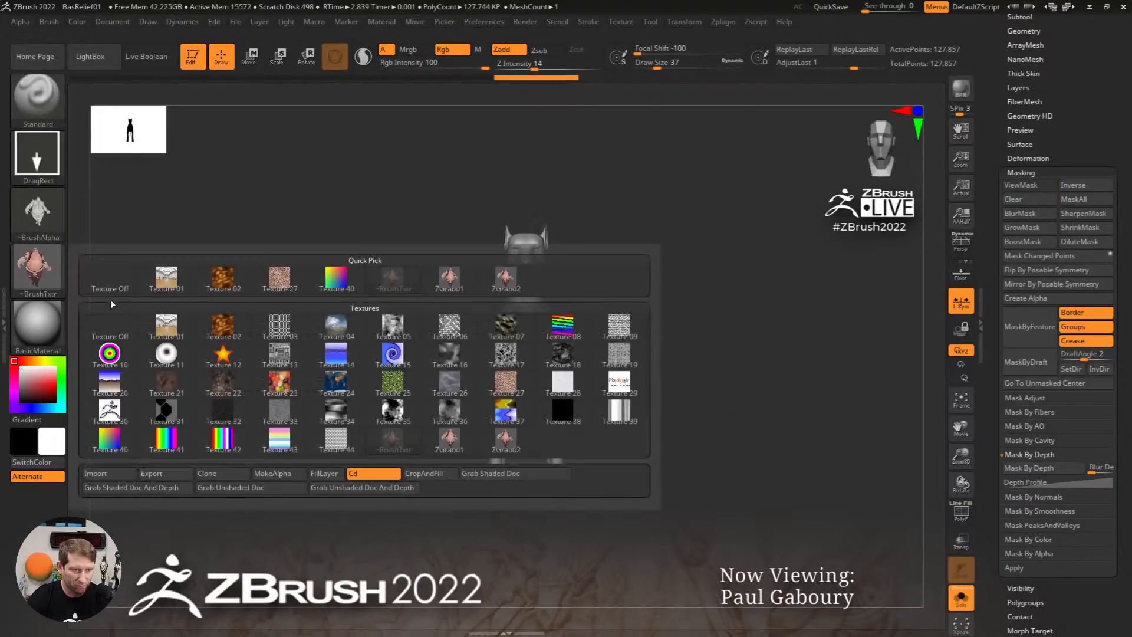
pyautogui.click(115, 286)
pyautogui.click(55, 383)
pyautogui.hotkey('ctrl', 'f')
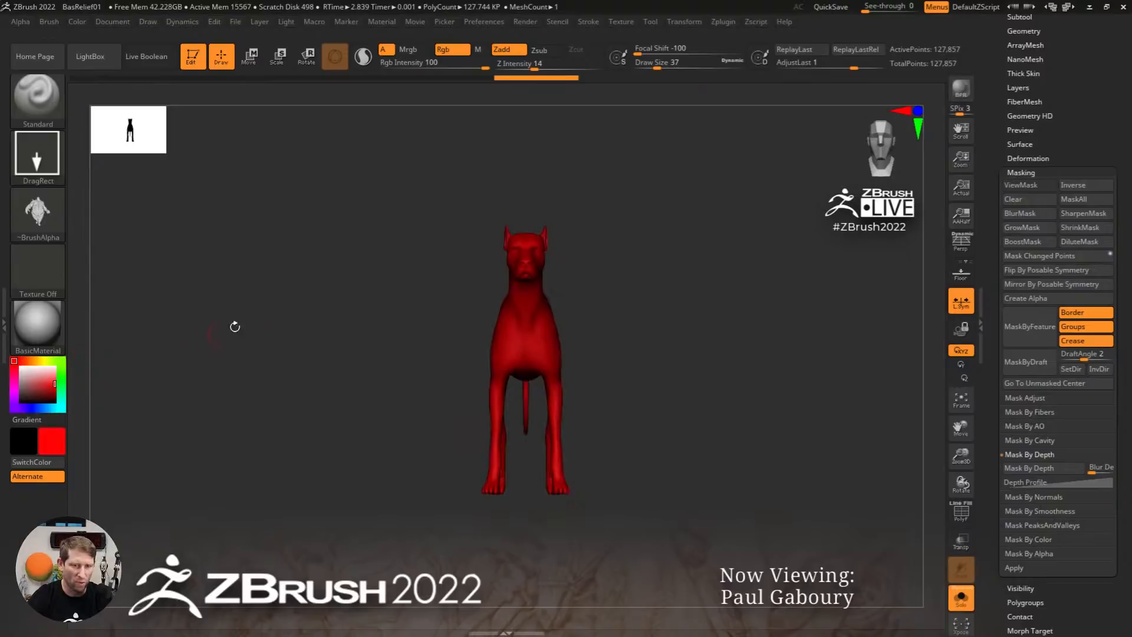
pyautogui.click(79, 24)
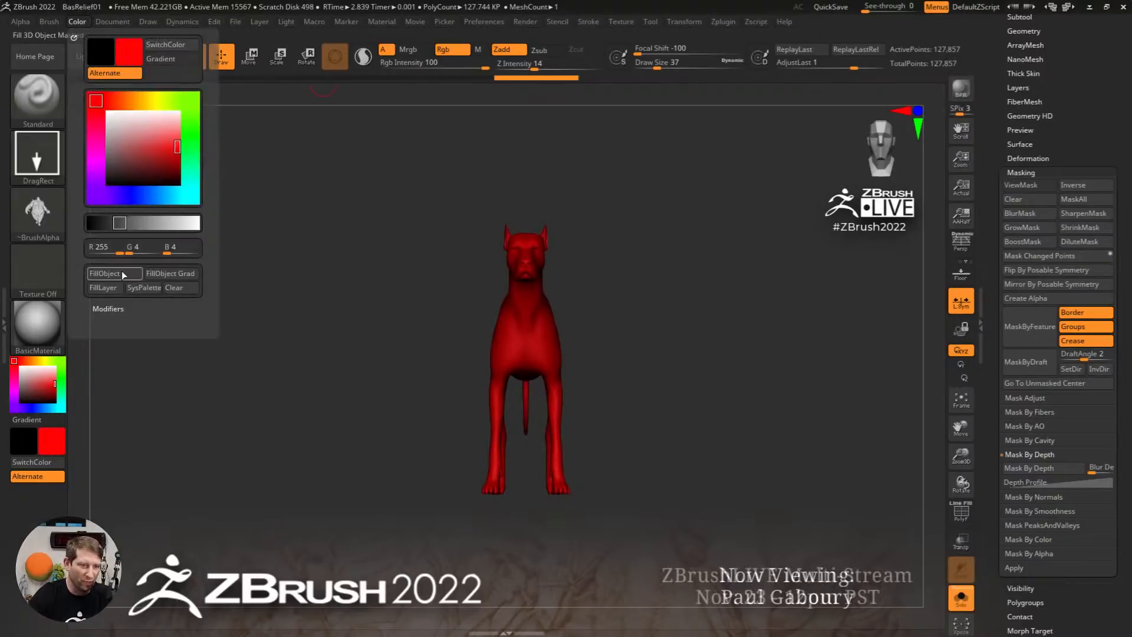
# Turn the Standard brush's alpha off and set its stroke to FreeHand
pyautogui.click(44, 216)
pyautogui.click(104, 266)
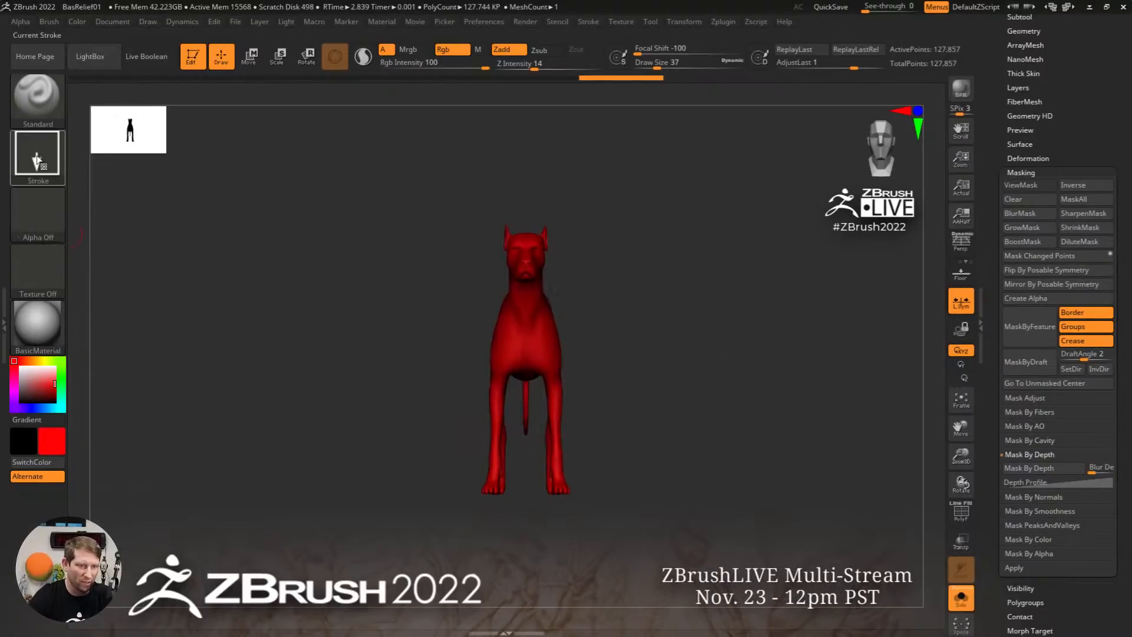
pyautogui.click(37, 160)
pyautogui.click(222, 168)
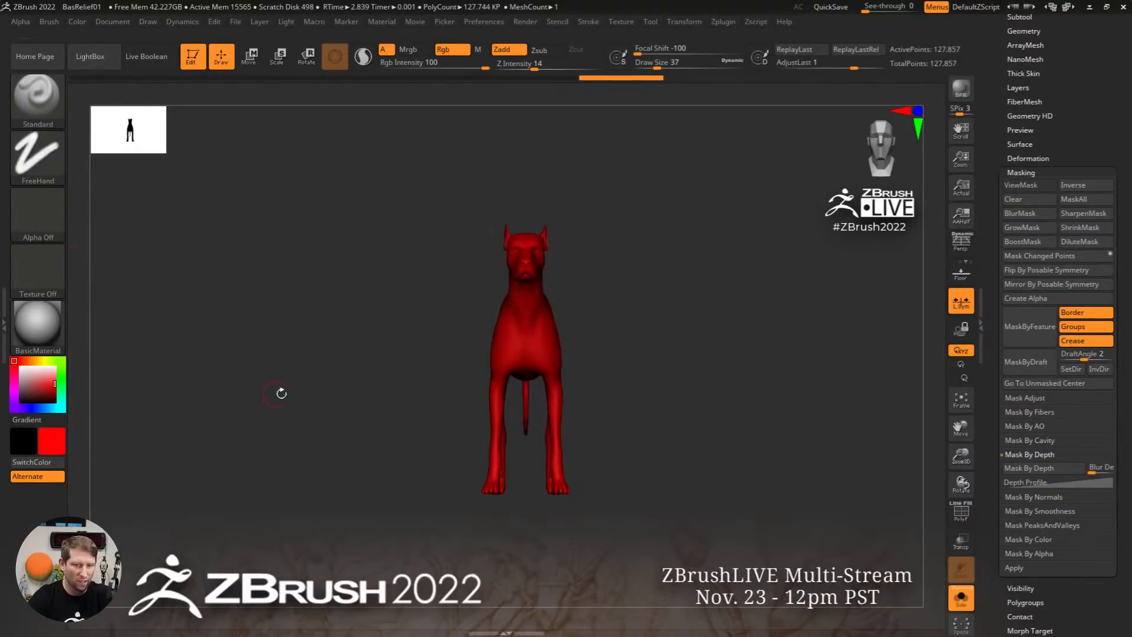
# Mask the red dog by depth from the front and fill its unmasked areas with blue (R 4, G 49, B 255)
pyautogui.hotkey('ctrl', 'h')
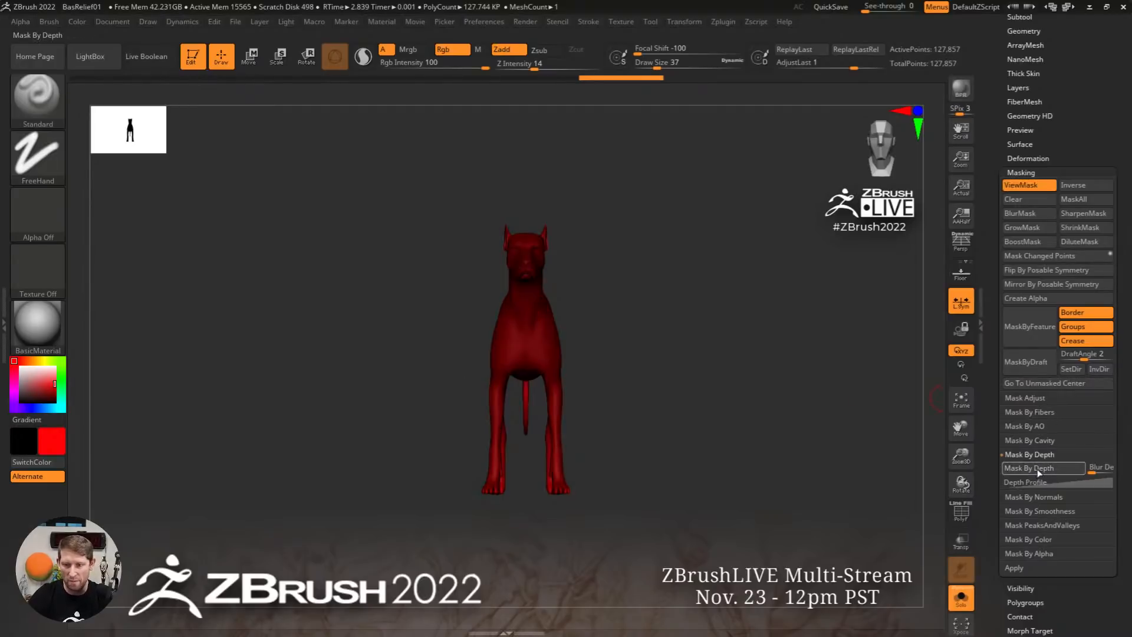
pyautogui.click(35, 407)
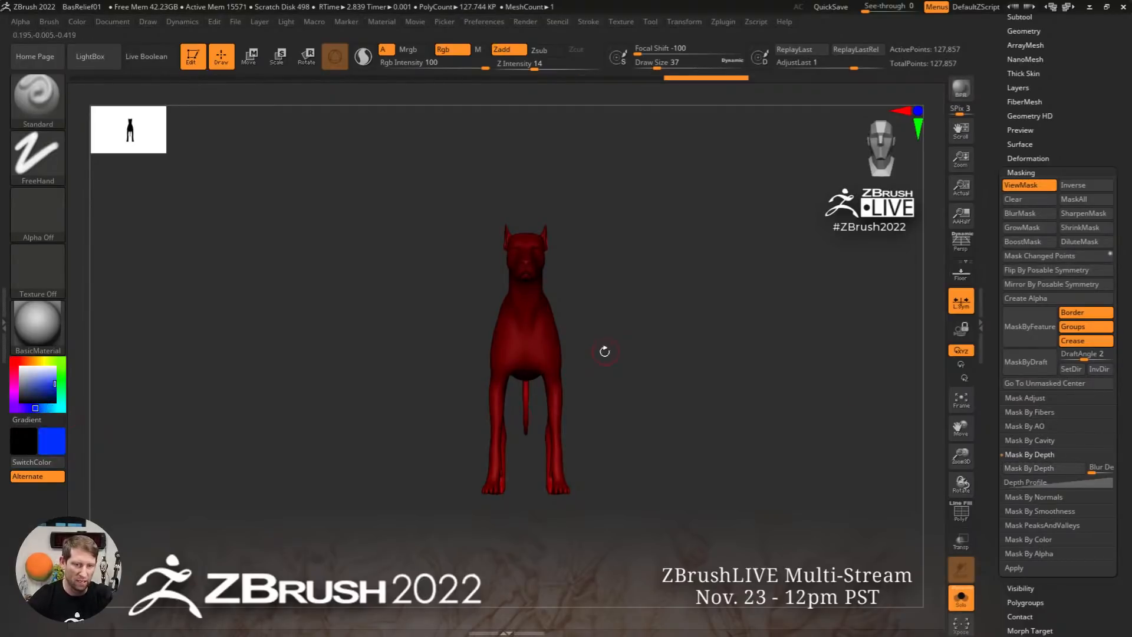
pyautogui.moveTo(604, 366); pyautogui.dragTo(677, 364)
pyautogui.click(86, 22)
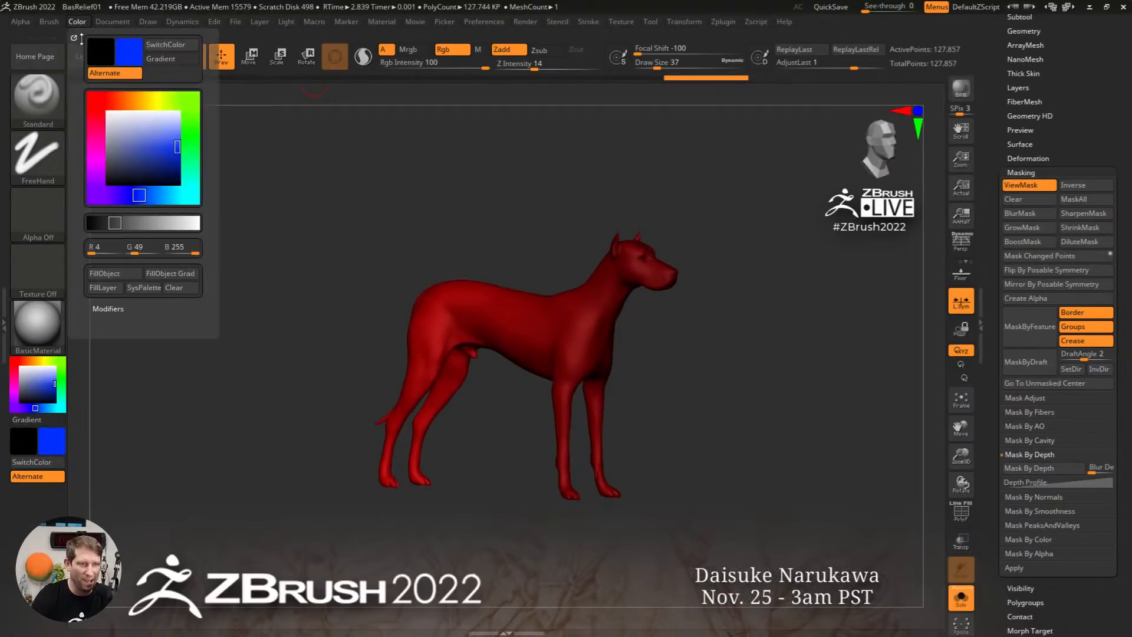
pyautogui.click(116, 272)
# Clear the mask to view the red-to-blue depth gradient from the side, and set the main color back to white
pyautogui.moveTo(729, 350); pyautogui.dragTo(769, 350)
pyautogui.keyDown('ctrl'); pyautogui.moveTo(733, 338); pyautogui.dragTo(776, 408); pyautogui.keyUp('ctrl')
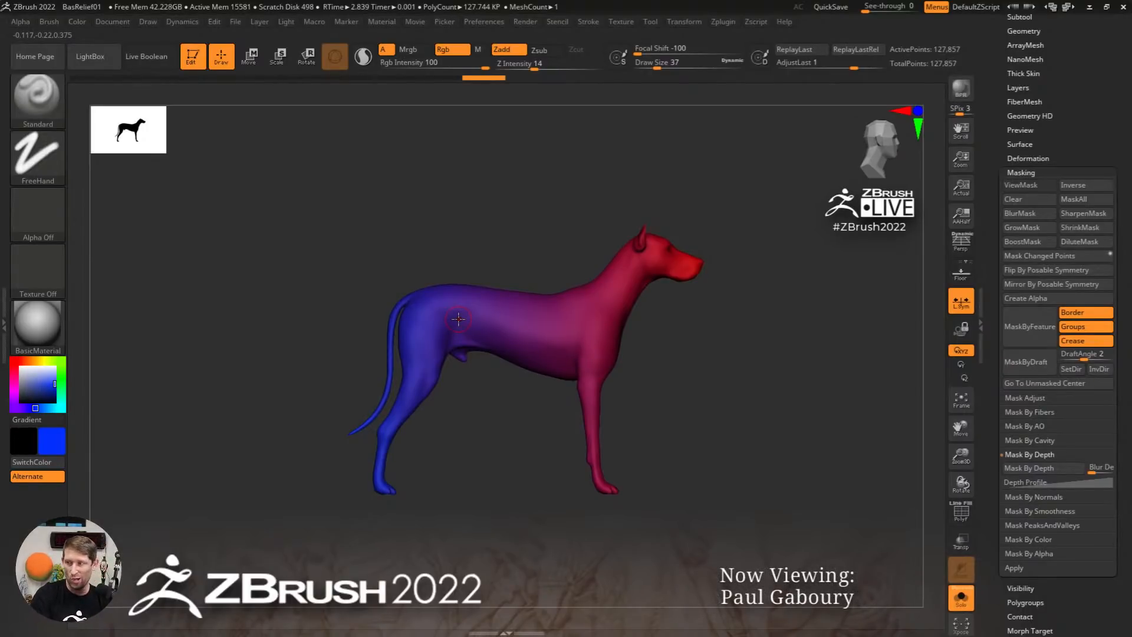
pyautogui.keyDown('shift'); pyautogui.moveTo(796, 358); pyautogui.dragTo(720, 374); pyautogui.keyUp('shift')
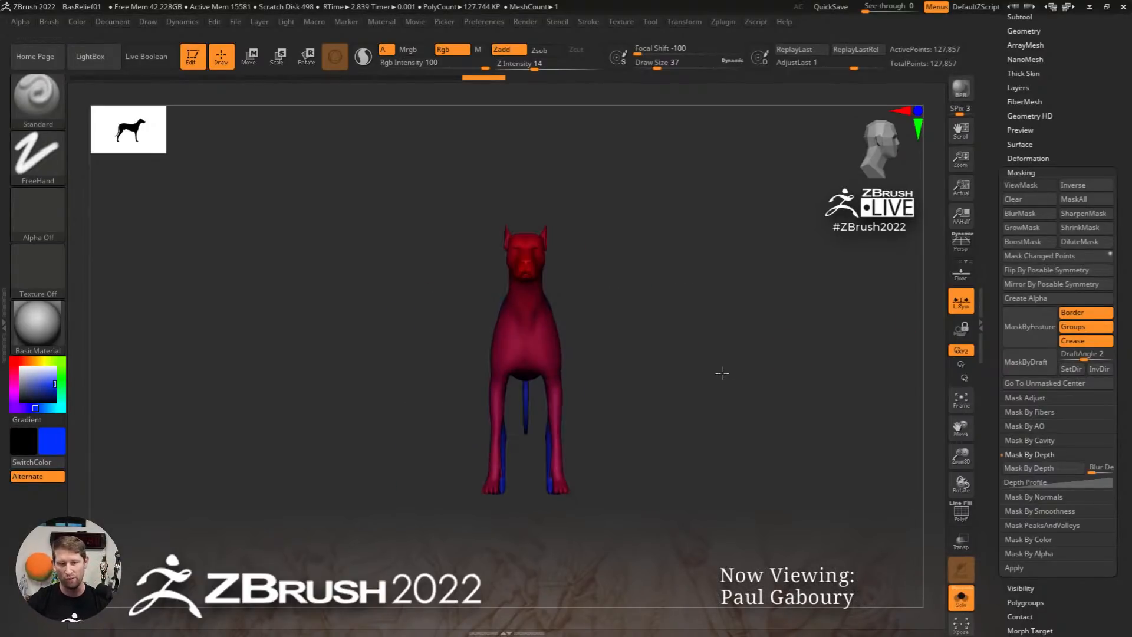
pyautogui.click(20, 367)
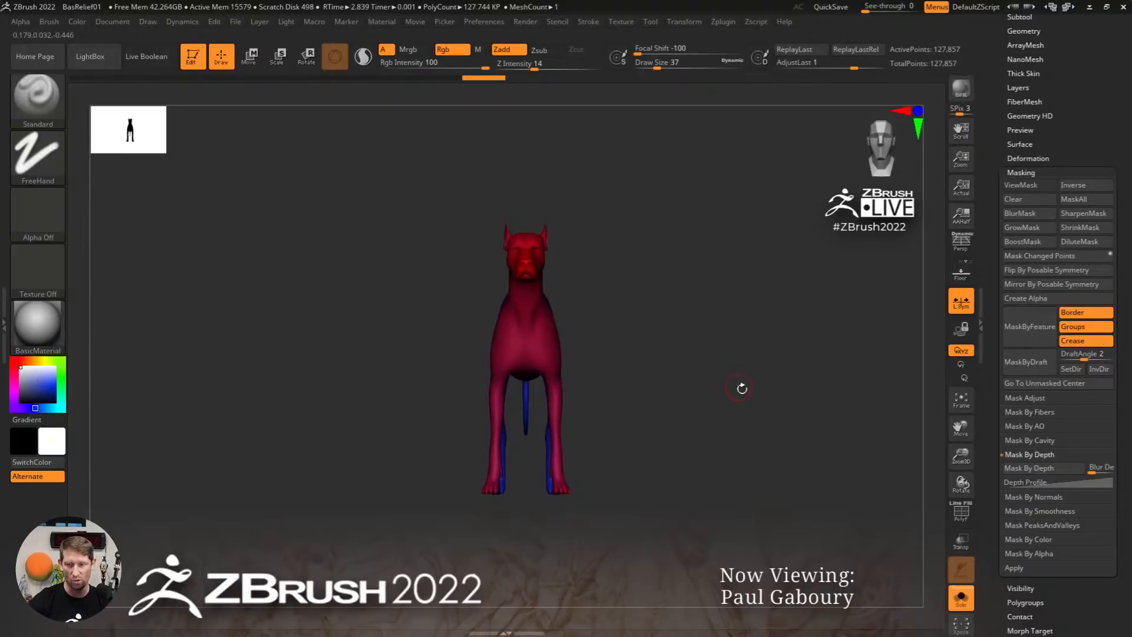
# Reshape the Depth Profile curve to rise steeply near its start and mask the front-facing dog by depth
pyautogui.click(1072, 484)
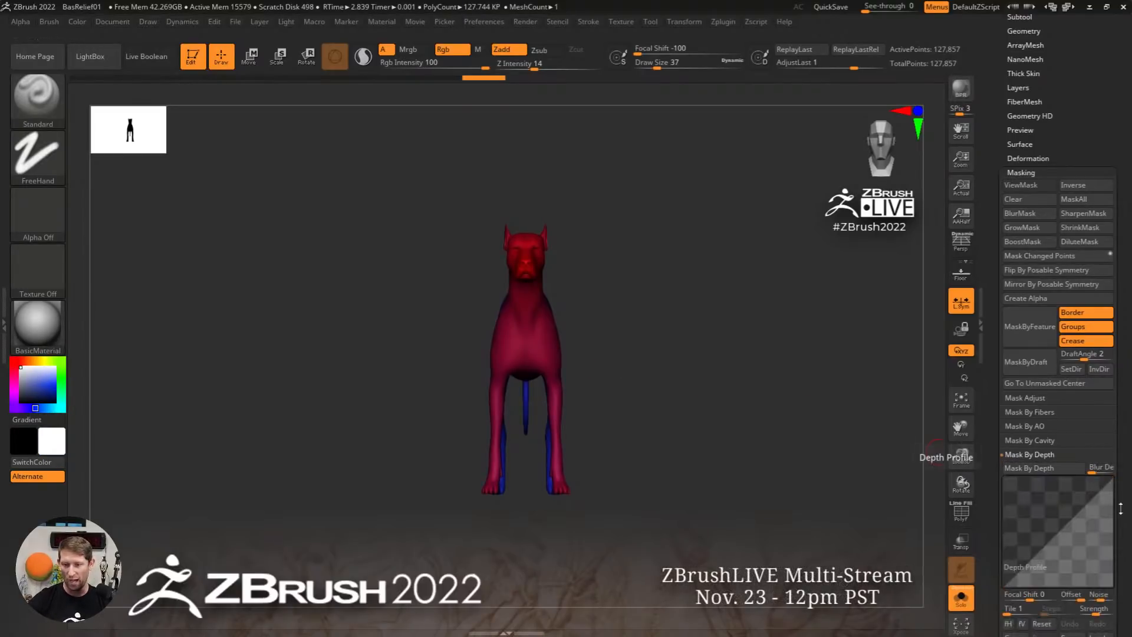
pyautogui.moveTo(1064, 341); pyautogui.dragTo(1023, 312)
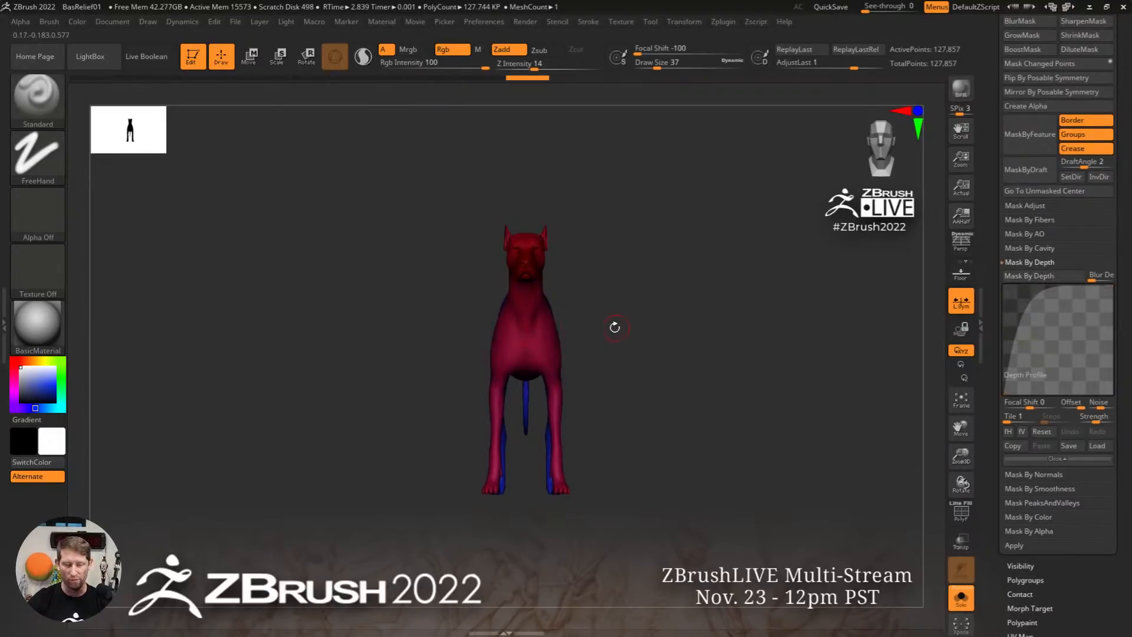
# Switch off the Dog subtool's polypaint and turn the model to show the depth mask on its muzzle
pyautogui.moveTo(988, 308); pyautogui.dragTo(989, 397)
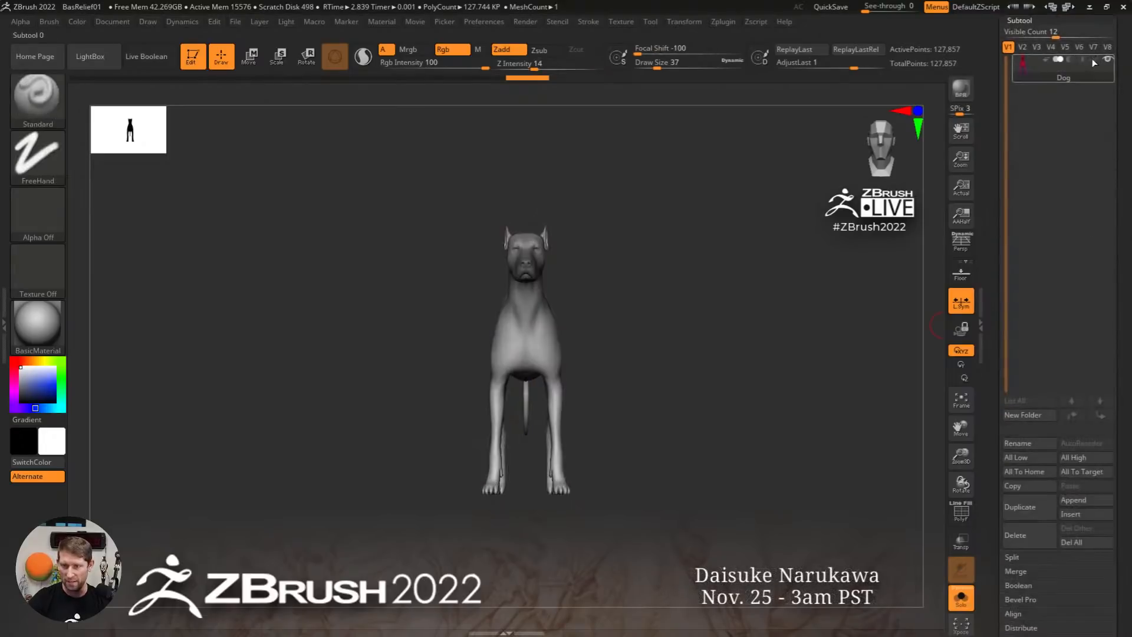
pyautogui.click(1027, 22)
pyautogui.moveTo(605, 324); pyautogui.dragTo(680, 235, button='right')
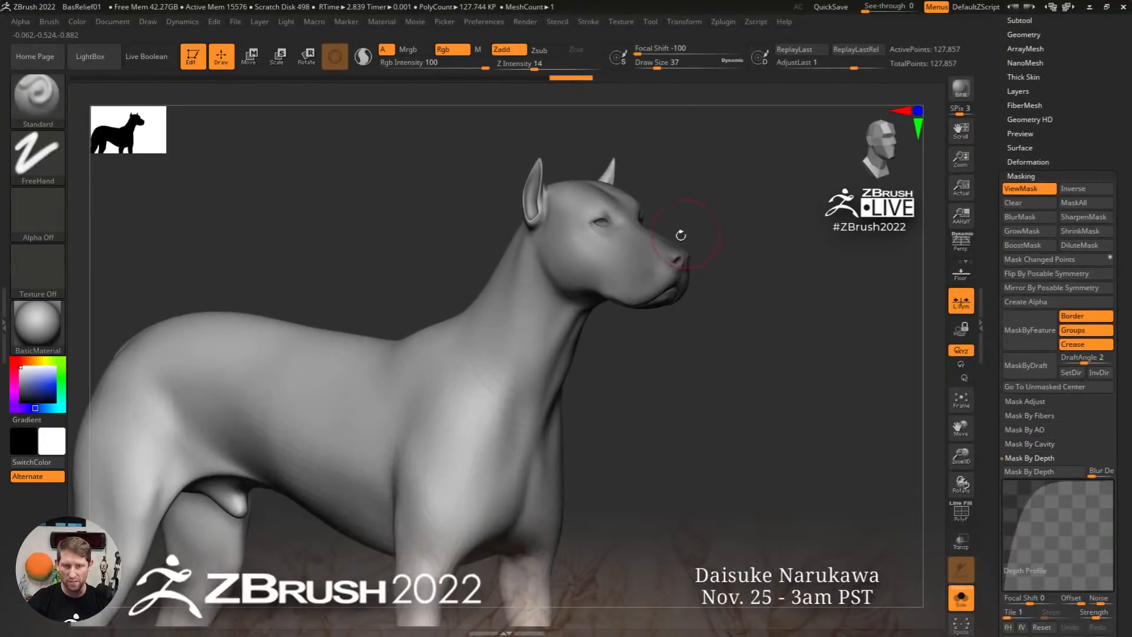
# Invert the dog's depth mask back and forth, leaving the body masked and the muzzle unmasked
pyautogui.keyDown('ctrl'); pyautogui.click(738, 336); pyautogui.keyUp('ctrl')
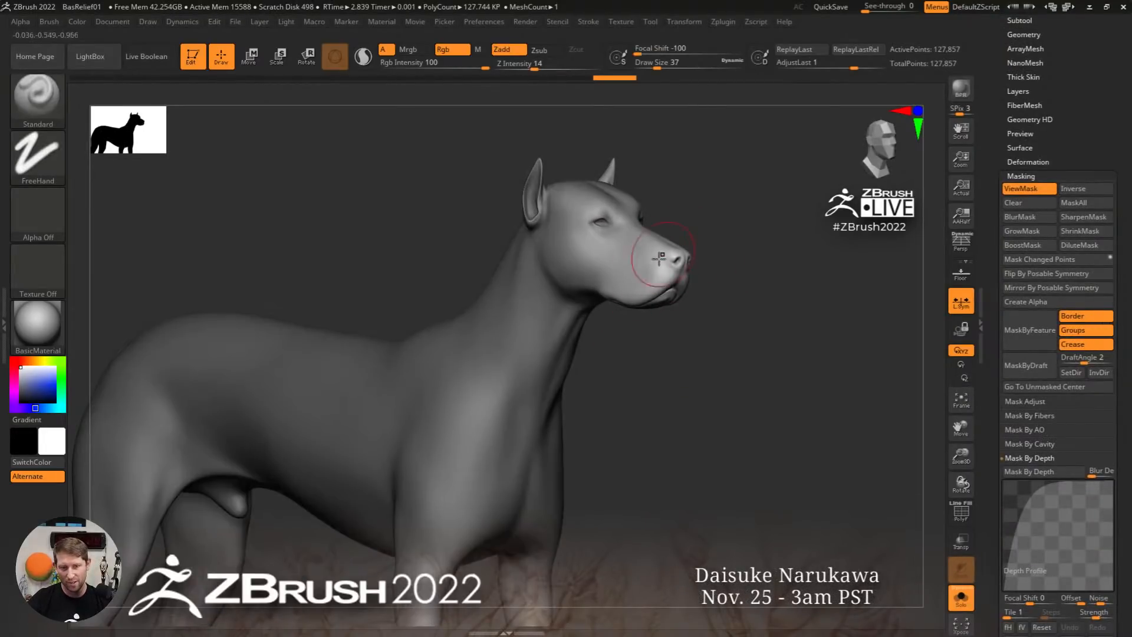
pyautogui.keyDown('ctrl'); pyautogui.moveTo(749, 352); pyautogui.dragTo(729, 365, button='right'); pyautogui.keyUp('ctrl')
pyautogui.keyDown('ctrl'); pyautogui.click(727, 352); pyautogui.keyUp('ctrl')
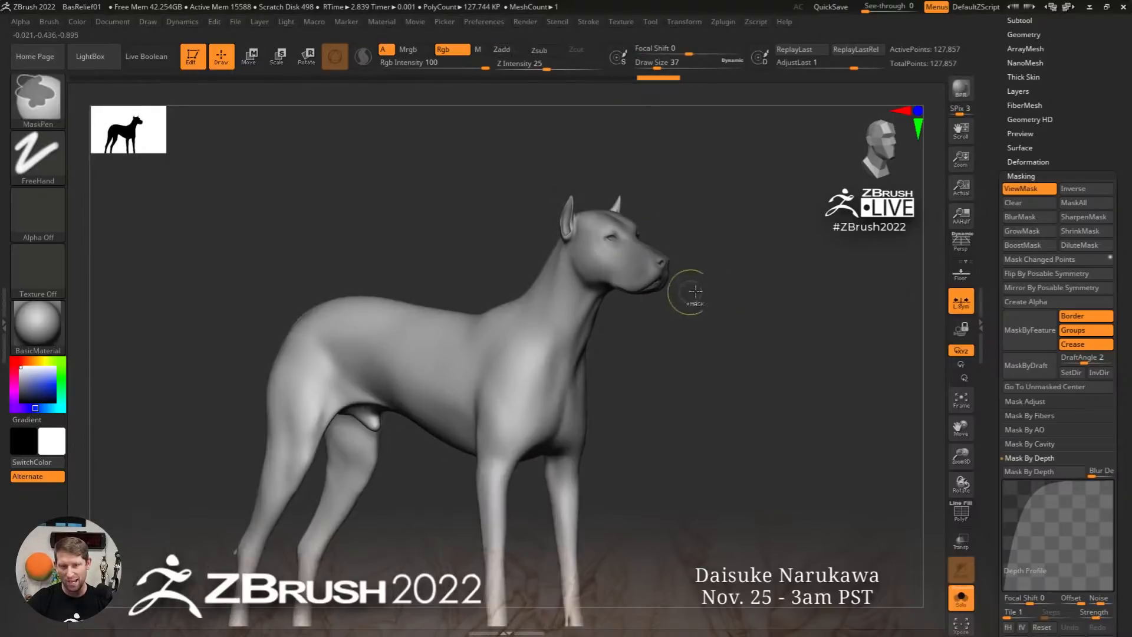
pyautogui.keyDown('ctrl'); pyautogui.click(717, 324); pyautogui.keyUp('ctrl')
# Pull the dog's unmasked muzzle forward with the Move gizmo in side view, undoing the first attempt
pyautogui.press('w')
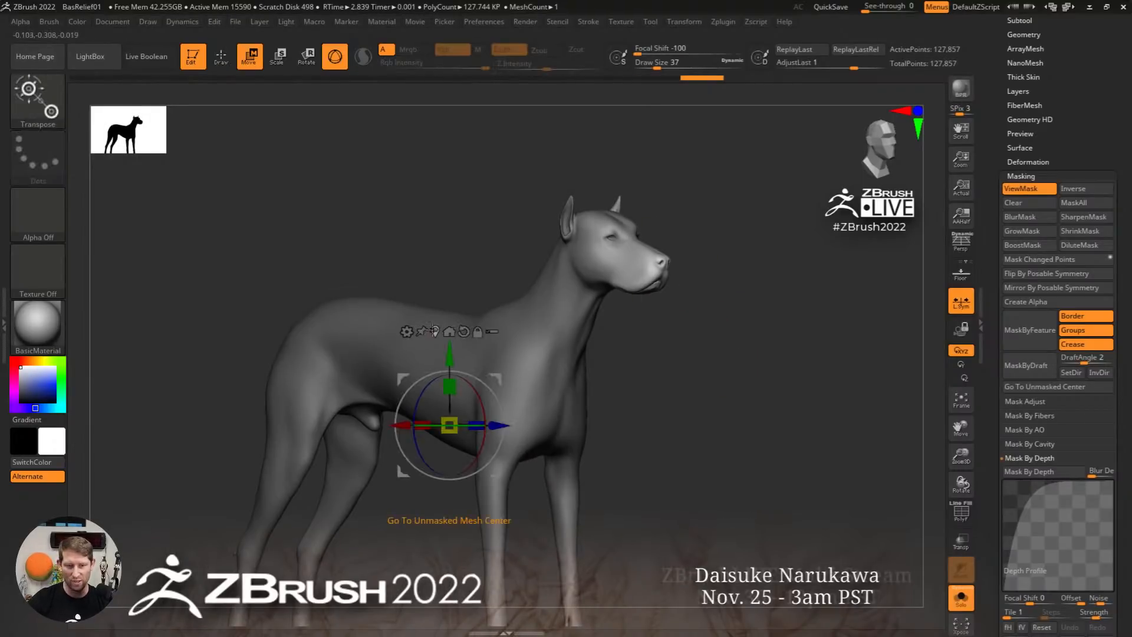
pyautogui.moveTo(550, 425); pyautogui.dragTo(631, 440)
pyautogui.hotkey('ctrl', 'z')
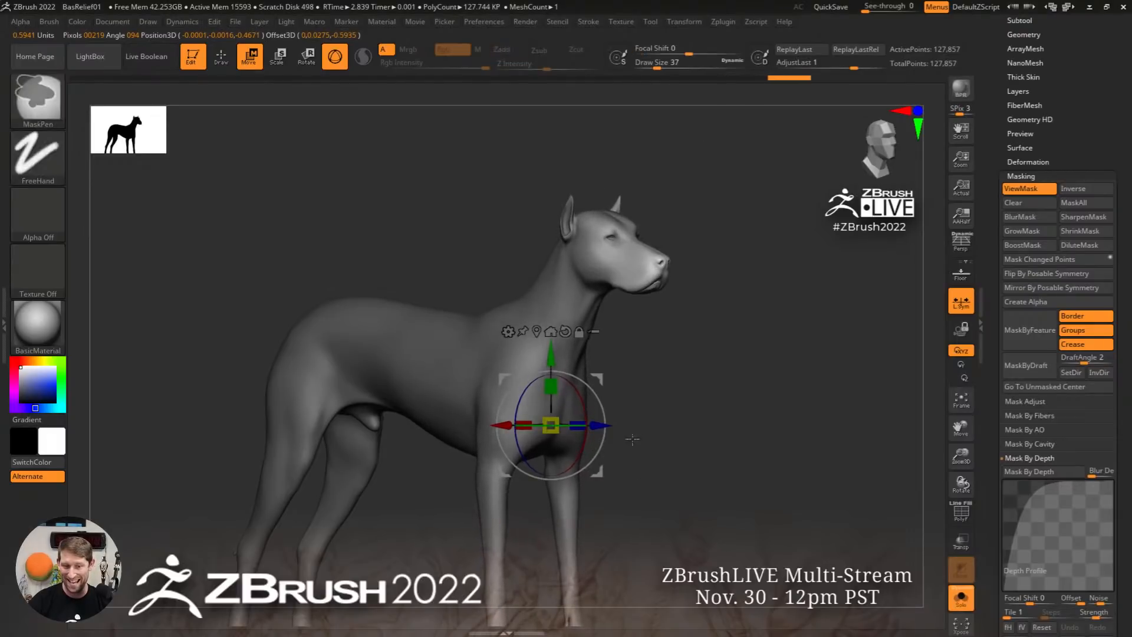
pyautogui.keyDown('shift'); pyautogui.moveTo(632, 437); pyautogui.dragTo(648, 449, button='right'); pyautogui.keyUp('shift')
pyautogui.moveTo(630, 425); pyautogui.dragTo(720, 430)
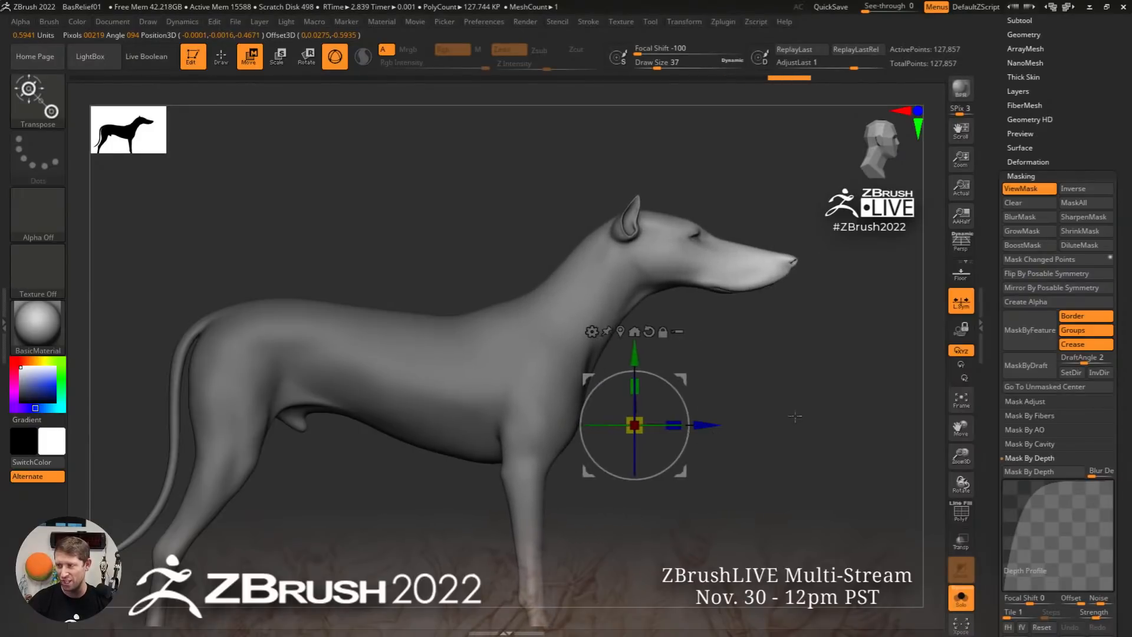
# Undo the stretch of the dog's muzzle, clear its mask and return to the front view
pyautogui.hotkey('ctrl', 'z')
pyautogui.moveTo(777, 427)
pyautogui.keyDown('ctrl'); pyautogui.mouseDown(button='right')
pyautogui.moveTo(743, 355)
pyautogui.moveTo(723, 396)
pyautogui.mouseUp(button='right'); pyautogui.keyUp('ctrl')
pyautogui.hotkey('ctrl', 'z')
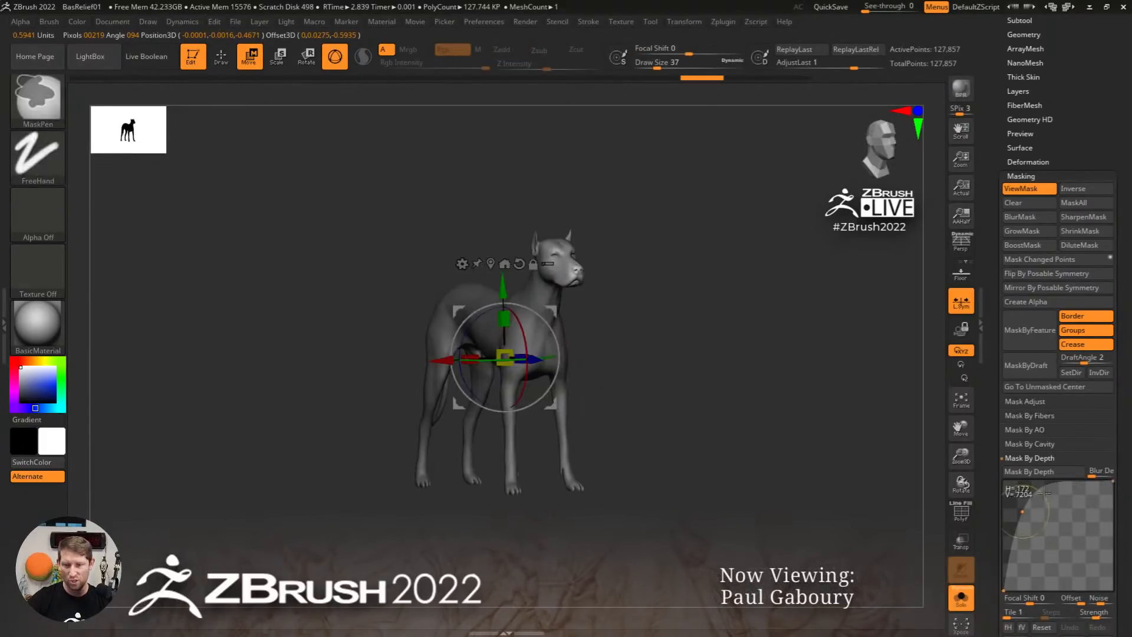
pyautogui.keyDown('ctrl'); pyautogui.moveTo(738, 455); pyautogui.dragTo(757, 475); pyautogui.keyUp('ctrl')
pyautogui.keyDown('shift'); pyautogui.moveTo(757, 475); pyautogui.dragTo(717, 476, button='right'); pyautogui.keyUp('shift')
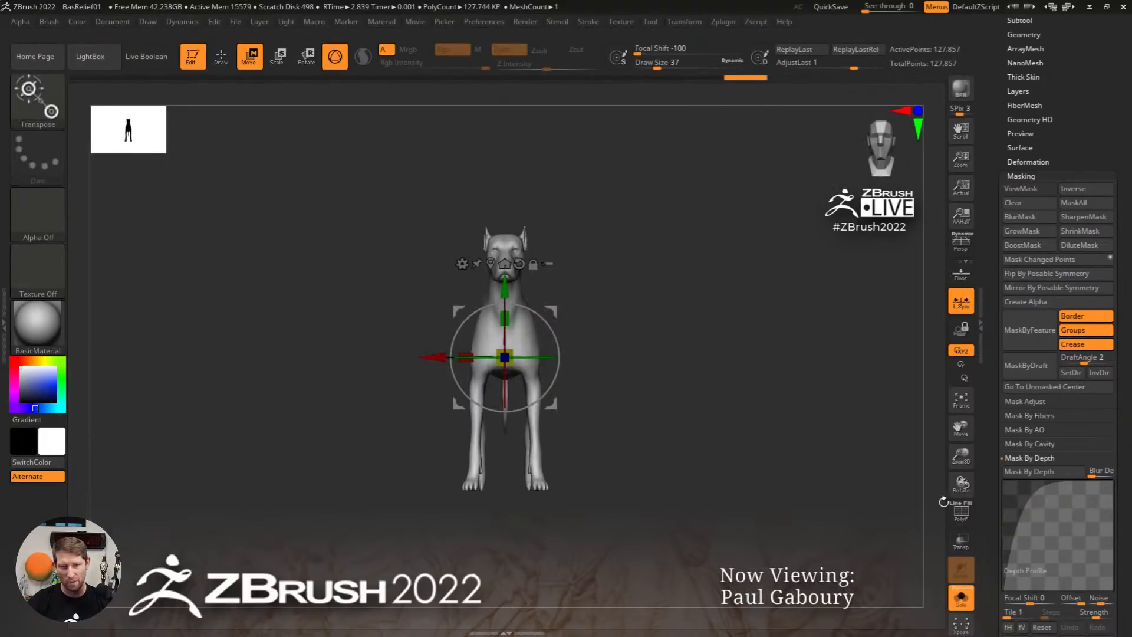
# Reshape the Depth Profile curve to stay low and rise steeply near its end, and mask the front-facing dog by depth
pyautogui.moveTo(1023, 513); pyautogui.dragTo(1104, 571)
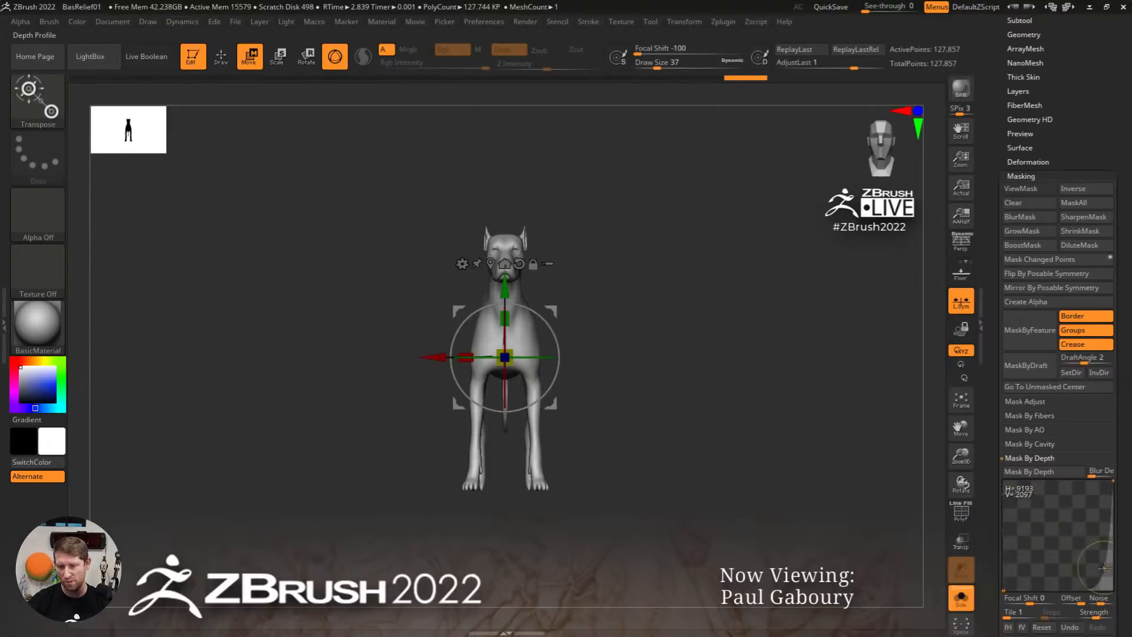
pyautogui.click(1037, 475)
pyautogui.moveTo(620, 383); pyautogui.dragTo(746, 276, button='right')
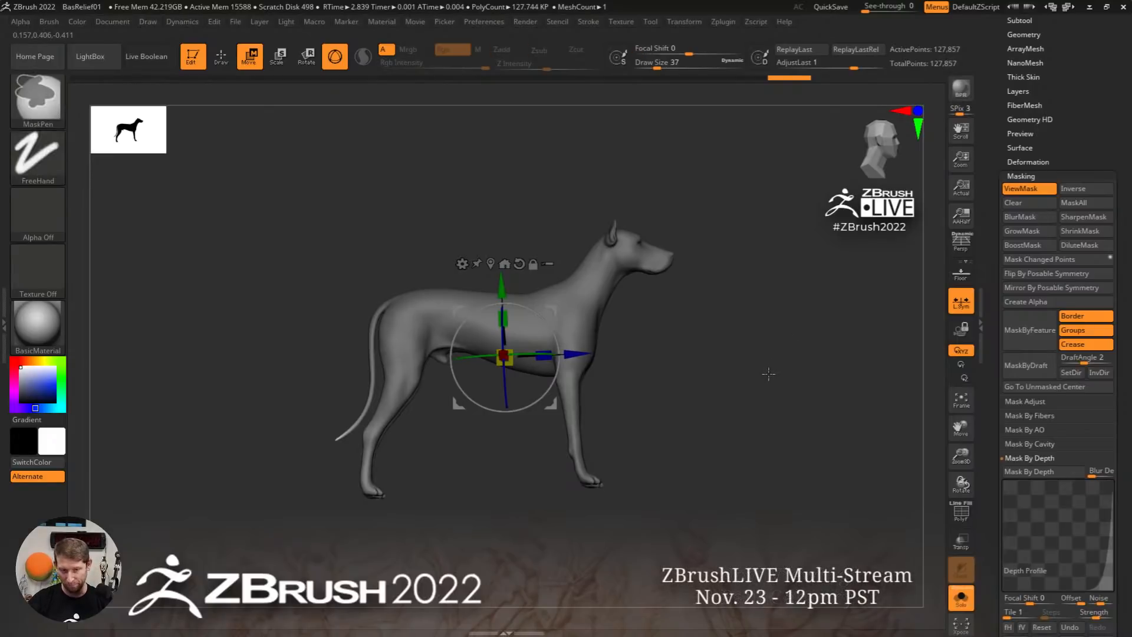
# Invert the dog's depth mask and try transforming the unmasked areas with the gizmo in side view, undoing each attempt
pyautogui.keyDown('ctrl'); pyautogui.moveTo(772, 365); pyautogui.dragTo(749, 389); pyautogui.keyUp('ctrl')
pyautogui.keyDown('ctrl'); pyautogui.click(772, 373); pyautogui.keyUp('ctrl')
pyautogui.moveTo(497, 369); pyautogui.dragTo(654, 380)
pyautogui.hotkey('ctrl', 'z')
pyautogui.hotkey('ctrl', 'z')
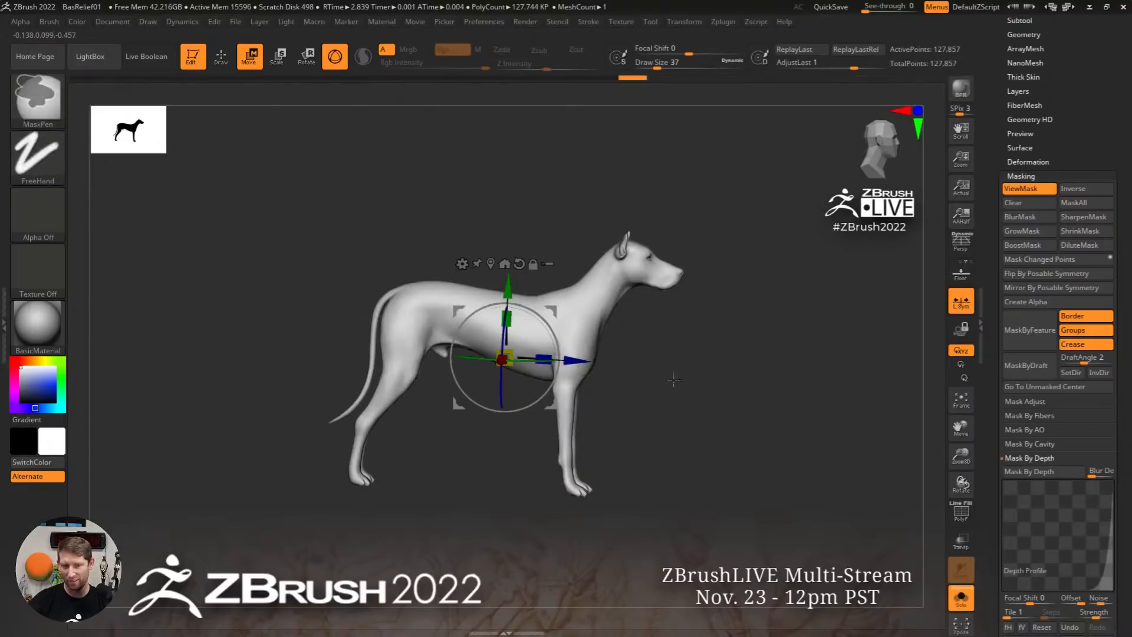
pyautogui.moveTo(508, 356); pyautogui.dragTo(556, 377)
pyautogui.hotkey('ctrl', 'z')
pyautogui.press('q')
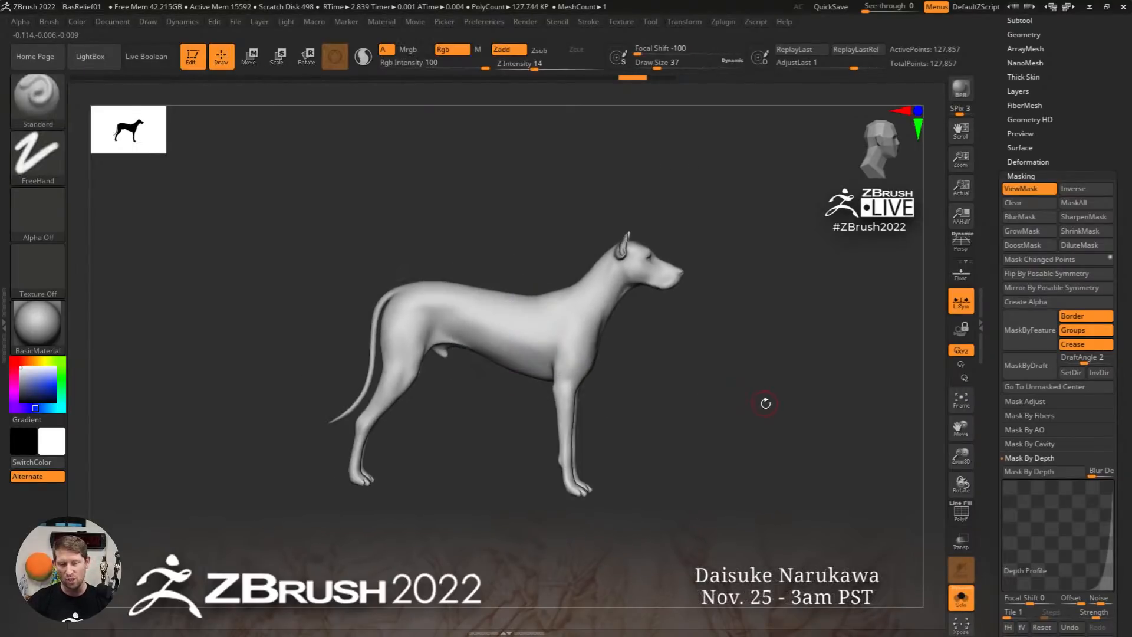
# Load the DemoHead bust from LightBox, raise it to subdivision level 5 and frame it from the front
pyautogui.moveTo(763, 399); pyautogui.dragTo(672, 354)
pyautogui.press(',')
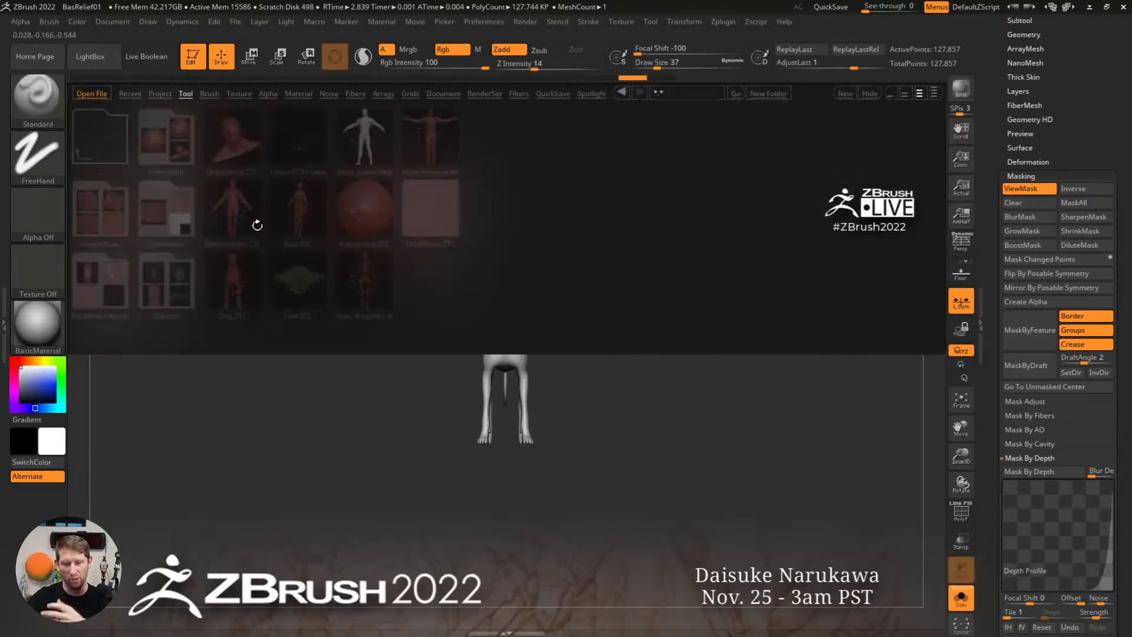
pyautogui.doubleClick(241, 143)
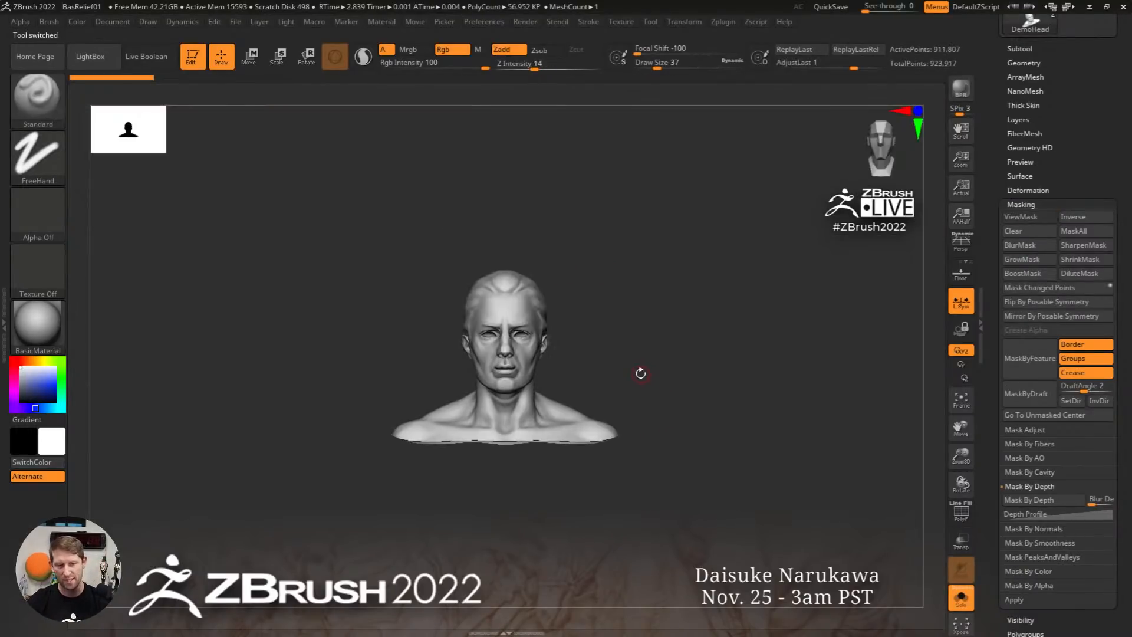
pyautogui.hotkey('ctrl', 'd')
pyautogui.hotkey('ctrl', 'd')
pyautogui.keyDown('ctrl'); pyautogui.moveTo(680, 382); pyautogui.dragTo(705, 413, button='right'); pyautogui.keyUp('ctrl')
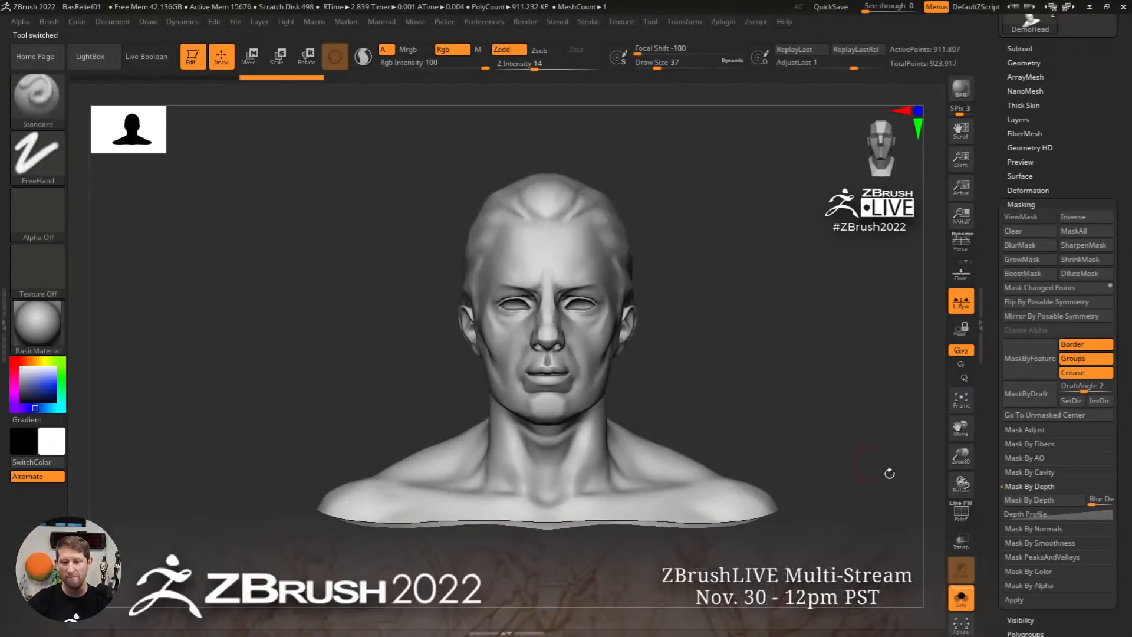
# Mask the DemoHead bust by depth from the front and turn it to profile to show the falloff
pyautogui.click(1040, 502)
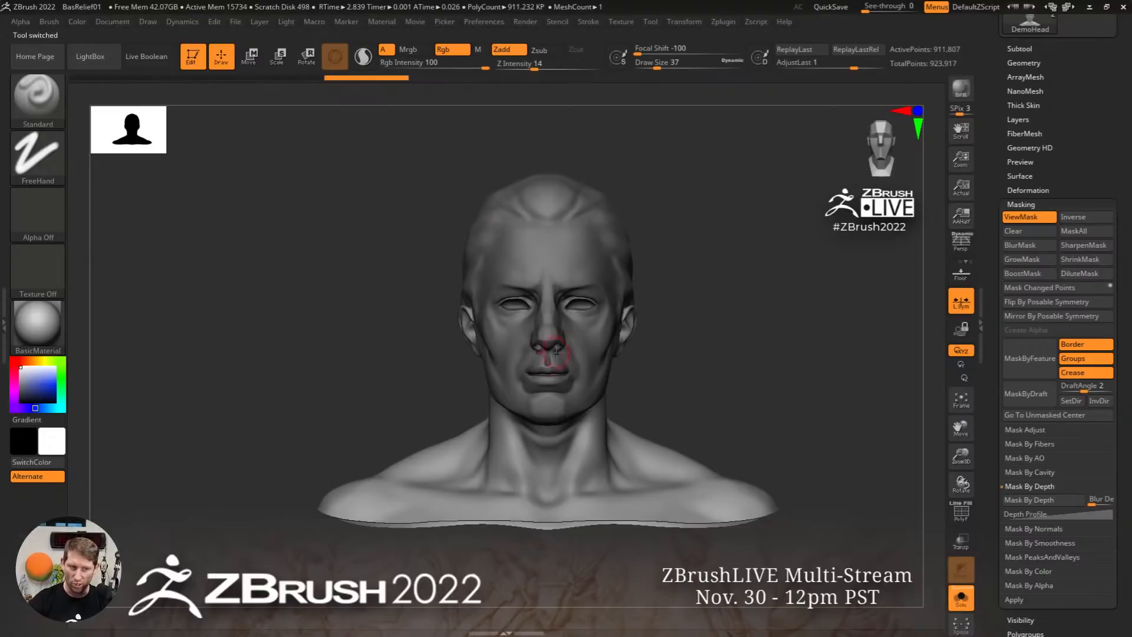
pyautogui.moveTo(567, 470); pyautogui.dragTo(645, 469, button='right')
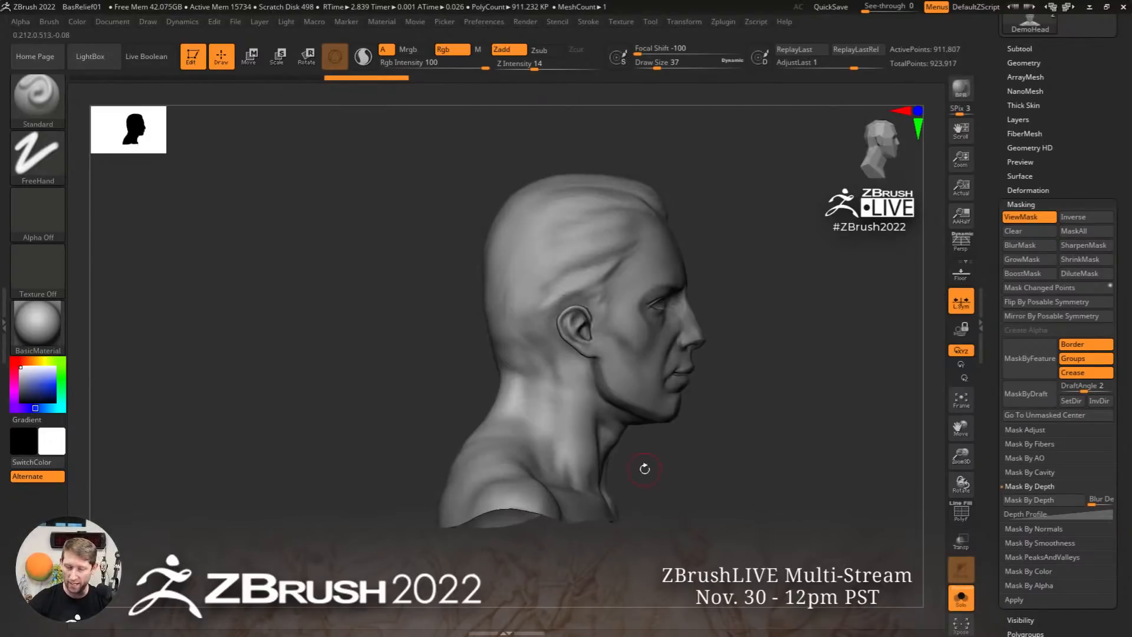
pyautogui.keyDown('shift'); pyautogui.moveTo(808, 433); pyautogui.dragTo(725, 430, button='right'); pyautogui.keyUp('shift')
# Place the Move gizmo on the face in profile, try scaling the masked head uniformly, and return to Draw mode
pyautogui.press('w')
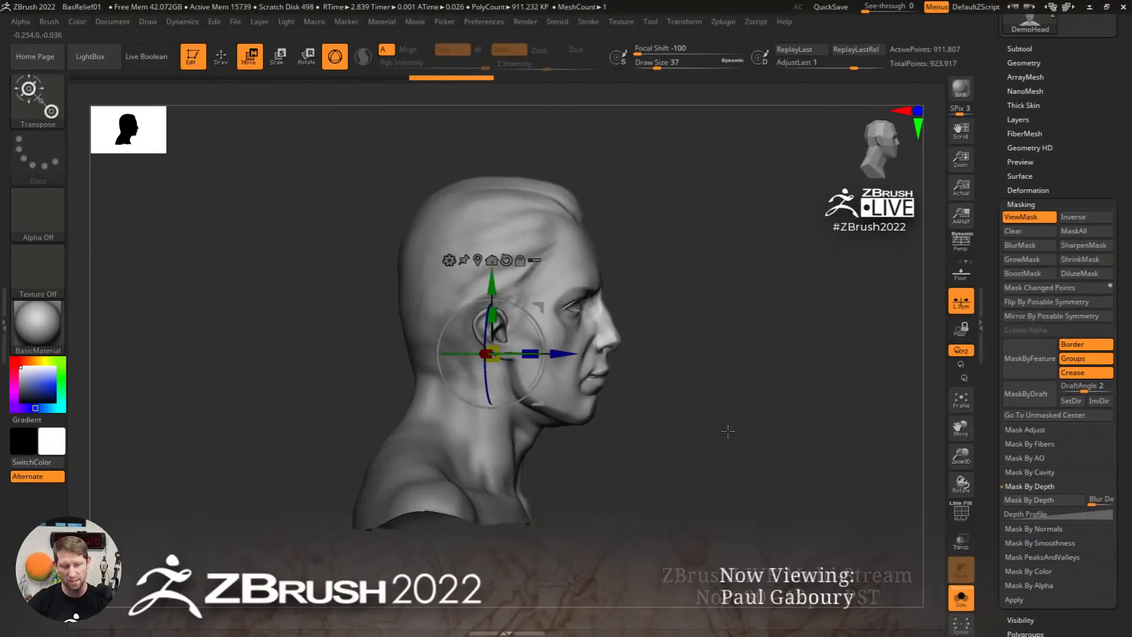
pyautogui.click(587, 355)
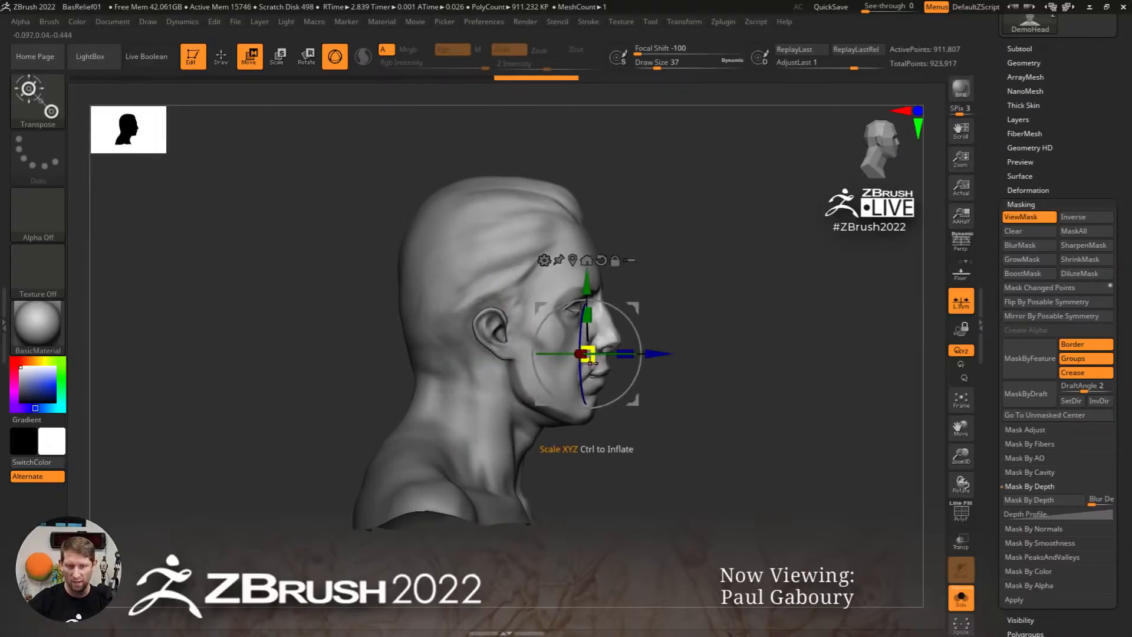
pyautogui.moveTo(589, 361)
pyautogui.mouseDown()
pyautogui.moveTo(620, 394)
pyautogui.moveTo(591, 361)
pyautogui.mouseUp()
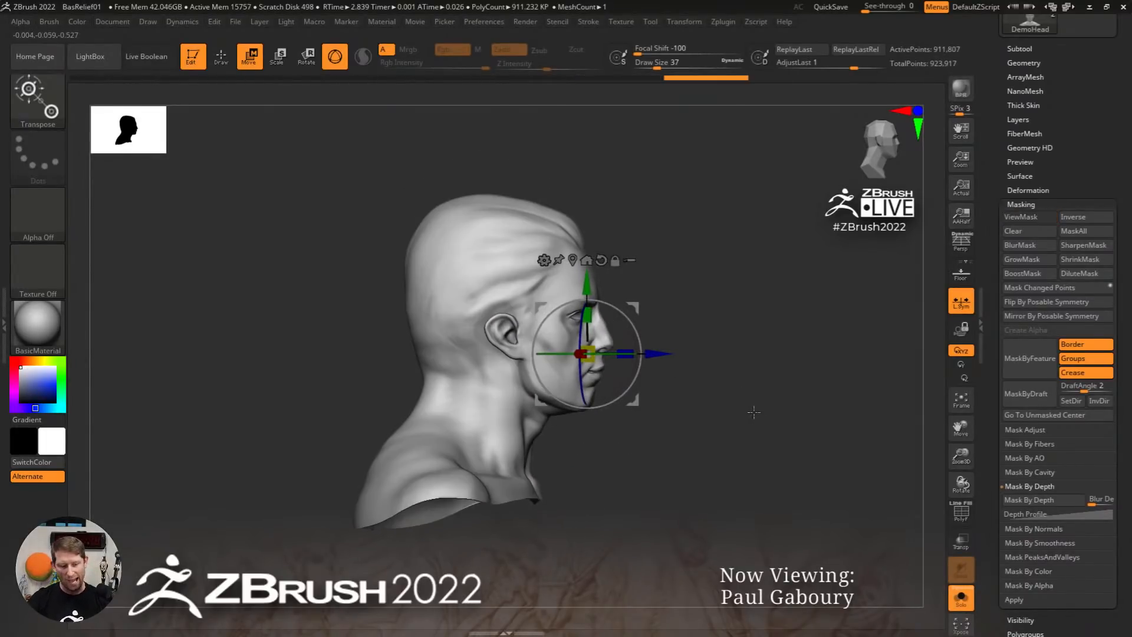
pyautogui.press('q')
# Review the Mask By Depth and Mask By Normals options and turn the bust back to the front view
pyautogui.click(1050, 486)
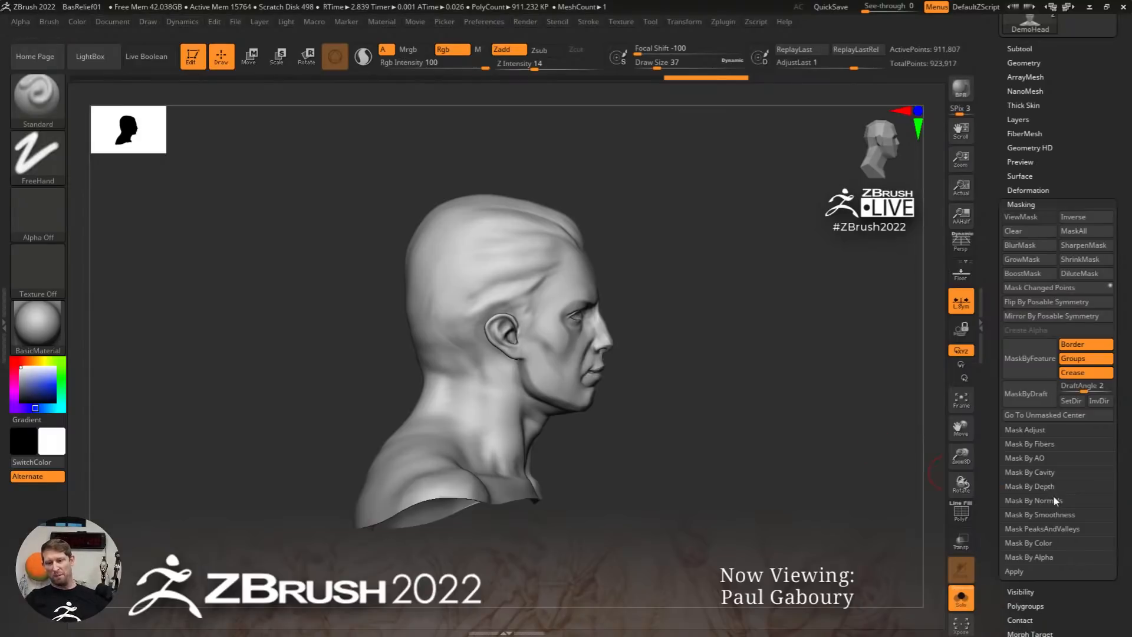
pyautogui.click(1044, 500)
pyautogui.click(1051, 501)
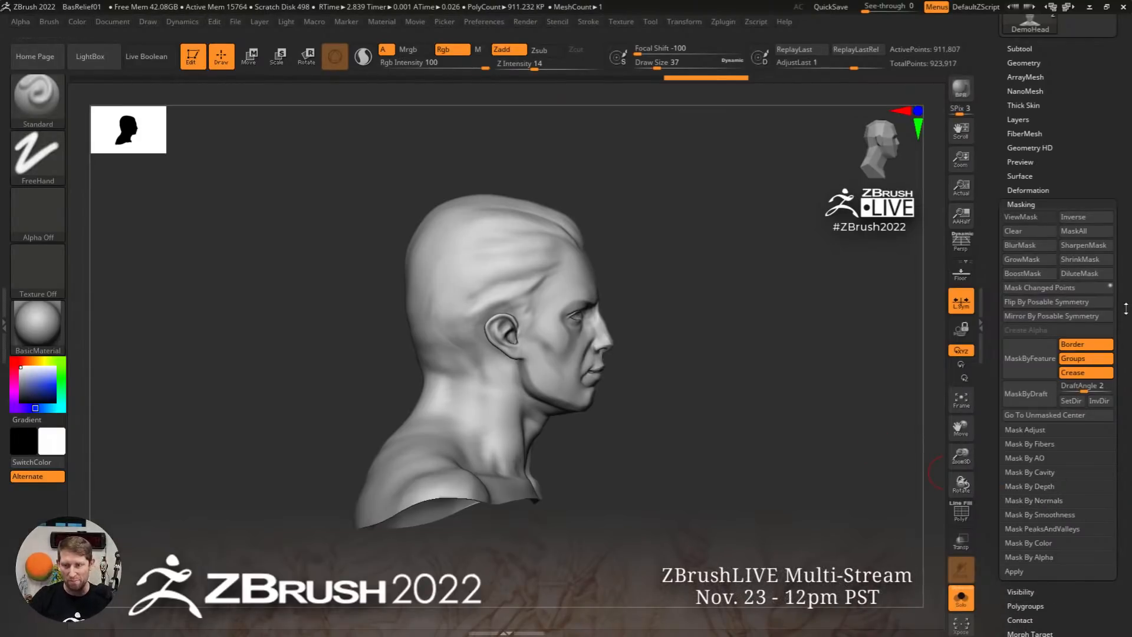
pyautogui.scroll(6, 1126, 309)
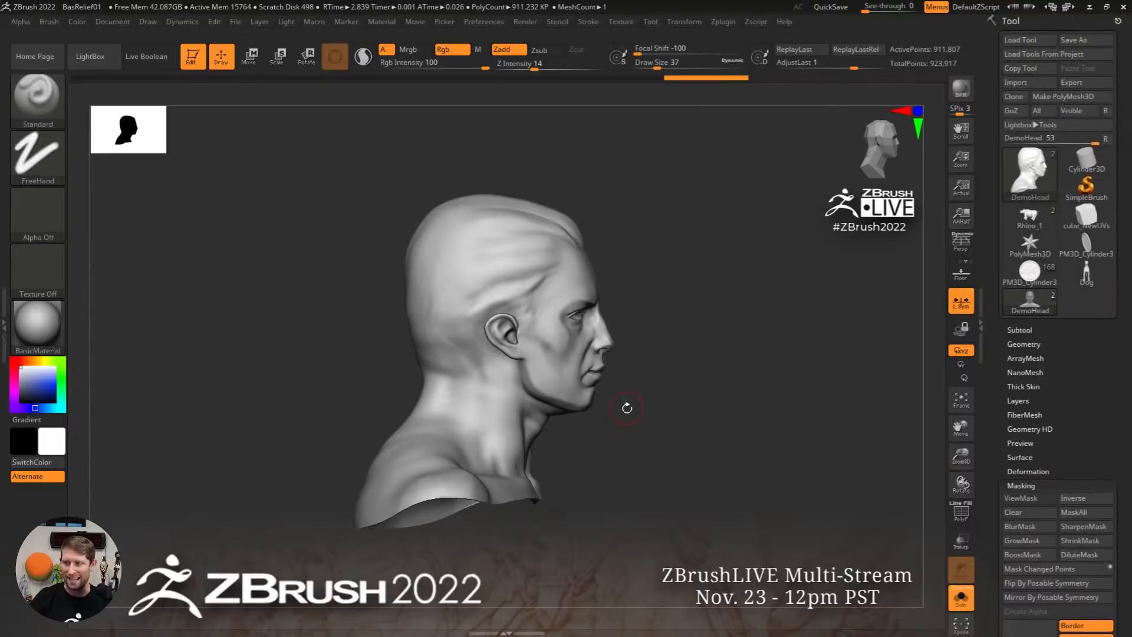
pyautogui.keyDown('ctrl'); pyautogui.moveTo(627, 408); pyautogui.dragTo(575, 416, button='right'); pyautogui.keyUp('ctrl')
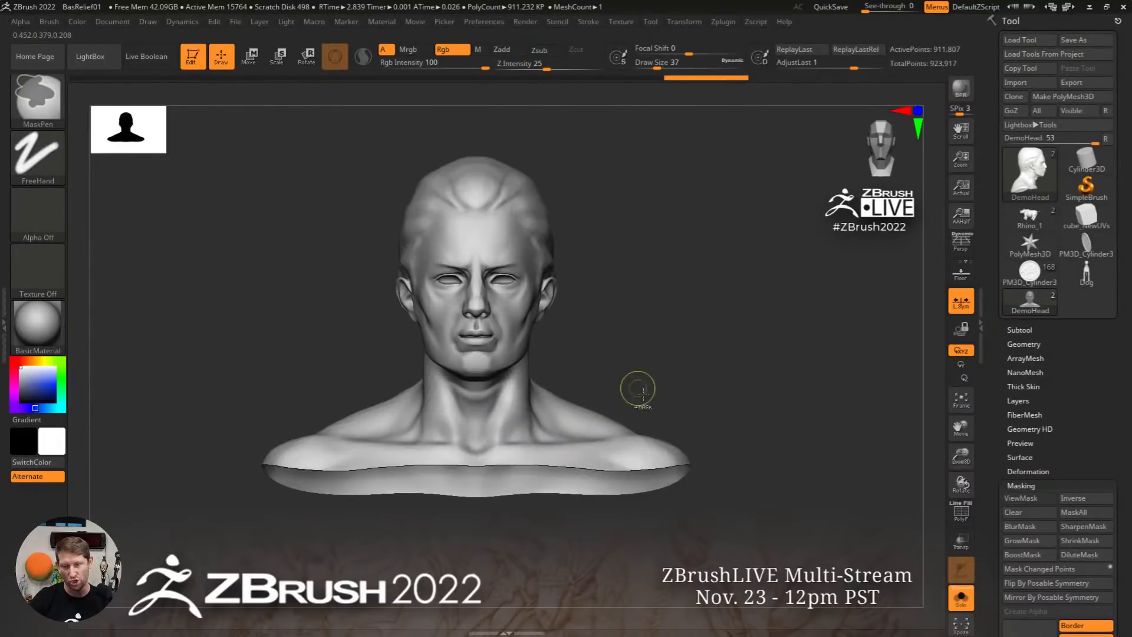
pyautogui.scroll(-3, 1103, 352)
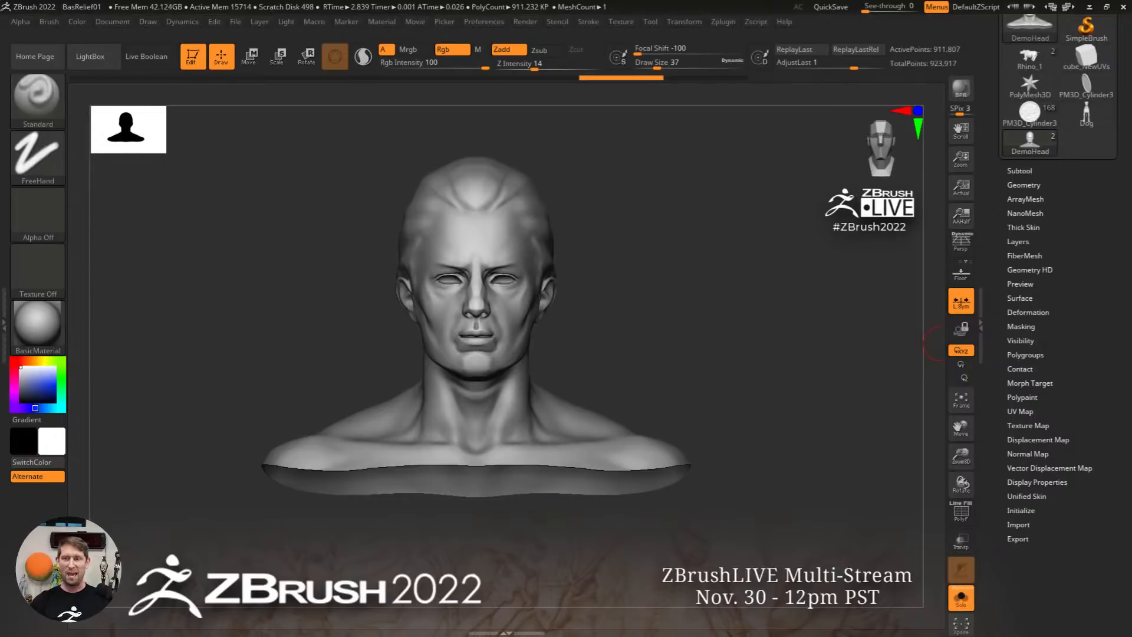
# Examine the subtool options for Project BasRelief, Align, Distribute and Bevel Pro
pyautogui.click(1020, 170)
pyautogui.moveTo(1119, 365); pyautogui.dragTo(1116, 1)
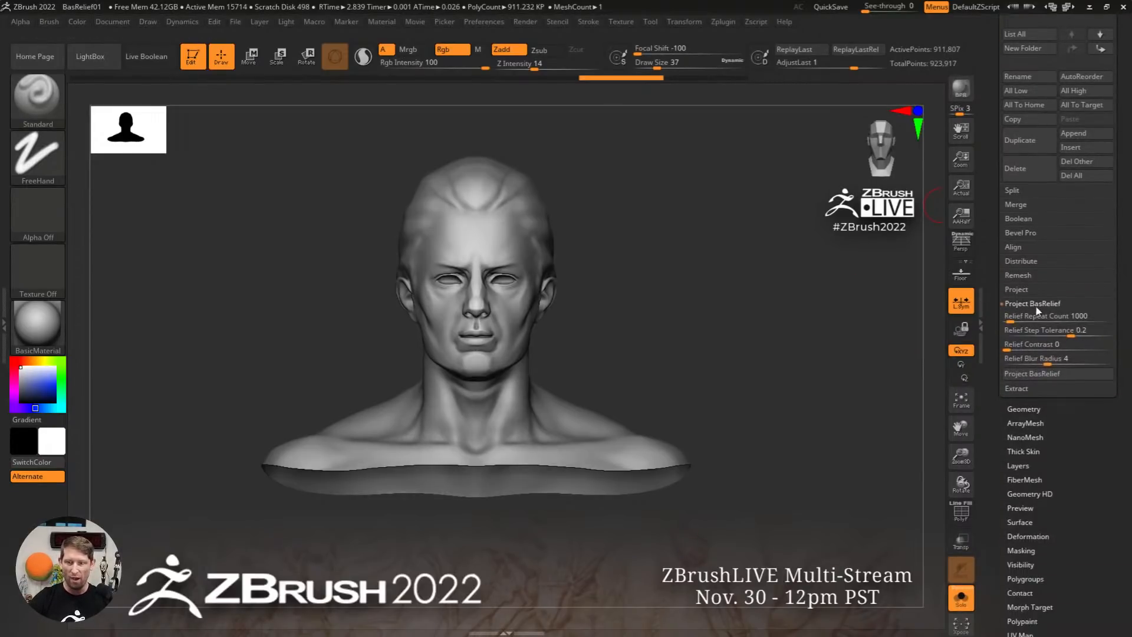
pyautogui.click(1030, 303)
pyautogui.click(1016, 248)
pyautogui.click(1017, 249)
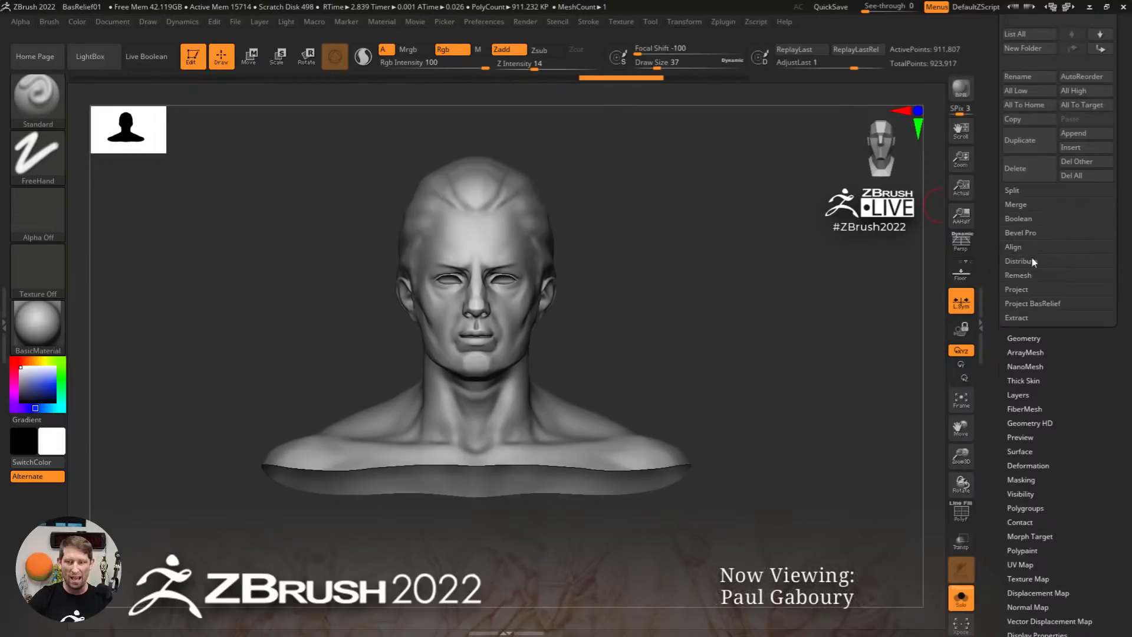
pyautogui.click(1029, 260)
pyautogui.click(1028, 260)
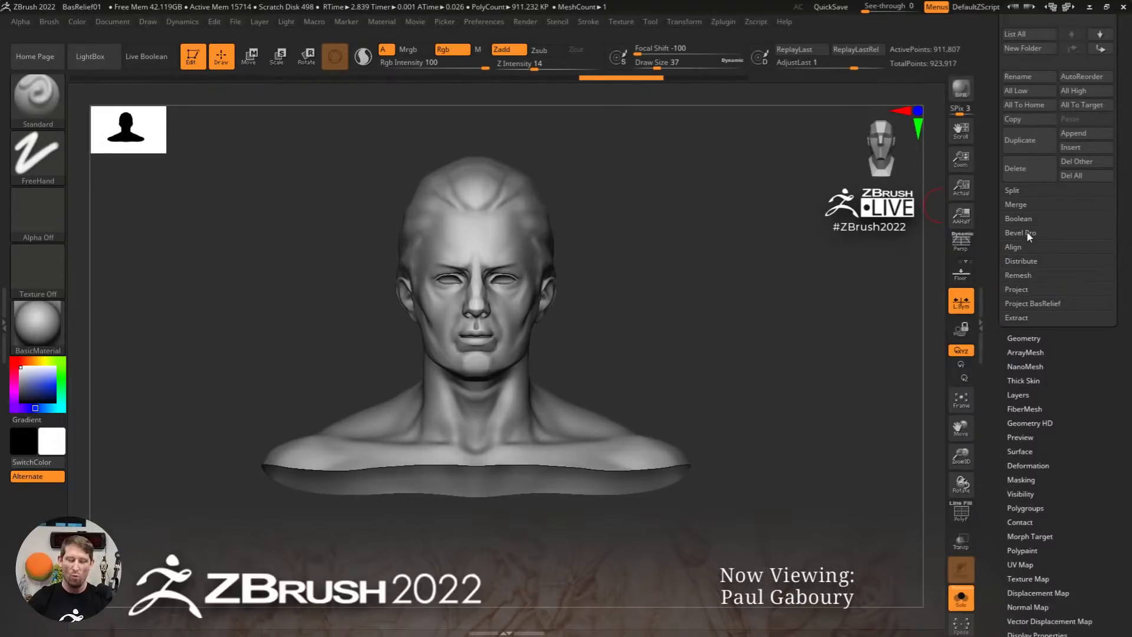
pyautogui.click(1020, 233)
pyautogui.click(1028, 233)
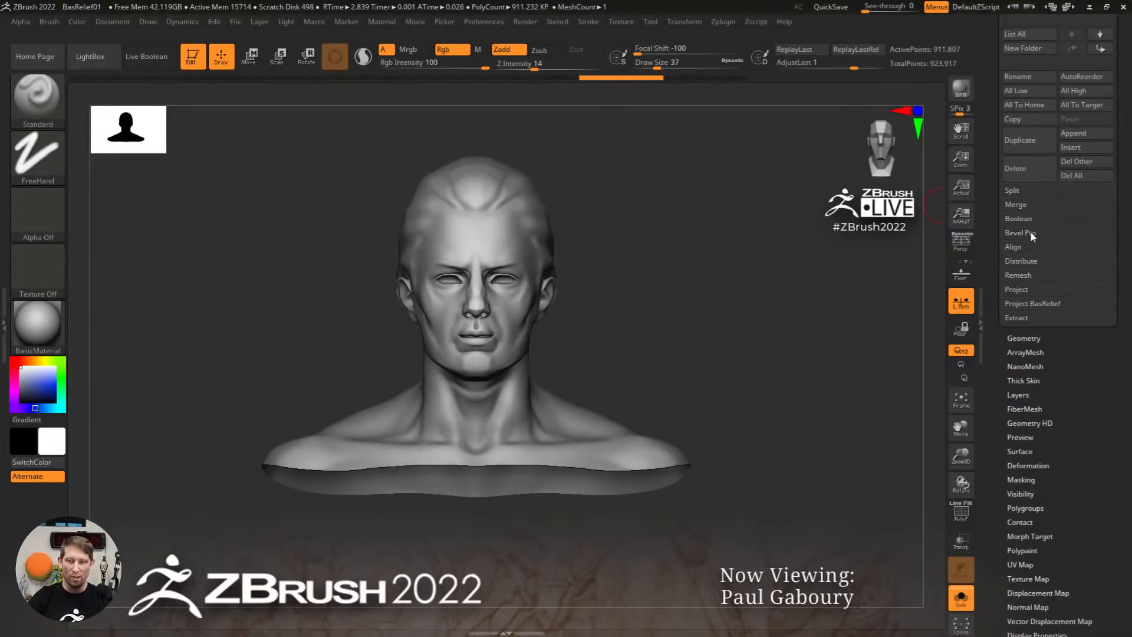
# Look over the DemoHead subtool list and the Dynamic Subdiv and Stager options in its geometry settings
pyautogui.moveTo(1124, 248); pyautogui.dragTo(1109, 335)
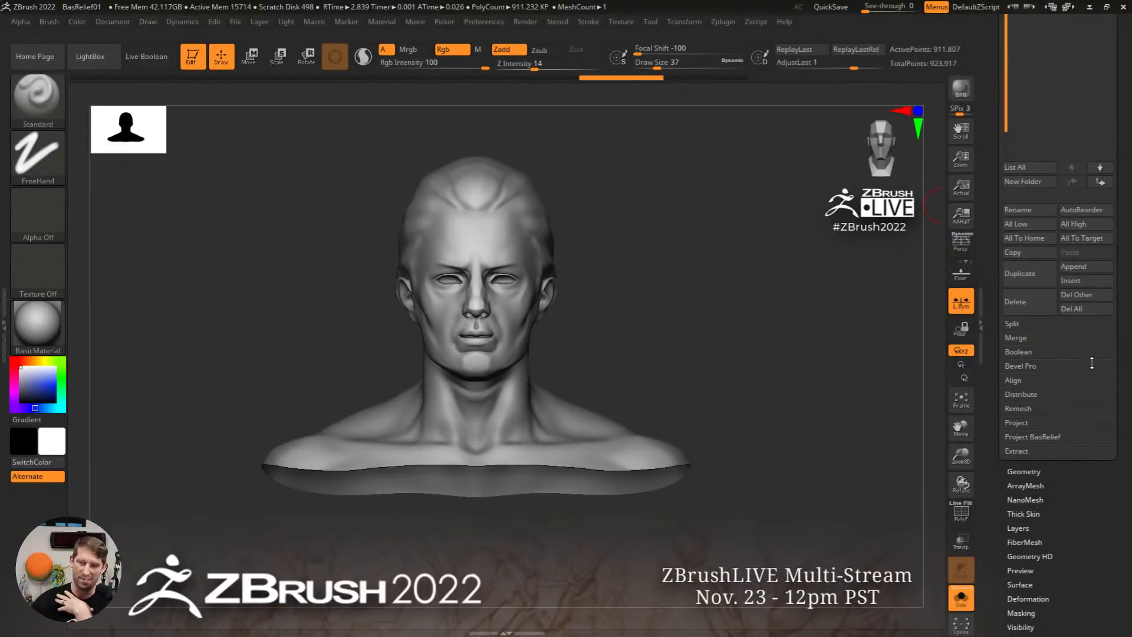
pyautogui.moveTo(1120, 365); pyautogui.dragTo(1128, 519)
pyautogui.moveTo(1125, 414); pyautogui.dragTo(1122, 440)
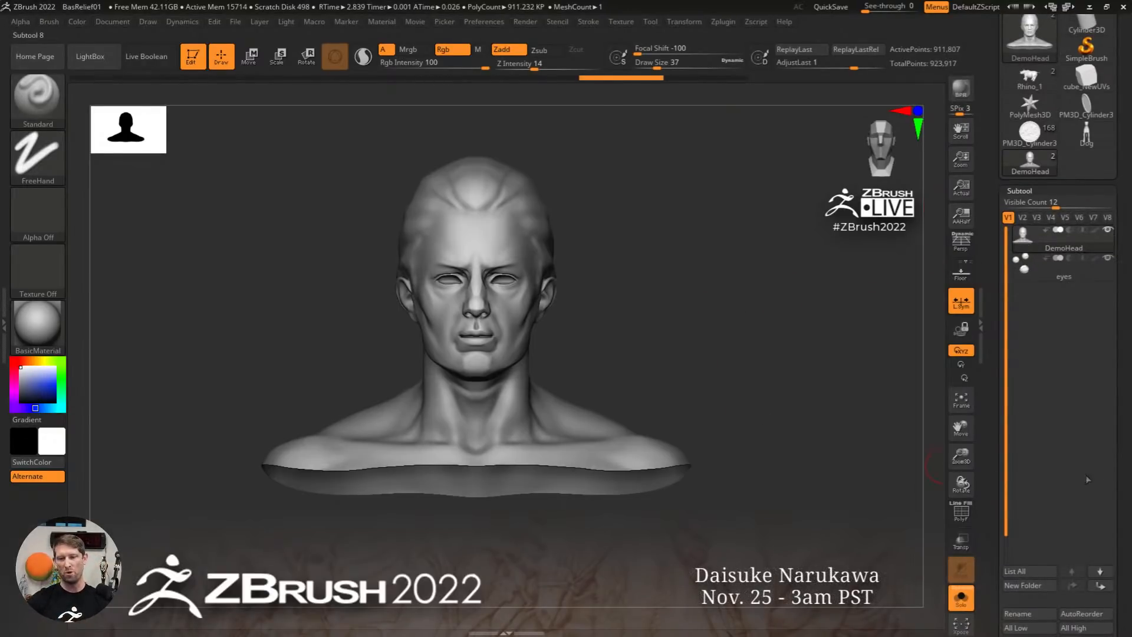
pyautogui.moveTo(1125, 472); pyautogui.dragTo(1103, 326)
pyautogui.click(1024, 189)
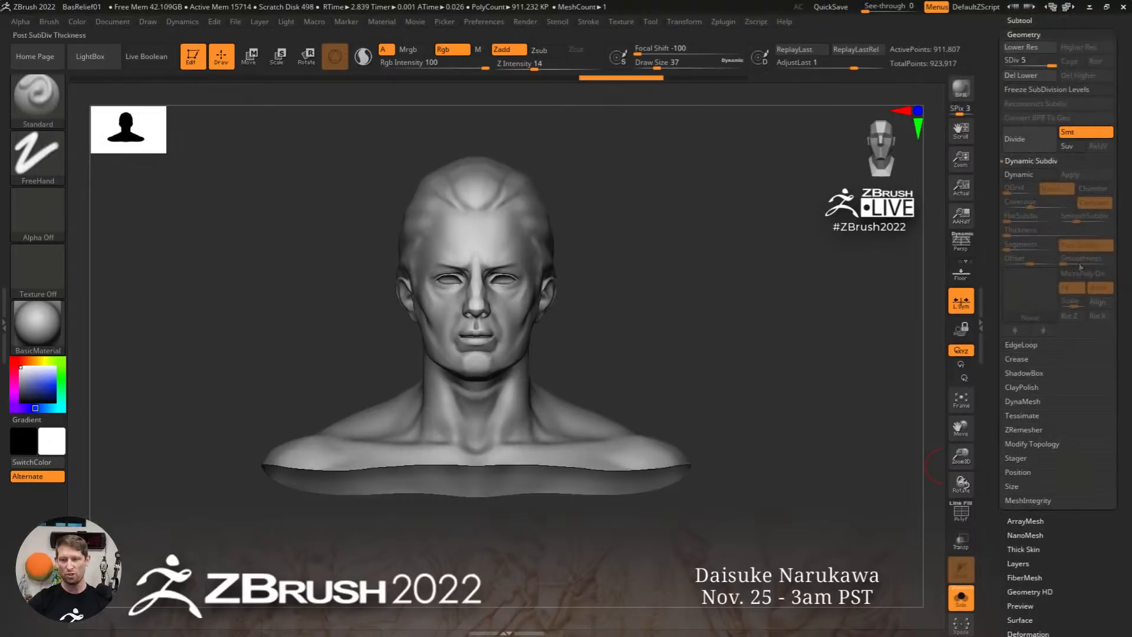
pyautogui.click(1016, 458)
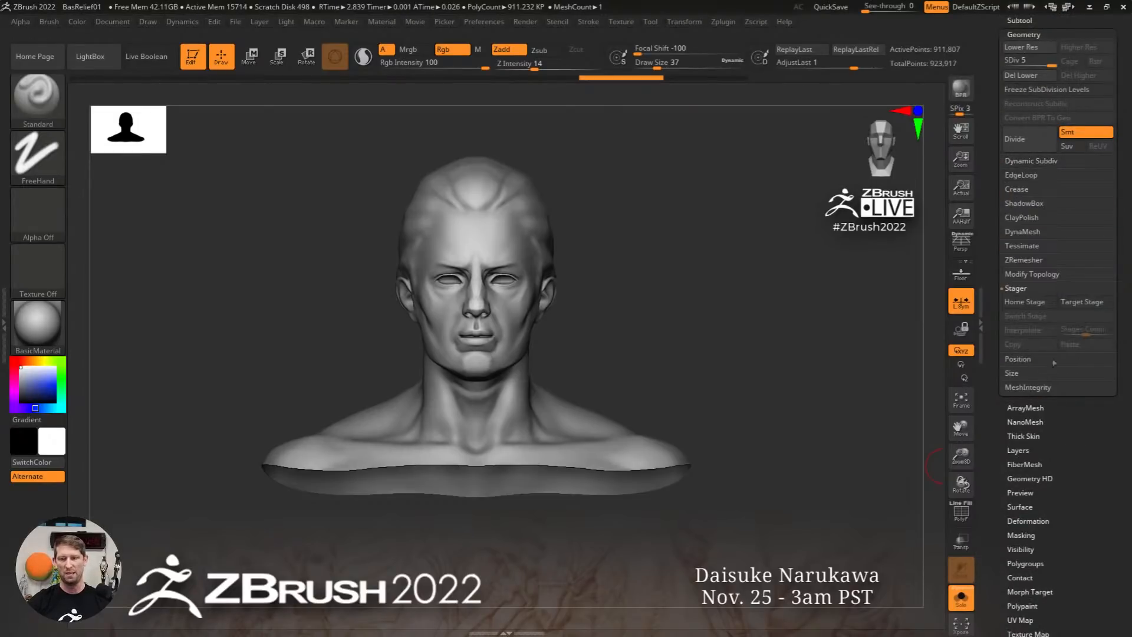
# Examine the texture settings, the stroke Interpolate options, the Standard brush's alpha and texture settings, and the draw settings
pyautogui.click(617, 21)
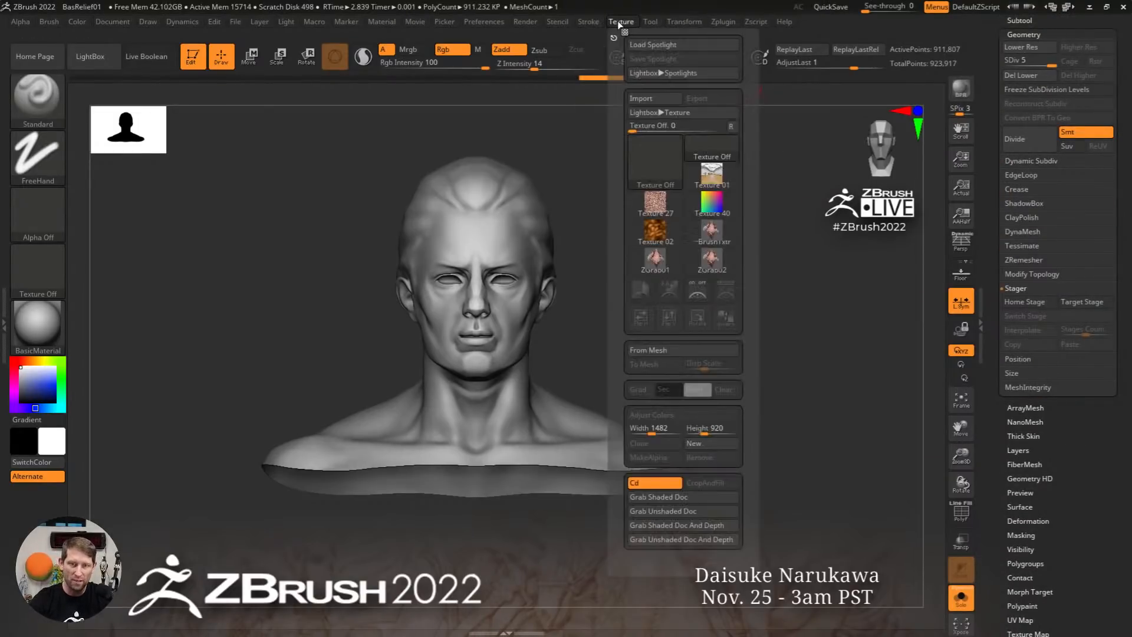
pyautogui.click(588, 22)
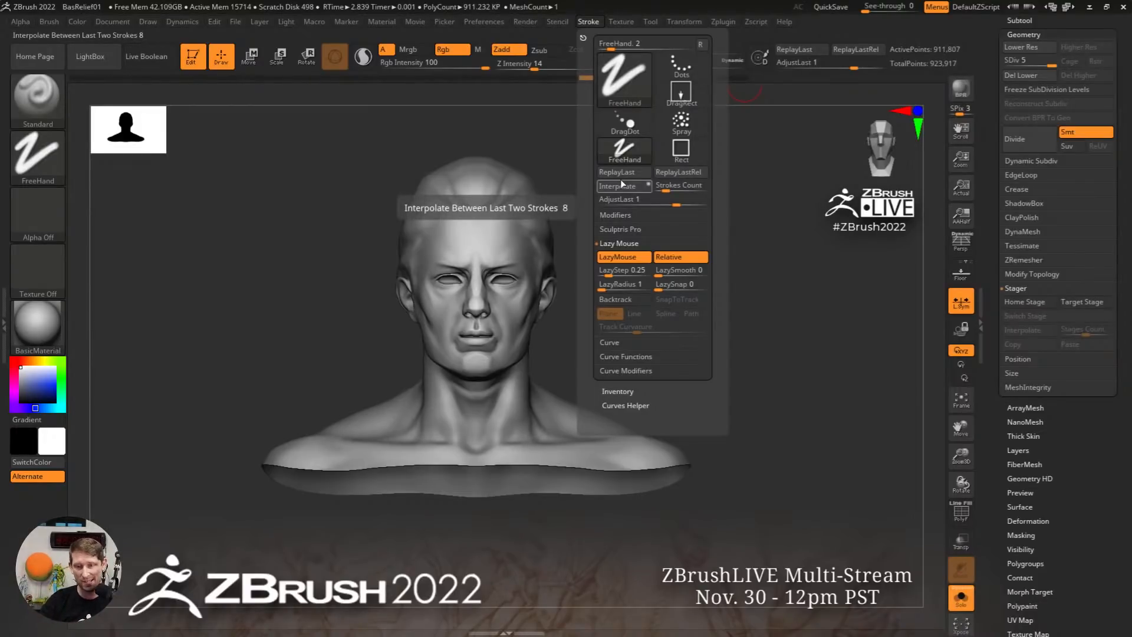
pyautogui.click(51, 23)
pyautogui.click(162, 87)
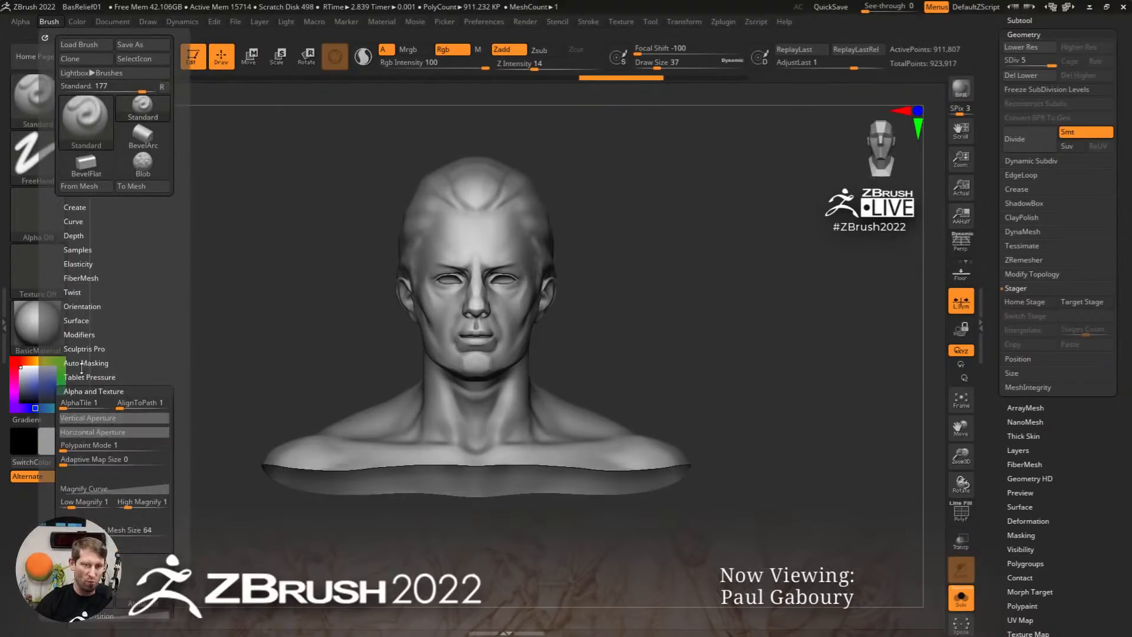
pyautogui.scroll(-5, 137, 366)
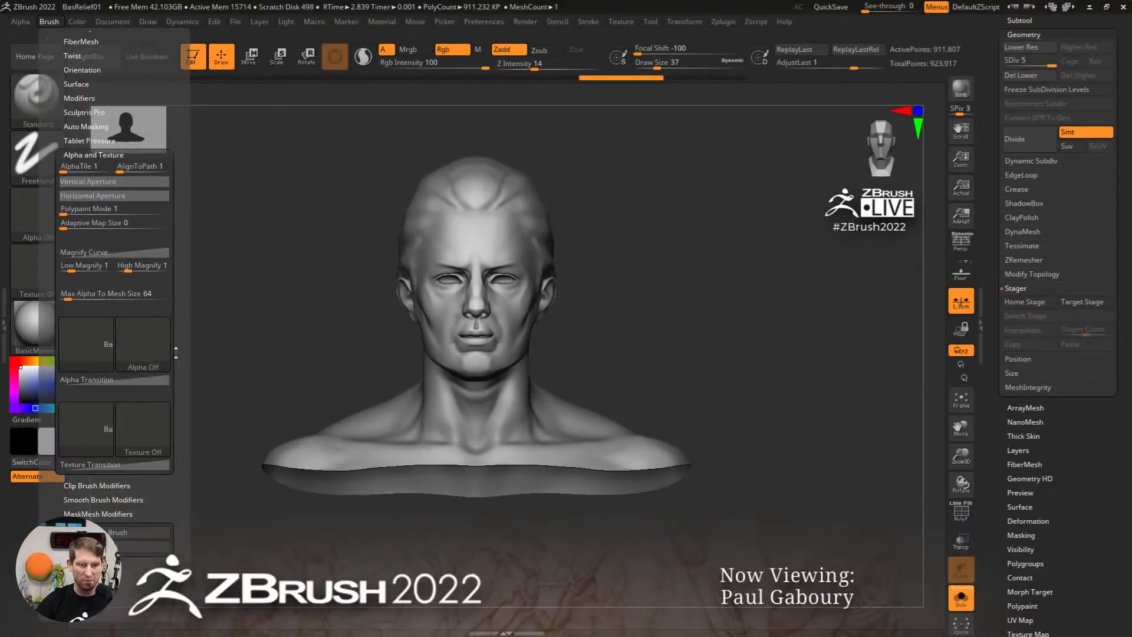
pyautogui.scroll(5, 174, 392)
pyautogui.click(78, 320)
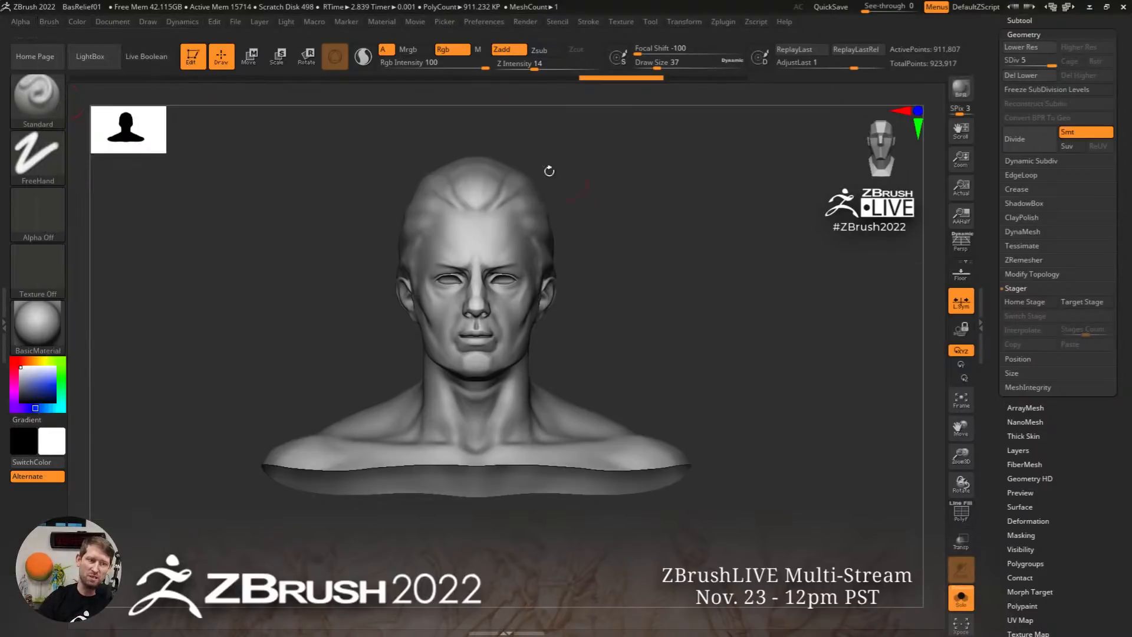
pyautogui.click(155, 23)
pyautogui.scroll(-8, 276, 390)
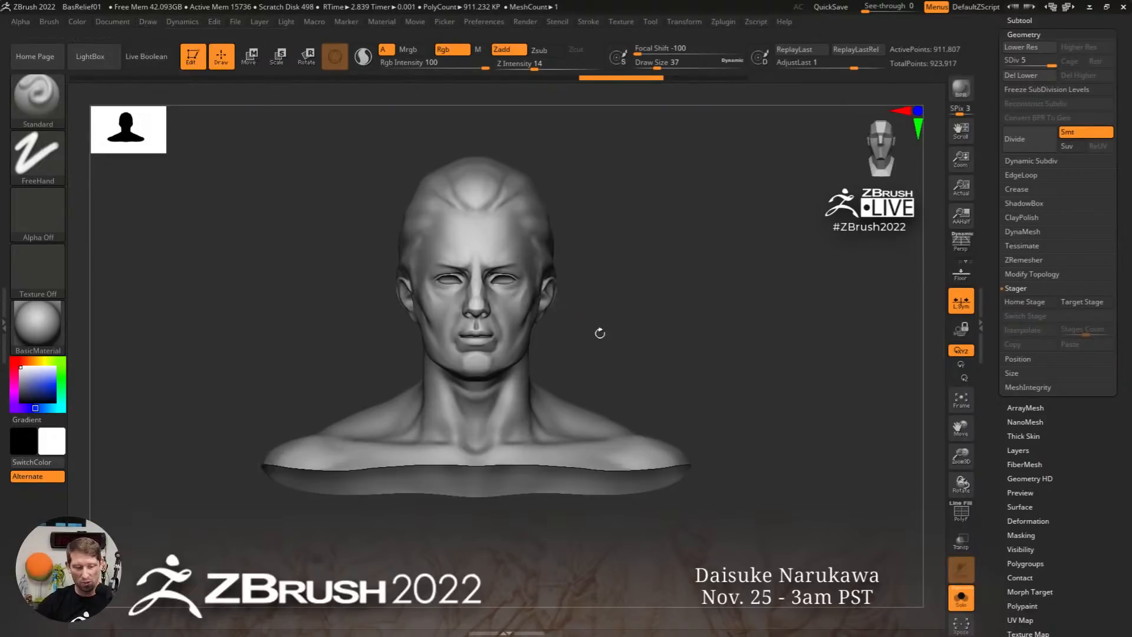
# Examine the Deformation options for the head
pyautogui.press('w')
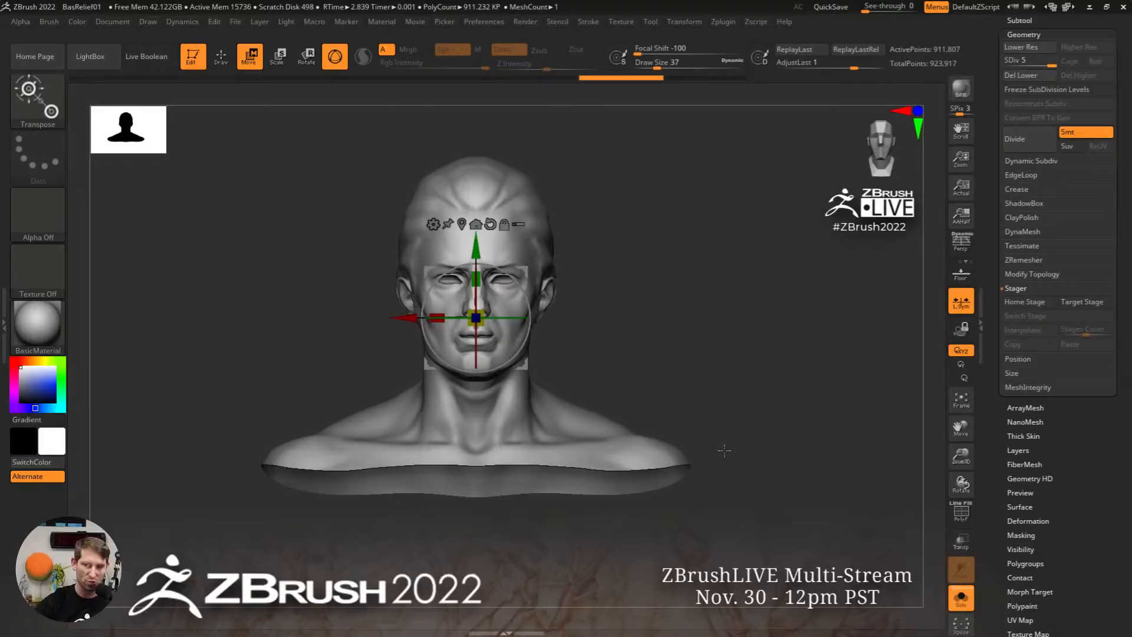
pyautogui.click(1037, 521)
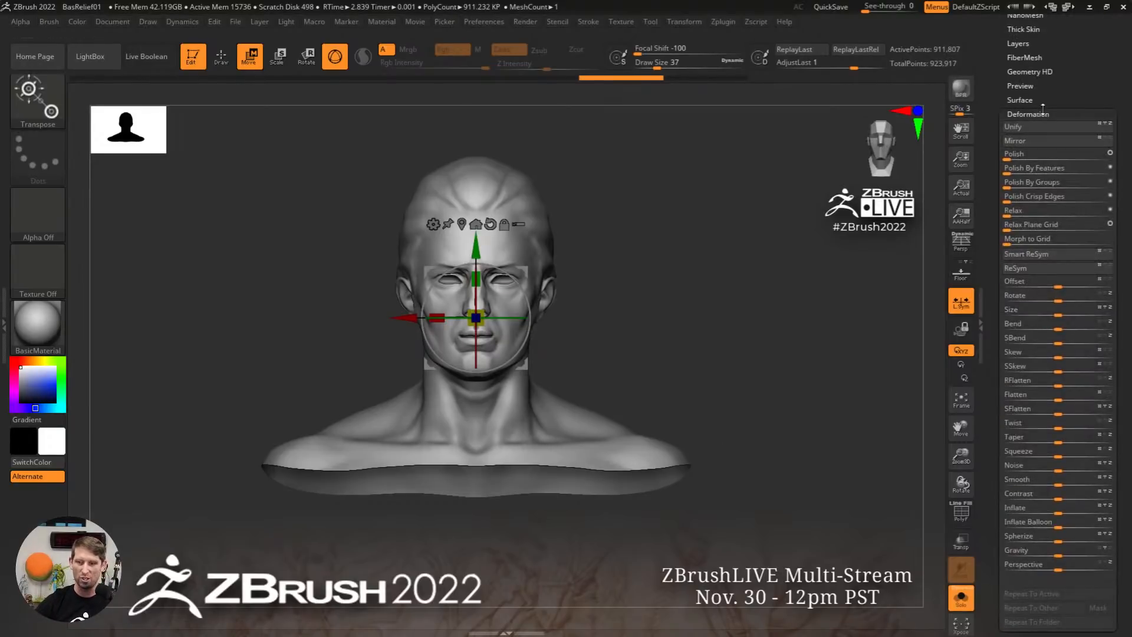
pyautogui.click(1044, 114)
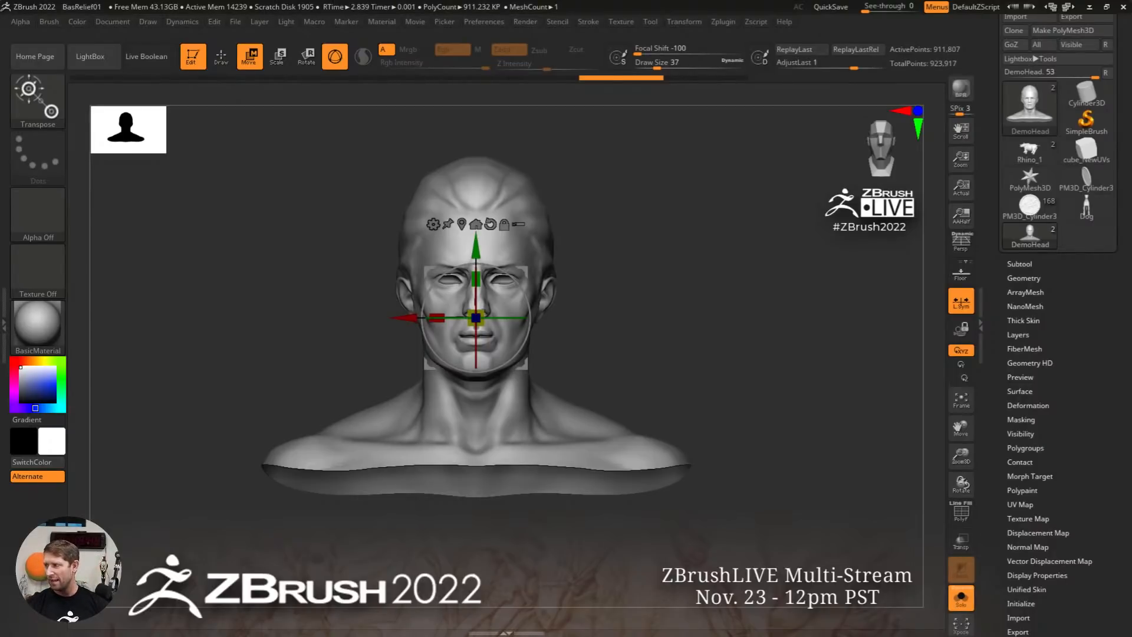
# Switch to the web browser and open the ZBrush 2022 features page on pixologic.com
pyautogui.hotkey('alt', 'Tab')
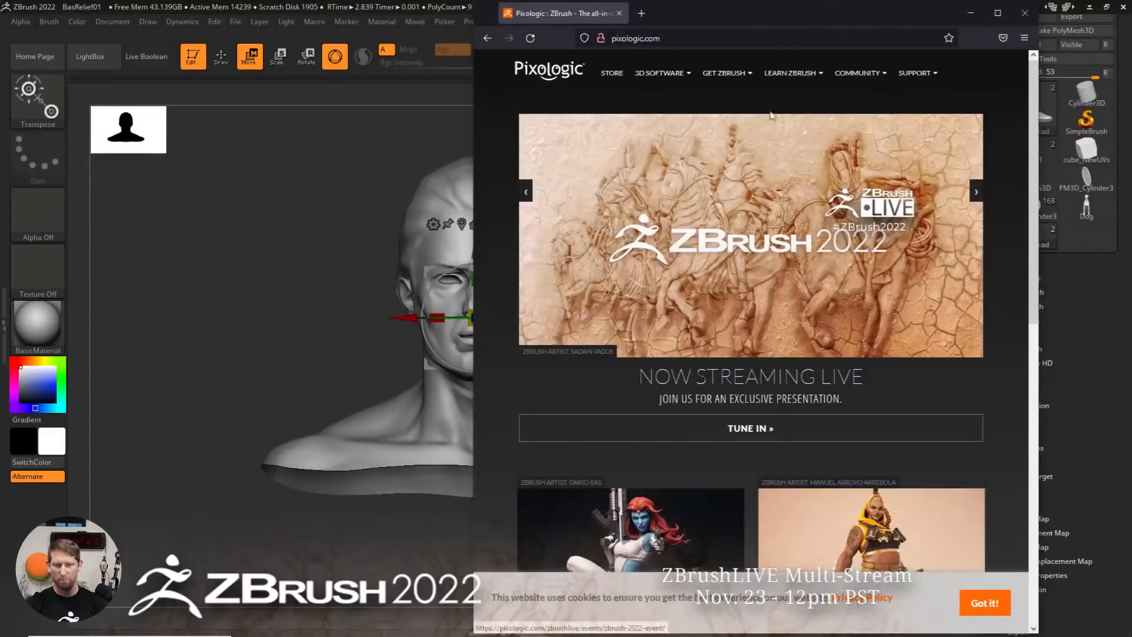
pyautogui.click(997, 13)
pyautogui.moveTo(681, 74)
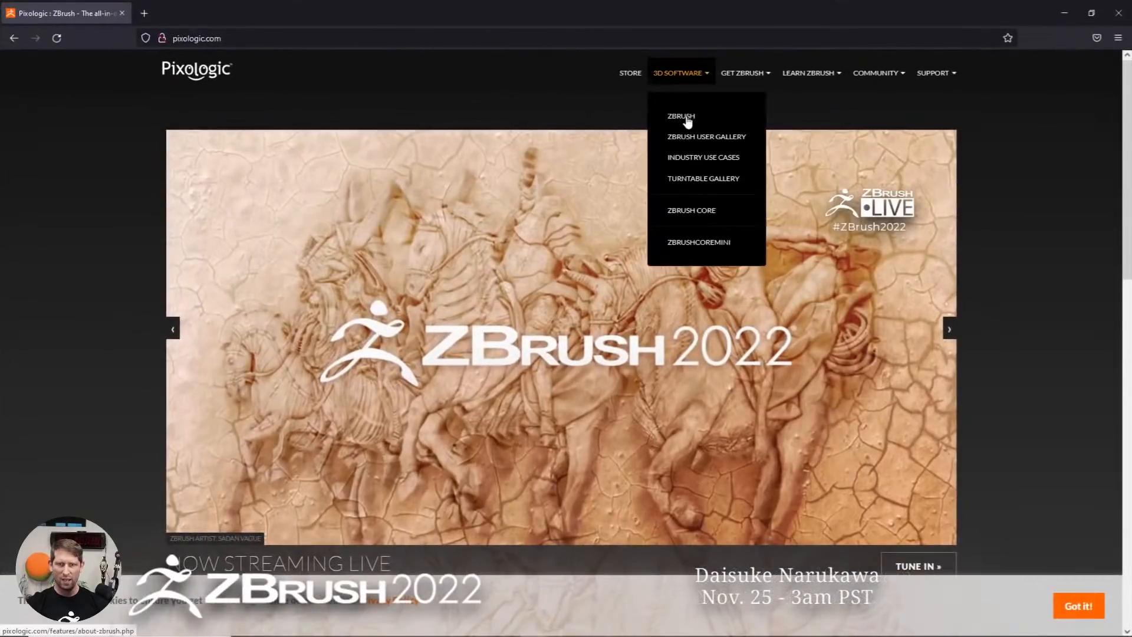
pyautogui.click(686, 120)
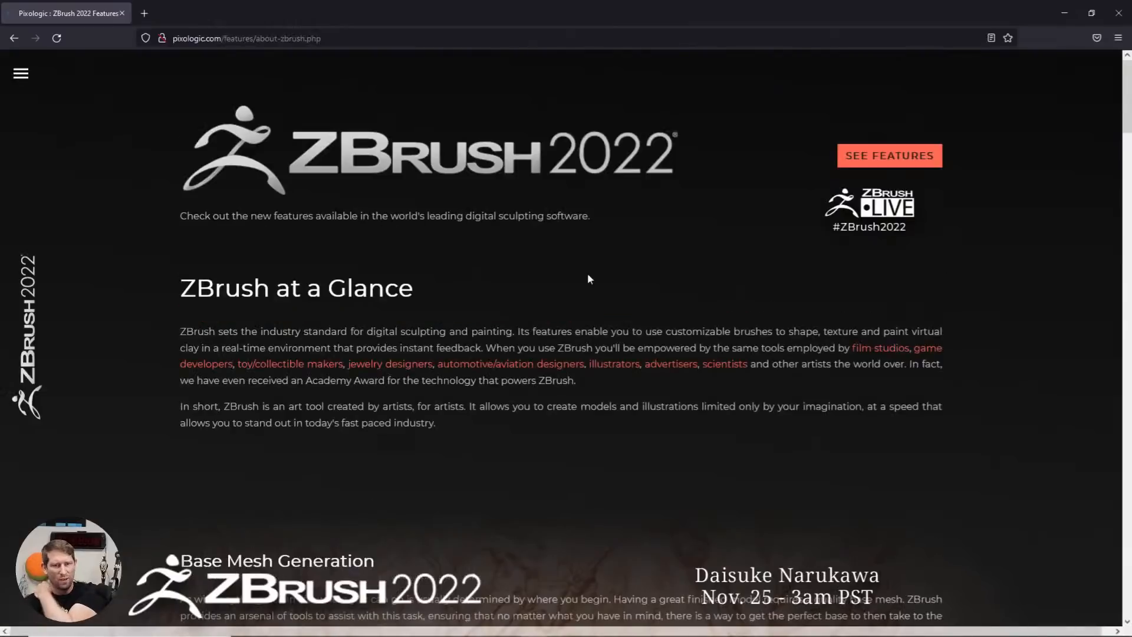
pyautogui.scroll(-6, 657, 222)
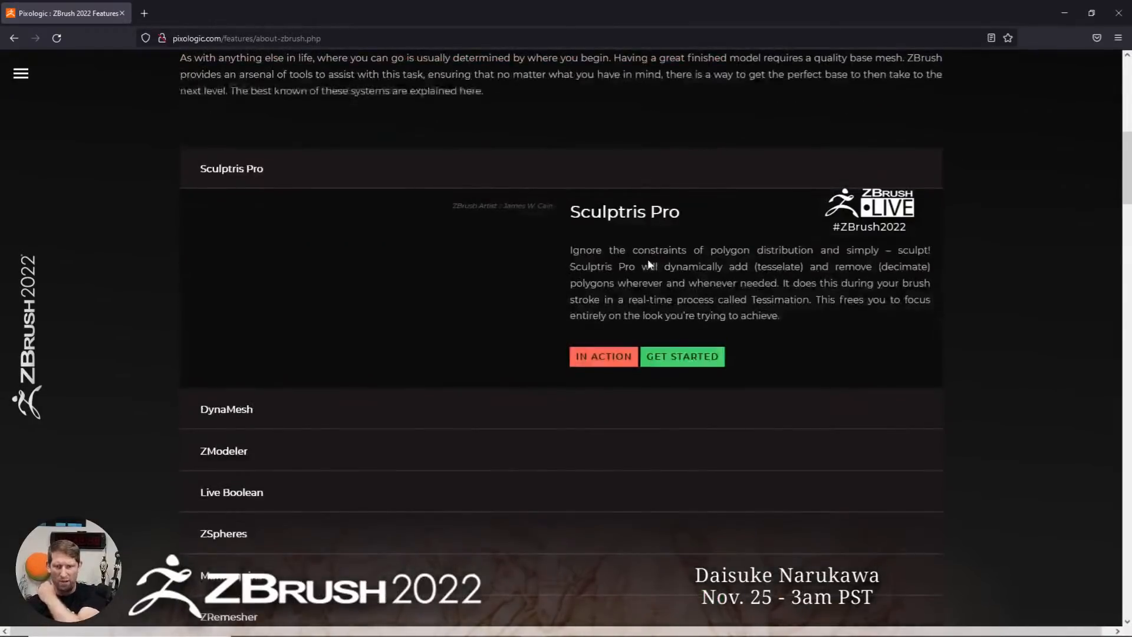
pyautogui.scroll(6, 647, 259)
pyautogui.click(890, 156)
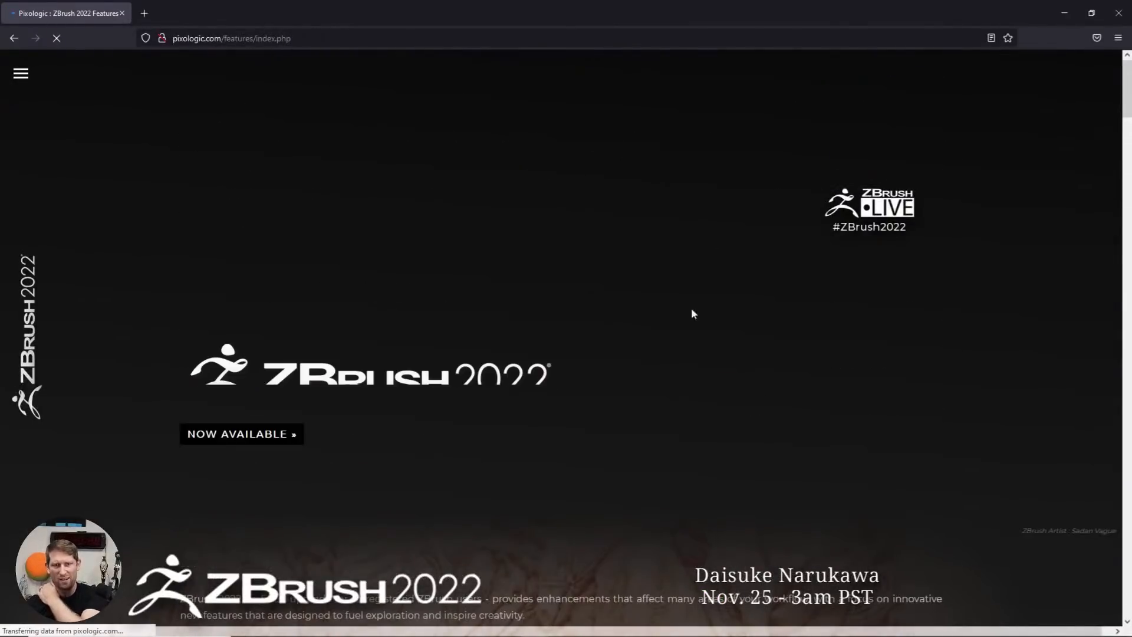
# Look through the ZBrush 2022 feature overview as far as the Knife brushes and stroke interpolation sections
pyautogui.scroll(-3, 667, 312)
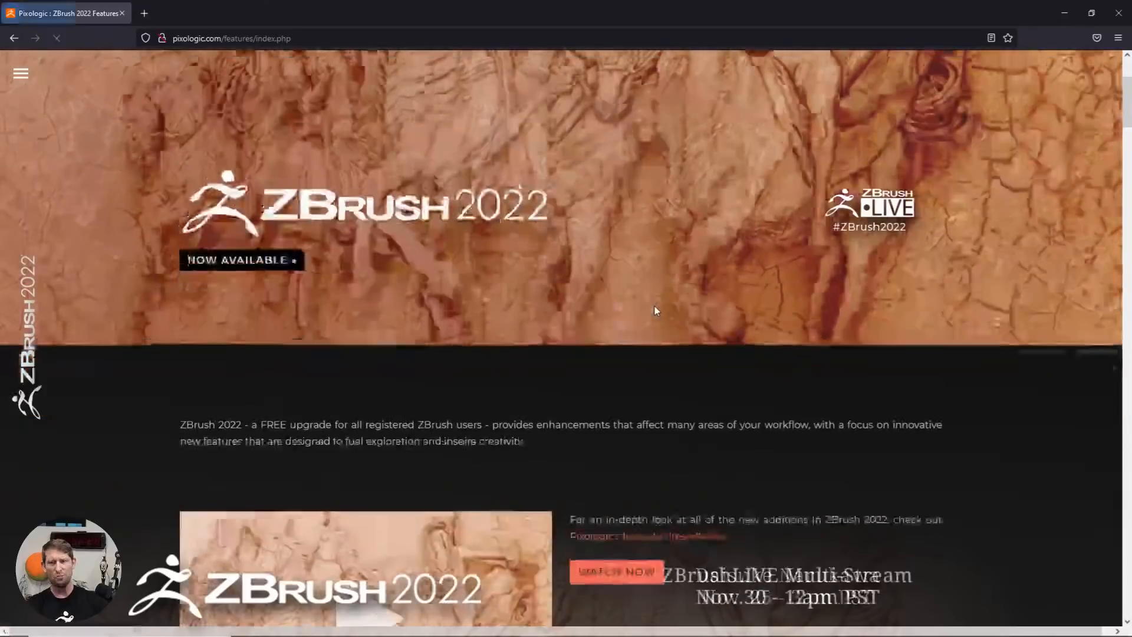
pyautogui.scroll(3, 655, 311)
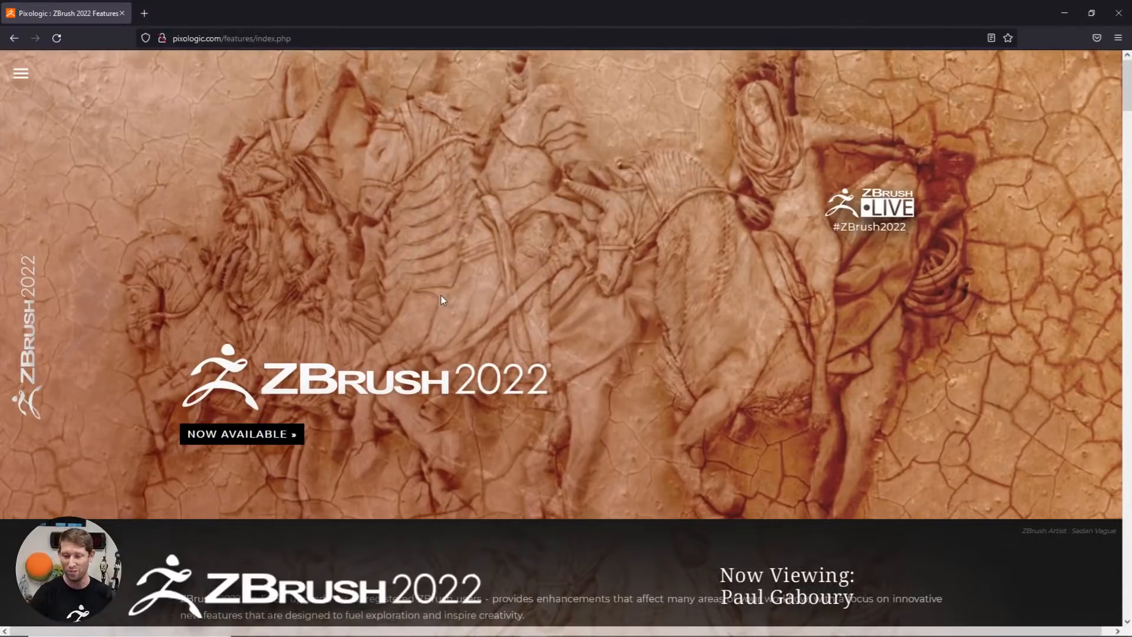
pyautogui.scroll(-6, 713, 320)
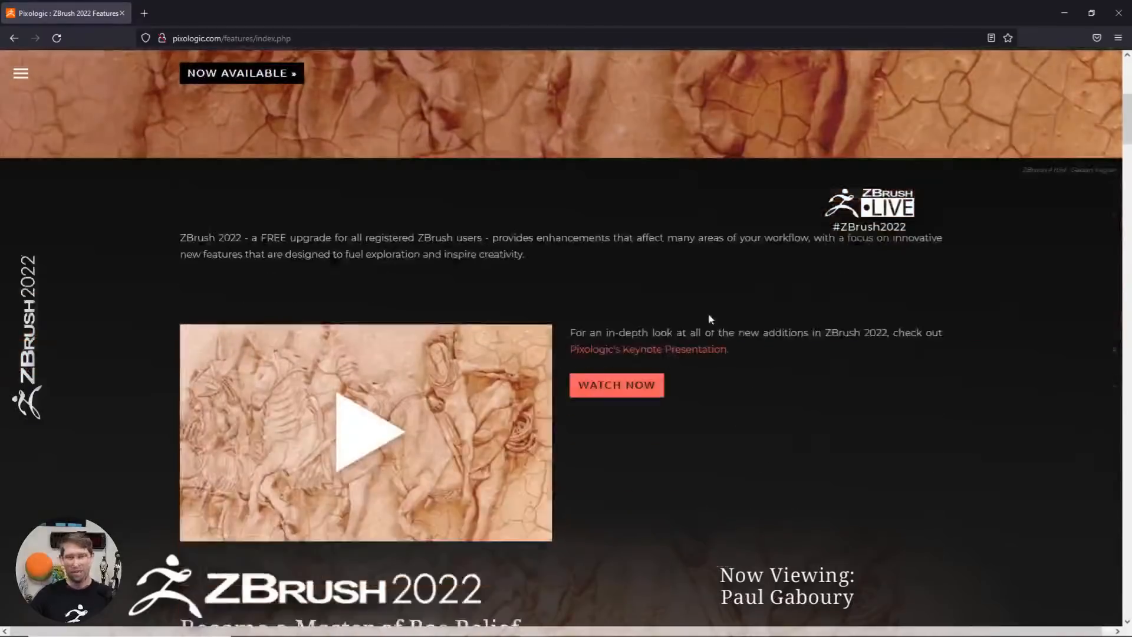
pyautogui.scroll(-14, 756, 348)
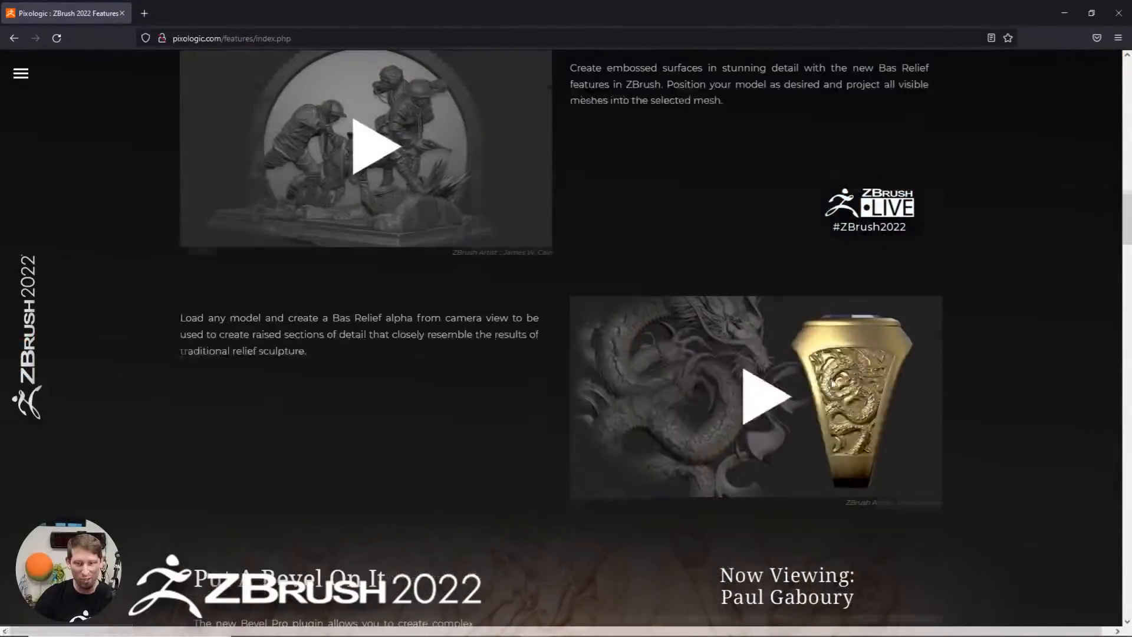
pyautogui.scroll(-3, 833, 381)
pyautogui.scroll(2, 834, 379)
pyautogui.scroll(-3, 794, 366)
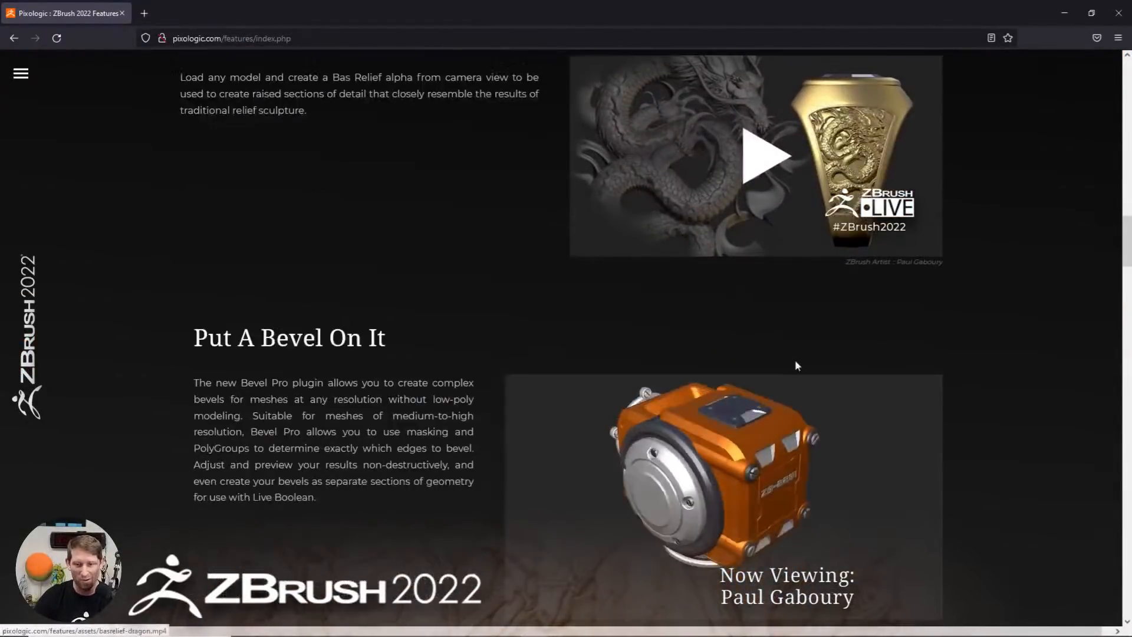
pyautogui.scroll(-13, 796, 366)
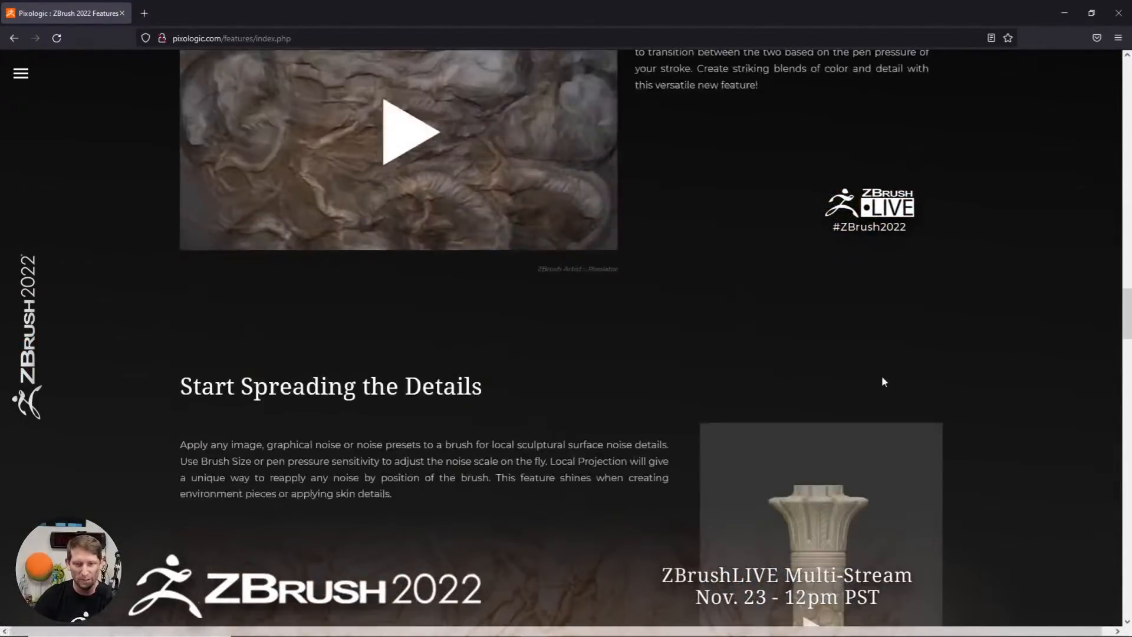
pyautogui.scroll(-20, 882, 380)
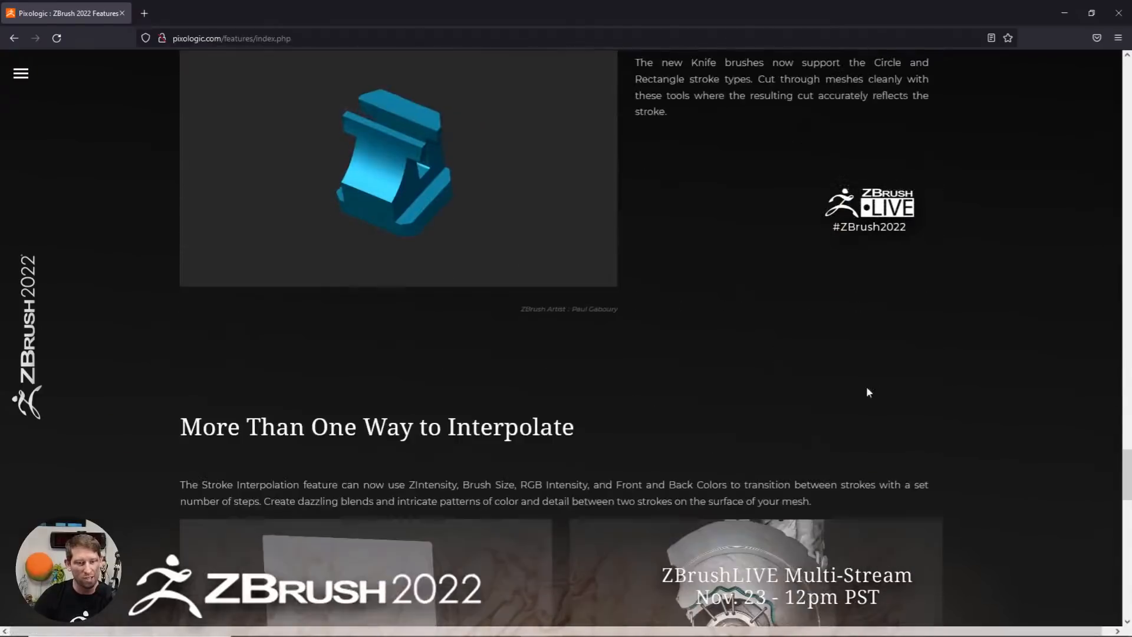
pyautogui.scroll(4, 842, 385)
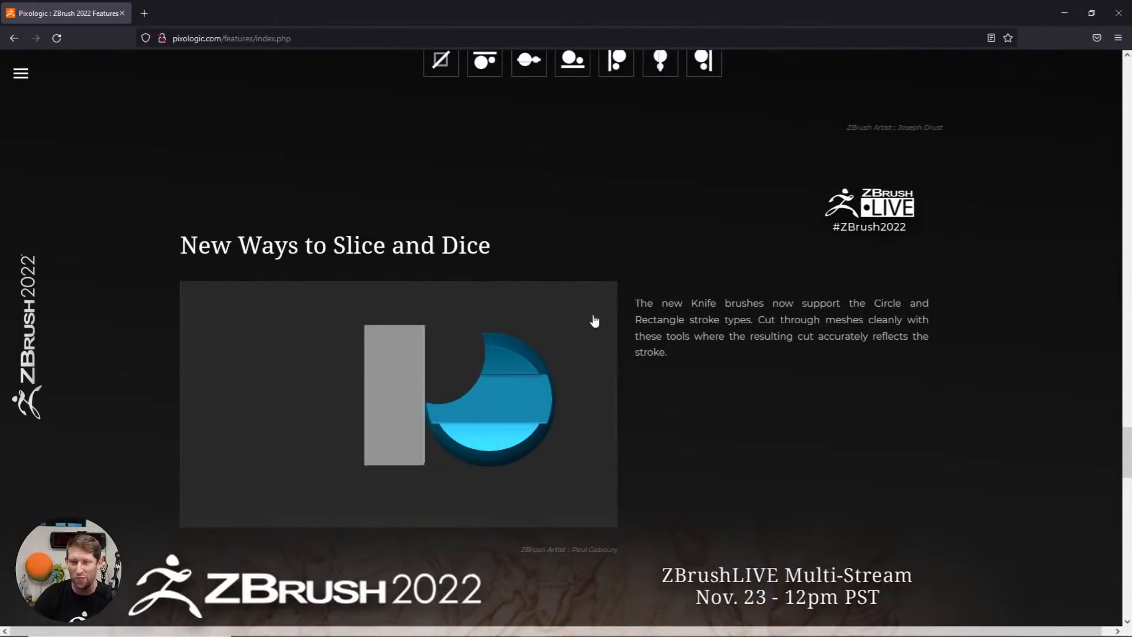
# Switch back to ZBrush, load the PolySphere and delete its lower subdivision levels
pyautogui.click(1065, 13)
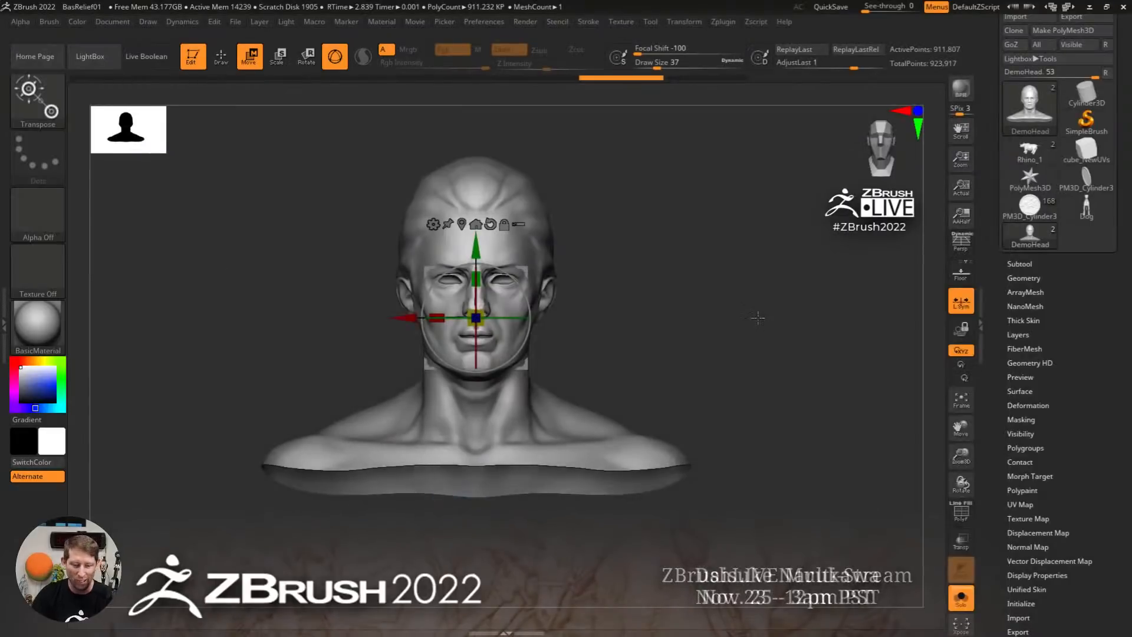
pyautogui.press('q')
pyautogui.press(',')
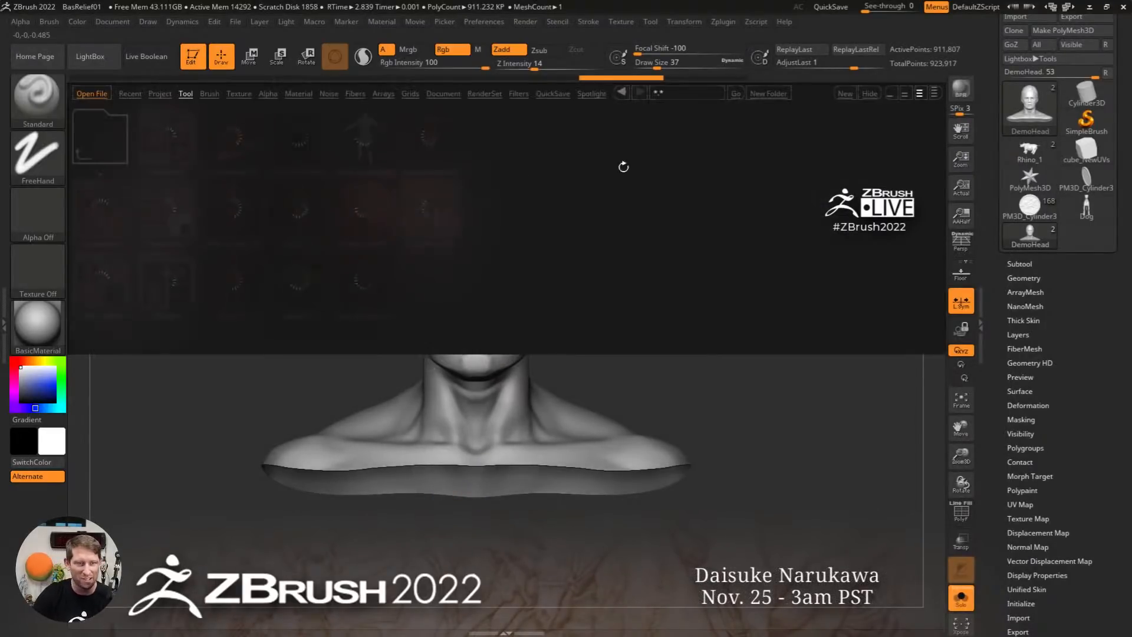
pyautogui.doubleClick(364, 207)
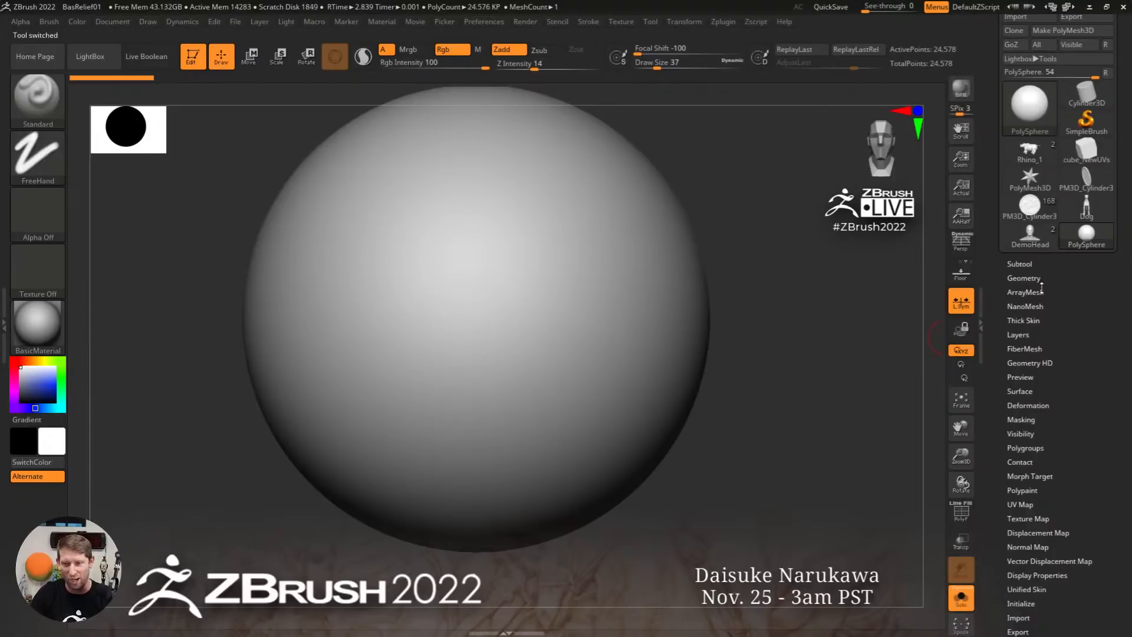
pyautogui.click(1023, 278)
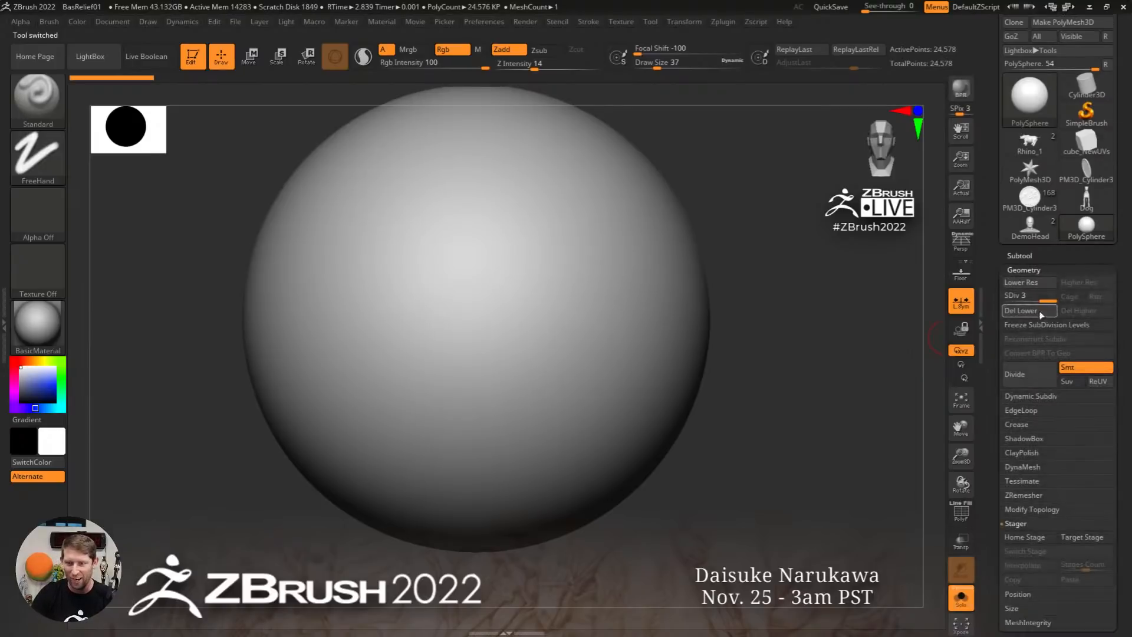
pyautogui.click(1021, 311)
pyautogui.press('f')
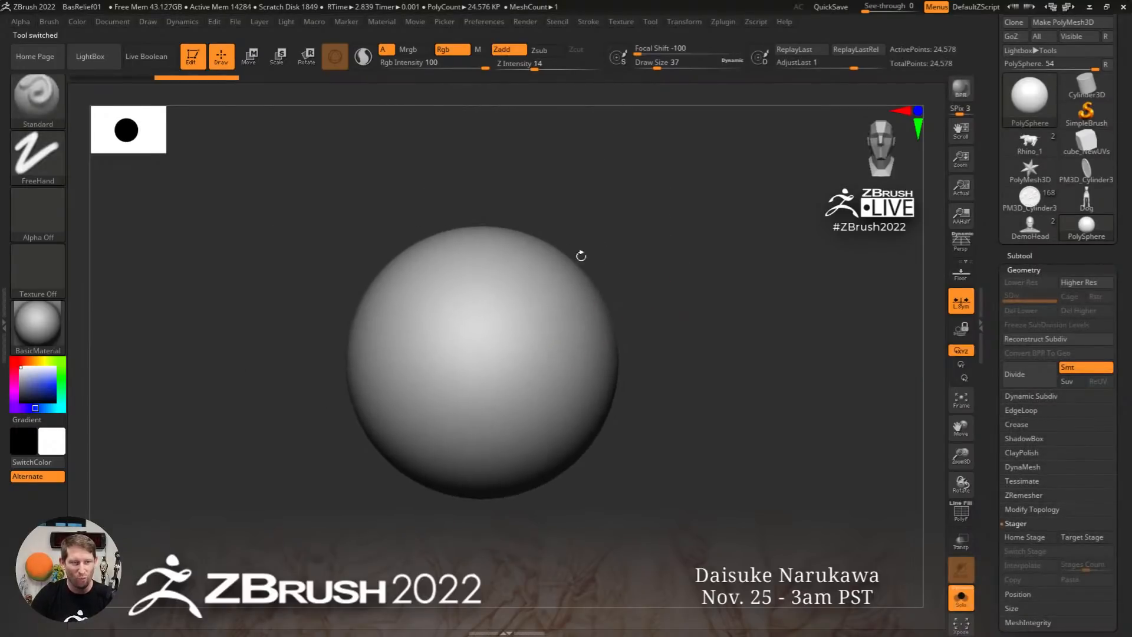
# Cut a rectangular notch symmetrically into both sides of the sphere with the KnifeRect brush
pyautogui.hotkey('ctrl', 'shift', 'b')
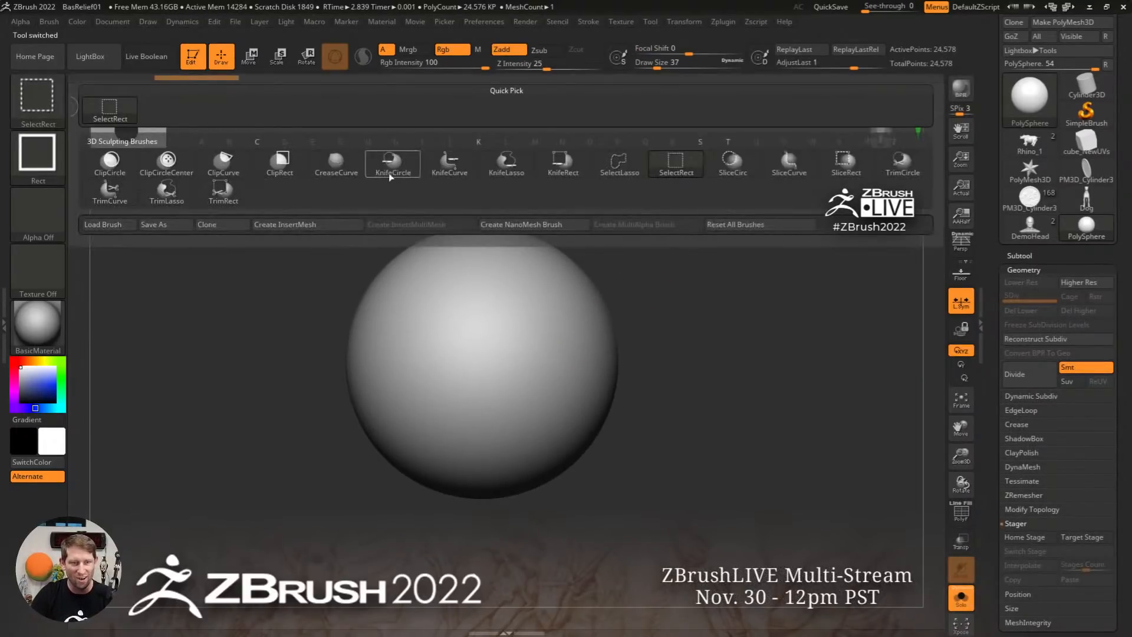
pyautogui.moveTo(391, 171)
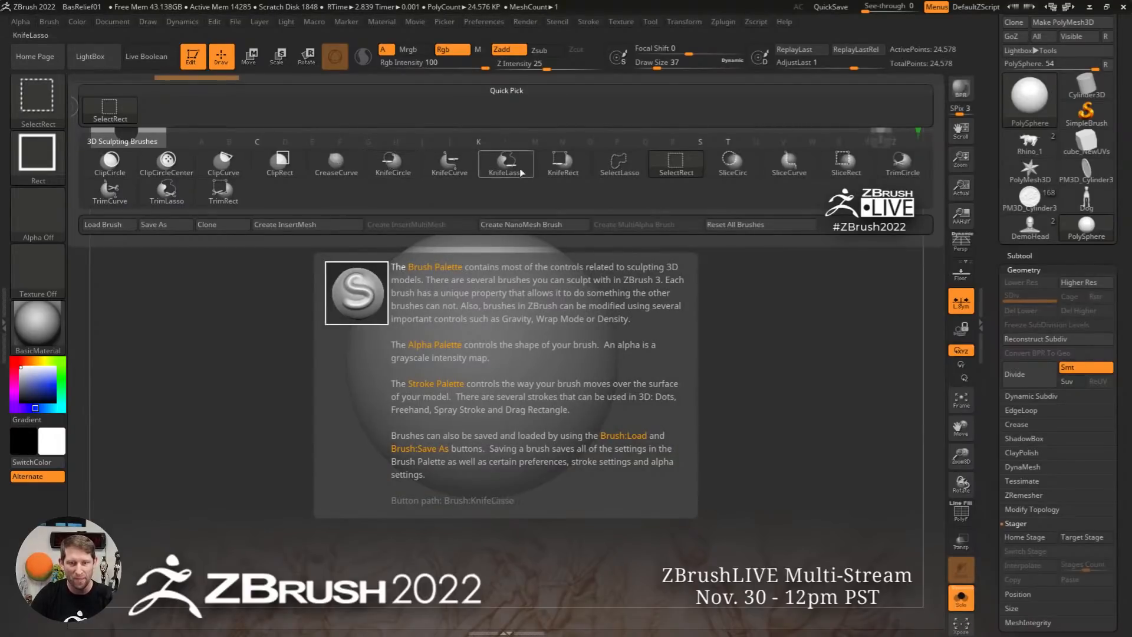
pyautogui.click(553, 165)
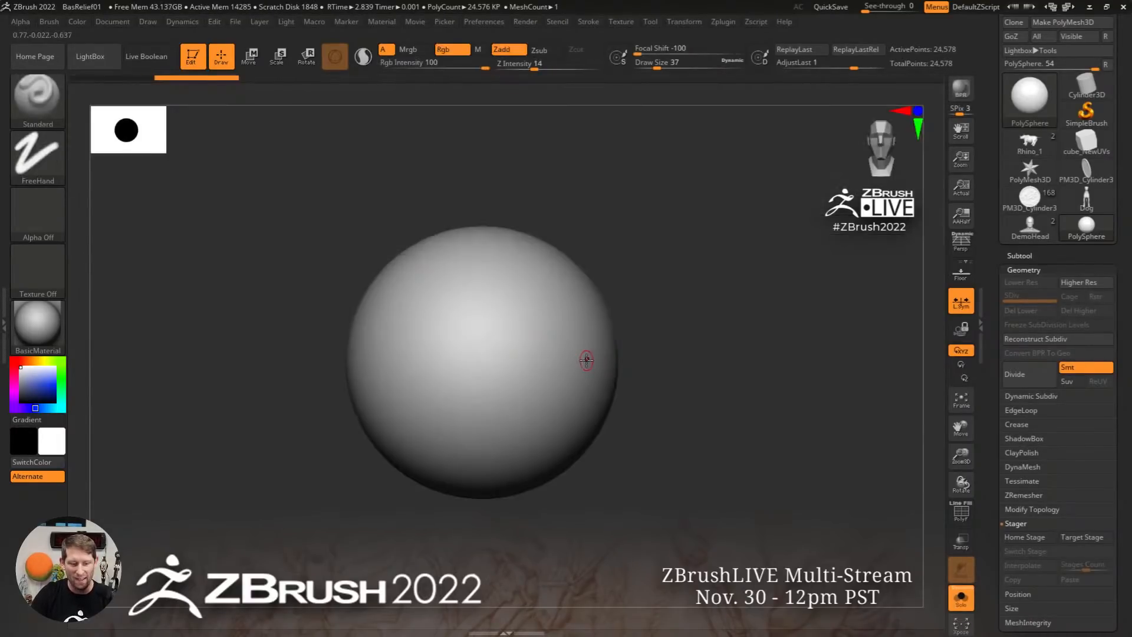
pyautogui.moveTo(669, 387); pyautogui.dragTo(528, 328)
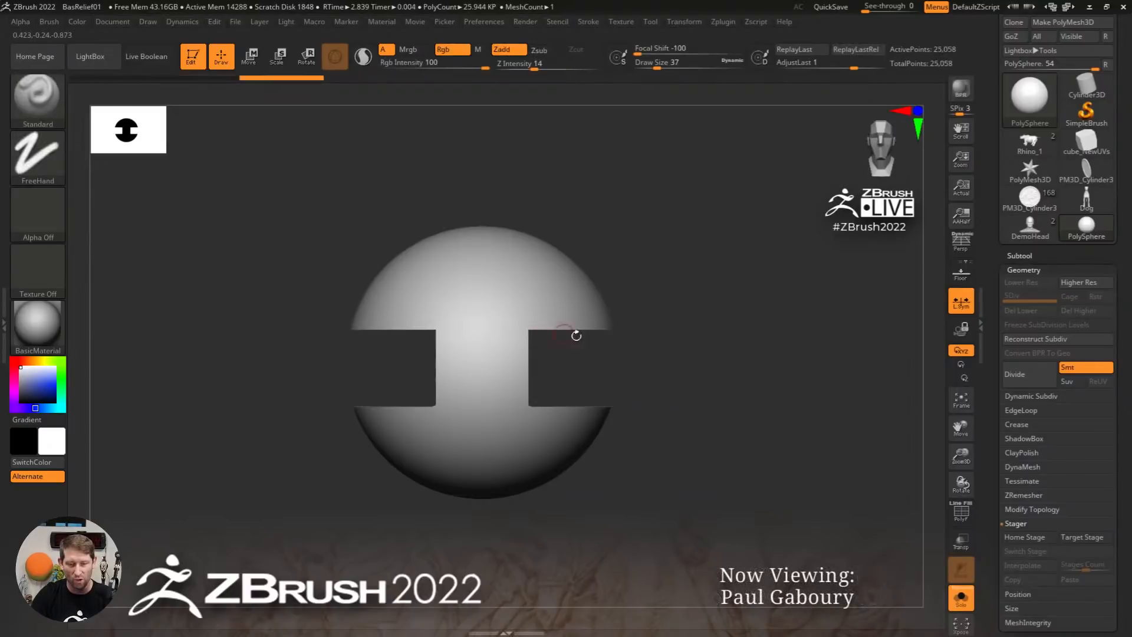
# Cut away the sides of the notched sphere with a large circular KnifeCircle stroke and turn to the side view
pyautogui.click(53, 88)
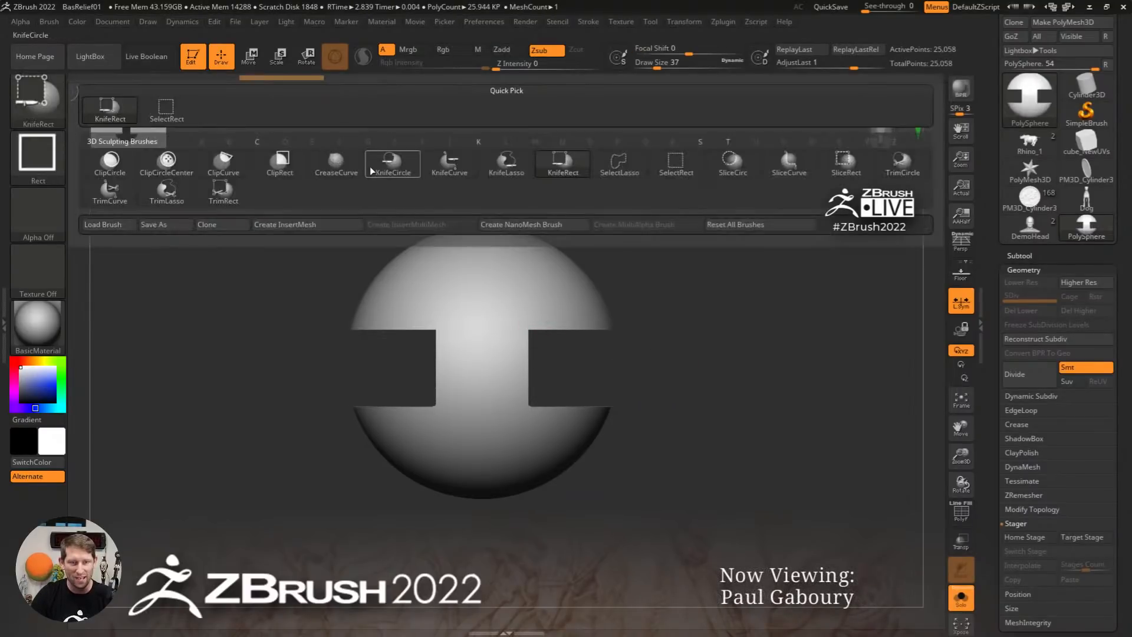
pyautogui.click(388, 170)
pyautogui.moveTo(764, 506)
pyautogui.mouseDown()
pyautogui.moveTo(531, 188)
pyautogui.moveTo(558, 166)
pyautogui.mouseUp()
pyautogui.moveTo(695, 293)
pyautogui.keyDown('shift'); pyautogui.mouseDown()
pyautogui.moveTo(672, 353)
pyautogui.moveTo(495, 309)
pyautogui.mouseUp(); pyautogui.keyUp('shift')
# Trim the front, back, top and bottom of the shape into a roughly square block with the KnifeRect brush
pyautogui.click(49, 119)
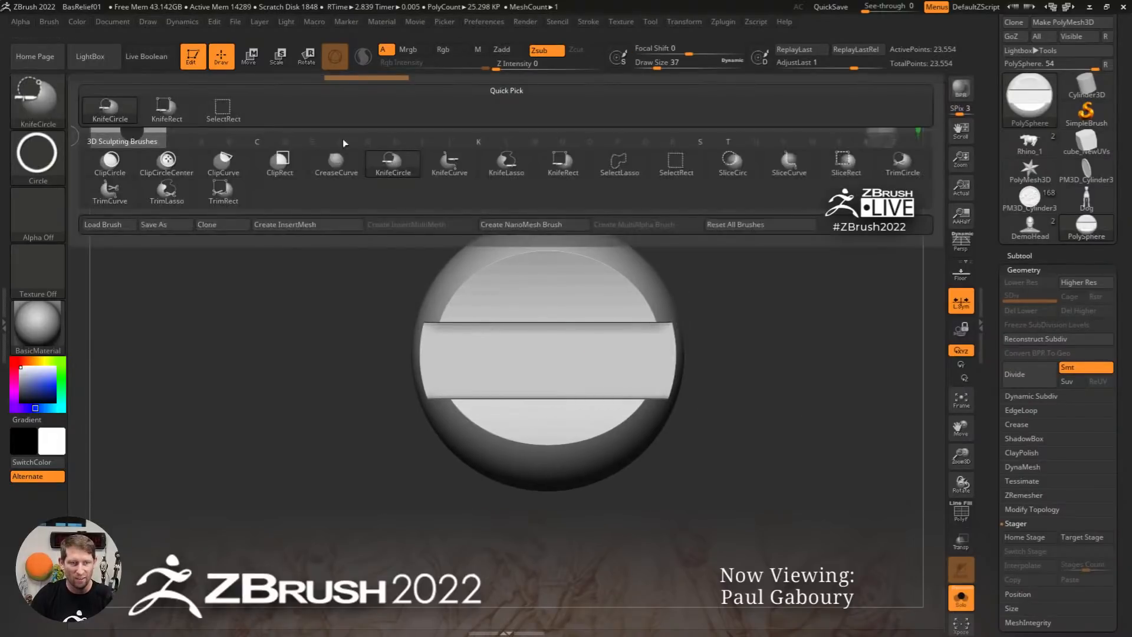
pyautogui.click(563, 167)
pyautogui.keyDown('ctrl'); pyautogui.keyDown('shift'); pyautogui.moveTo(368, 552); pyautogui.dragTo(476, 186); pyautogui.keyUp('shift'); pyautogui.keyUp('ctrl')
pyautogui.keyDown('ctrl'); pyautogui.keyDown('shift'); pyautogui.moveTo(688, 537); pyautogui.dragTo(607, 173); pyautogui.keyUp('shift'); pyautogui.keyUp('ctrl')
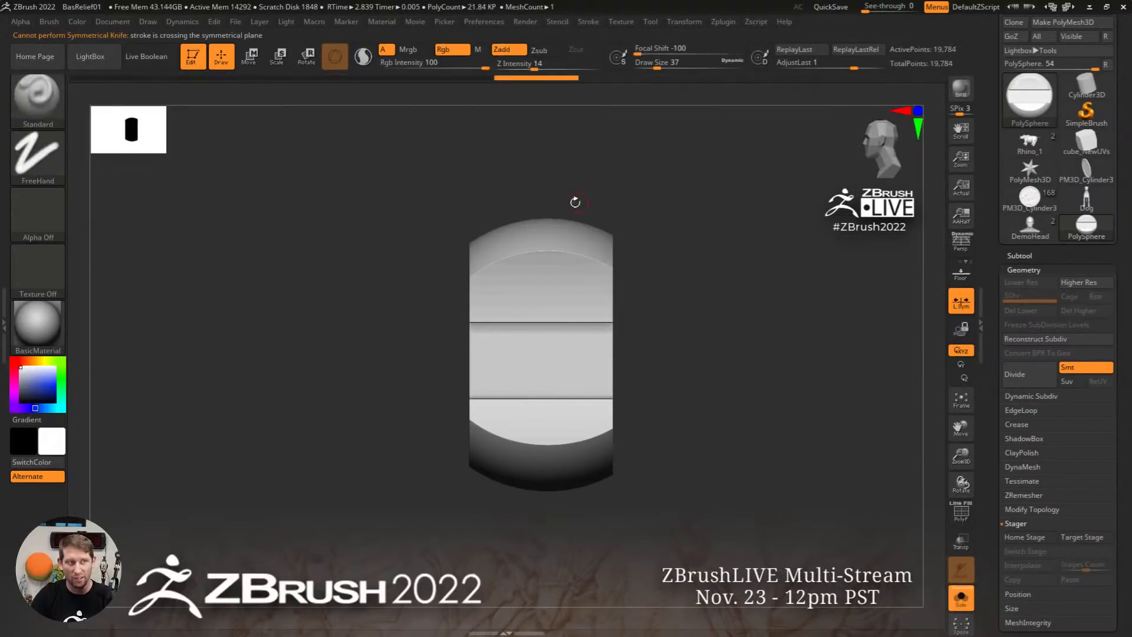
pyautogui.keyDown('ctrl'); pyautogui.keyDown('shift'); pyautogui.moveTo(301, 154); pyautogui.dragTo(656, 275); pyautogui.keyUp('shift'); pyautogui.keyUp('ctrl')
pyautogui.keyDown('ctrl'); pyautogui.keyDown('shift'); pyautogui.moveTo(662, 575); pyautogui.dragTo(403, 420); pyautogui.keyUp('shift'); pyautogui.keyUp('ctrl')
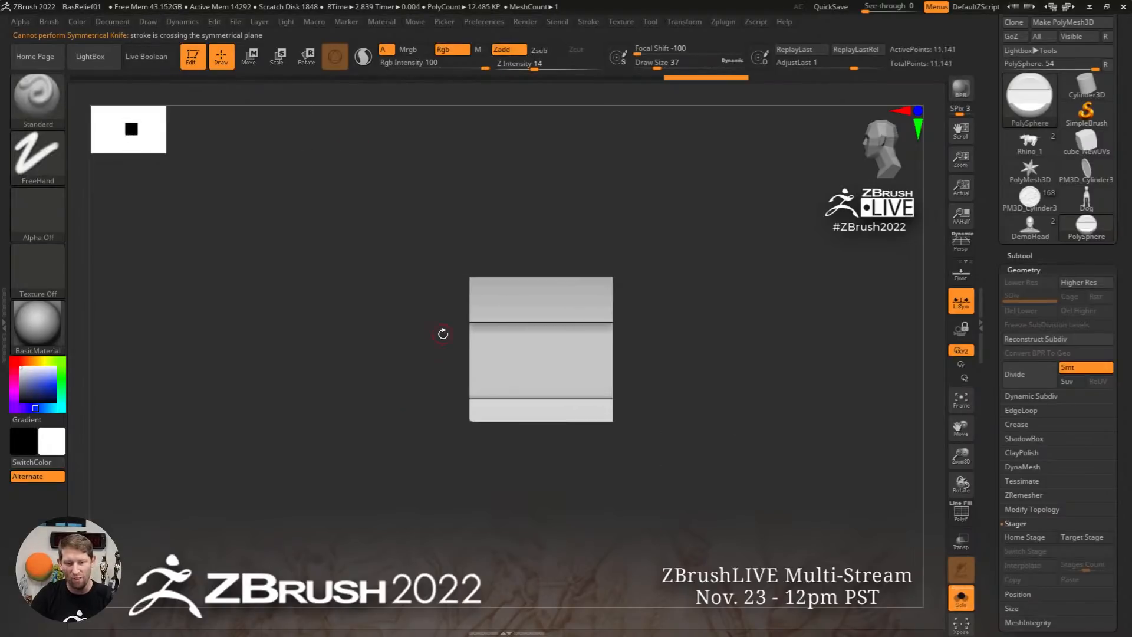
# Cut a narrow slot into the block from above and slice off corners at an angle with the KnifeRect brush
pyautogui.moveTo(420, 184)
pyautogui.keyDown('ctrl'); pyautogui.keyDown('shift'); pyautogui.mouseDown()
pyautogui.moveTo(470, 344)
pyautogui.moveTo(560, 346)
pyautogui.moveTo(564, 359)
pyautogui.mouseUp(); pyautogui.keyUp('shift'); pyautogui.keyUp('ctrl')
pyautogui.moveTo(696, 287)
pyautogui.mouseDown()
pyautogui.moveTo(713, 354)
pyautogui.moveTo(656, 303)
pyautogui.moveTo(731, 387)
pyautogui.moveTo(681, 452)
pyautogui.moveTo(642, 291)
pyautogui.moveTo(617, 255)
pyautogui.moveTo(614, 293)
pyautogui.mouseUp()
pyautogui.keyDown('ctrl'); pyautogui.keyDown('shift'); pyautogui.moveTo(619, 564); pyautogui.dragTo(526, 462); pyautogui.keyUp('shift'); pyautogui.keyUp('ctrl')
pyautogui.moveTo(761, 490); pyautogui.dragTo(670, 442)
pyautogui.keyDown('shift'); pyautogui.moveTo(722, 417); pyautogui.dragTo(662, 346); pyautogui.keyUp('shift')
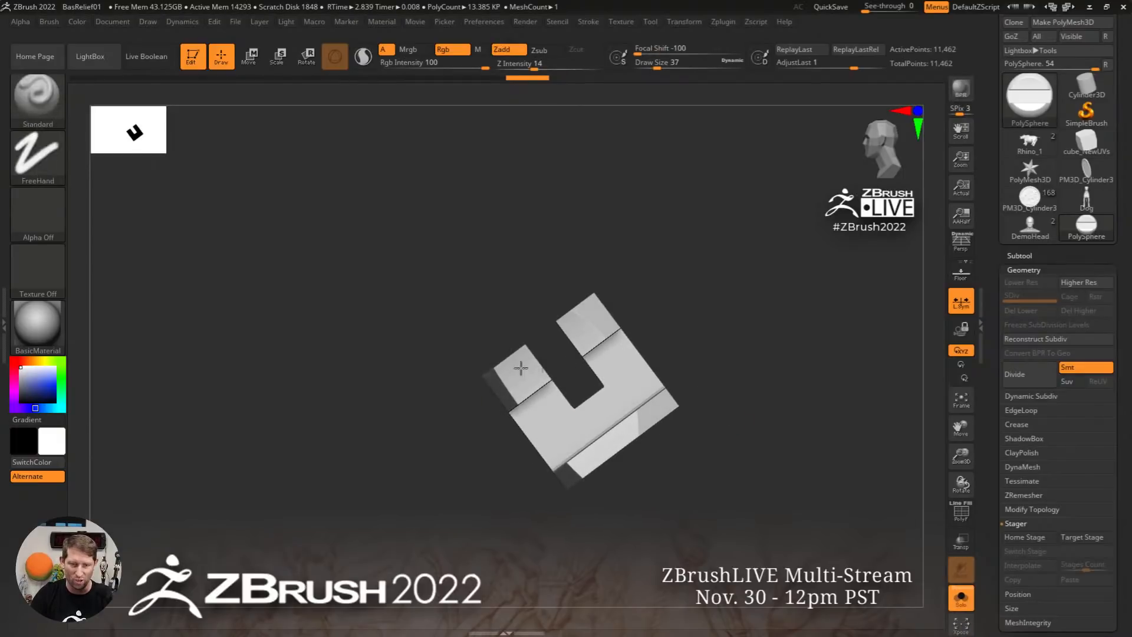
pyautogui.keyDown('ctrl'); pyautogui.keyDown('shift'); pyautogui.moveTo(385, 324); pyautogui.dragTo(507, 502); pyautogui.keyUp('shift'); pyautogui.keyUp('ctrl')
# Carve a semicircular groove through the top of the block with the KnifeCircle brush and inspect the shape
pyautogui.moveTo(650, 441)
pyautogui.mouseDown()
pyautogui.moveTo(741, 428)
pyautogui.moveTo(692, 425)
pyautogui.moveTo(713, 357)
pyautogui.mouseUp()
pyautogui.moveTo(652, 419); pyautogui.dragTo(668, 365)
pyautogui.keyDown('ctrl'); pyautogui.keyDown('shift'); pyautogui.click(24, 99); pyautogui.keyUp('shift'); pyautogui.keyUp('ctrl')
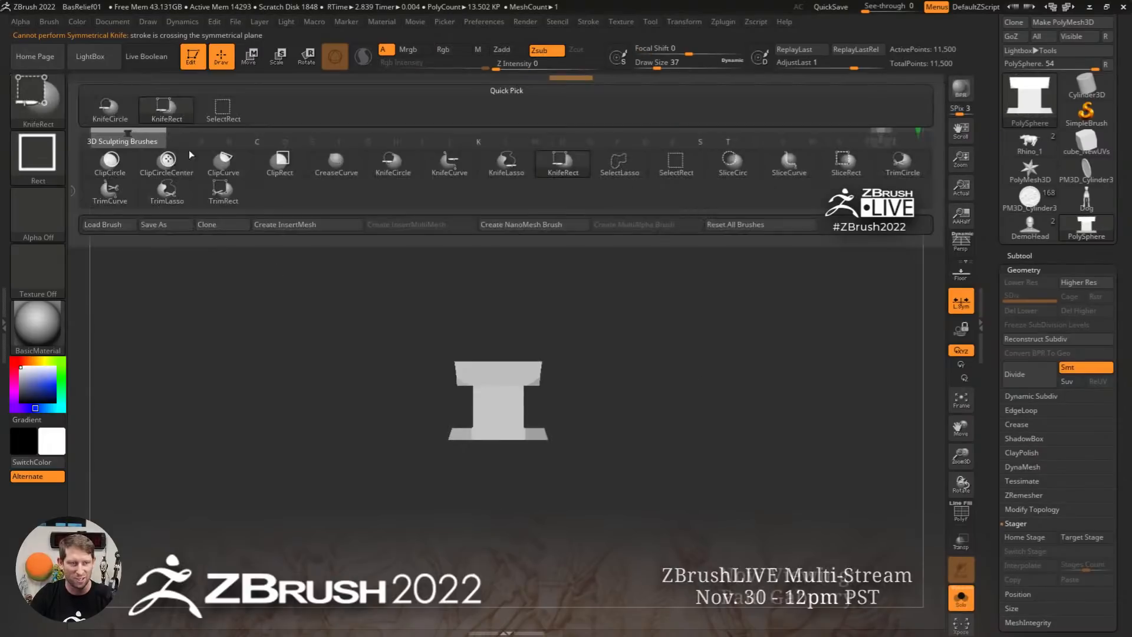
pyautogui.click(406, 171)
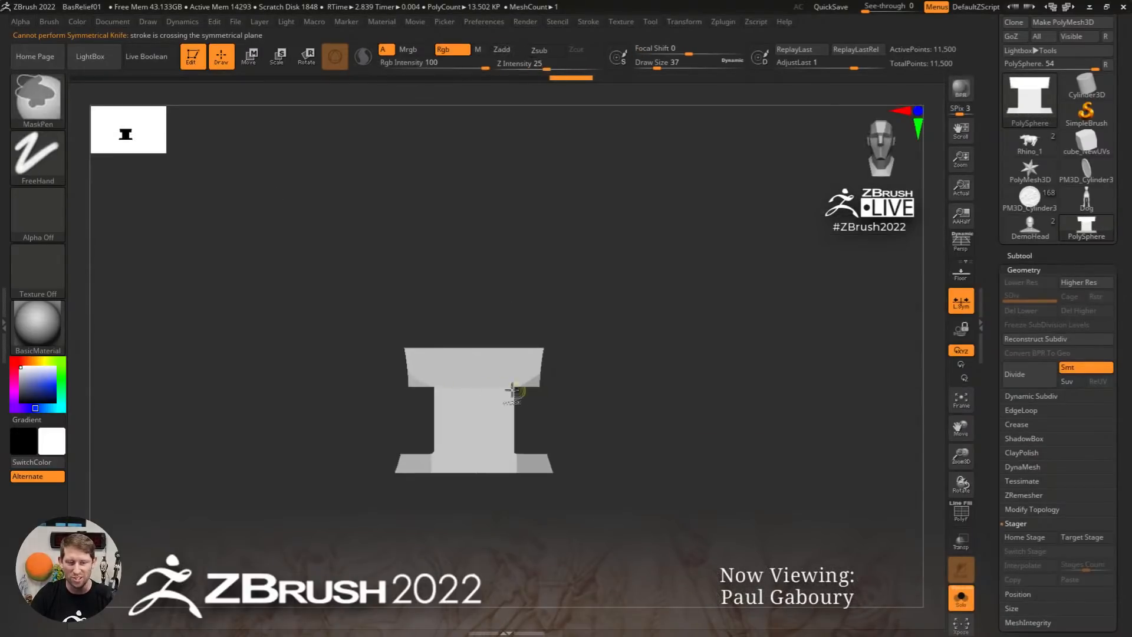
pyautogui.keyDown('ctrl'); pyautogui.keyDown('shift'); pyautogui.moveTo(499, 360); pyautogui.dragTo(514, 376); pyautogui.keyUp('shift'); pyautogui.keyUp('ctrl')
pyautogui.moveTo(670, 419)
pyautogui.mouseDown()
pyautogui.moveTo(651, 458)
pyautogui.moveTo(679, 500)
pyautogui.moveTo(657, 411)
pyautogui.mouseUp()
pyautogui.keyDown('ctrl'); pyautogui.moveTo(679, 432); pyautogui.dragTo(741, 473, button='right'); pyautogui.keyUp('ctrl')
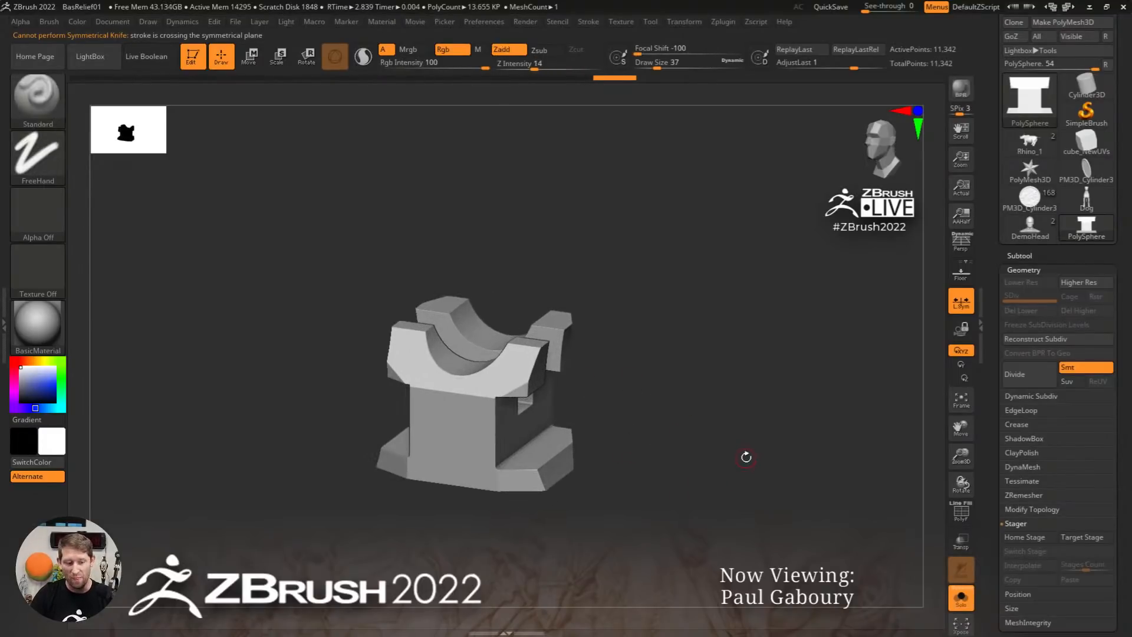
# Switch to the web browser and look through the ZBrush 2022 features page, ending at its beginning
pyautogui.hotkey('alt', 'Tab')
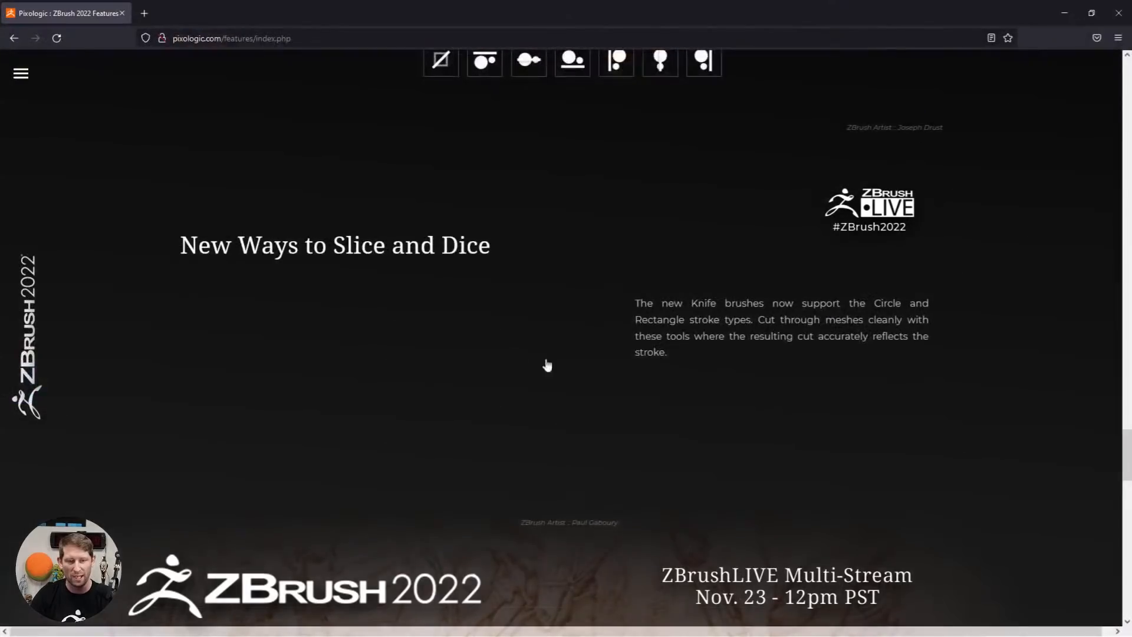
pyautogui.scroll(-8, 716, 434)
pyautogui.scroll(15, 717, 437)
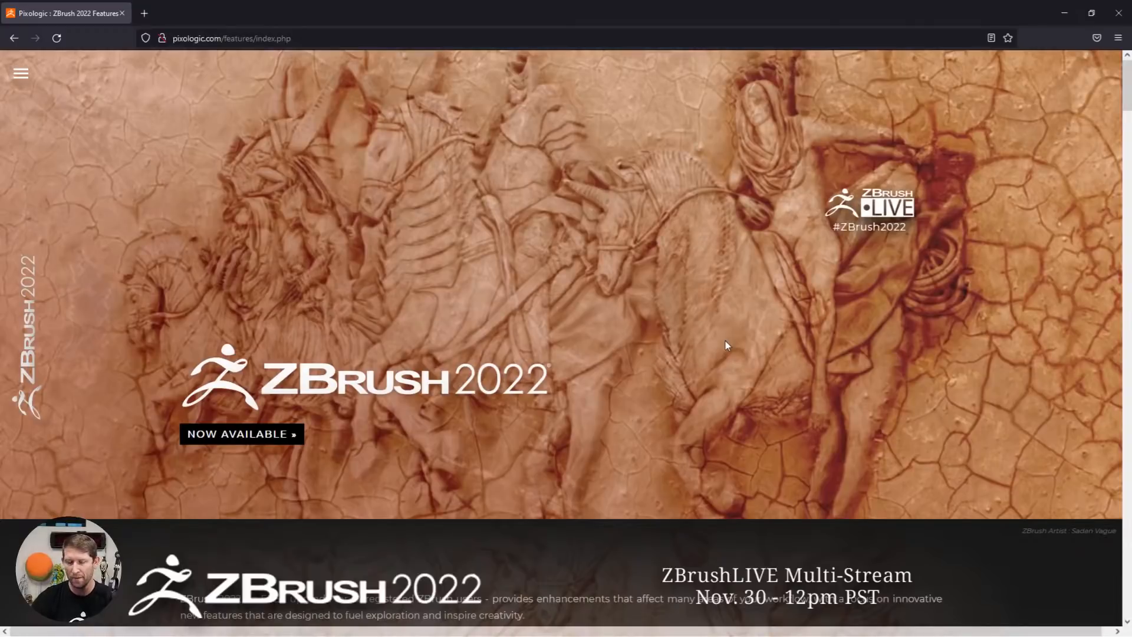
# Look through the ZBrush 2022 features page down to the XMD ToolBox section, previewing alignment options in the toy blocks demo
pyautogui.click(323, 39)
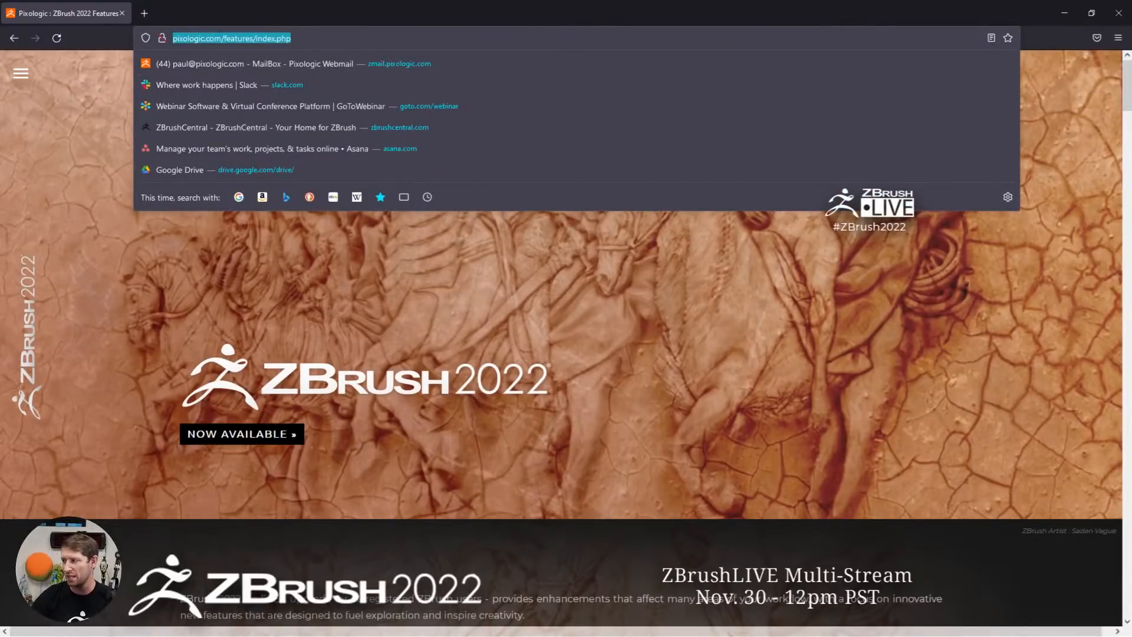
pyautogui.press('super')
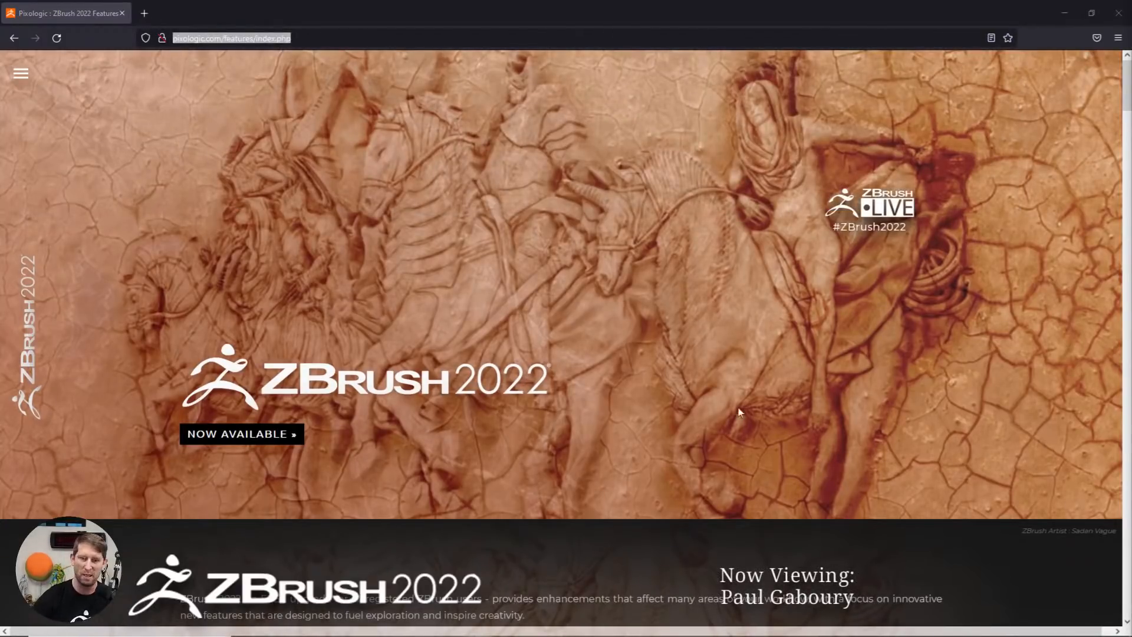
pyautogui.scroll(-20, 720, 402)
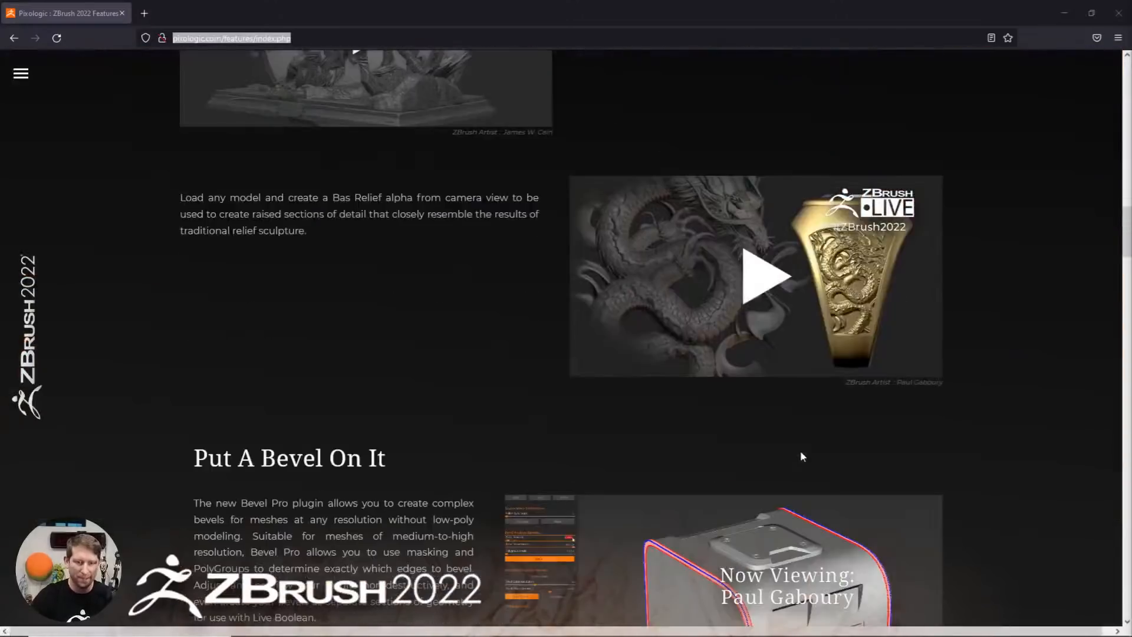
pyautogui.scroll(-15, 789, 465)
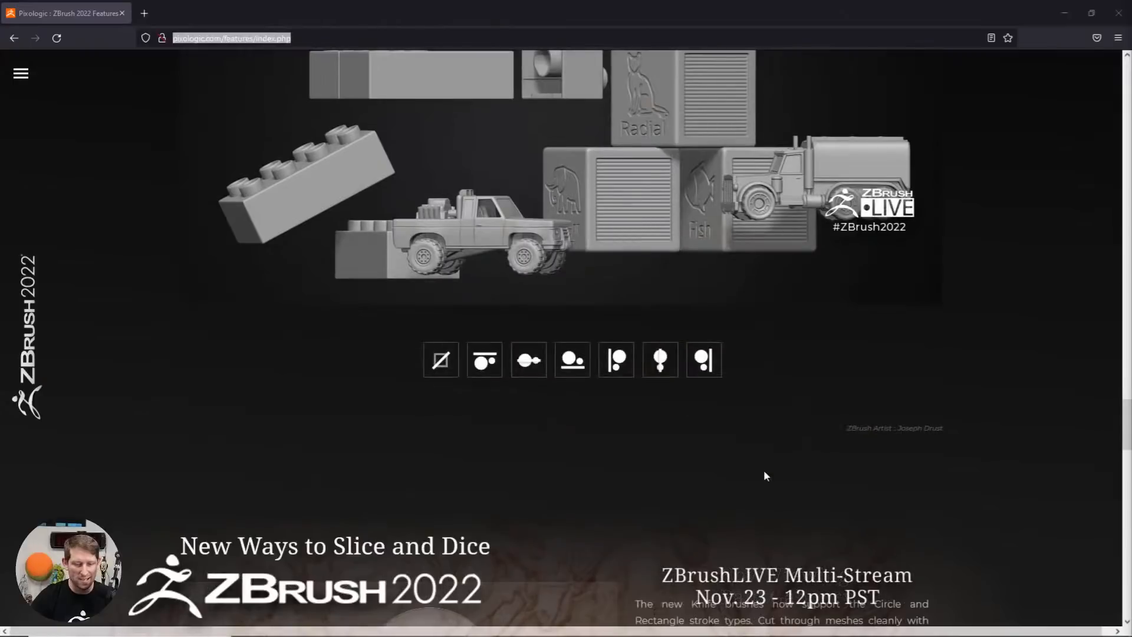
pyautogui.click(689, 412)
pyautogui.scroll(2, 700, 419)
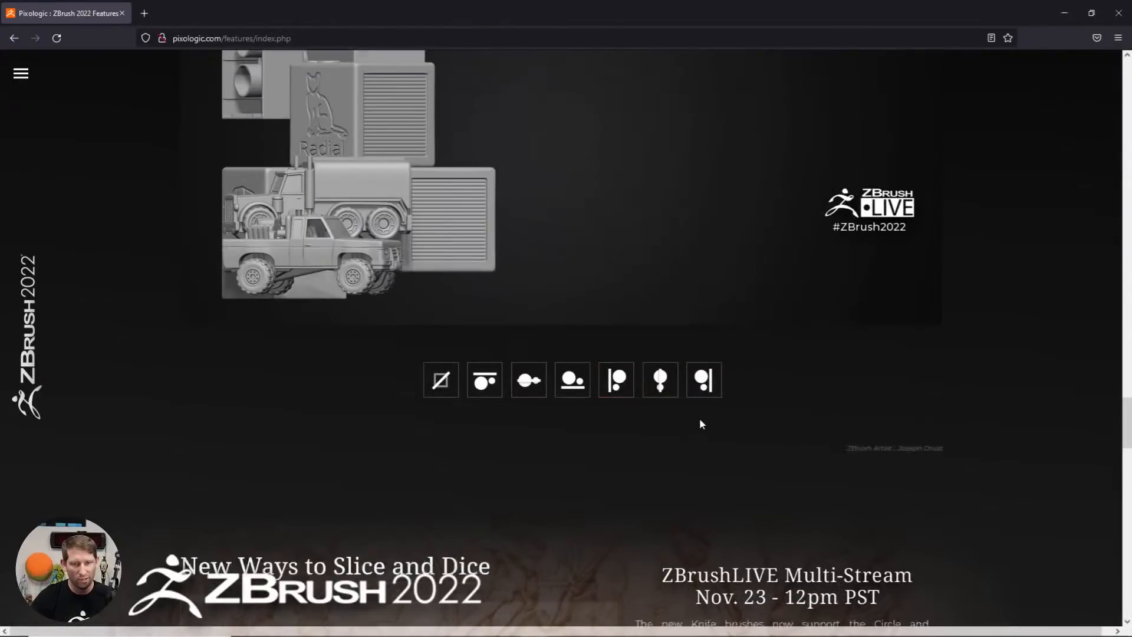
pyautogui.click(572, 480)
pyautogui.click(528, 480)
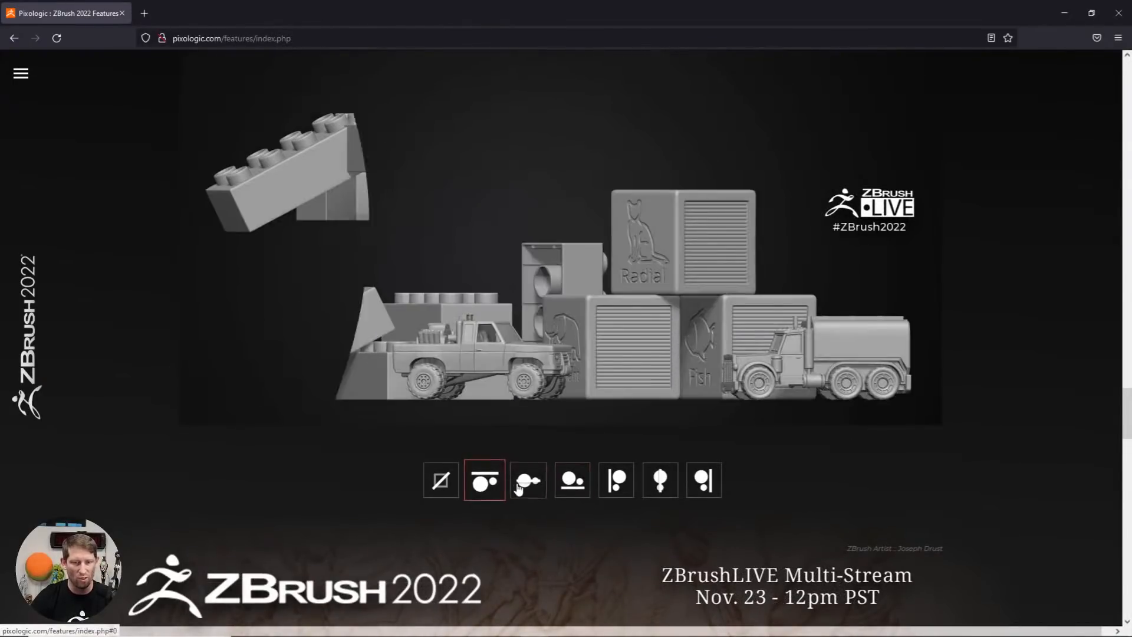
pyautogui.scroll(-20, 757, 458)
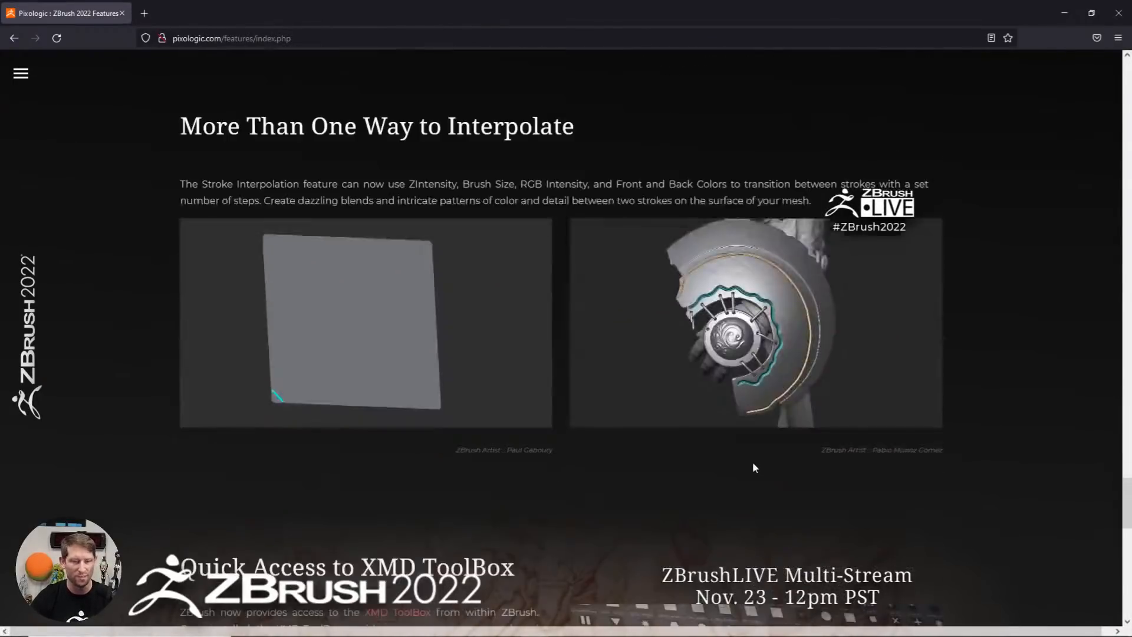
pyautogui.scroll(-3, 755, 466)
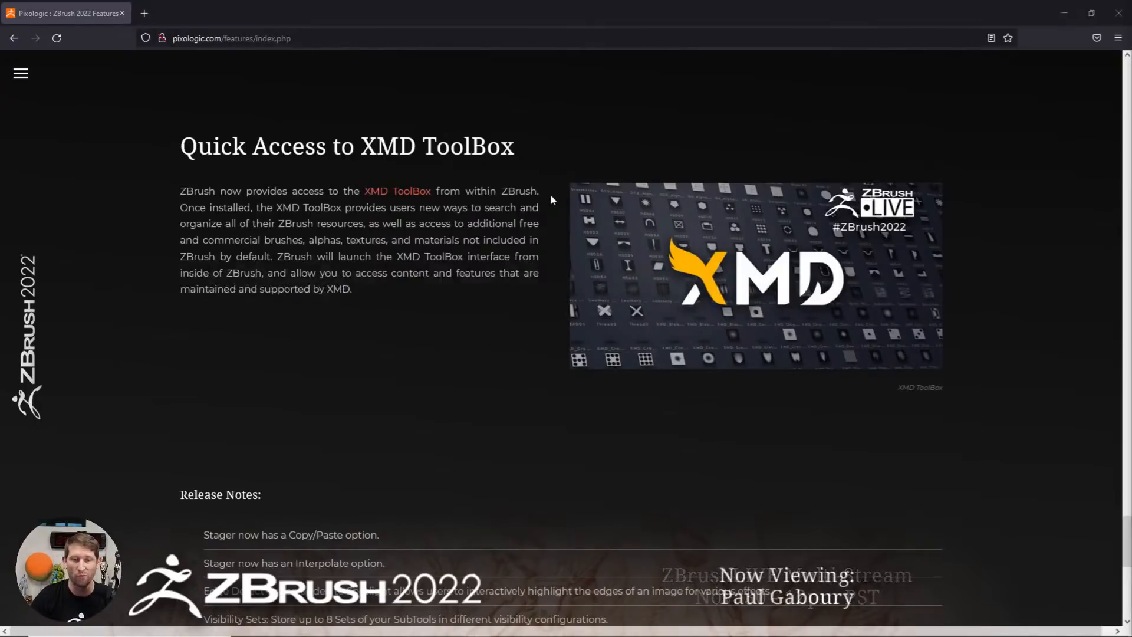
# Switch to ZBrush and locate the Open XMD ToolBox command among the file commands
pyautogui.hotkey('alt', 'Tab')
pyautogui.click(636, 367)
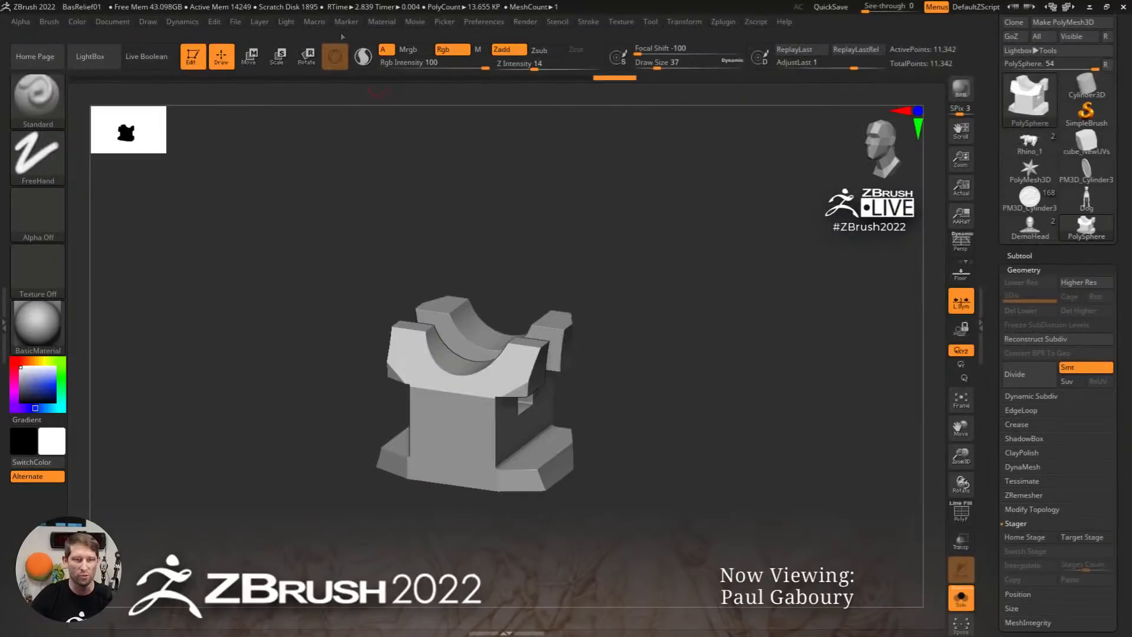
pyautogui.click(236, 21)
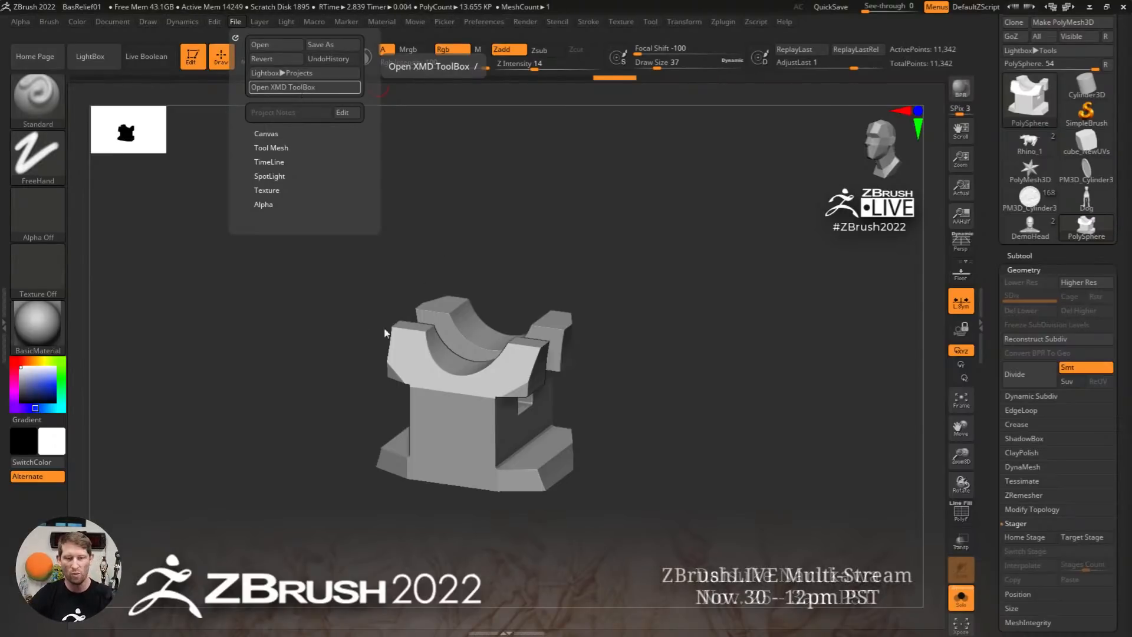
# Switch back to the web browser, read the release notes on the features page and return to its beginning
pyautogui.hotkey('alt', 'Tab')
pyautogui.scroll(-4, 493, 334)
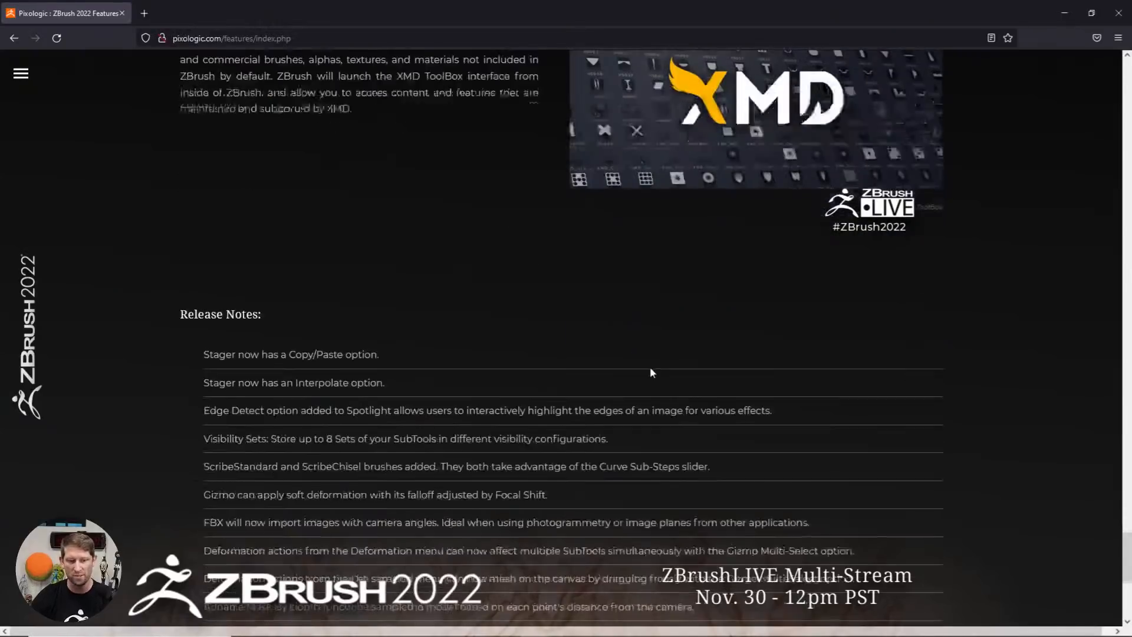
pyautogui.scroll(-1, 429, 389)
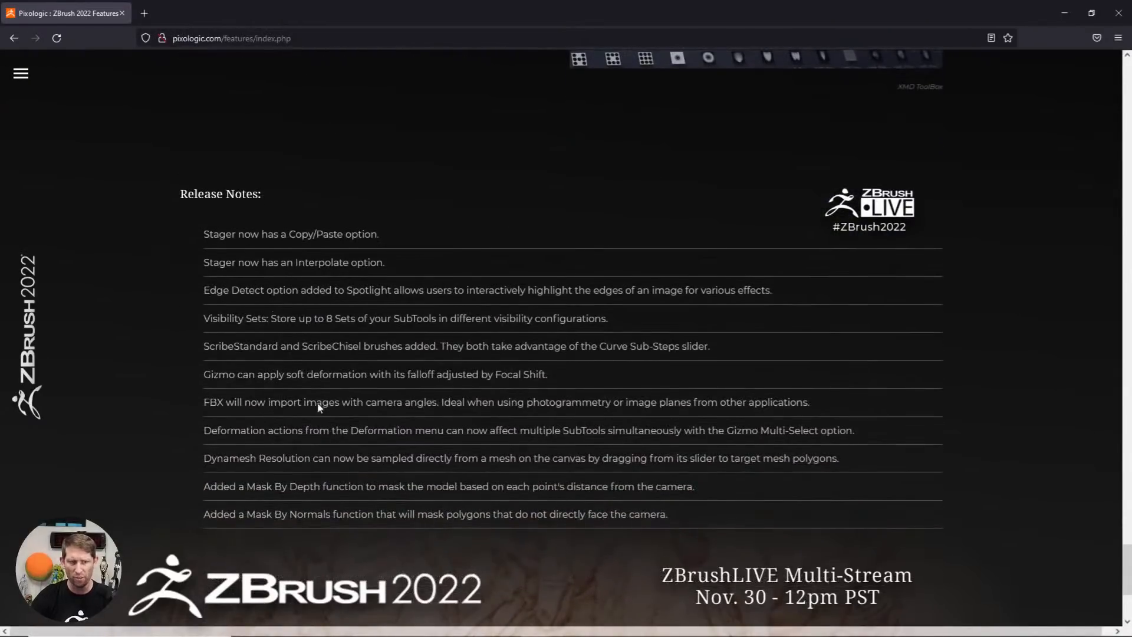
pyautogui.scroll(-2, 671, 426)
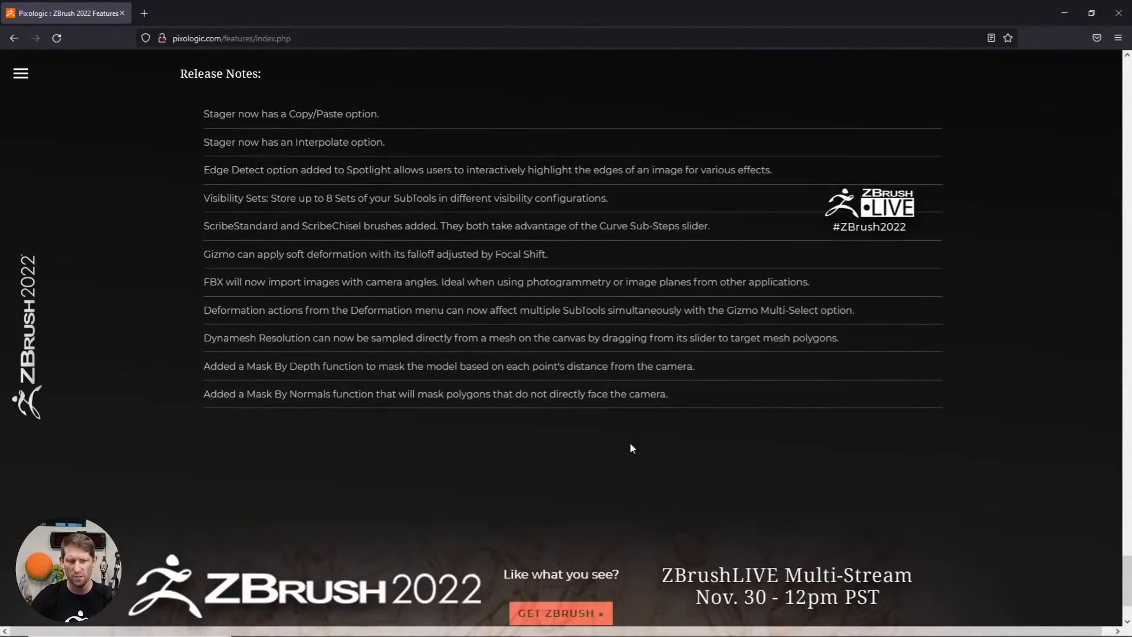
pyautogui.scroll(15, 630, 443)
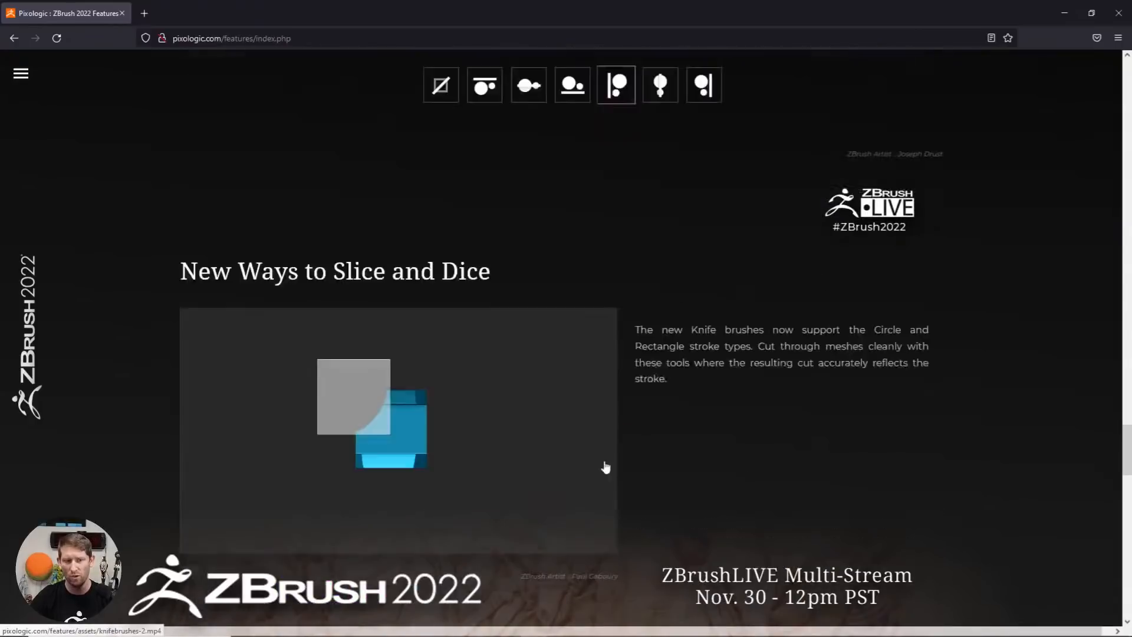
pyautogui.scroll(-5, 606, 467)
pyautogui.scroll(20, 645, 465)
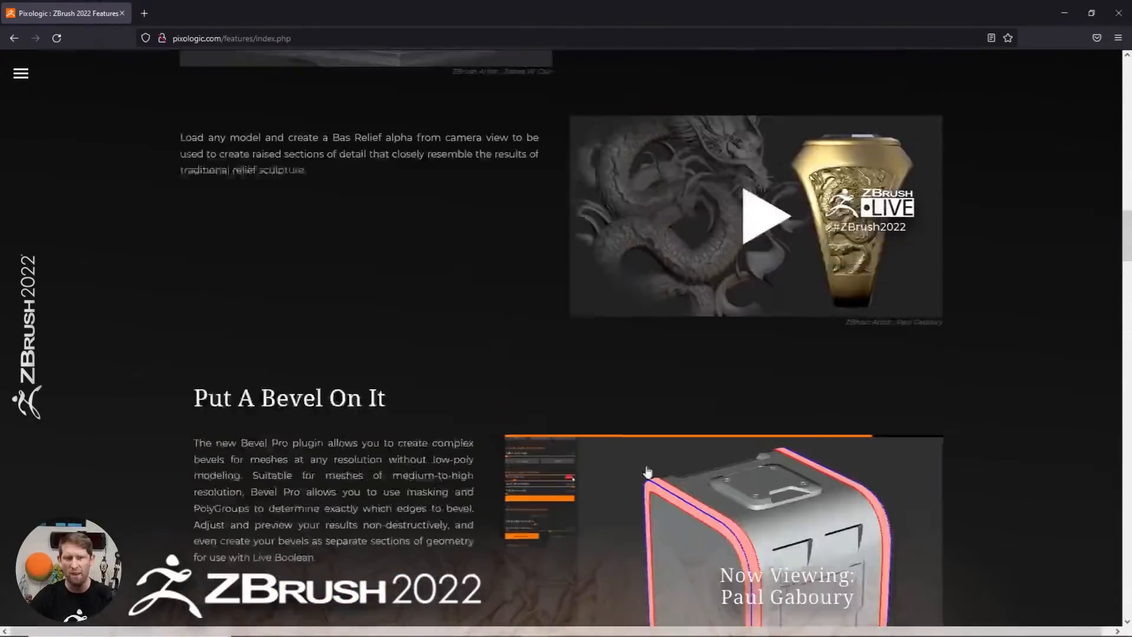
pyautogui.scroll(15, 646, 466)
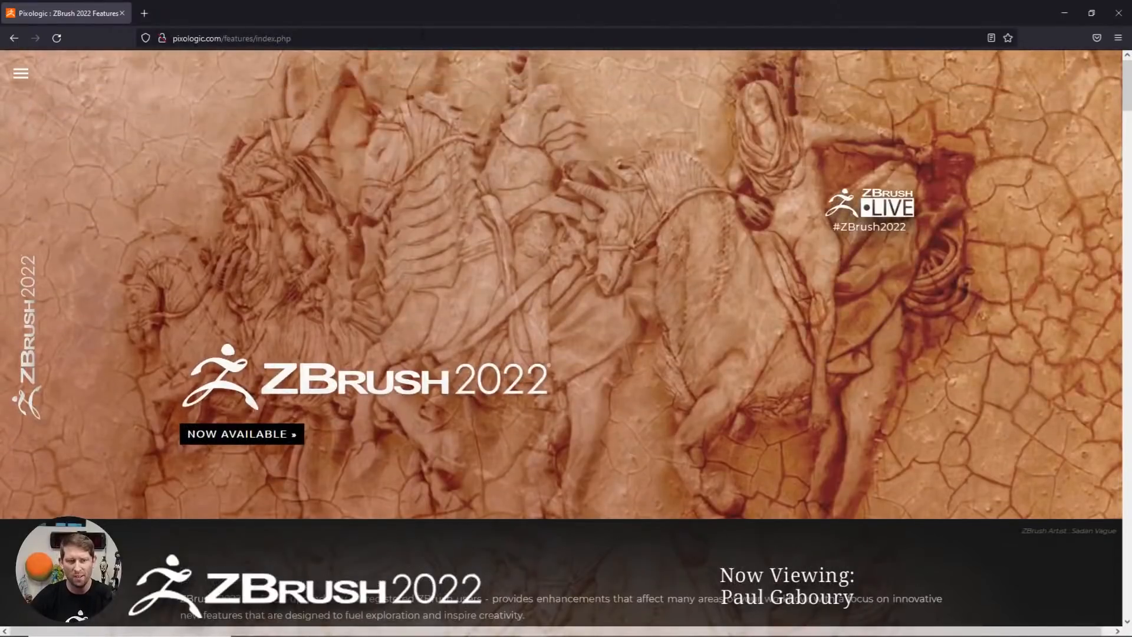
# Open the zbrushcentral.com website and view its home page
pyautogui.click(425, 36)
pyautogui.write('zbrushcentral.com/')
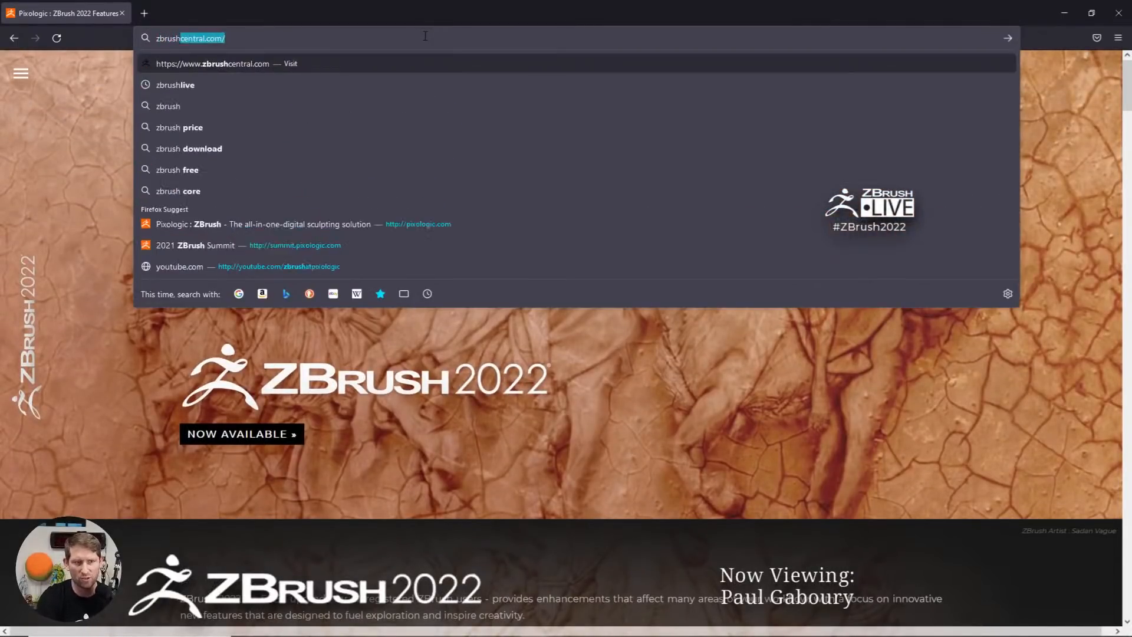
pyautogui.press('Return')
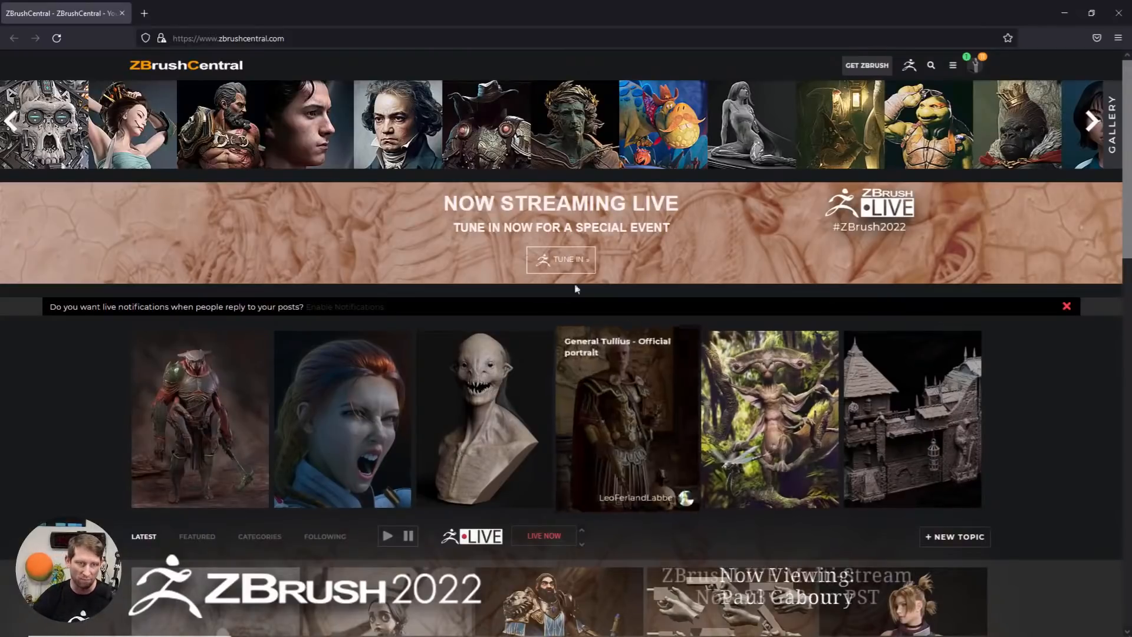
# Go to the zbrushlive.com website
pyautogui.click(346, 39)
pyautogui.hotkey('ctrl', 'a')
pyautogui.write('z')
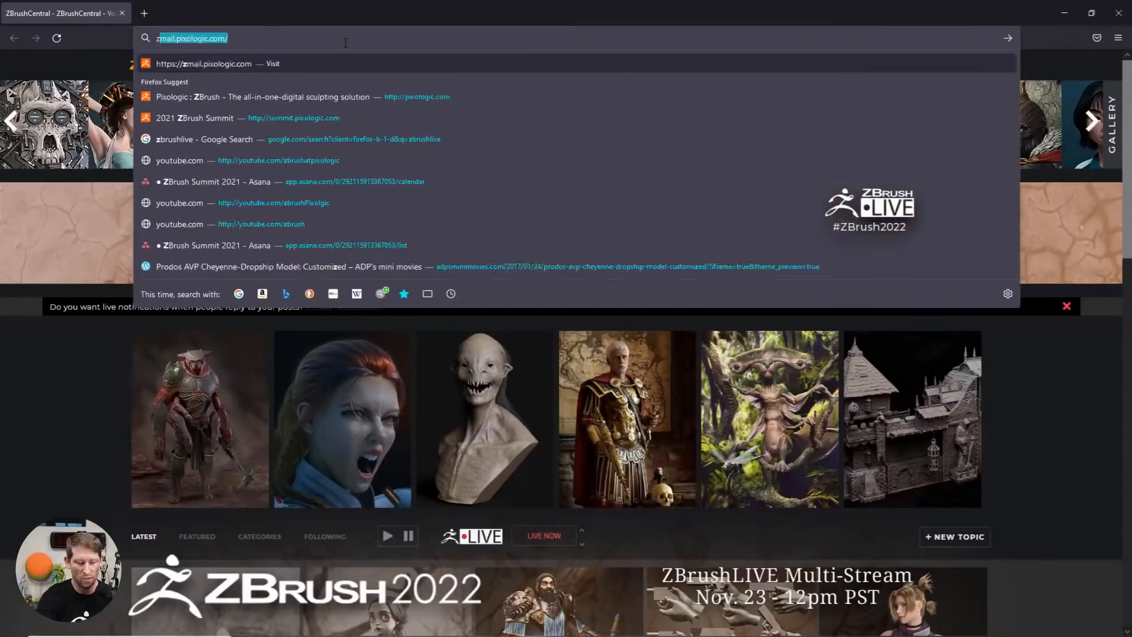
pyautogui.write('brush')
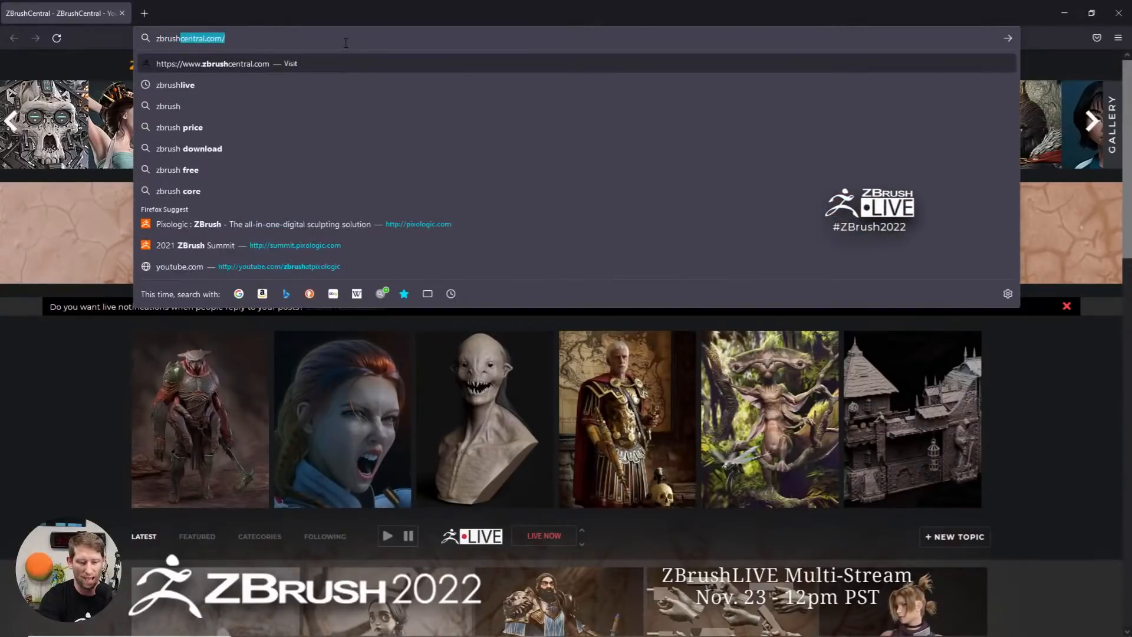
pyautogui.write('live.com')
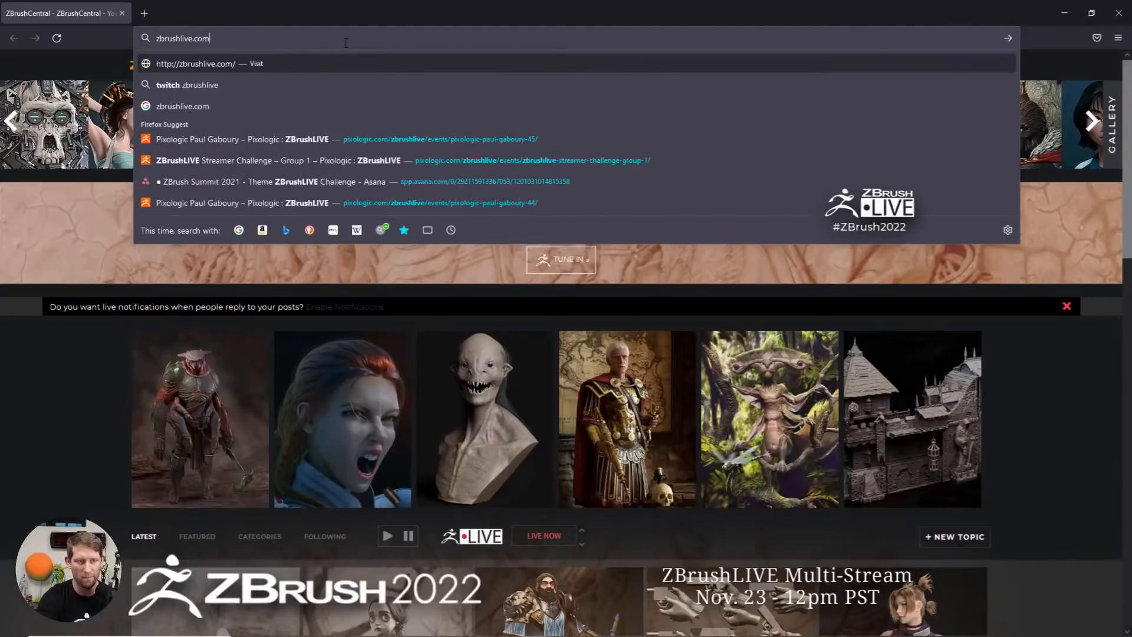
pyautogui.press('Return')
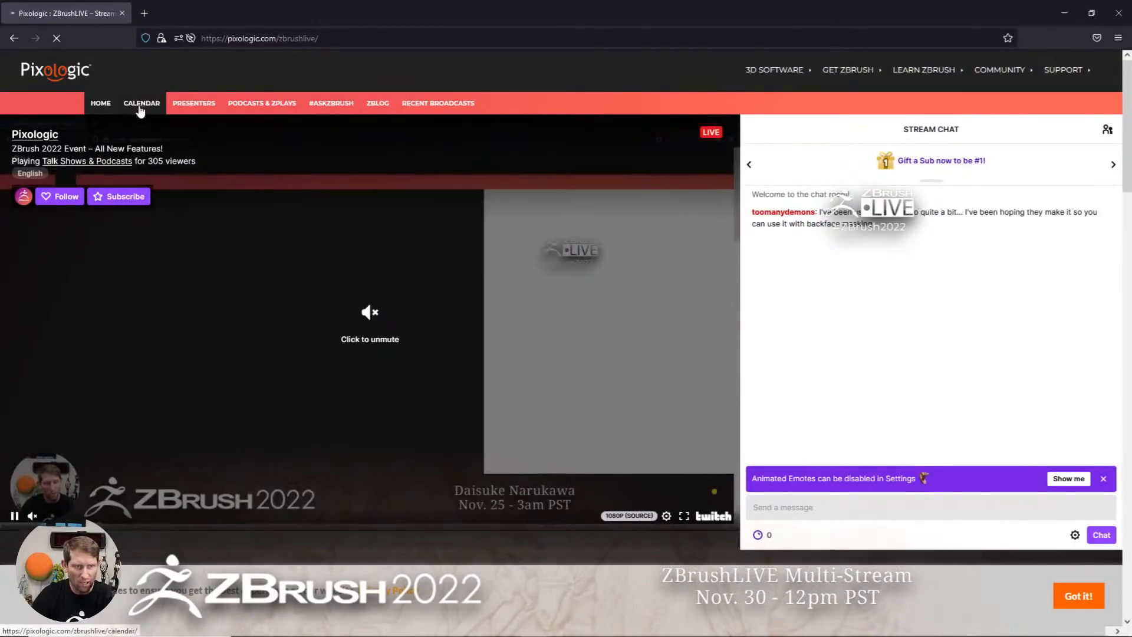
# Show the ZBrushLIVE schedule as a monthly calendar and open the November 23 ZBrushLIVE Multi-Stream event page
pyautogui.click(141, 104)
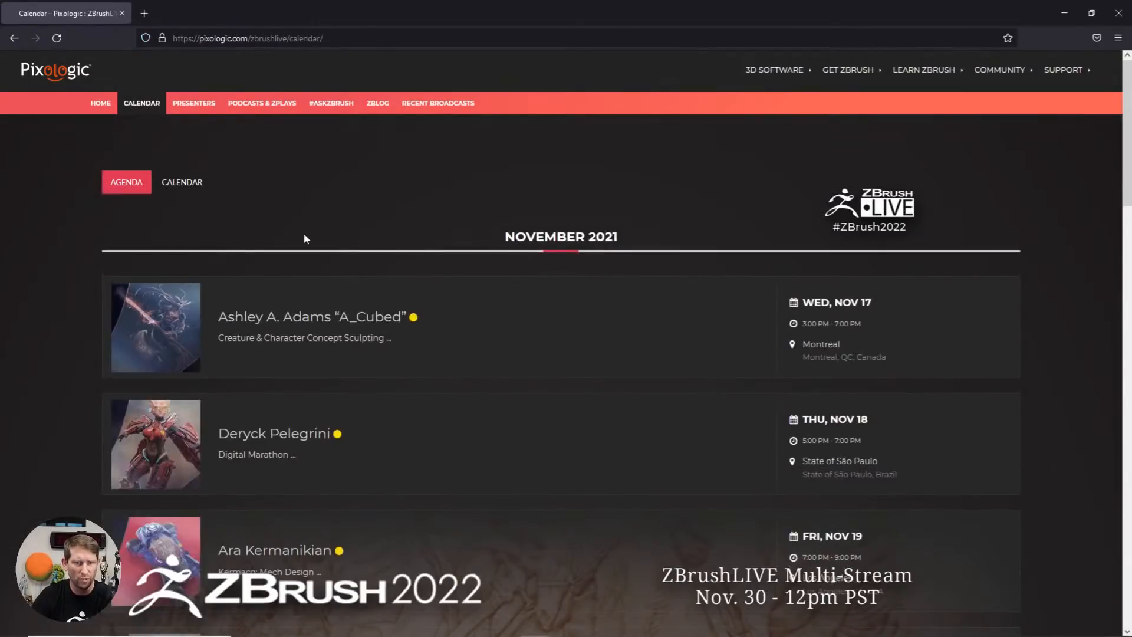
pyautogui.click(187, 183)
pyautogui.scroll(-2, 462, 269)
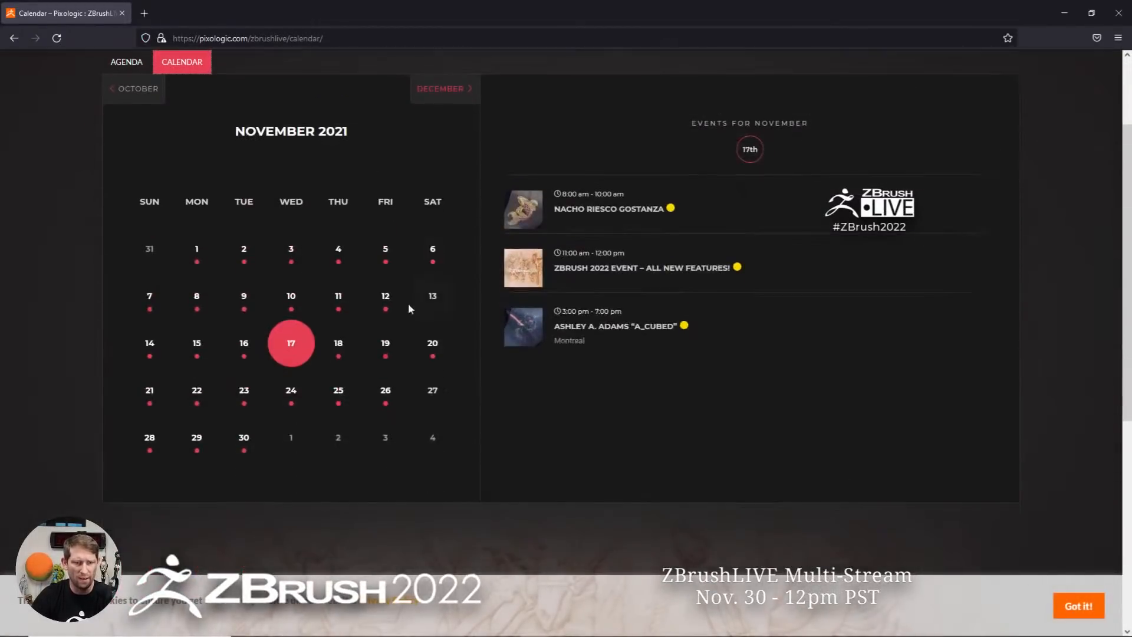
pyautogui.click(250, 401)
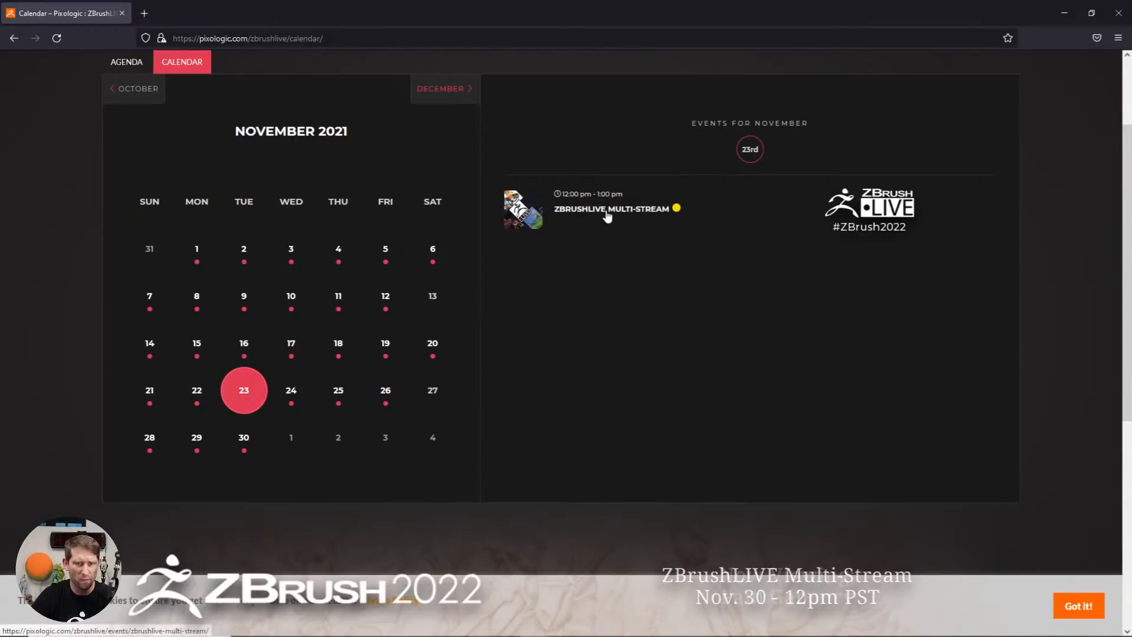
pyautogui.click(607, 210)
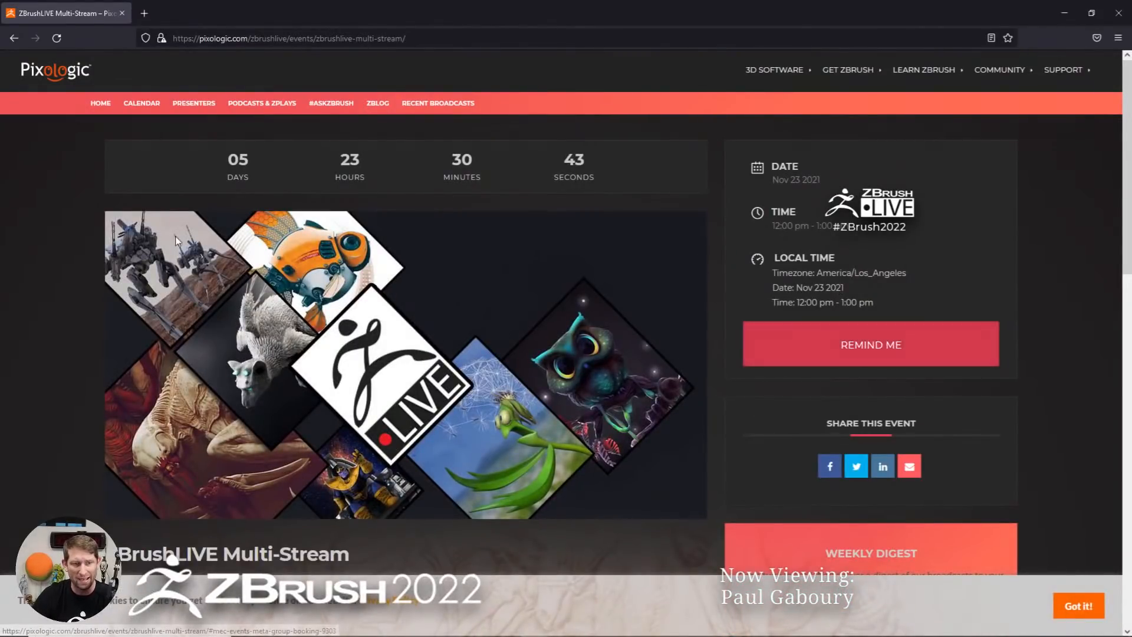
# Return to the monthly calendar view of the schedule and show the events for November 30
pyautogui.click(15, 38)
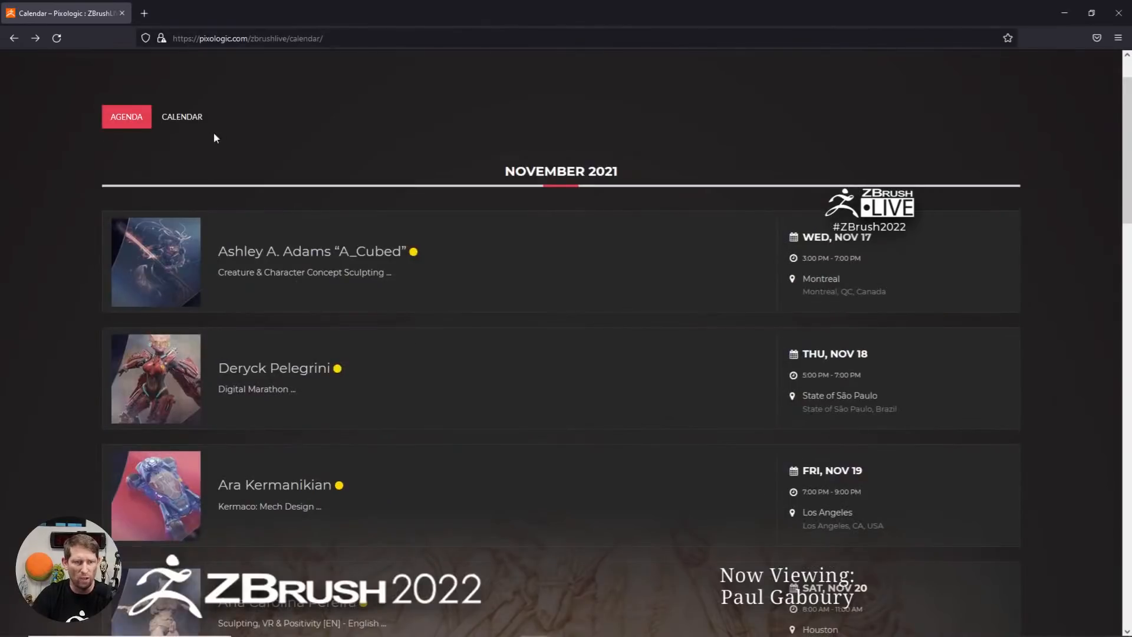
pyautogui.click(182, 117)
pyautogui.scroll(-2, 270, 218)
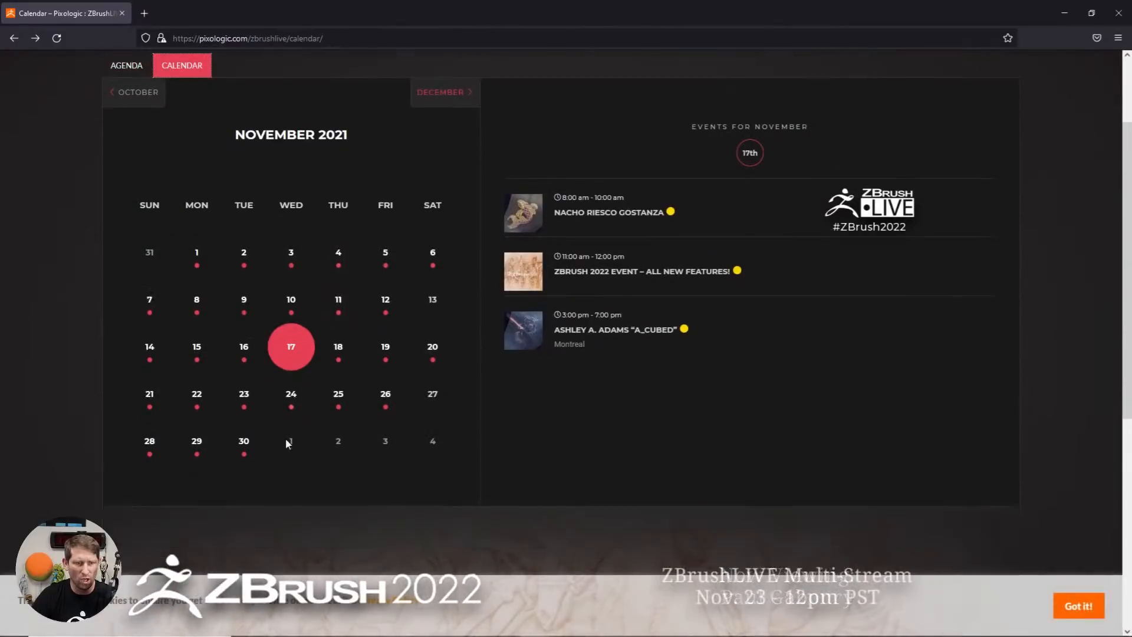
pyautogui.click(243, 437)
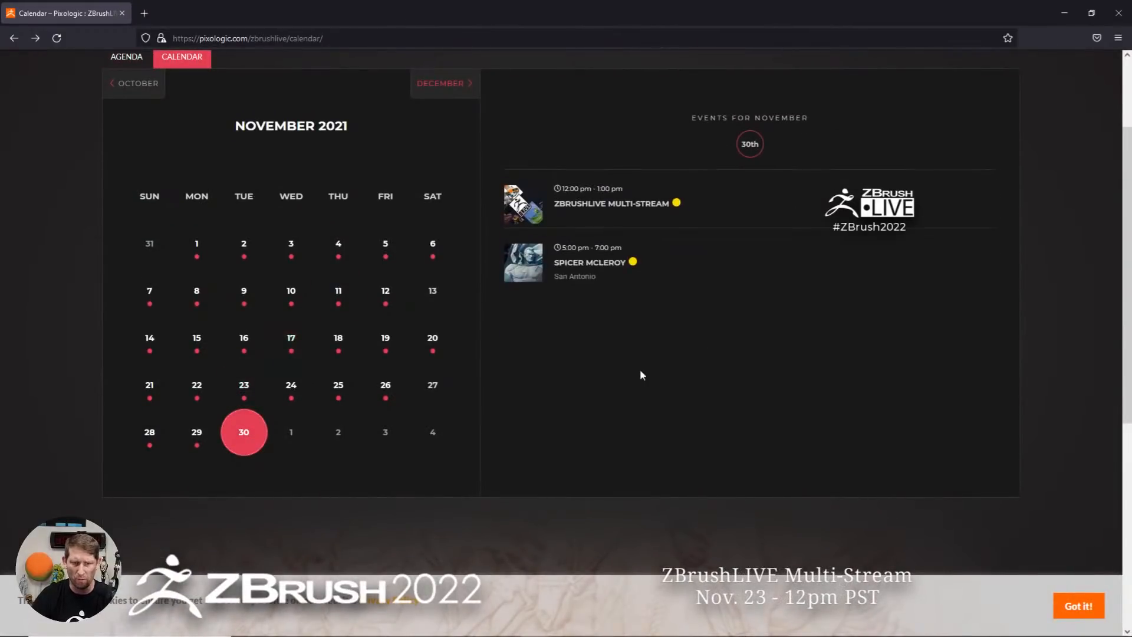
# Show the events for November 25 and highlight the time of the Tokyo stream
pyautogui.click(337, 389)
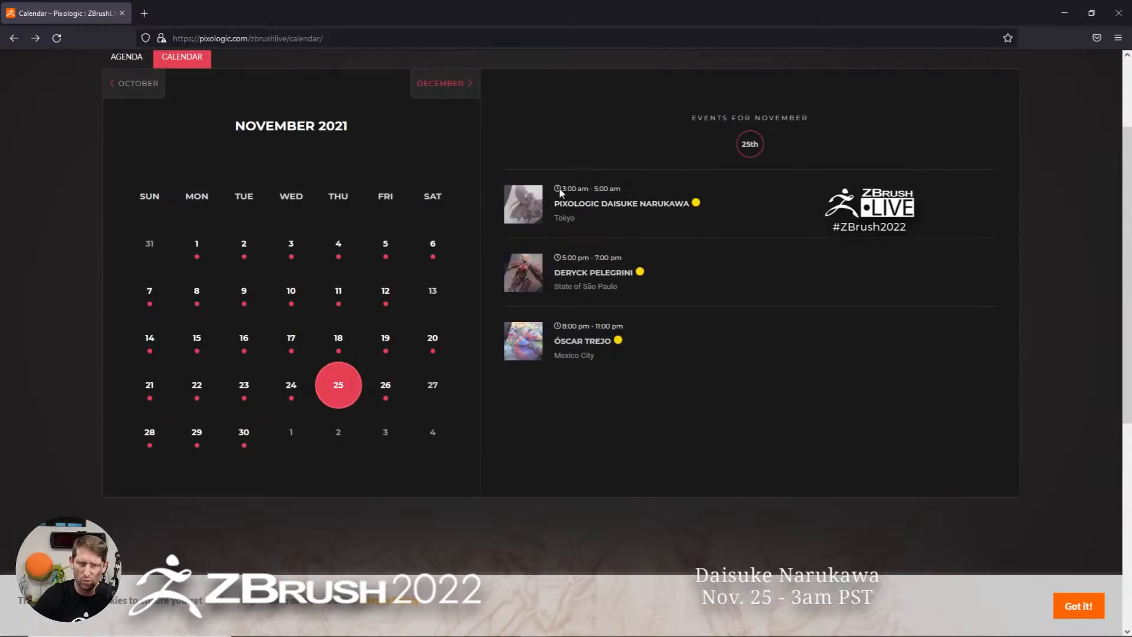
pyautogui.moveTo(560, 189); pyautogui.dragTo(624, 196)
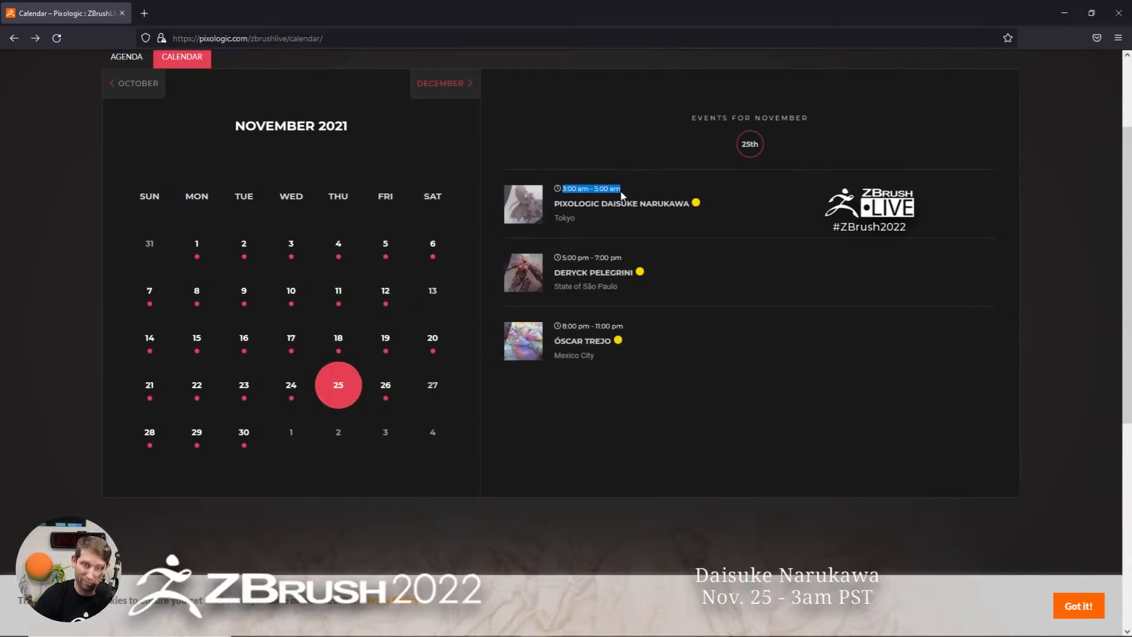
pyautogui.click(1051, 246)
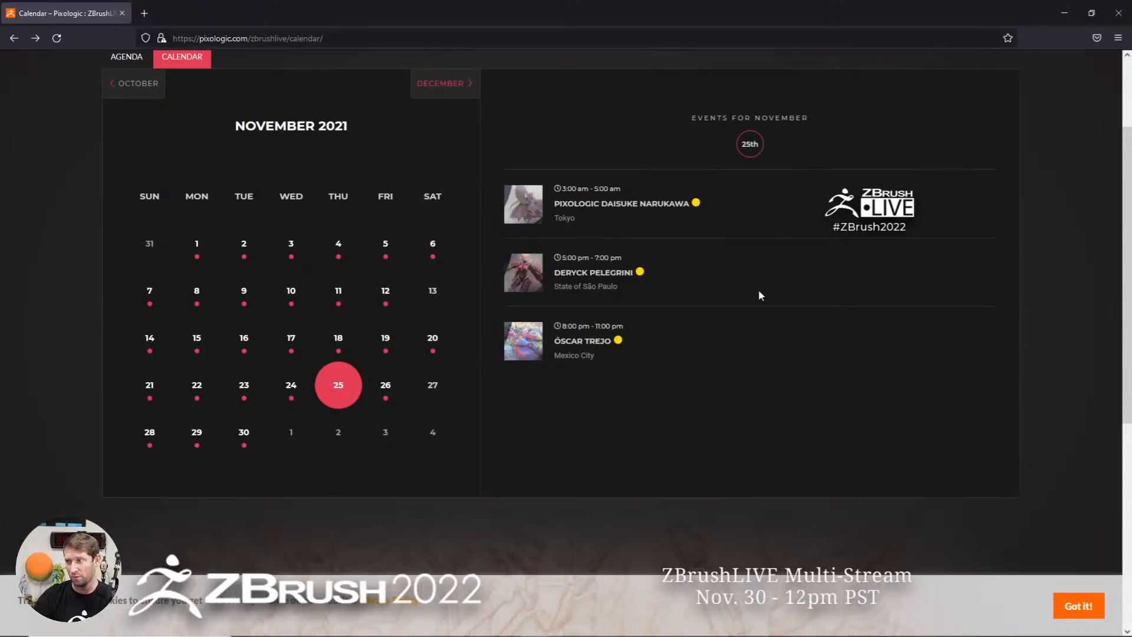
# Close the web browser and return to ZBrush, previewing the Dog tool
pyautogui.click(1119, 13)
pyautogui.click(1118, 13)
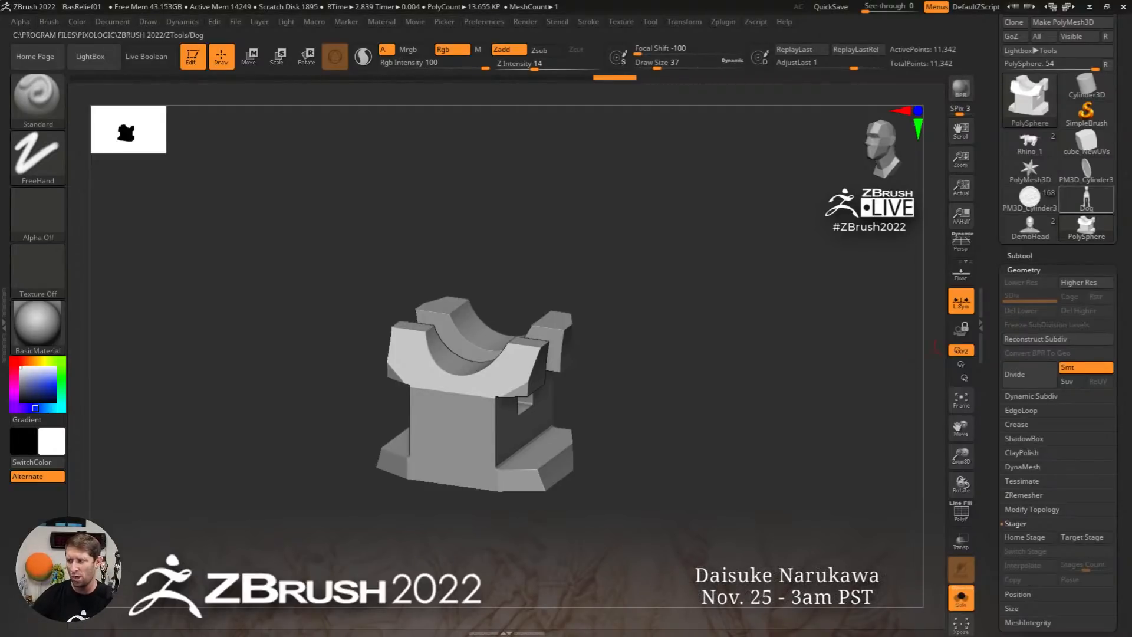
pyautogui.moveTo(1087, 199)
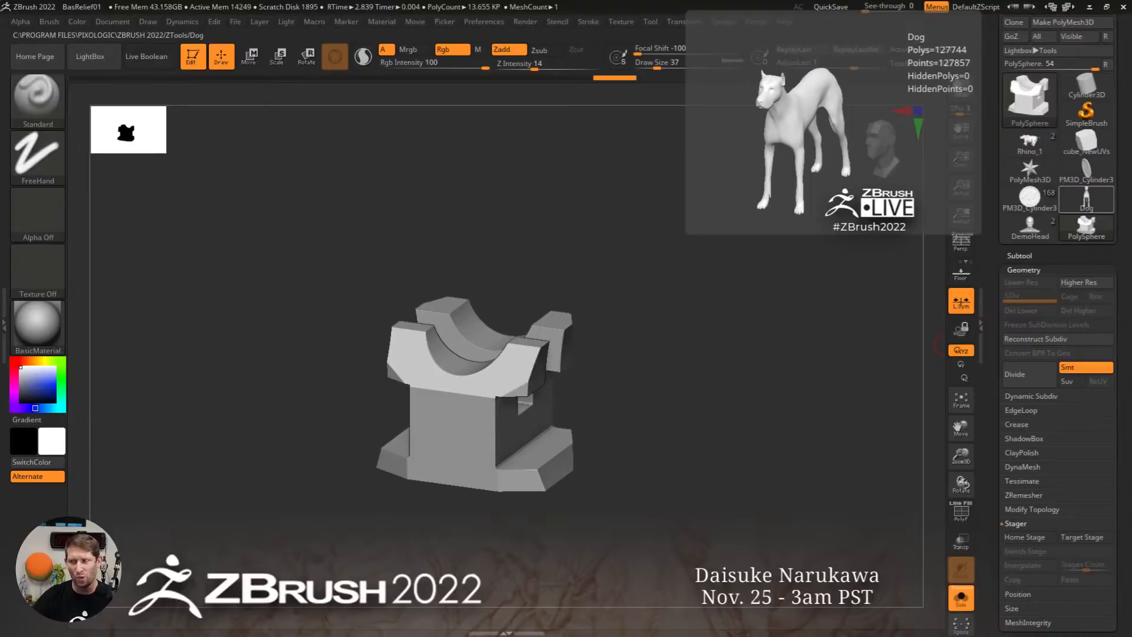